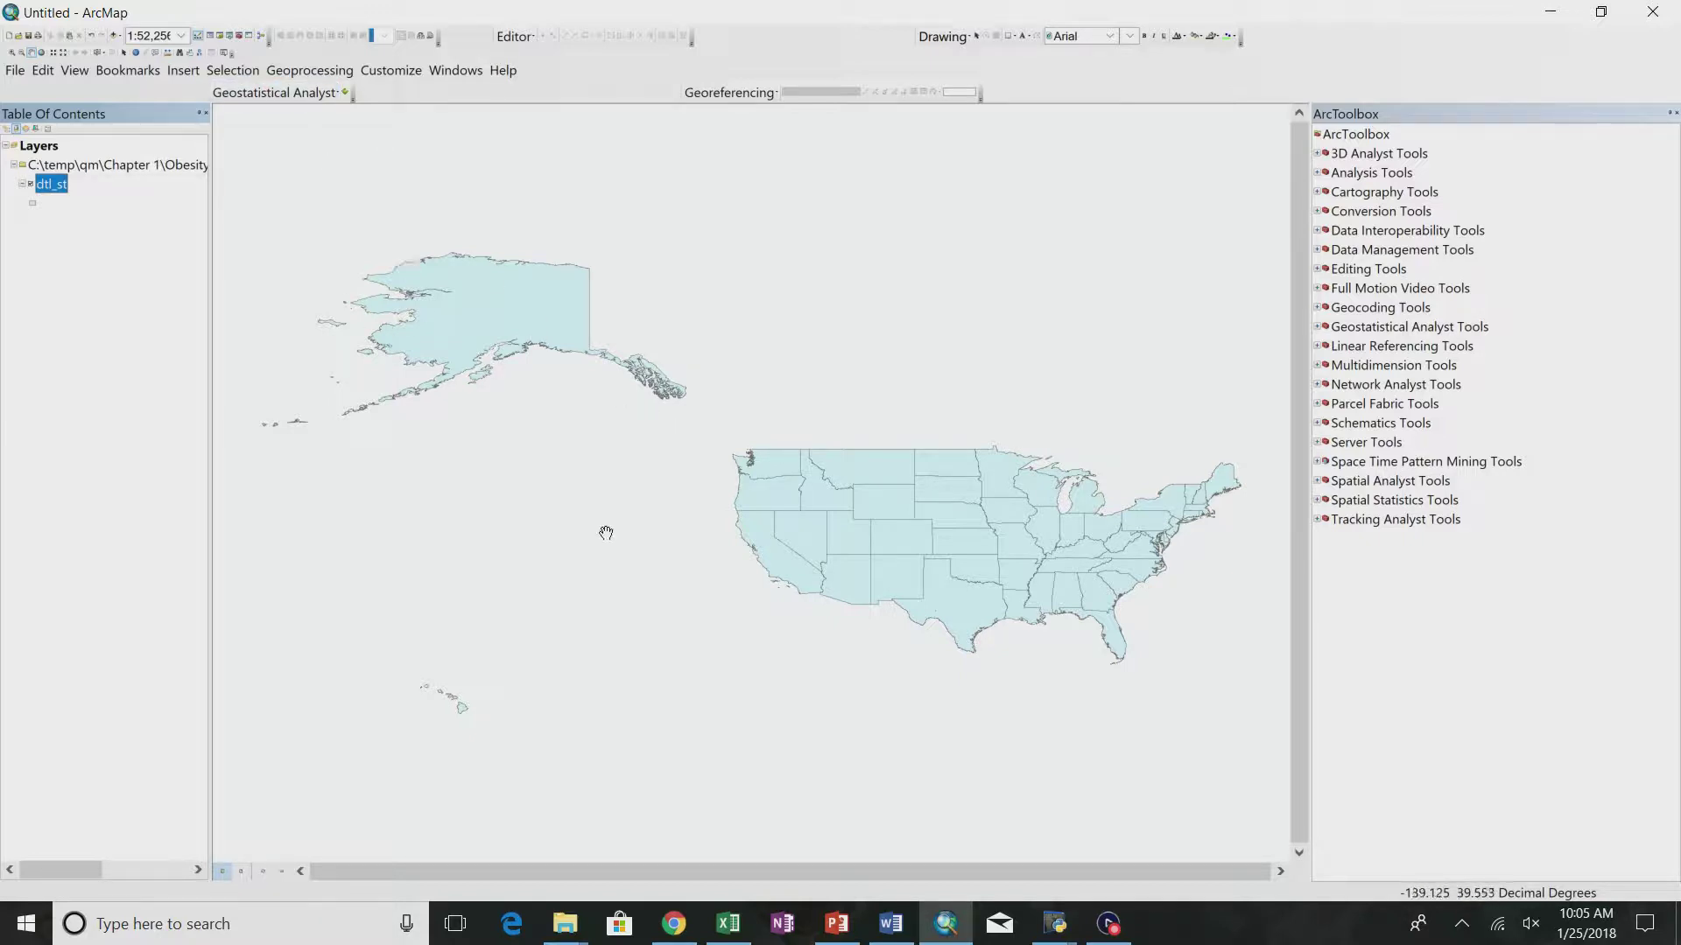
{"action": "left_click", "coordinate": [1103, 938]}
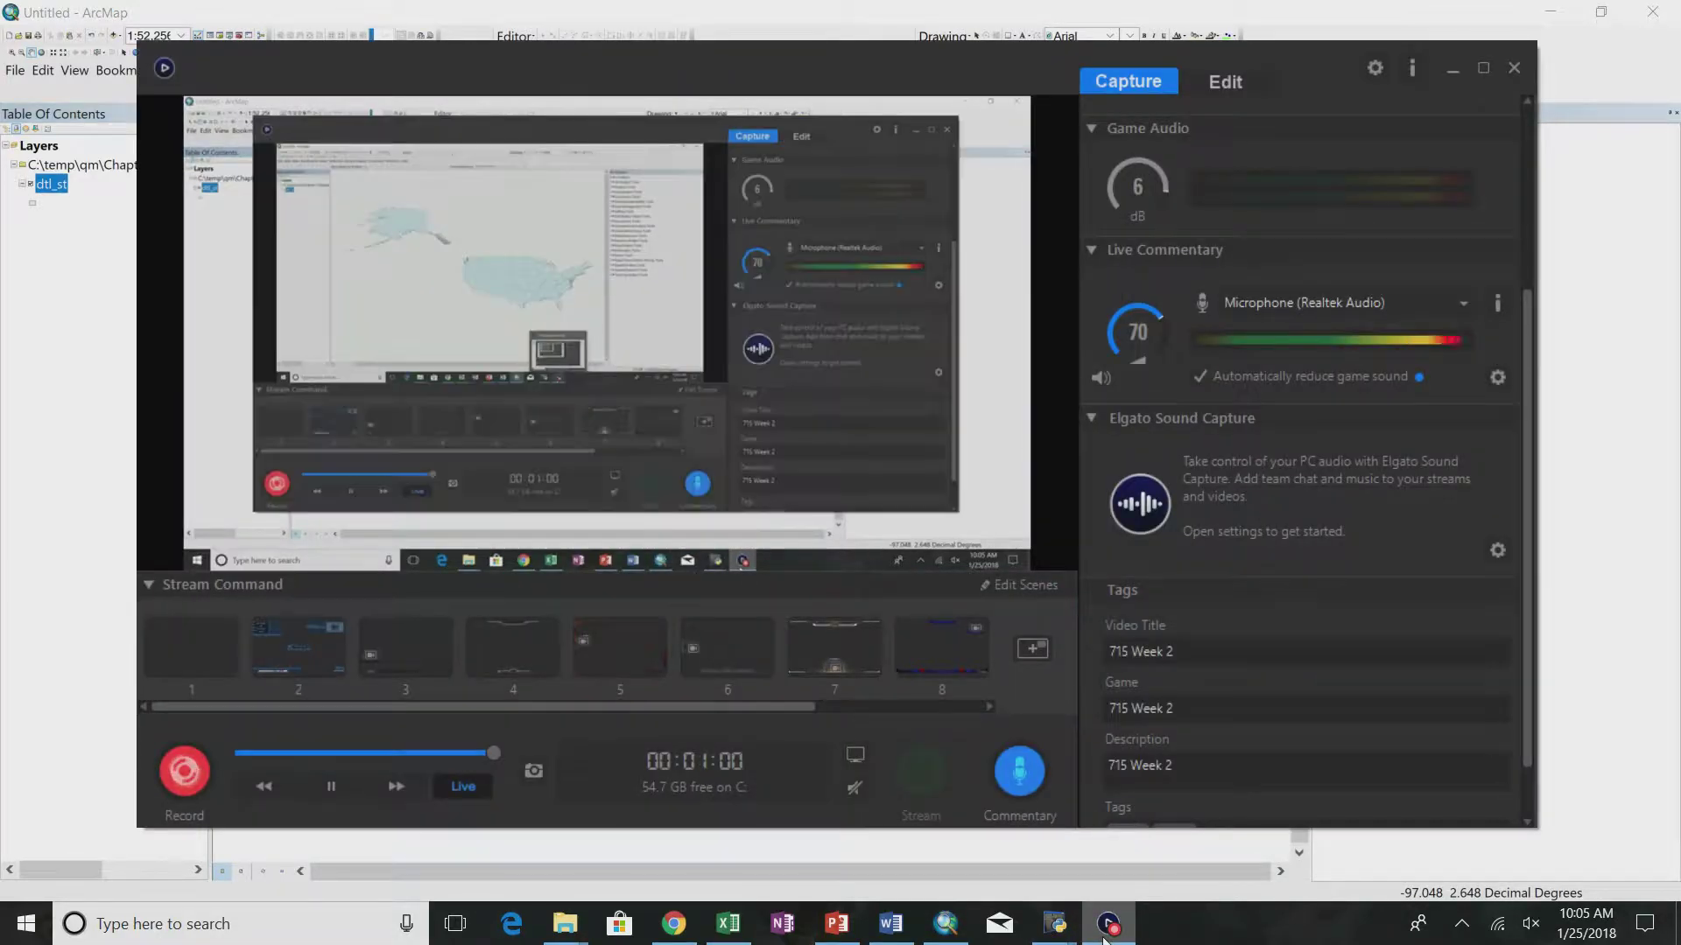
{"action": "left_click", "coordinate": [1455, 68]}
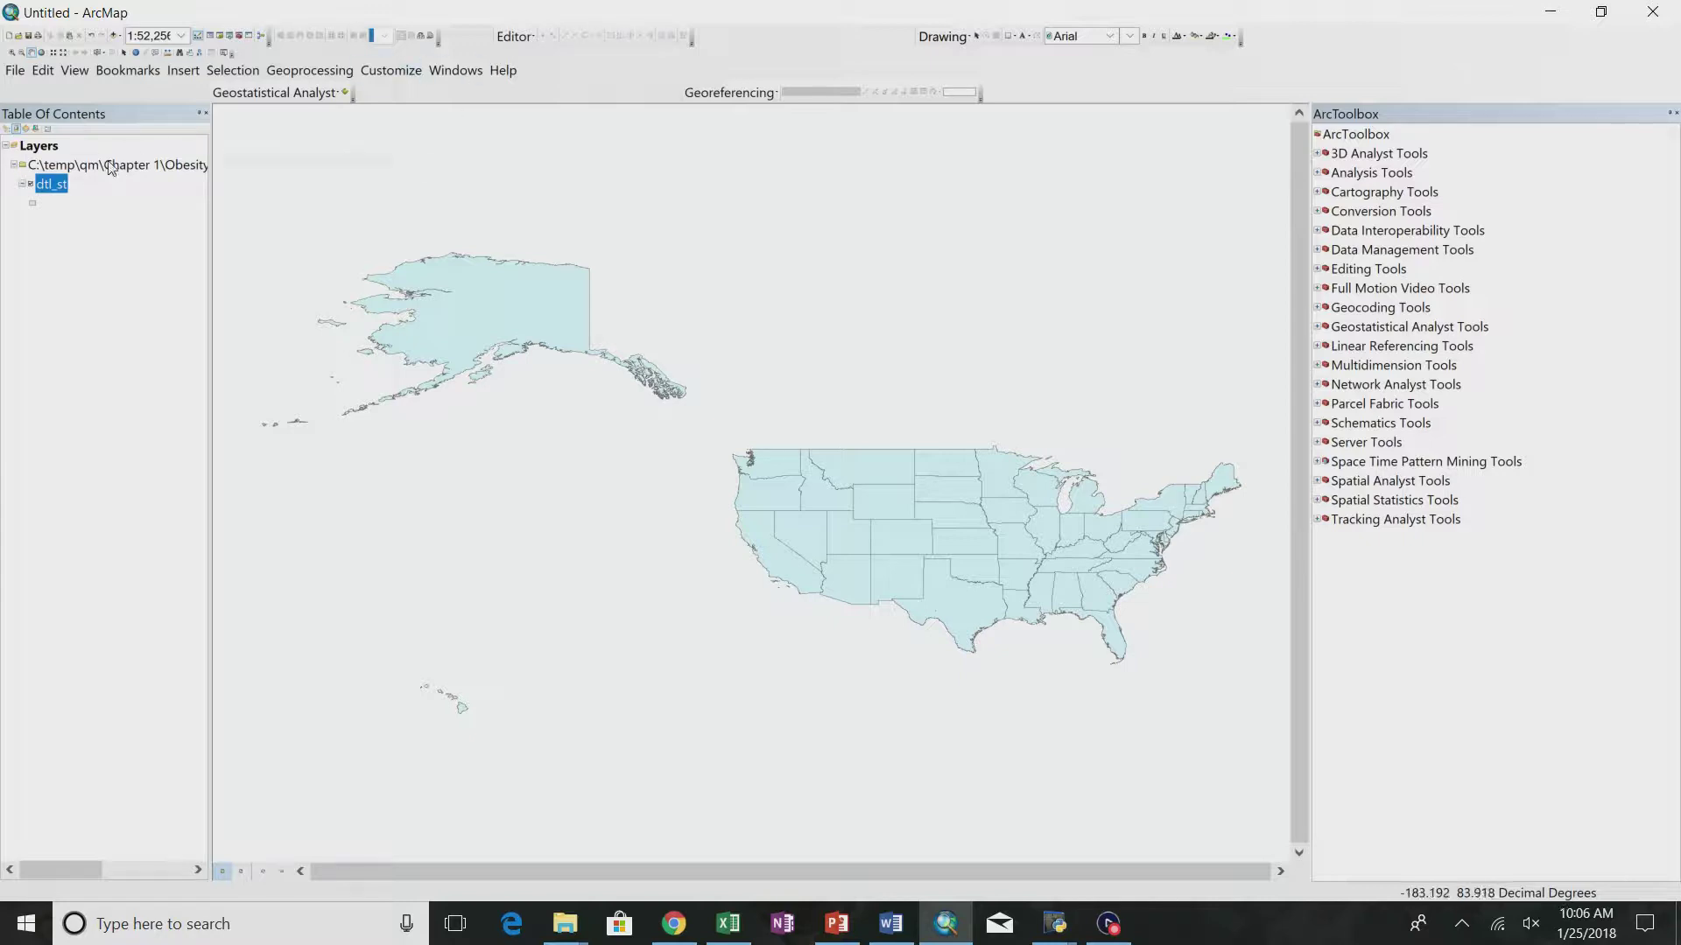
- Open the attribute table of the dtl_st layer, widen it and bring the Obesity and Vacancy fields into view
{"action": "right_click", "coordinate": [50, 183]}
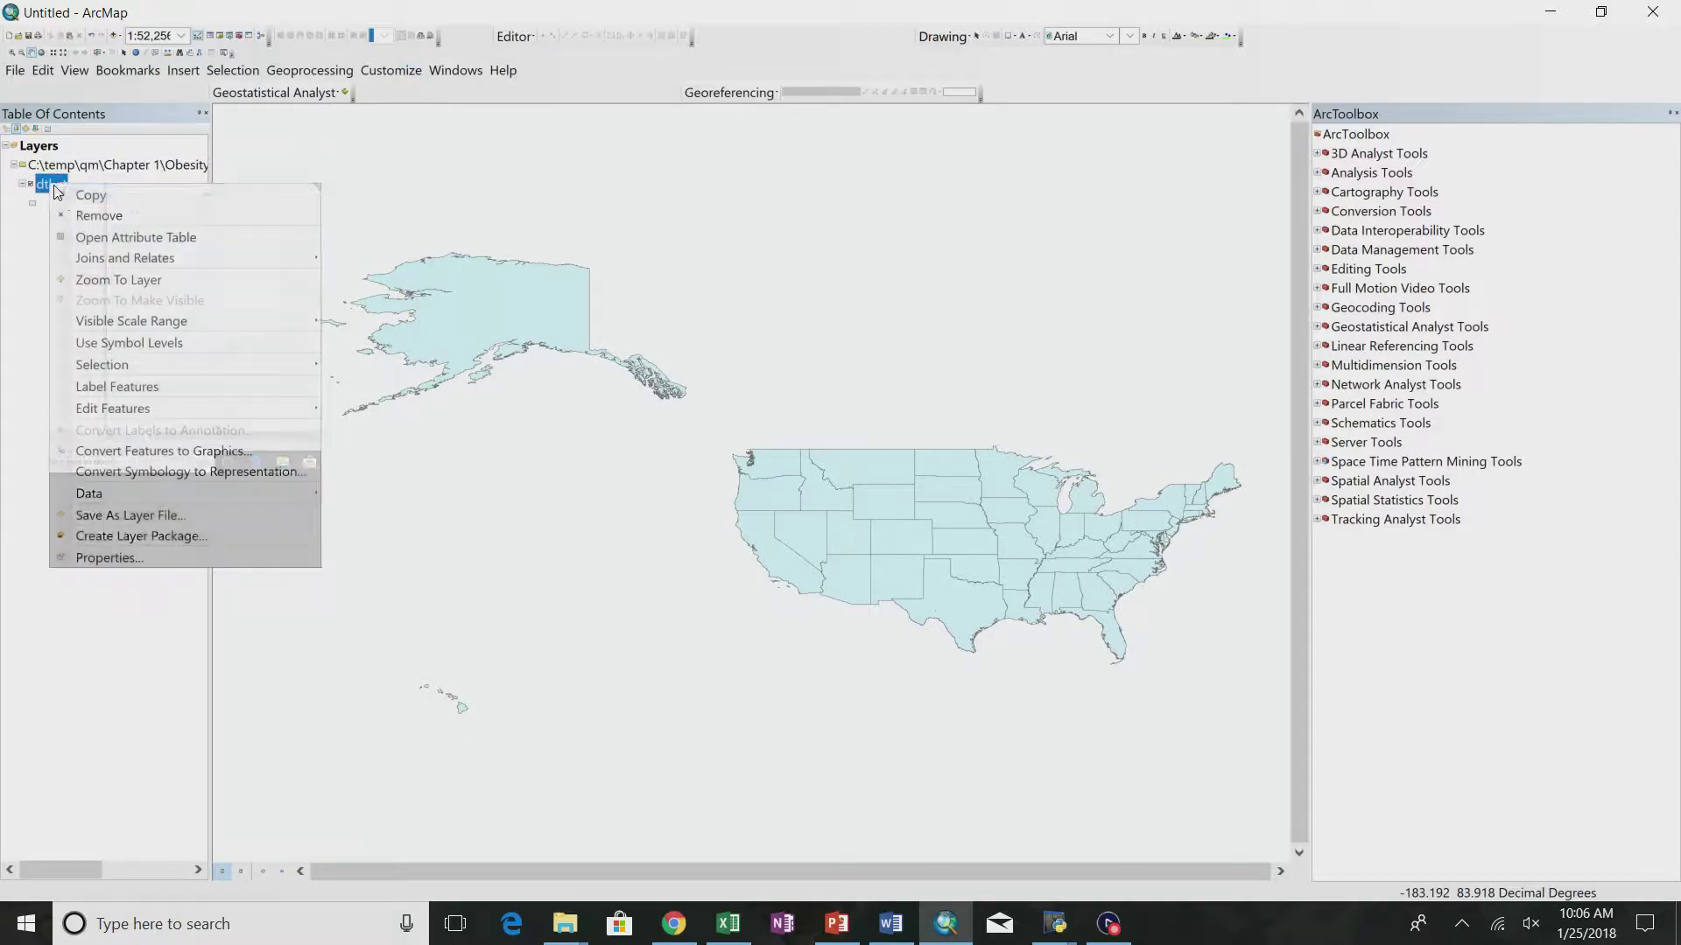
{"action": "left_click", "coordinate": [115, 240]}
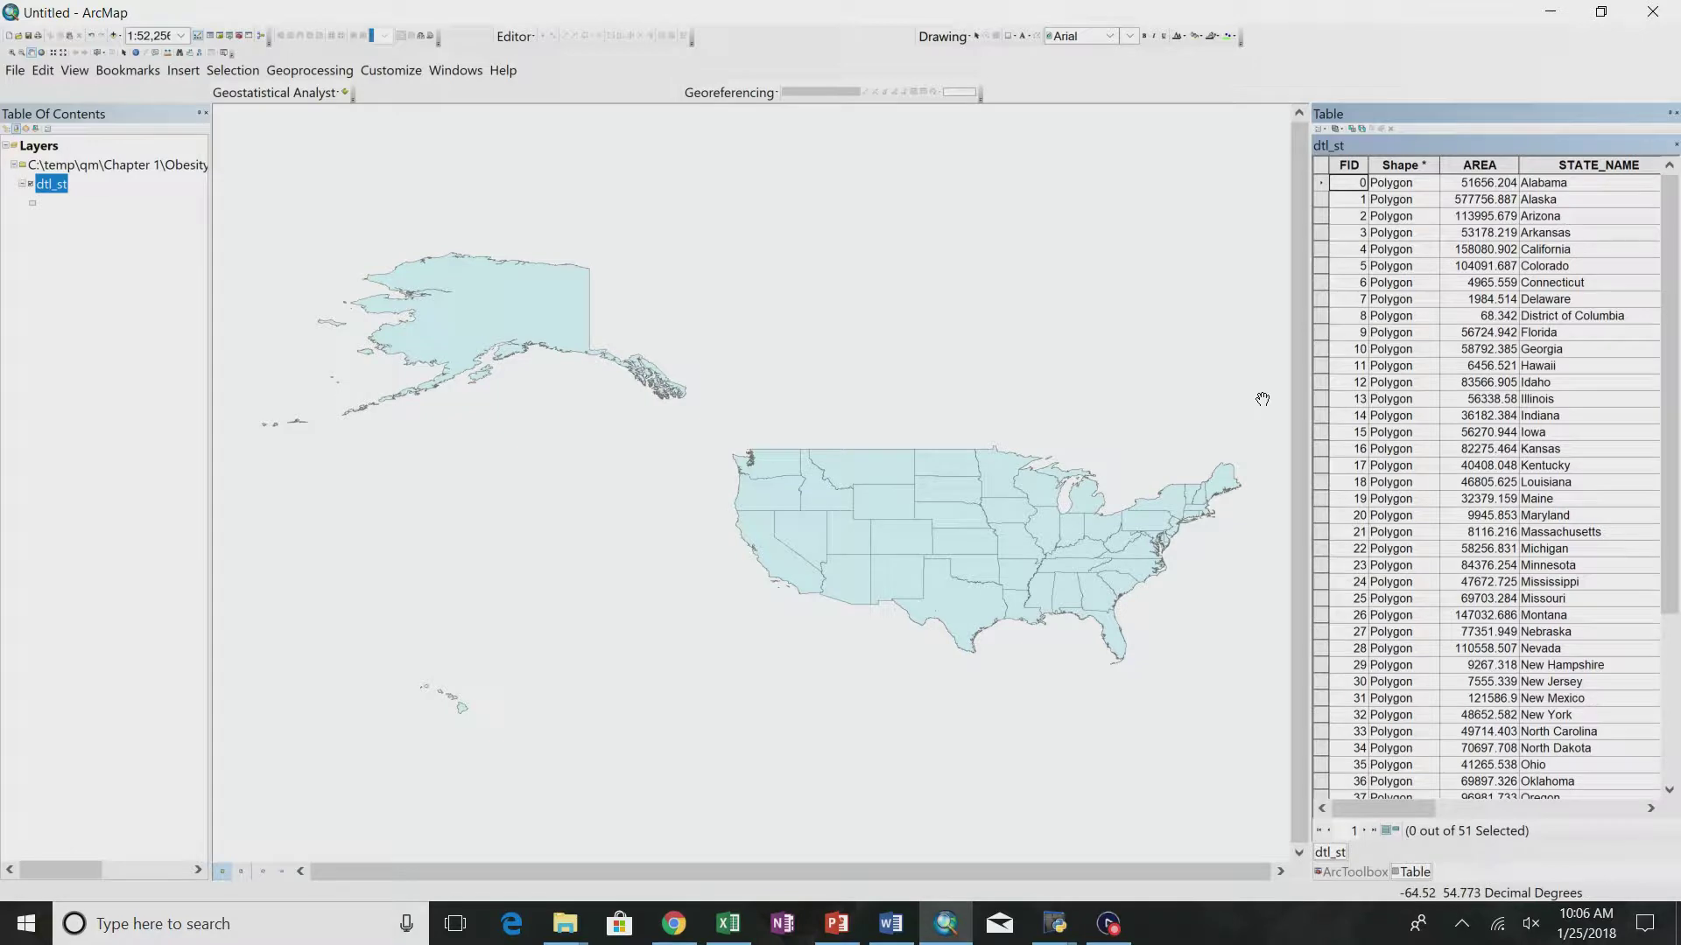
{"action": "left_click_drag", "start_coordinate": [1312, 390], "coordinate": [1171, 387]}
{"action": "left_click_drag", "start_coordinate": [1420, 809], "coordinate": [1620, 799]}
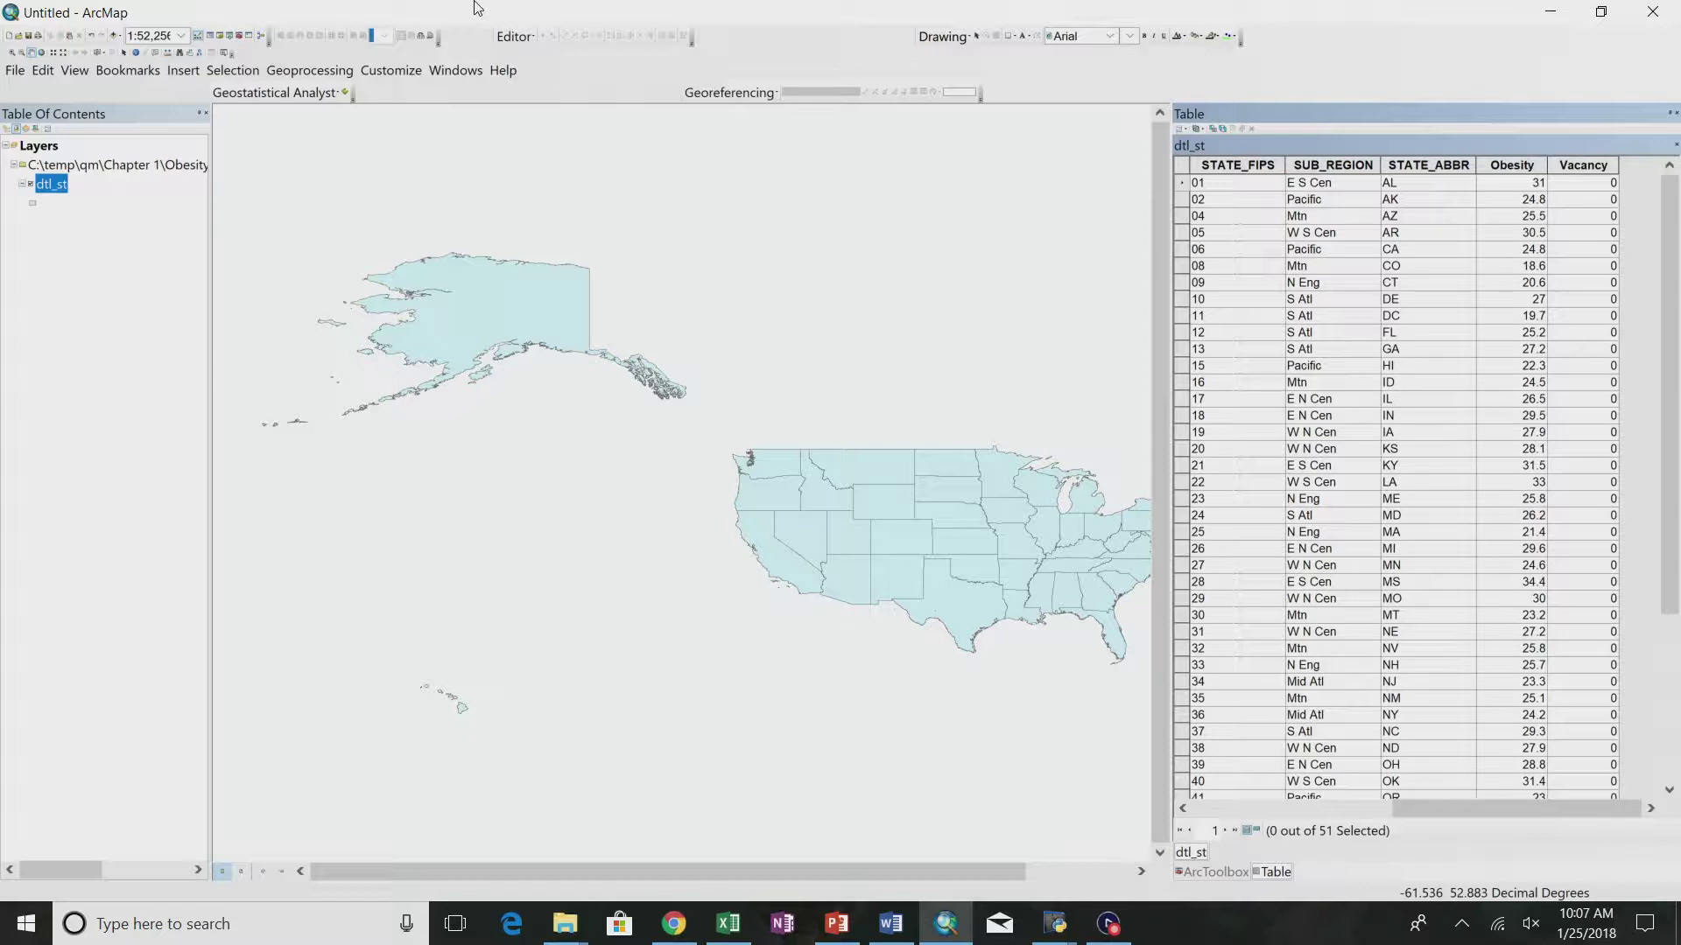
- Open the coordinate system settings of the Layers data frame and expand the Projected Coordinate Systems group
{"action": "left_click", "coordinate": [24, 53]}
{"action": "left_click_drag", "start_coordinate": [946, 561], "coordinate": [624, 517]}
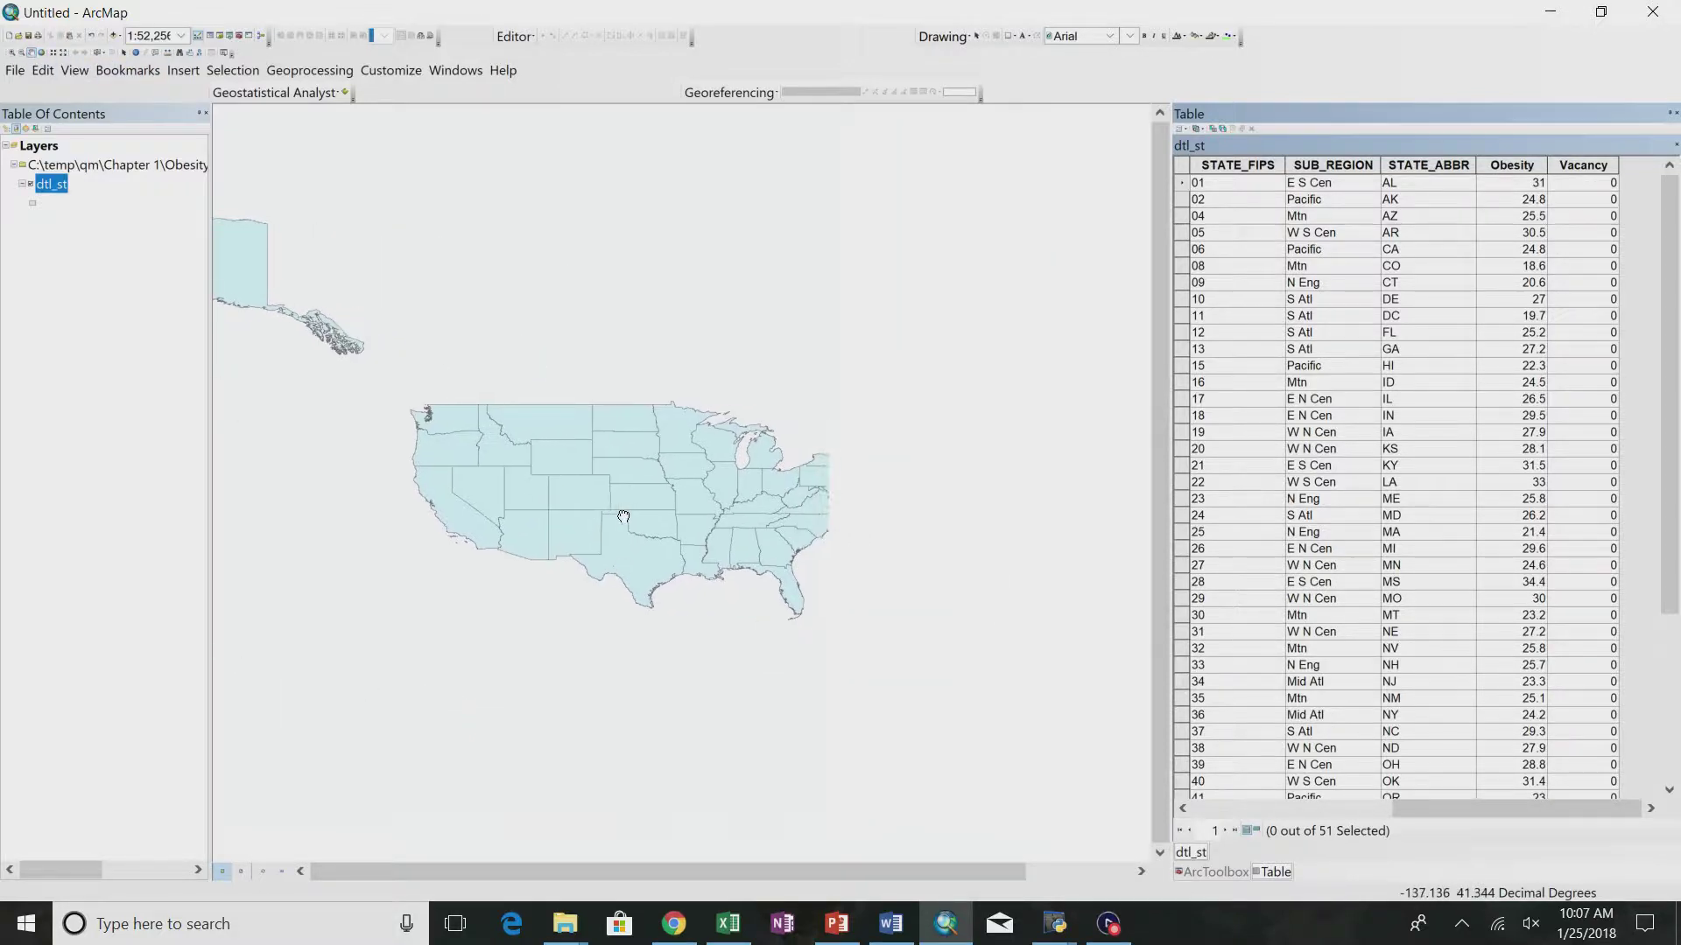
{"action": "double_click", "coordinate": [49, 147]}
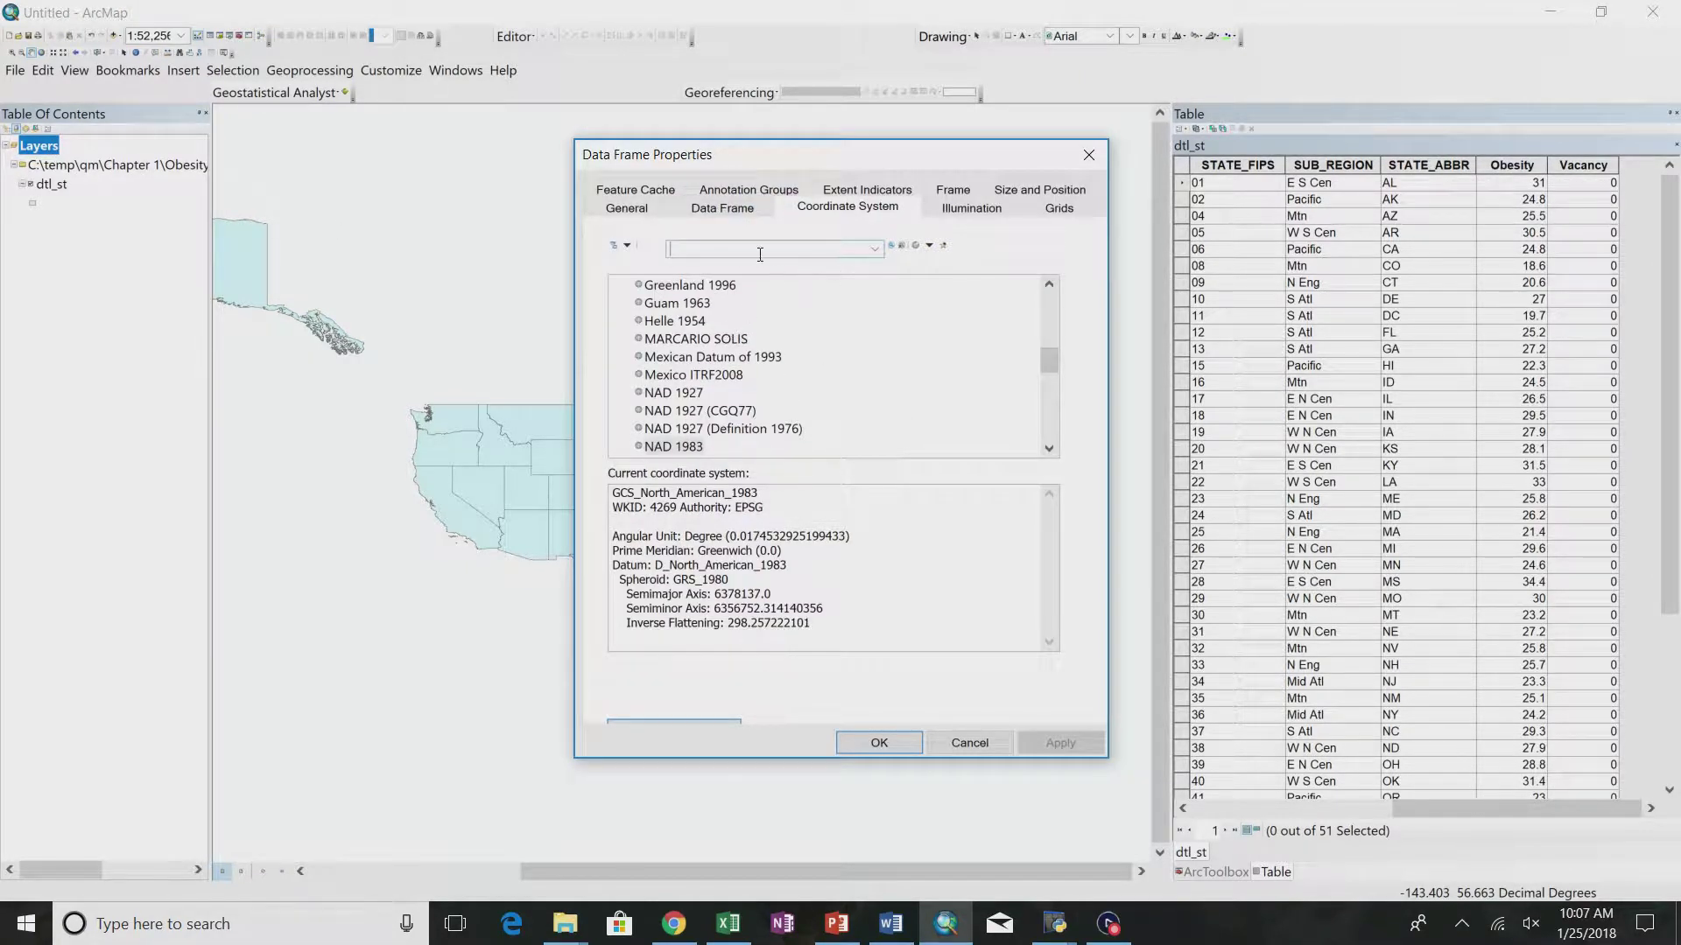
{"action": "scroll", "coordinate": [872, 436], "scroll_direction": "up", "scroll_amount": 1}
{"action": "scroll", "coordinate": [873, 436], "scroll_direction": "down", "scroll_amount": 3}
{"action": "scroll", "coordinate": [873, 436], "scroll_direction": "up", "scroll_amount": 10}
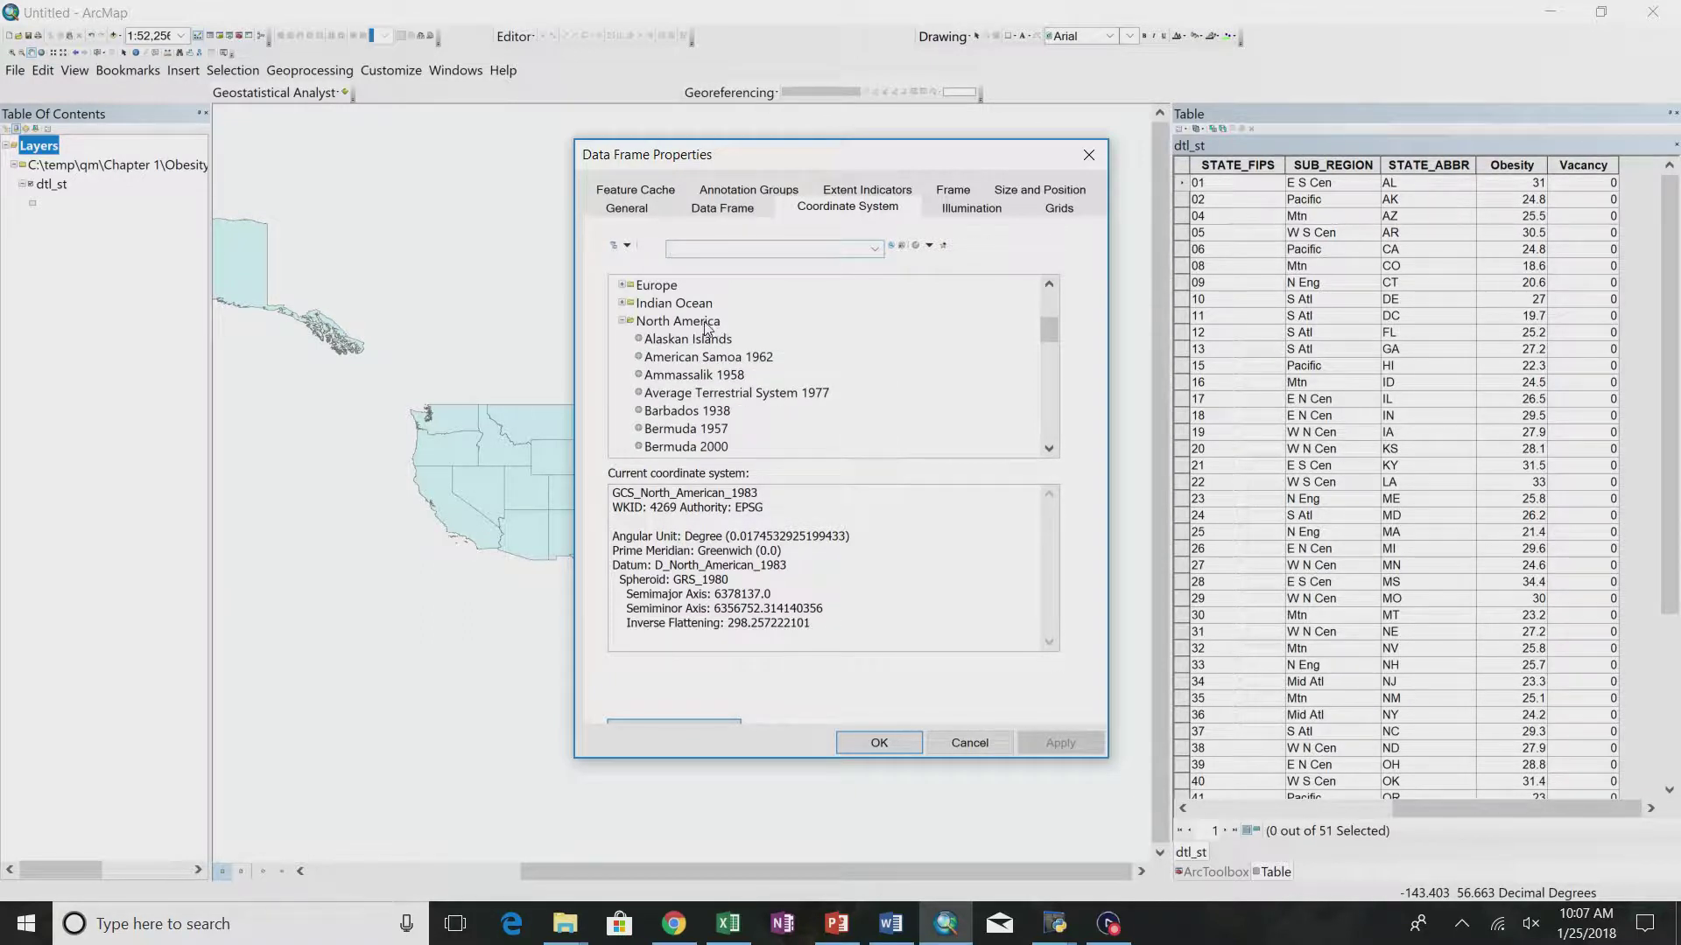
{"action": "left_click", "coordinate": [631, 324]}
{"action": "scroll", "coordinate": [689, 398], "scroll_direction": "down", "scroll_amount": 6}
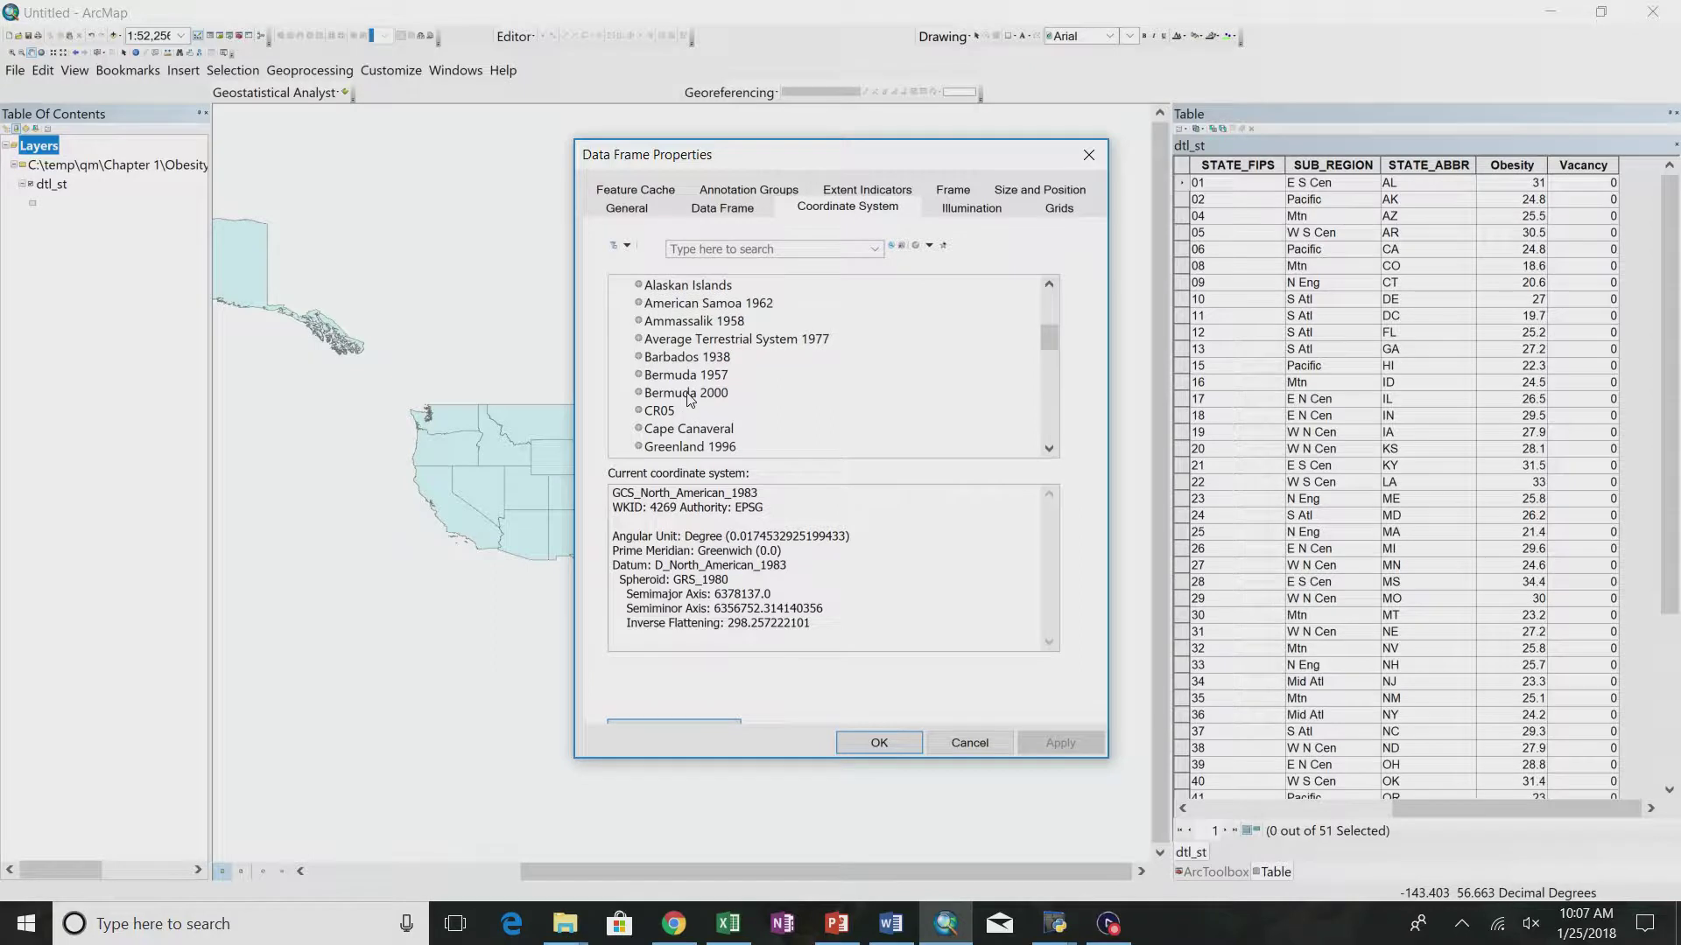
{"action": "scroll", "coordinate": [689, 398], "scroll_direction": "down", "scroll_amount": 7}
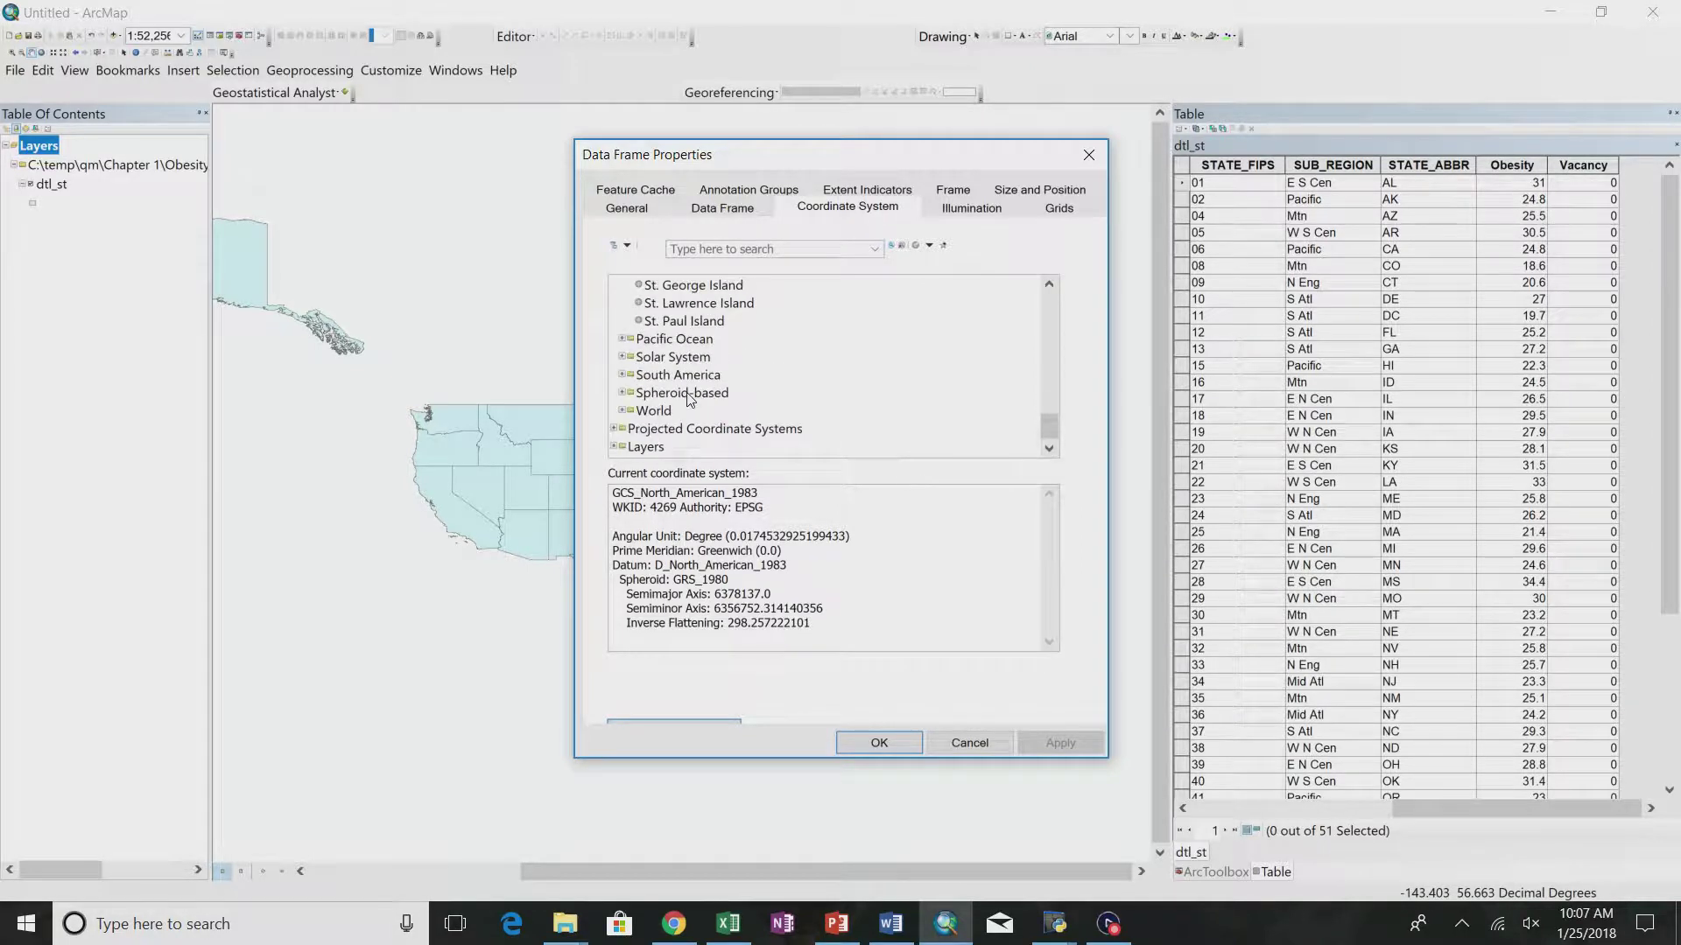
{"action": "double_click", "coordinate": [682, 429]}
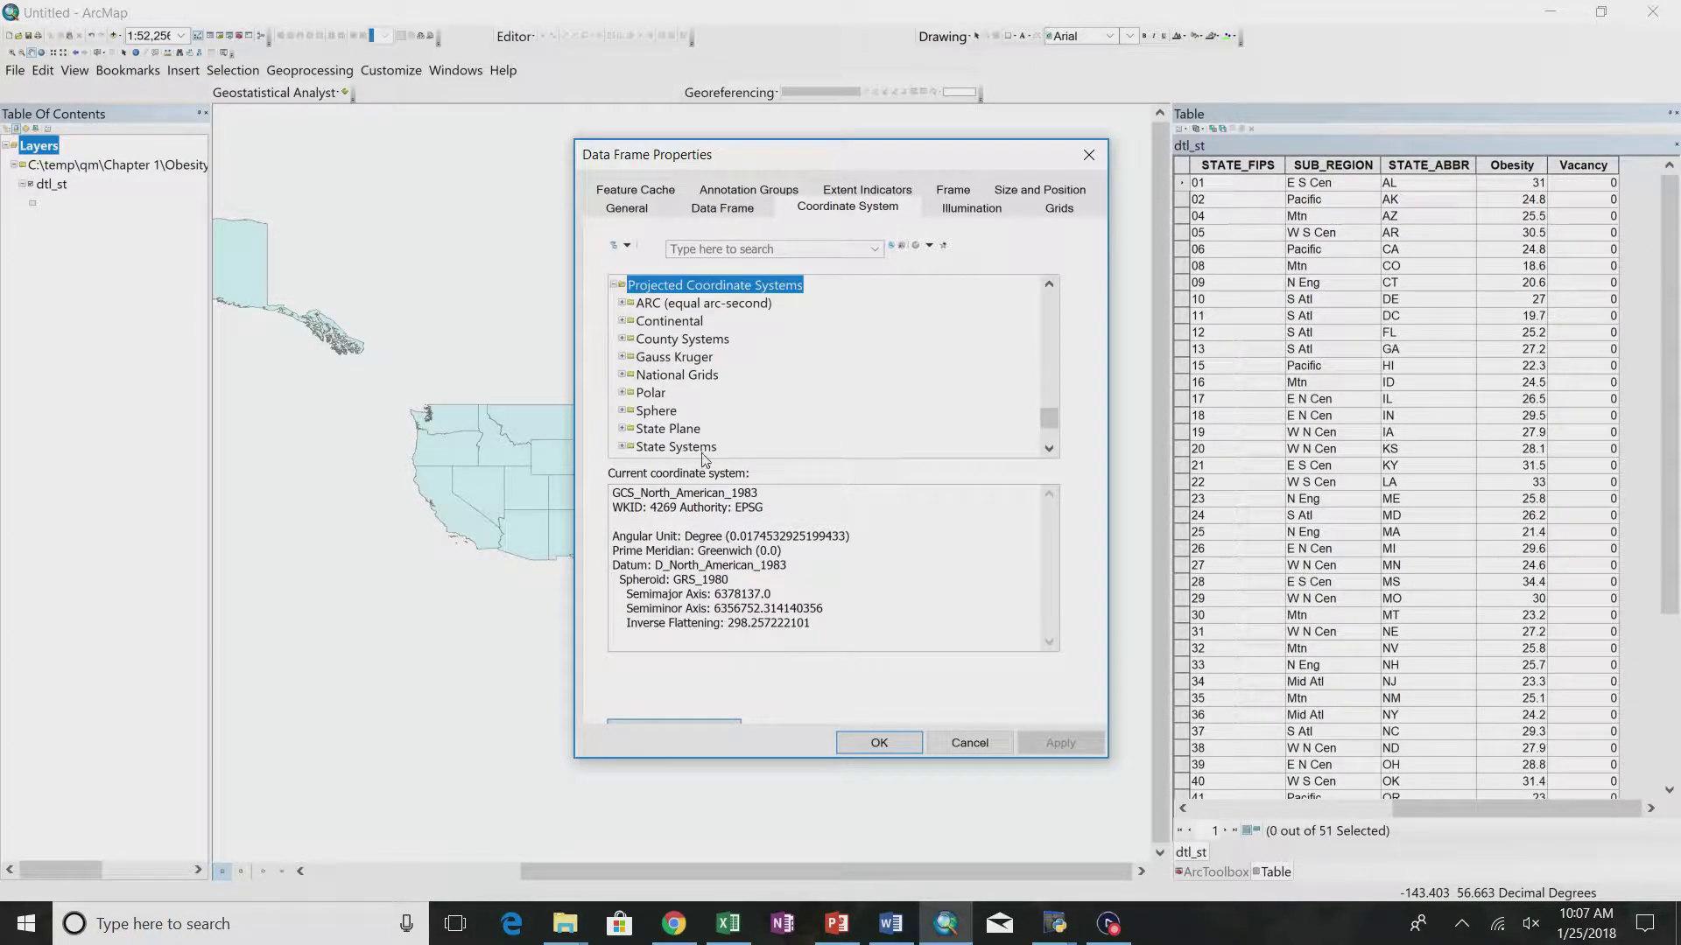
{"action": "double_click", "coordinate": [677, 448]}
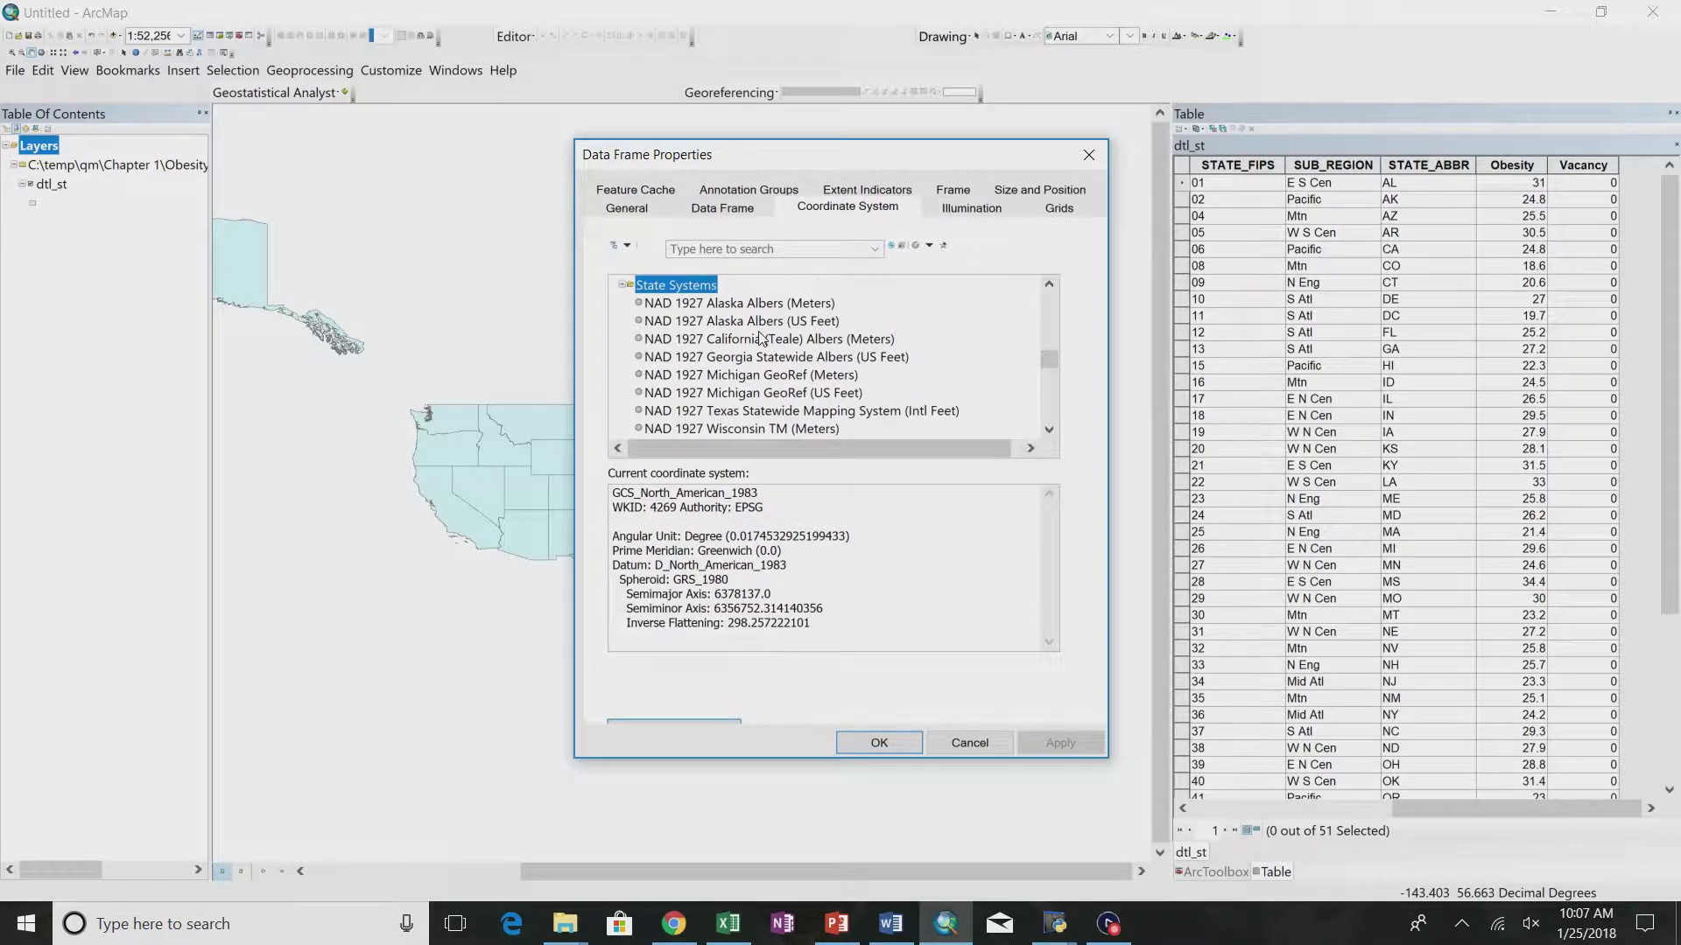
{"action": "scroll", "coordinate": [761, 339], "scroll_direction": "up", "scroll_amount": 2}
{"action": "scroll", "coordinate": [761, 338], "scroll_direction": "down", "scroll_amount": 10}
{"action": "scroll", "coordinate": [760, 338], "scroll_direction": "up", "scroll_amount": 12}
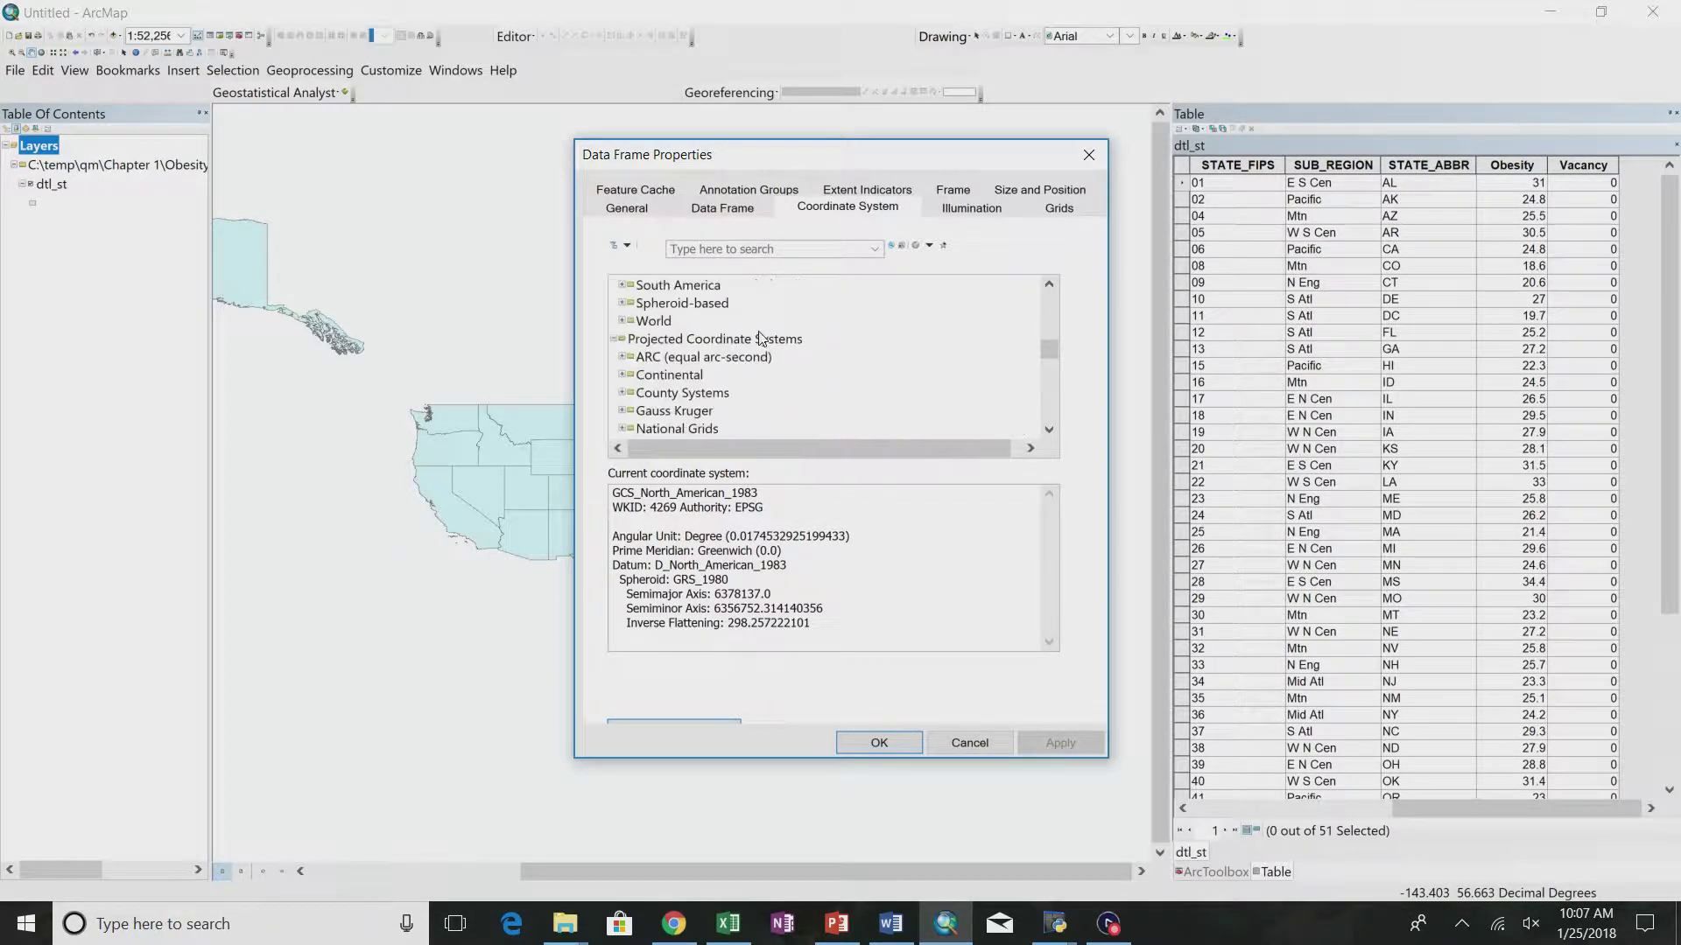
- Set the data frame's coordinate system to the continental North America projection NAD 1983 (2011) Contiguous USA Albers, accepting the geographic coordinate system mismatch
{"action": "double_click", "coordinate": [678, 377]}
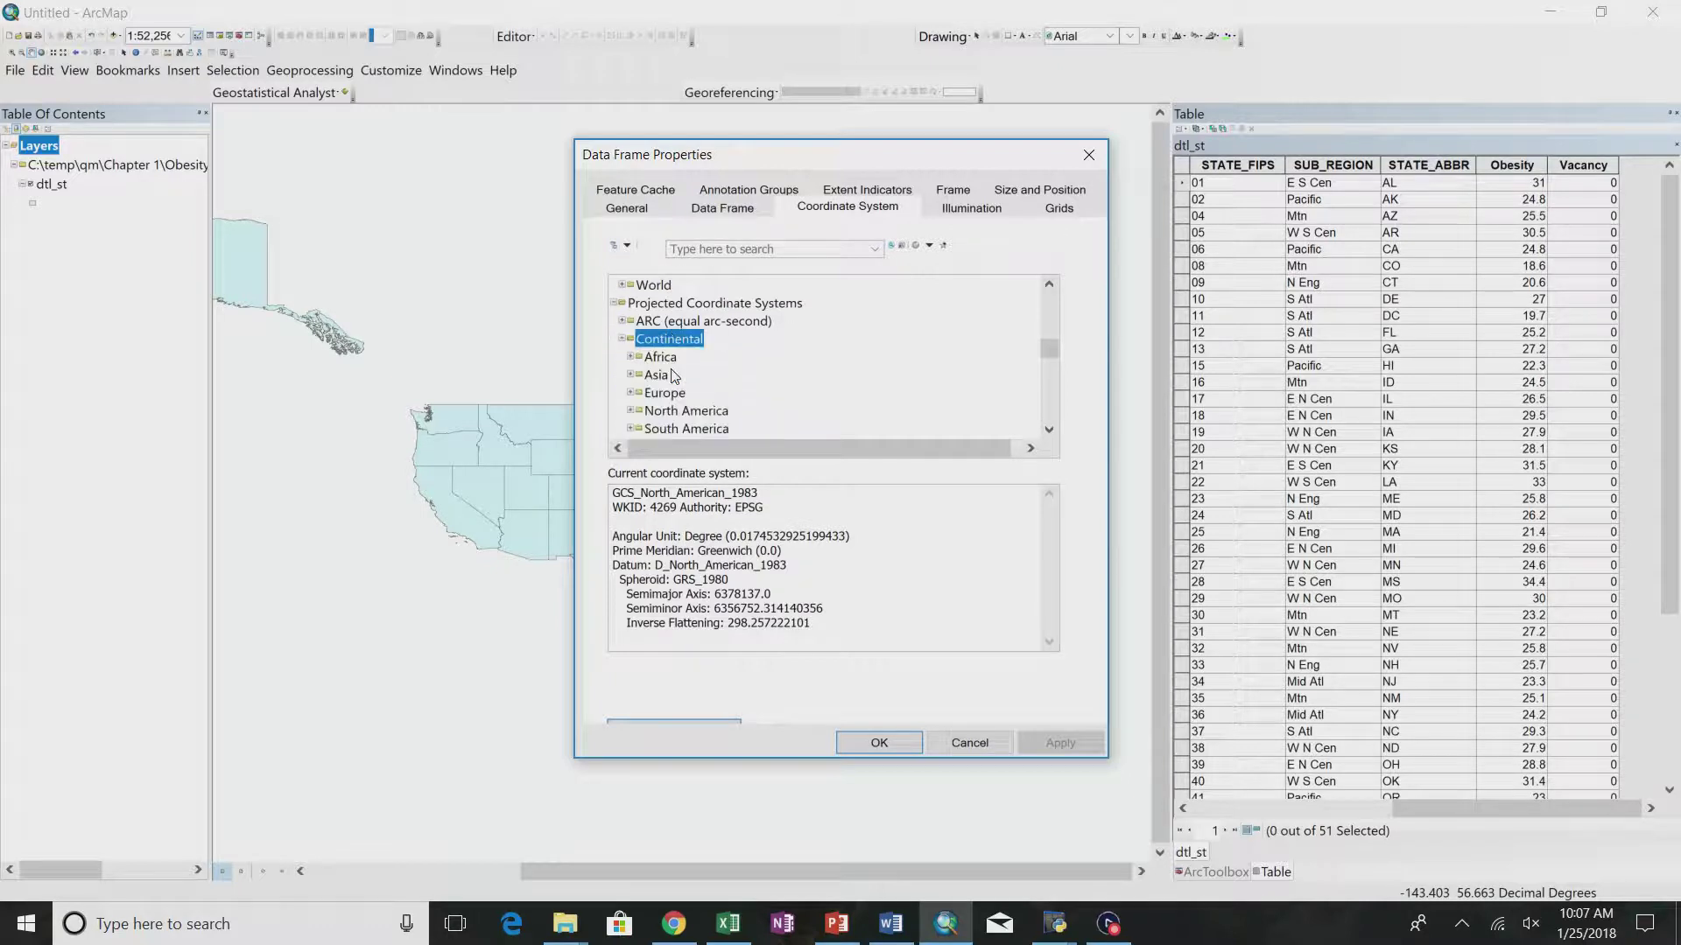
{"action": "double_click", "coordinate": [692, 411]}
{"action": "scroll", "coordinate": [762, 420], "scroll_direction": "down", "scroll_amount": 1}
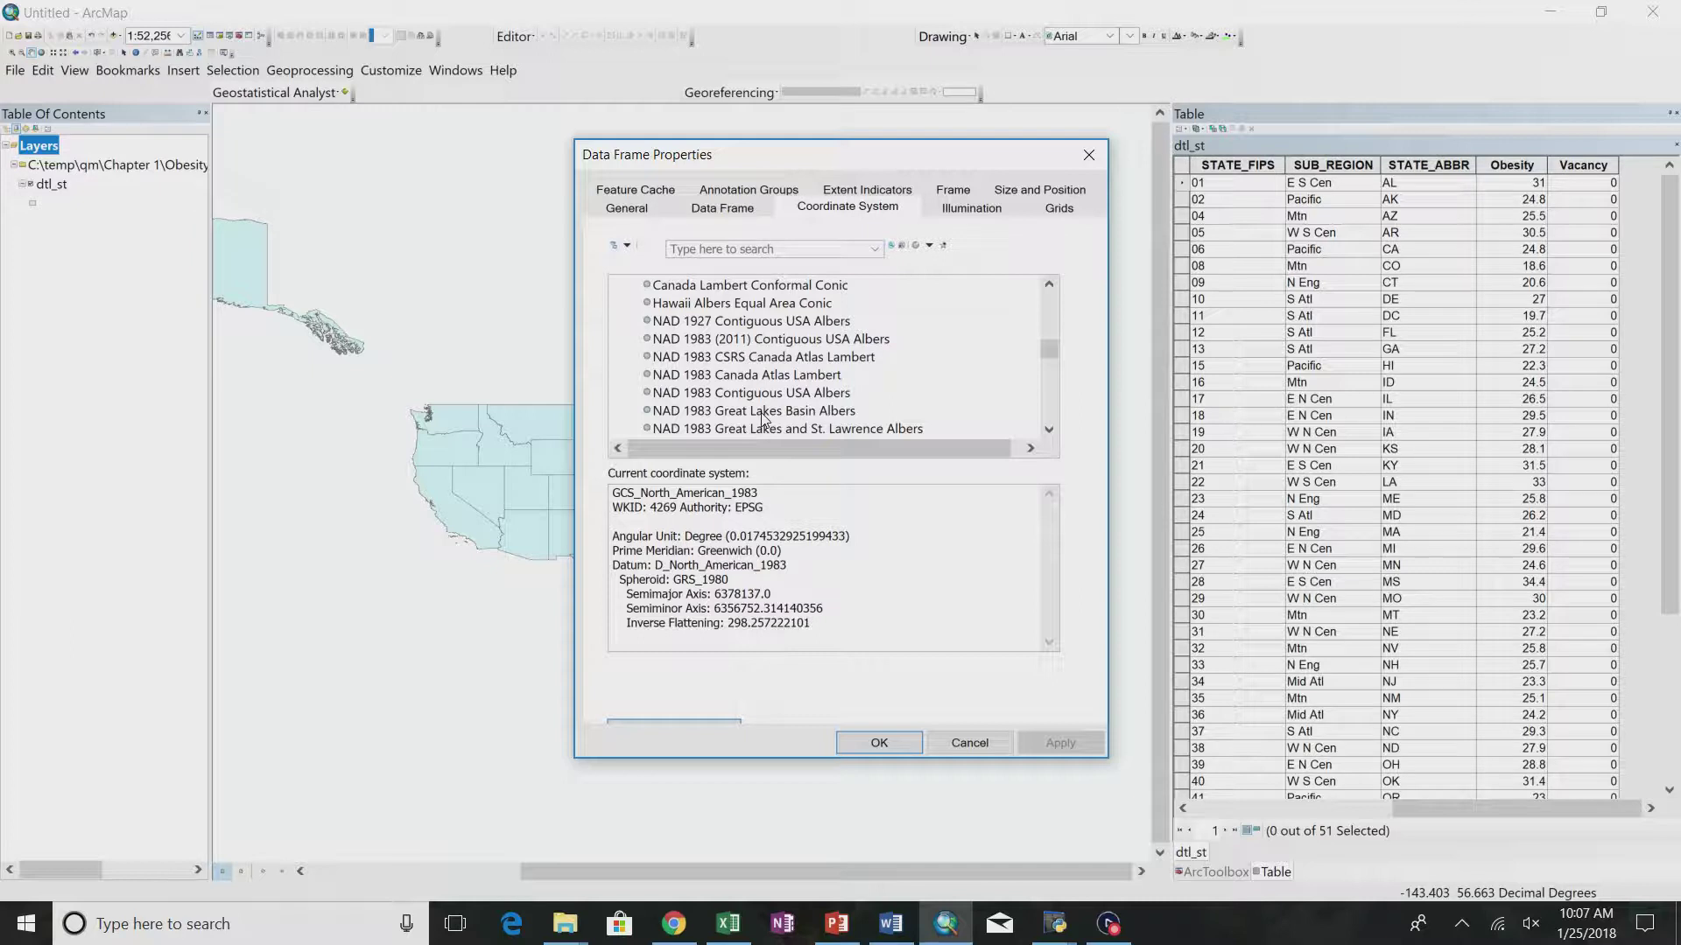
{"action": "left_click", "coordinate": [797, 344]}
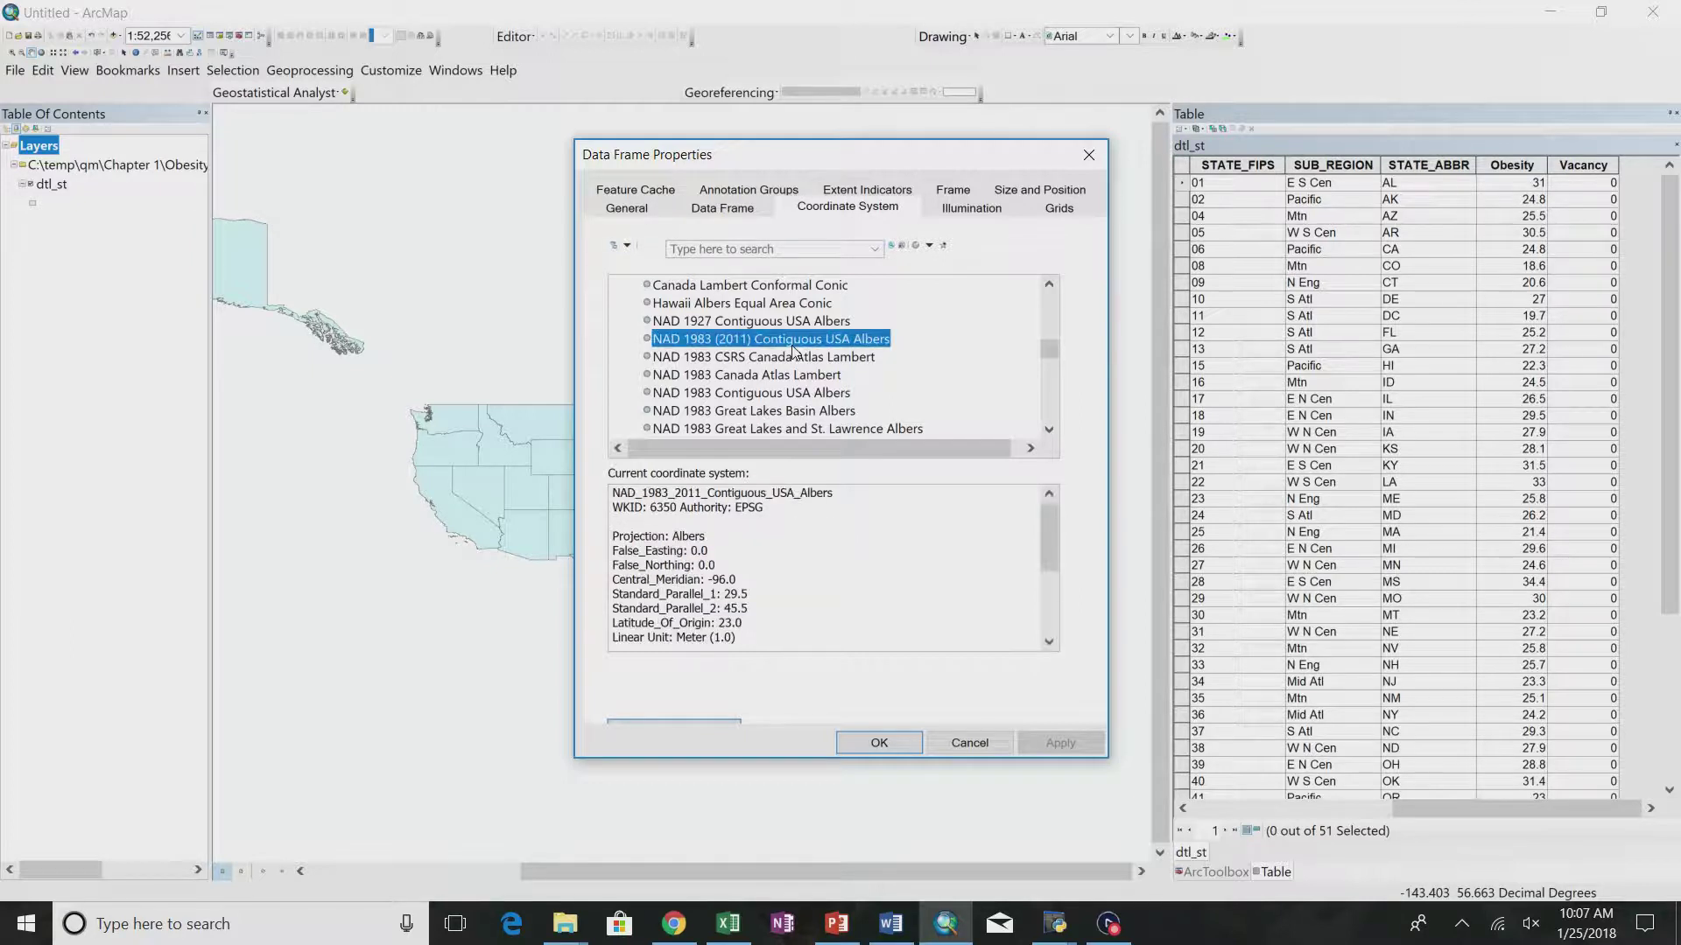
{"action": "left_click", "coordinate": [879, 743]}
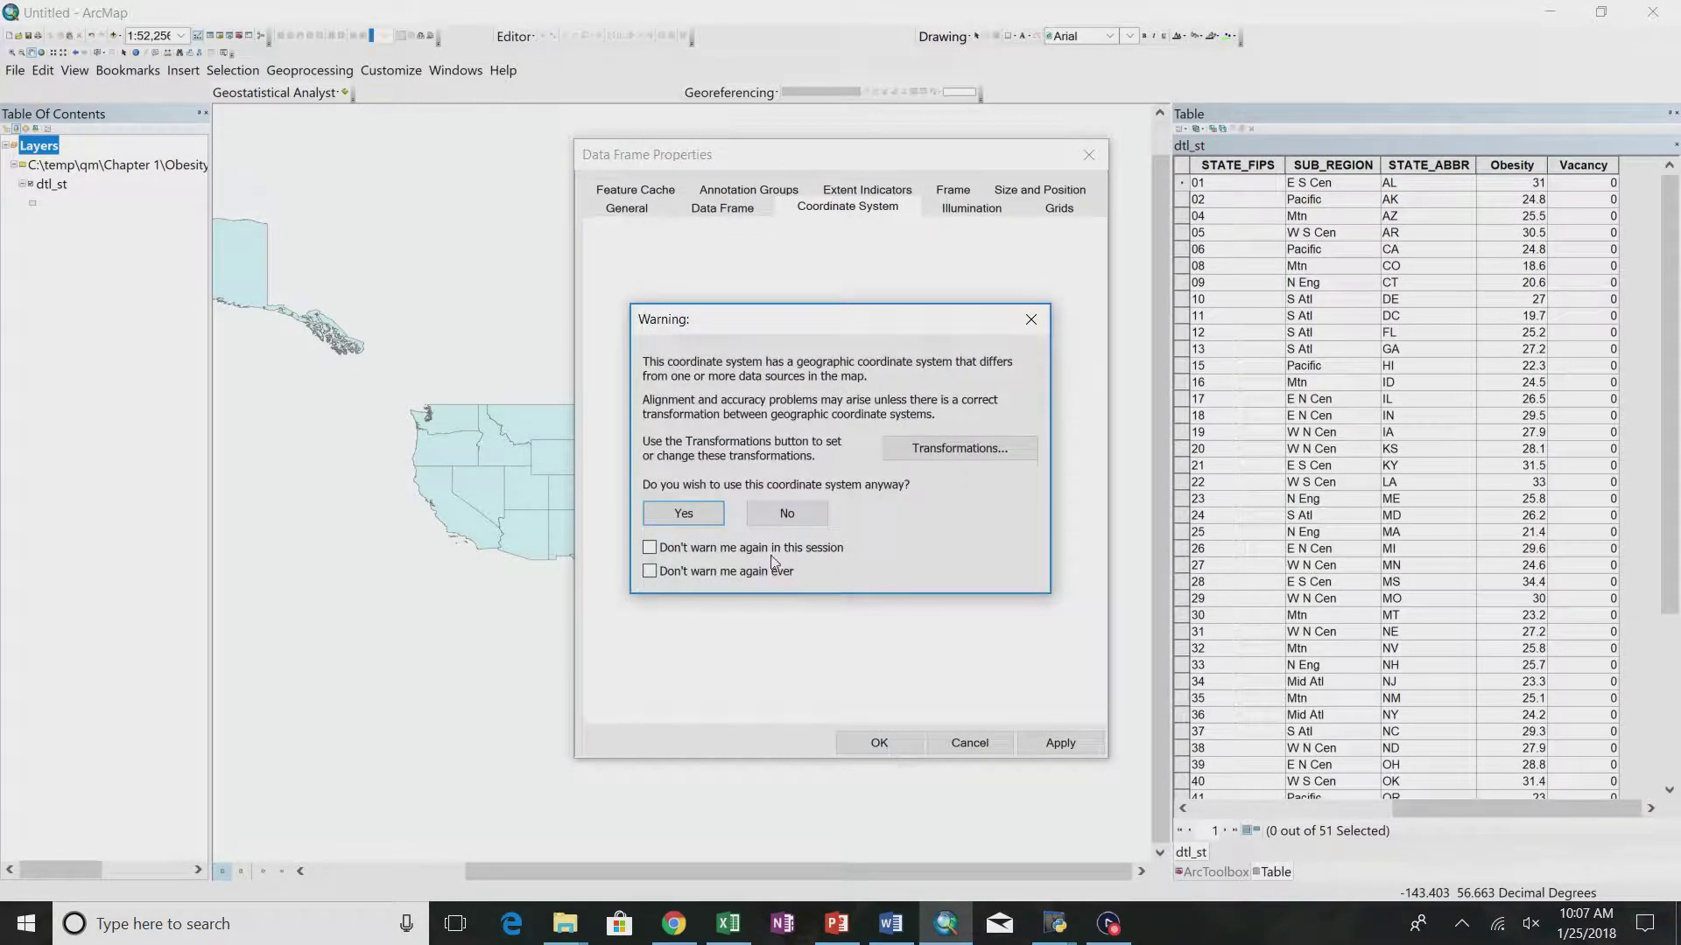
{"action": "left_click", "coordinate": [683, 514]}
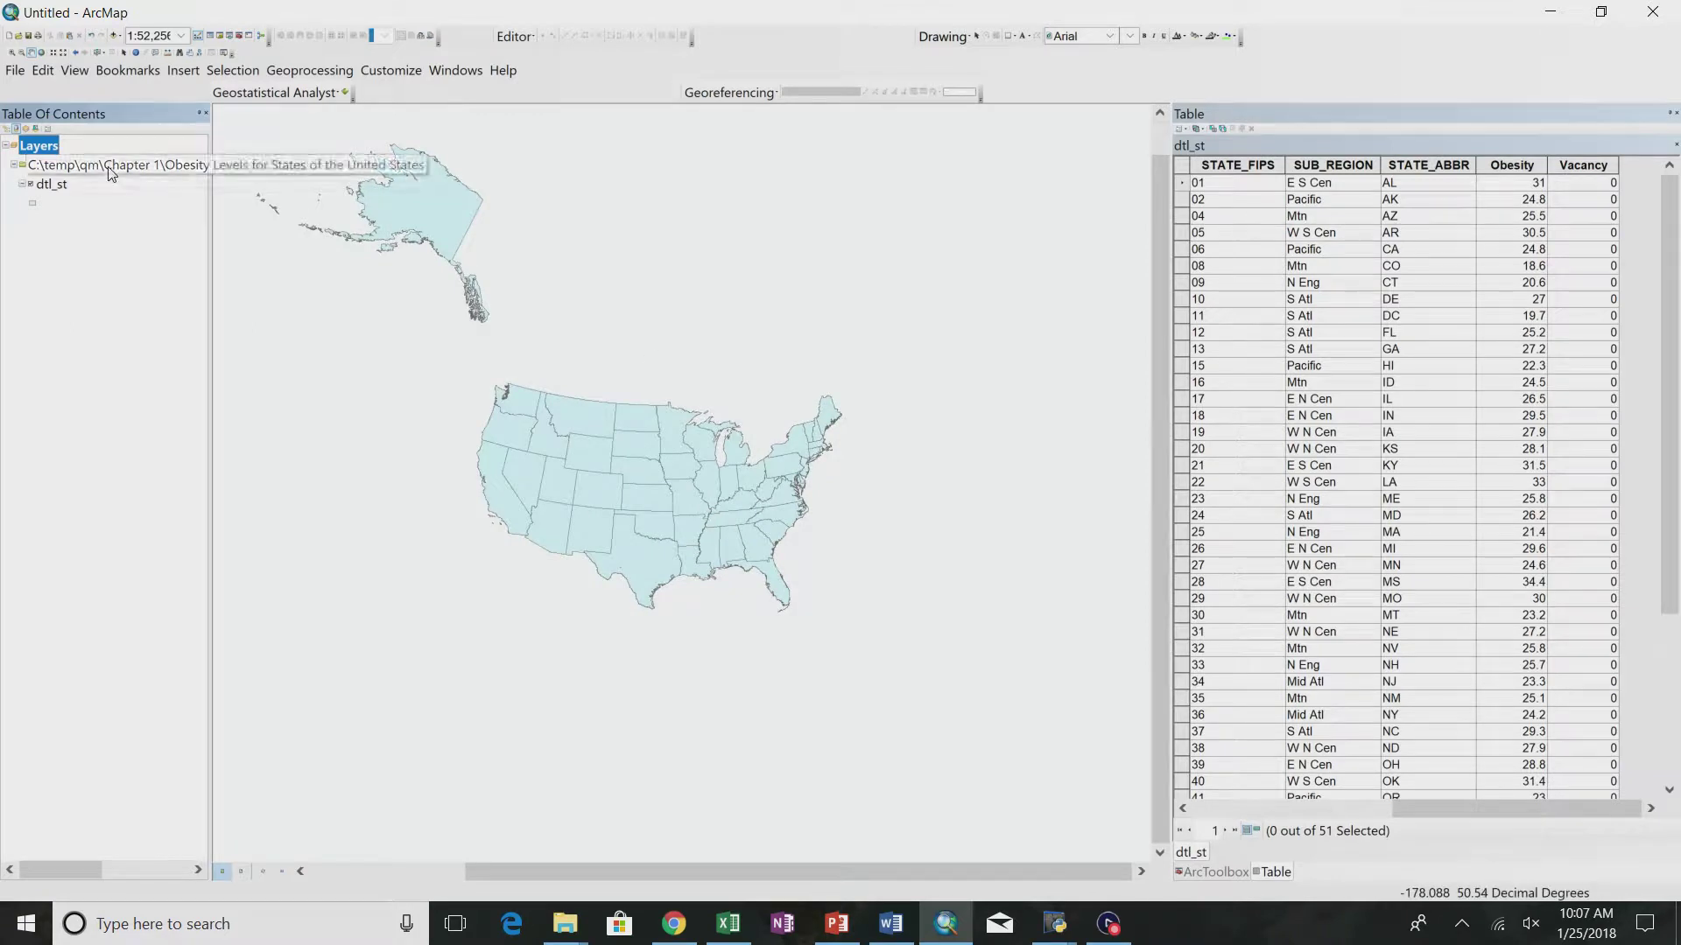
- Zoom the map in to the contiguous United States
{"action": "left_click", "coordinate": [13, 53]}
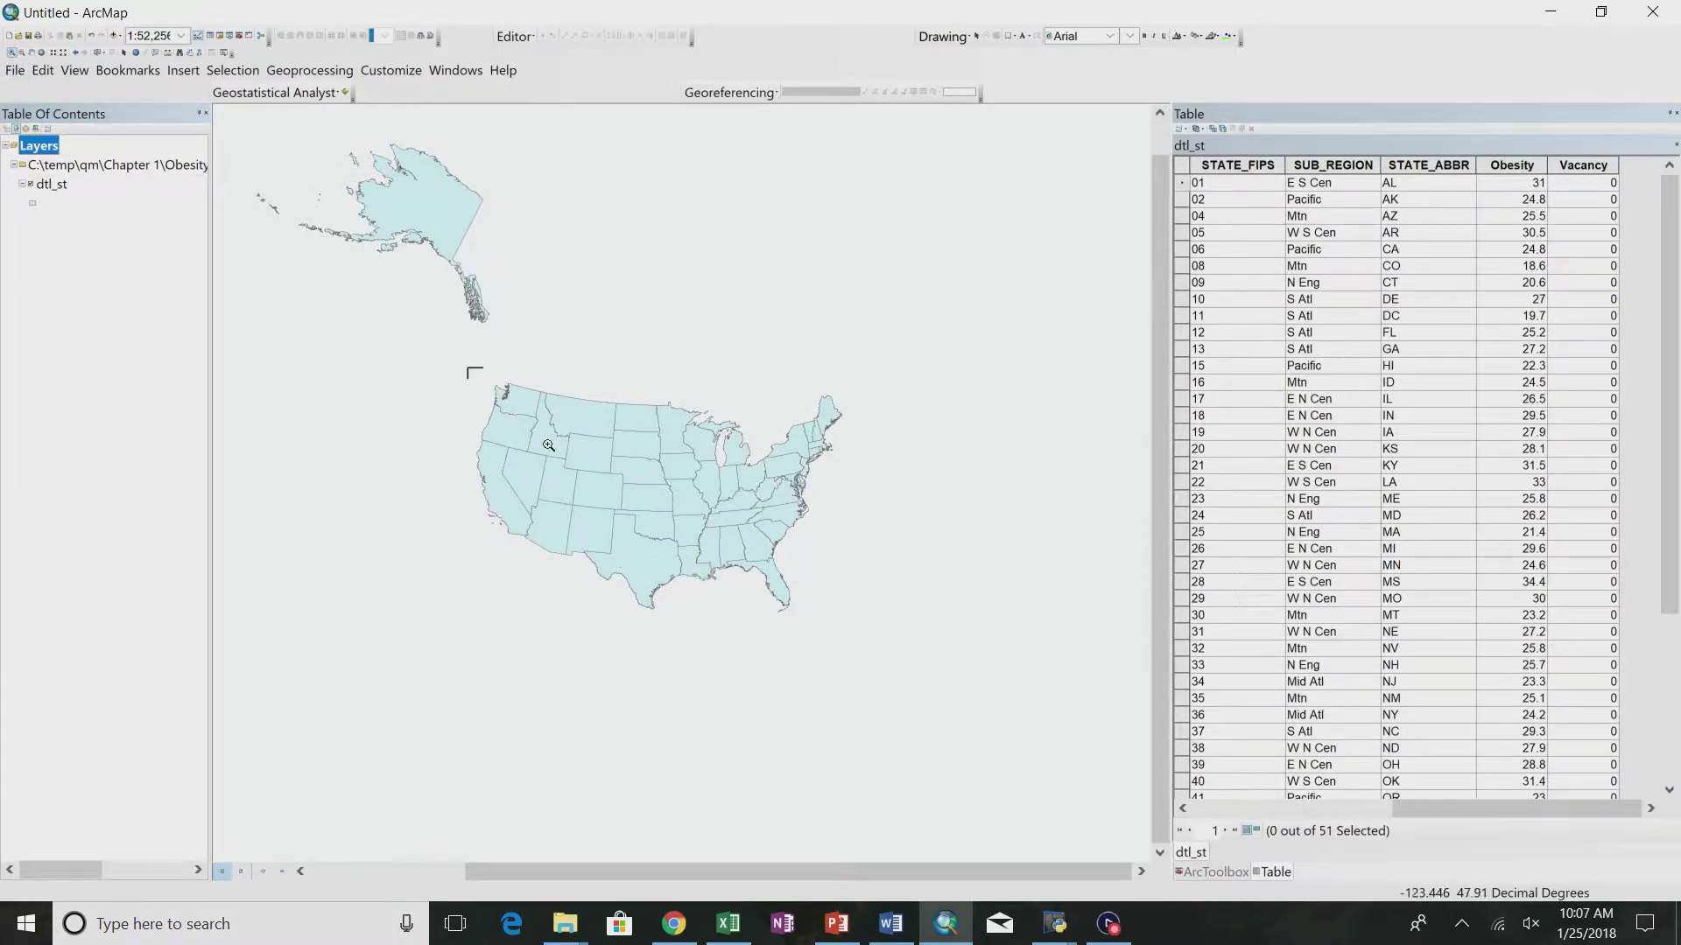
{"action": "left_click_drag", "start_coordinate": [469, 367], "coordinate": [863, 634]}
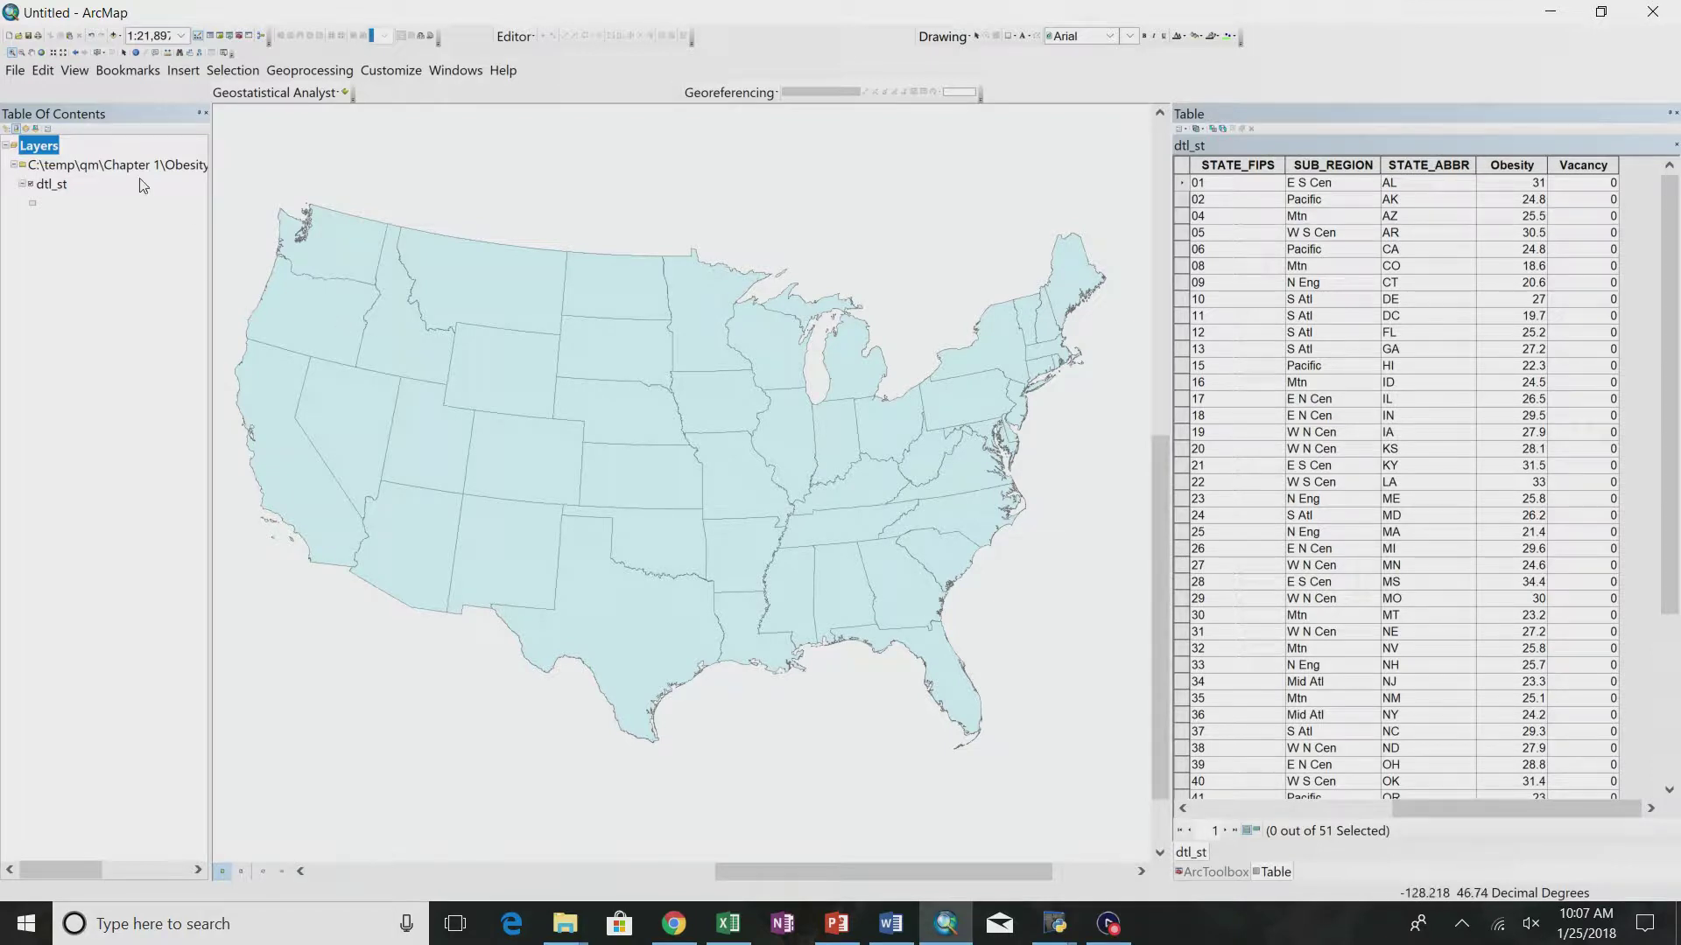
{"action": "left_click", "coordinate": [87, 169]}
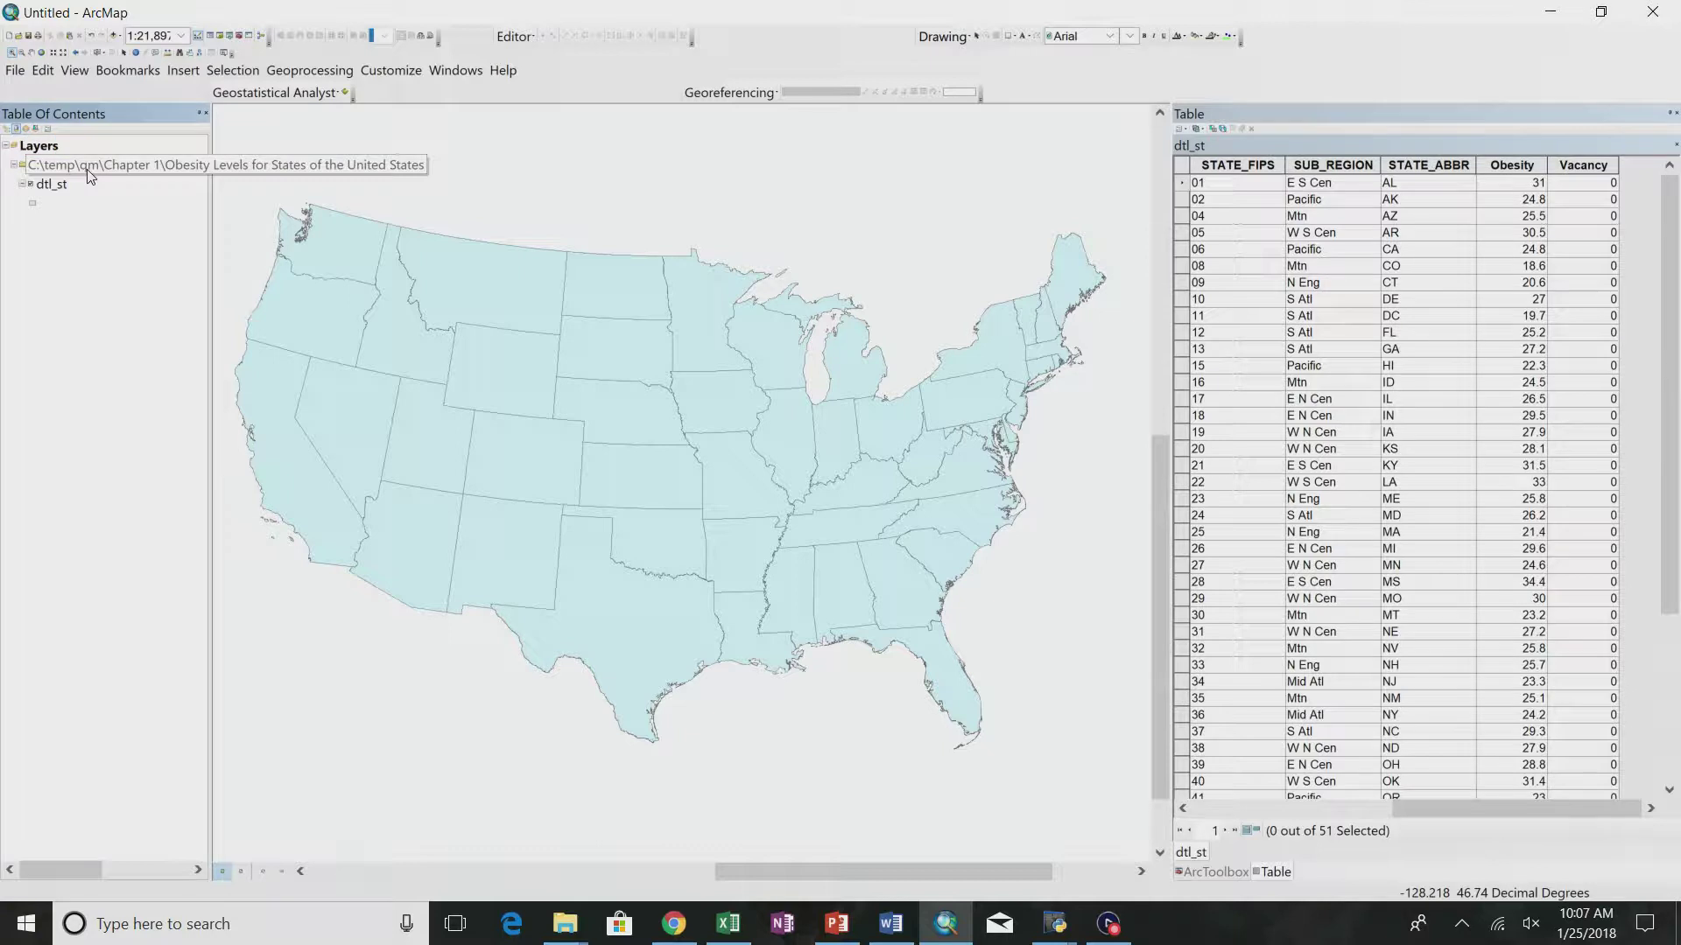
- Symbolize the dtl_st layer by quantities with graduated colors, using Obesity as the value field
{"action": "left_click", "coordinate": [46, 187]}
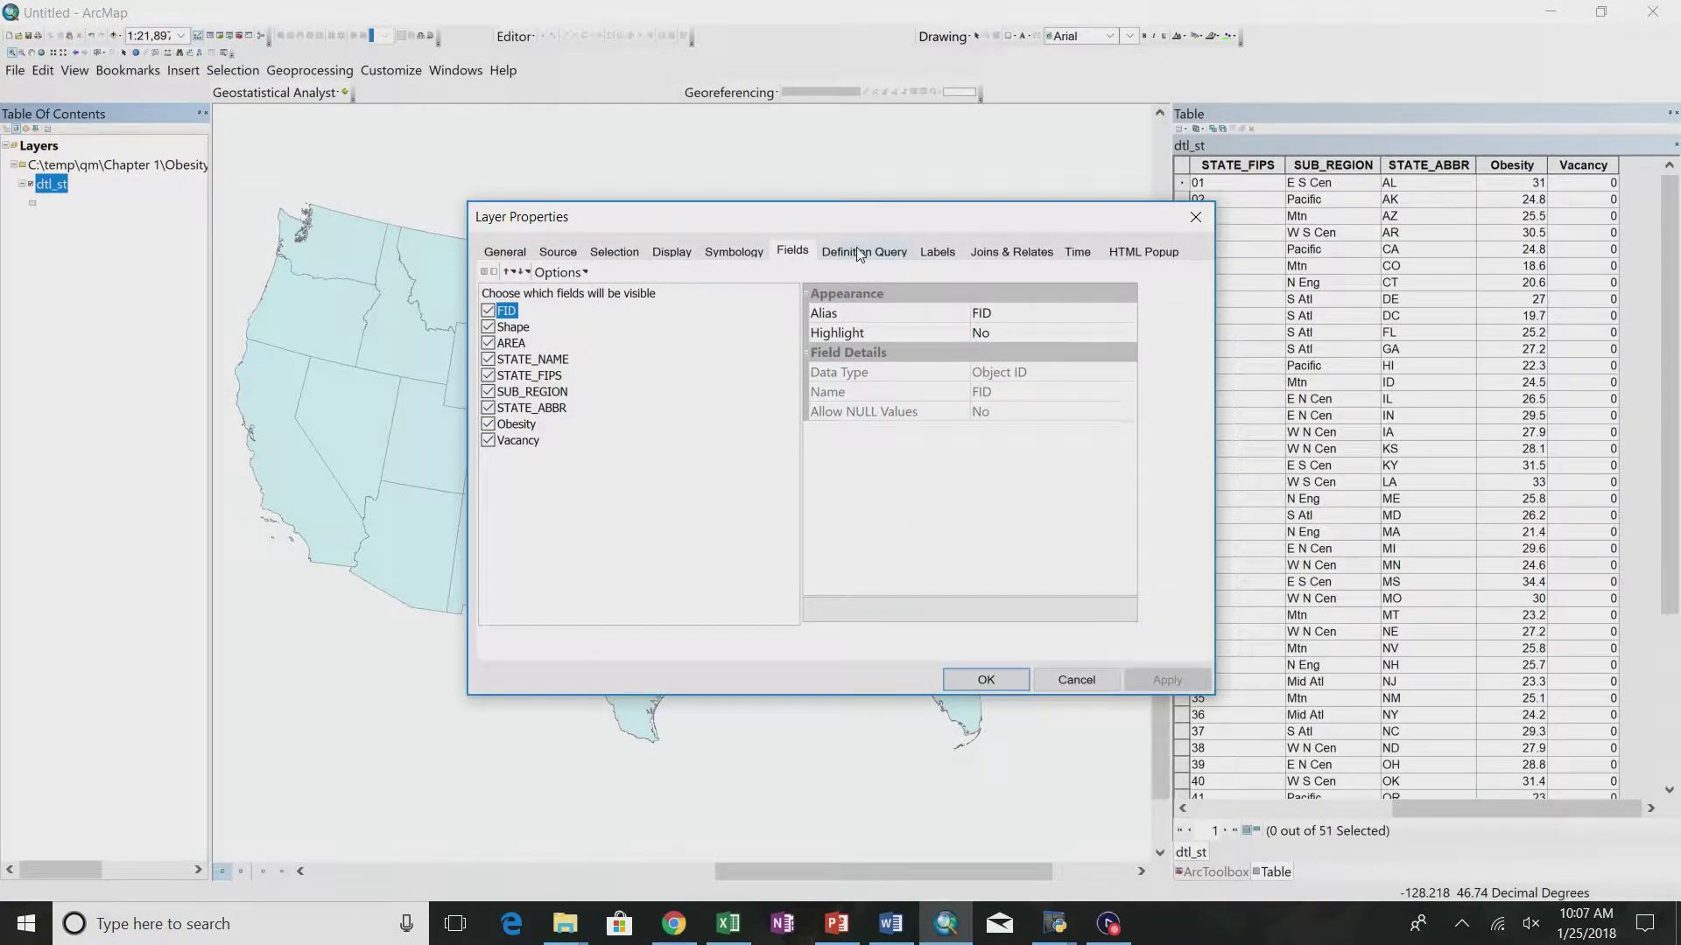
{"action": "left_click", "coordinate": [860, 253]}
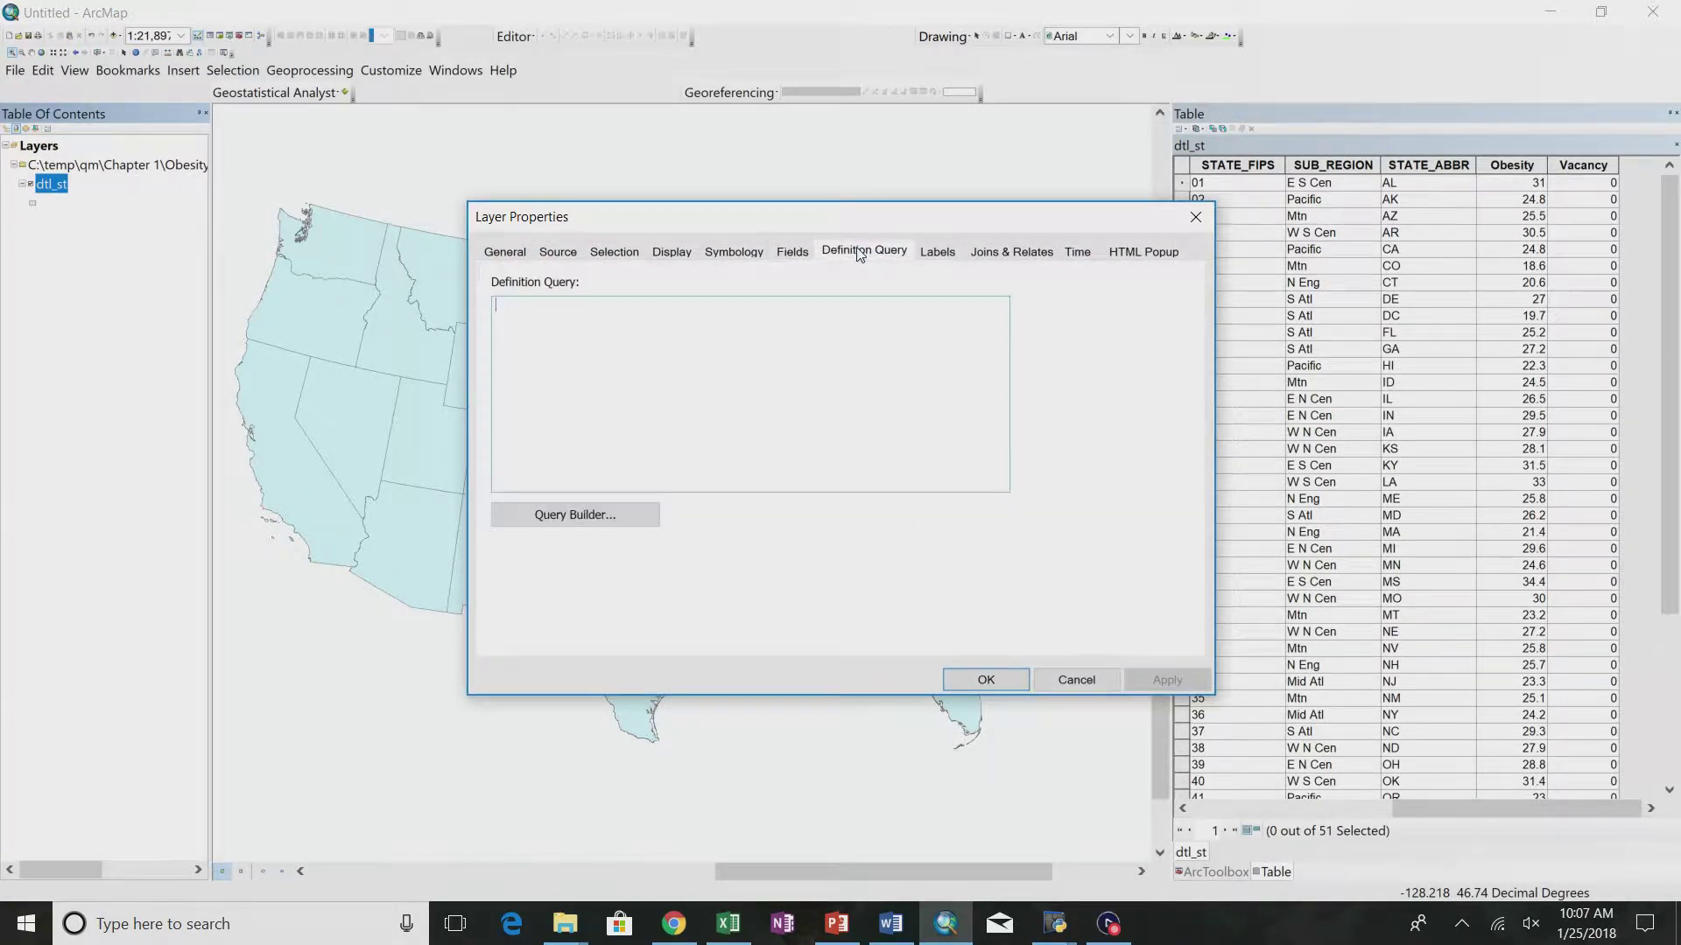
{"action": "left_click", "coordinate": [734, 252]}
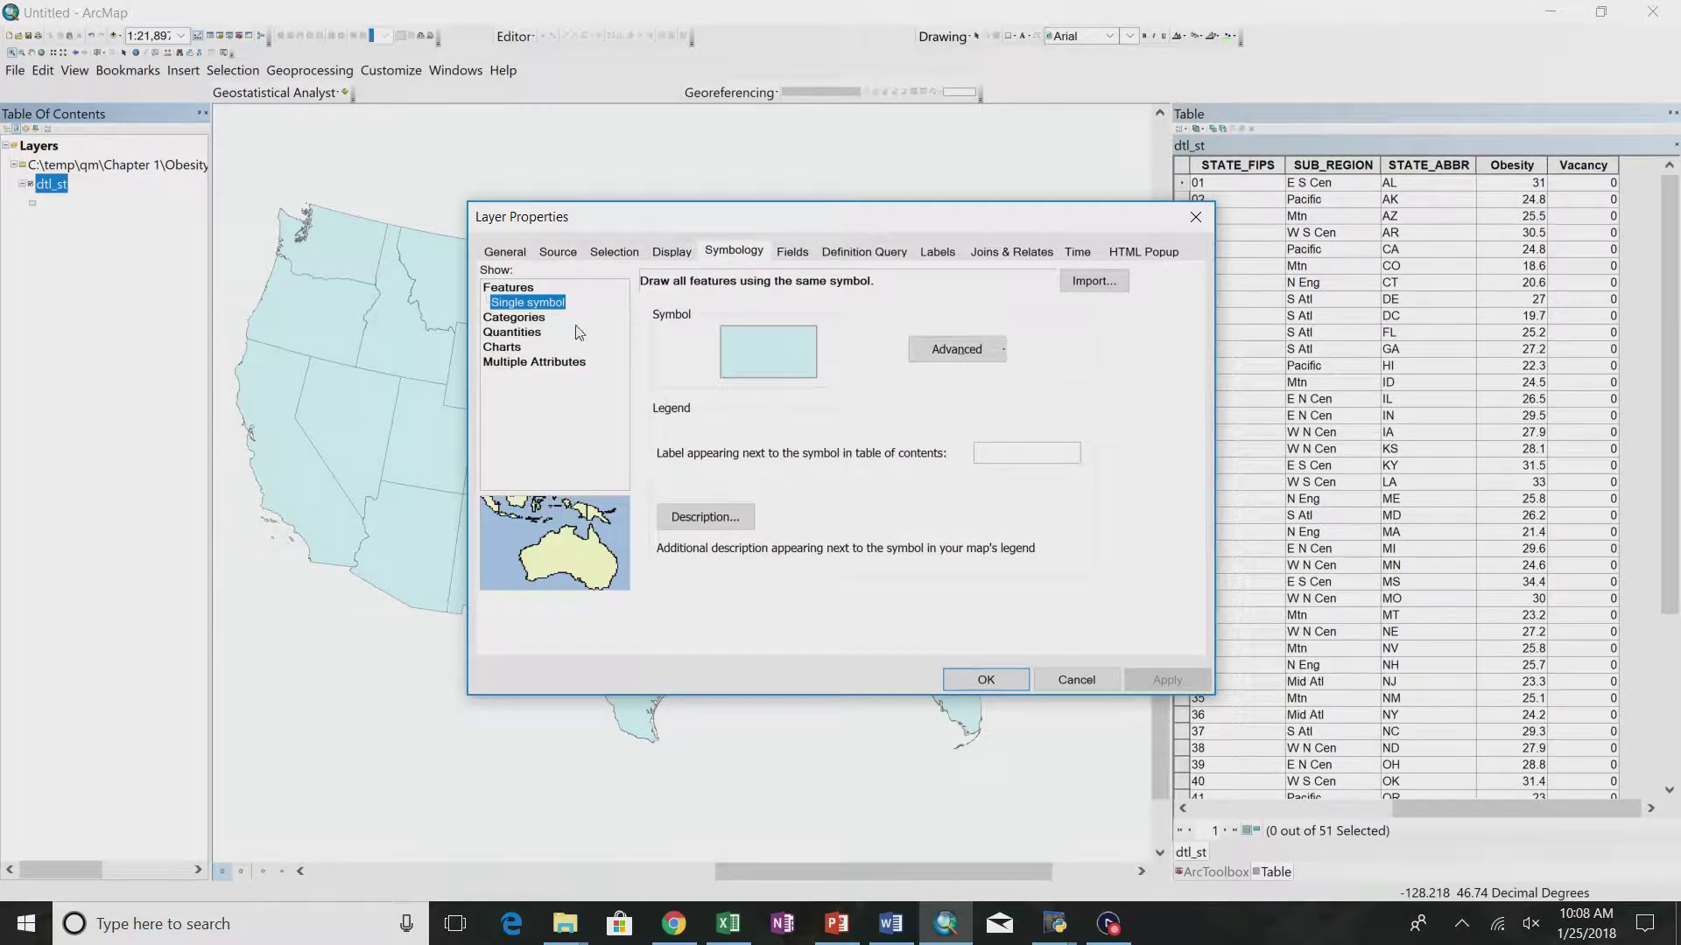
{"action": "left_click", "coordinate": [515, 317]}
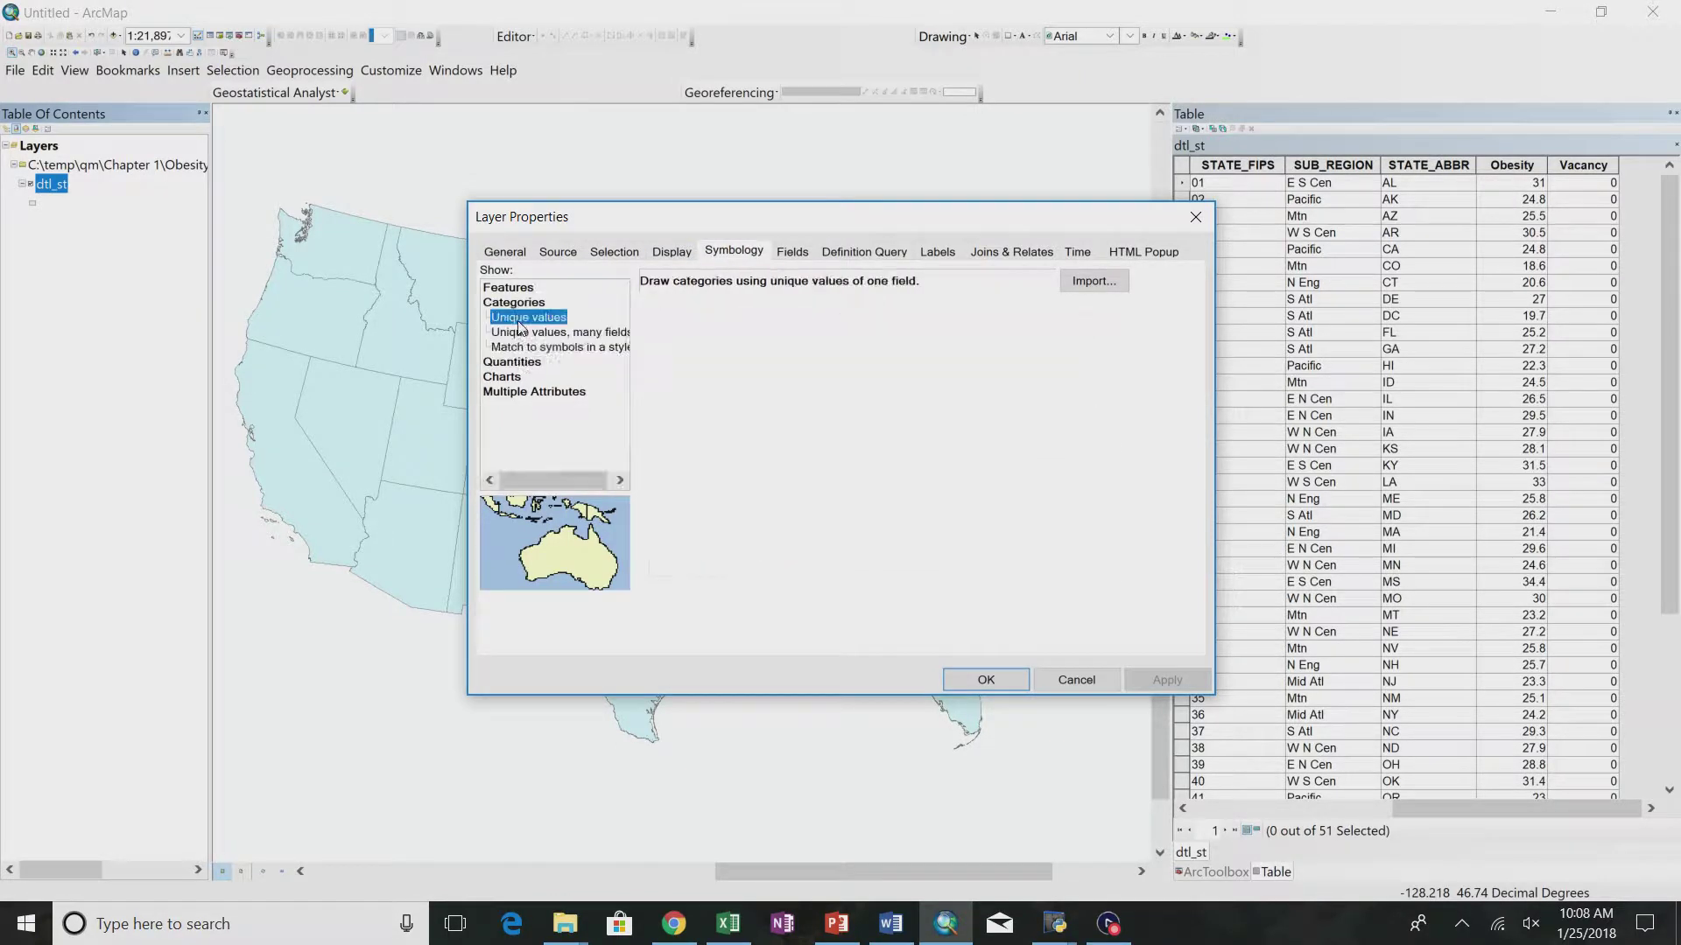
{"action": "left_click", "coordinate": [520, 365]}
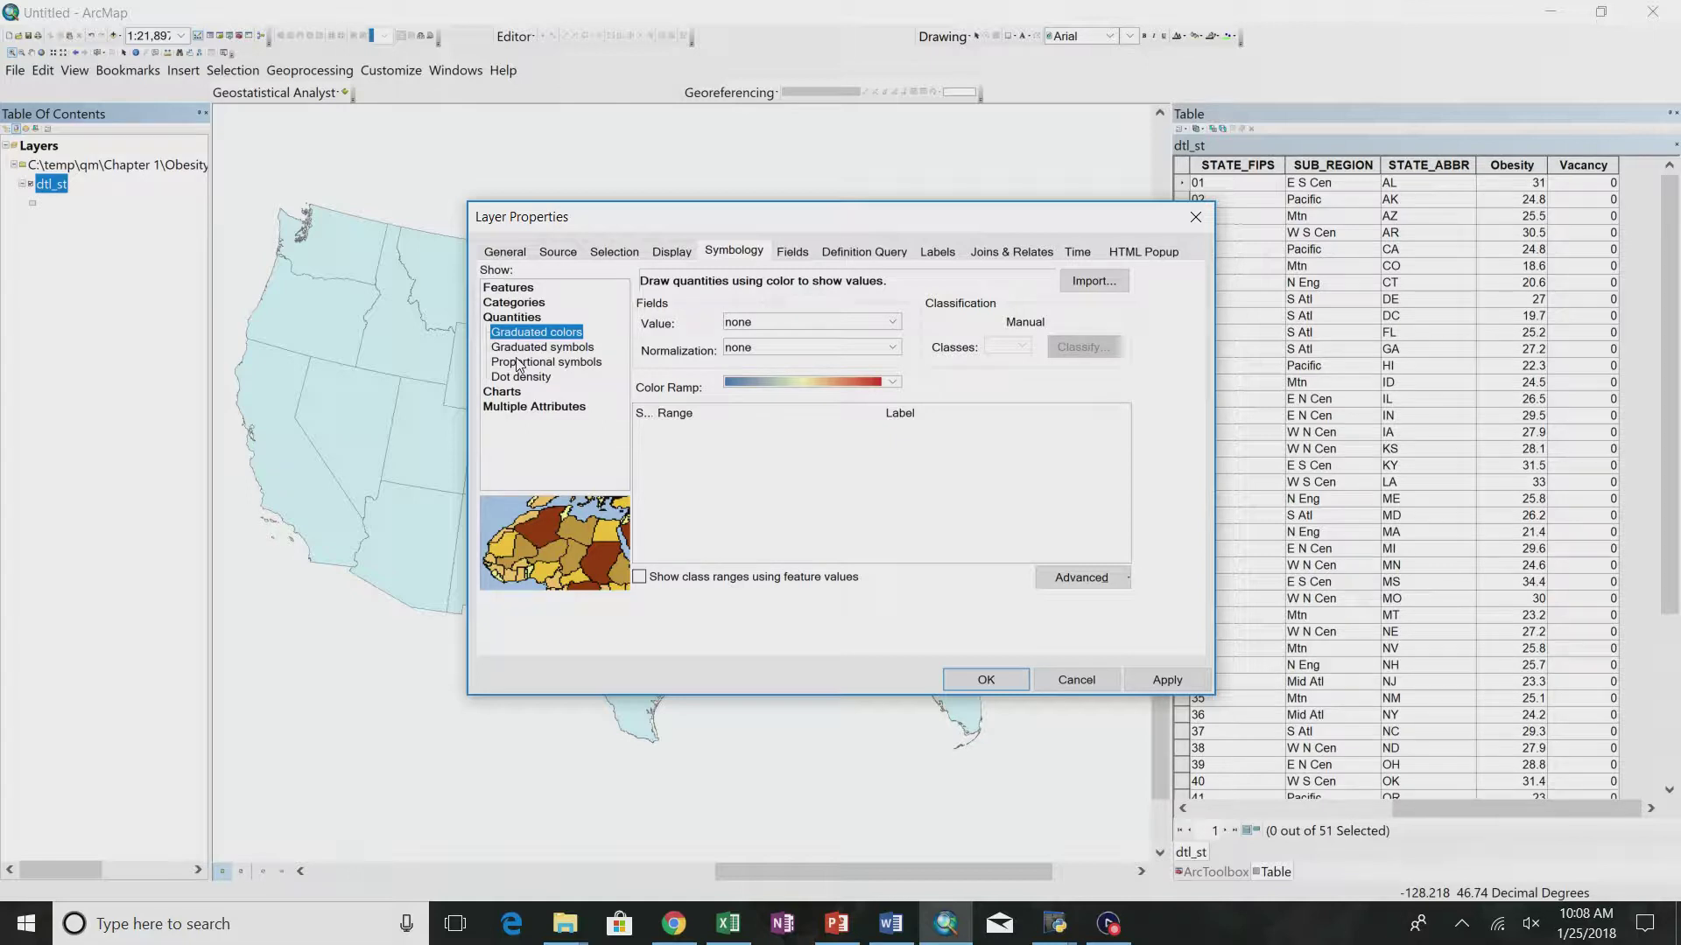
{"action": "left_click", "coordinate": [817, 324]}
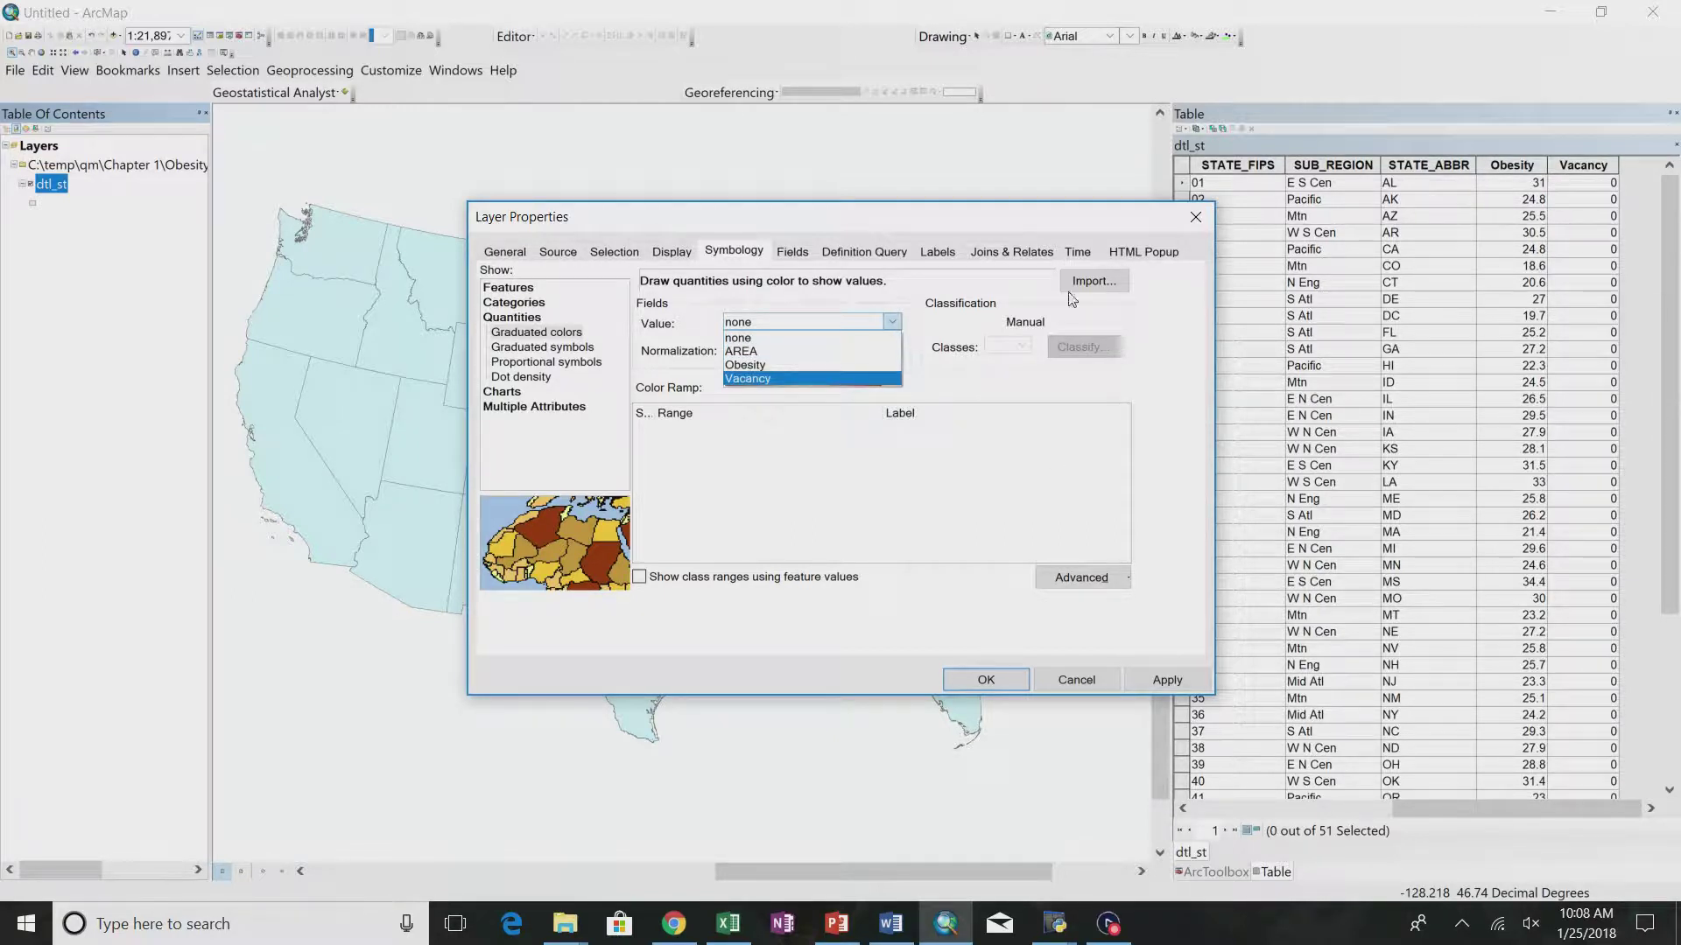
{"action": "left_click", "coordinate": [798, 369]}
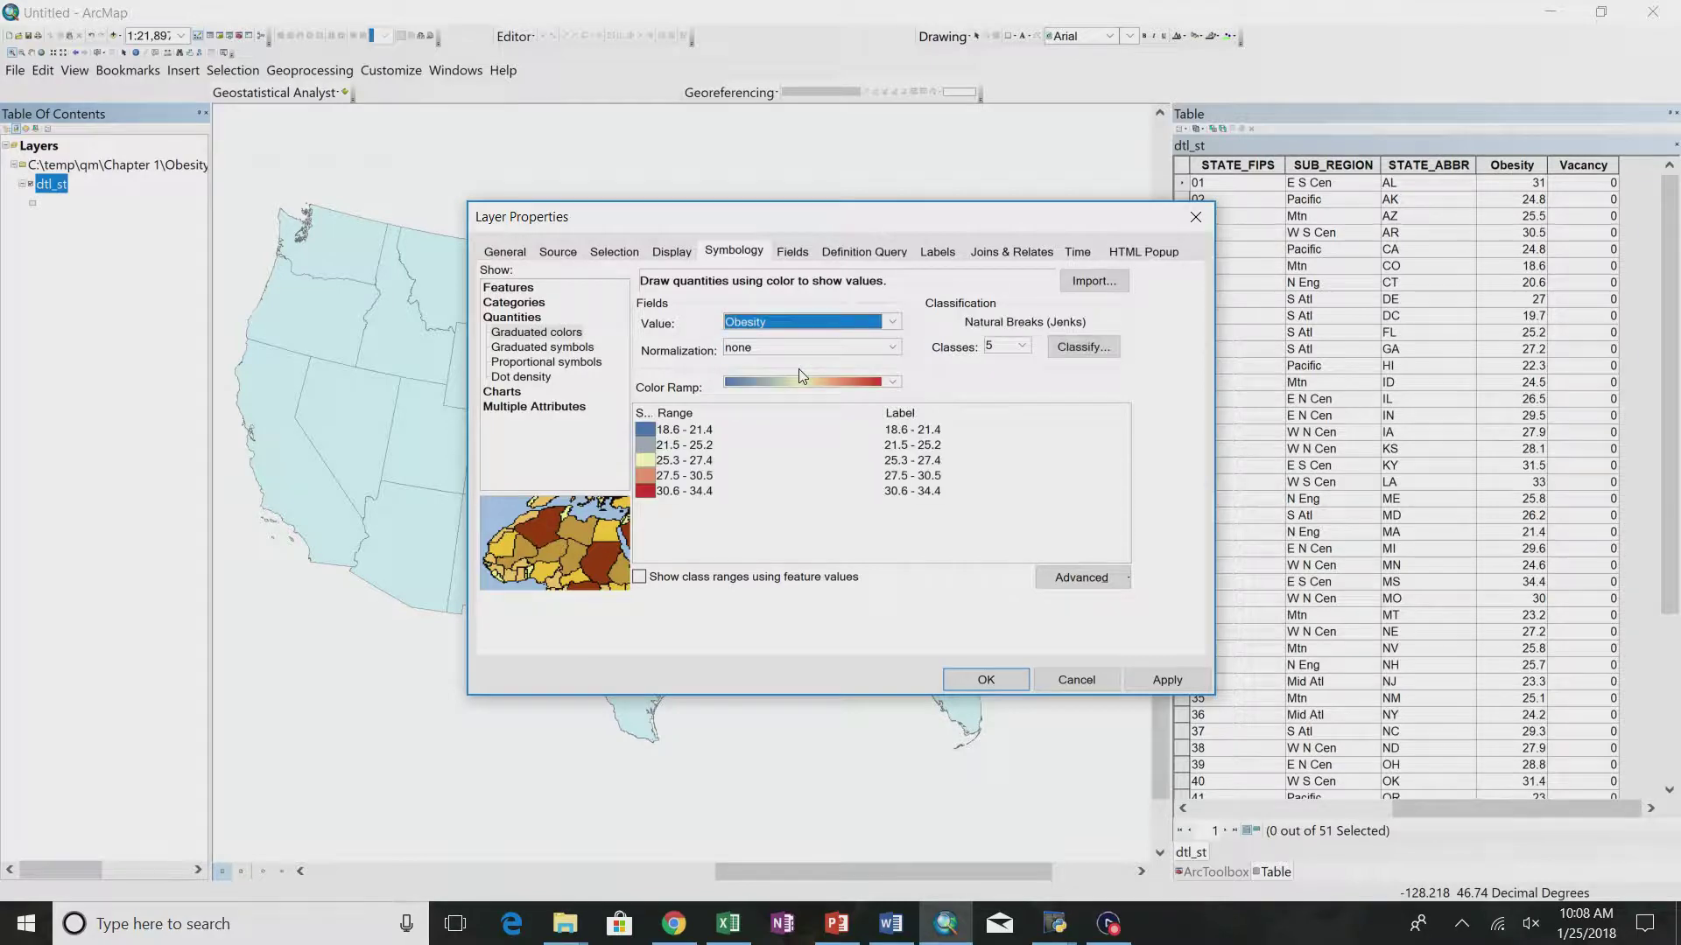
- Change the Obesity classification method to Equal Interval and apply the symbology to the map
{"action": "left_click", "coordinate": [1073, 348]}
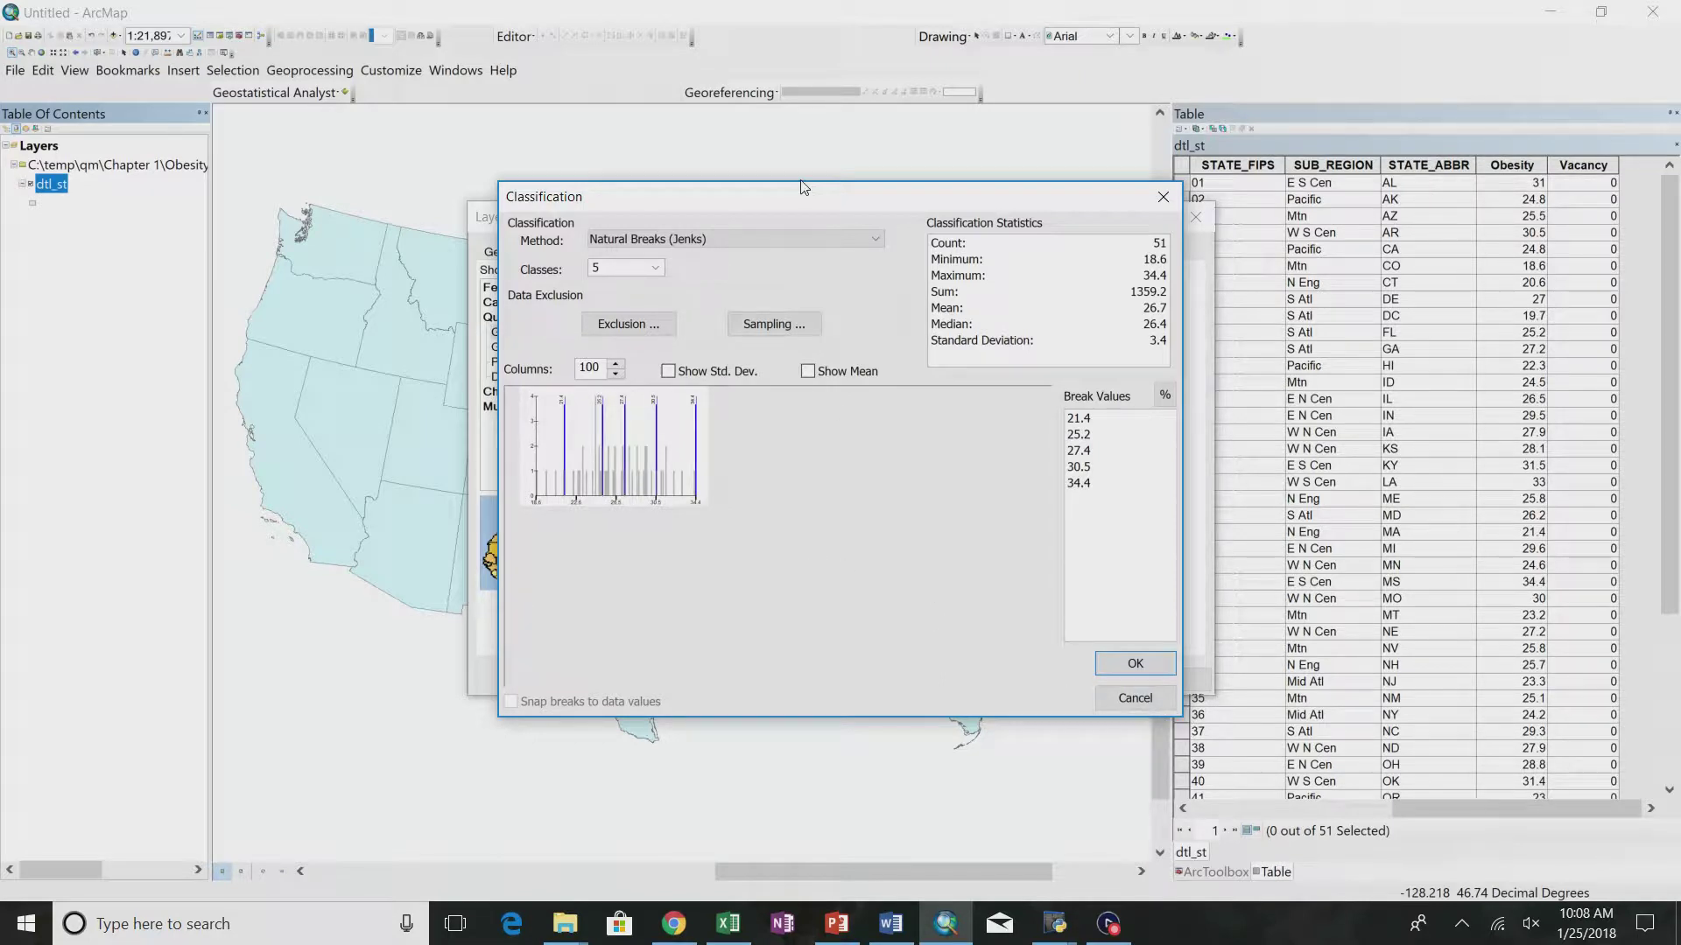
{"action": "left_click_drag", "start_coordinate": [761, 206], "coordinate": [496, 117]}
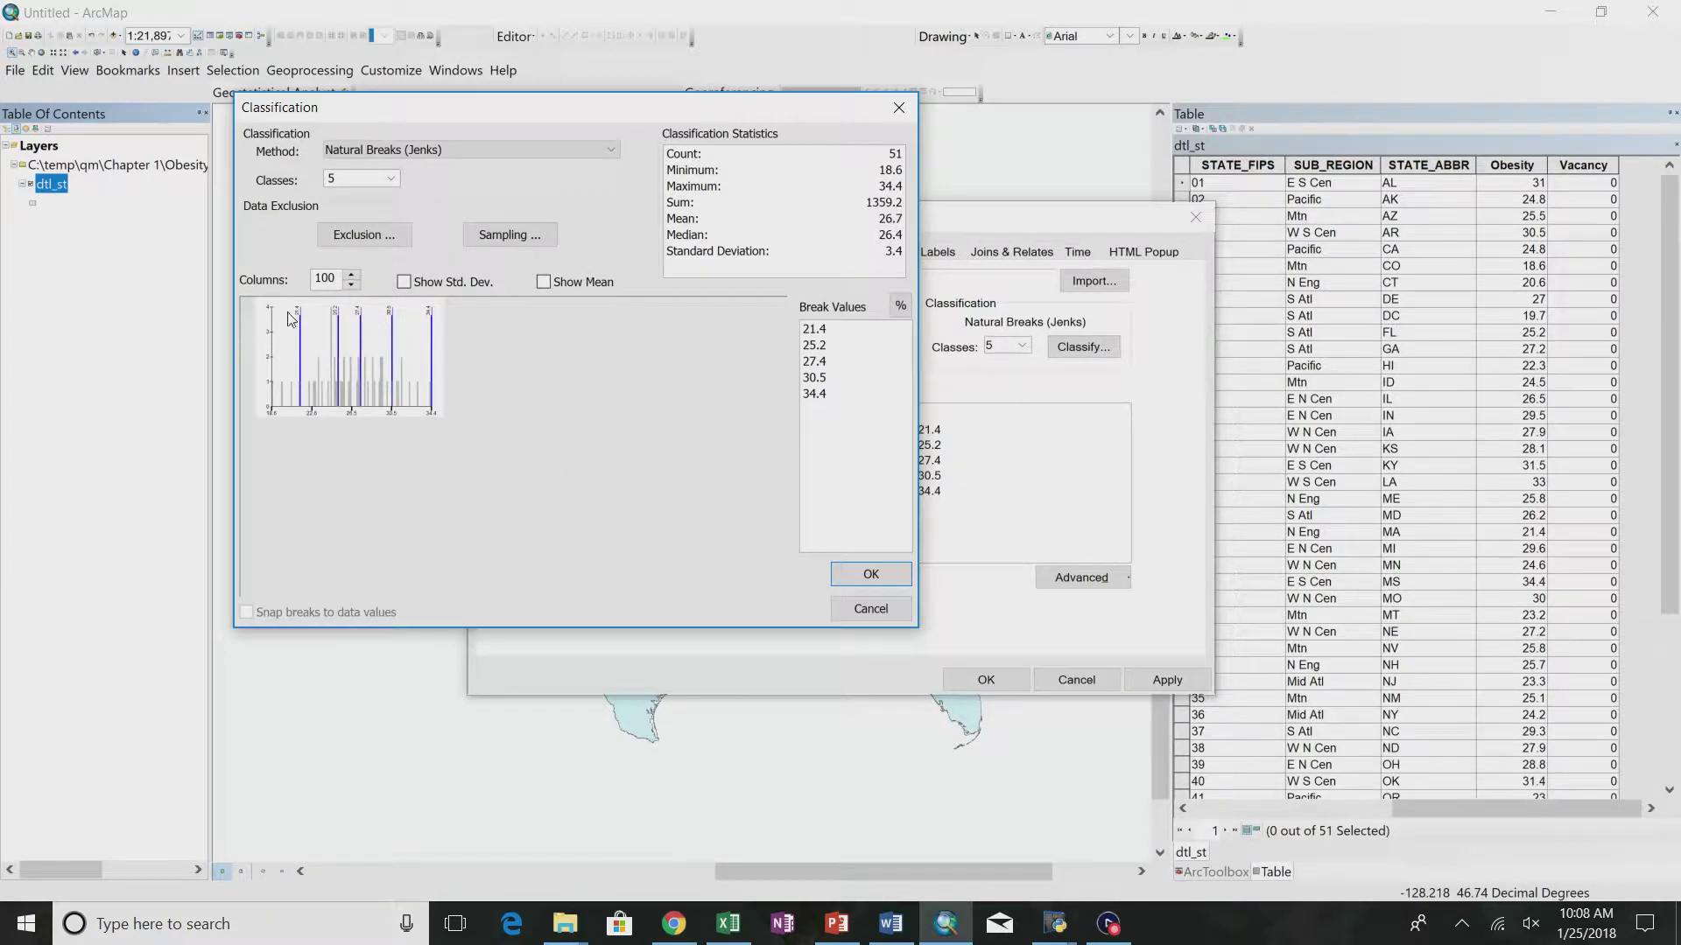
{"action": "left_click_drag", "start_coordinate": [465, 111], "coordinate": [548, 152]}
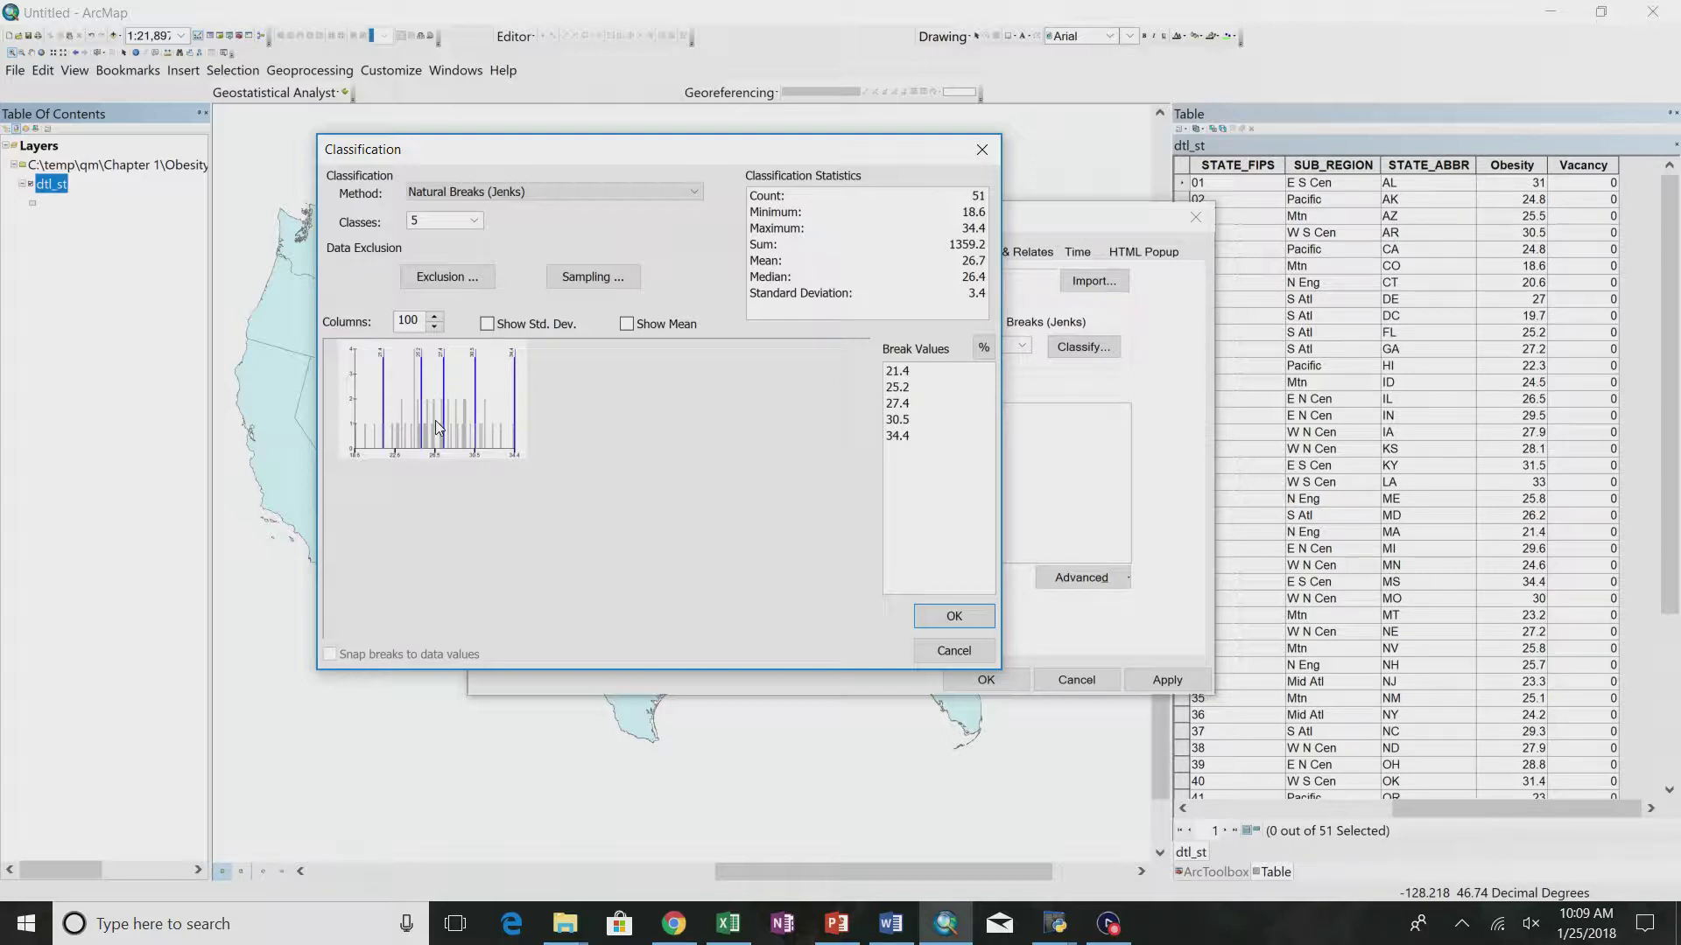
{"action": "left_click", "coordinate": [696, 193]}
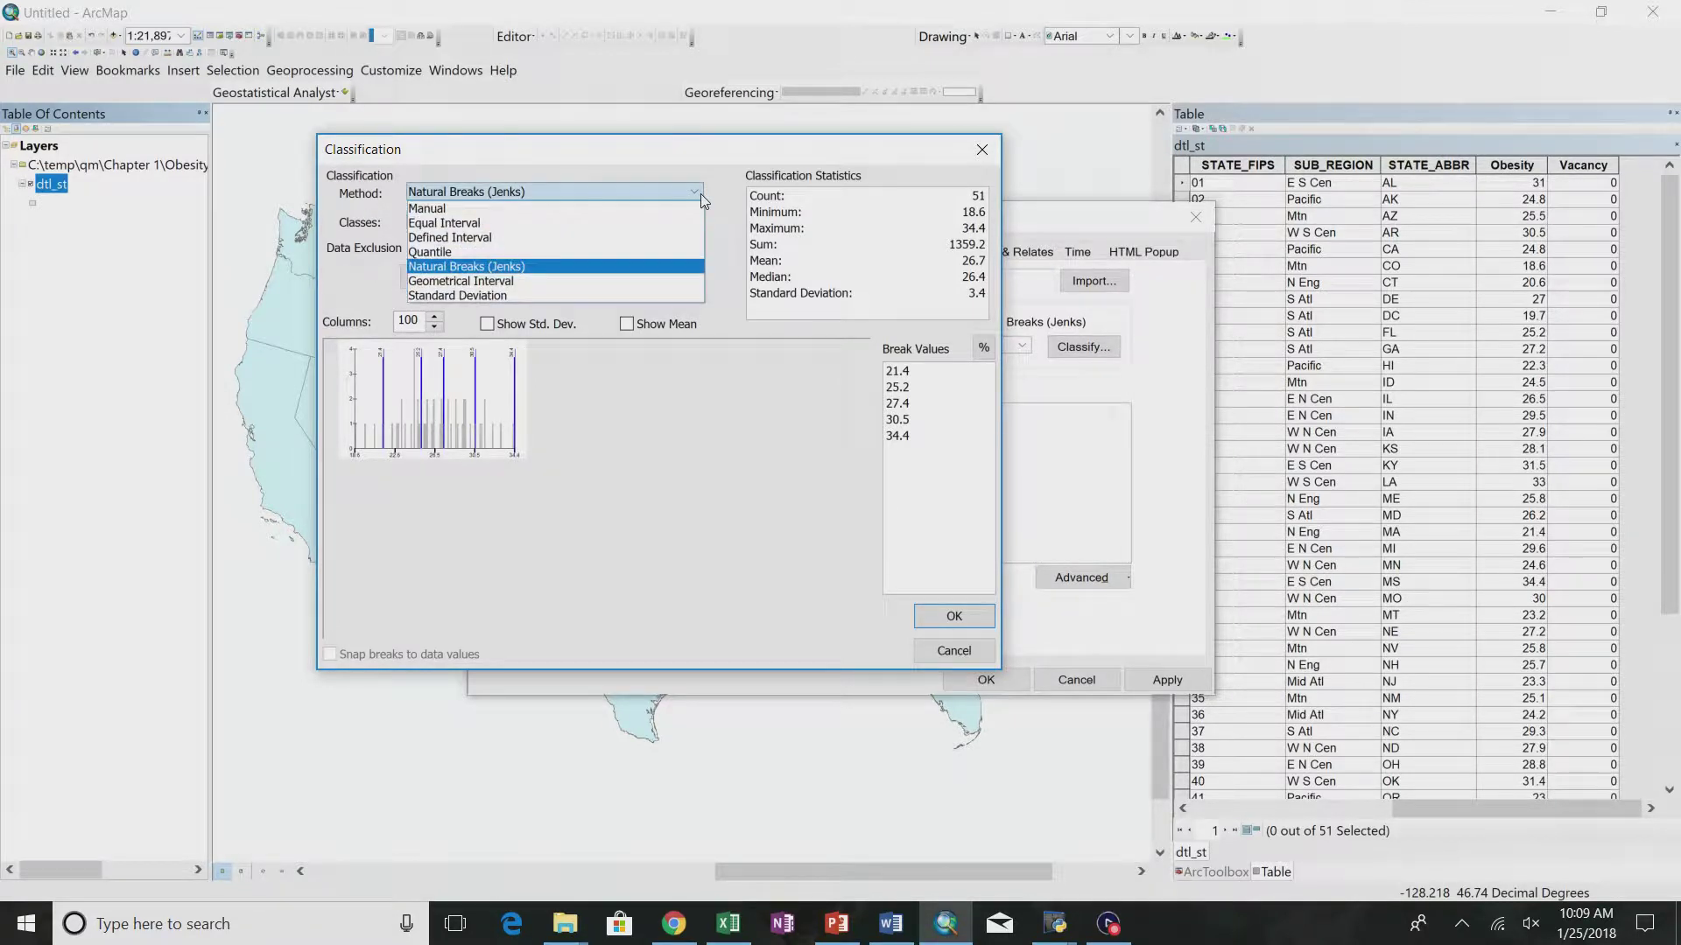
{"action": "left_click", "coordinate": [626, 219]}
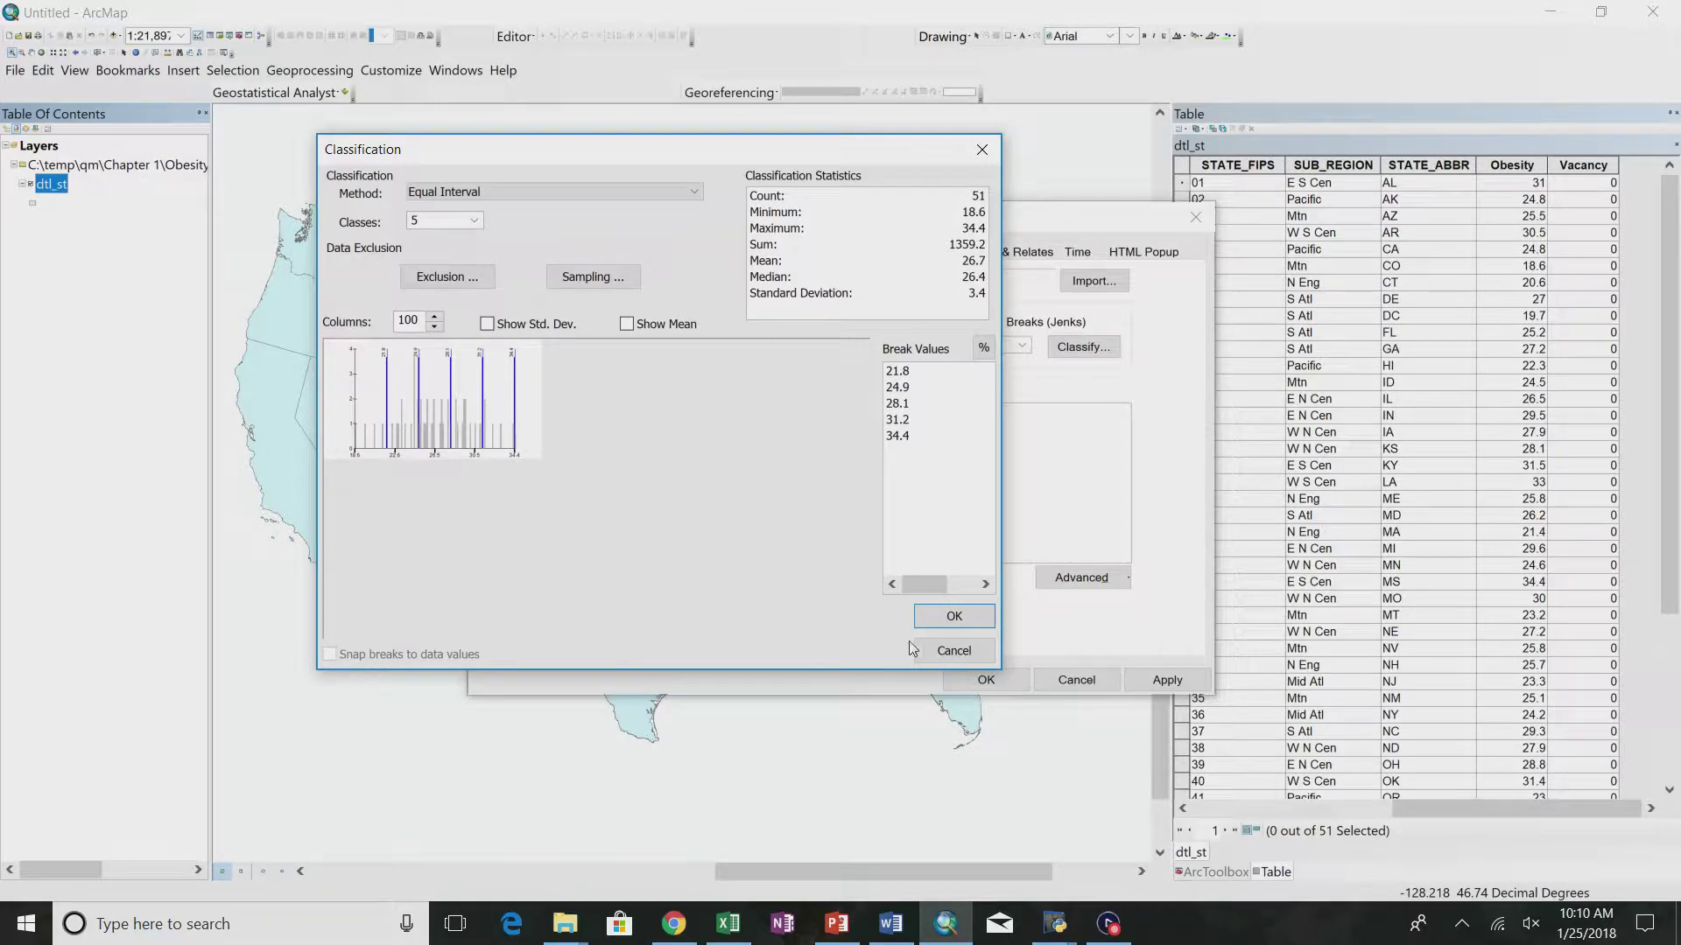
{"action": "left_click", "coordinate": [947, 621]}
{"action": "left_click", "coordinate": [963, 681]}
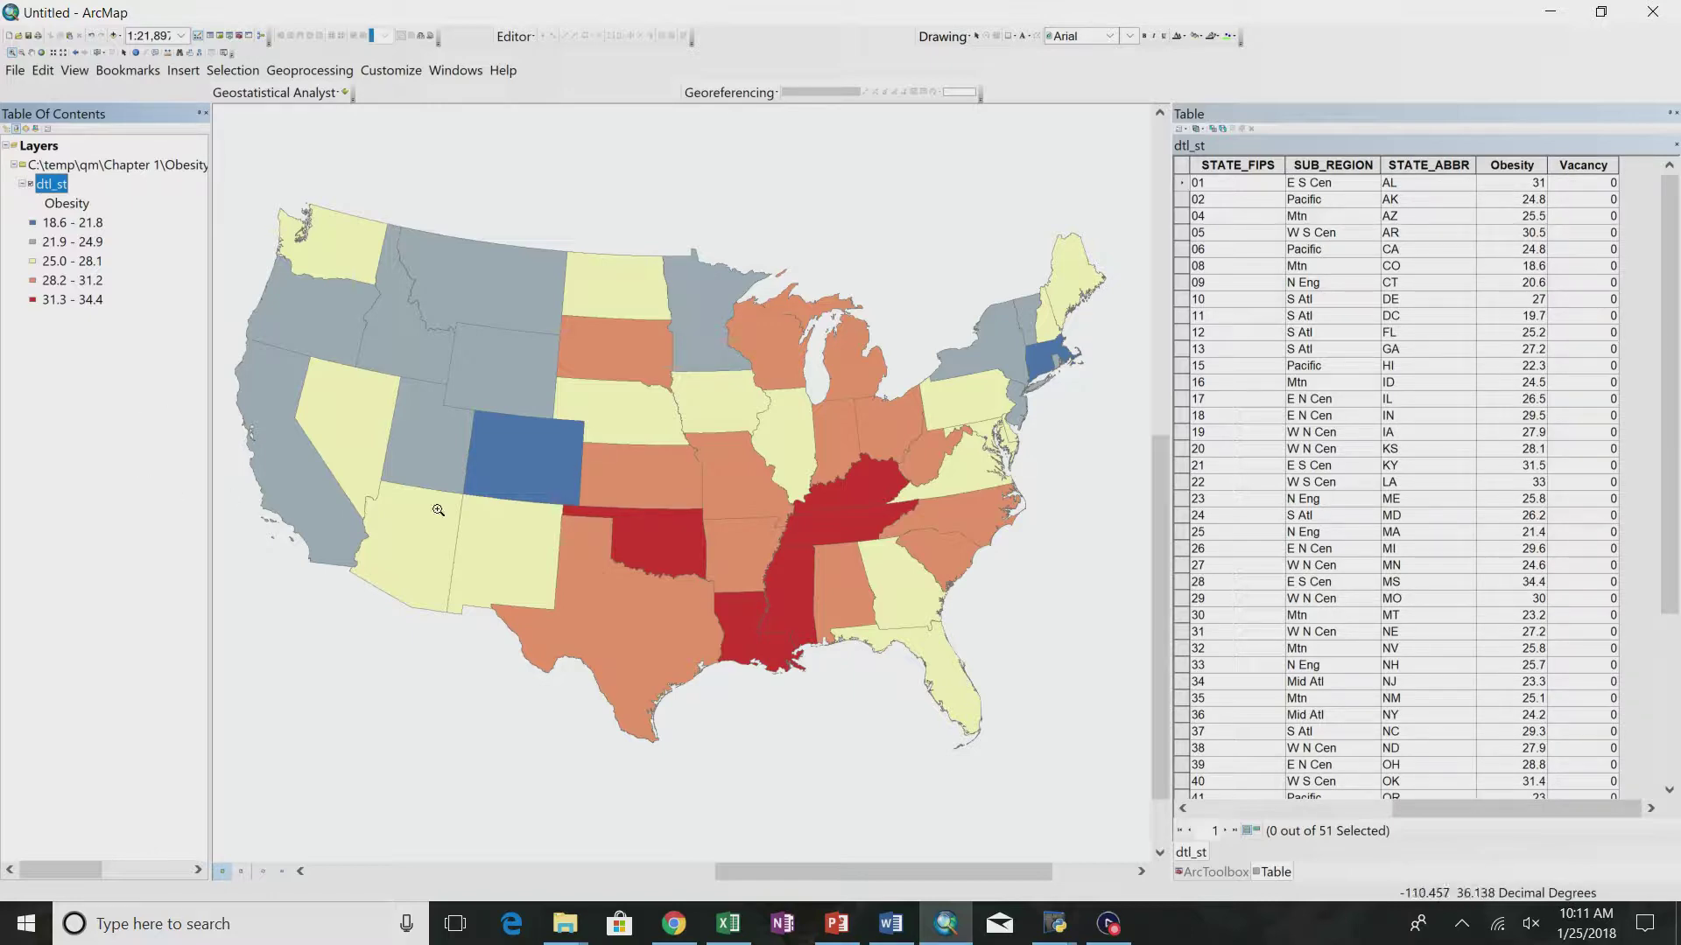
- Download Chapter2_Lecture.ppt from the Week 1 module of the Canvas course page in Chrome and open it in PowerPoint
{"action": "left_click", "coordinate": [836, 923]}
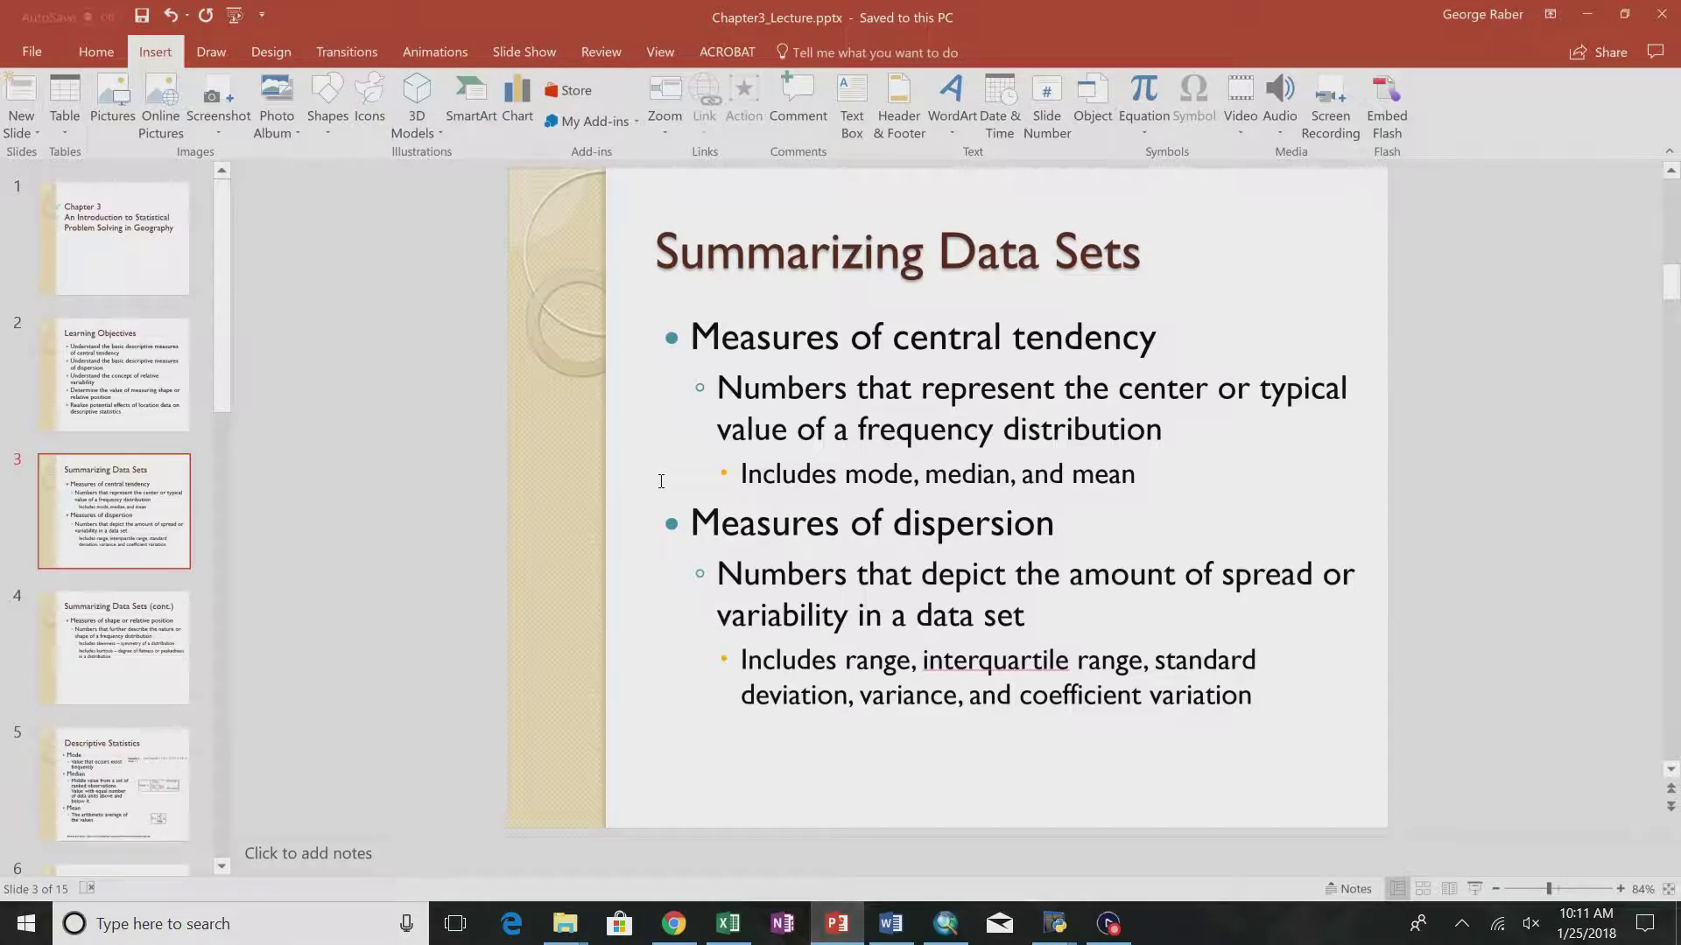
{"action": "left_click", "coordinate": [1590, 15]}
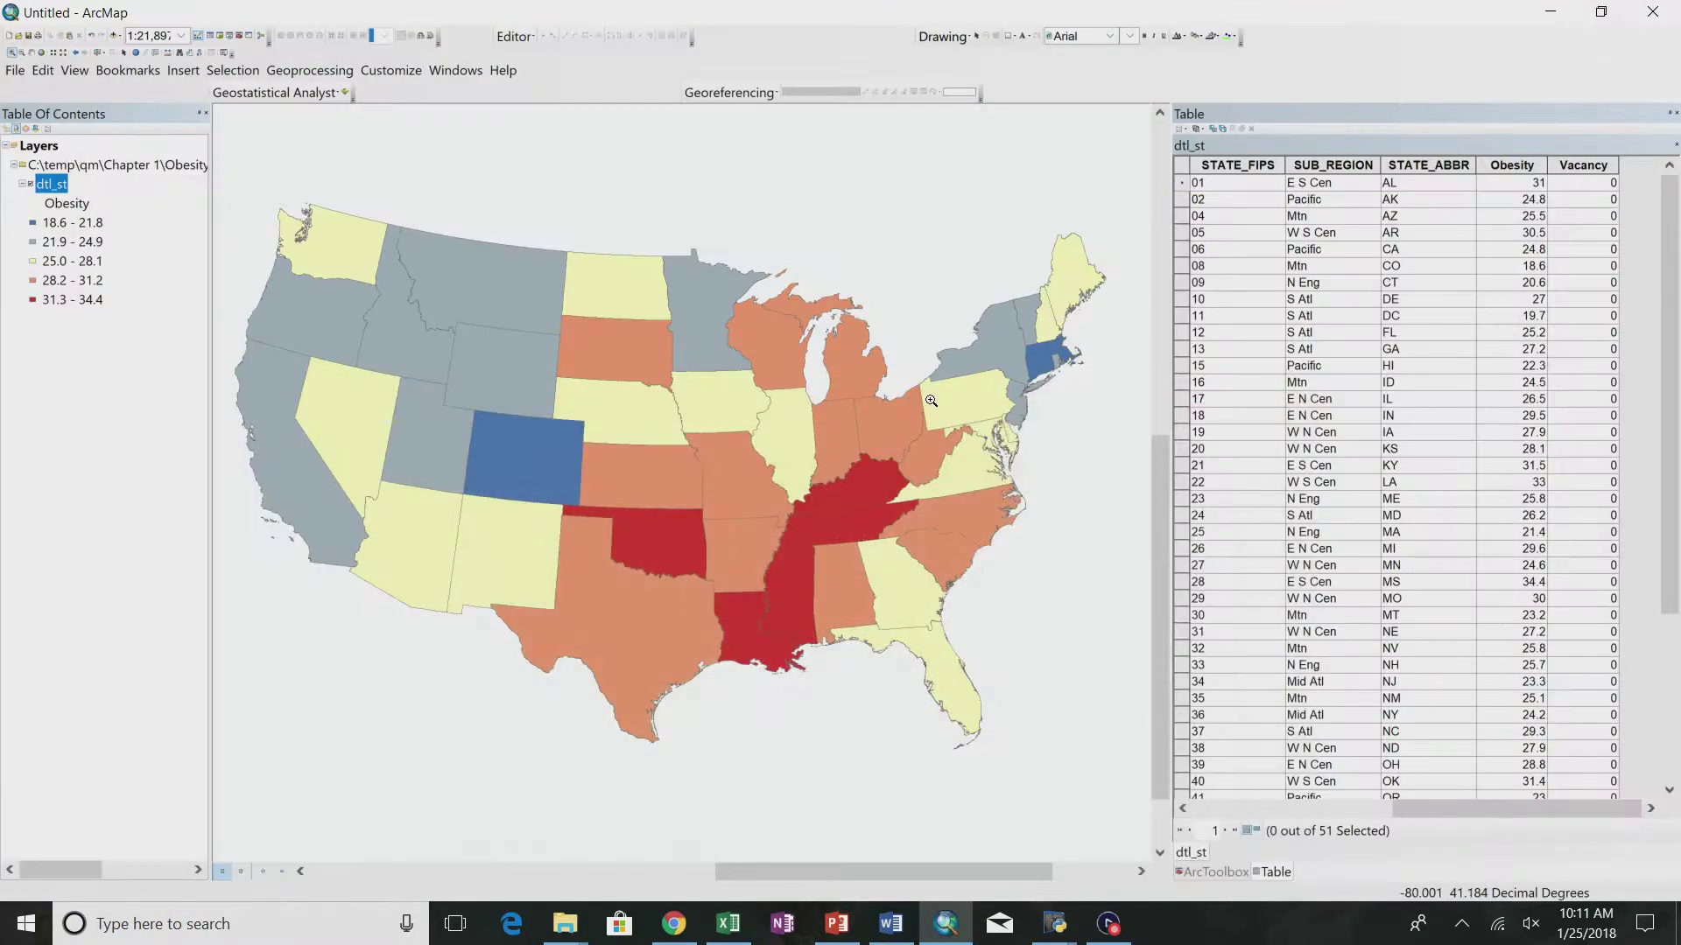
{"action": "left_click", "coordinate": [673, 923]}
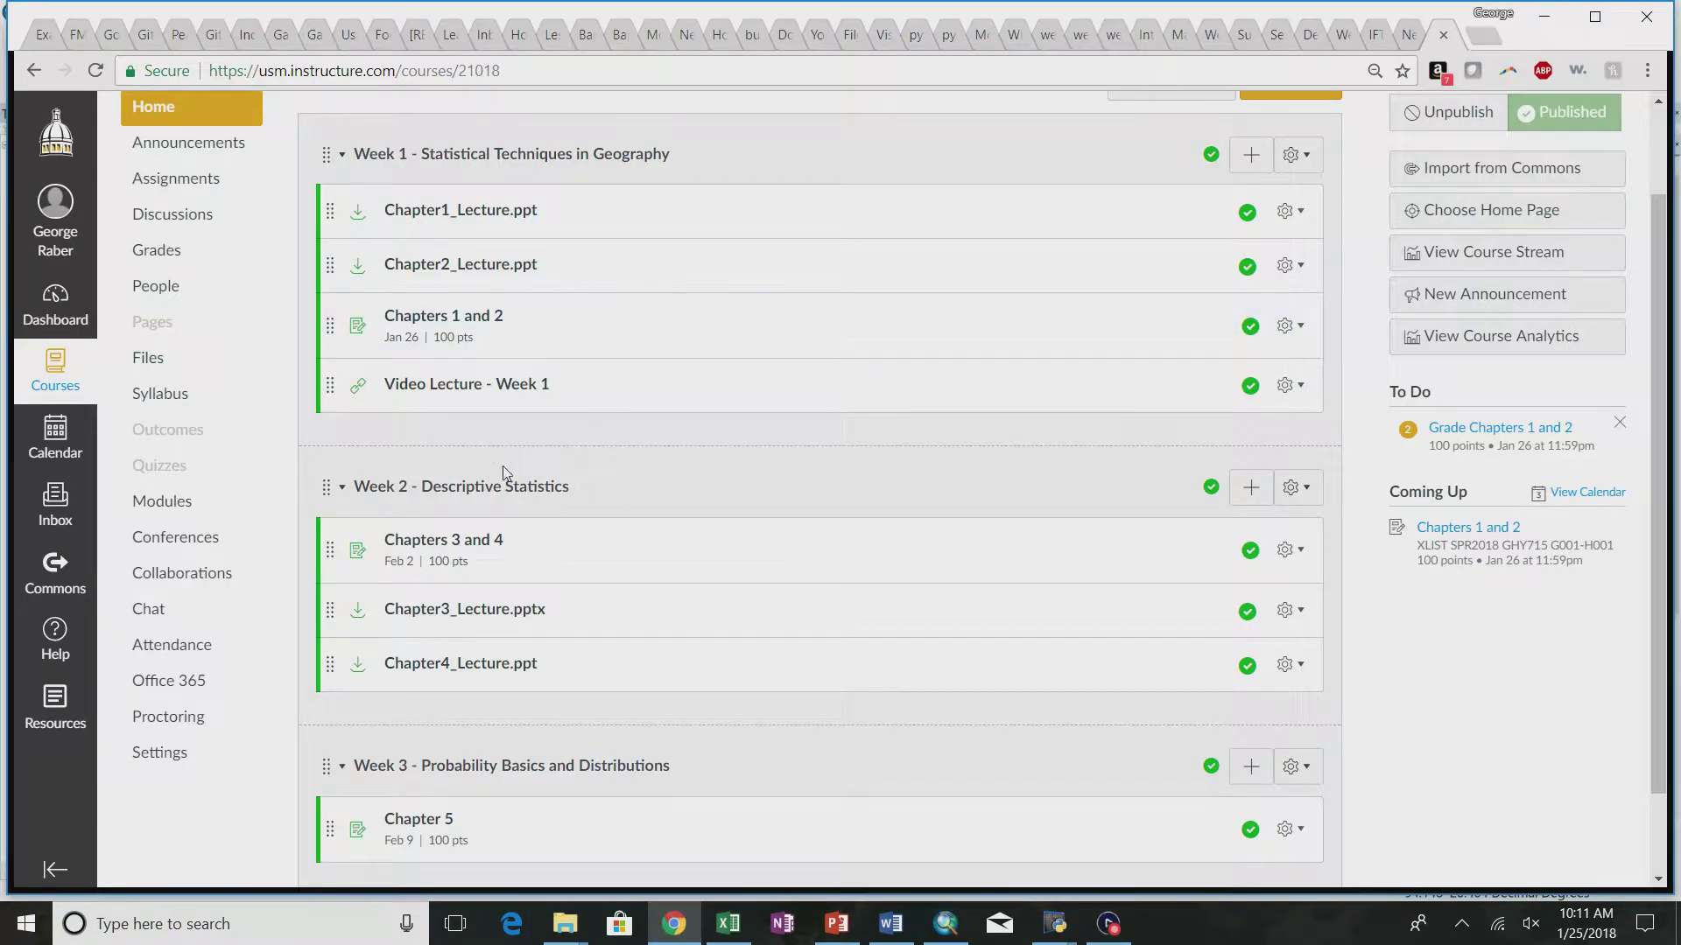
{"action": "left_click", "coordinate": [487, 265]}
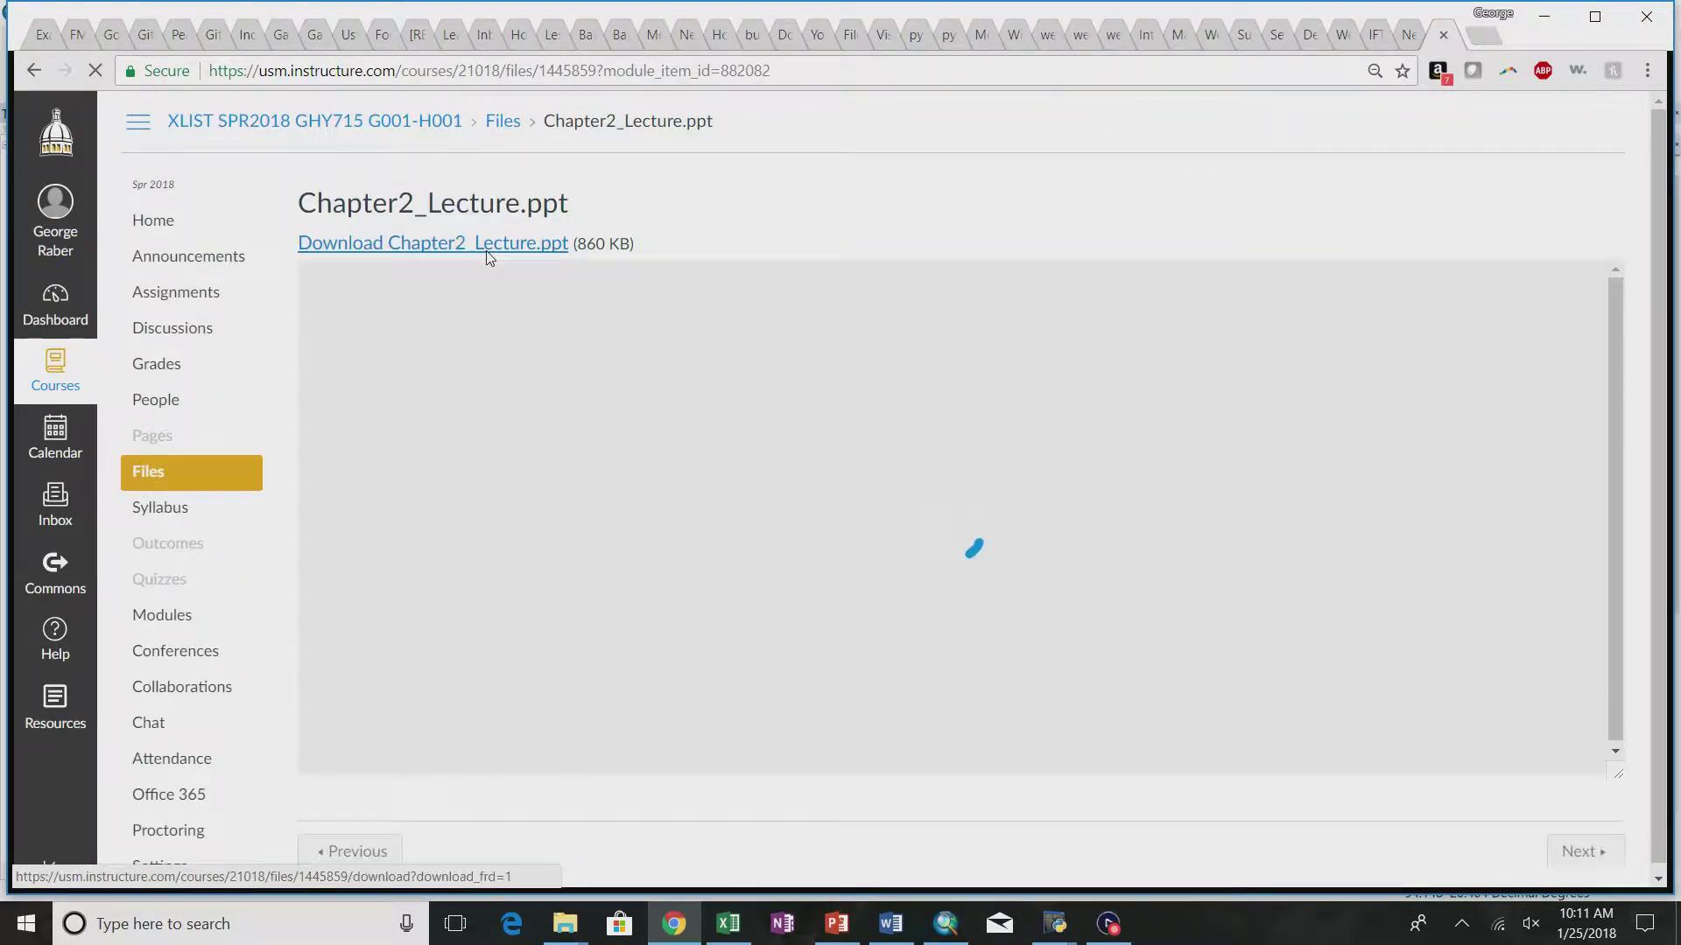
{"action": "left_click", "coordinate": [487, 252]}
{"action": "left_click", "coordinate": [179, 861]}
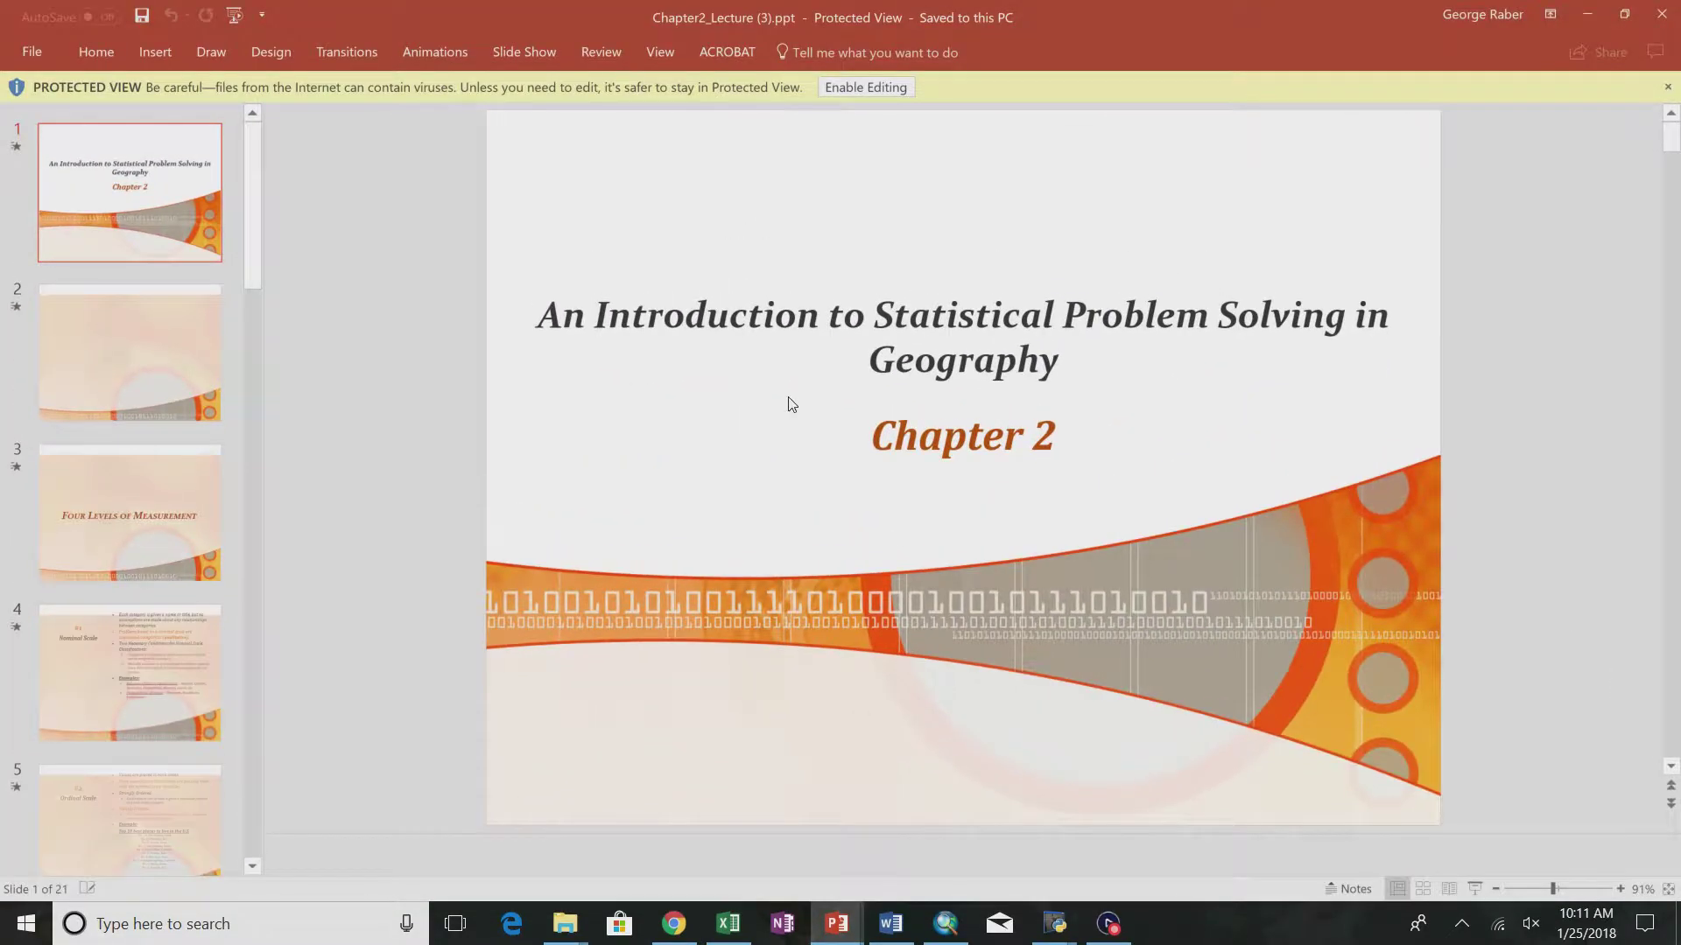
- Review the Basic Classification Methods slides on equal intervals based on range and equal intervals not based on range
{"action": "scroll", "coordinate": [218, 420], "scroll_direction": "down", "scroll_amount": 15}
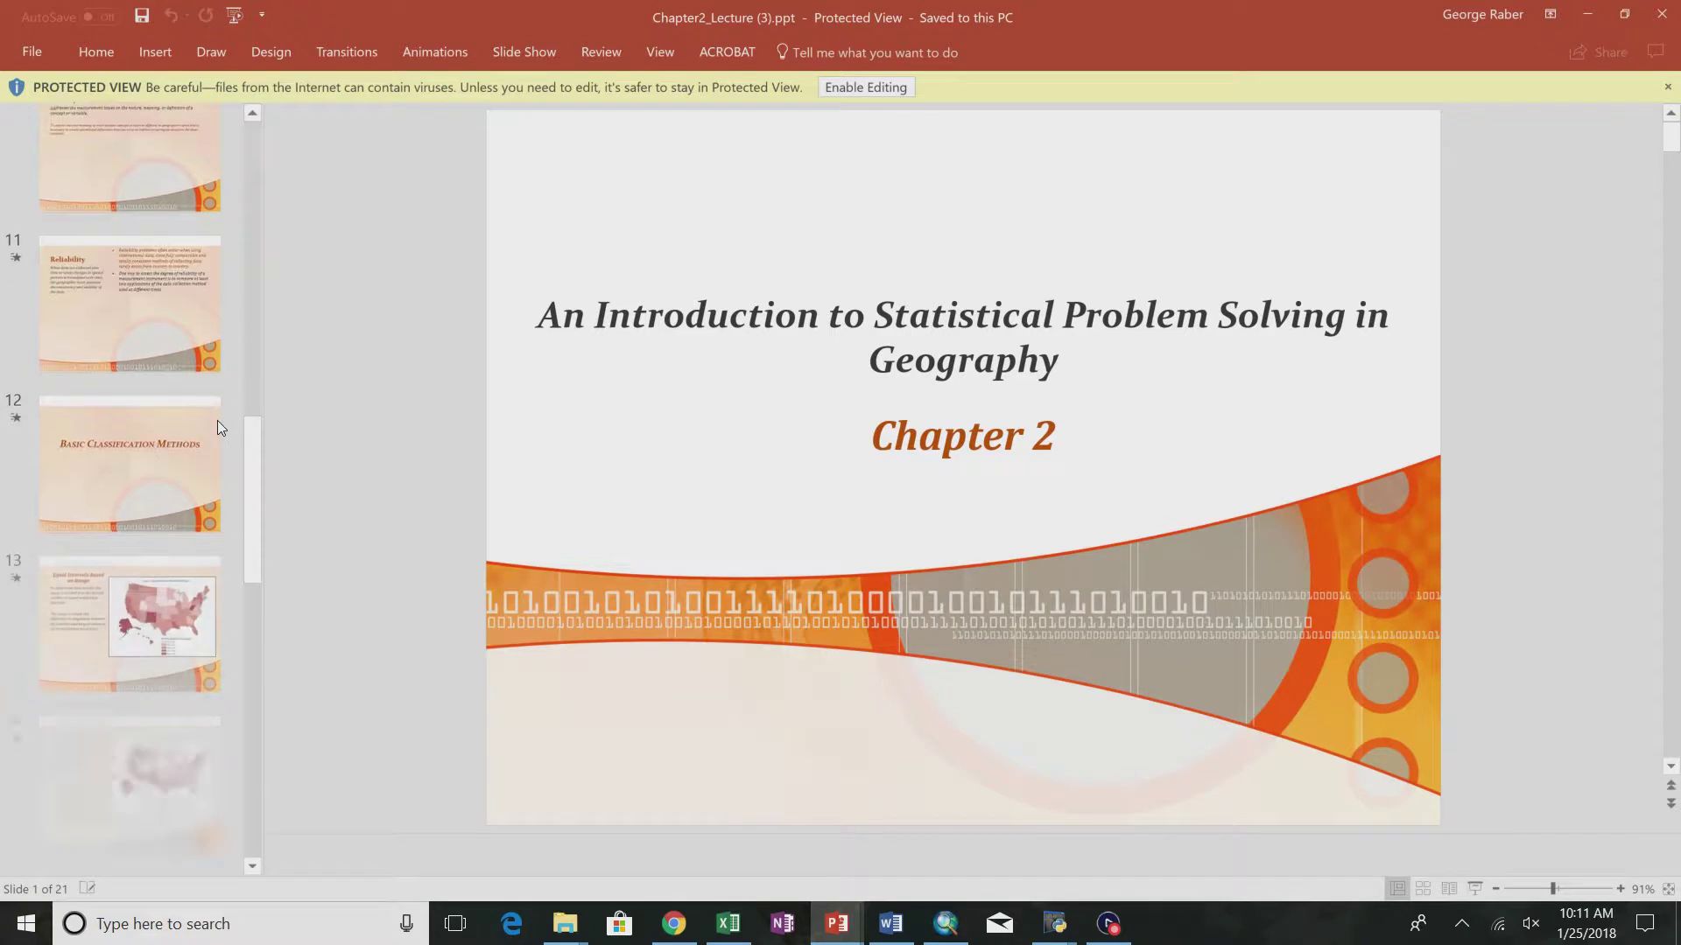
{"action": "left_click", "coordinate": [146, 725]}
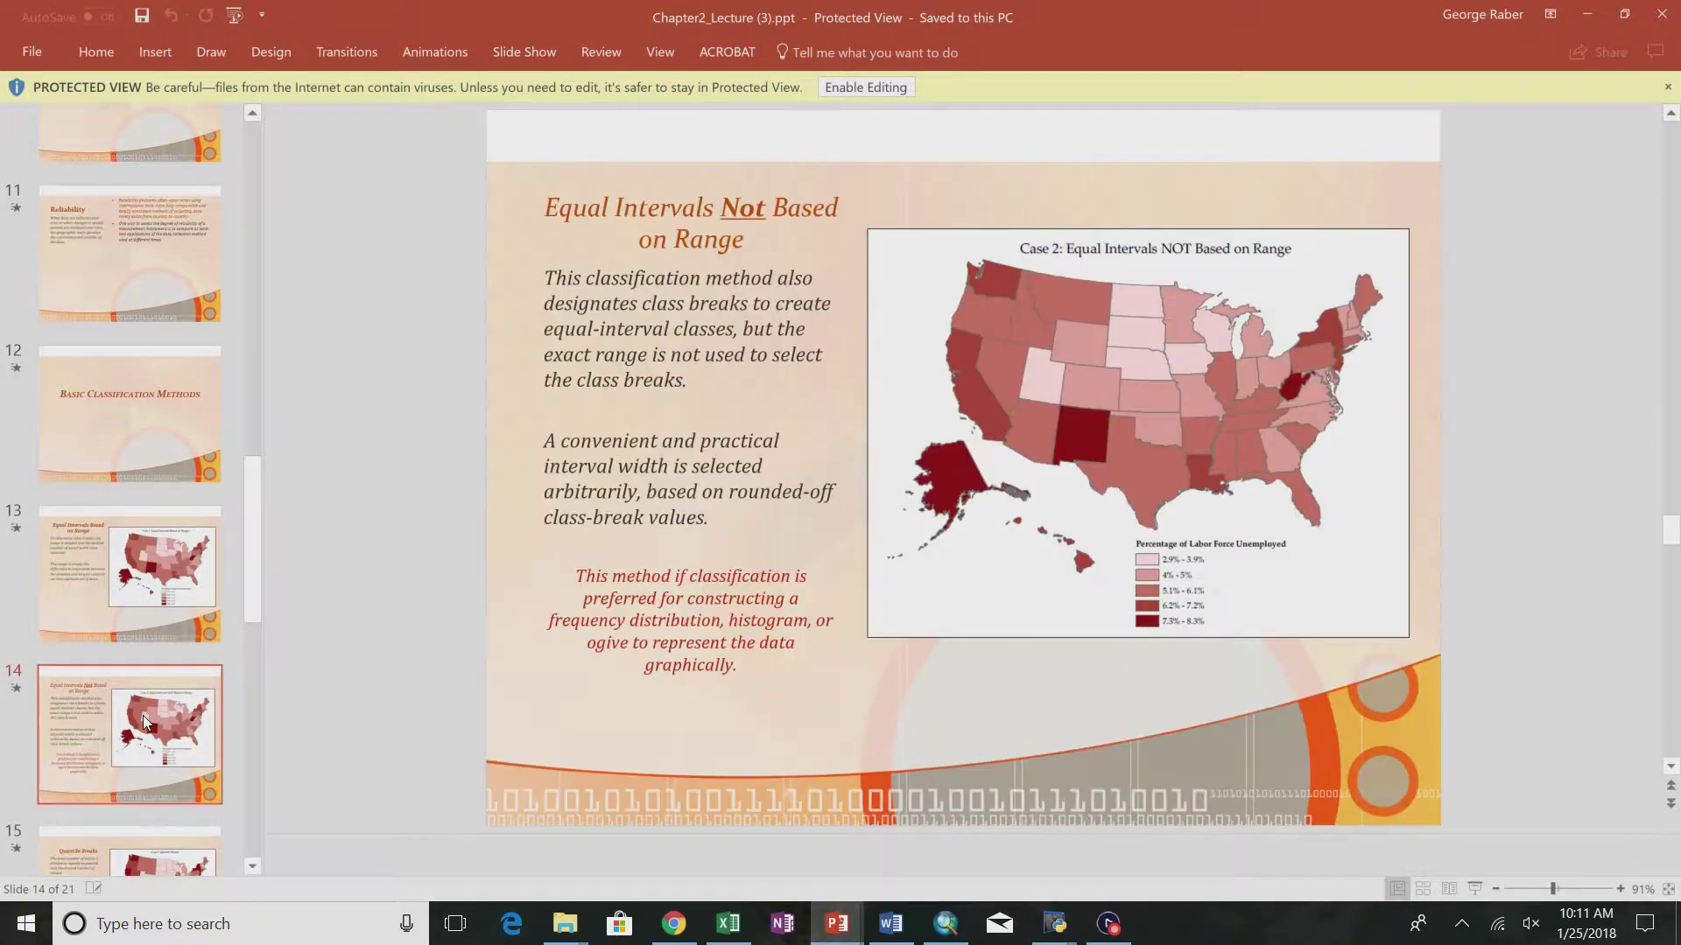
{"action": "left_click", "coordinate": [129, 620]}
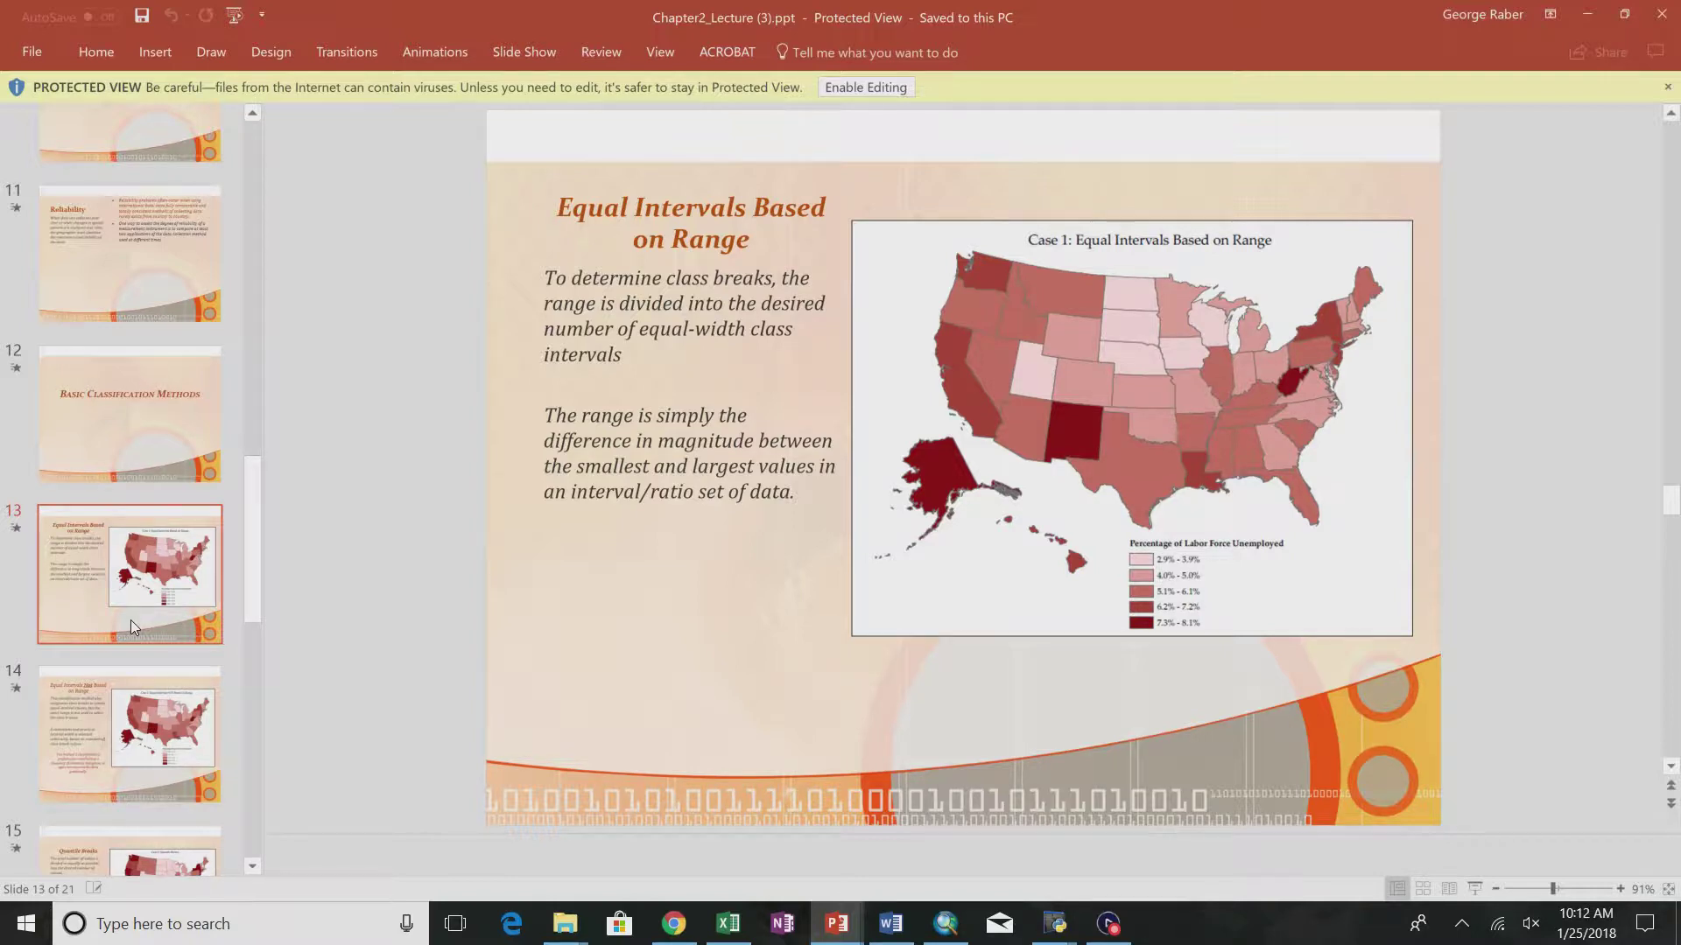
{"action": "left_click", "coordinate": [137, 716]}
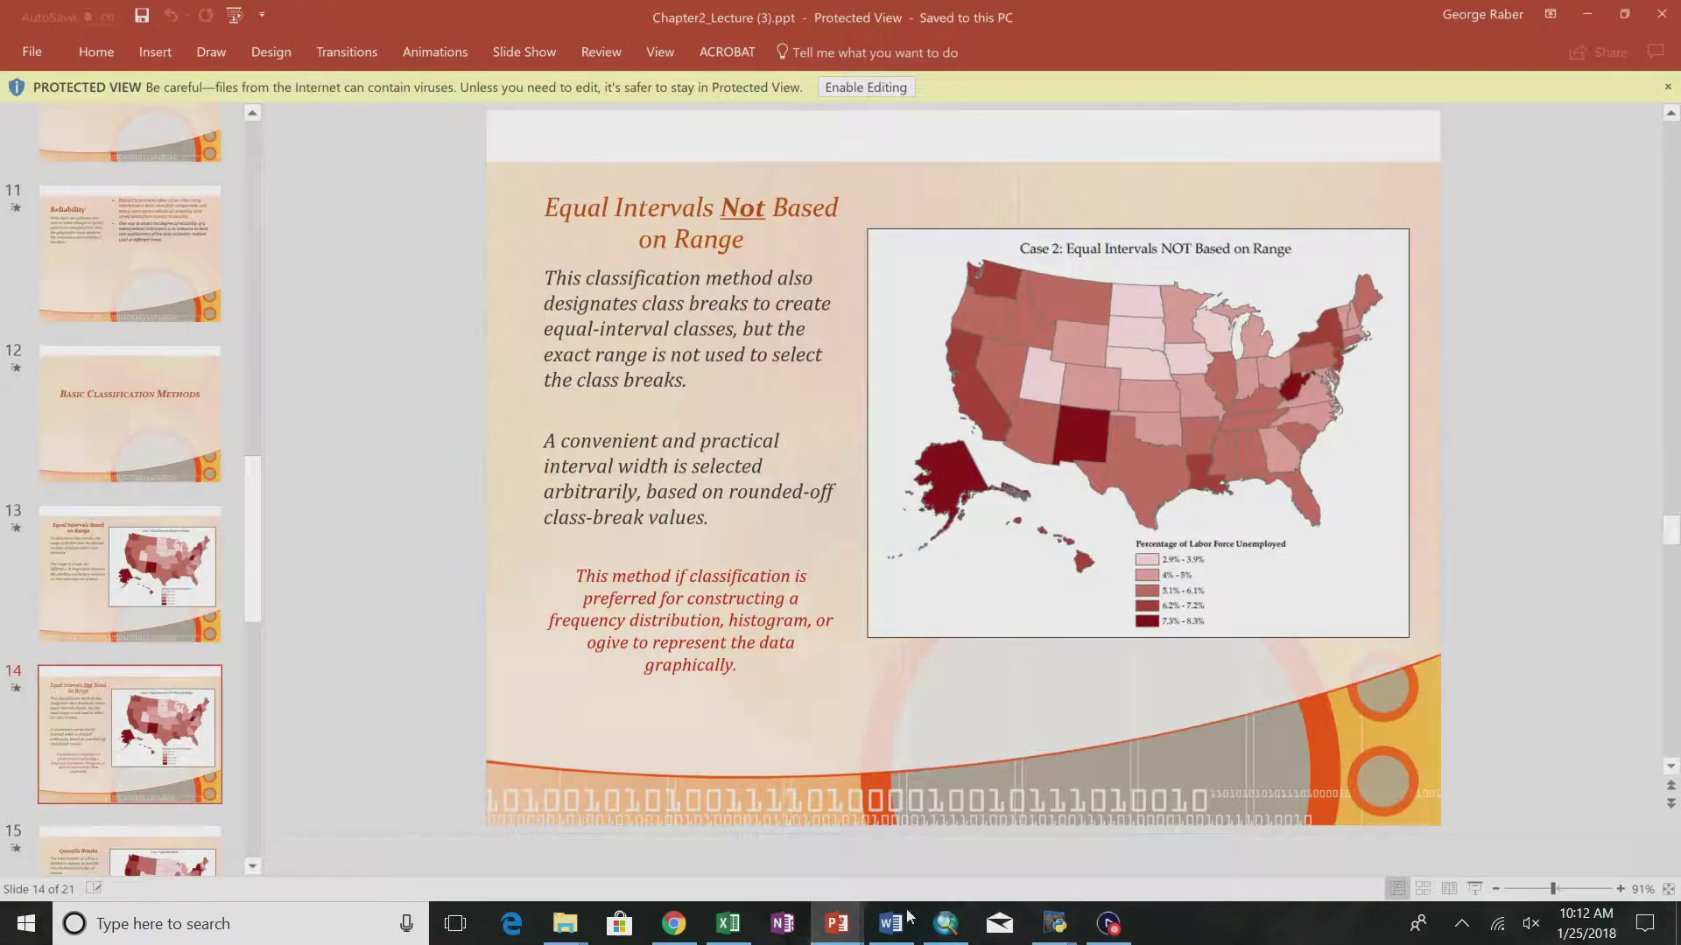
- Switch to ArcMap and try manual Obesity break values of 20 and 40 in the dtl_st layer's classification settings
{"action": "left_click", "coordinate": [945, 924]}
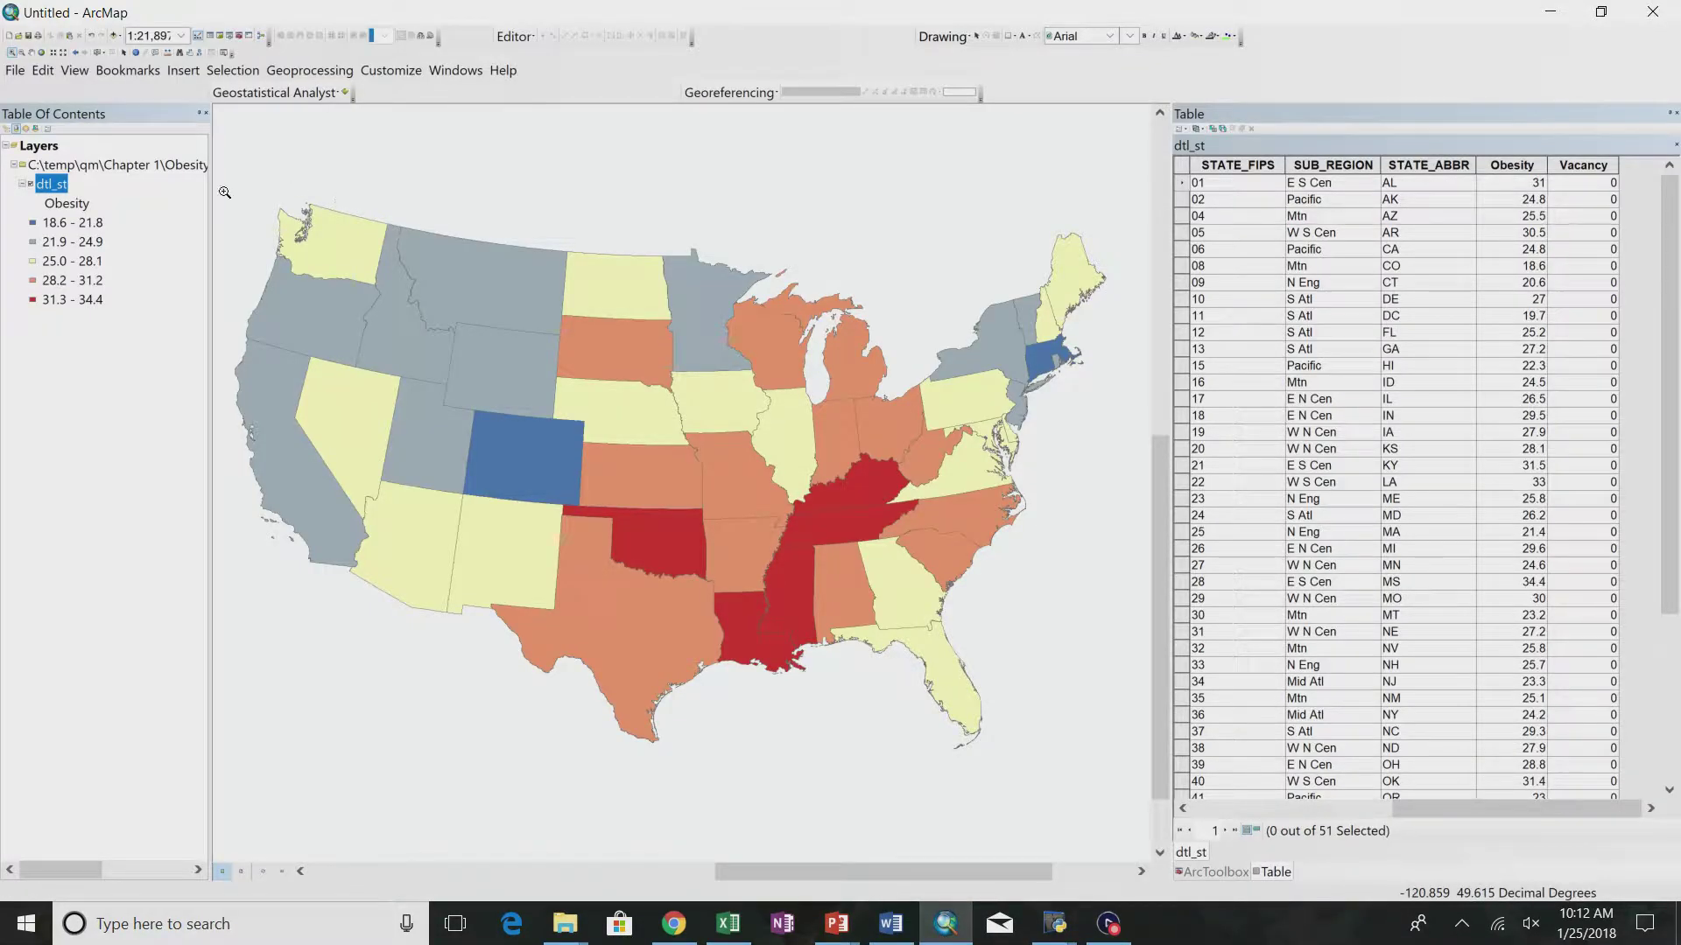
{"action": "double_click", "coordinate": [53, 184]}
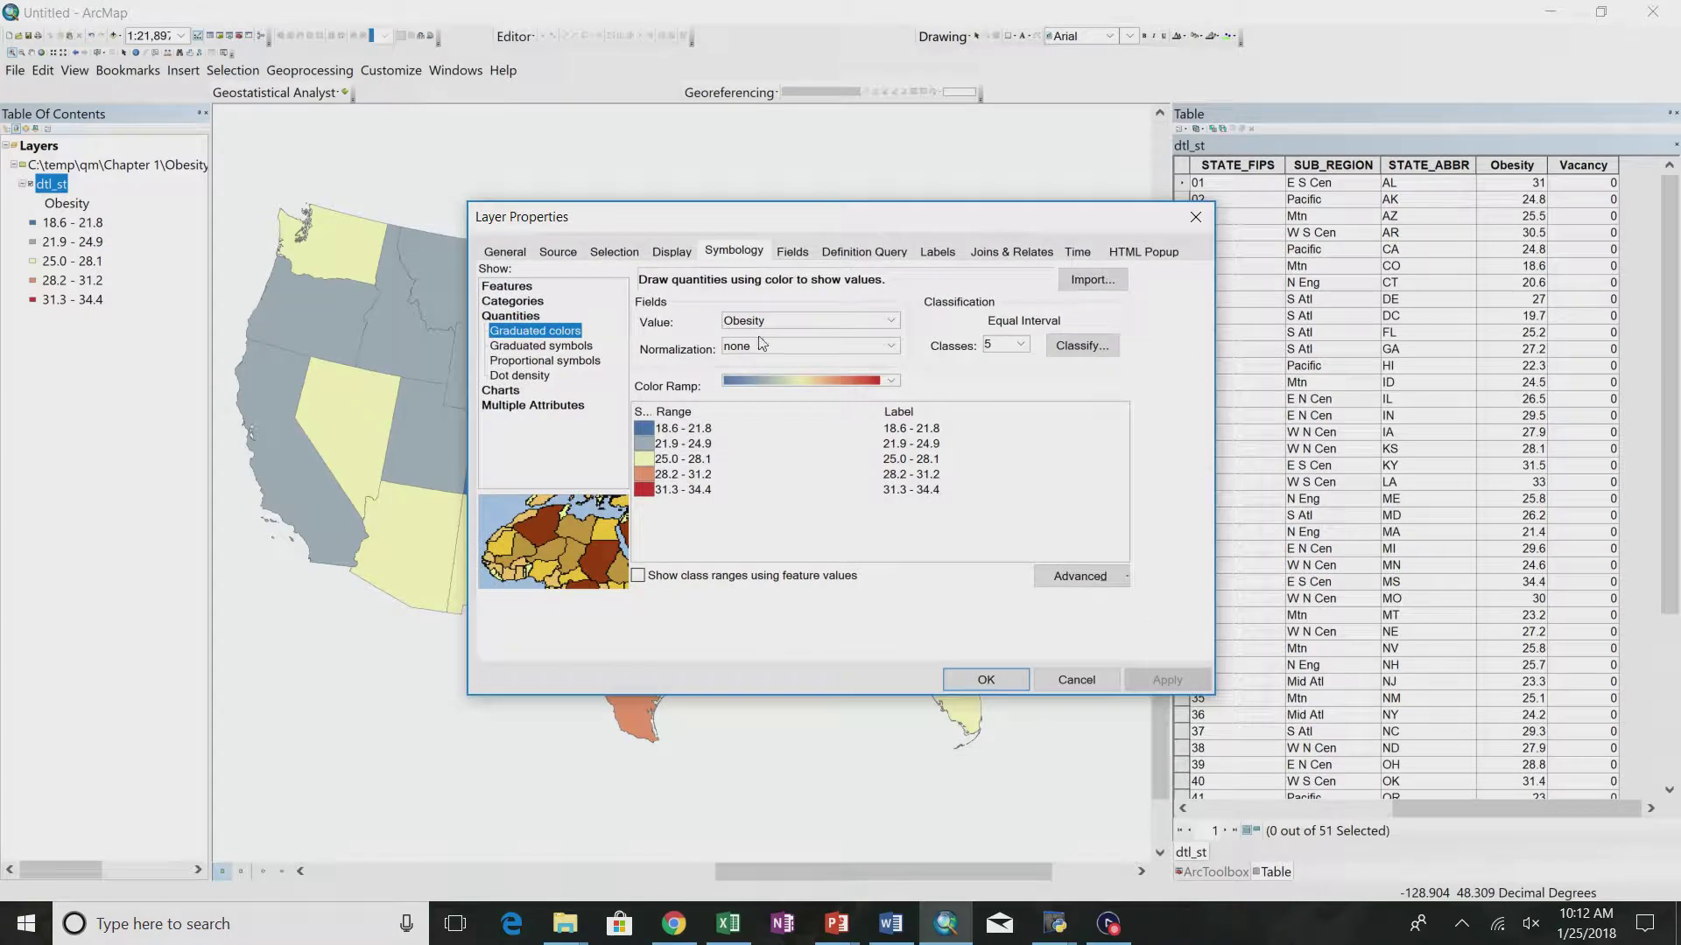
{"action": "left_click", "coordinate": [1082, 347]}
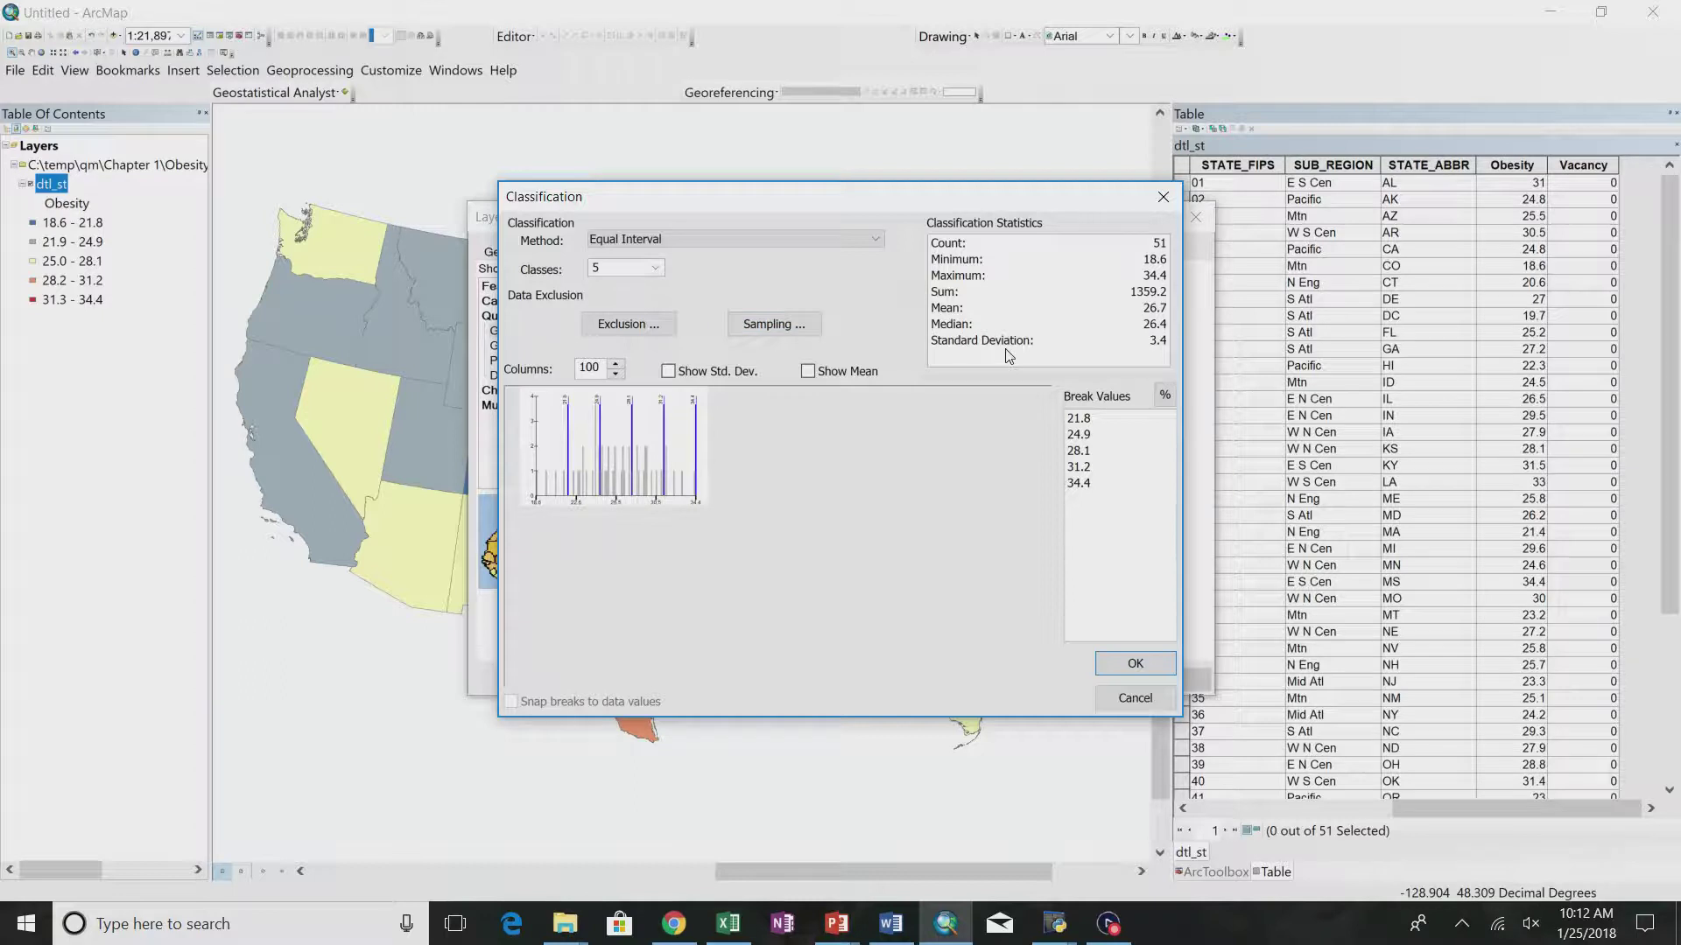
{"action": "left_click", "coordinate": [1073, 418]}
{"action": "type", "text": "0"}
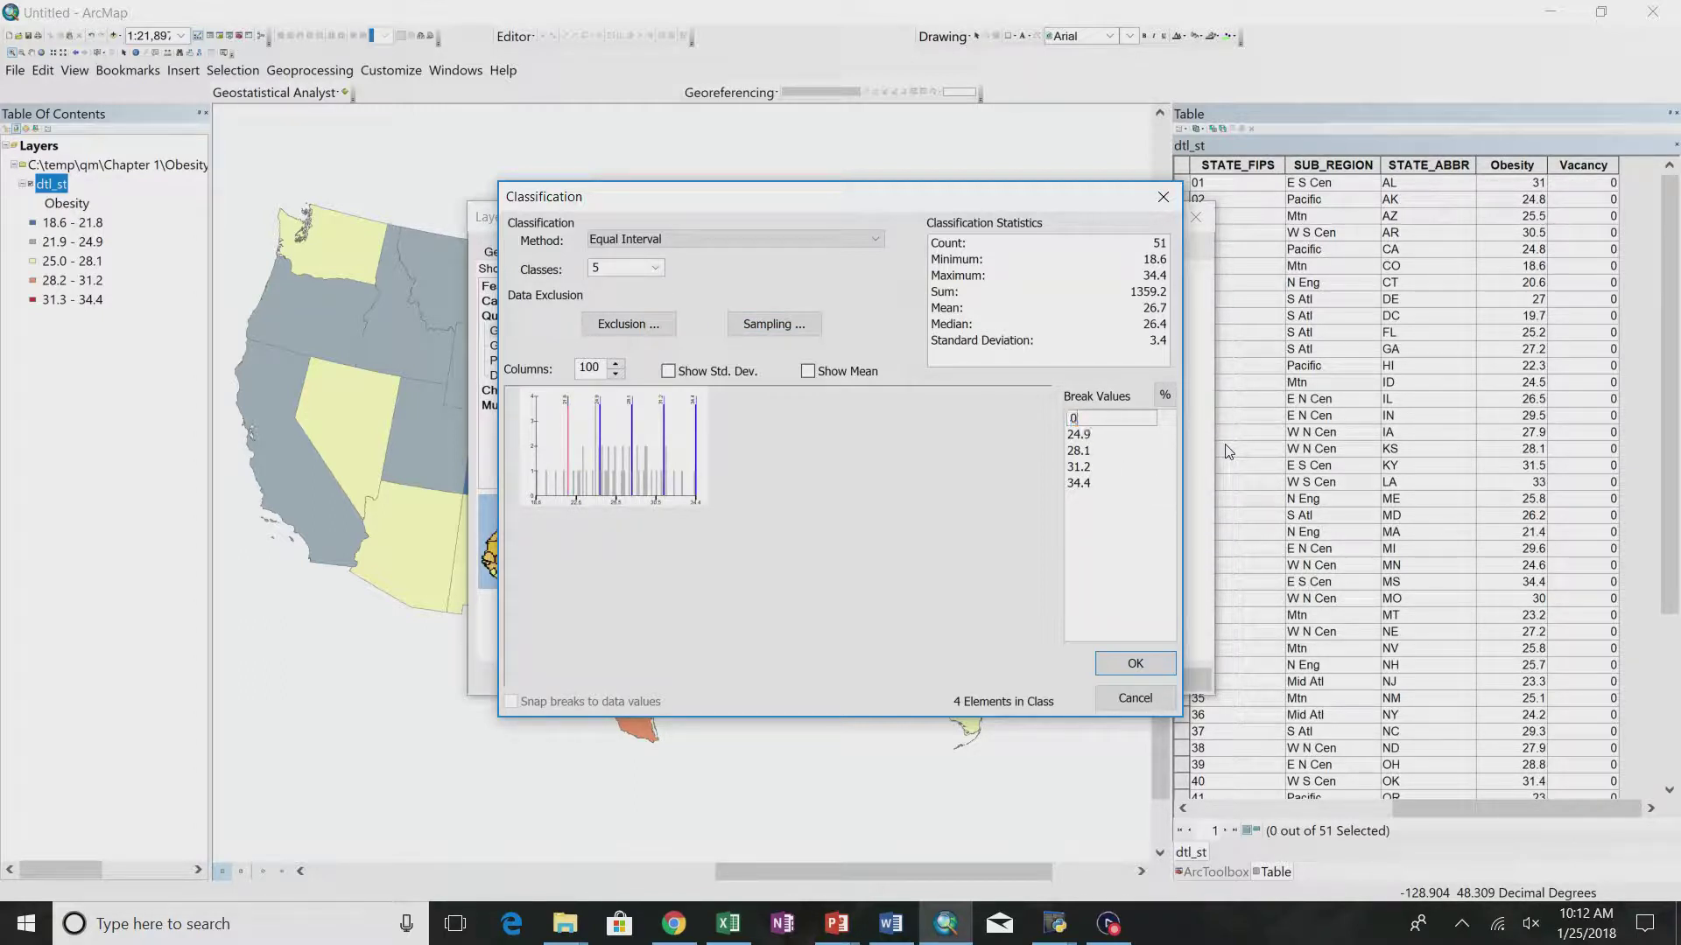
{"action": "key", "text": "BackSpace"}
{"action": "type", "text": "20"}
{"action": "key", "text": "Return"}
{"action": "left_click", "coordinate": [1093, 436]}
{"action": "type", "text": "40"}
{"action": "key", "text": "Return"}
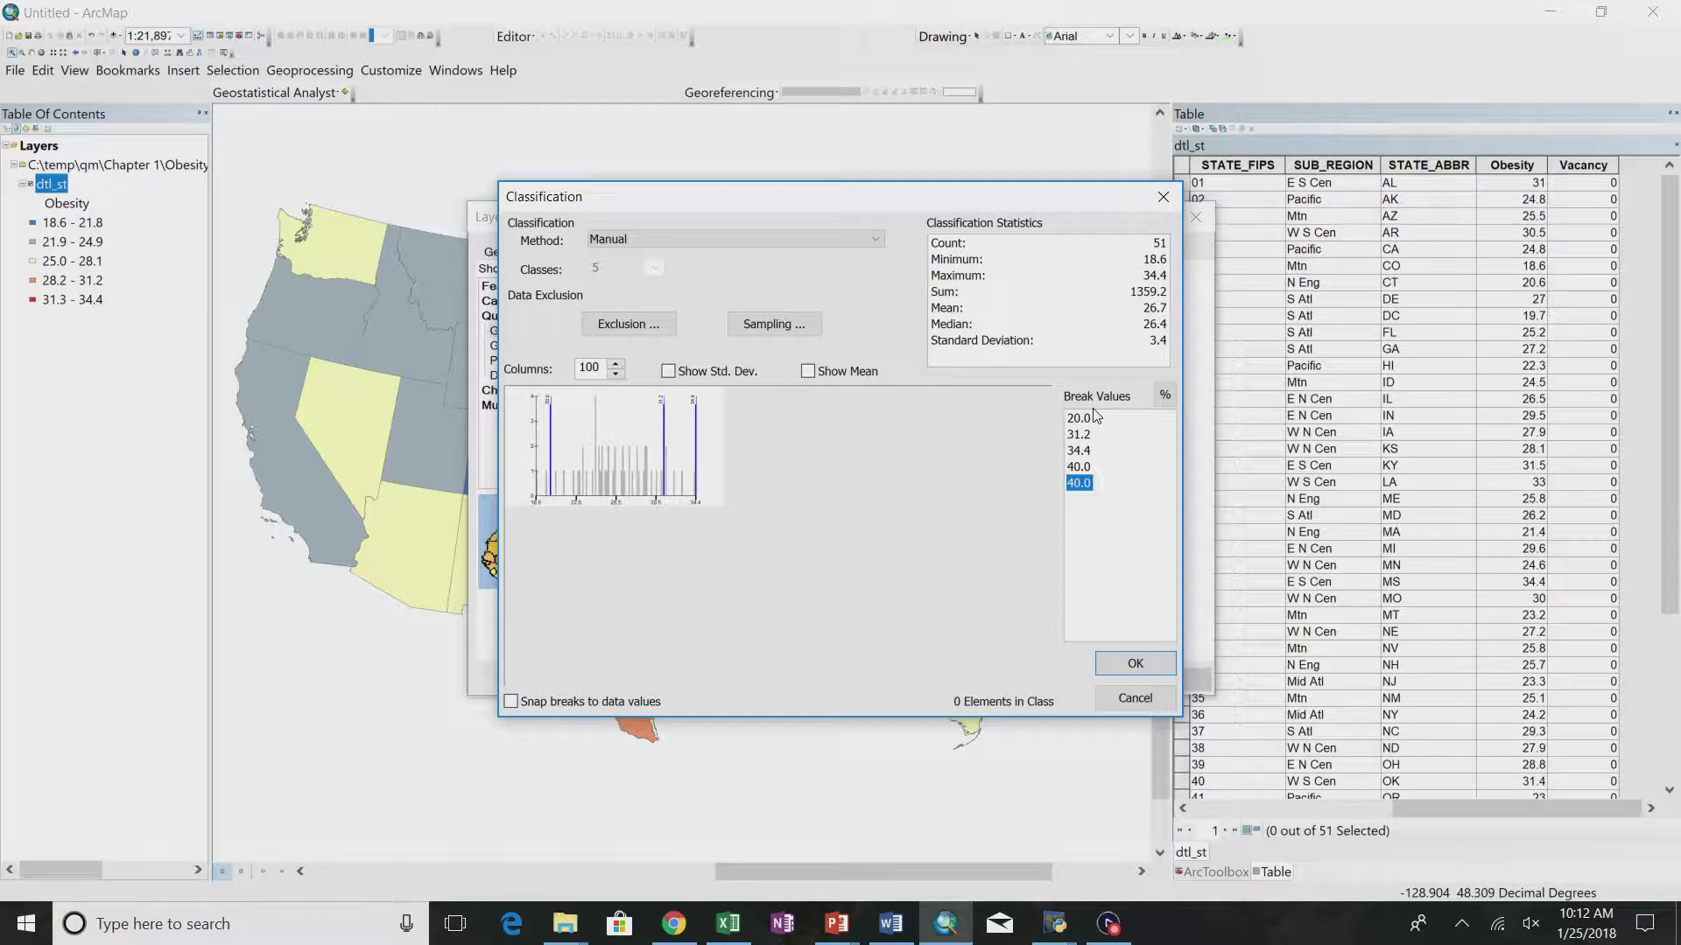
- Try 18.6 and 5 as the lowest manual break value for the Obesity classes
{"action": "left_click", "coordinate": [1089, 422]}
{"action": "type", "text": "18.6"}
{"action": "key", "text": "Return"}
{"action": "left_click", "coordinate": [1082, 419]}
{"action": "type", "text": "5"}
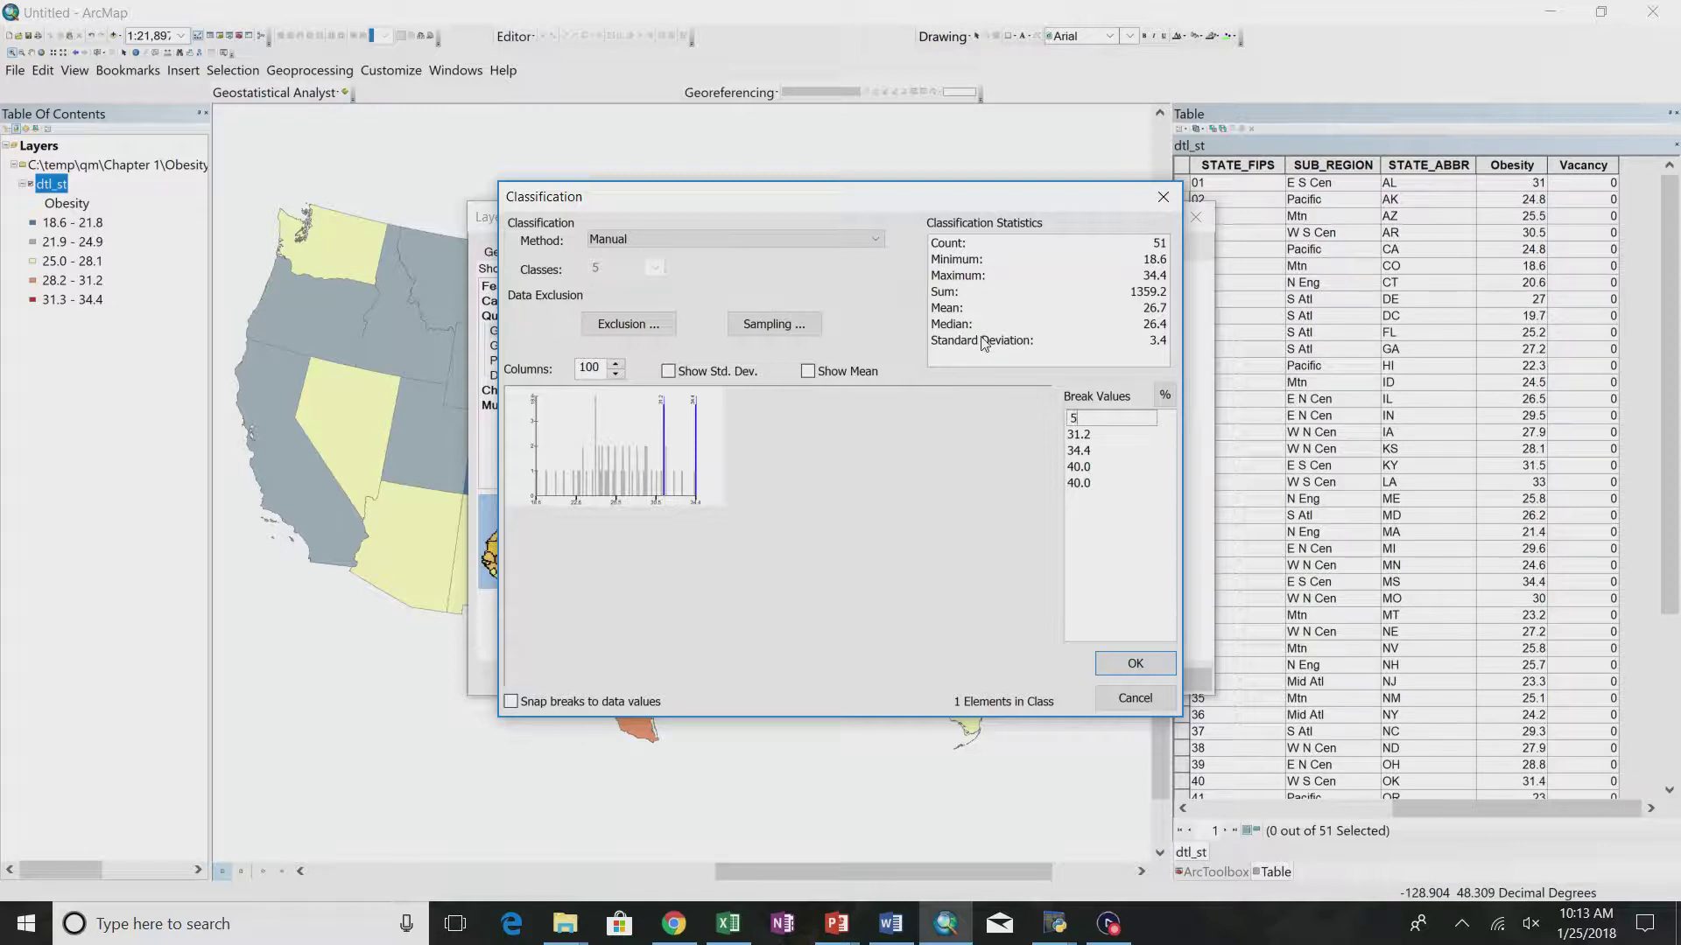
{"action": "left_click", "coordinate": [1104, 493]}
- Classify Obesity by Defined Interval with an interval size of 3 and accept the classification
{"action": "left_click", "coordinate": [774, 240]}
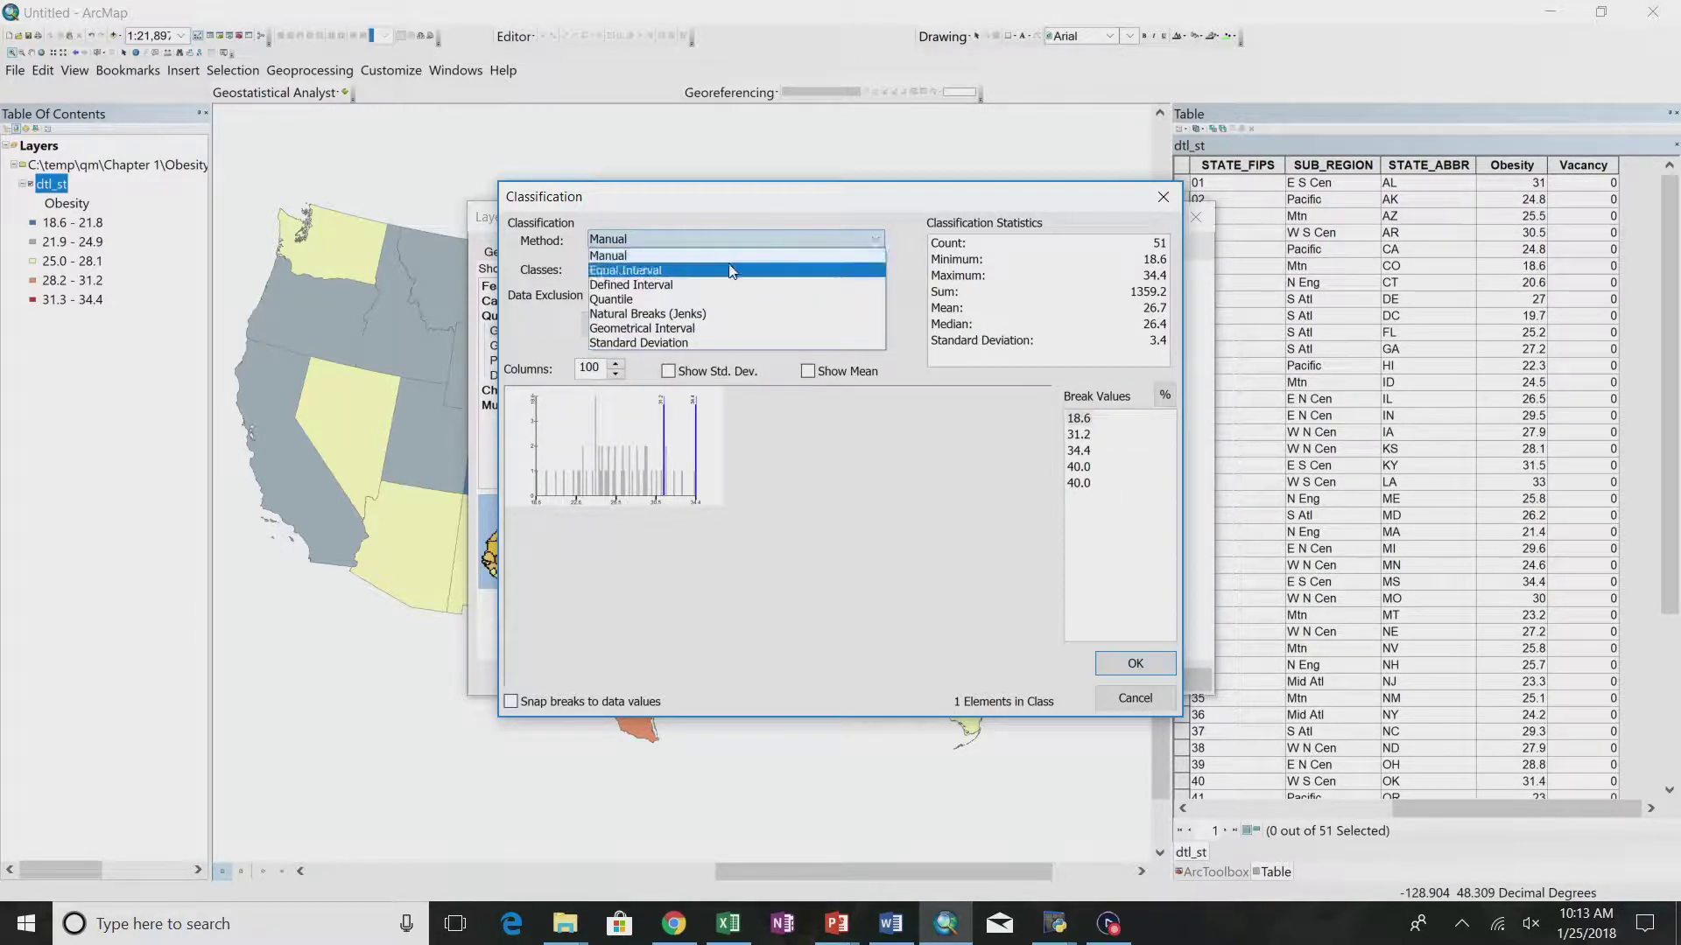
{"action": "left_click", "coordinate": [732, 271]}
{"action": "left_click", "coordinate": [778, 243]}
{"action": "left_click", "coordinate": [776, 239]}
{"action": "left_click", "coordinate": [775, 239]}
{"action": "left_click", "coordinate": [685, 284]}
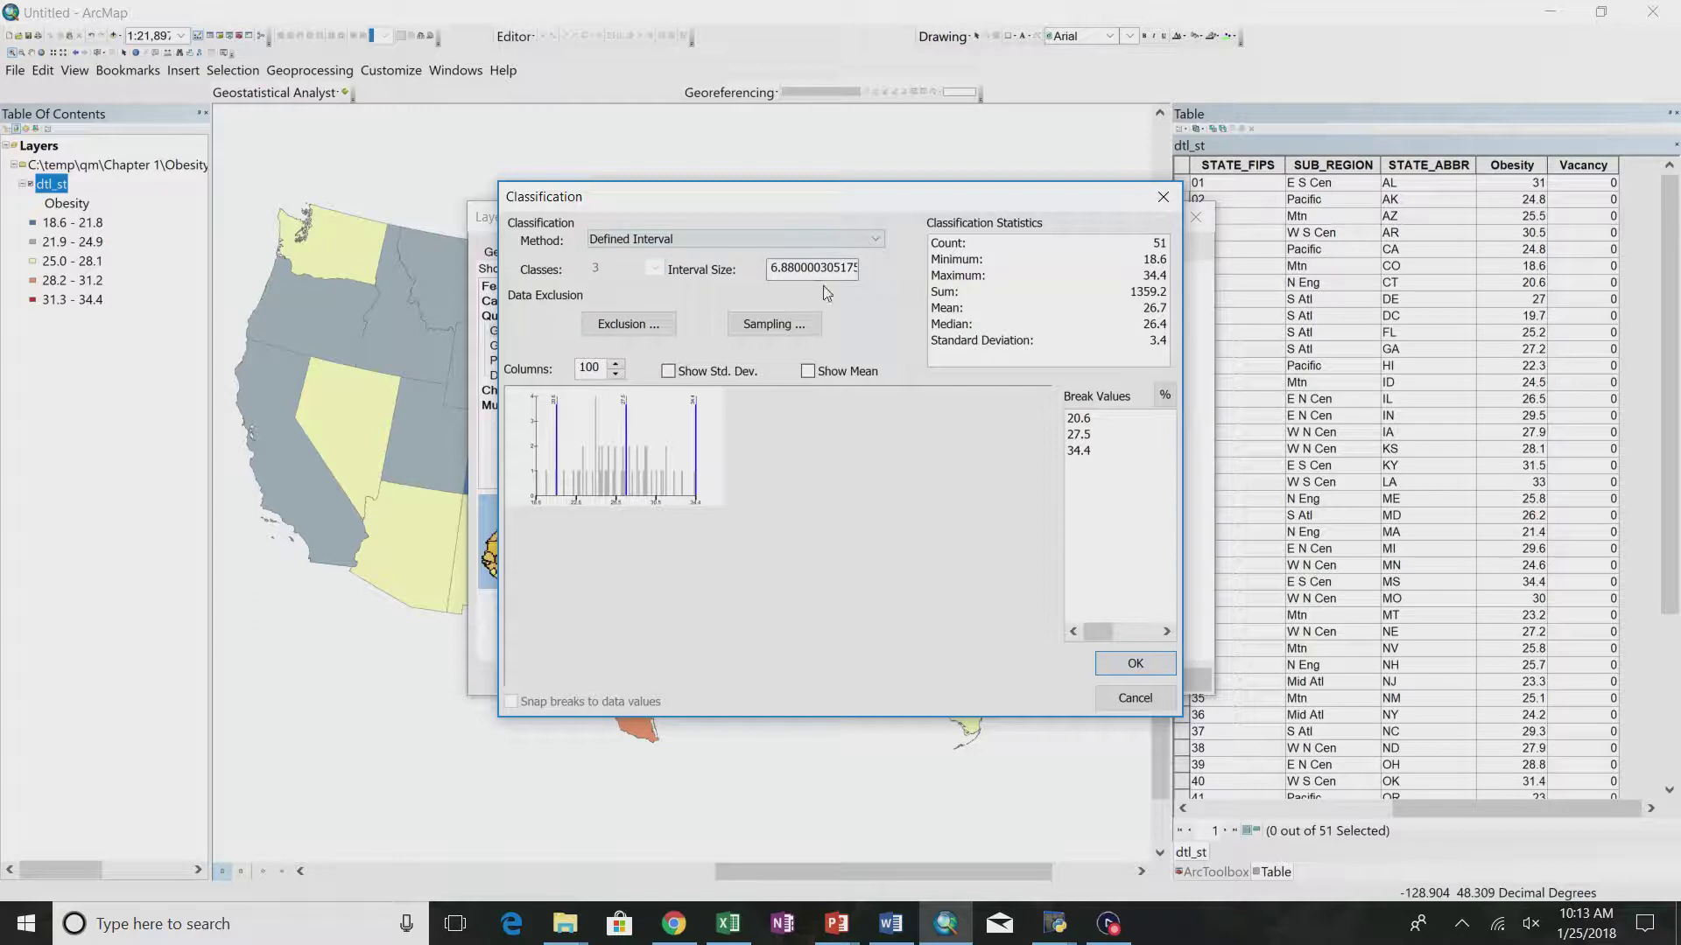
{"action": "left_click_drag", "start_coordinate": [772, 267], "coordinate": [930, 275]}
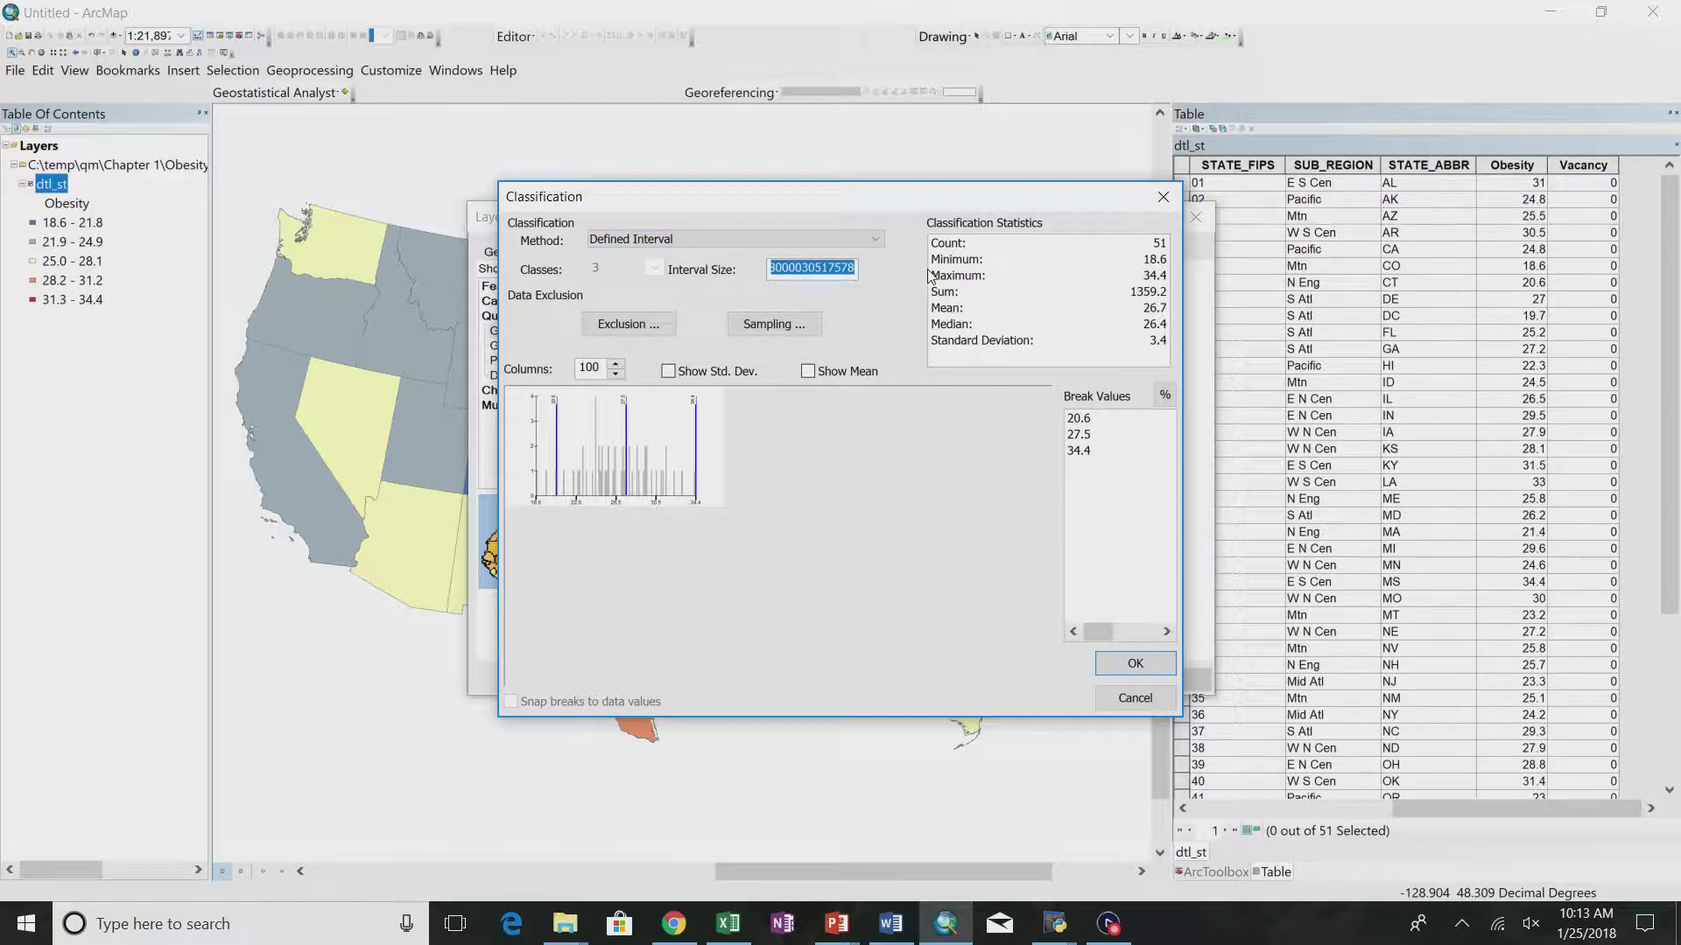
{"action": "type", "text": "20"}
{"action": "key", "text": "BackSpace"}
{"action": "key", "text": "BackSpace"}
{"action": "key", "text": "Return"}
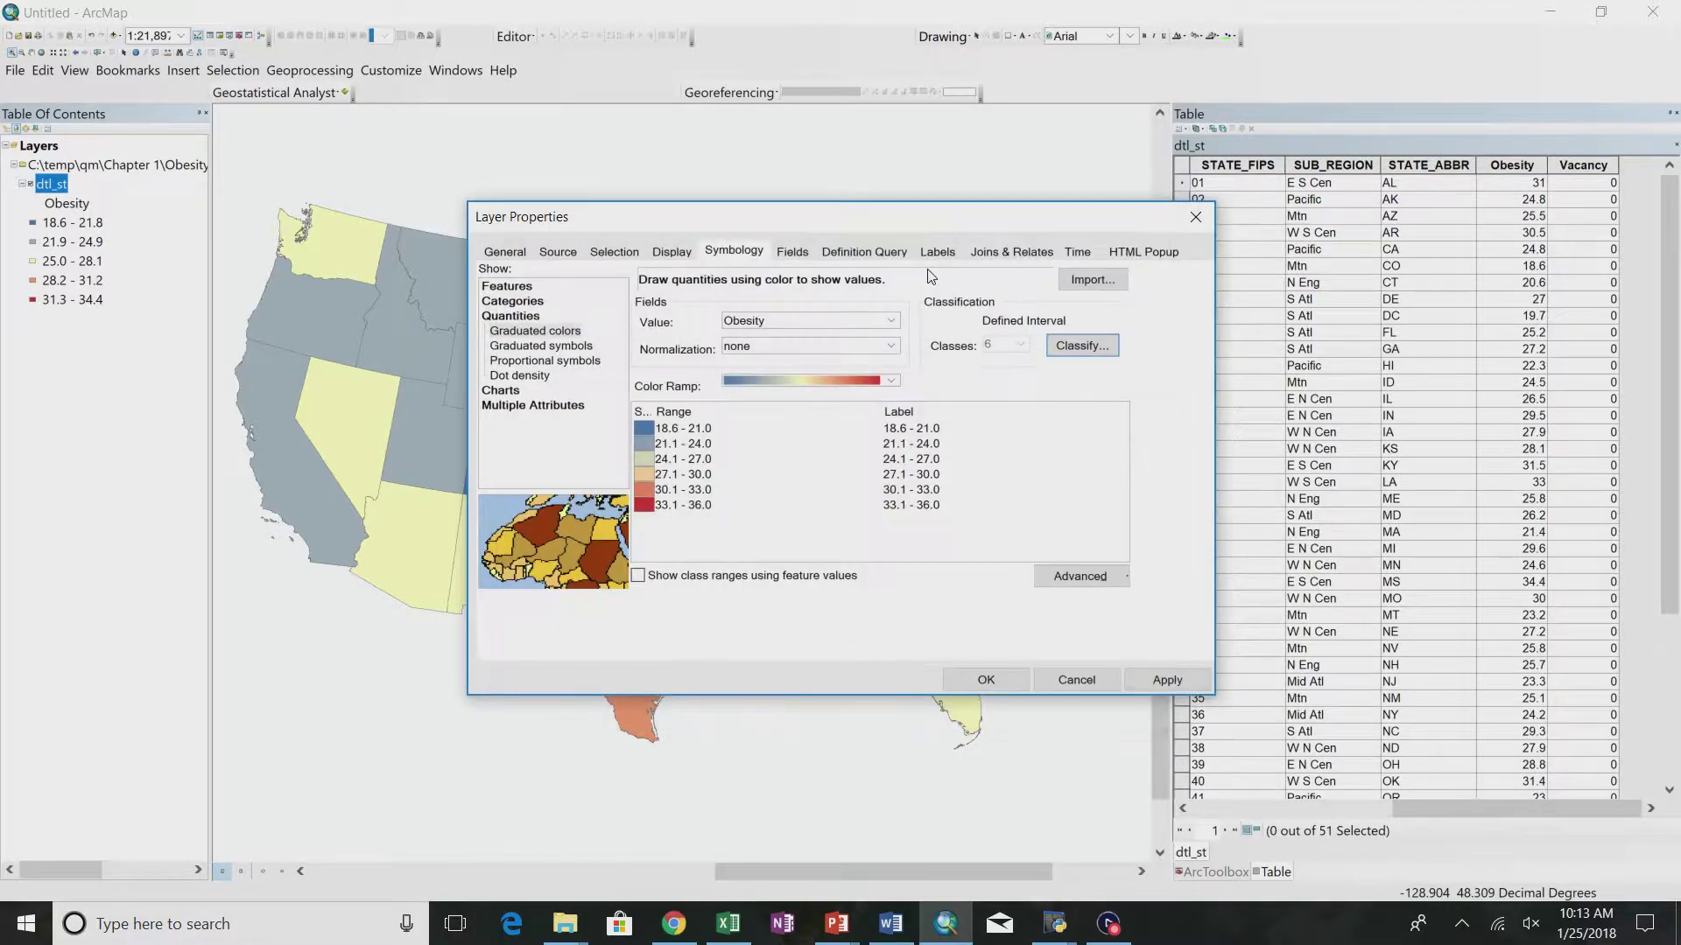
- Reopen the Obesity classification settings and change the method to Equal Interval
{"action": "left_click", "coordinate": [1082, 347]}
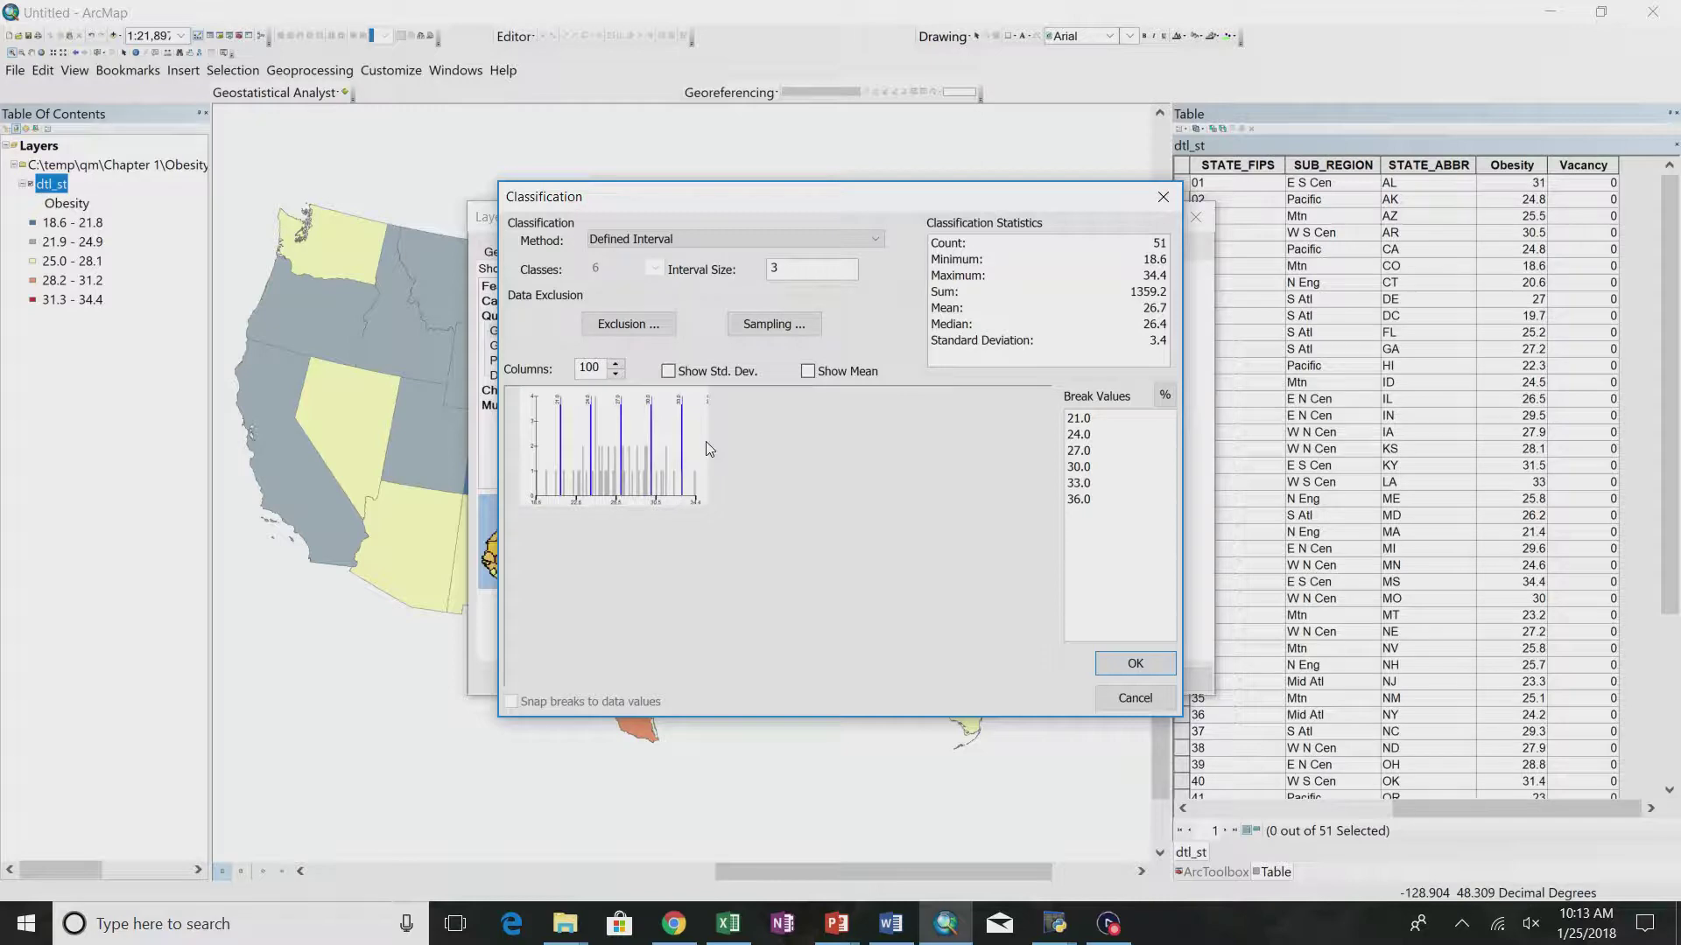
{"action": "left_click", "coordinate": [734, 244]}
{"action": "left_click", "coordinate": [711, 273]}
- Switch to the PowerPoint lecture and compare the Equal Intervals Not Based on Range slide with the Quantile Breaks slide
{"action": "key", "text": "alt+Tab"}
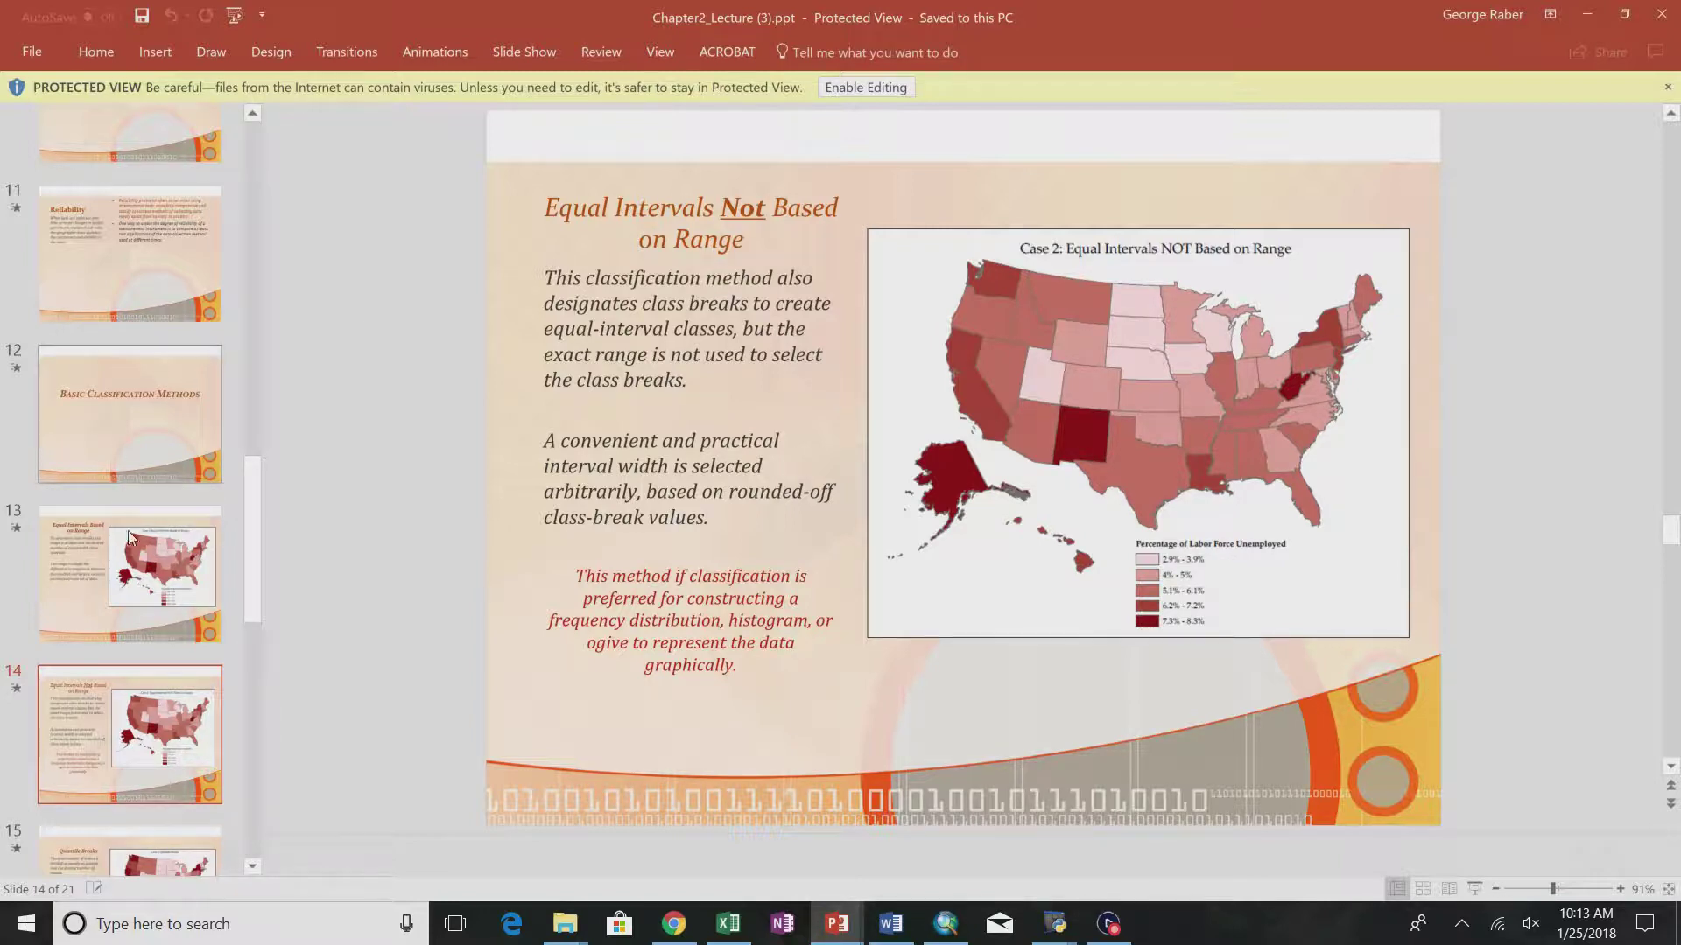
{"action": "key", "text": "Page_Down"}
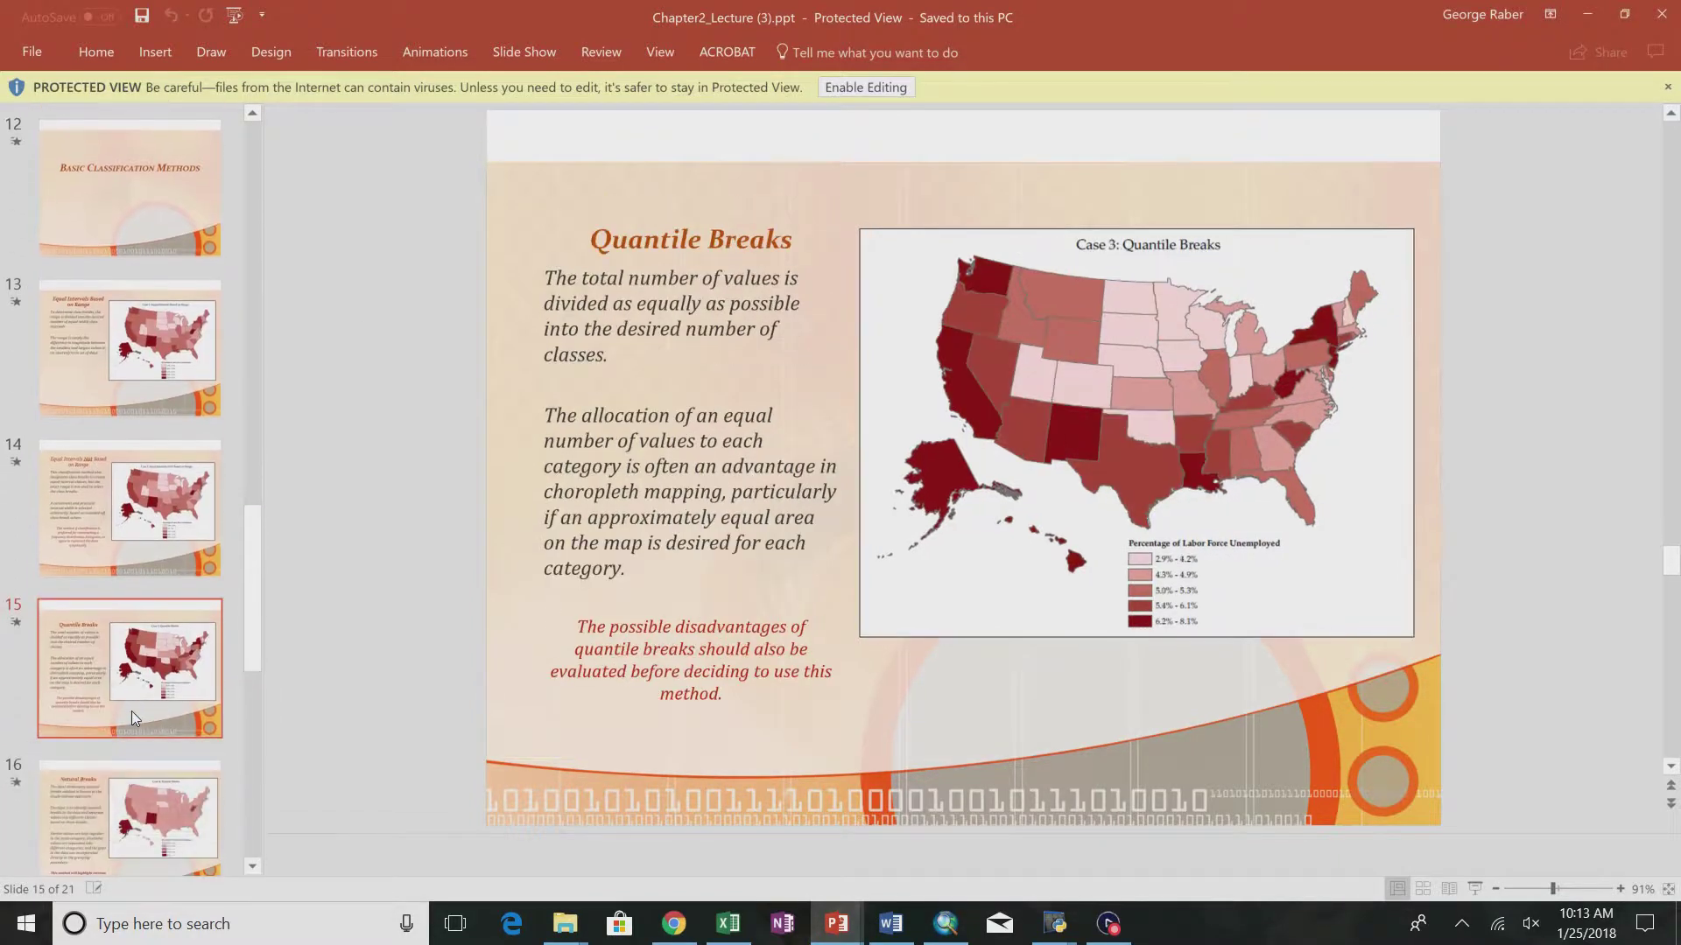
{"action": "key", "text": "Page_Up"}
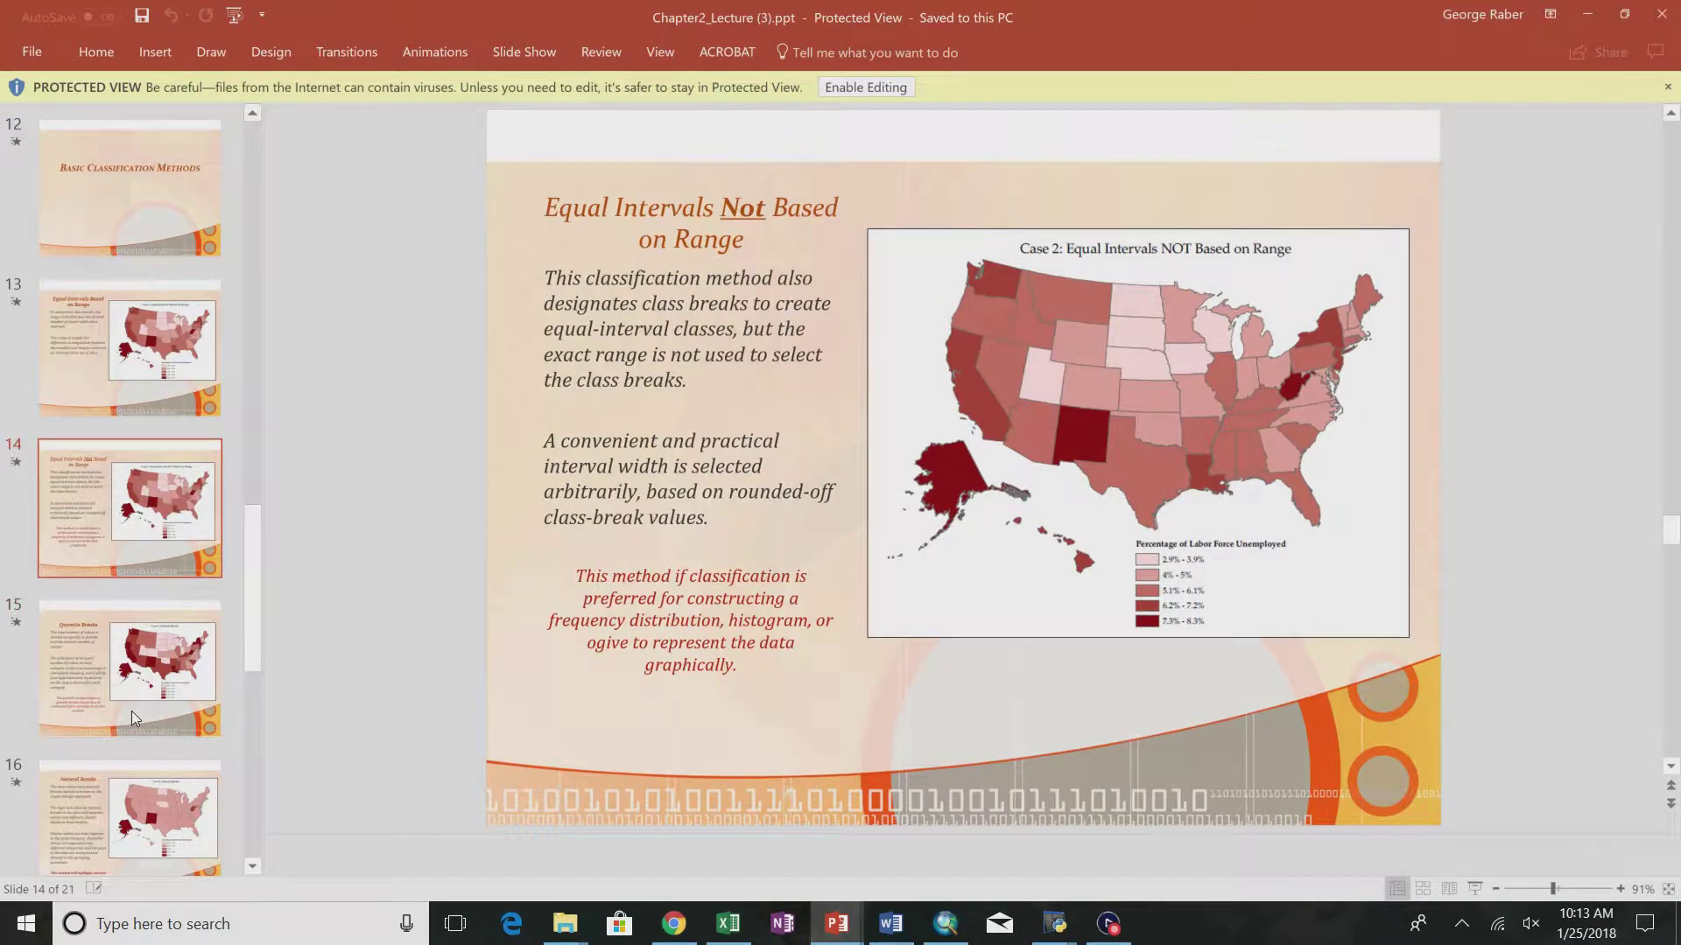
{"action": "left_click", "coordinate": [132, 711]}
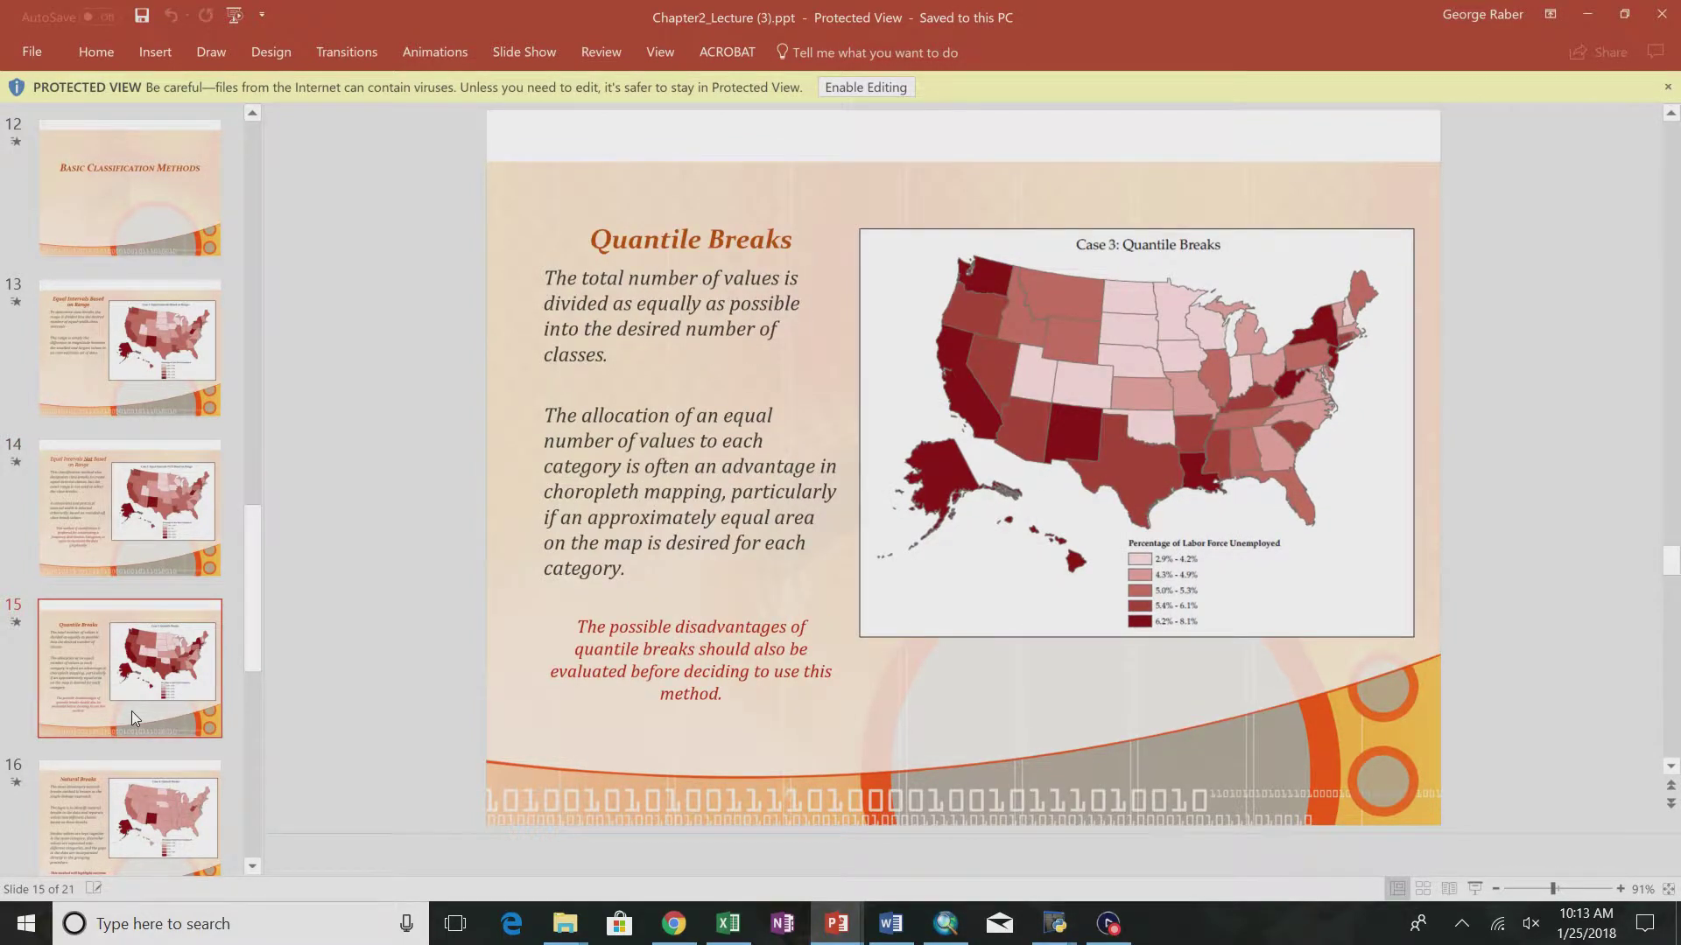
{"action": "key", "text": "Page_Up"}
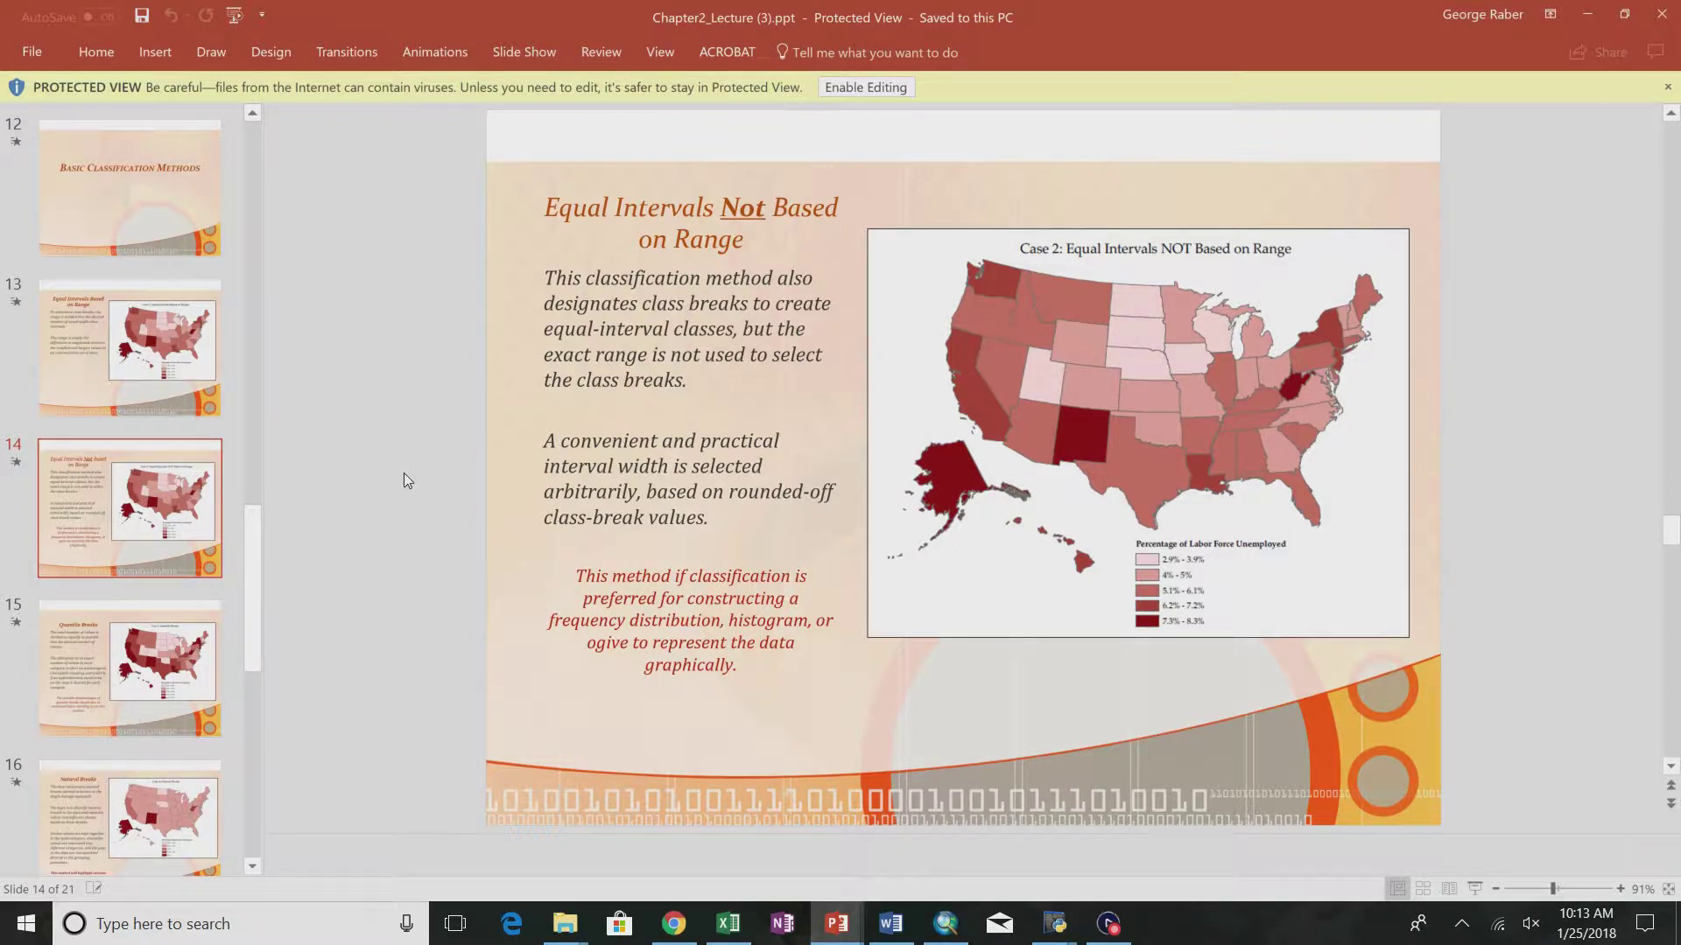
{"action": "left_click", "coordinate": [101, 622]}
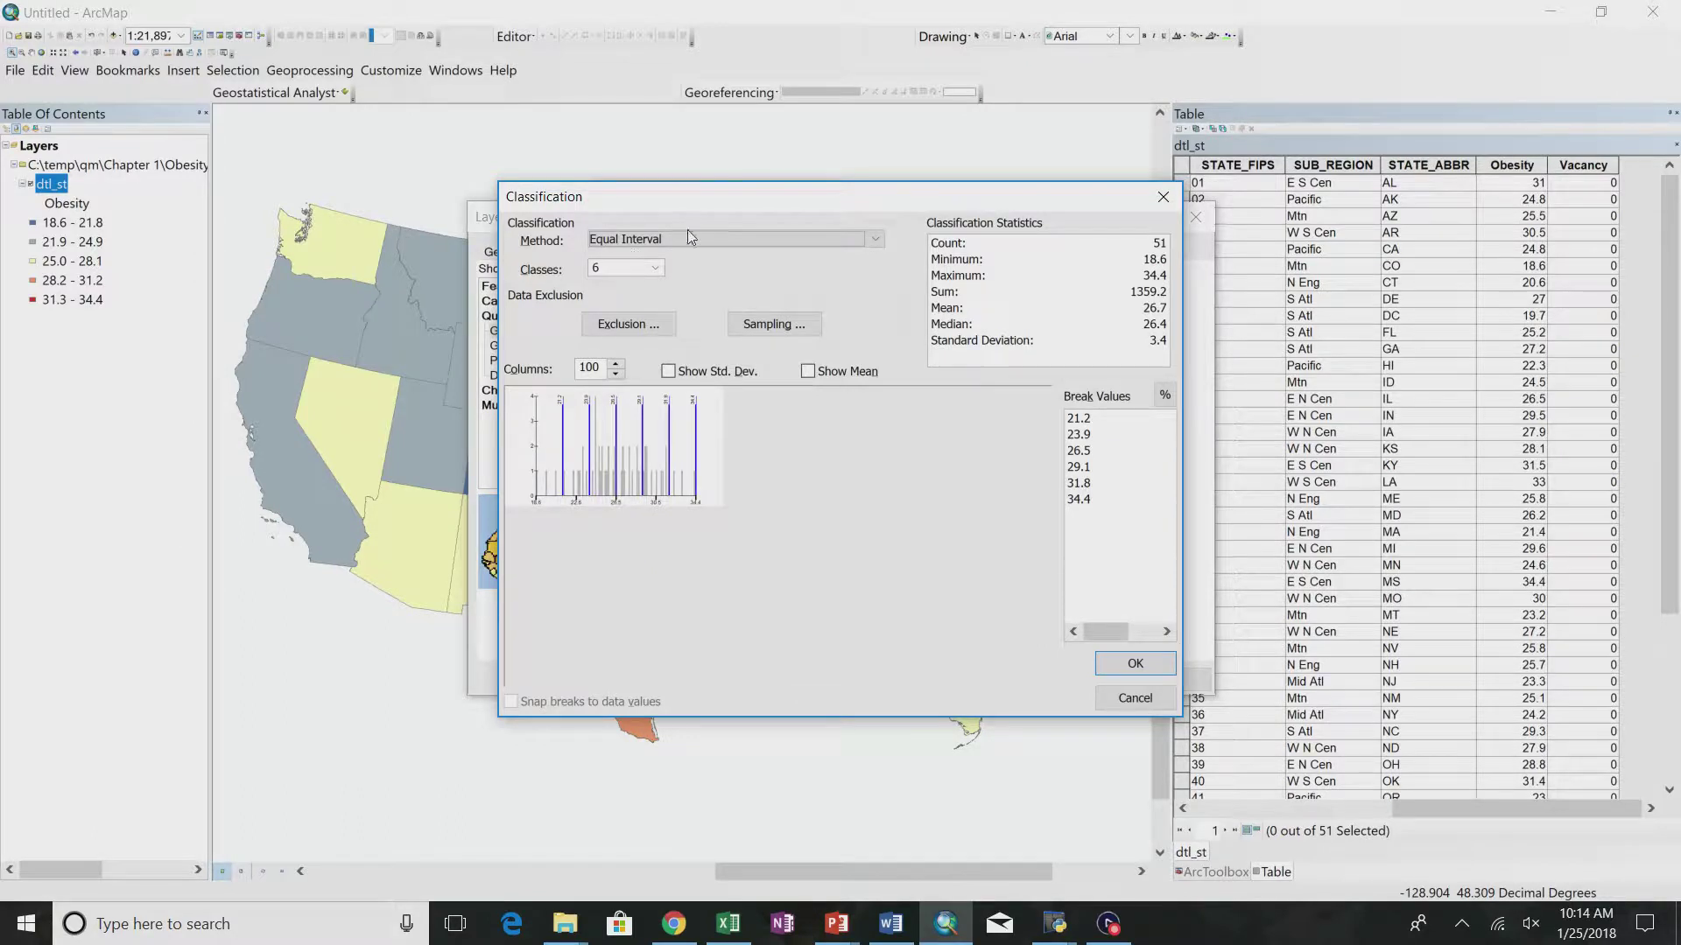
- Change the Obesity classification method to Quantile and apply the symbology to the map
{"action": "left_click", "coordinate": [686, 239]}
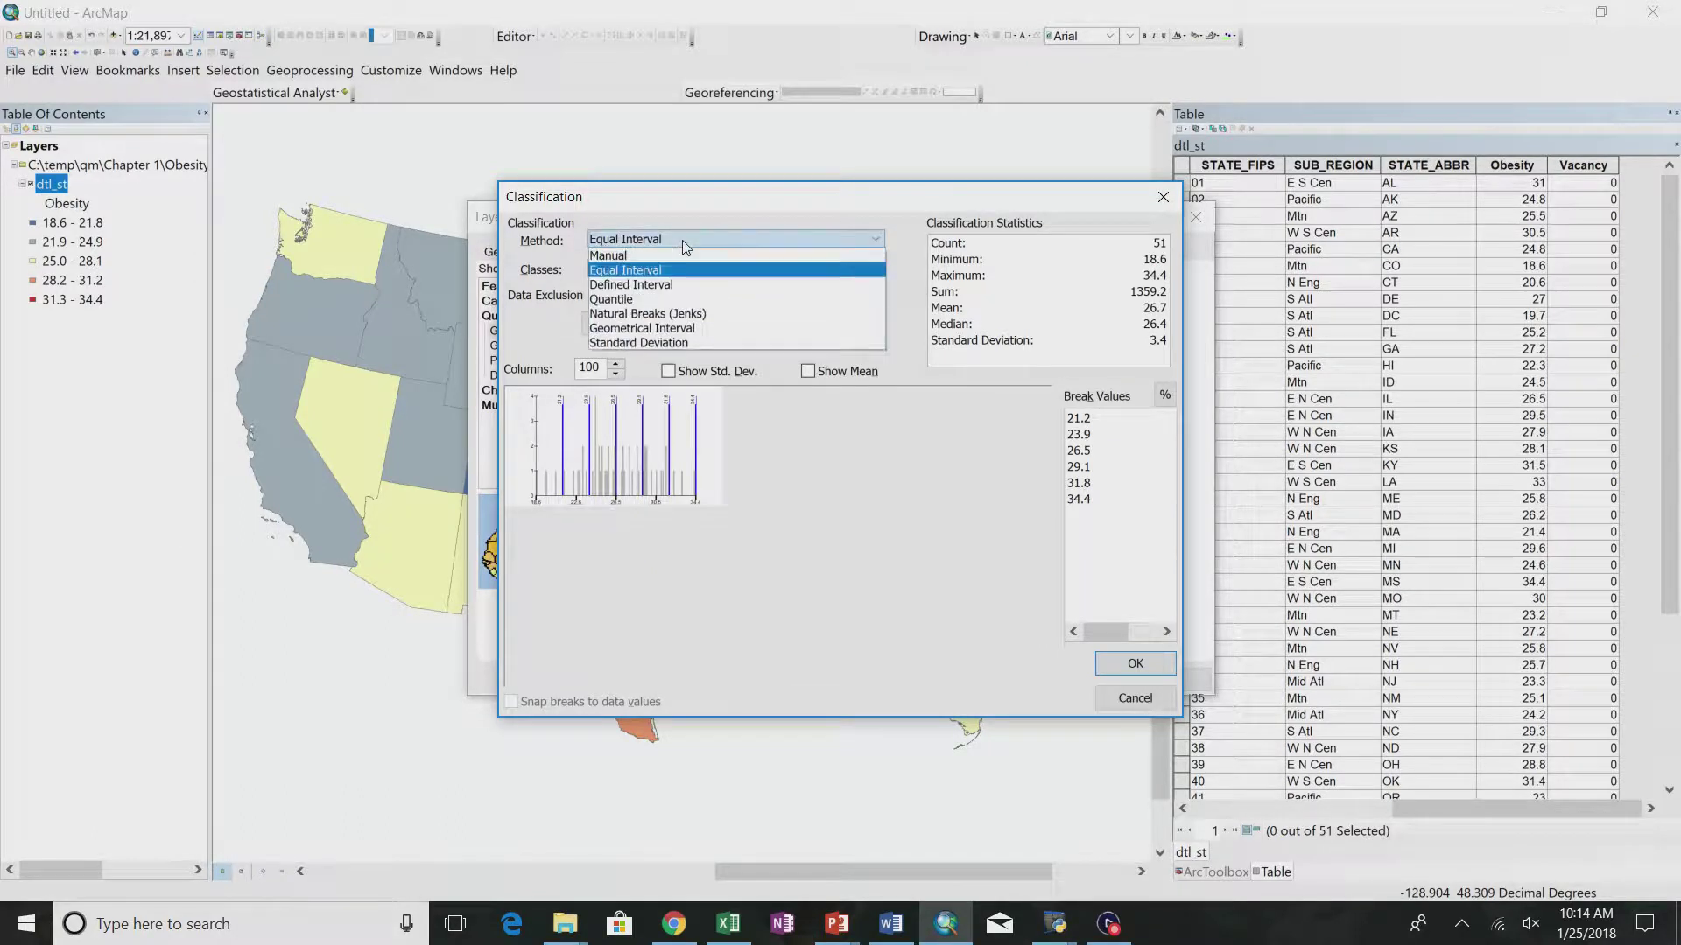
{"action": "left_click", "coordinate": [644, 300]}
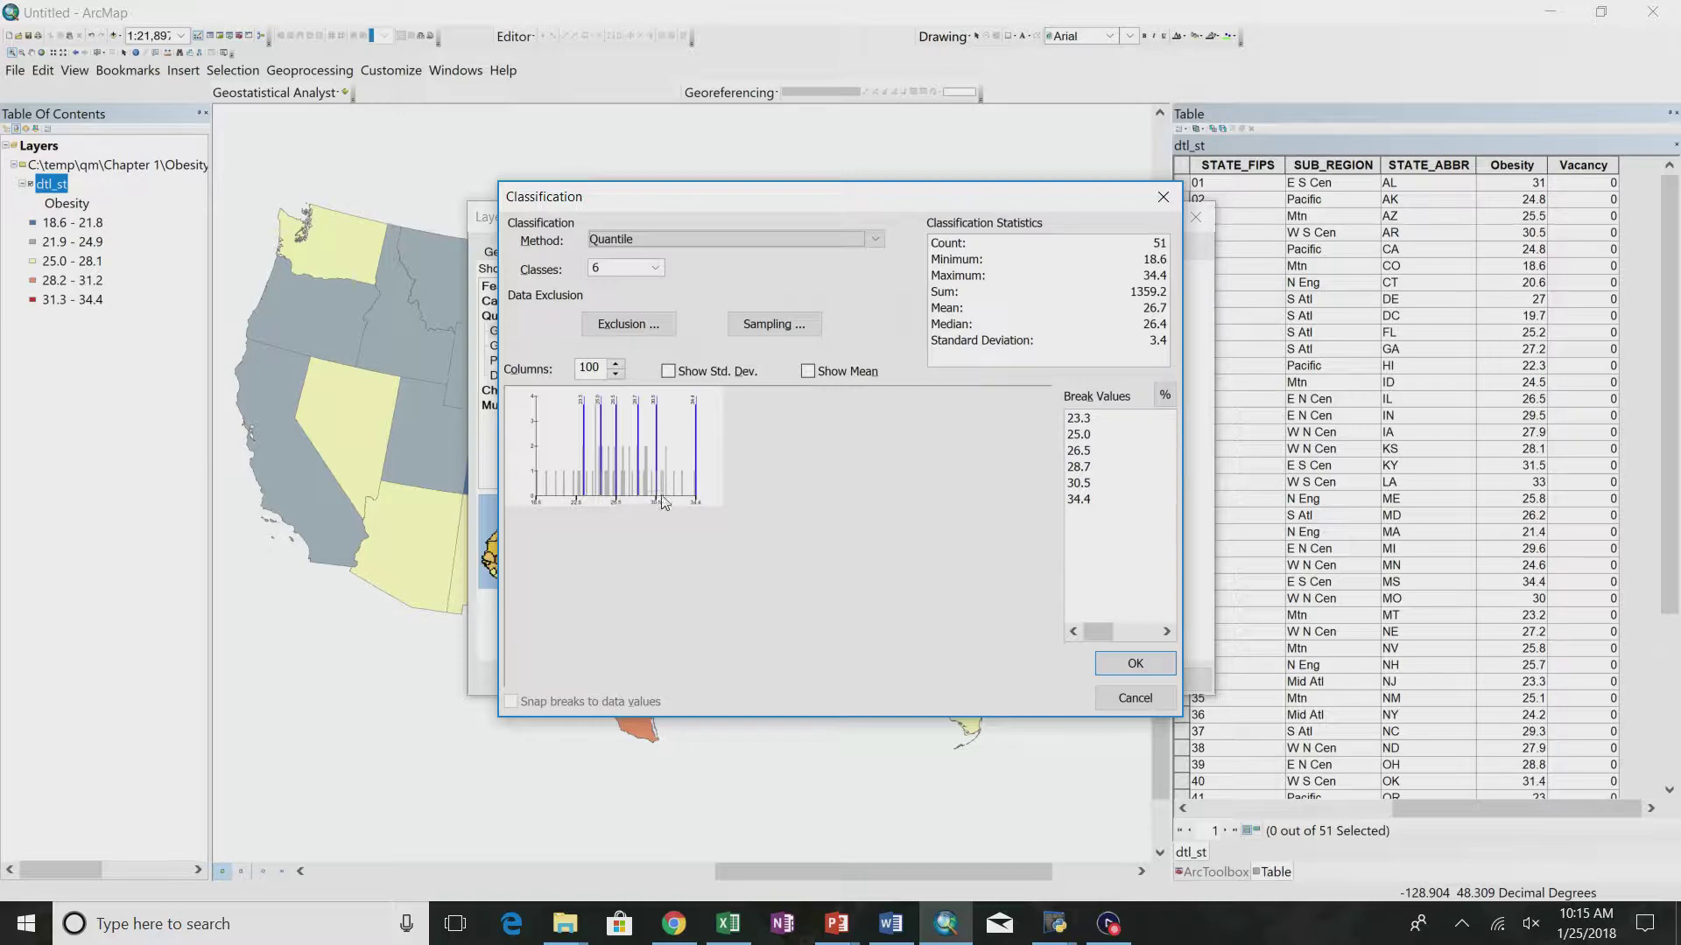
{"action": "left_click", "coordinate": [1111, 661]}
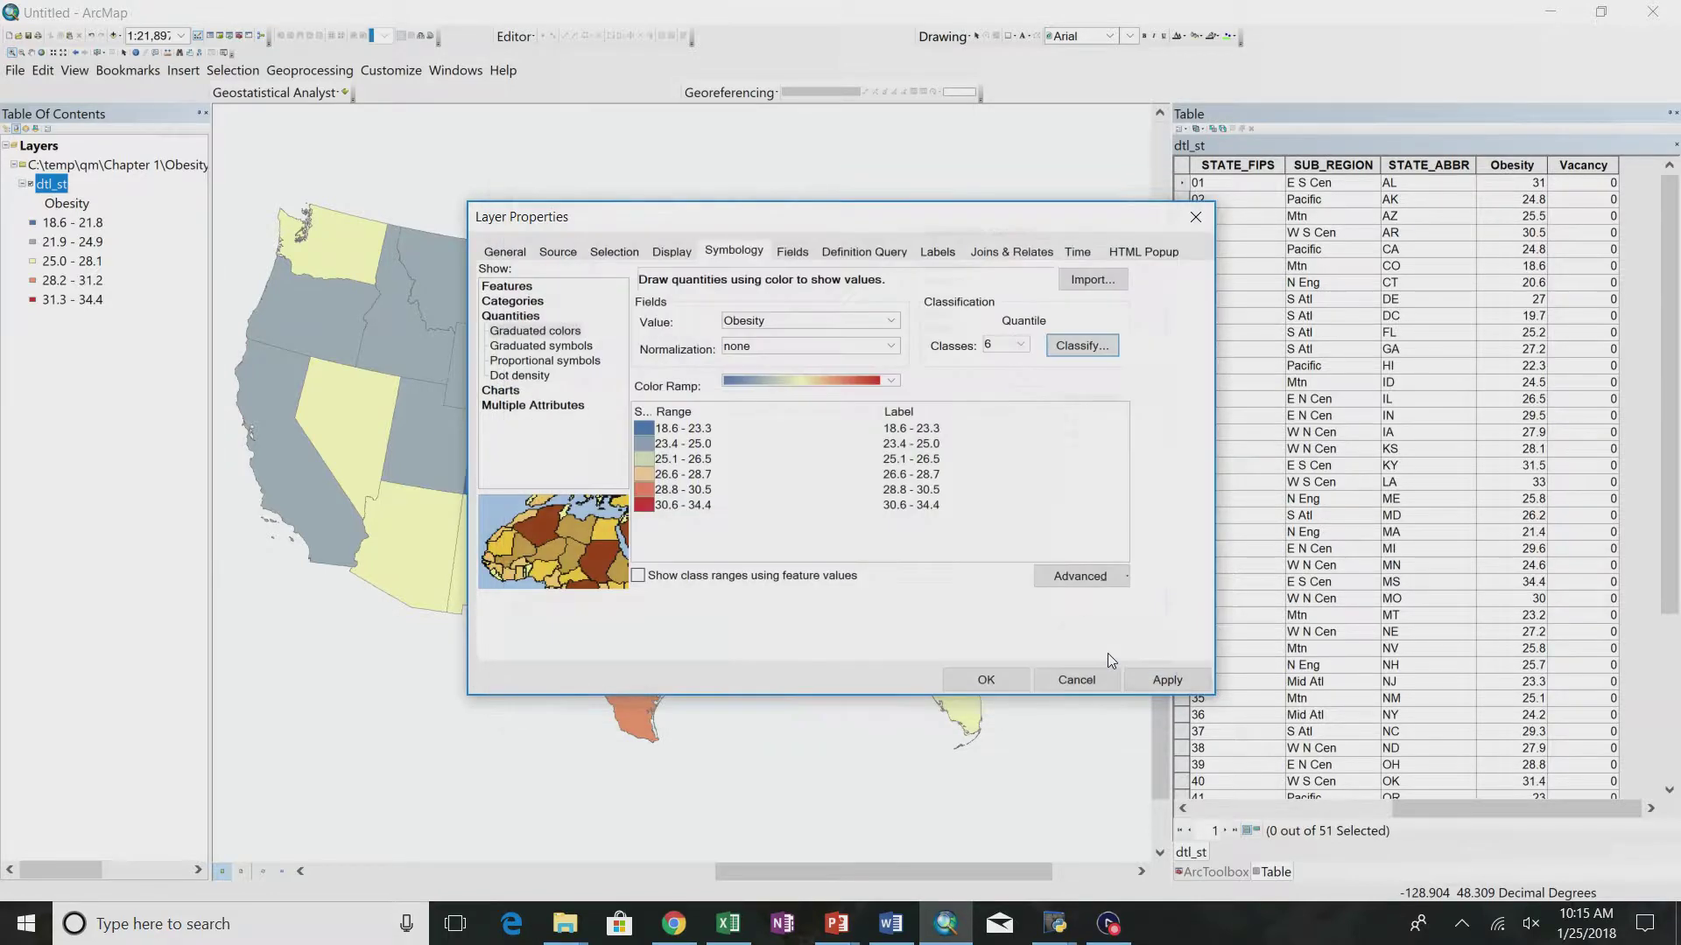
{"action": "left_click", "coordinate": [1005, 681]}
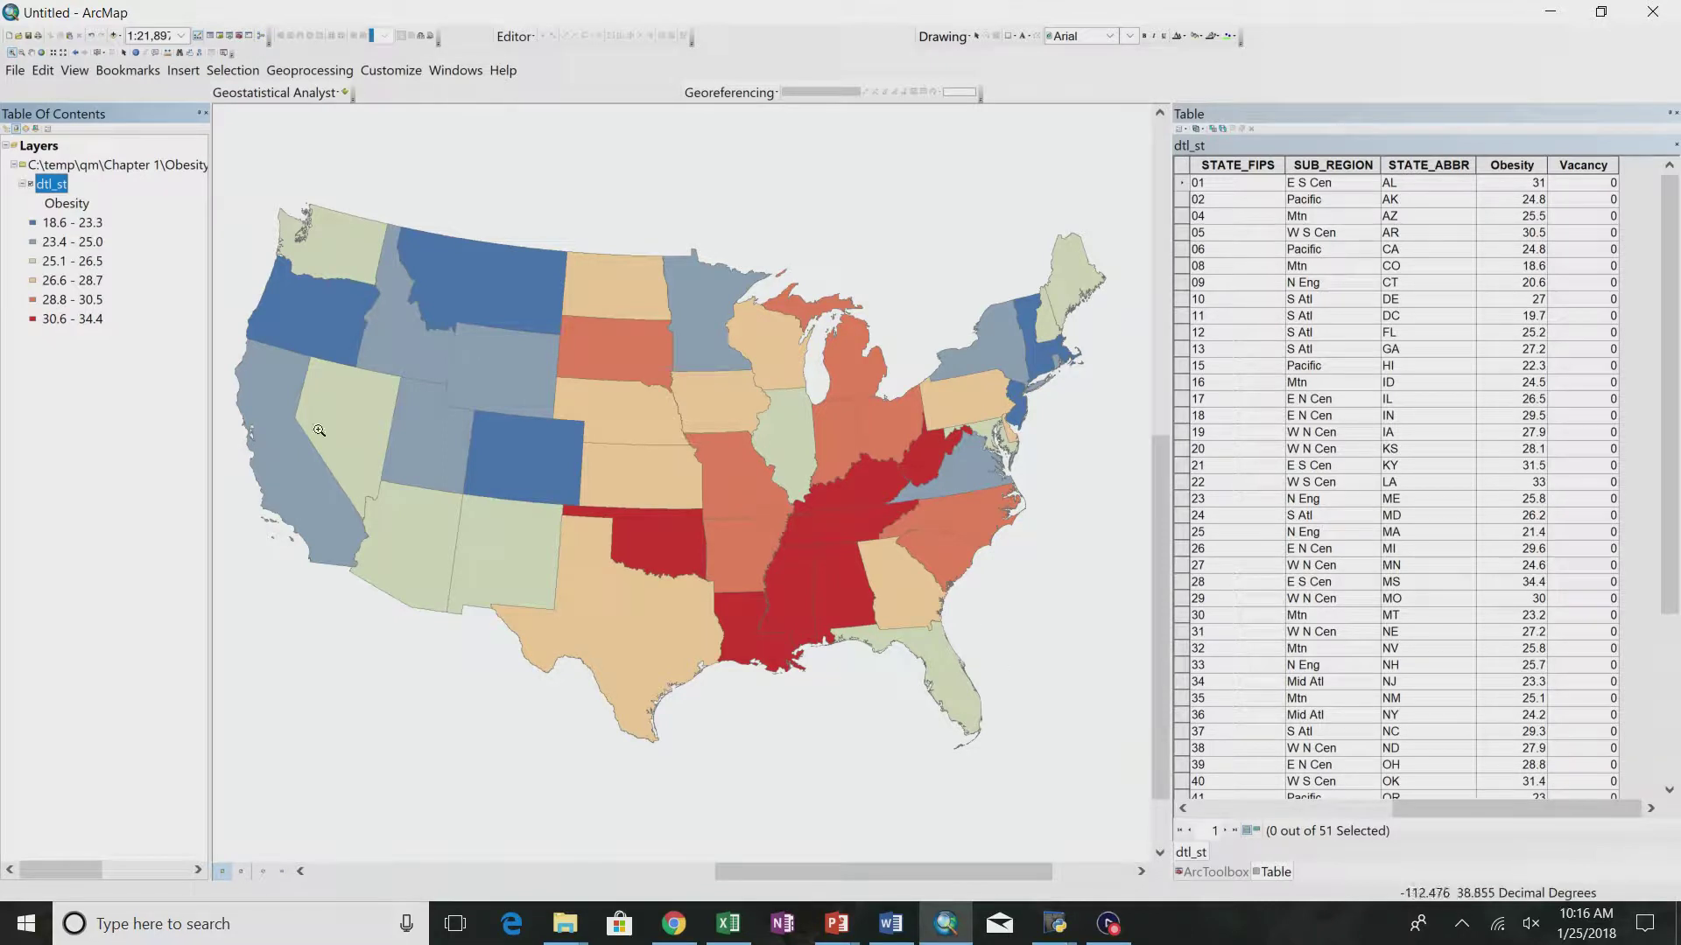
- Set the dtl_st layer's quantile classification of Obesity to 5 classes and apply it to the map
{"action": "double_click", "coordinate": [54, 186]}
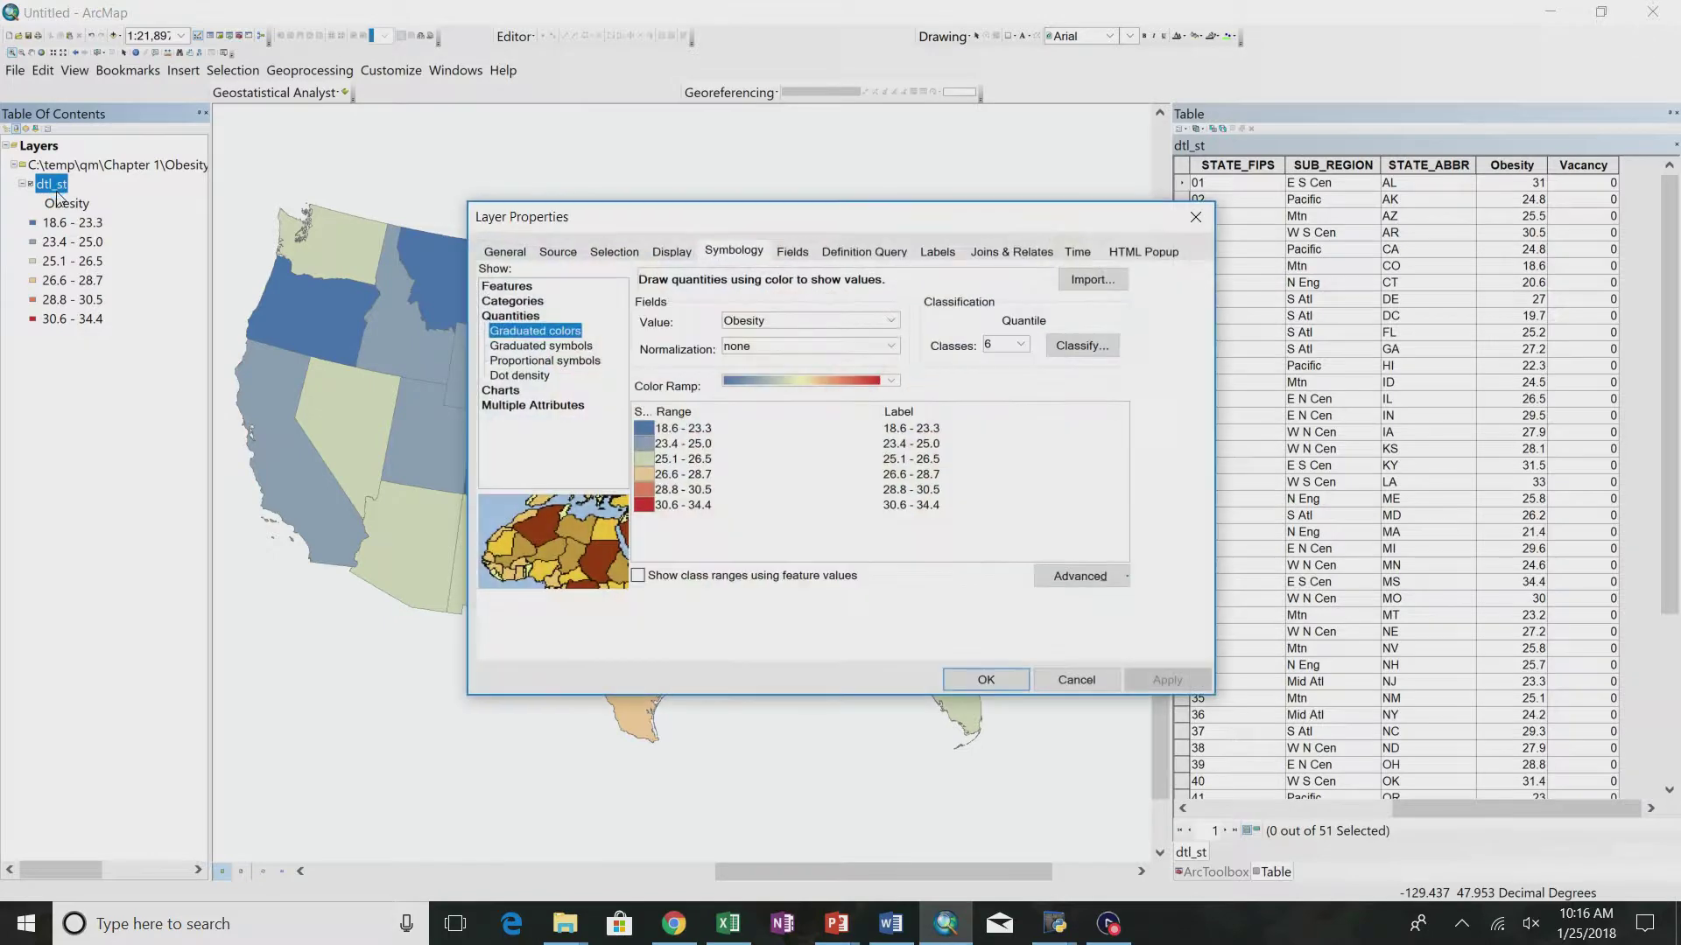
{"action": "left_click", "coordinate": [806, 322]}
{"action": "left_click", "coordinate": [805, 329]}
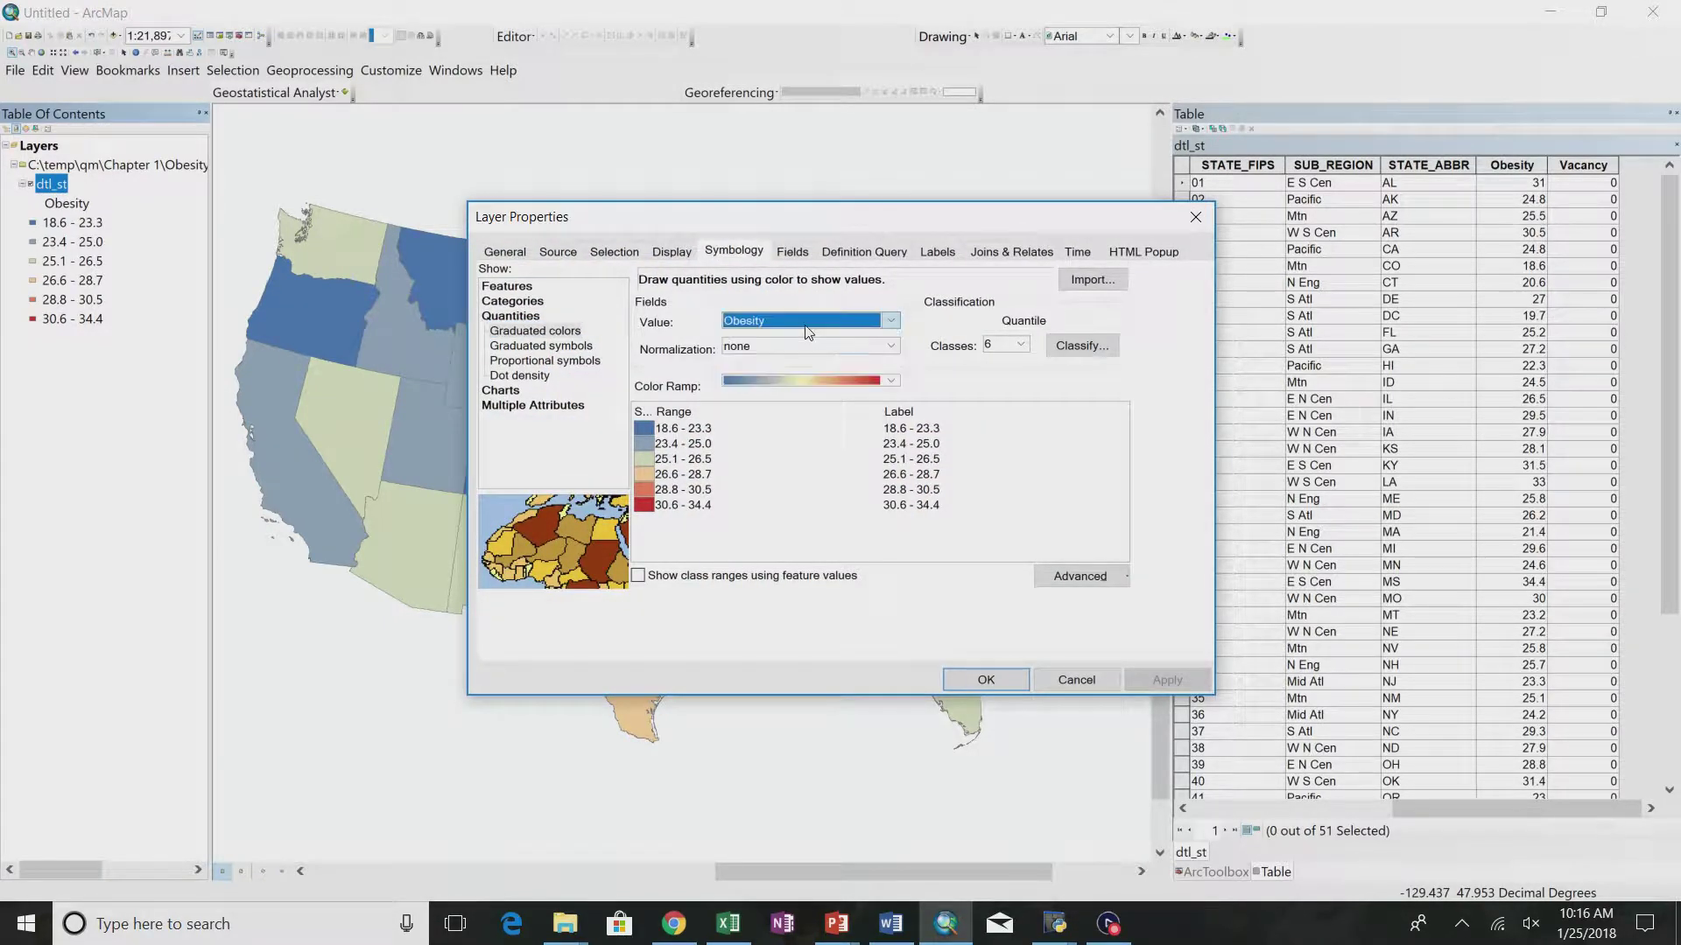
{"action": "left_click", "coordinate": [1020, 345]}
{"action": "left_click", "coordinate": [996, 388]}
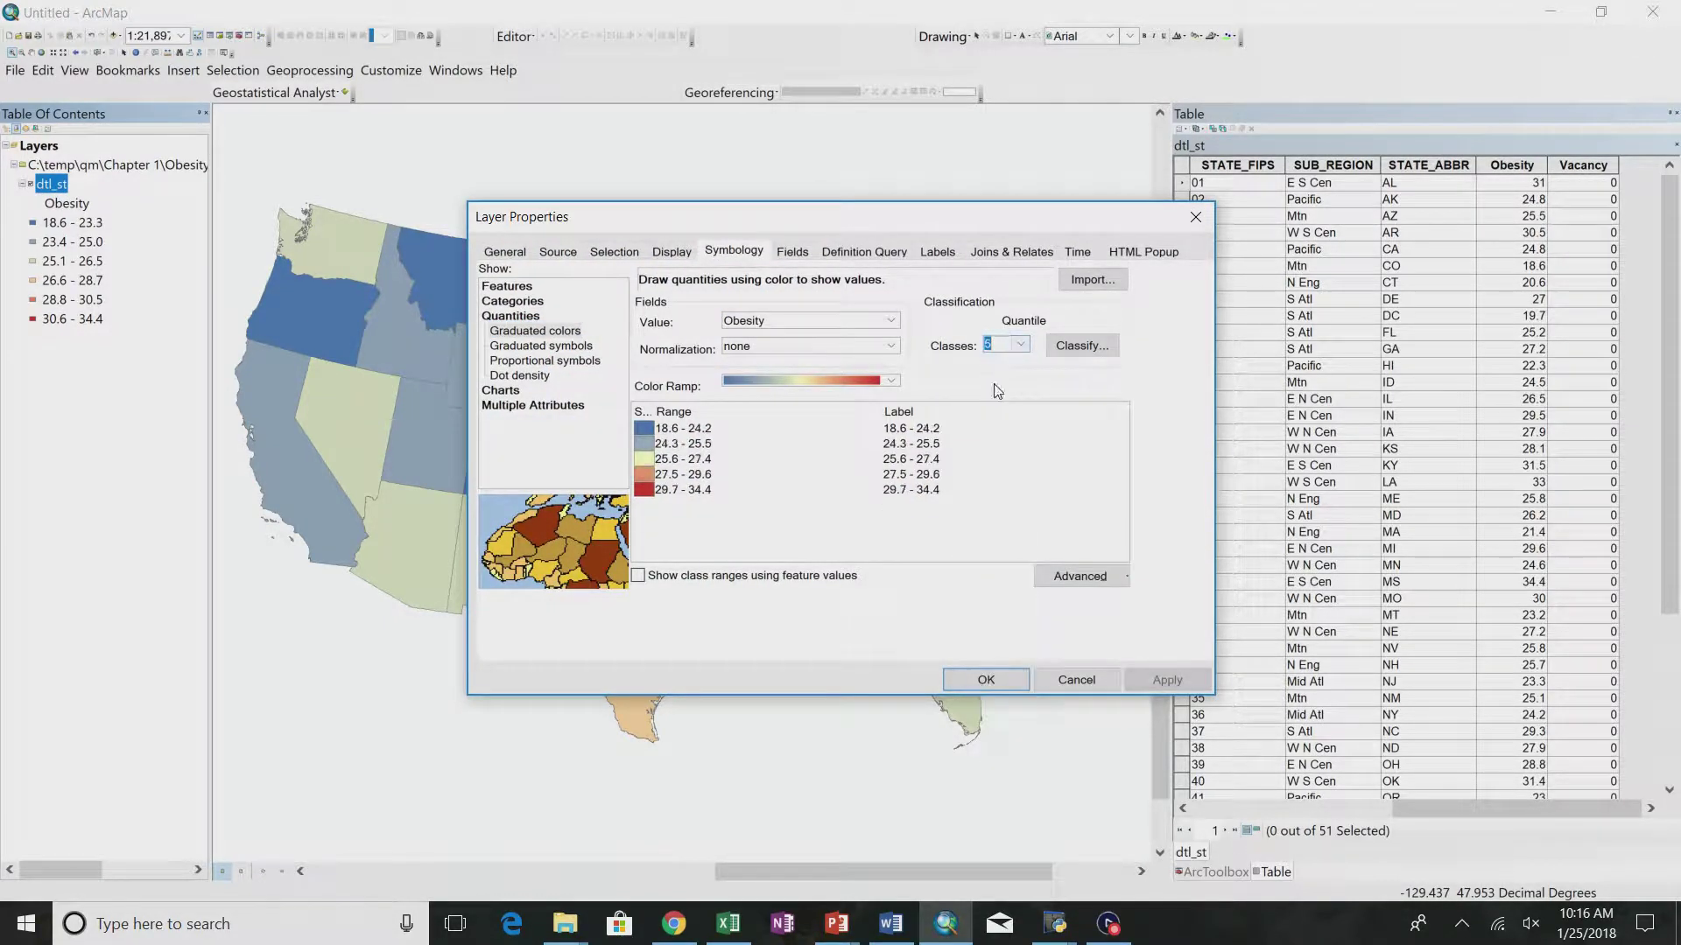
{"action": "left_click", "coordinate": [1009, 683]}
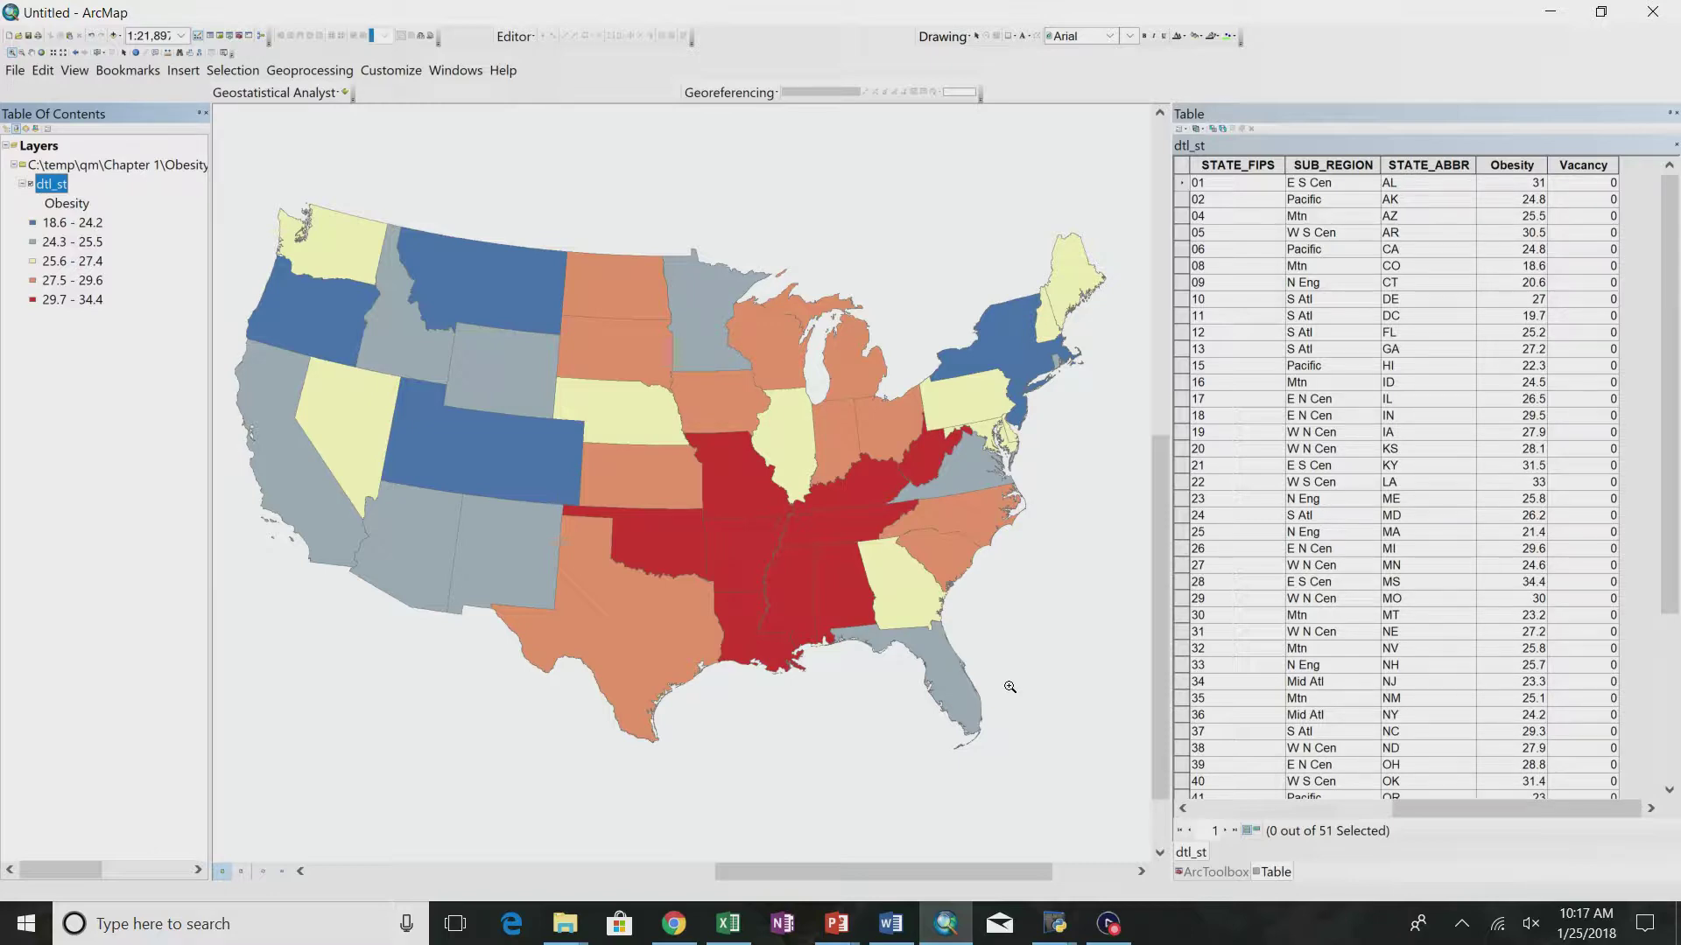
- Switch to the PowerPoint lecture, read the Natural Breaks slide, and return to the ArcMap obesity map
{"action": "key", "text": "alt+Tab"}
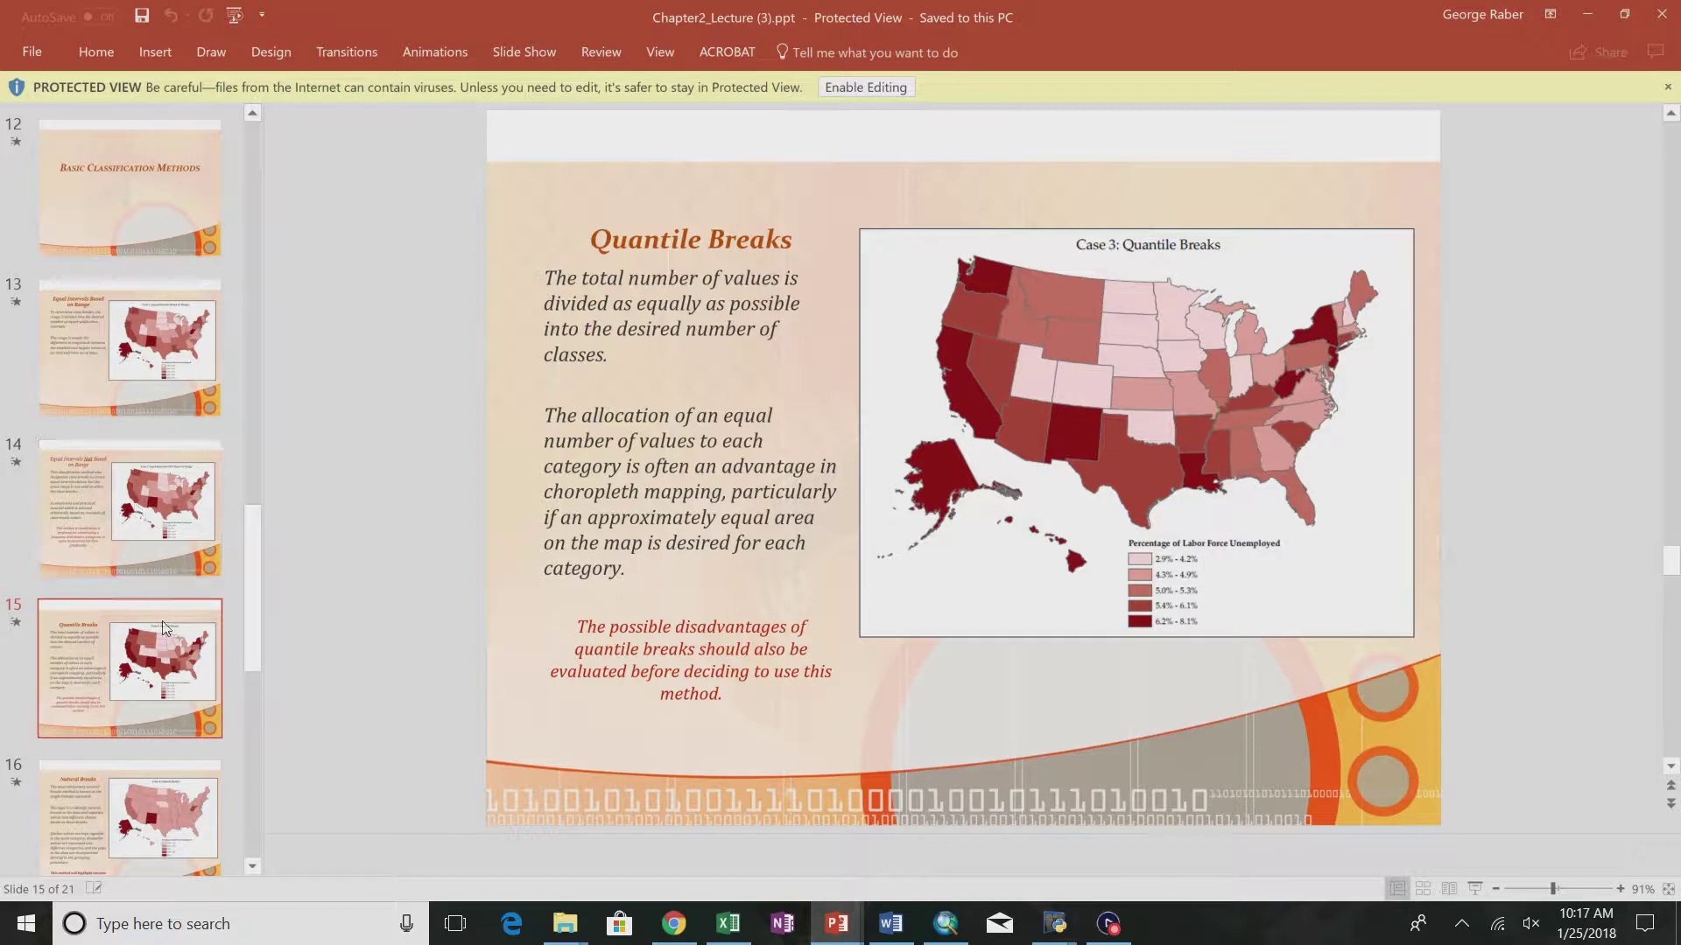
{"action": "left_click", "coordinate": [148, 764]}
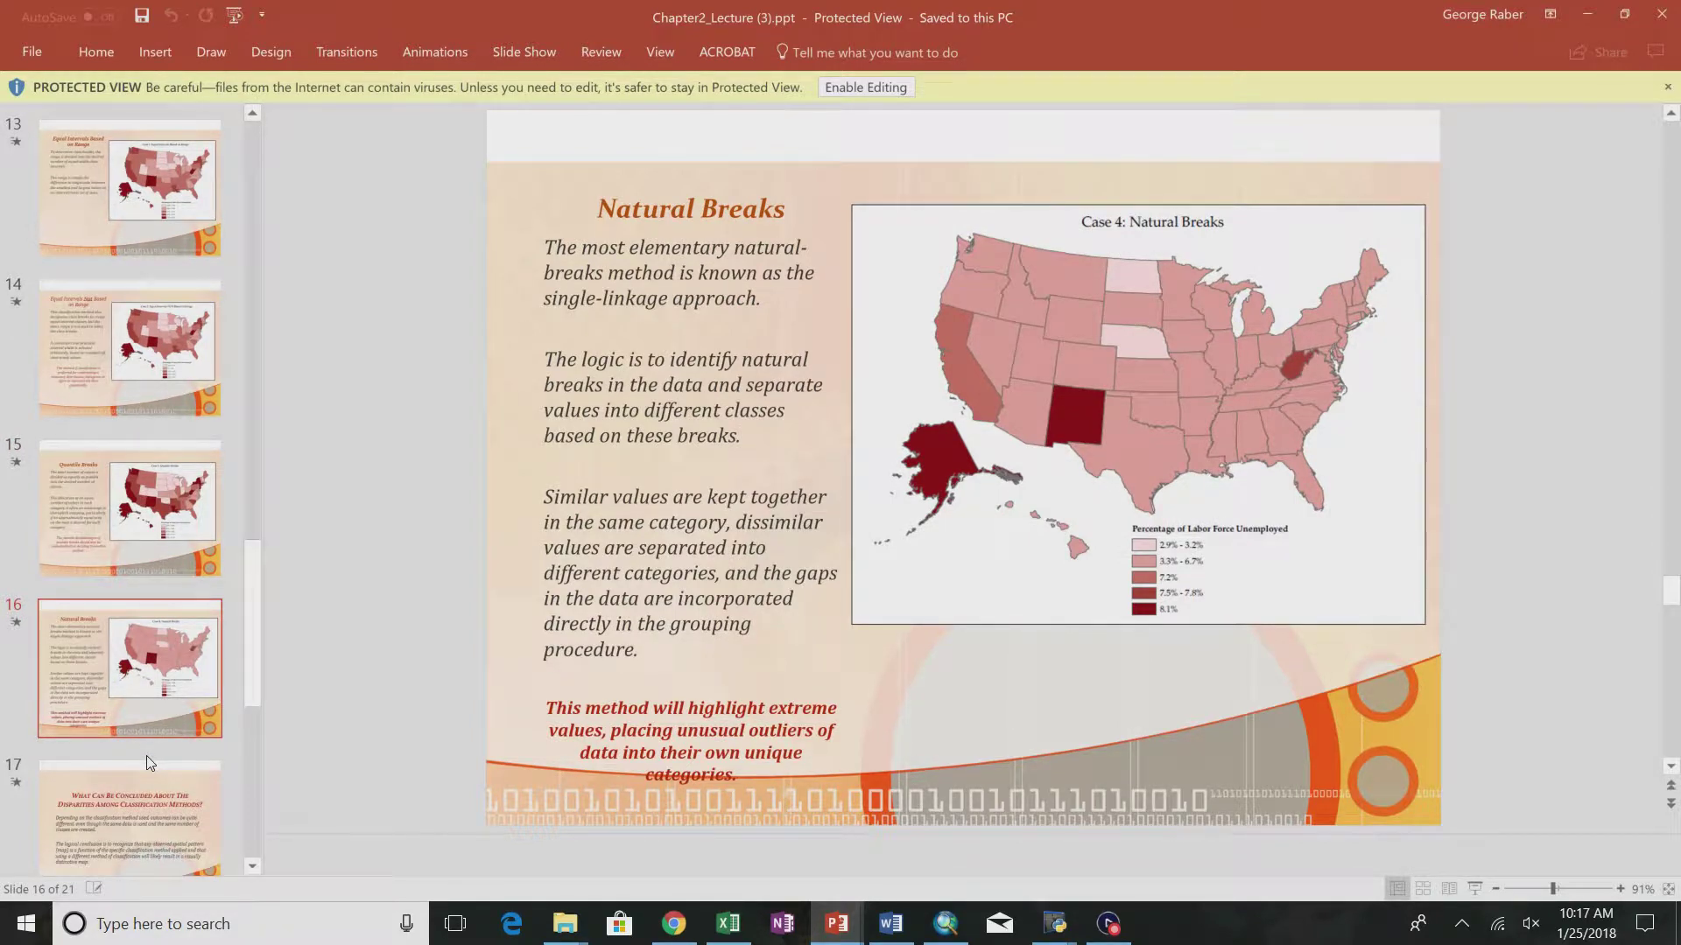
{"action": "key", "text": "alt+Tab"}
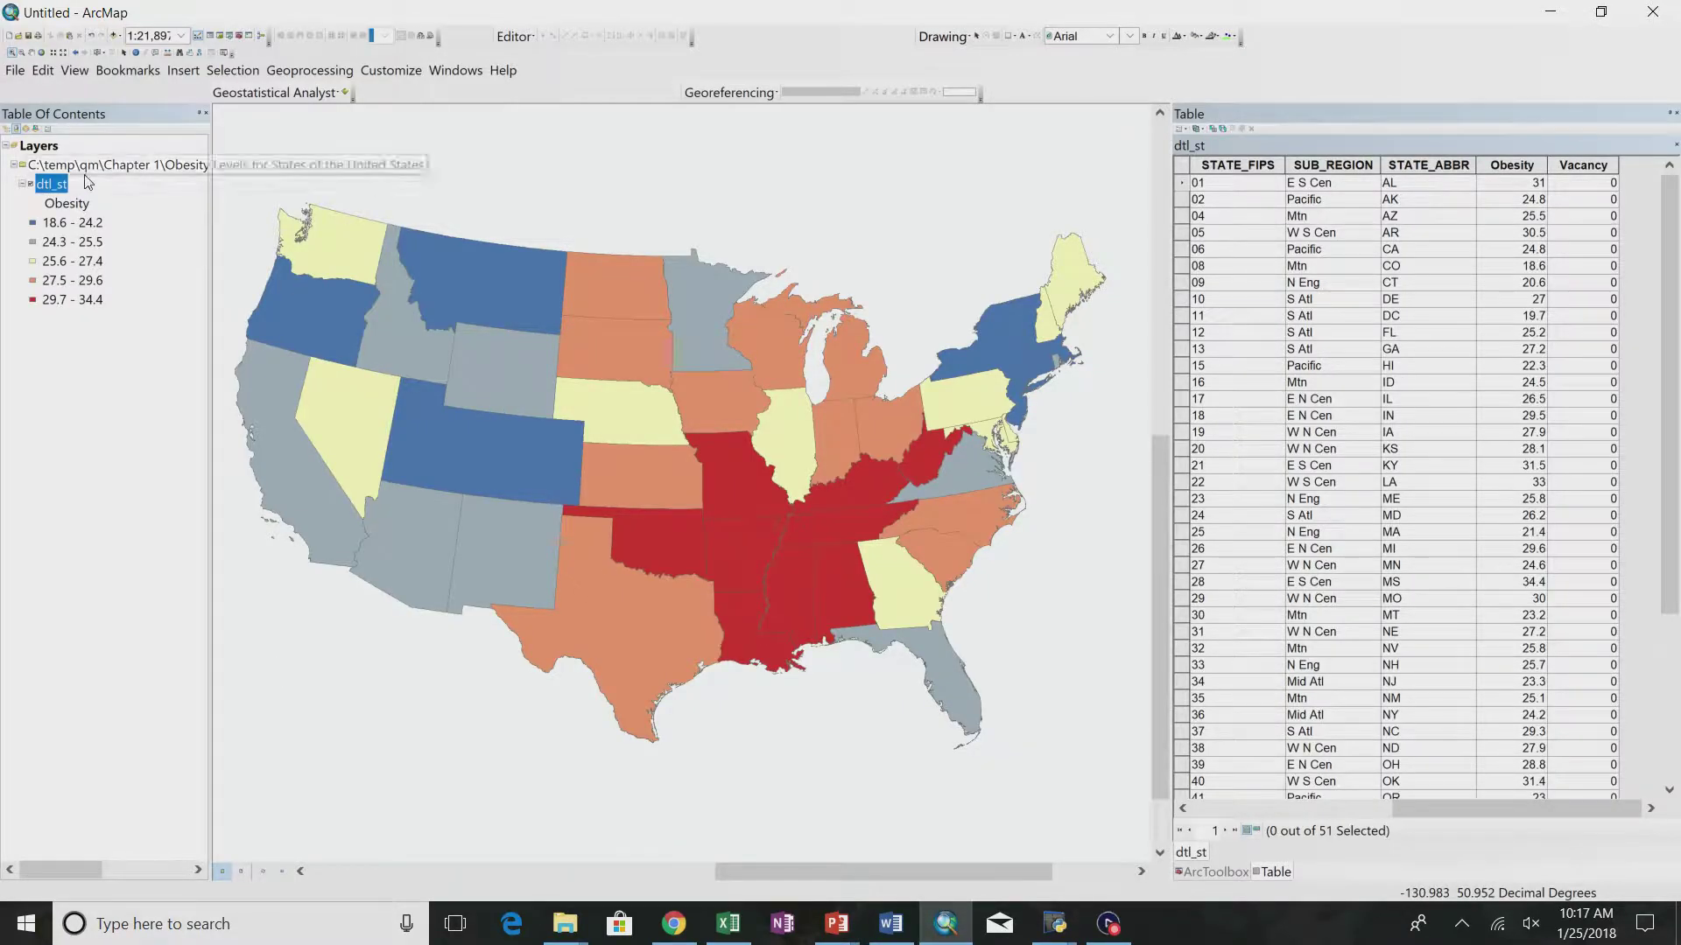
- Change the dtl_st layer's Obesity classification method to Natural Breaks (Jenks) and apply it to the map
{"action": "double_click", "coordinate": [54, 185]}
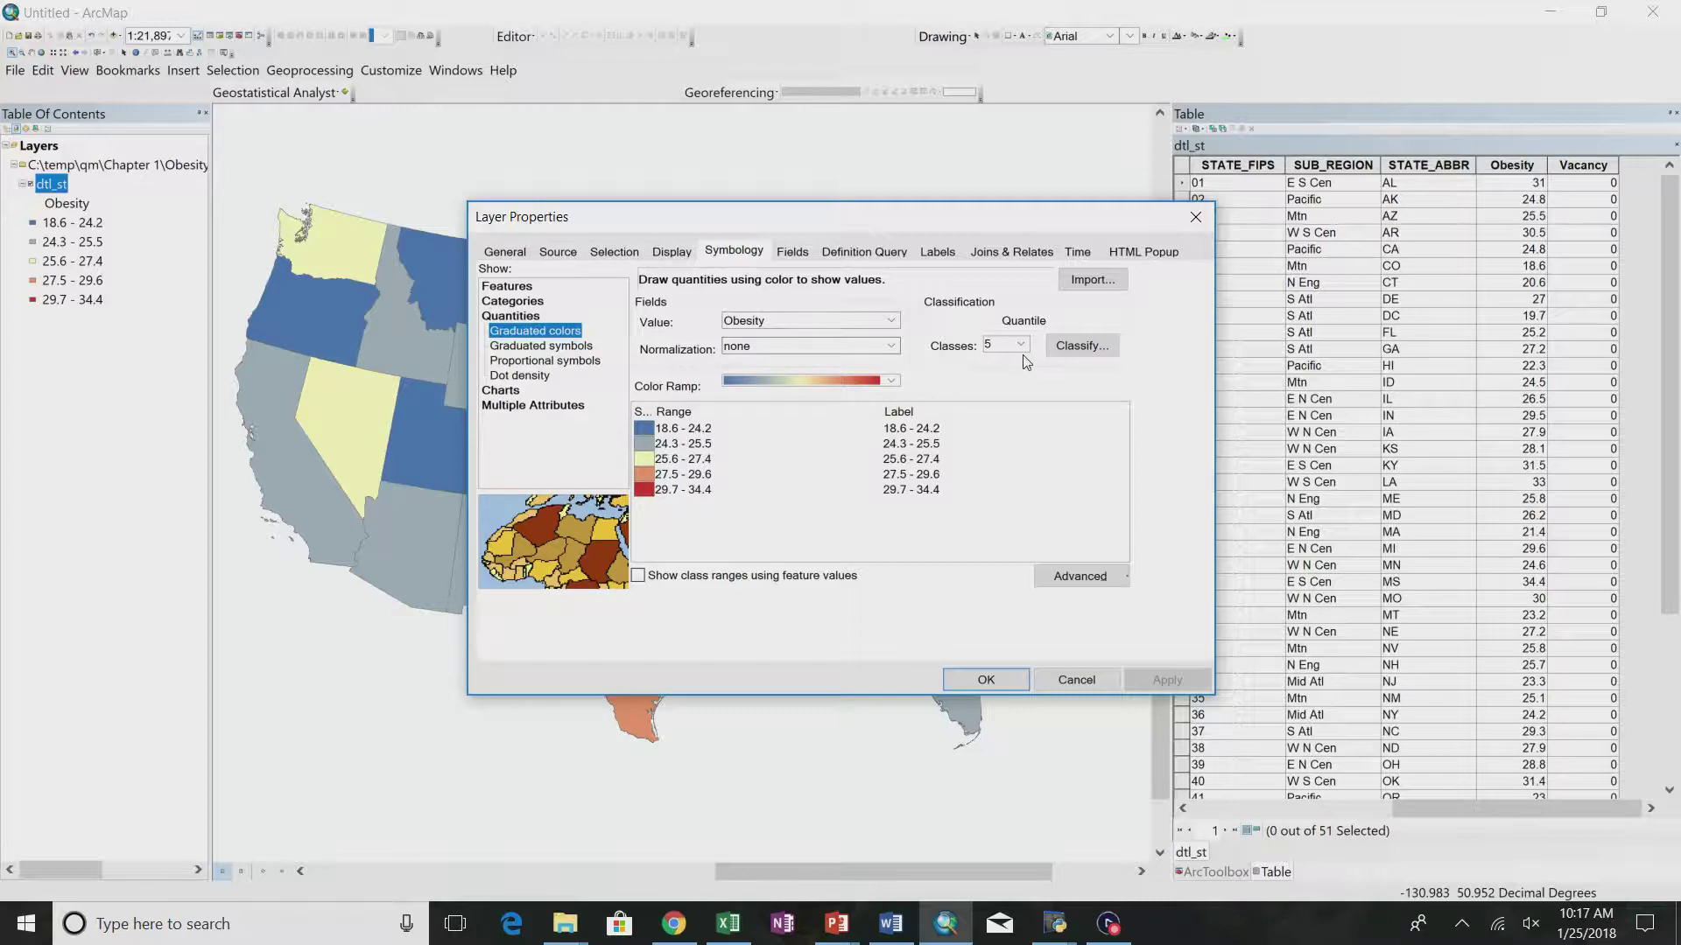
{"action": "left_click", "coordinate": [1082, 346]}
{"action": "left_click", "coordinate": [821, 244]}
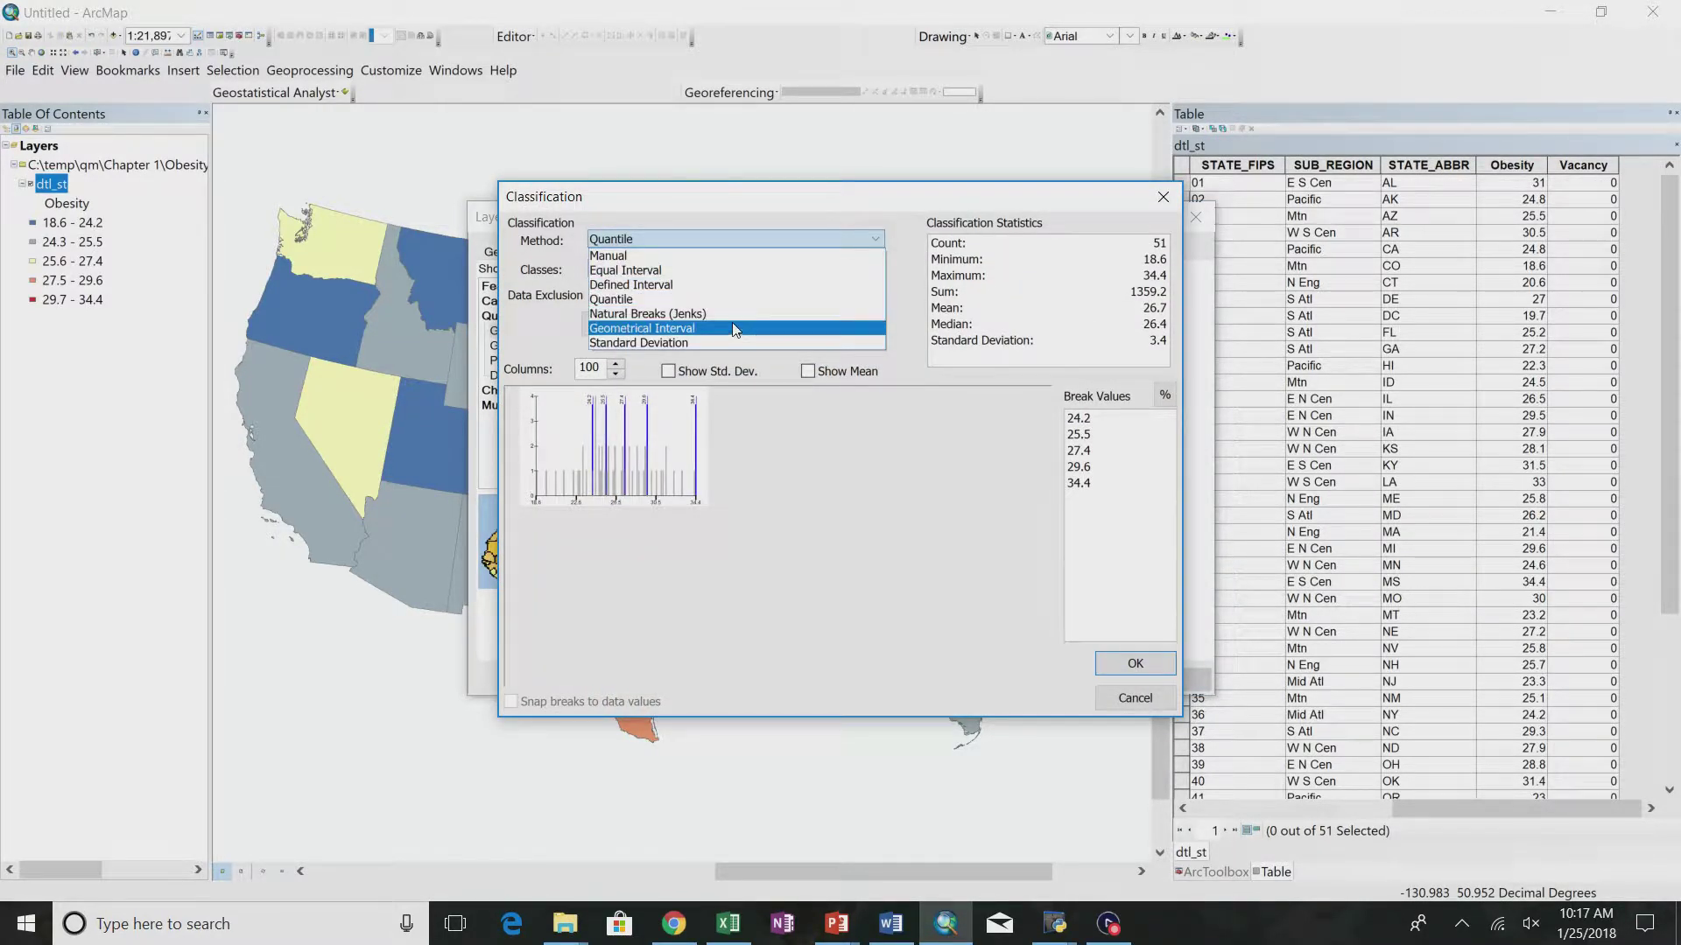
{"action": "left_click", "coordinate": [733, 313]}
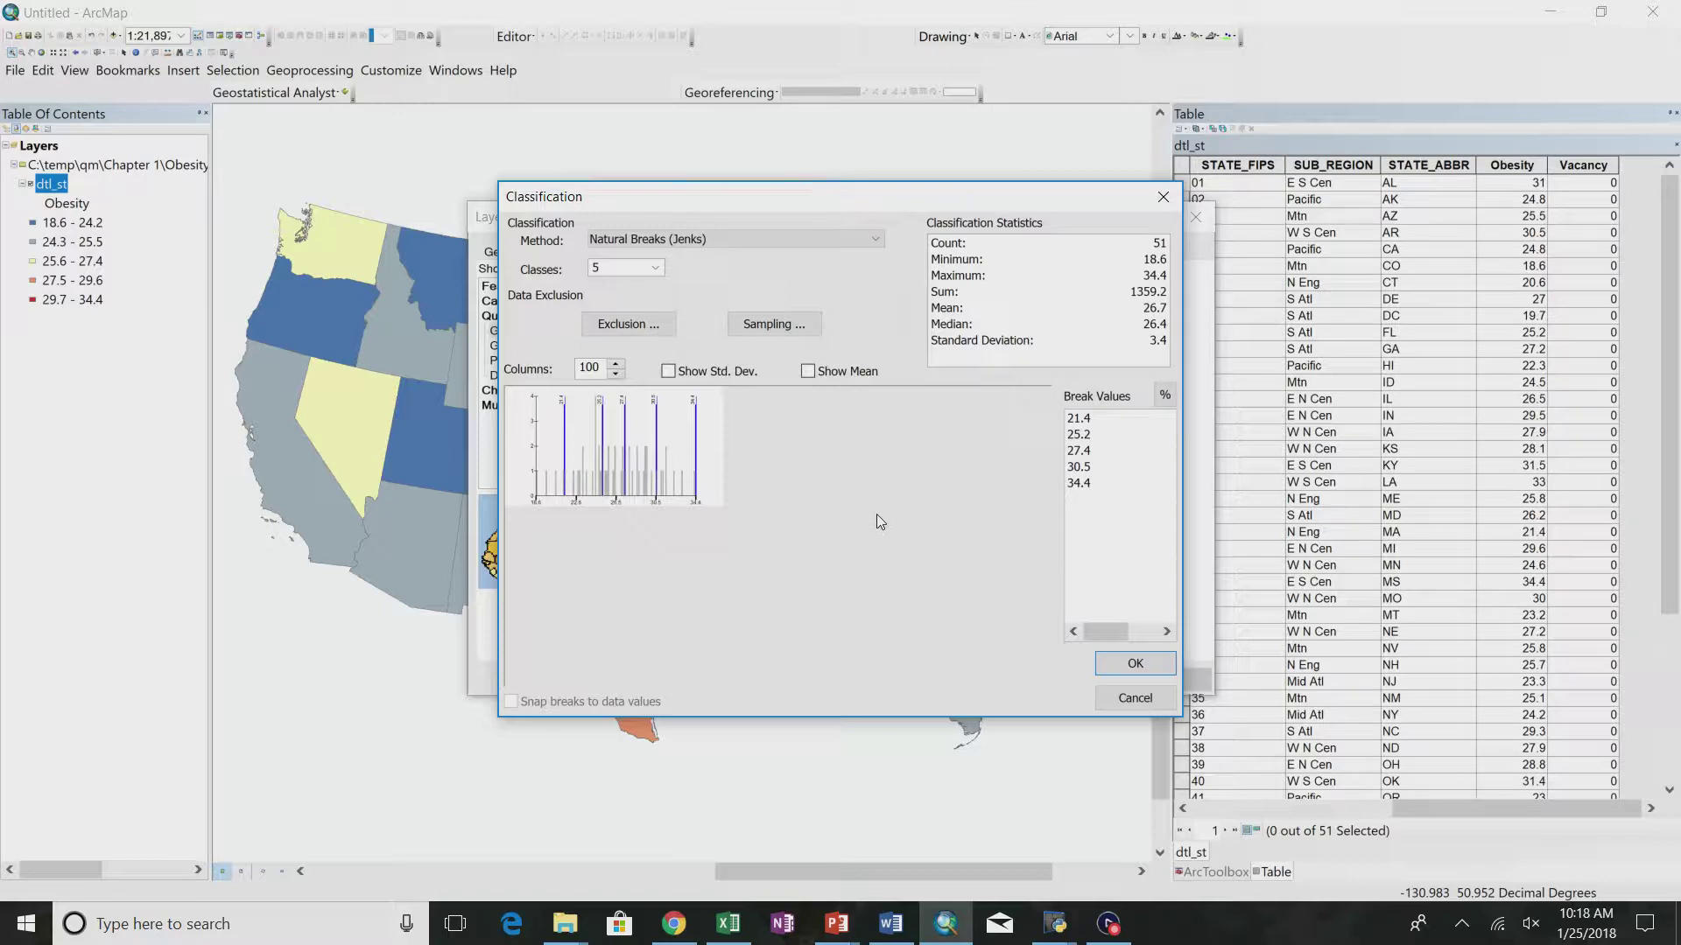
{"action": "left_click", "coordinate": [1130, 665]}
{"action": "left_click", "coordinate": [990, 678]}
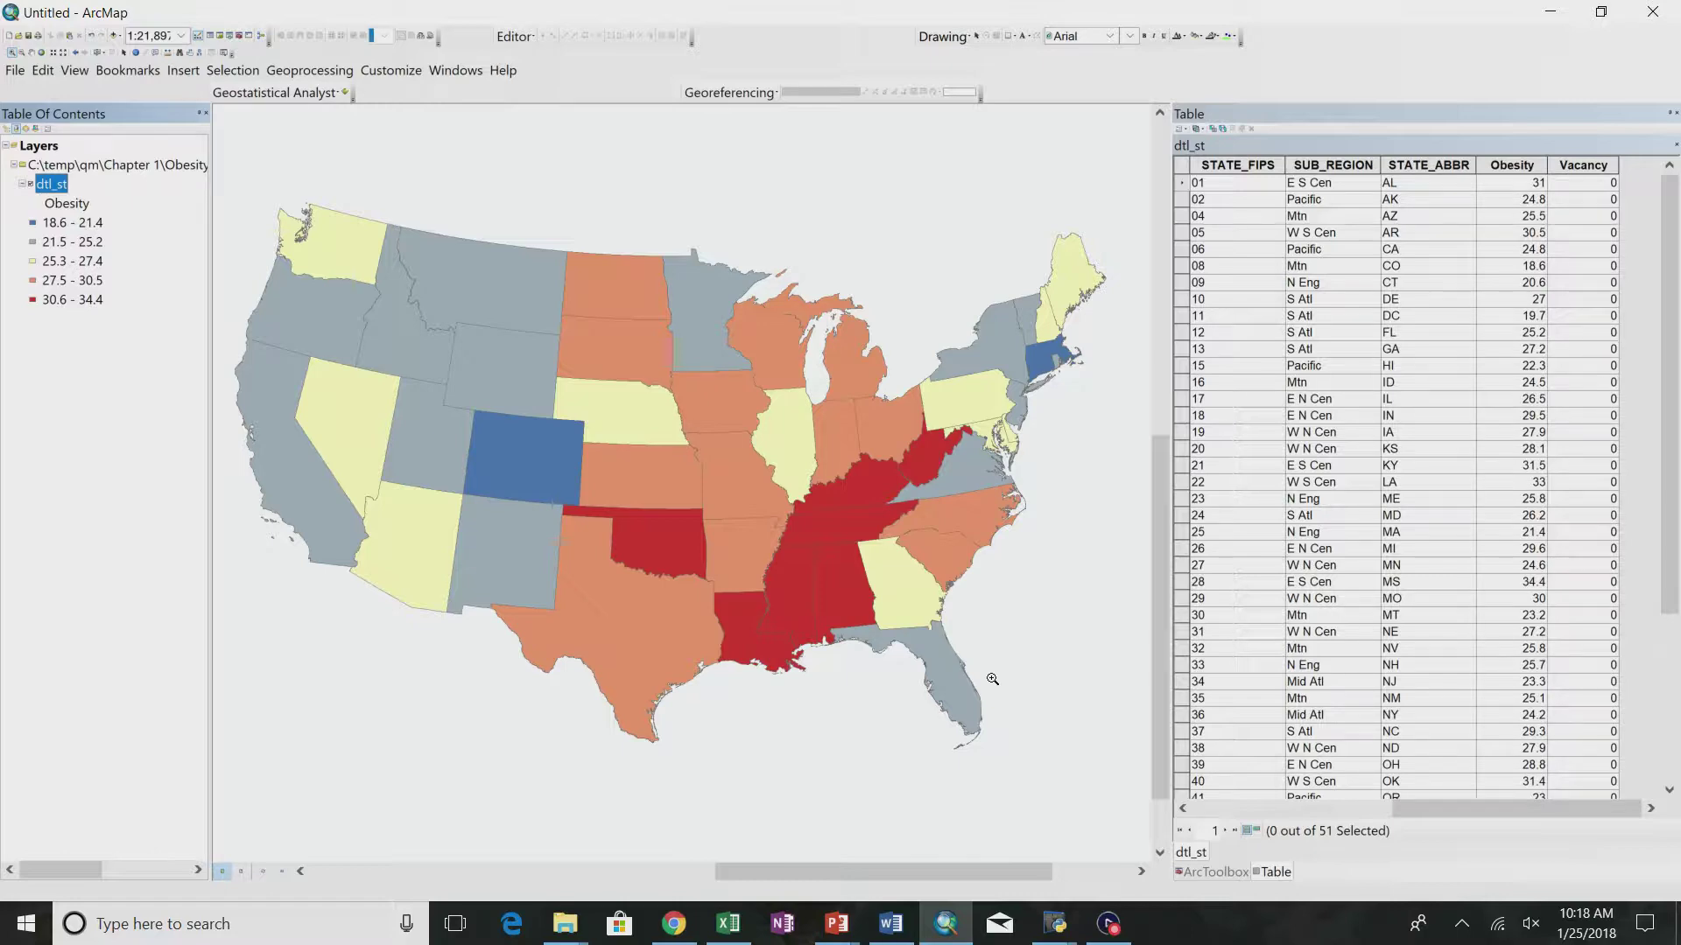
- Switch to the PowerPoint lecture and show slide 17 on the disparities among classification methods
{"action": "key", "text": "alt+Tab"}
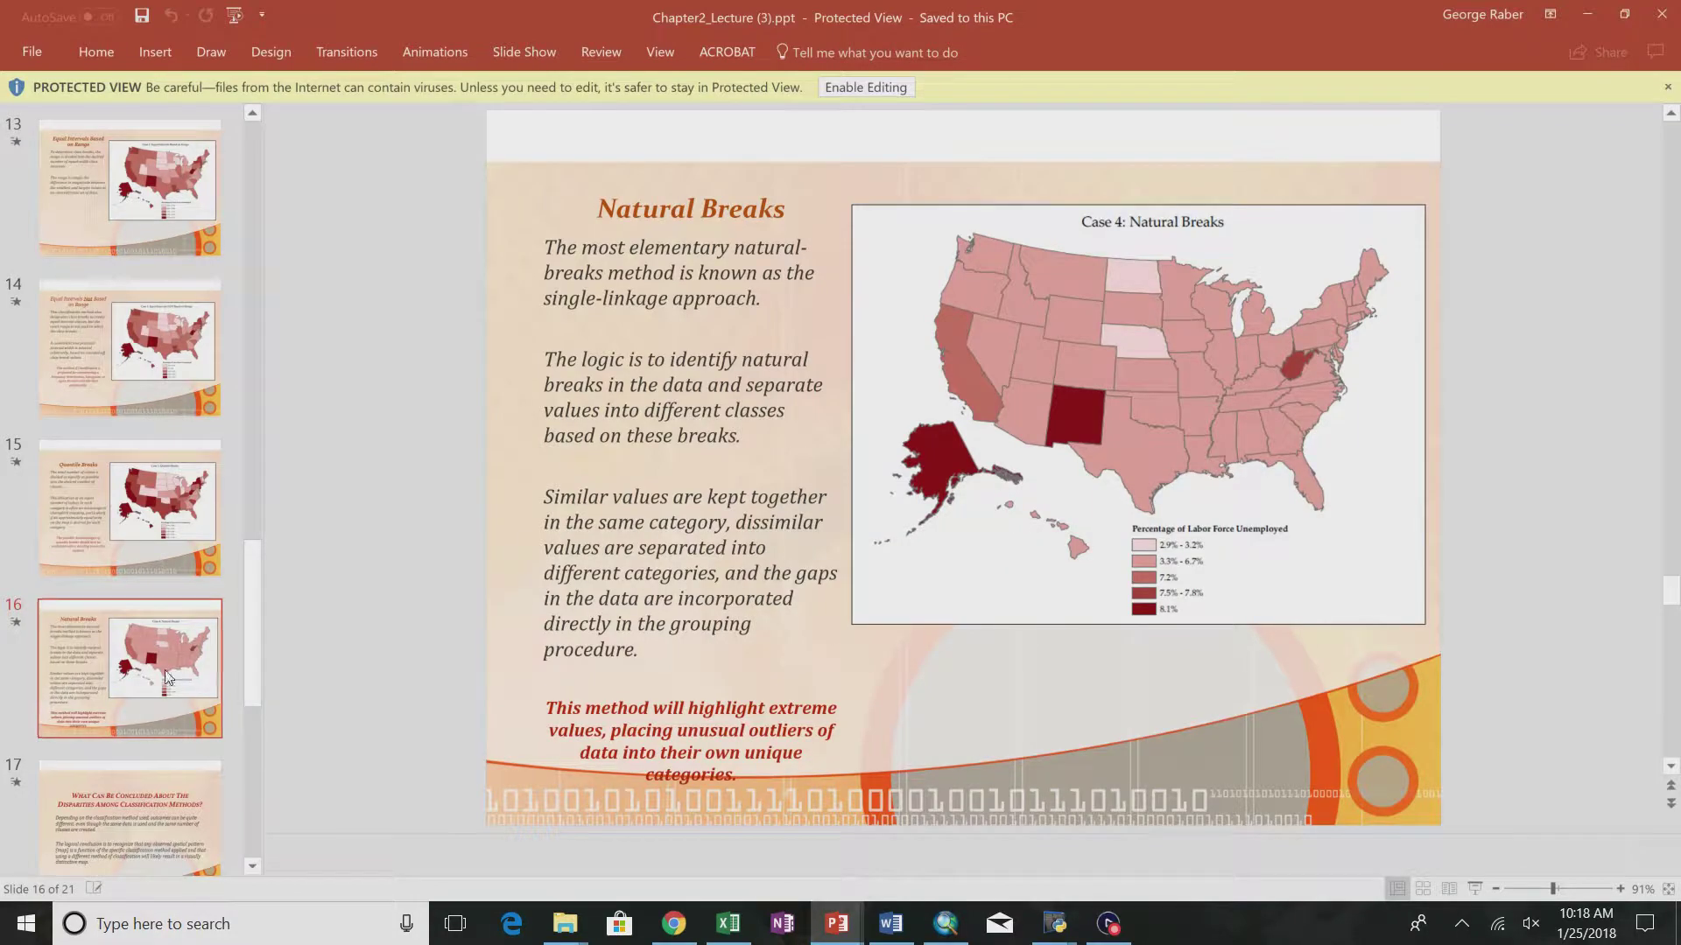
{"action": "scroll", "coordinate": [132, 660], "scroll_direction": "down", "scroll_amount": 2}
{"action": "scroll", "coordinate": [131, 660], "scroll_direction": "down", "scroll_amount": 1}
{"action": "left_click", "coordinate": [133, 659]}
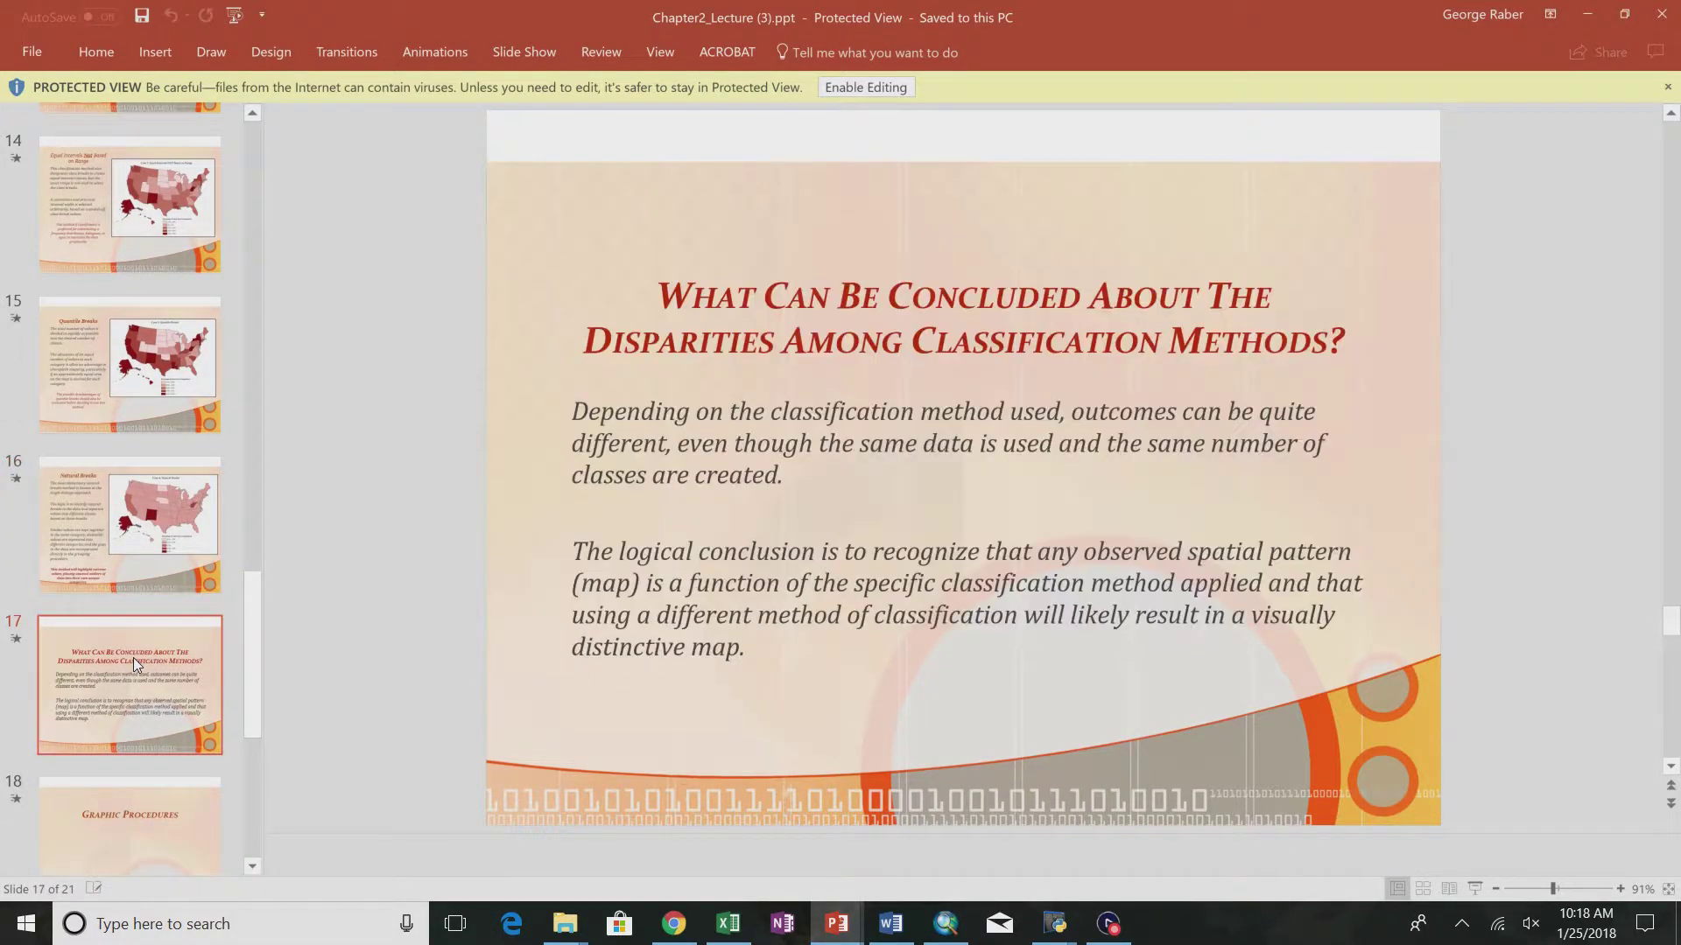
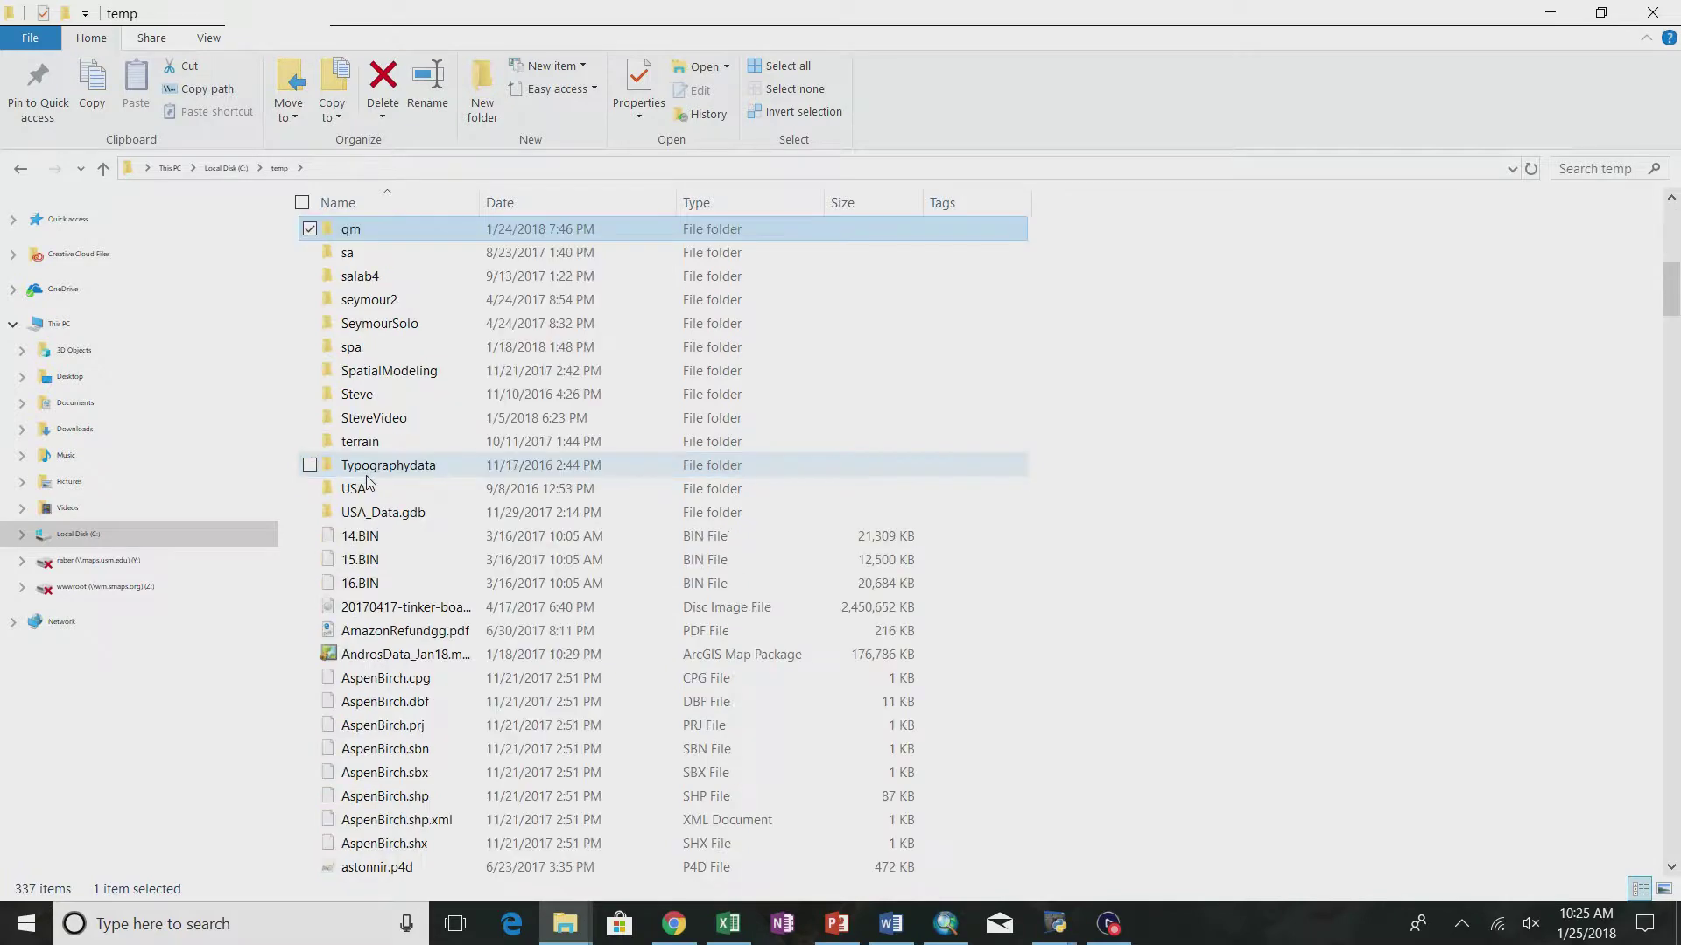
- In File Explorer, browse from temp into qm, Chapter 1, and the Obesity Levels for States of the United States folder
{"action": "double_click", "coordinate": [345, 229]}
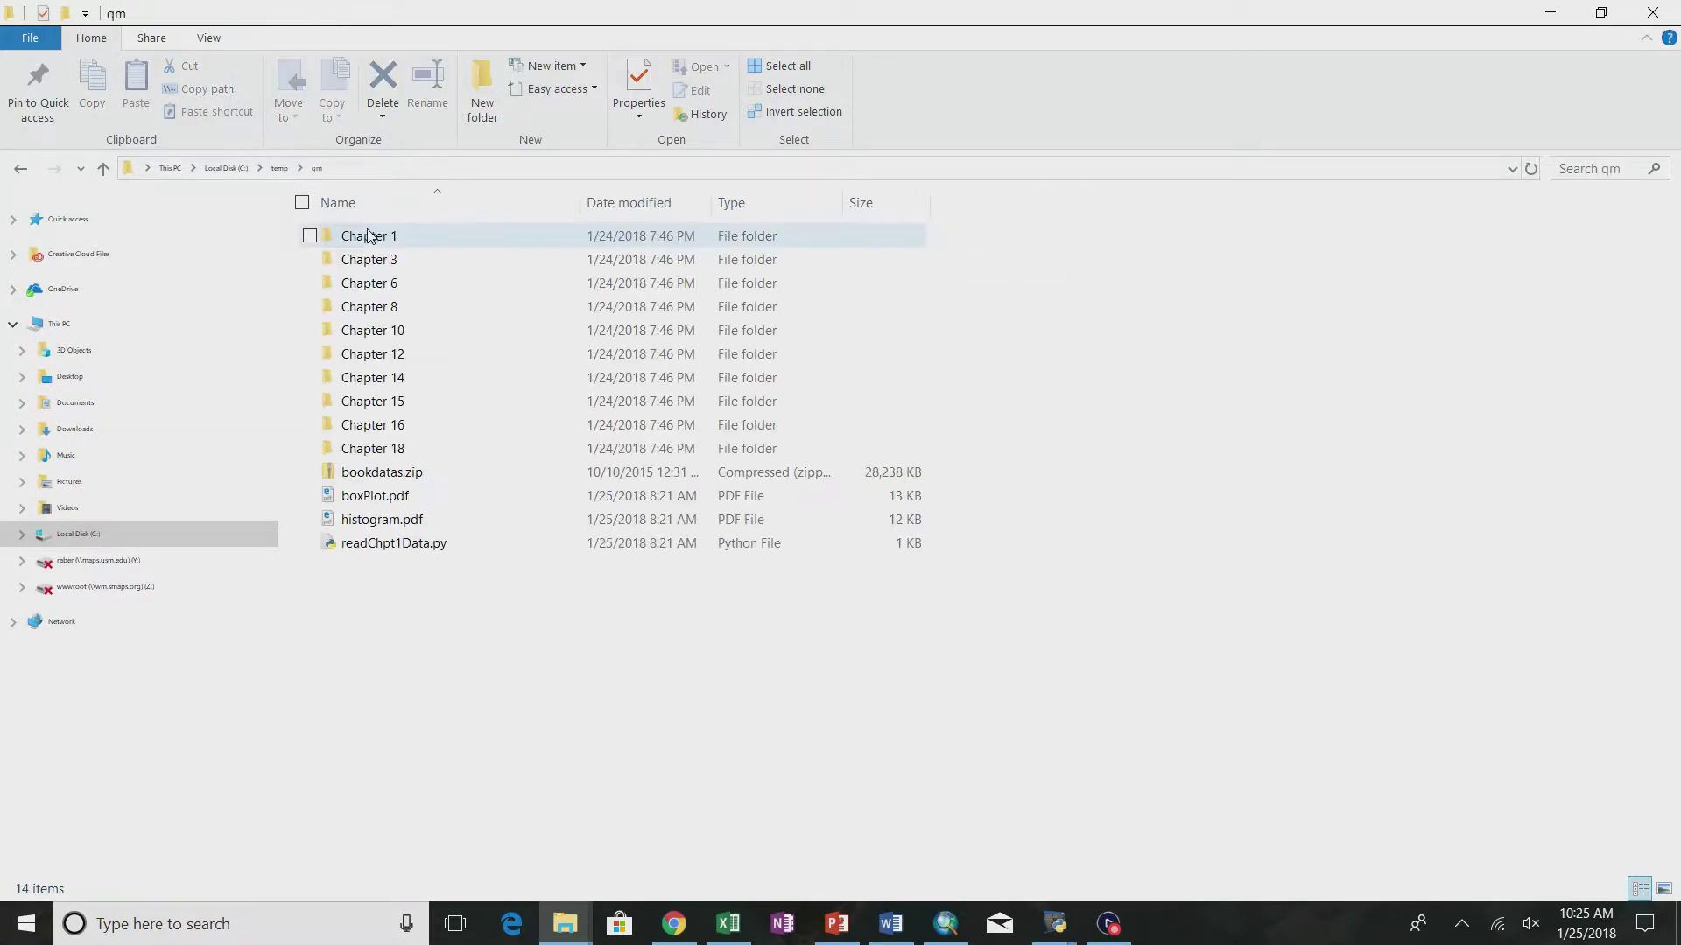
{"action": "double_click", "coordinate": [394, 236]}
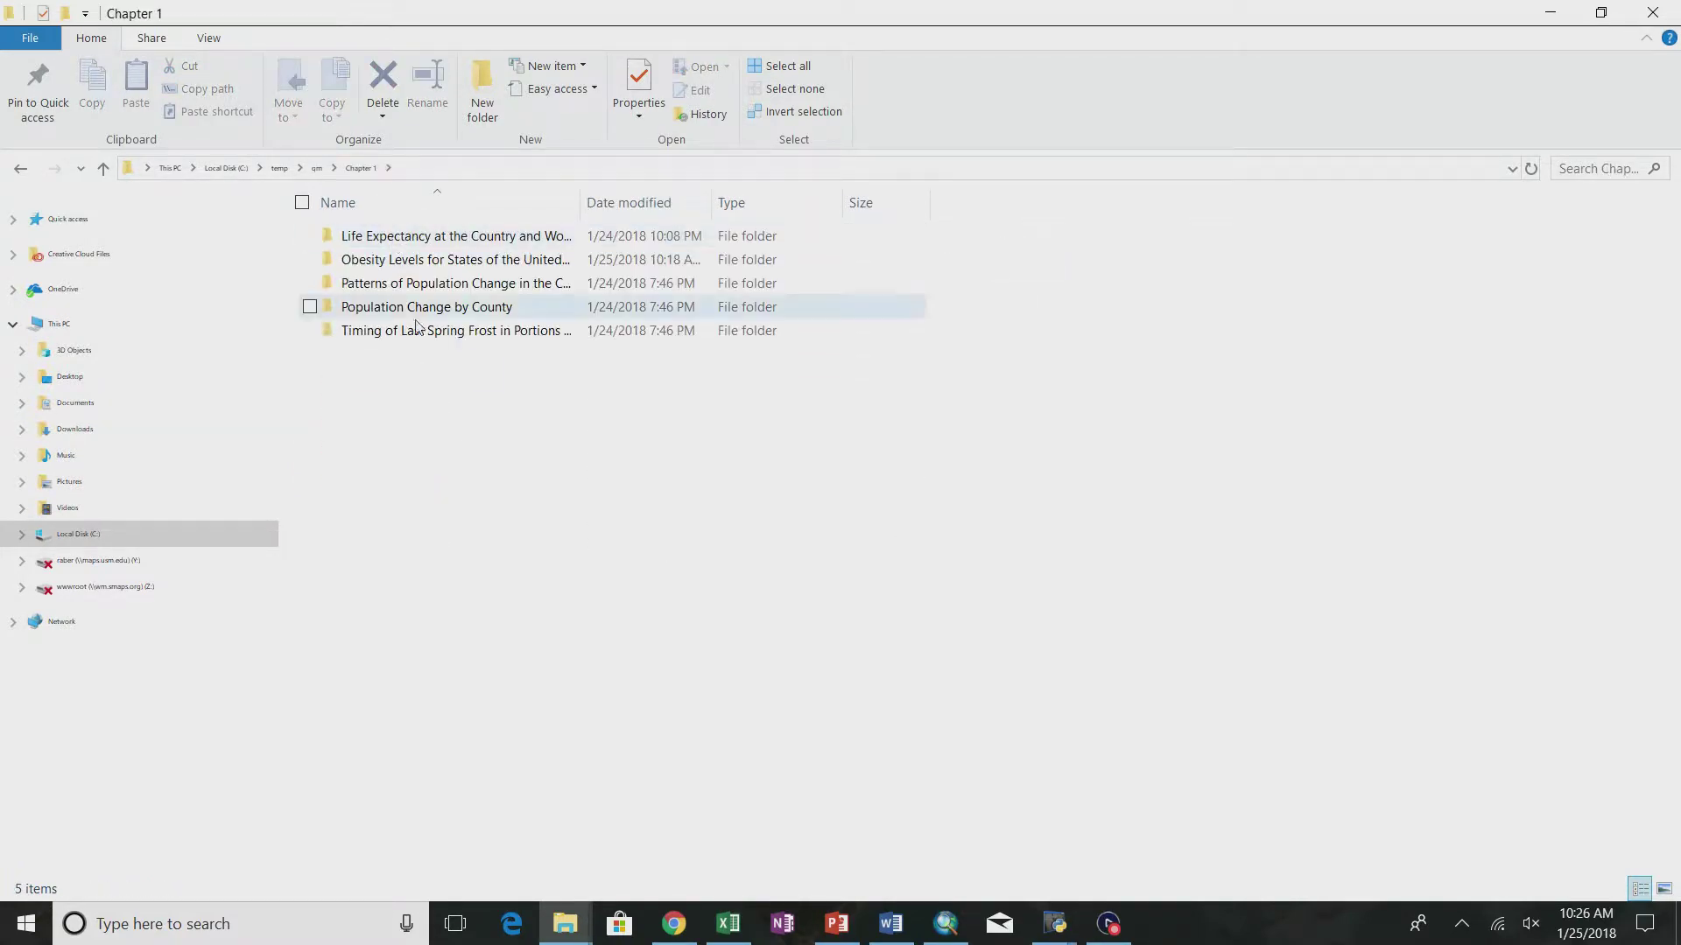
{"action": "double_click", "coordinate": [399, 261]}
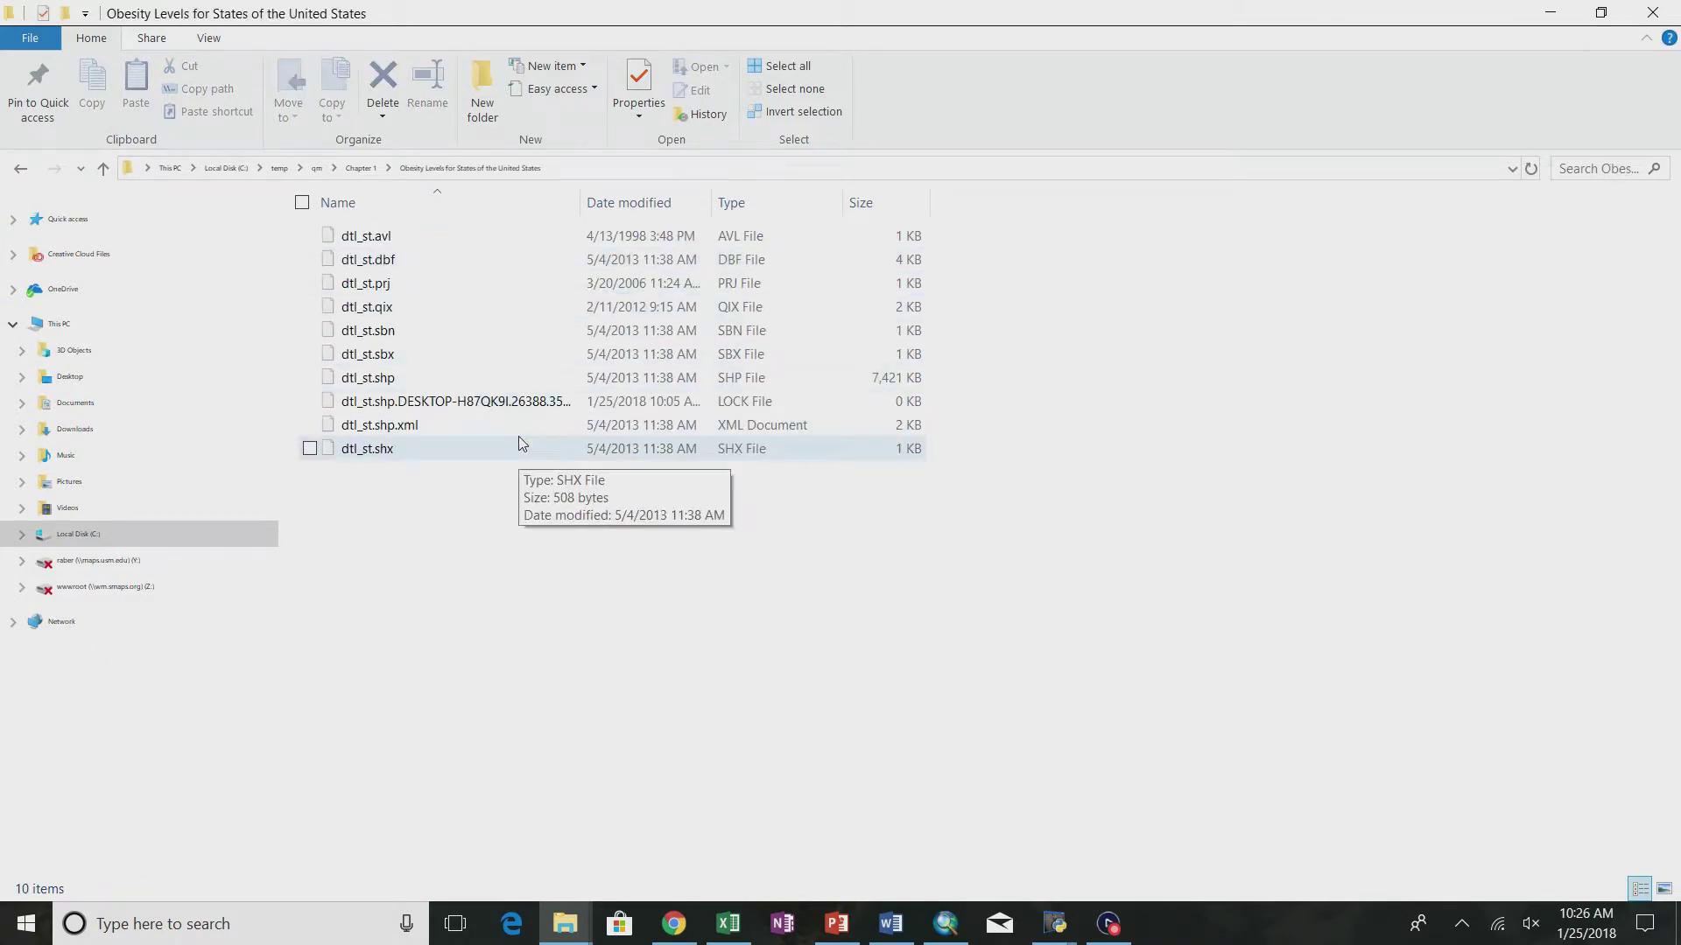
- Switch to Excel, start opening a file from Local Disk (C:), and enlarge the file-opening dialog
{"action": "left_click", "coordinate": [727, 924]}
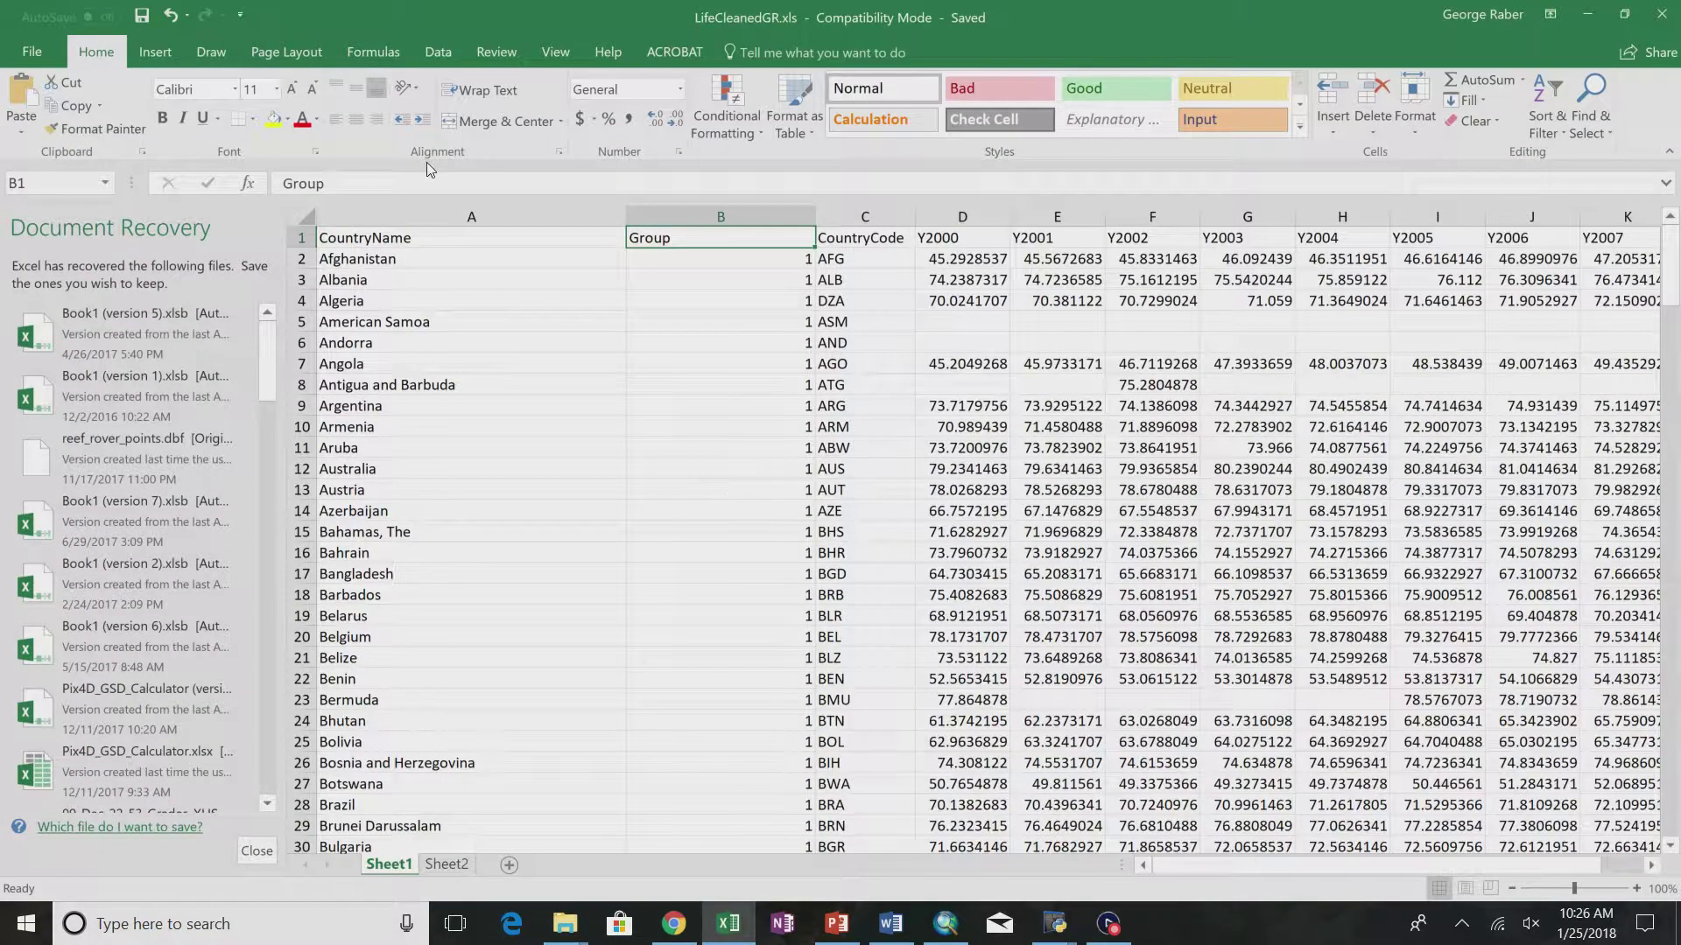
{"action": "left_click", "coordinate": [42, 54]}
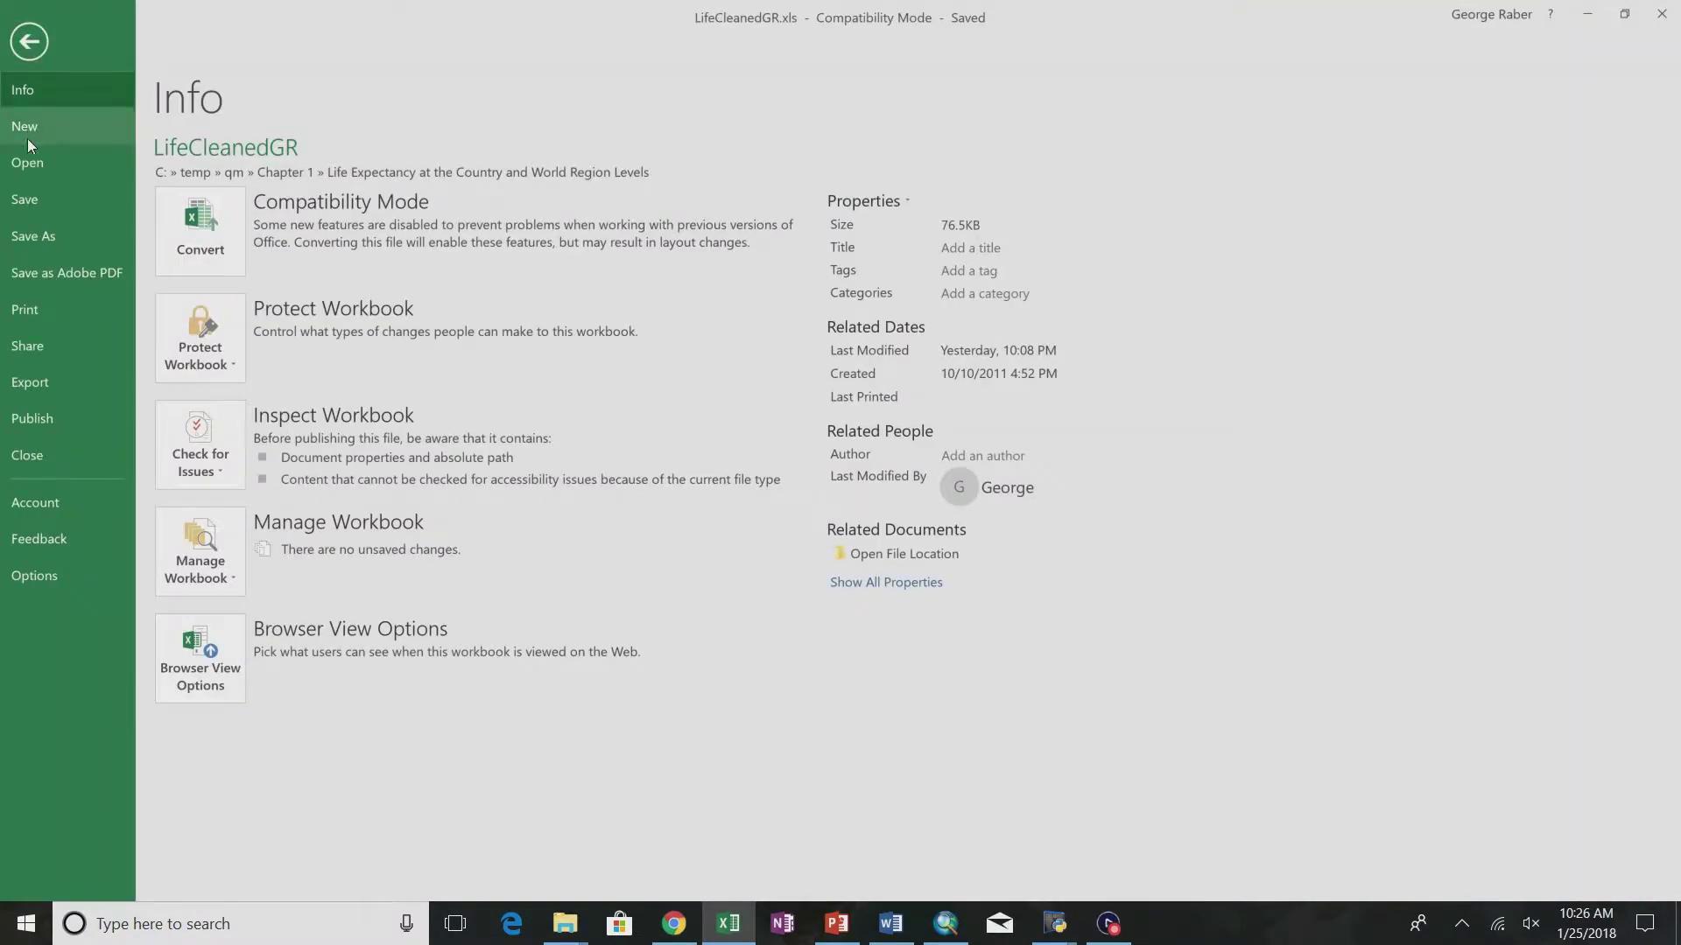
{"action": "left_click", "coordinate": [37, 173]}
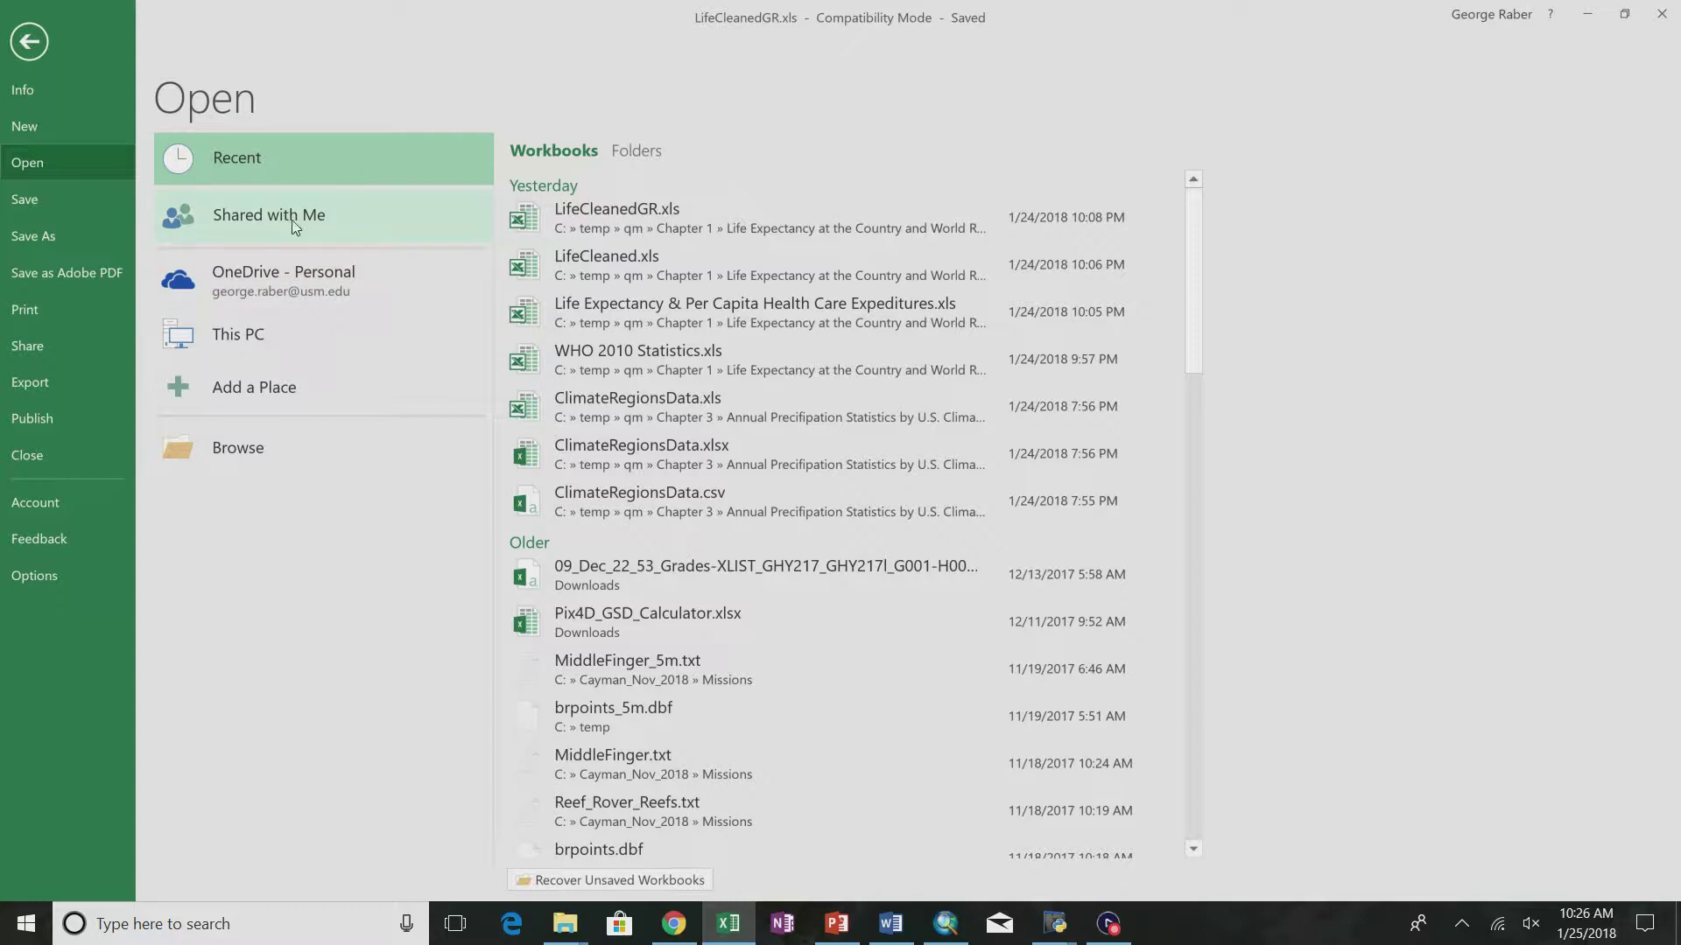
{"action": "left_click", "coordinate": [308, 151]}
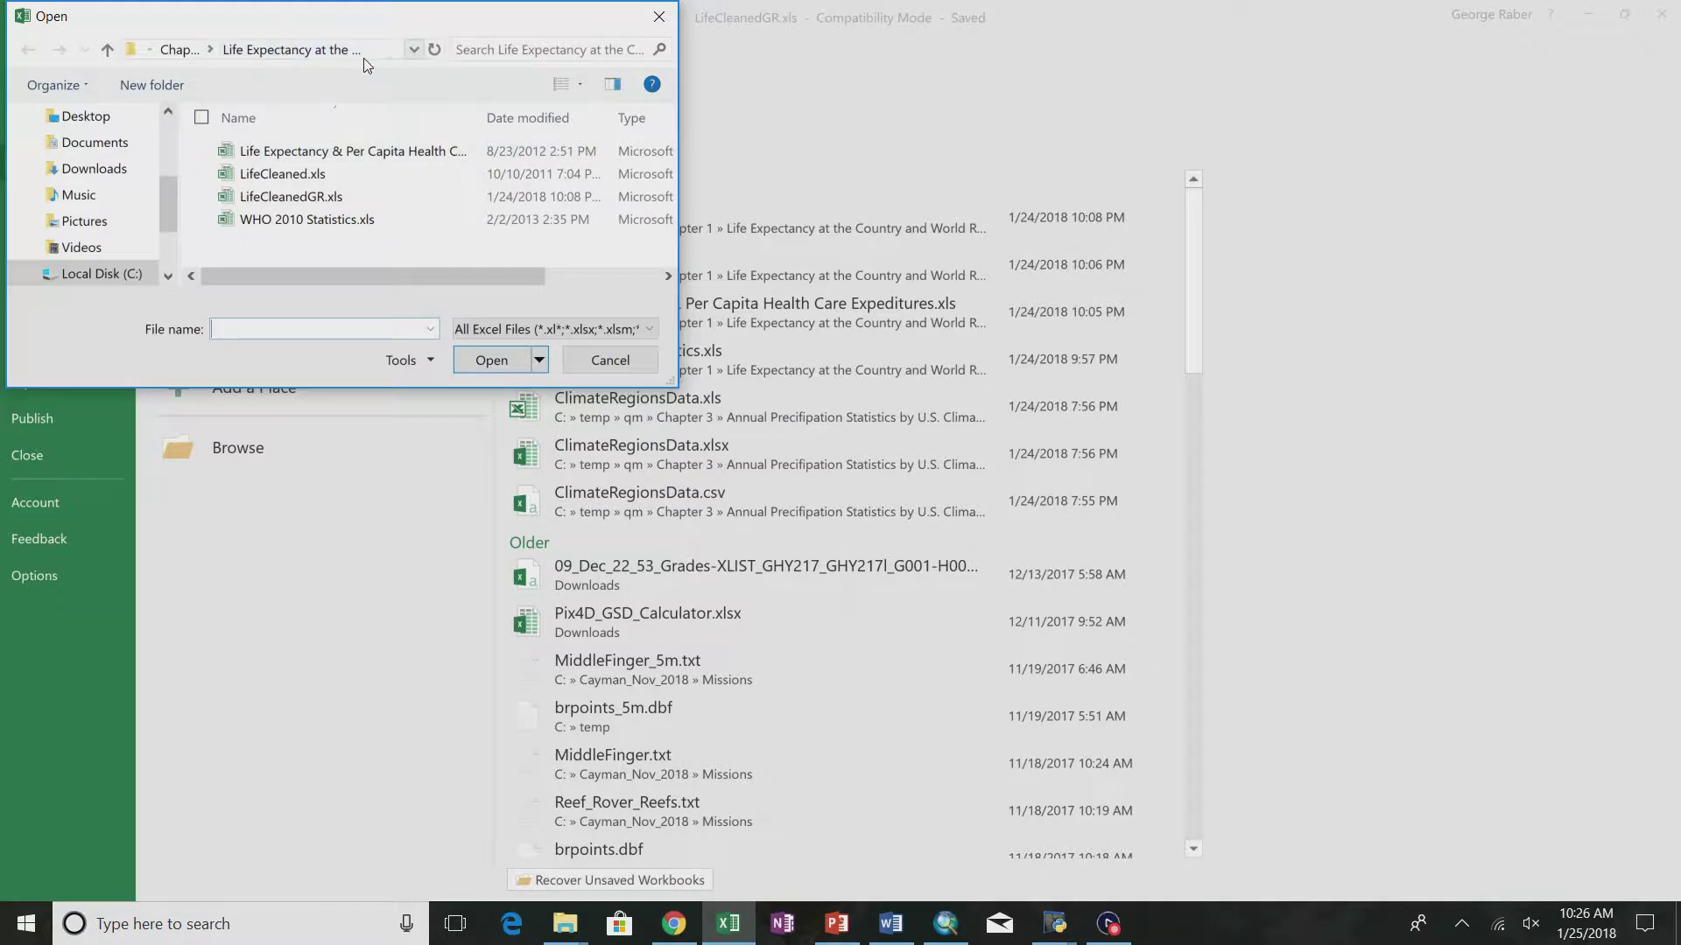
{"action": "left_click", "coordinate": [408, 51]}
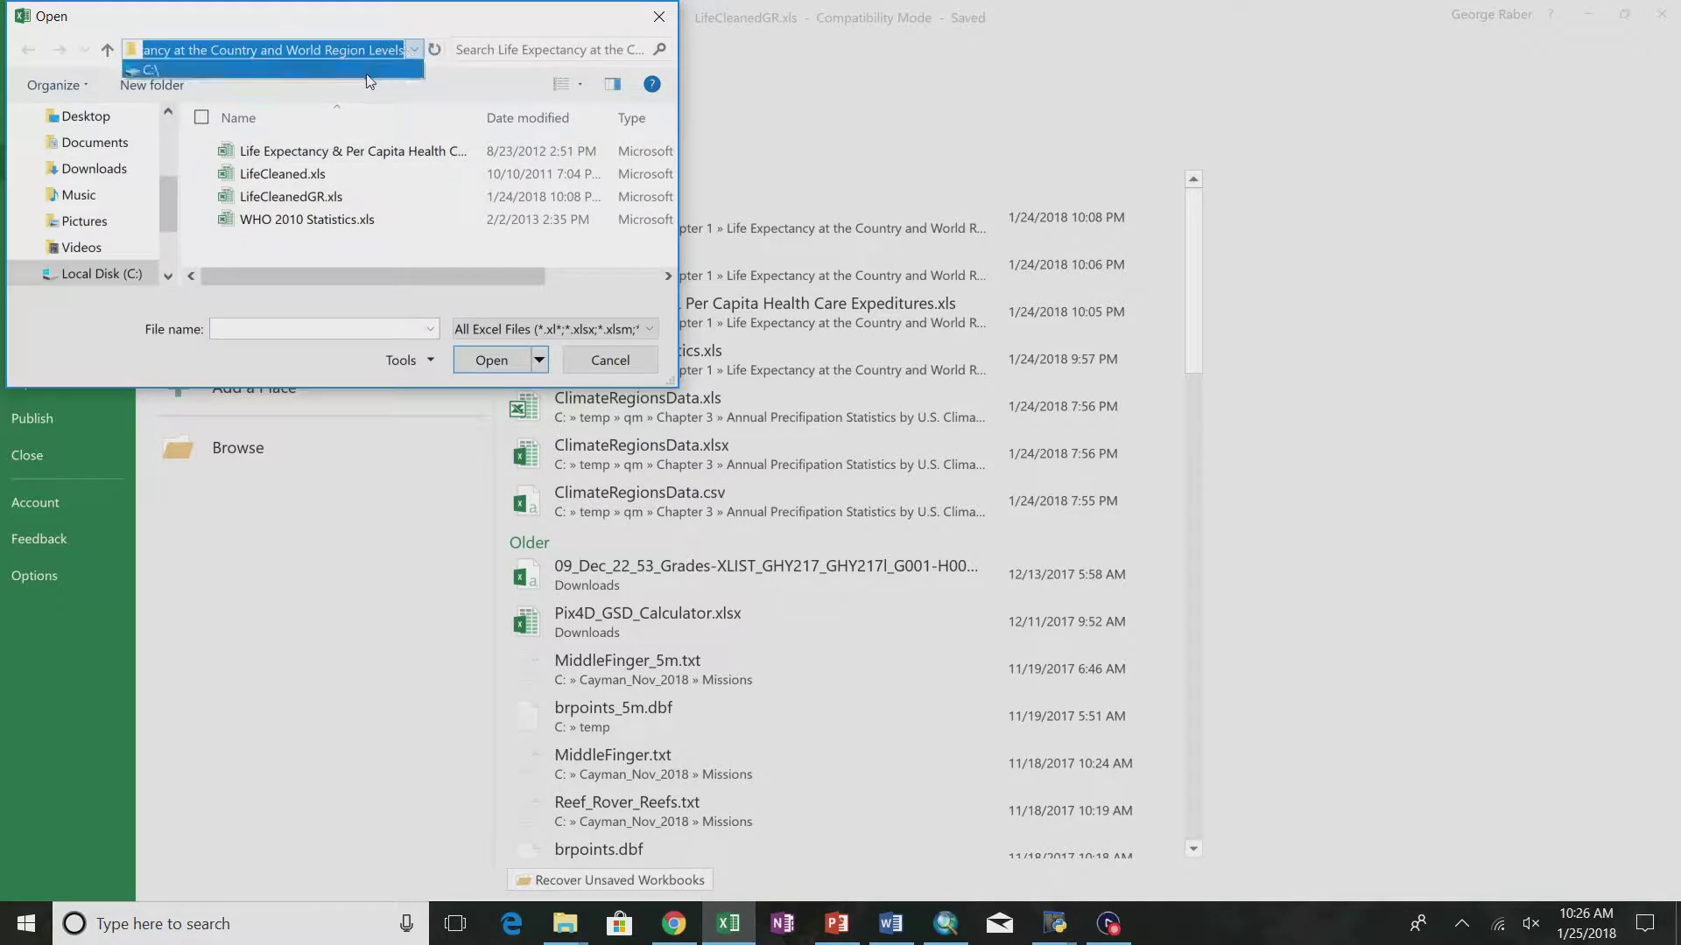
{"action": "left_click", "coordinate": [350, 71]}
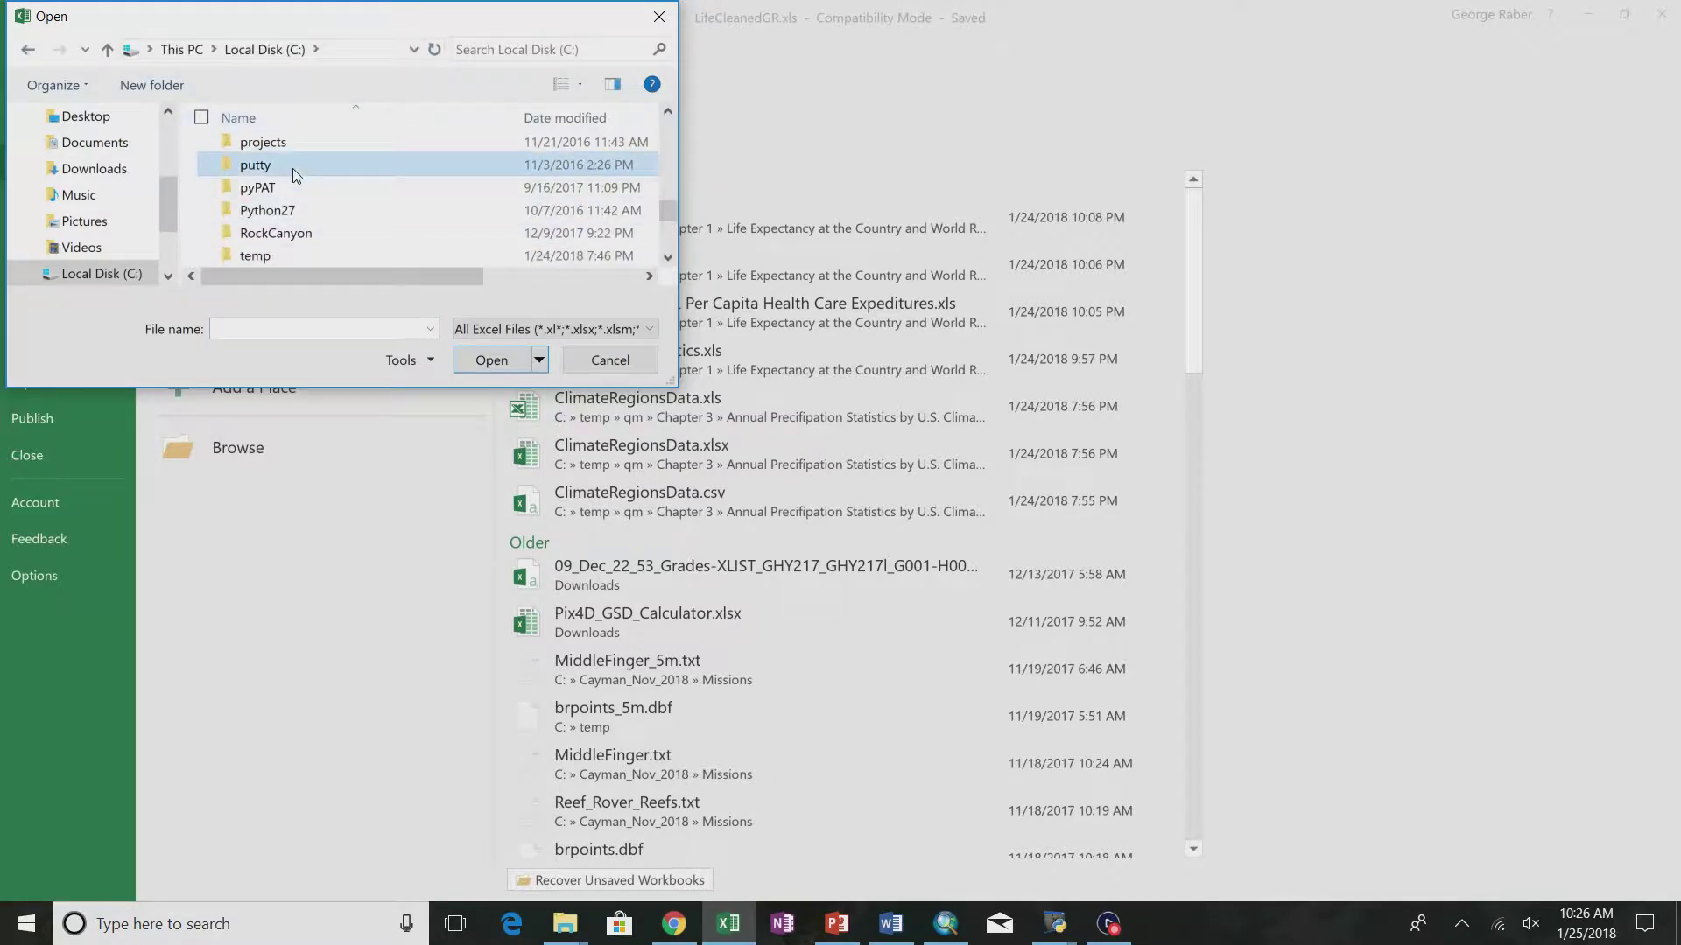
{"action": "scroll", "coordinate": [292, 168], "scroll_direction": "up", "scroll_amount": 8}
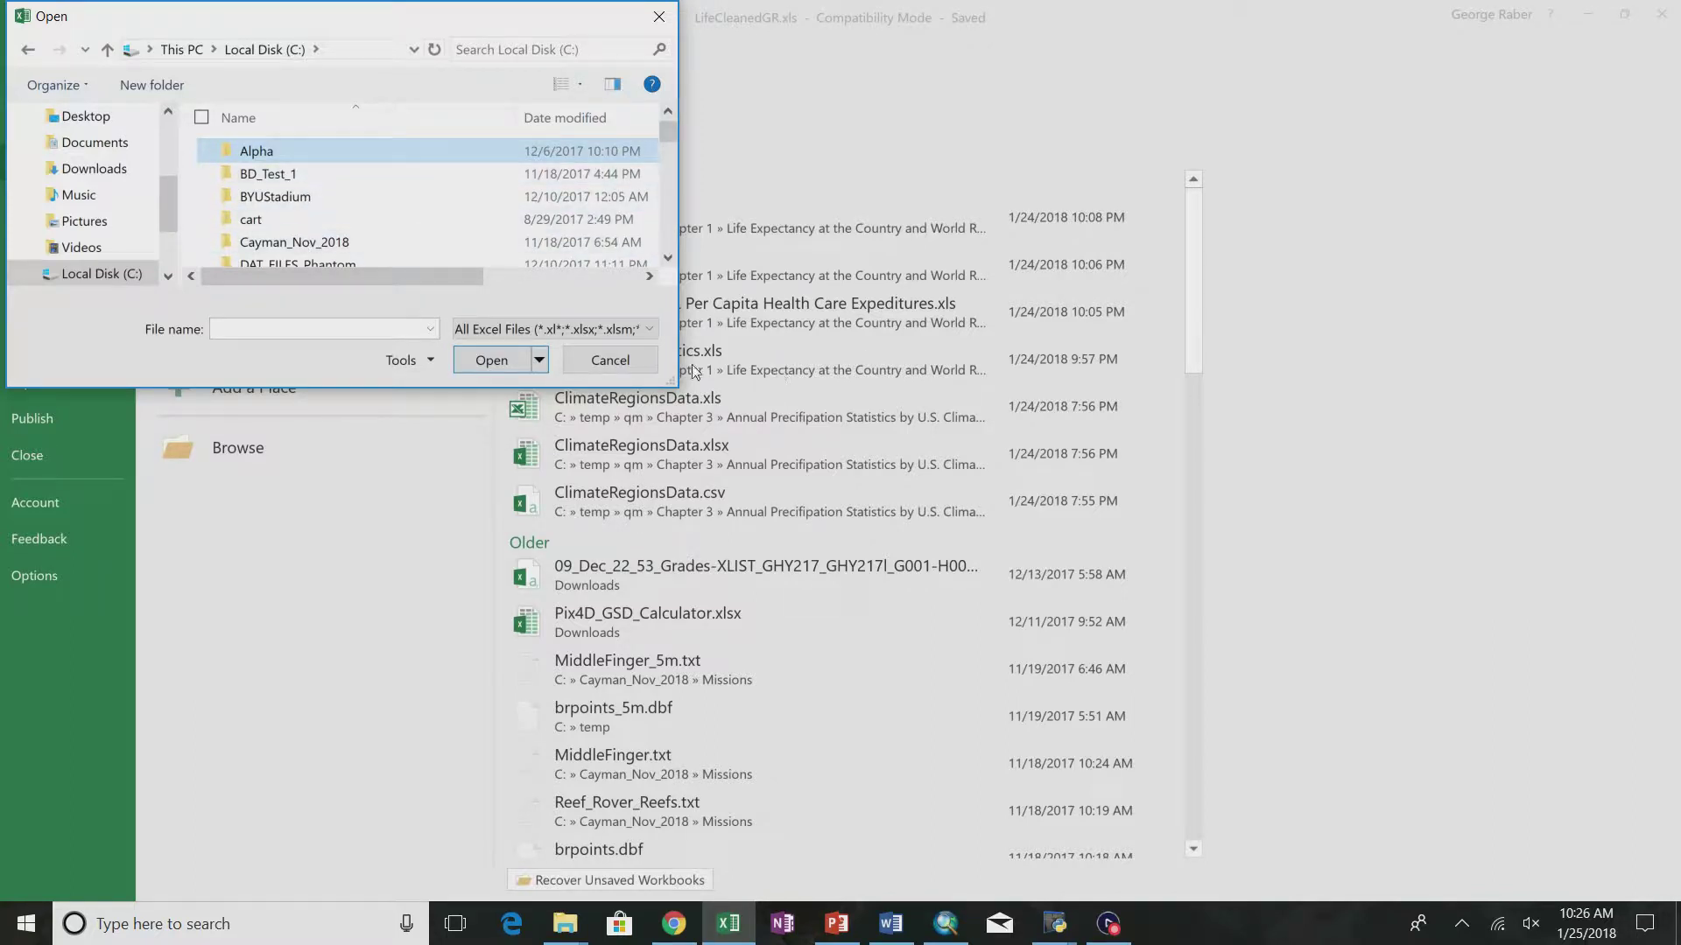
{"action": "left_click_drag", "start_coordinate": [674, 382], "coordinate": [1229, 685]}
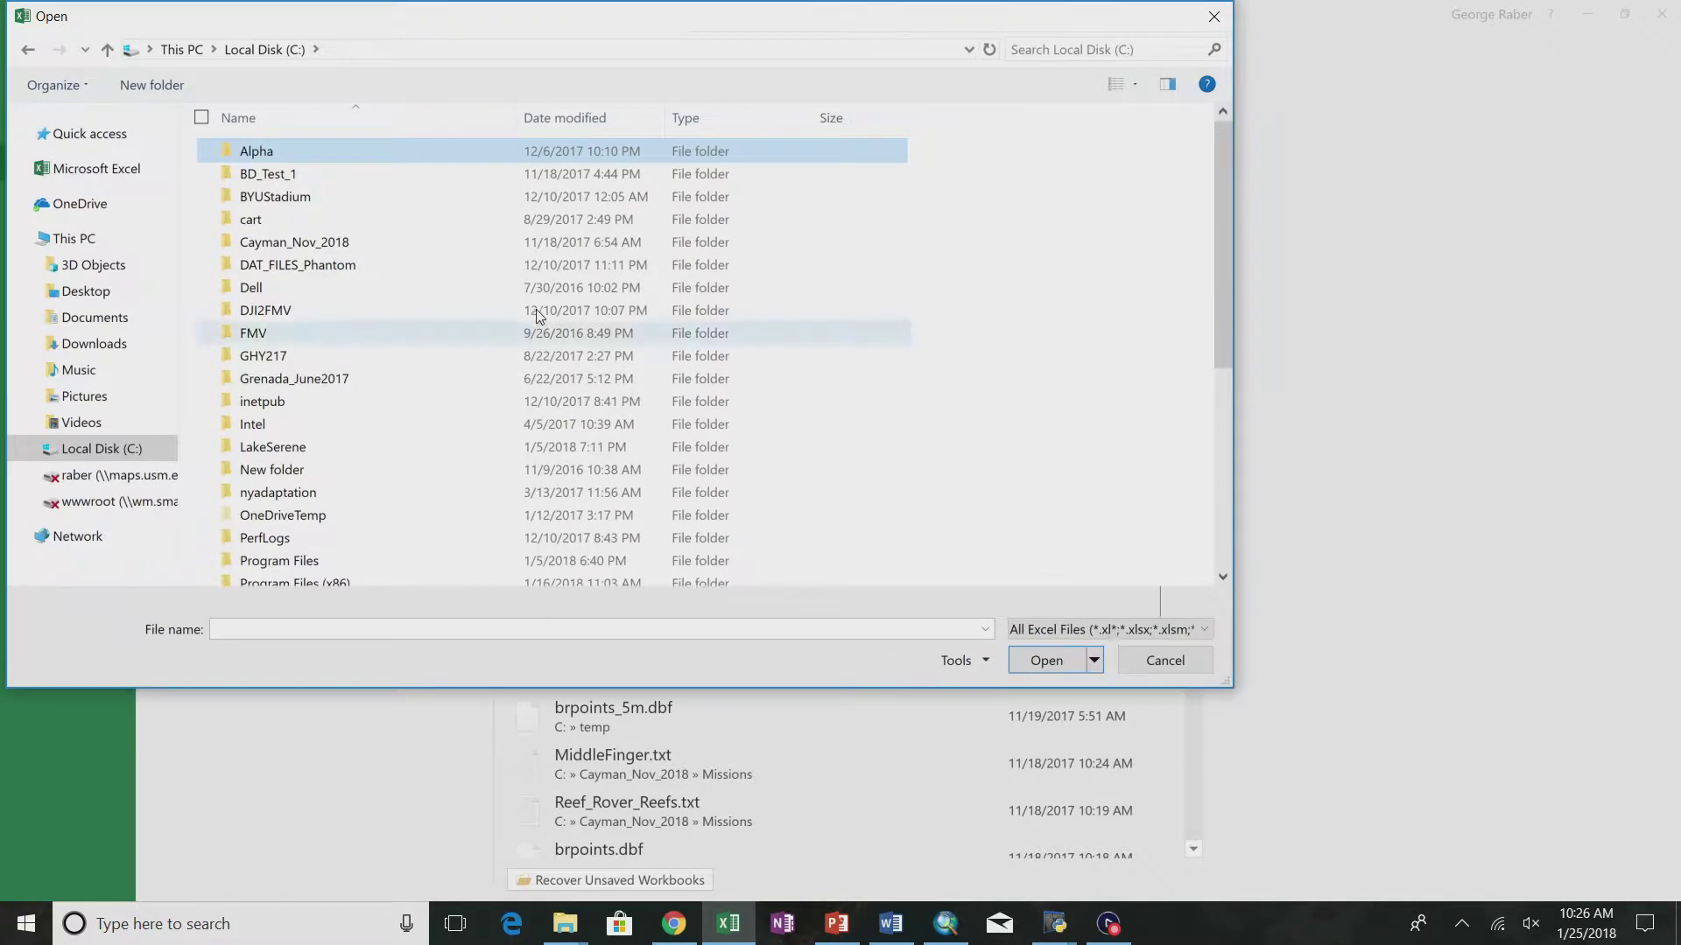
- Browse the file-opening dialog to temp\qm\Chapter 1\Obesity Levels for States of the United States, widening the Name column to read the folder names
{"action": "left_click", "coordinate": [302, 316]}
{"action": "key", "text": "t"}
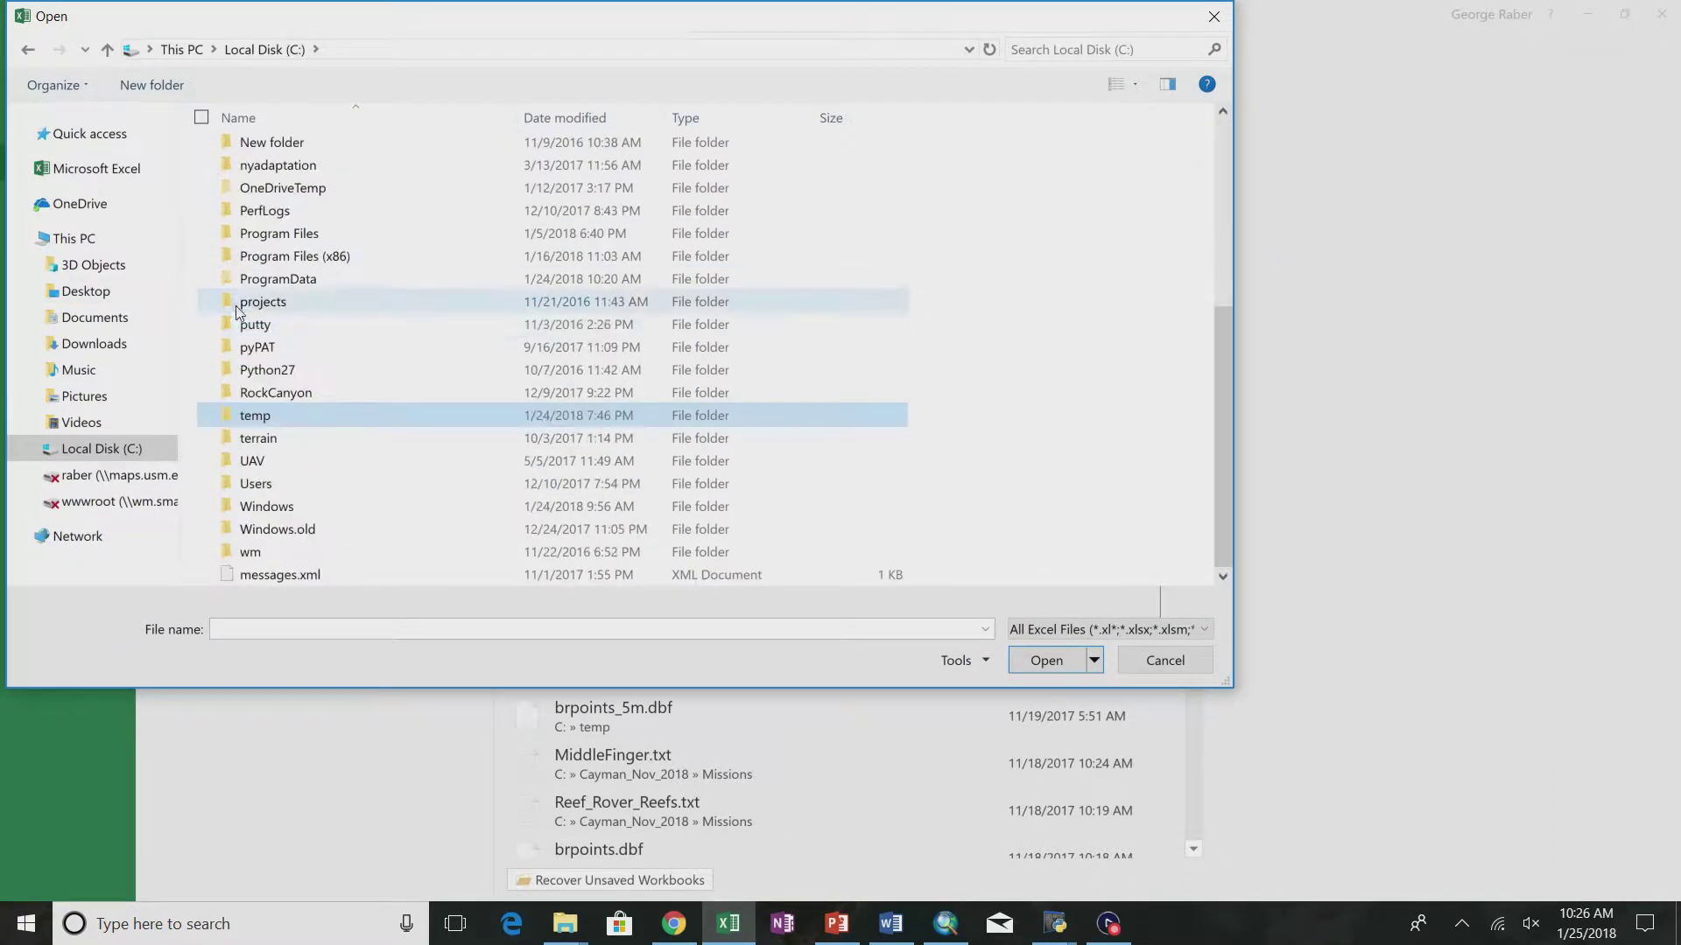
{"action": "double_click", "coordinate": [274, 404]}
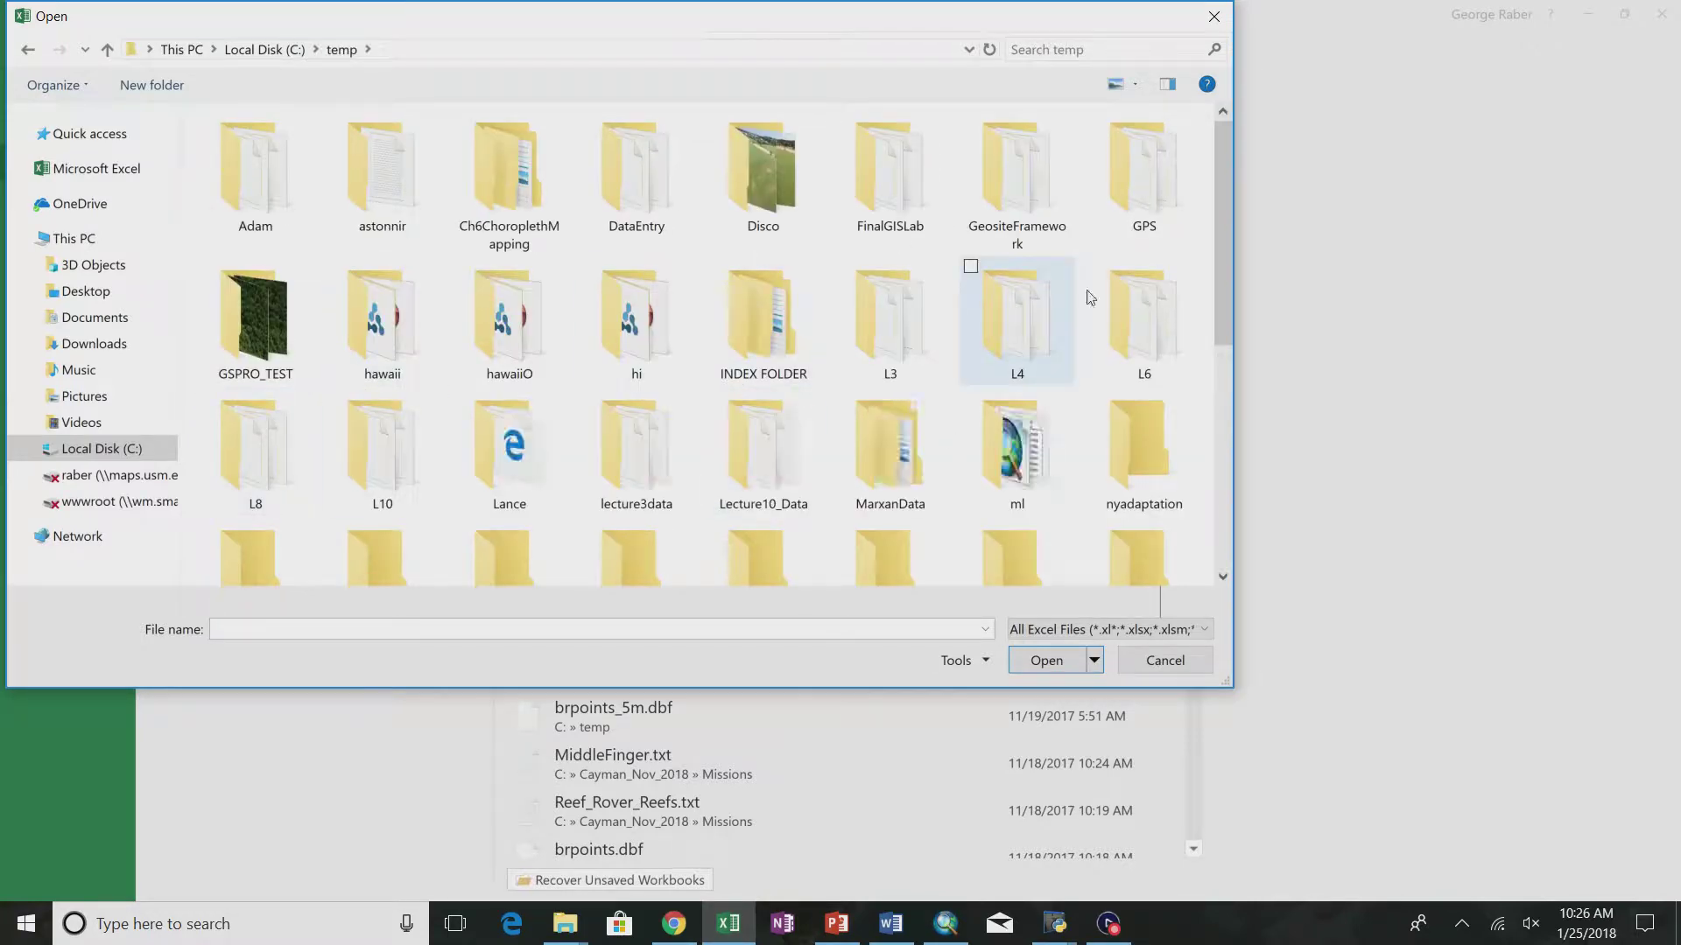
{"action": "left_click_drag", "start_coordinate": [1215, 258], "coordinate": [1213, 449]}
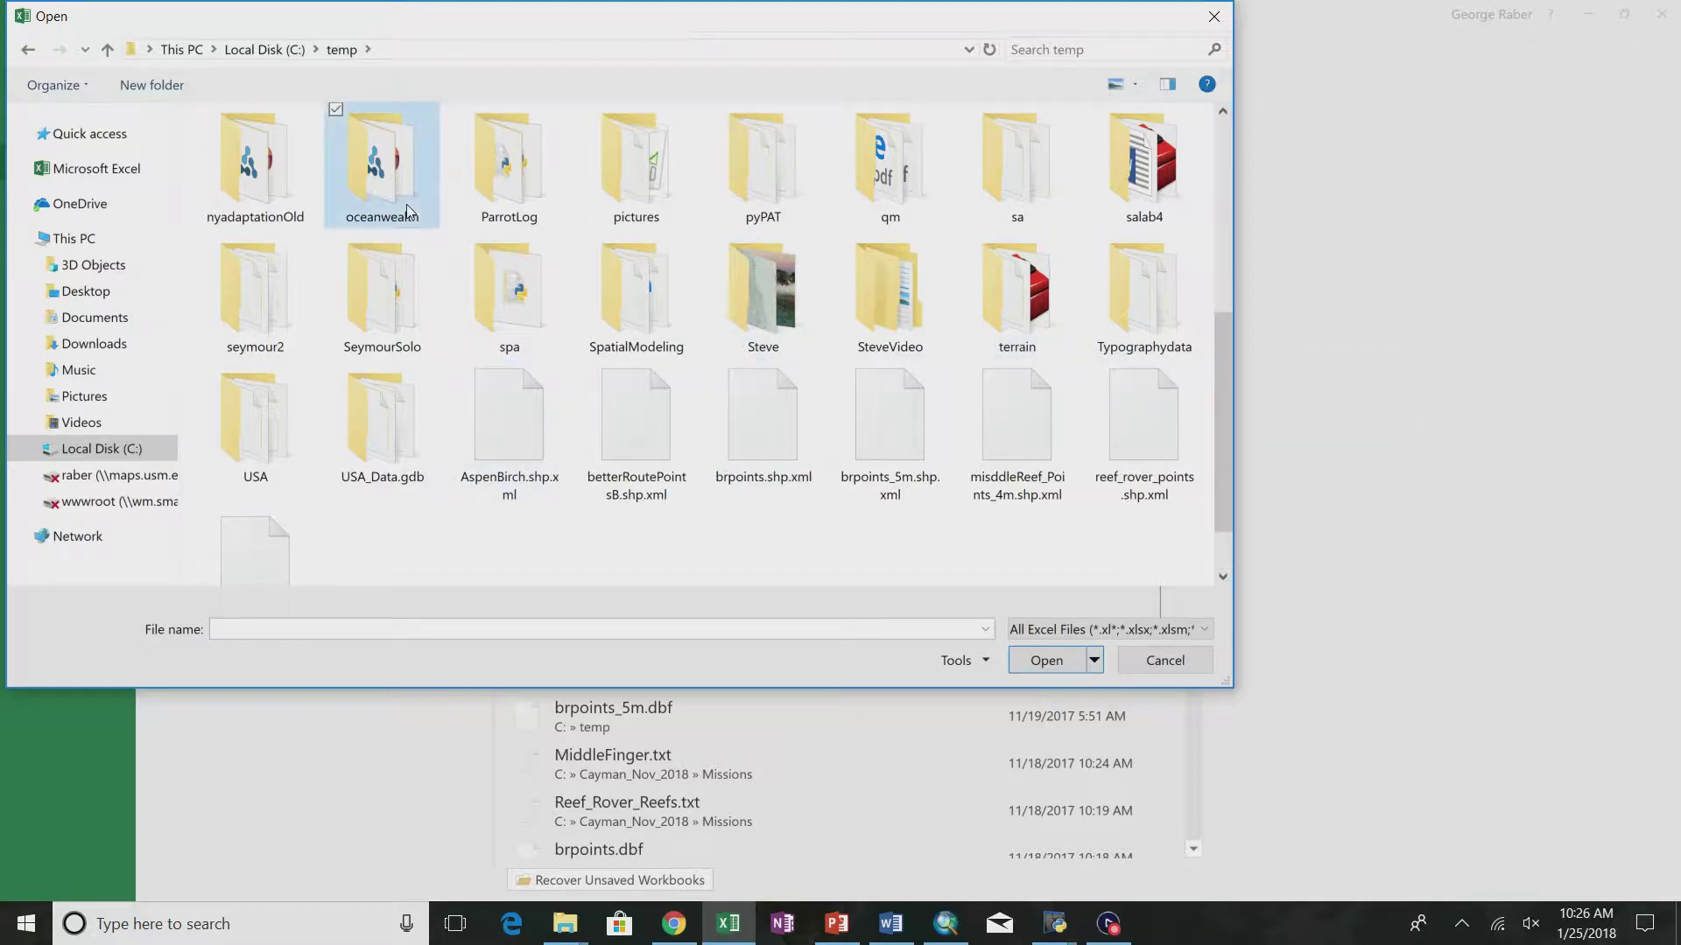
{"action": "key", "text": "q"}
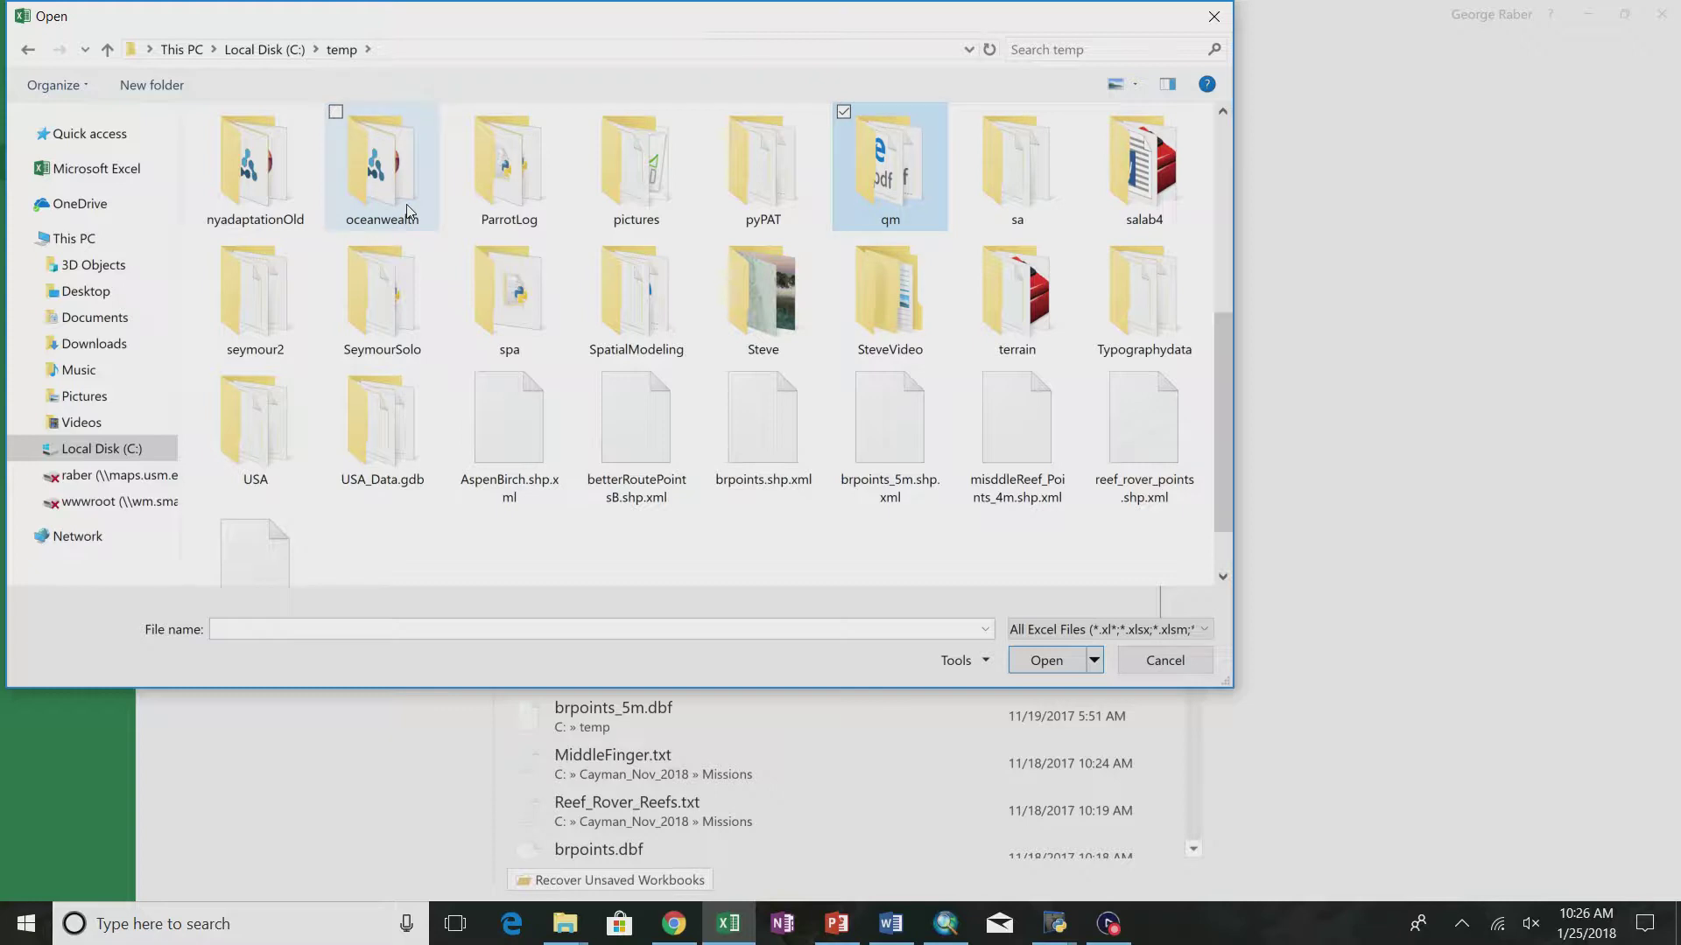
{"action": "double_click", "coordinate": [898, 182]}
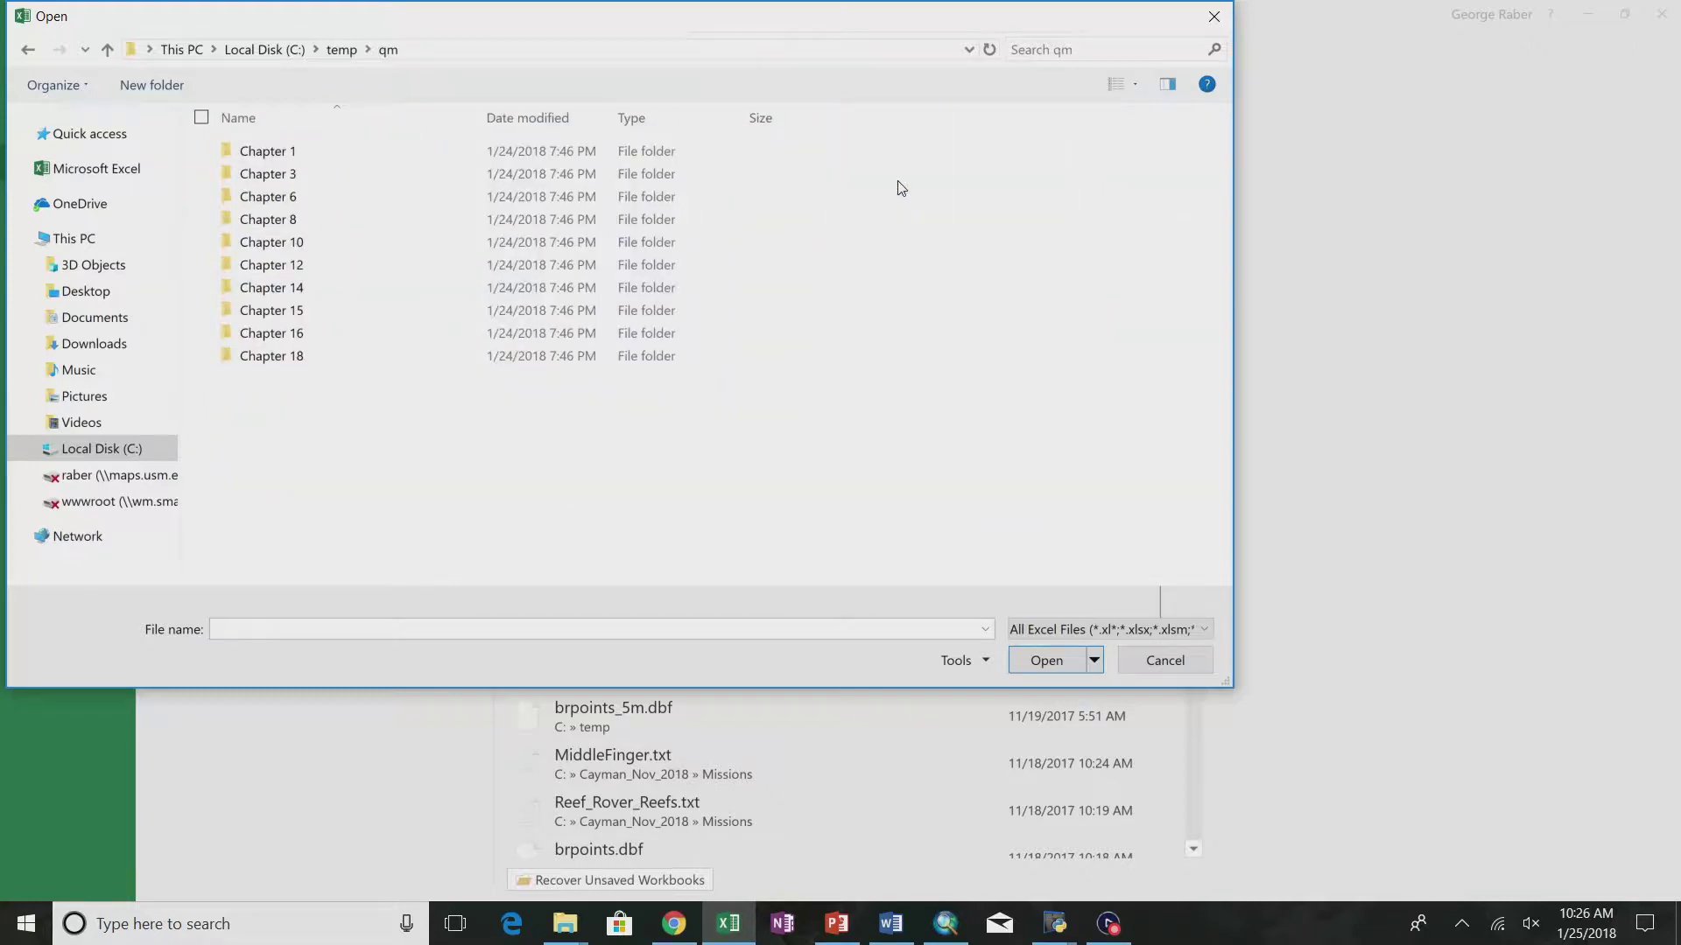
{"action": "double_click", "coordinate": [270, 158]}
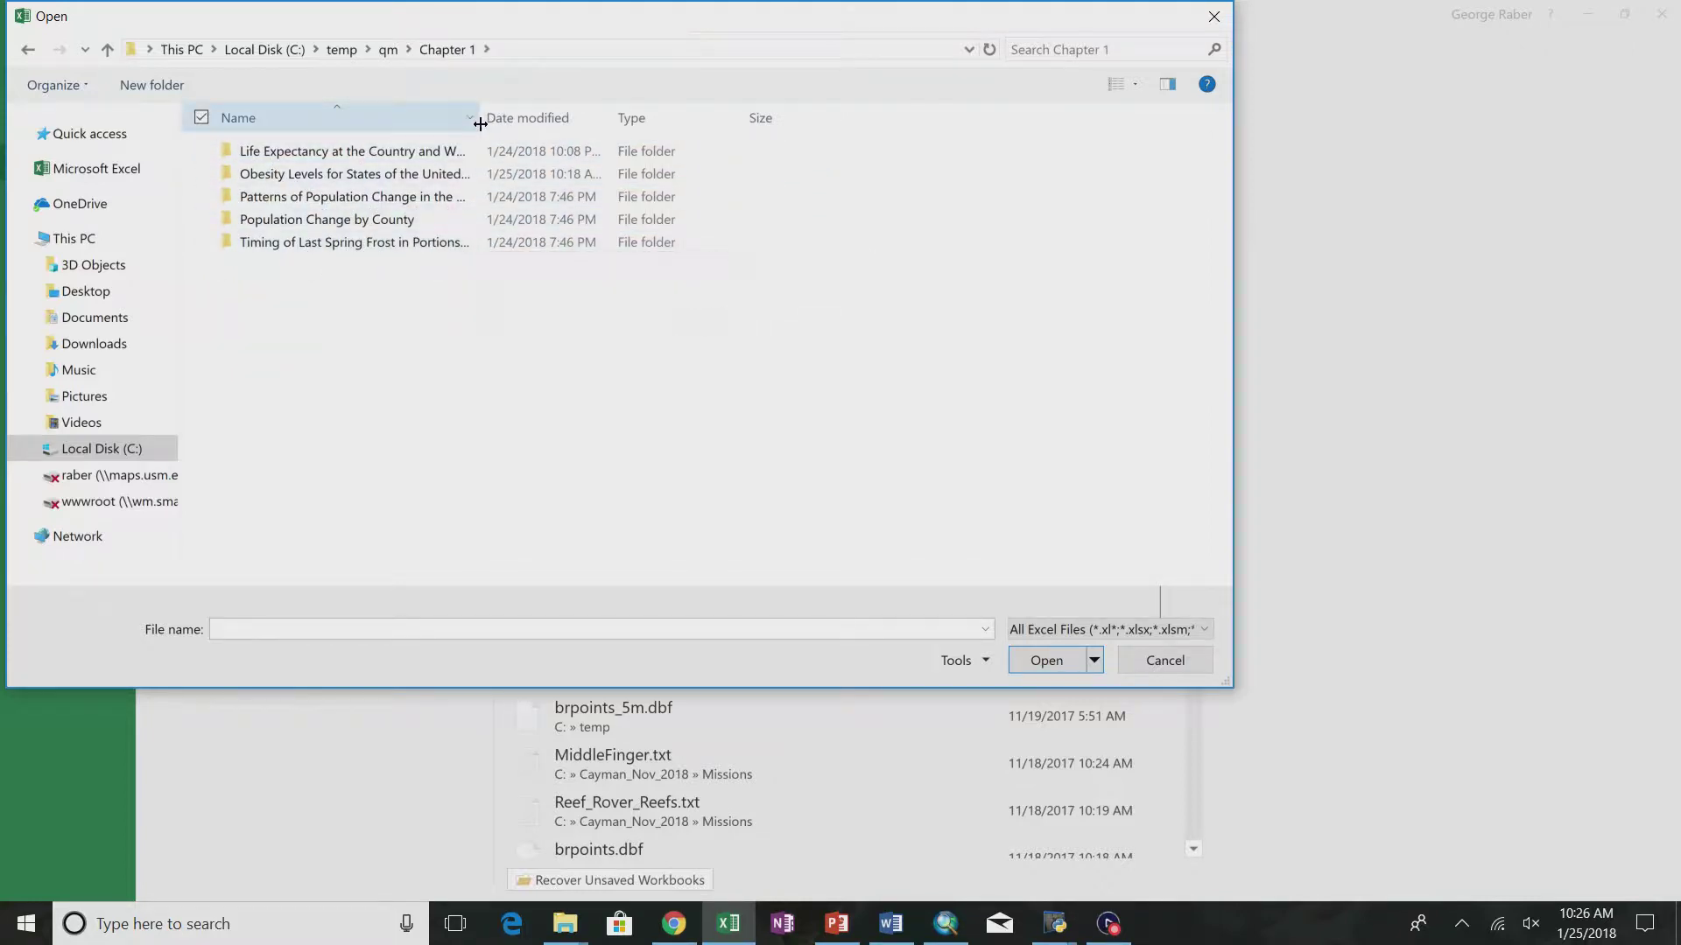
{"action": "left_click_drag", "start_coordinate": [478, 117], "coordinate": [696, 117]}
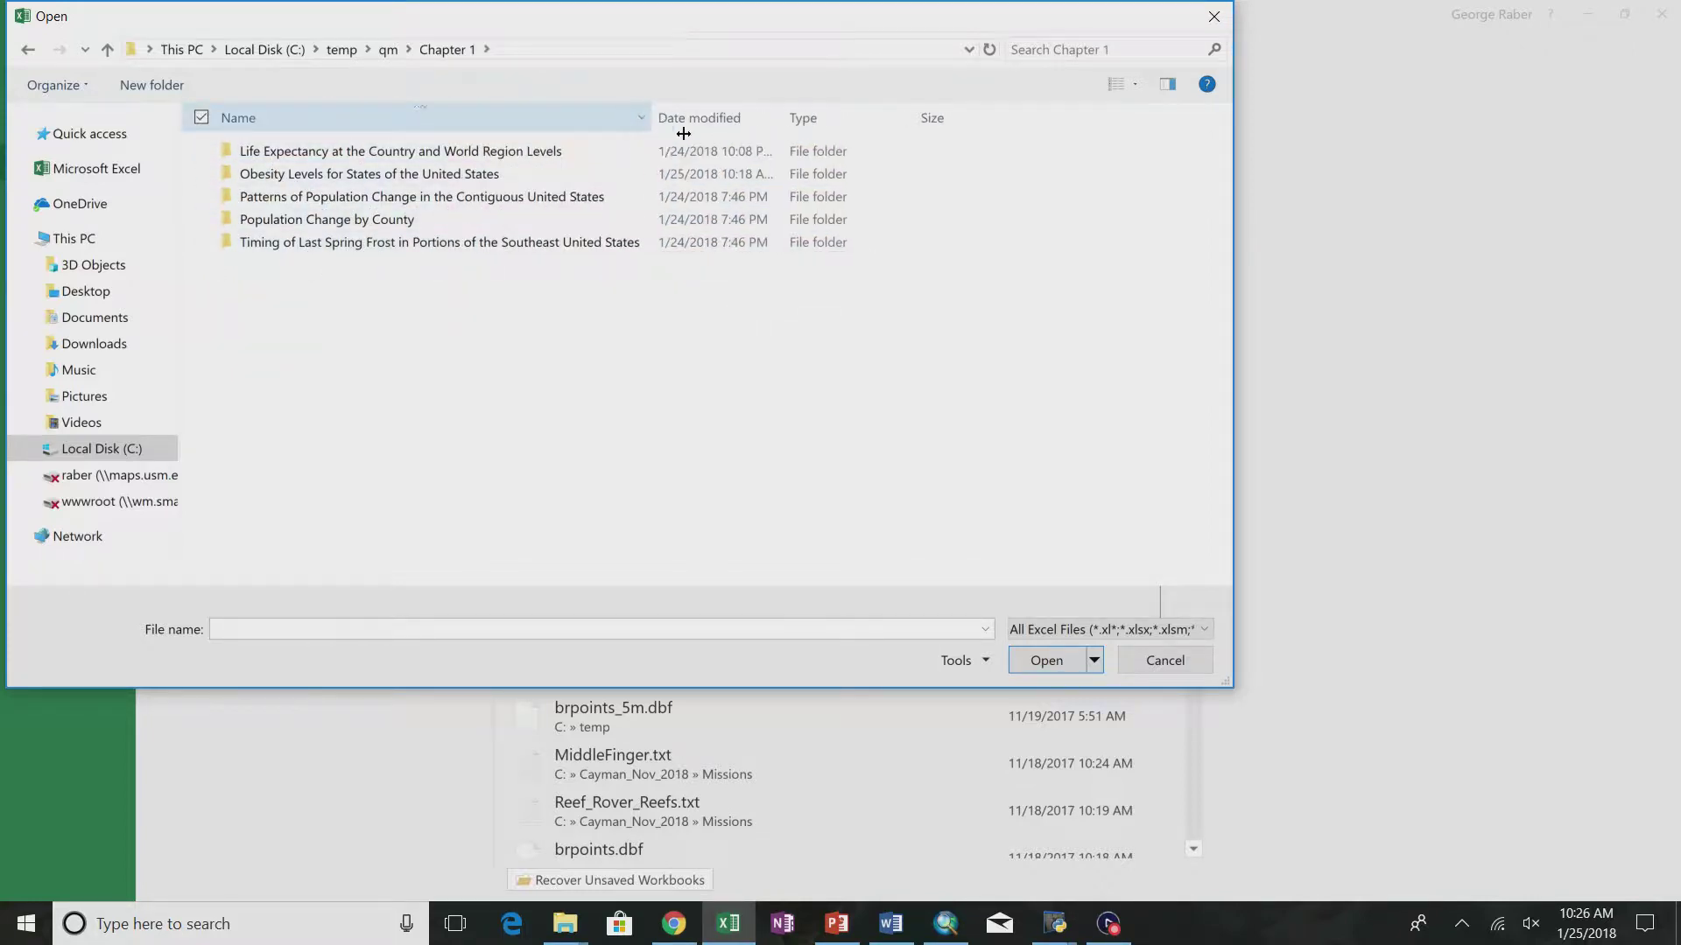
{"action": "double_click", "coordinate": [442, 176]}
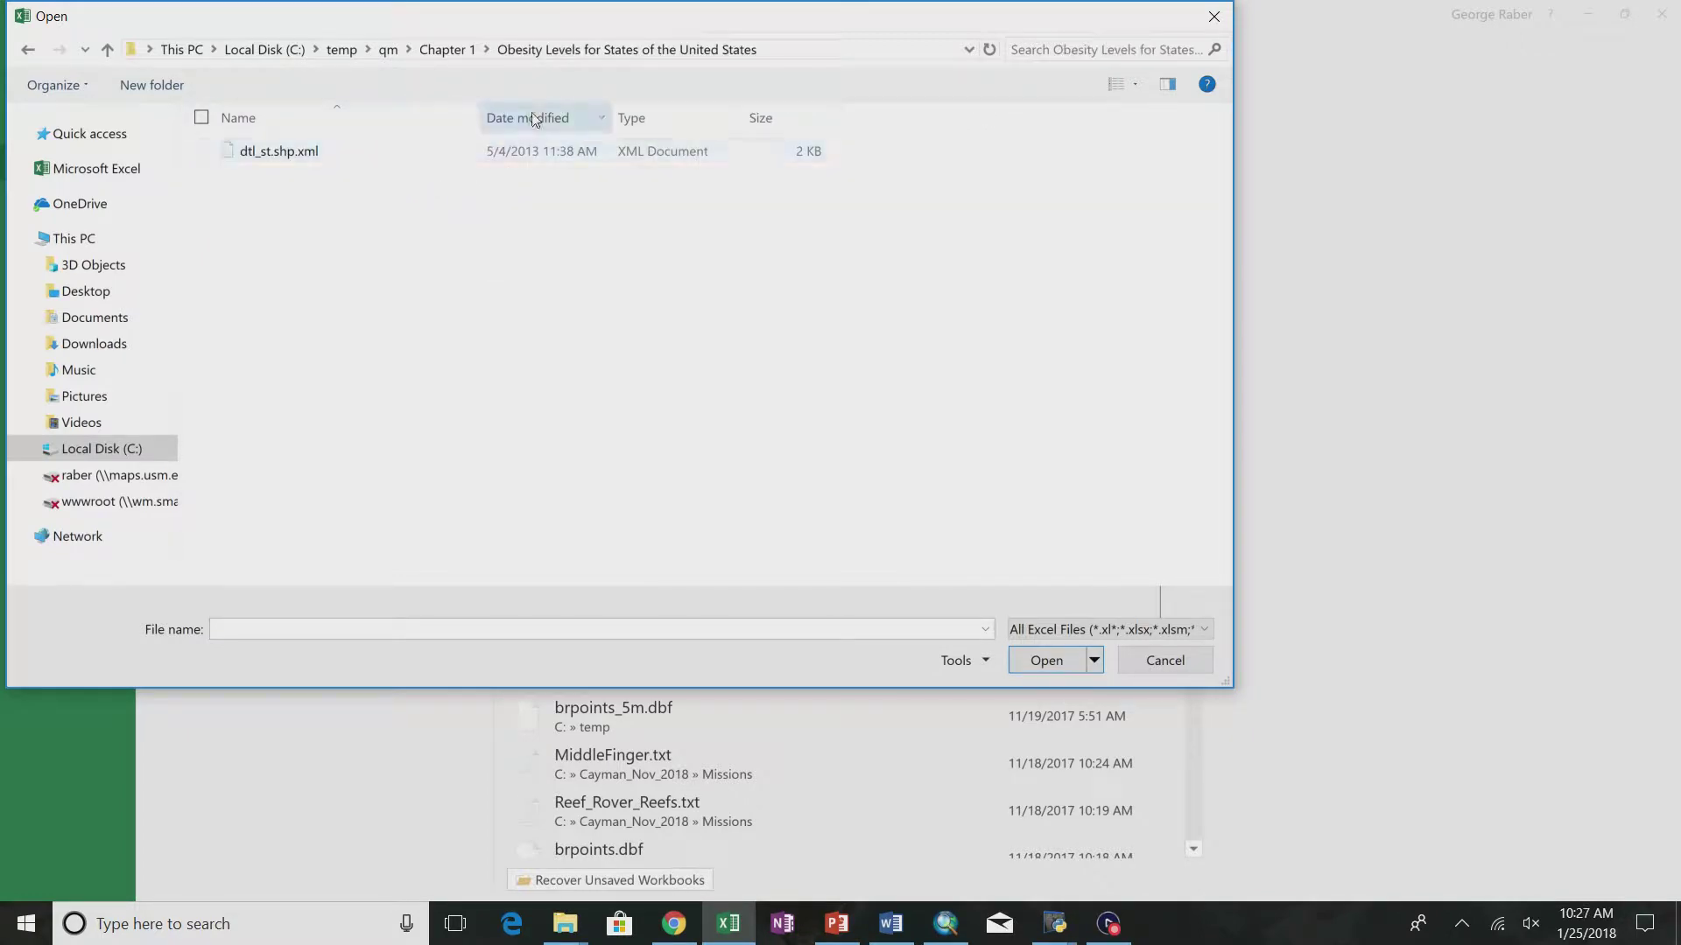
- Limit the listed file type to dBase Files (*.dbf) and open dtl_st.dbf
{"action": "left_click", "coordinate": [1115, 631]}
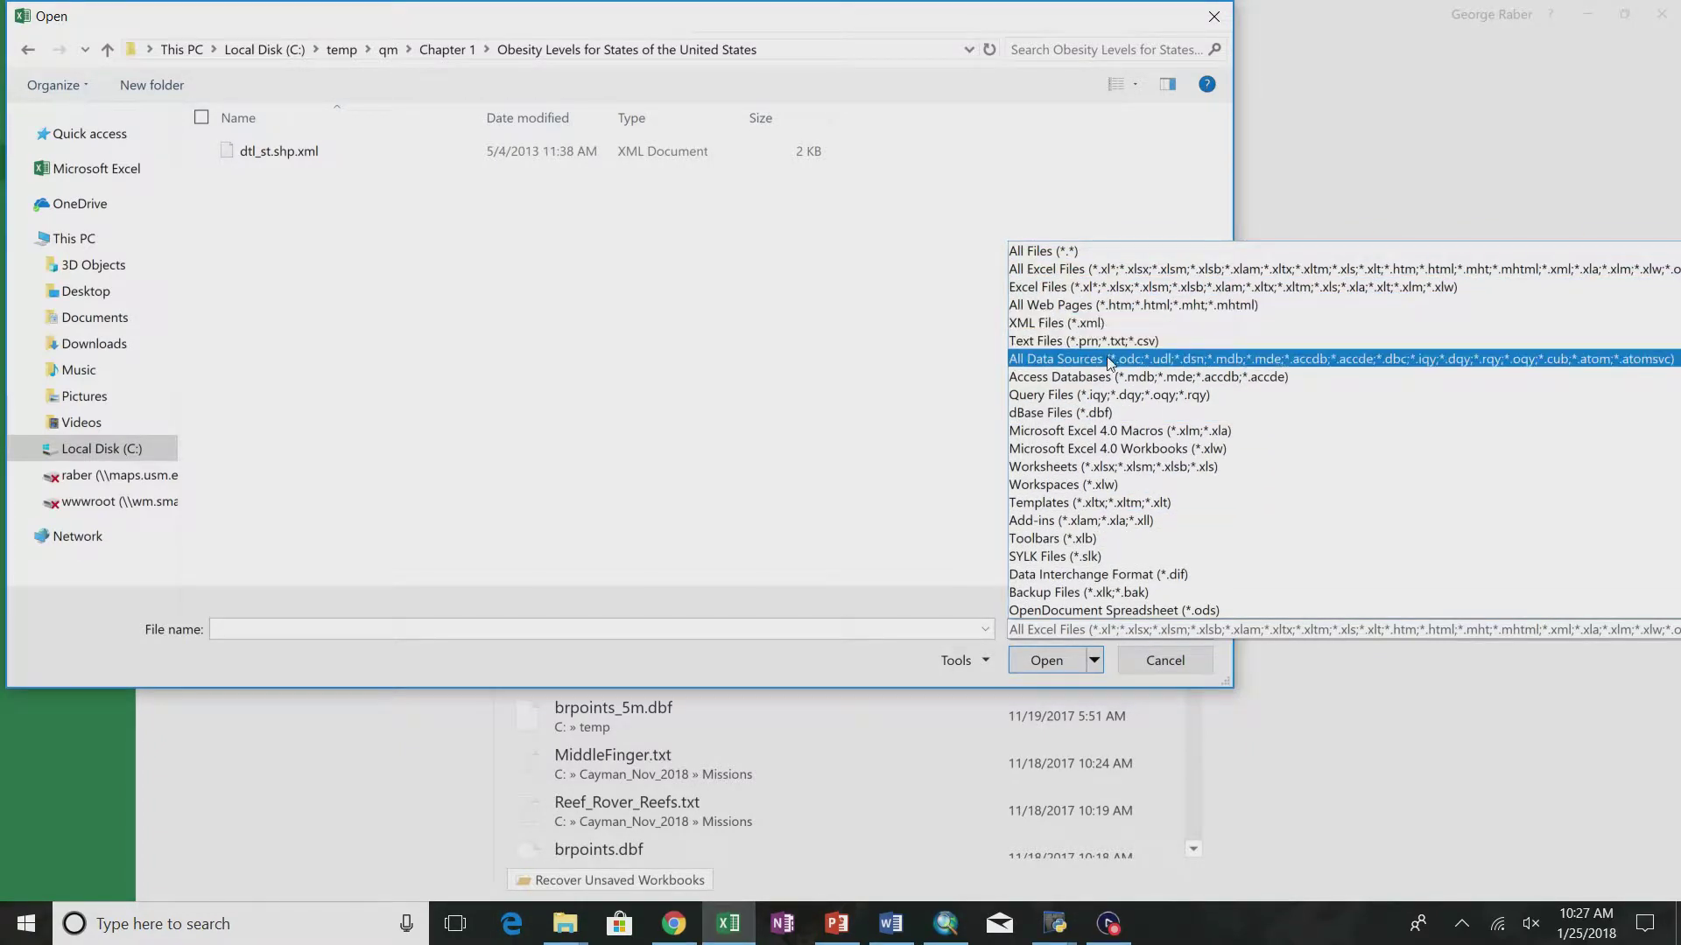
{"action": "left_click", "coordinate": [1102, 414]}
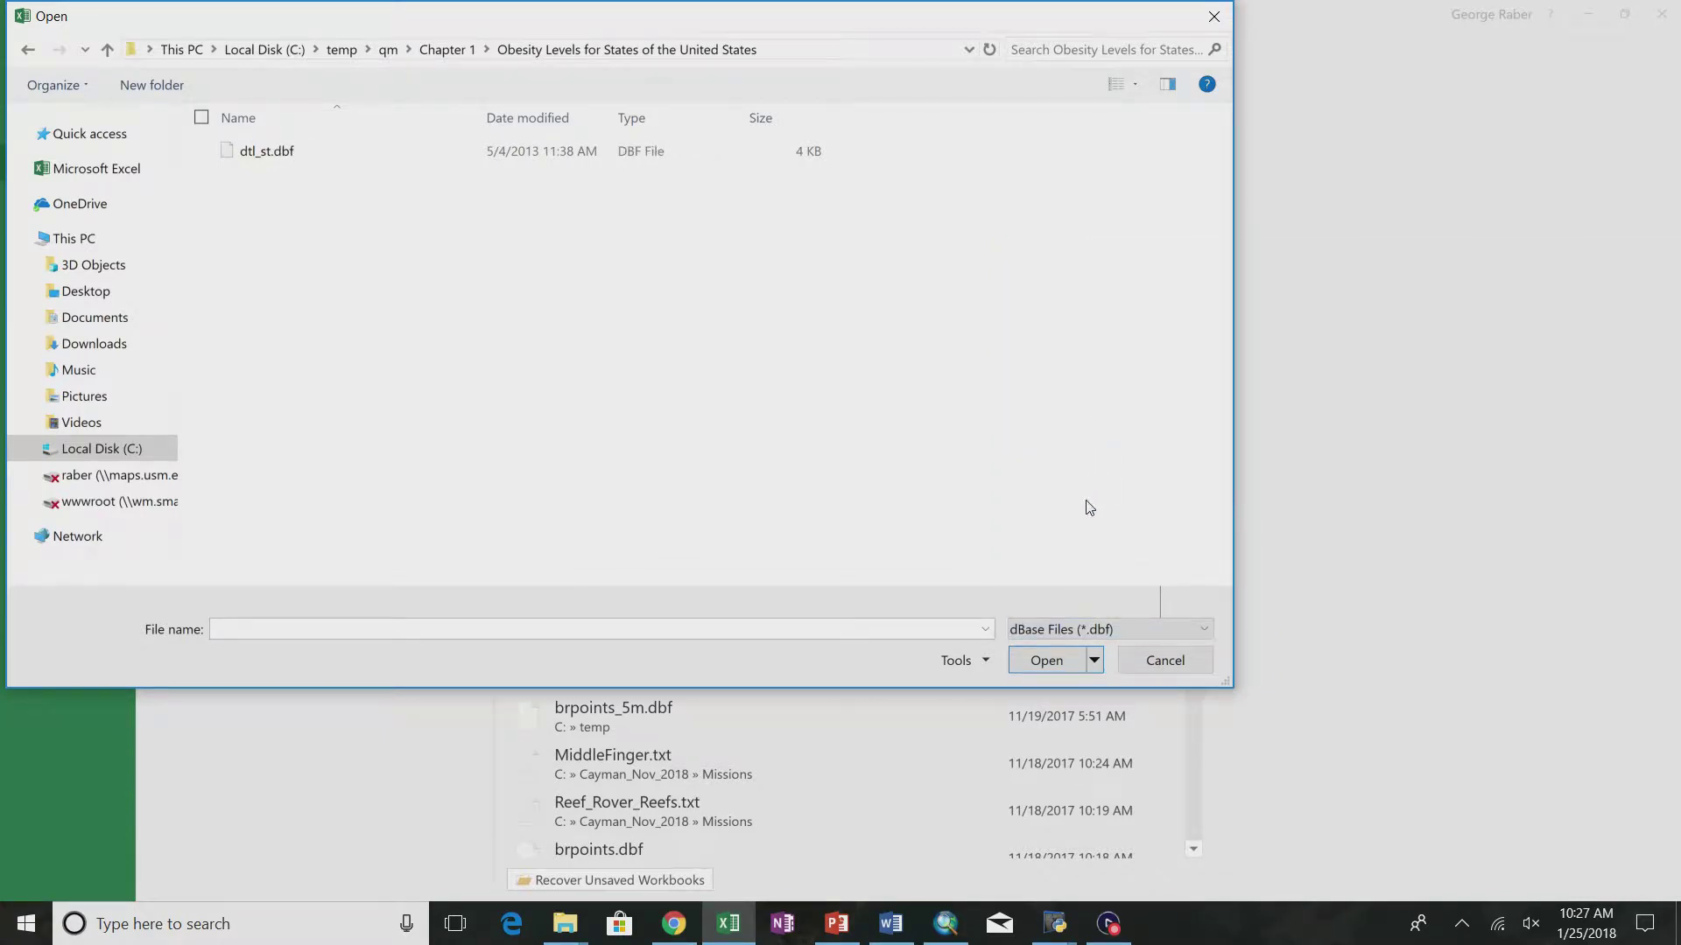
{"action": "left_click", "coordinate": [253, 157]}
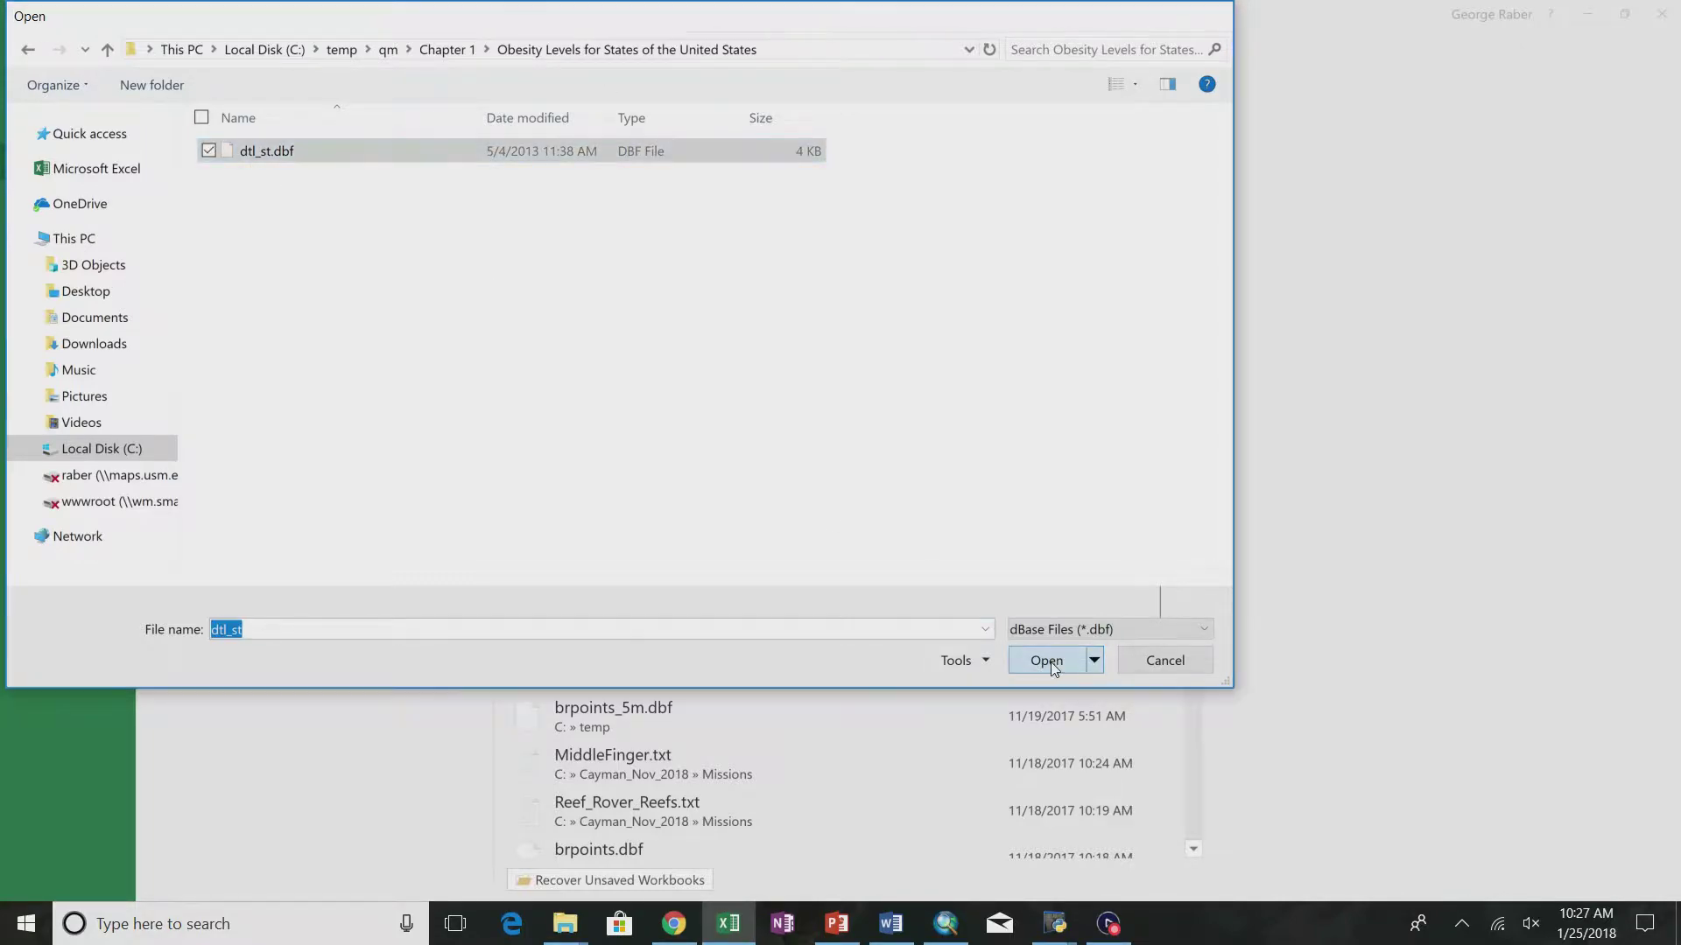
{"action": "left_click", "coordinate": [1051, 662]}
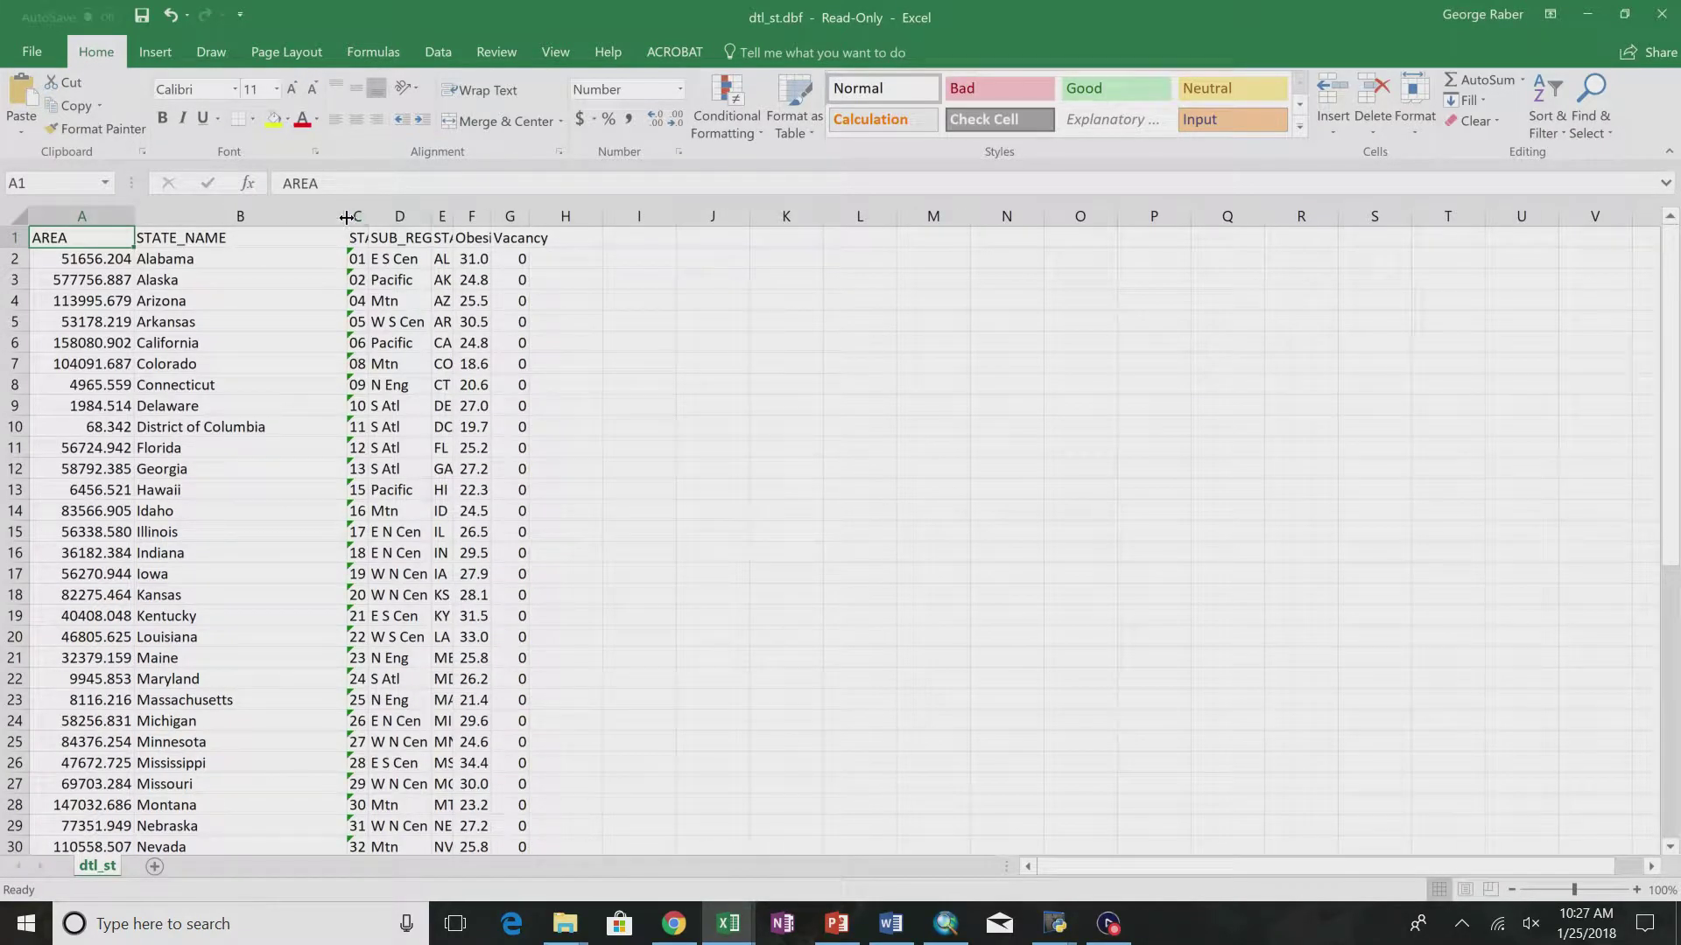
- Widen the STATE_FIPS, SUB_REGION, STATE_ABBR and Obesity columns to fit their headings, and look through the table's rows
{"action": "left_click_drag", "start_coordinate": [350, 219], "coordinate": [966, 219]}
{"action": "scroll", "coordinate": [1084, 404], "scroll_direction": "down", "scroll_amount": 20}
{"action": "scroll", "coordinate": [1083, 403], "scroll_direction": "down", "scroll_amount": 4}
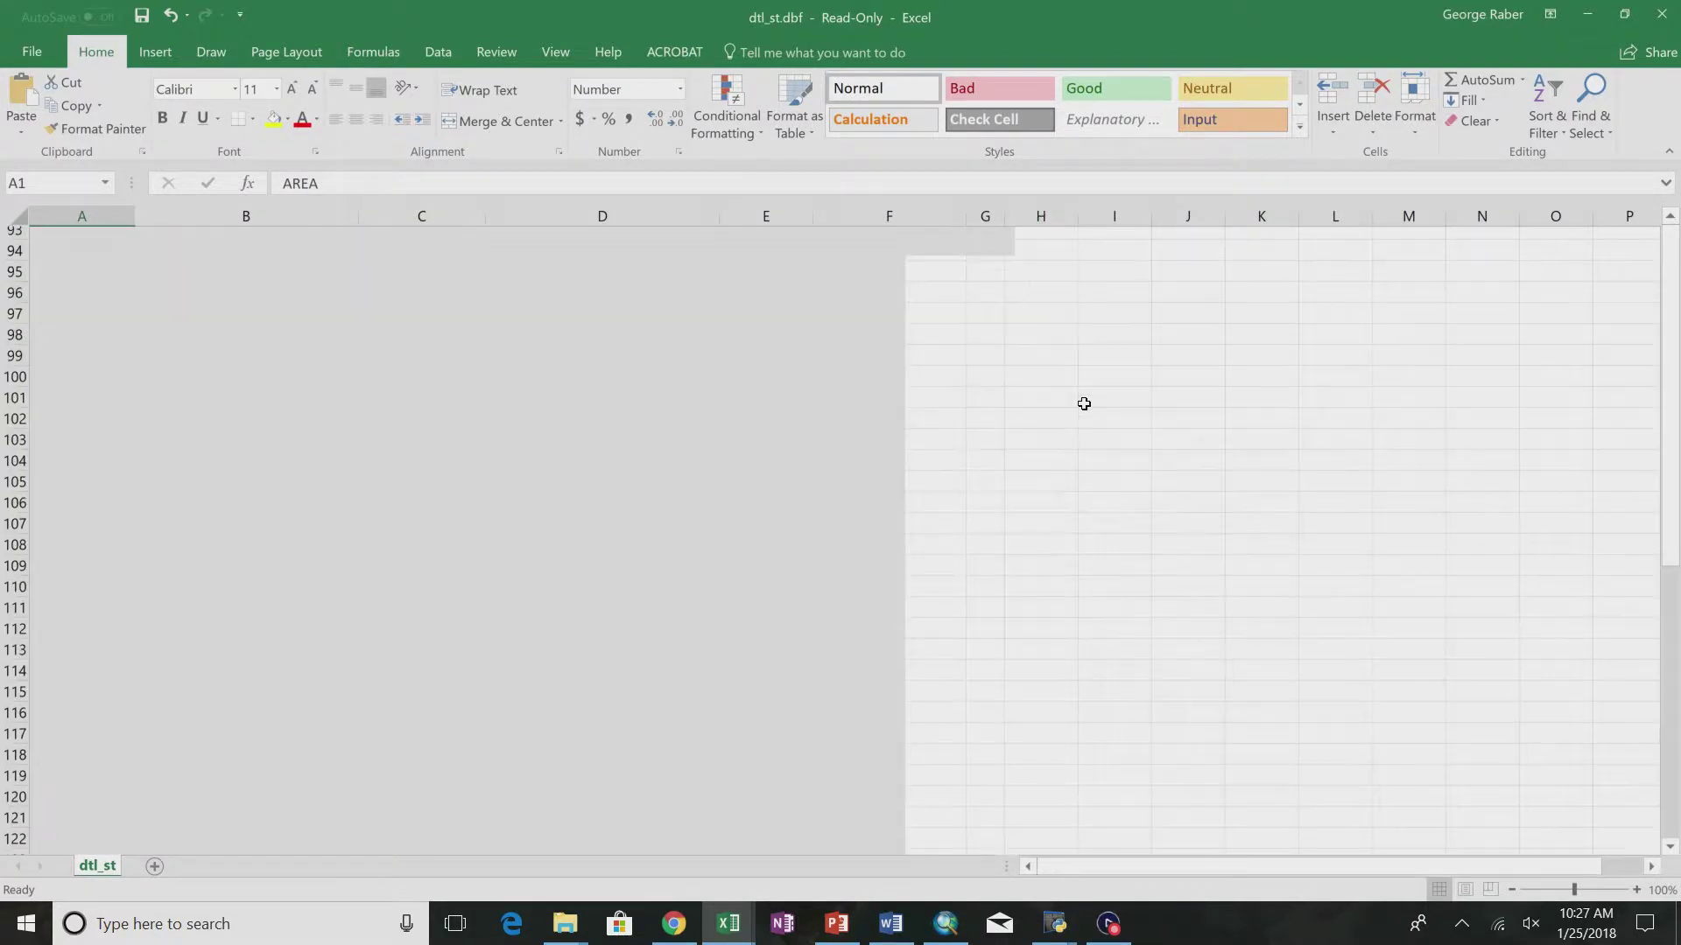
{"action": "scroll", "coordinate": [1082, 402], "scroll_direction": "up", "scroll_amount": 20}
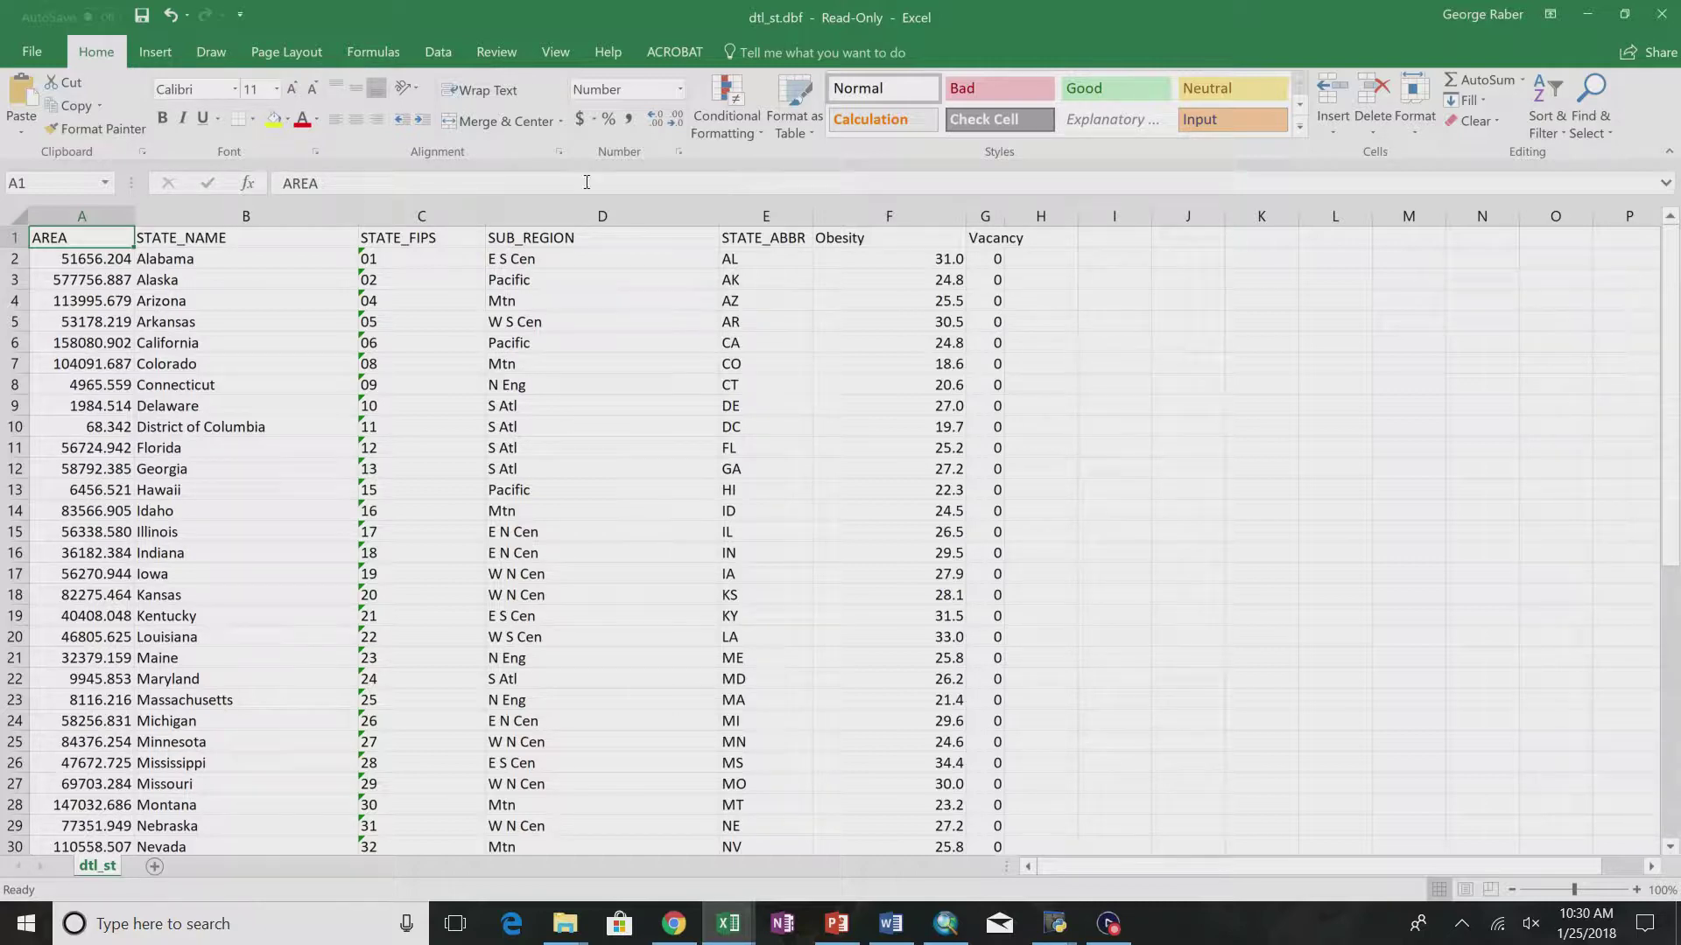
- Save the table as an Excel Workbook (*.xlsx) named dtl_st in the same folder
{"action": "left_click", "coordinate": [31, 52]}
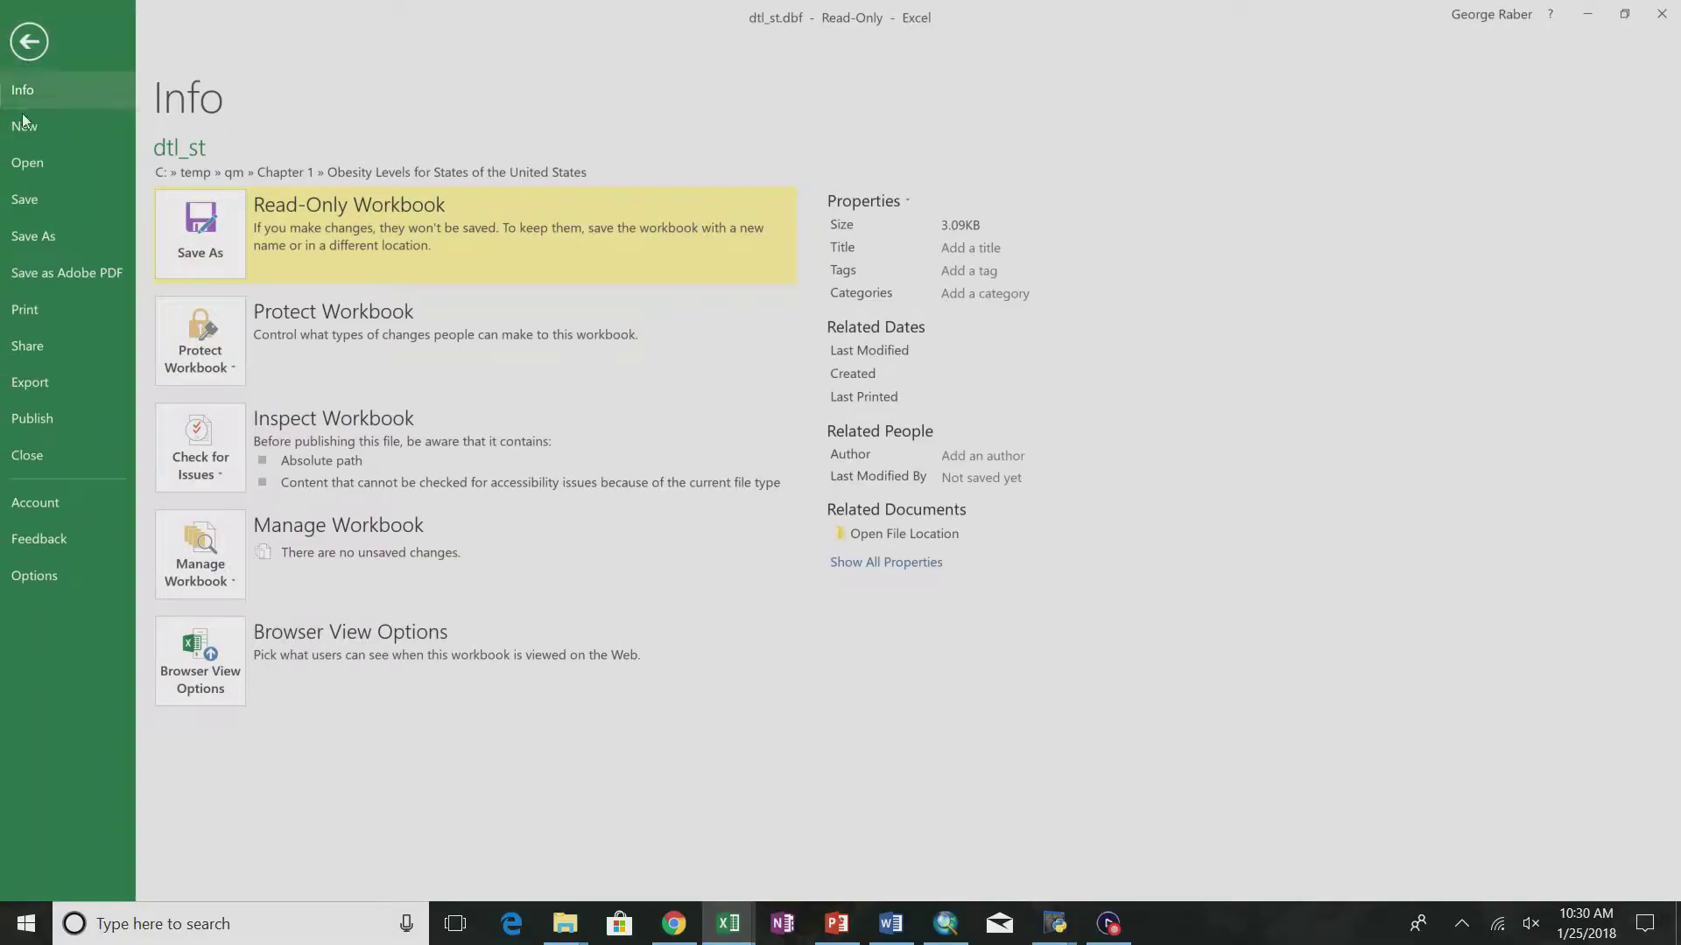
{"action": "left_click", "coordinate": [34, 229]}
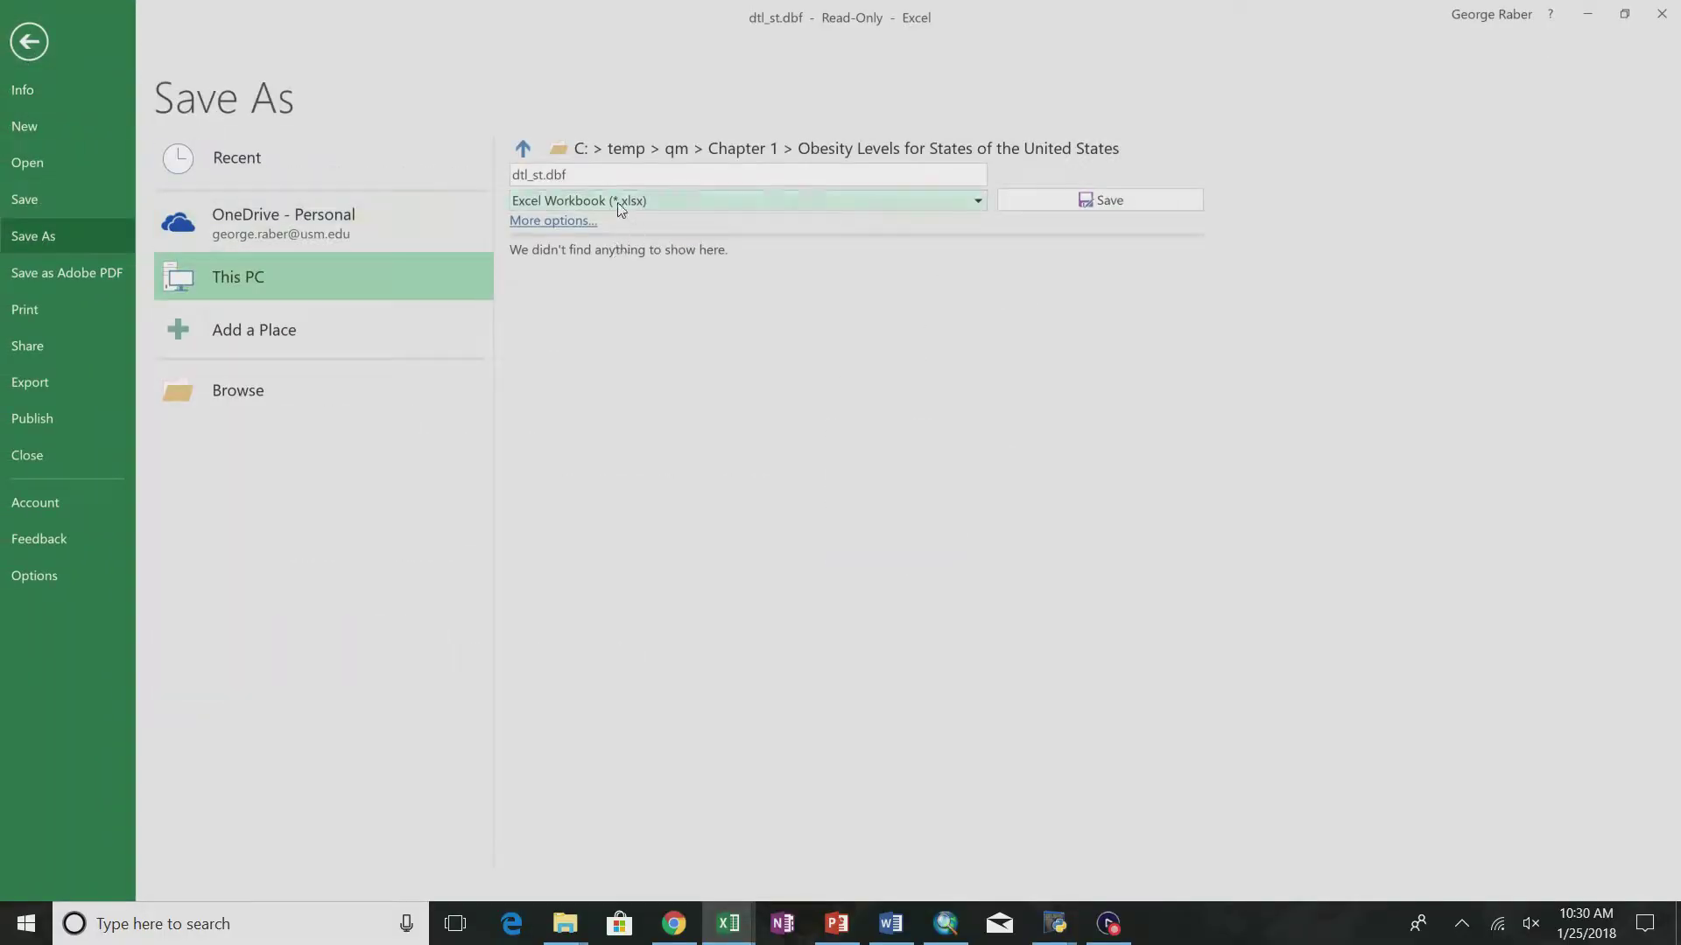
{"action": "left_click", "coordinate": [573, 173]}
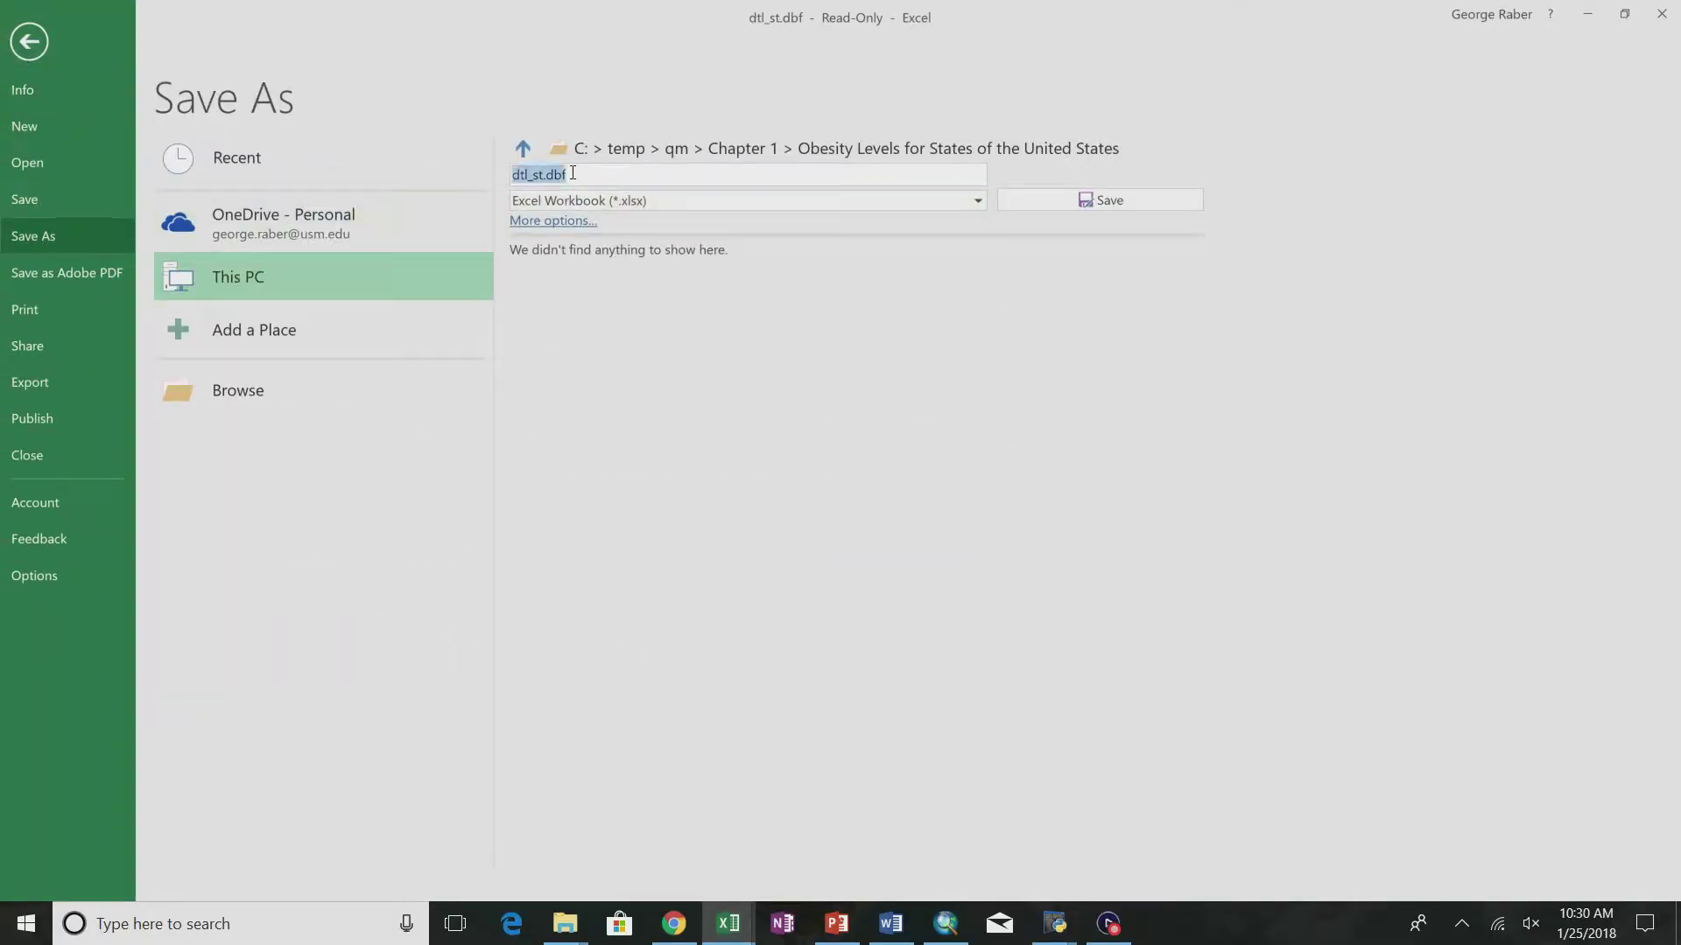
{"action": "left_click", "coordinate": [573, 173]}
{"action": "key", "text": "BackSpace"}
{"action": "key", "text": "BackSpace"}
{"action": "key", "text": "BackSpace"}
{"action": "key", "text": "BackSpace"}
{"action": "left_click", "coordinate": [1095, 201]}
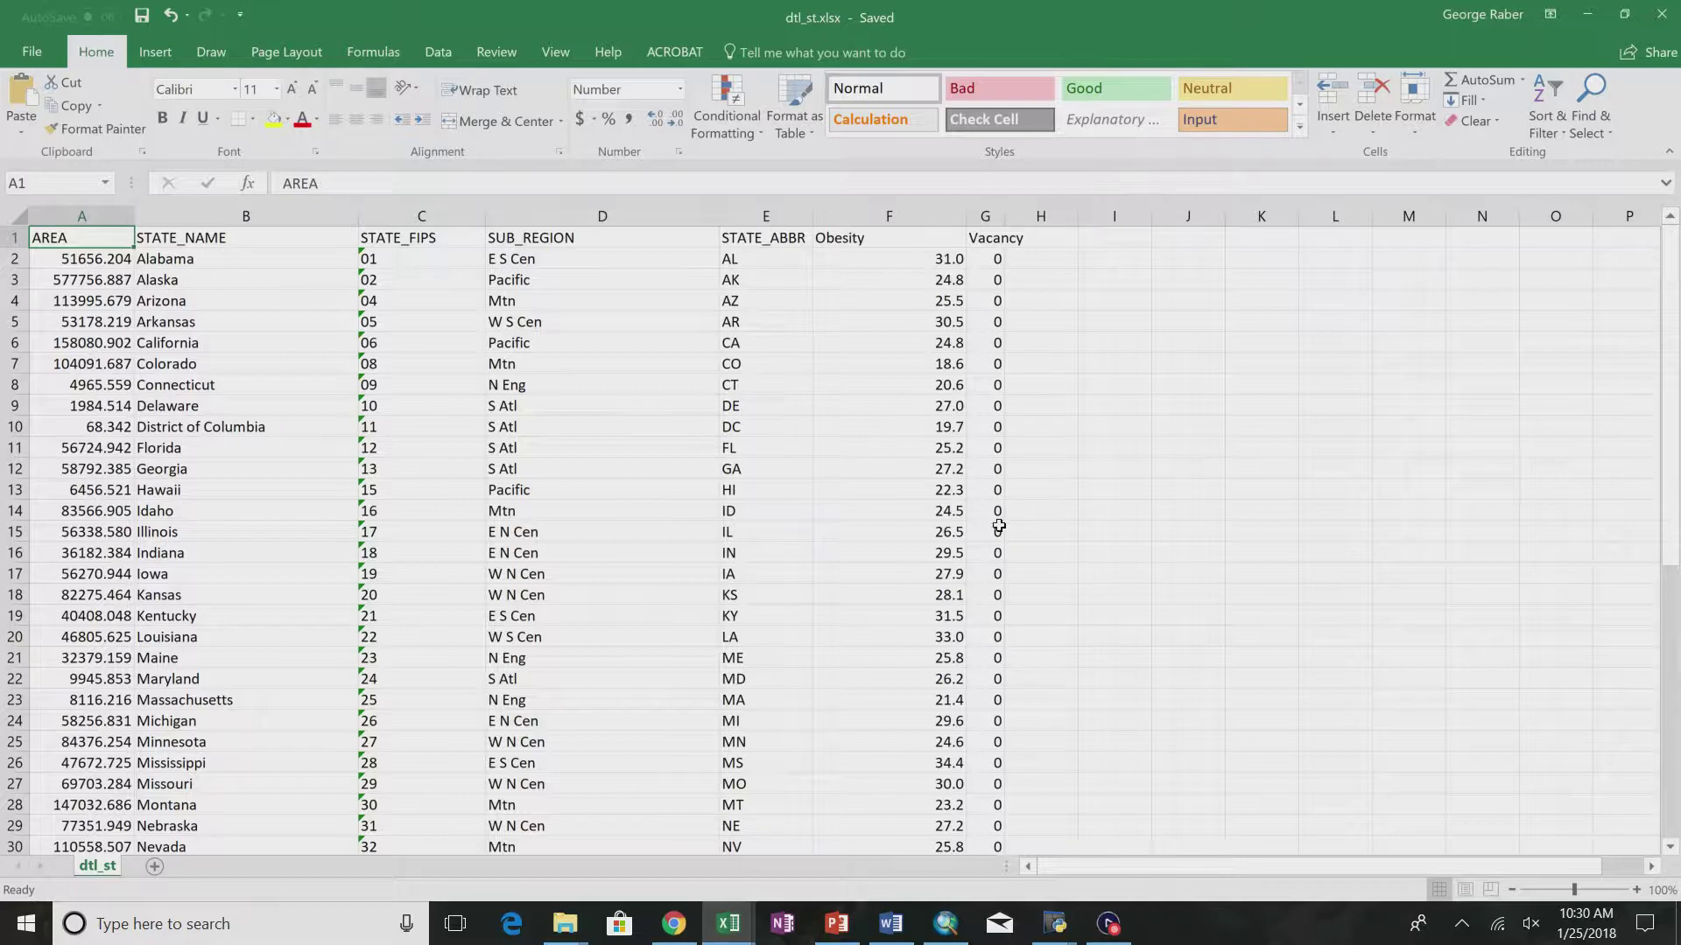
- Calculate the mean of the Obesity values in cell F54 with =AVERAGE(F2:F52)
{"action": "scroll", "coordinate": [1006, 535], "scroll_direction": "down", "scroll_amount": 11}
{"action": "scroll", "coordinate": [1005, 534], "scroll_direction": "down", "scroll_amount": 1}
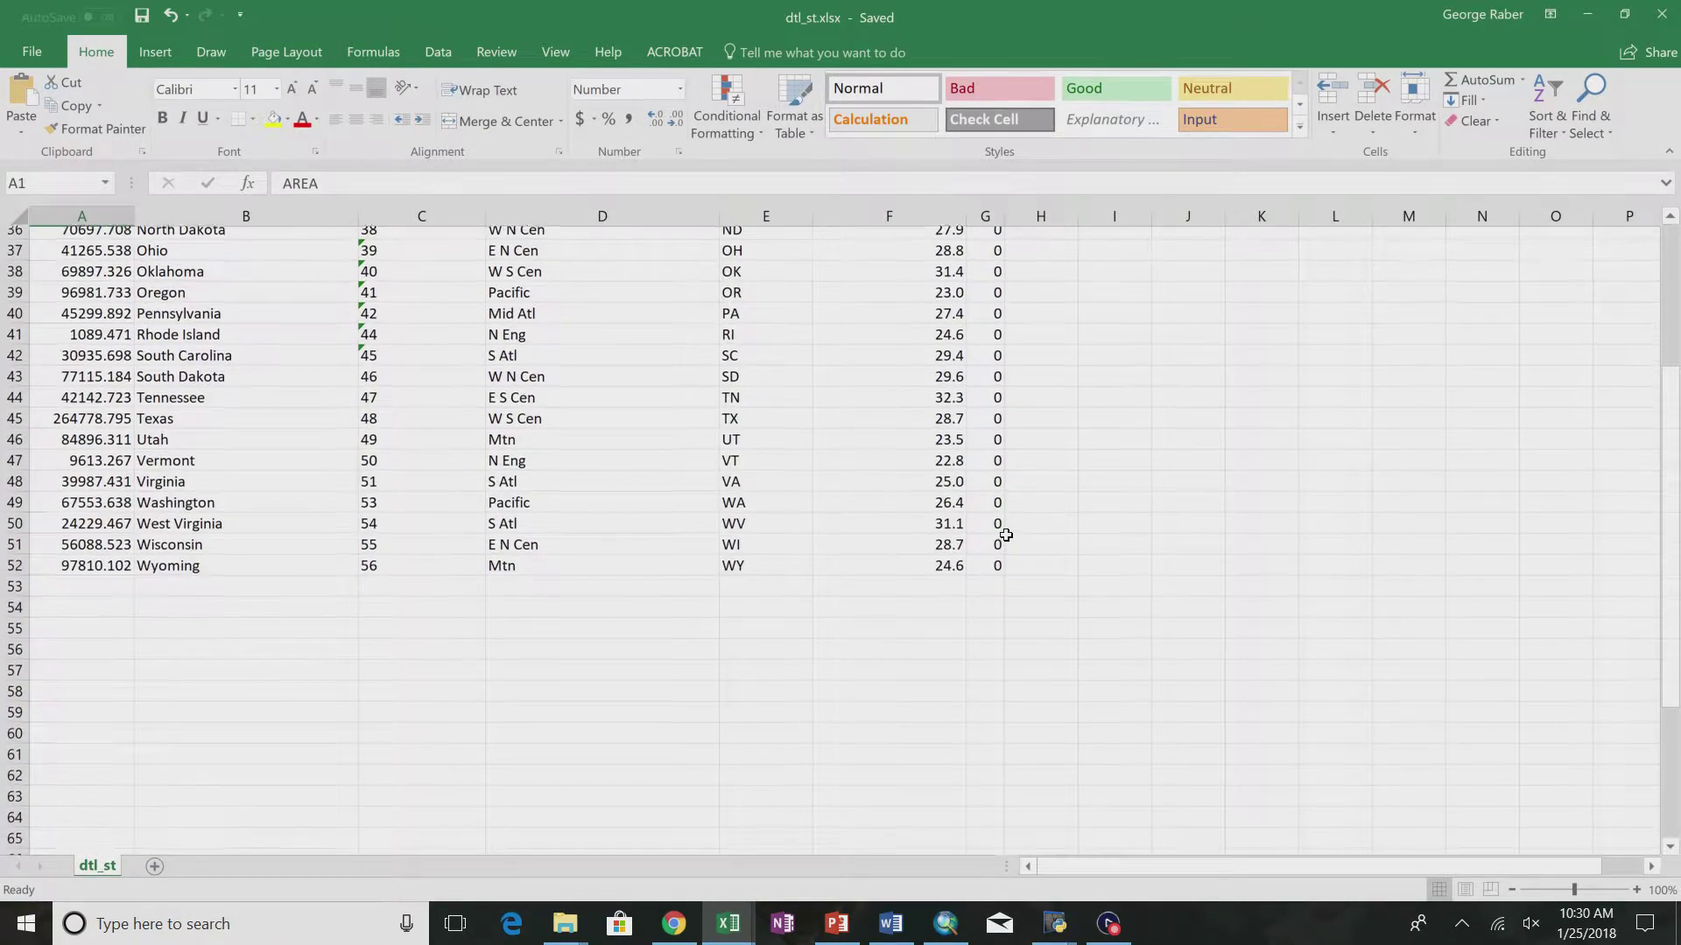
{"action": "left_click", "coordinate": [906, 629]}
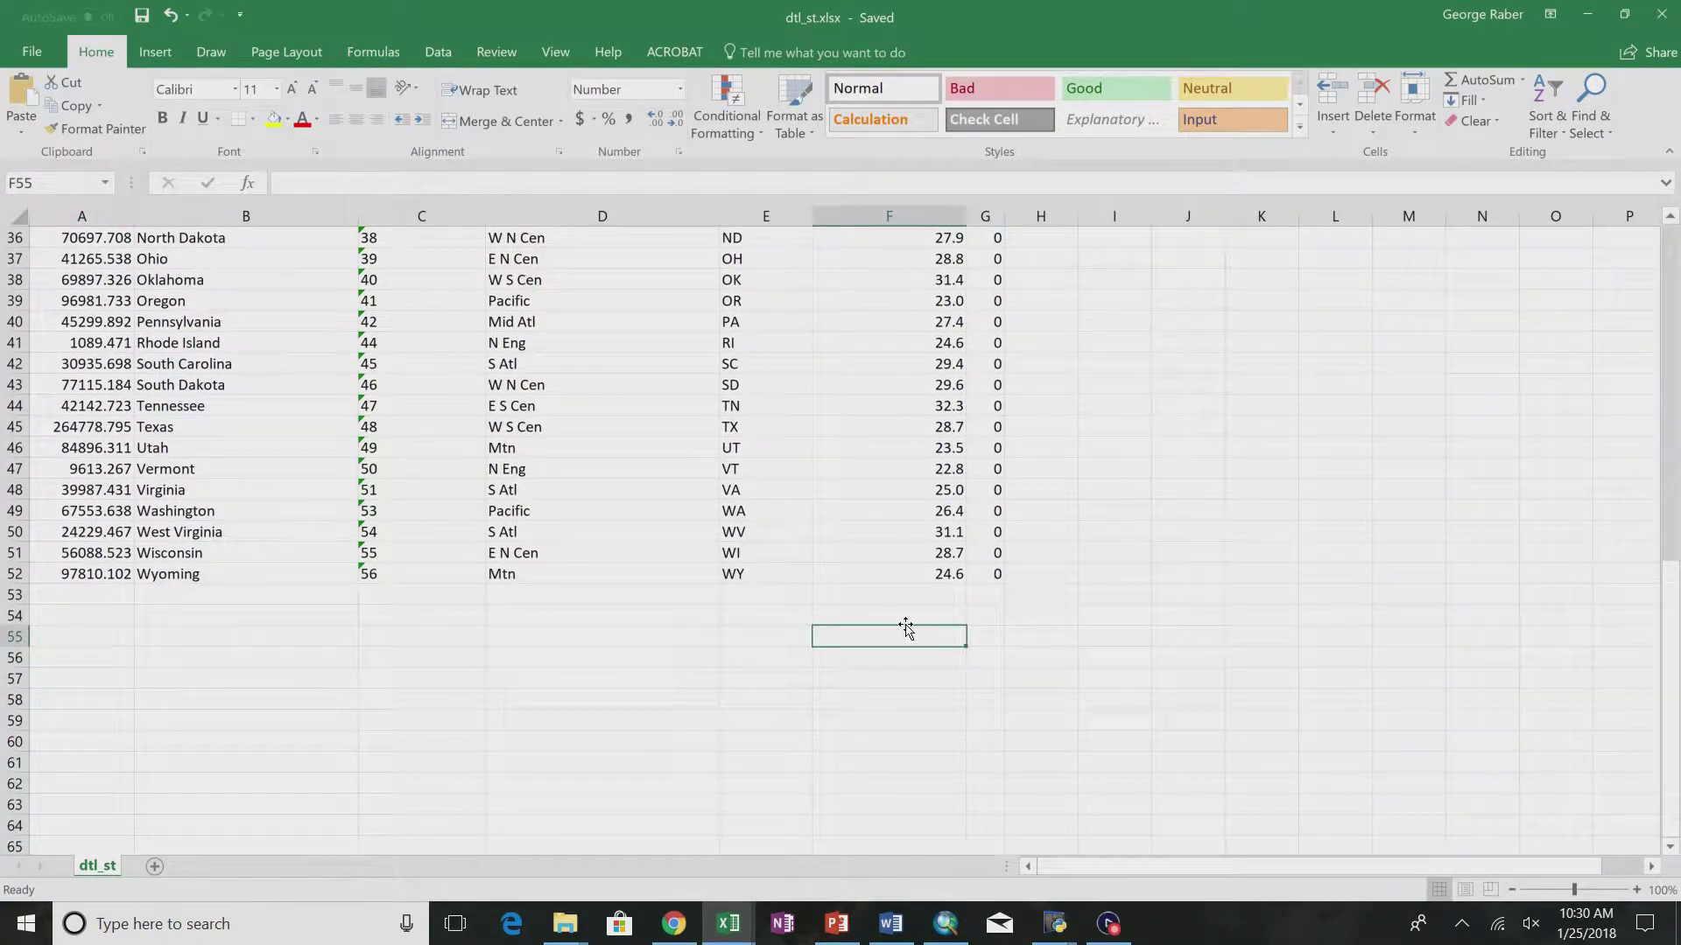
{"action": "left_click", "coordinate": [897, 618]}
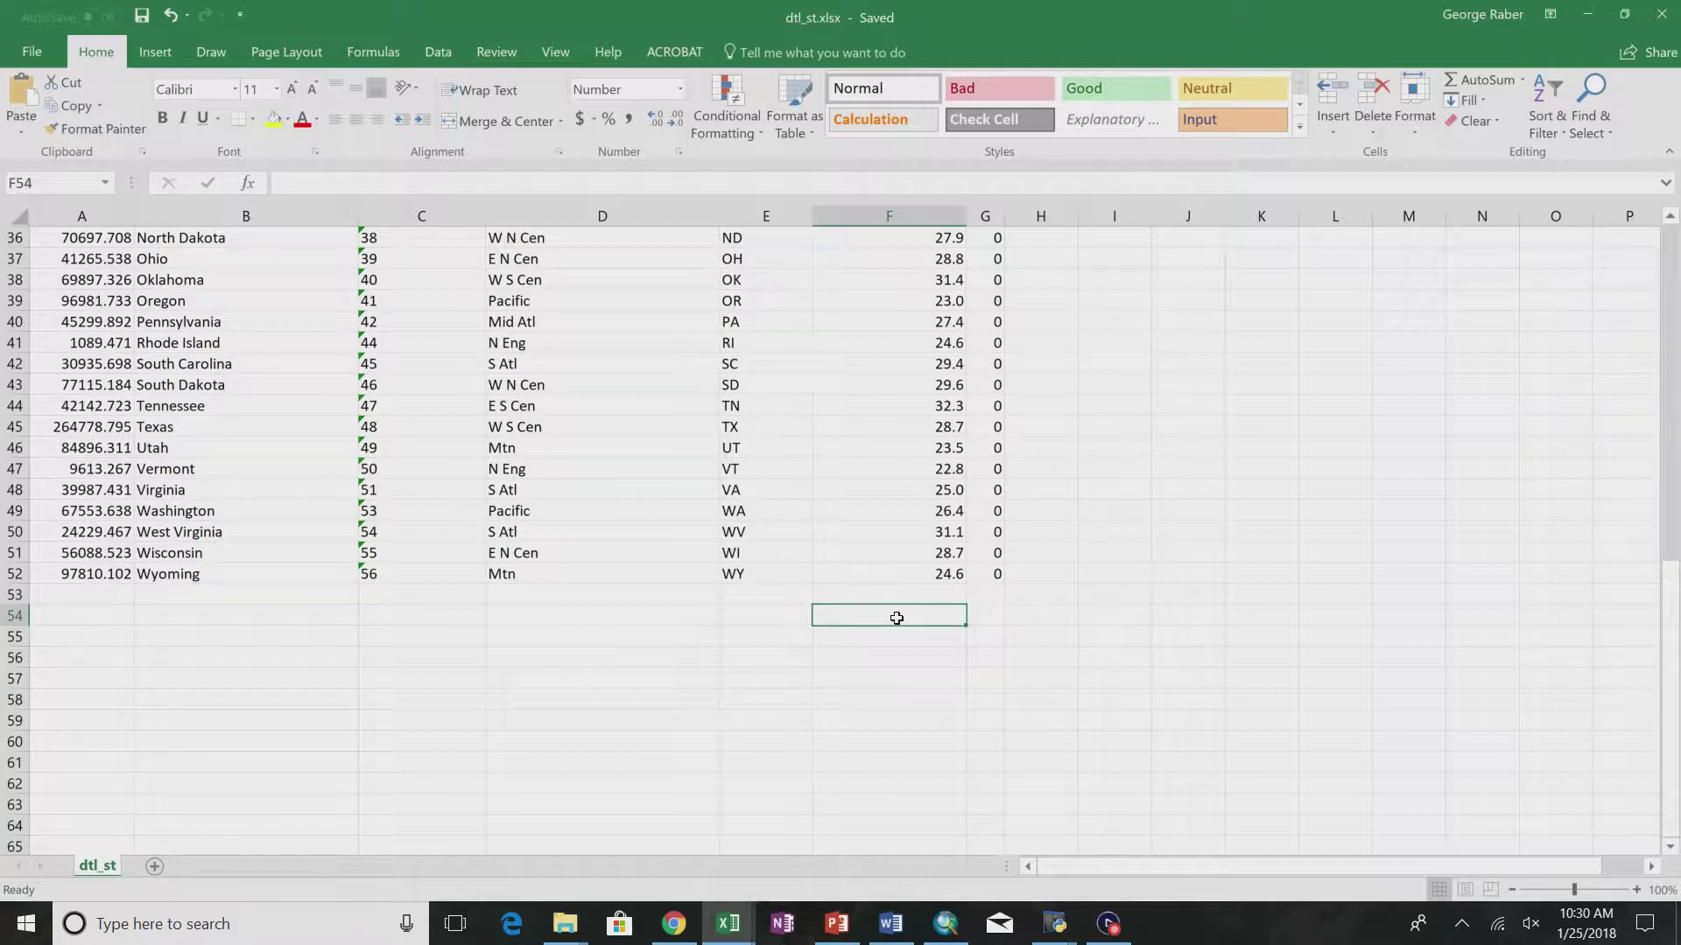
{"action": "type", "text": "=mean"}
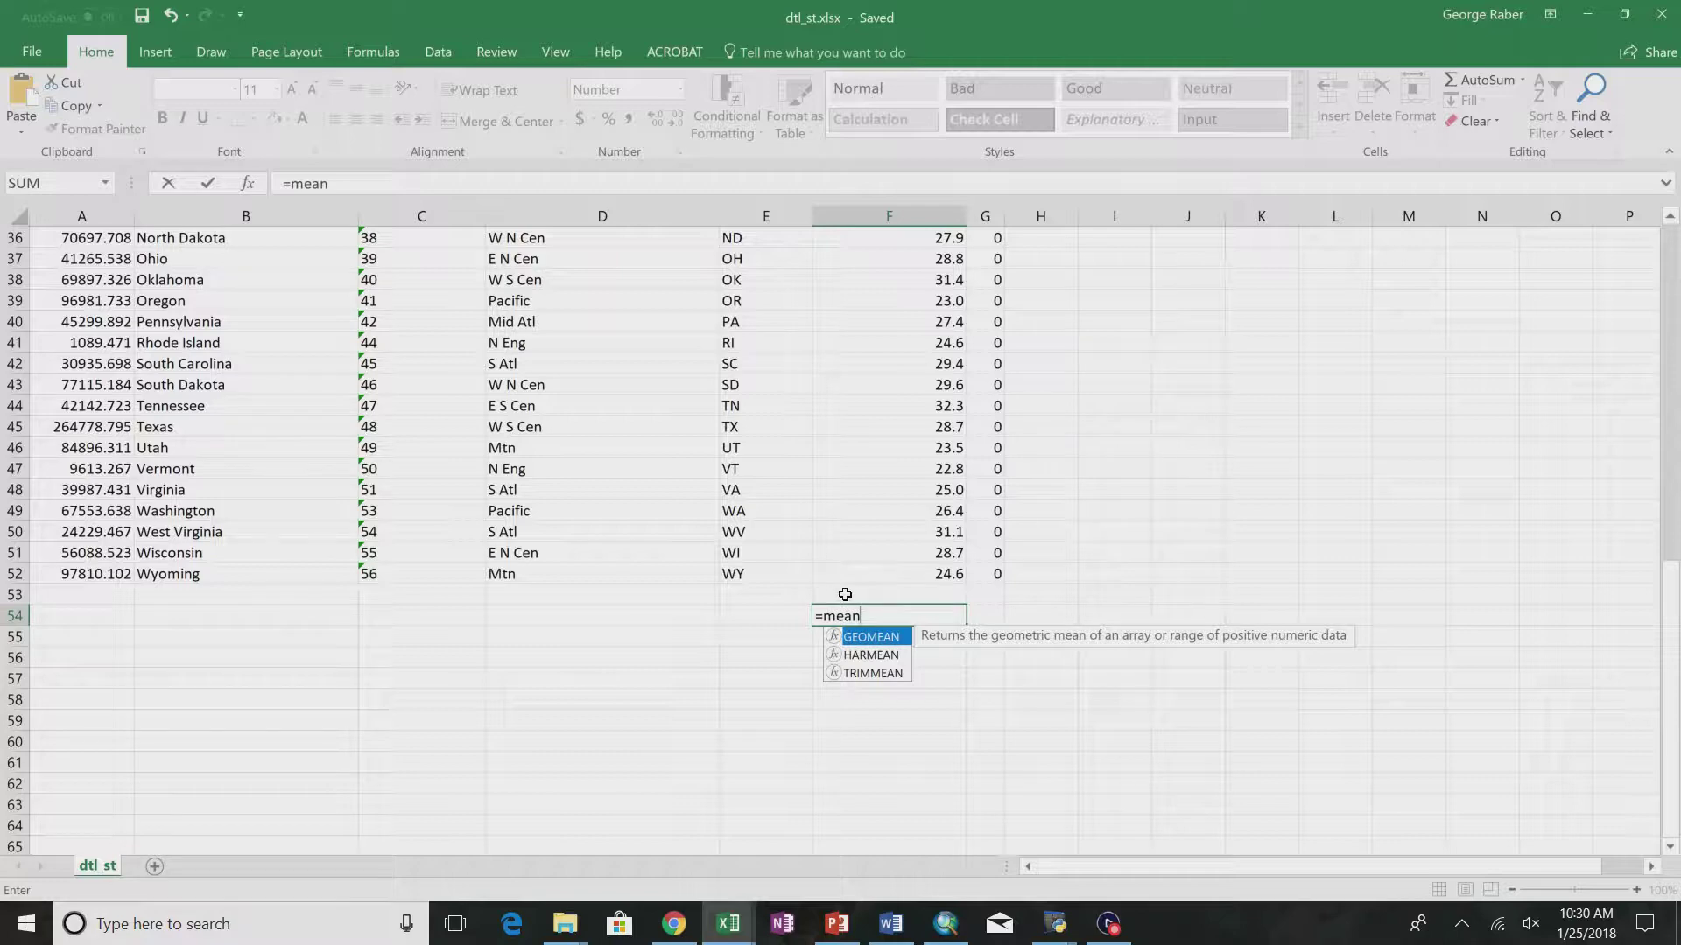
{"action": "key", "text": "BackSpace"}
{"action": "key", "text": "BackSpace"}
{"action": "key", "text": "BackSpace"}
{"action": "key", "text": "BackSpace"}
{"action": "type", "text": "a"}
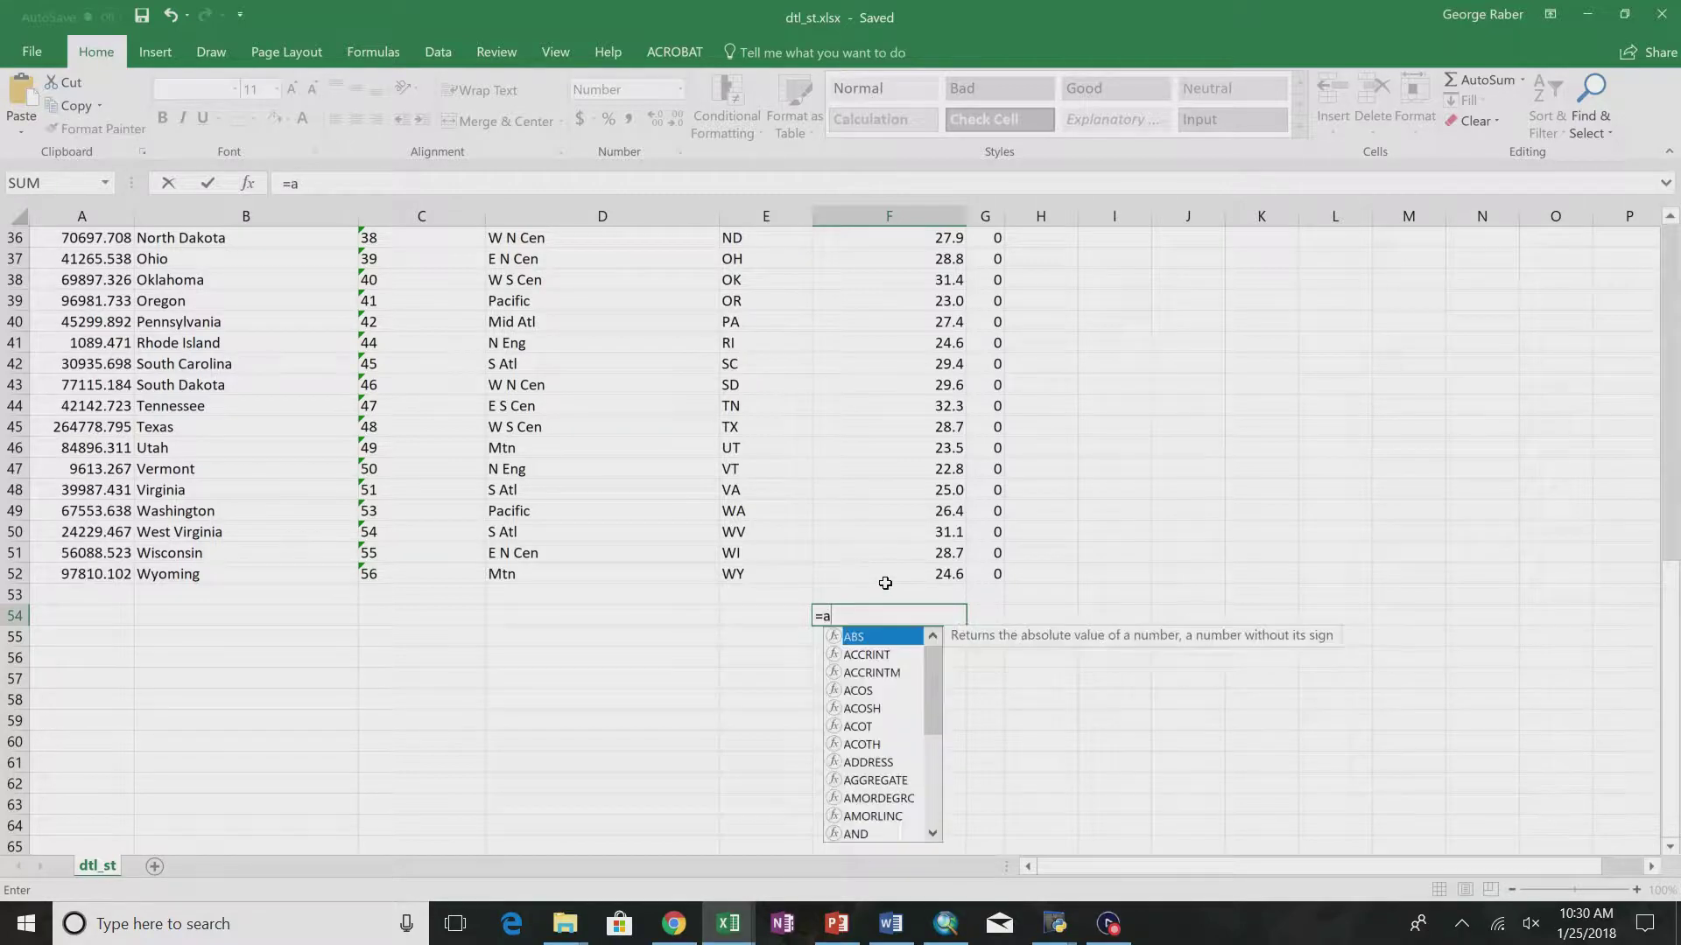
{"action": "type", "text": "verage("}
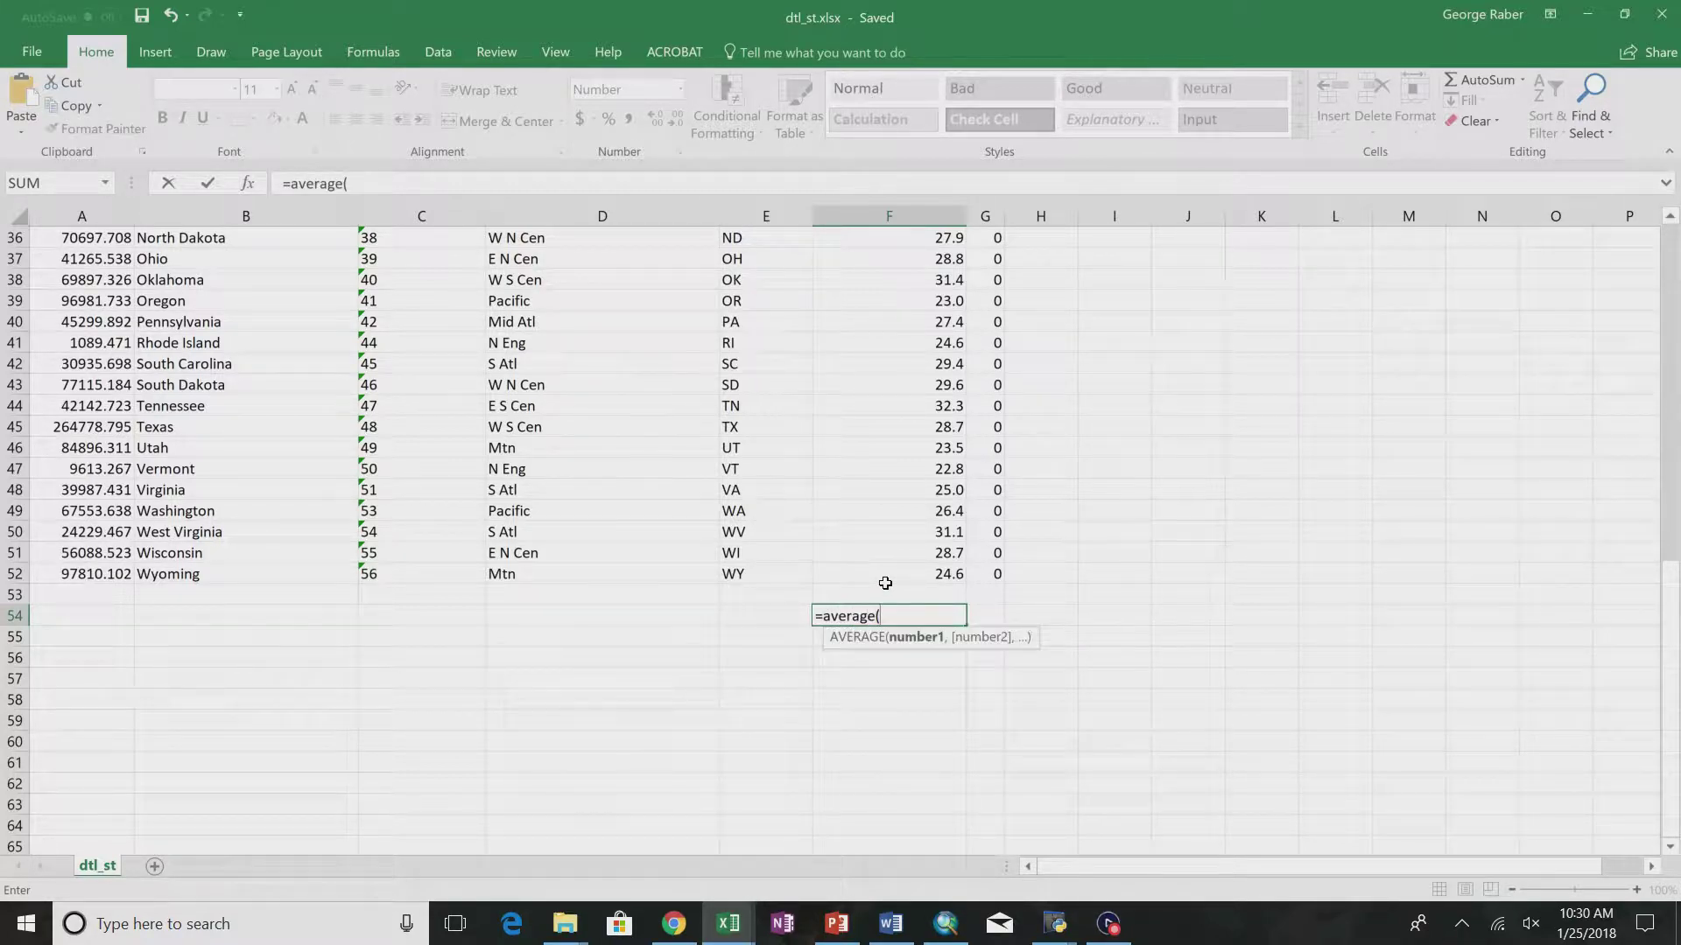
{"action": "left_click_drag", "start_coordinate": [933, 570], "coordinate": [895, 174]}
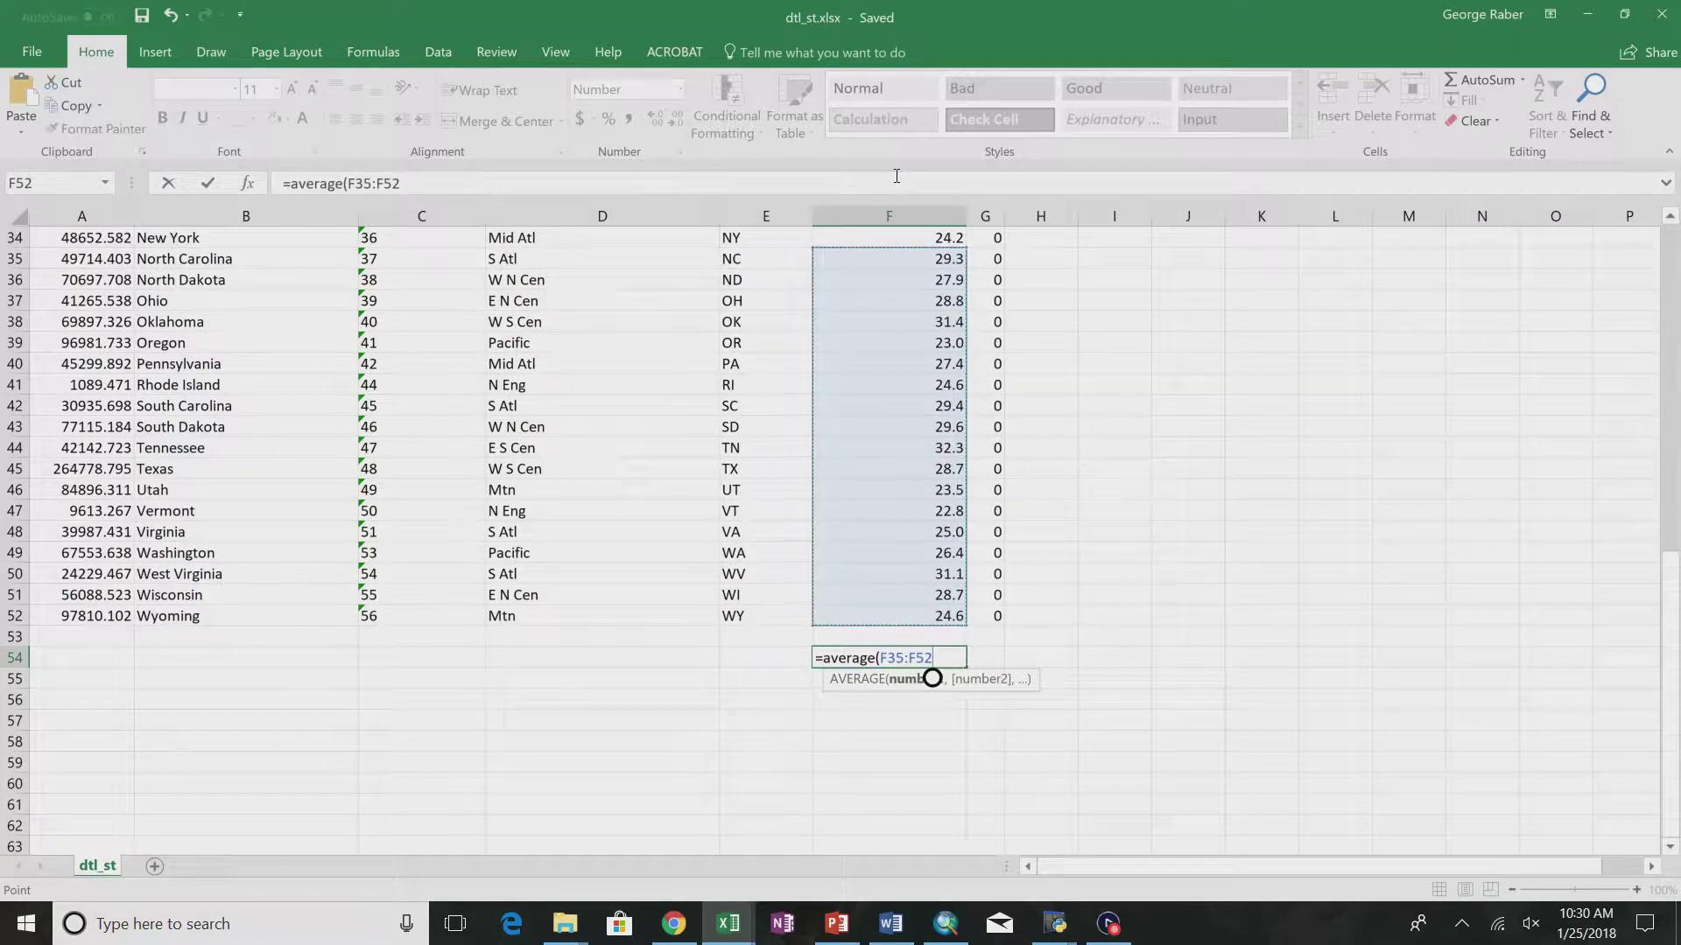
{"action": "left_click_drag", "start_coordinate": [918, 612], "coordinate": [919, 251]}
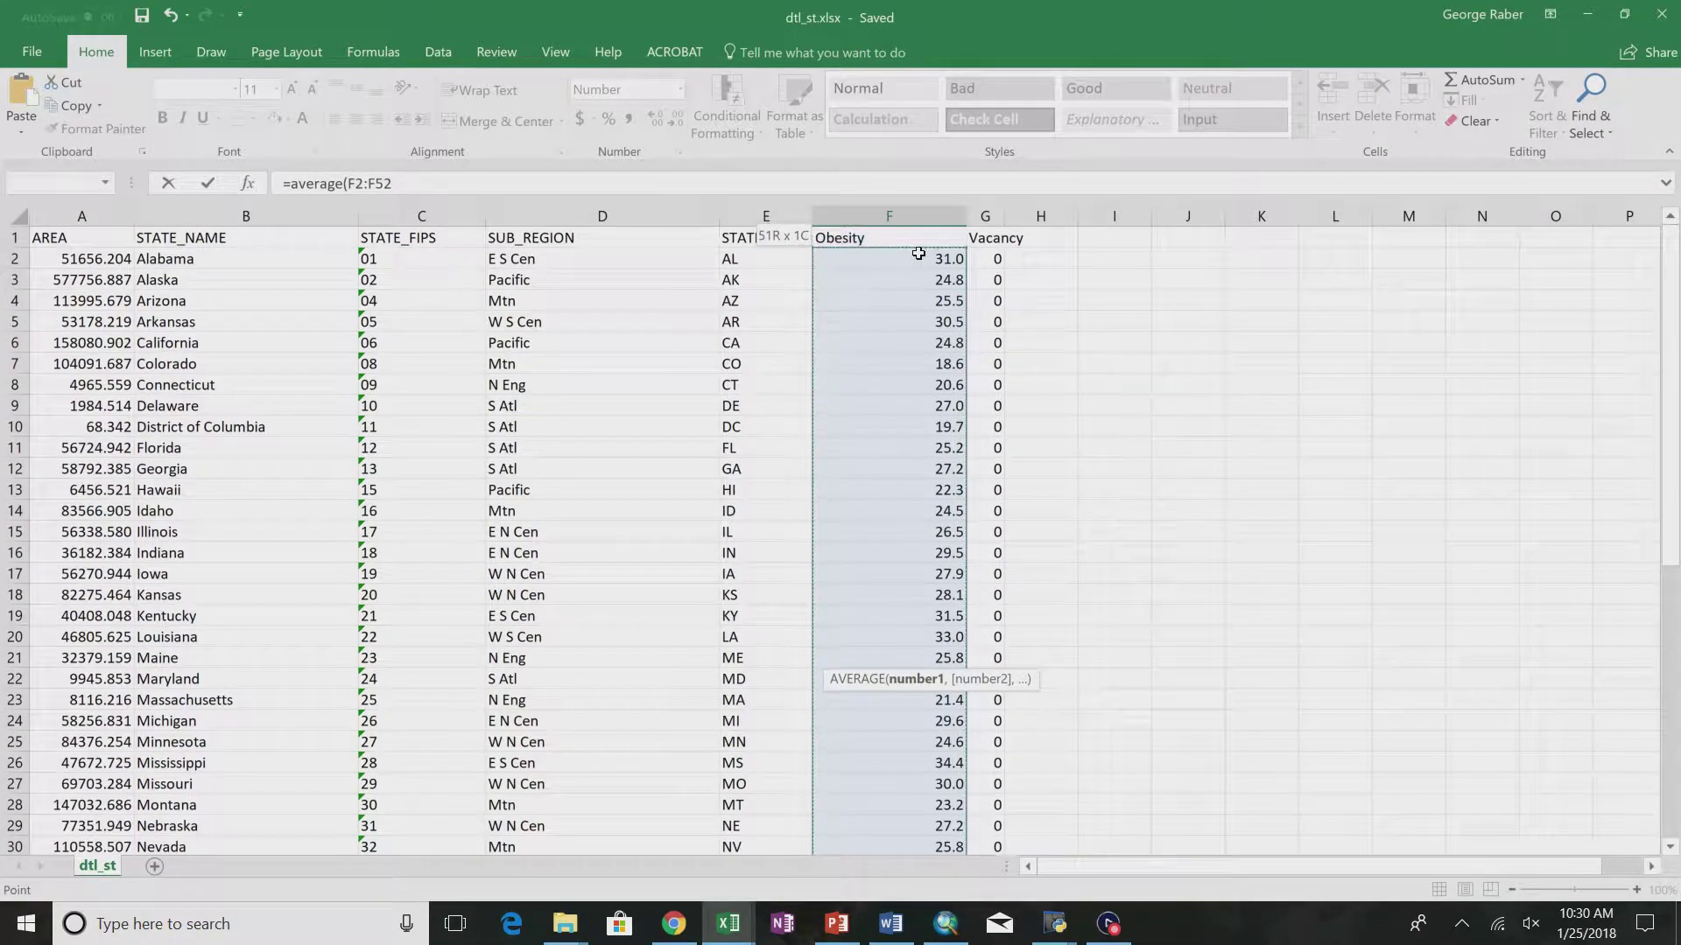
{"action": "key", "text": "Return"}
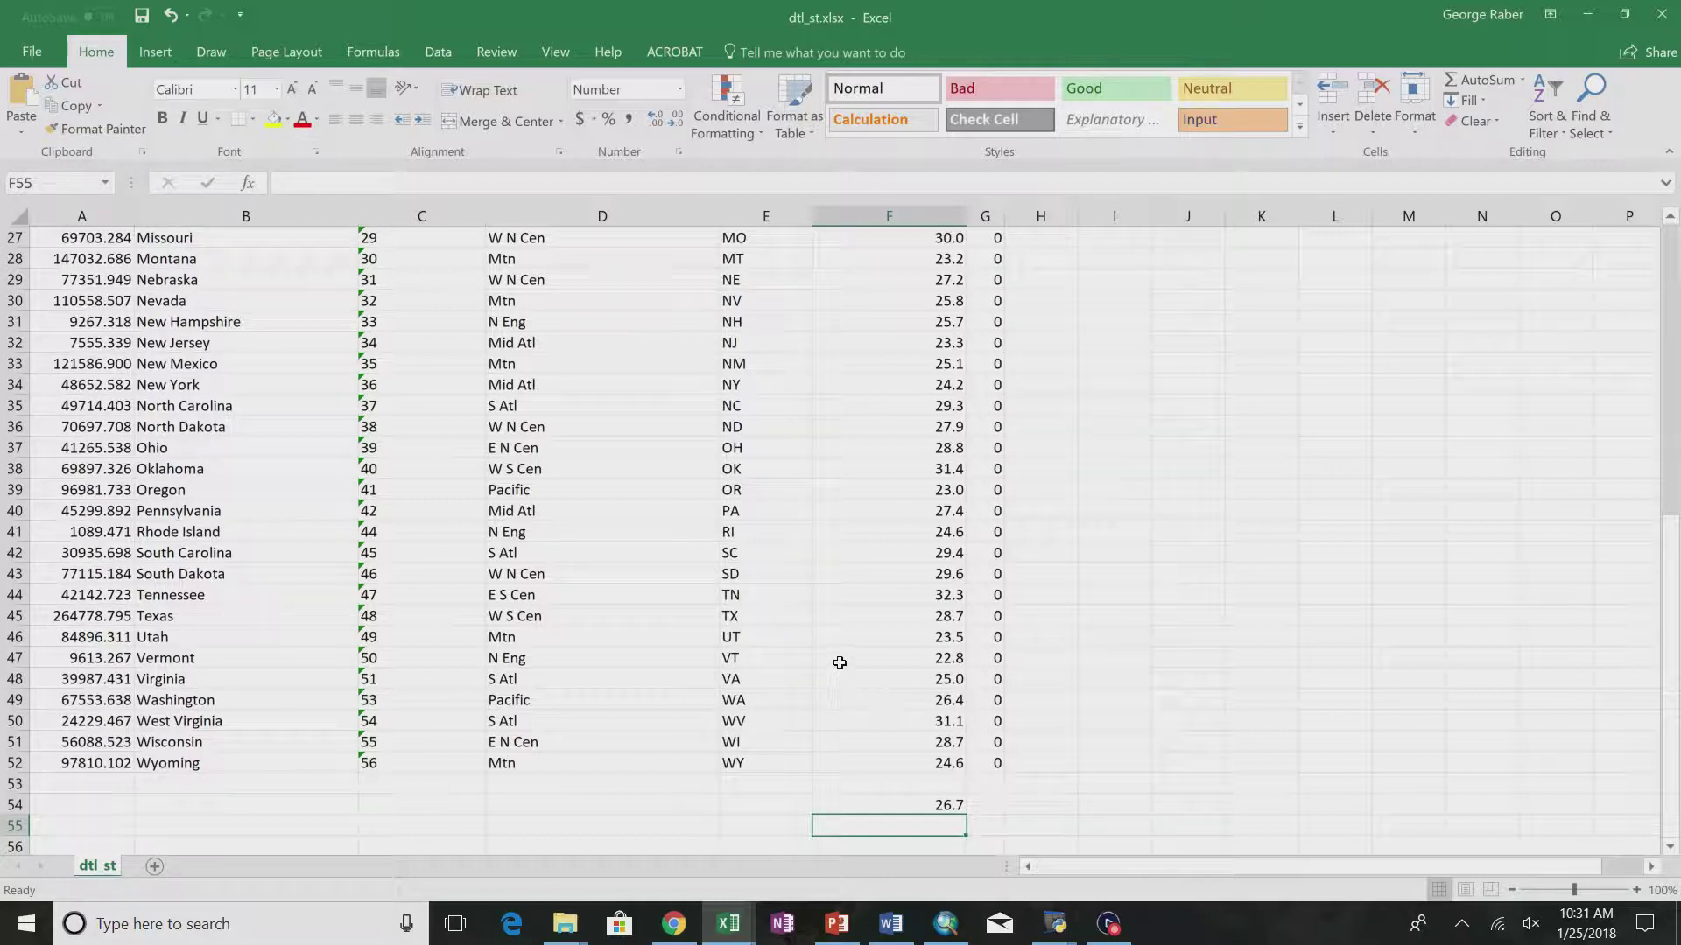
- Give cell F54, holding the obesity average, the defined name meanOB
{"action": "left_click", "coordinate": [926, 804]}
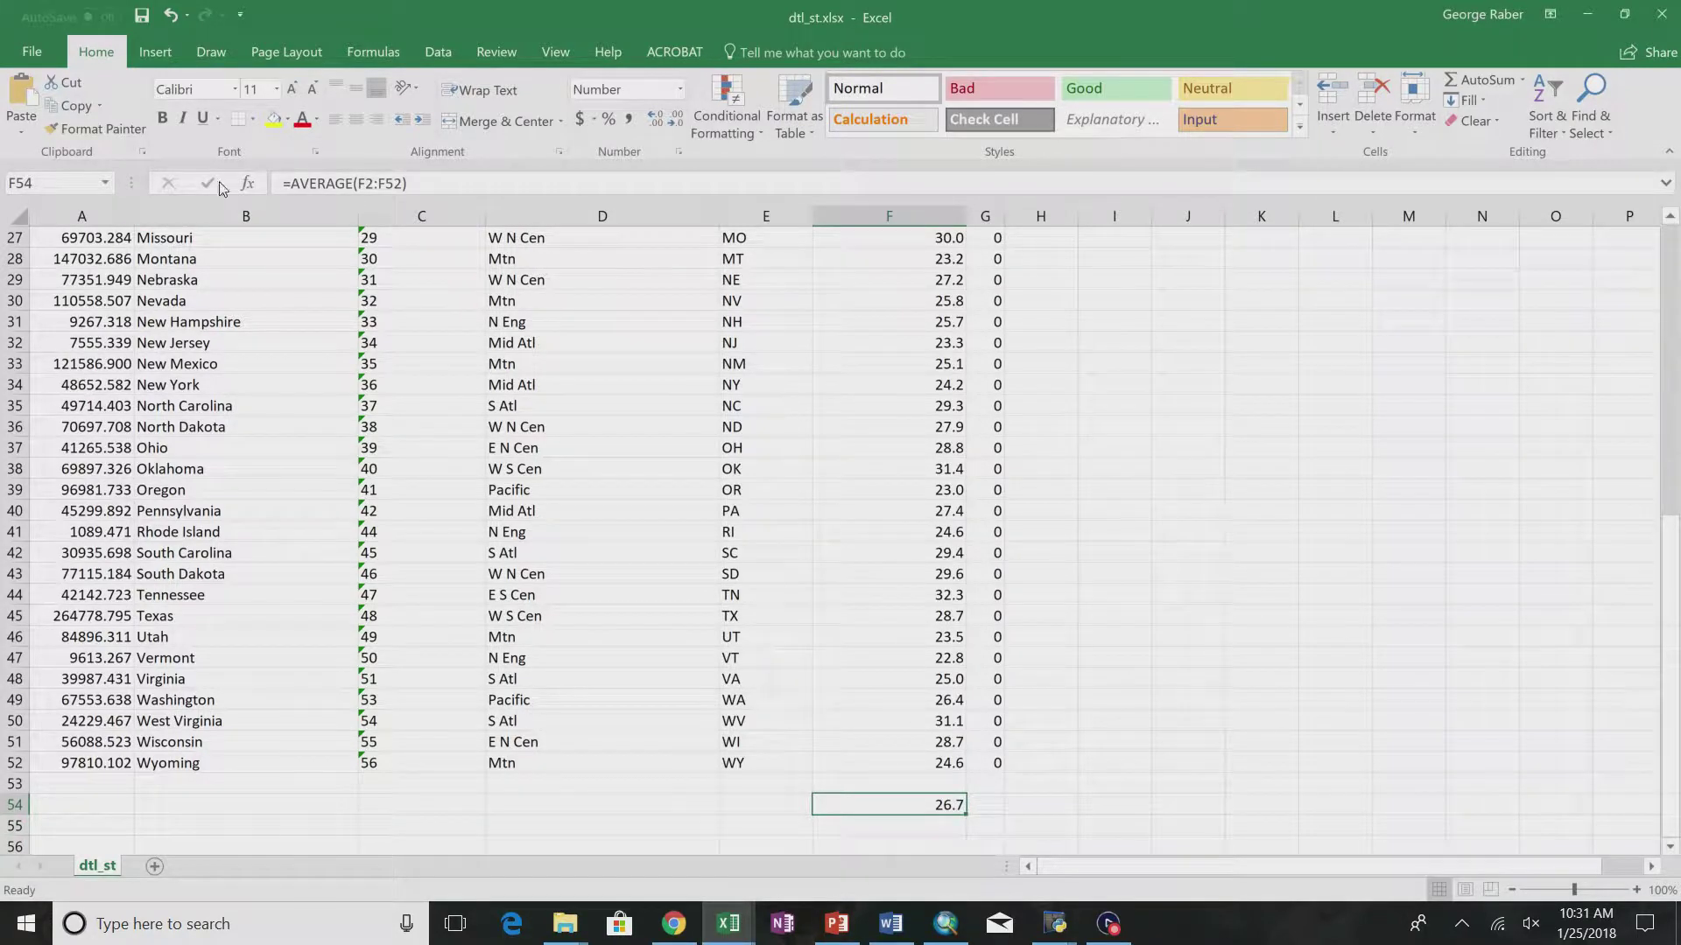
{"action": "left_click", "coordinate": [46, 177]}
{"action": "key", "text": "BackSpace"}
{"action": "key", "text": "BackSpace"}
{"action": "key", "text": "Return"}
{"action": "type", "text": "Ob"}
- Enter the column heading STOB in cell I1
{"action": "scroll", "coordinate": [1118, 391], "scroll_direction": "up", "scroll_amount": 8}
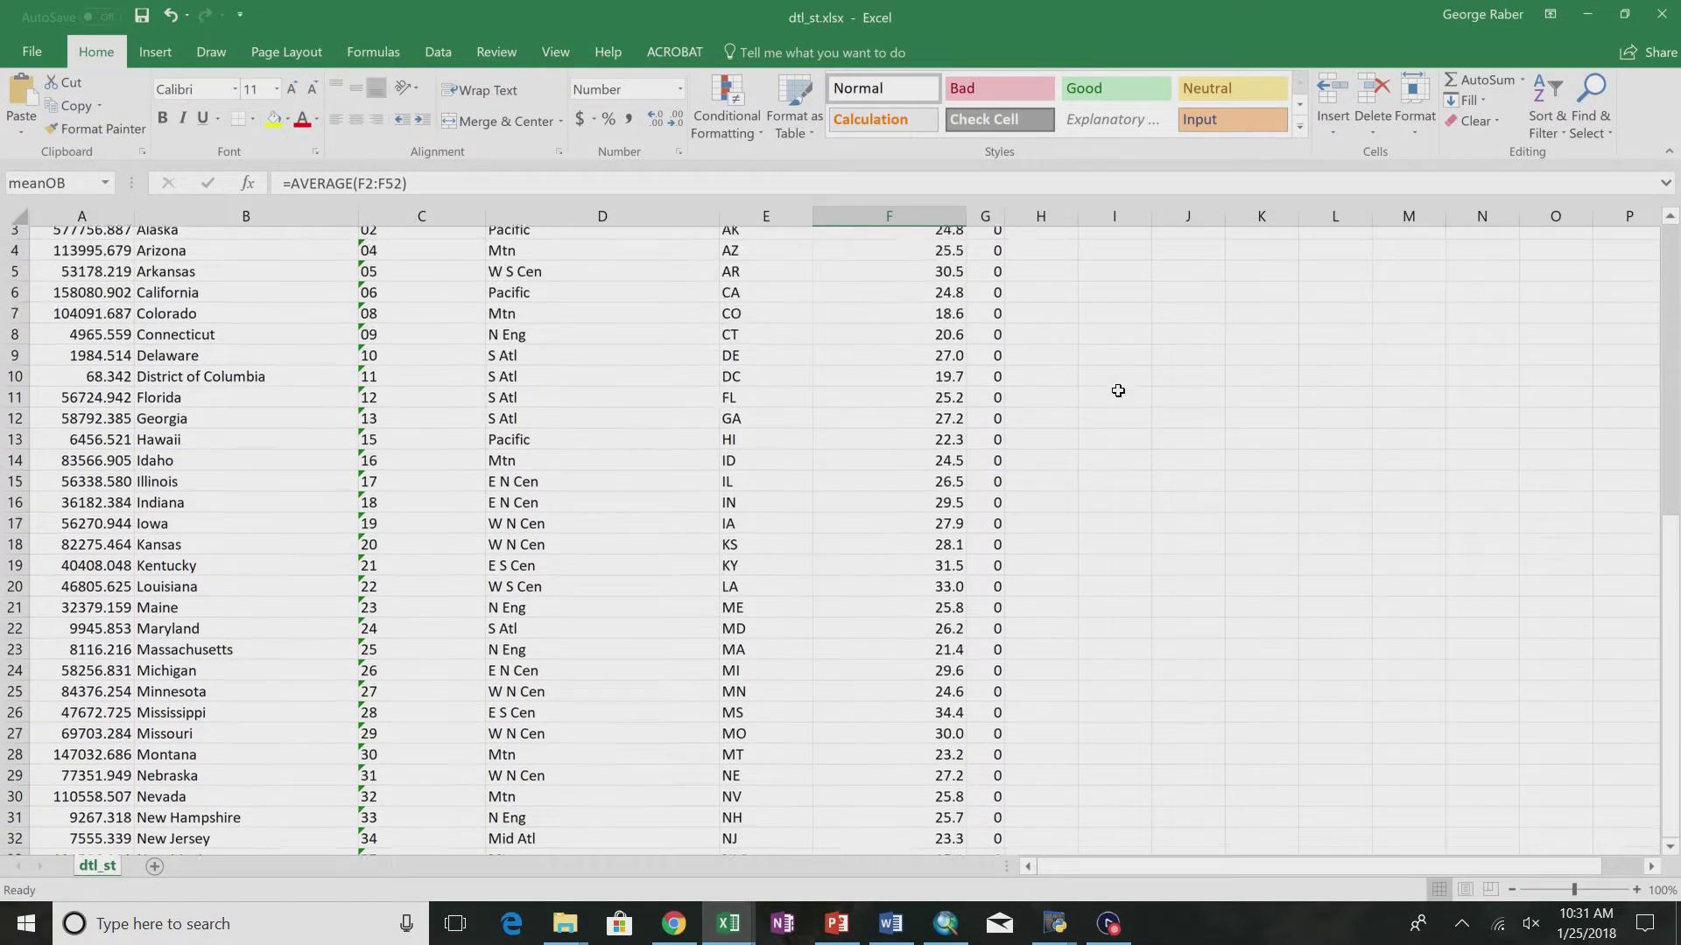
{"action": "scroll", "coordinate": [1118, 390], "scroll_direction": "up", "scroll_amount": 1}
{"action": "left_click", "coordinate": [1105, 240]}
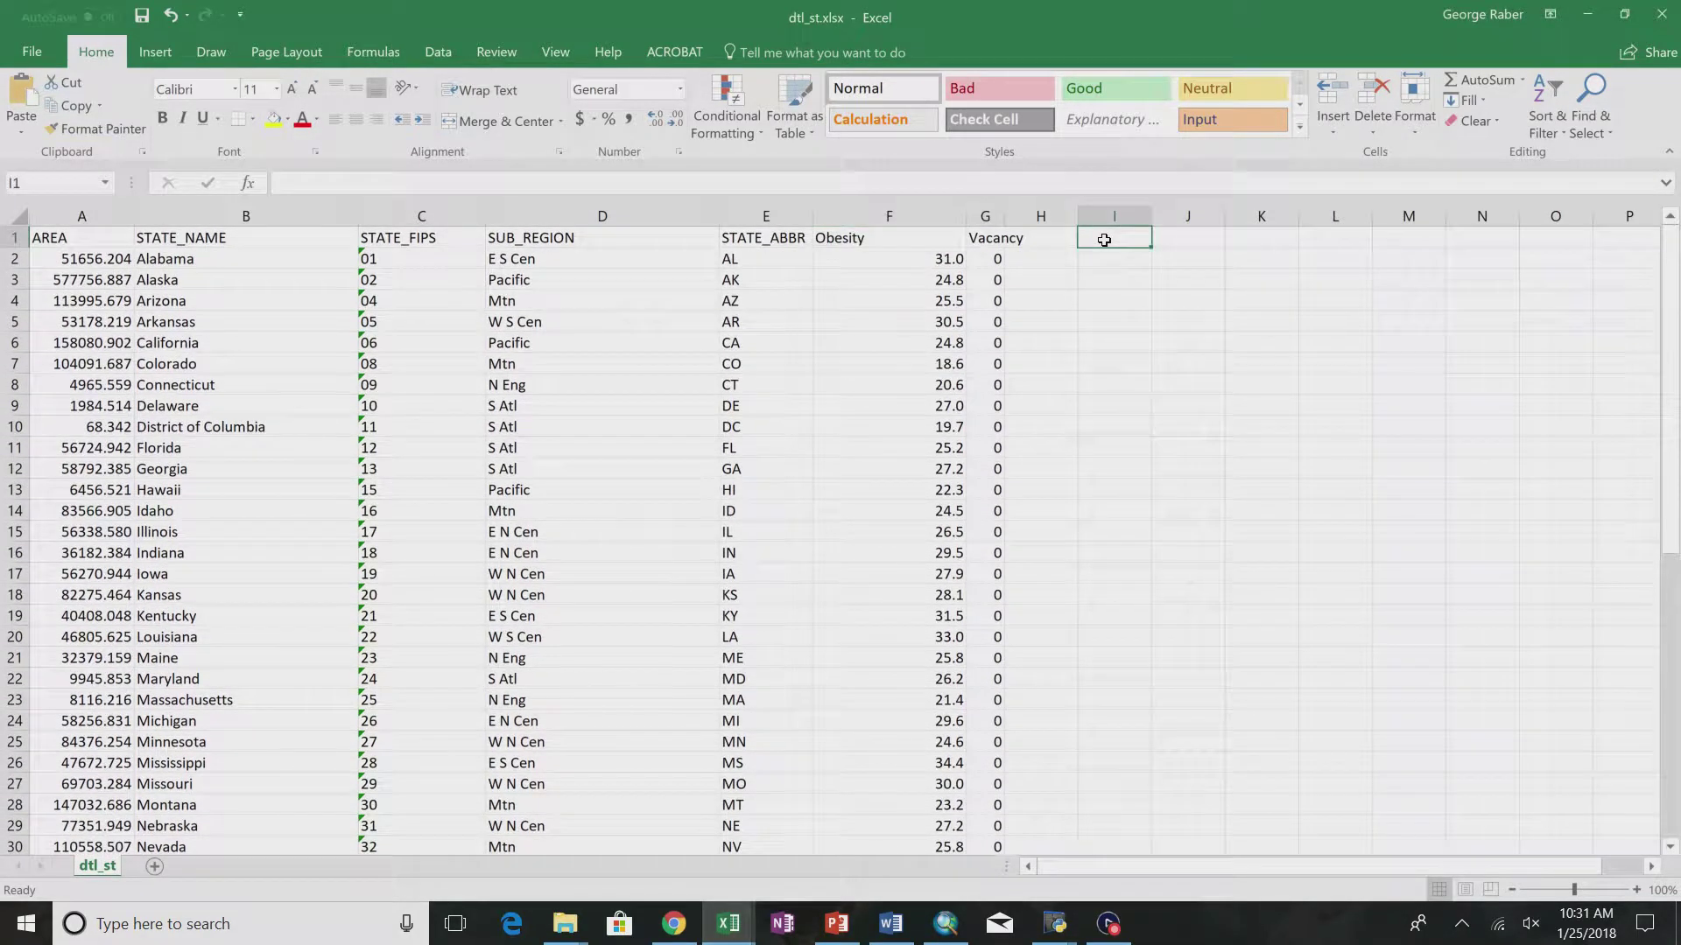
{"action": "type", "text": "ST"}
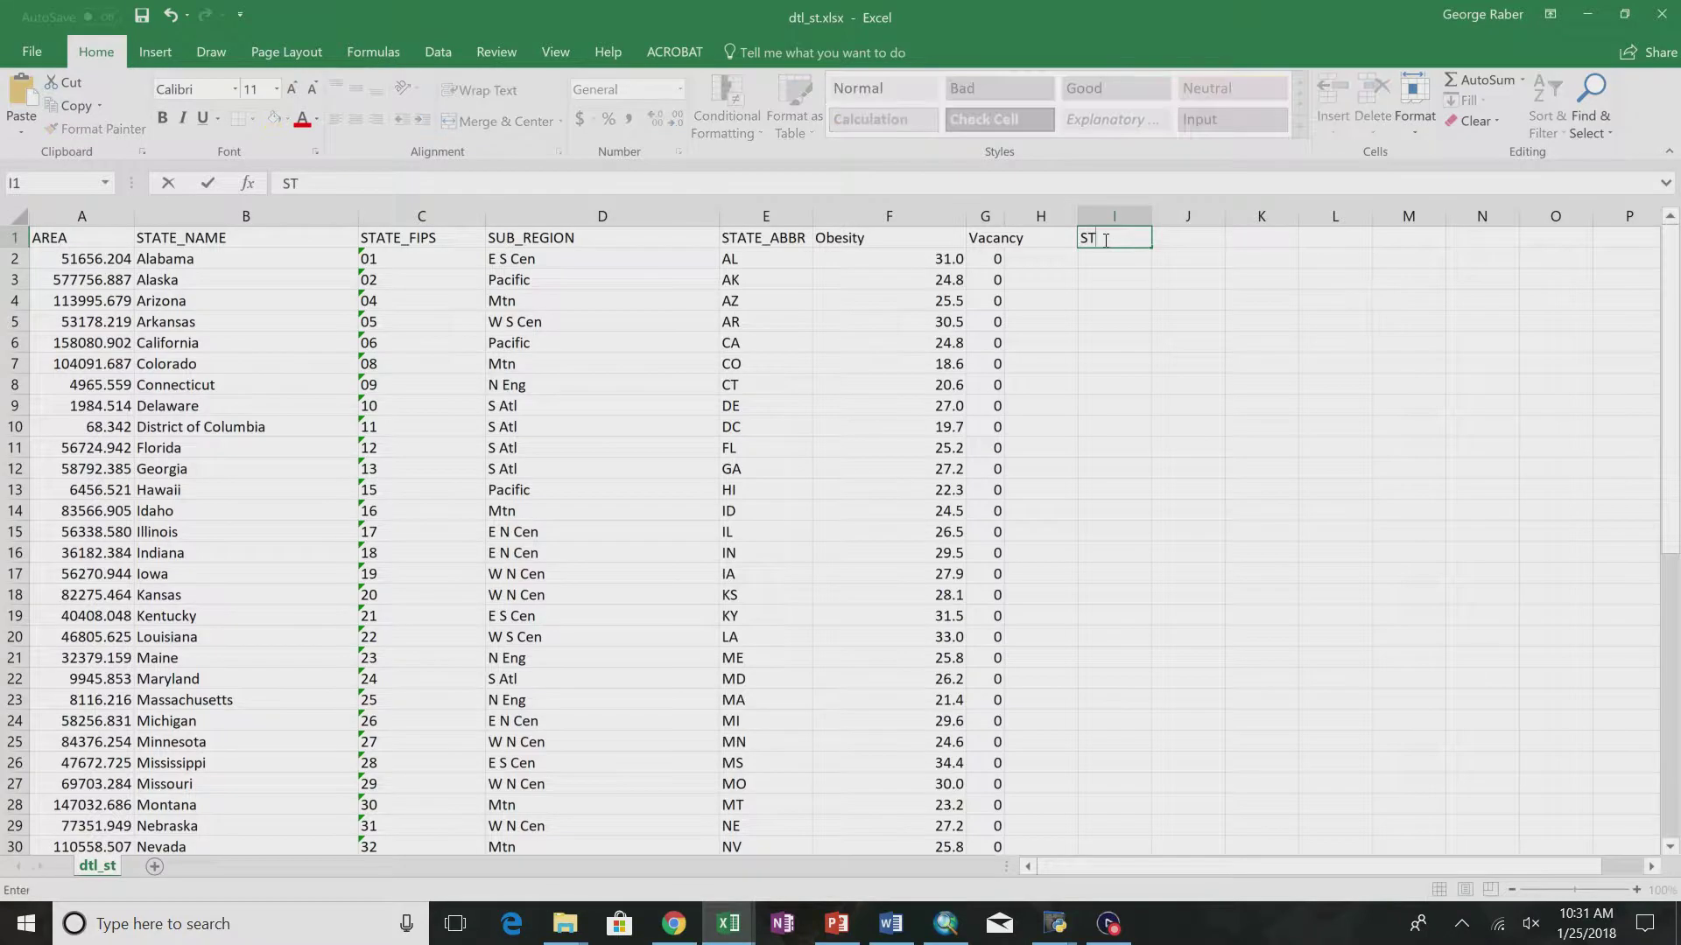
{"action": "type", "text": "OV"}
{"action": "key", "text": "BackSpace"}
{"action": "type", "text": "B"}
{"action": "key", "text": "ctrl+Return"}
- Enter the formula =F2-meanOB in cell I2 to subtract the mean from Alabama's obesity value
{"action": "left_click", "coordinate": [1103, 254]}
{"action": "type", "text": "="}
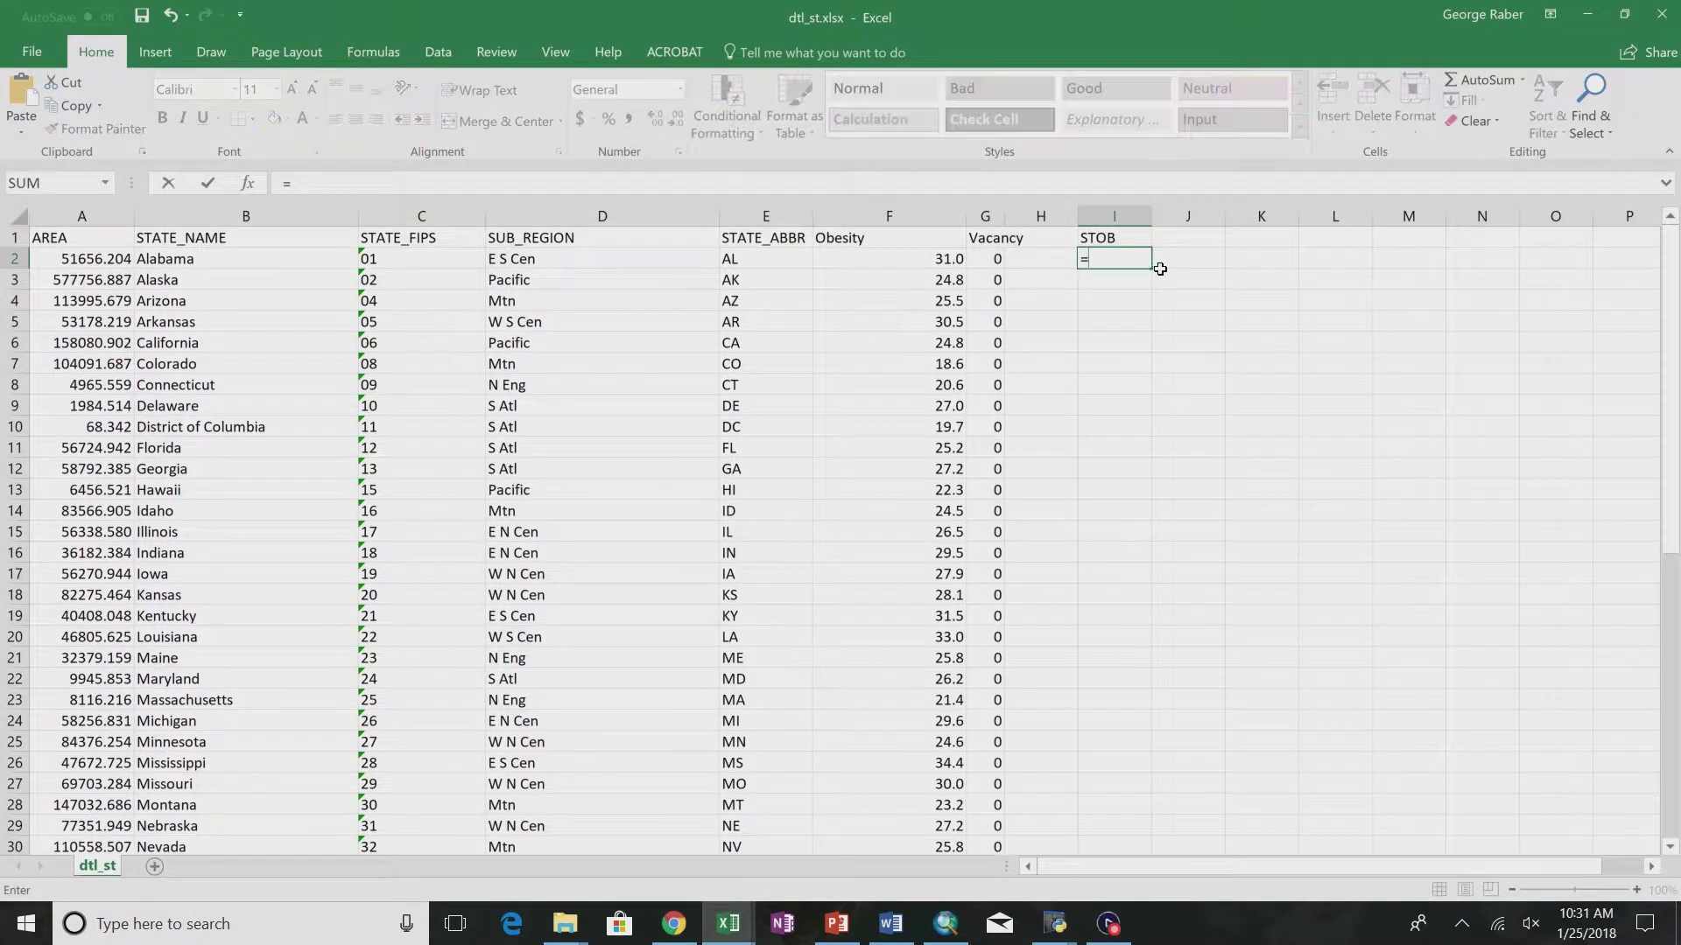
{"action": "left_click", "coordinate": [923, 263]}
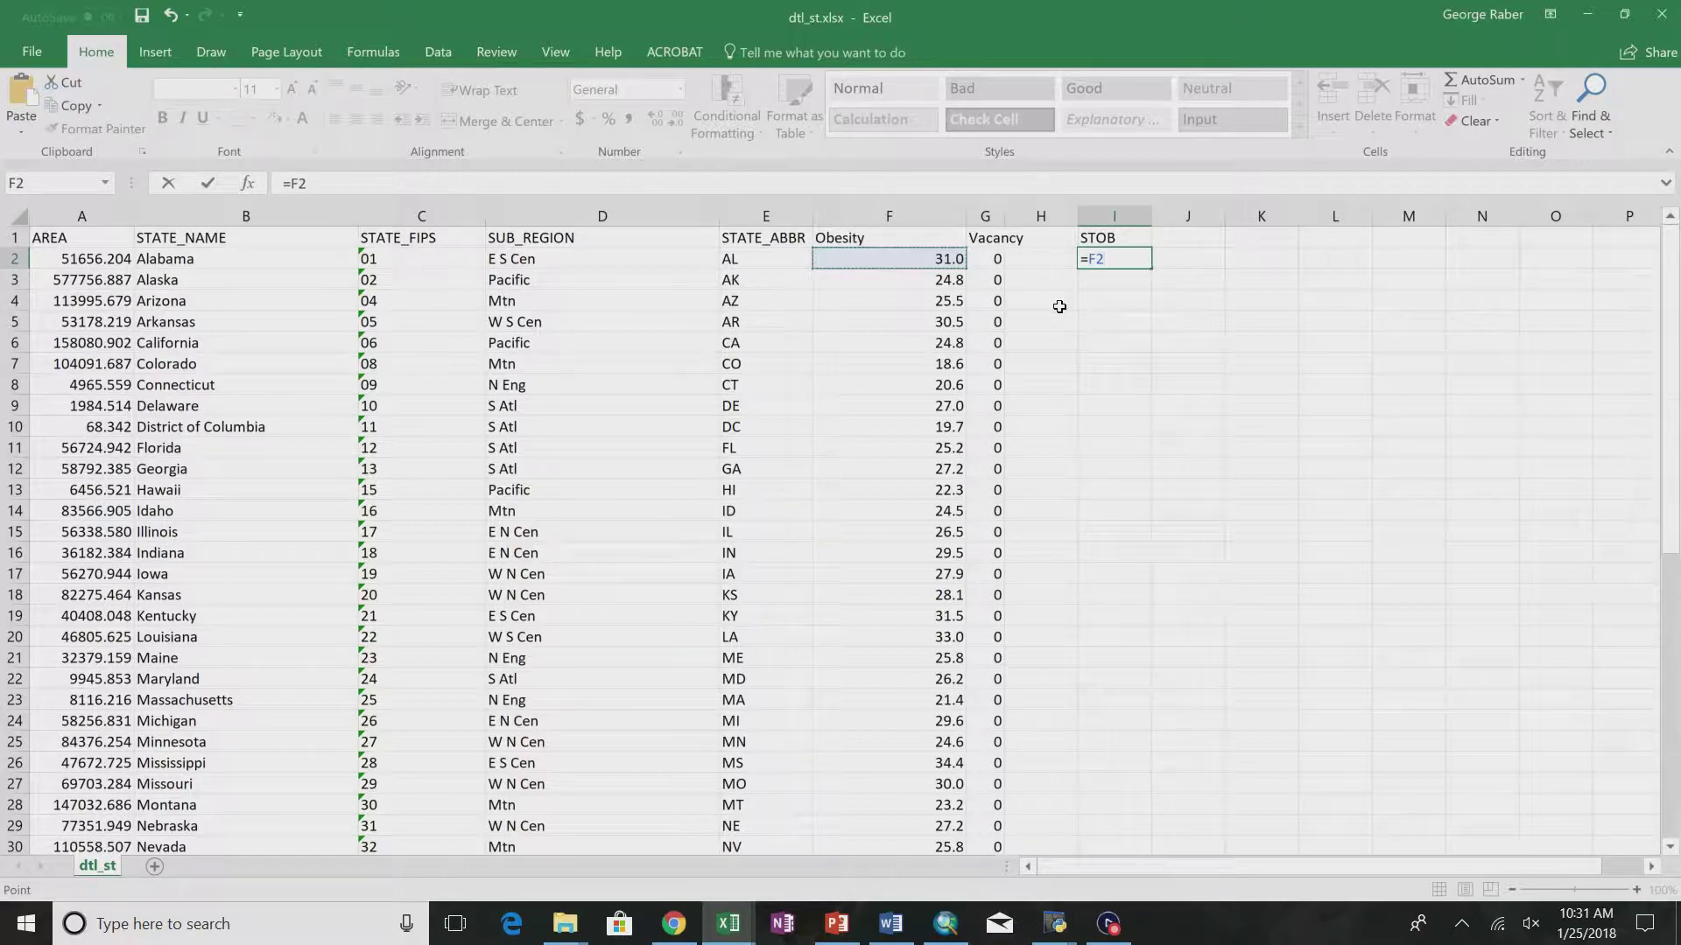
{"action": "type", "text": "-"}
{"action": "scroll", "coordinate": [1062, 487], "scroll_direction": "down", "scroll_amount": 4}
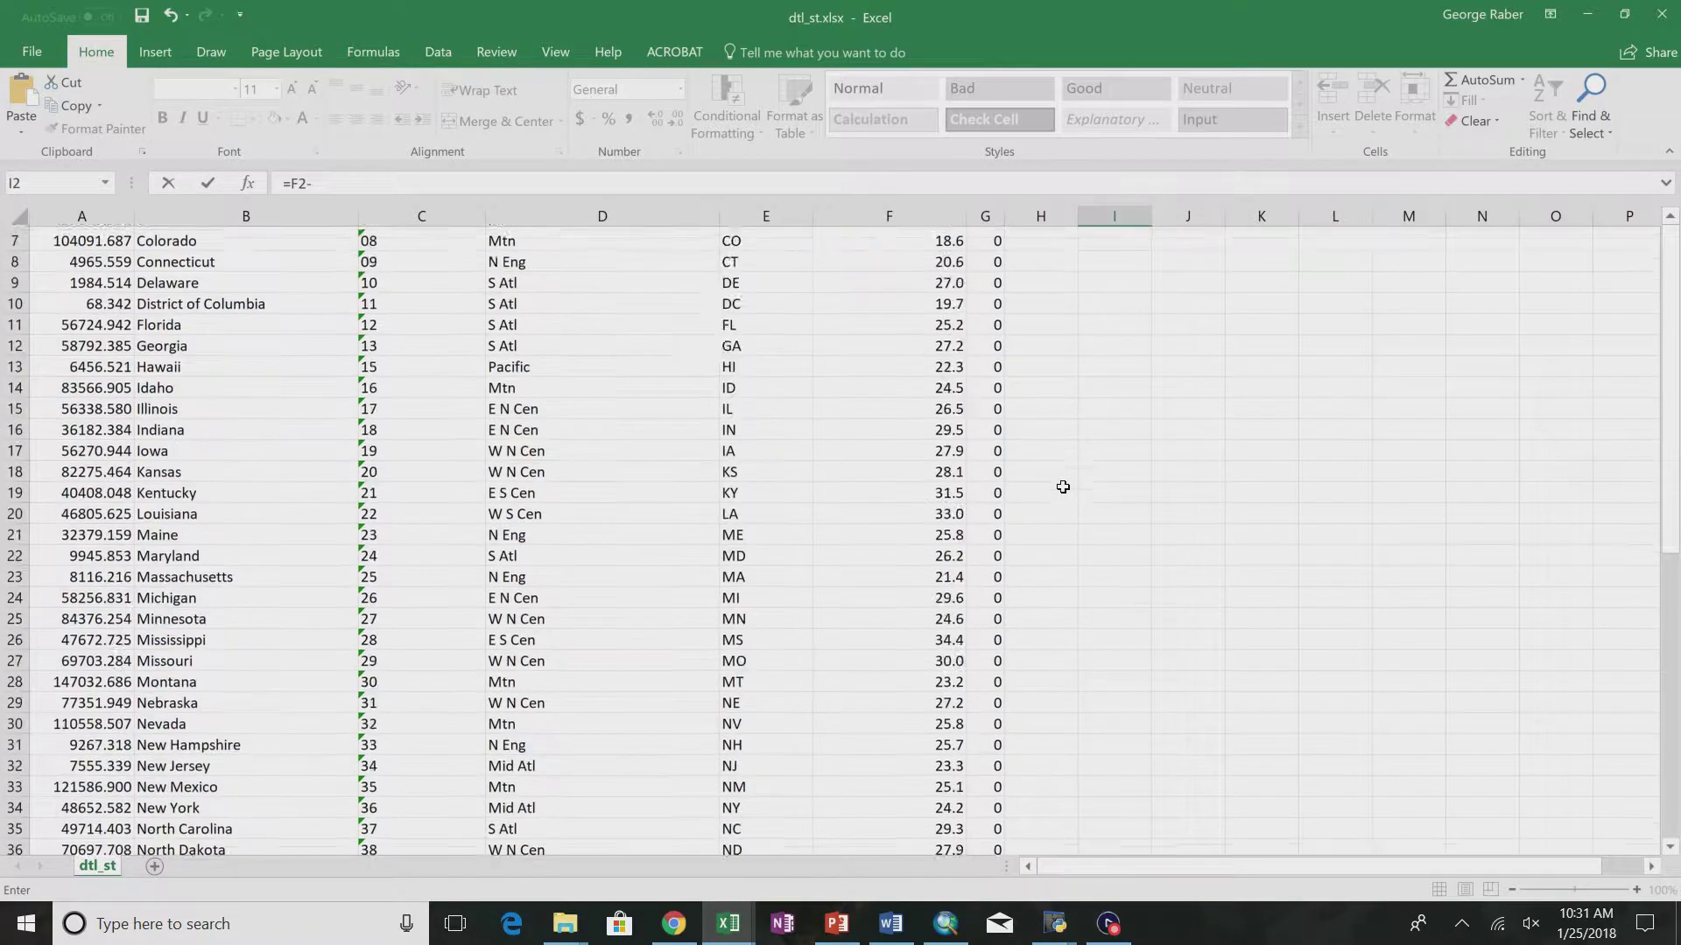
{"action": "scroll", "coordinate": [1062, 487], "scroll_direction": "down", "scroll_amount": 6}
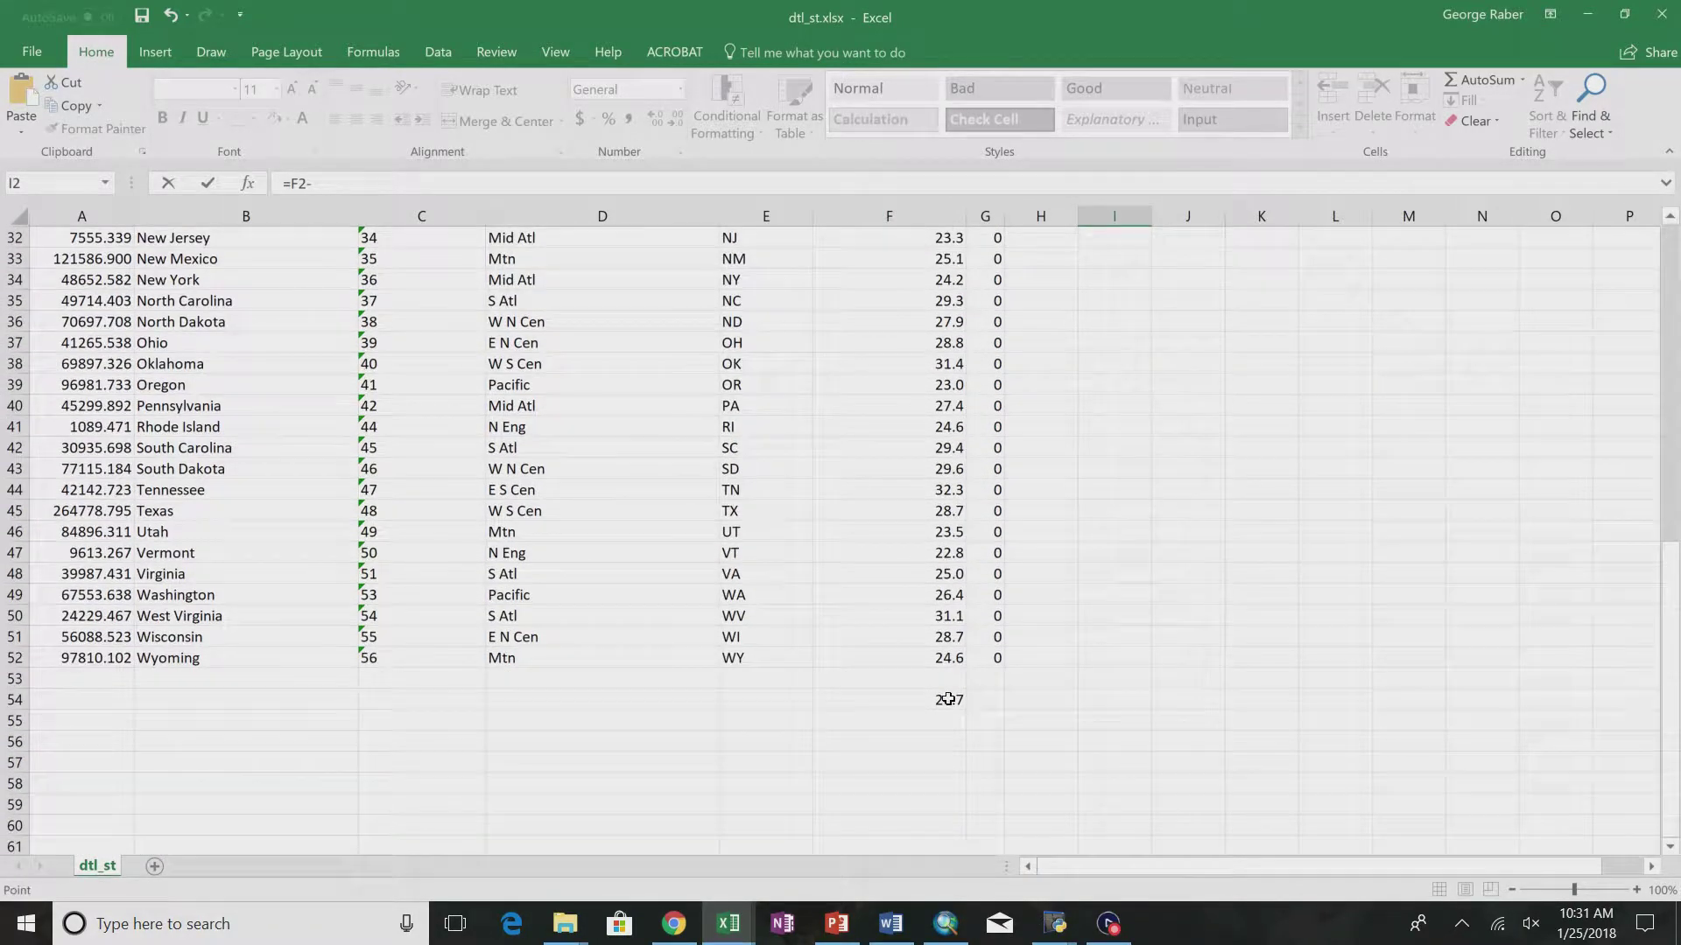
{"action": "left_click", "coordinate": [948, 700]}
{"action": "key", "text": "Return"}
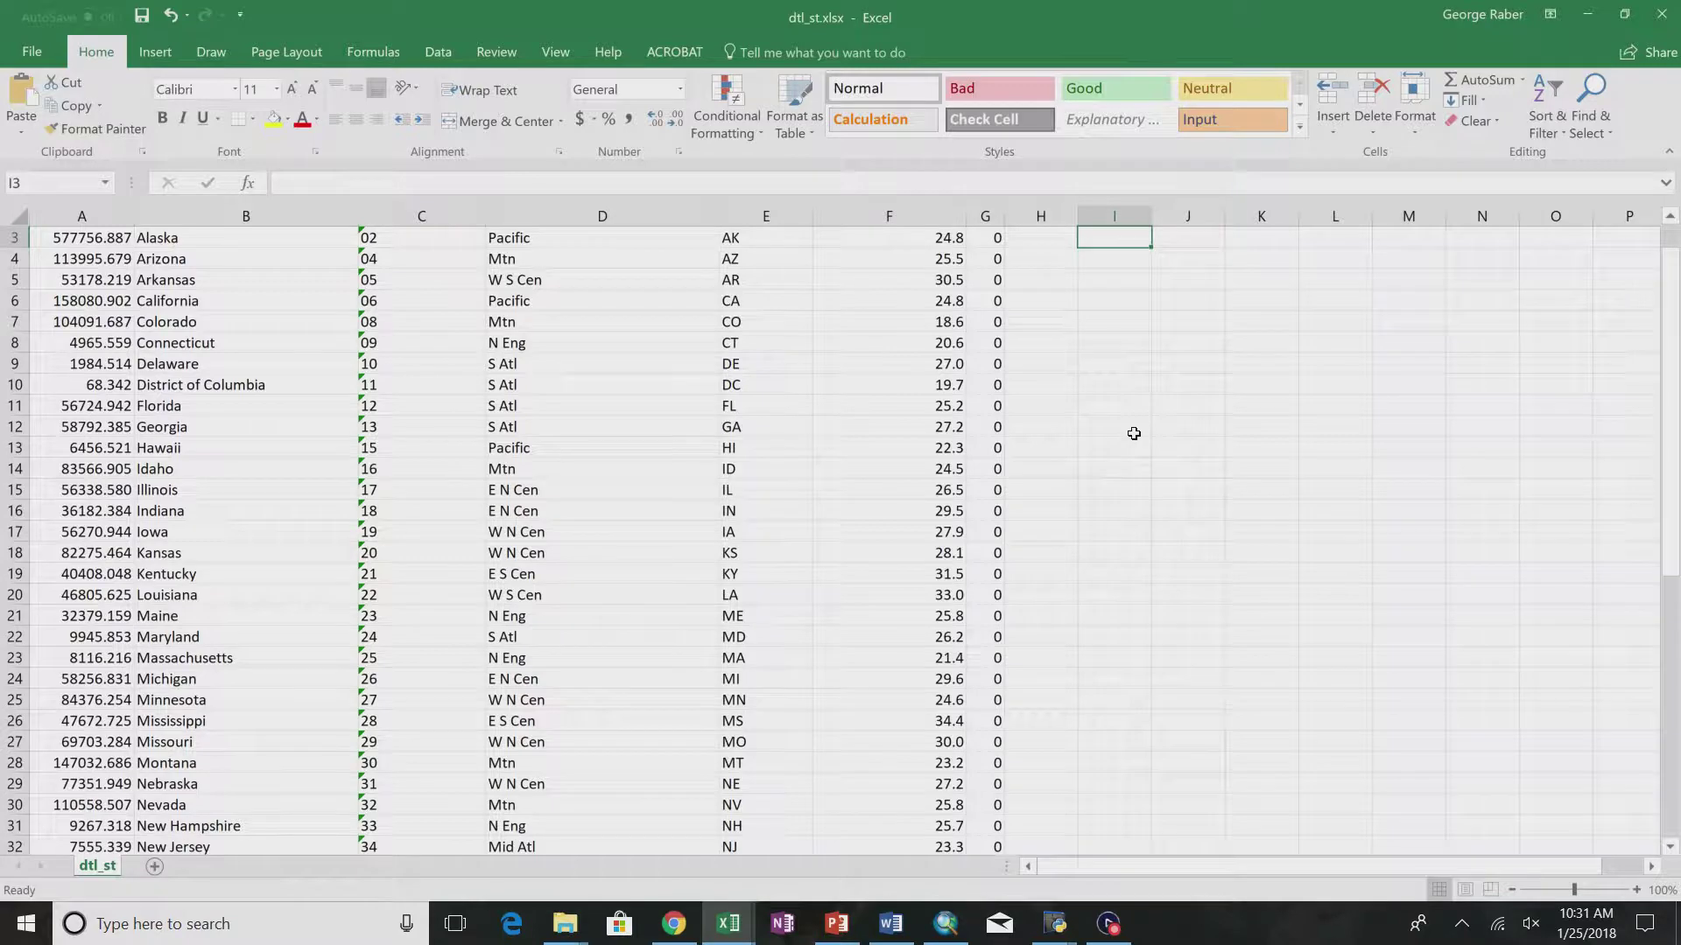
- Fill the STOB formula from I2 down to Wyoming's row 52 and look through the resulting values
{"action": "scroll", "coordinate": [1133, 433], "scroll_direction": "up", "scroll_amount": 1}
{"action": "left_click", "coordinate": [1116, 259]}
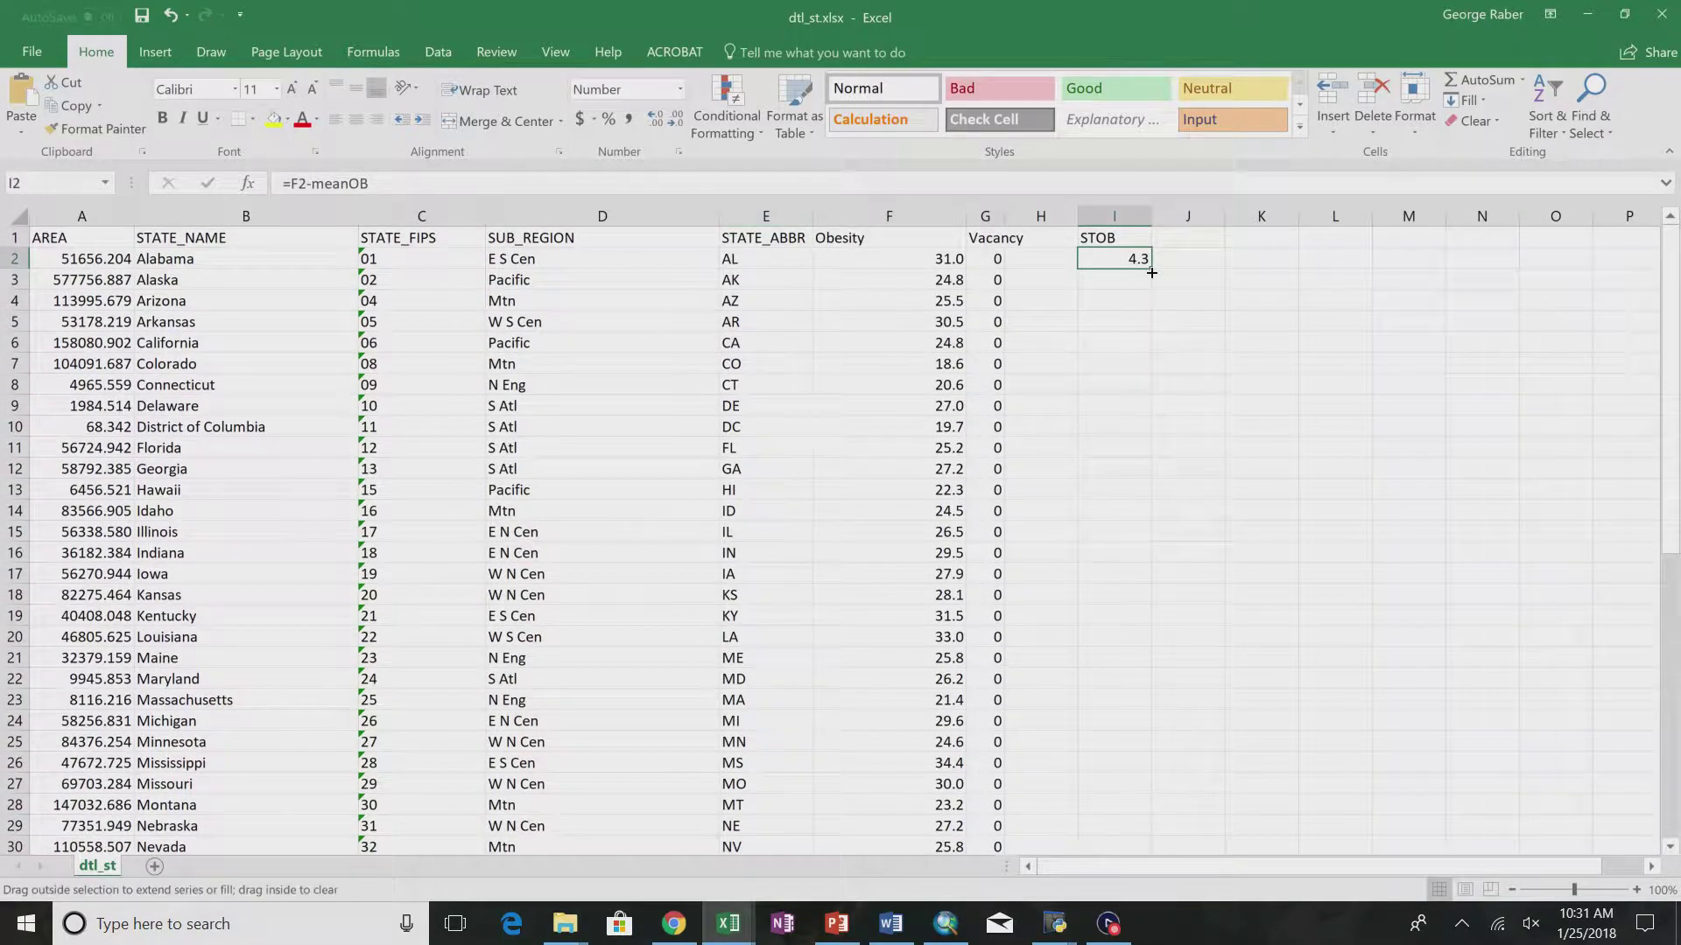
{"action": "left_click_drag", "start_coordinate": [1152, 273], "coordinate": [1098, 779]}
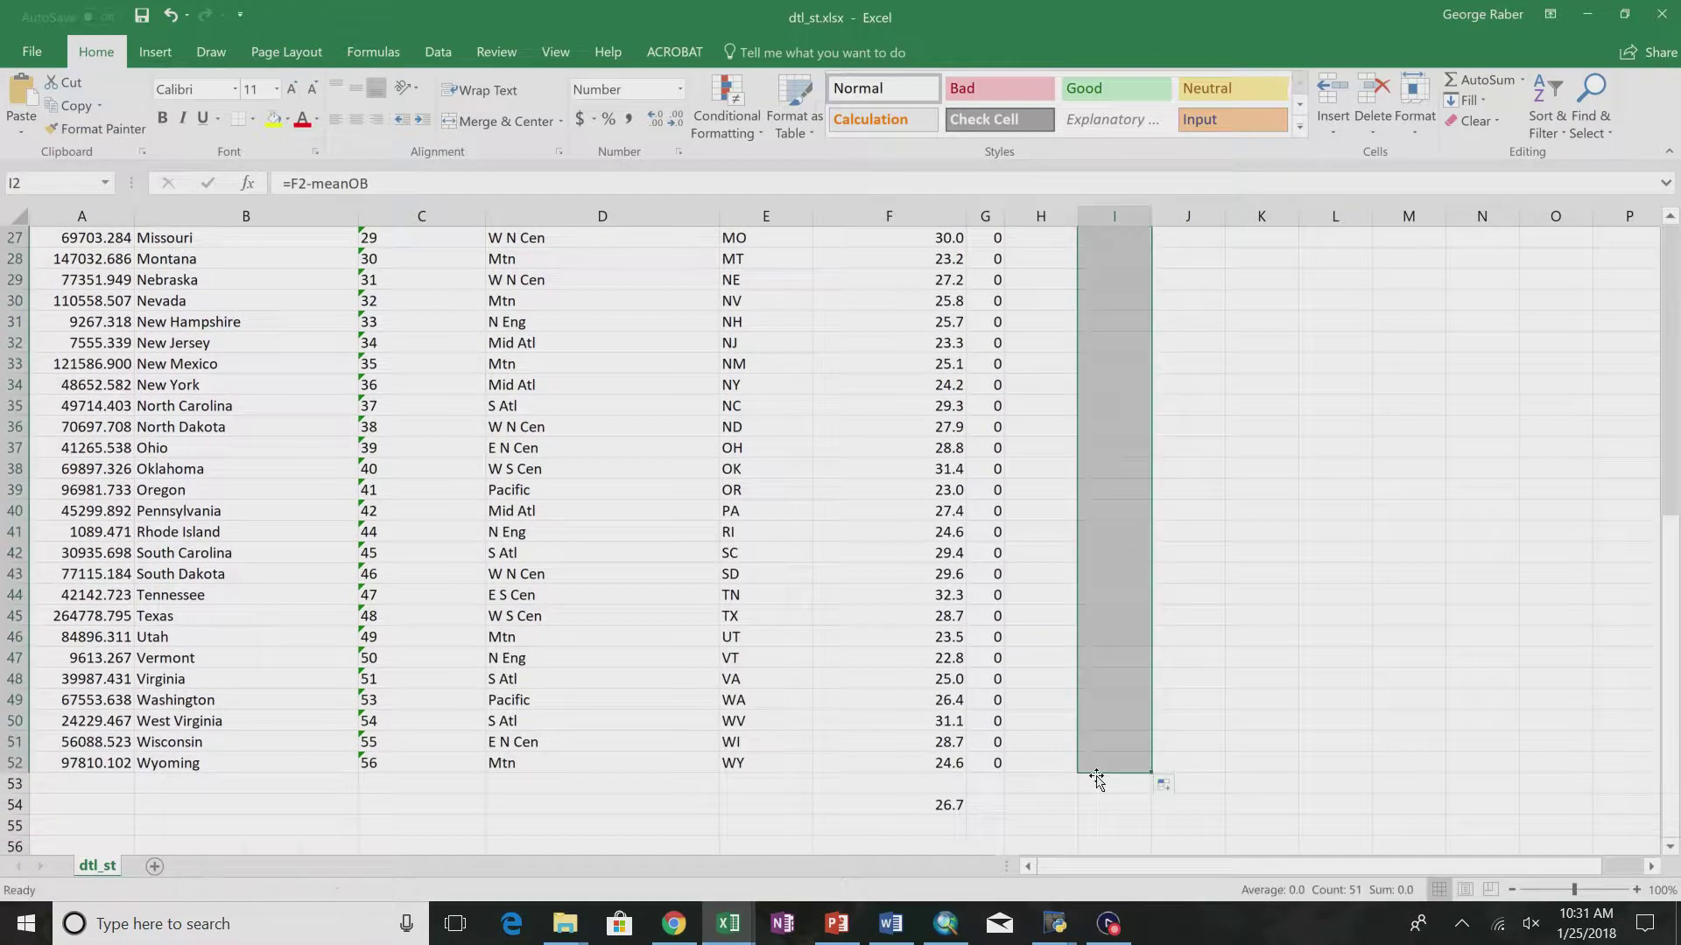
{"action": "scroll", "coordinate": [1226, 404], "scroll_direction": "up", "scroll_amount": 9}
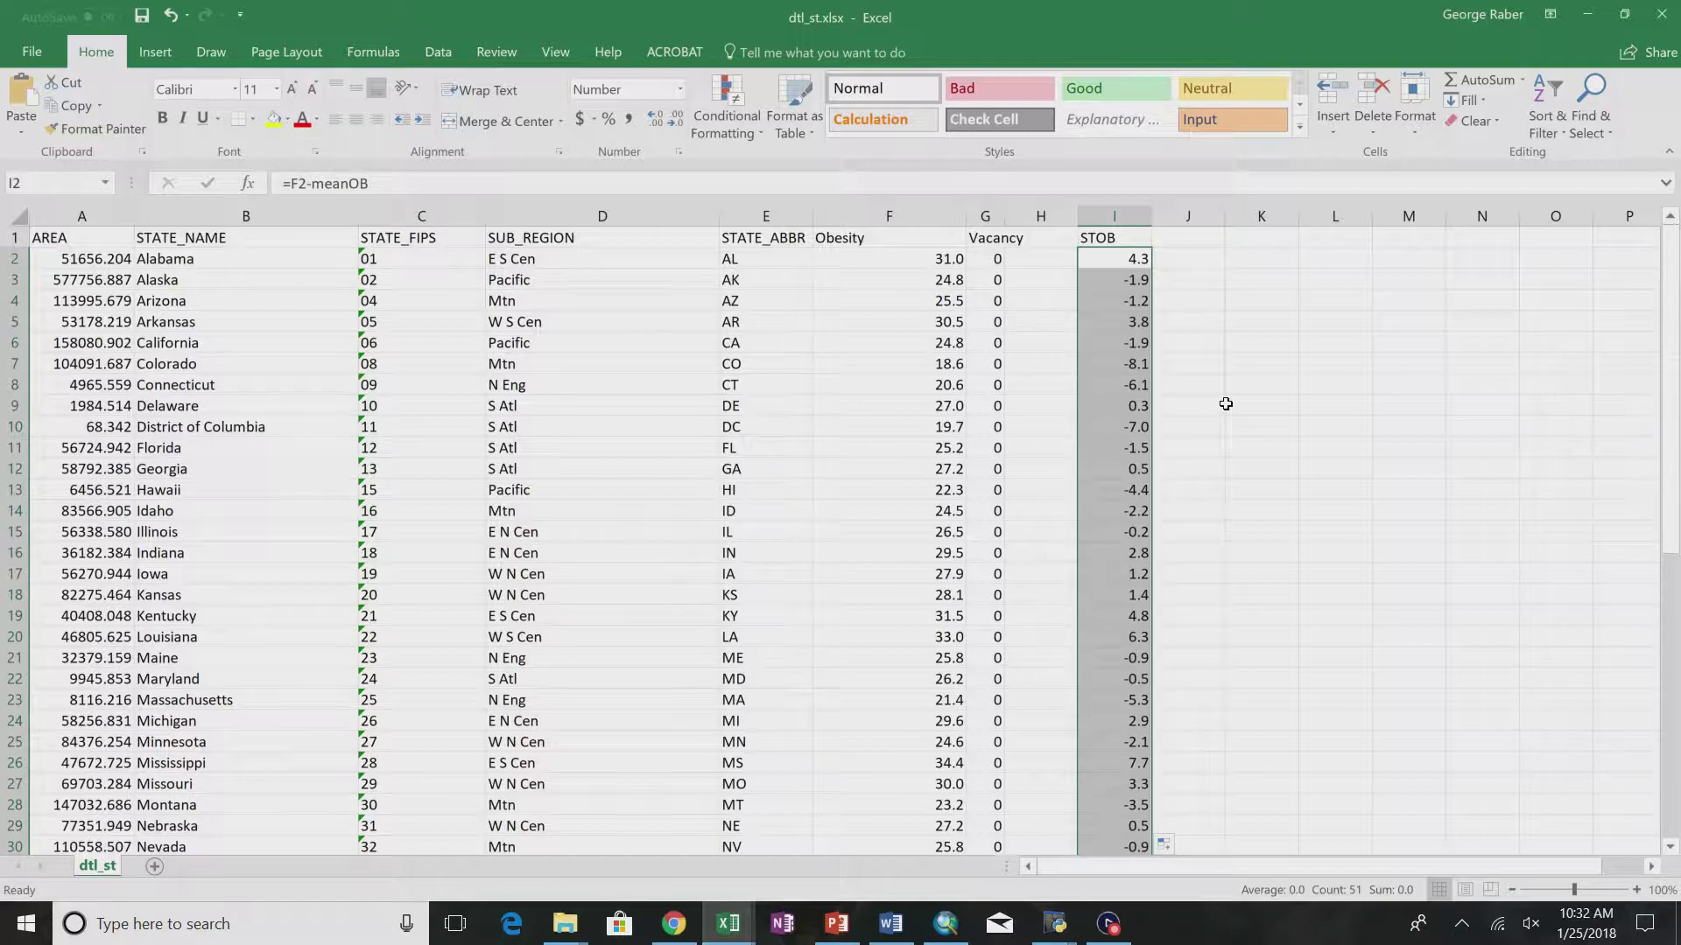
{"action": "scroll", "coordinate": [1225, 403], "scroll_direction": "down", "scroll_amount": 7}
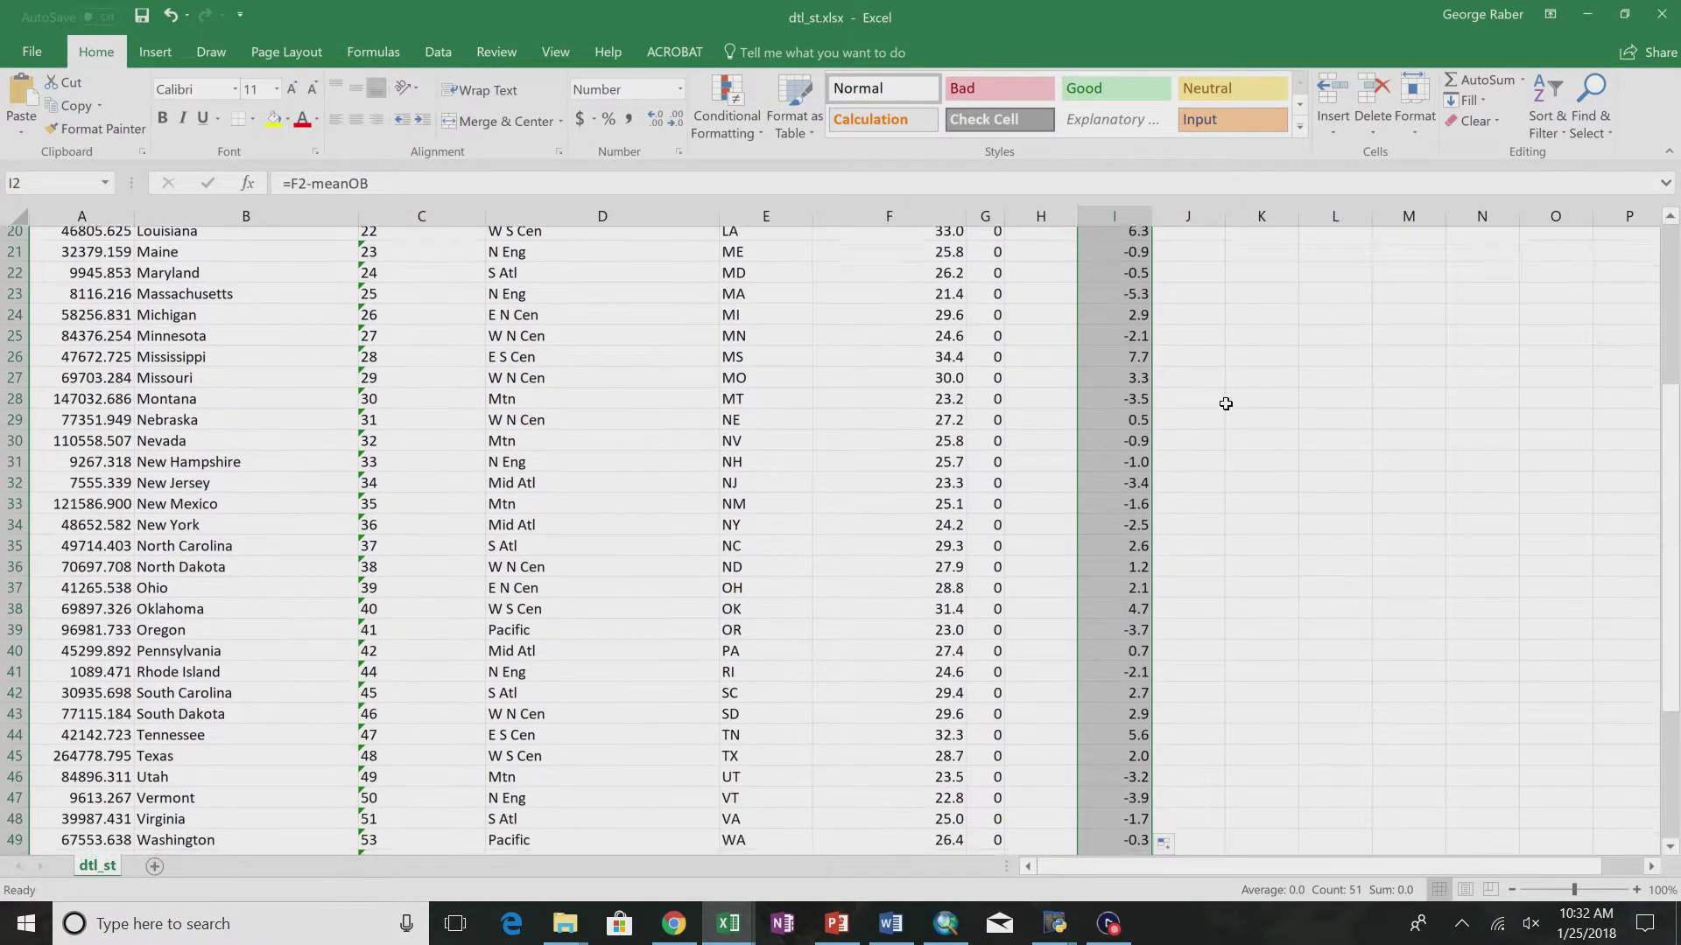
{"action": "scroll", "coordinate": [1225, 404], "scroll_direction": "down", "scroll_amount": 2}
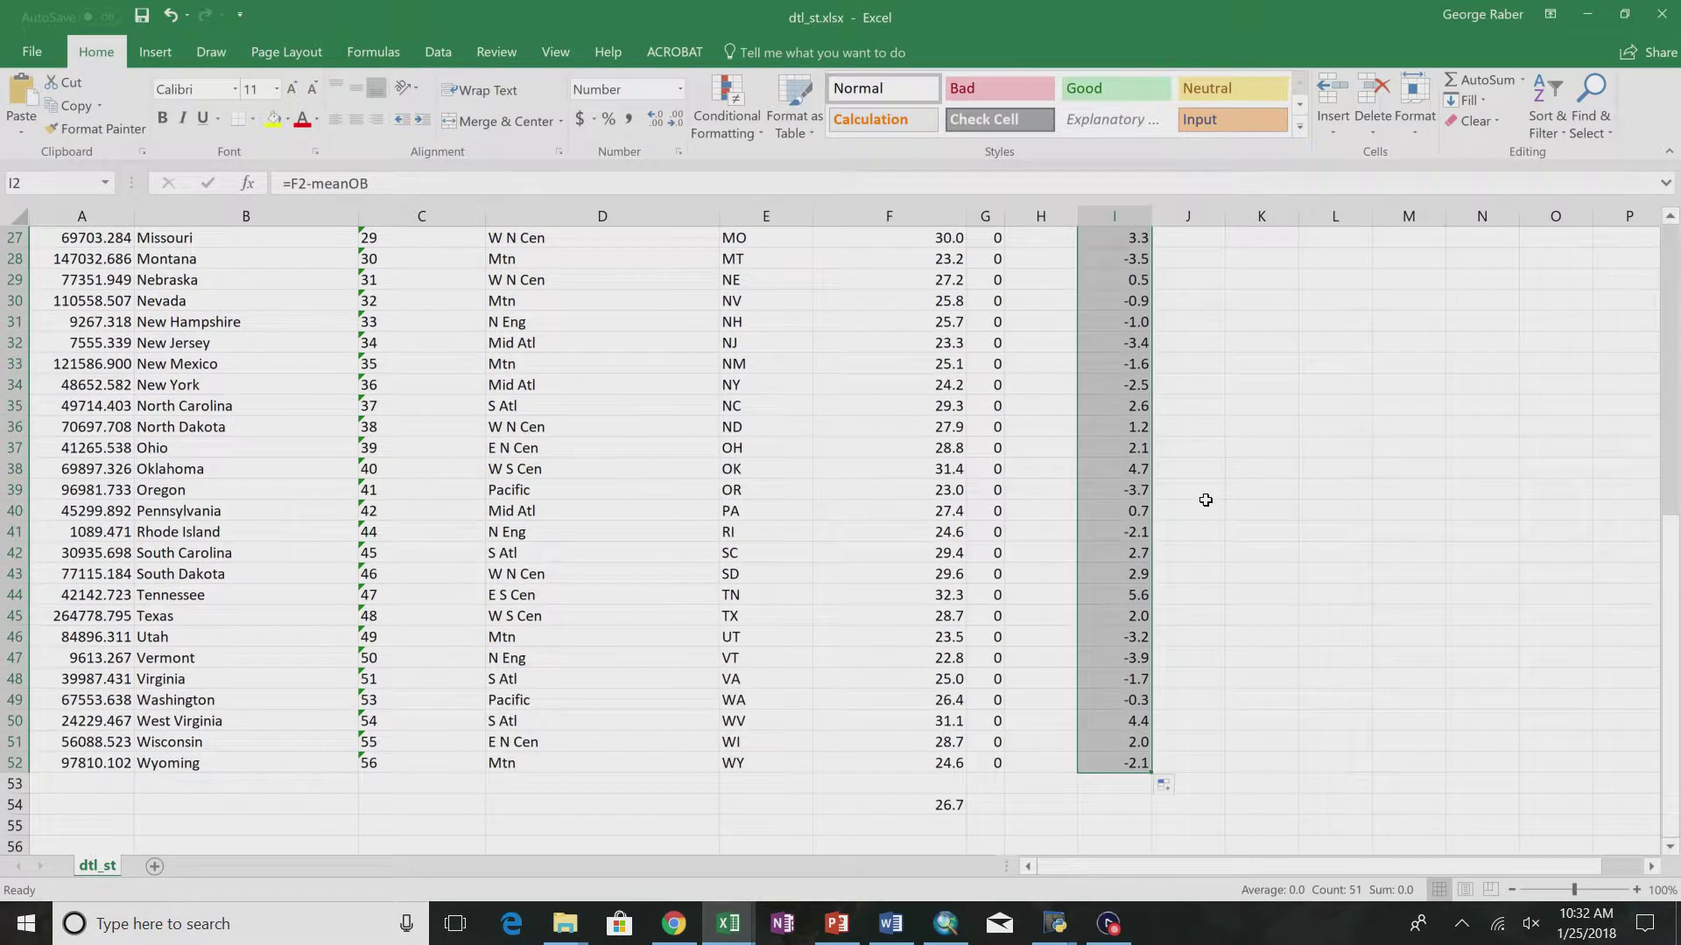
{"action": "scroll", "coordinate": [1206, 500], "scroll_direction": "up", "scroll_amount": 9}
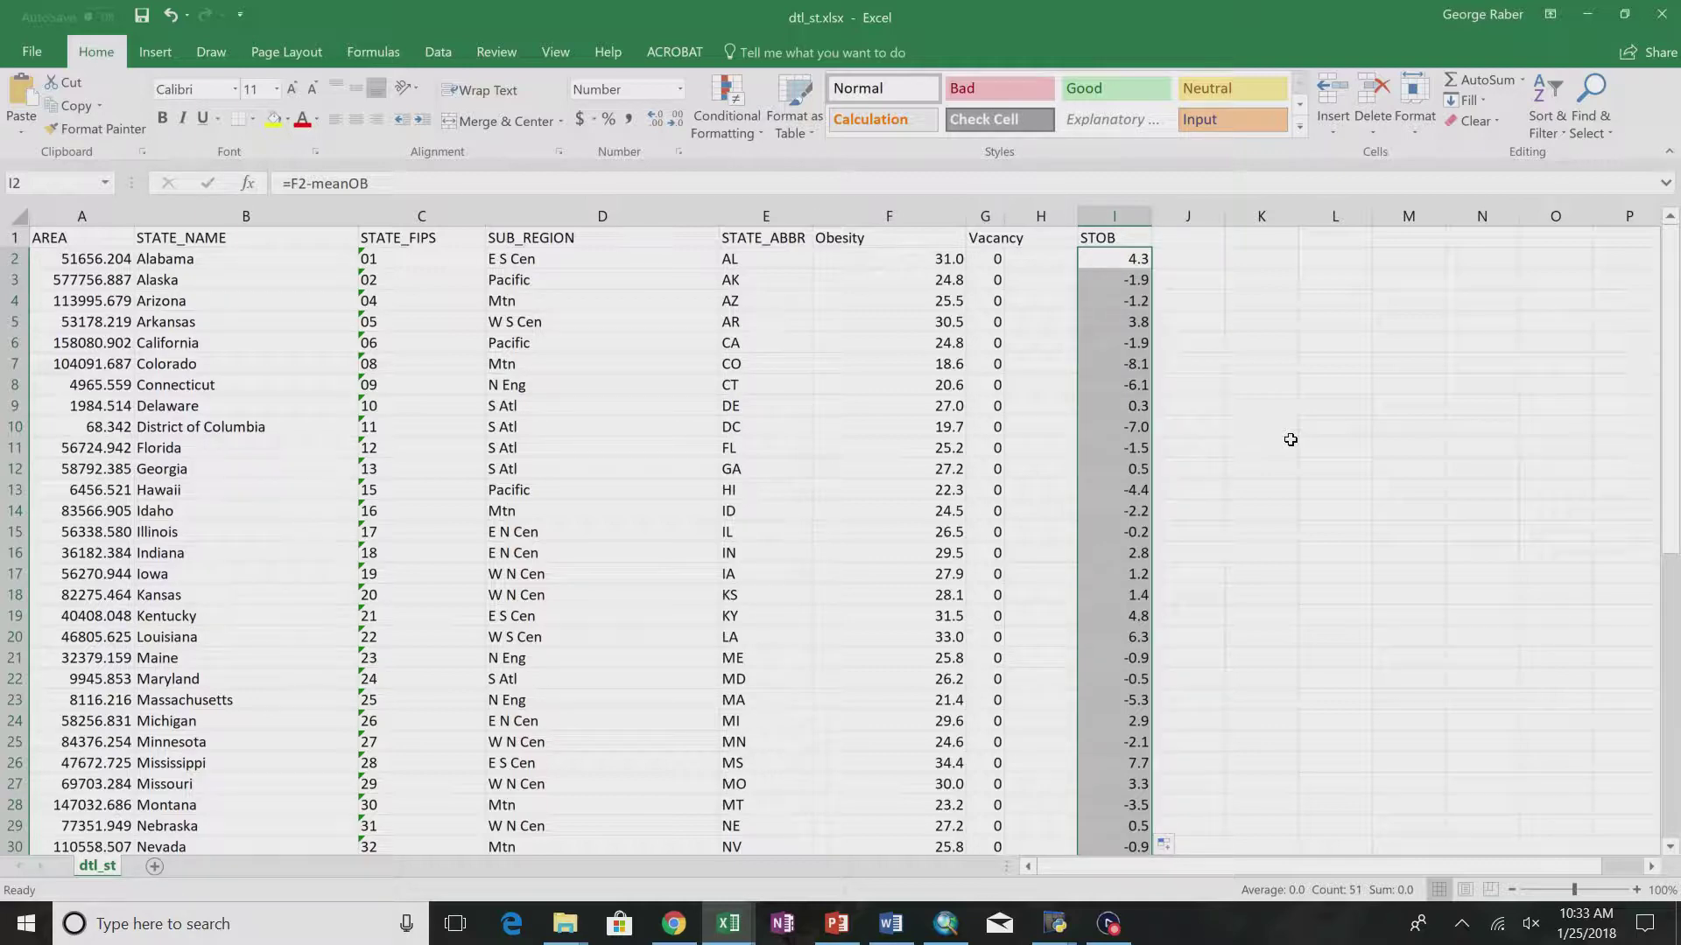
- Switch to Chapter3_Lecture.pptx in PowerPoint, present its title slide as a slide show, and end the show
{"action": "left_click", "coordinate": [836, 924]}
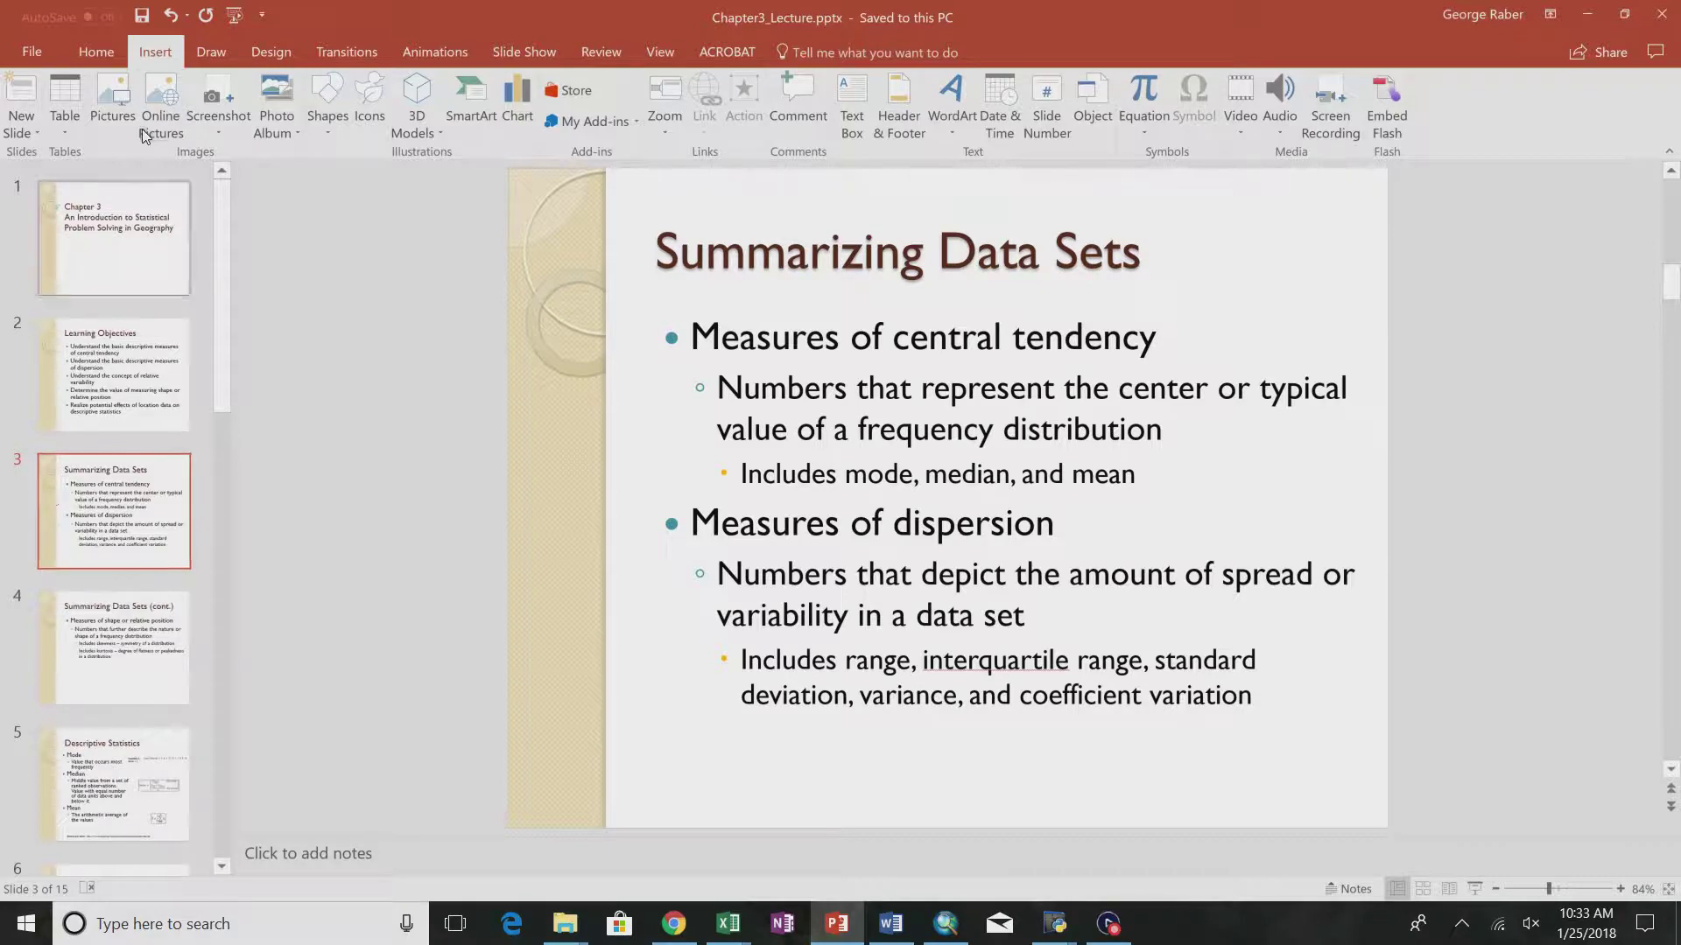
{"action": "left_click", "coordinate": [120, 229]}
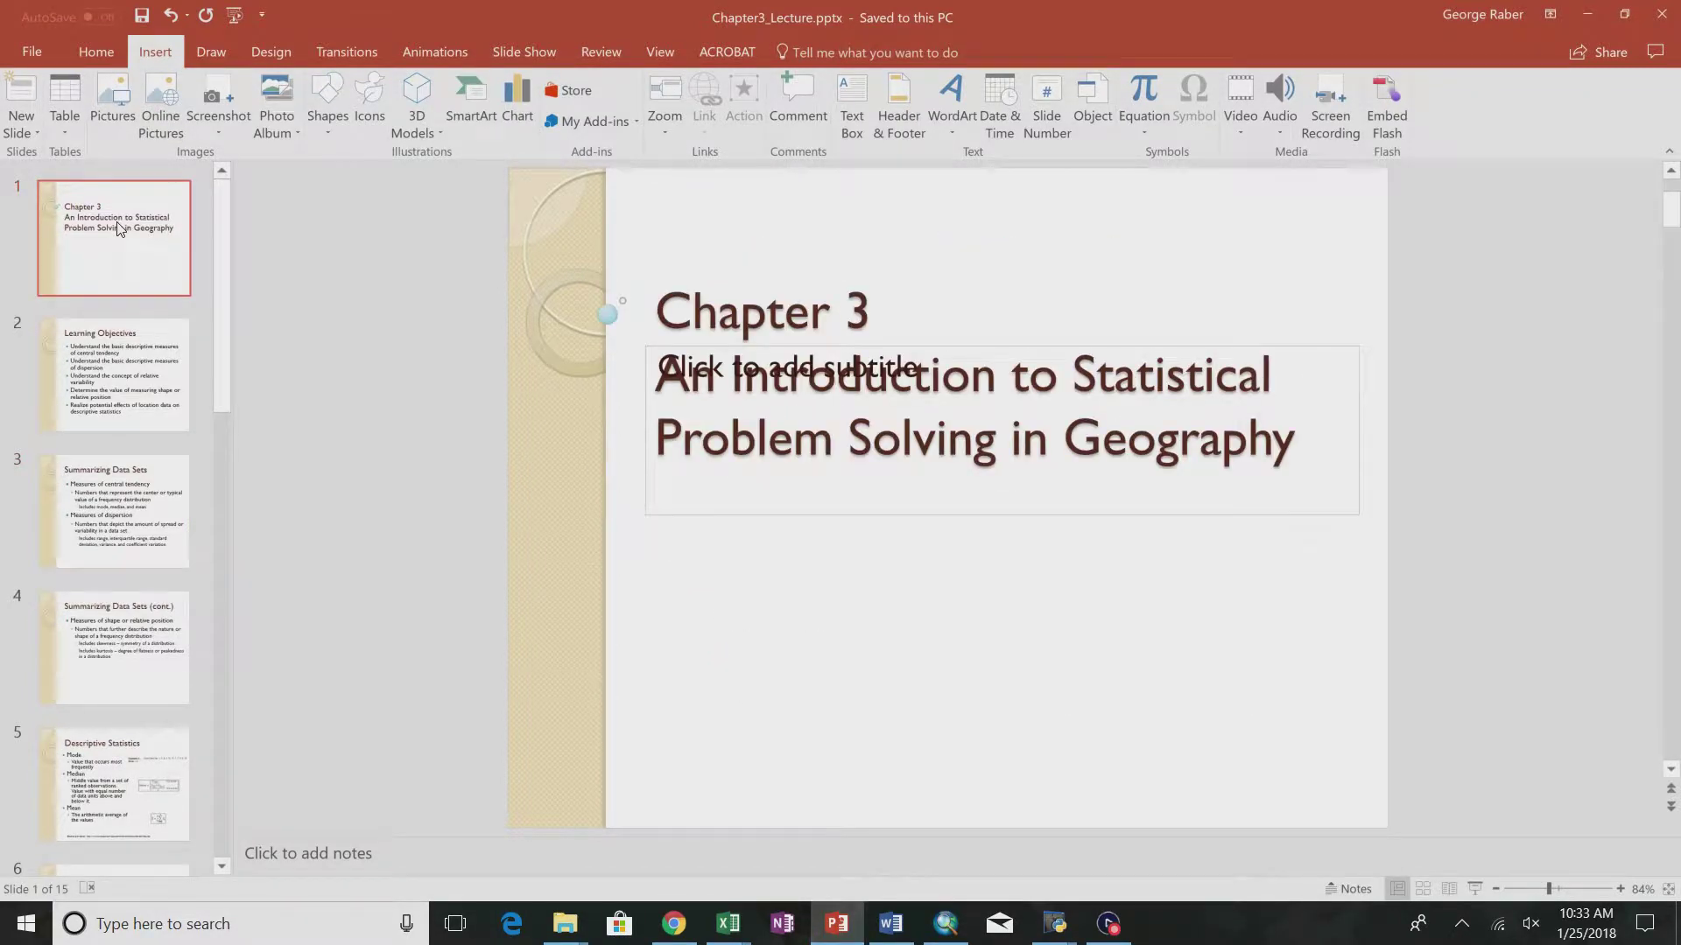
{"action": "left_click", "coordinate": [1474, 888]}
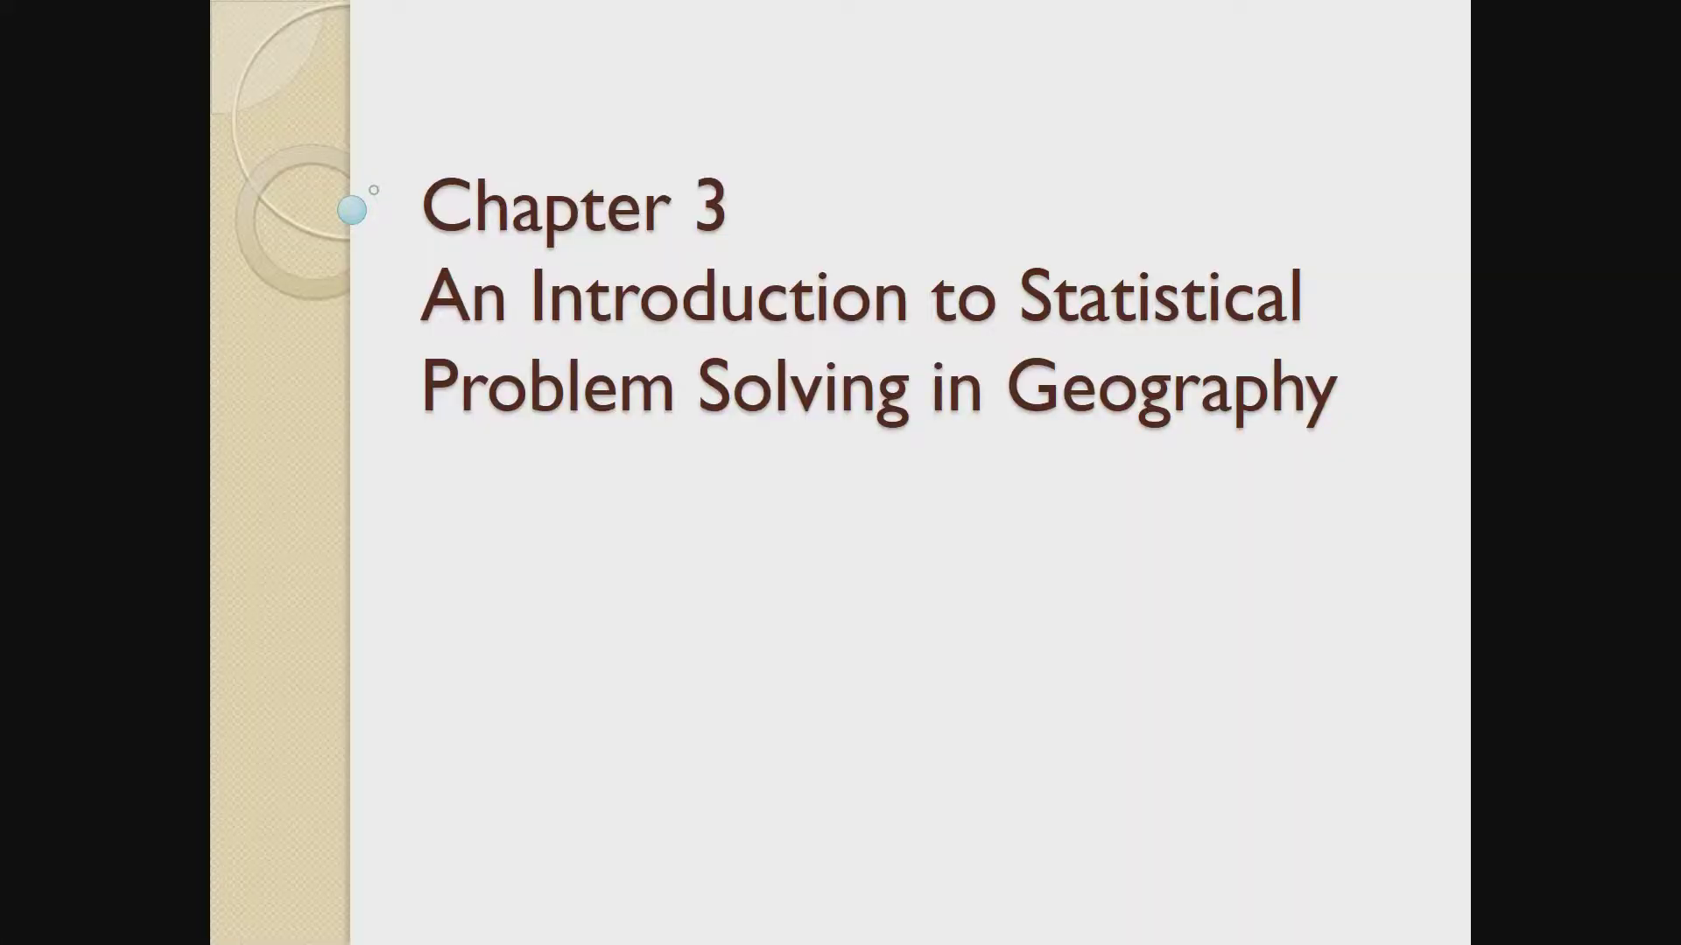
{"action": "key", "text": "Escape"}
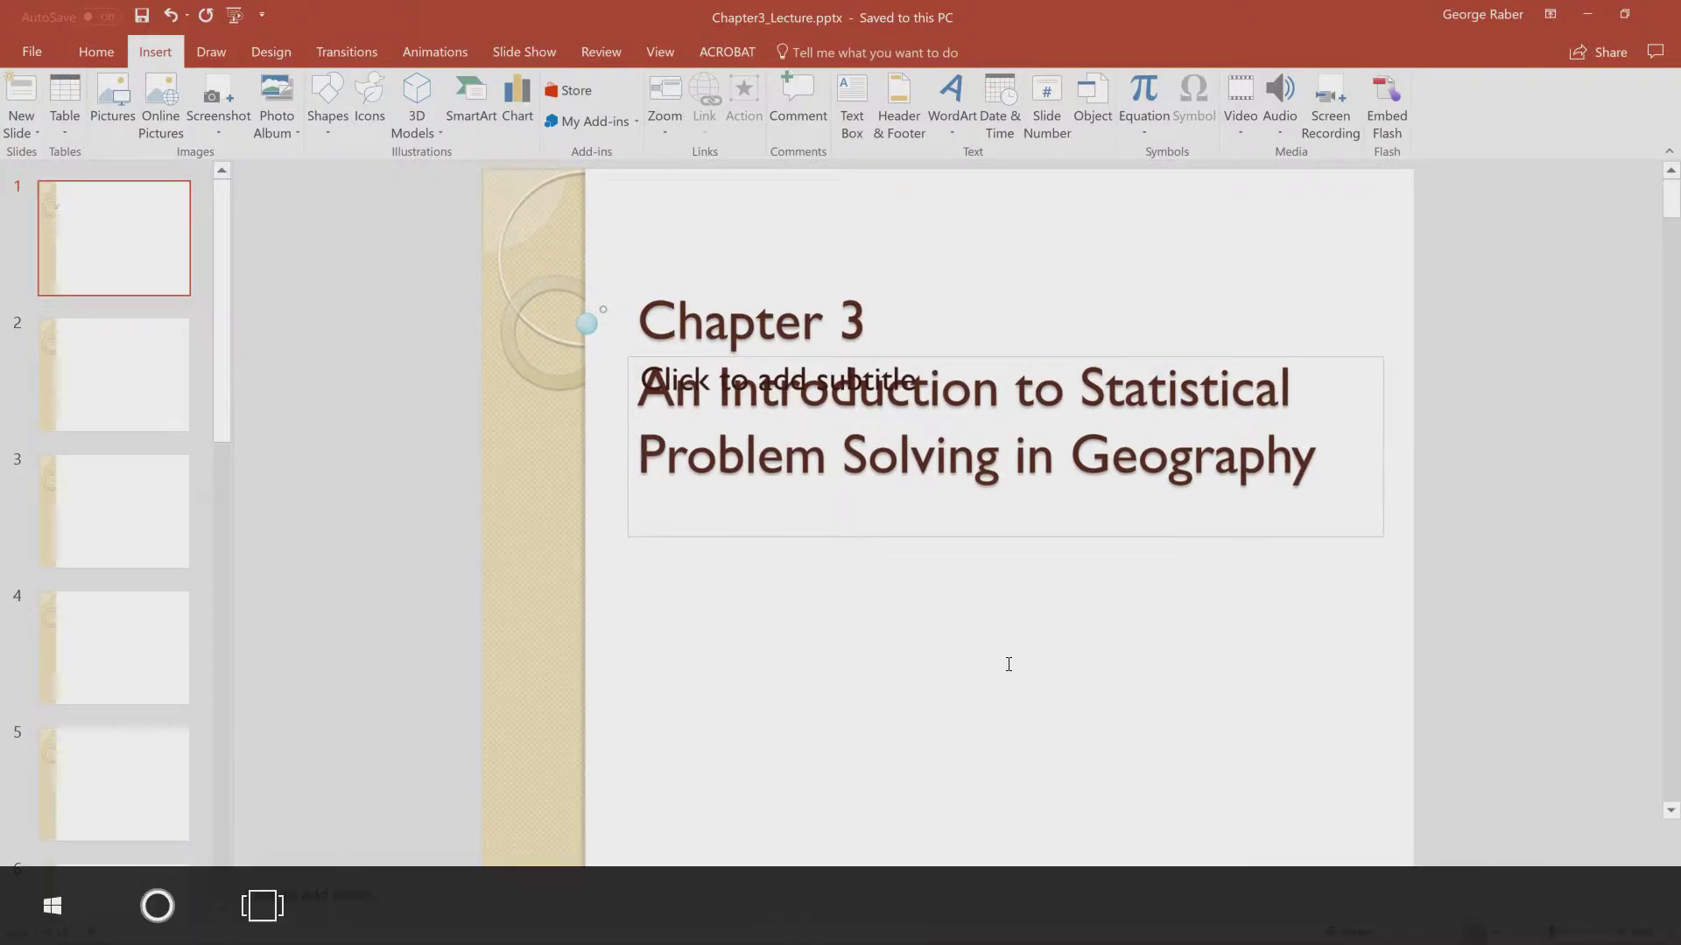
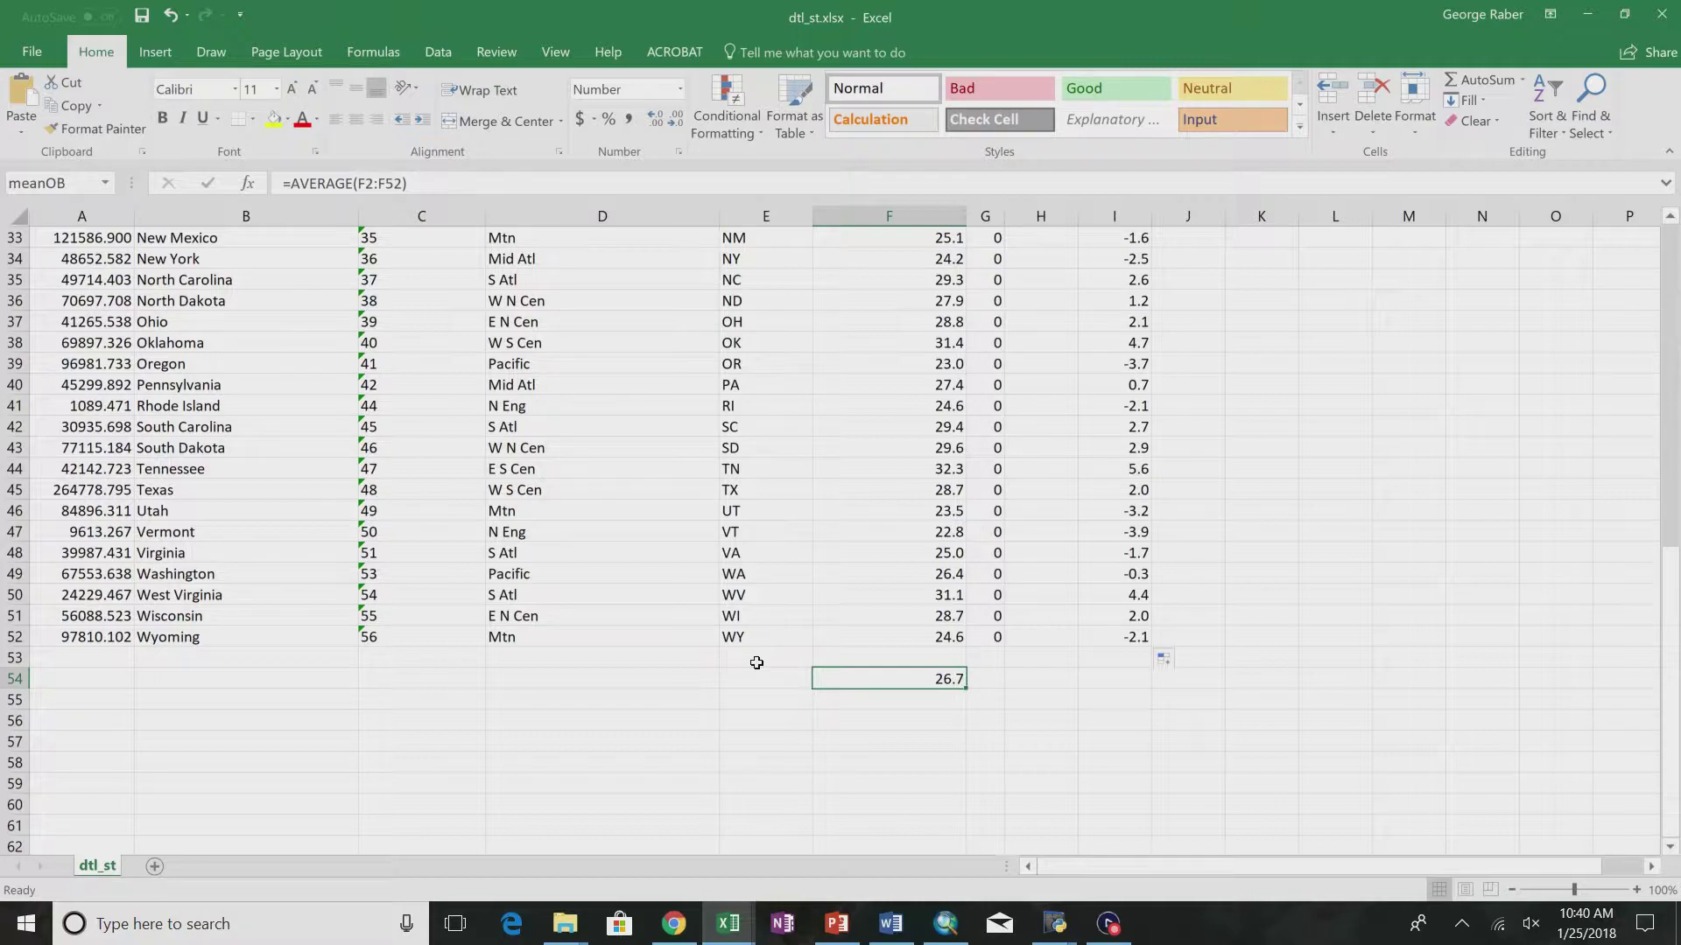
{"action": "scroll", "coordinate": [558, 516], "scroll_direction": "up", "scroll_amount": 11}
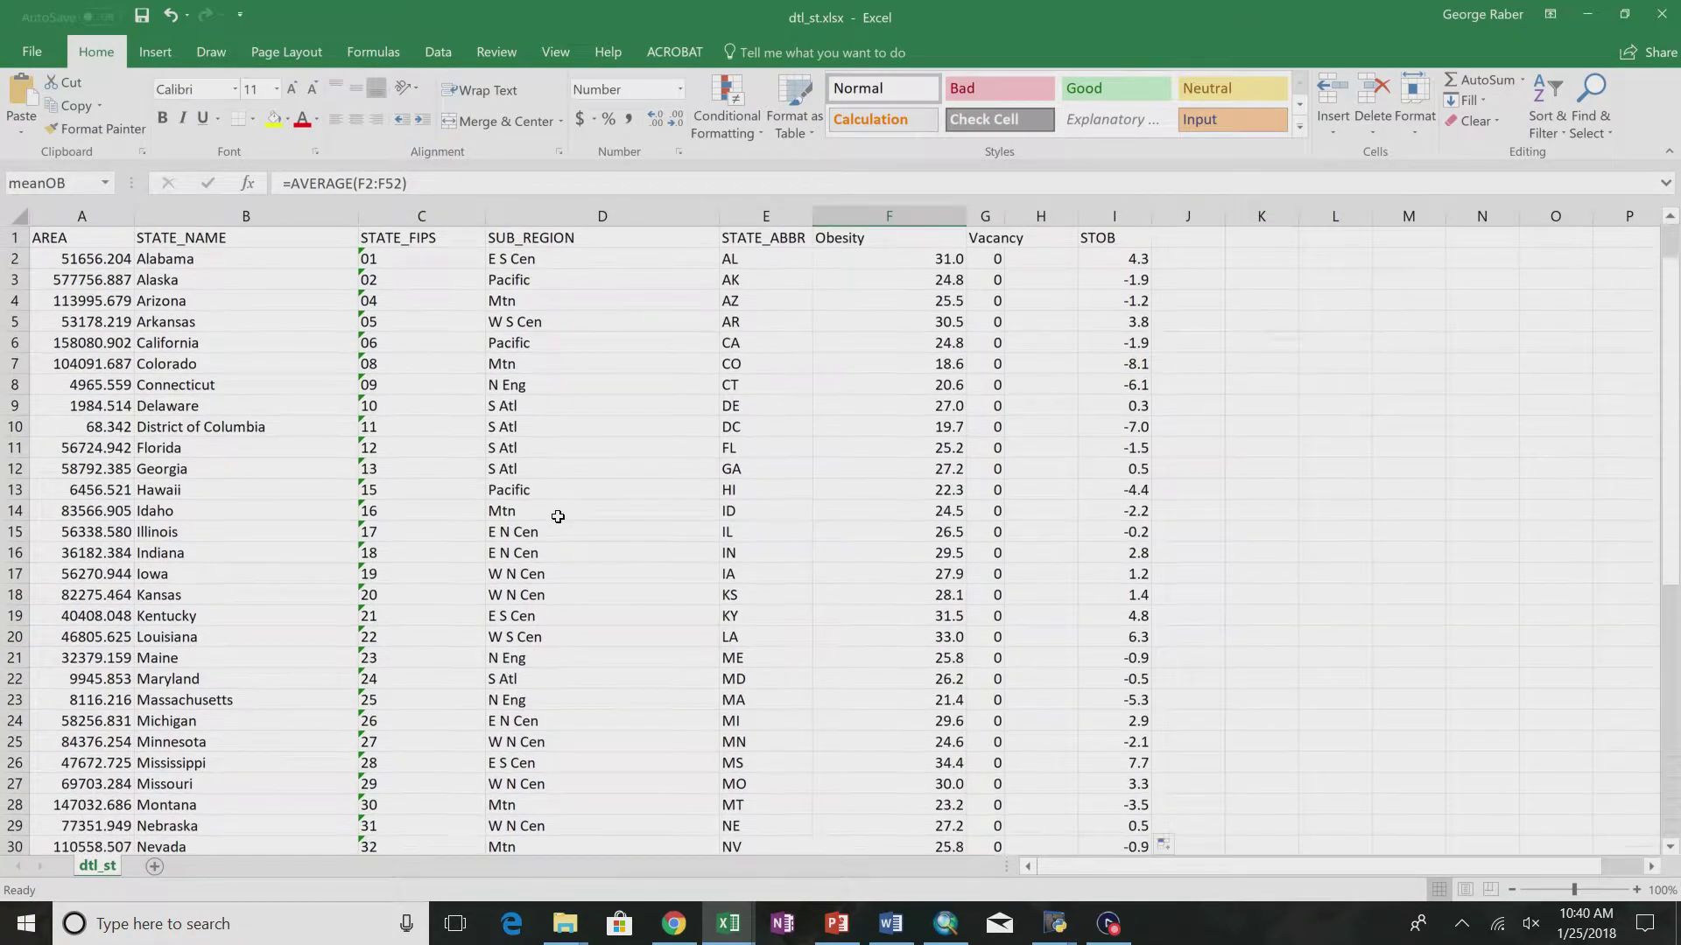
{"action": "scroll", "coordinate": [558, 516], "scroll_direction": "down", "scroll_amount": 7}
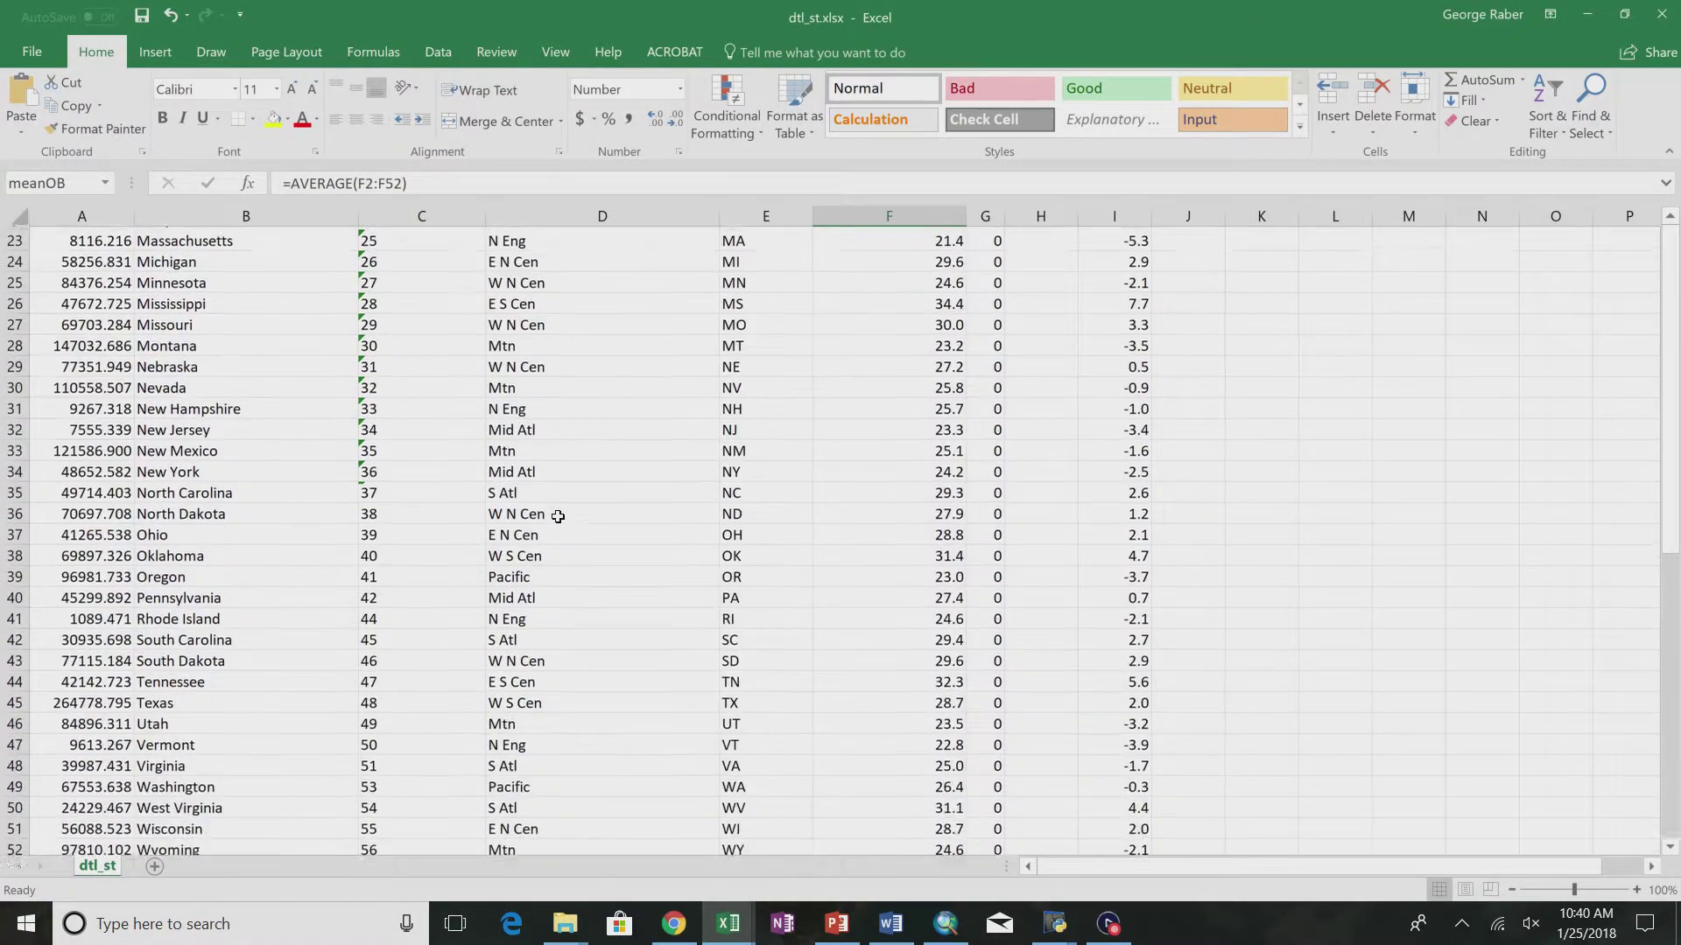
{"action": "scroll", "coordinate": [558, 517], "scroll_direction": "down", "scroll_amount": 1}
{"action": "scroll", "coordinate": [558, 517], "scroll_direction": "up", "scroll_amount": 8}
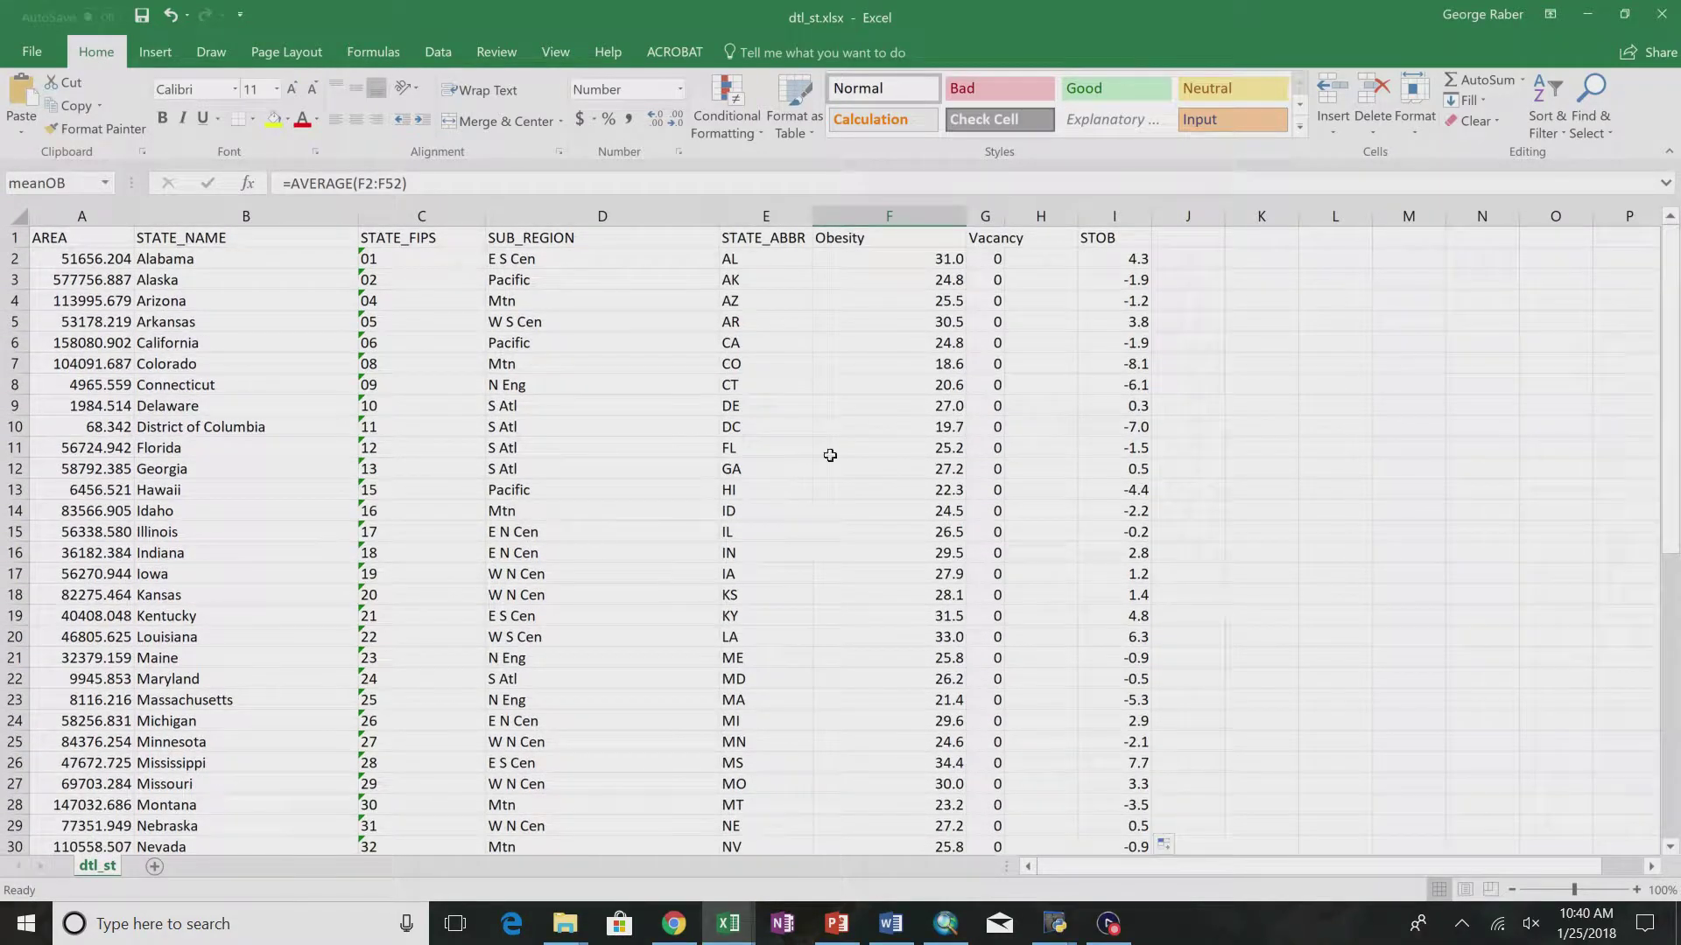
{"action": "left_click", "coordinate": [32, 52]}
{"action": "left_click", "coordinate": [42, 155]}
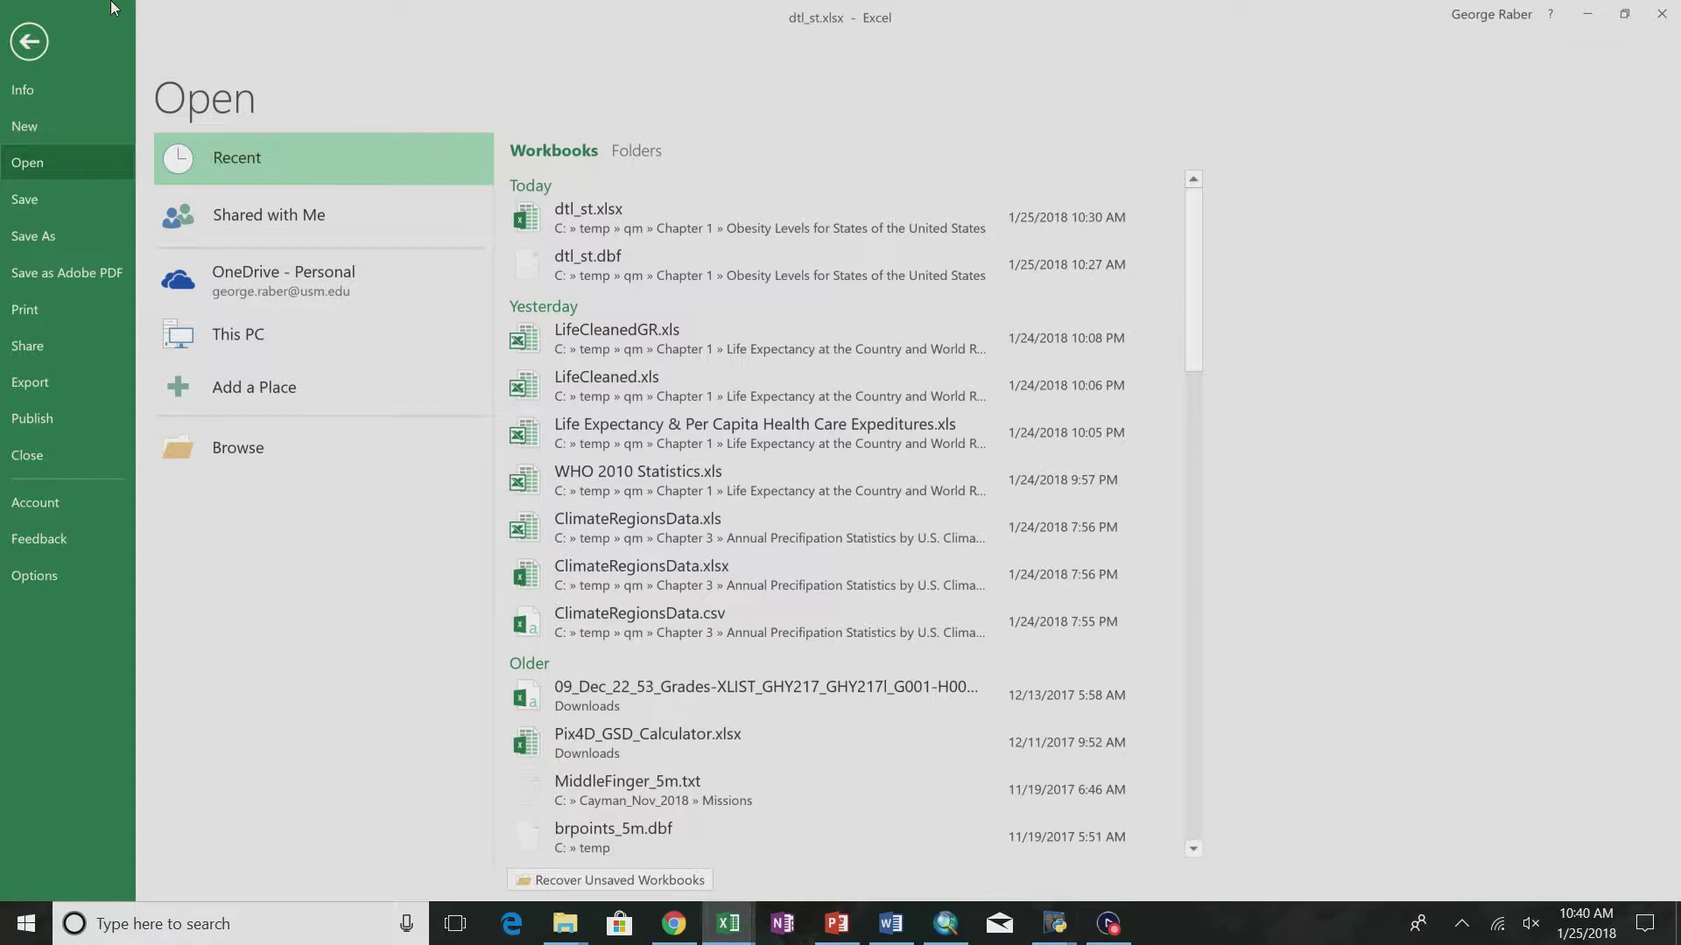
{"action": "left_click", "coordinate": [29, 41]}
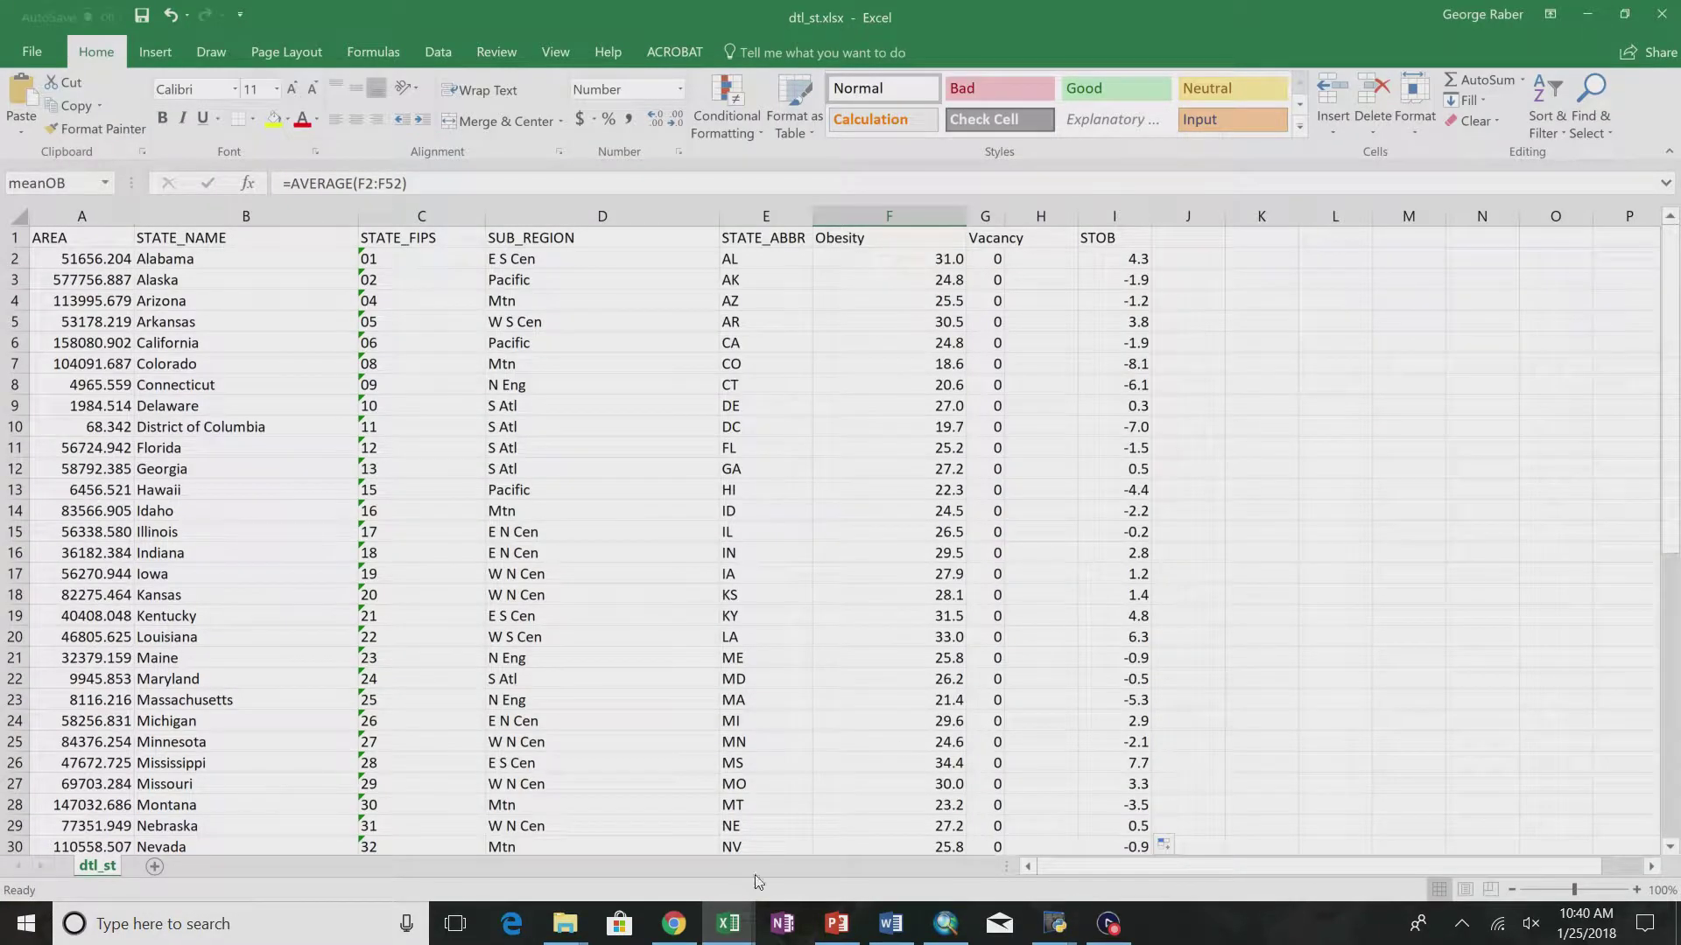
- Switch to Chrome and search Google for "population by state" in a new tab
{"action": "left_click", "coordinate": [673, 924]}
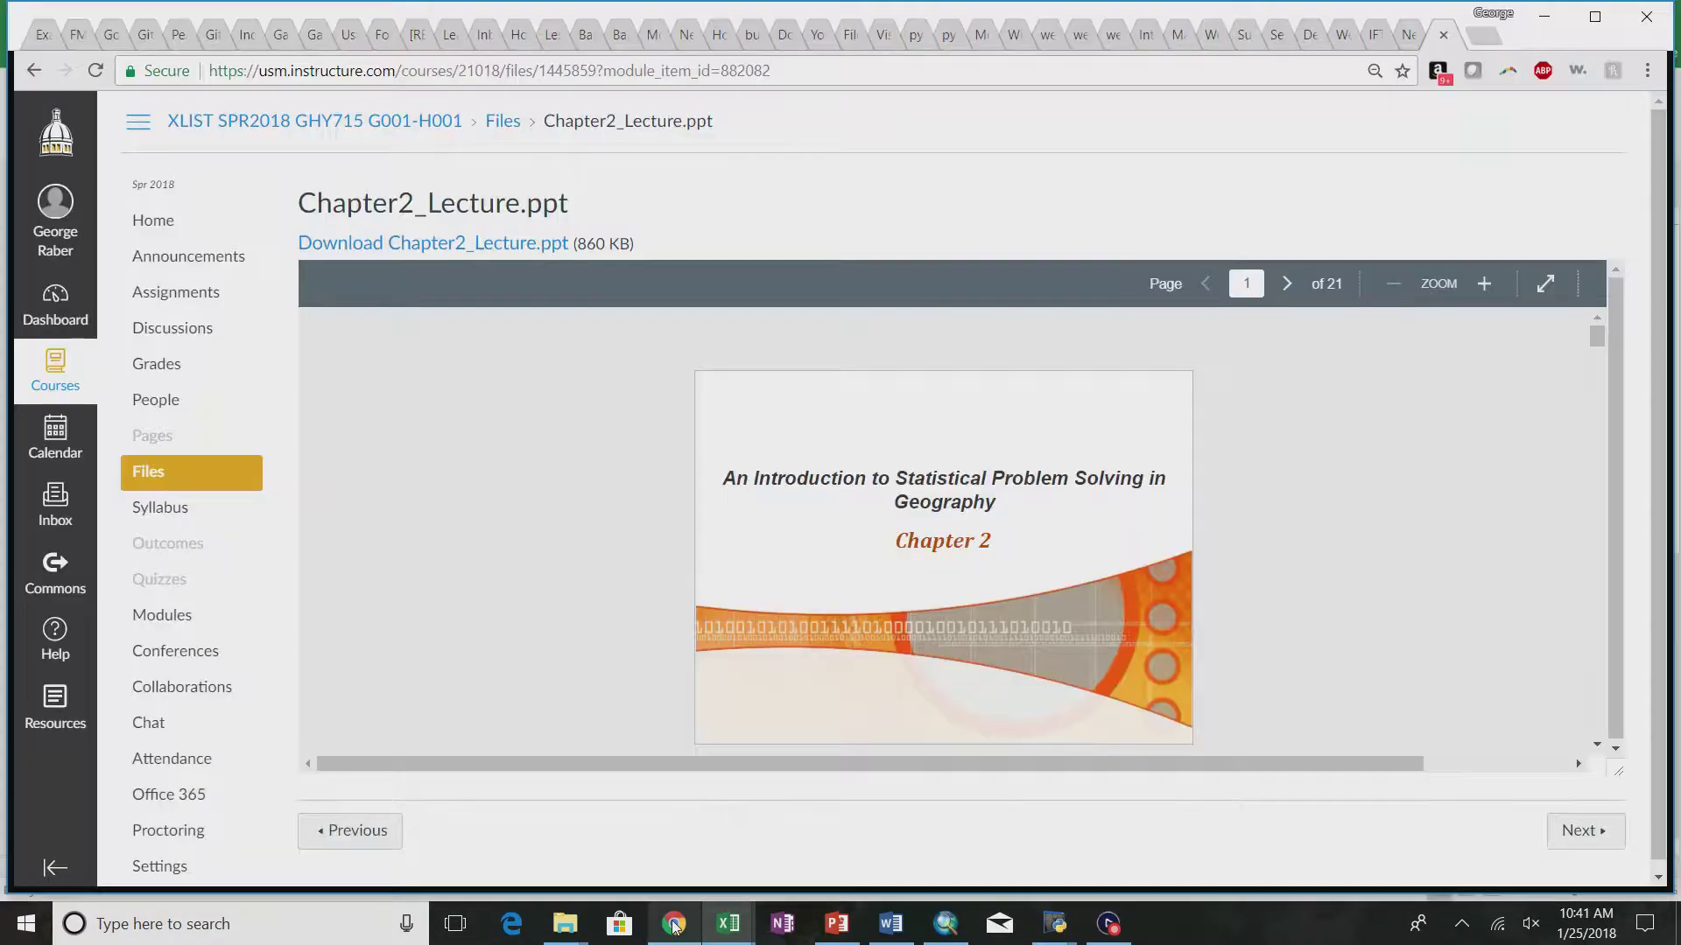
{"action": "left_click", "coordinate": [1485, 37]}
{"action": "type", "text": "population by state"}
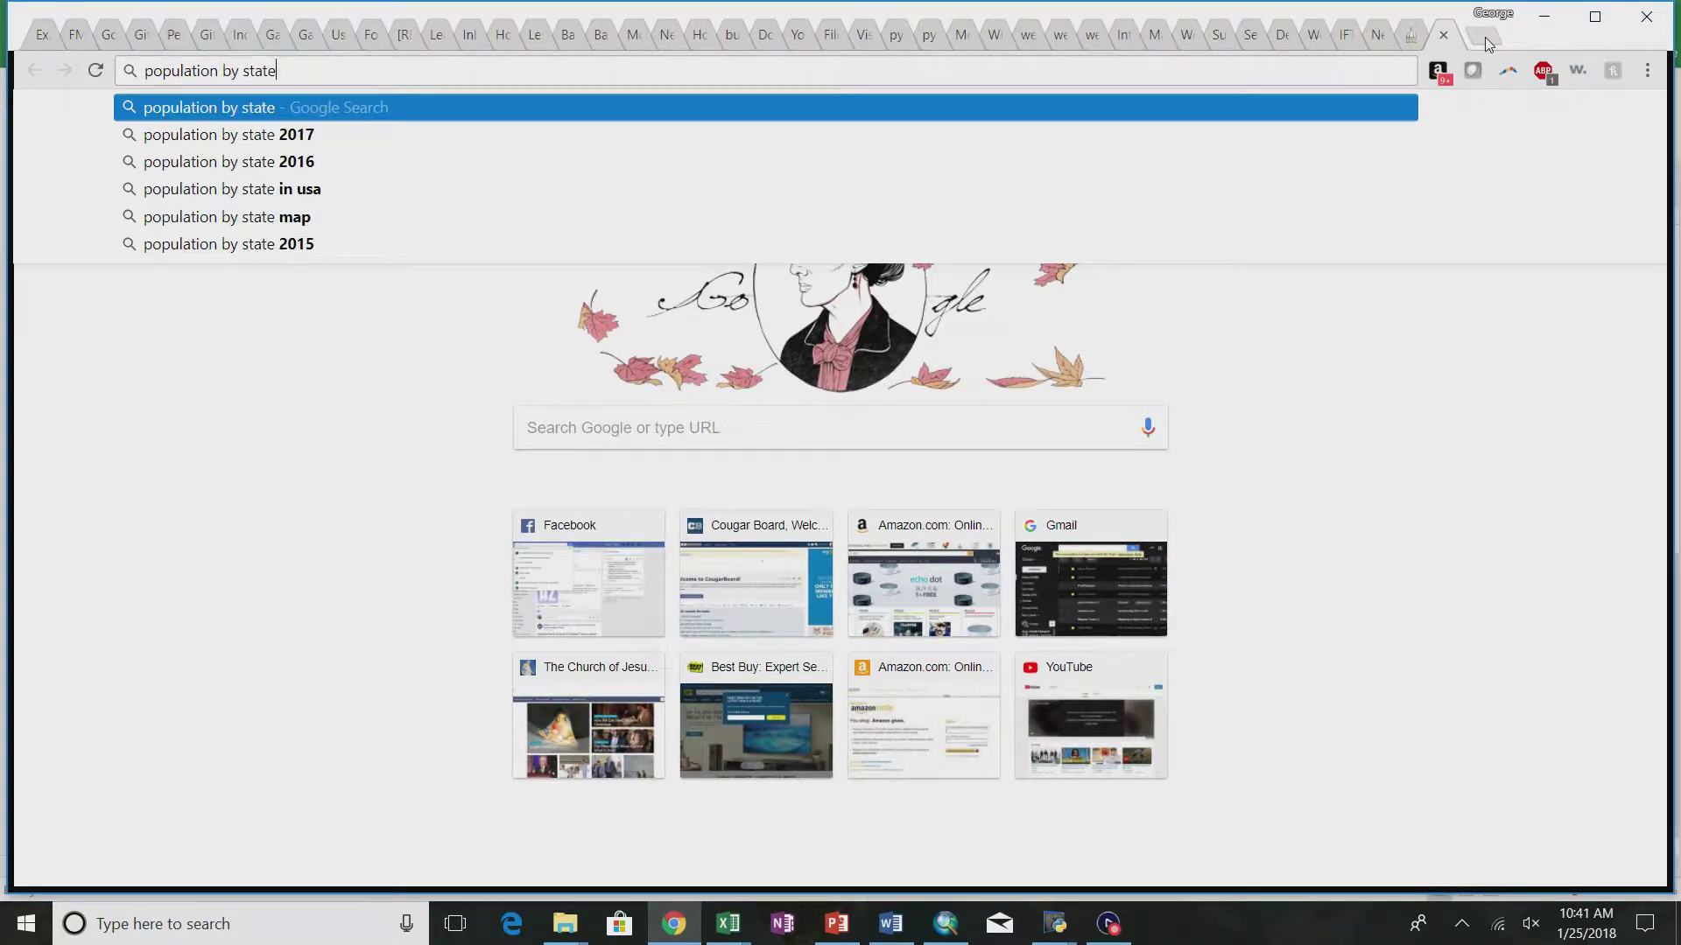
{"action": "key", "text": "Return"}
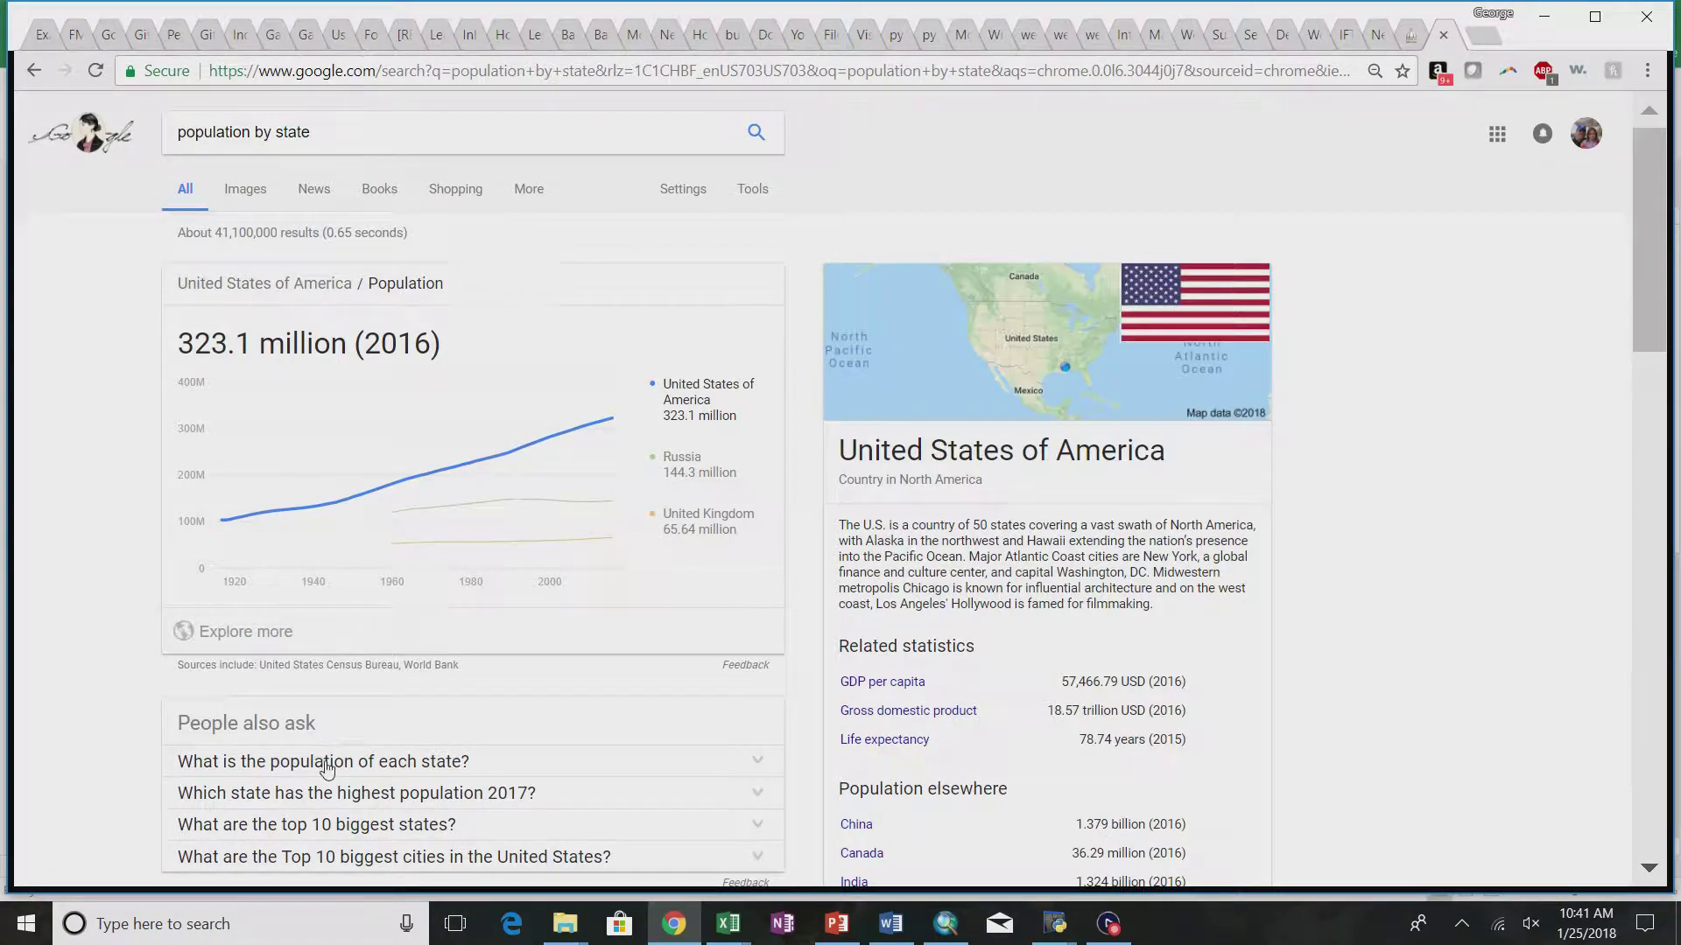
- Expand the question "What is the population of each state?", open its ipl2 source page, and go to States Ranked by Population
{"action": "scroll", "coordinate": [327, 760], "scroll_direction": "down", "scroll_amount": 1}
{"action": "left_click", "coordinate": [324, 728]}
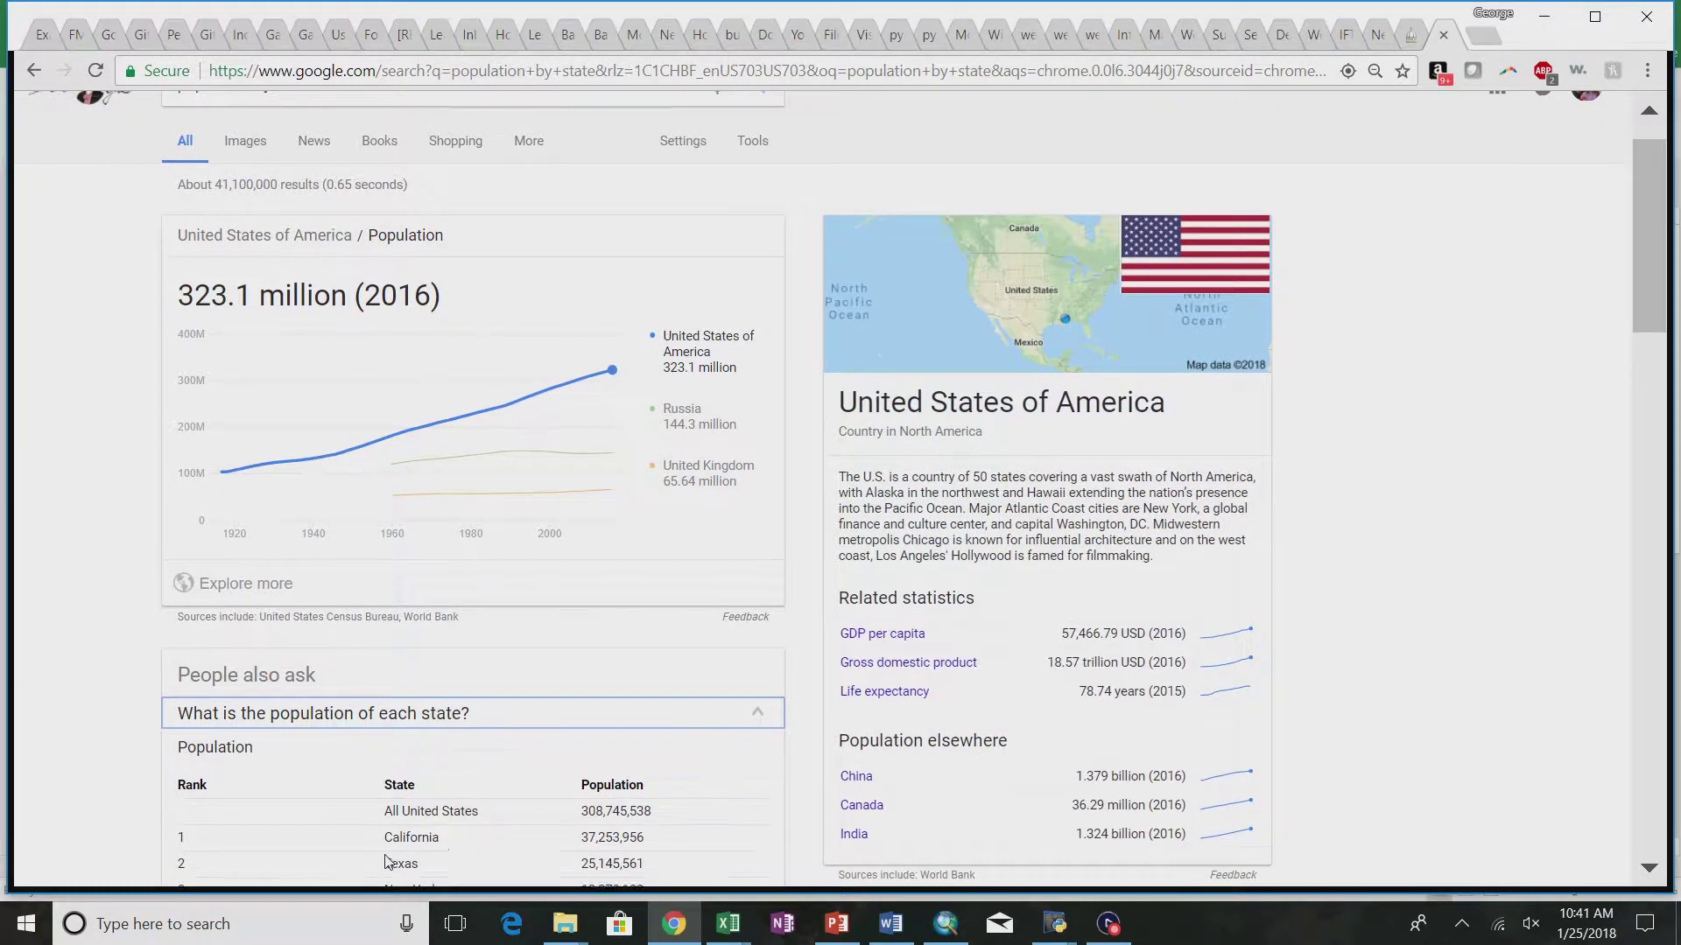
{"action": "scroll", "coordinate": [368, 630], "scroll_direction": "down", "scroll_amount": 5}
{"action": "left_click", "coordinate": [418, 534]}
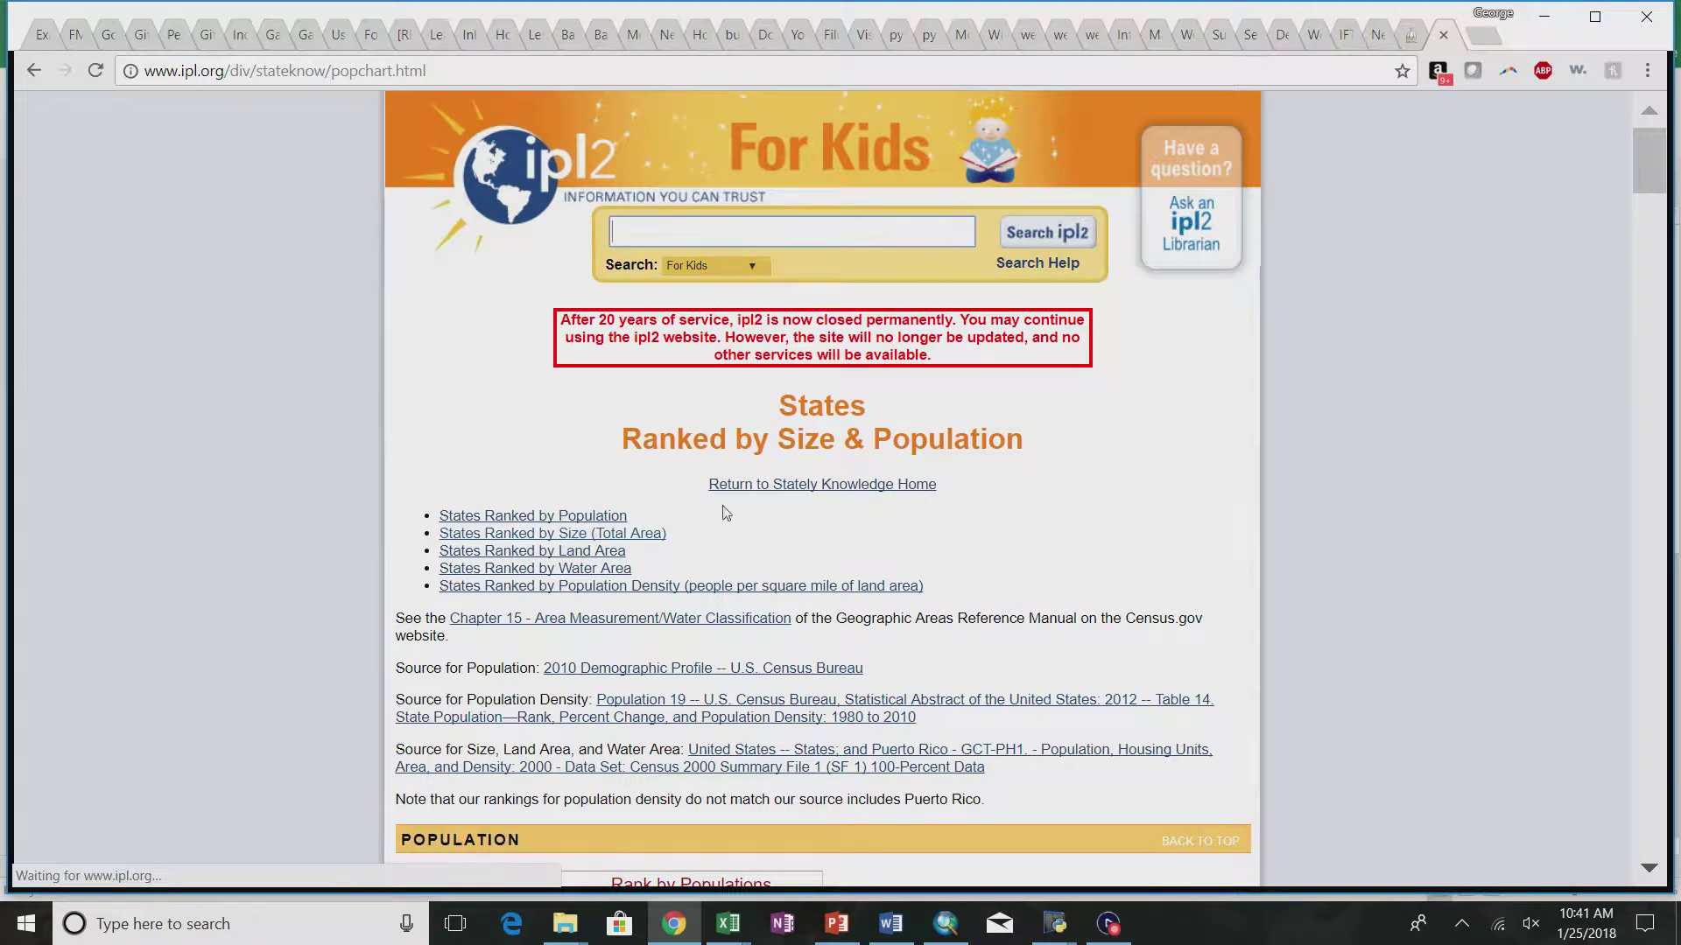
{"action": "left_click", "coordinate": [585, 516]}
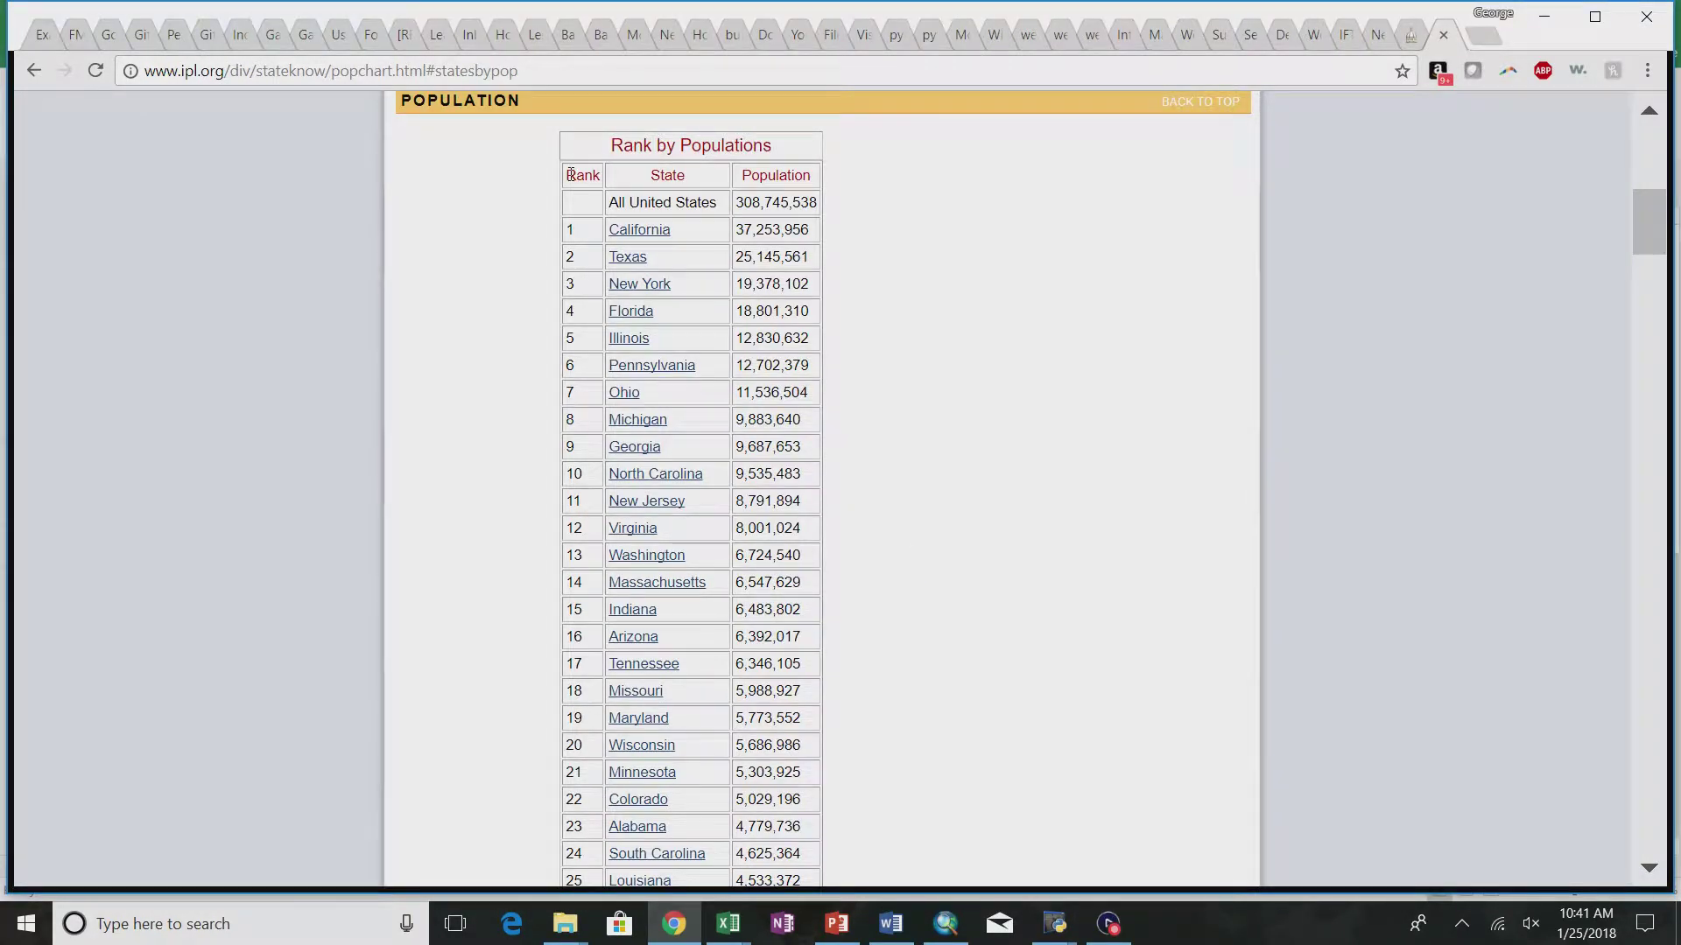
- Copy the Rank by Populations table from its header row through Wyoming and paste it into a new sheet of dtl_st.xlsx in Excel
{"action": "left_click_drag", "start_coordinate": [567, 175], "coordinate": [814, 525]}
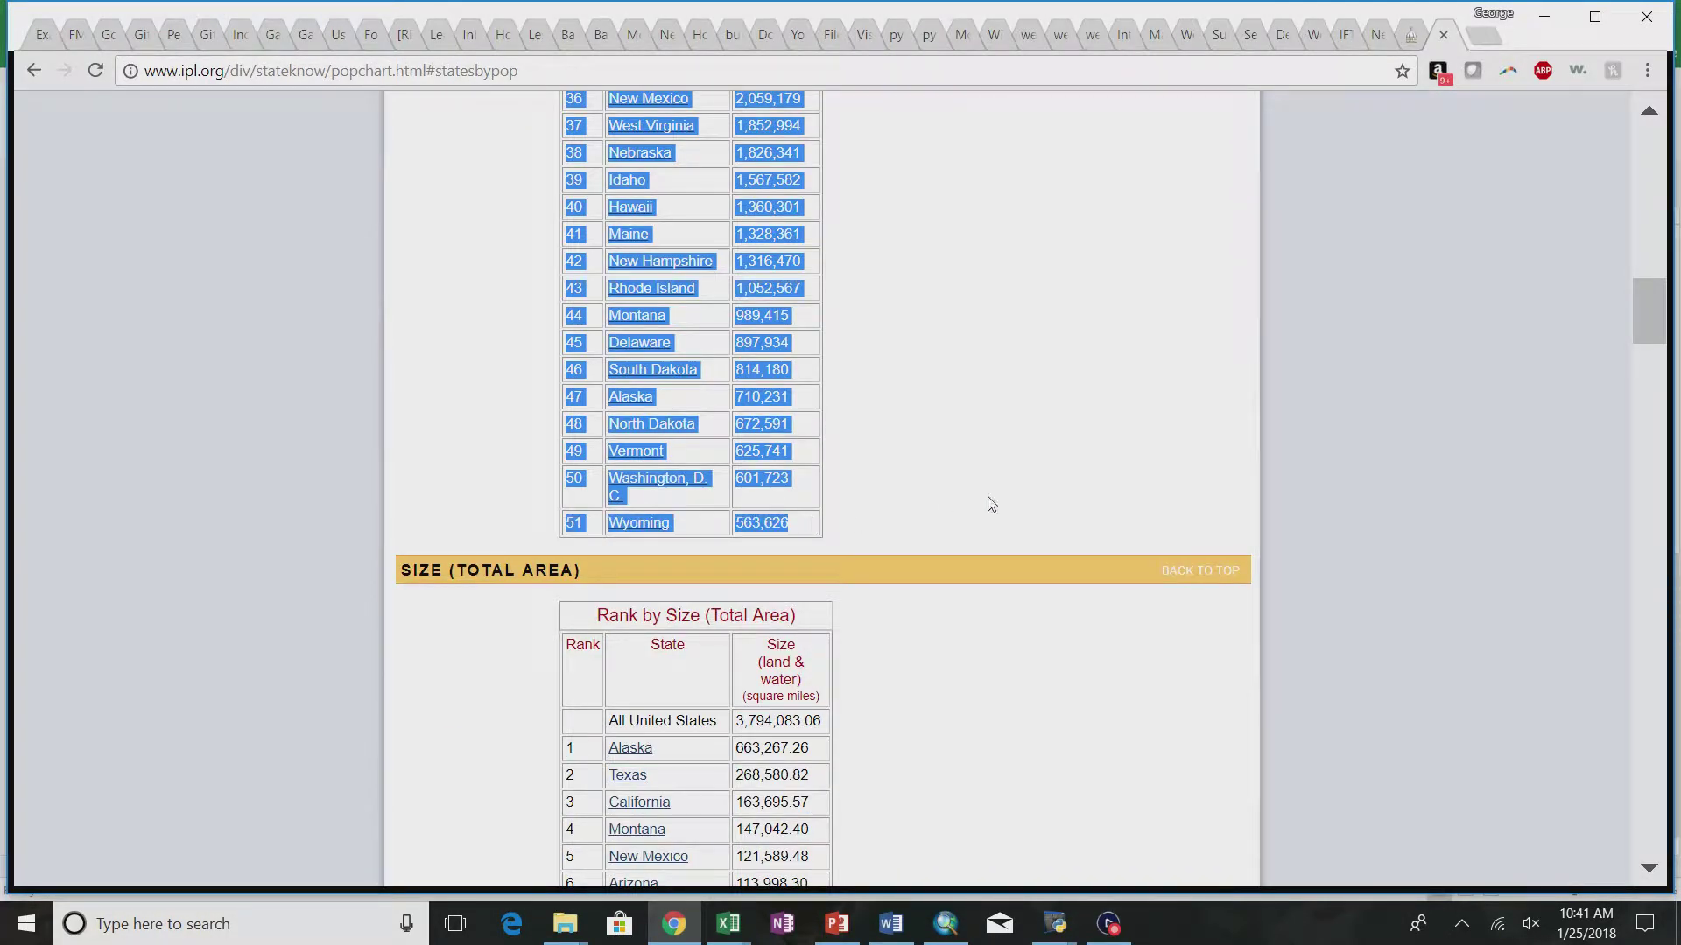
{"action": "key", "text": "alt+Tab"}
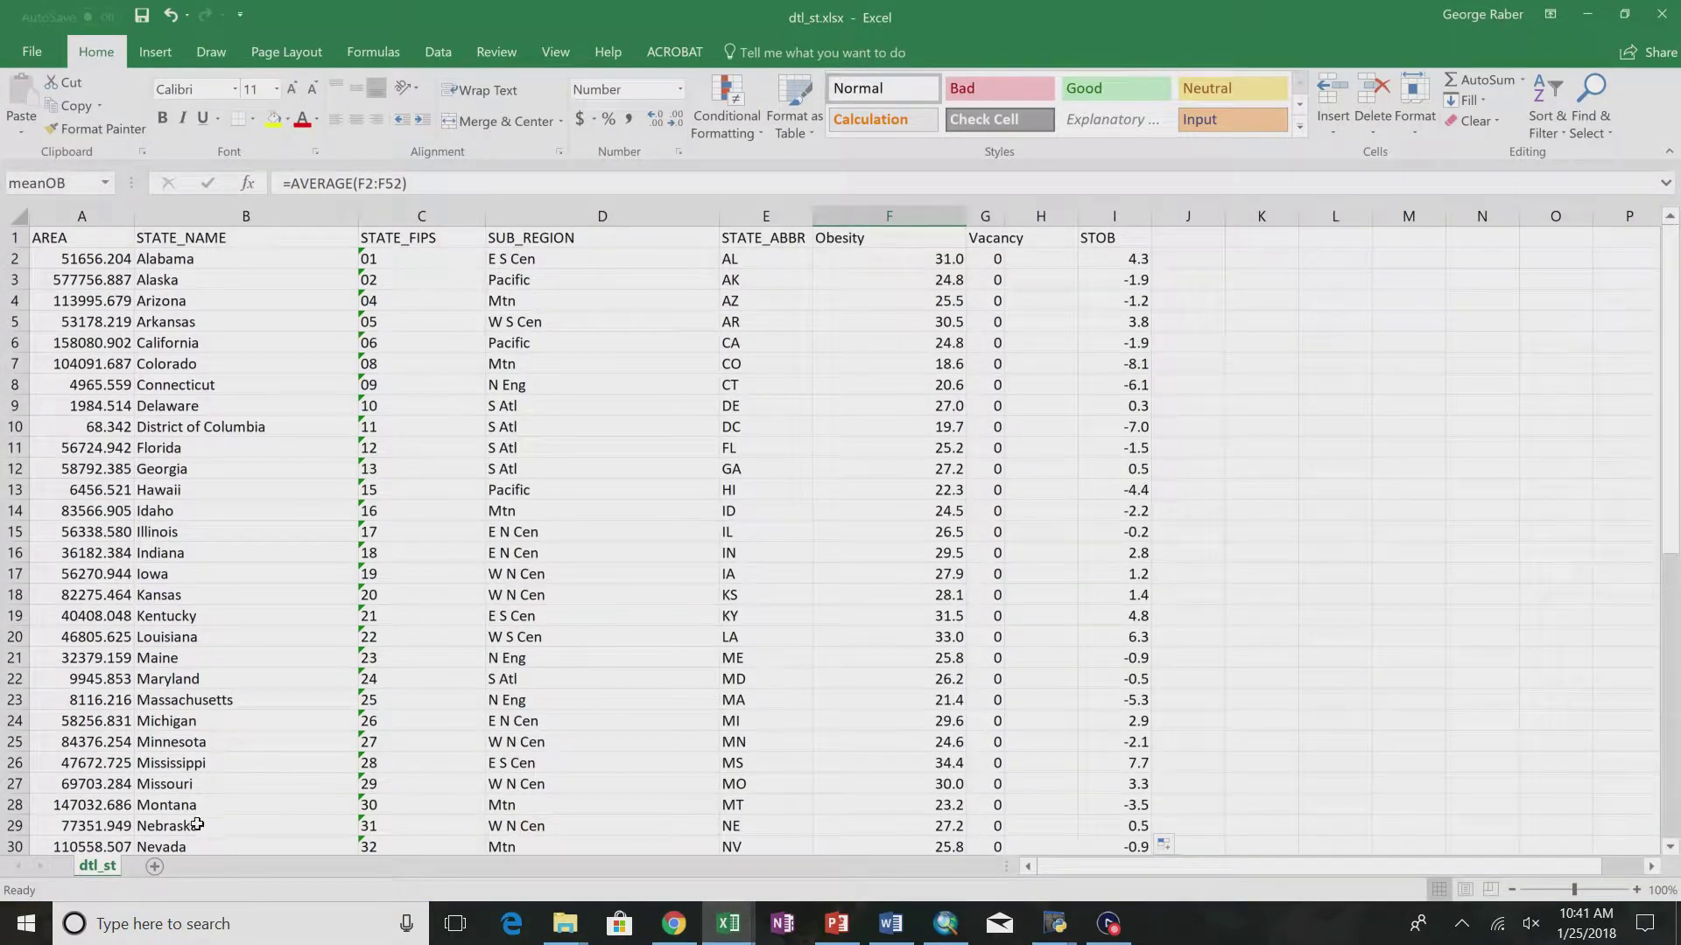
{"action": "left_click", "coordinate": [154, 866]}
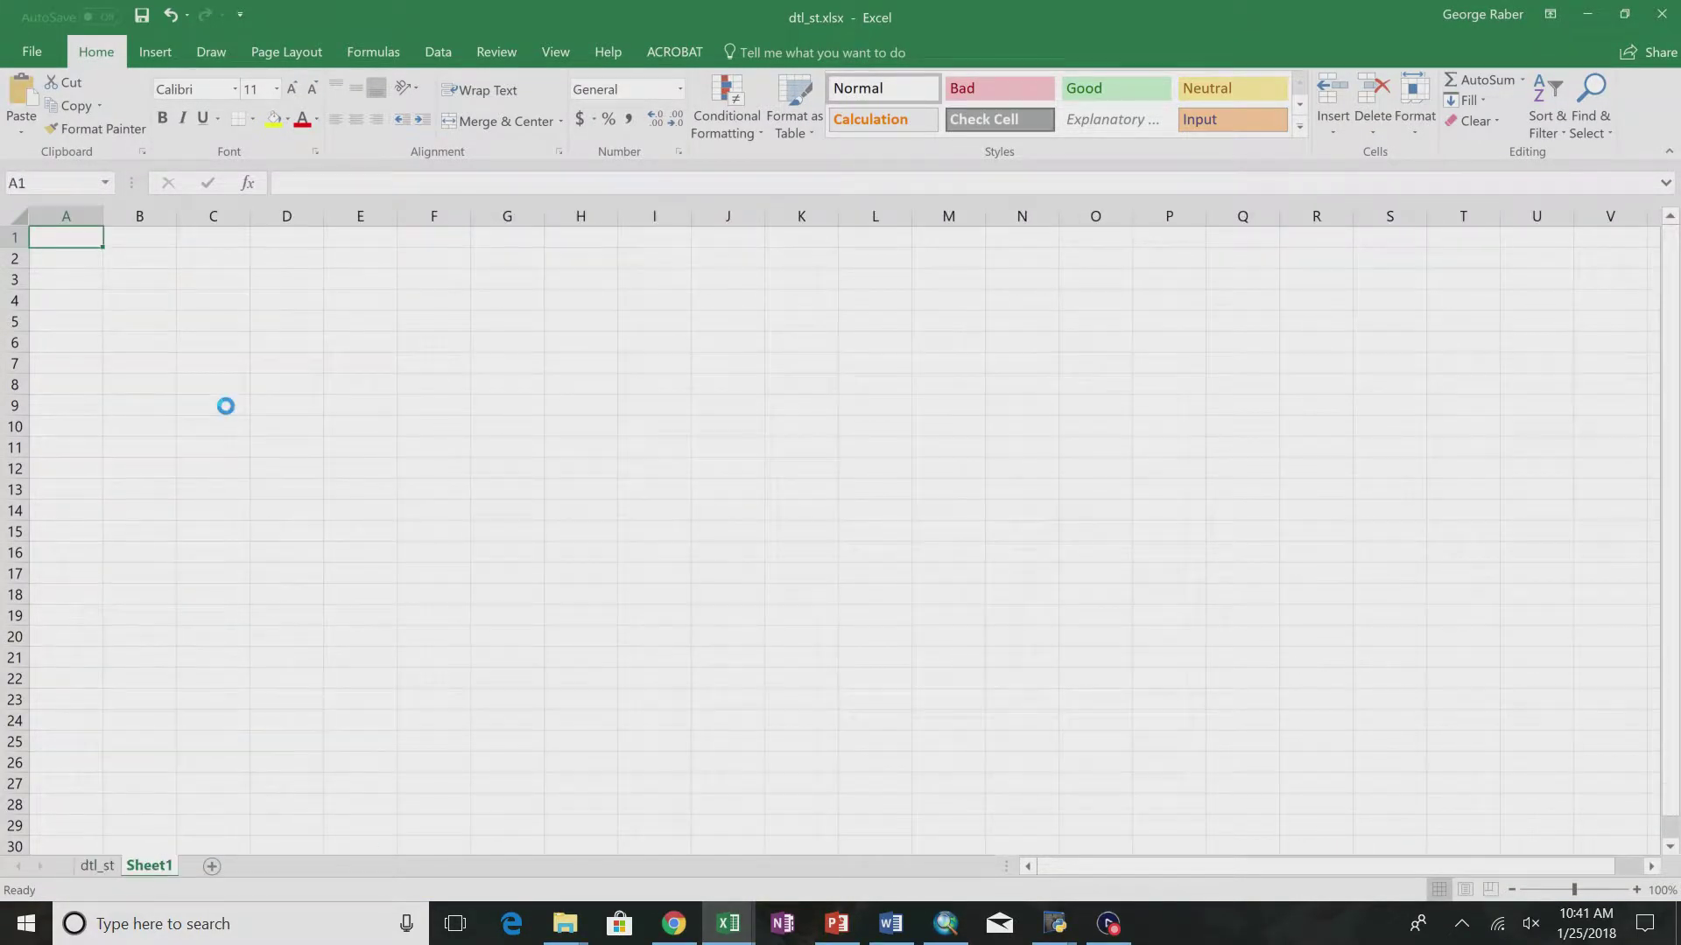
{"action": "key", "text": "ctrl+v"}
- Widen the Population and State columns of the pasted table to fit their contents
{"action": "left_click_drag", "start_coordinate": [249, 218], "coordinate": [249, 218]}
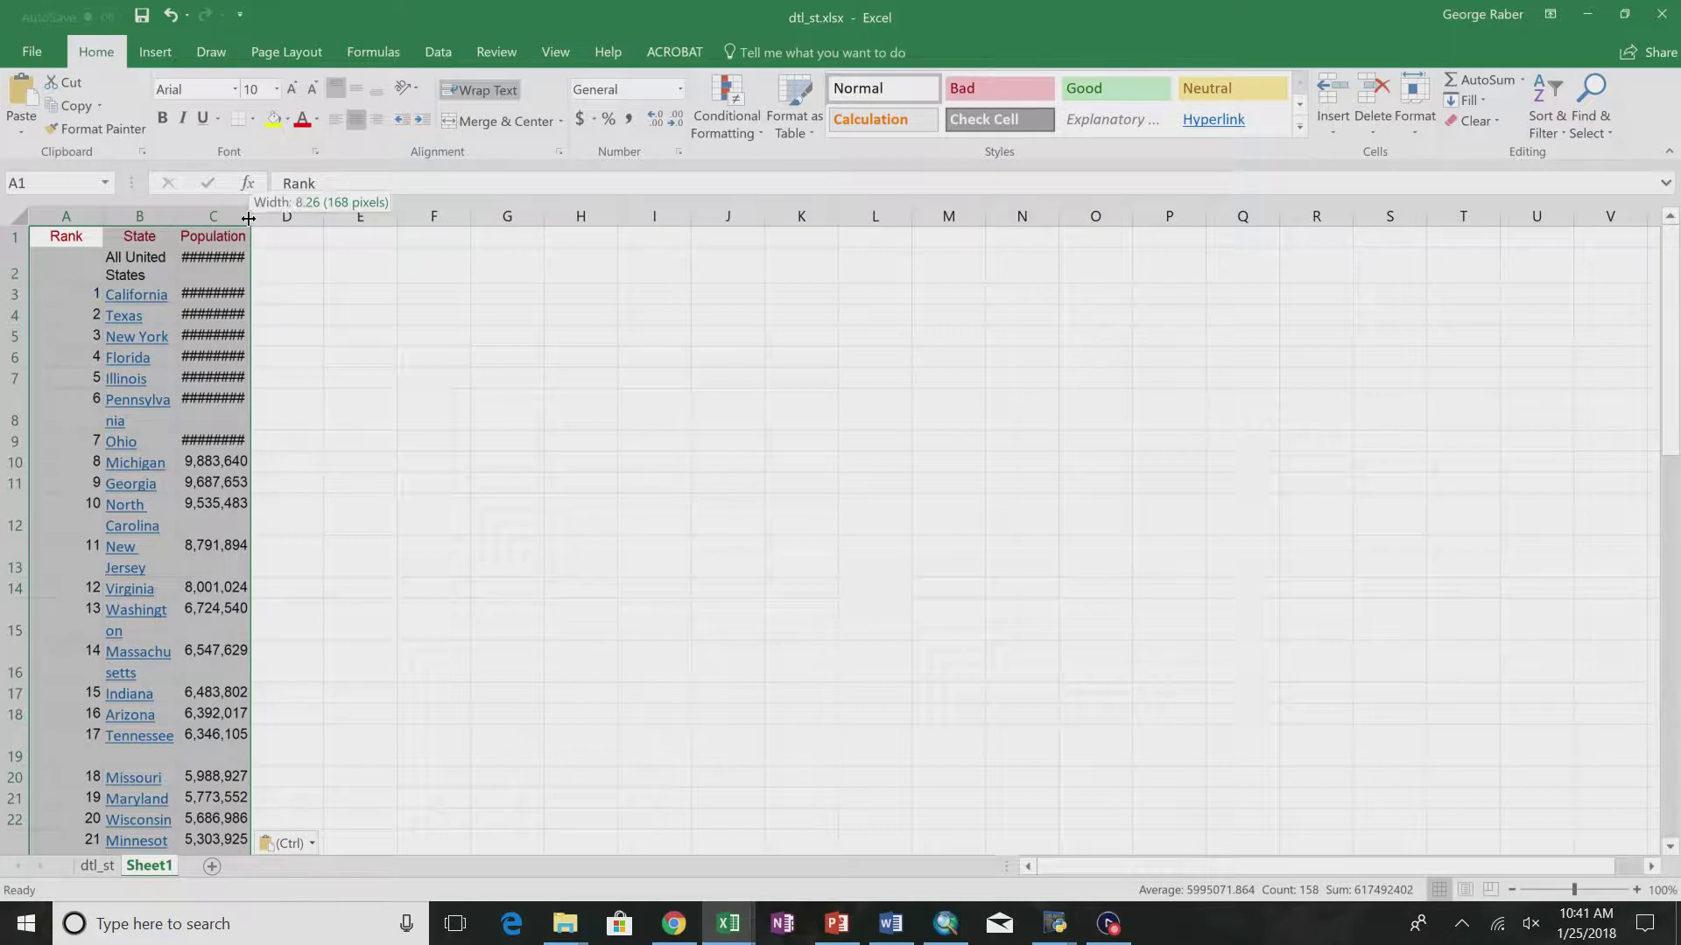
{"action": "double_click", "coordinate": [249, 218]}
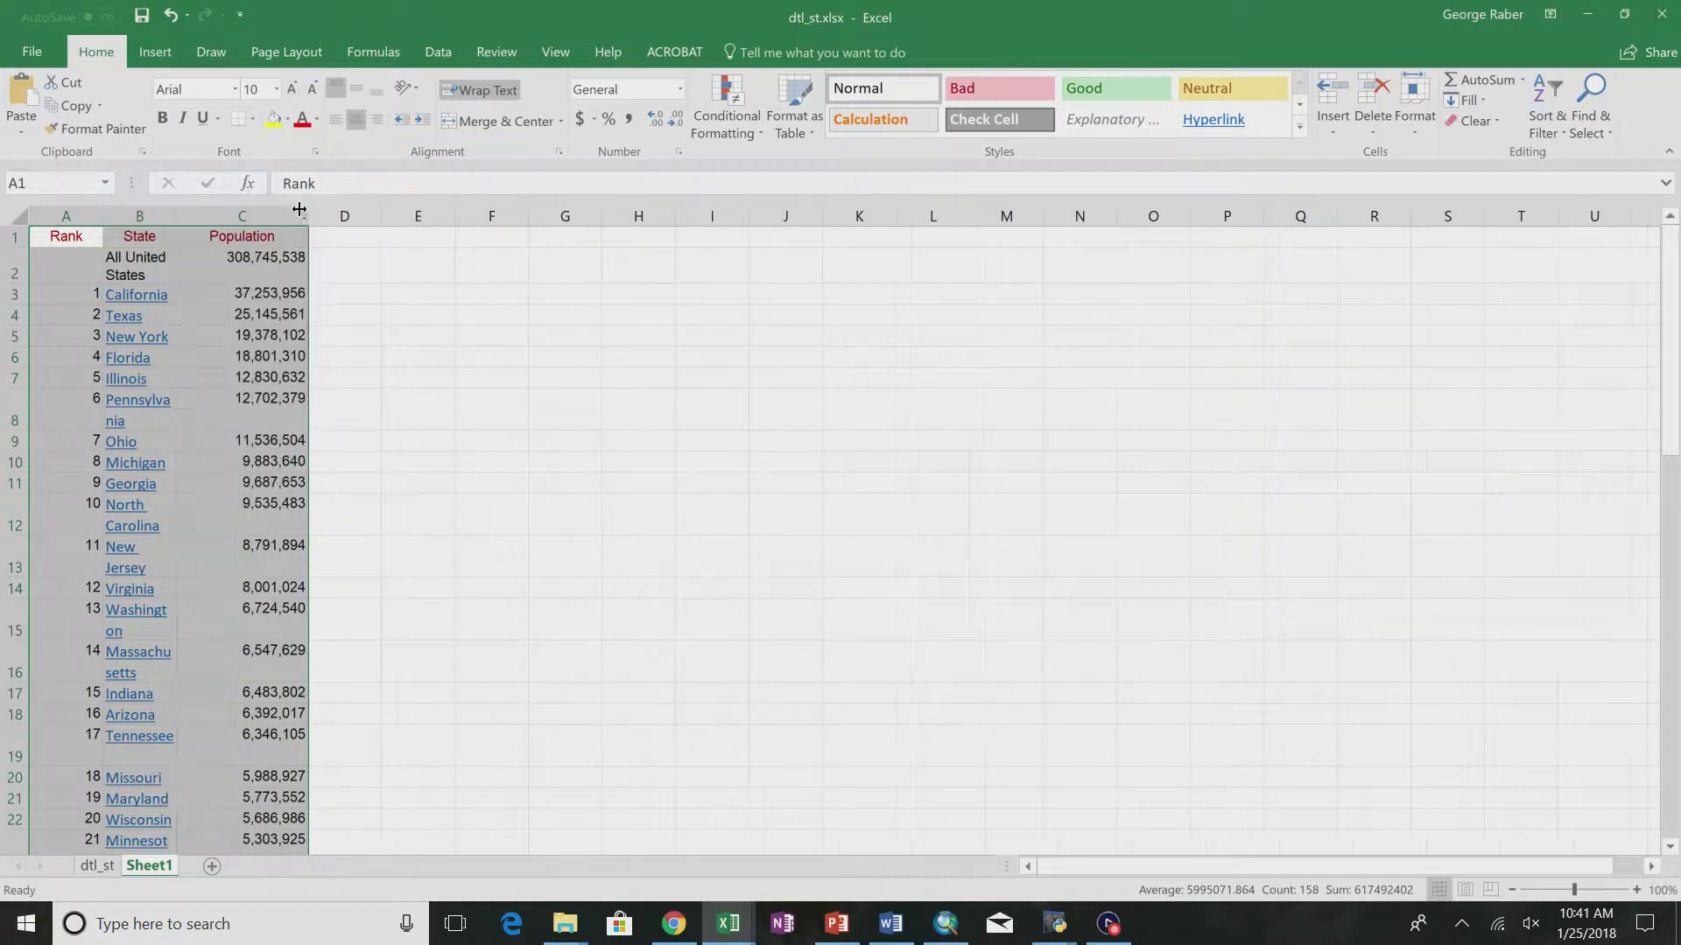
{"action": "double_click", "coordinate": [224, 218]}
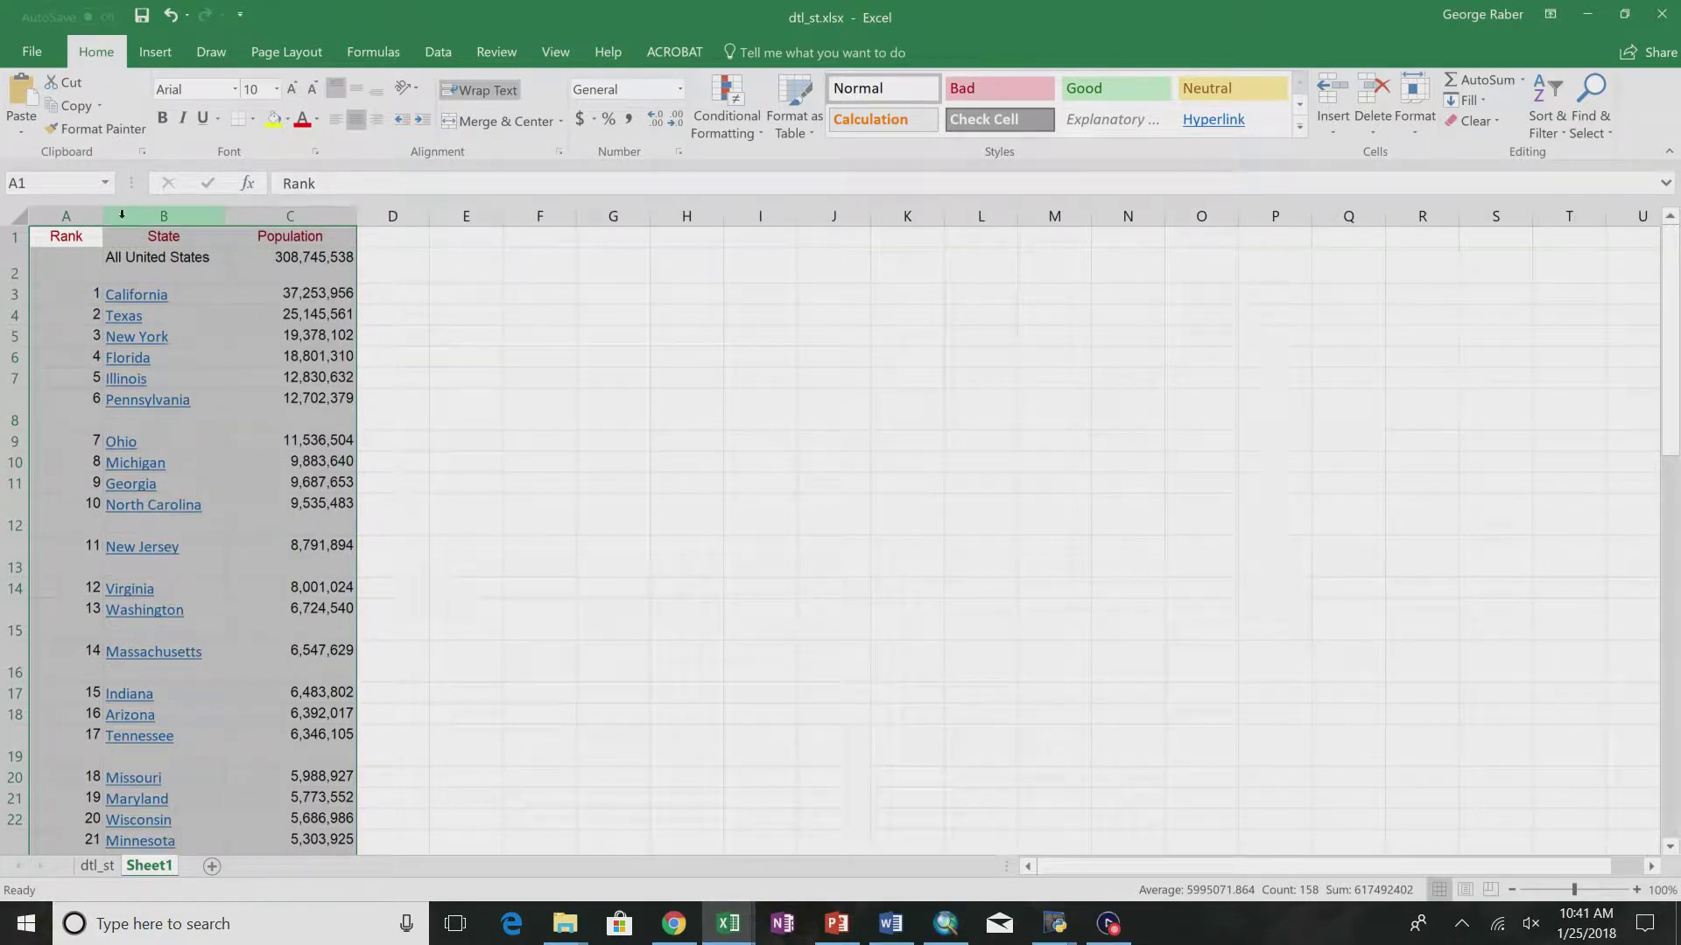
- Delete the Rank column and the All United States row from the pasted population table
{"action": "left_click", "coordinate": [77, 216]}
{"action": "right_click", "coordinate": [77, 218]}
{"action": "left_click", "coordinate": [119, 399]}
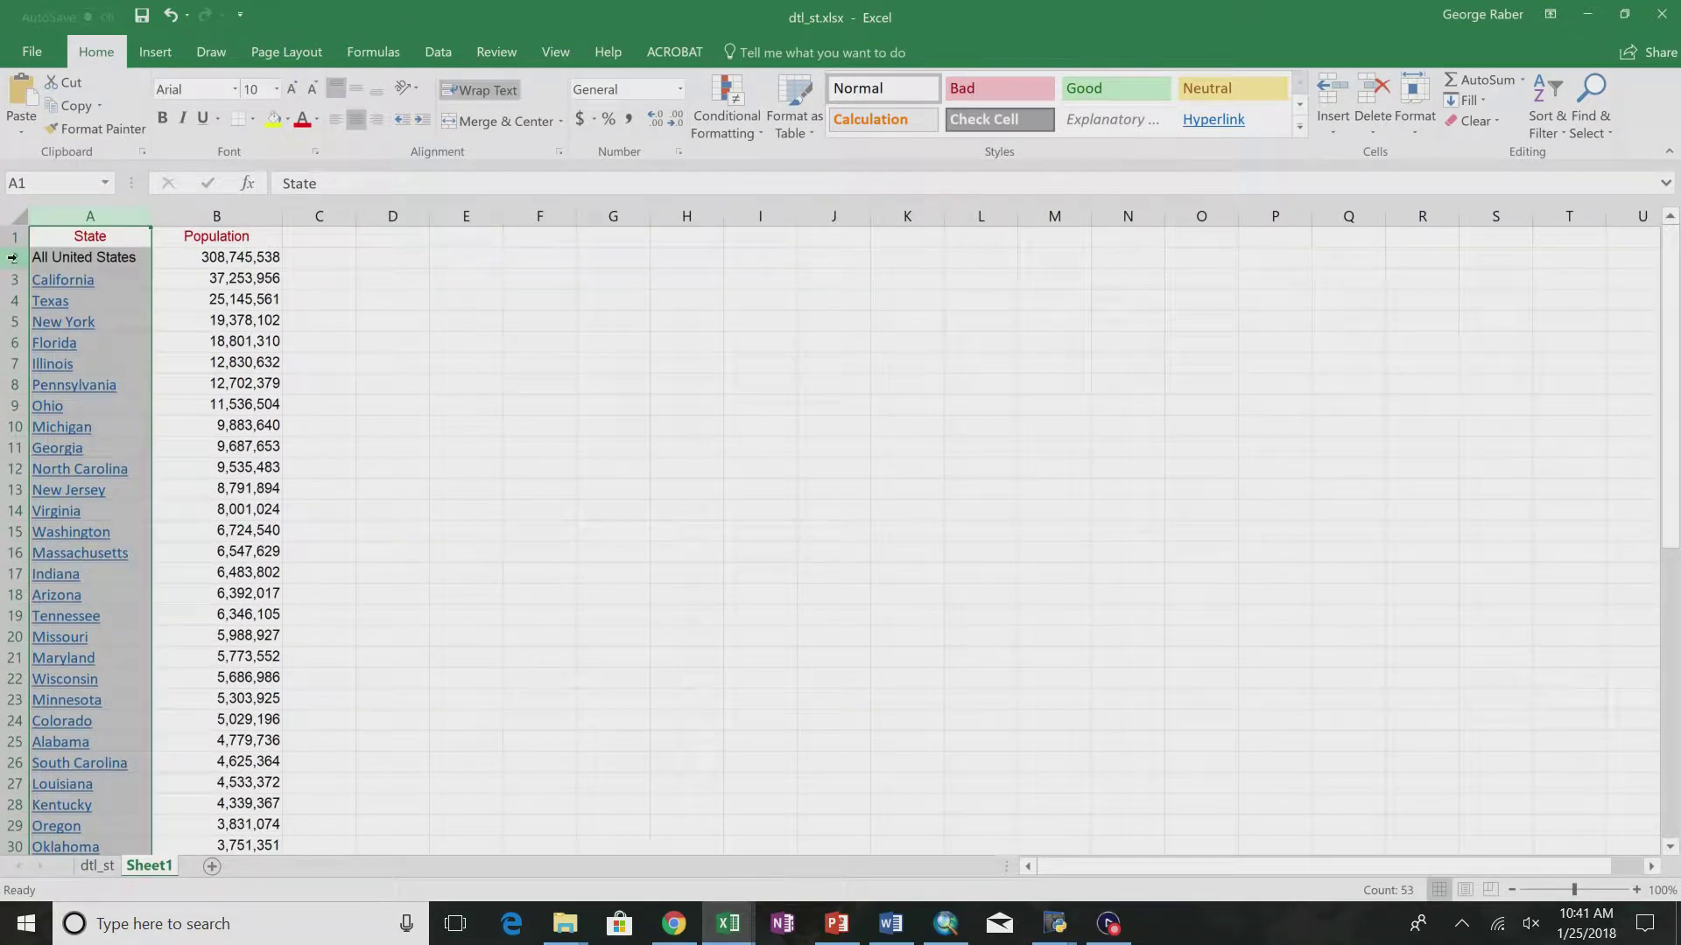
{"action": "left_click", "coordinate": [12, 258]}
{"action": "right_click", "coordinate": [13, 257]}
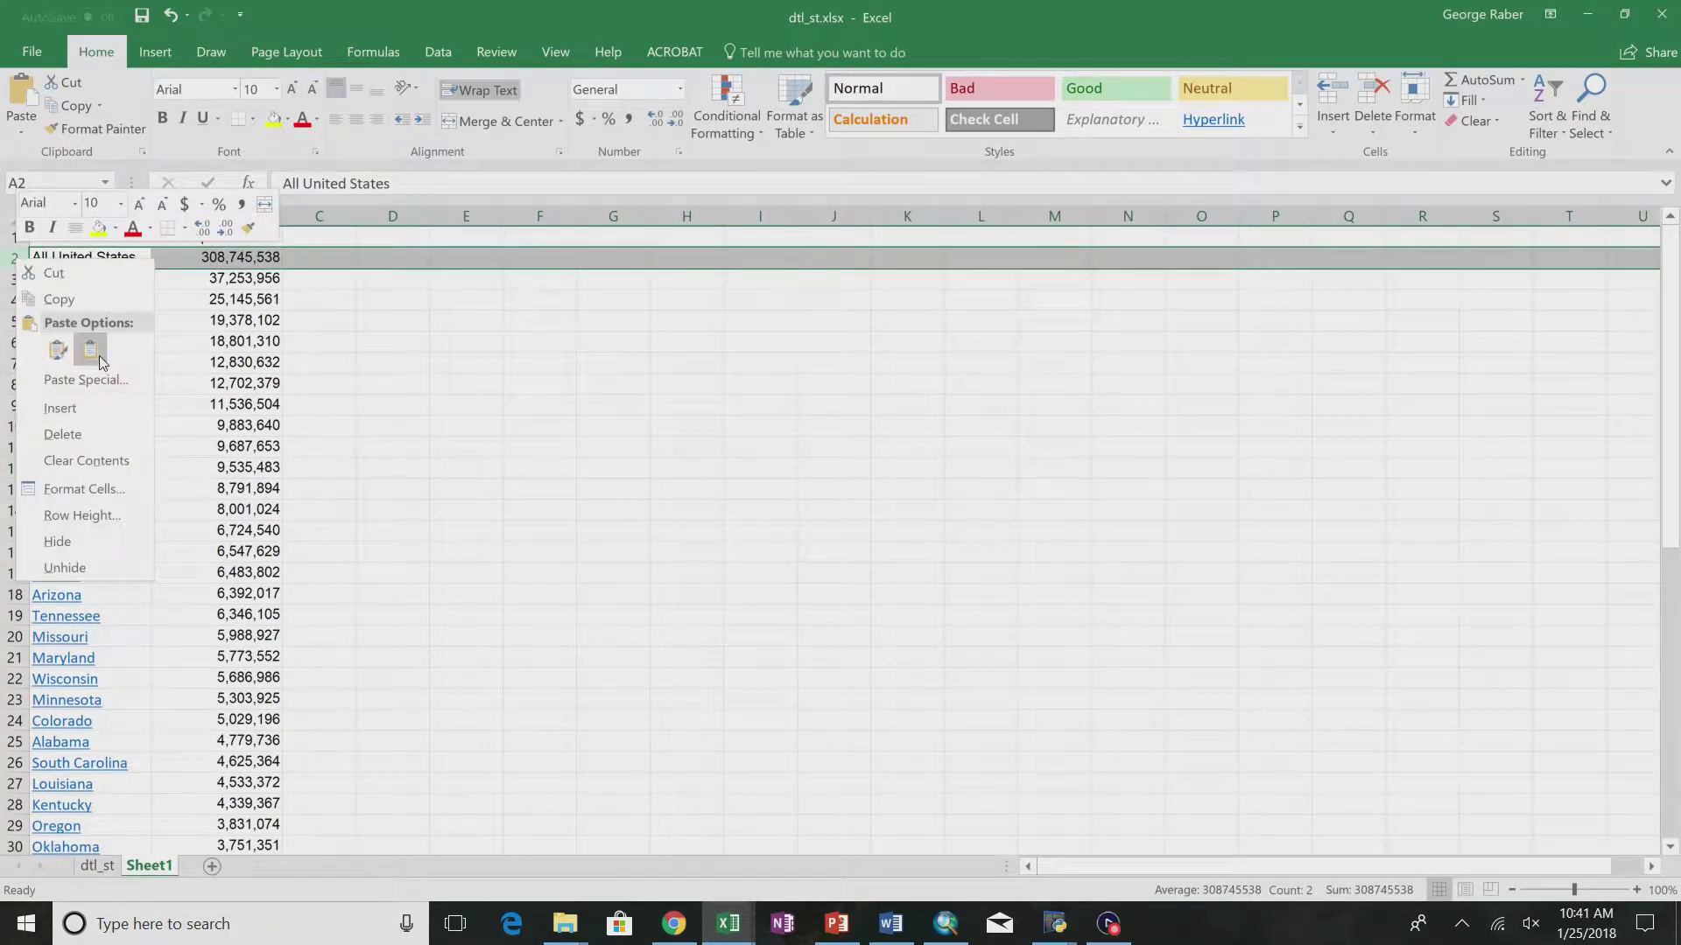
{"action": "left_click", "coordinate": [81, 435]}
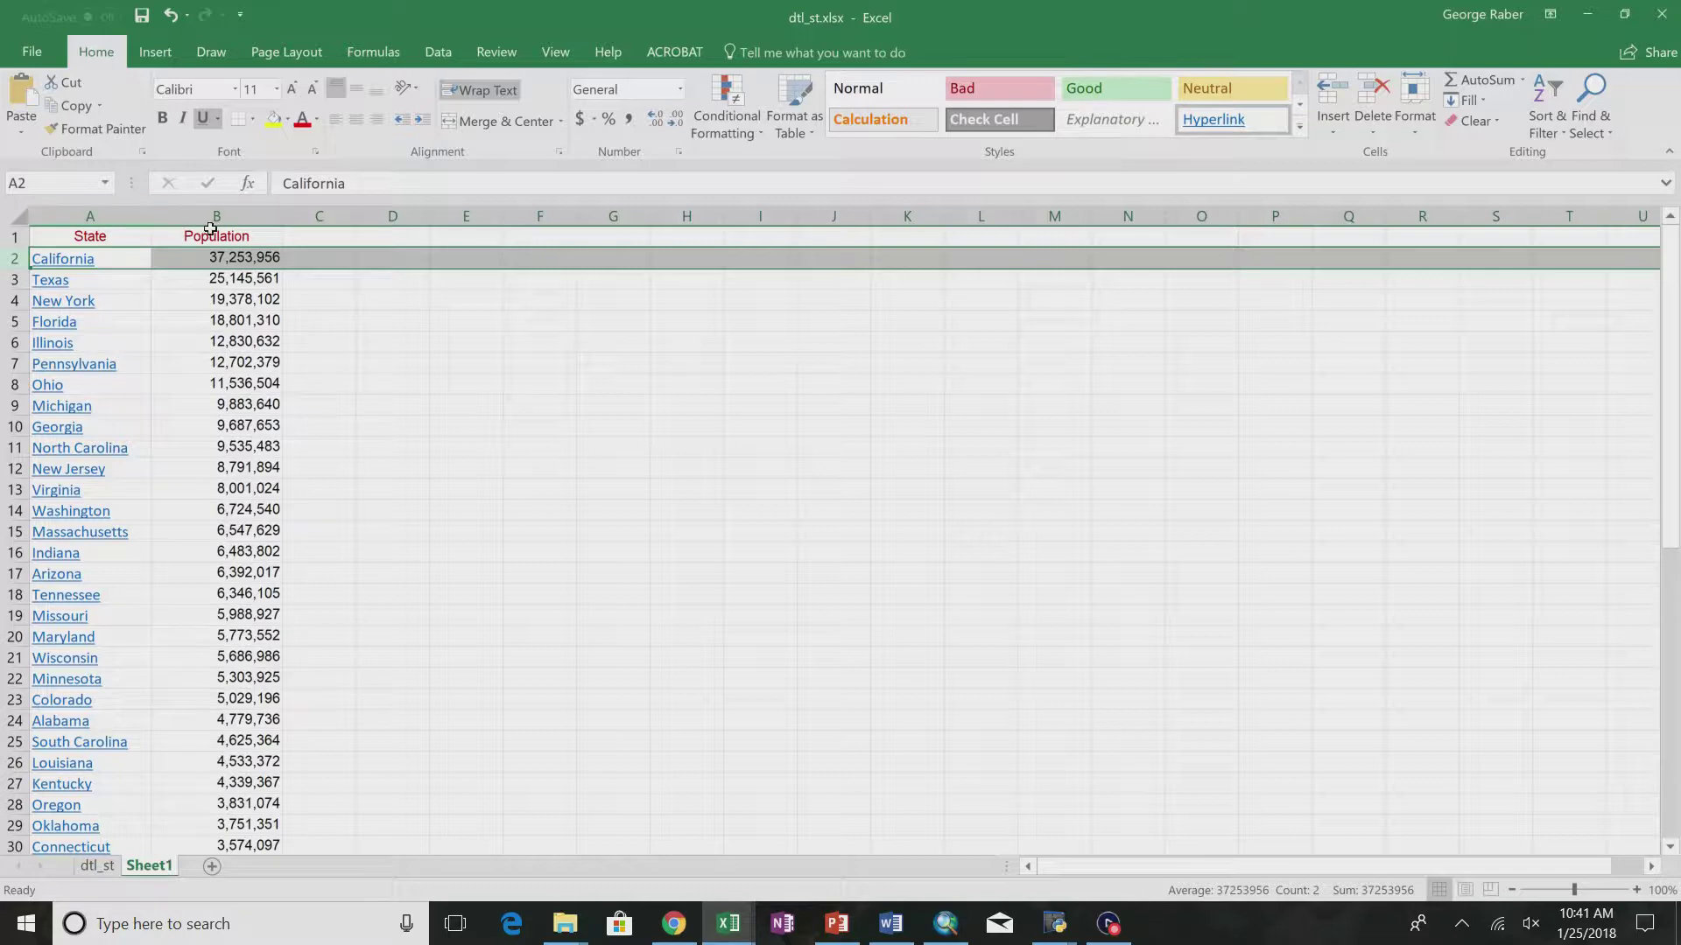
- Sort the State and Population columns on Sheet1 by state name from A to Z and check the sorted list
{"action": "mouse_move", "coordinate": [214, 217]}
{"action": "left_mouse_down"}
{"action": "mouse_move", "coordinate": [93, 217]}
{"action": "mouse_move", "coordinate": [187, 217]}
{"action": "left_mouse_up"}
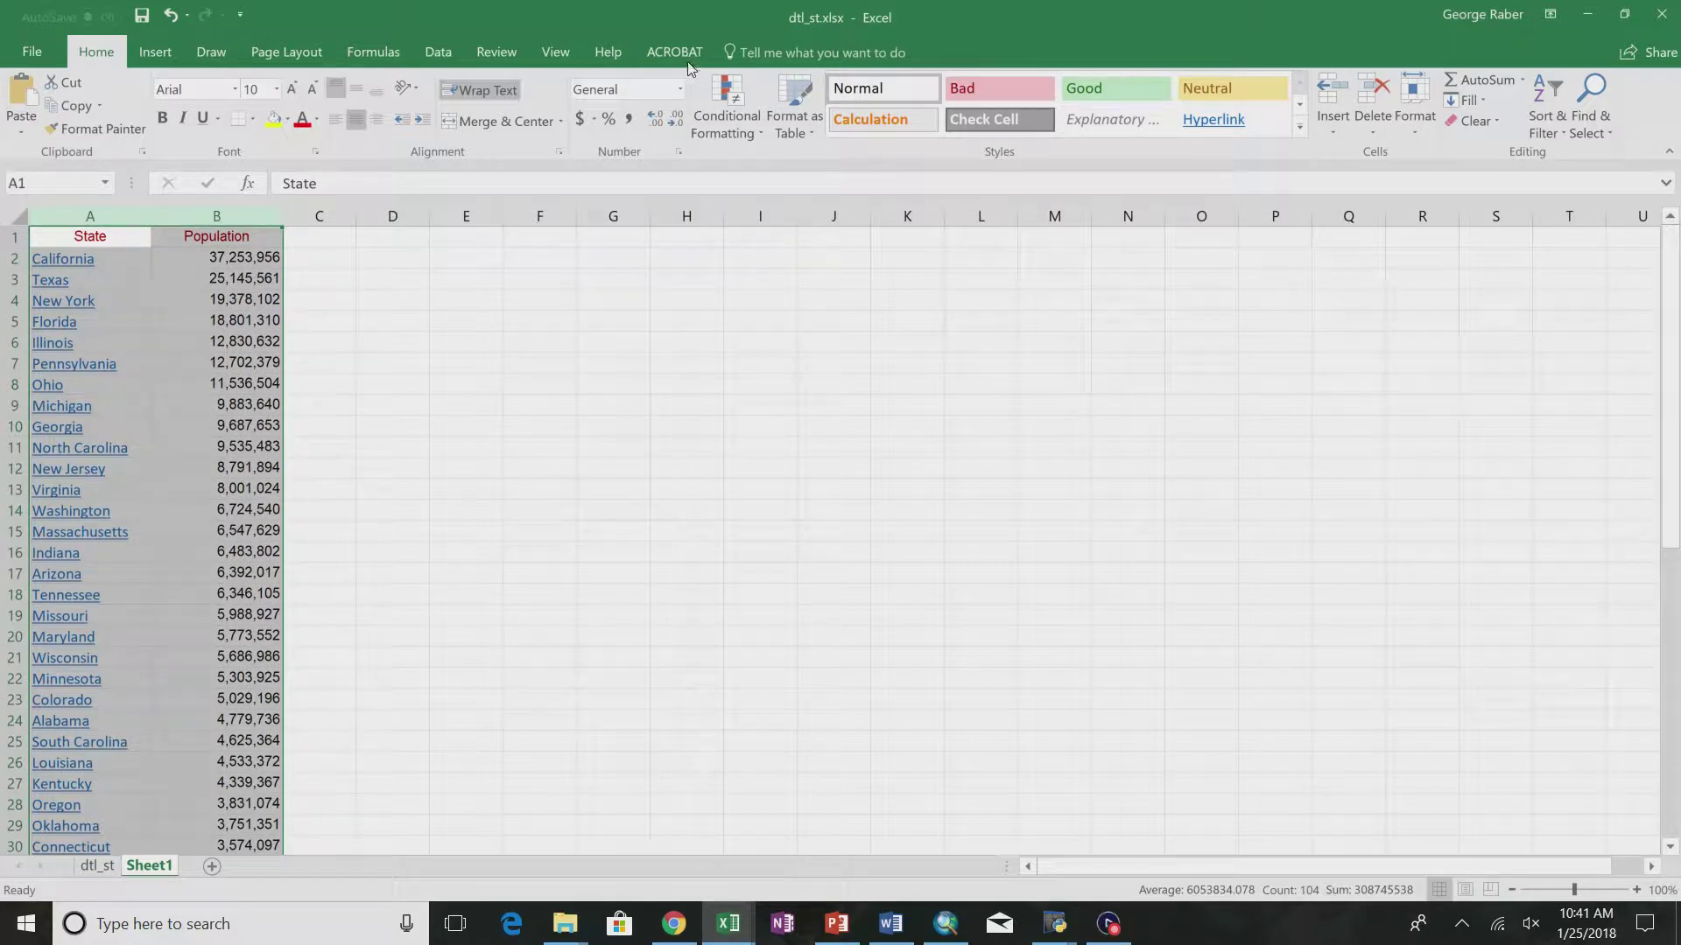
{"action": "left_click", "coordinate": [436, 55]}
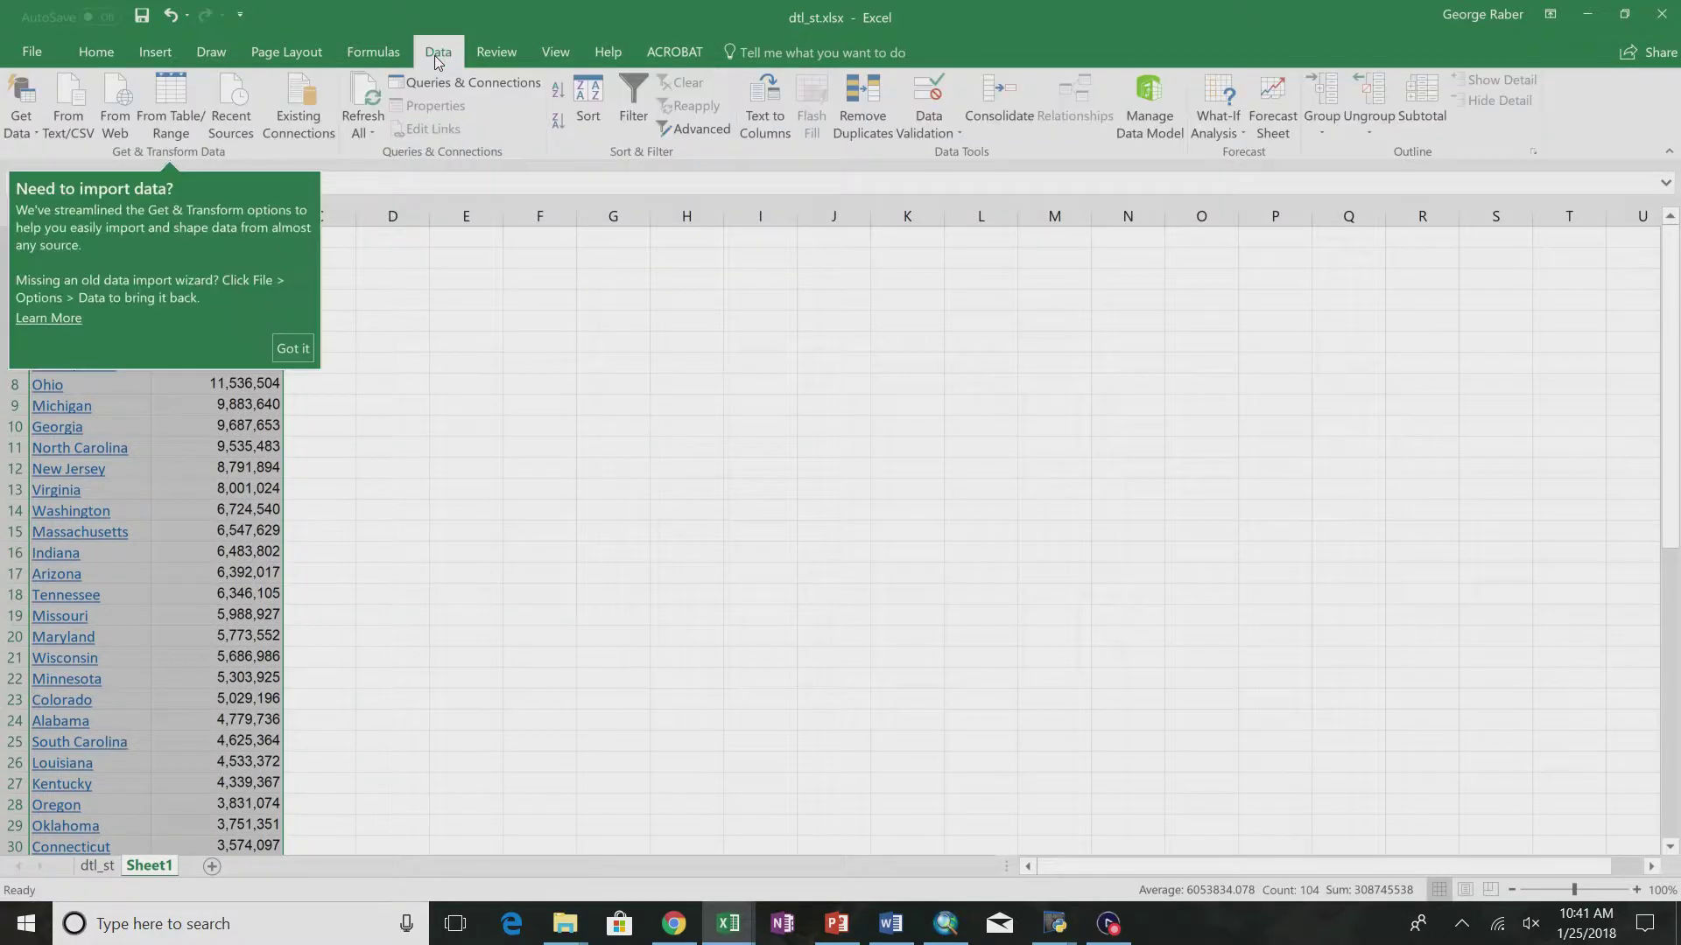
{"action": "left_click", "coordinate": [556, 94]}
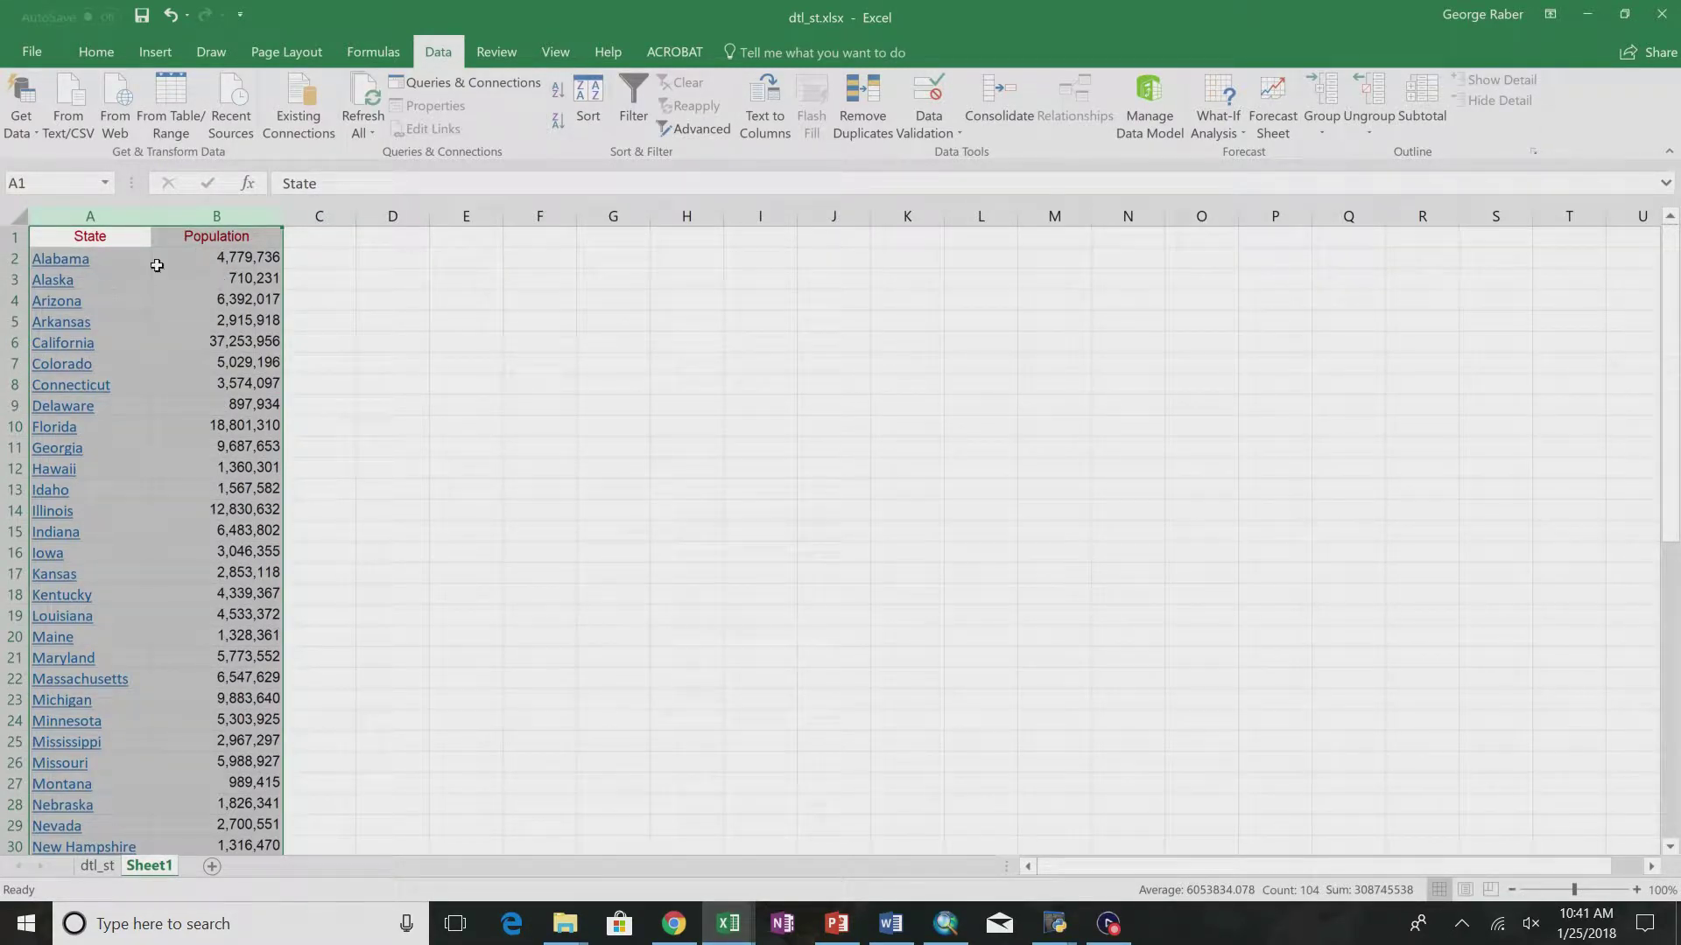
{"action": "scroll", "coordinate": [501, 384], "scroll_direction": "down", "scroll_amount": 5}
{"action": "scroll", "coordinate": [502, 385], "scroll_direction": "up", "scroll_amount": 5}
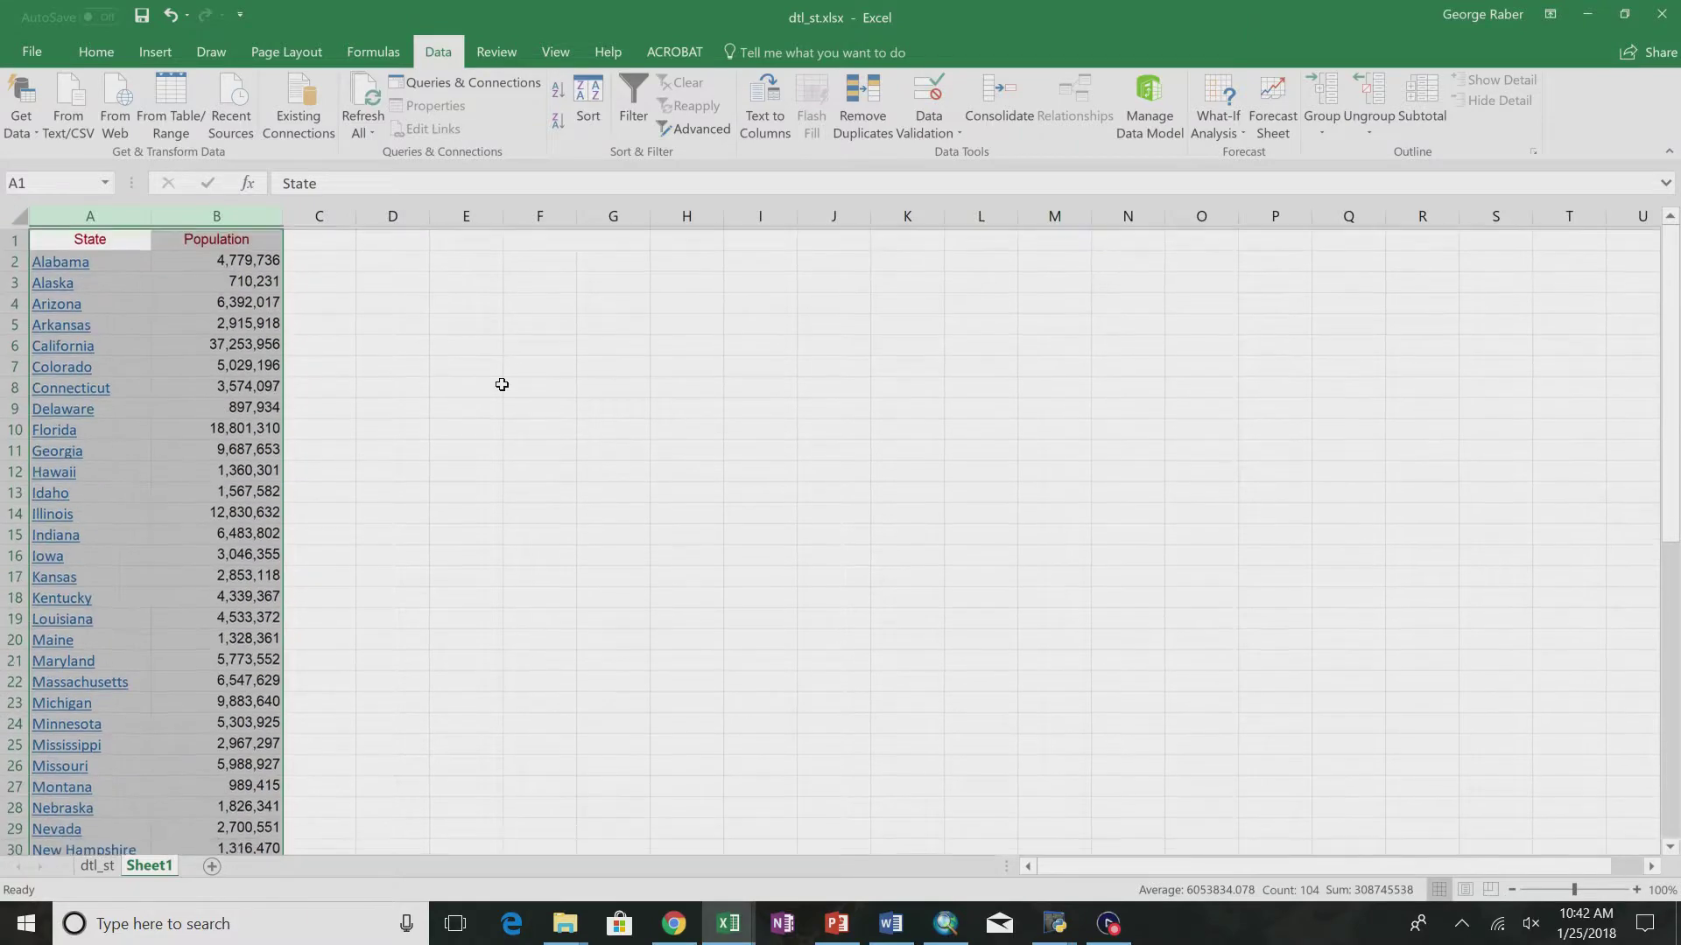
{"action": "scroll", "coordinate": [319, 313], "scroll_direction": "right", "scroll_amount": 1}
{"action": "scroll", "coordinate": [320, 312], "scroll_direction": "left", "scroll_amount": 1}
{"action": "left_click", "coordinate": [260, 260]}
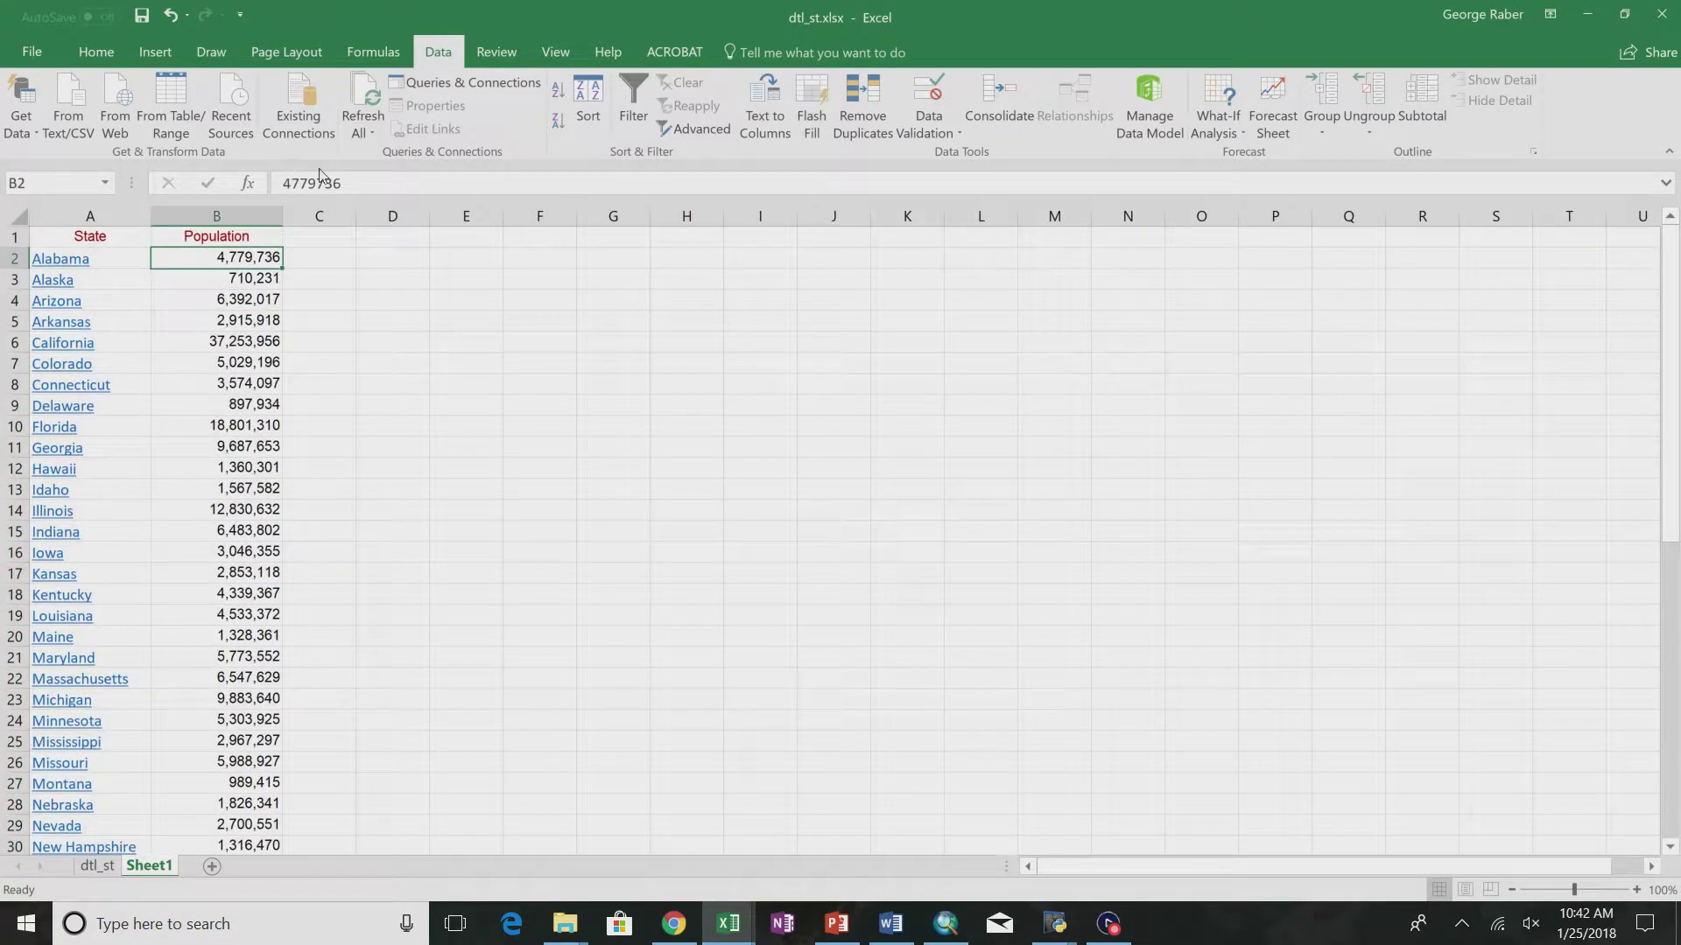
{"action": "left_click_drag", "start_coordinate": [101, 215], "coordinate": [245, 224]}
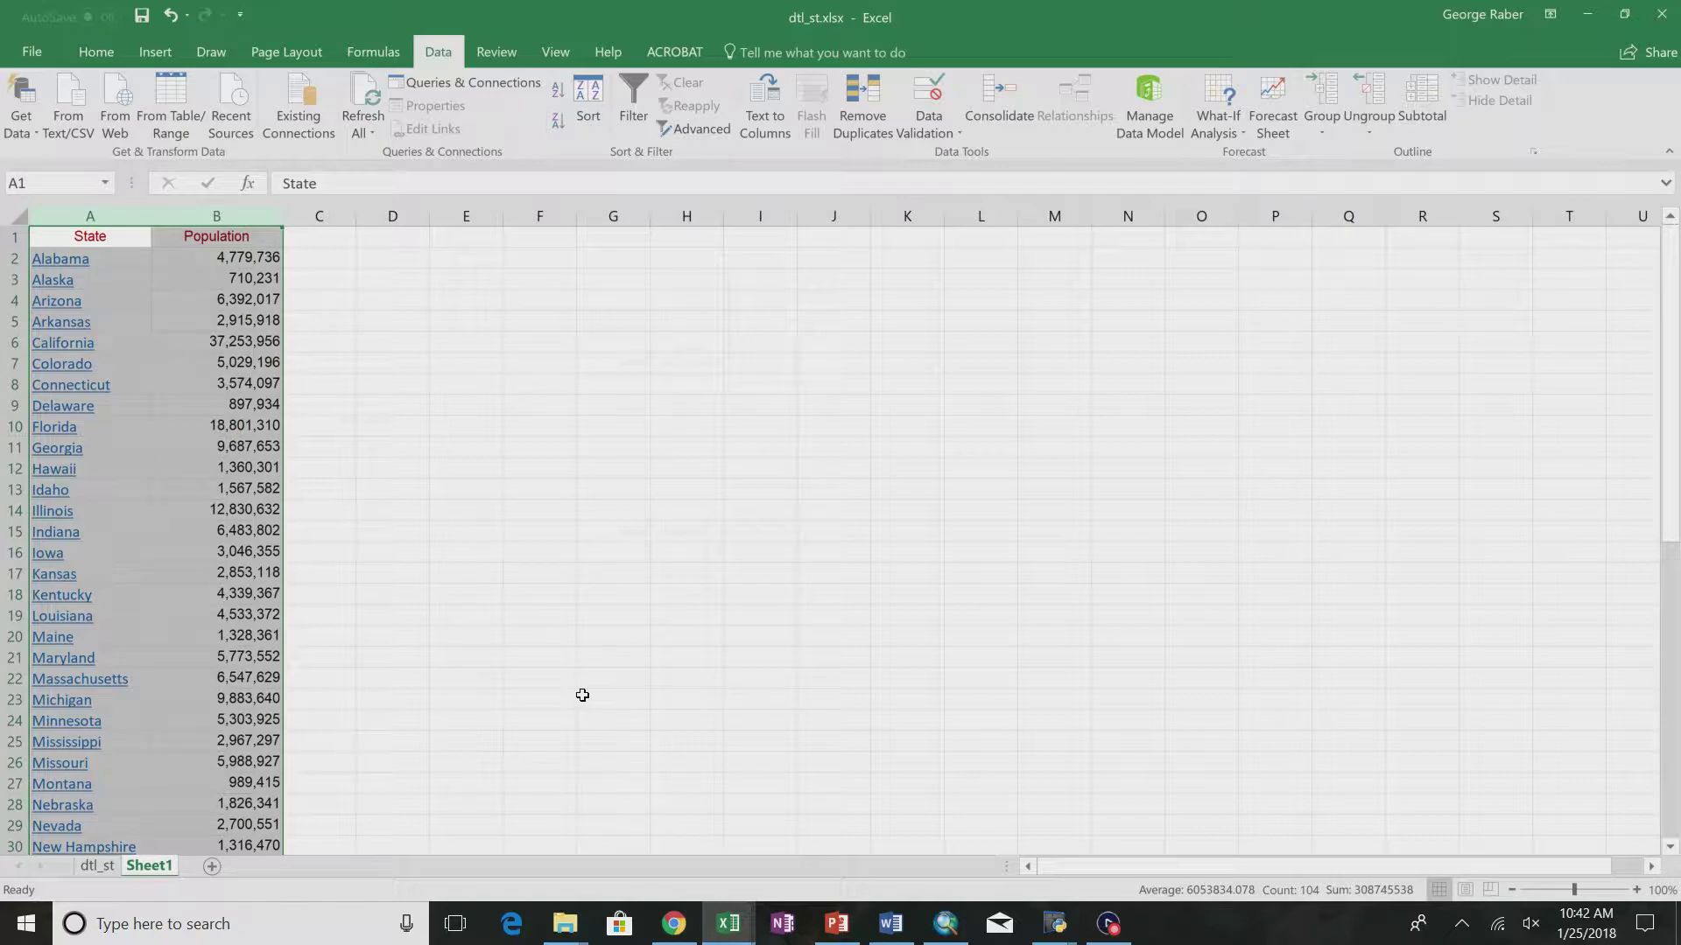
- Sort the dtl_st data in A1:I52 by STATE_NAME on cell values from A to Z, treating the first row as headers
{"action": "left_click", "coordinate": [97, 866]}
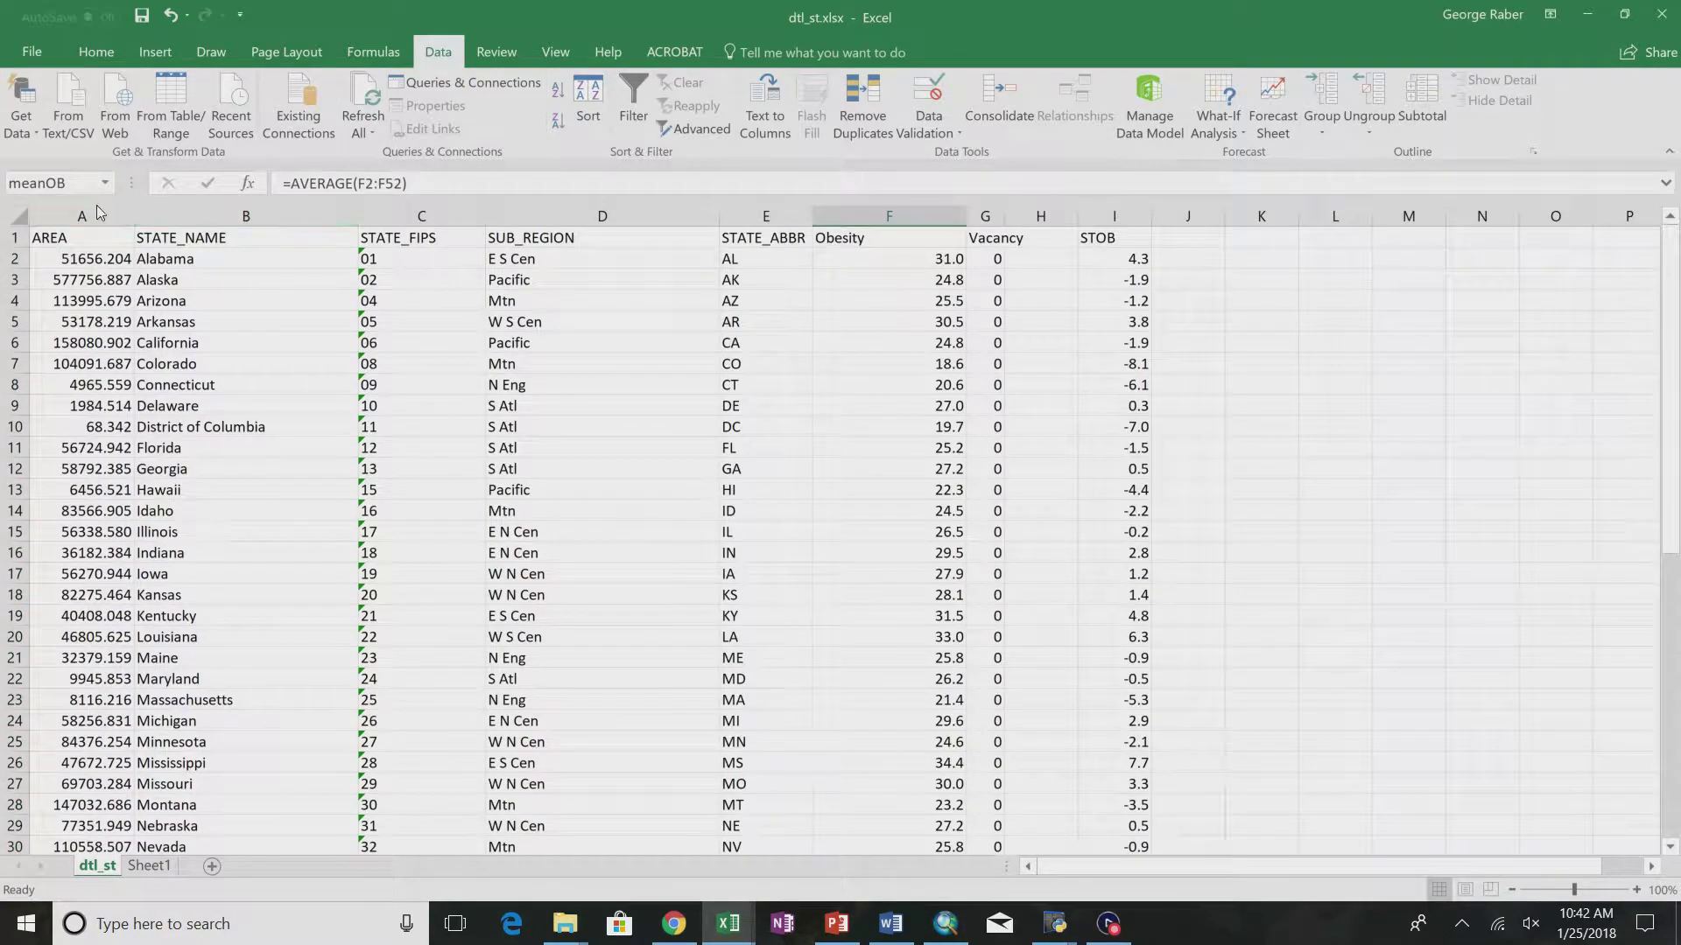
{"action": "left_click_drag", "start_coordinate": [92, 208], "coordinate": [1138, 238]}
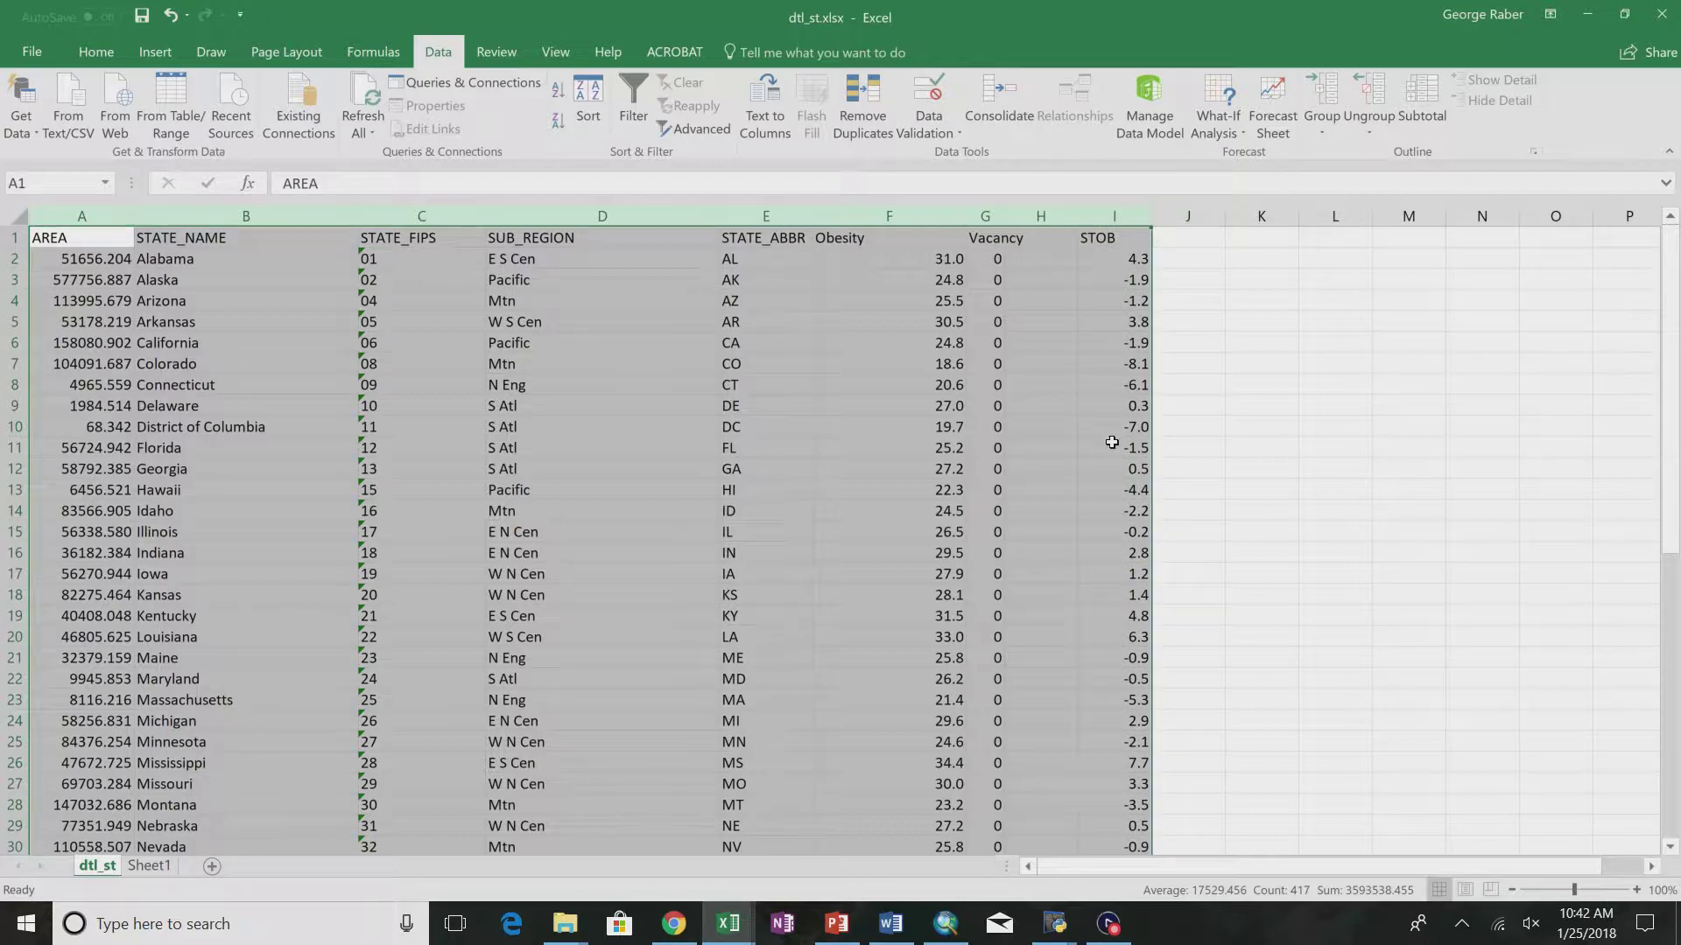
{"action": "left_click_drag", "start_coordinate": [57, 243], "coordinate": [1105, 811]}
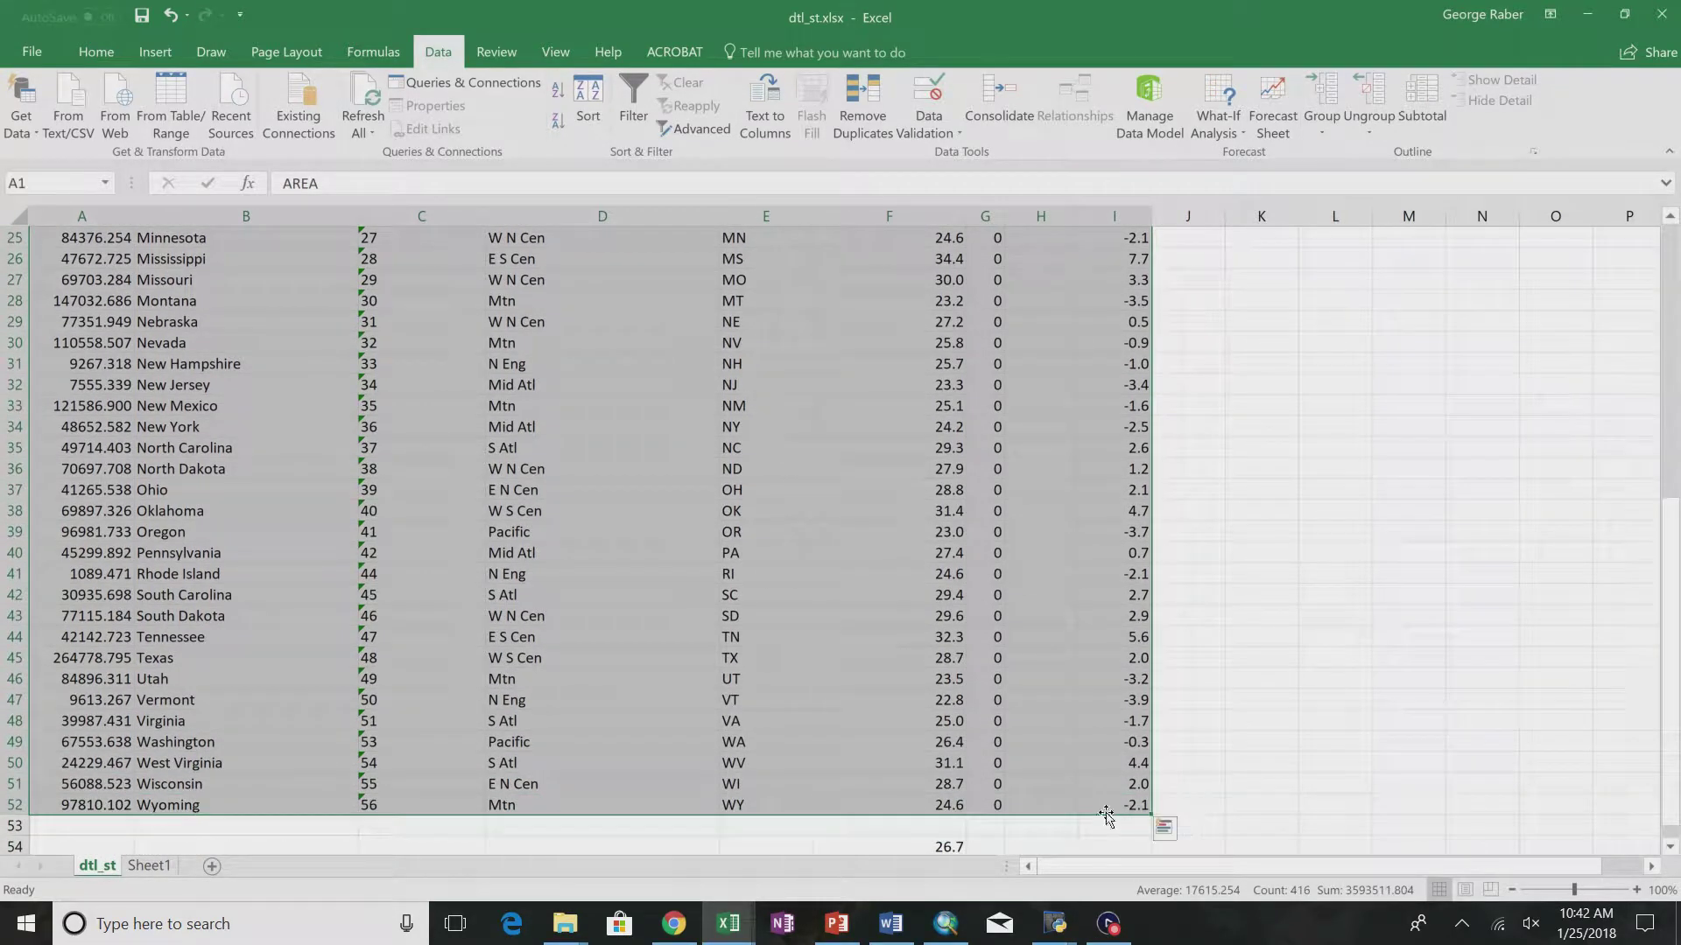
{"action": "left_click_drag", "start_coordinate": [1672, 538], "coordinate": [1672, 265]}
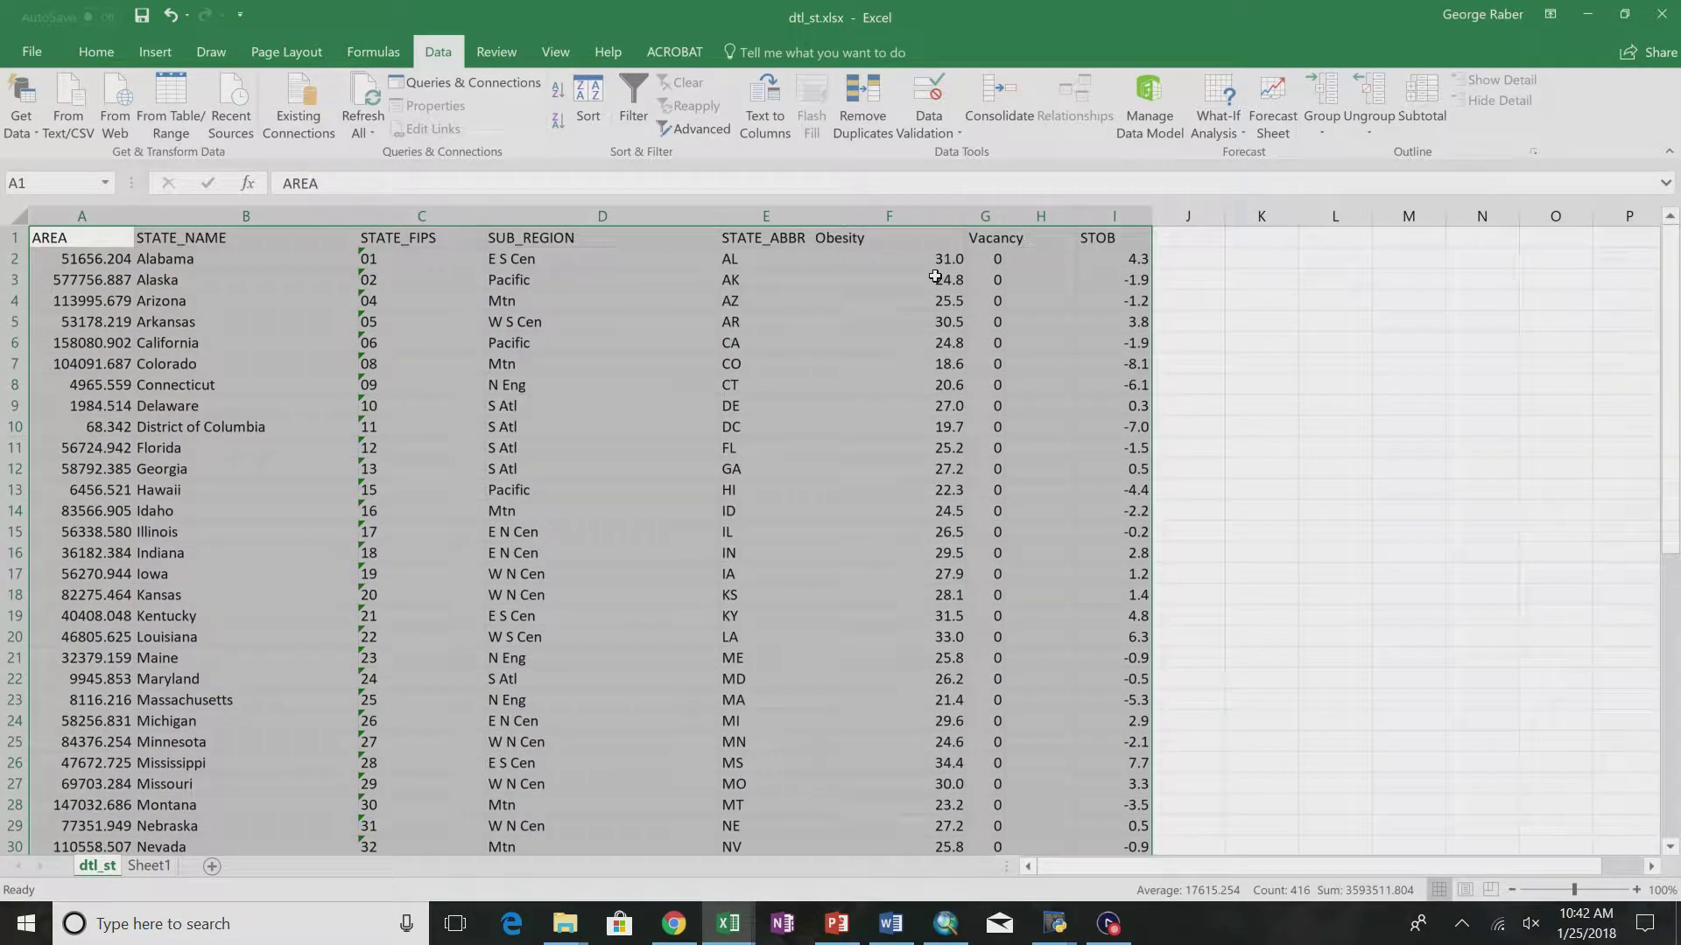
{"action": "left_click", "coordinate": [584, 118]}
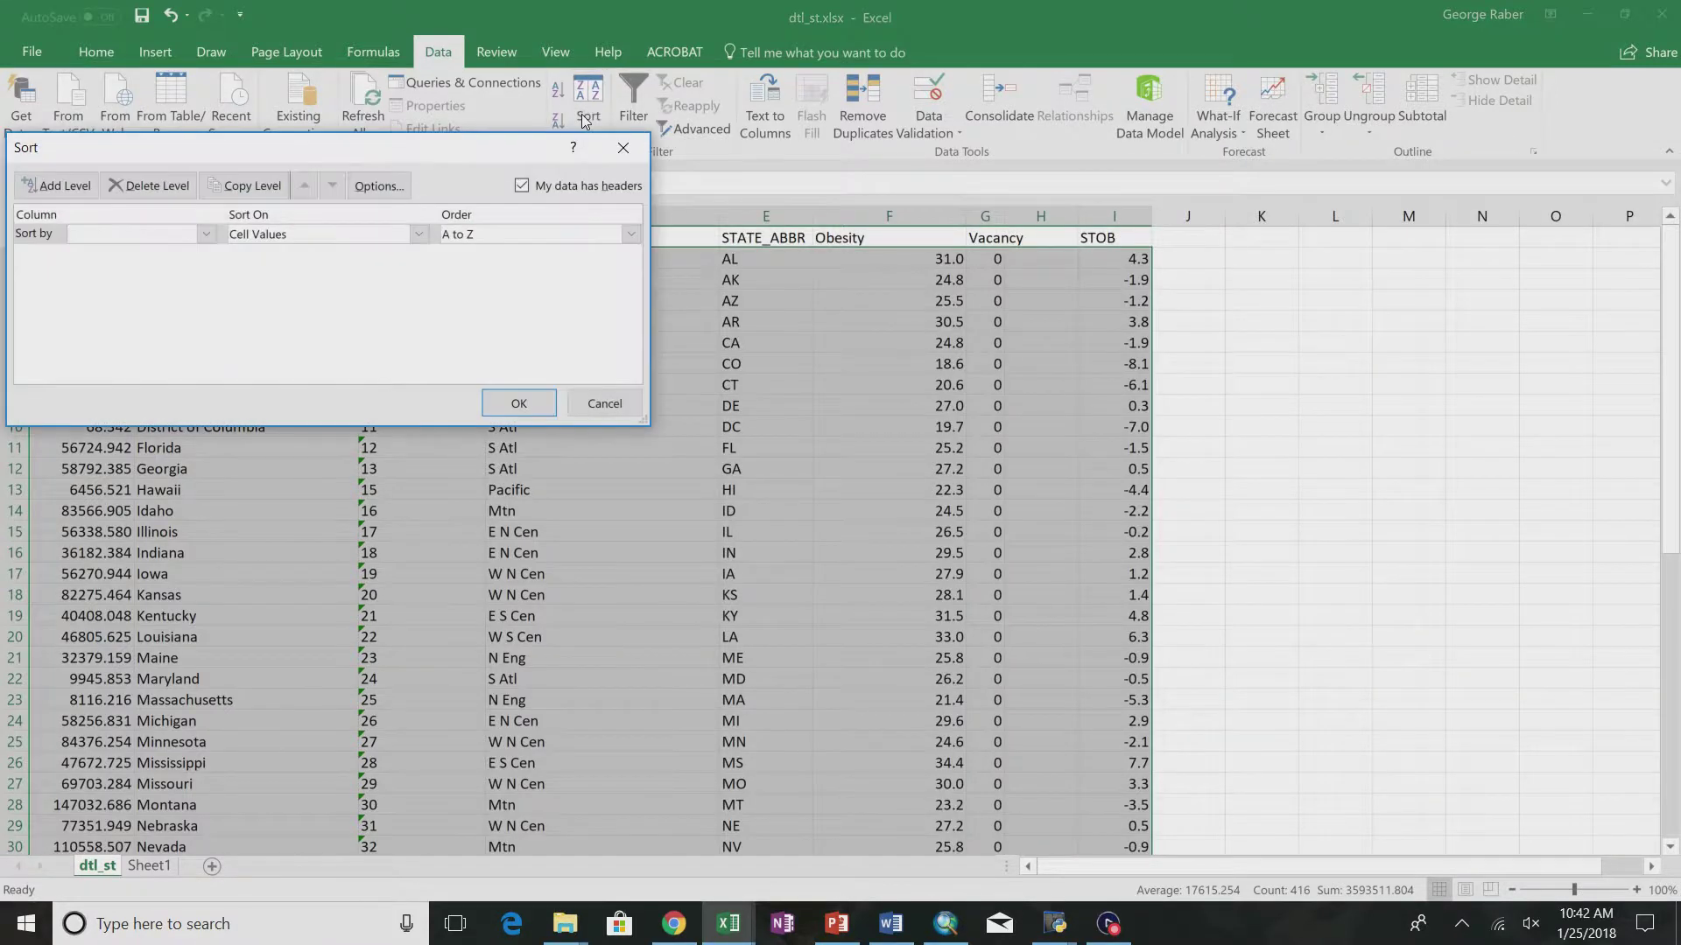
{"action": "left_click", "coordinate": [206, 234]}
{"action": "left_click", "coordinate": [143, 276]}
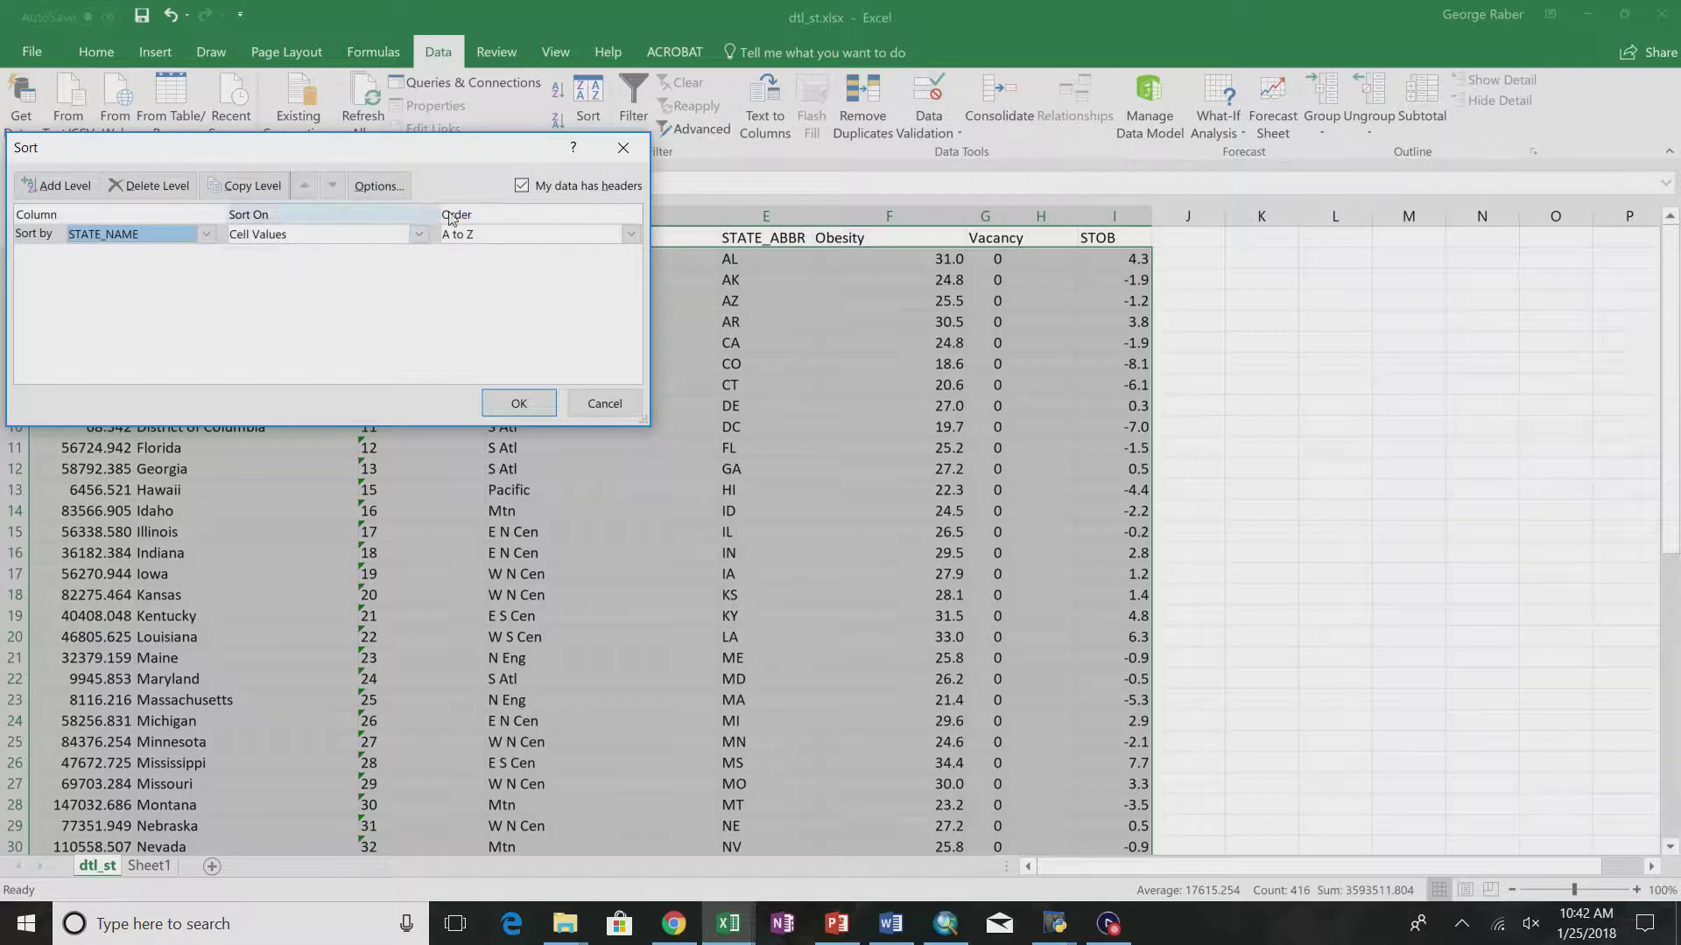
{"action": "left_click", "coordinate": [519, 404]}
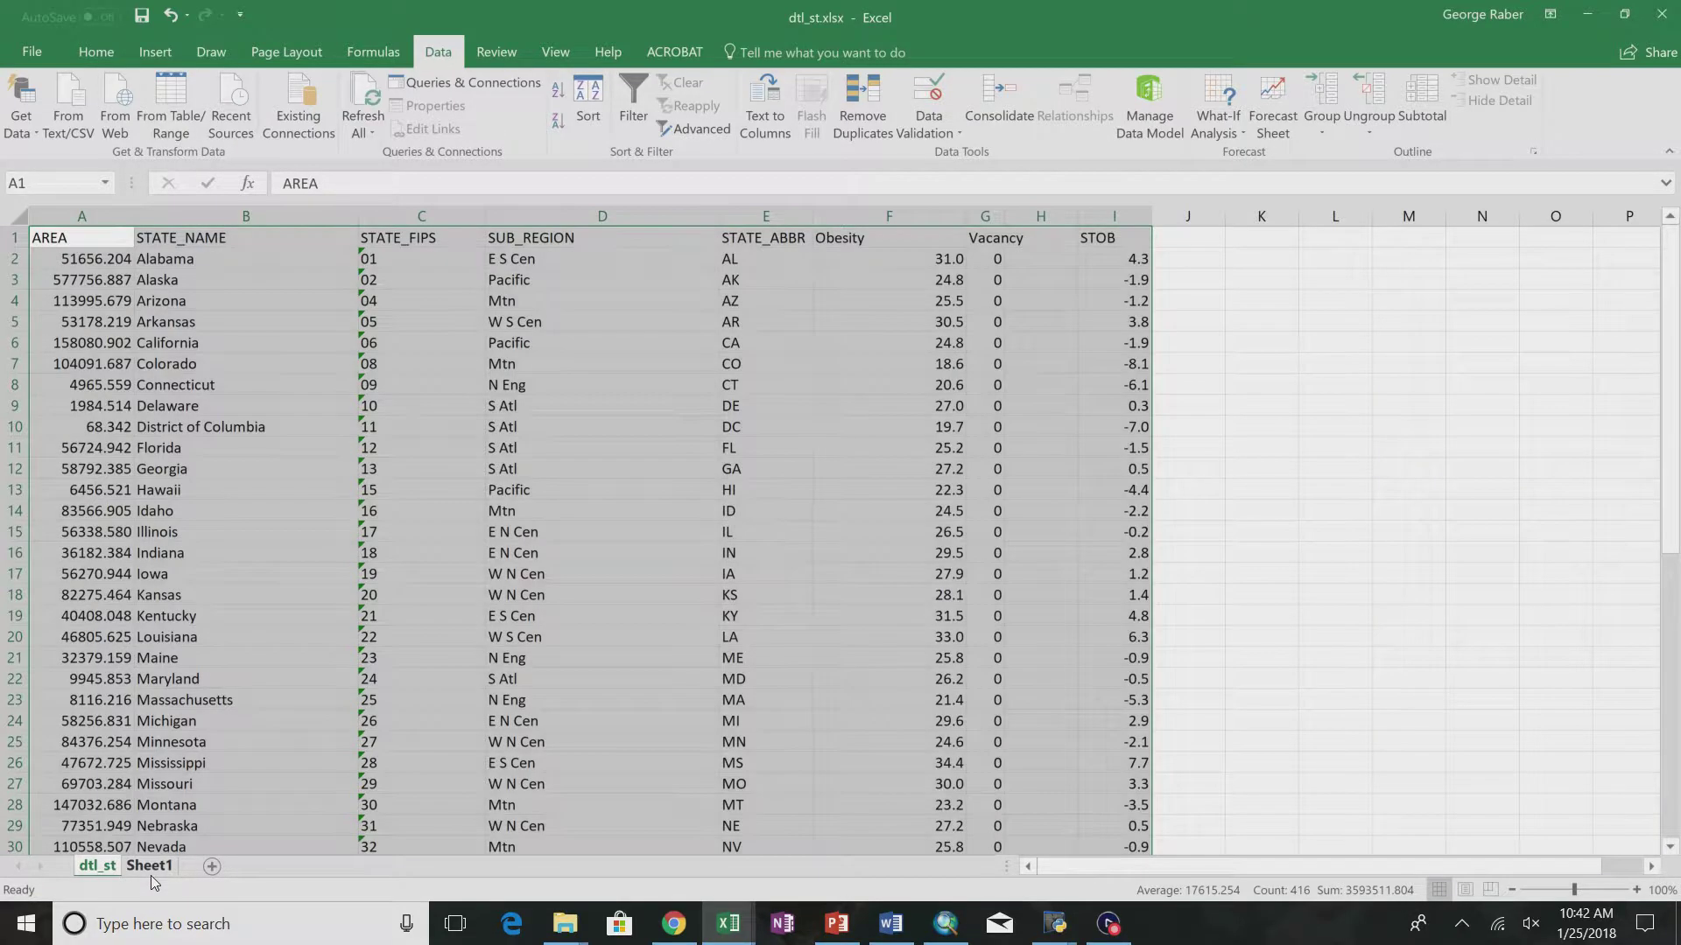
- Copy the State and Population columns from Sheet1 into the dtl_st sheet, starting at K1
{"action": "left_click", "coordinate": [150, 866]}
{"action": "key", "text": "ctrl+c"}
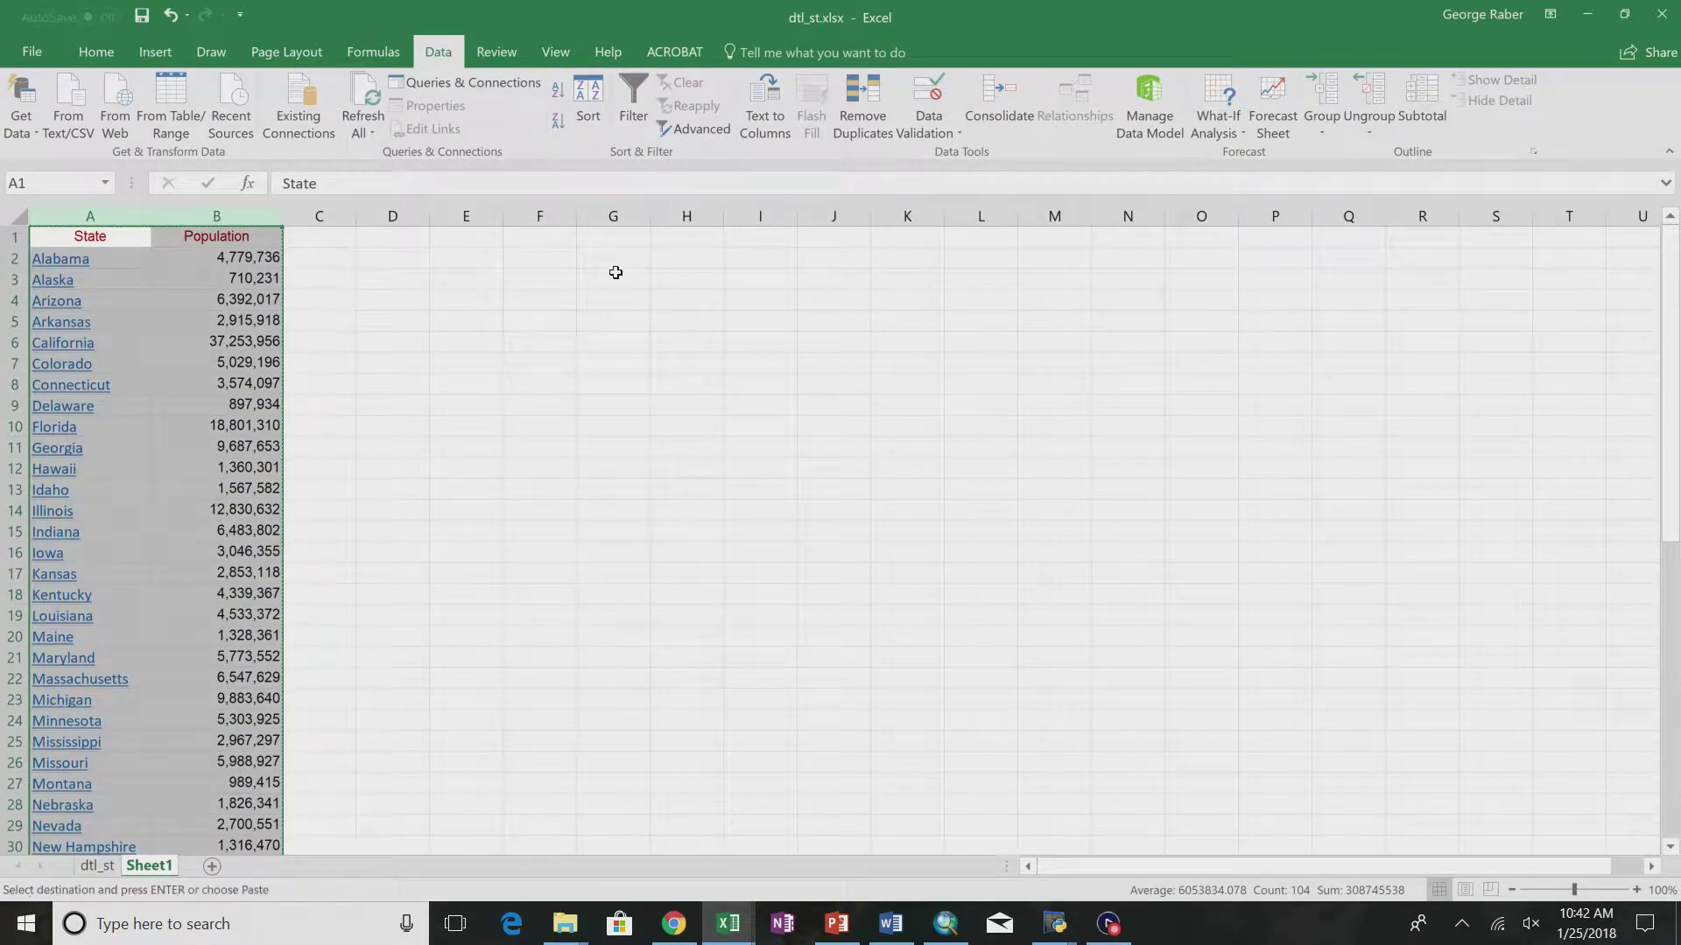
{"action": "left_click", "coordinate": [98, 867]}
{"action": "left_click", "coordinate": [1249, 245]}
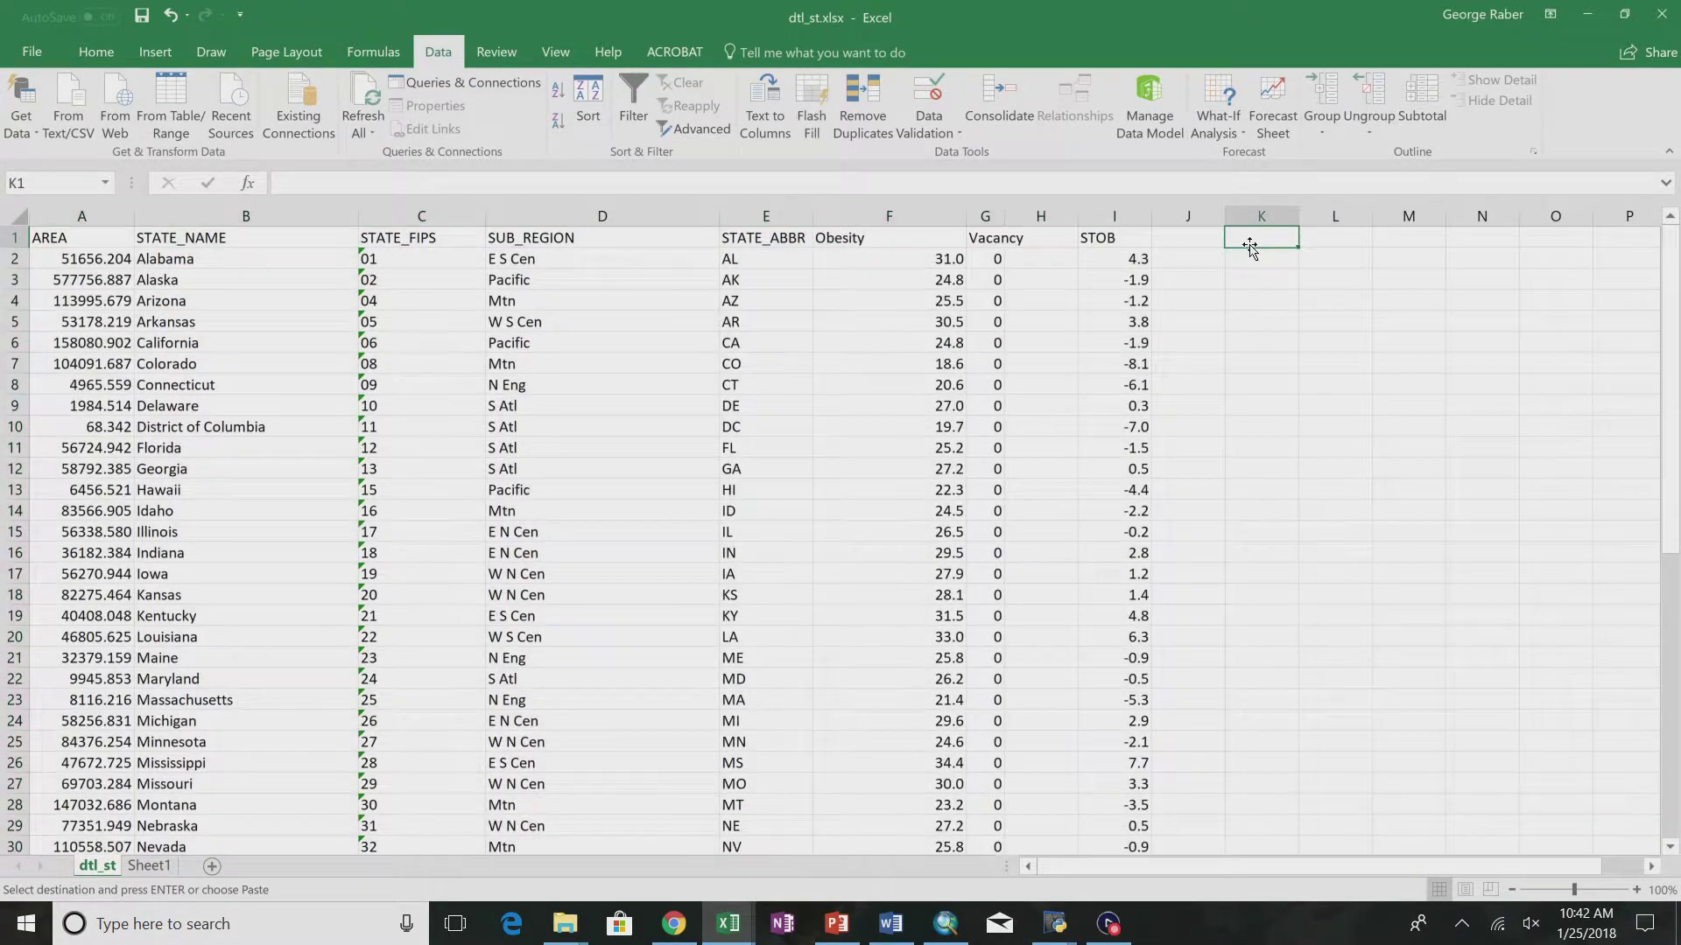
{"action": "key", "text": "ctrl+v"}
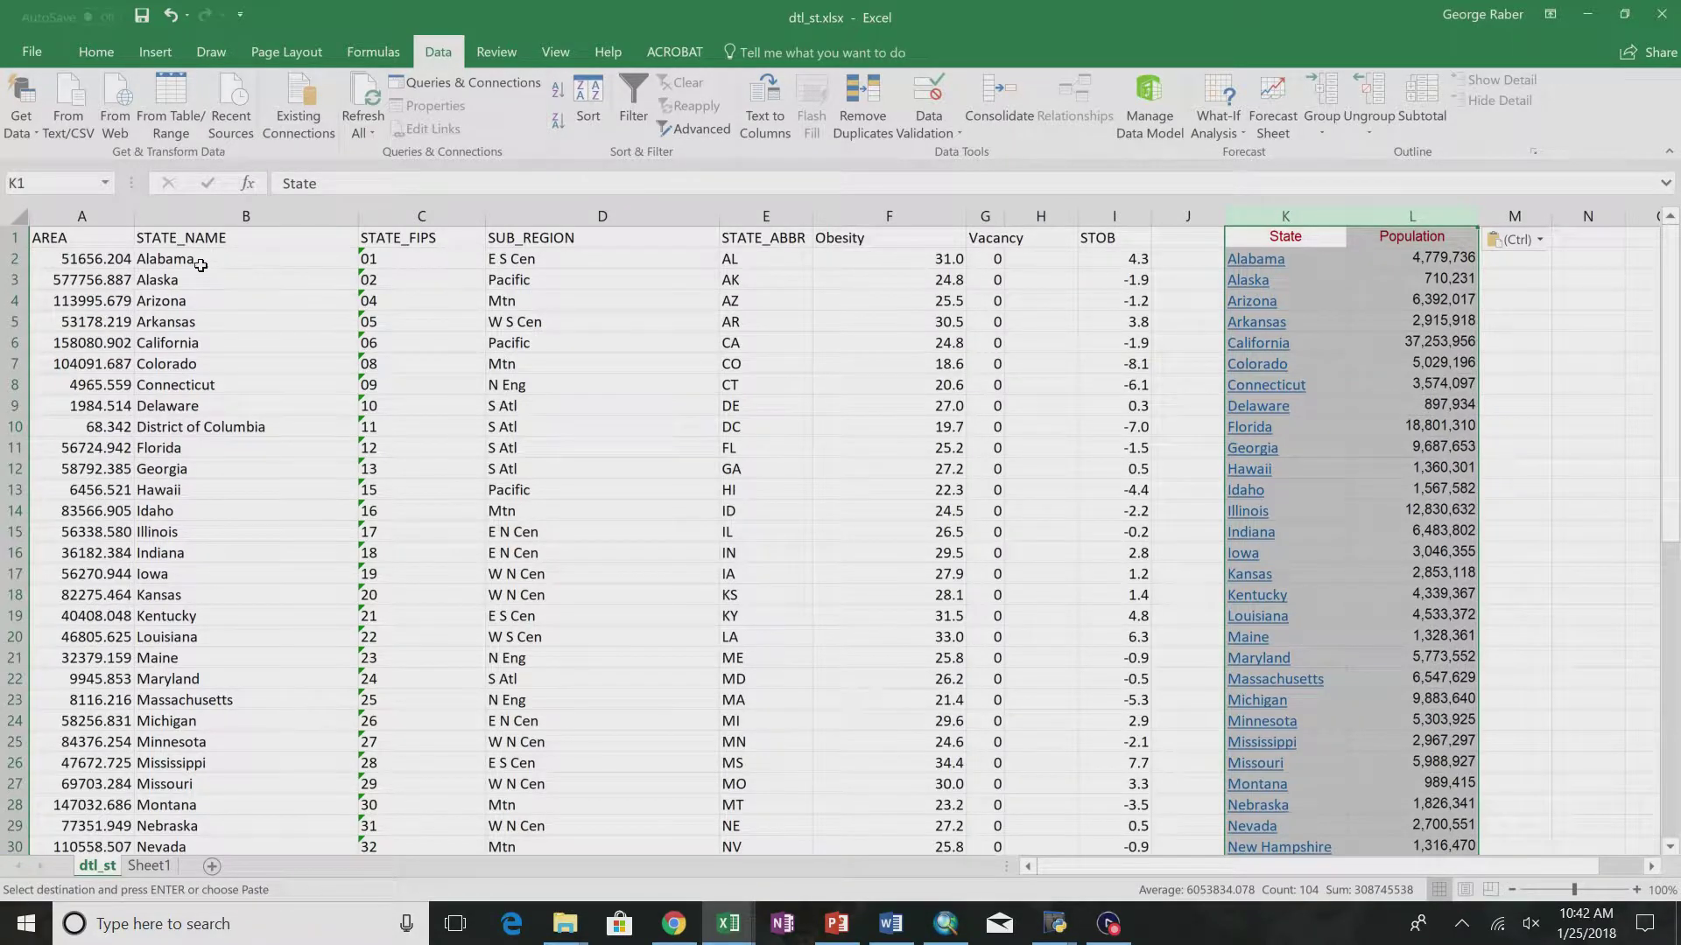
- Compare the pasted state names with the STATE_NAME column row by row to find where the two lists diverge
{"action": "left_click", "coordinate": [13, 257]}
{"action": "key", "text": "Down"}
{"action": "key", "text": "Down"}
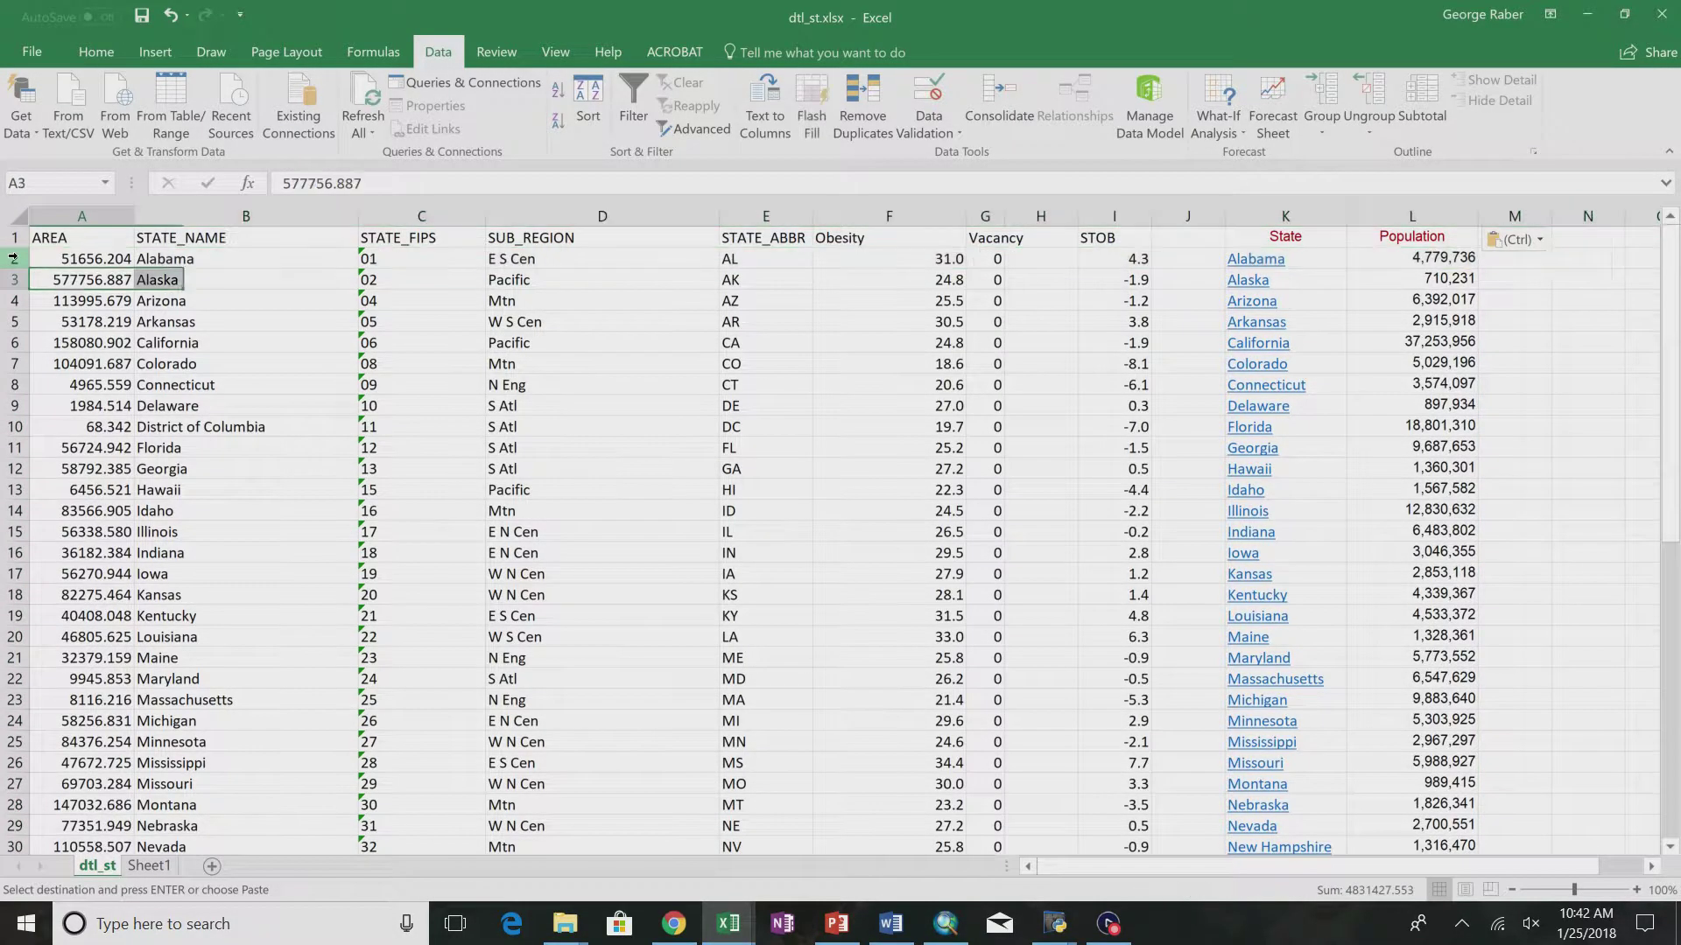
{"action": "key", "text": "Down"}
{"action": "key", "text": "Down"}
{"action": "key", "text": "Down"}
{"action": "key", "text": "Down"}
{"action": "key", "text": "Down"}
{"action": "key", "text": "Down"}
{"action": "key", "text": "Down"}
{"action": "key", "text": "Down"}
{"action": "key", "text": "Down"}
{"action": "key", "text": "Down"}
{"action": "key", "text": "Down"}
{"action": "key", "text": "Down"}
{"action": "key", "text": "Down"}
{"action": "key", "text": "Down"}
{"action": "key", "text": "Down"}
{"action": "key", "text": "Down"}
{"action": "key", "text": "Down"}
{"action": "key", "text": "Down"}
{"action": "key", "text": "Down"}
{"action": "key", "text": "Down"}
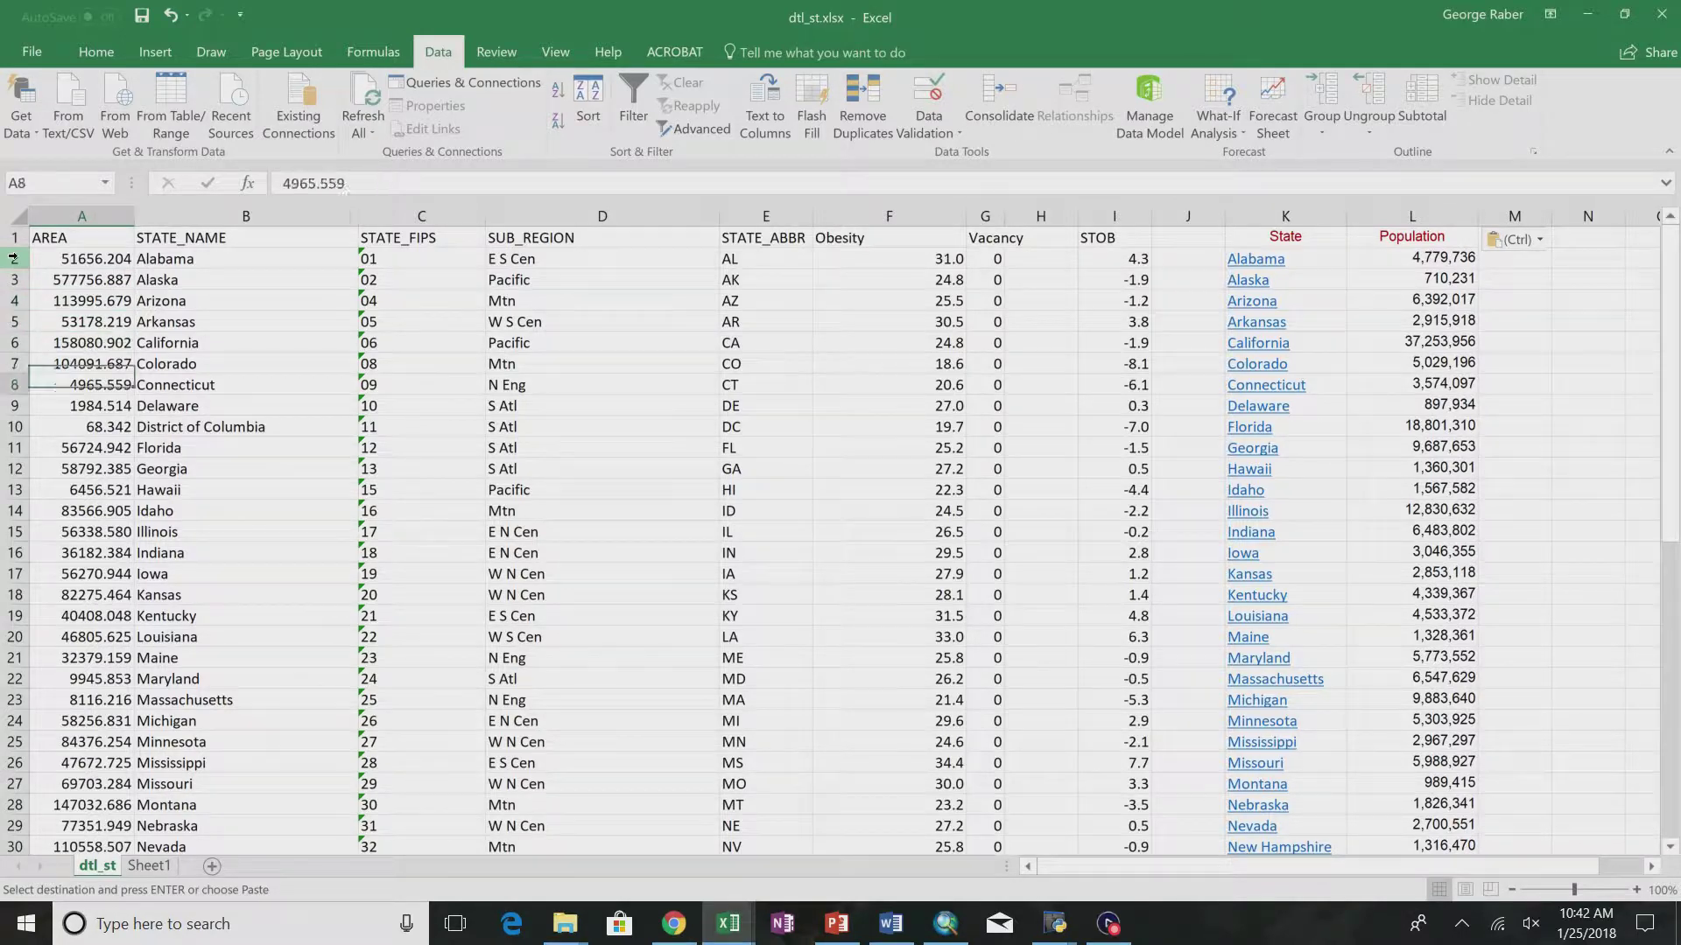
{"action": "key", "text": "Down"}
{"action": "key", "text": "Down"}
{"action": "key", "text": "Down"}
{"action": "key", "text": "Down"}
{"action": "key", "text": "Down"}
{"action": "key", "text": "Down"}
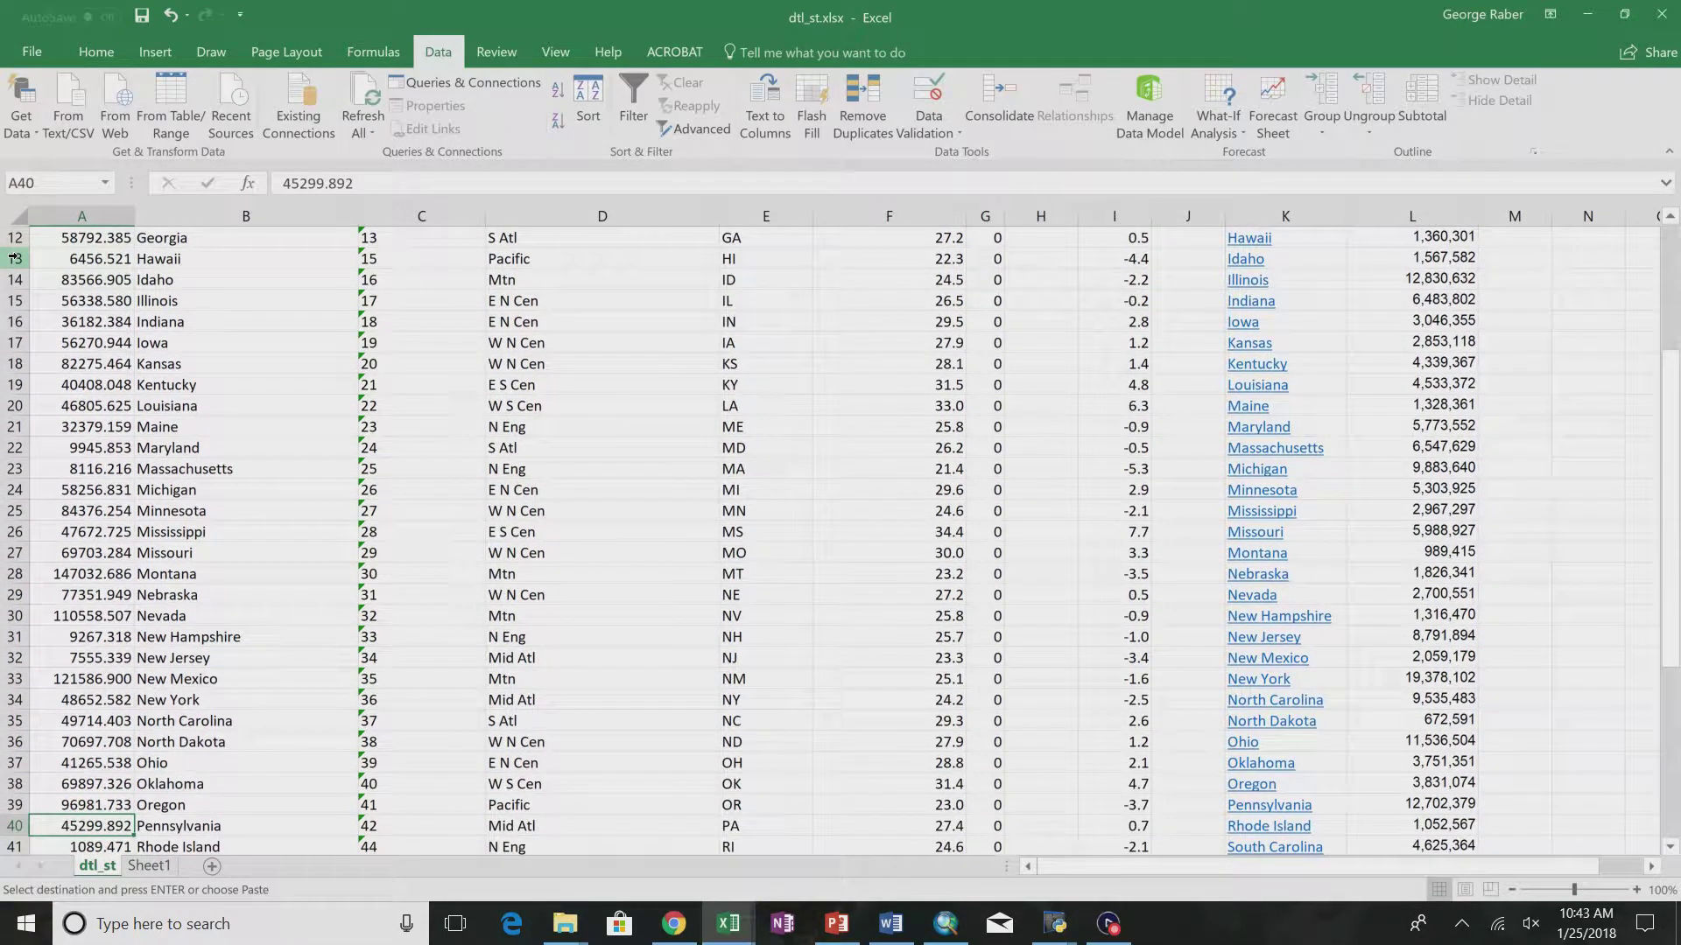
{"action": "key", "text": "Up"}
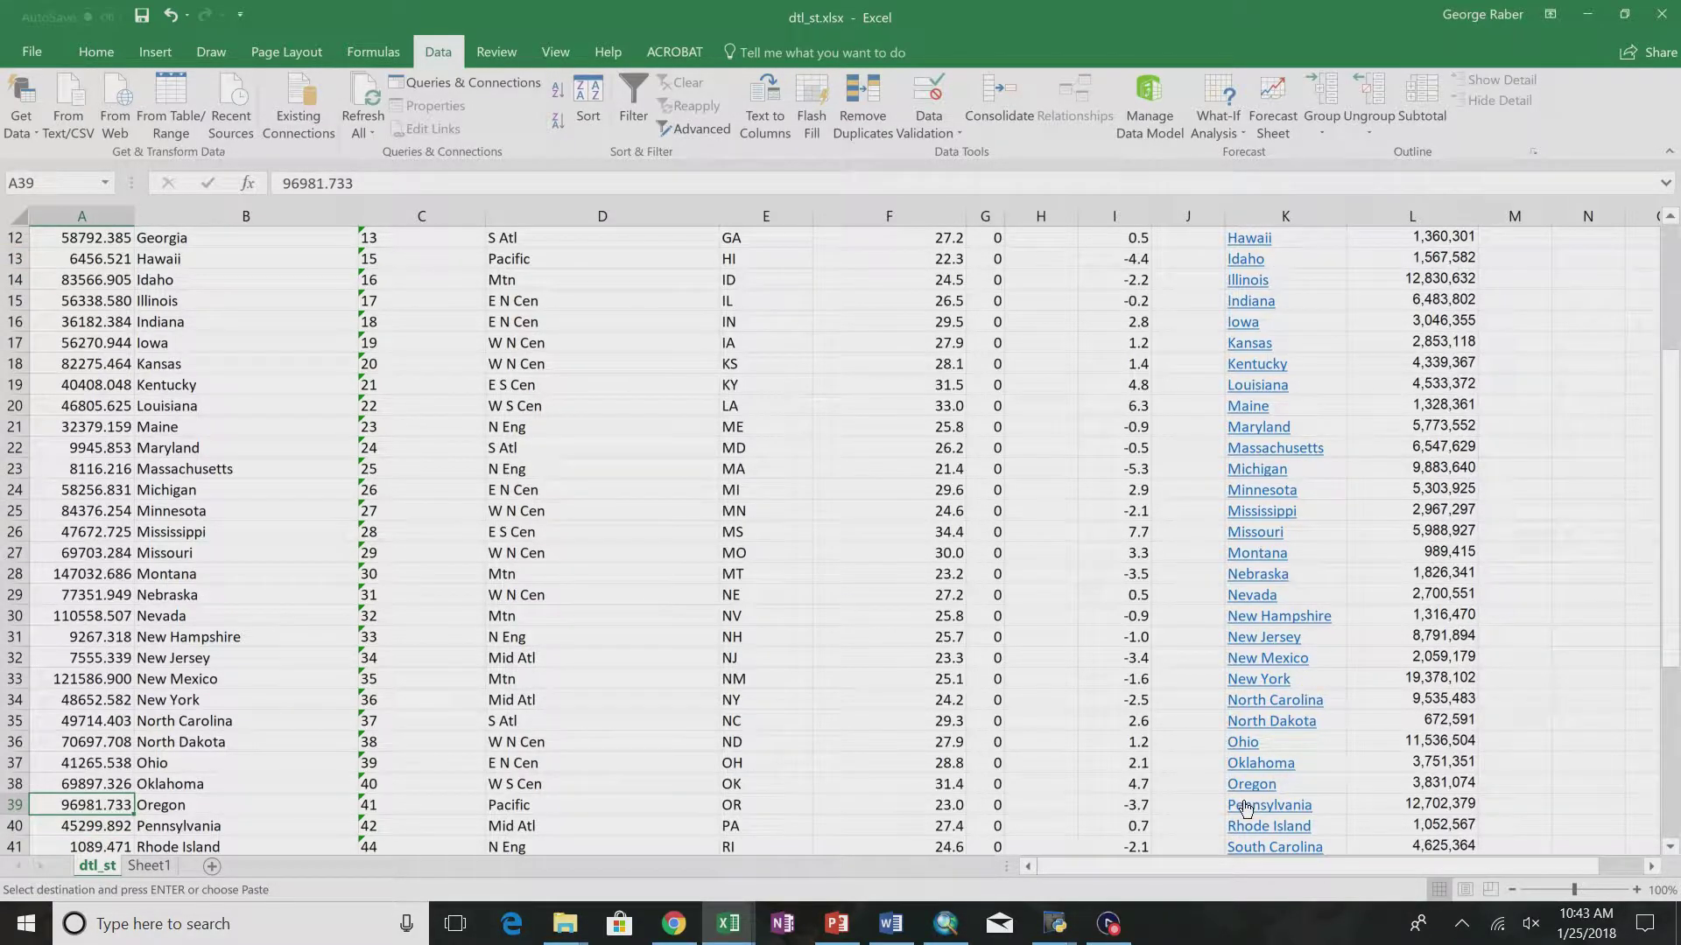
{"action": "scroll", "coordinate": [1255, 833], "scroll_direction": "down", "scroll_amount": 4}
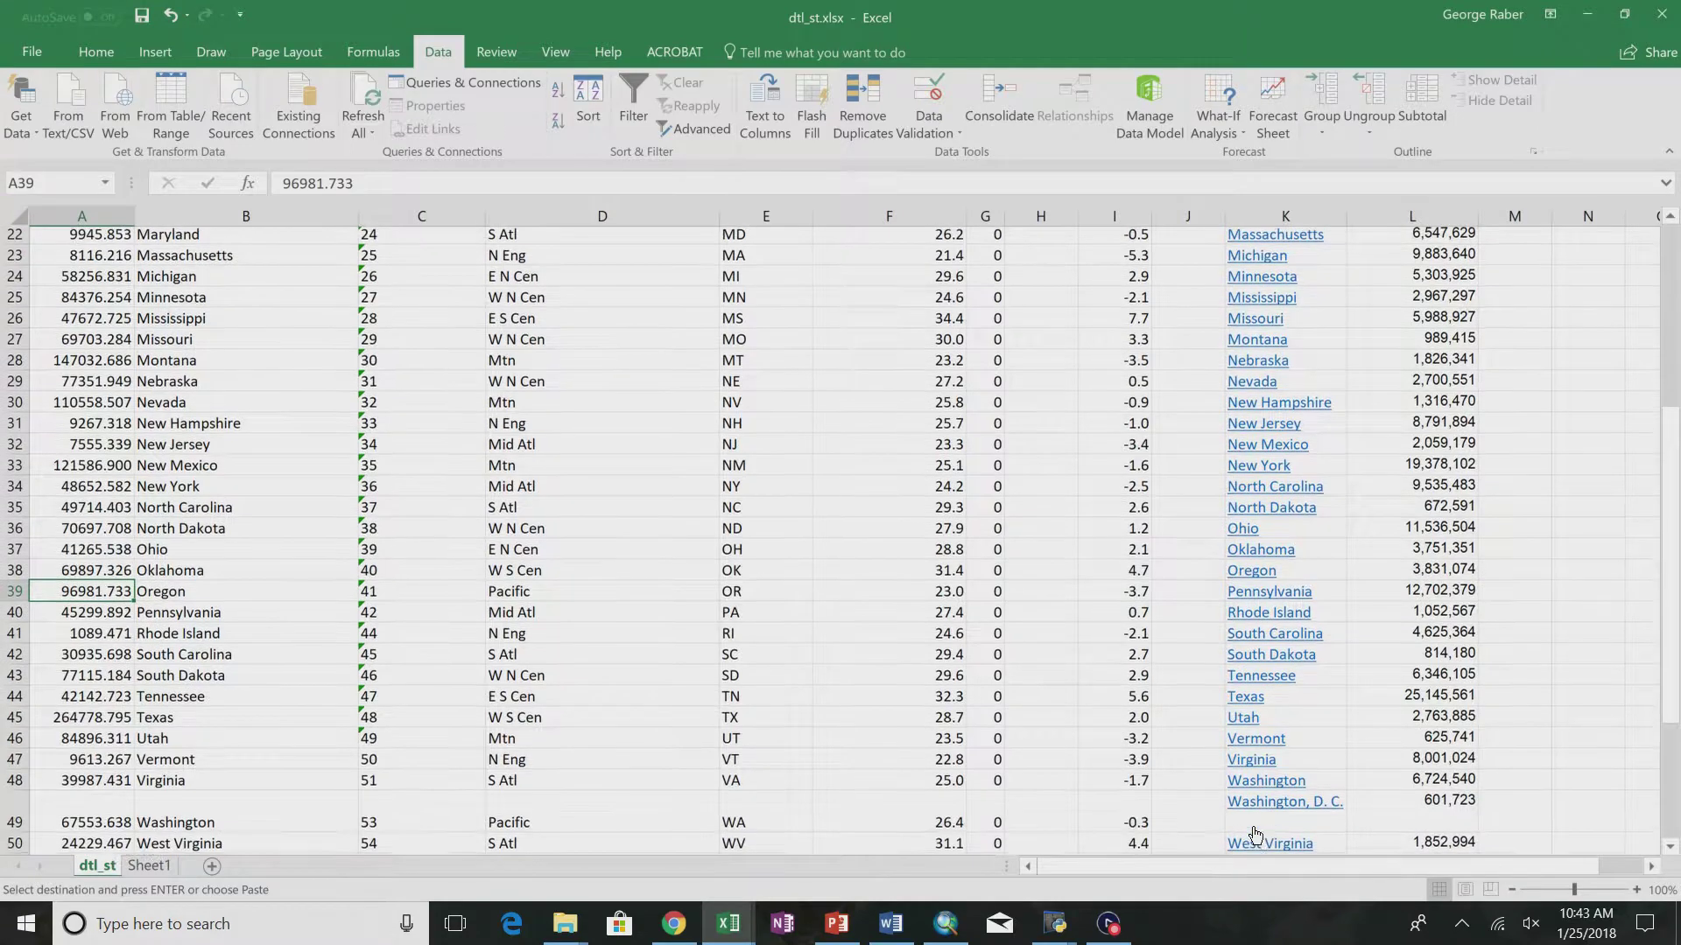
{"action": "scroll", "coordinate": [1284, 740], "scroll_direction": "down", "scroll_amount": 2}
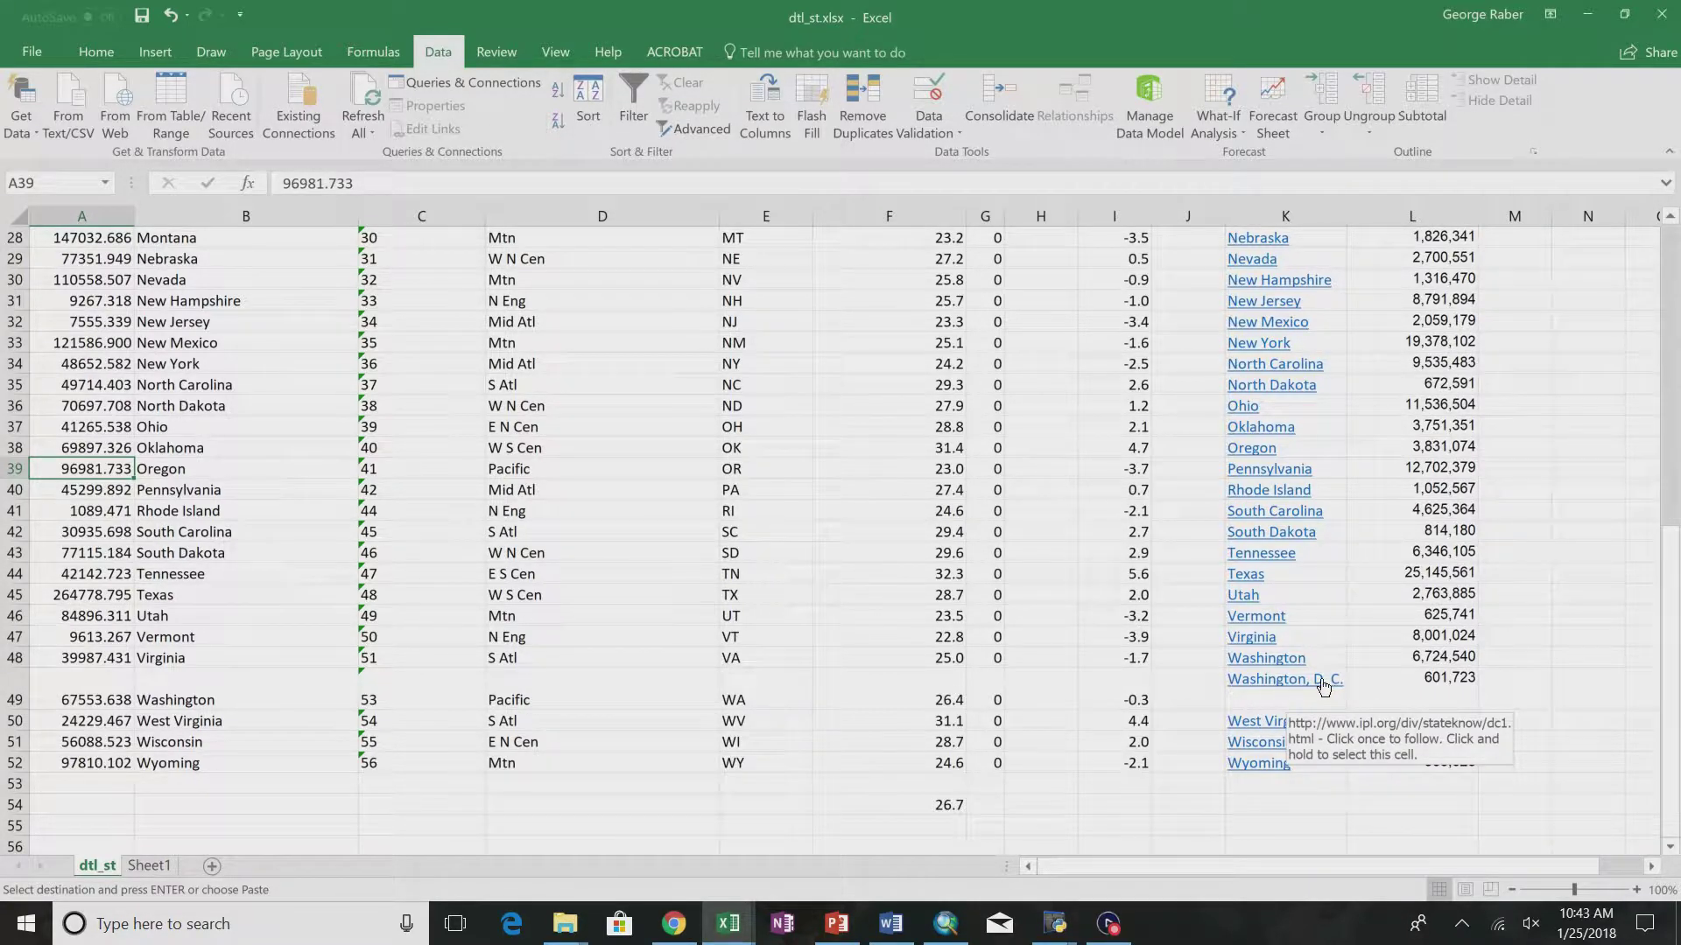
{"action": "scroll", "coordinate": [897, 507], "scroll_direction": "up", "scroll_amount": 9}
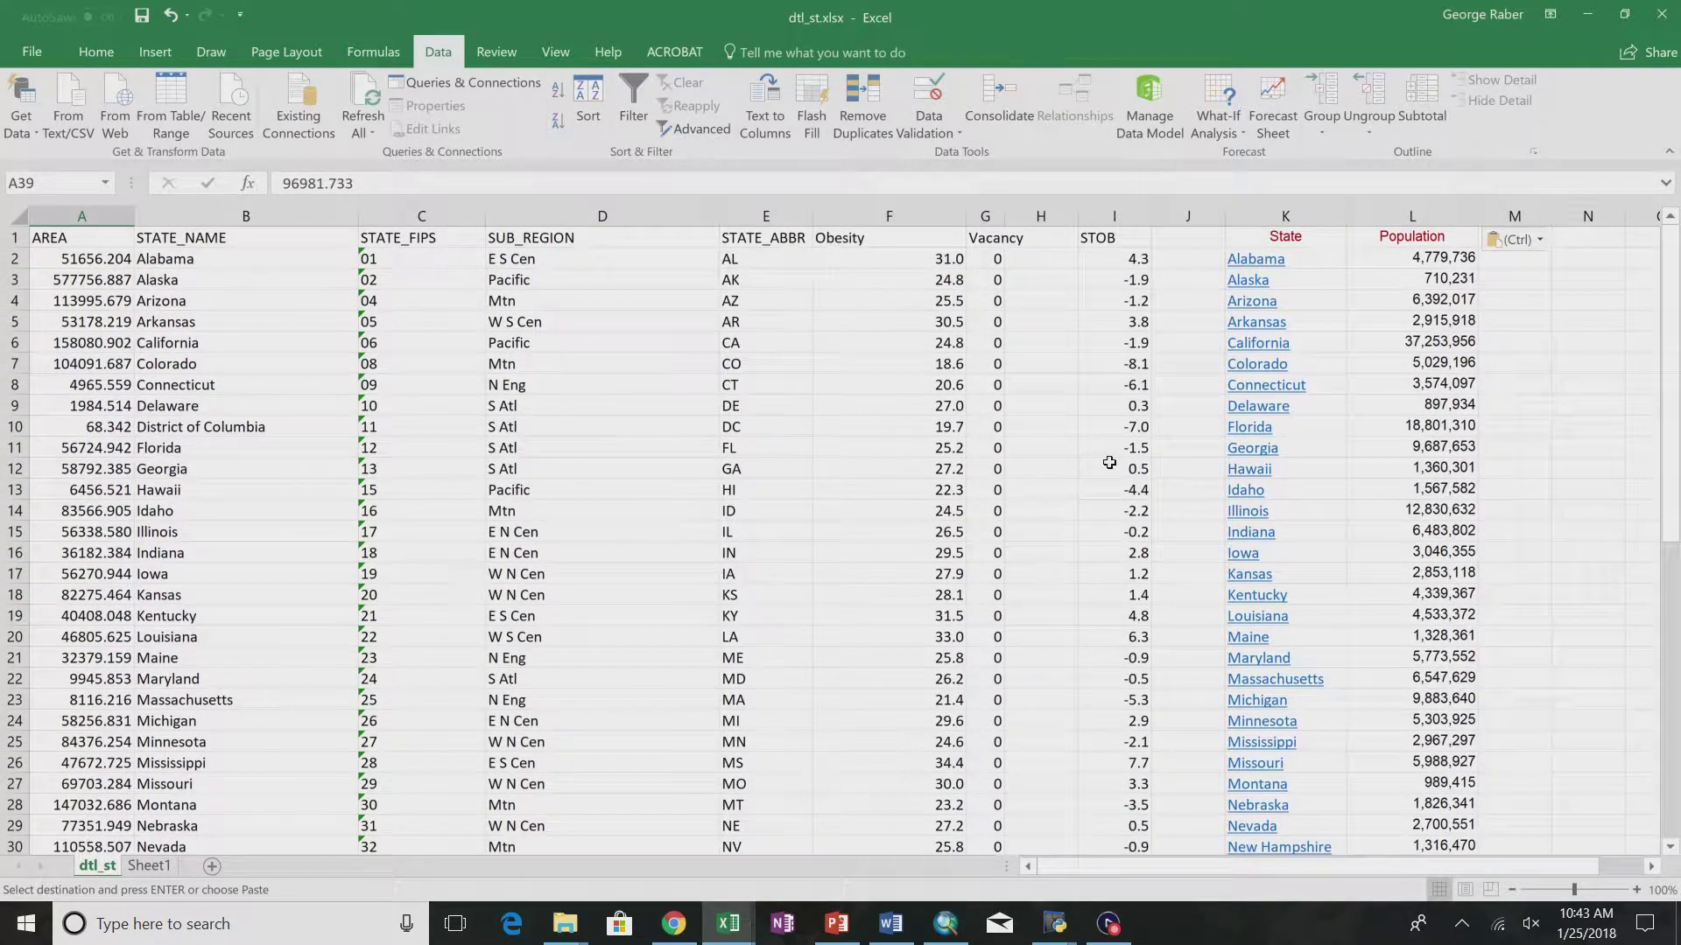
{"action": "scroll", "coordinate": [1328, 688], "scroll_direction": "down", "scroll_amount": 8}
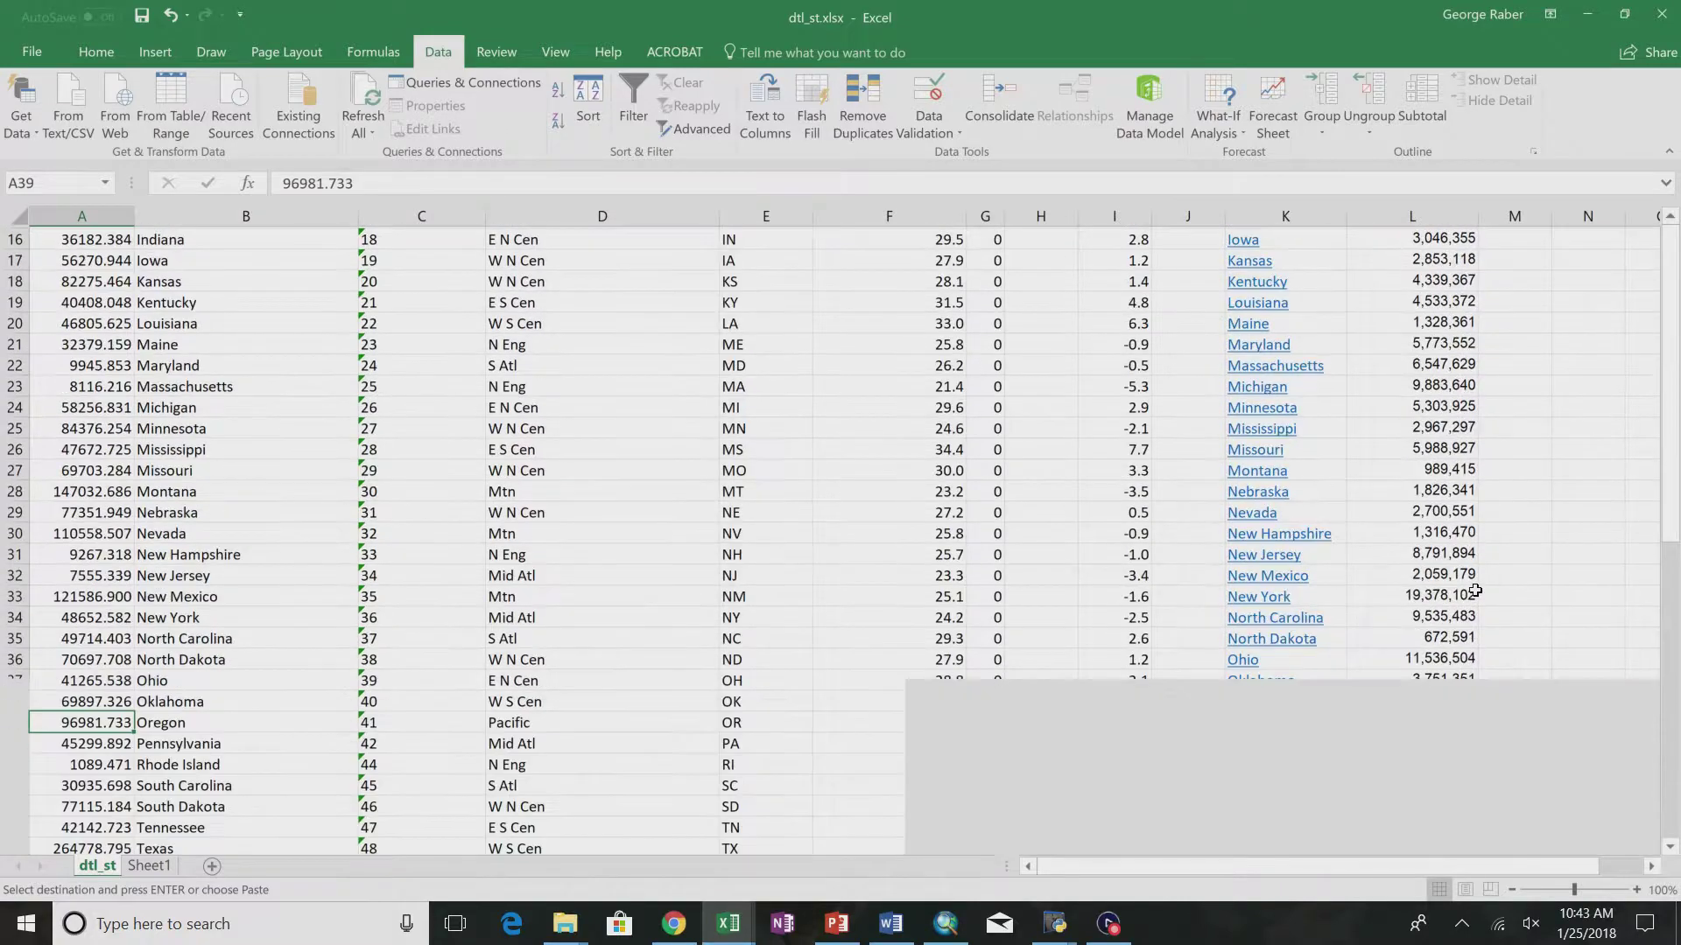
{"action": "scroll", "coordinate": [1328, 687], "scroll_direction": "down", "scroll_amount": 1}
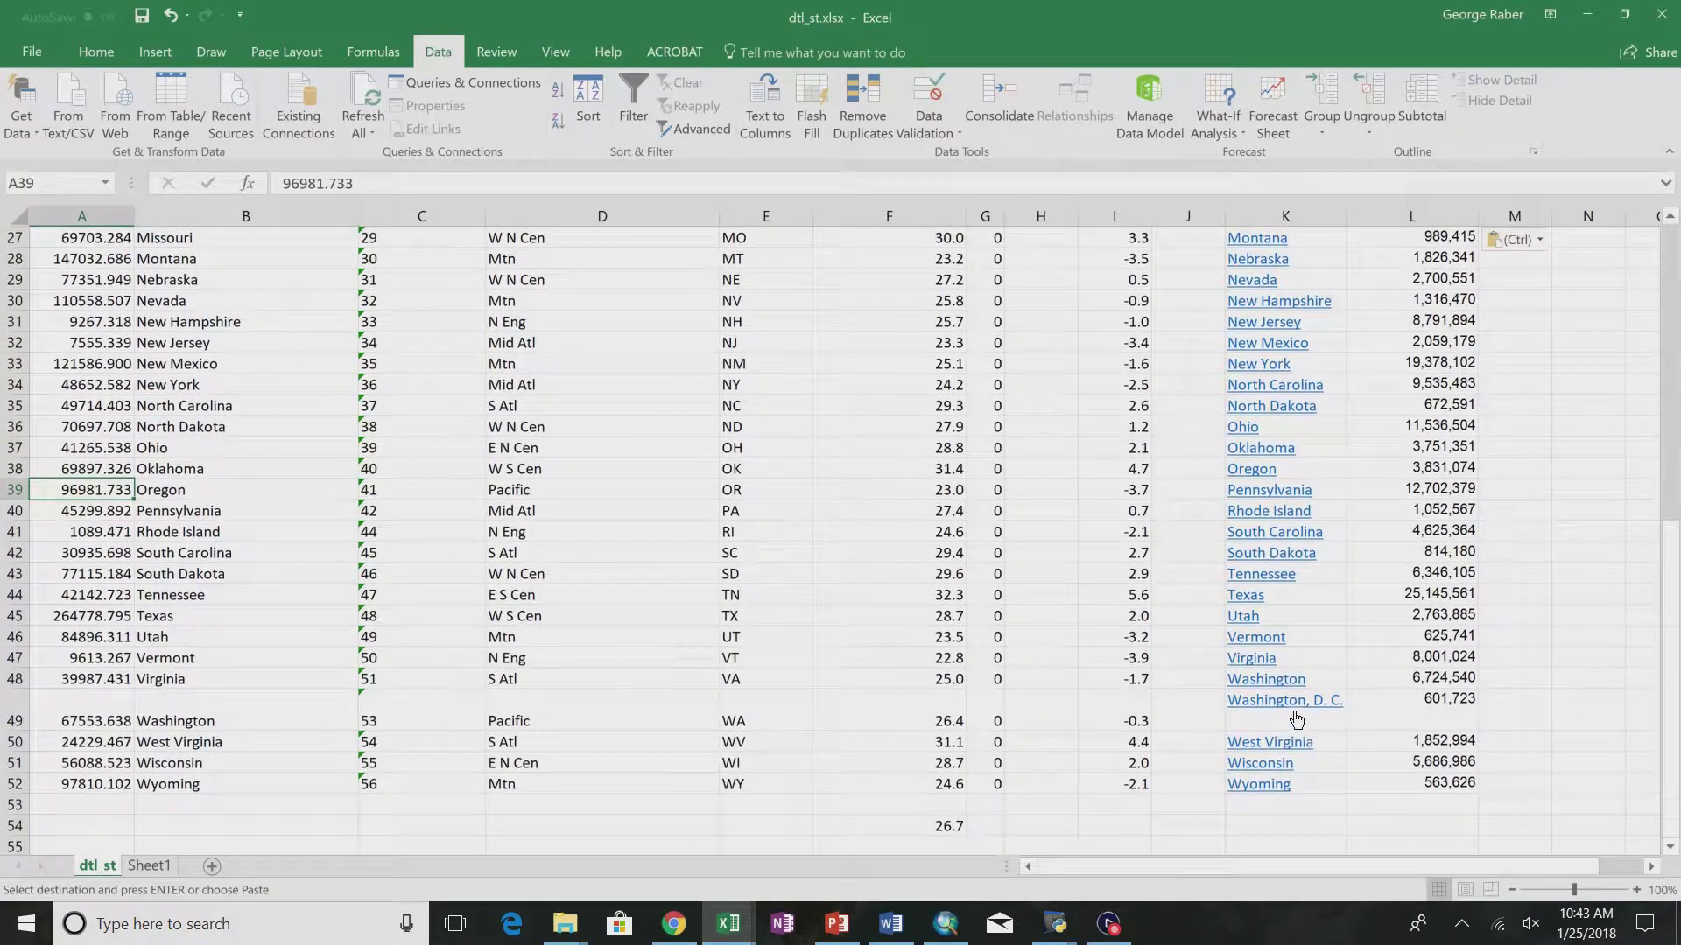
- Shorten the Washington, D. C. entry in the pasted State column to D. C
{"action": "left_click", "coordinate": [1295, 705]}
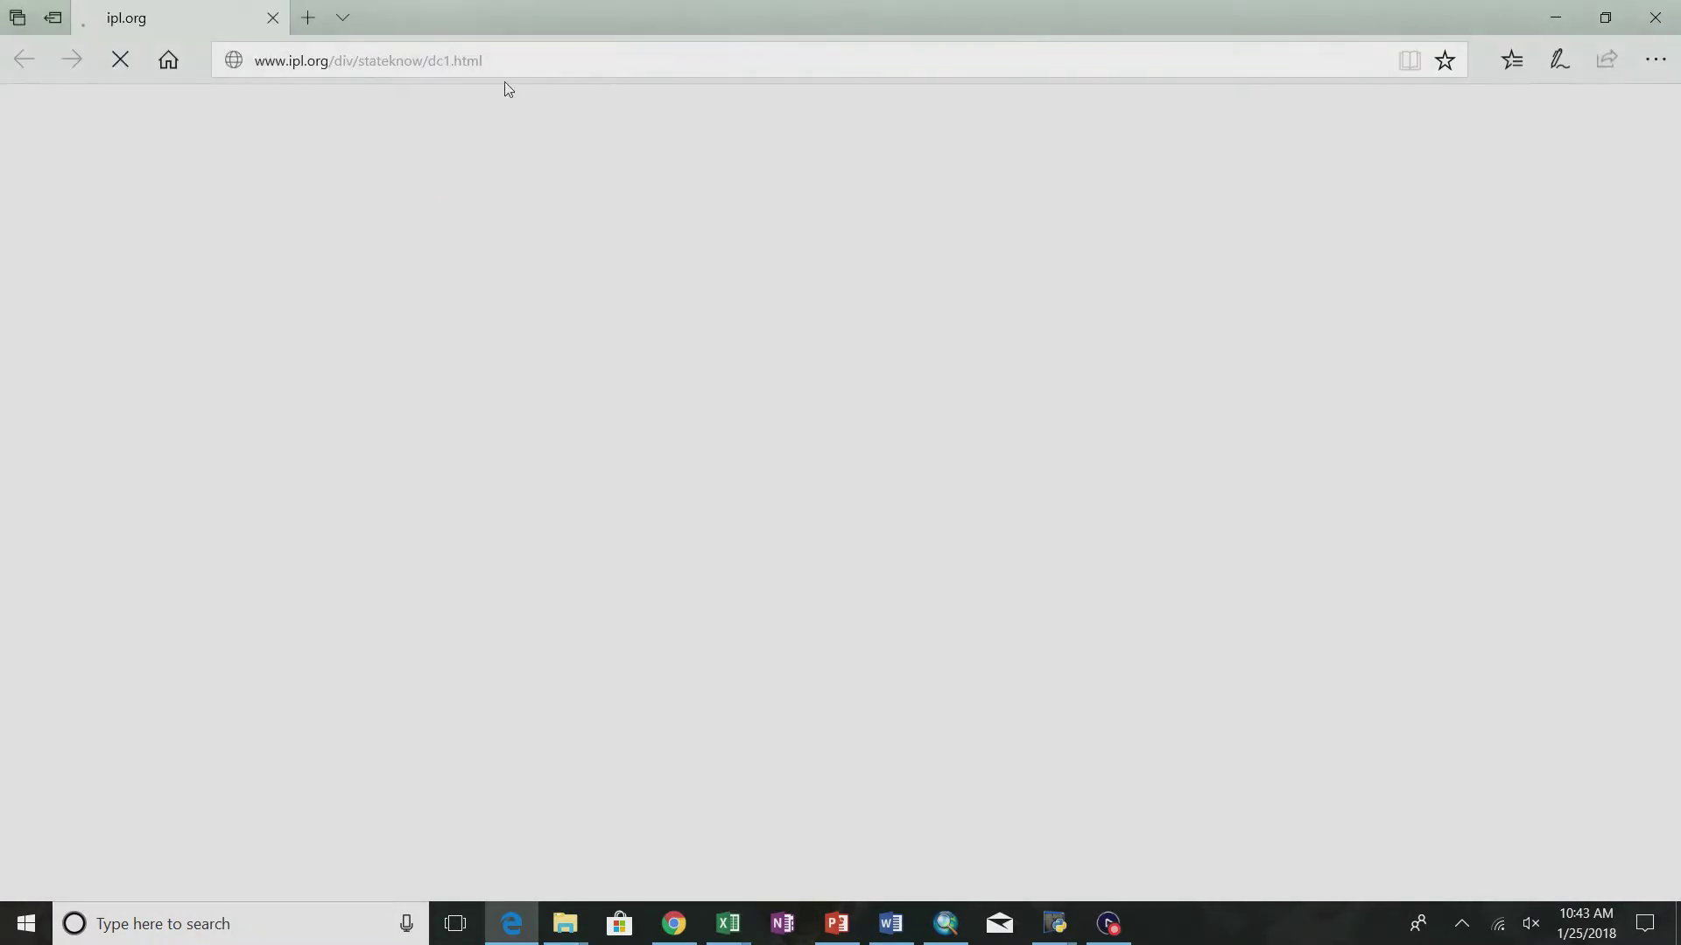
{"action": "key", "text": "alt+Tab"}
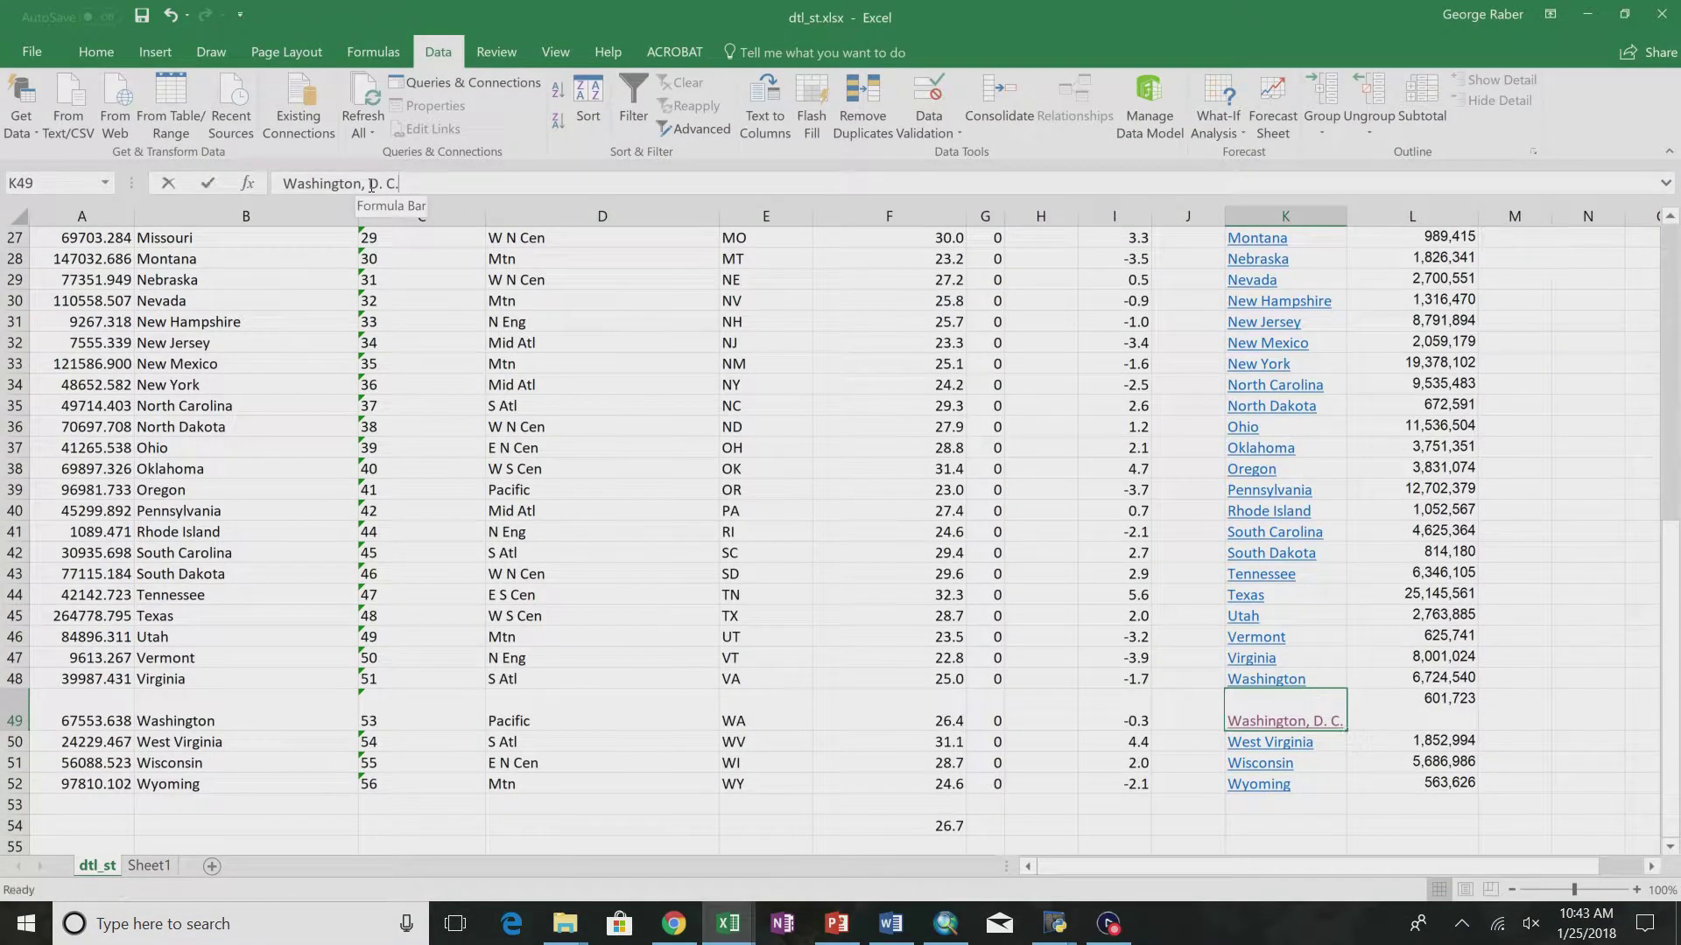
{"action": "left_click_drag", "start_coordinate": [350, 183], "coordinate": [261, 187]}
{"action": "key", "text": "Delete"}
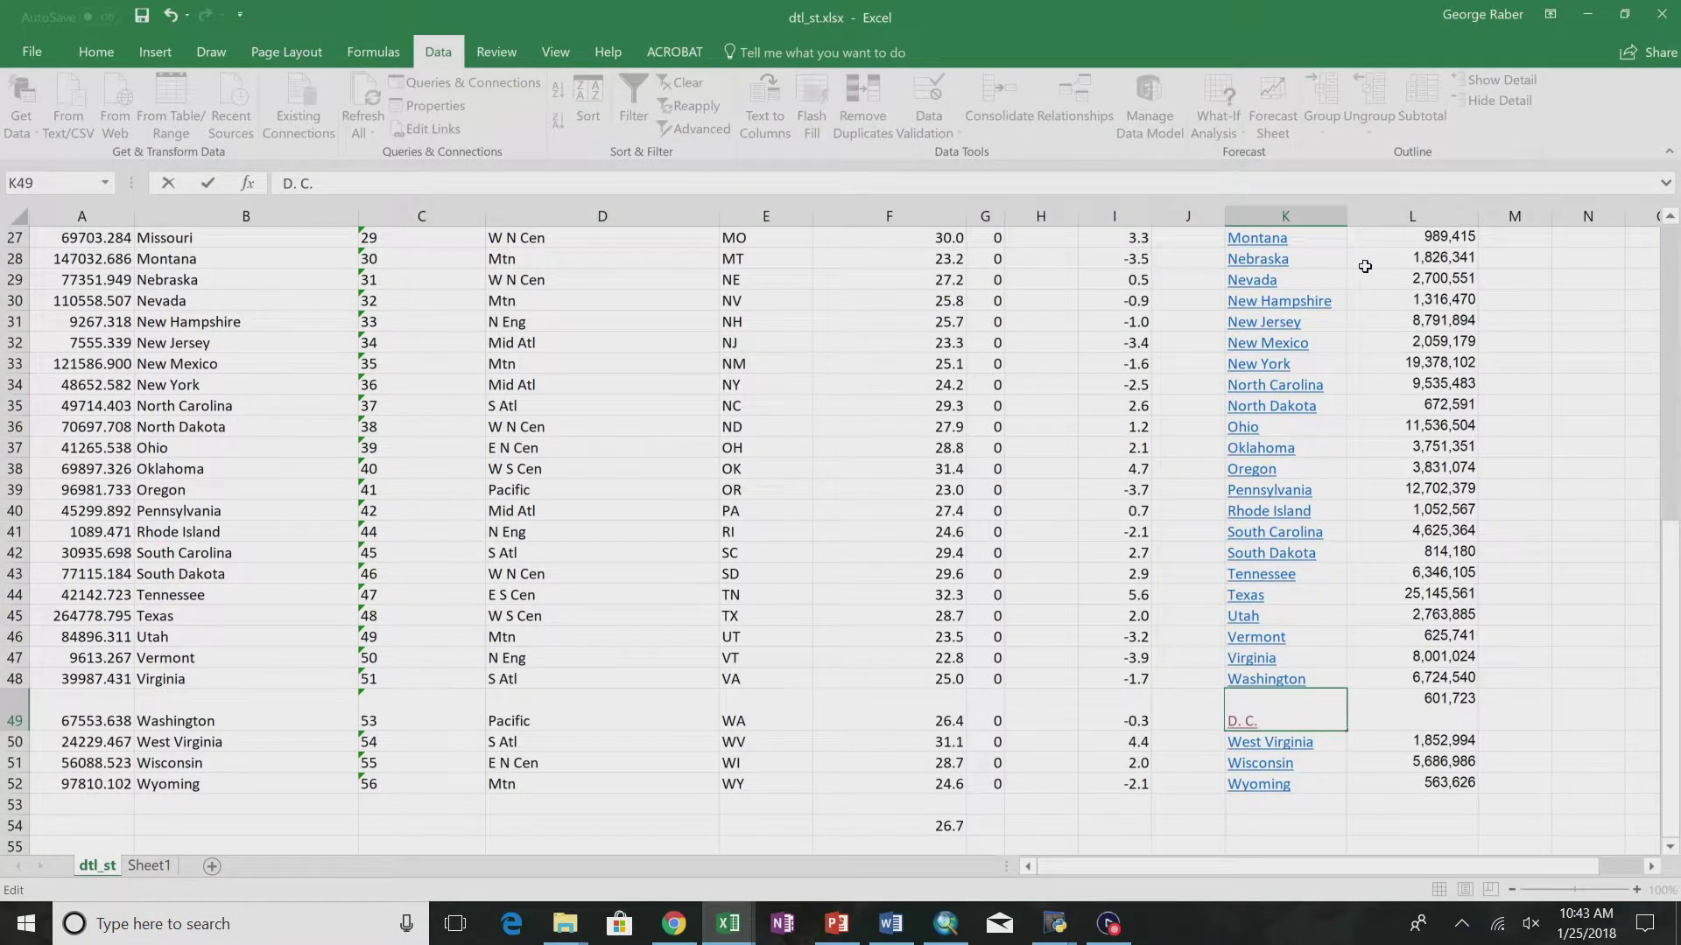
- Sort columns K and L from A to Z with the shortened D. C. entry
{"action": "left_click_drag", "start_coordinate": [1291, 217], "coordinate": [1436, 219]}
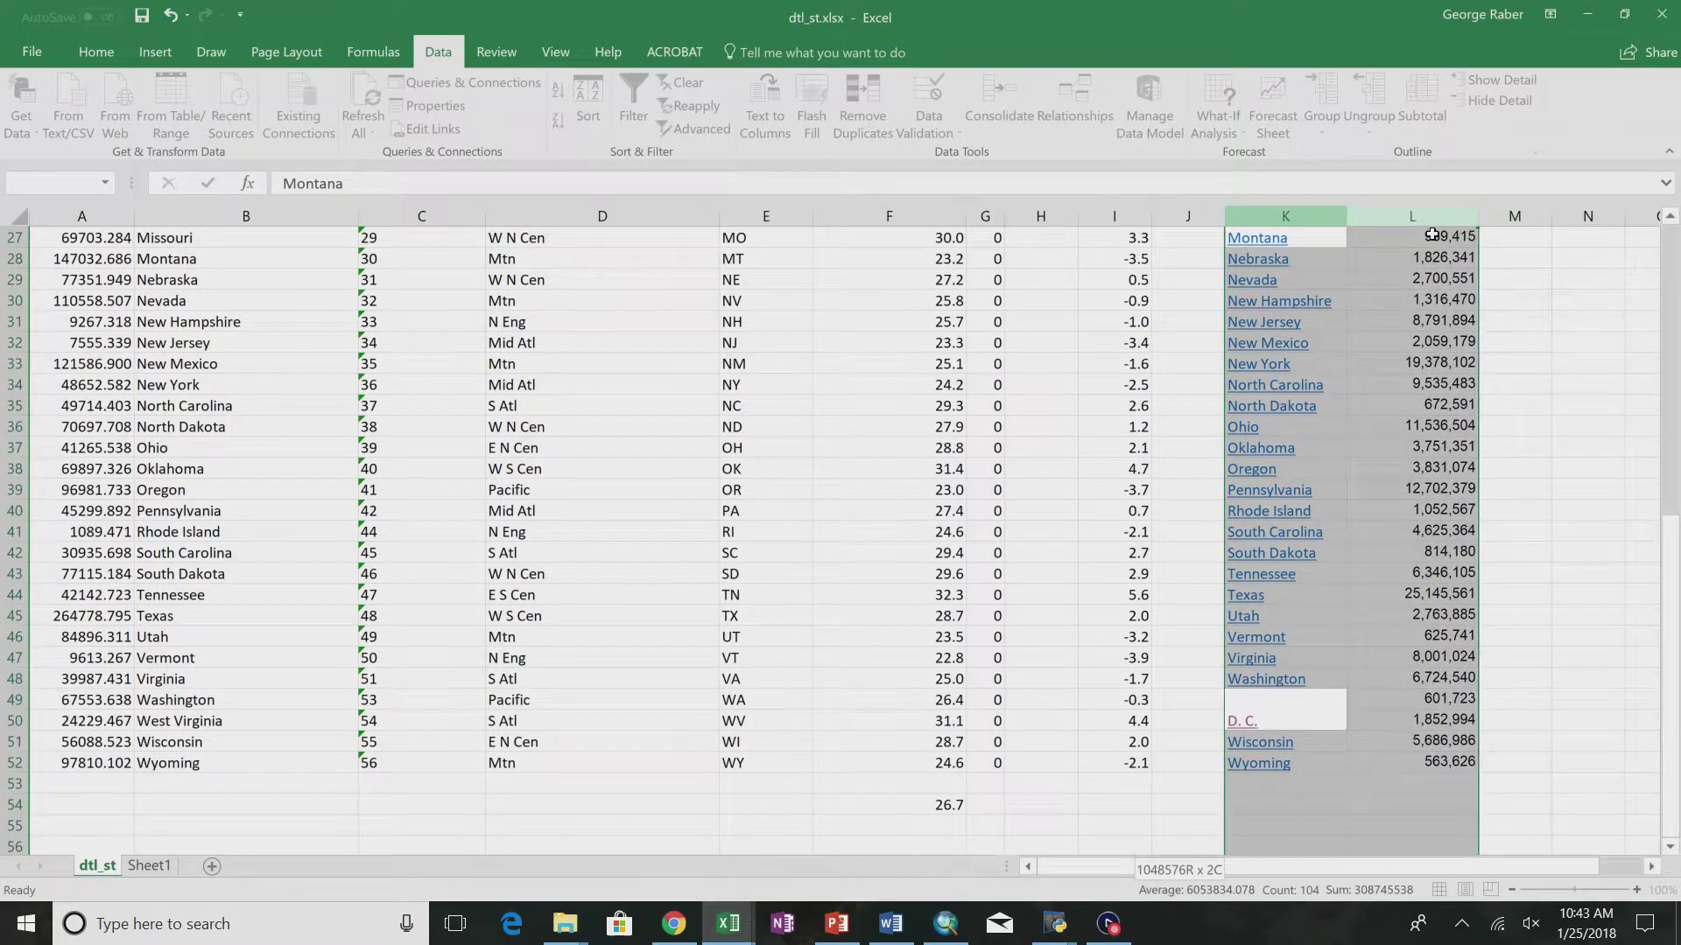
{"action": "scroll", "coordinate": [1488, 458], "scroll_direction": "up", "scroll_amount": 1}
{"action": "scroll", "coordinate": [1487, 457], "scroll_direction": "up", "scroll_amount": 8}
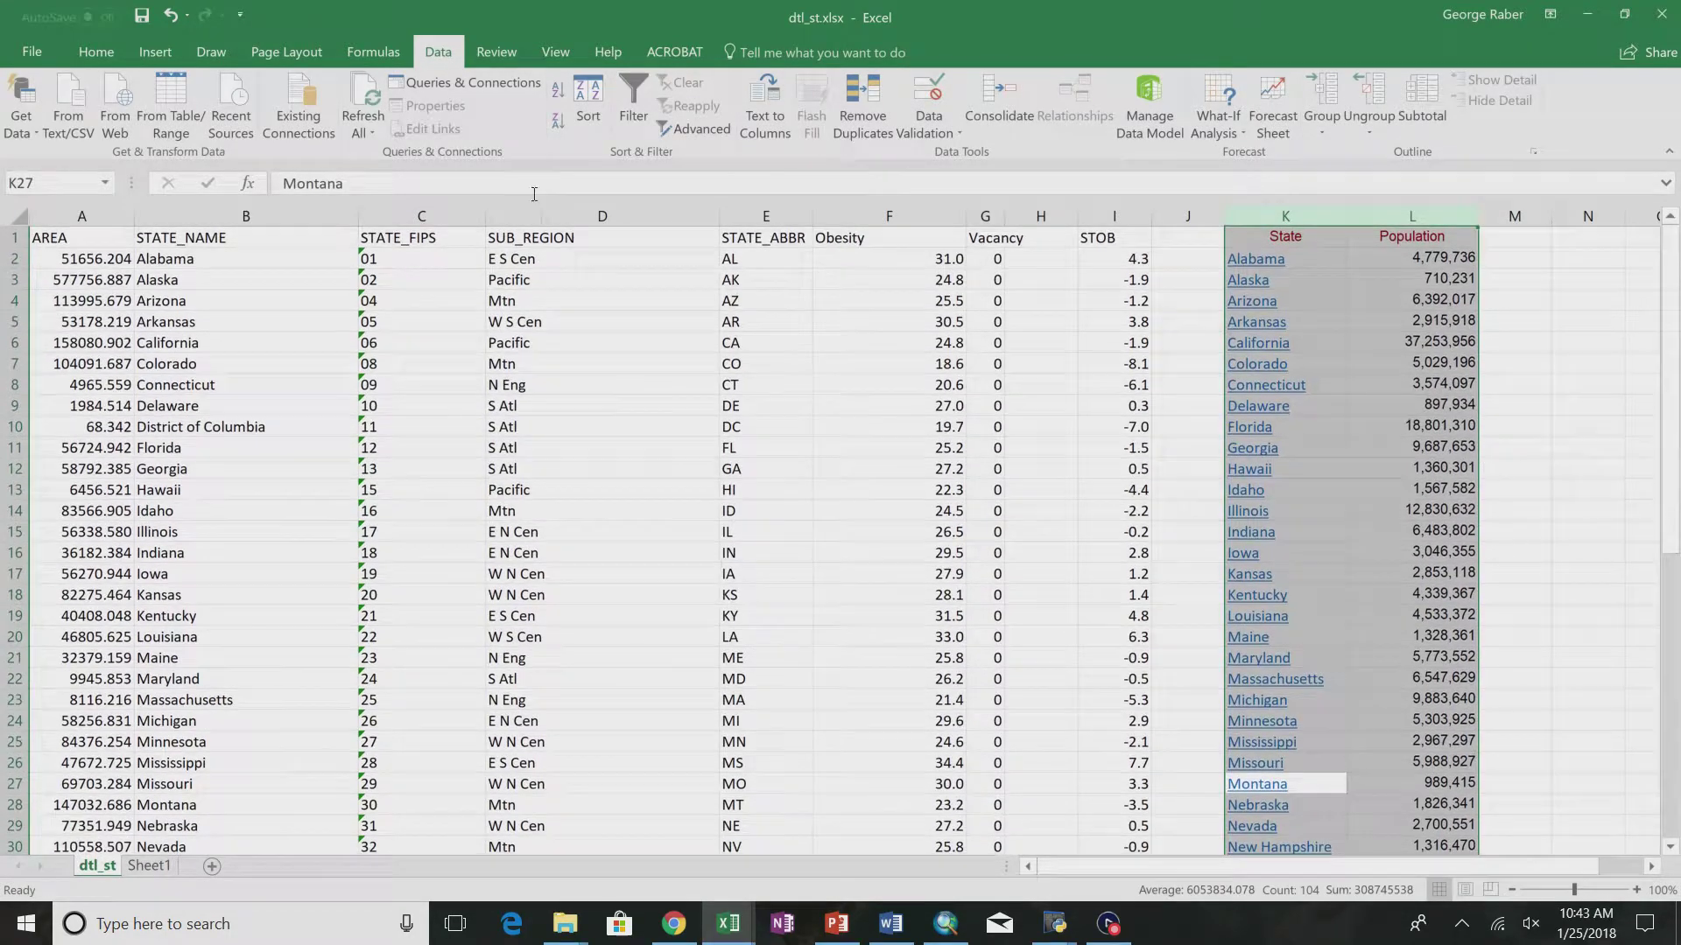
{"action": "left_click", "coordinate": [556, 91]}
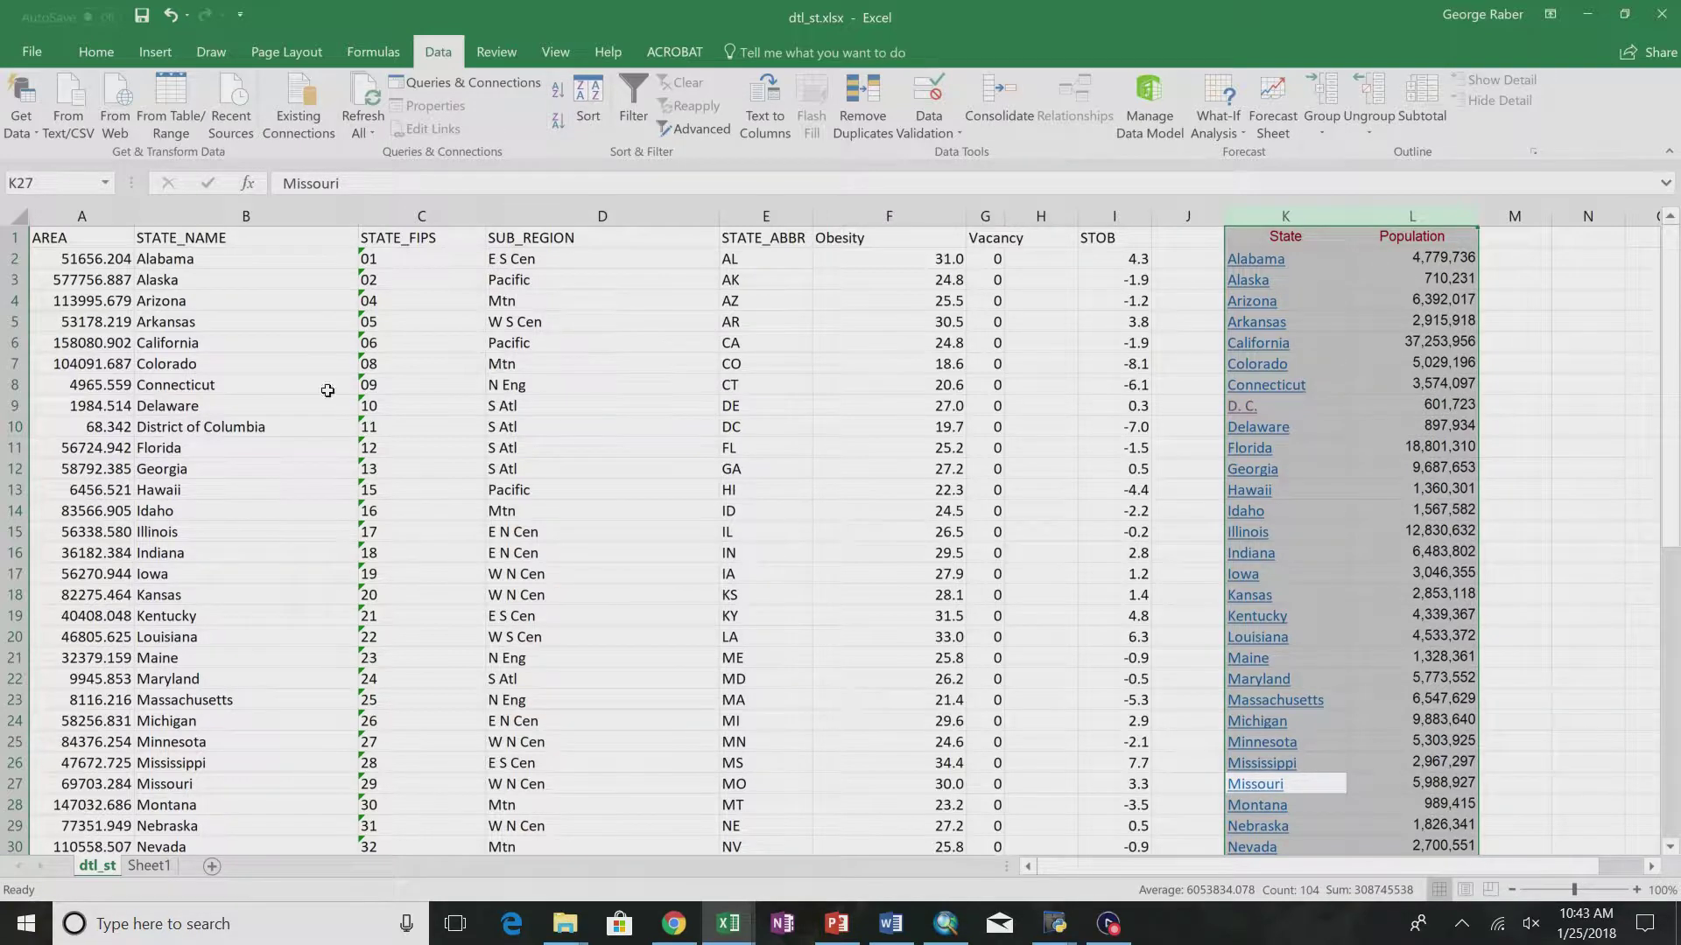
- Change the D. C. entry in K9 to District of Columbia, matching the wording in STATE_NAME
{"action": "left_click", "coordinate": [14, 427]}
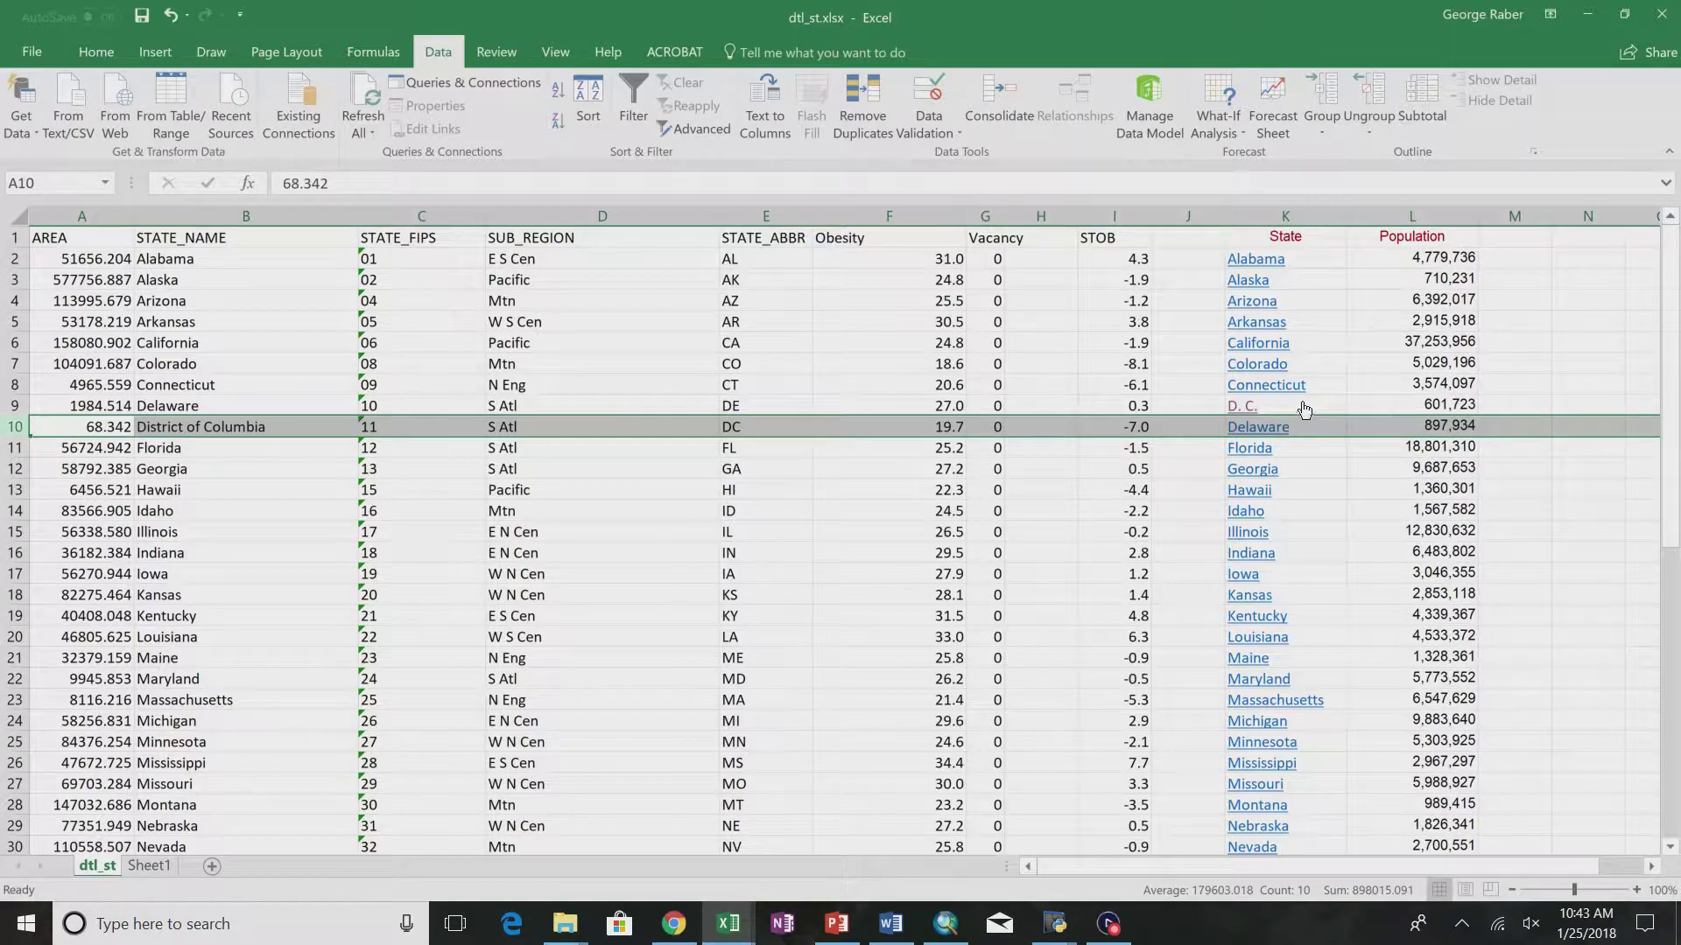
{"action": "left_click", "coordinate": [1254, 411]}
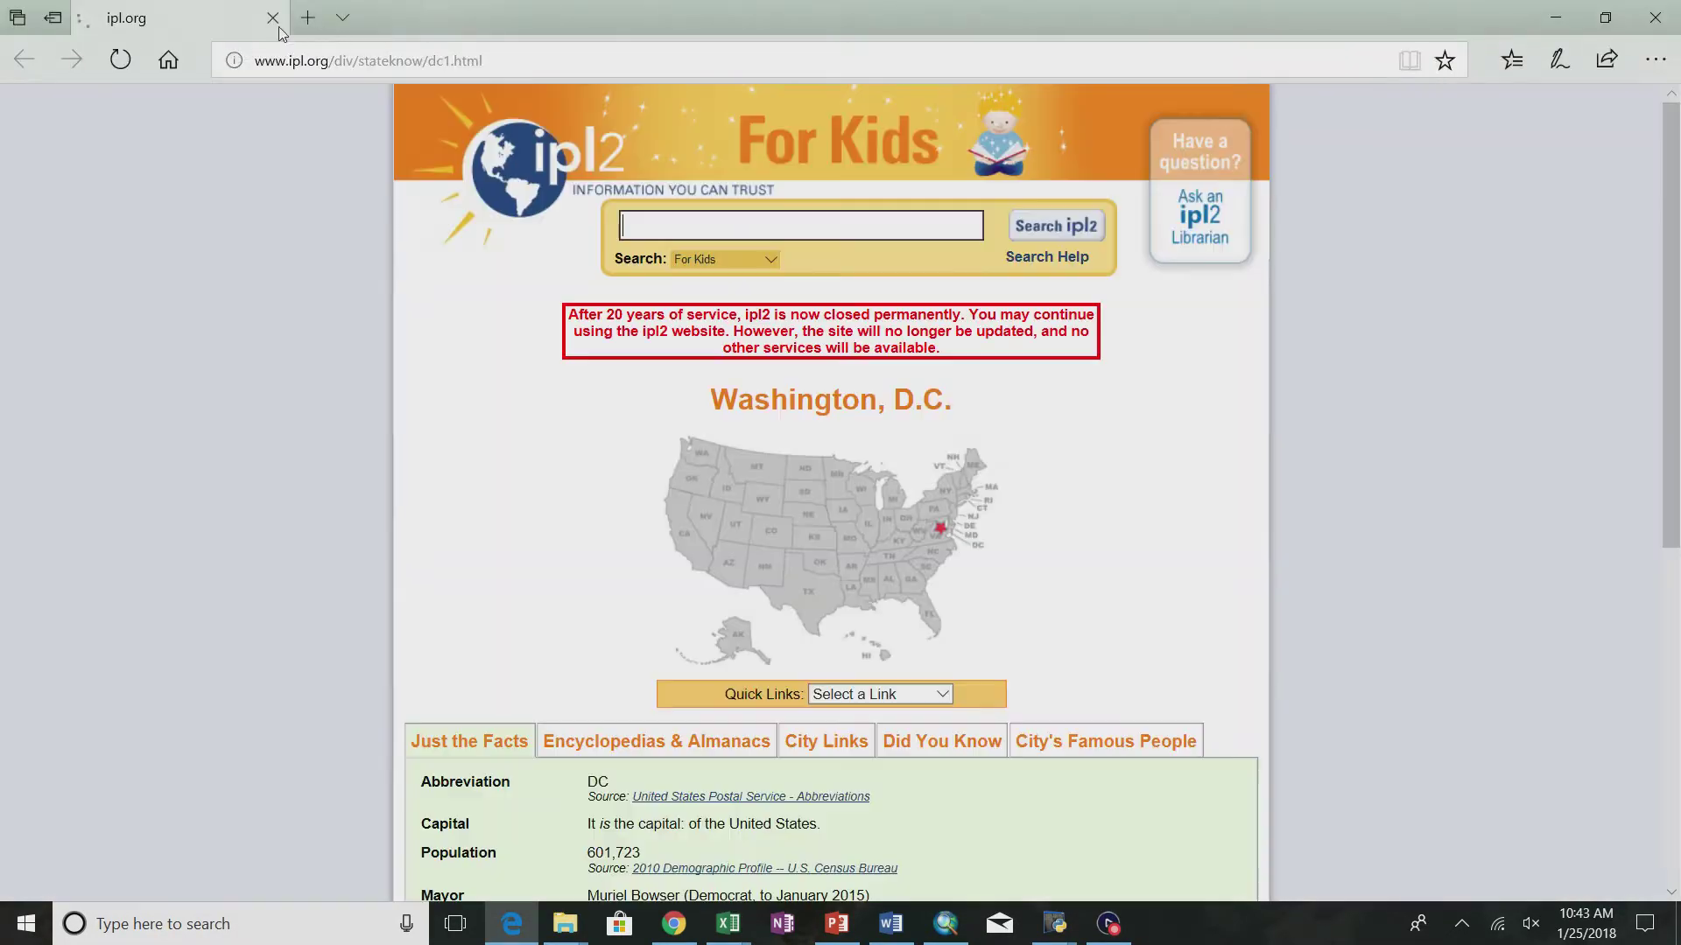
{"action": "left_click", "coordinate": [275, 18]}
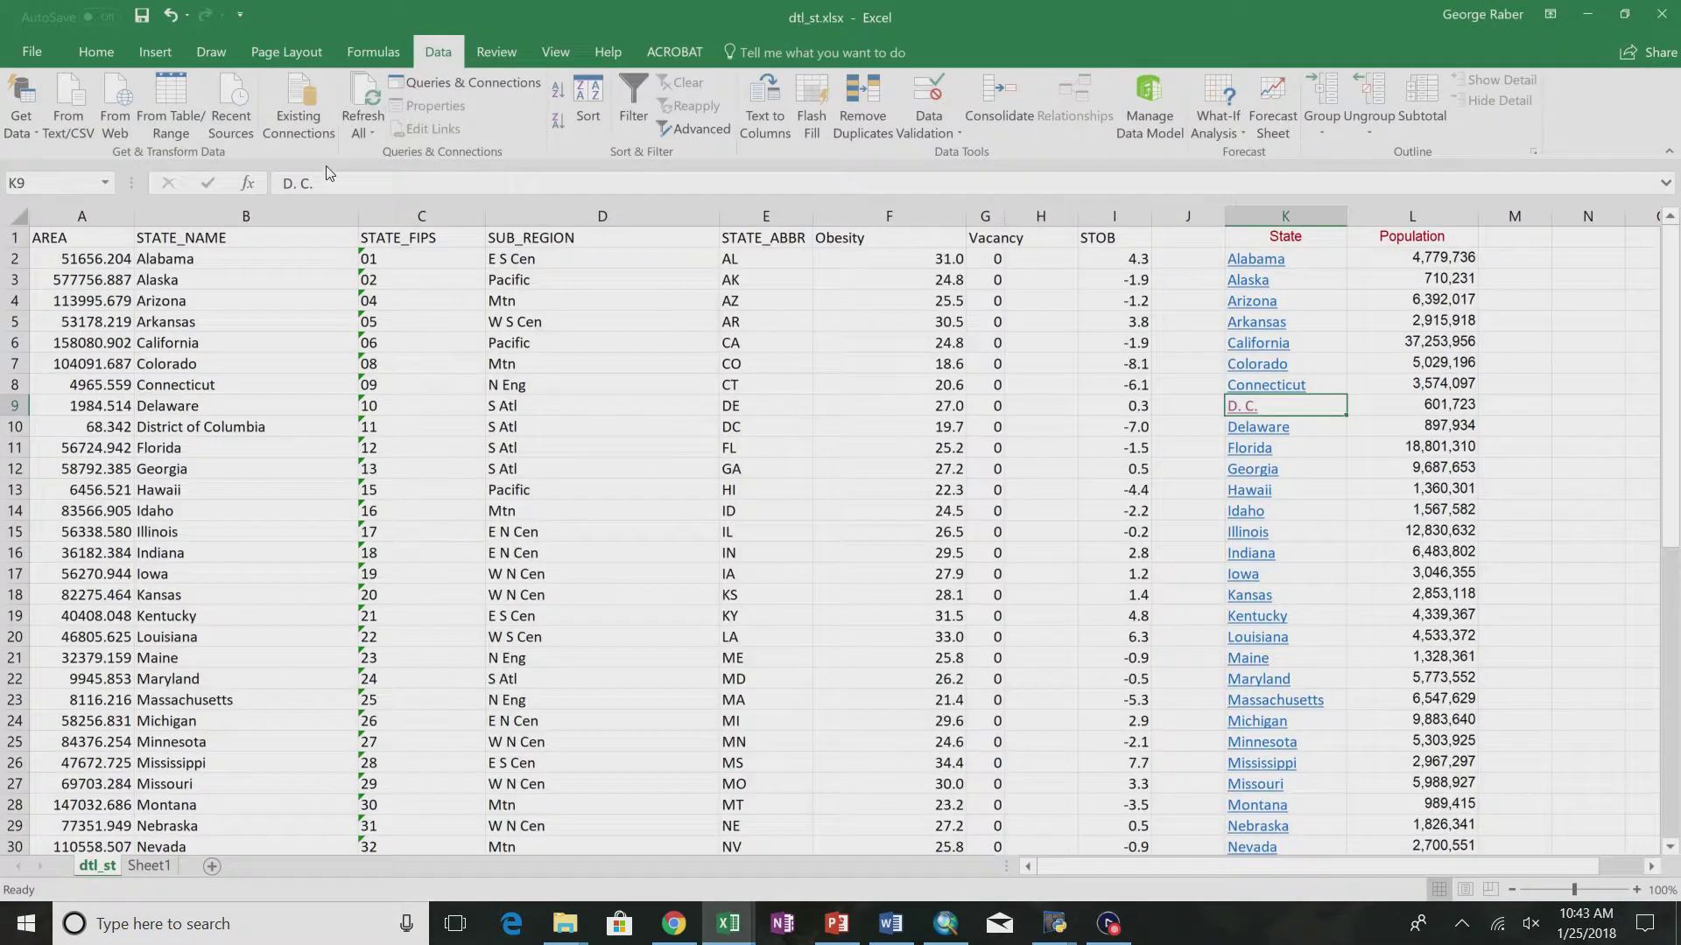
{"action": "type", "text": "D"}
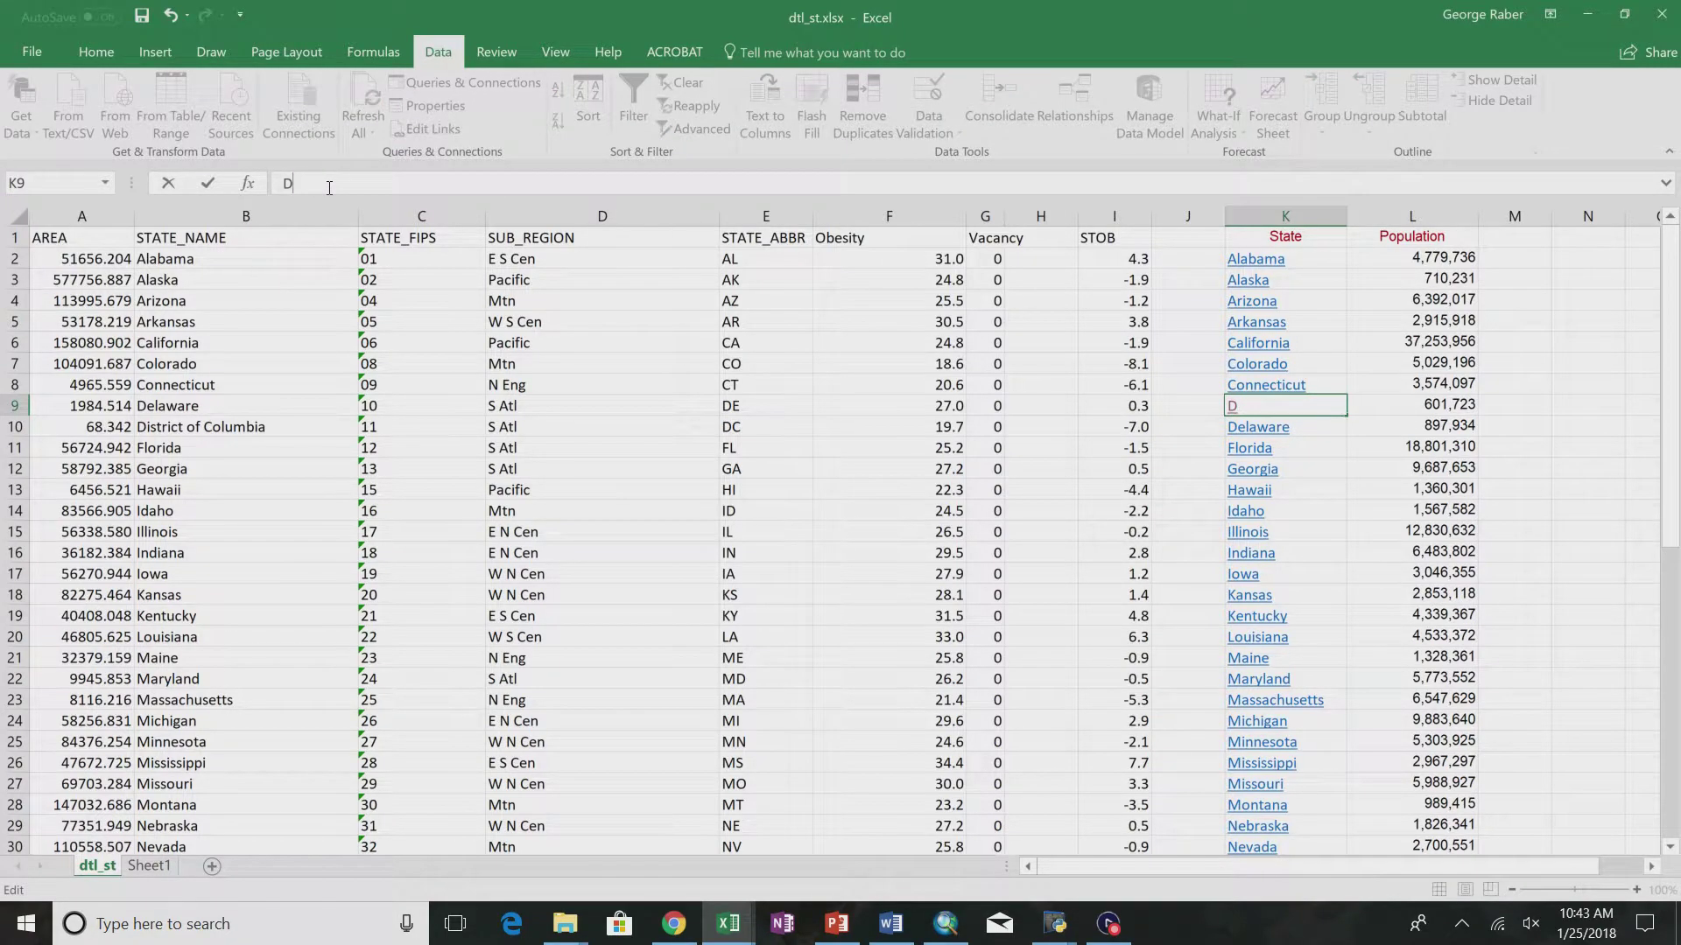
{"action": "type", "text": "istrict of Columbia"}
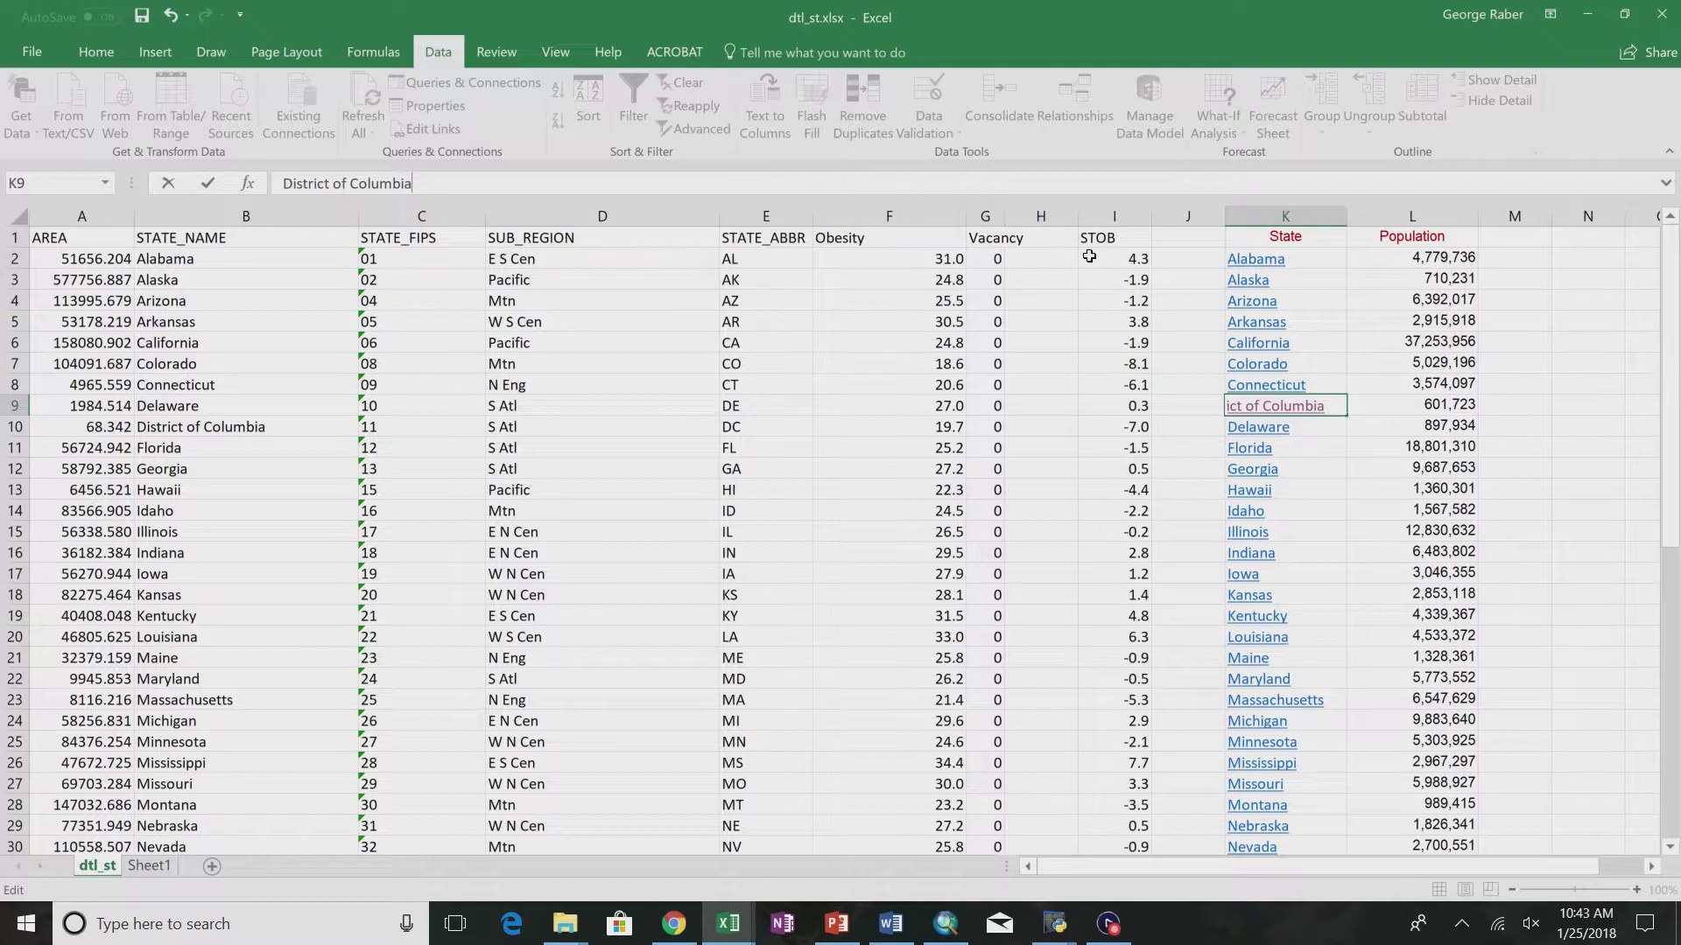
- Sort columns K and L by state name from A to Z and check the row alignment with STATE_NAME
{"action": "left_click_drag", "start_coordinate": [1285, 215], "coordinate": [1396, 210]}
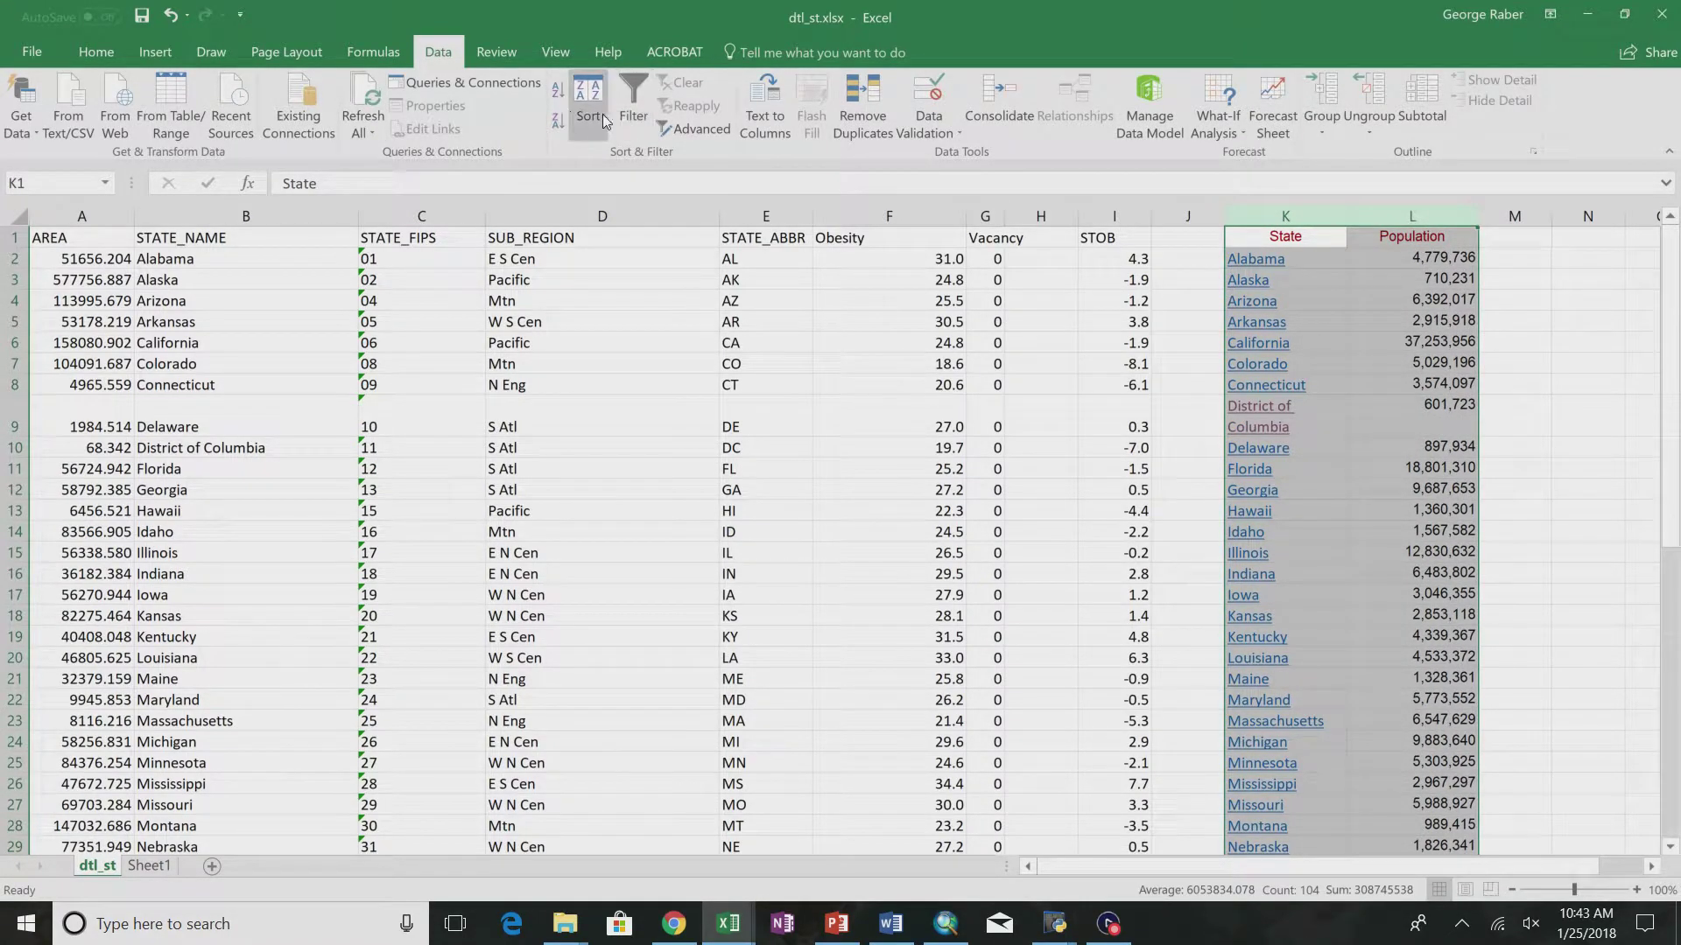
{"action": "left_click", "coordinate": [557, 89]}
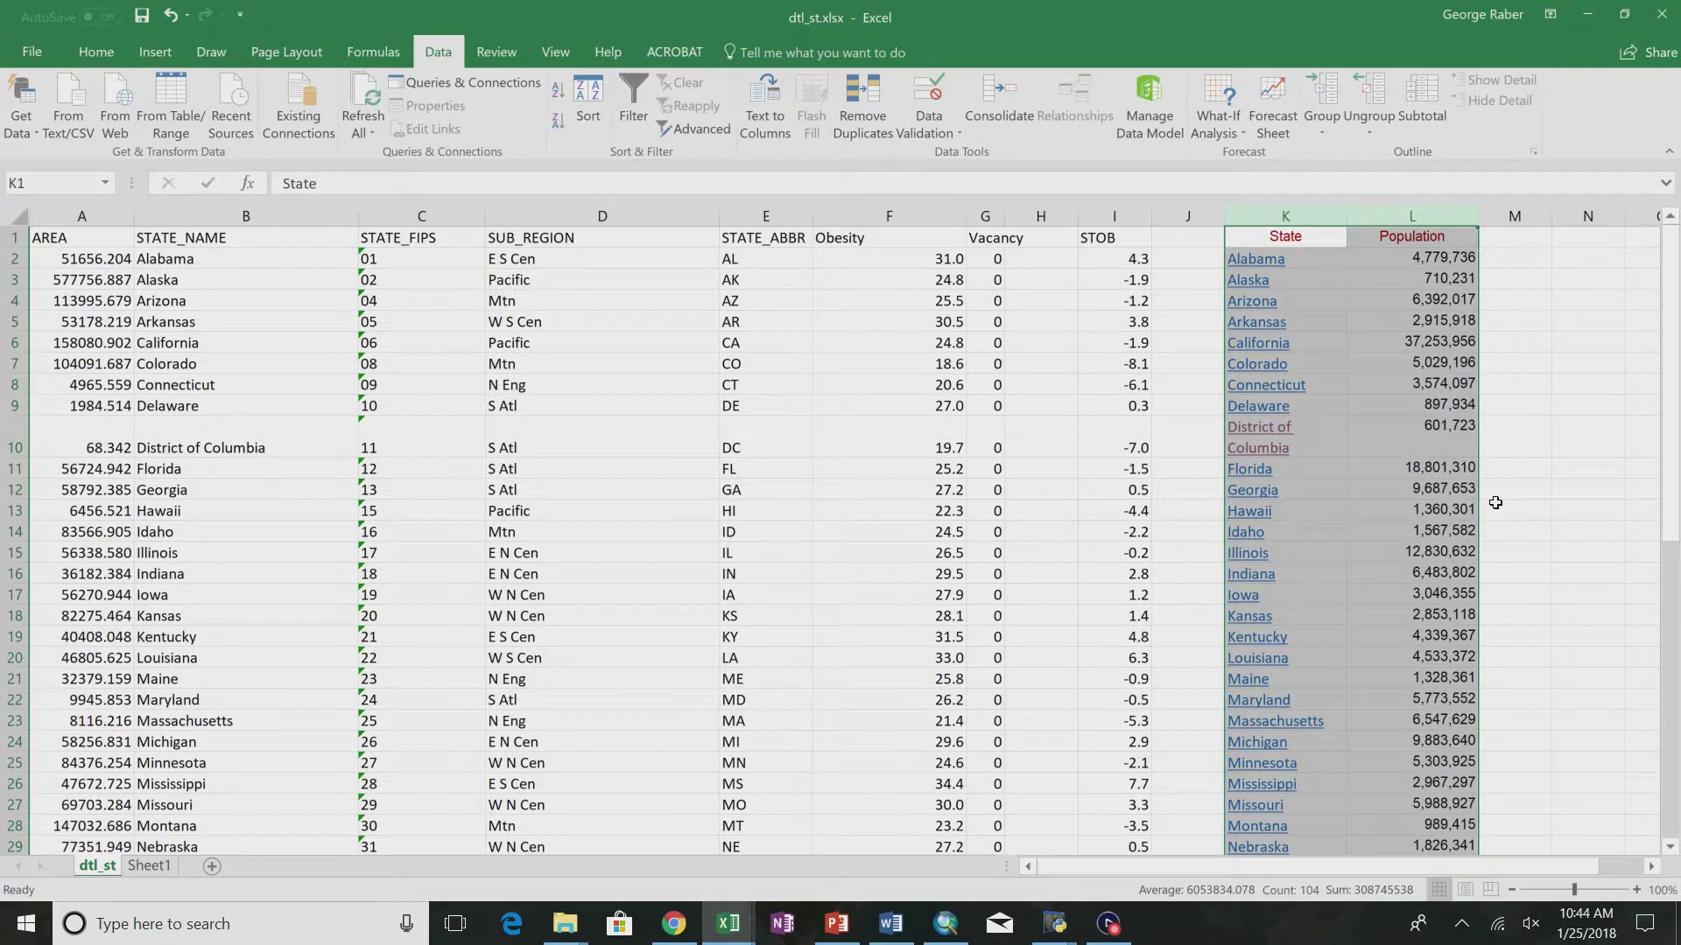
{"action": "left_click", "coordinate": [1562, 504]}
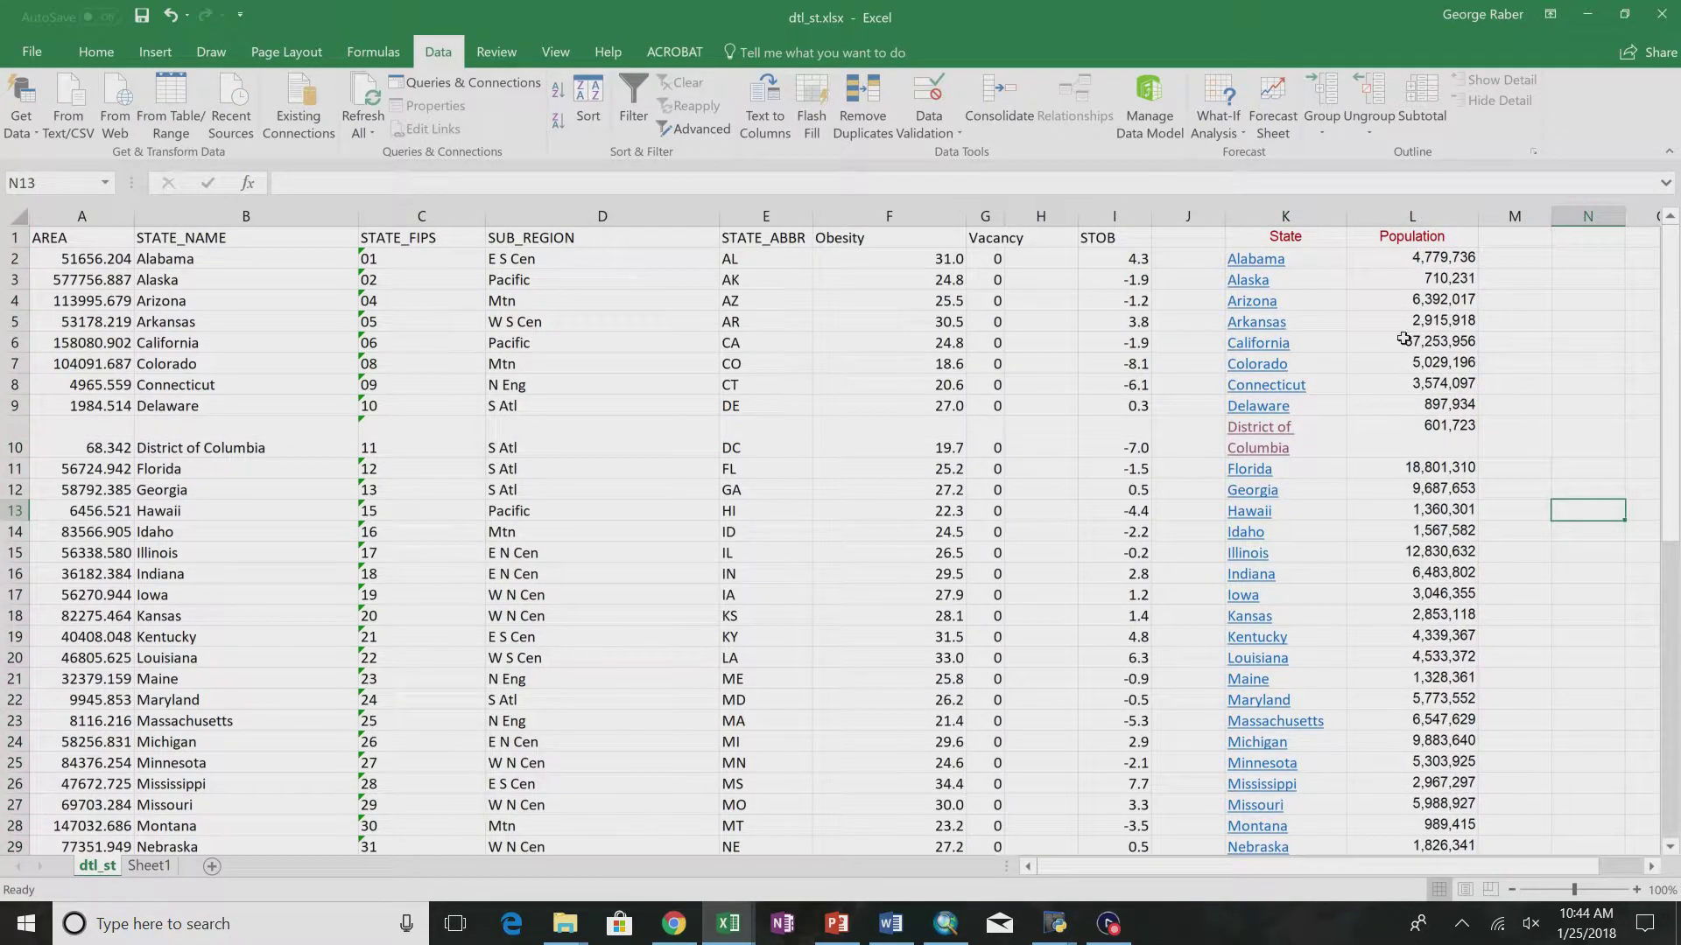
{"action": "scroll", "coordinate": [1404, 409], "scroll_direction": "down", "scroll_amount": 7}
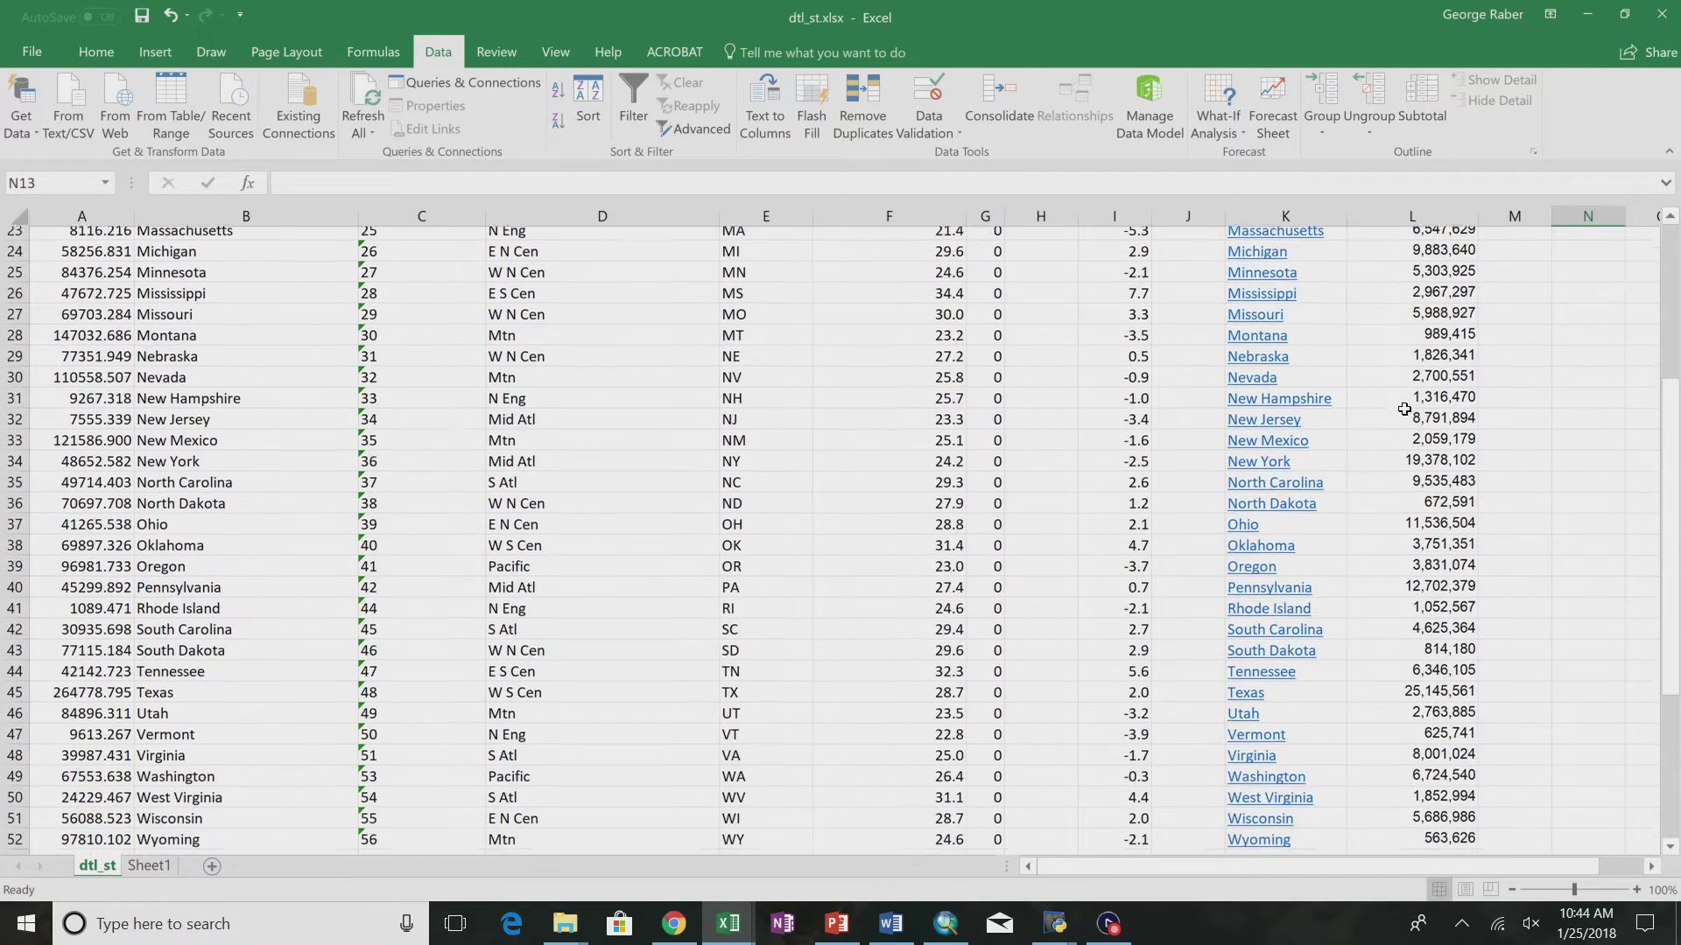
{"action": "scroll", "coordinate": [1404, 409], "scroll_direction": "down", "scroll_amount": 3}
{"action": "scroll", "coordinate": [1404, 408], "scroll_direction": "up", "scroll_amount": 10}
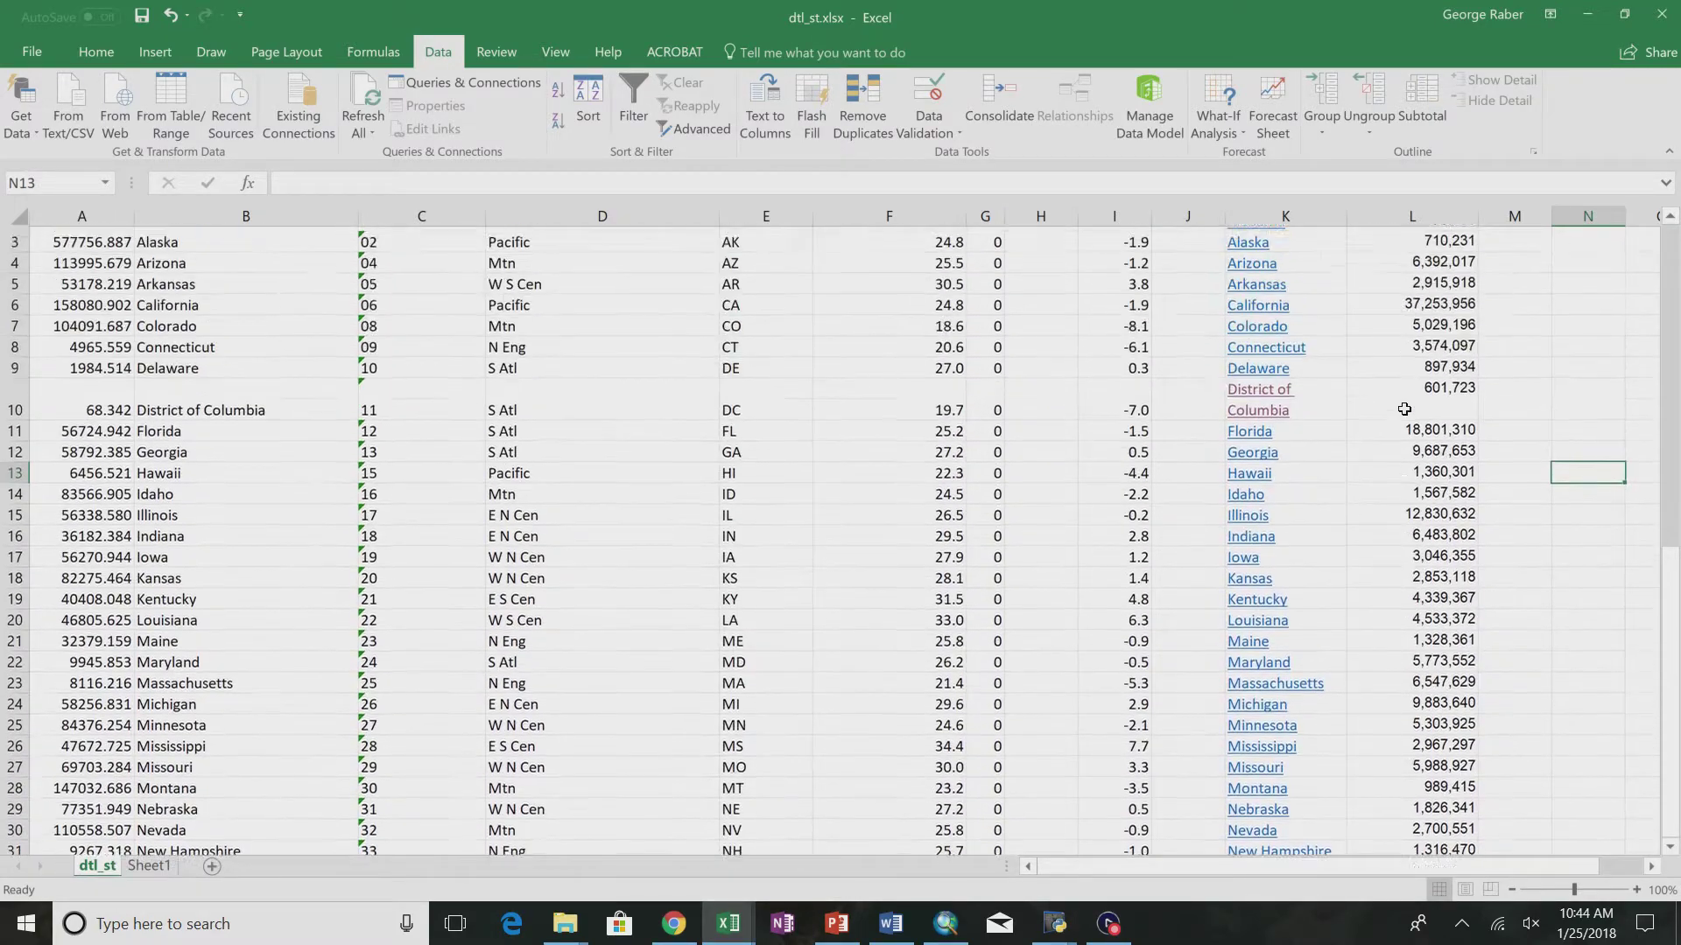
{"action": "scroll", "coordinate": [1404, 409], "scroll_direction": "up", "scroll_amount": 1}
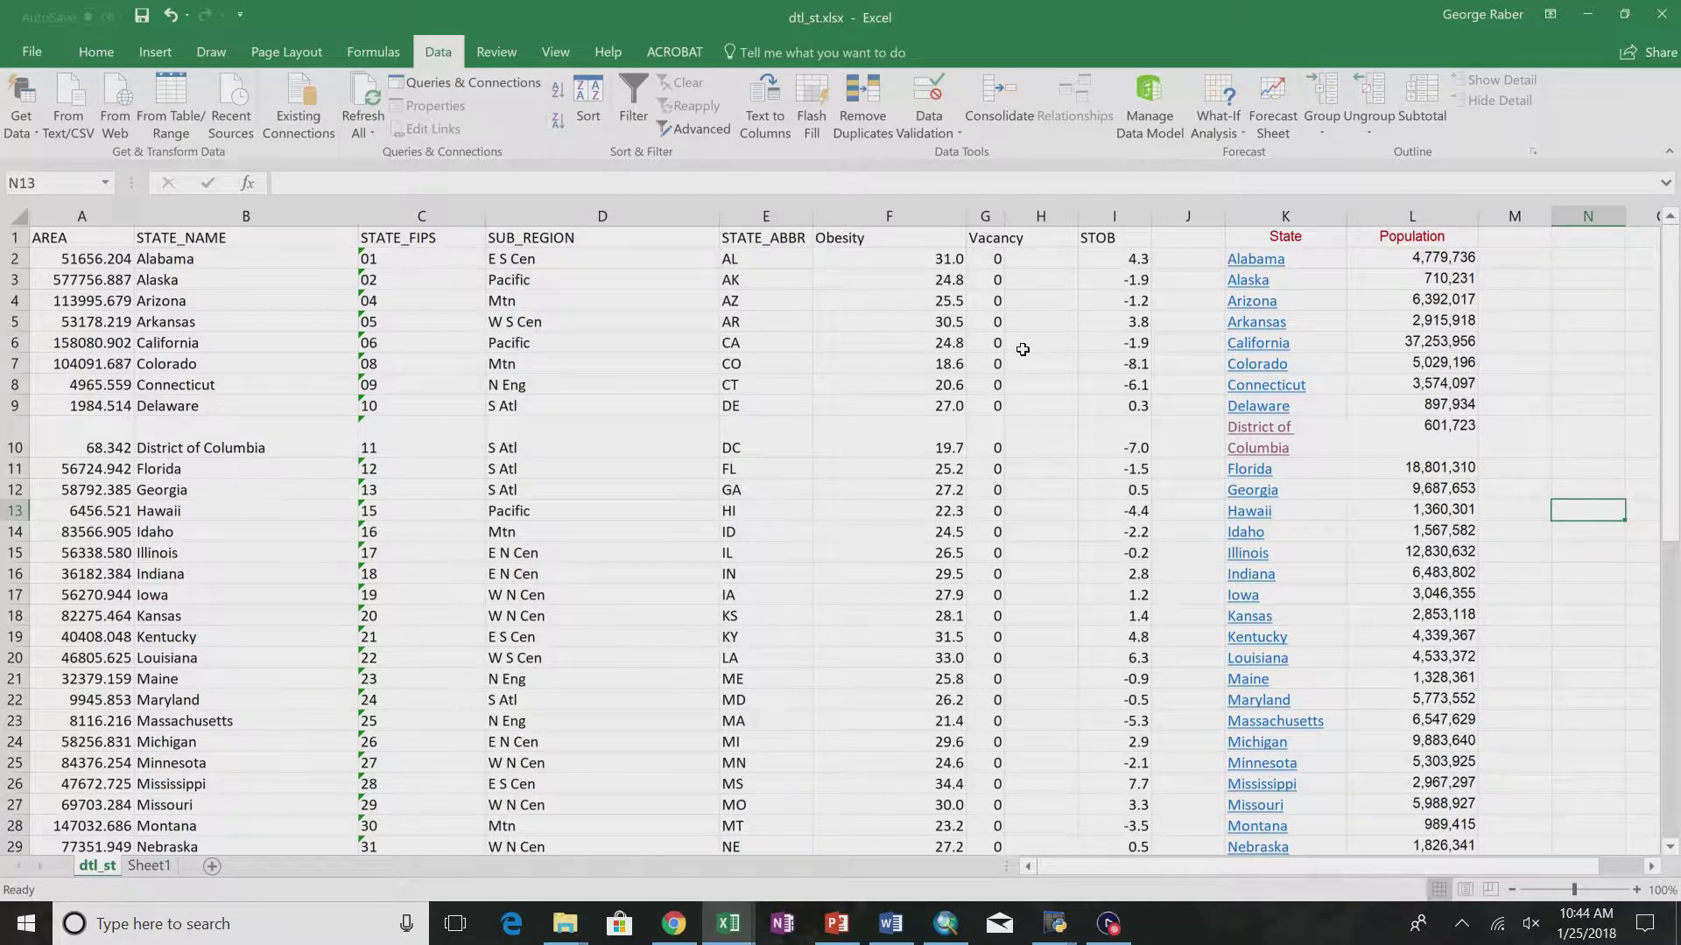
- Close the ipl.org population page in Chrome and minimise the browser to return to the workbook
{"action": "key", "text": "alt+Tab"}
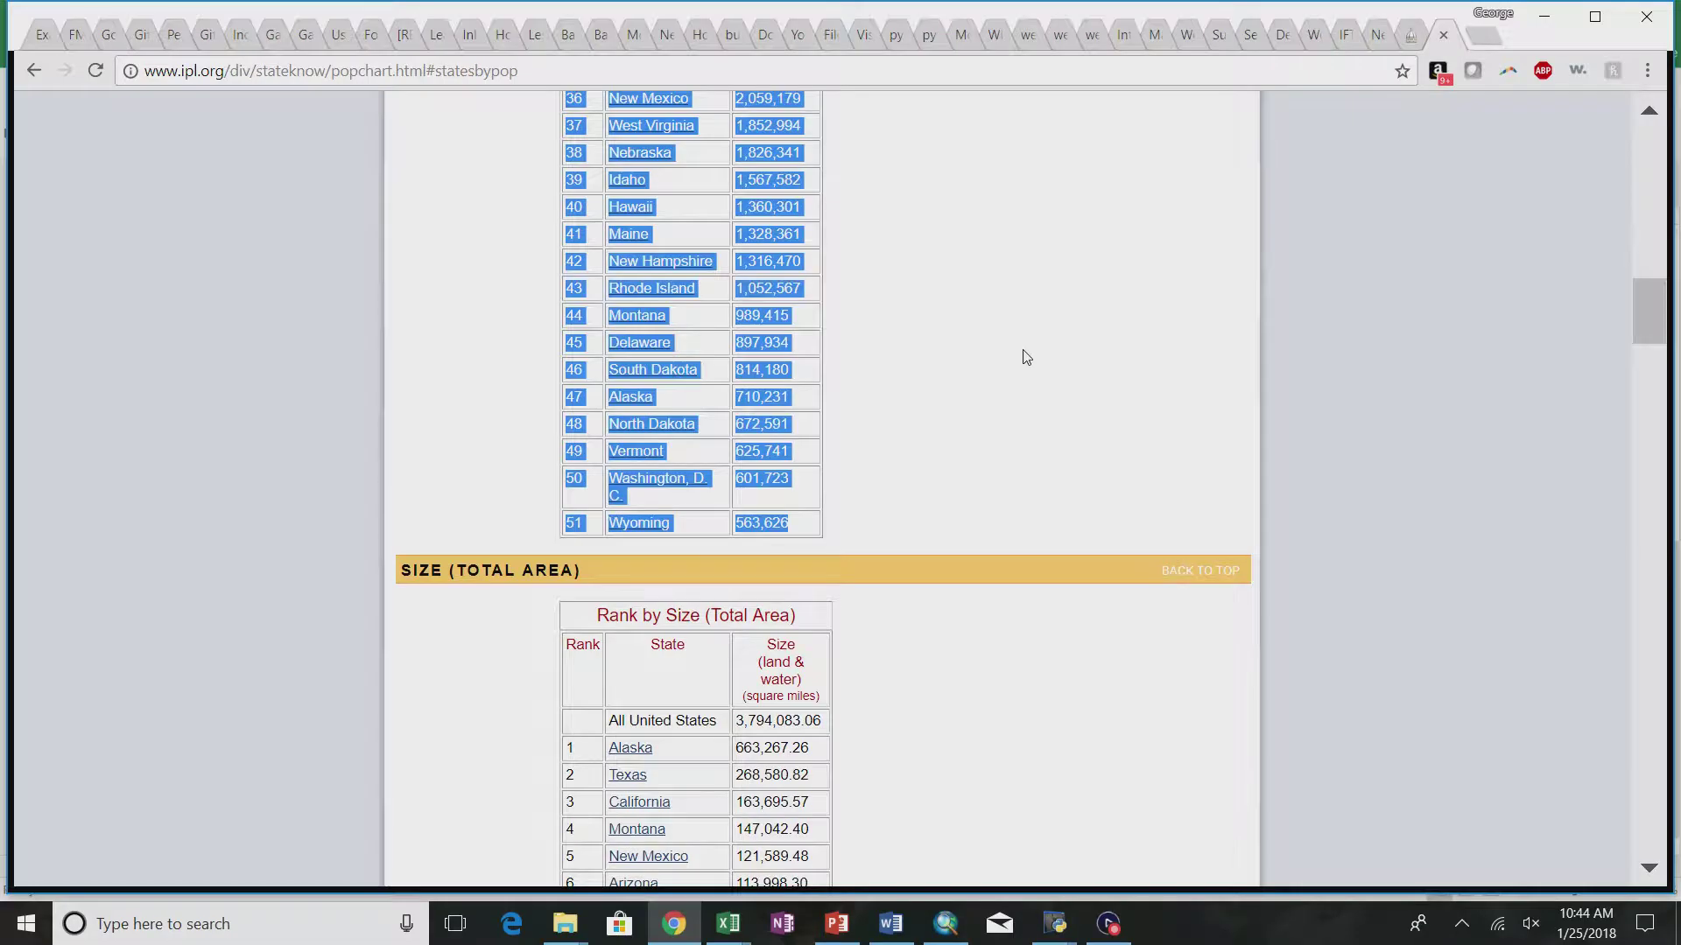
{"action": "left_click", "coordinate": [1443, 35]}
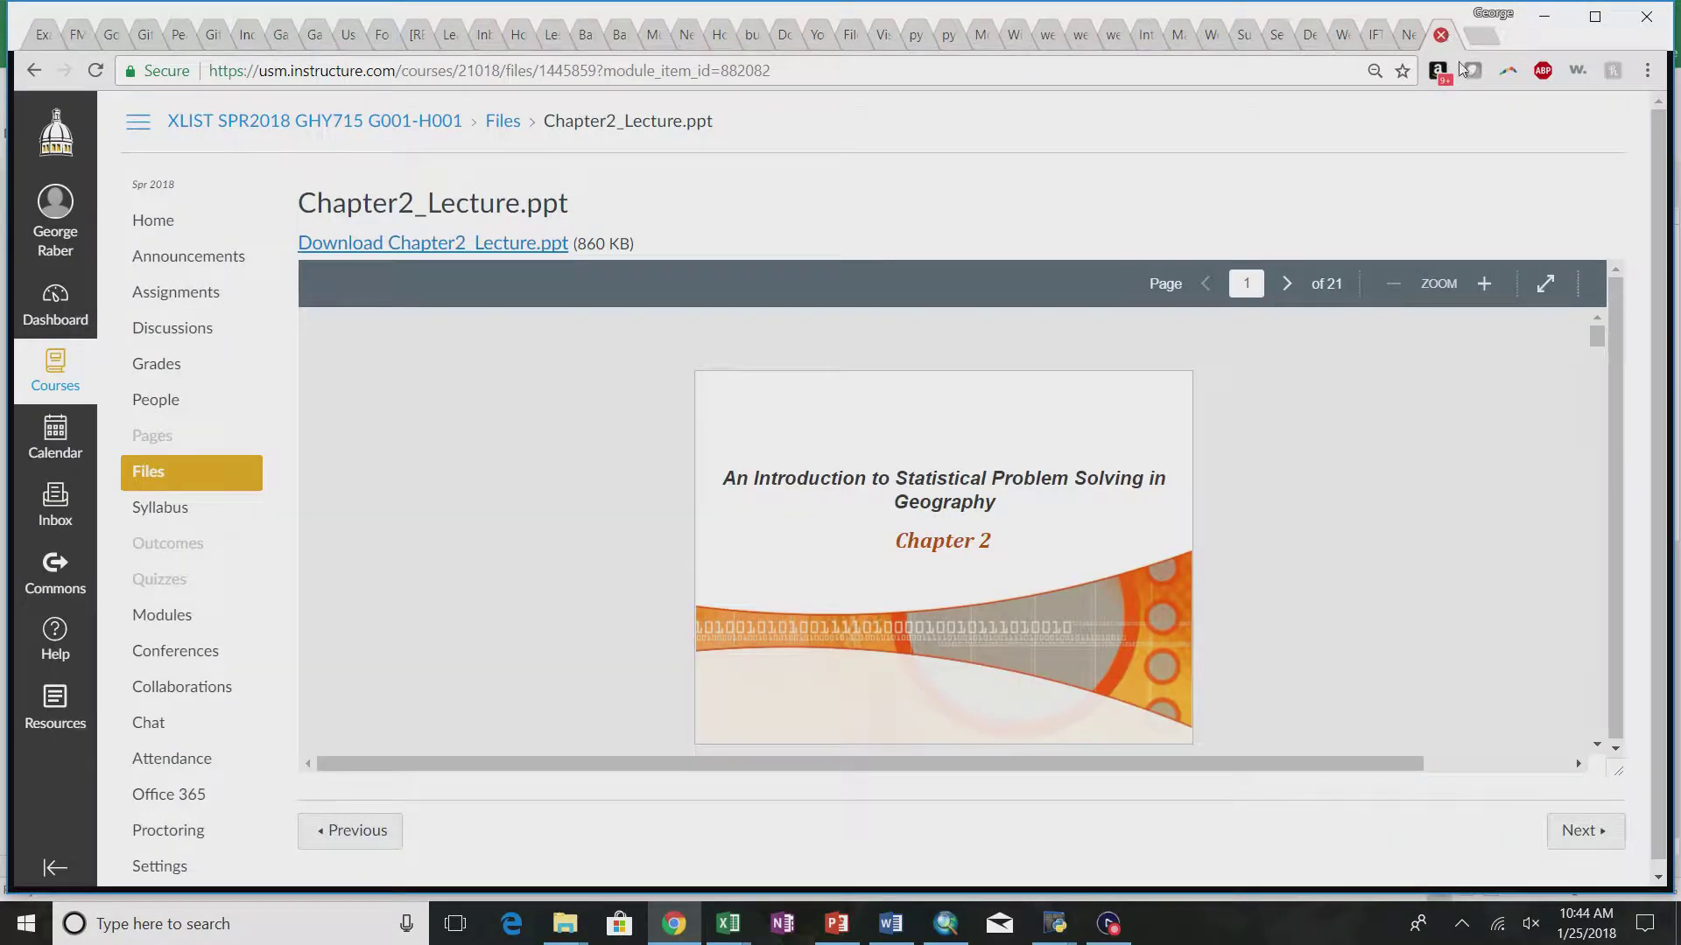
{"action": "left_click", "coordinate": [1551, 16]}
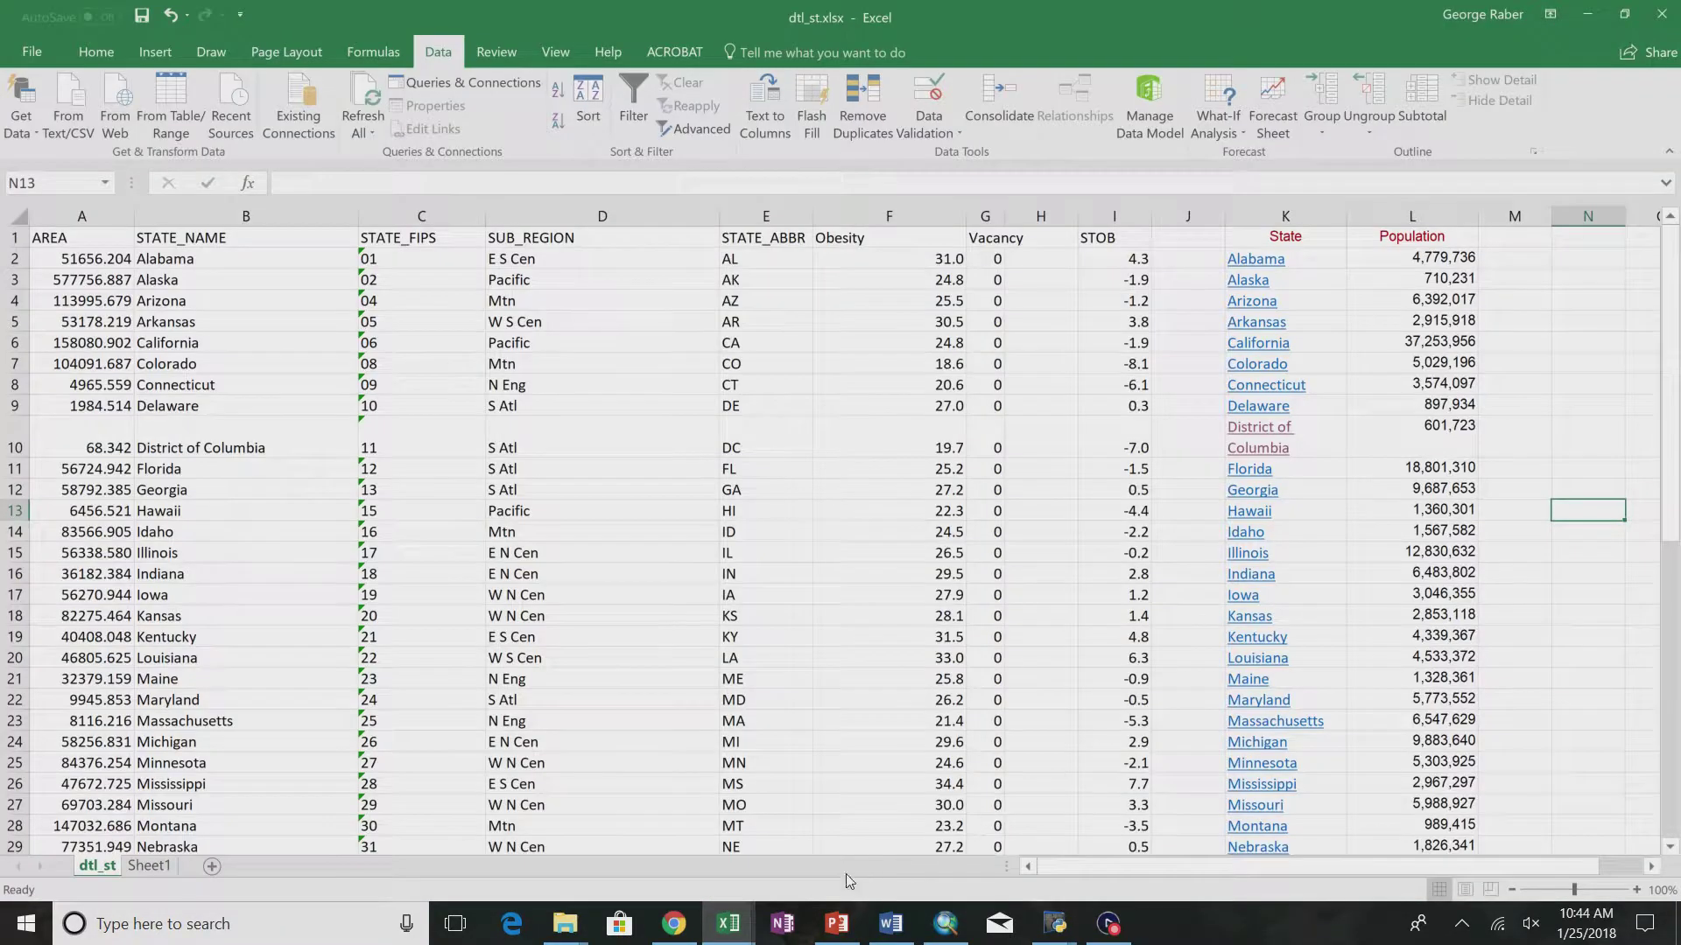
- Review the Weighted Mean slide in the Chapter 3 PowerPoint lecture and return to cell N2 of the dtl_st sheet in Excel
{"action": "left_click", "coordinate": [836, 923]}
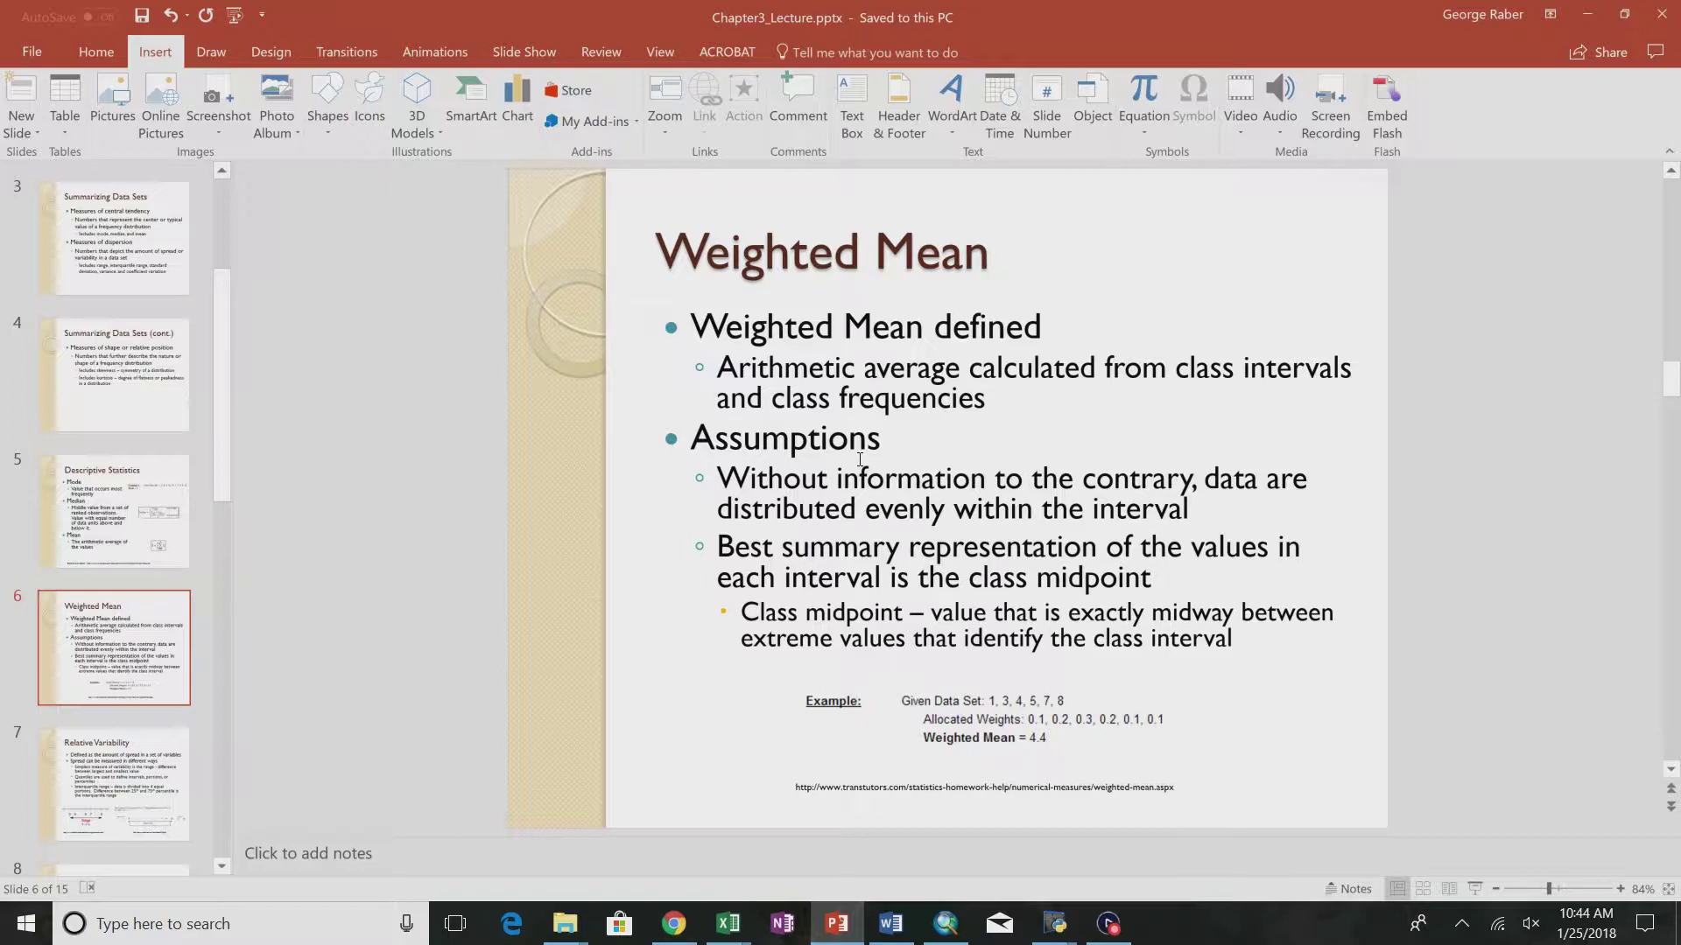
{"action": "key", "text": "alt+Tab"}
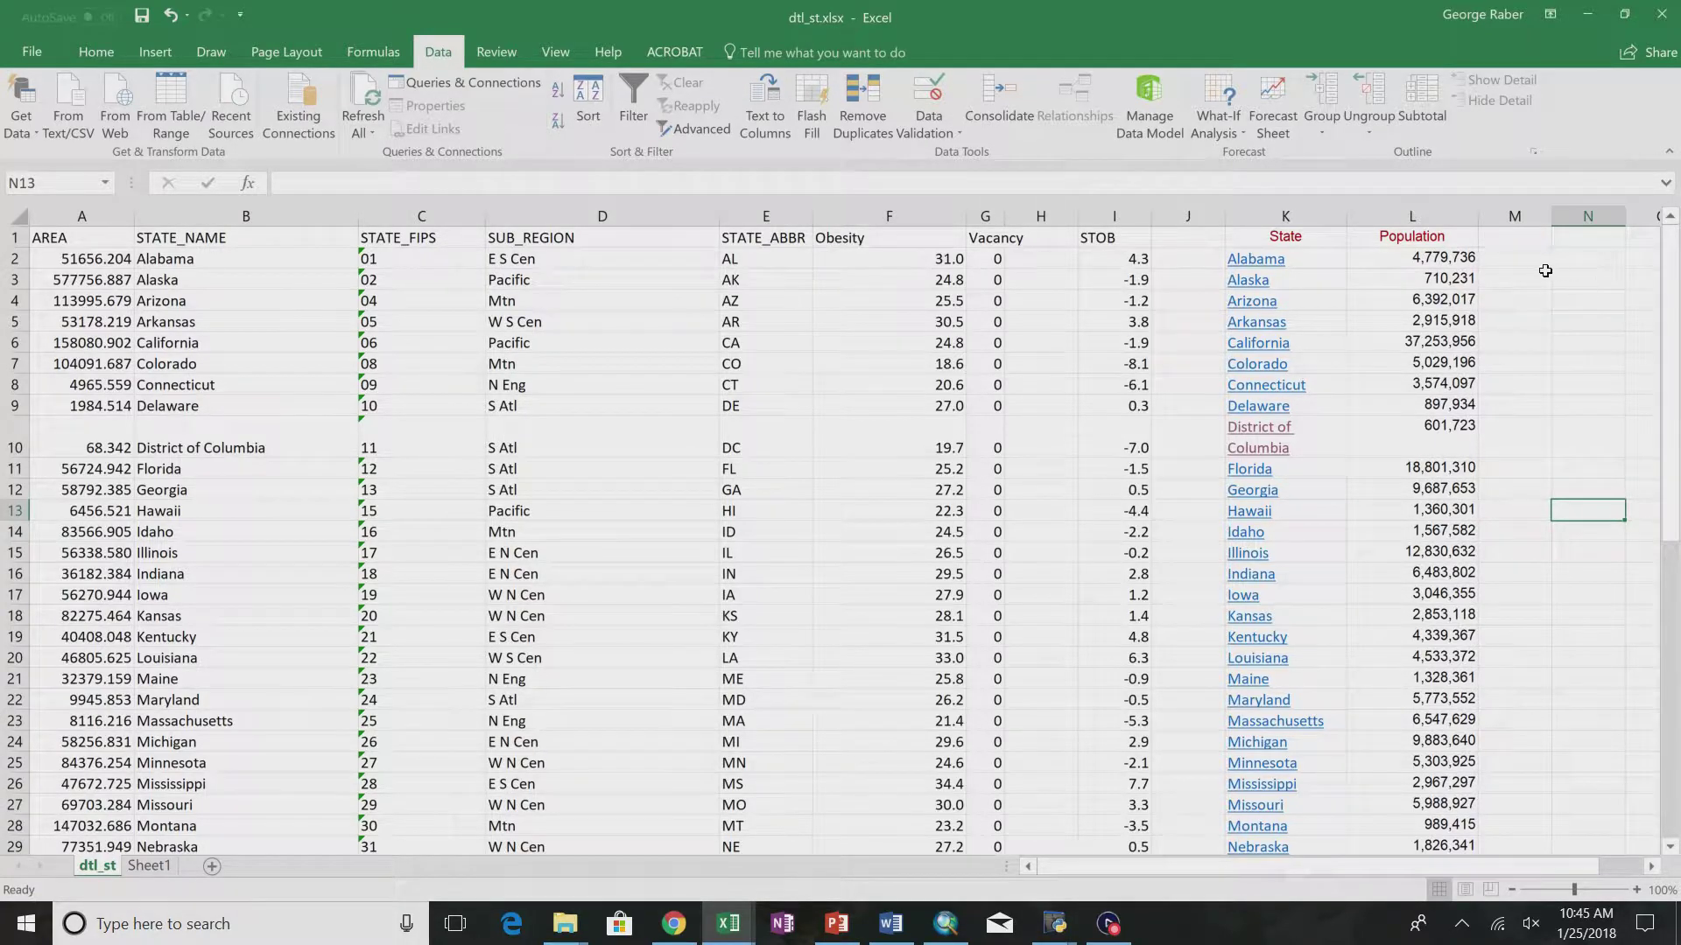
{"action": "left_click", "coordinate": [1573, 264]}
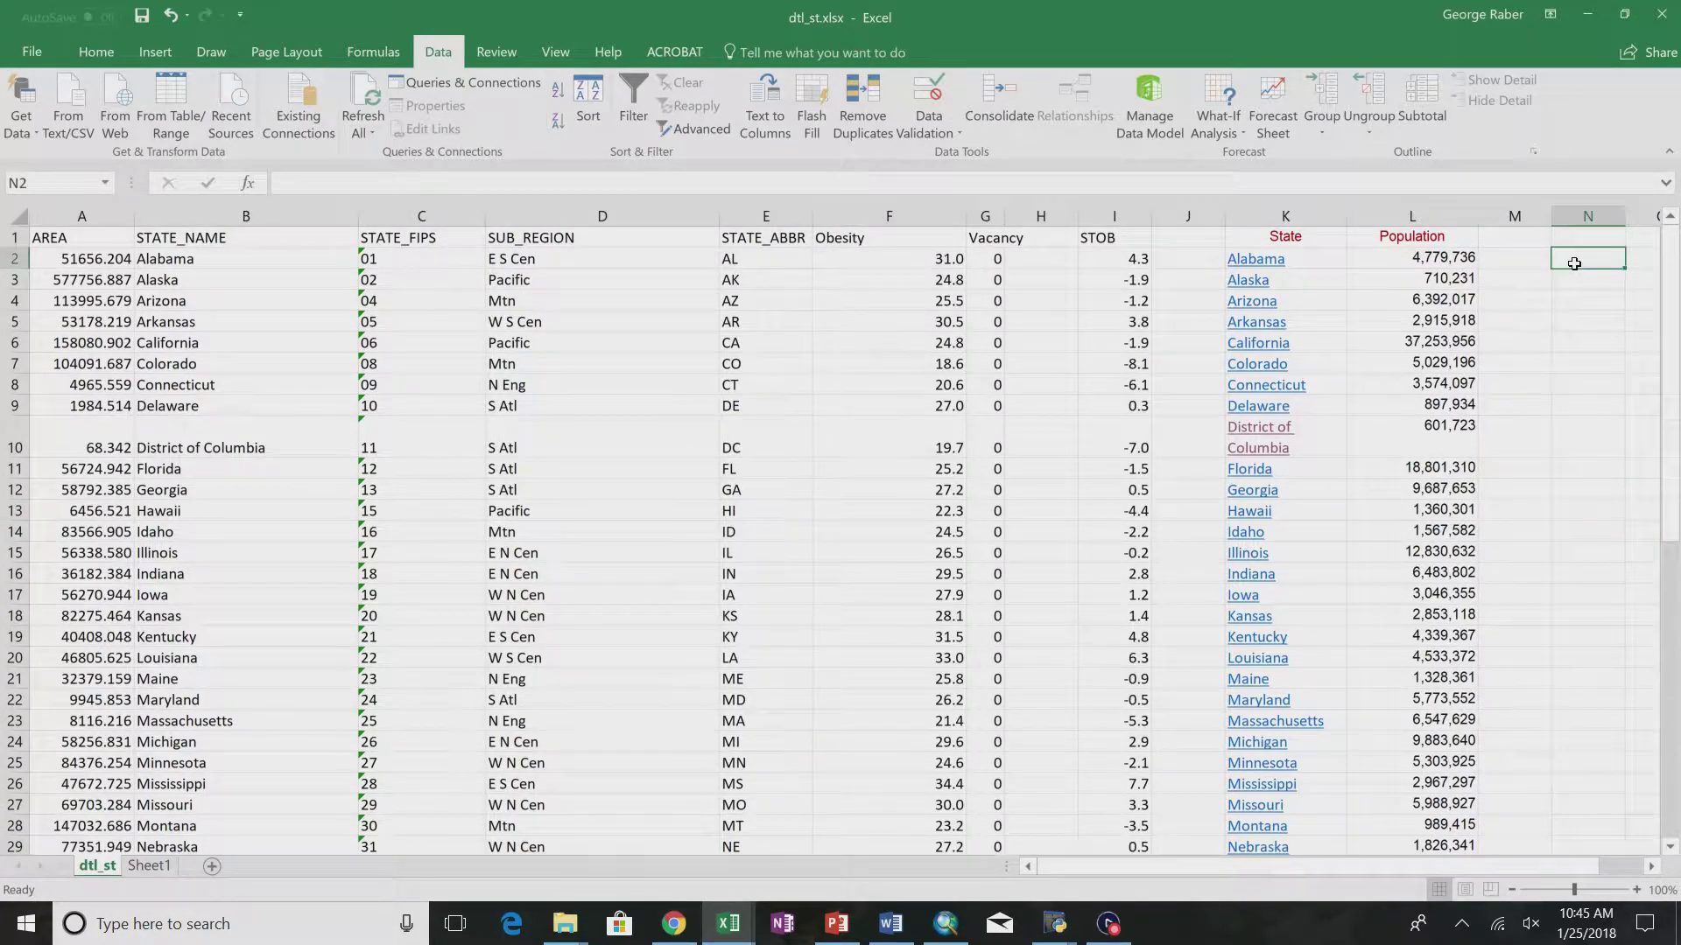
- Enter the header Weighted Ob in M1 and widen column M to fit the text
{"action": "left_click", "coordinate": [1524, 258]}
{"action": "left_click", "coordinate": [1520, 238]}
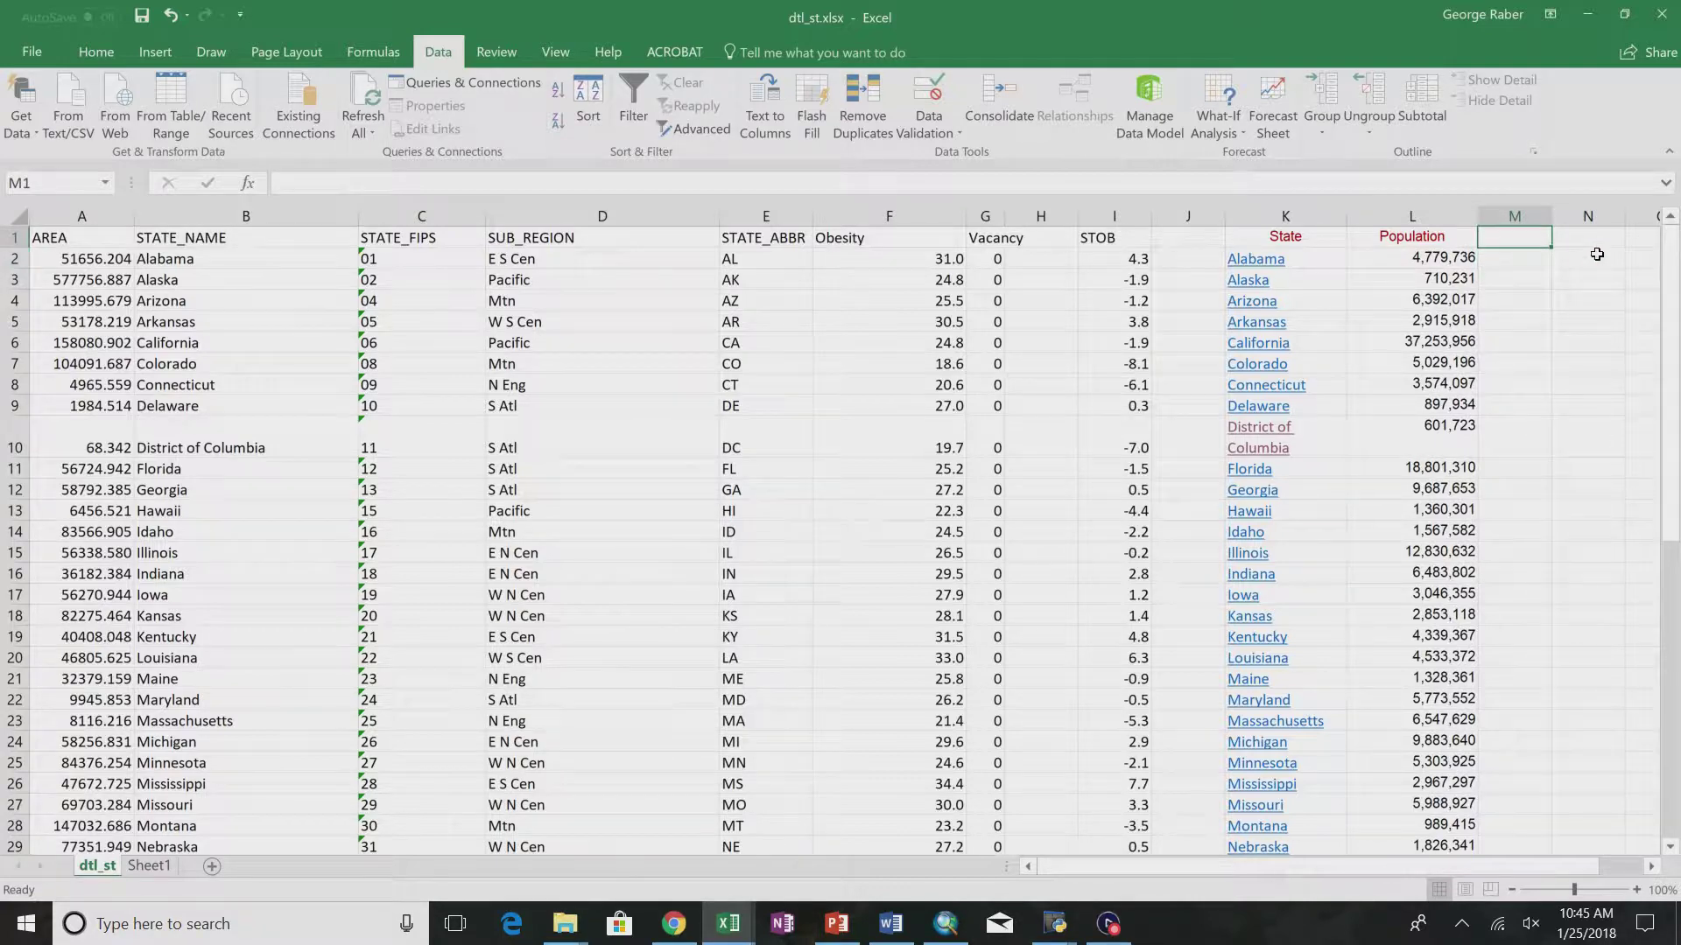
{"action": "type", "text": "Weighted P"}
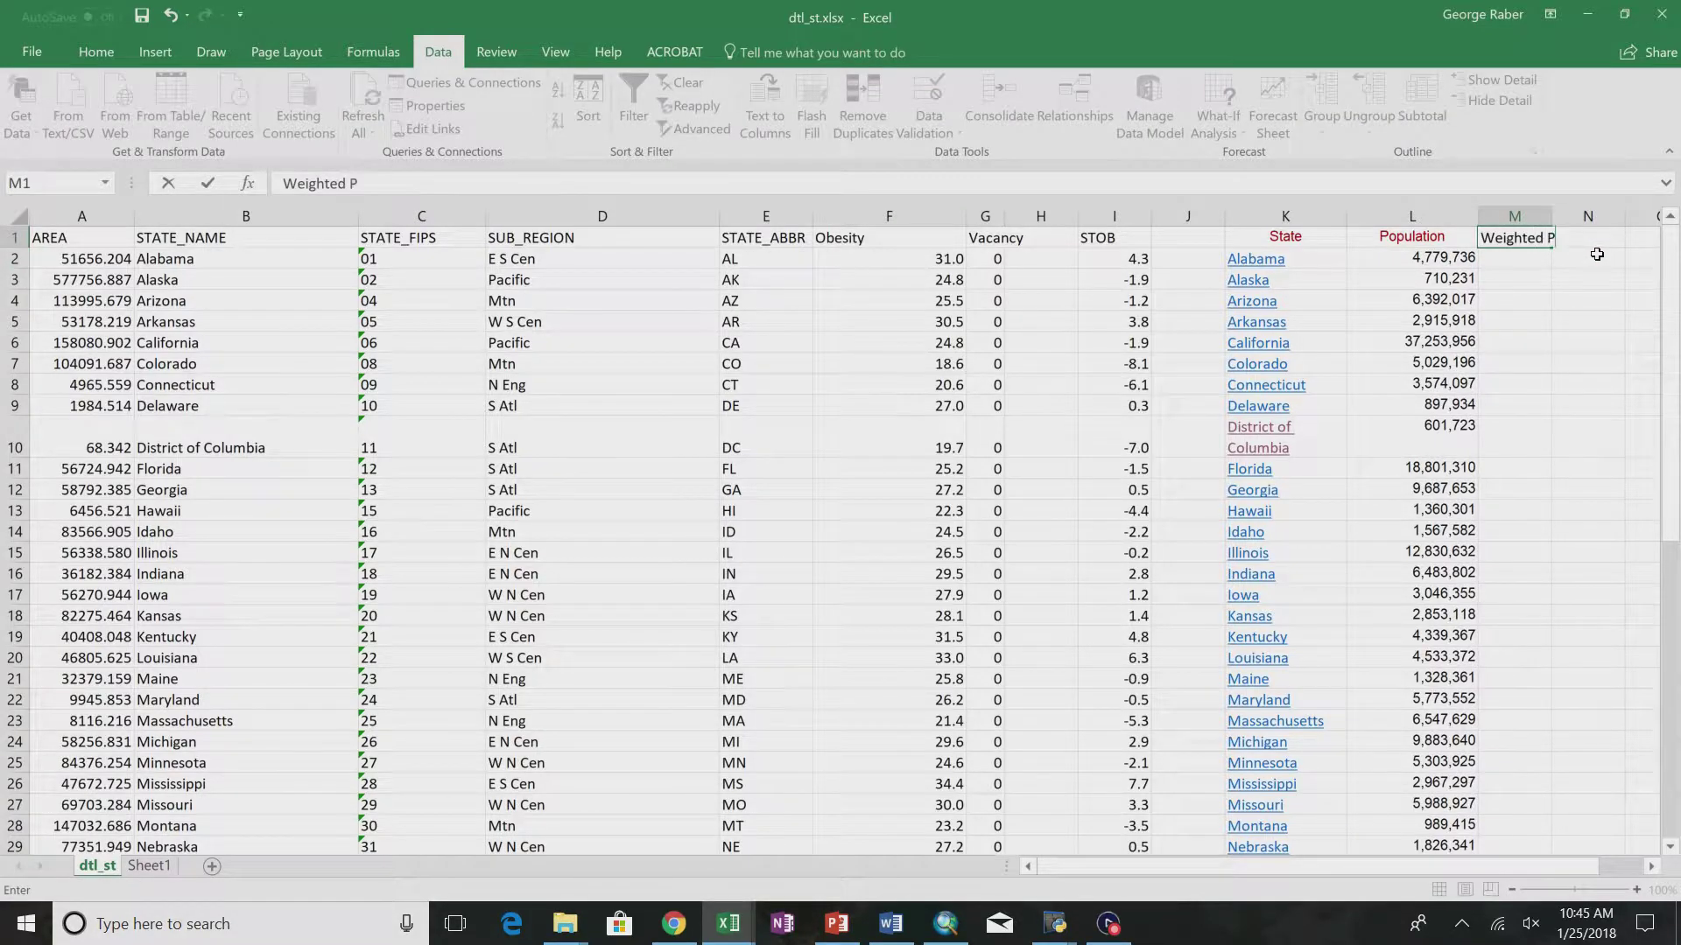
{"action": "key", "text": "BackSpace"}
{"action": "type", "text": "Ob"}
{"action": "key", "text": "Return"}
{"action": "left_click_drag", "start_coordinate": [1552, 215], "coordinate": [1599, 215]}
- Multiply Obesity by Population in M2 with =F2*L2 and fill the formula down to M52
{"action": "type", "text": "="}
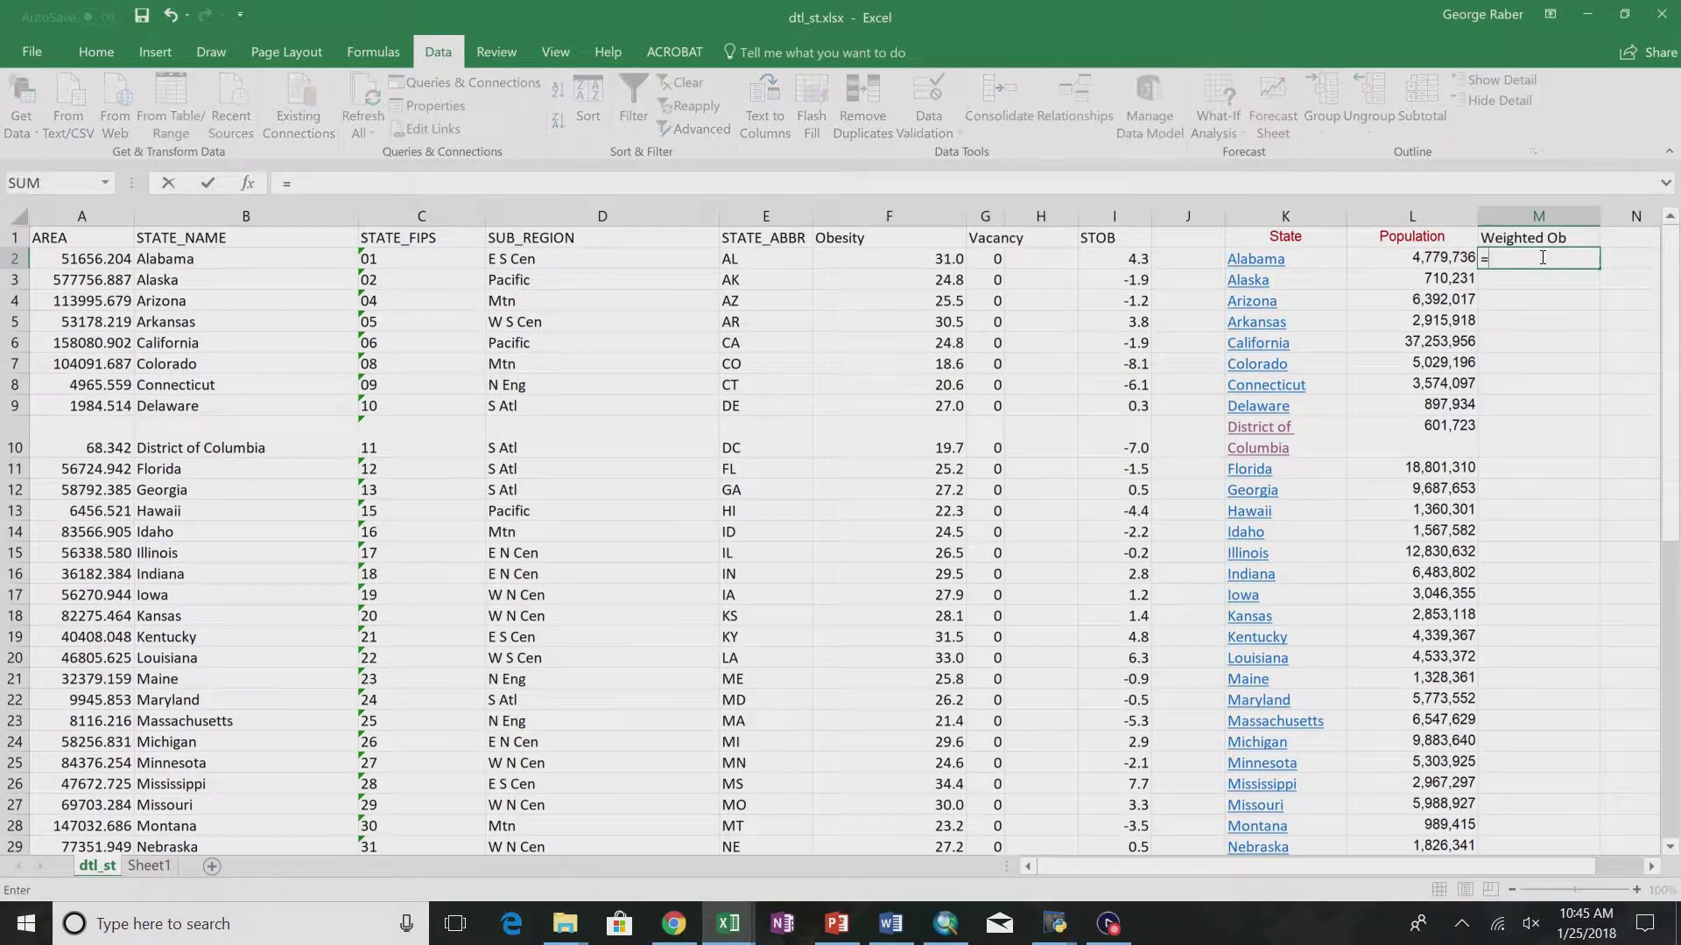
{"action": "left_click", "coordinate": [908, 265]}
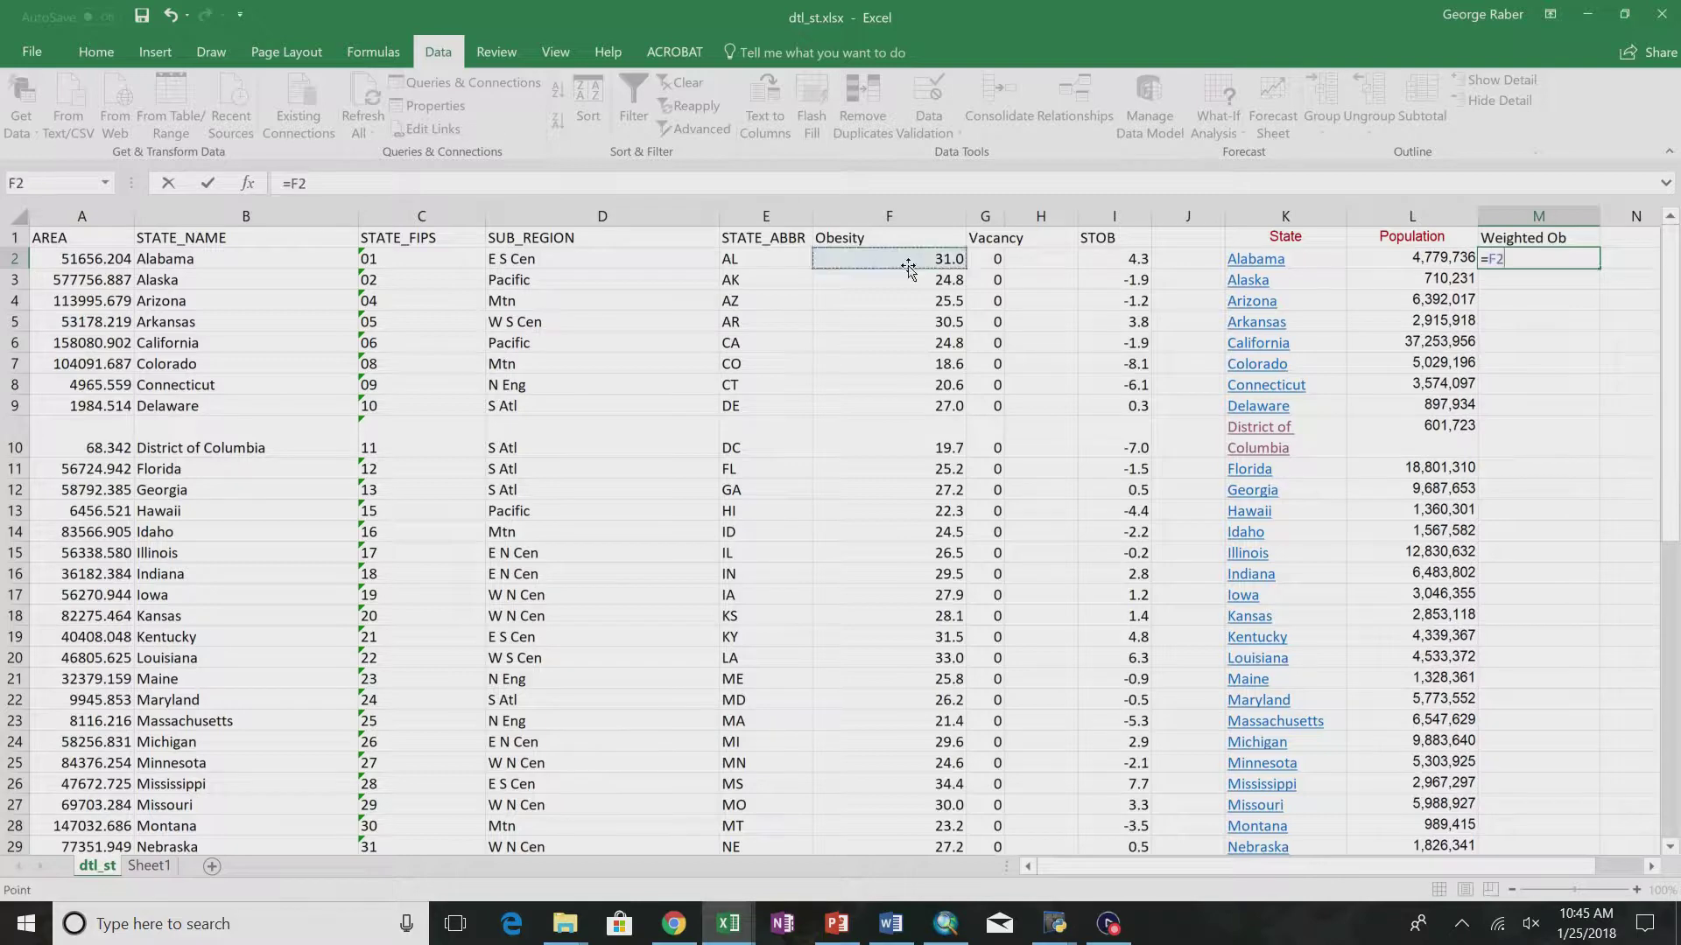
{"action": "type", "text": "*"}
{"action": "left_click", "coordinate": [1420, 257]}
{"action": "key", "text": "Return"}
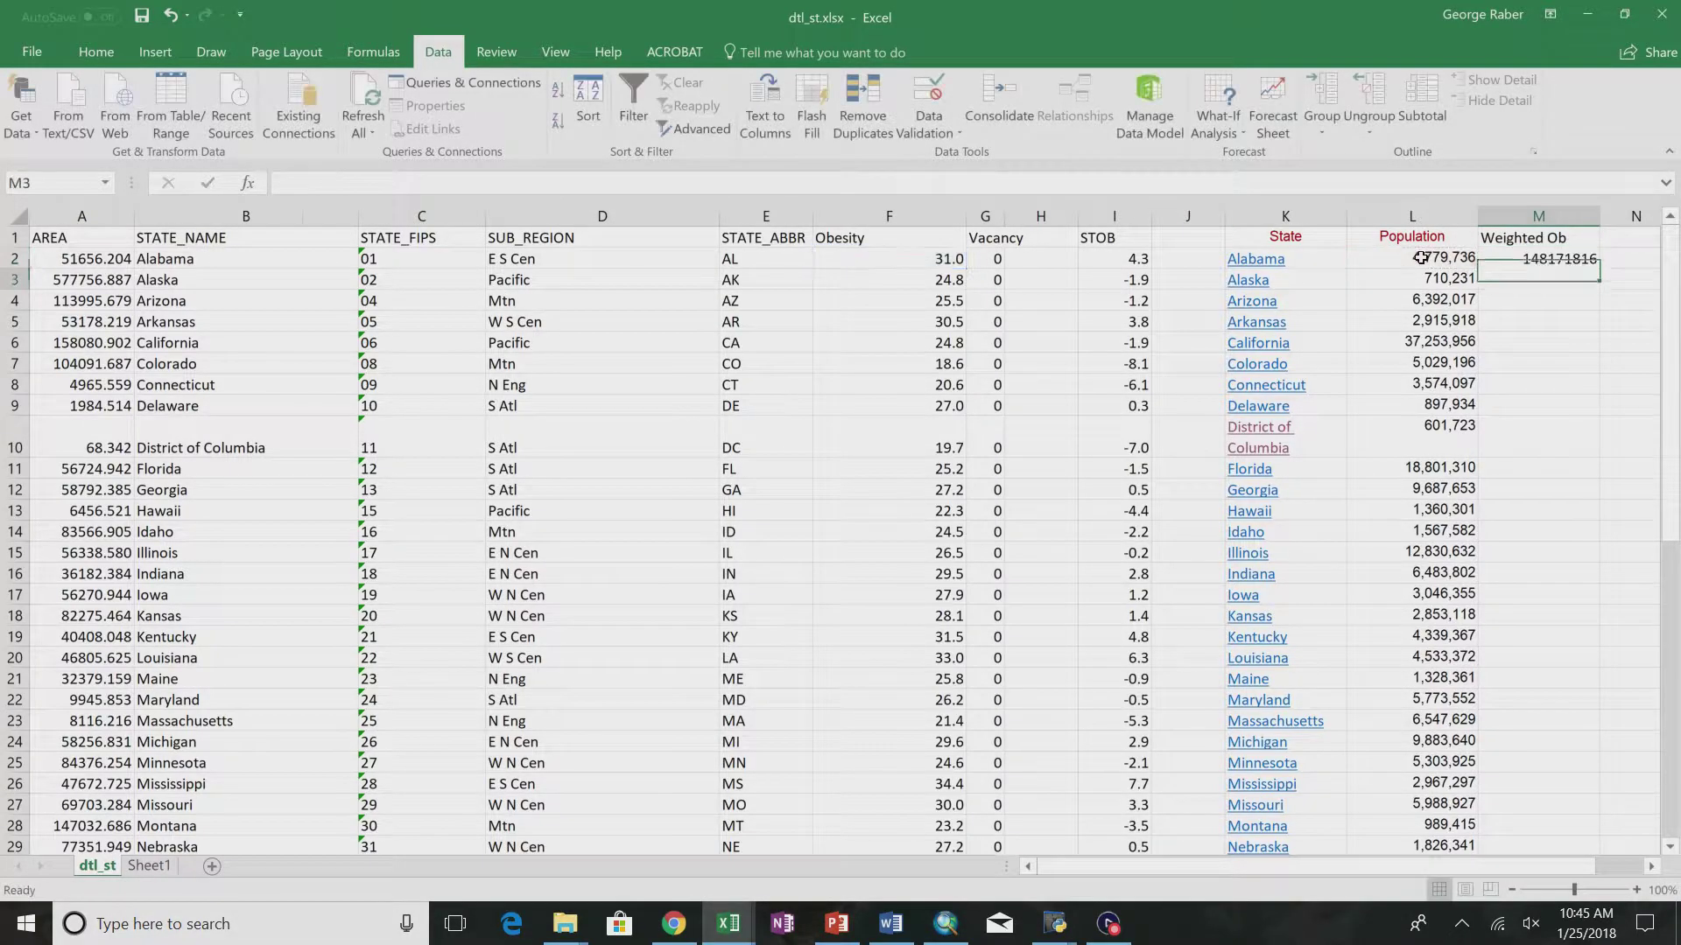
{"action": "left_click", "coordinate": [1576, 259]}
{"action": "left_click_drag", "start_coordinate": [1597, 266], "coordinate": [1547, 806]}
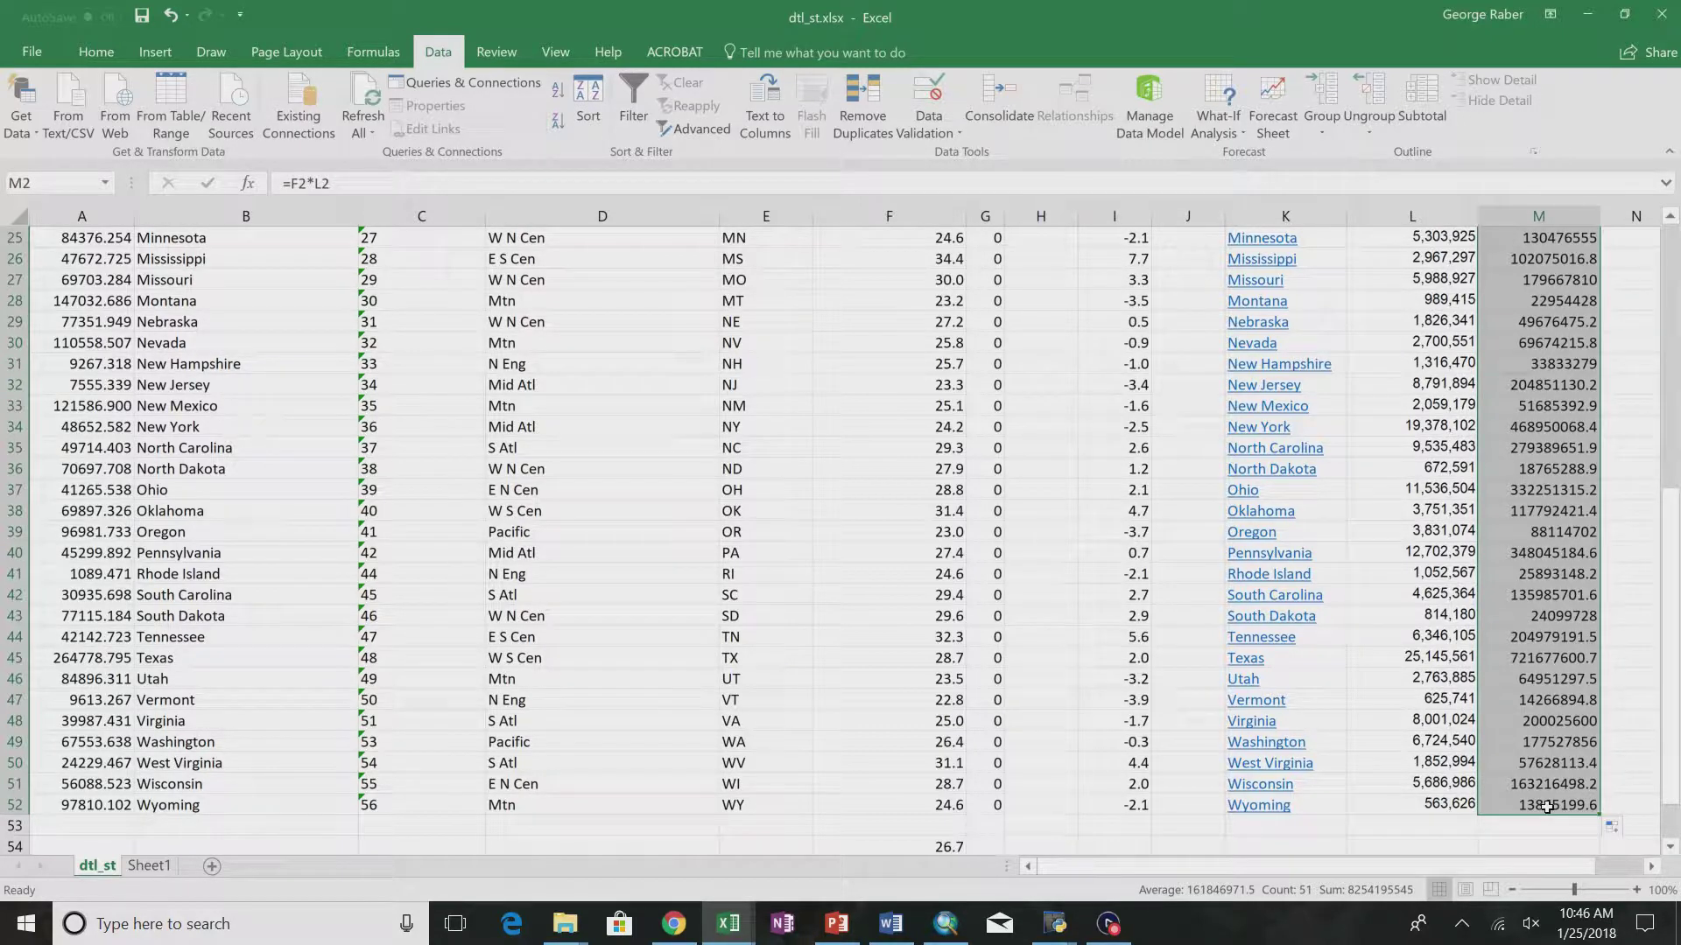
- Total the Weighted Ob values for all states in M54 with a sum of M2:M52
{"action": "scroll", "coordinate": [1546, 806], "scroll_direction": "down", "scroll_amount": 2}
{"action": "left_click", "coordinate": [1550, 742]}
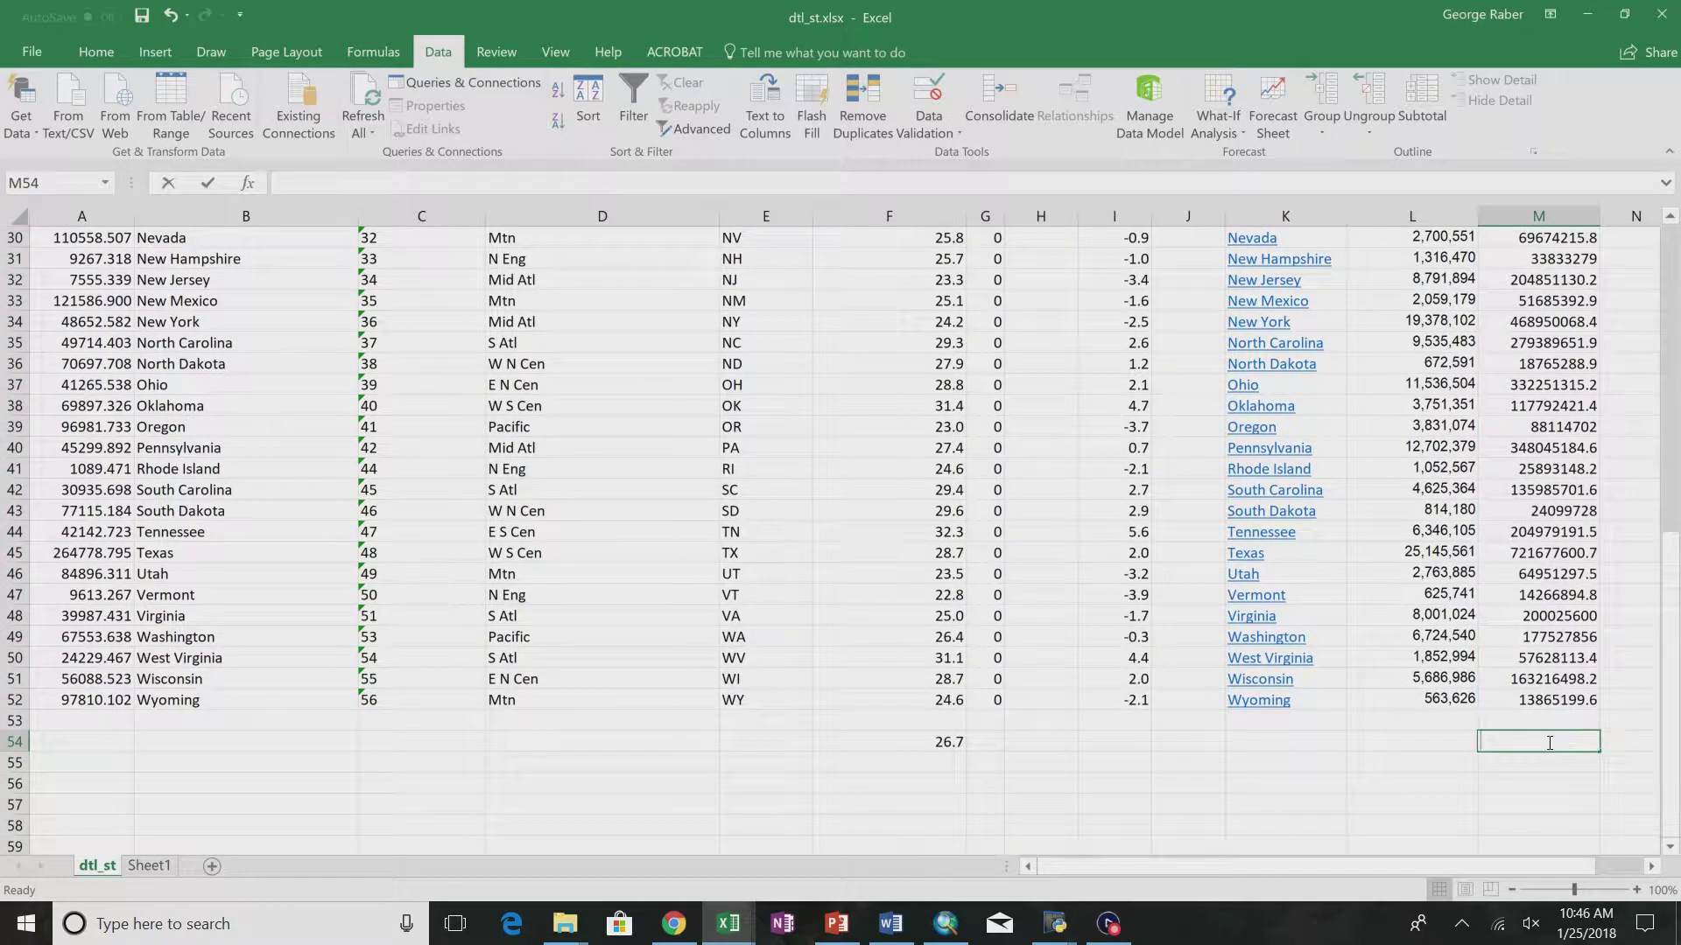
{"action": "type", "text": "=sum"}
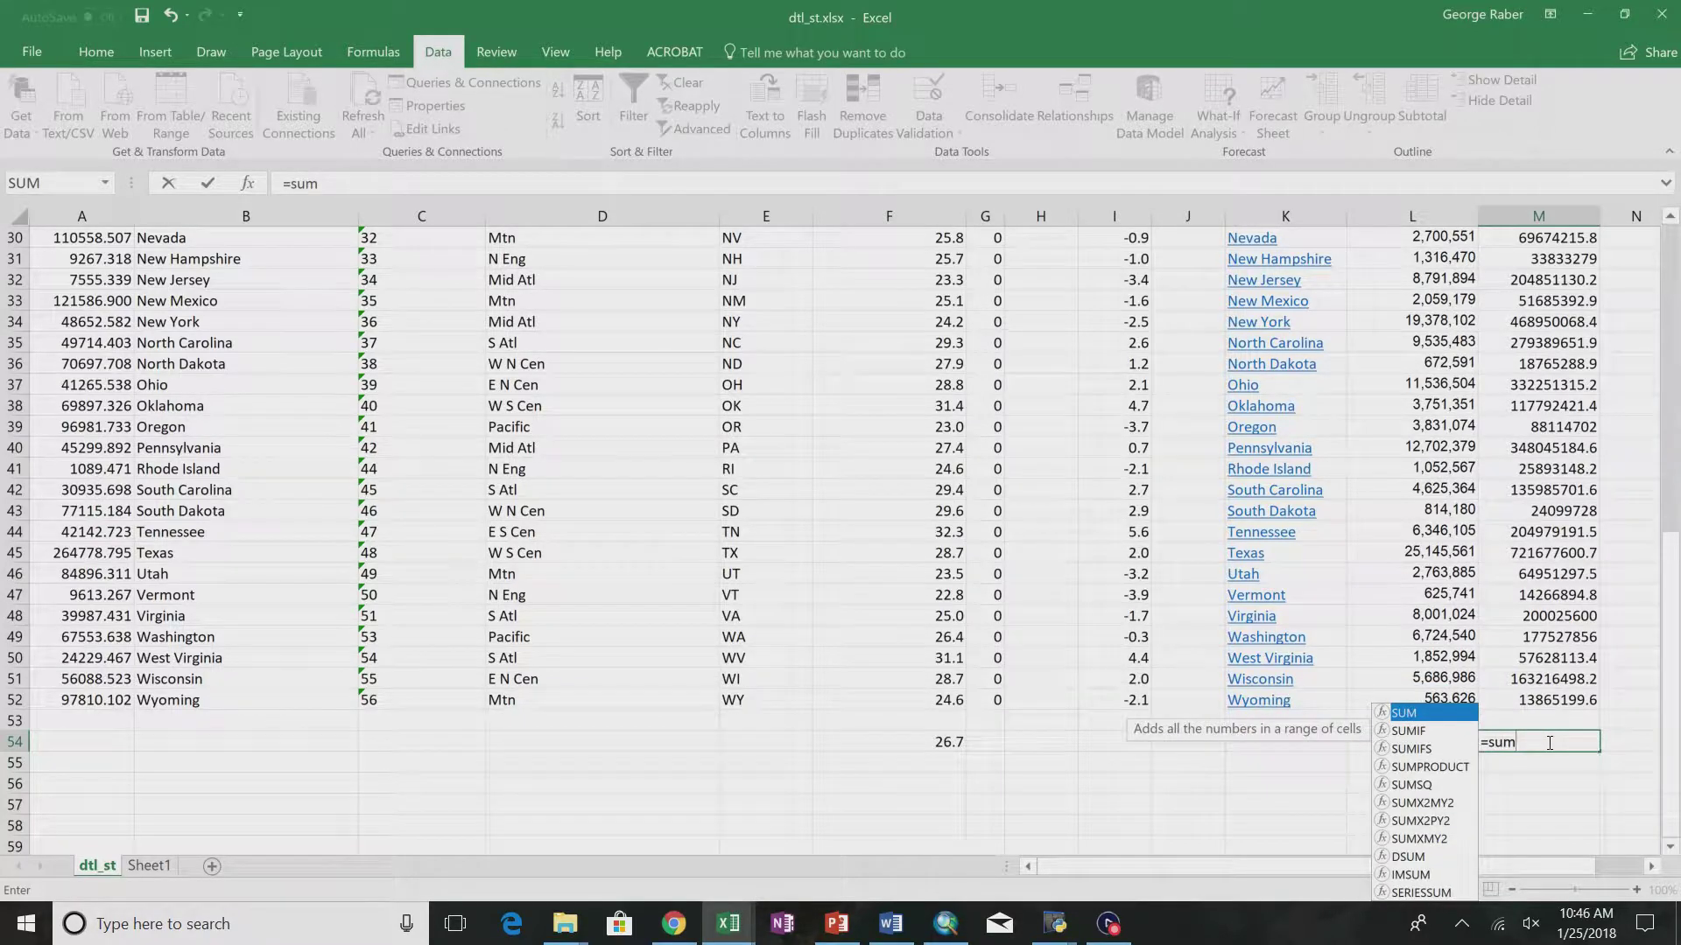
{"action": "left_click", "coordinate": [1541, 693]}
{"action": "left_click_drag", "start_coordinate": [1541, 694], "coordinate": [1541, 658]}
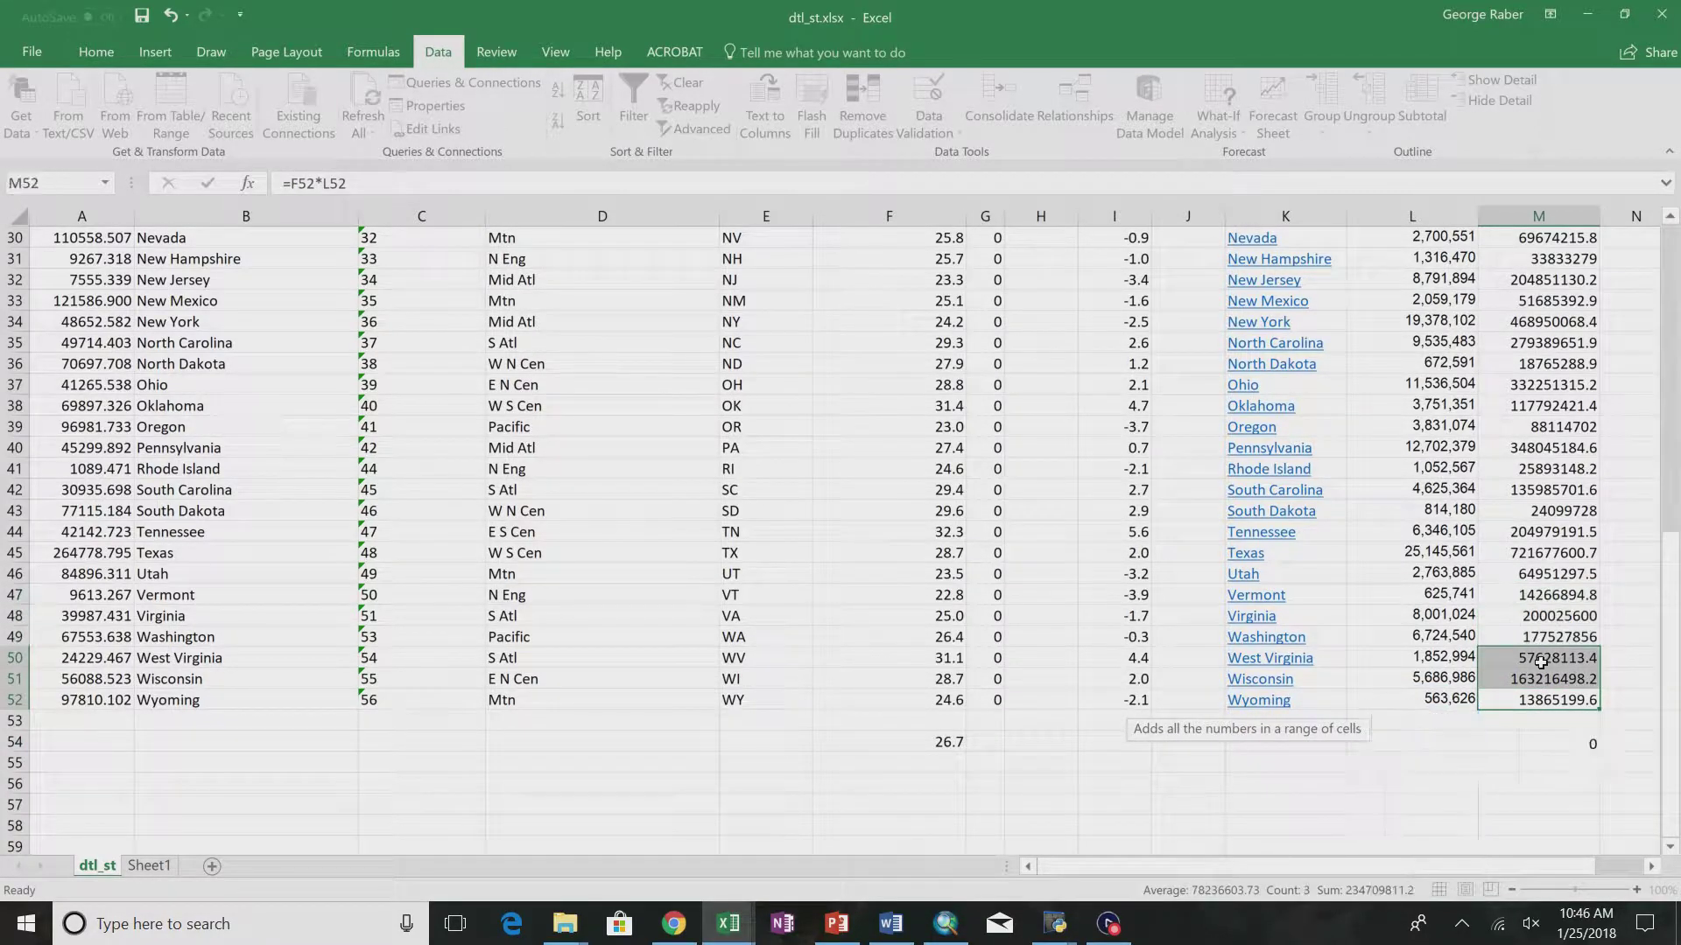
{"action": "left_click", "coordinate": [1539, 744]}
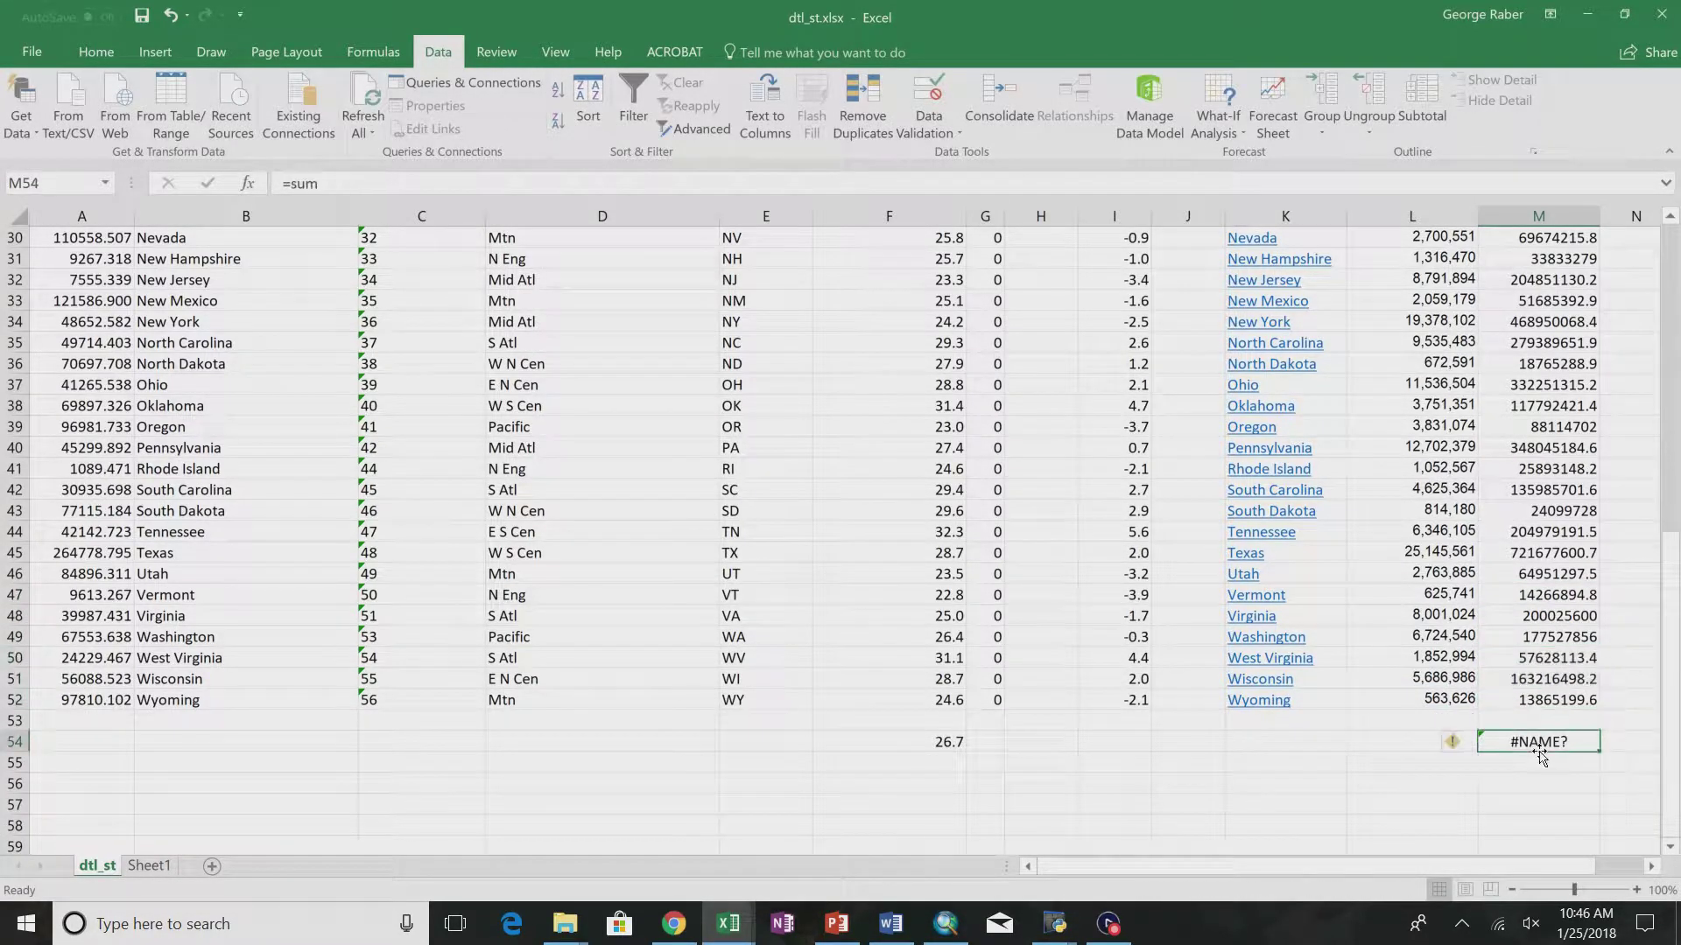
{"action": "left_click", "coordinate": [397, 182]}
{"action": "type", "text": "("}
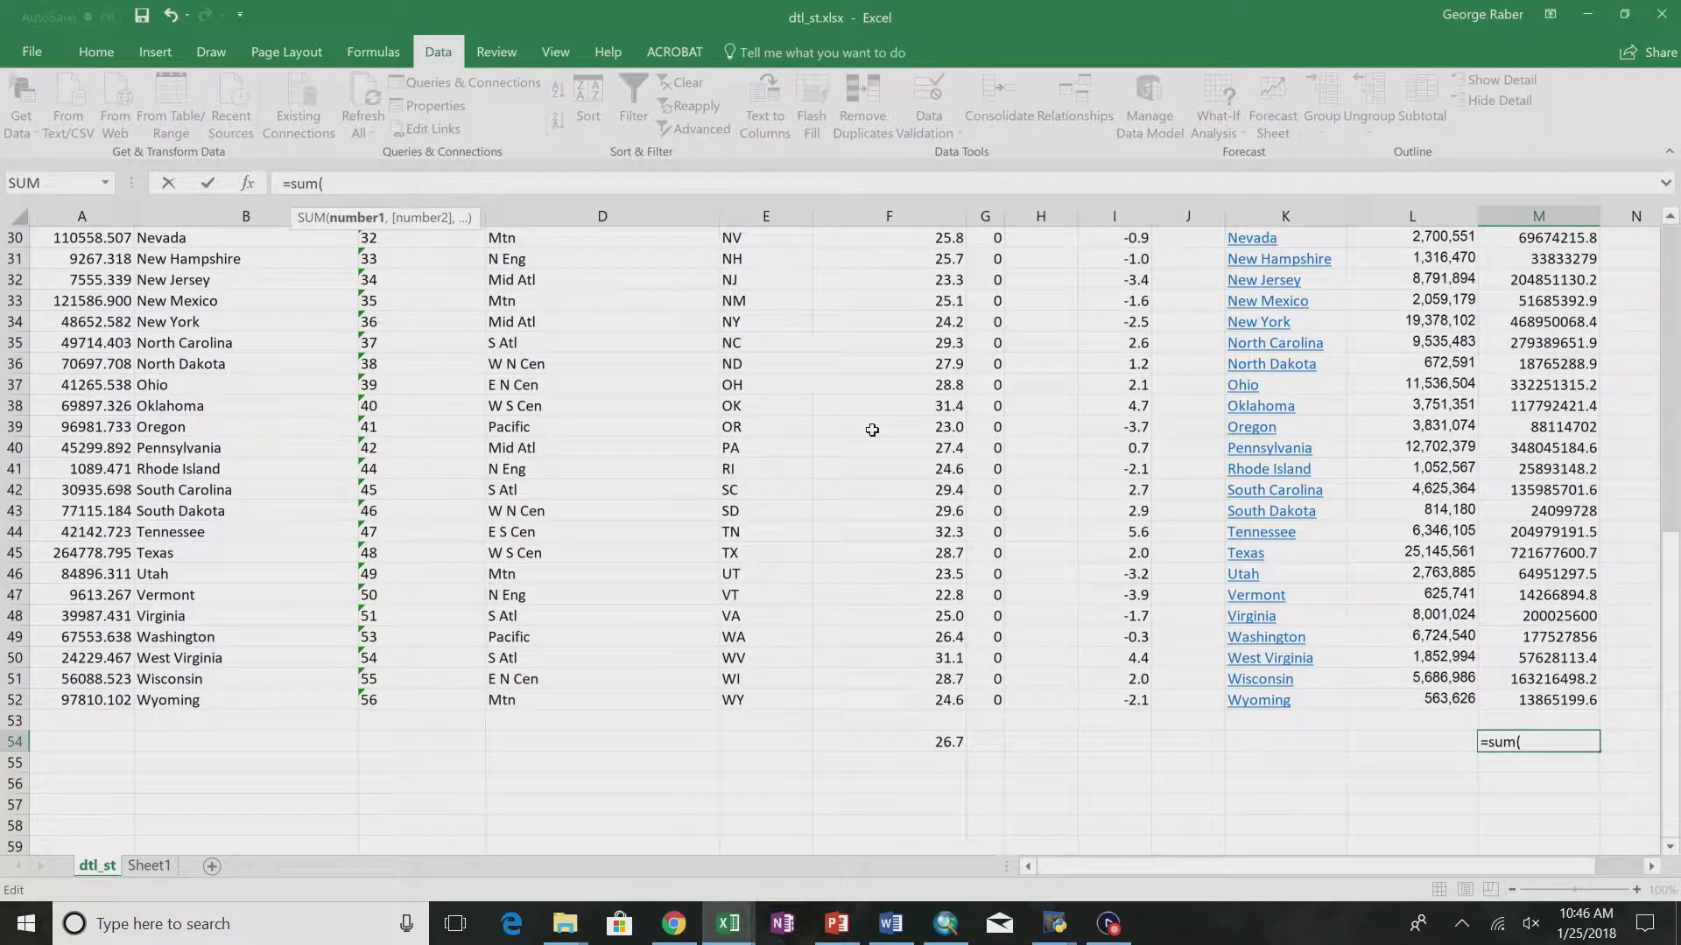
{"action": "left_click_drag", "start_coordinate": [1538, 700], "coordinate": [1539, 186]}
{"action": "left_click_drag", "start_coordinate": [1550, 304], "coordinate": [1544, 262]}
{"action": "type", "text": ")"}
{"action": "key", "text": "Return"}
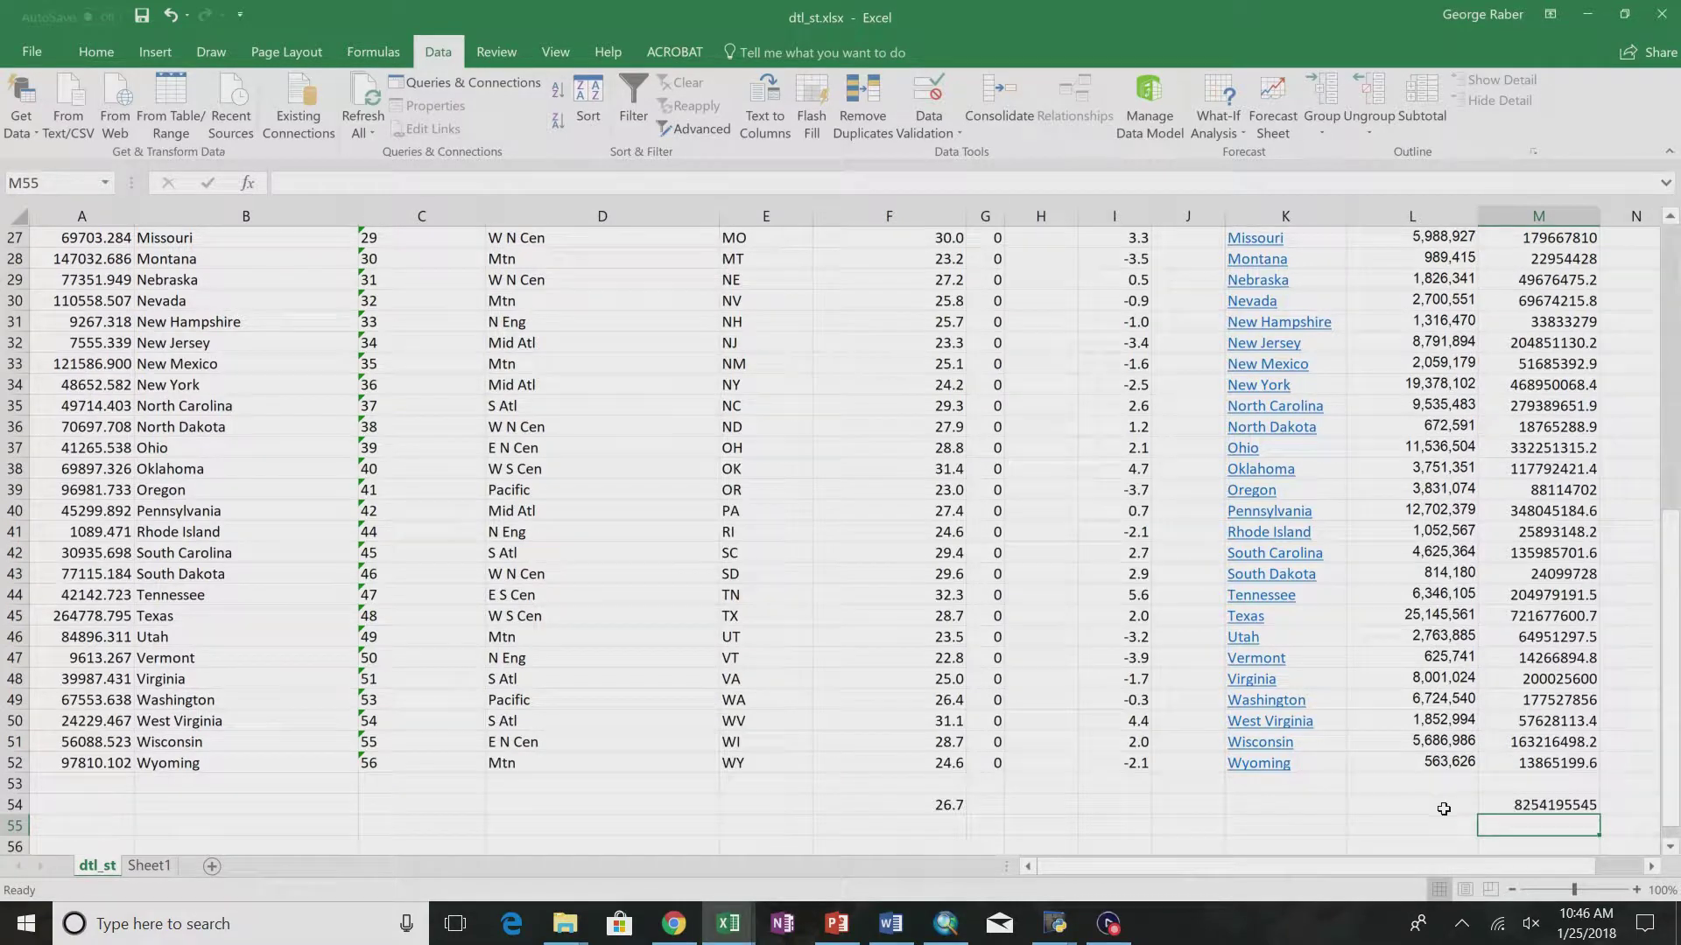
- Recheck the Weighted Mean slide in the Chapter 3 PowerPoint lecture and return to the Excel workbook
{"action": "key", "text": "alt+Tab"}
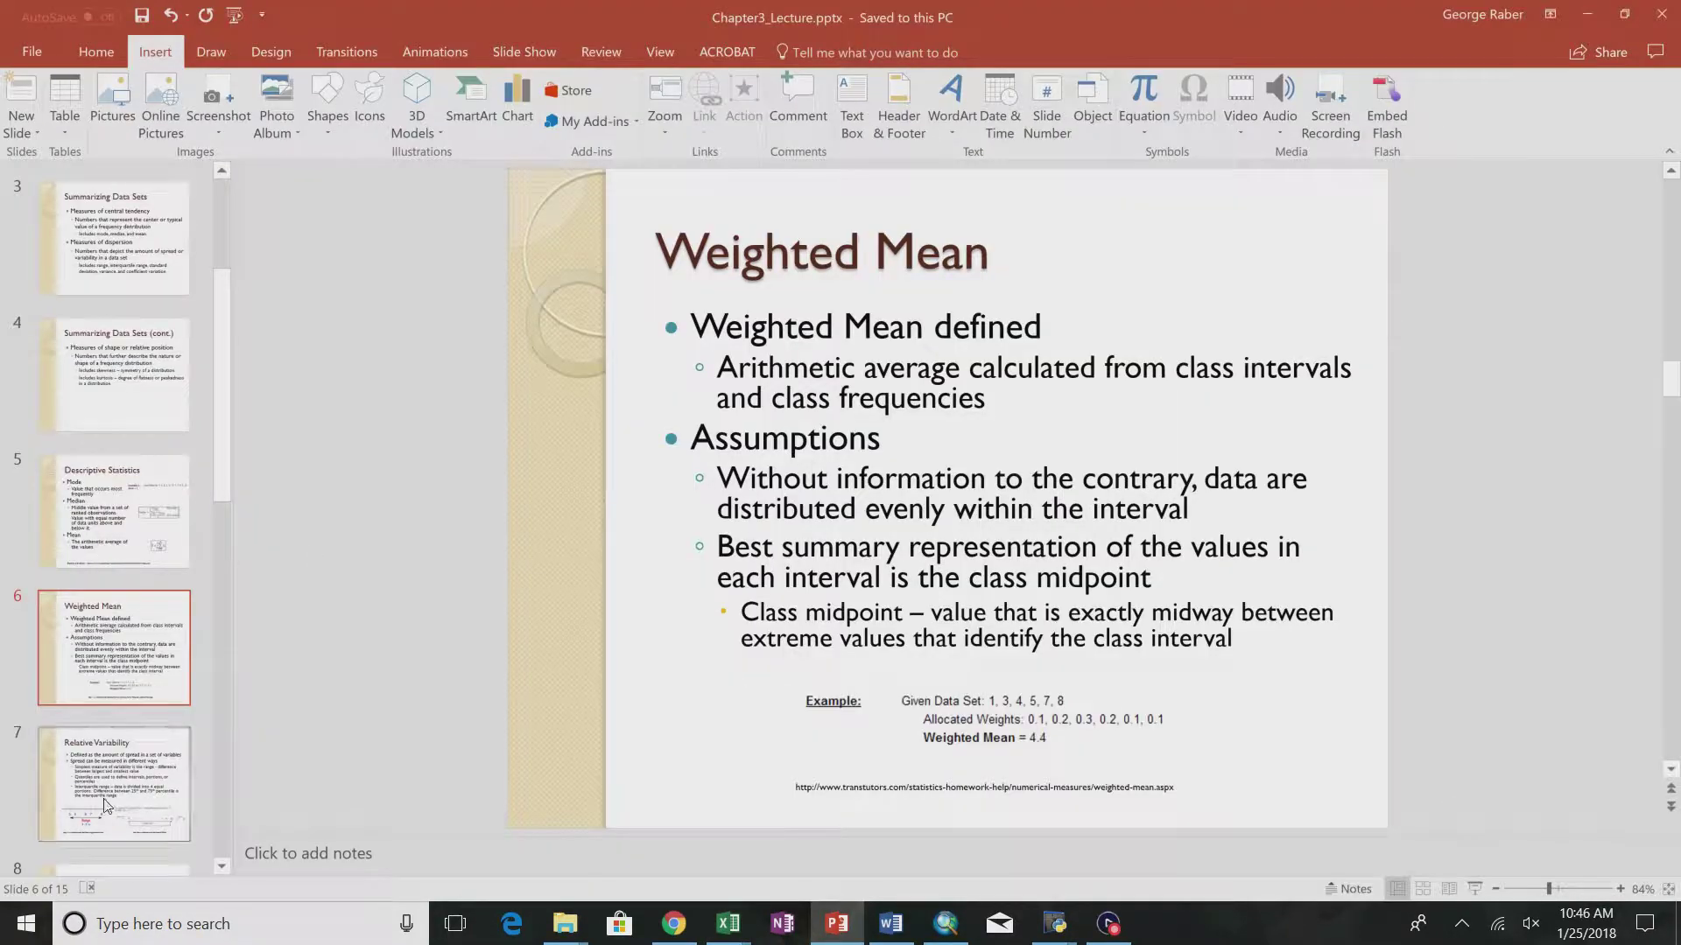
{"action": "left_click", "coordinate": [102, 803]}
{"action": "left_click", "coordinate": [129, 648]}
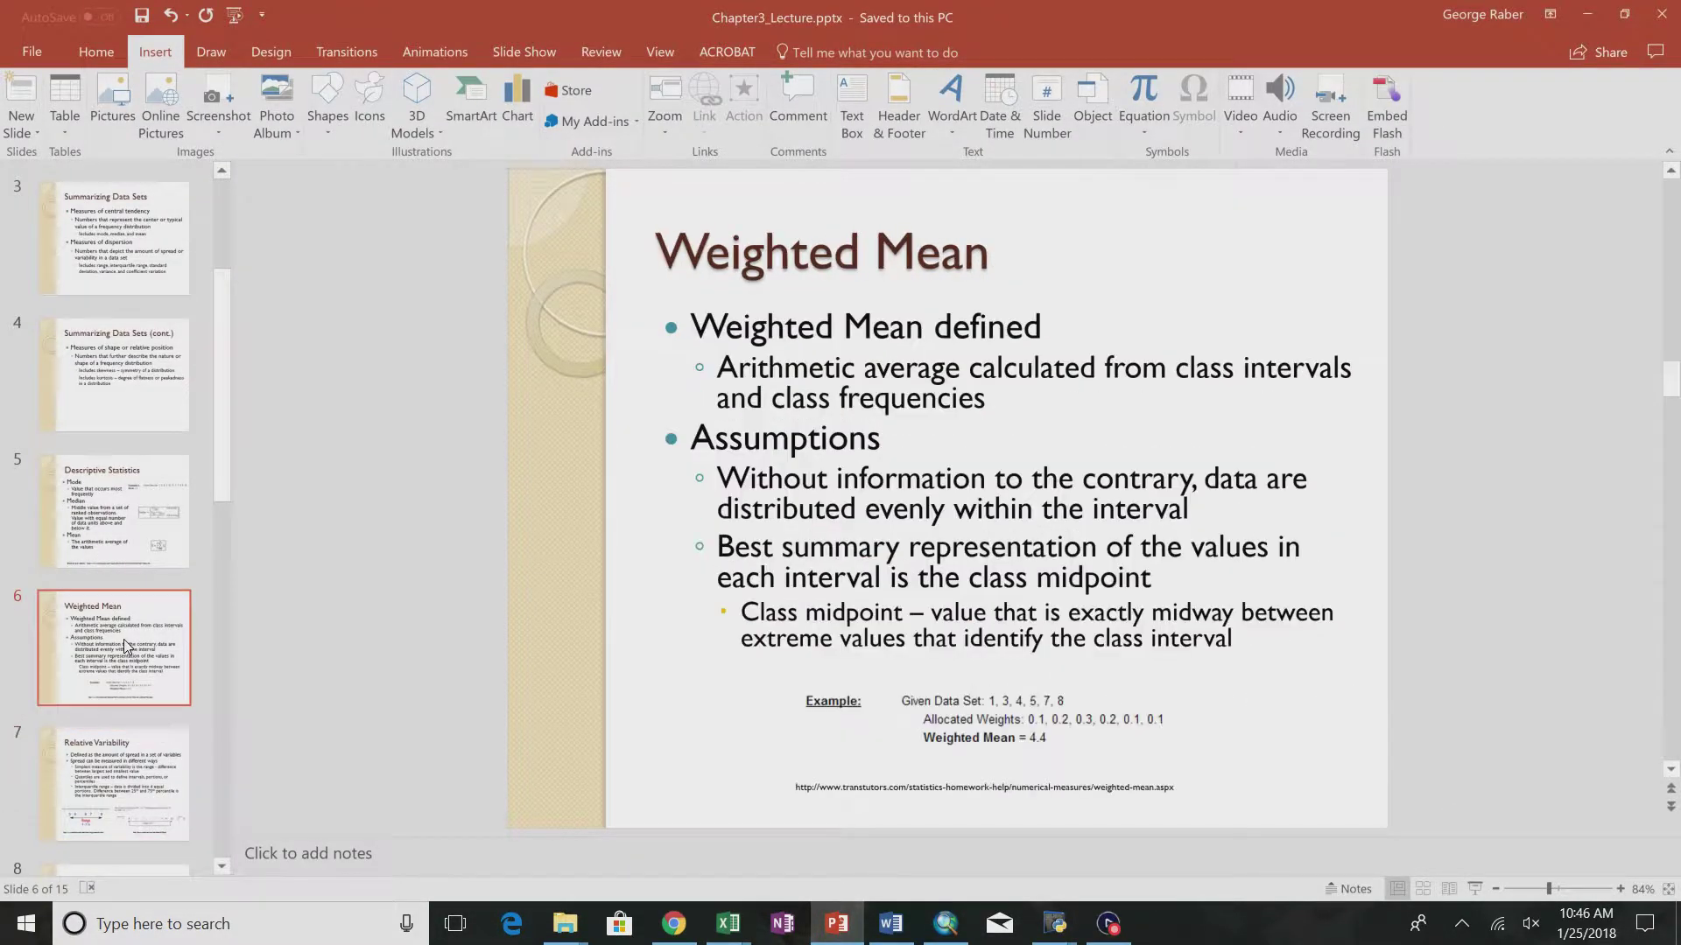
{"action": "key", "text": "alt+Tab"}
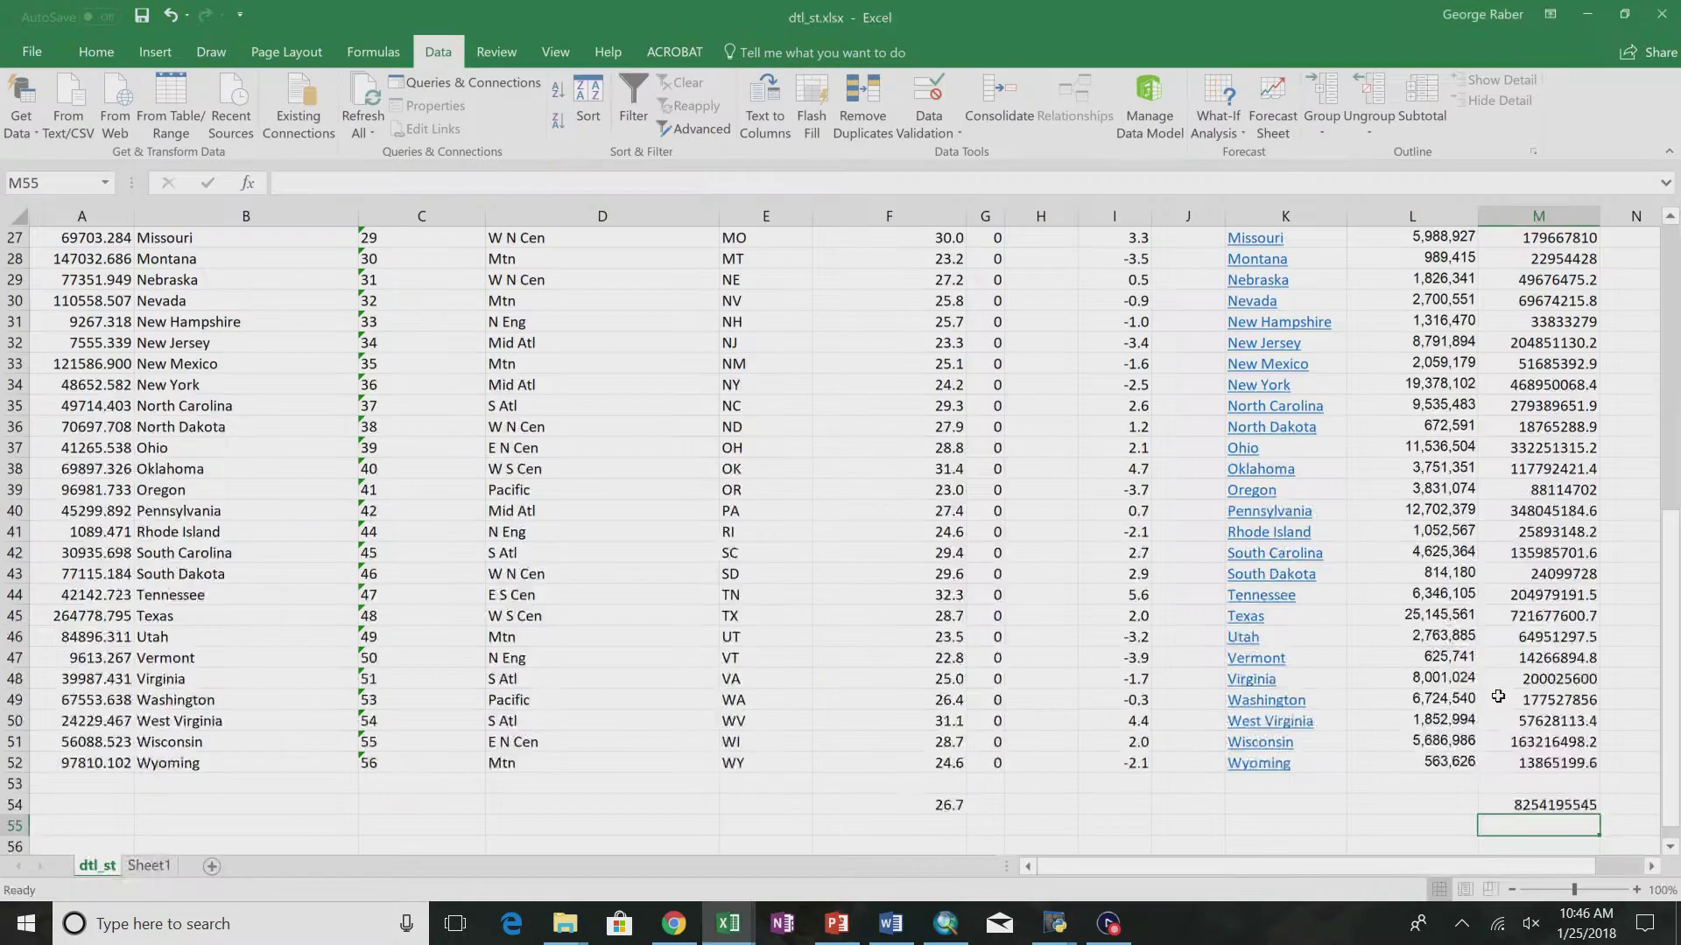
- Total the Population column in L54 with =sum(L2:L52)
{"action": "left_click", "coordinate": [1409, 810]}
{"action": "type", "text": "="}
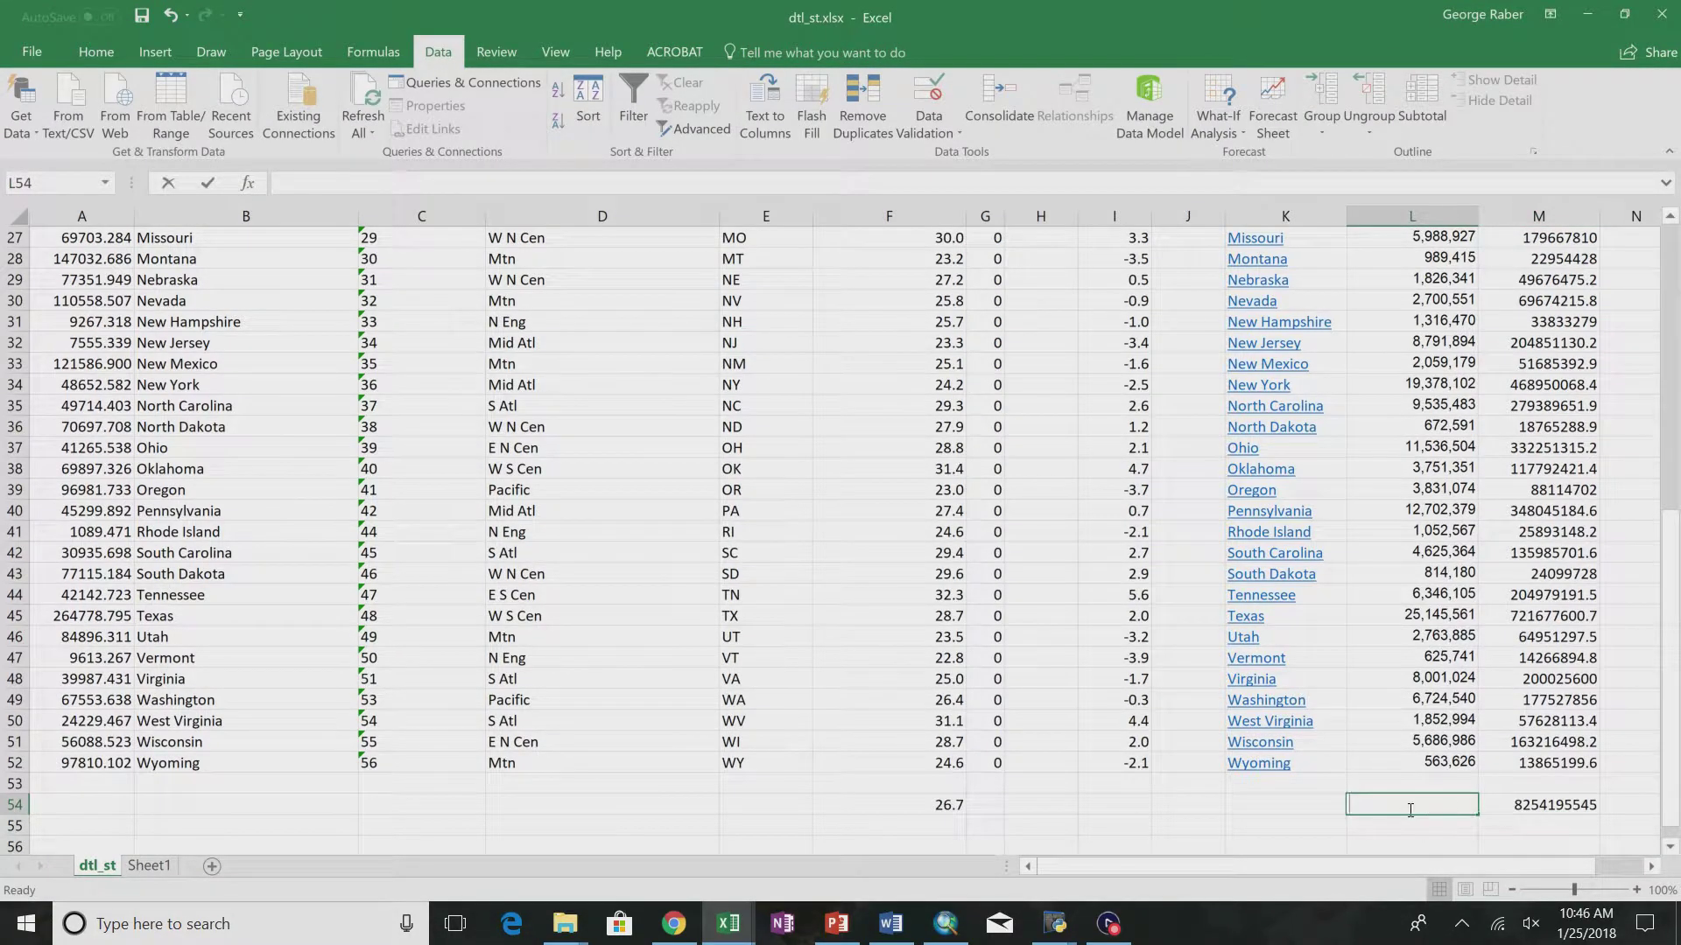
{"action": "type", "text": "m("}
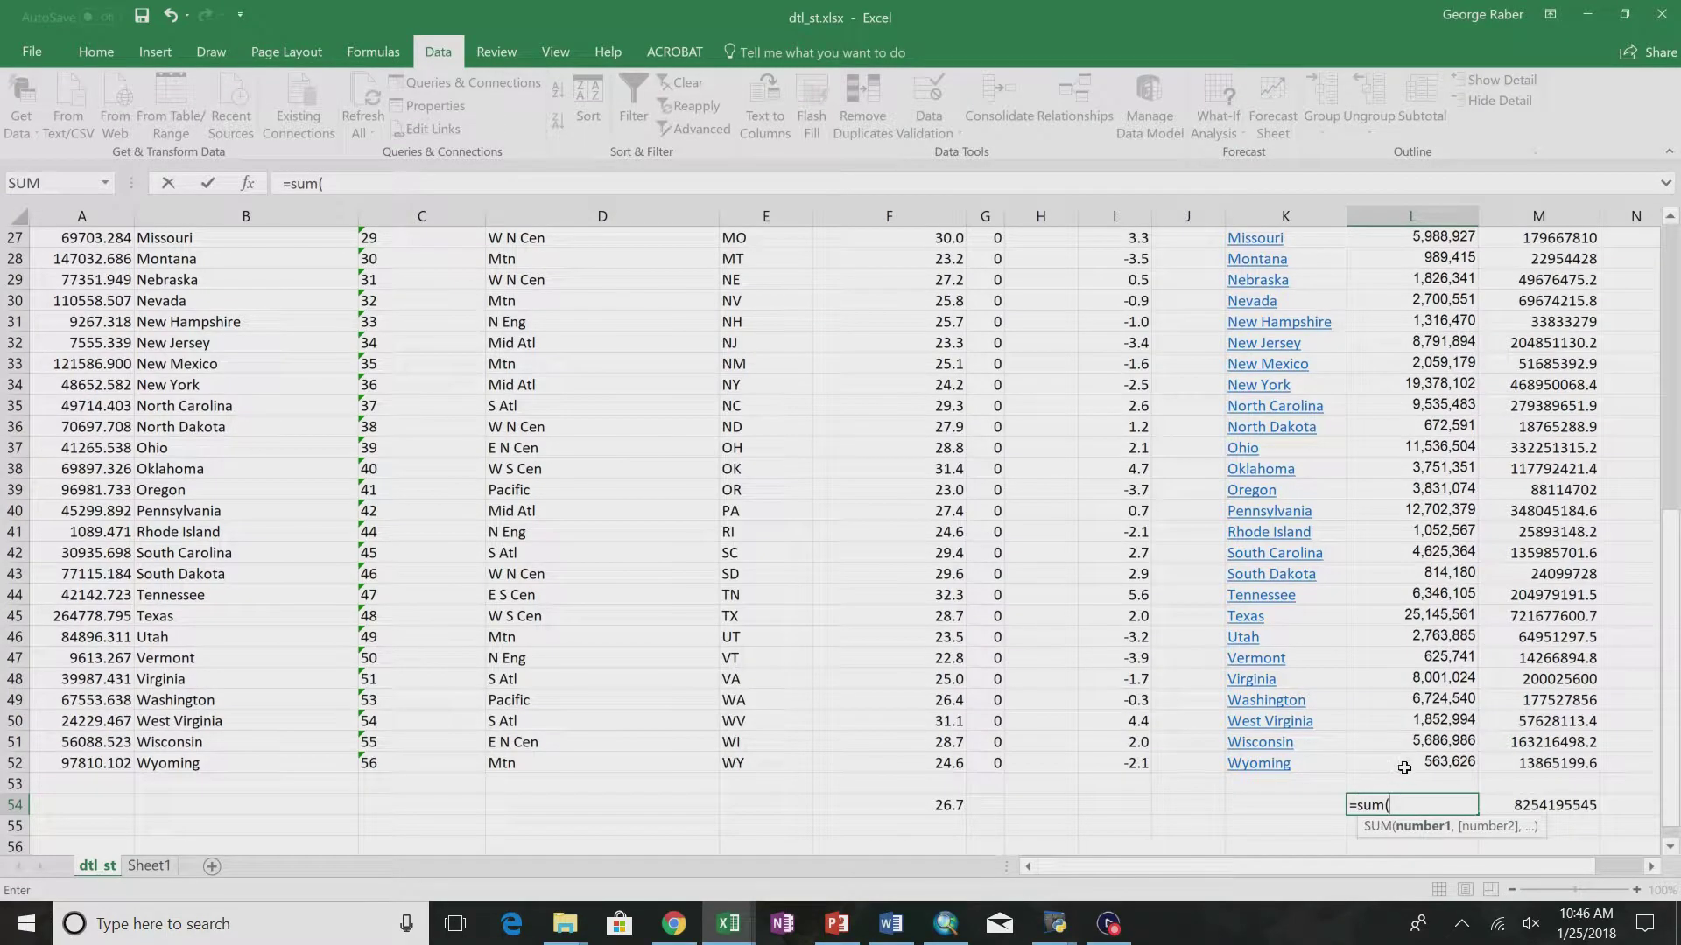
{"action": "left_click_drag", "start_coordinate": [1404, 768], "coordinate": [1412, 256]}
{"action": "type", "text": ")"}
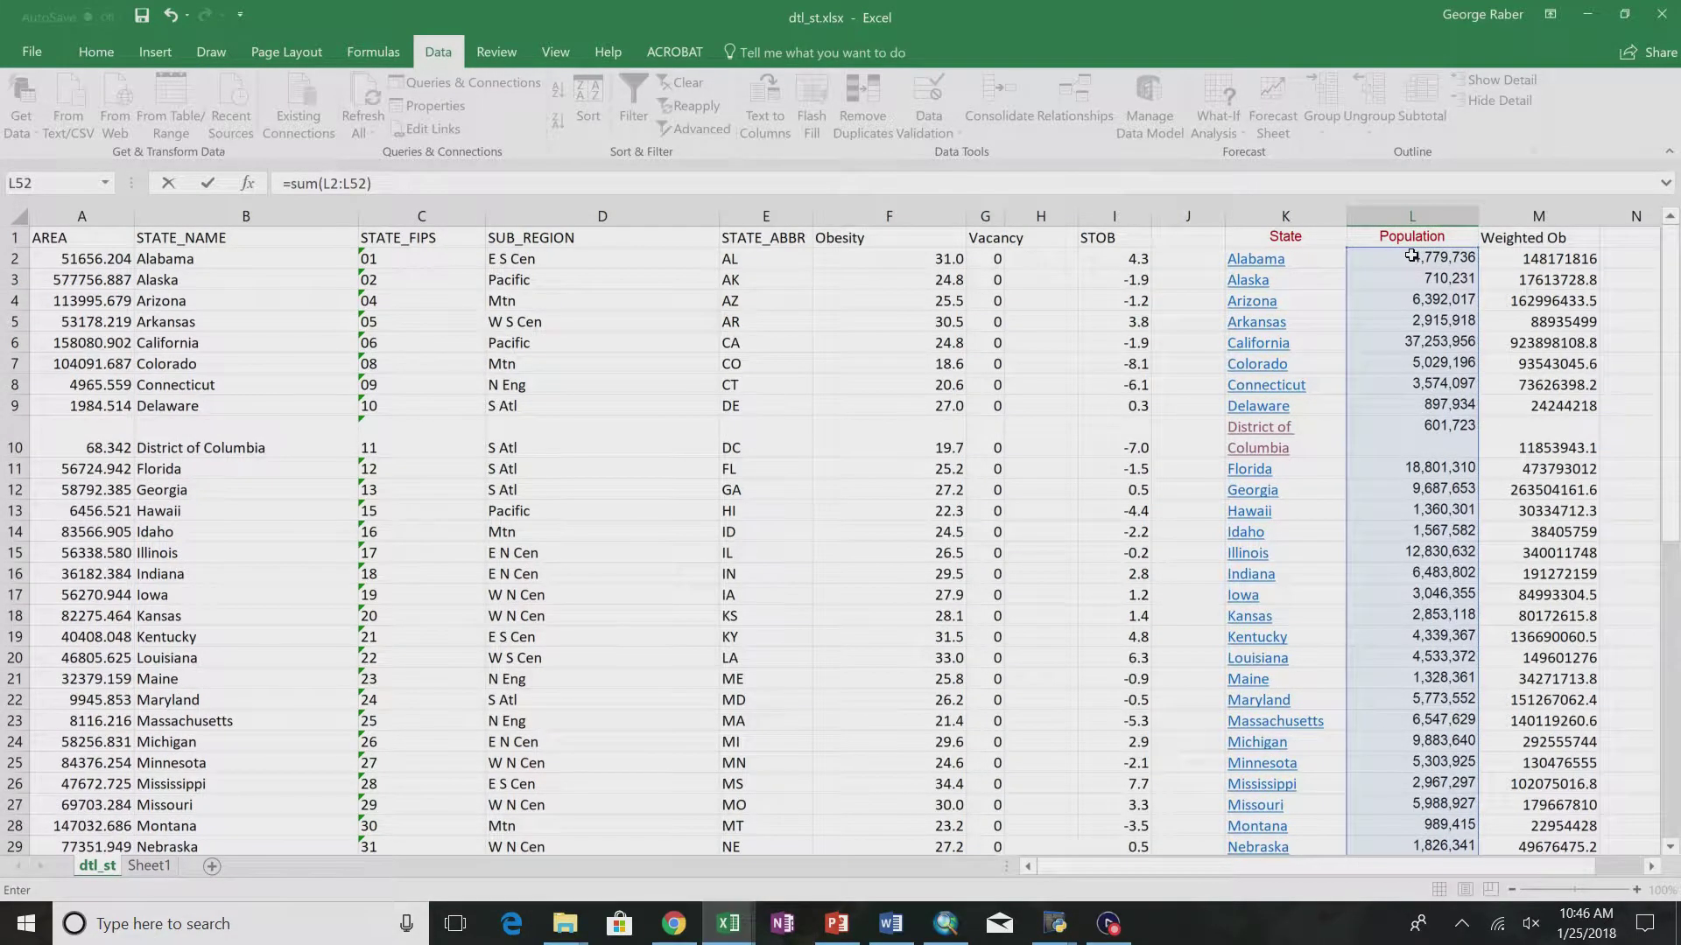
{"action": "key", "text": "Return"}
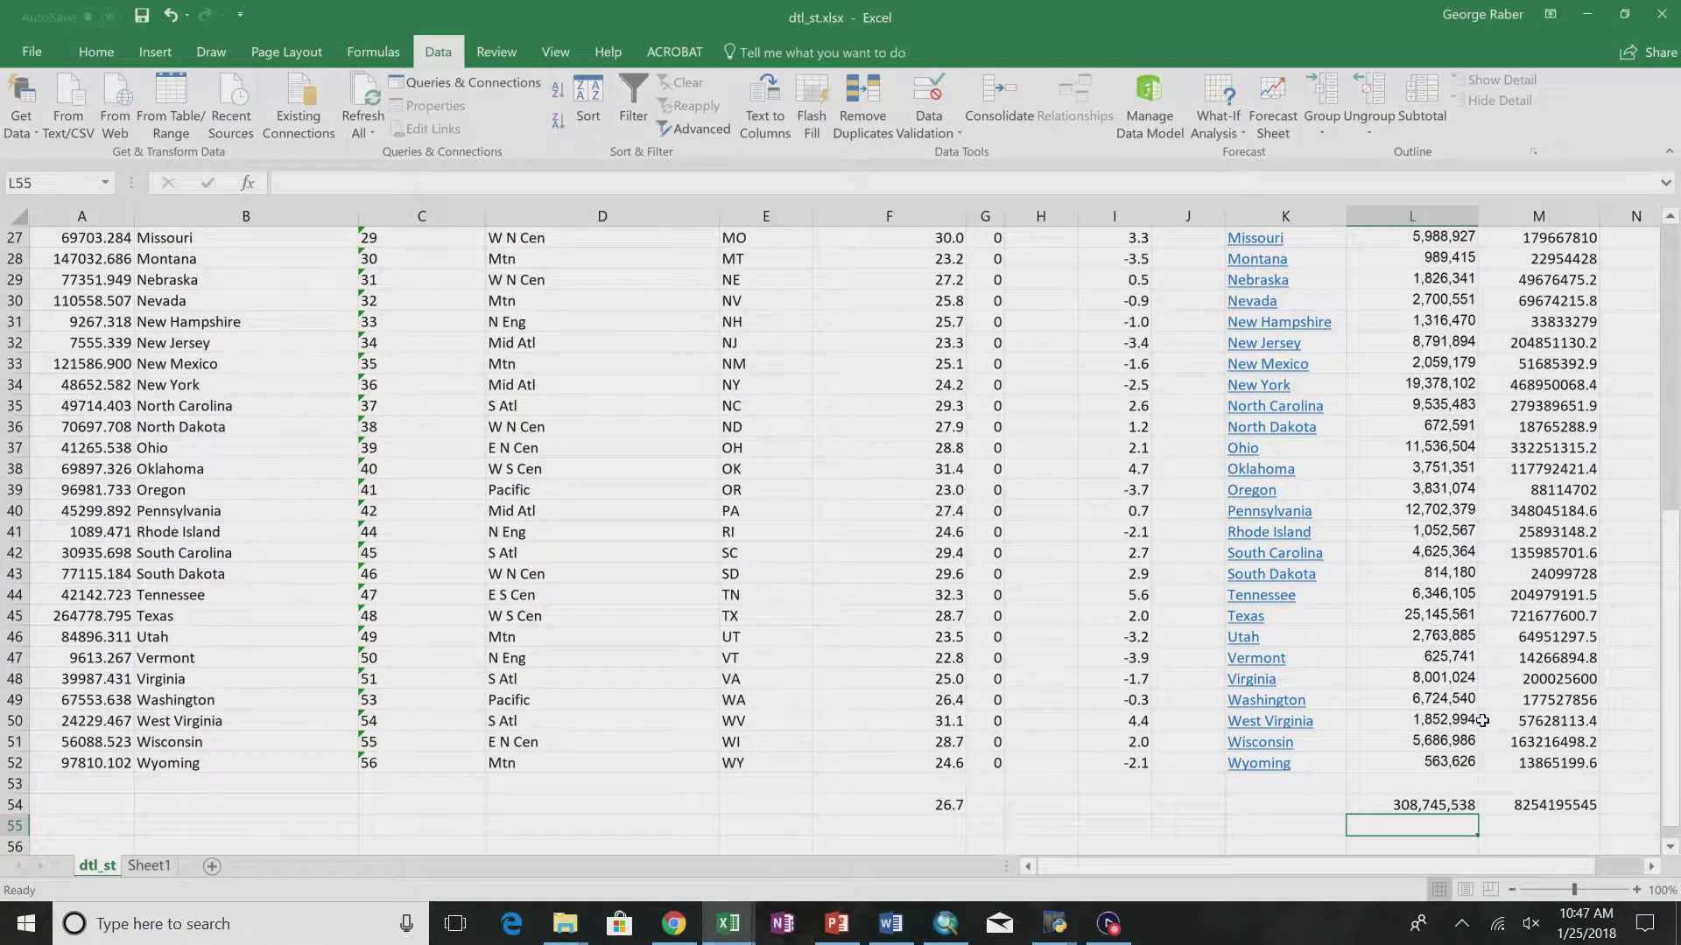
- Calculate the population-weighted mean in M55 as =M54/L54, and switch to the Weighted Mean slide in PowerPoint
{"action": "left_click", "coordinate": [1508, 824]}
{"action": "type", "text": "="}
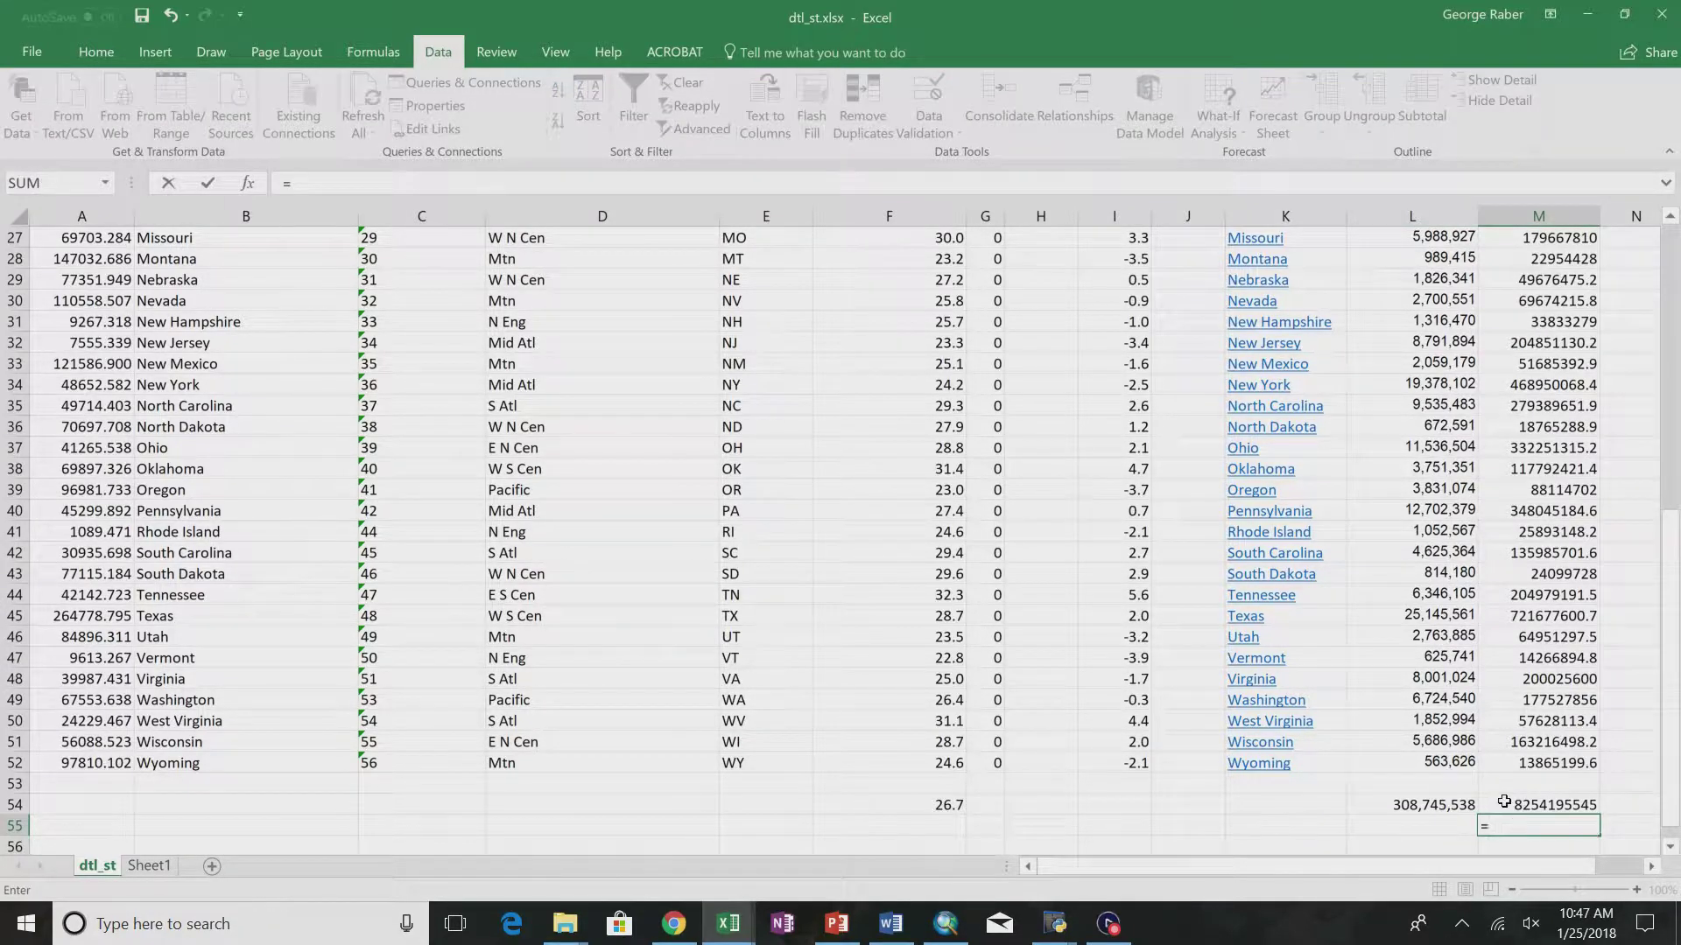
{"action": "left_click", "coordinate": [1518, 806]}
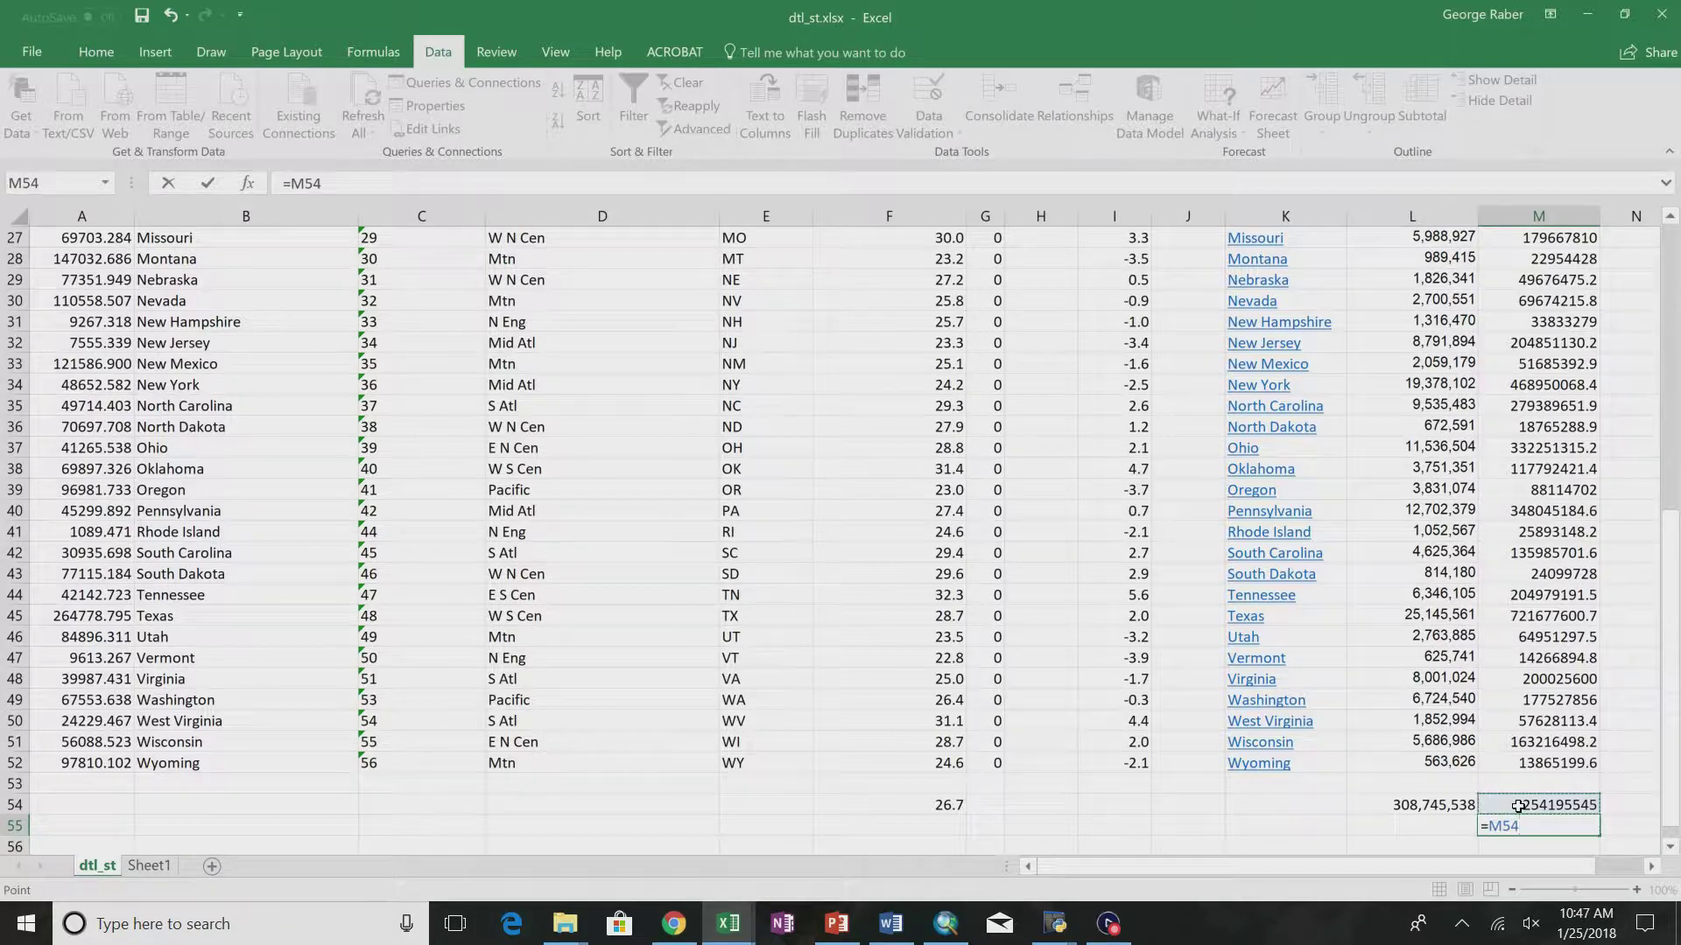
{"action": "type", "text": "/"}
{"action": "left_click", "coordinate": [1454, 802]}
{"action": "key", "text": "Return"}
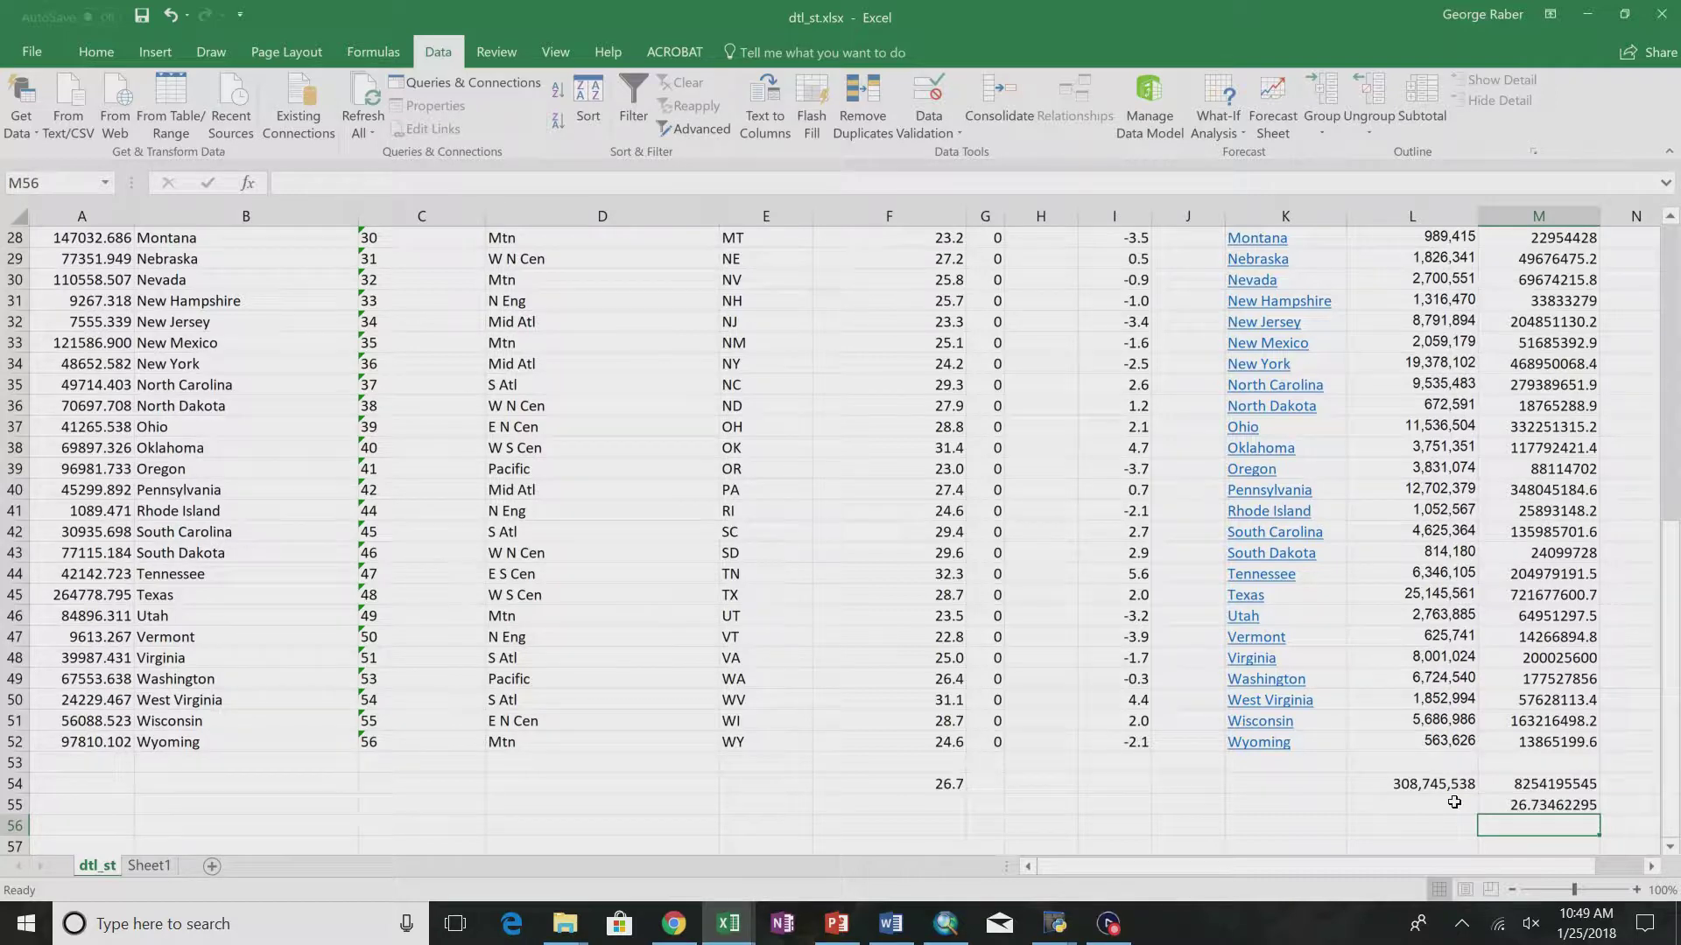
{"action": "key", "text": "alt+Tab"}
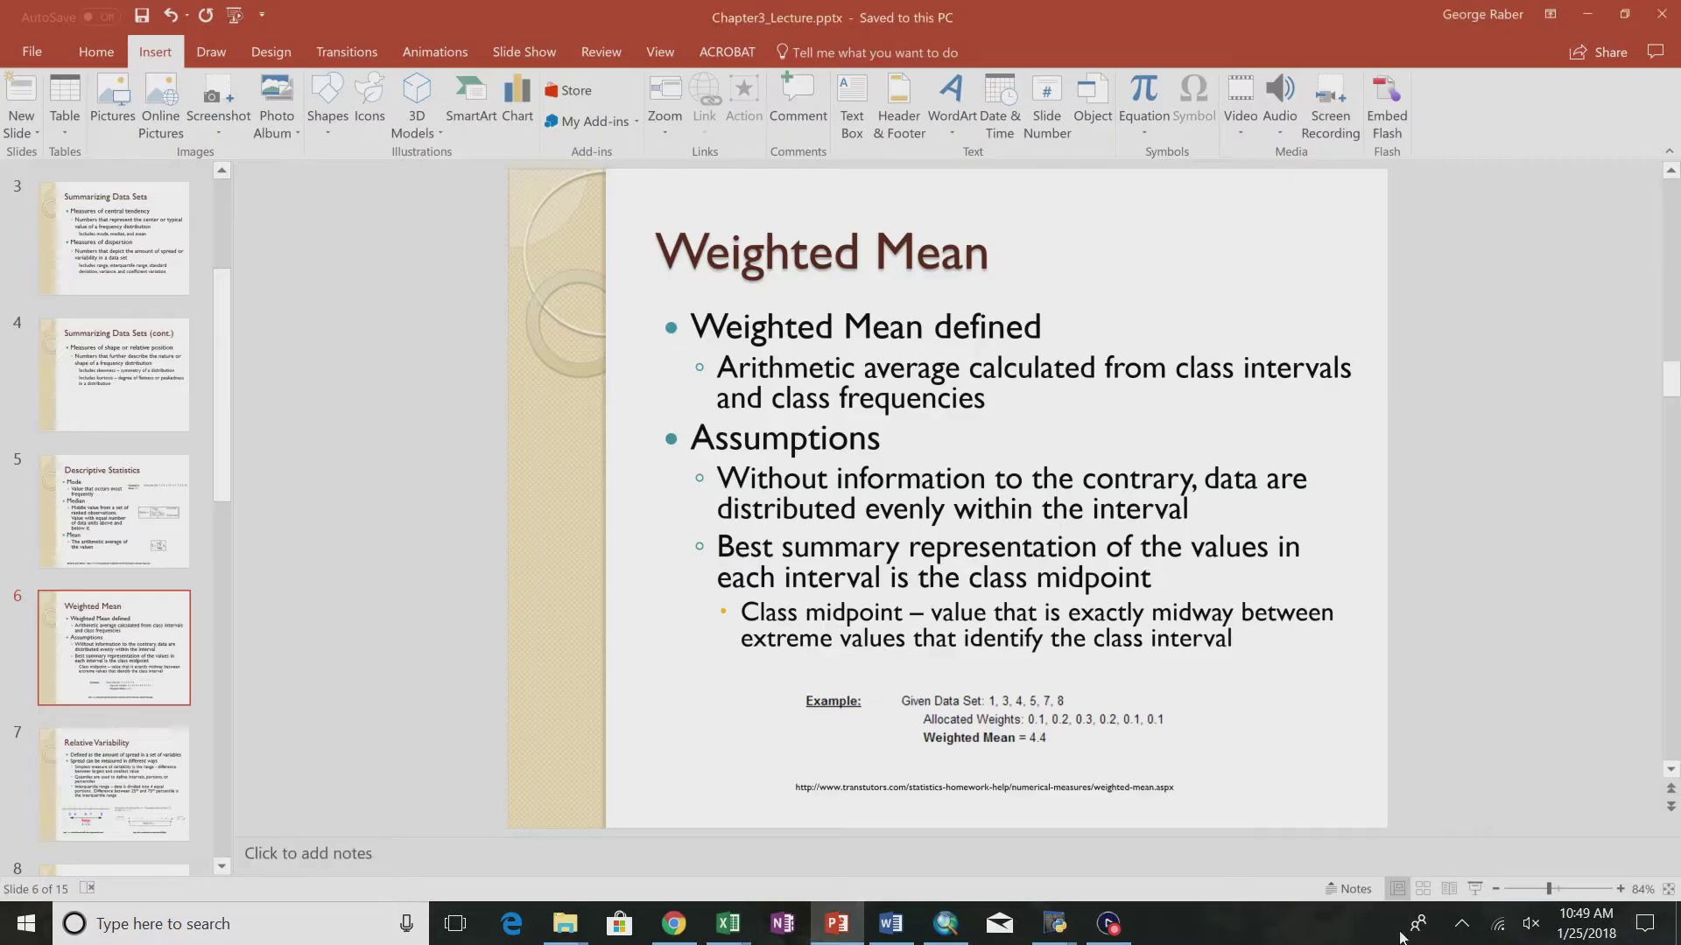
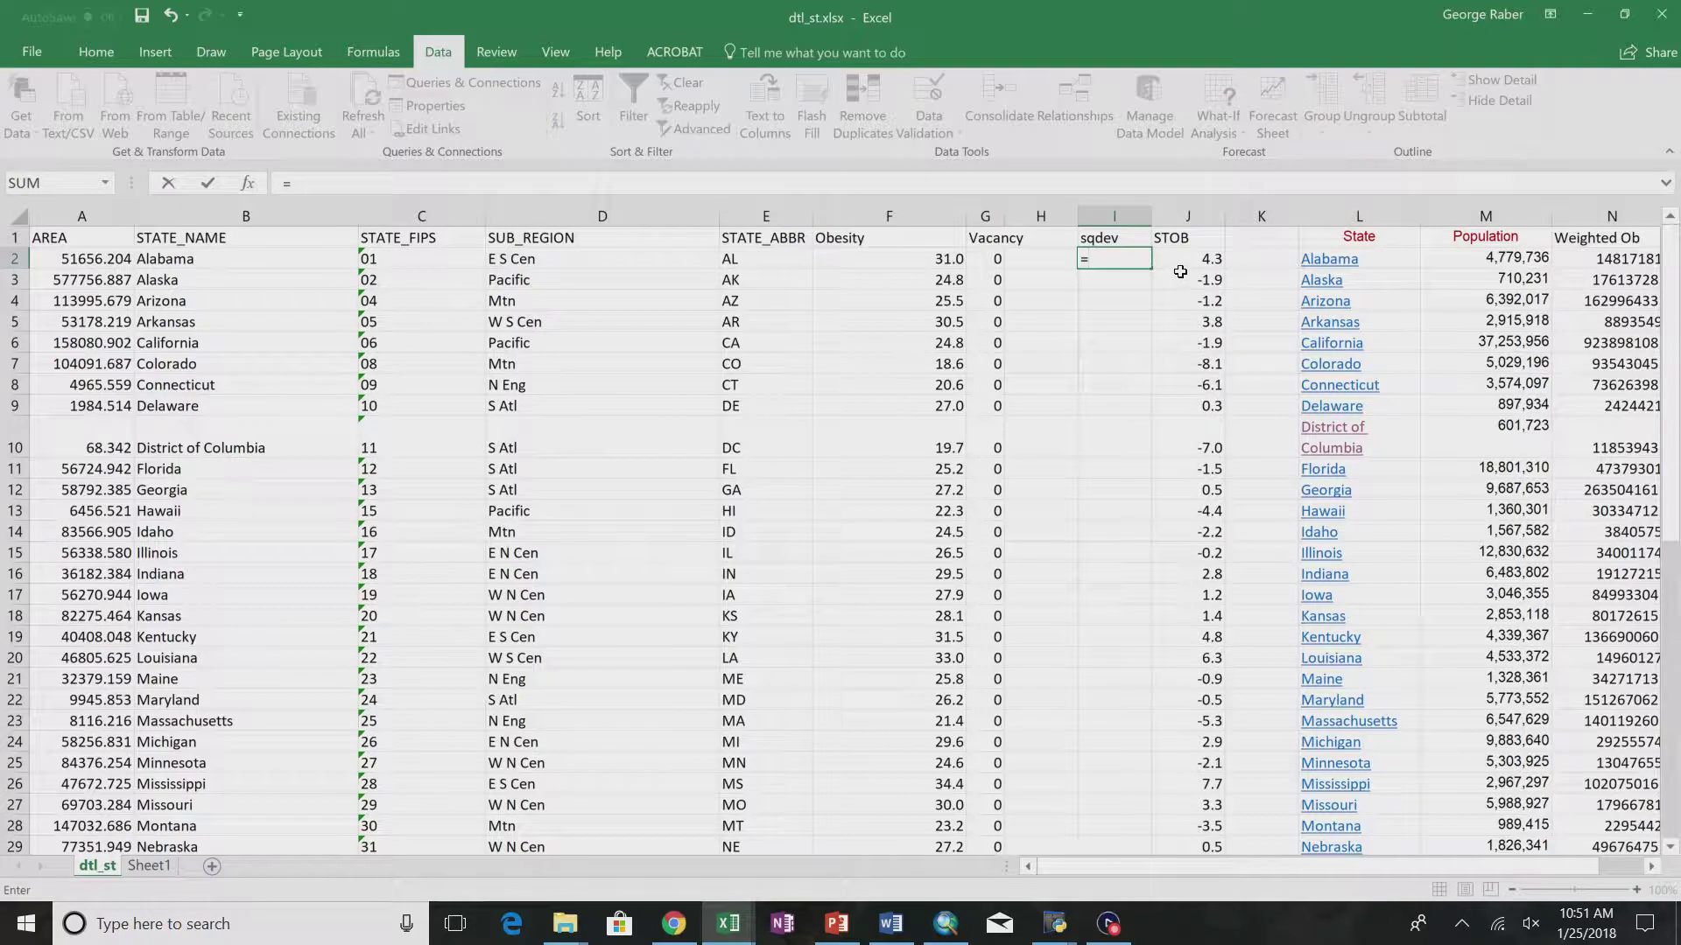
- Square the STOB deviation in I2 with =J2*J2 and fill the sqdev formula down to I52
{"action": "left_click", "coordinate": [1175, 260]}
{"action": "type", "text": "*"}
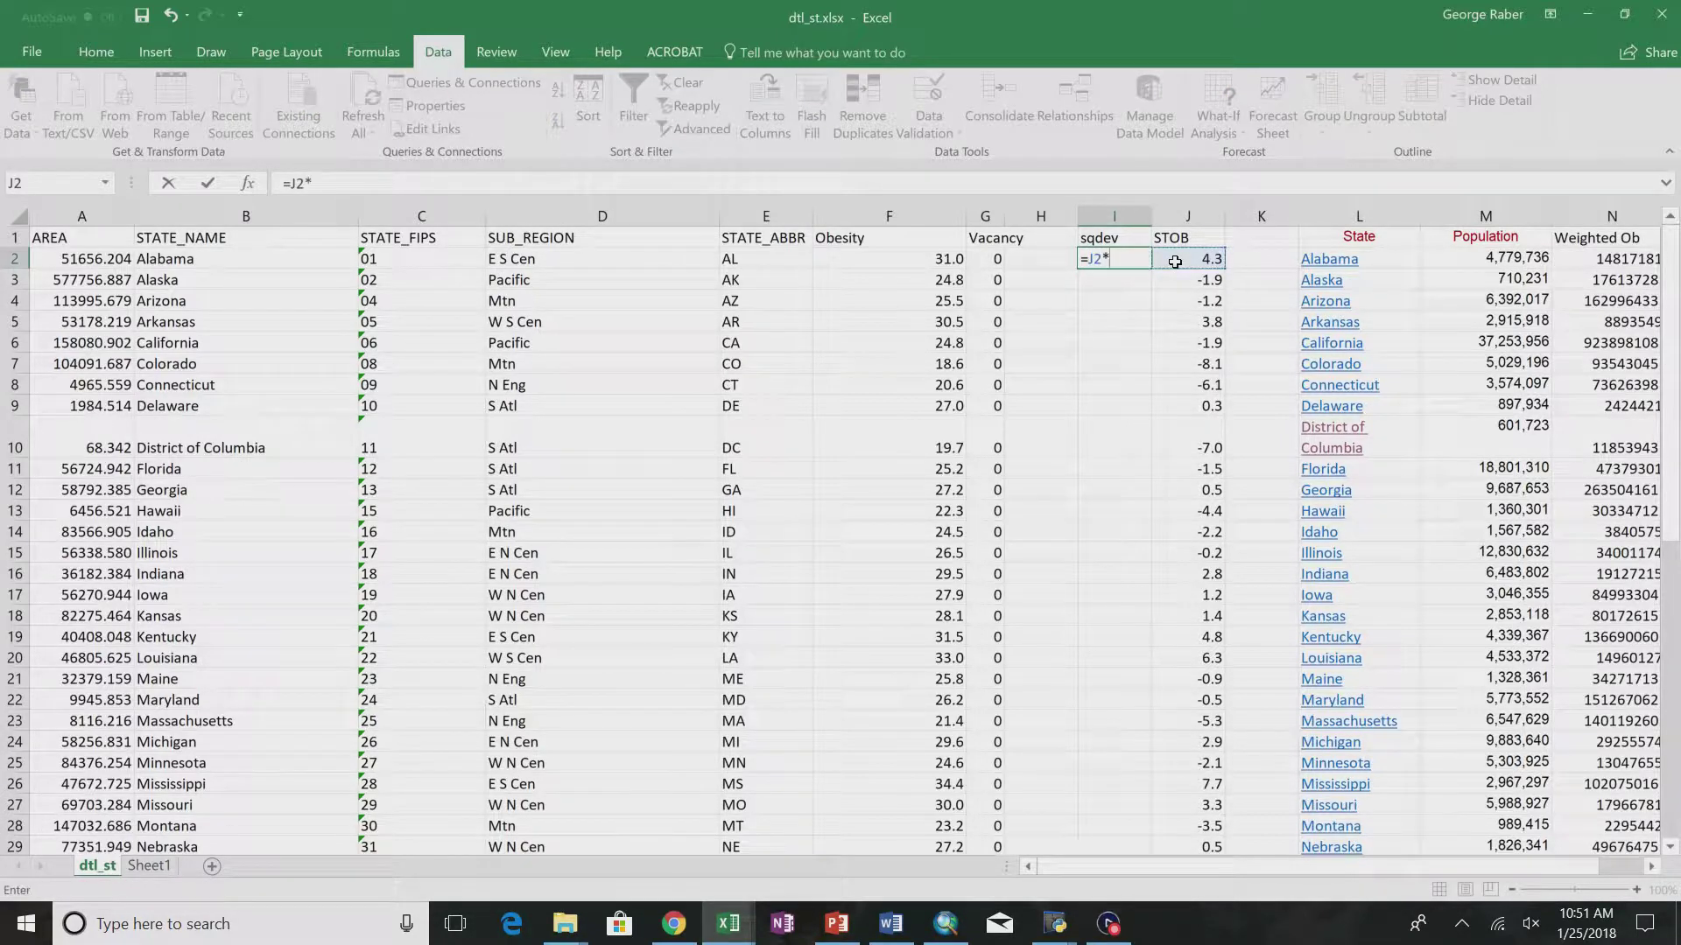
{"action": "left_click", "coordinate": [1154, 260]}
{"action": "key", "text": "Return"}
{"action": "left_click", "coordinate": [1127, 260]}
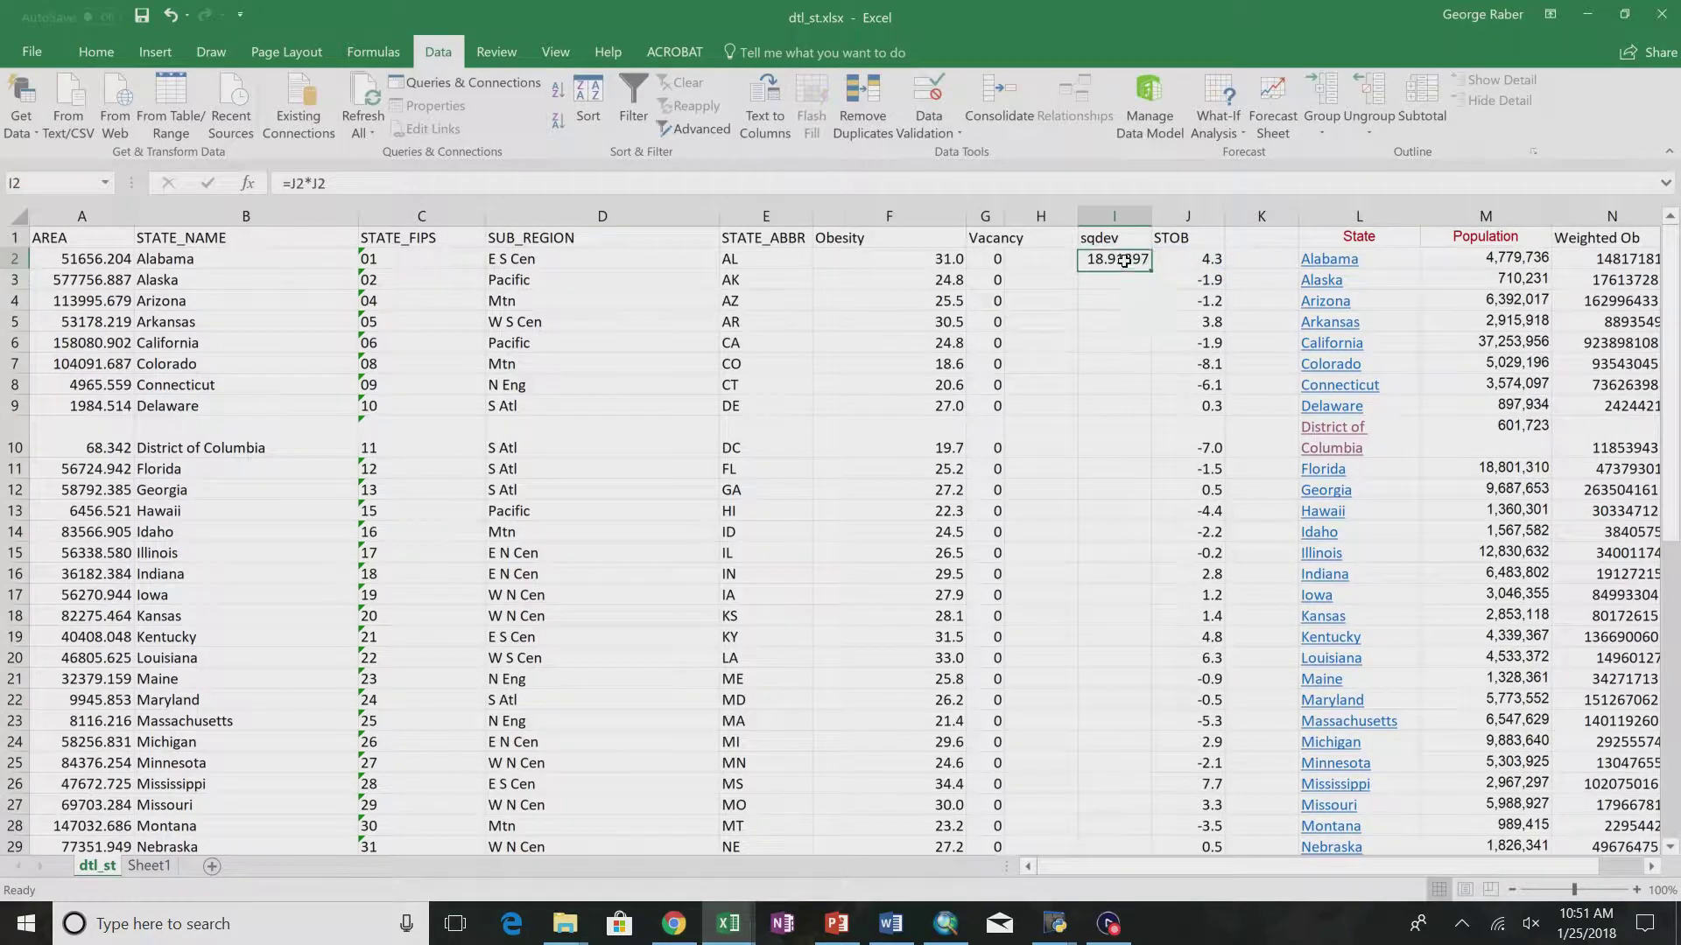
{"action": "left_click_drag", "start_coordinate": [1151, 269], "coordinate": [1100, 759]}
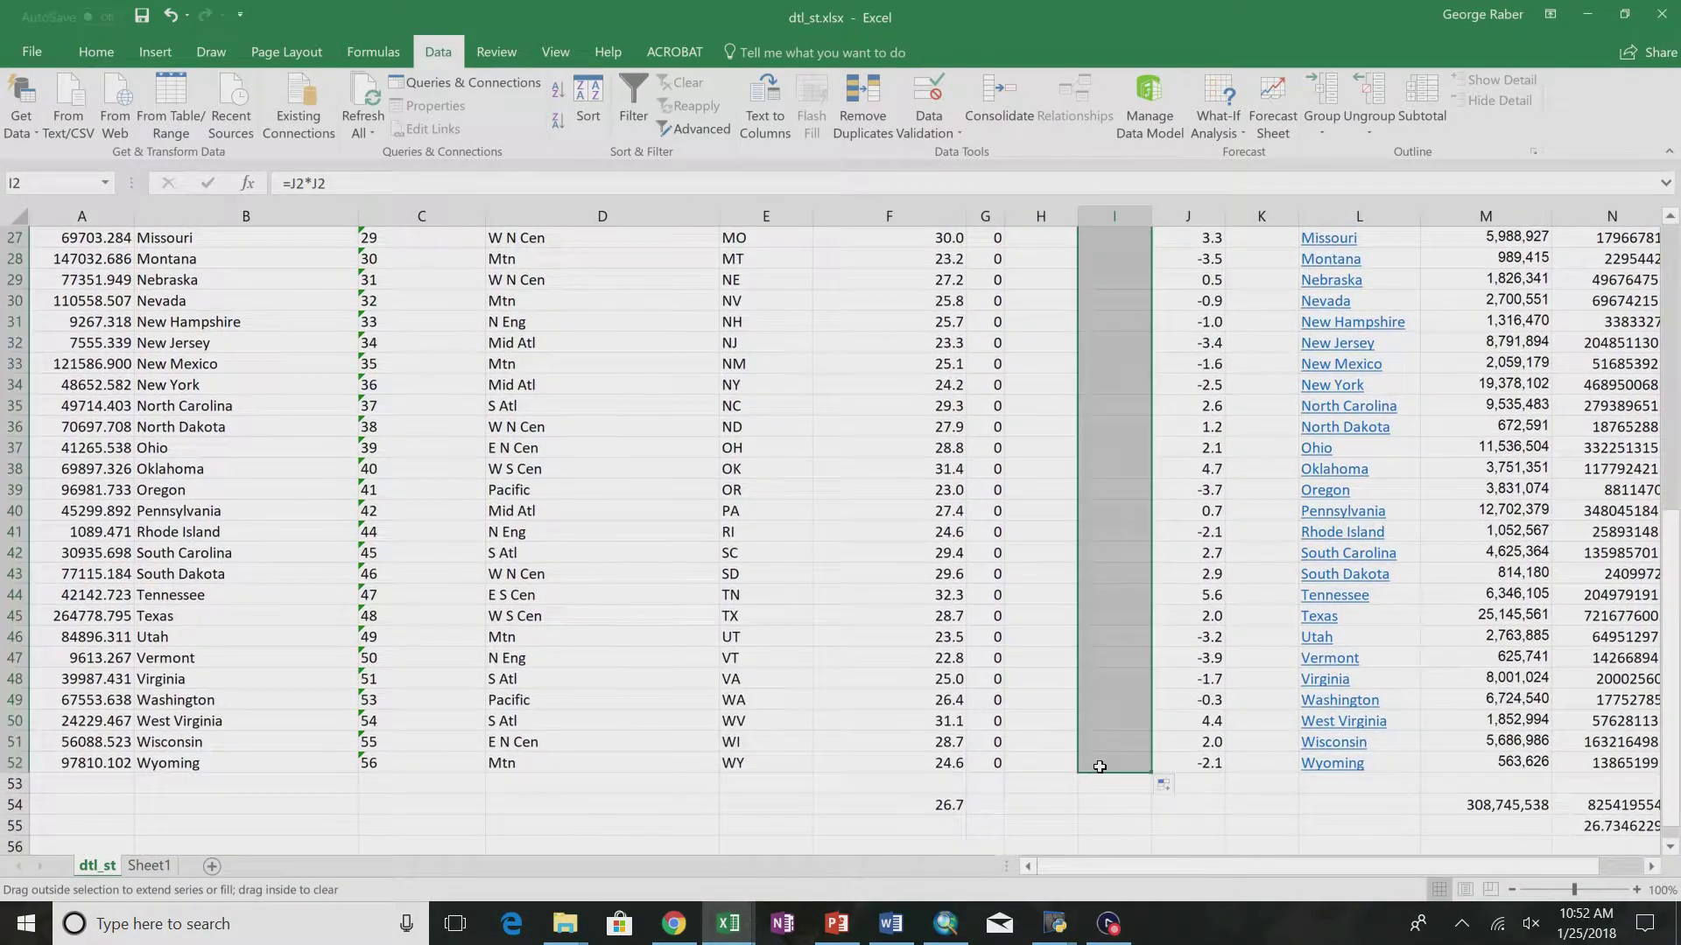
{"action": "scroll", "coordinate": [1114, 493], "scroll_direction": "up", "scroll_amount": 9}
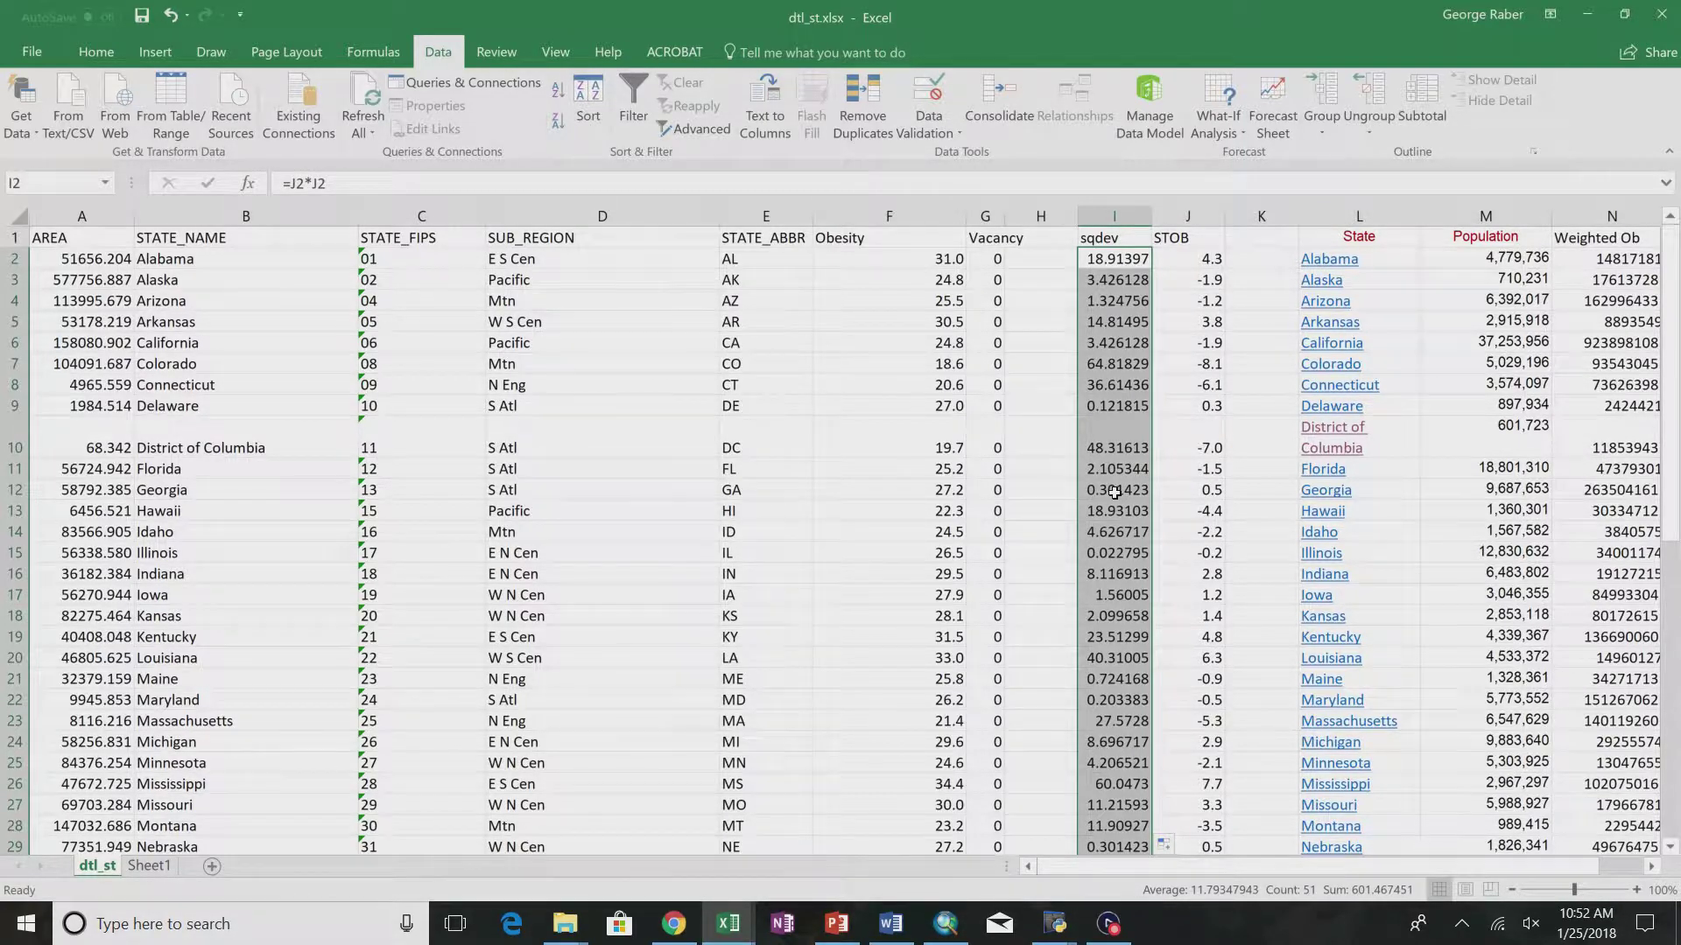
- Try to total the sqdev values in I54, accepting the suggested correction =I2:I52
{"action": "scroll", "coordinate": [1114, 493], "scroll_direction": "down", "scroll_amount": 14}
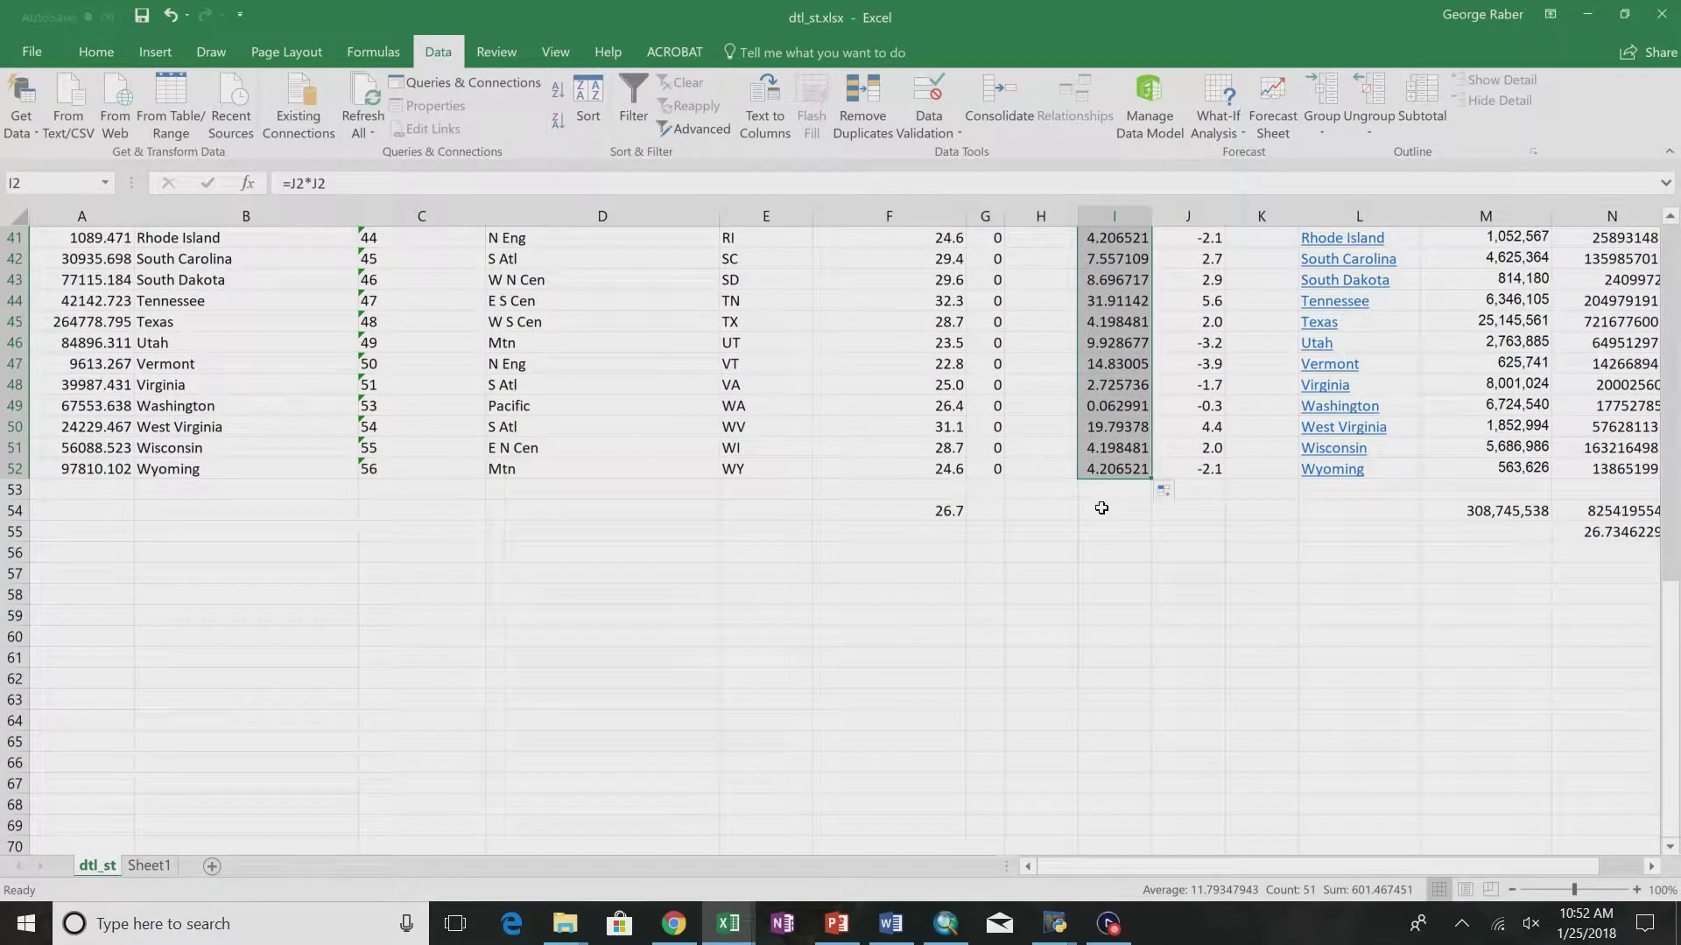
{"action": "left_click", "coordinate": [1101, 509]}
{"action": "type", "text": "="}
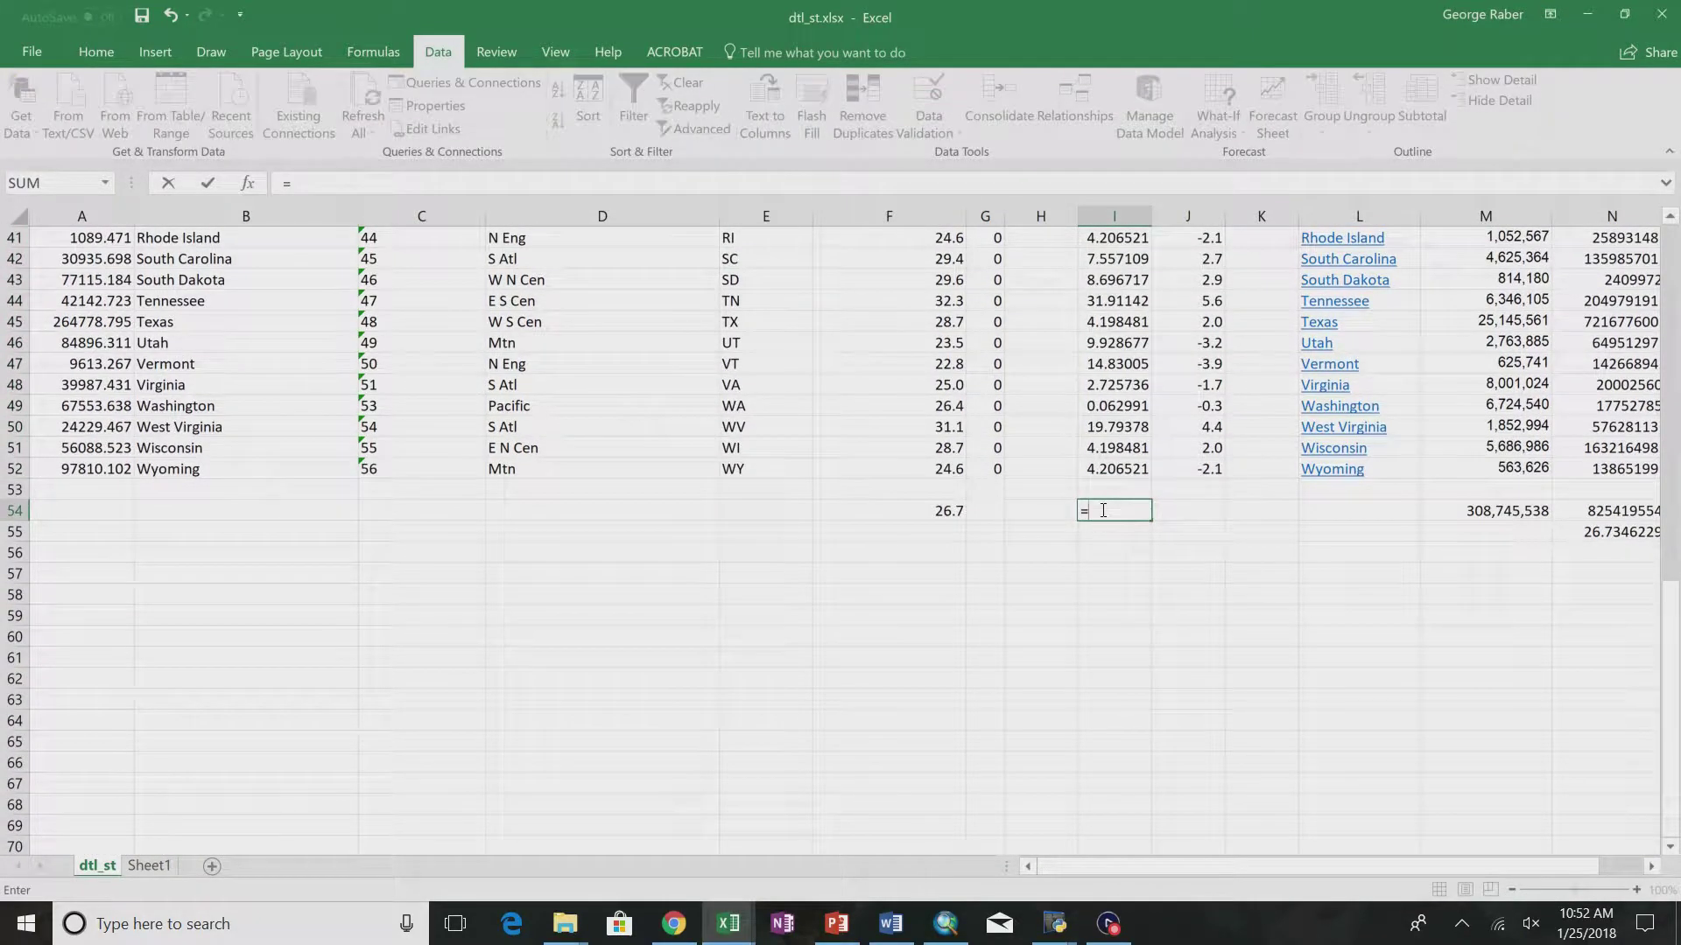
{"action": "left_click_drag", "start_coordinate": [1112, 468], "coordinate": [1095, 263]}
{"action": "type", "text": ")"}
{"action": "key", "text": "Return"}
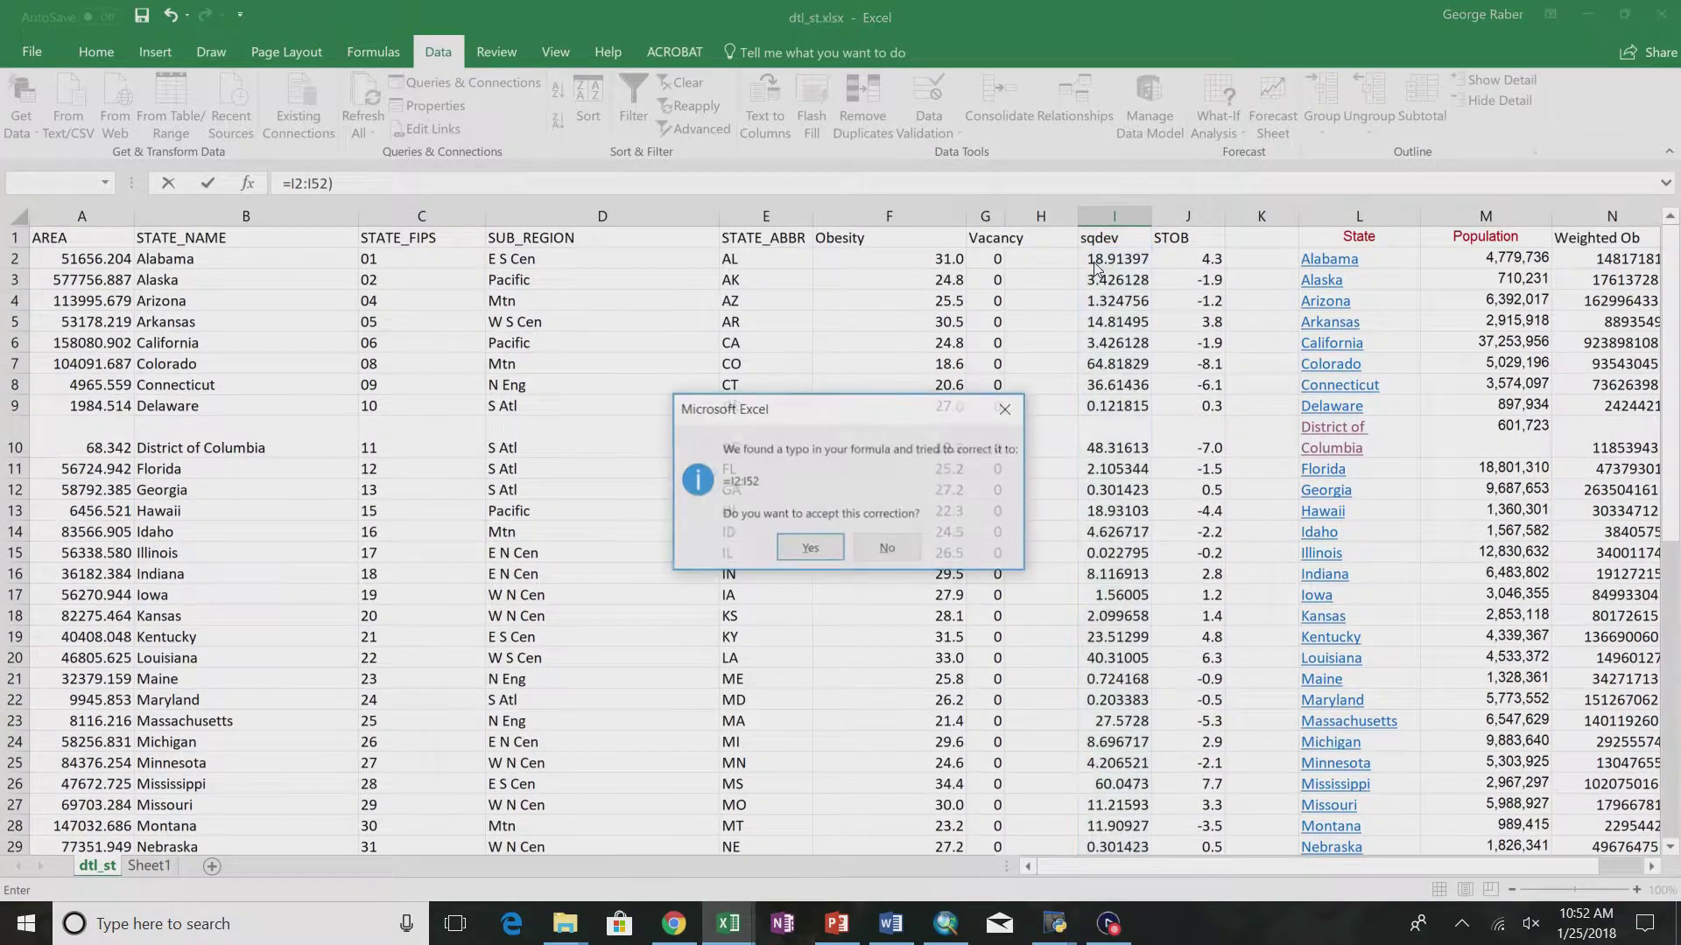
{"action": "left_click", "coordinate": [808, 547]}
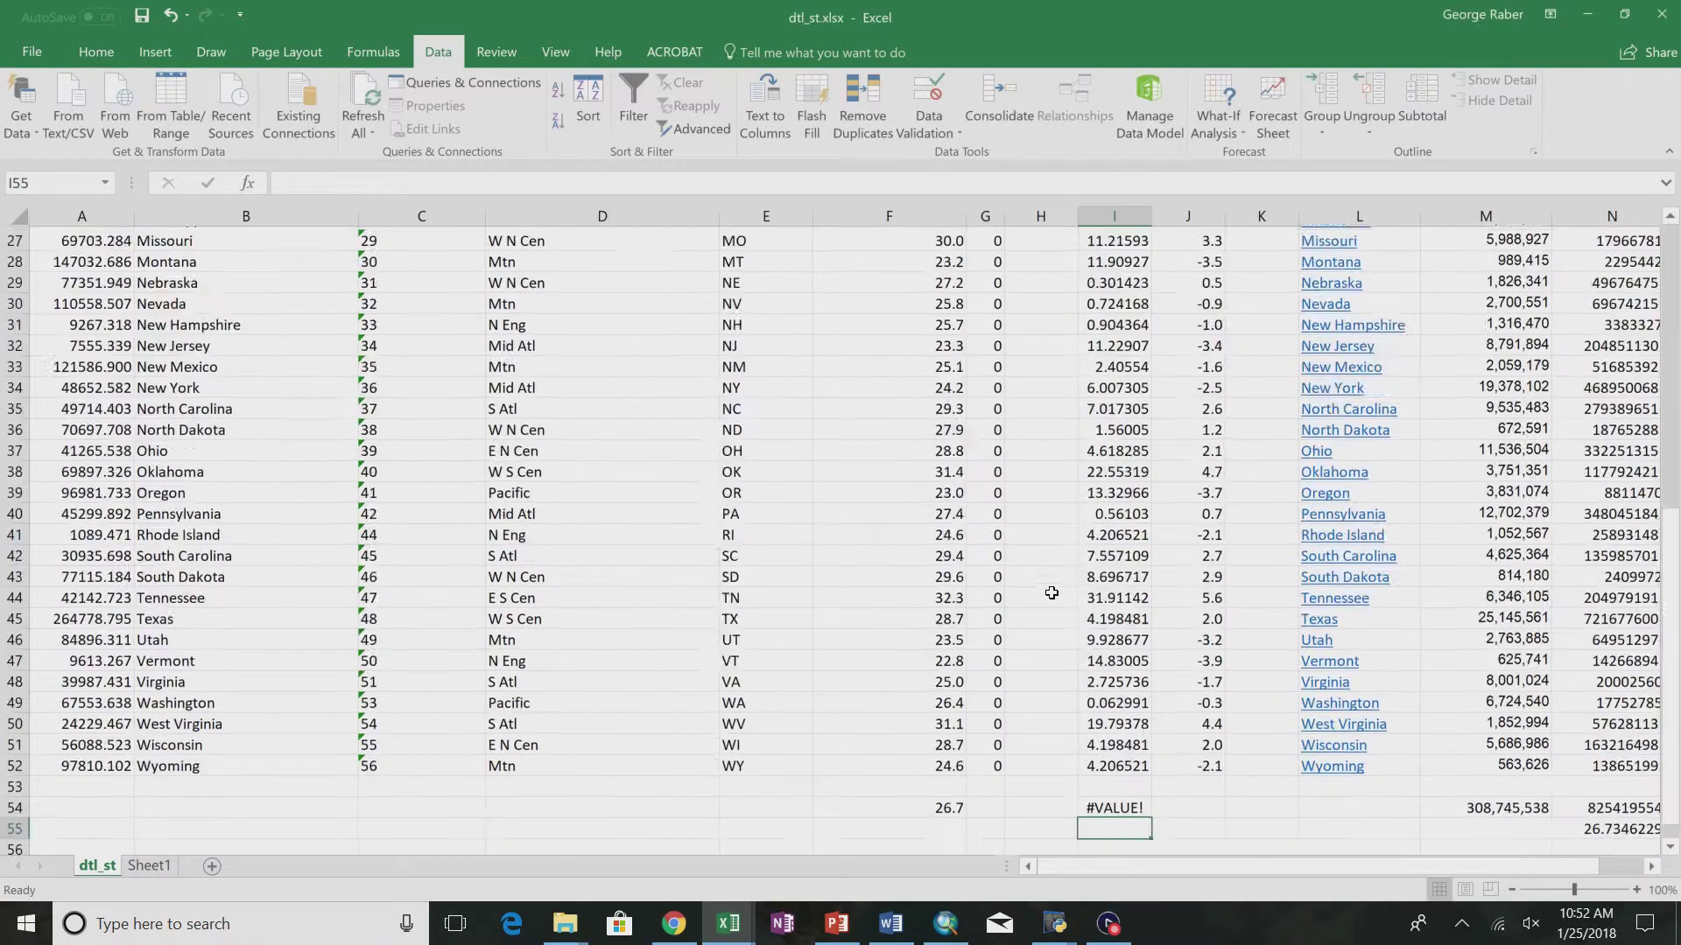
- Correct the formula in I54 to =sum(I2:I52) to total the squared deviations
{"action": "scroll", "coordinate": [1069, 659], "scroll_direction": "down", "scroll_amount": 12}
{"action": "scroll", "coordinate": [1069, 659], "scroll_direction": "down", "scroll_amount": 4}
{"action": "scroll", "coordinate": [1099, 645], "scroll_direction": "up", "scroll_amount": 10}
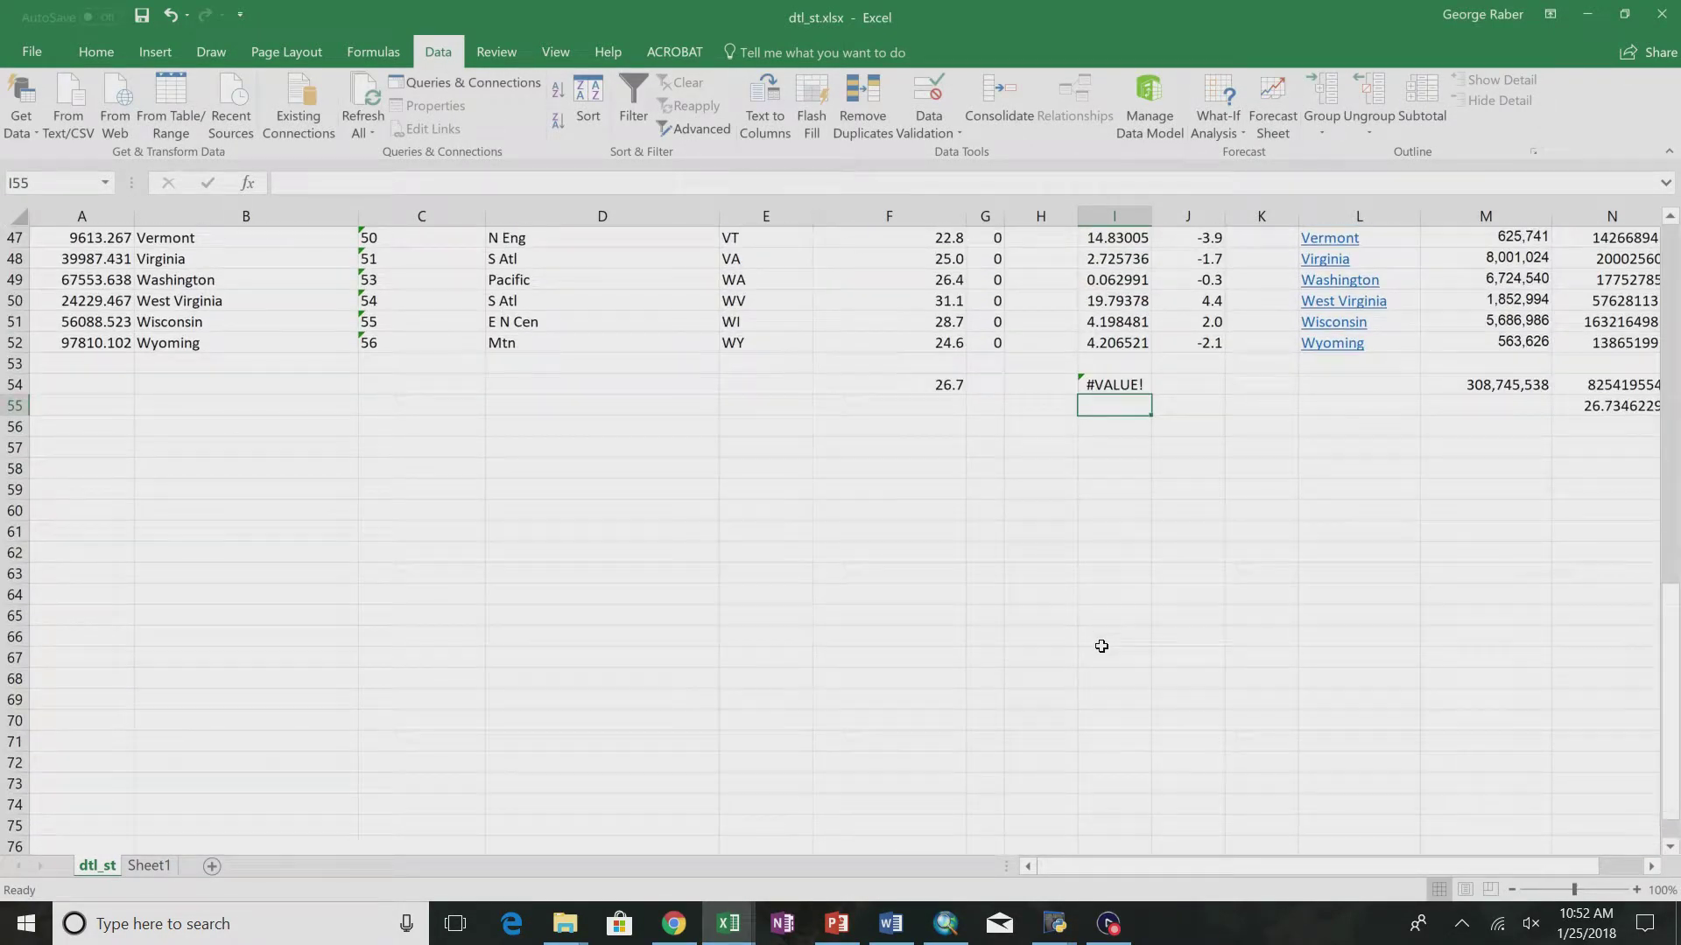
{"action": "left_click", "coordinate": [1106, 388]}
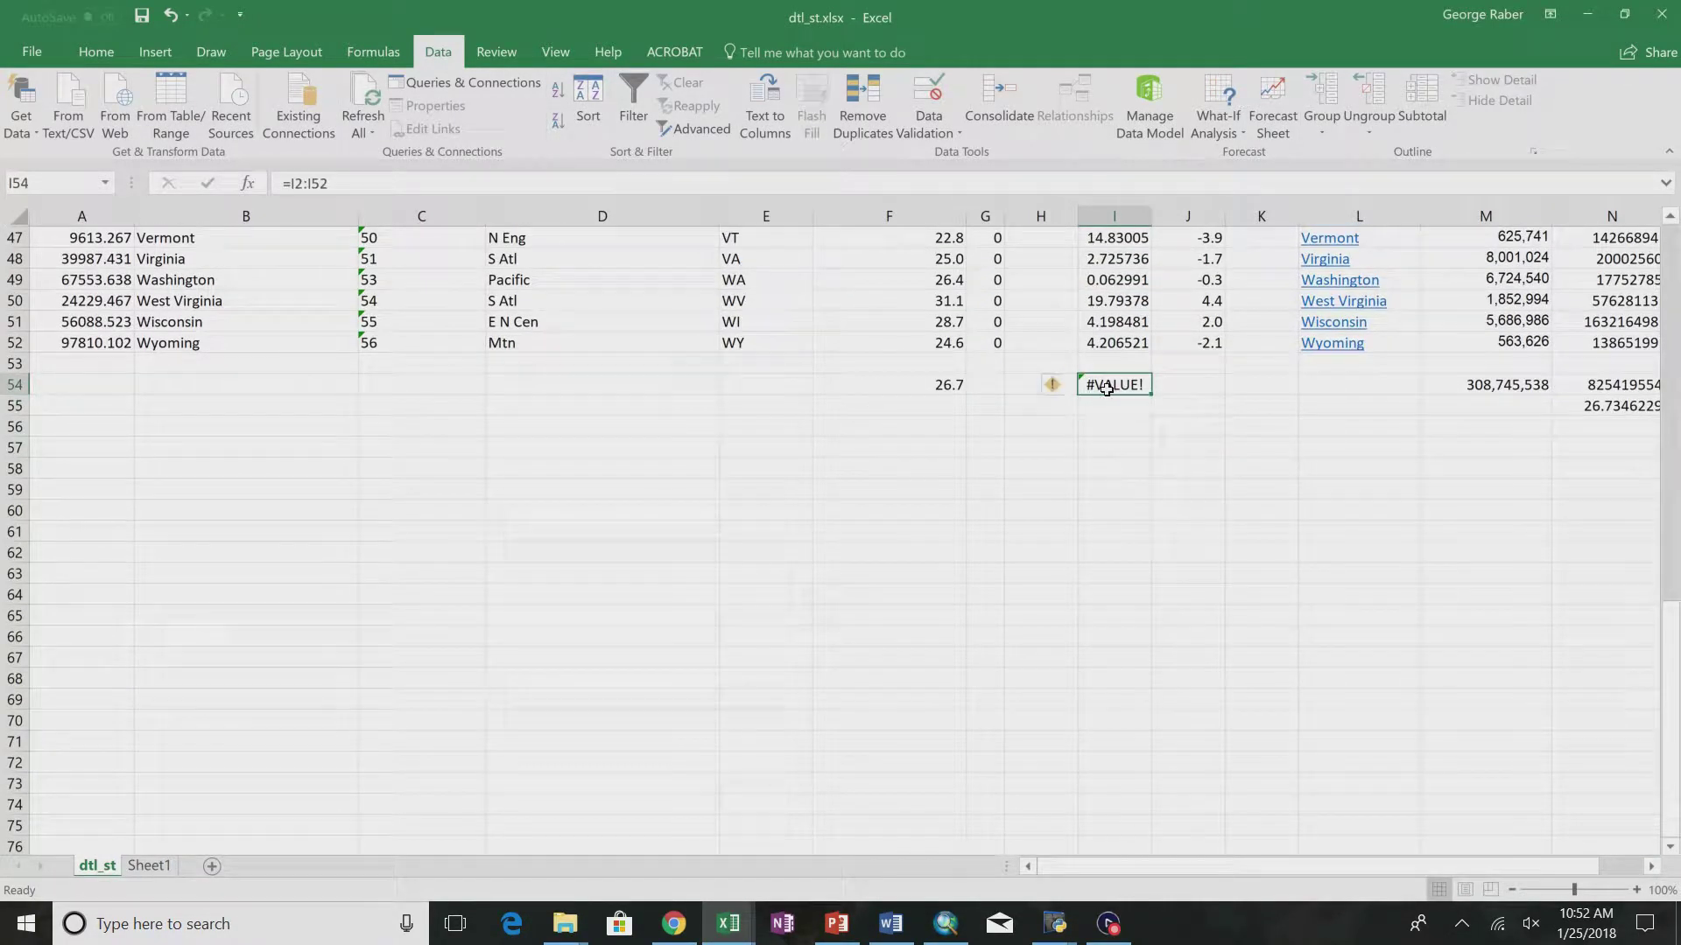
{"action": "left_click", "coordinate": [290, 183]}
{"action": "type", "text": "sum("}
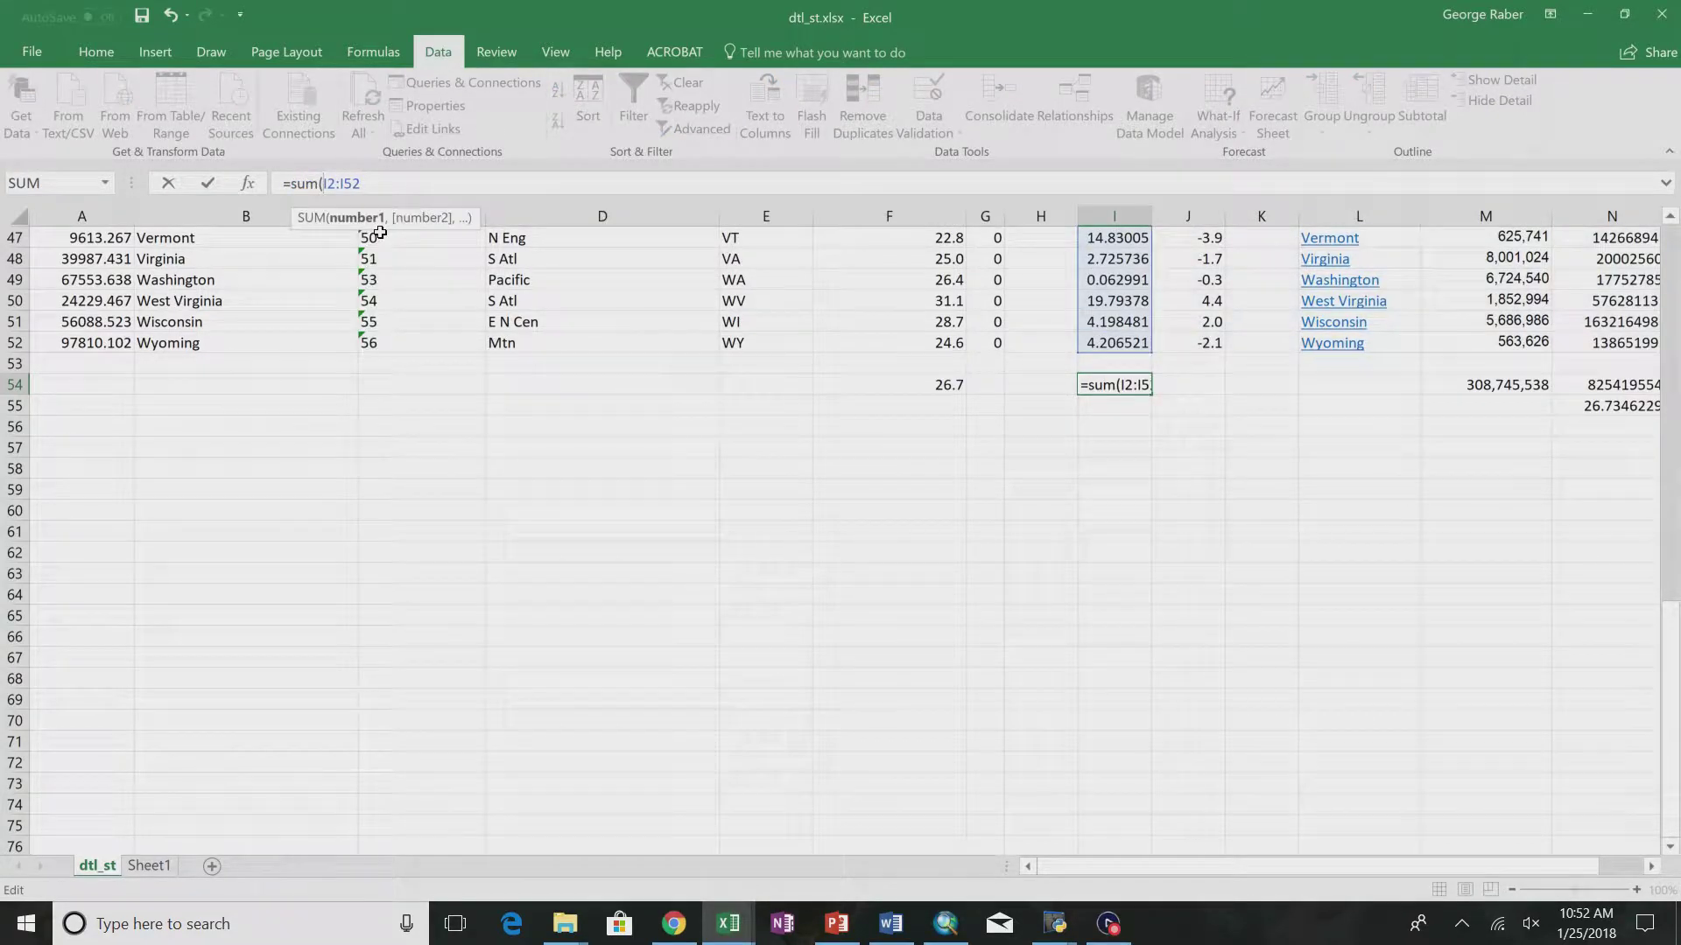
{"action": "type", "text": ")"}
{"action": "key", "text": "Return"}
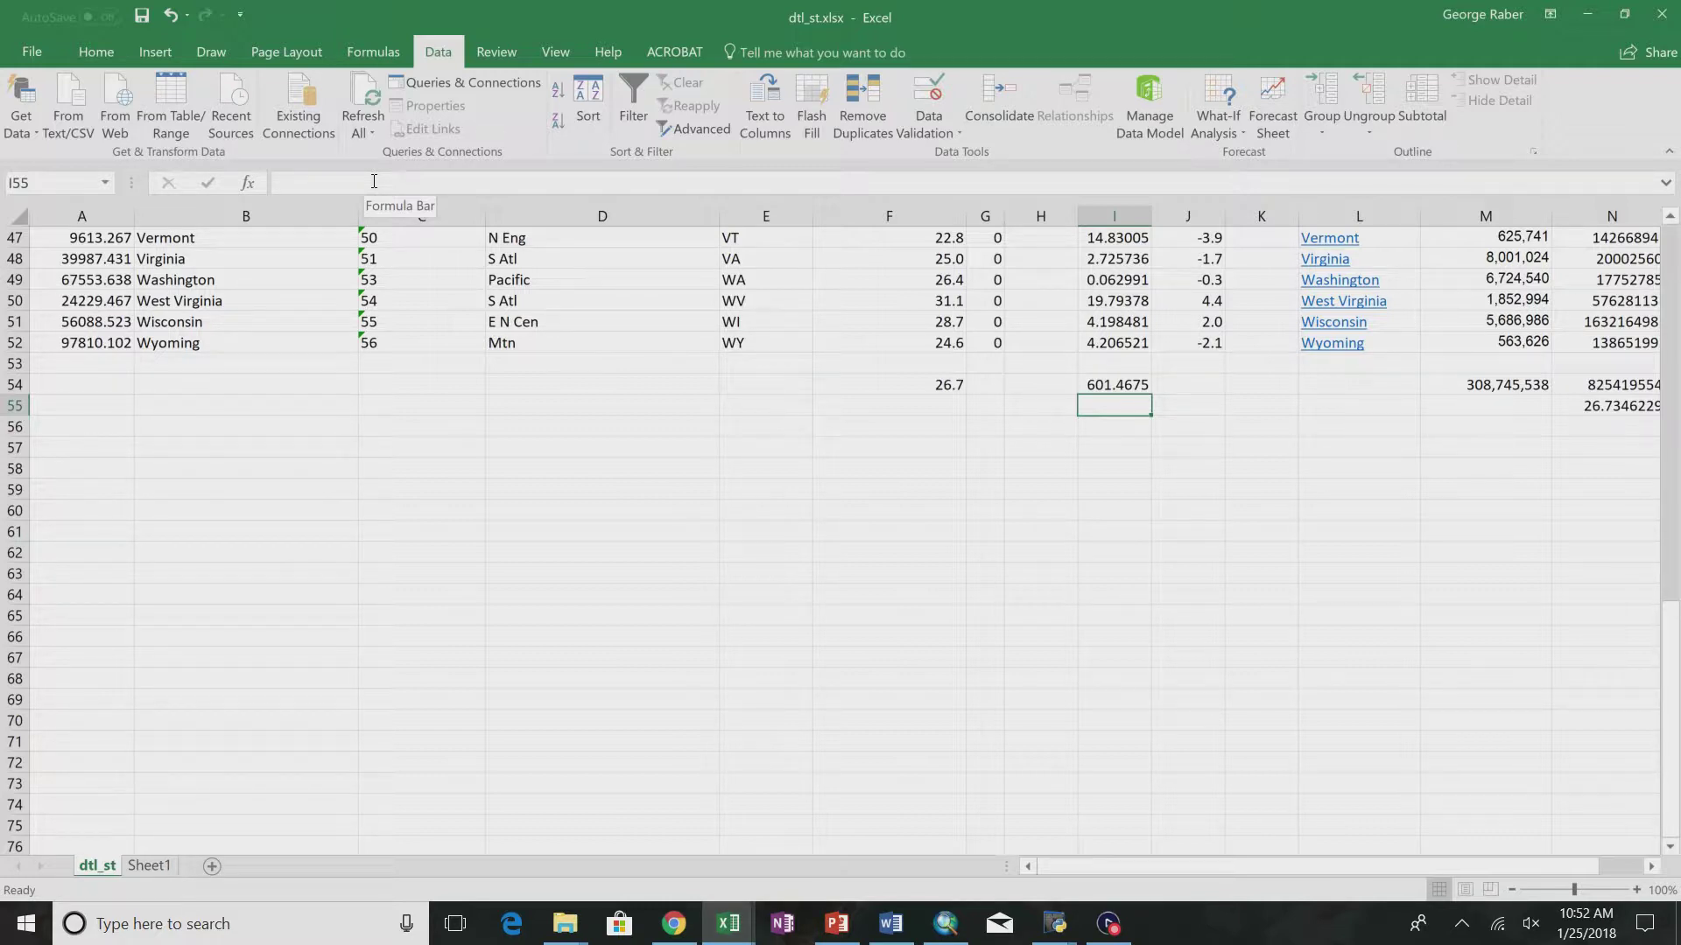
- Divide the squared-deviation total by the number of records in I55 with =I54/51
{"action": "type", "text": "="}
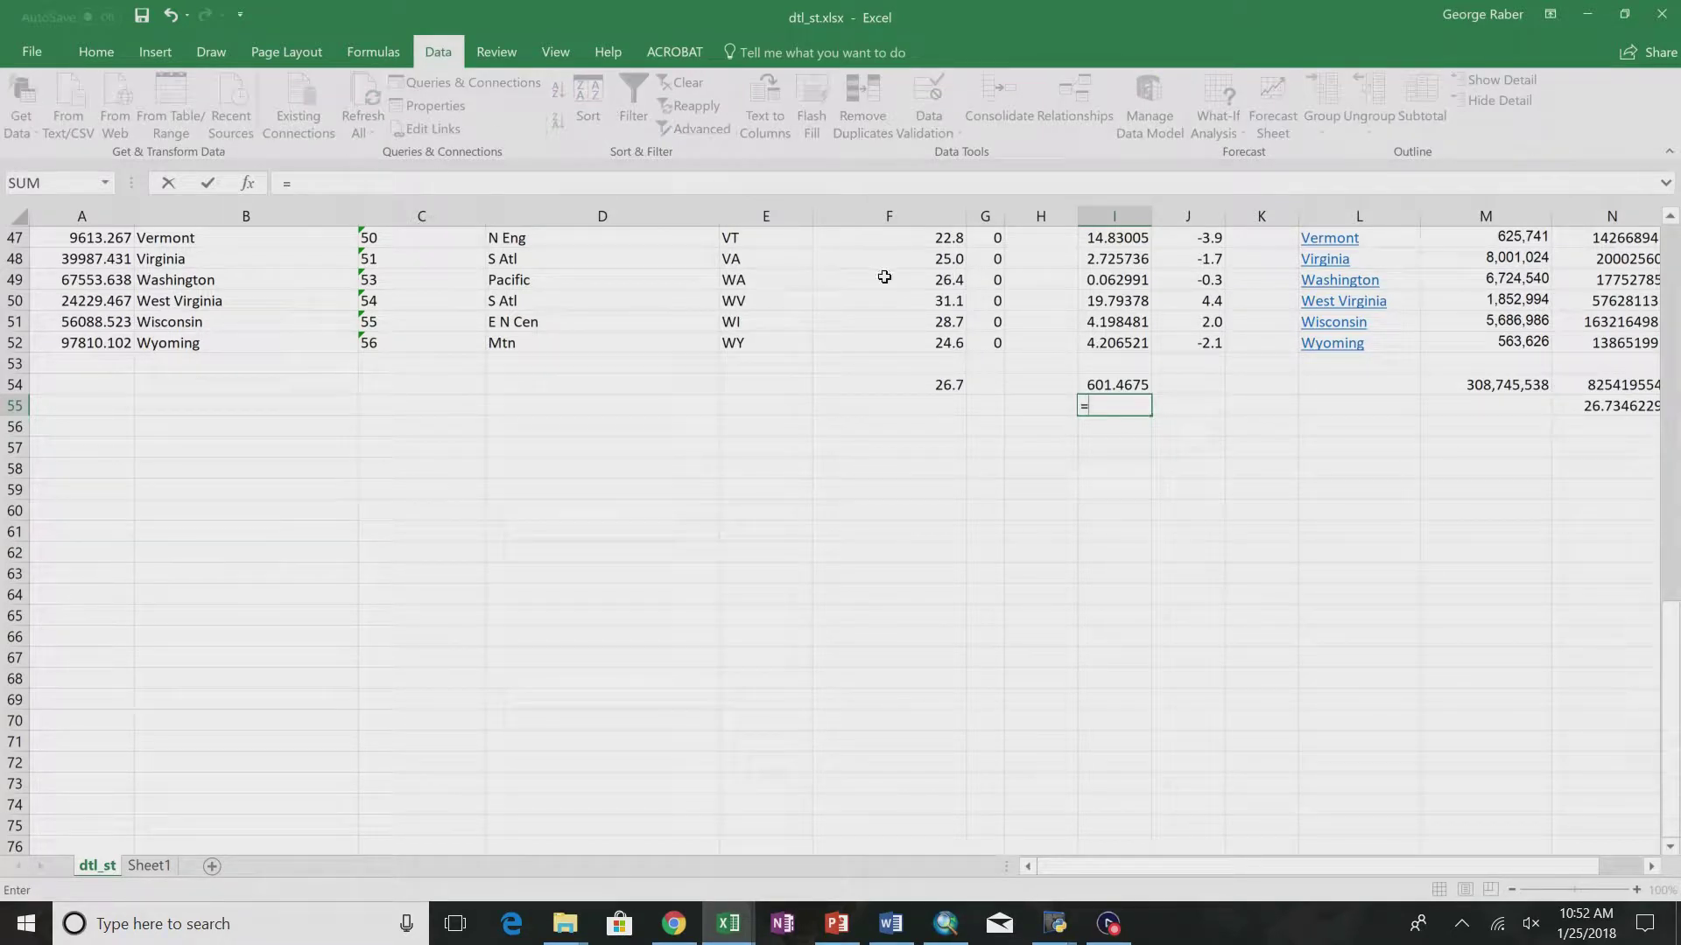
{"action": "left_click", "coordinate": [1091, 387]}
{"action": "type", "text": "/"}
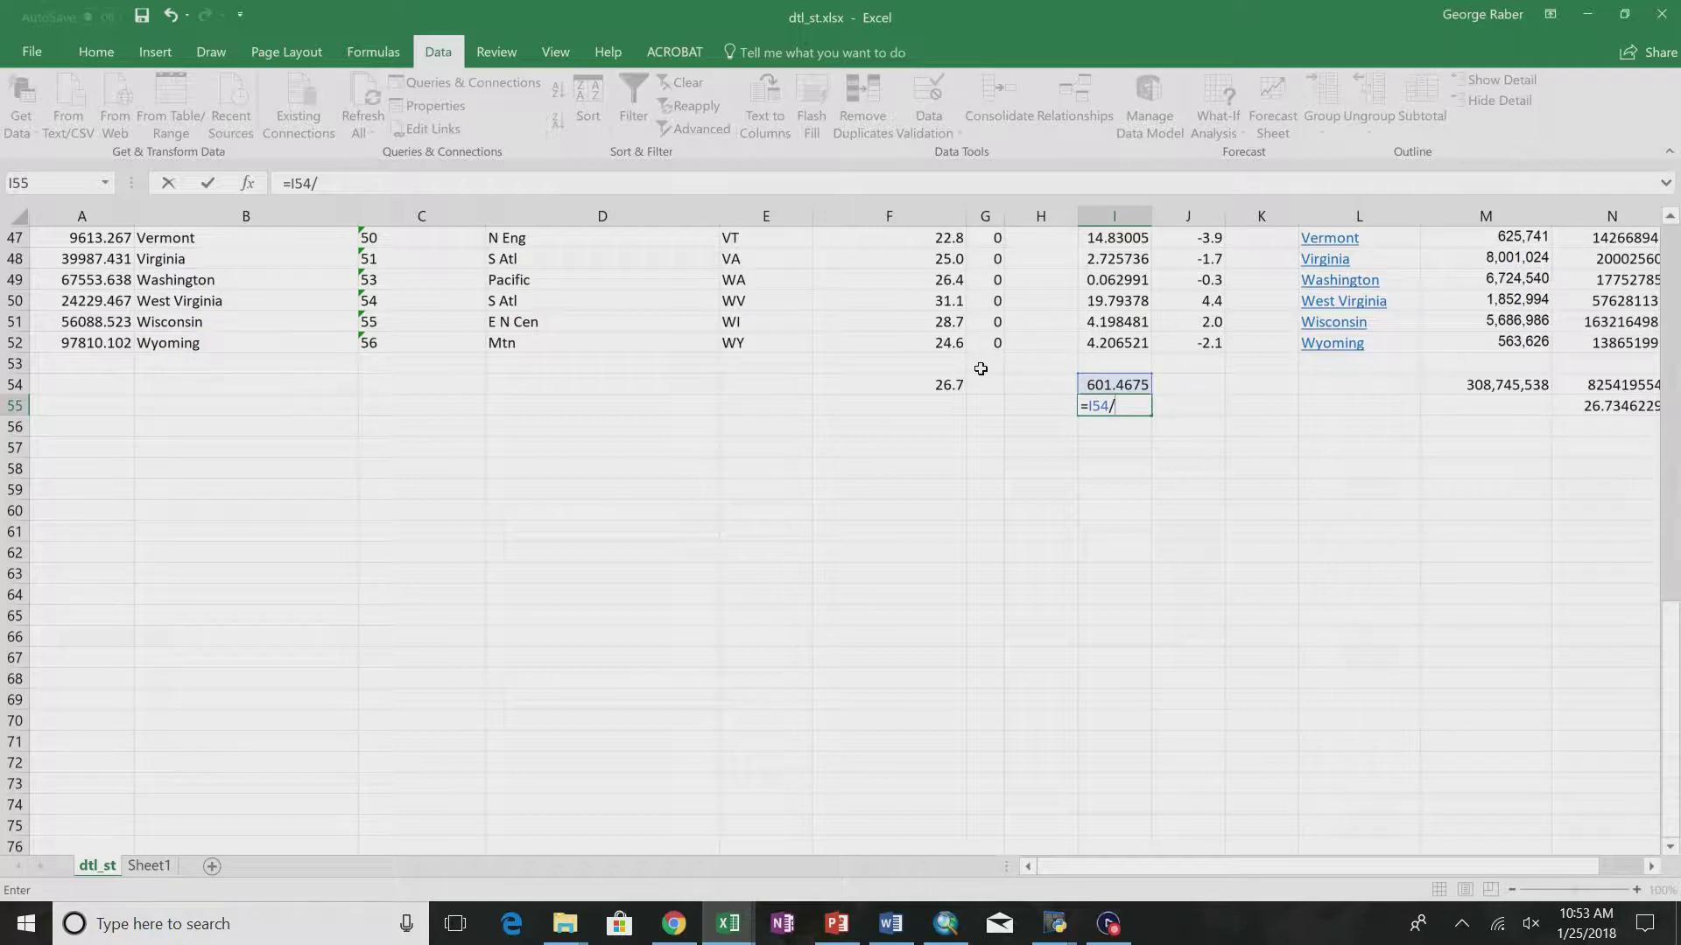
{"action": "type", "text": "51"}
{"action": "key", "text": "Return"}
{"action": "left_click", "coordinate": [1105, 400]}
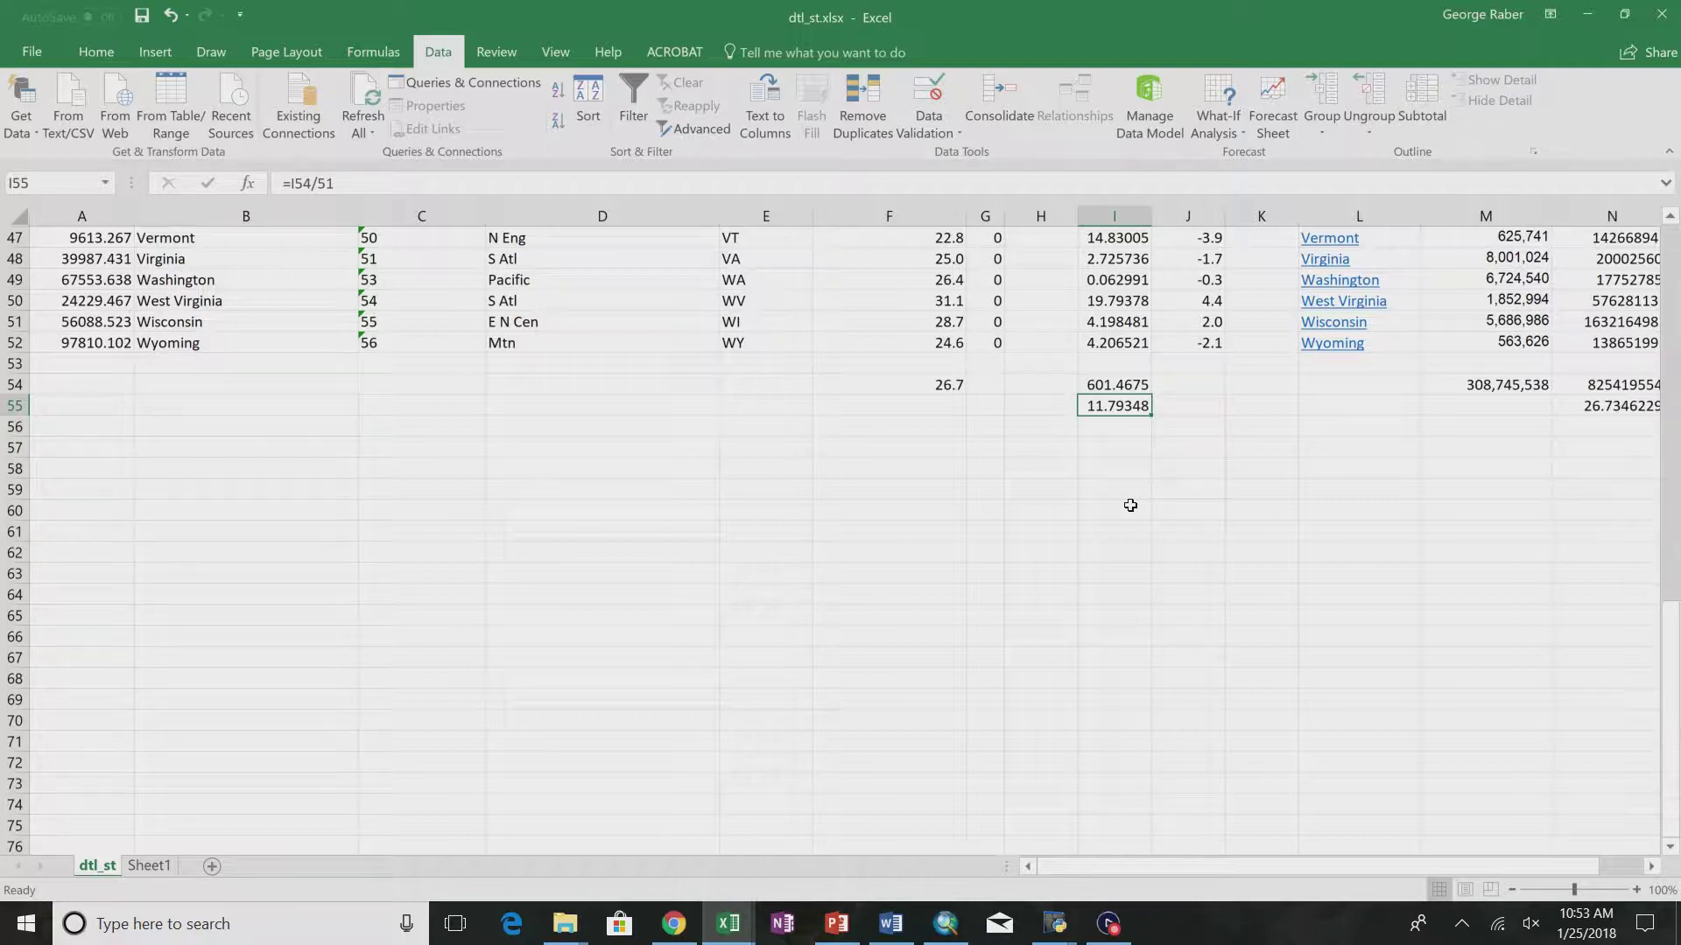
{"action": "left_click", "coordinate": [1110, 431]}
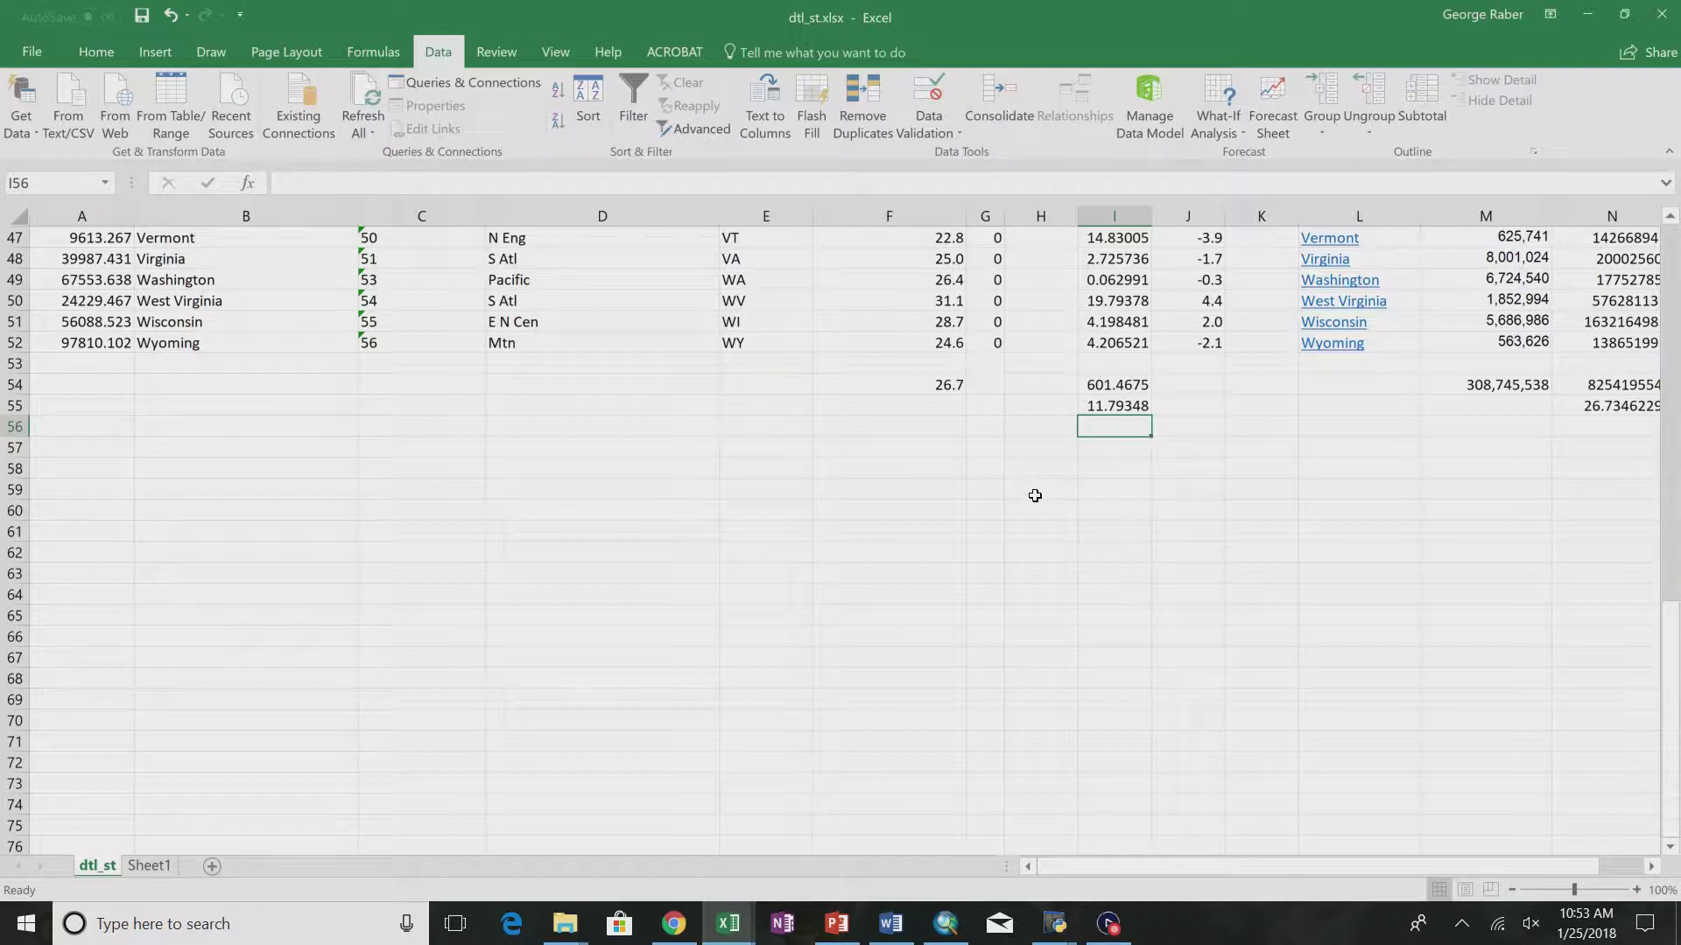
{"action": "left_click", "coordinate": [1117, 410]}
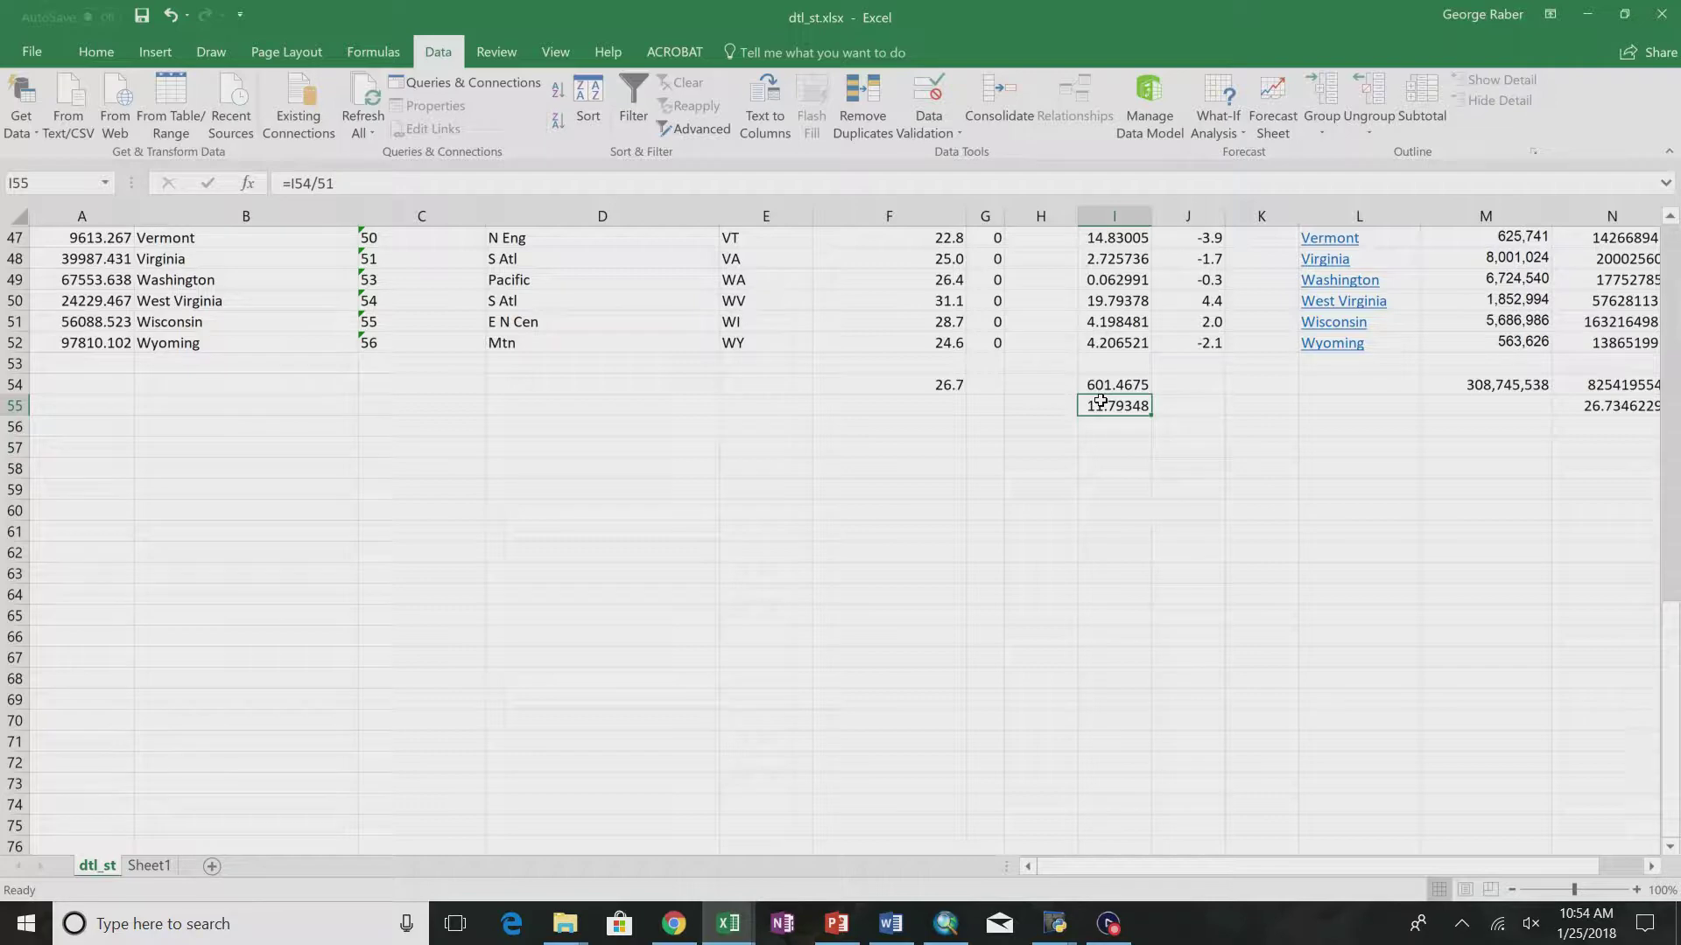
- Check the formula on the Coefficient of Variation slide in PowerPoint, and return to the Excel sheet at I56
{"action": "left_click", "coordinate": [1116, 426]}
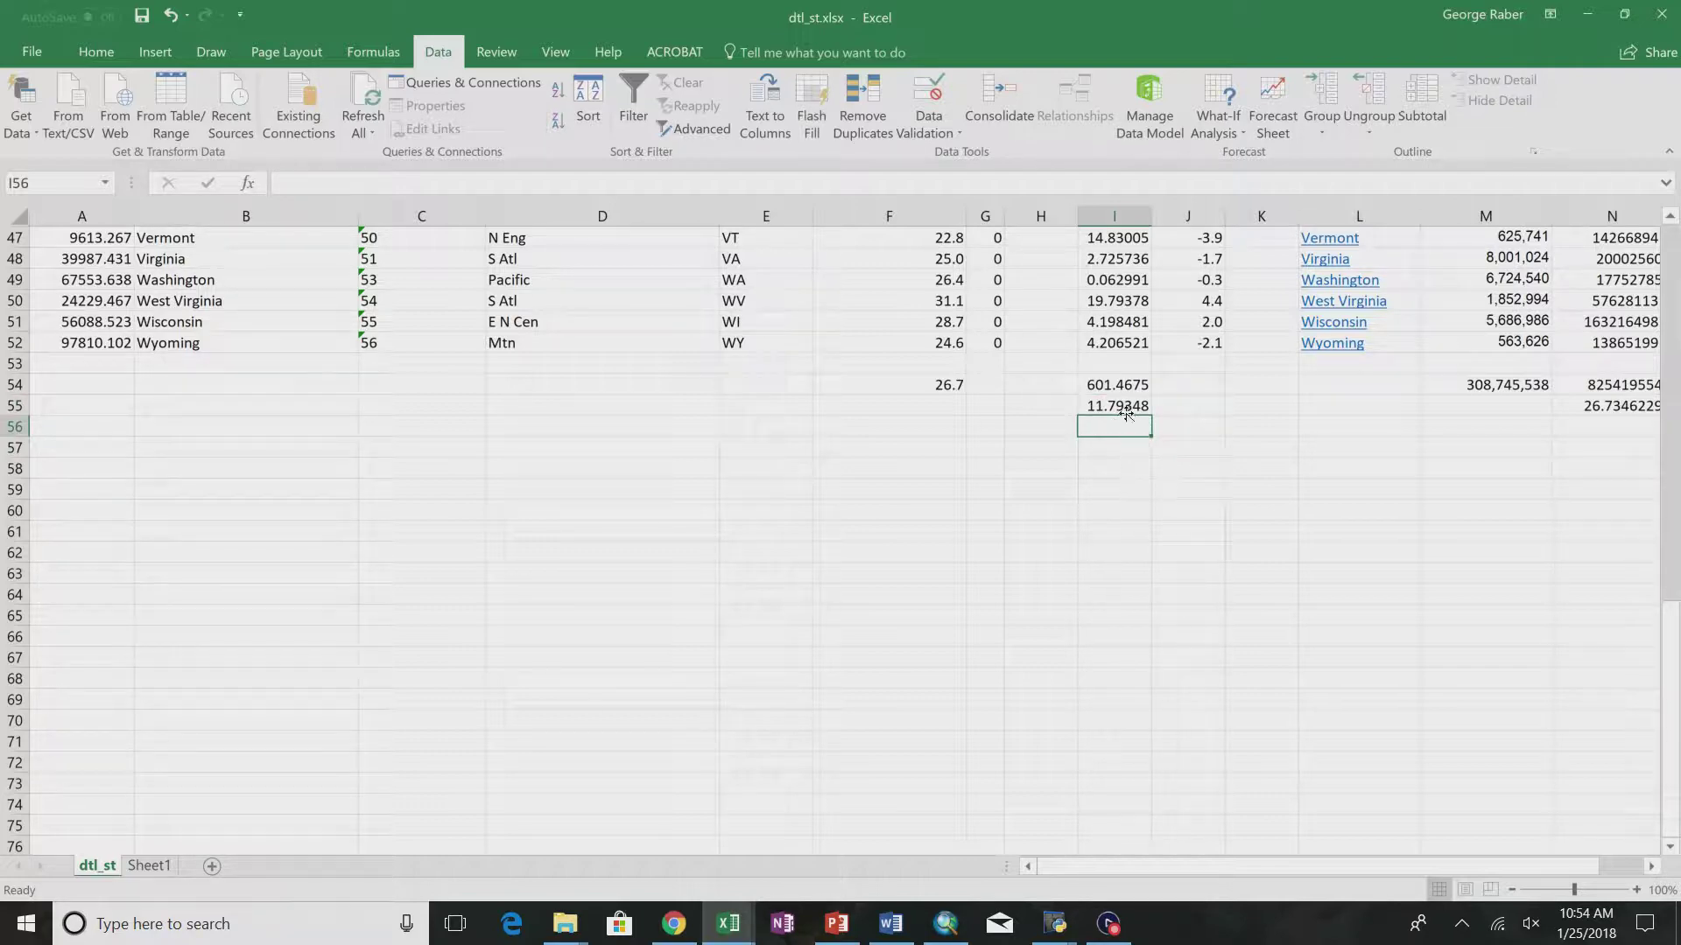
{"action": "key", "text": "alt+Tab"}
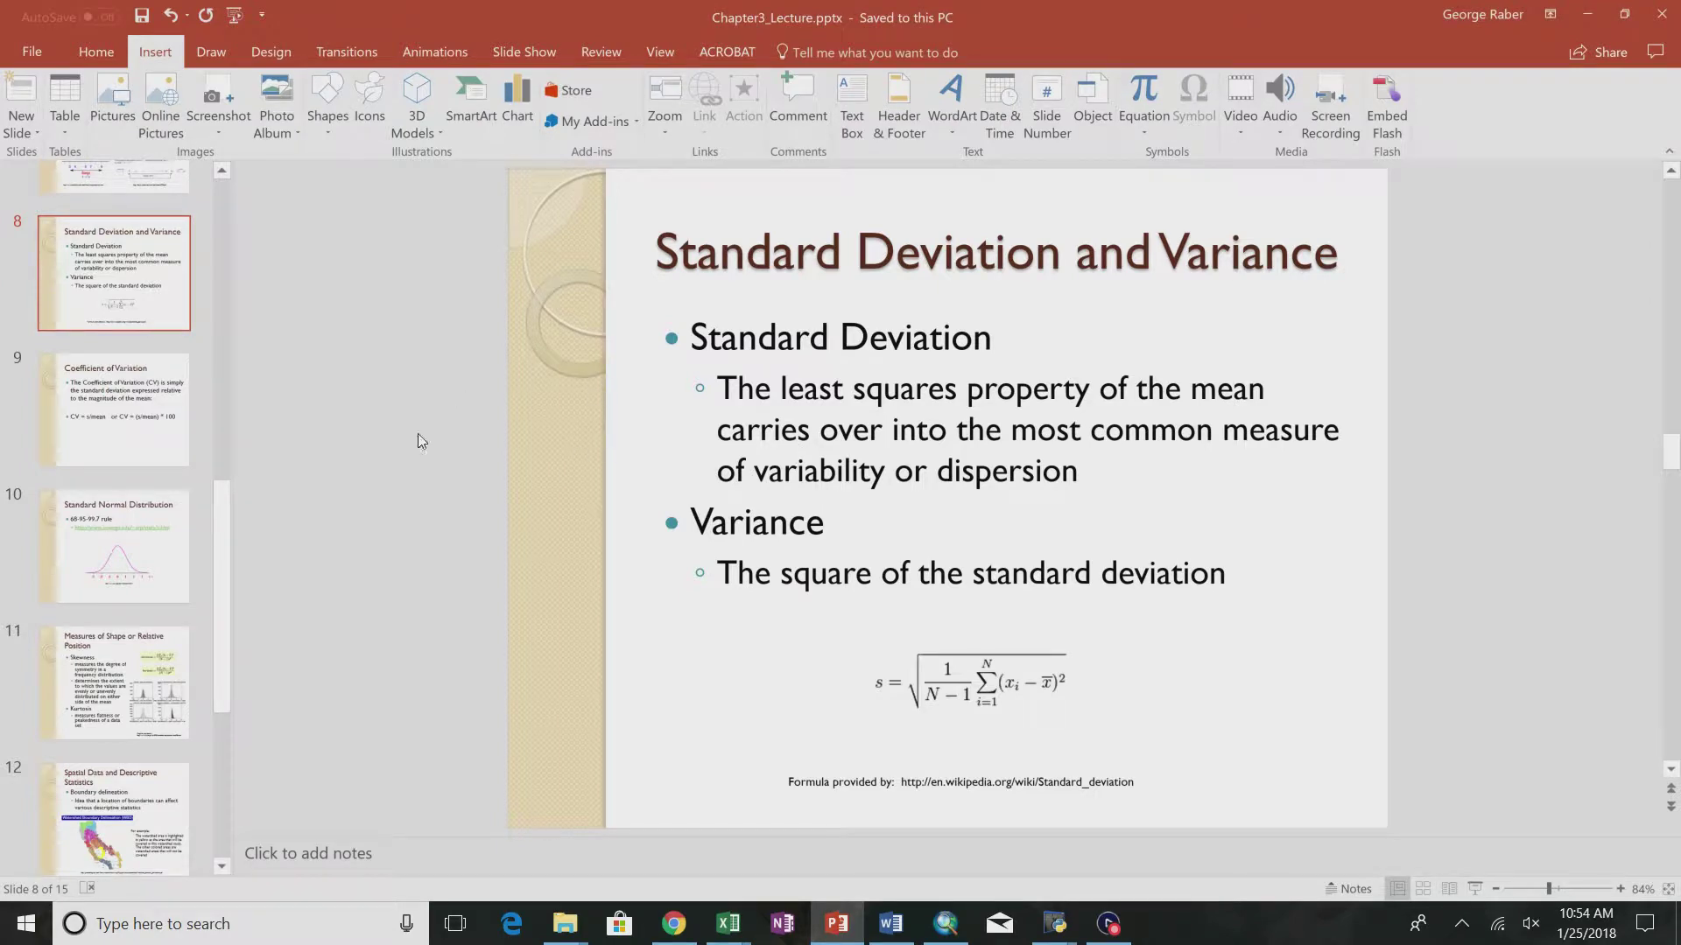
{"action": "left_click", "coordinate": [178, 421]}
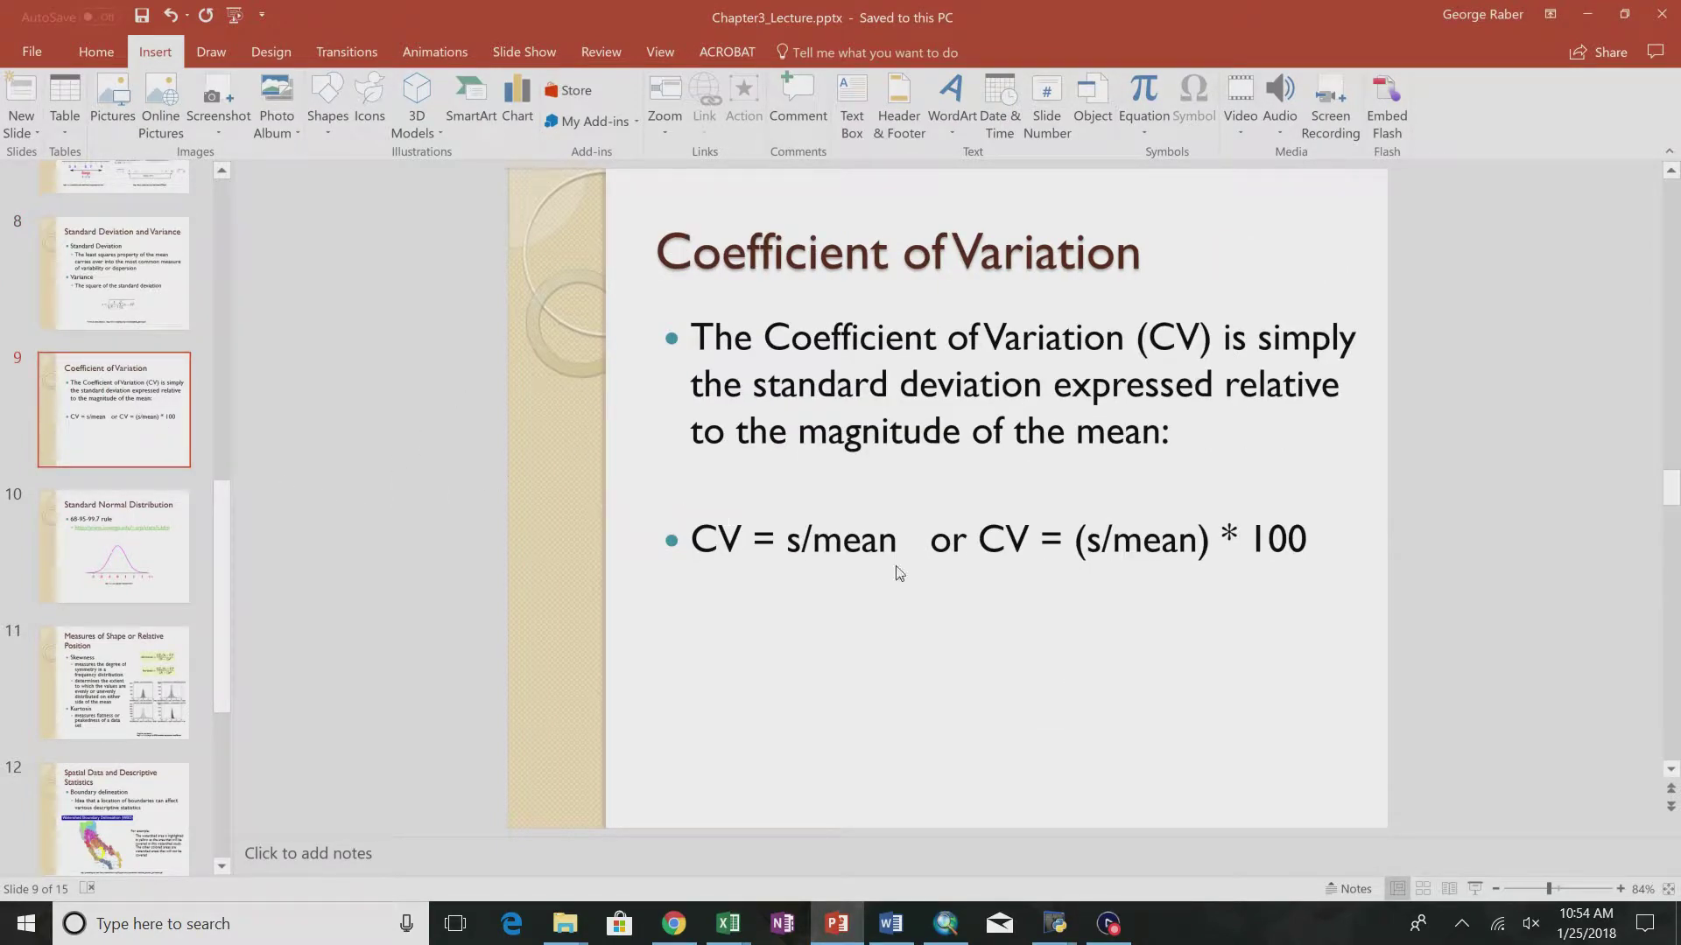
{"action": "key", "text": "alt+Tab"}
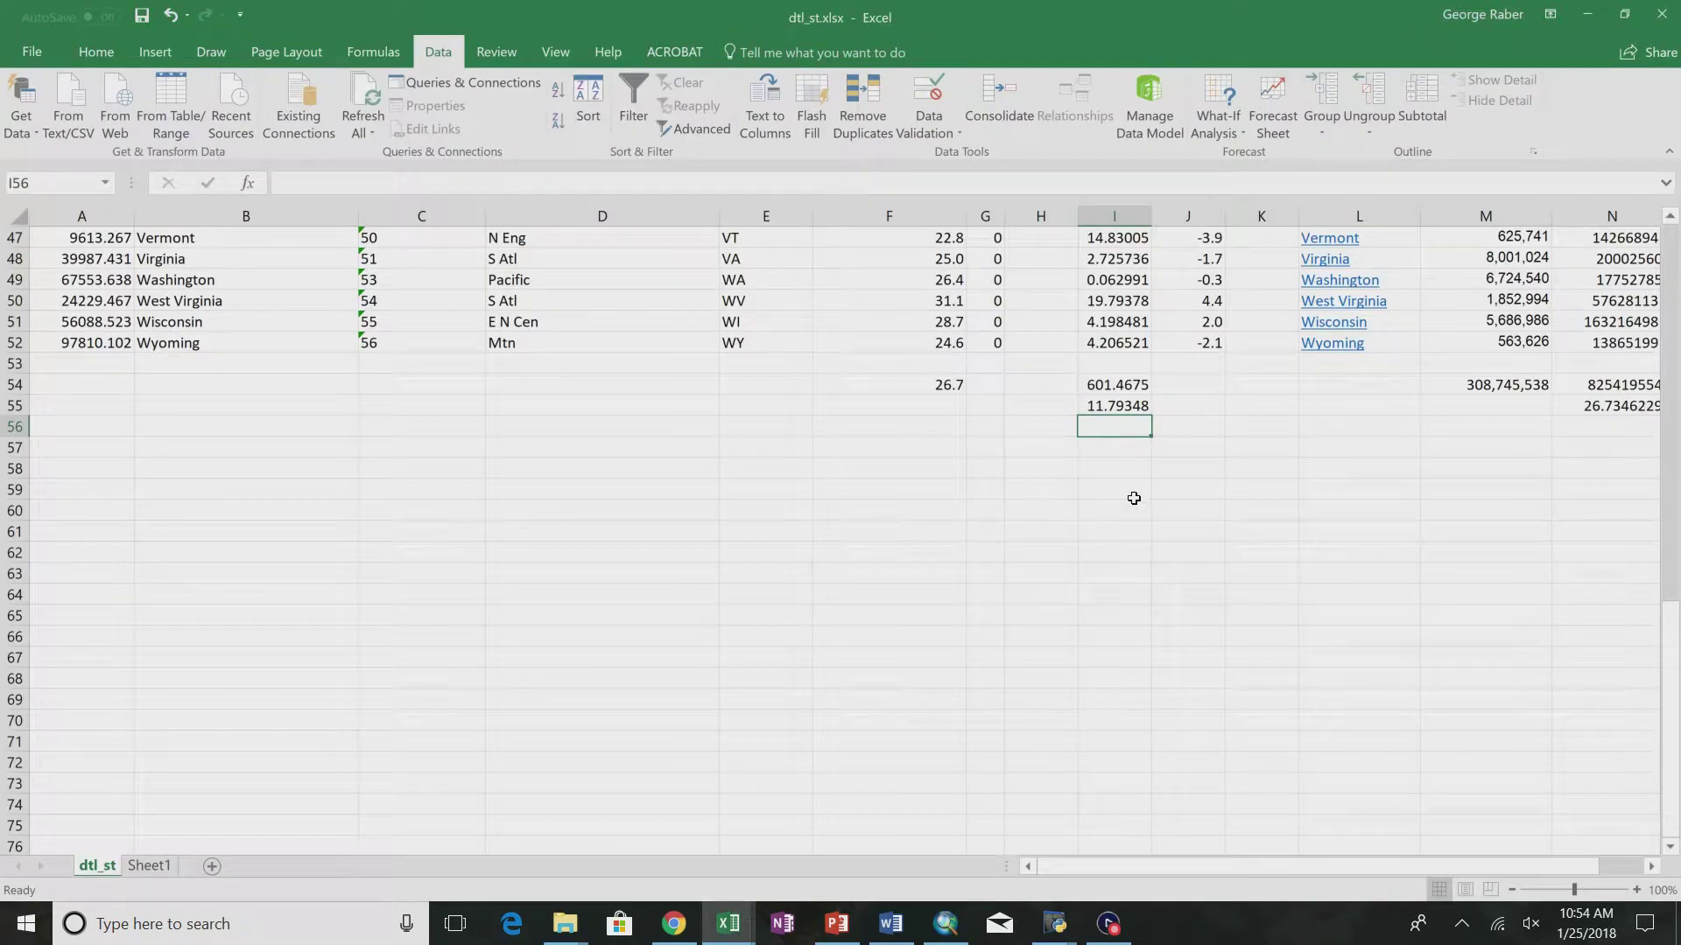
- Calculate the coefficient of variation in I56 as =I55/meanOB
{"action": "type", "text": "="}
{"action": "left_click", "coordinate": [1110, 408]}
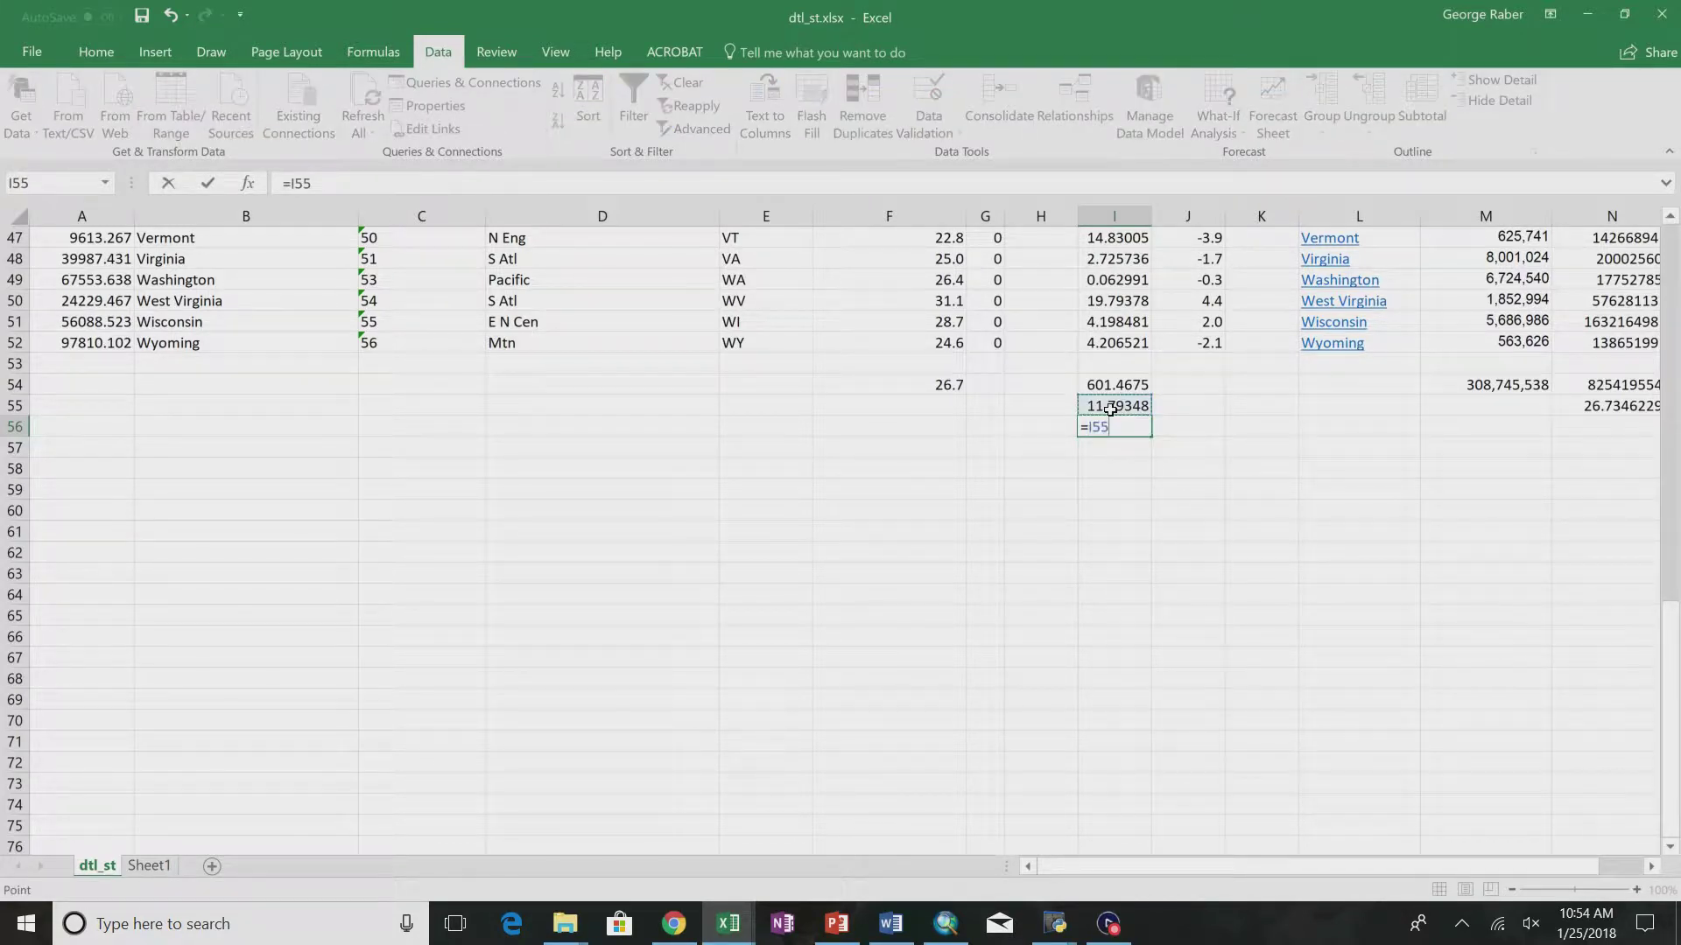
{"action": "type", "text": "/"}
{"action": "left_click", "coordinate": [953, 386]}
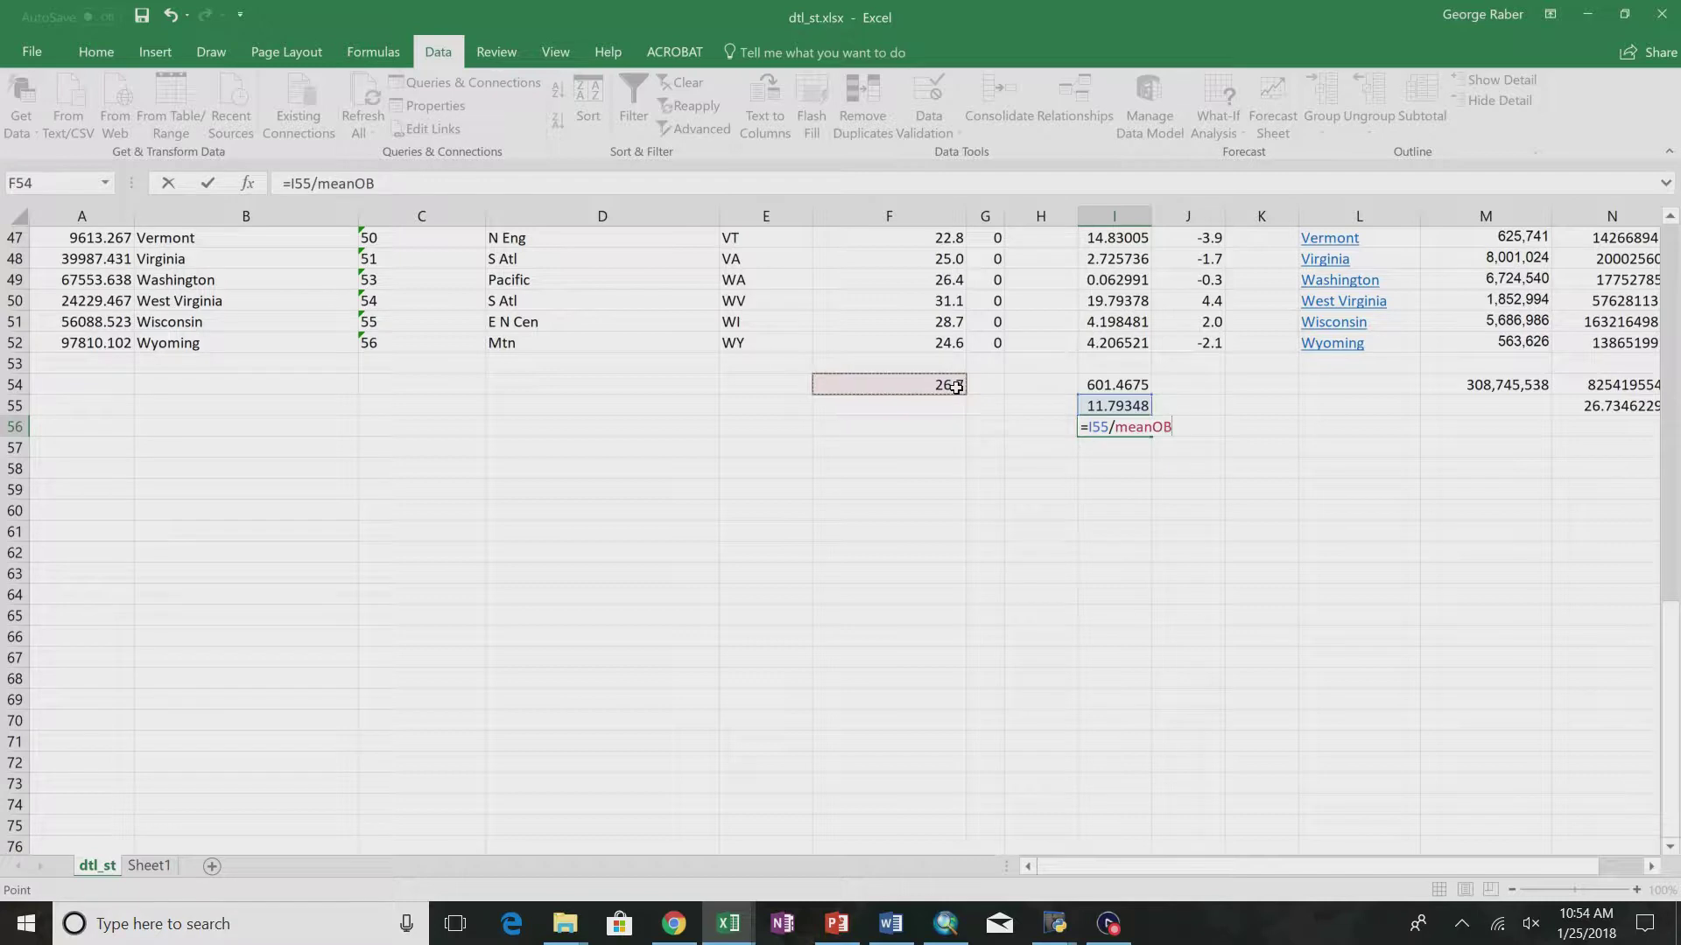
{"action": "key", "text": "Return"}
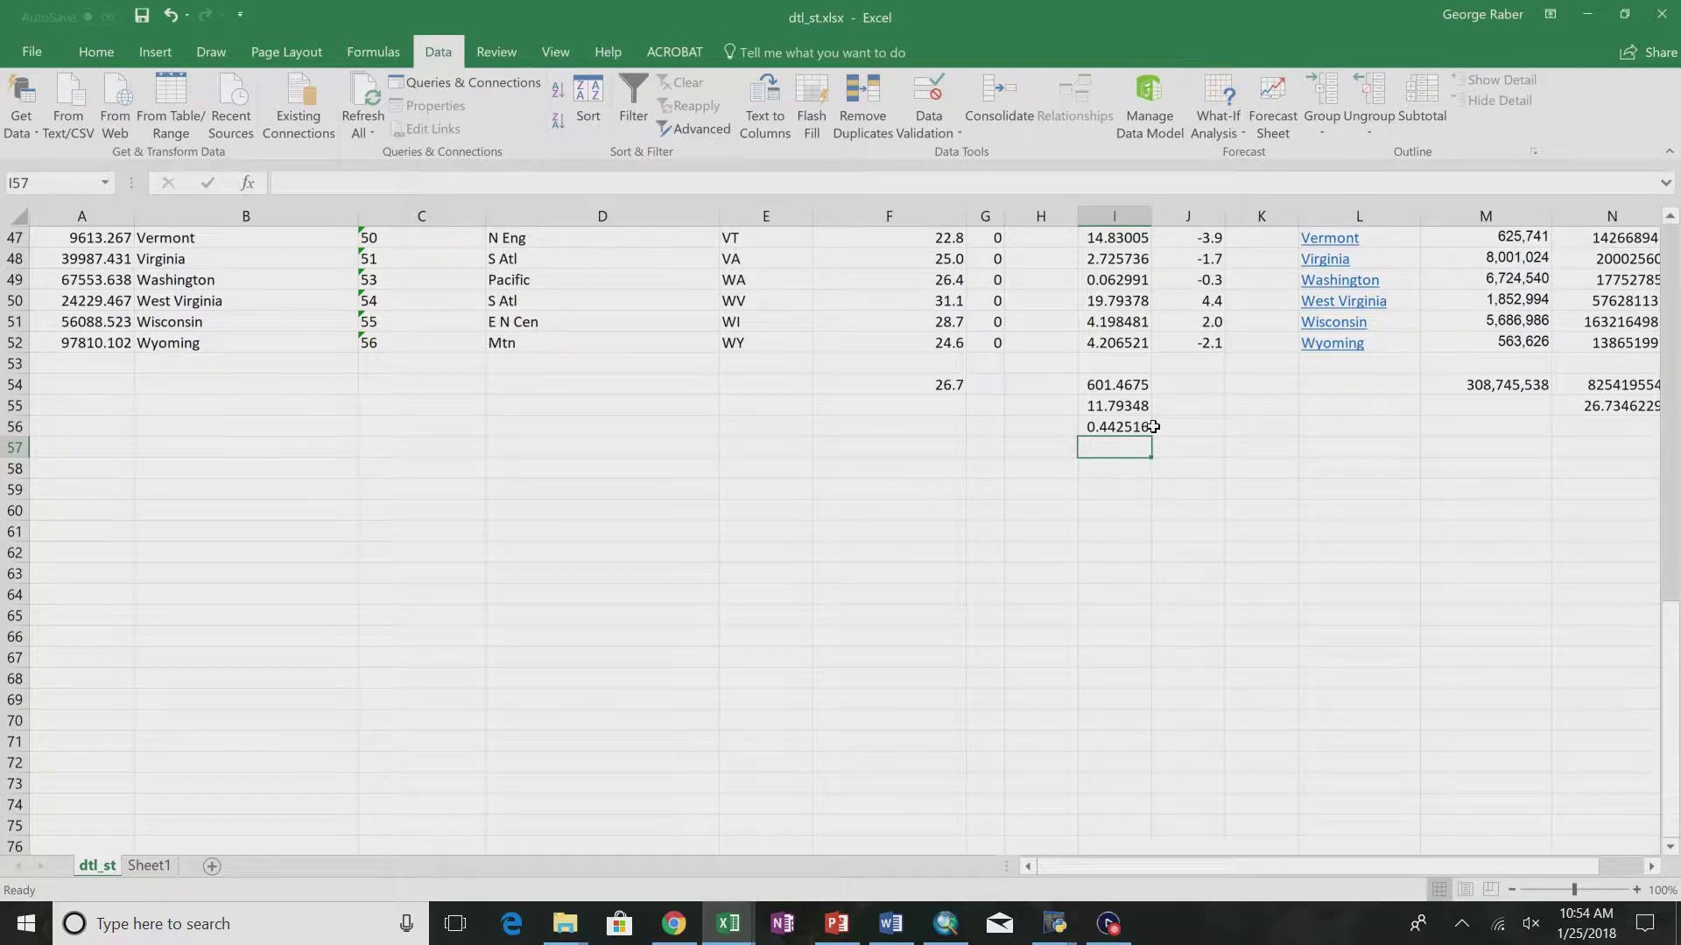
- Edit the I55 formula to =sqrt(I54/51) so it calculates the standard deviation
{"action": "left_click", "coordinate": [1115, 411]}
{"action": "left_click", "coordinate": [291, 178]}
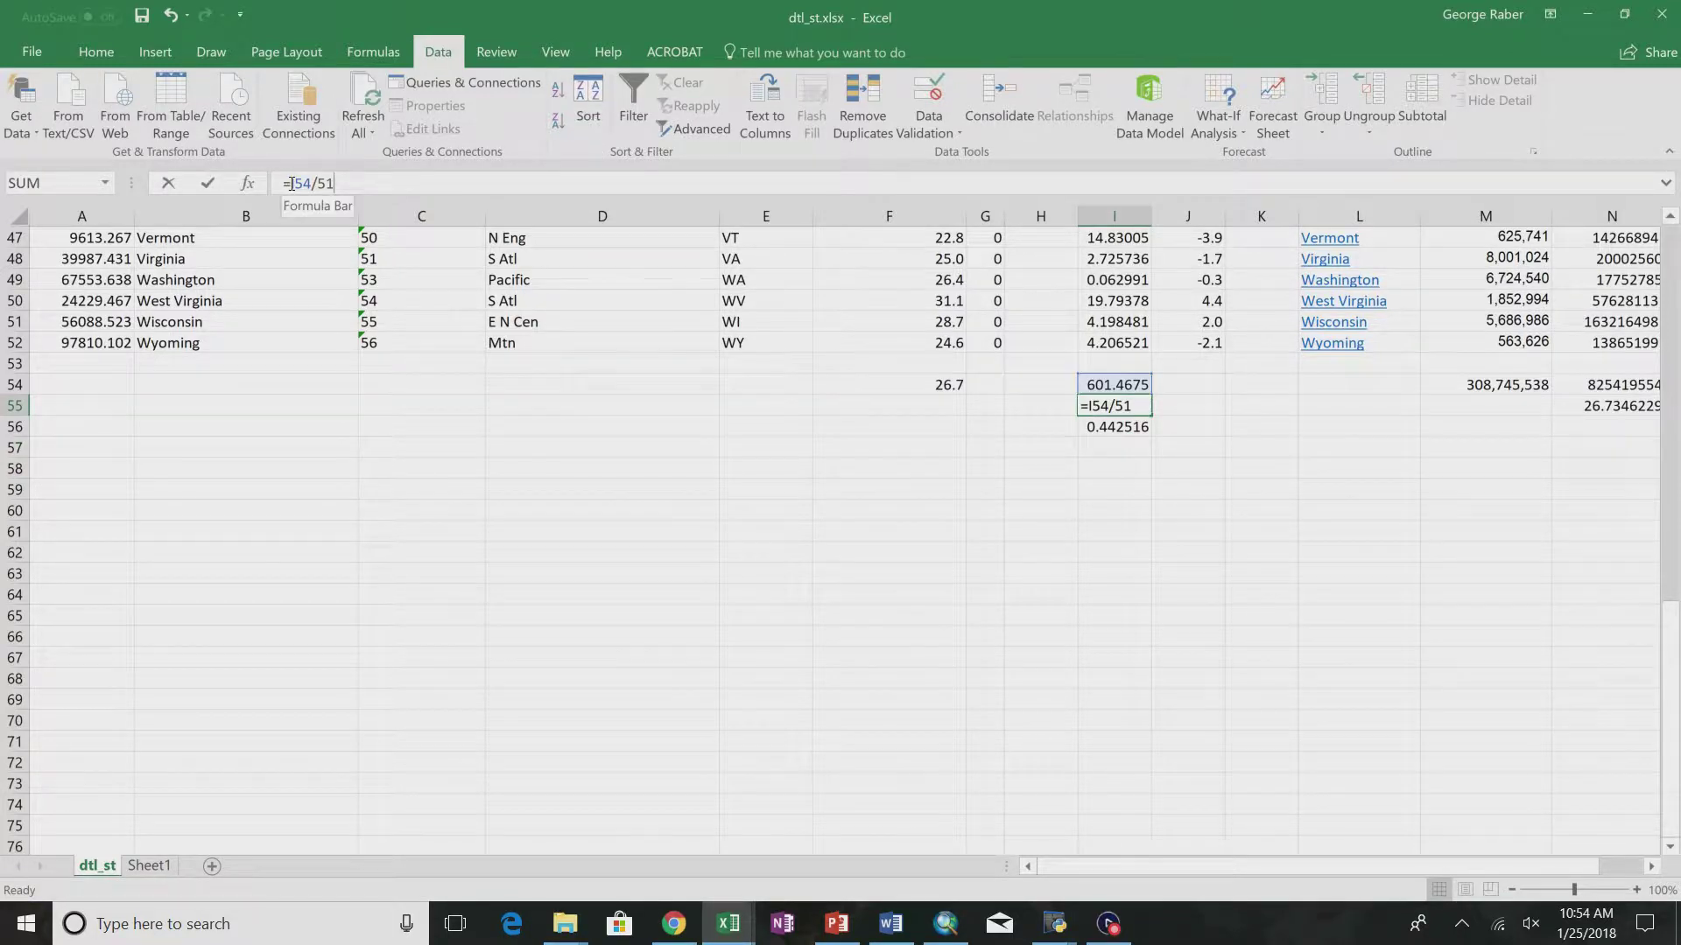
{"action": "type", "text": "sqrt("}
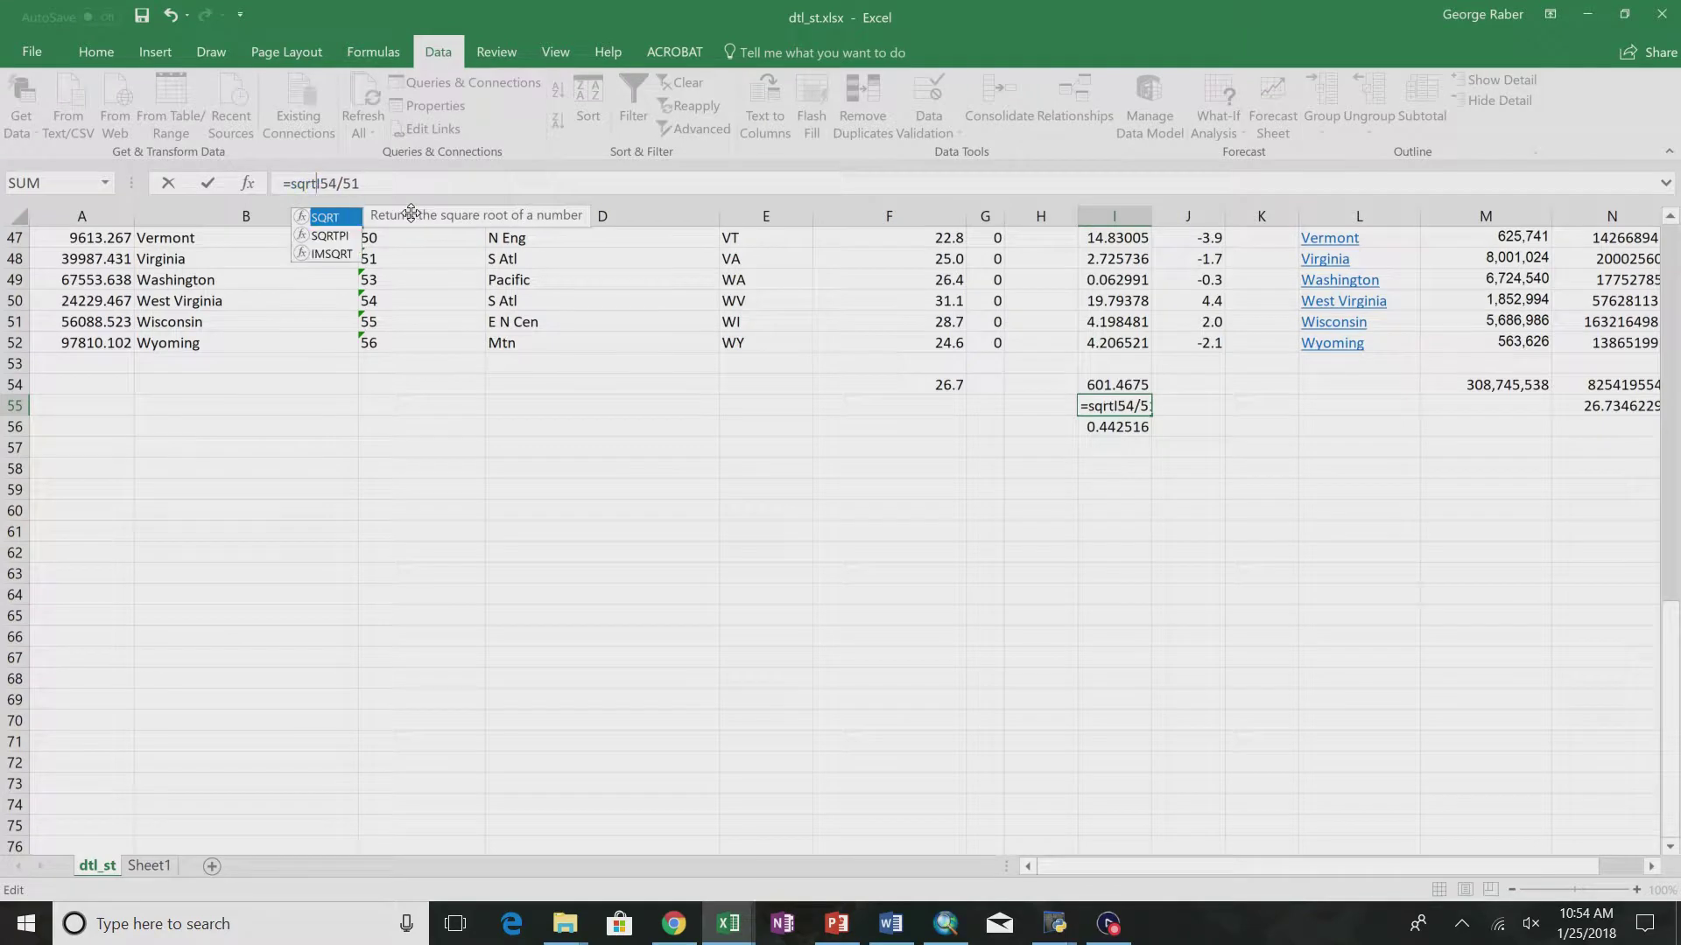
{"action": "type", "text": ")"}
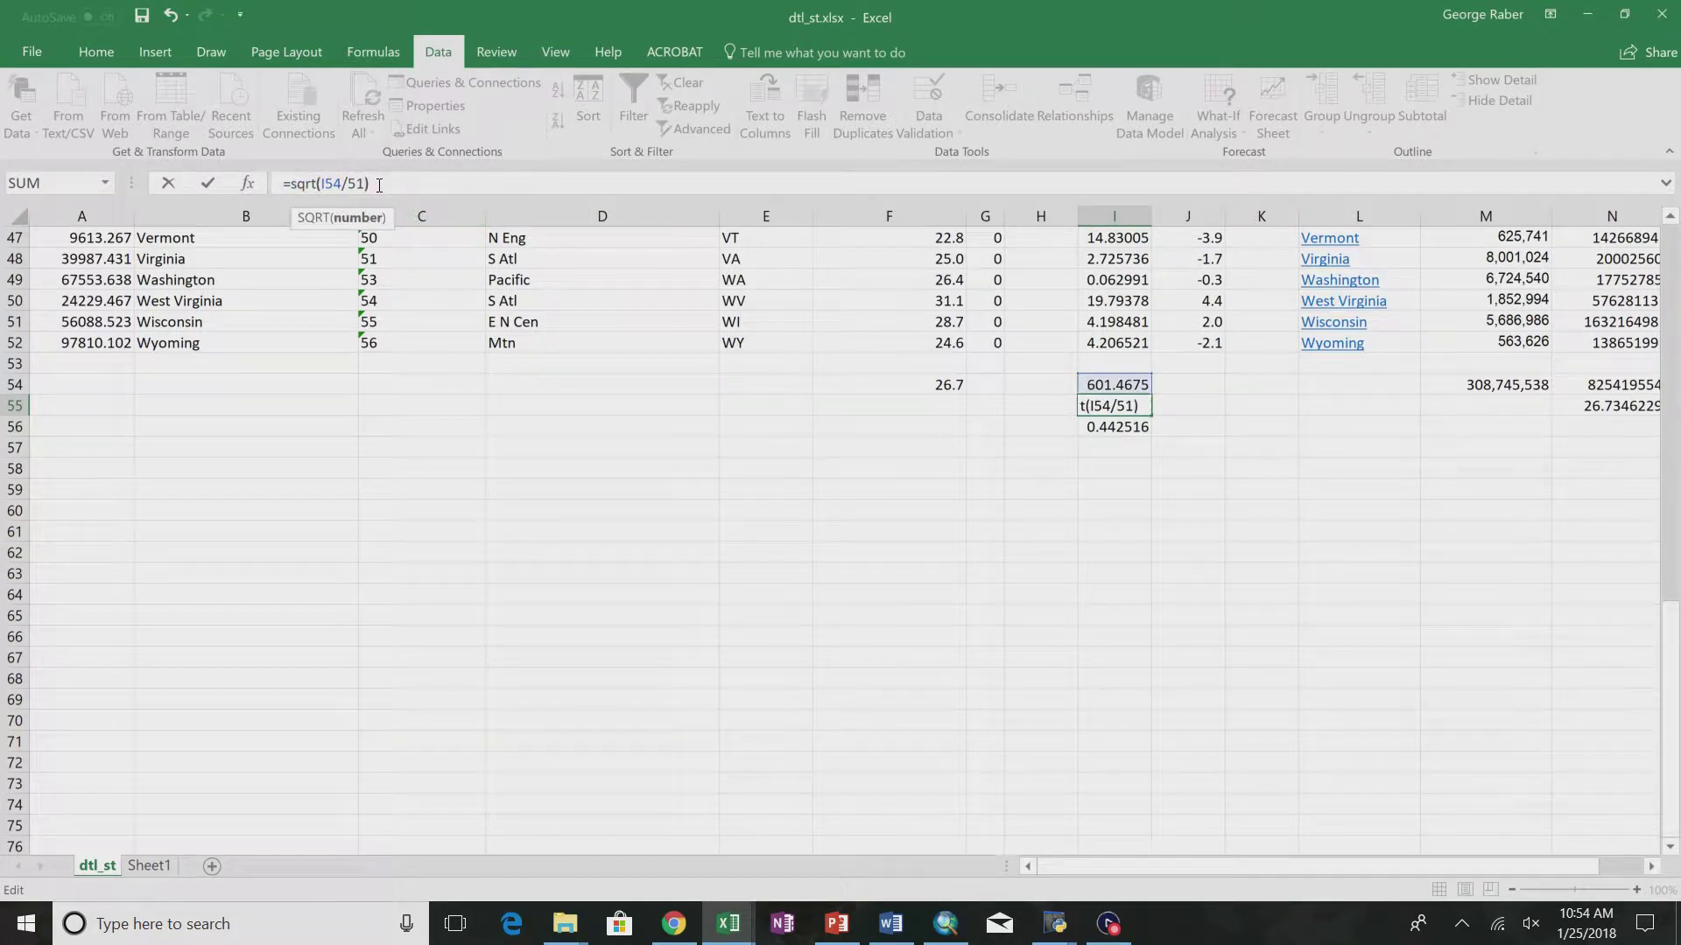
{"action": "key", "text": "Return"}
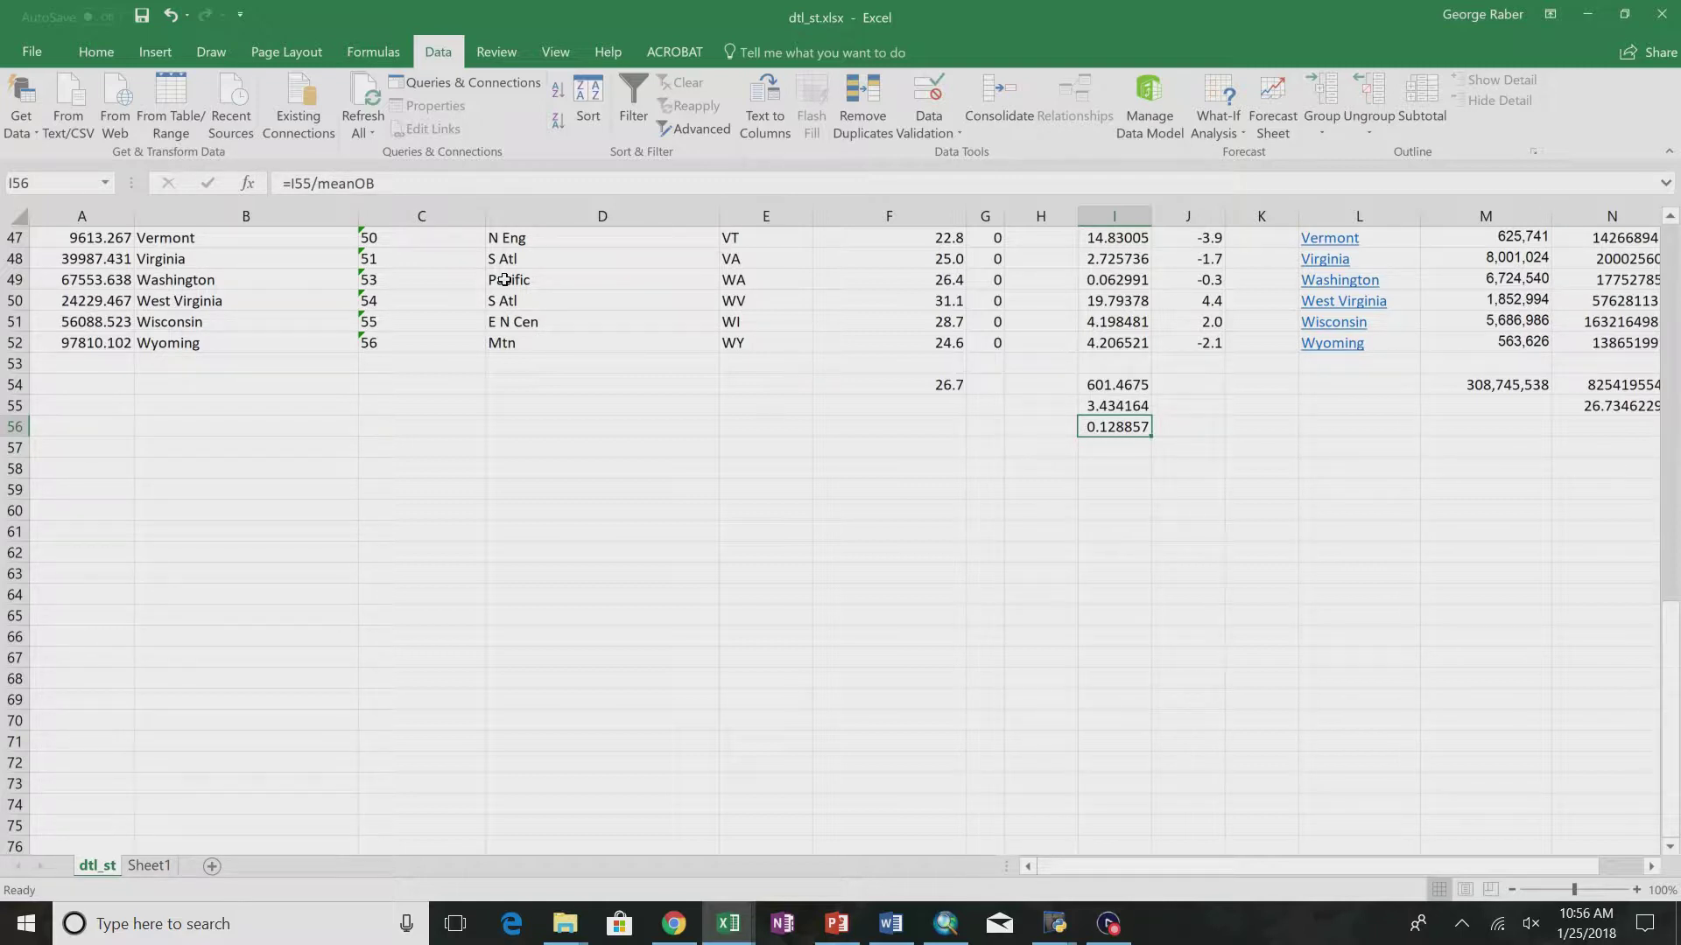
- Compare the Standard Deviation and Variance slide in PowerPoint with the formula in I55, and return to Excel
{"action": "key", "text": "alt+Tab"}
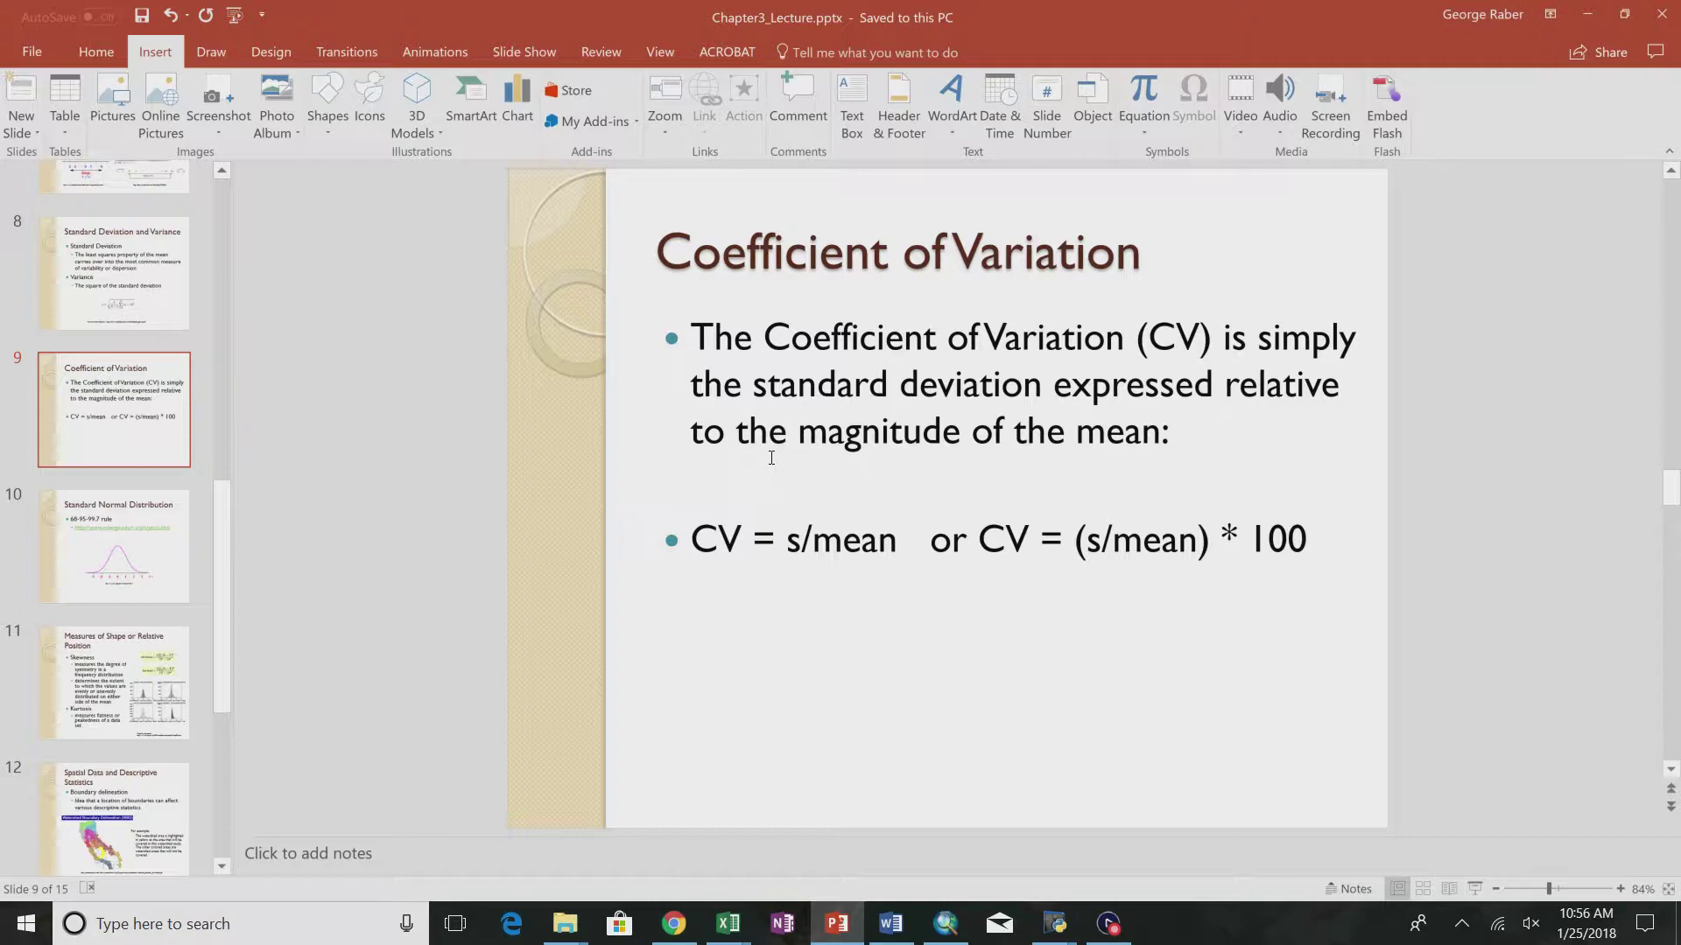
{"action": "key", "text": "Page_Up"}
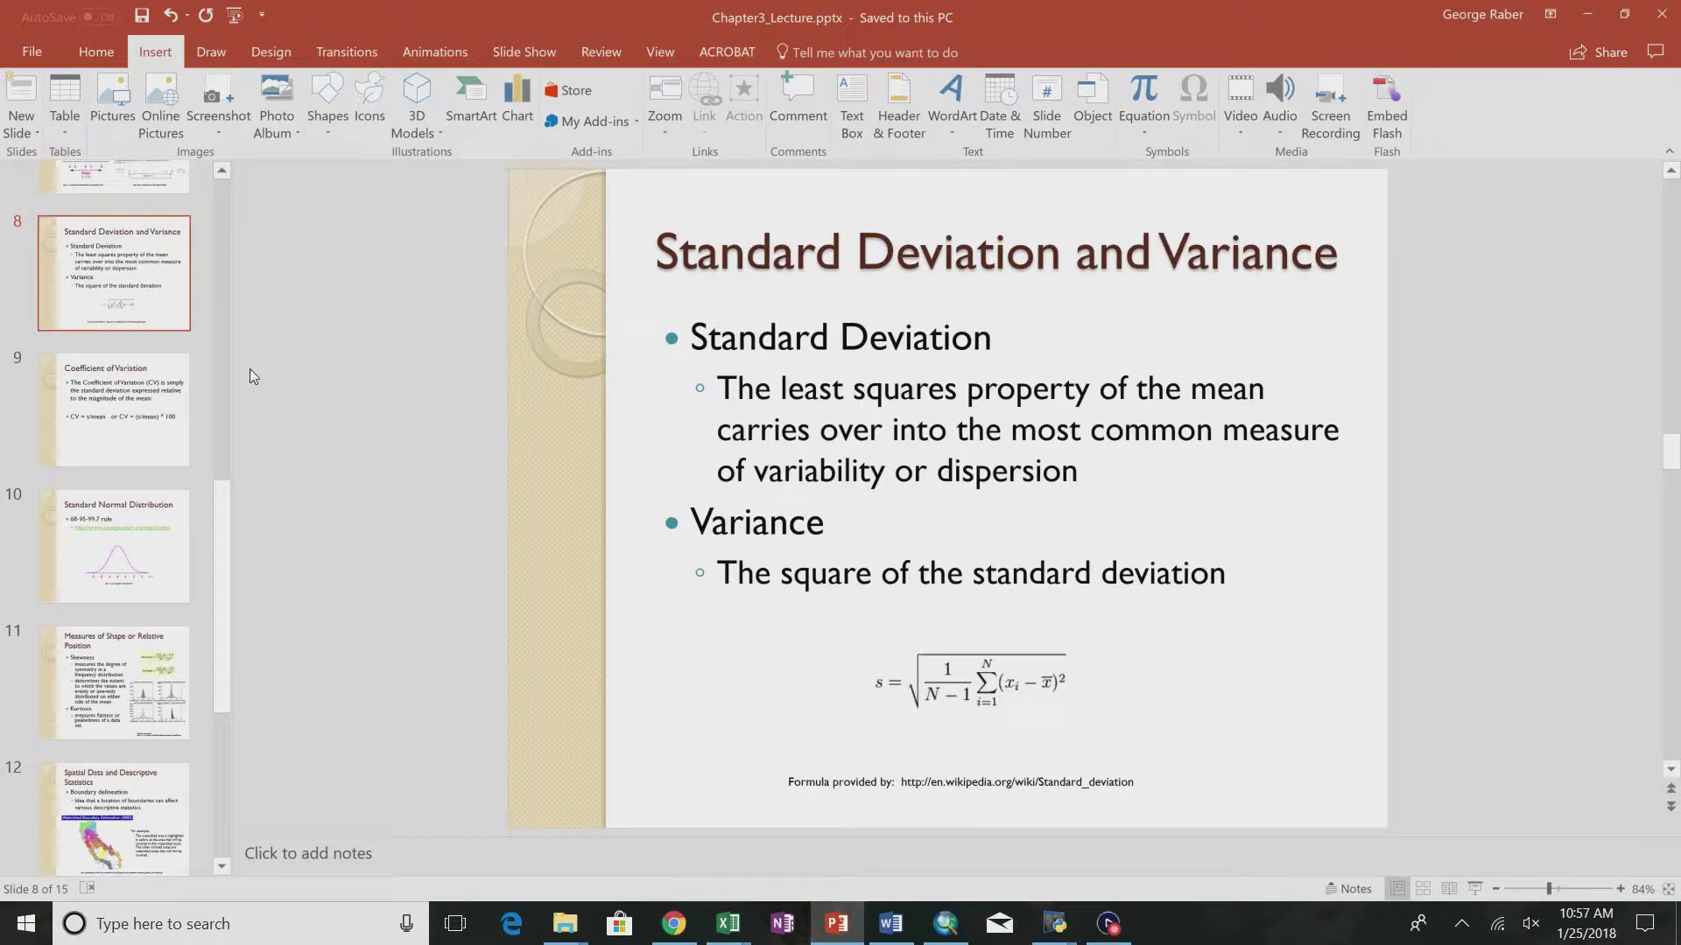
{"action": "key", "text": "alt+Tab"}
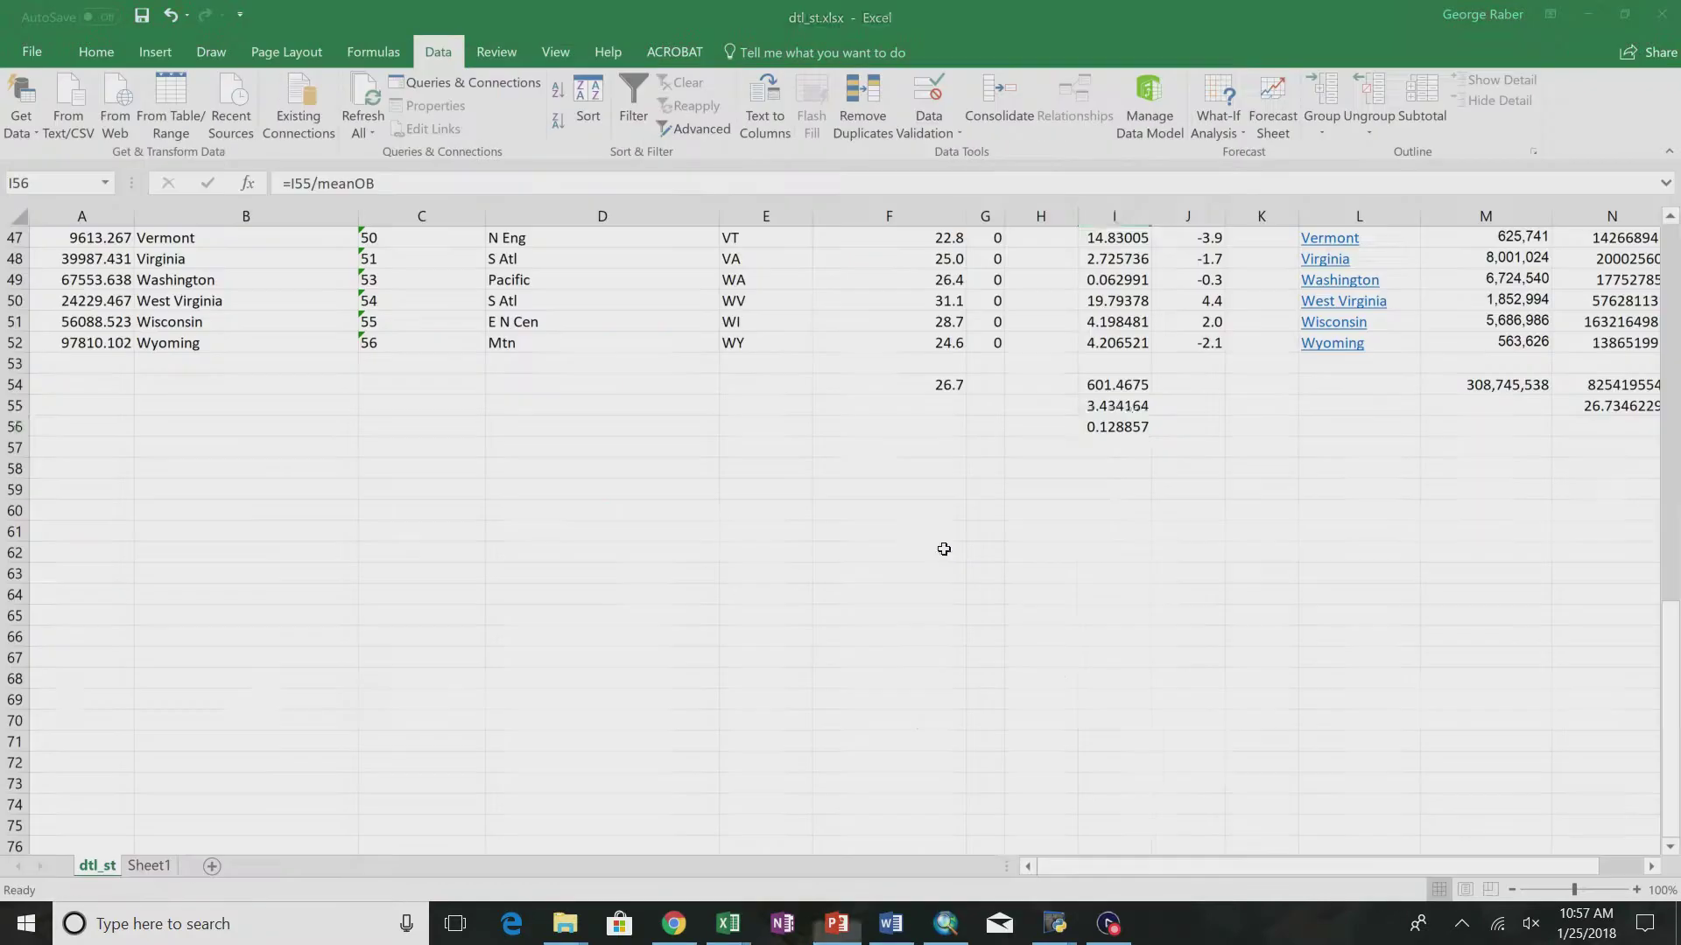
{"action": "left_click", "coordinate": [1091, 400]}
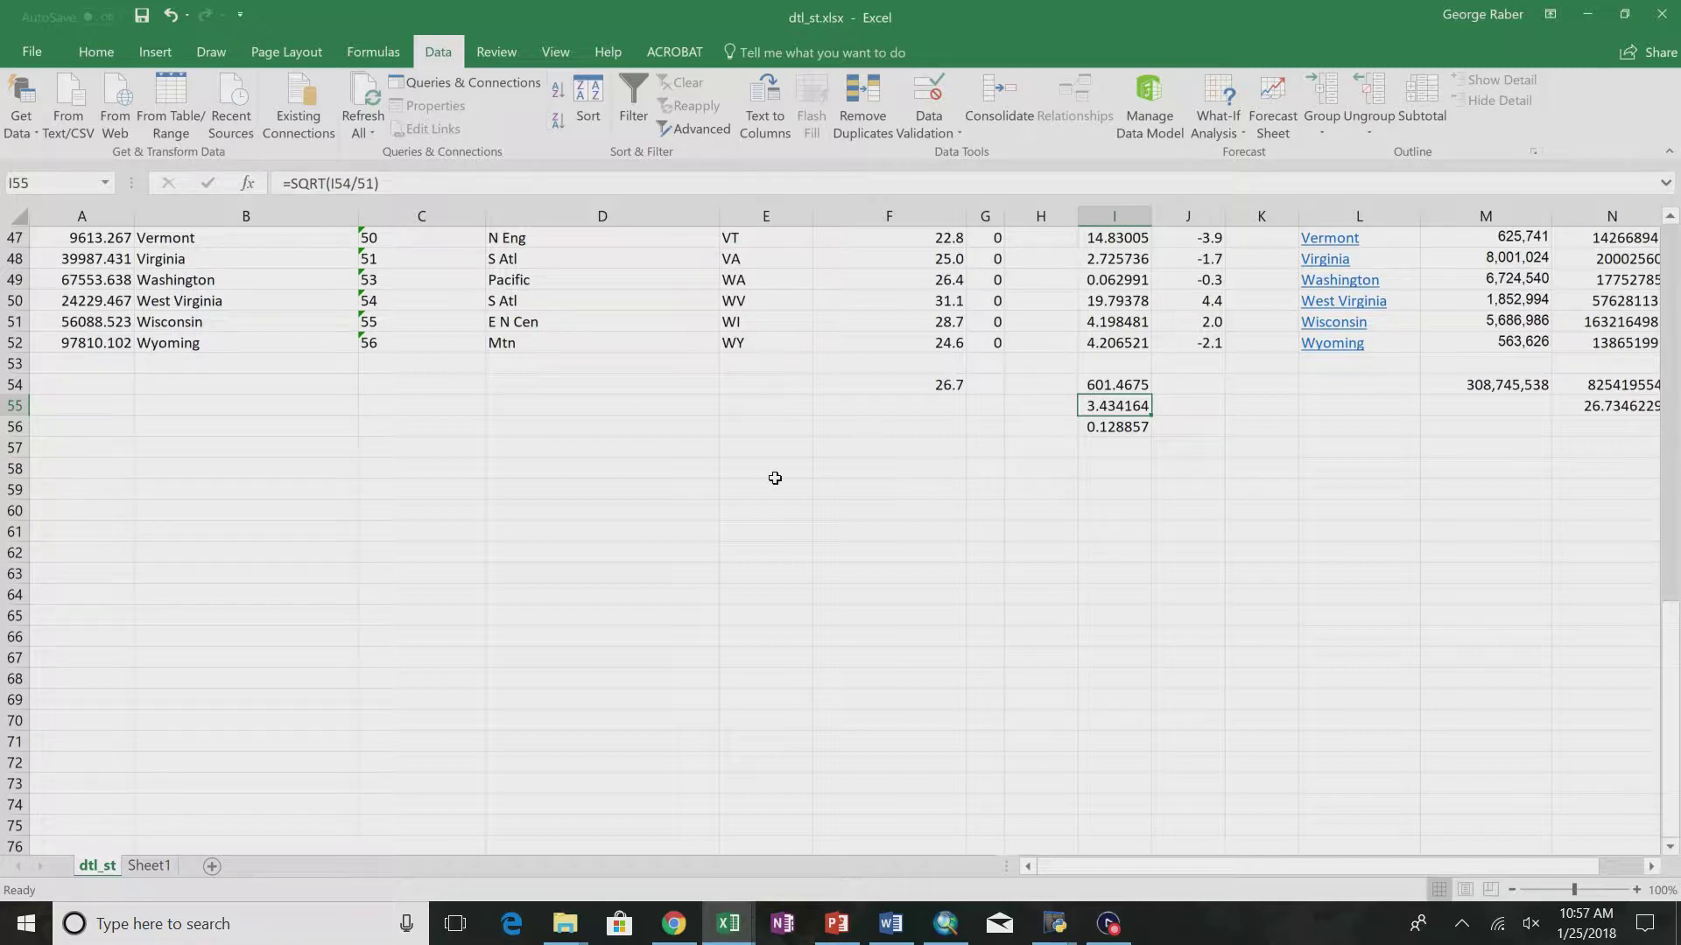
{"action": "key", "text": "alt+Tab"}
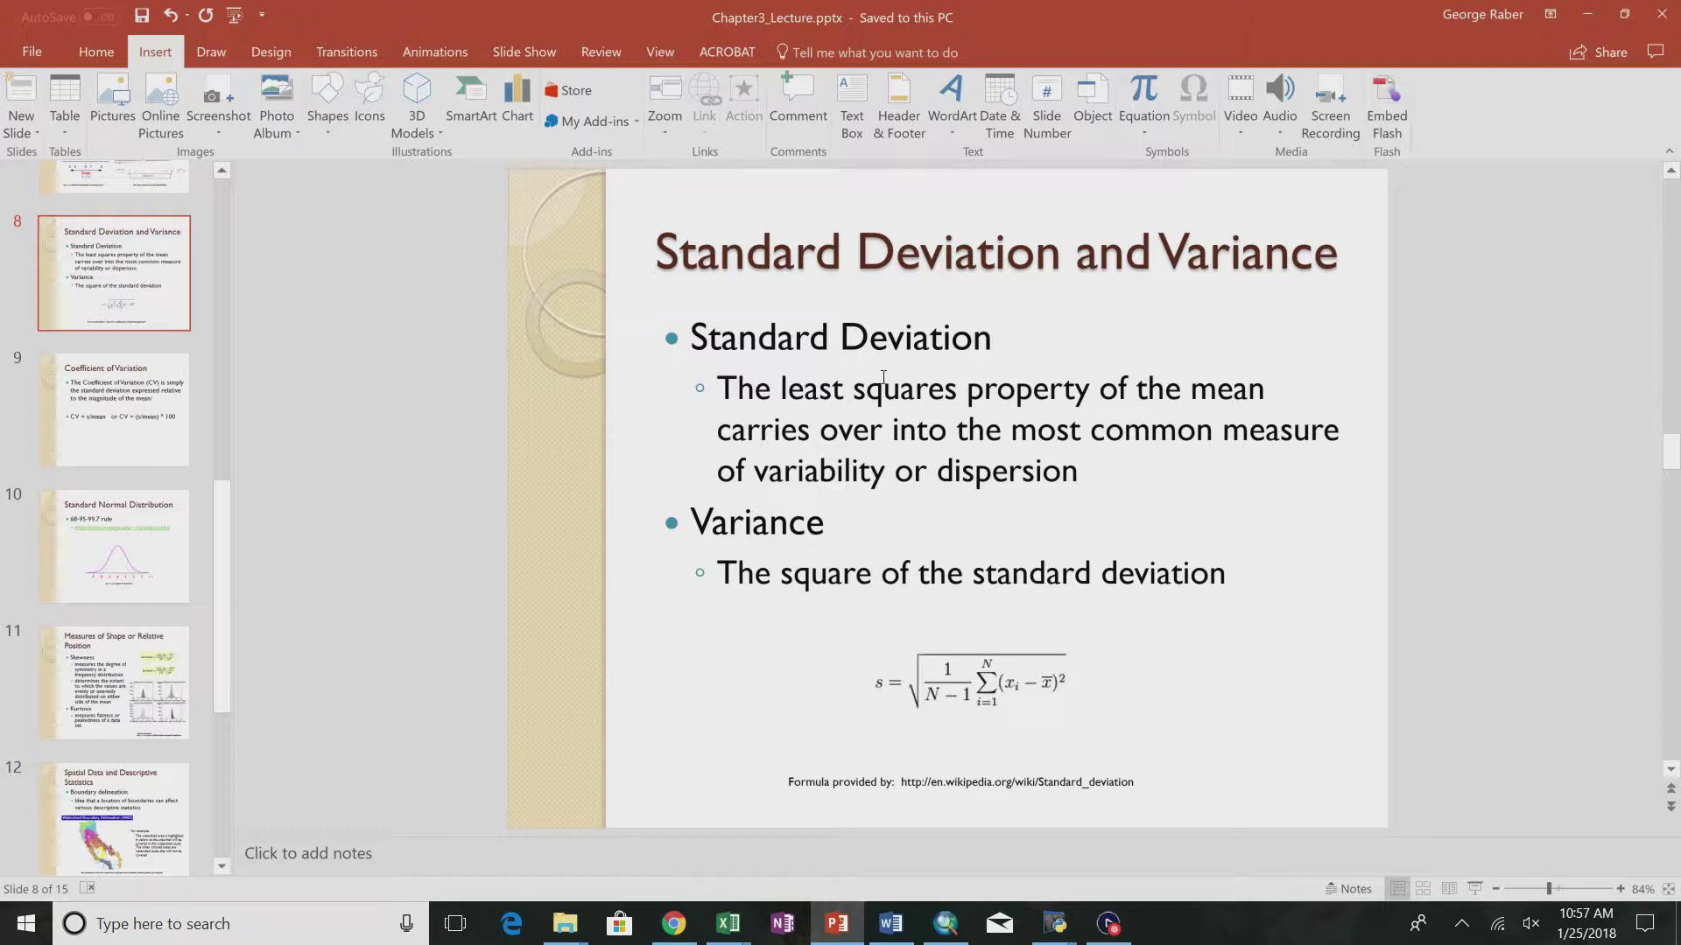
{"action": "key", "text": "alt+Tab"}
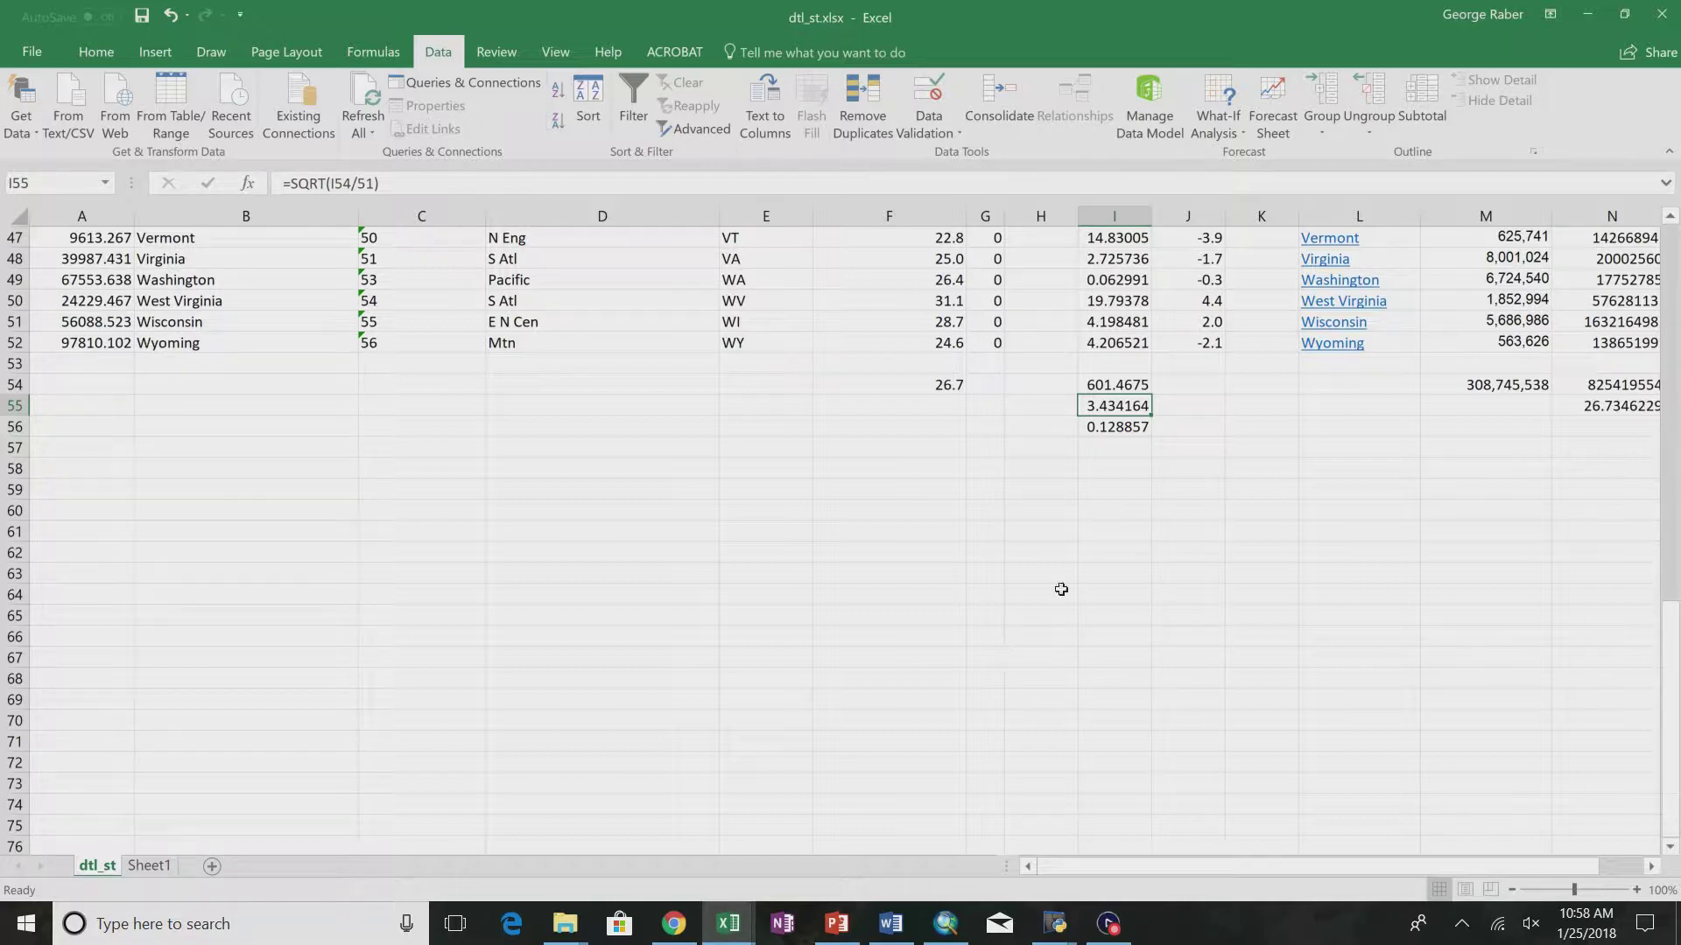
{"action": "scroll", "coordinate": [1179, 559], "scroll_direction": "up", "scroll_amount": 15}
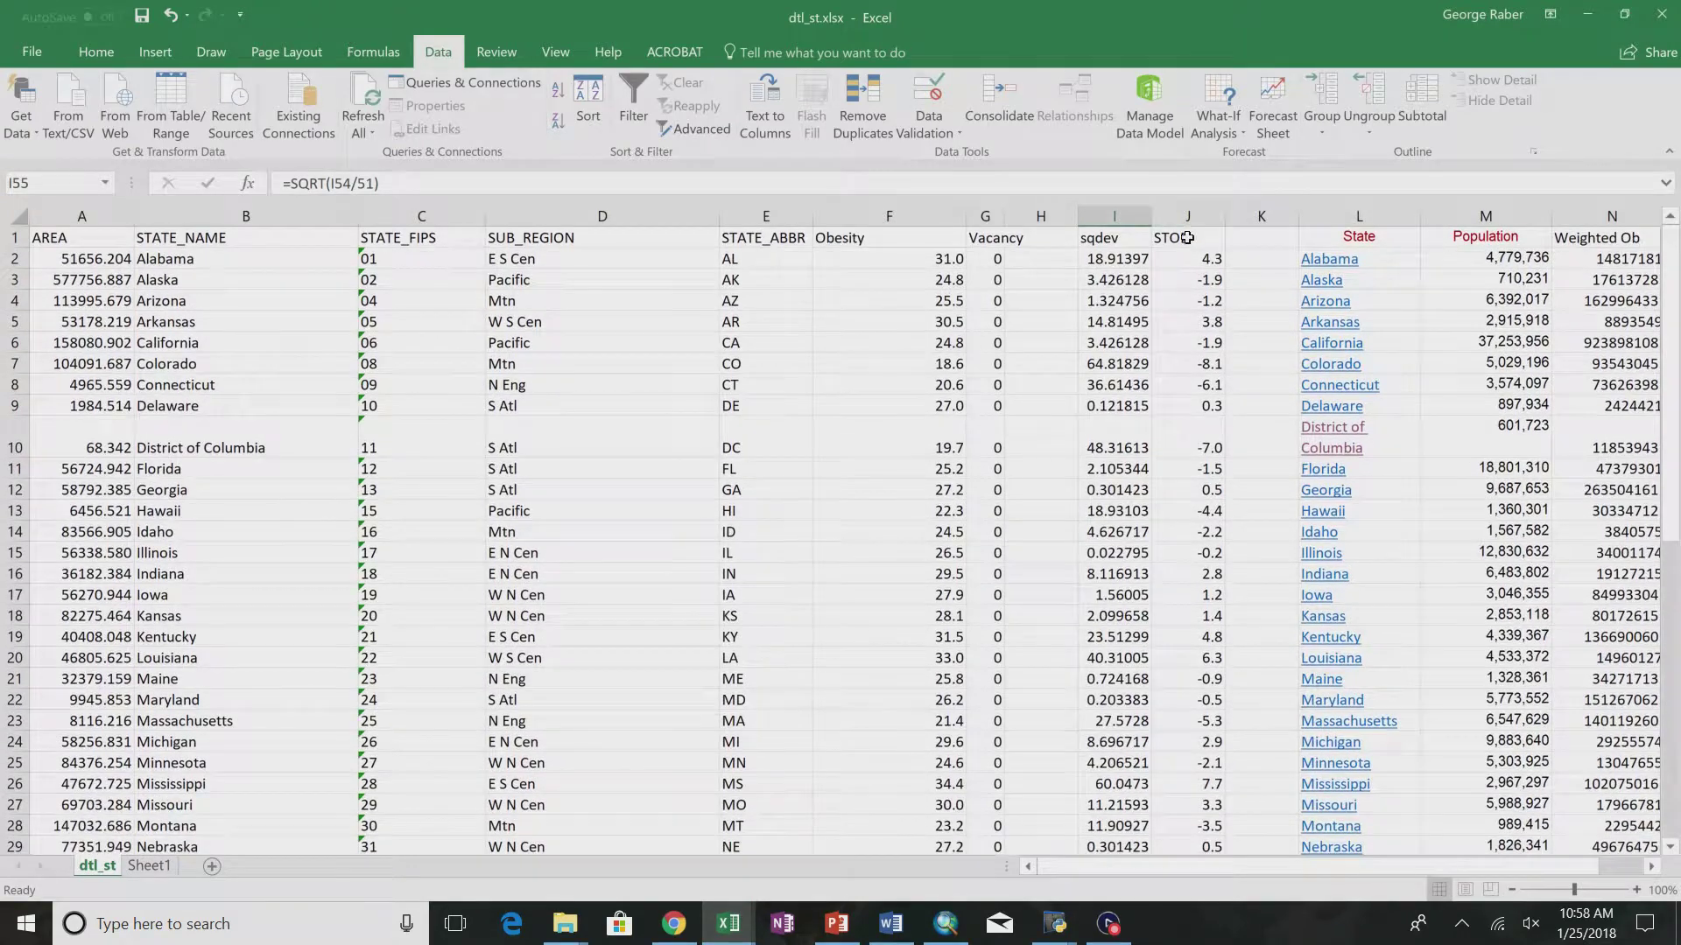
{"action": "left_click", "coordinate": [1186, 237]}
{"action": "right_click", "coordinate": [1189, 241]}
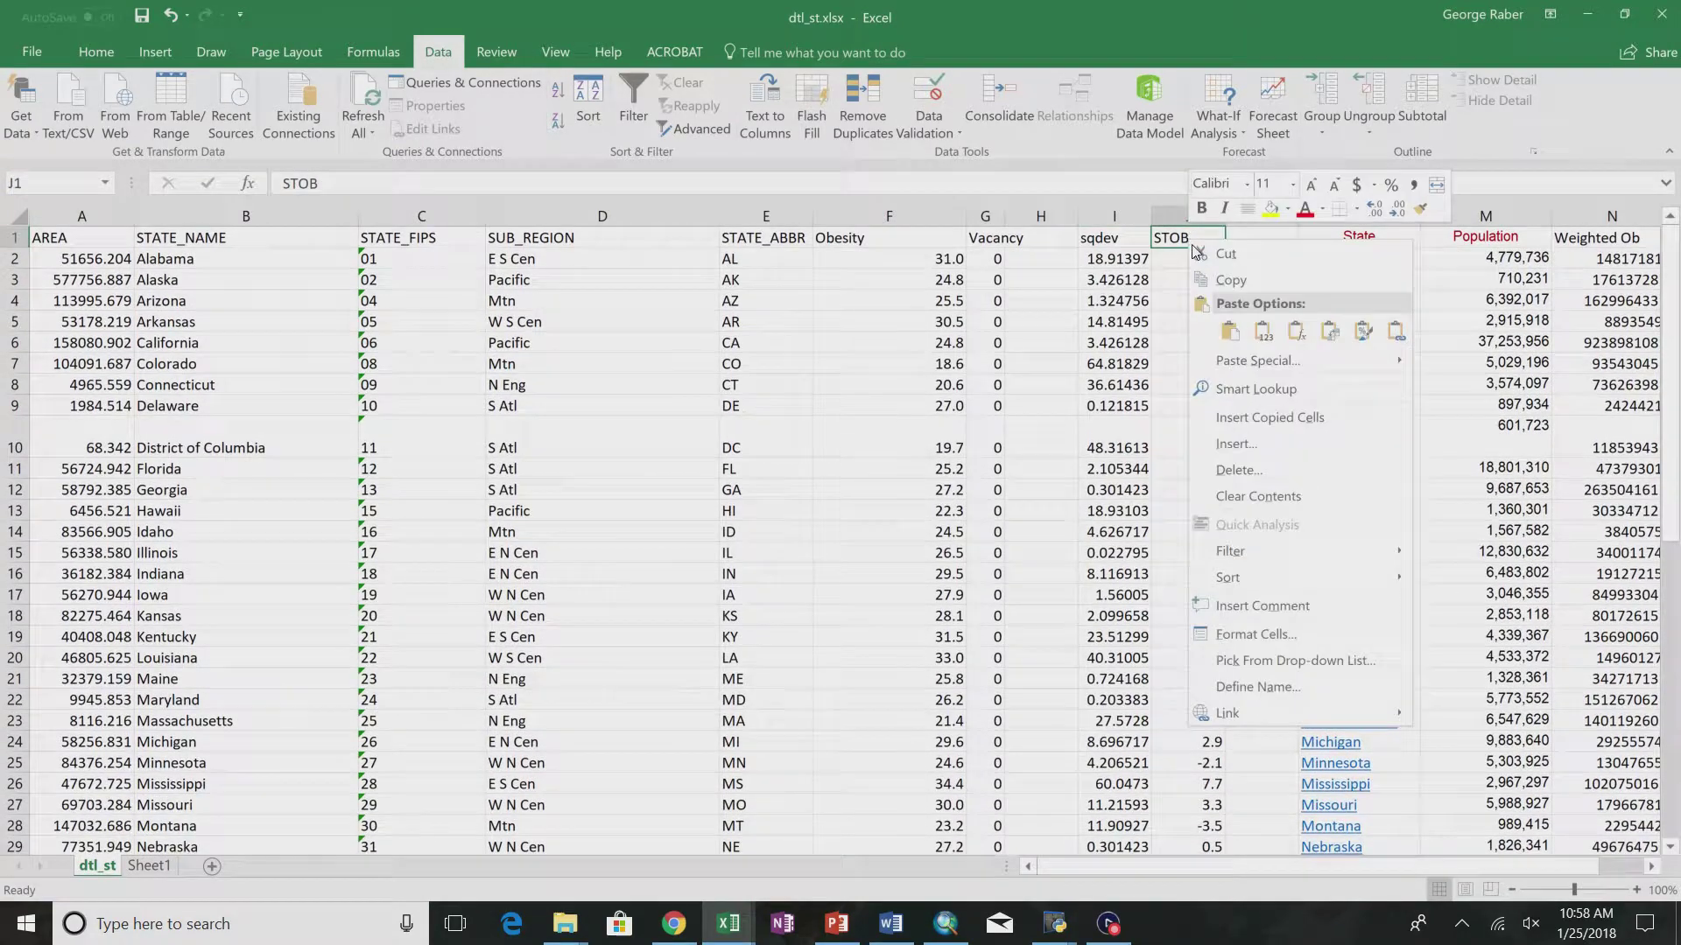
{"action": "left_click", "coordinate": [1258, 450]}
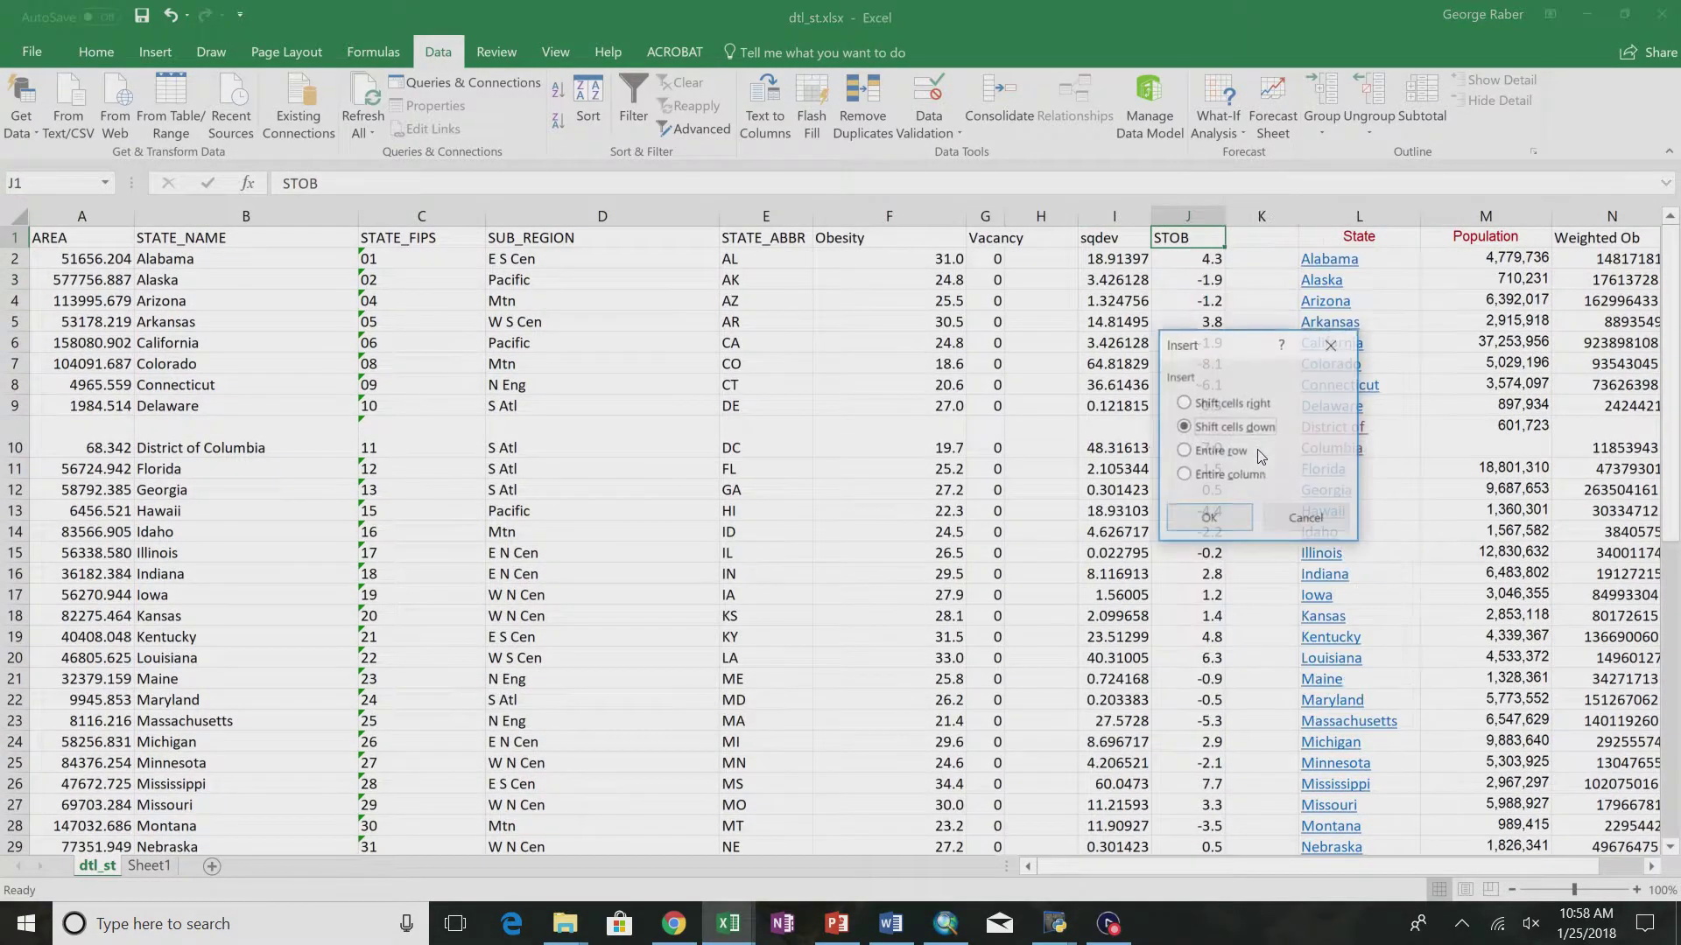
{"action": "left_click", "coordinate": [1304, 517]}
- Enter the column header "example" in K1, beside the STOB column
{"action": "left_click", "coordinate": [1260, 215]}
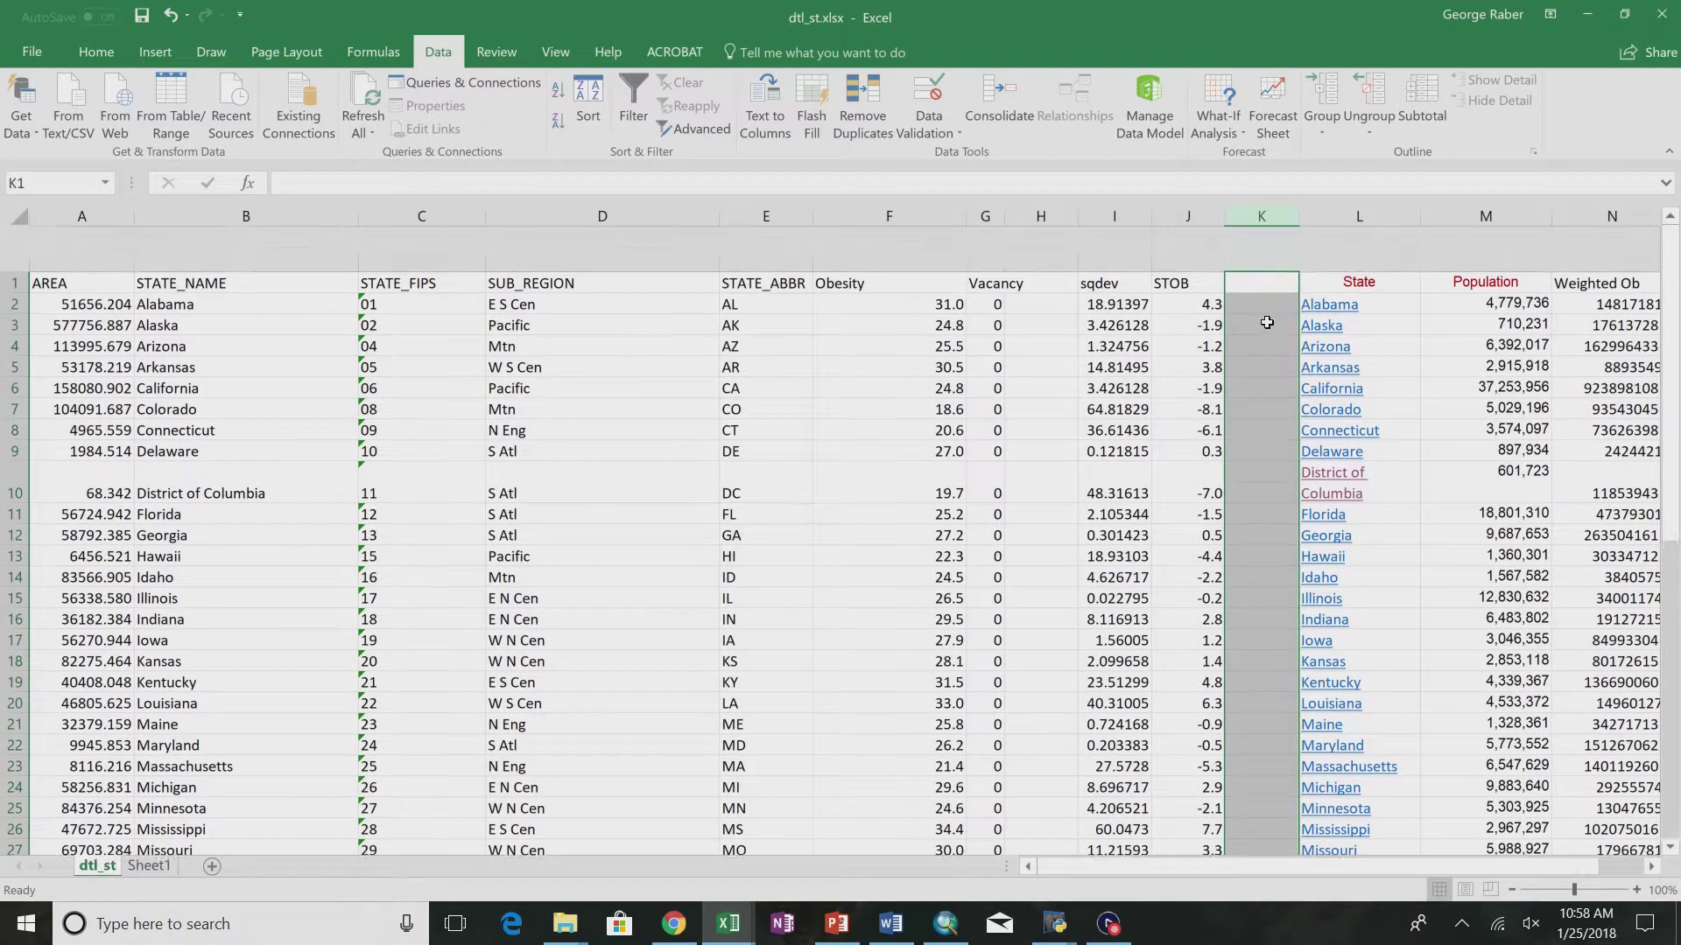
{"action": "left_click", "coordinate": [1262, 242]}
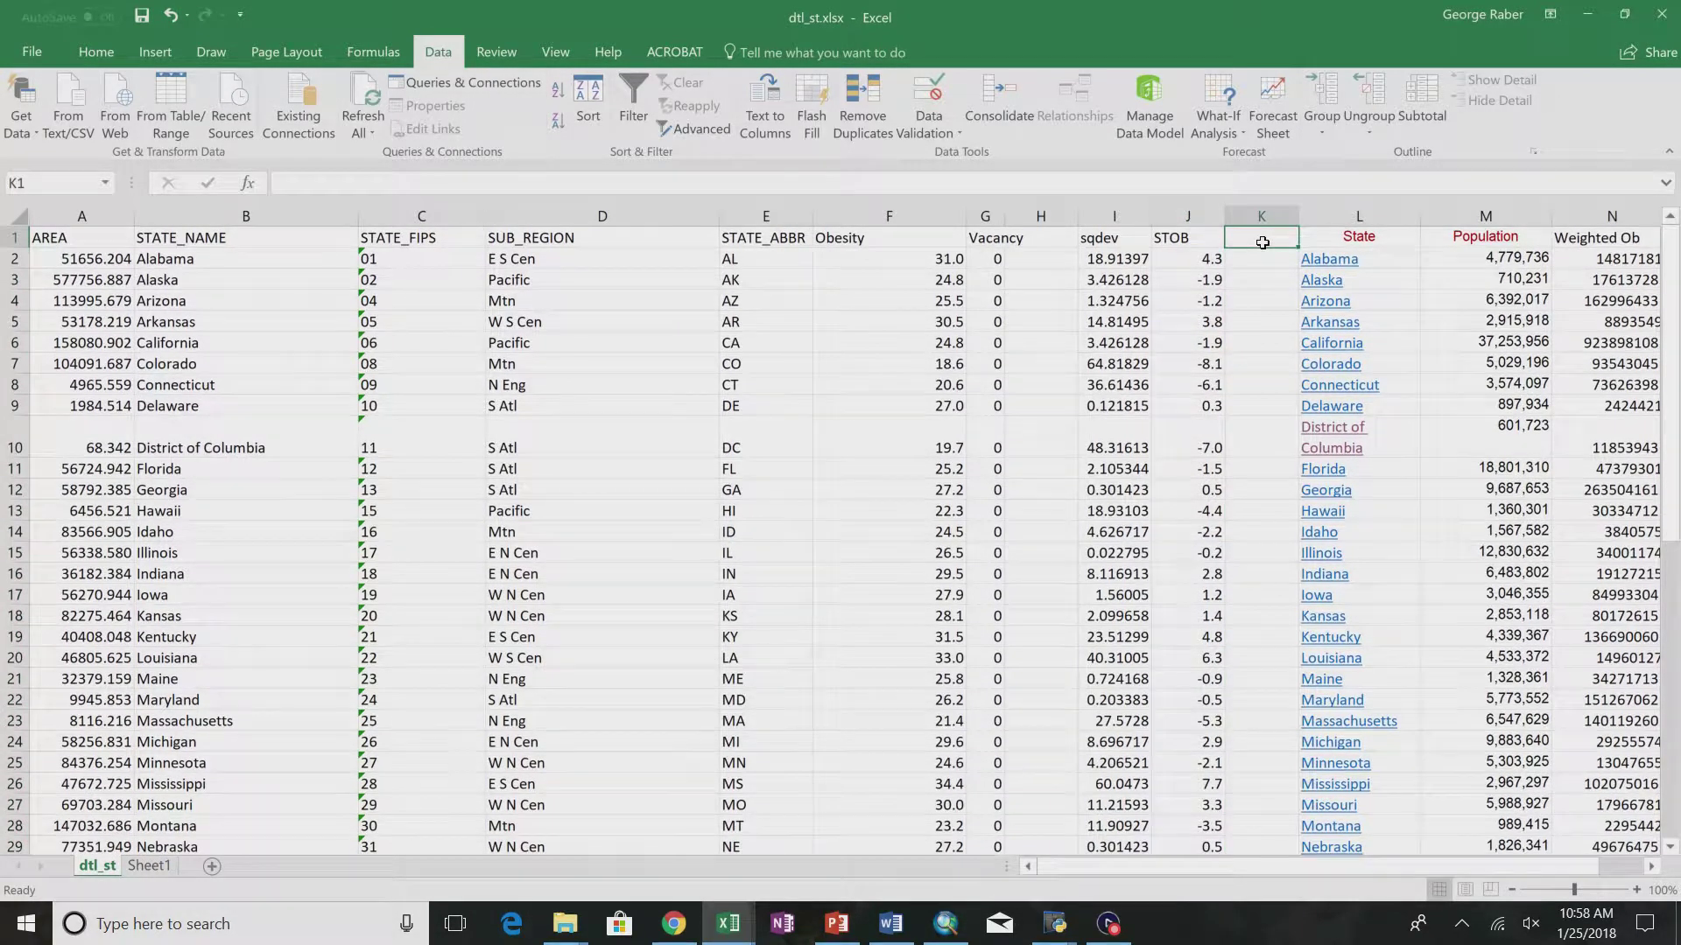
{"action": "type", "text": "e"}
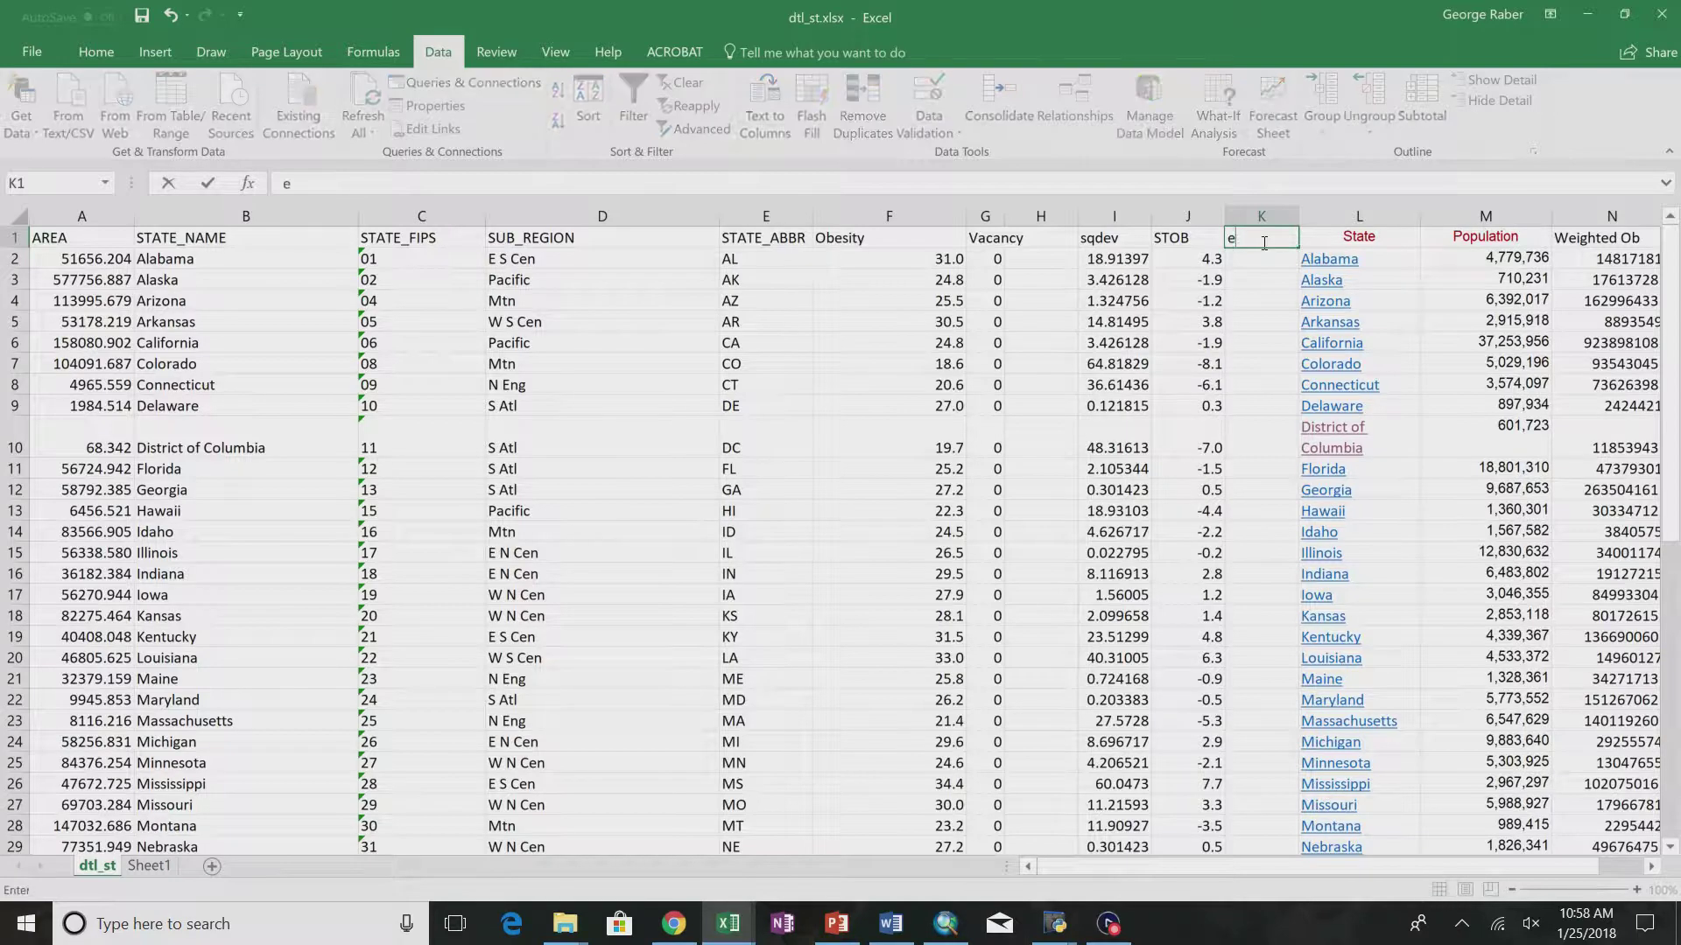
{"action": "type", "text": "xample"}
{"action": "key", "text": "Return"}
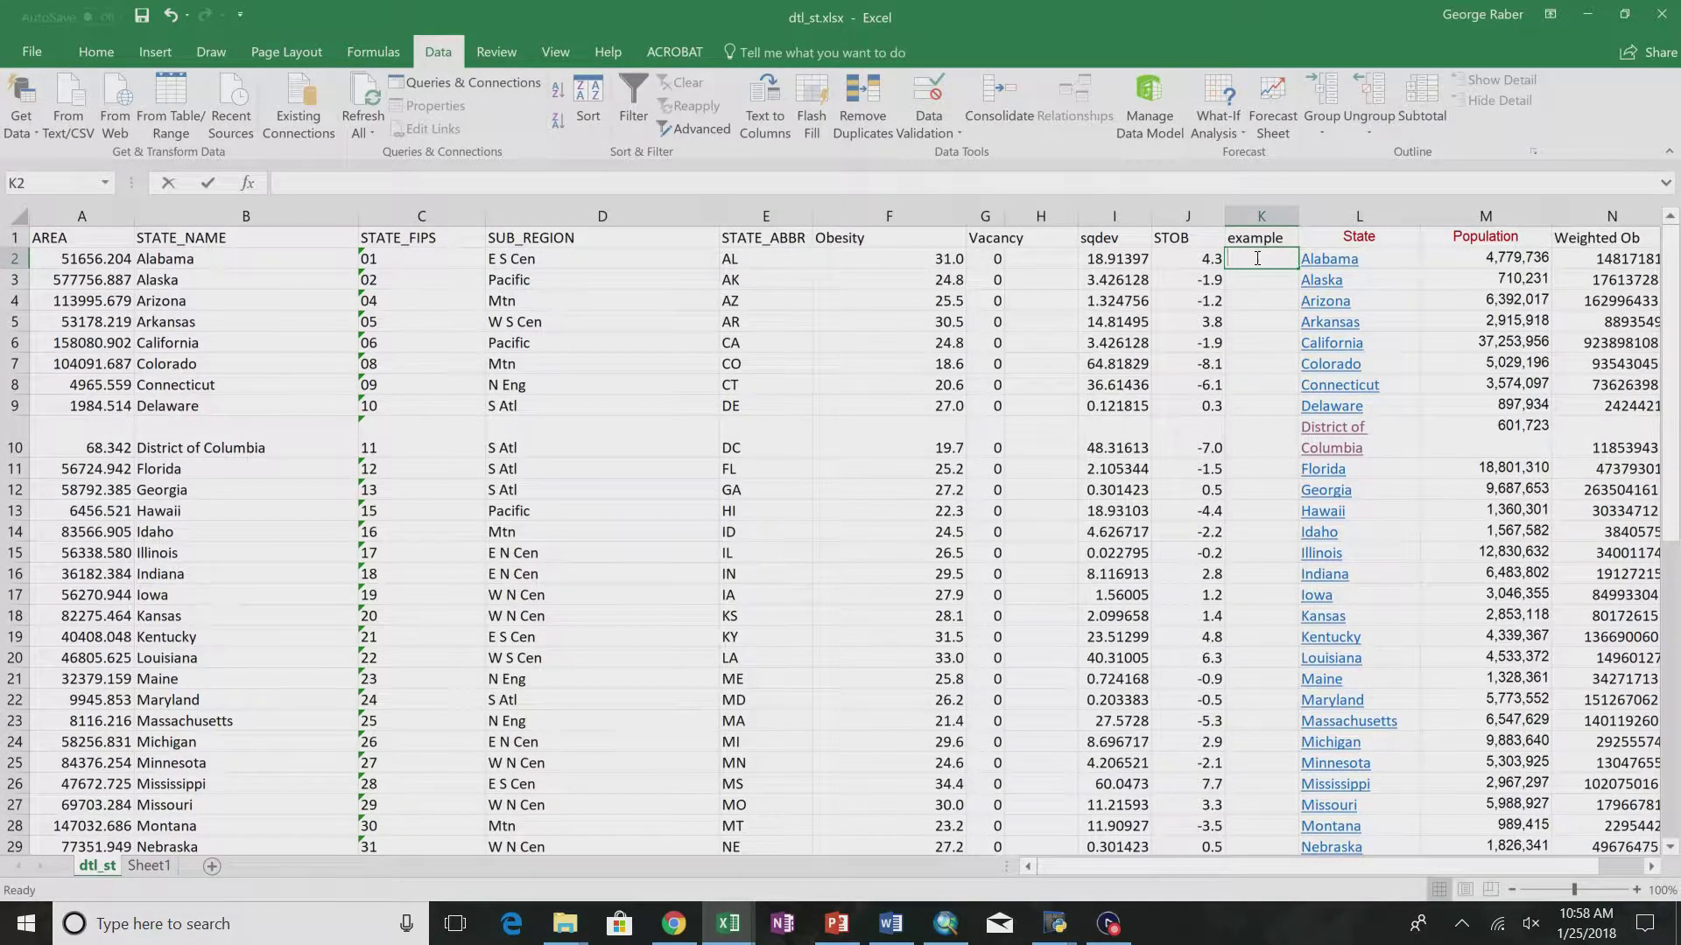
- Enter the formula =F2-30 in K2 to subtract 30 from Alabama's obesity value
{"action": "type", "text": "="}
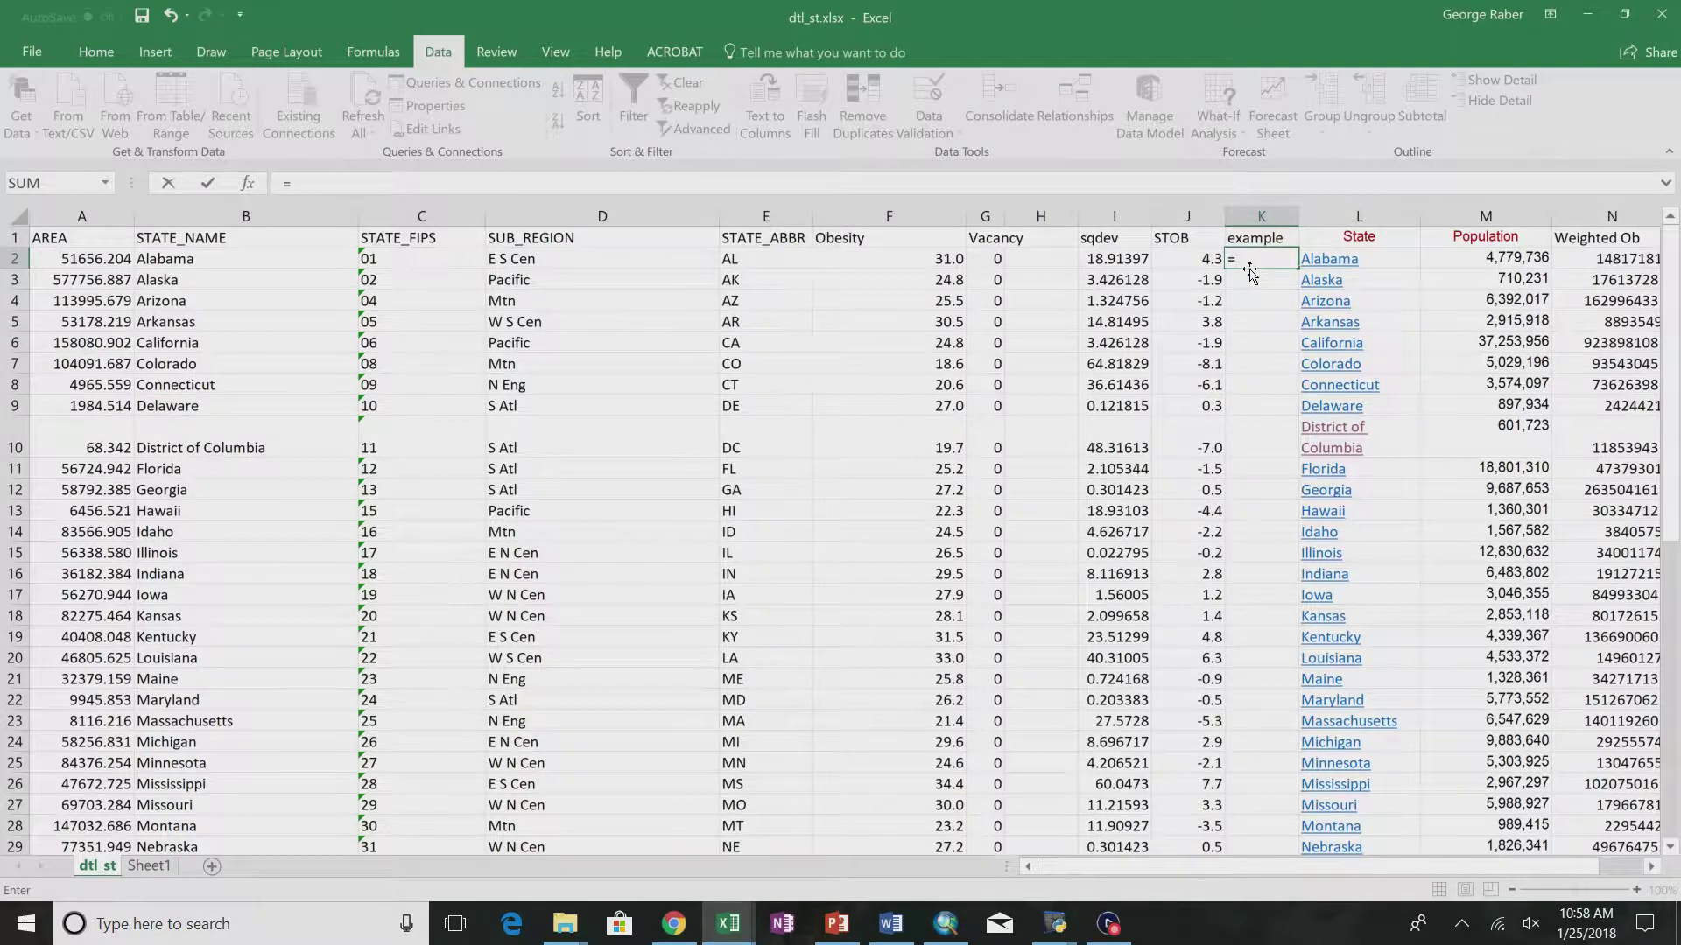
{"action": "left_click", "coordinate": [912, 257]}
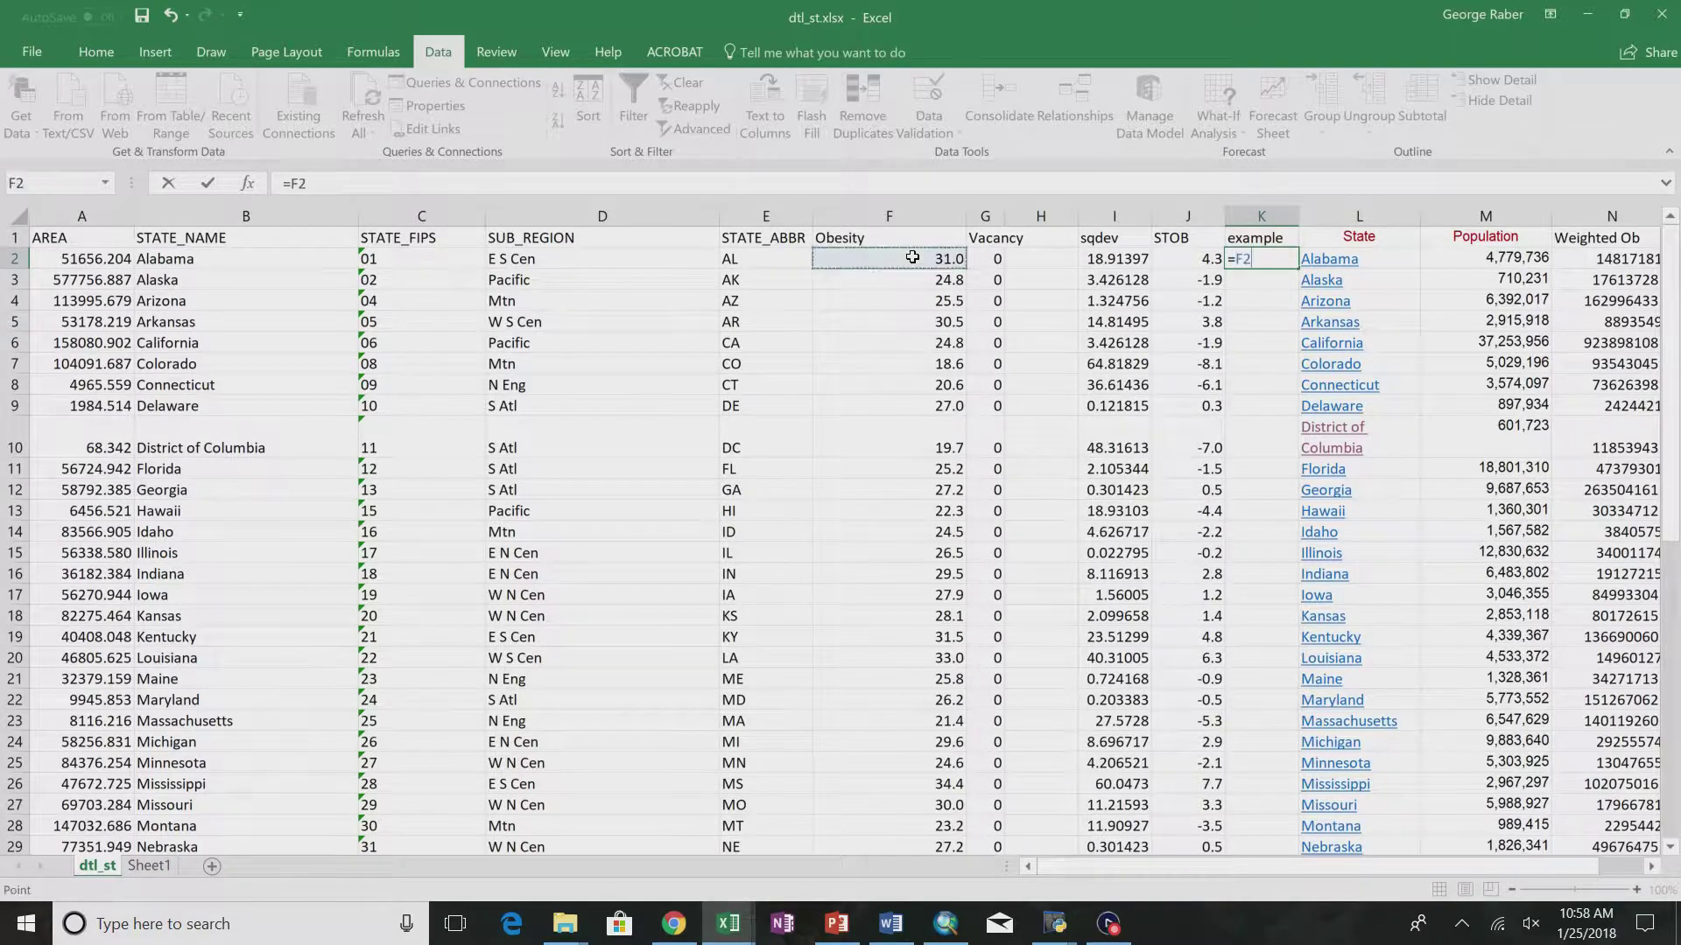
{"action": "type", "text": "-30"}
{"action": "key", "text": "Return"}
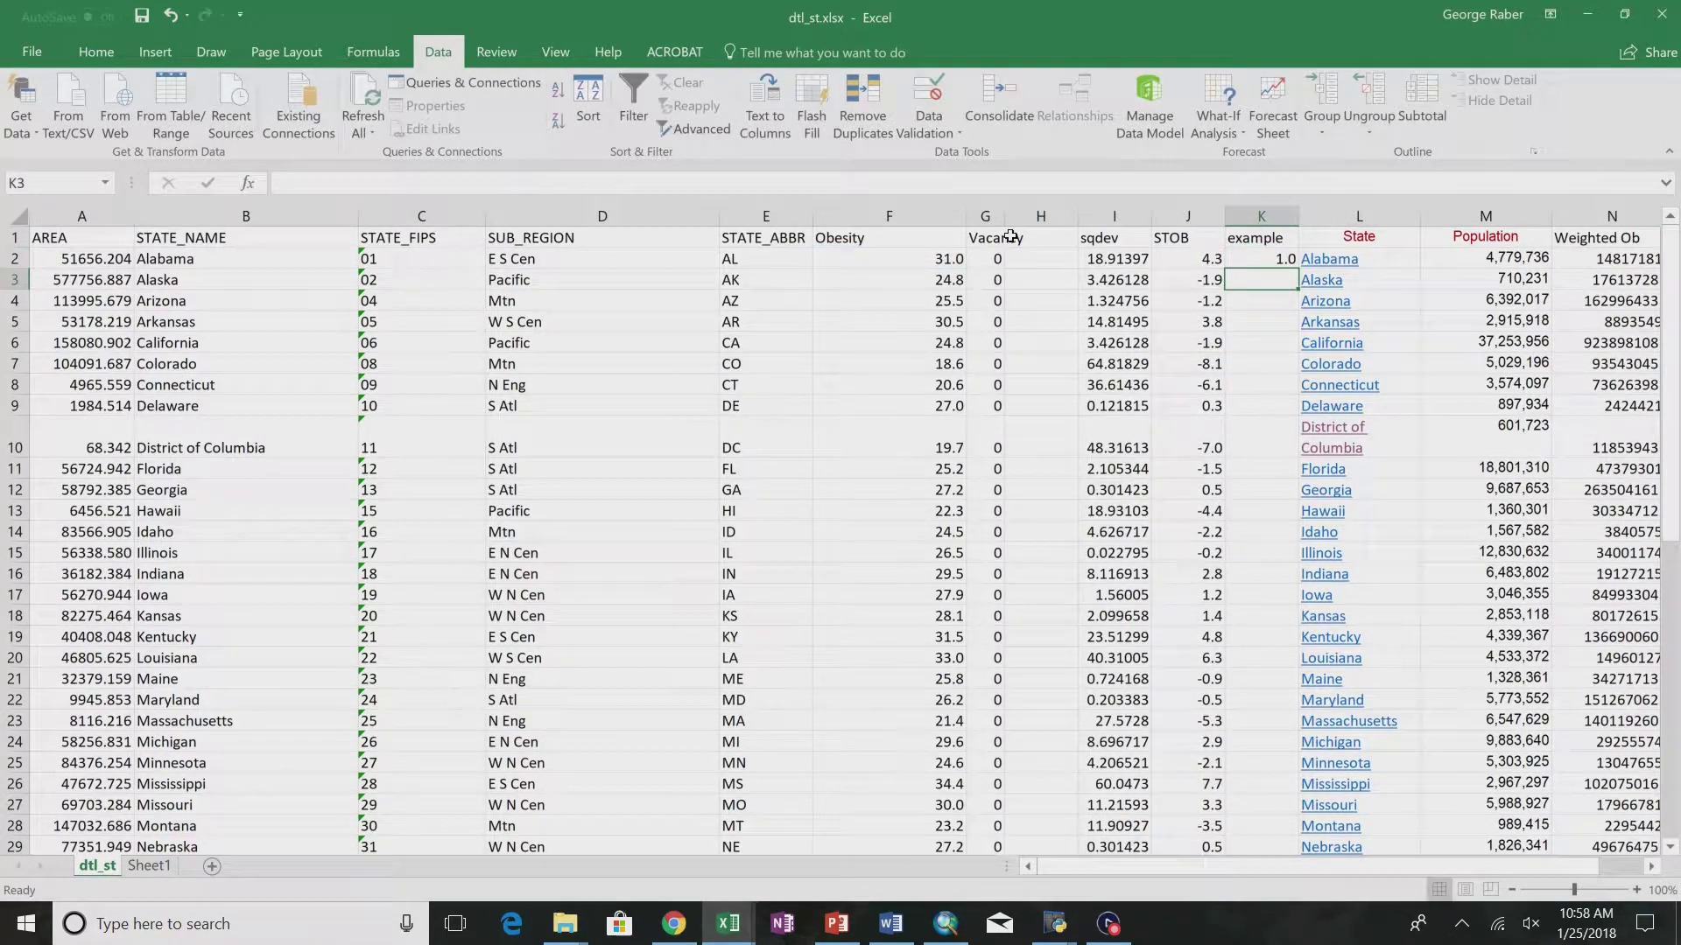
- Fill the K2 formula down the example column through Wyoming in K52
{"action": "left_click", "coordinate": [1272, 264]}
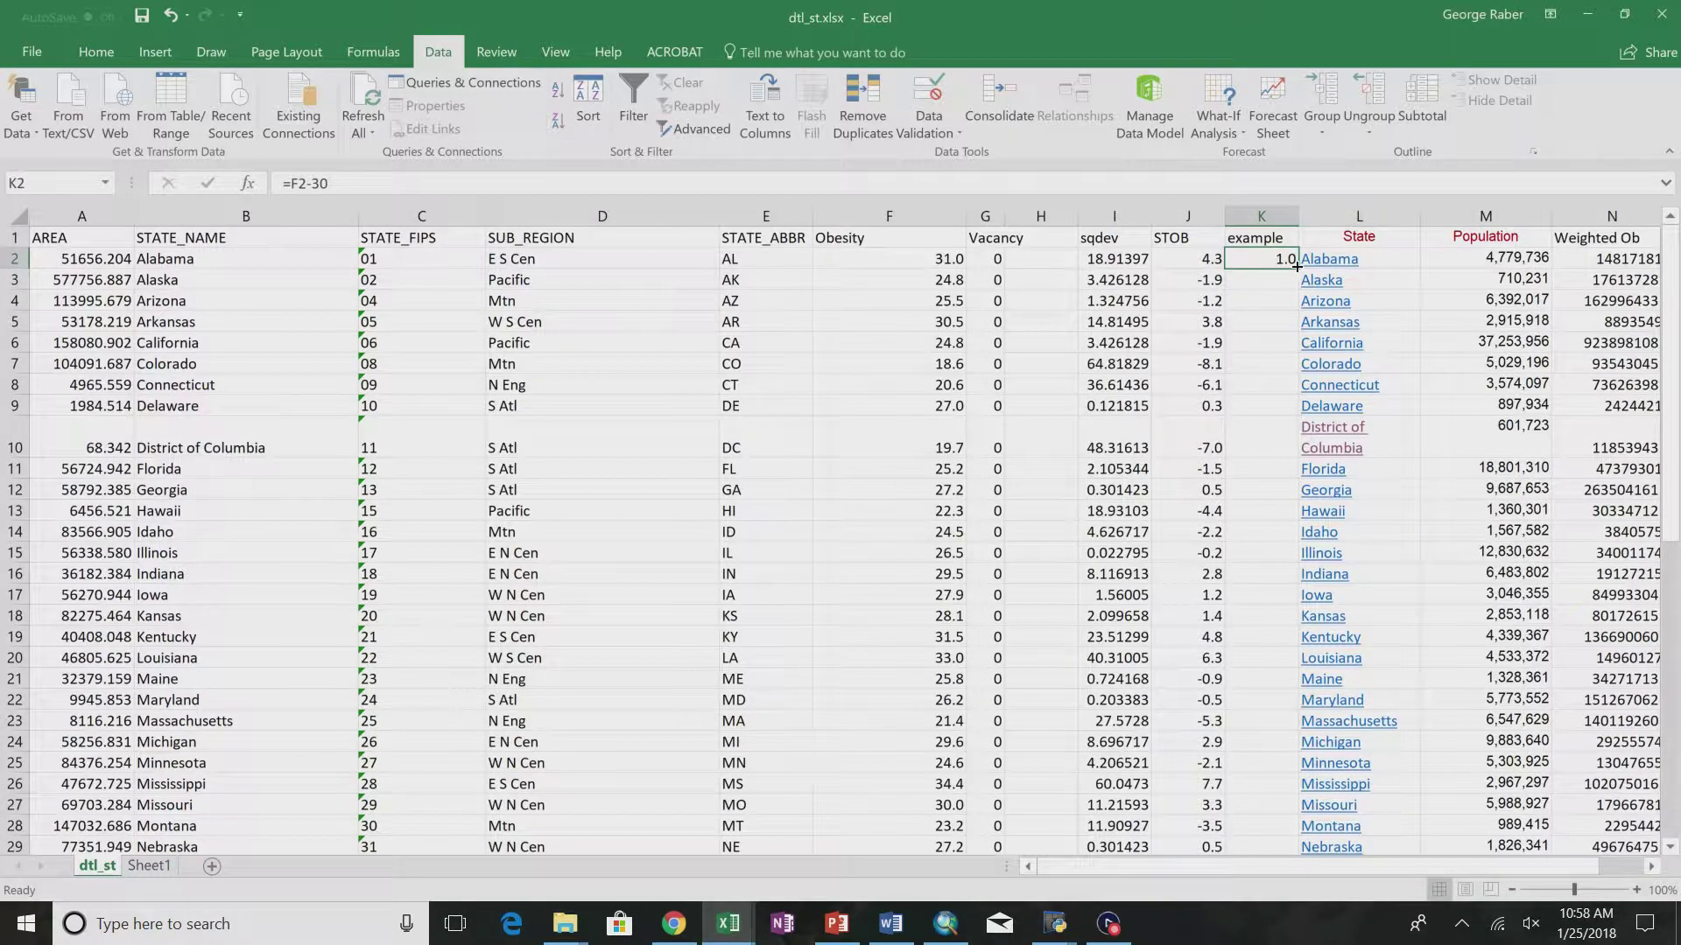
{"action": "left_click_drag", "start_coordinate": [1299, 269], "coordinate": [1301, 308]}
{"action": "left_click", "coordinate": [1277, 281]}
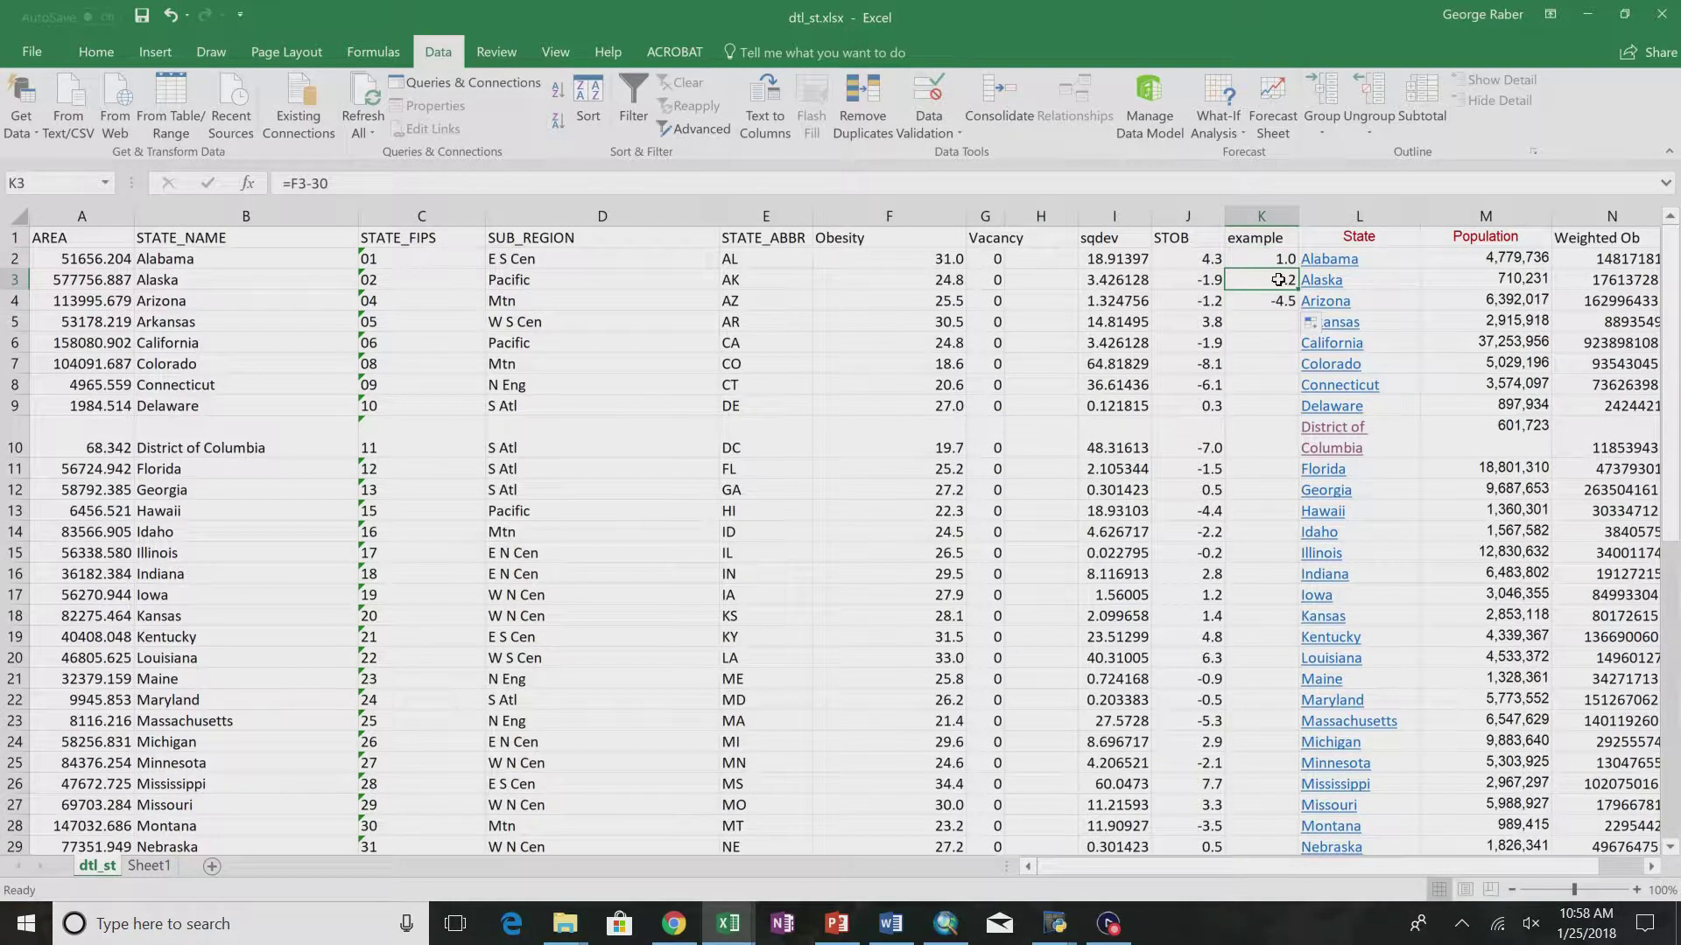
{"action": "left_click", "coordinate": [1274, 259]}
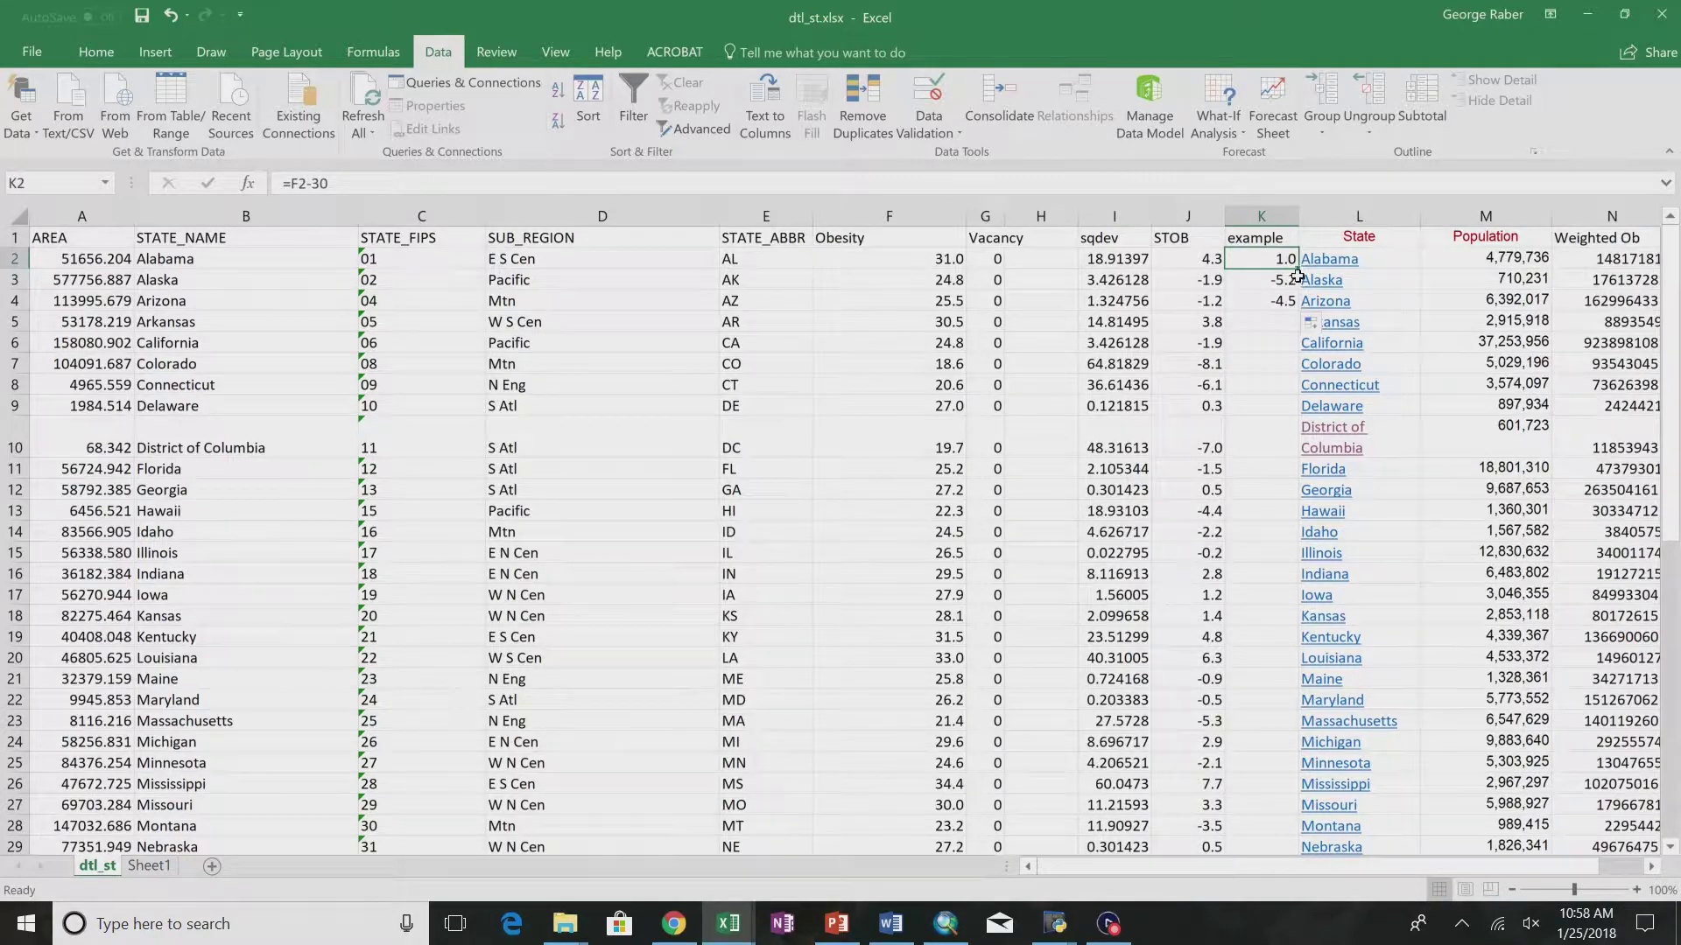
{"action": "left_click_drag", "start_coordinate": [1299, 269], "coordinate": [1270, 787]}
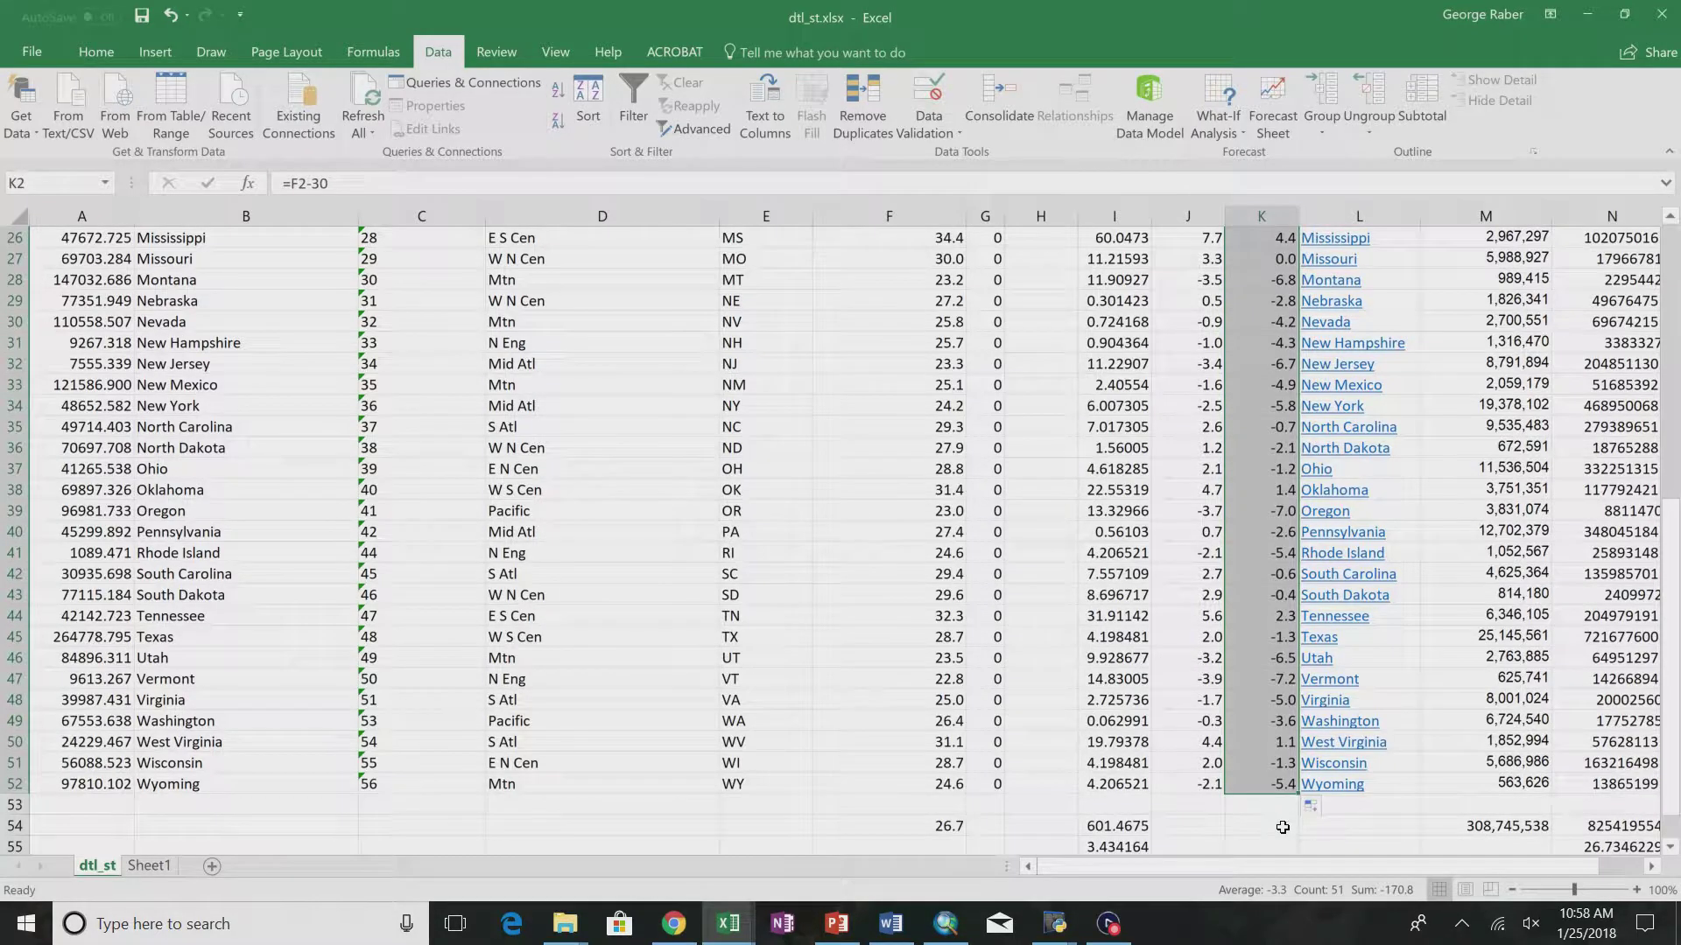
- Copy the SUM formula from I54 across to K54 and clear the copy in J54
{"action": "scroll", "coordinate": [1274, 814], "scroll_direction": "down", "scroll_amount": 2}
{"action": "left_click", "coordinate": [1124, 721]}
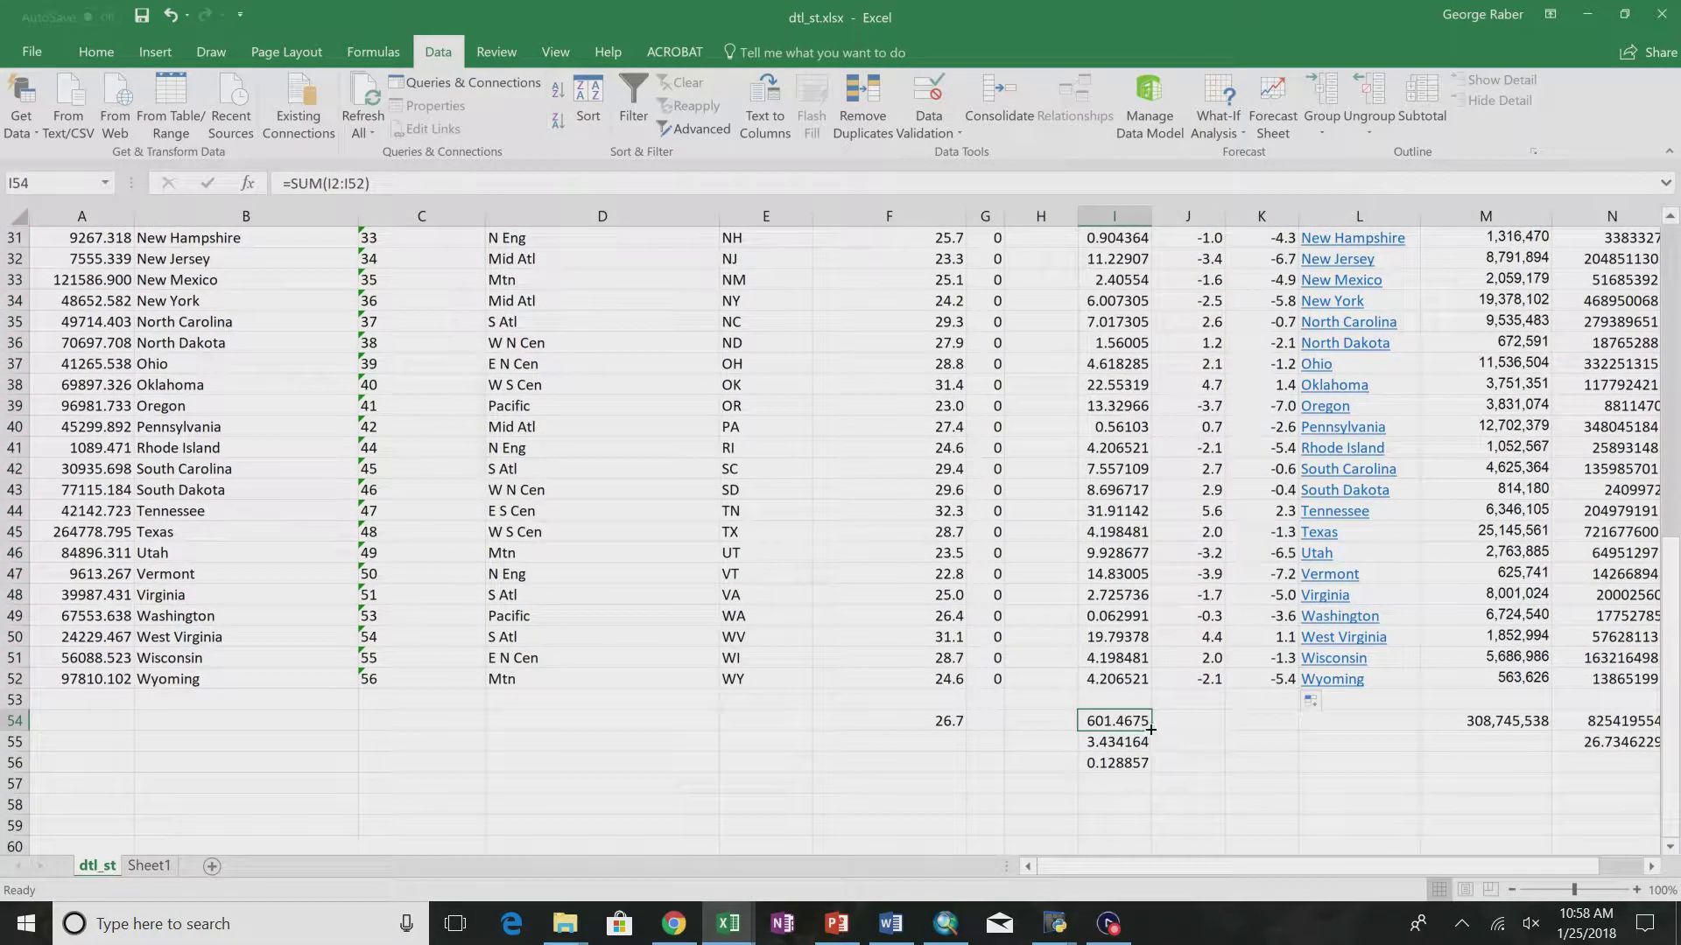
{"action": "left_click_drag", "start_coordinate": [1151, 731], "coordinate": [1280, 728]}
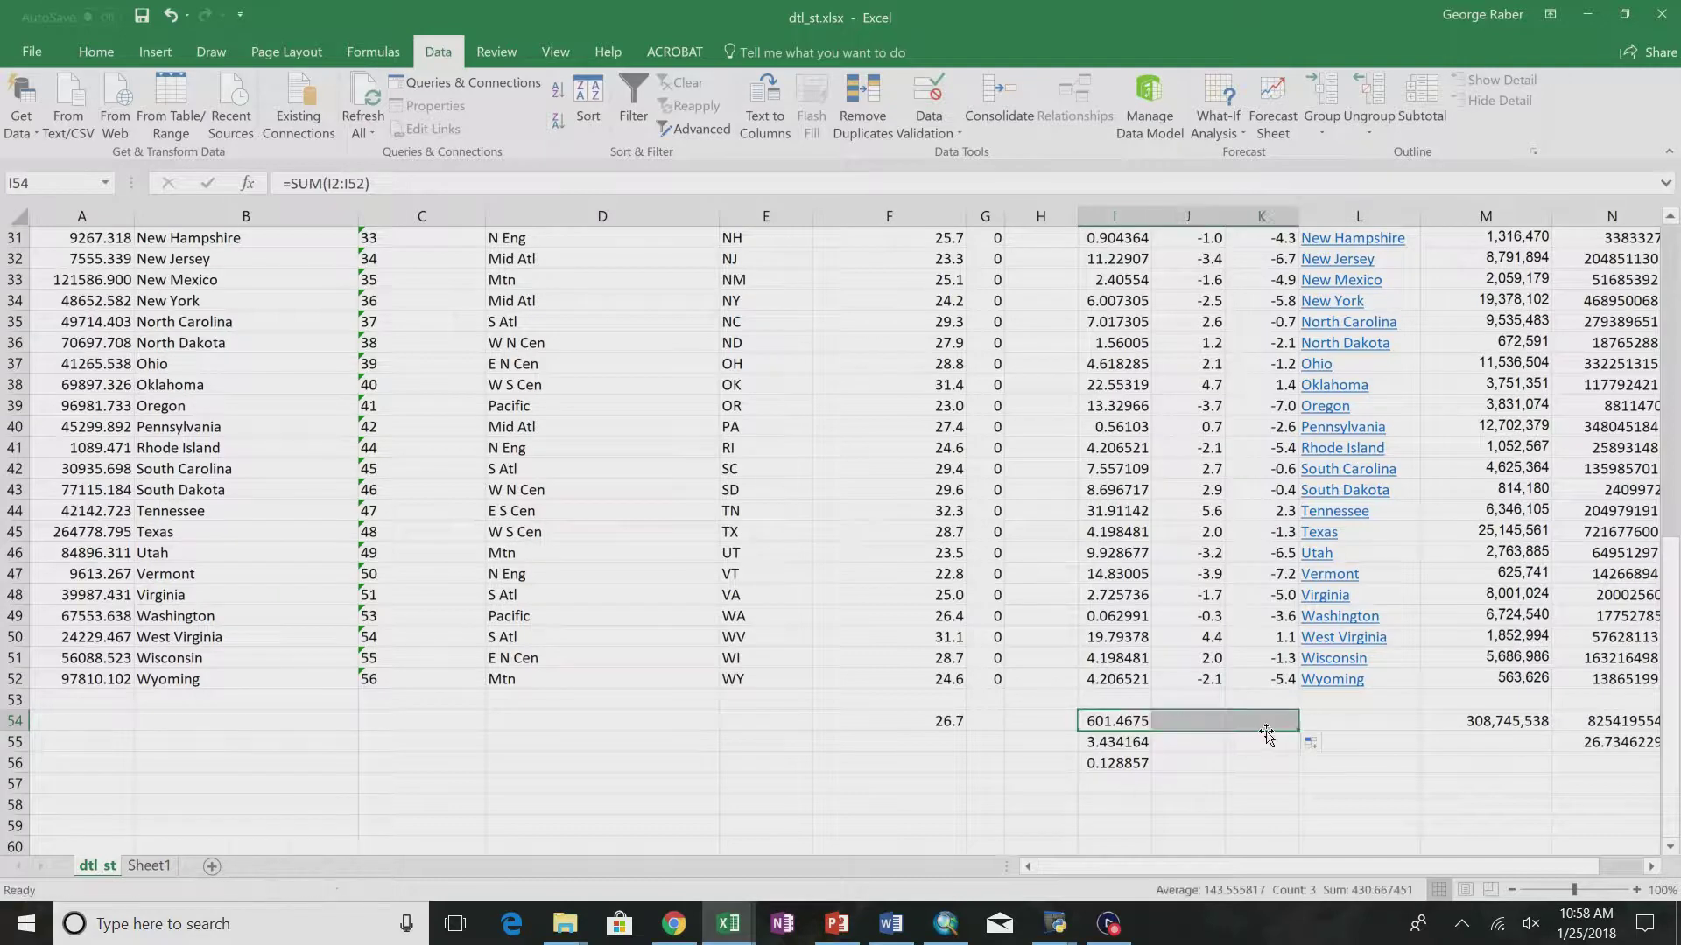
{"action": "left_click", "coordinate": [1095, 723]}
{"action": "left_click", "coordinate": [1179, 720]}
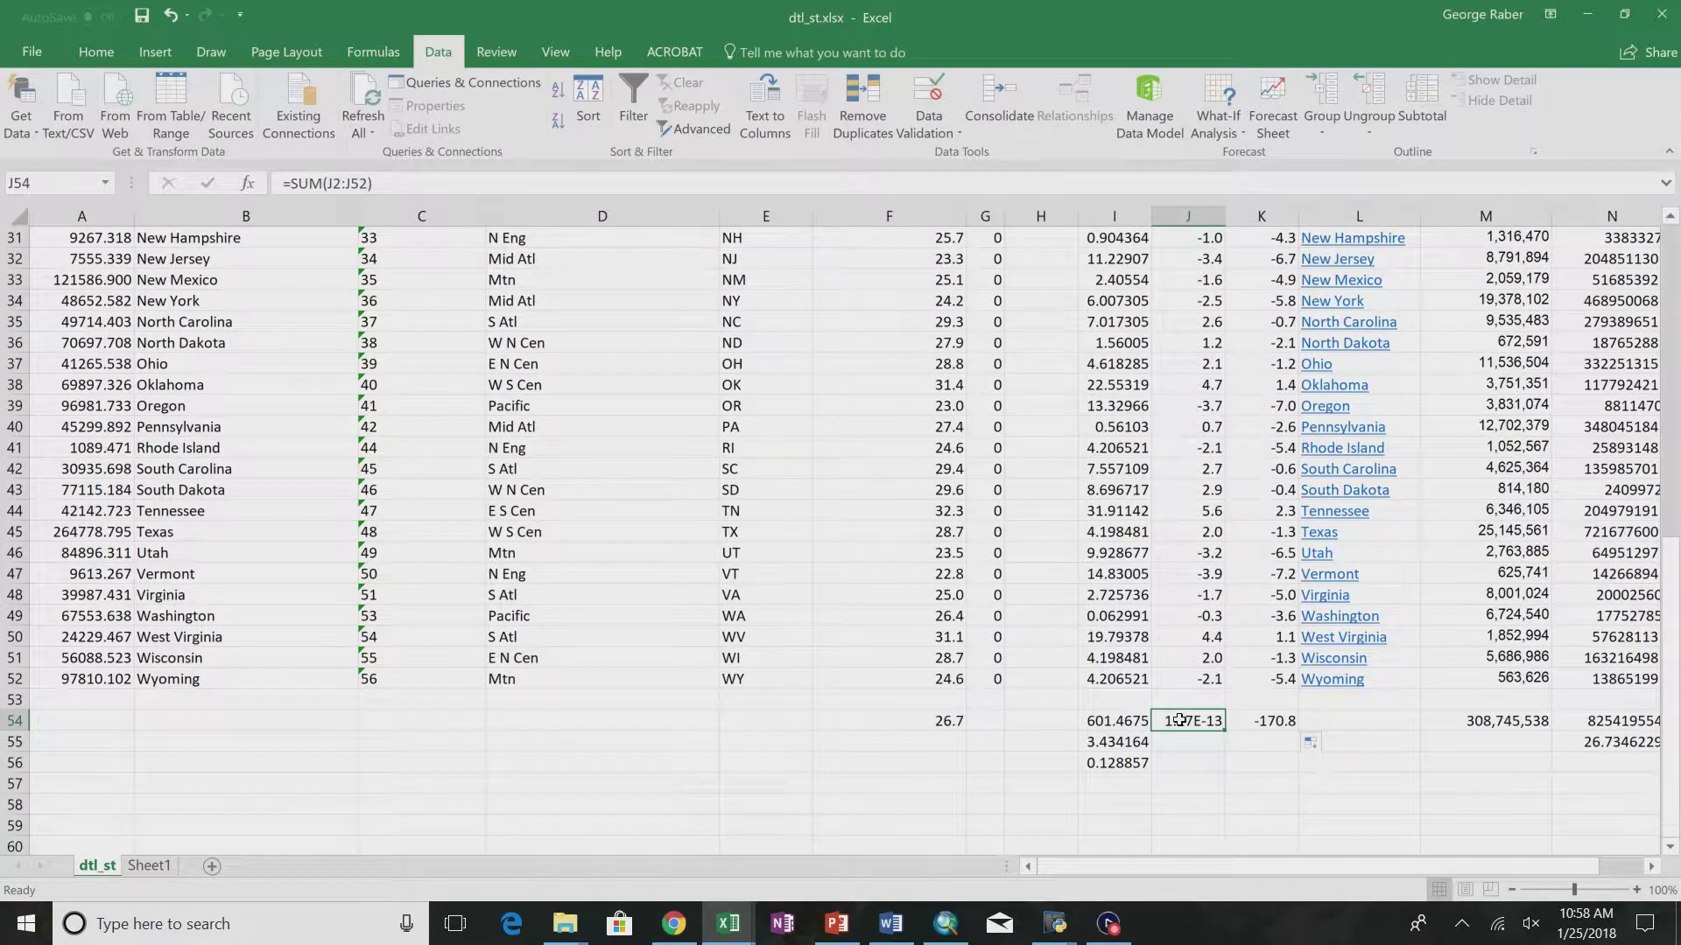
{"action": "left_click", "coordinate": [1101, 723]}
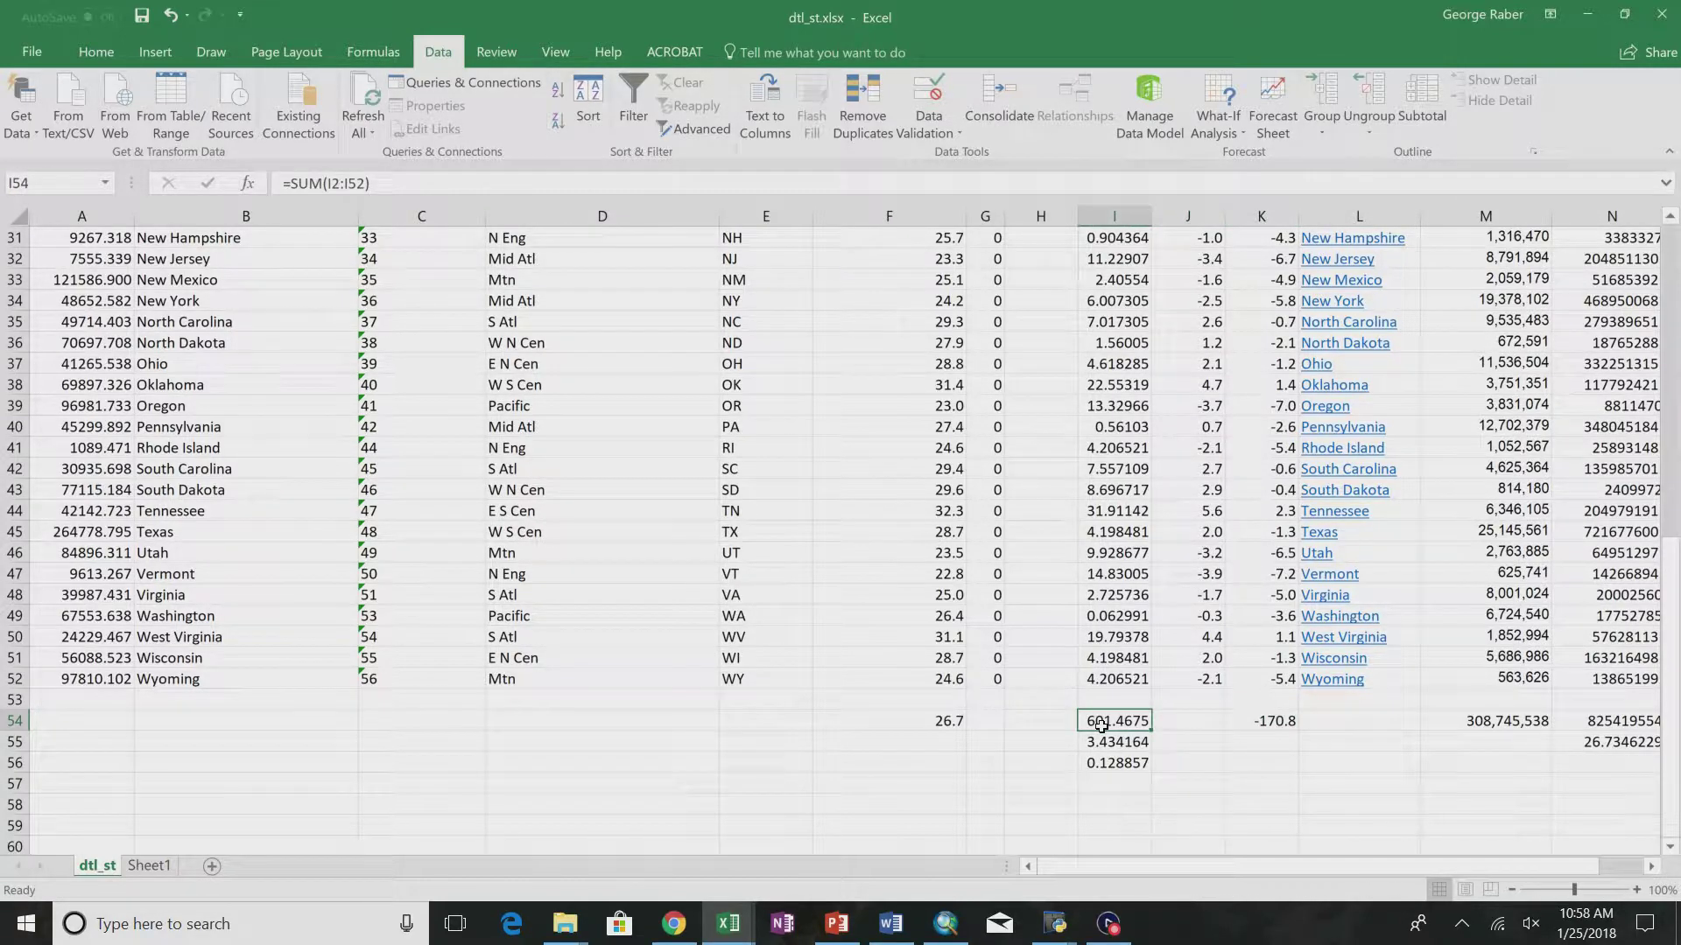
{"action": "left_click", "coordinate": [1121, 741]}
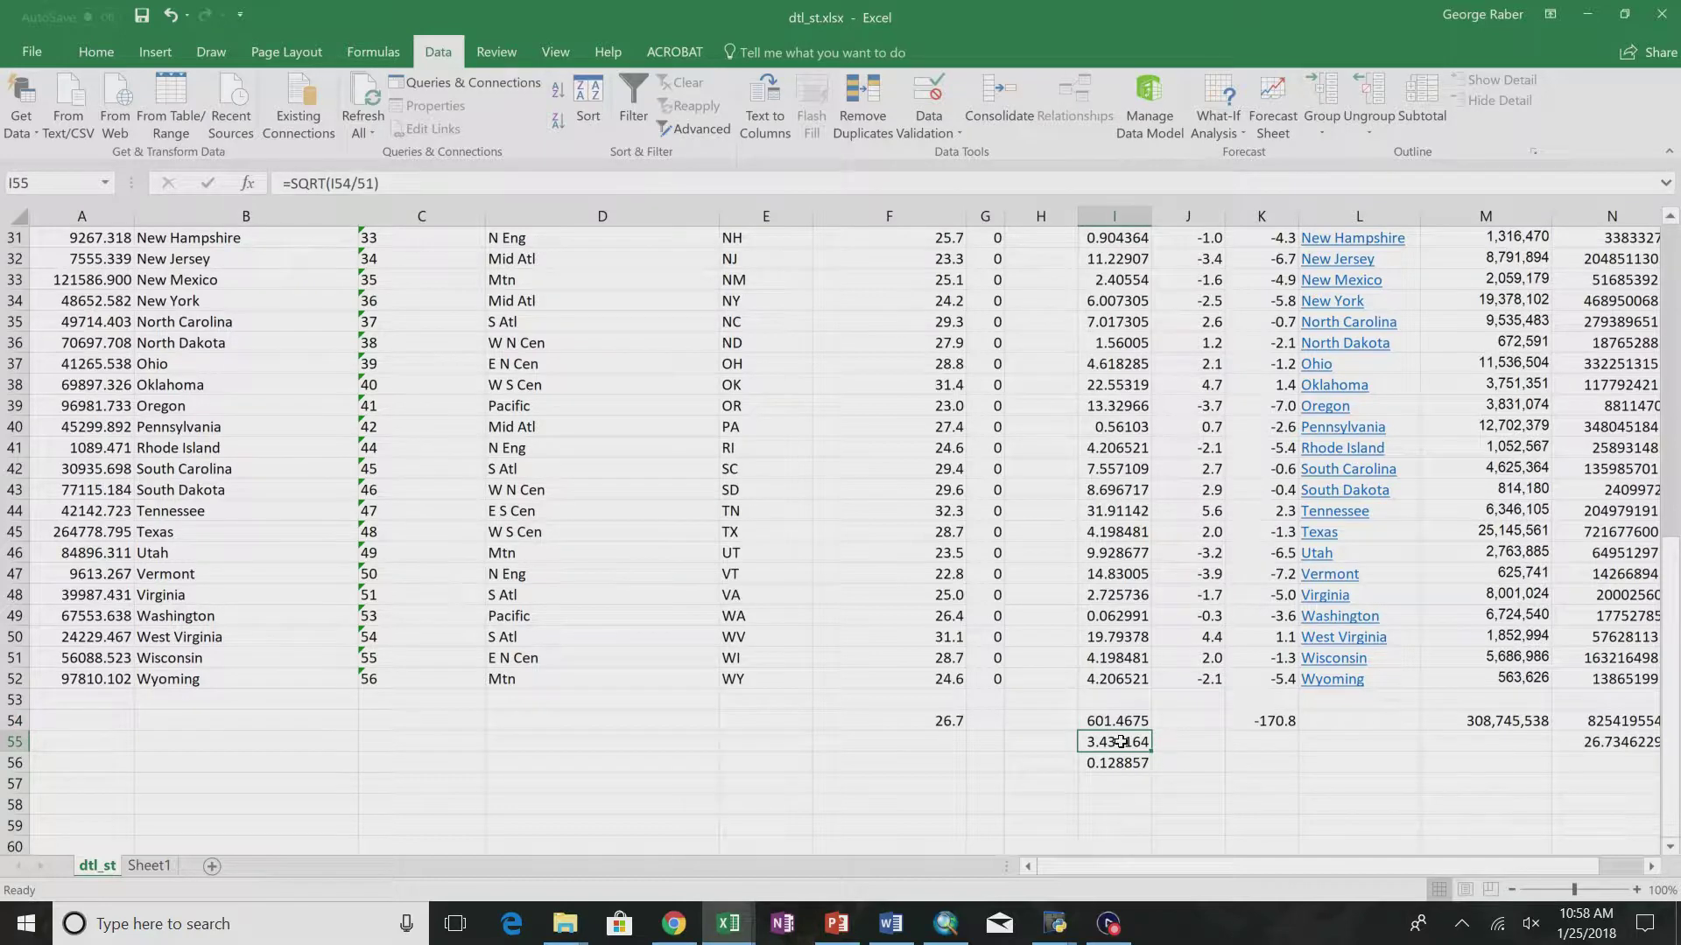
- Try to square Alaska's deviation in the example column by changing the K3 formula to =F3-30**2
{"action": "scroll", "coordinate": [1285, 549], "scroll_direction": "up", "scroll_amount": 10}
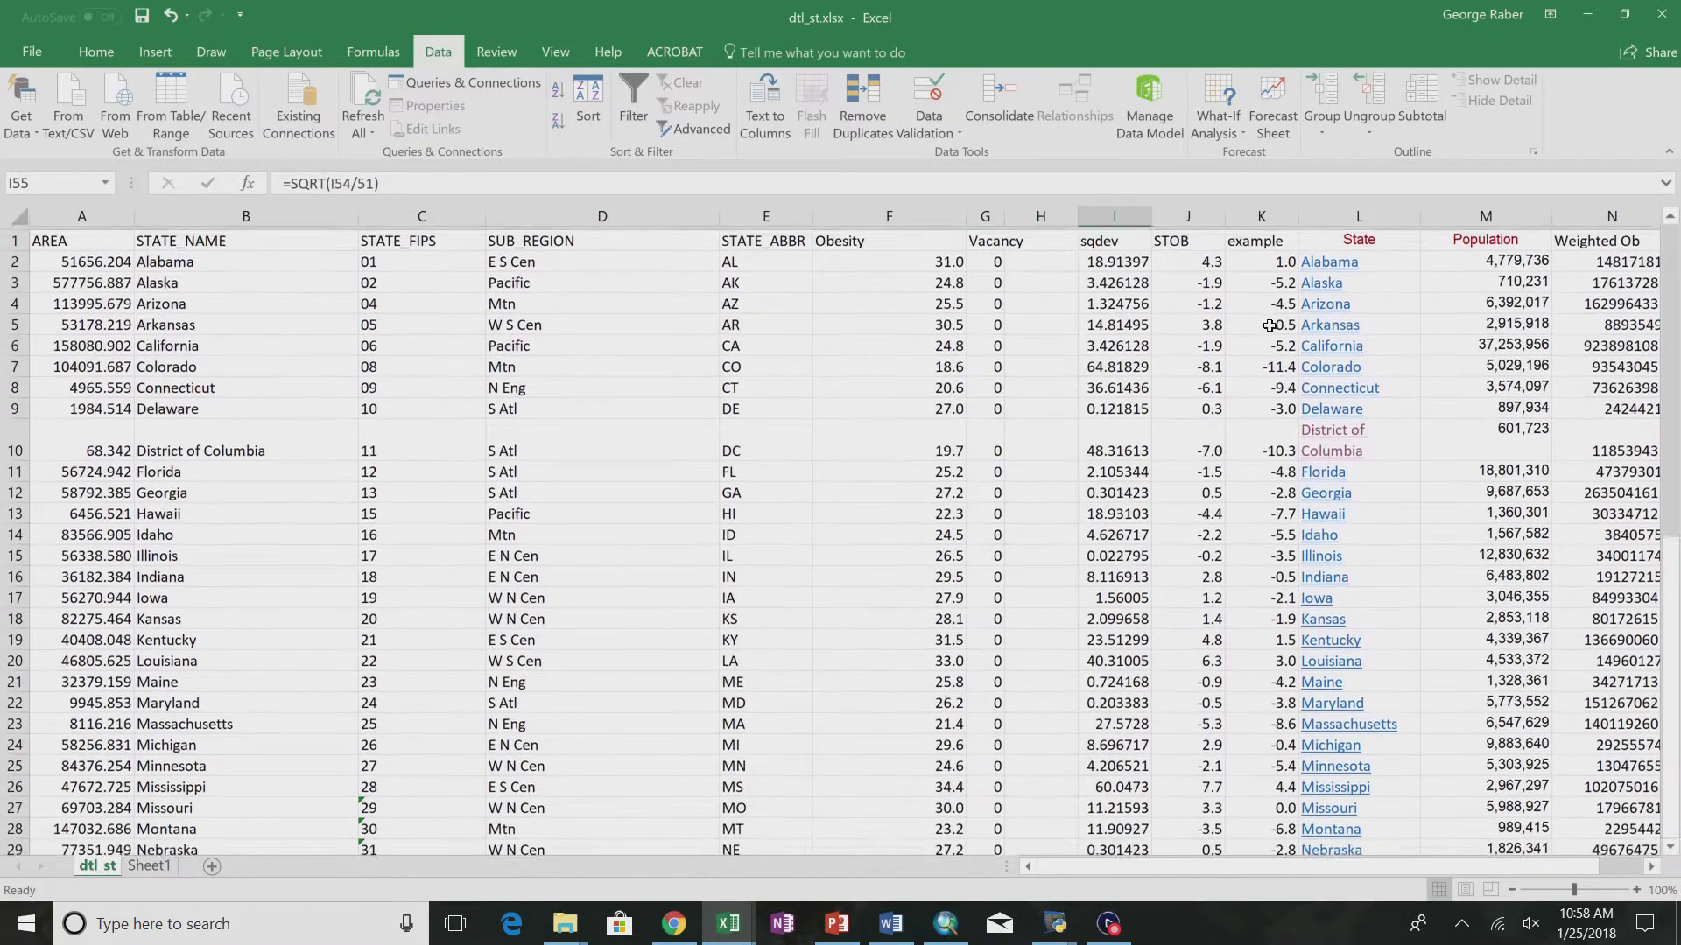
{"action": "left_click", "coordinate": [1265, 283]}
{"action": "left_click", "coordinate": [341, 184]}
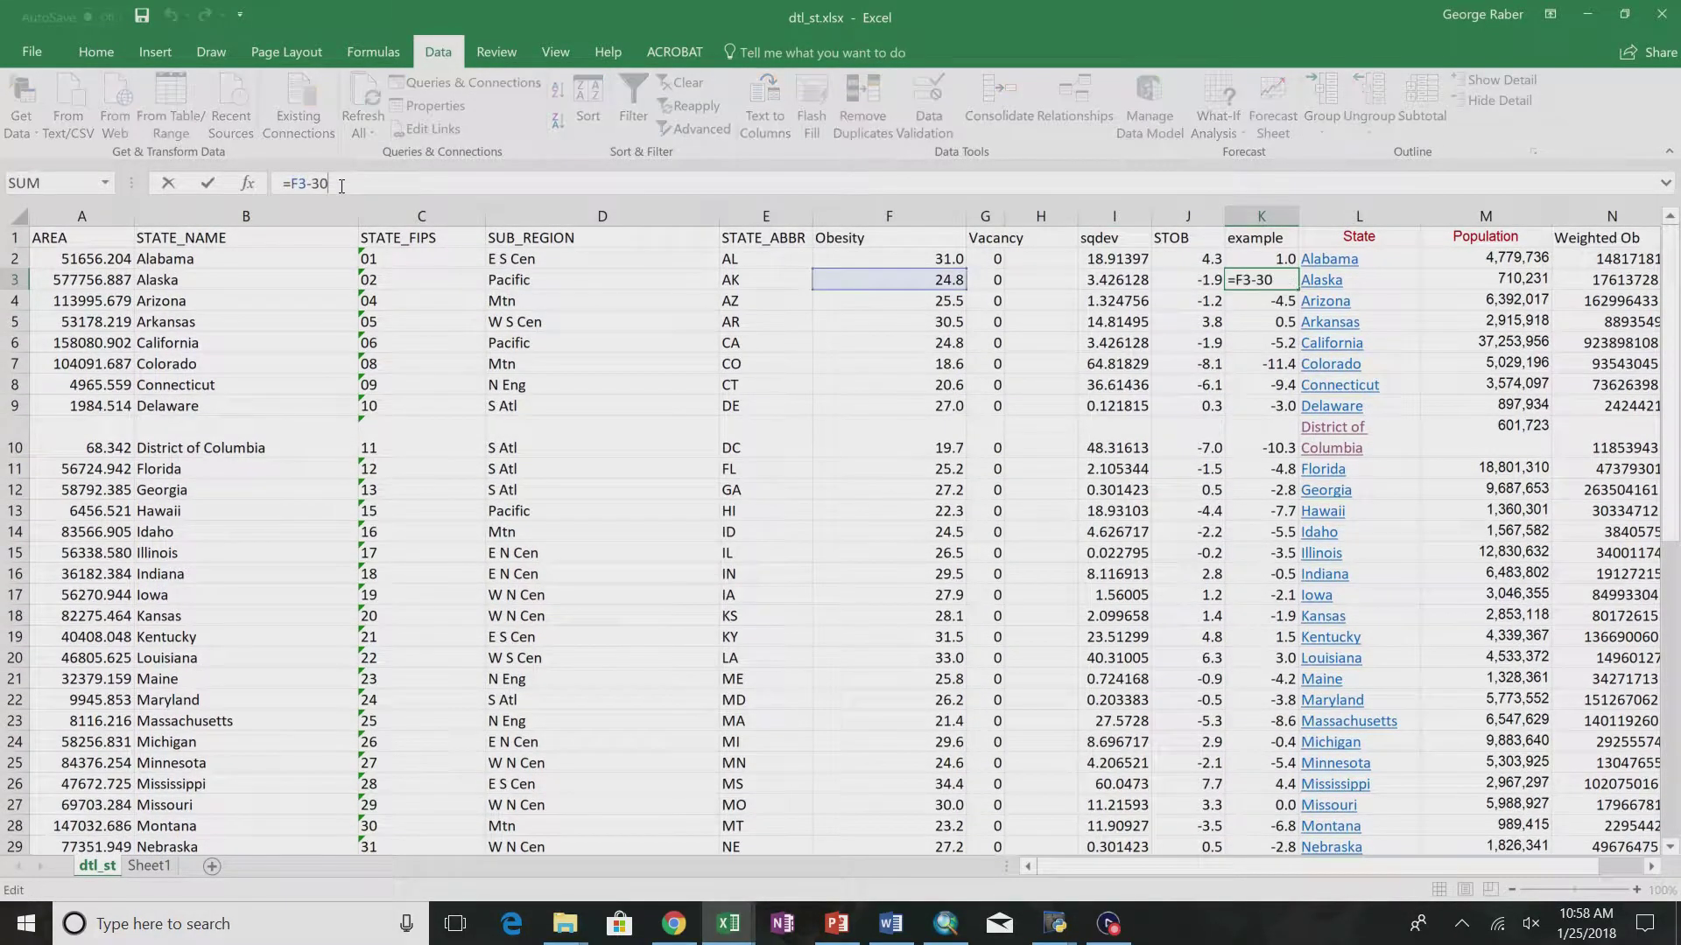
{"action": "type", "text": "**2"}
{"action": "key", "text": "Return"}
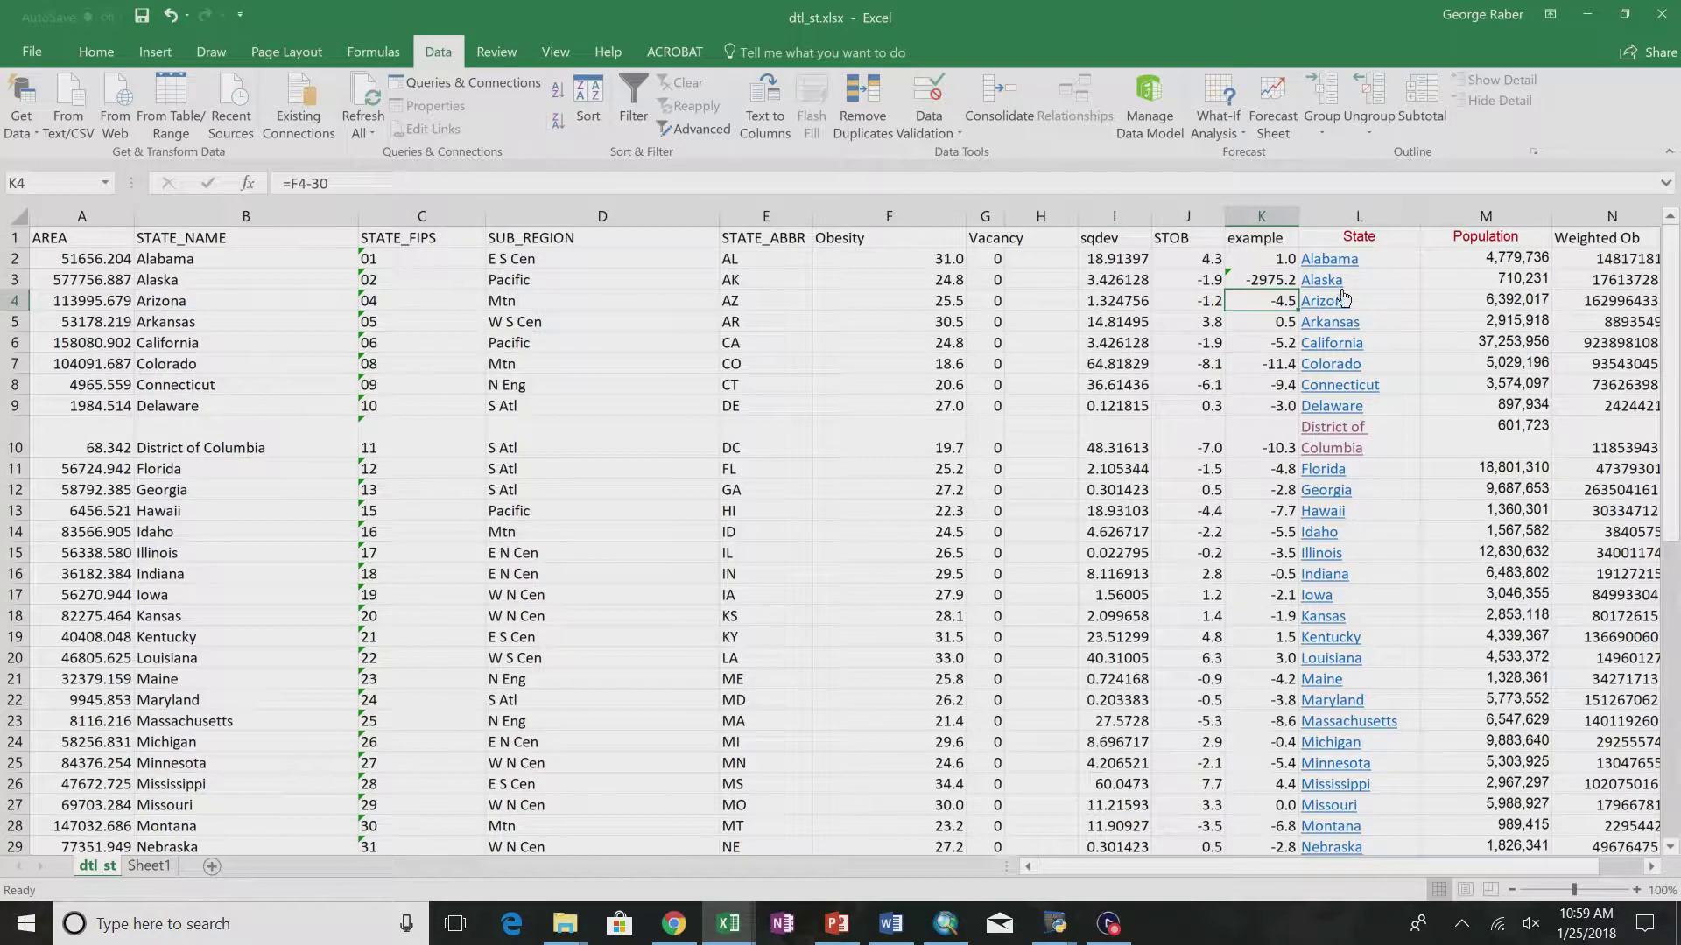
- Check the example column formulas for Alabama and Alaska, and undo the last change to the Alaska formula in K3
{"action": "left_click", "coordinate": [1274, 259]}
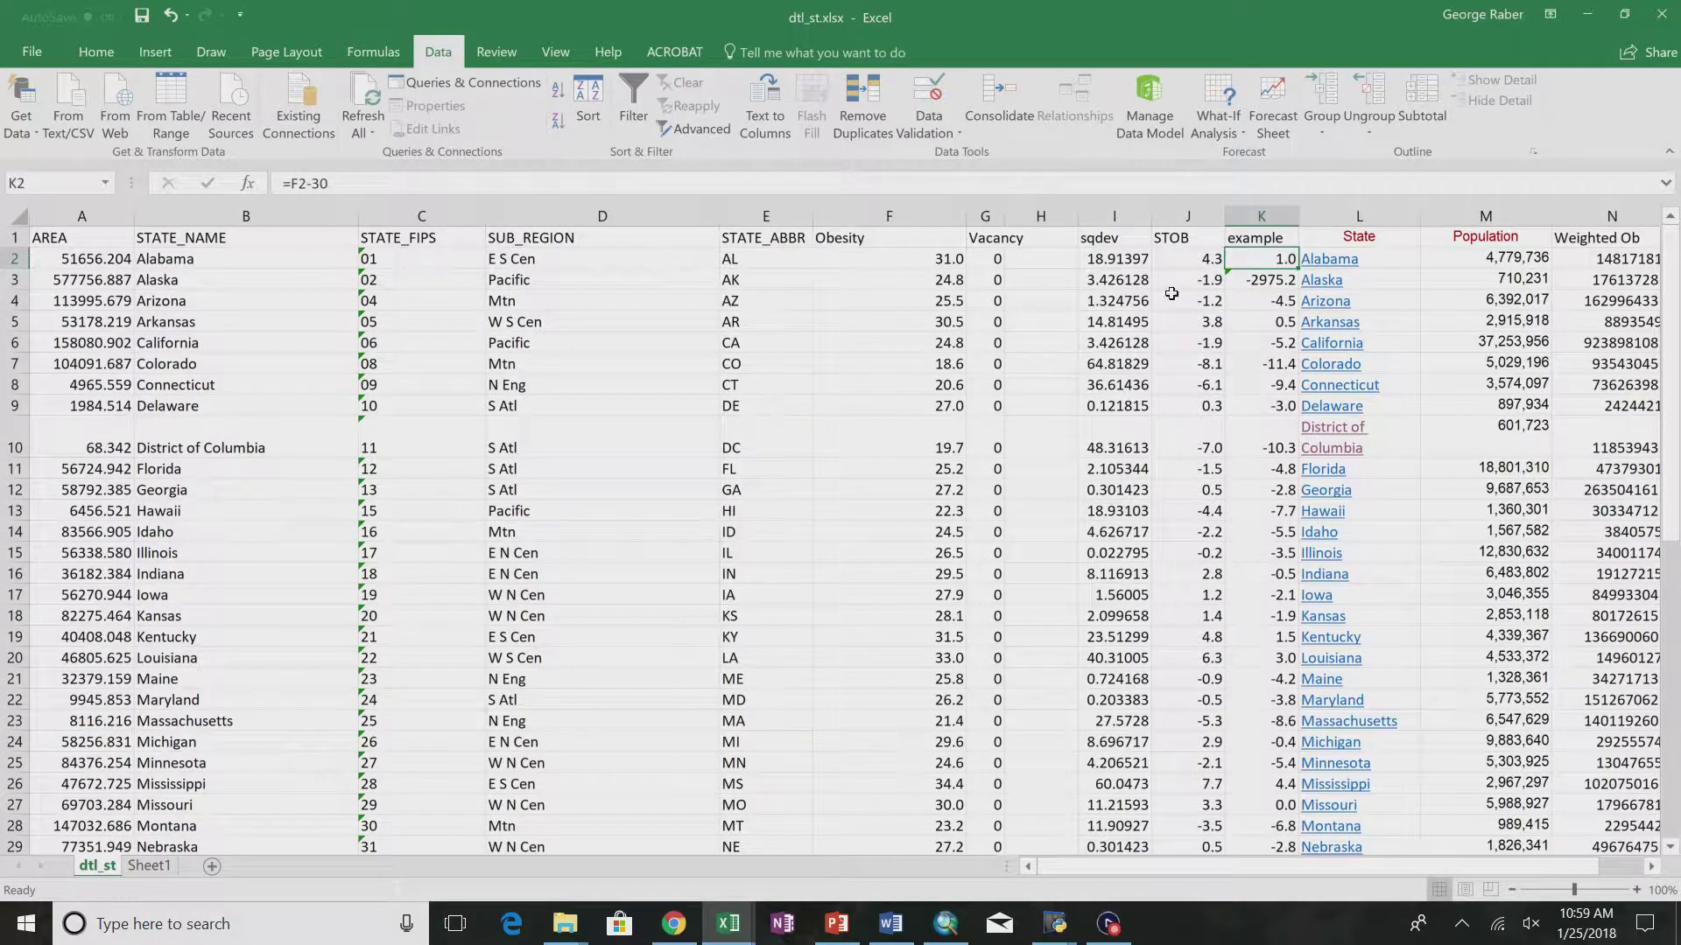
{"action": "left_click", "coordinate": [1269, 280]}
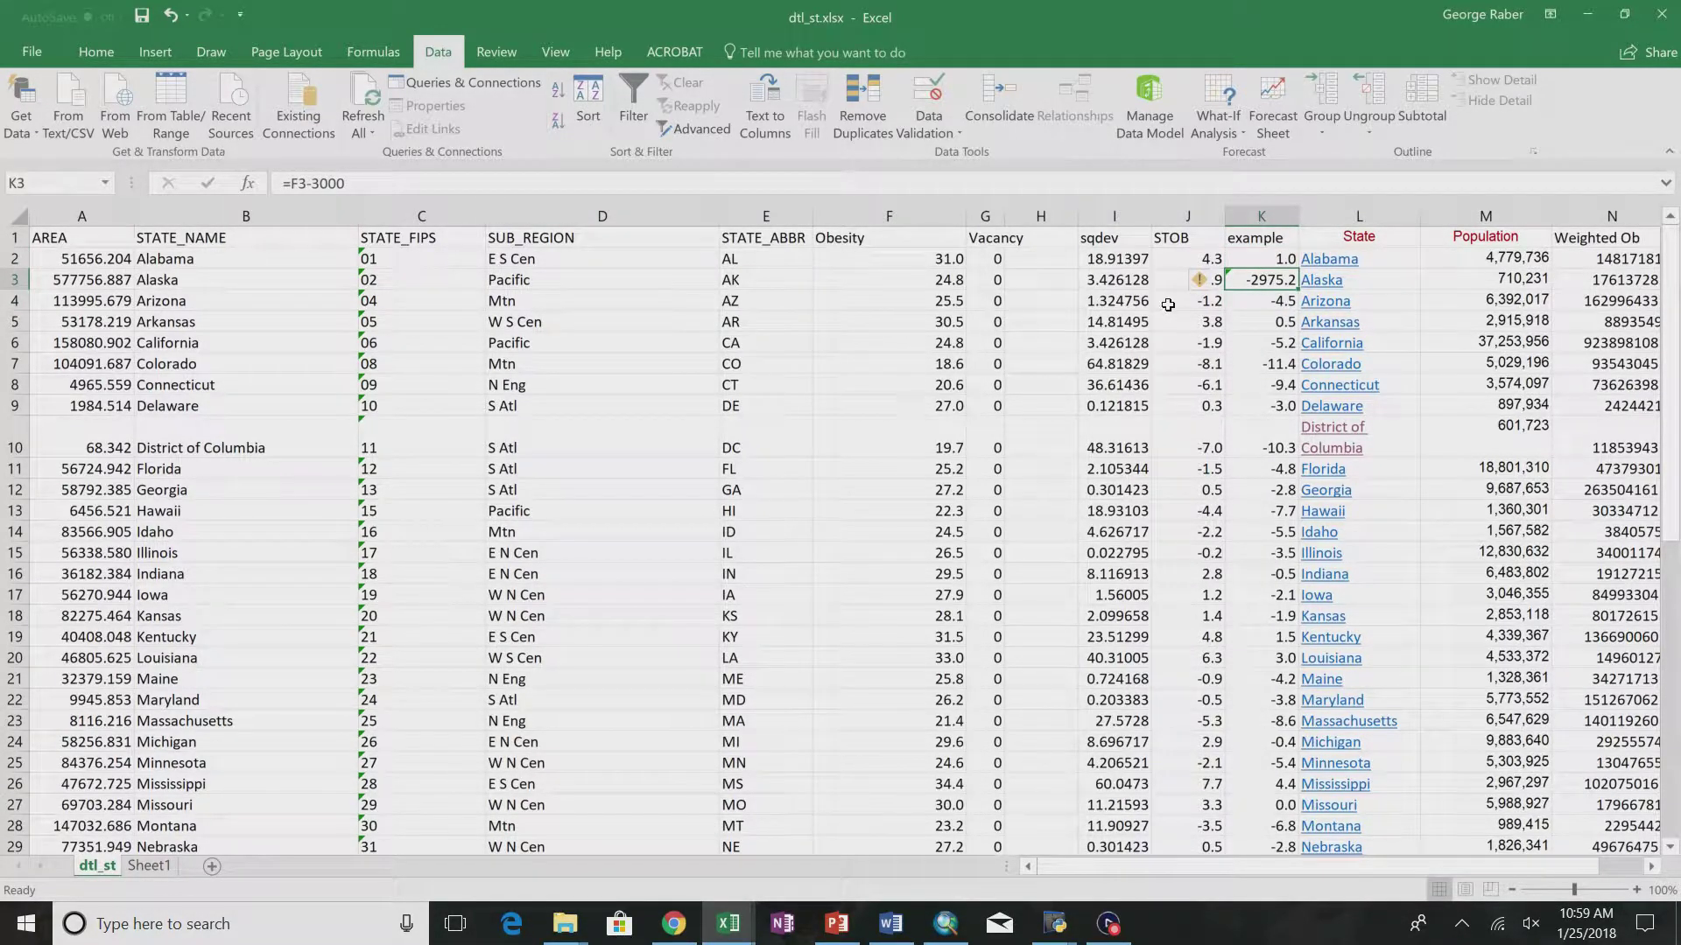
{"action": "key", "text": "ctrl+z"}
- Extend the Alabama example formula in K2 to =(F2-30)*F2-30
{"action": "left_click", "coordinate": [1274, 254]}
{"action": "left_click", "coordinate": [337, 189]}
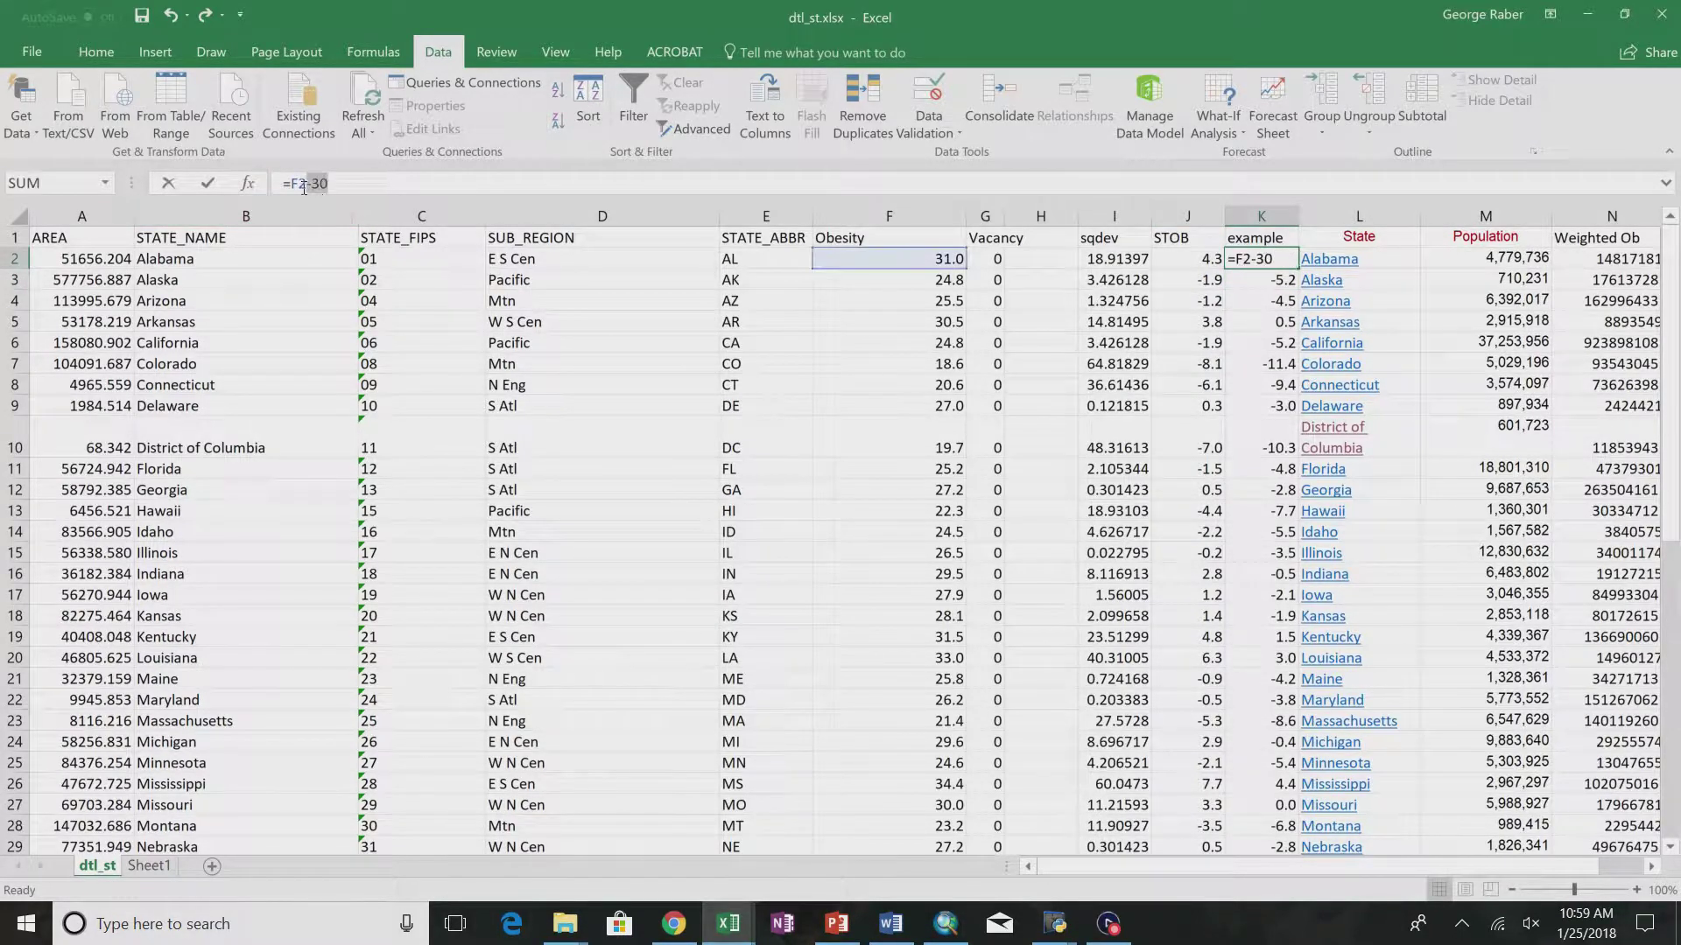
{"action": "double_click", "coordinate": [301, 188]}
{"action": "left_click", "coordinate": [343, 181]}
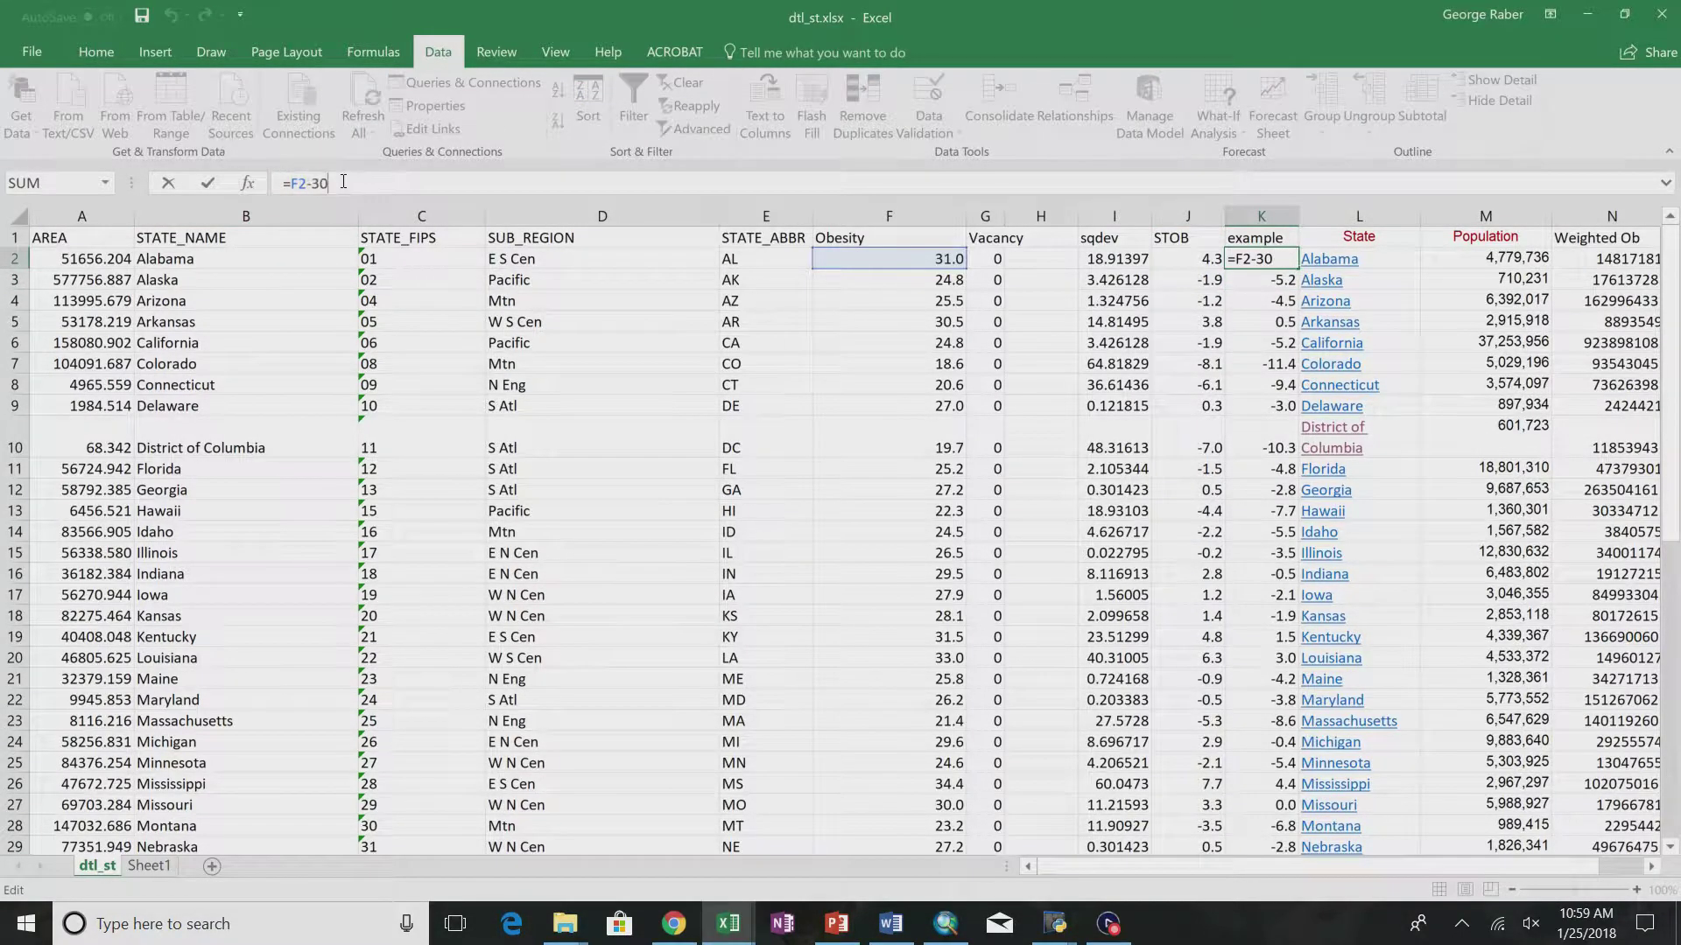
{"action": "type", "text": ")"}
{"action": "left_click", "coordinate": [293, 183]}
{"action": "type", "text": "("}
{"action": "key", "text": "Return"}
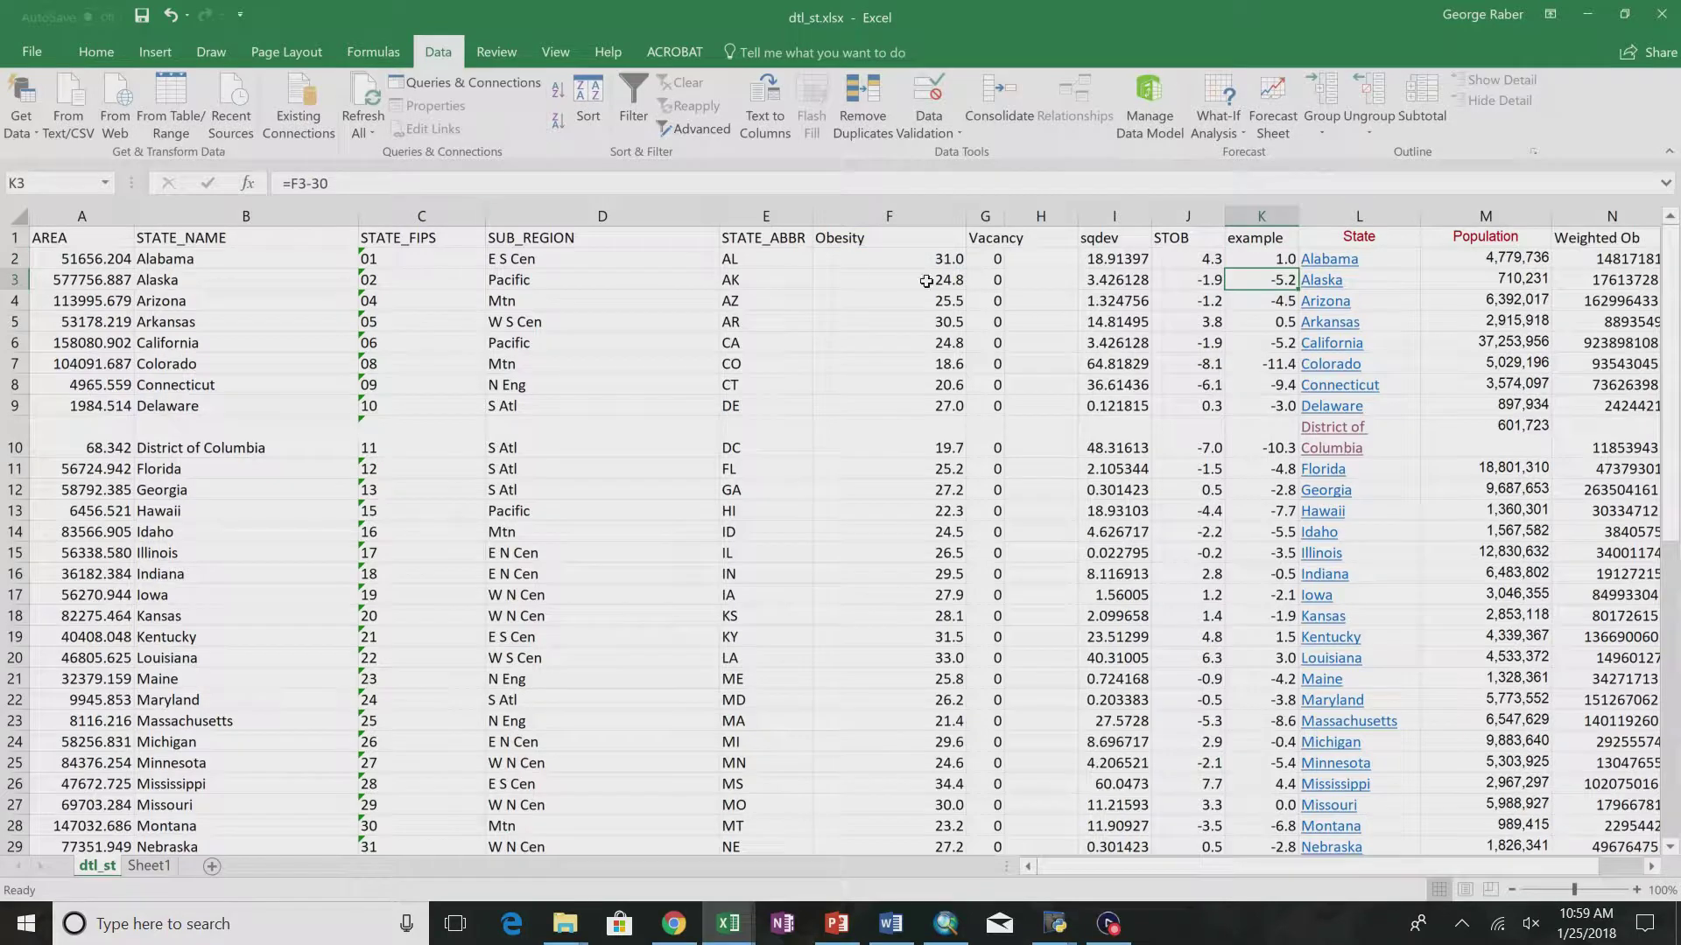
- Enclose the second F2-30 term in parentheses so that the K2 formula reads =(F2-30)*(F2-30)
{"action": "left_click", "coordinate": [1265, 263]}
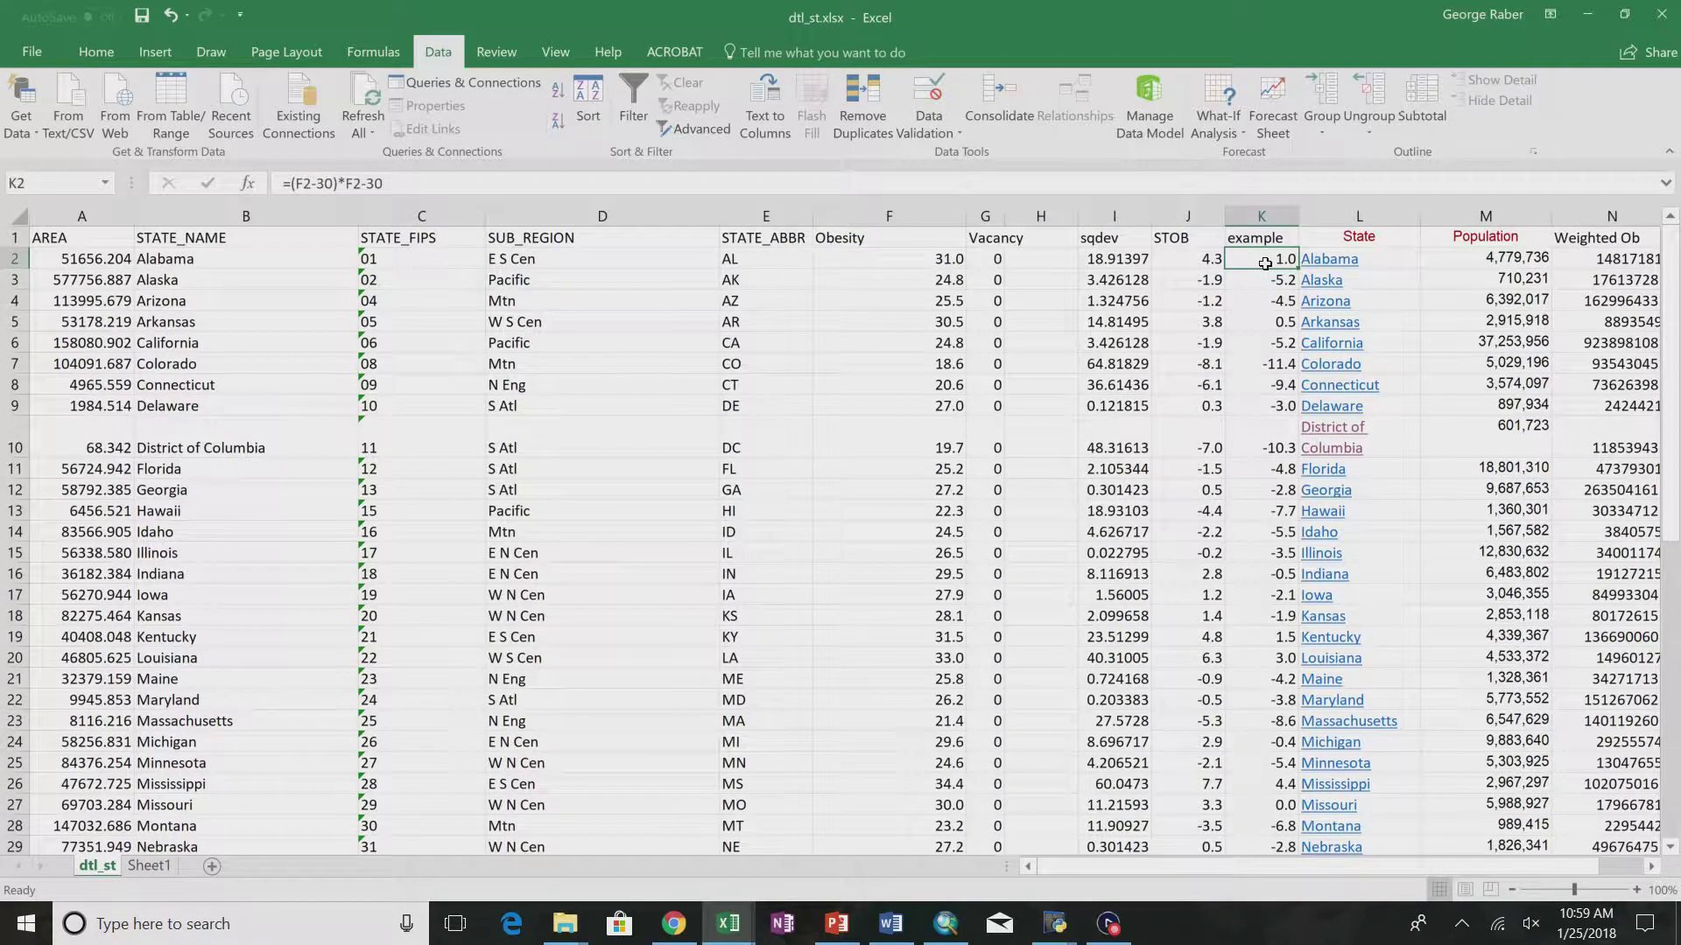
{"action": "left_click", "coordinate": [351, 188]}
{"action": "type", "text": "("}
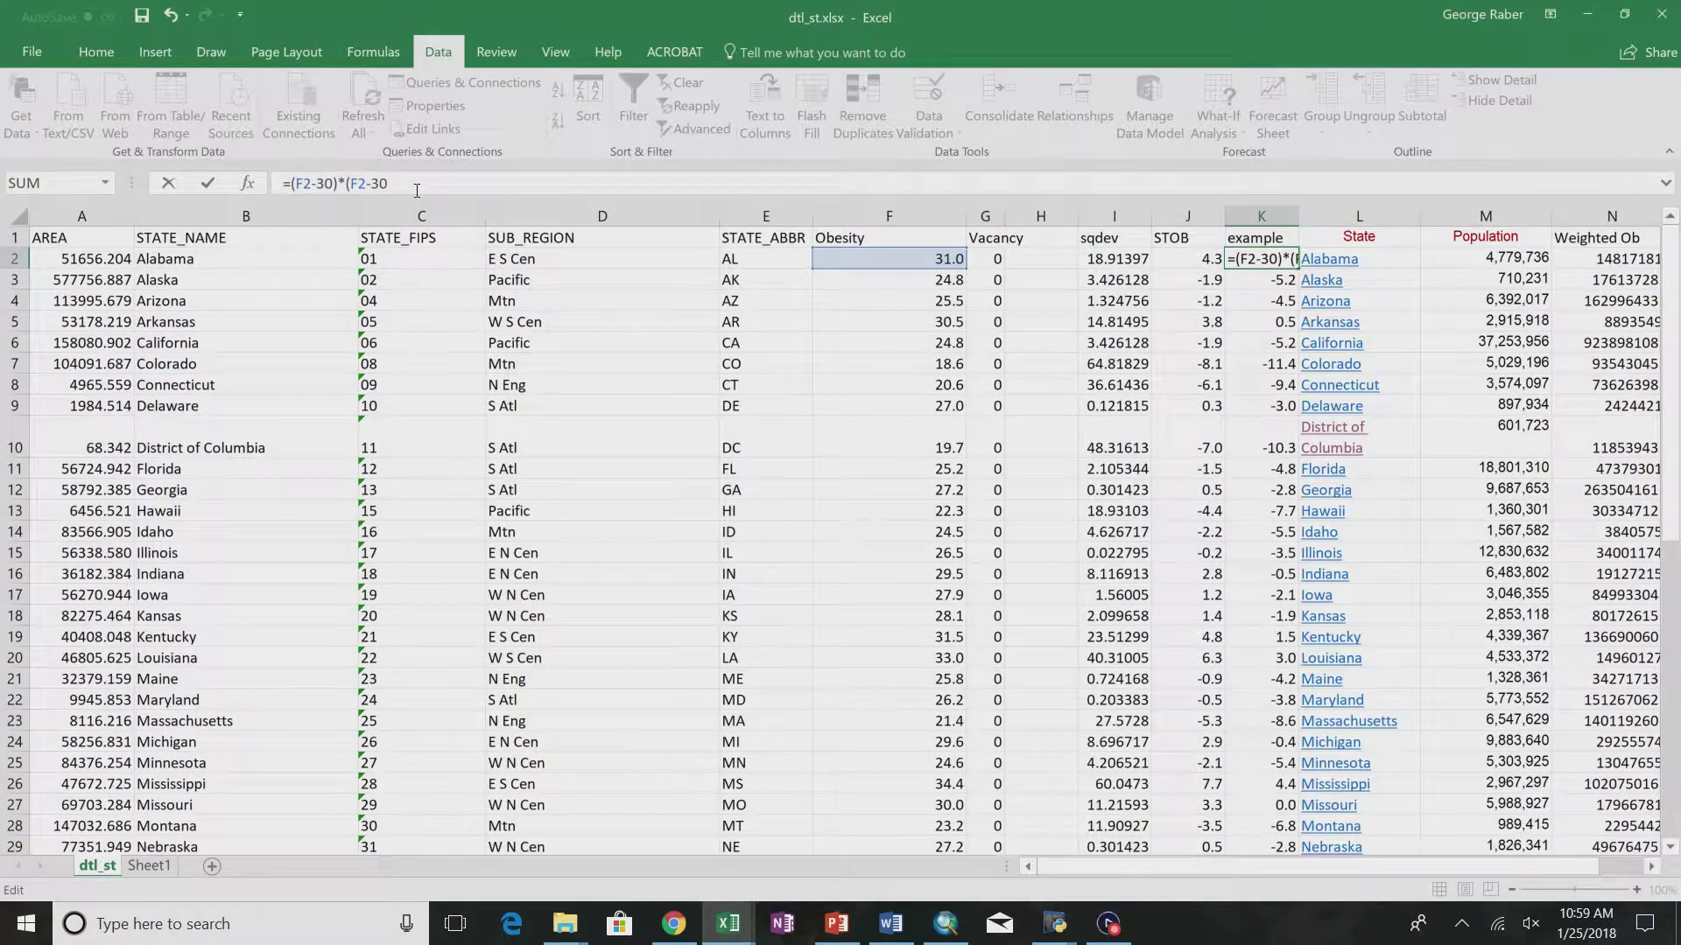
{"action": "key", "text": "Return"}
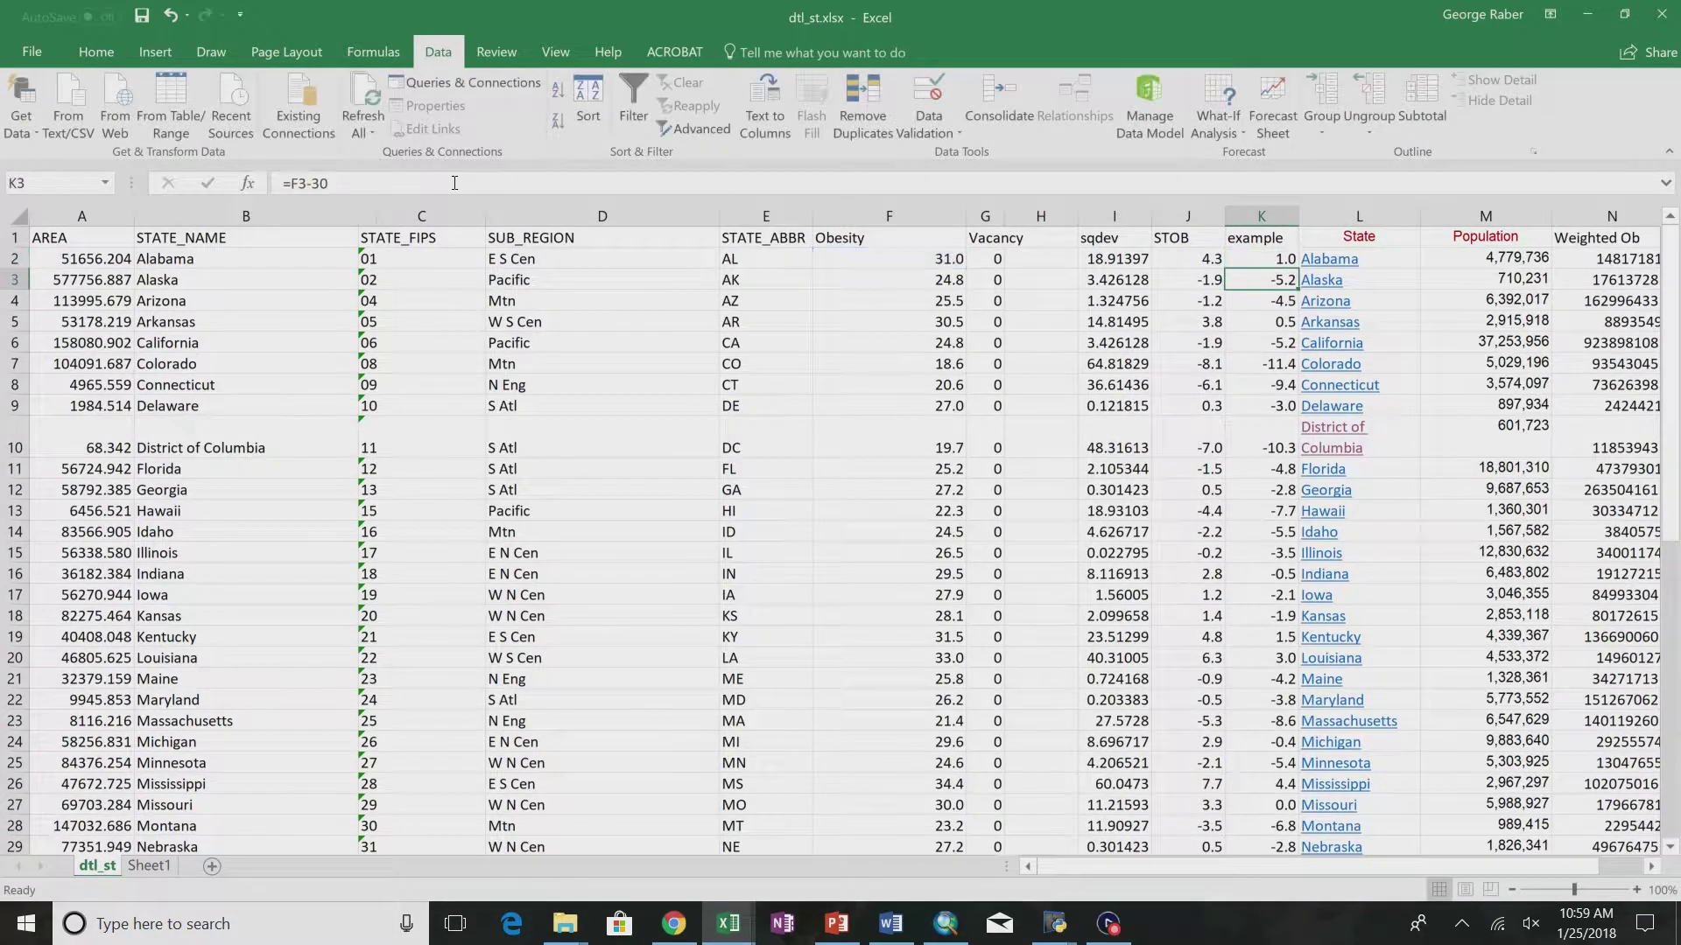
- Fill the squared deviation formula from K2 down the example column to Wyoming in K52
{"action": "left_click", "coordinate": [1269, 258]}
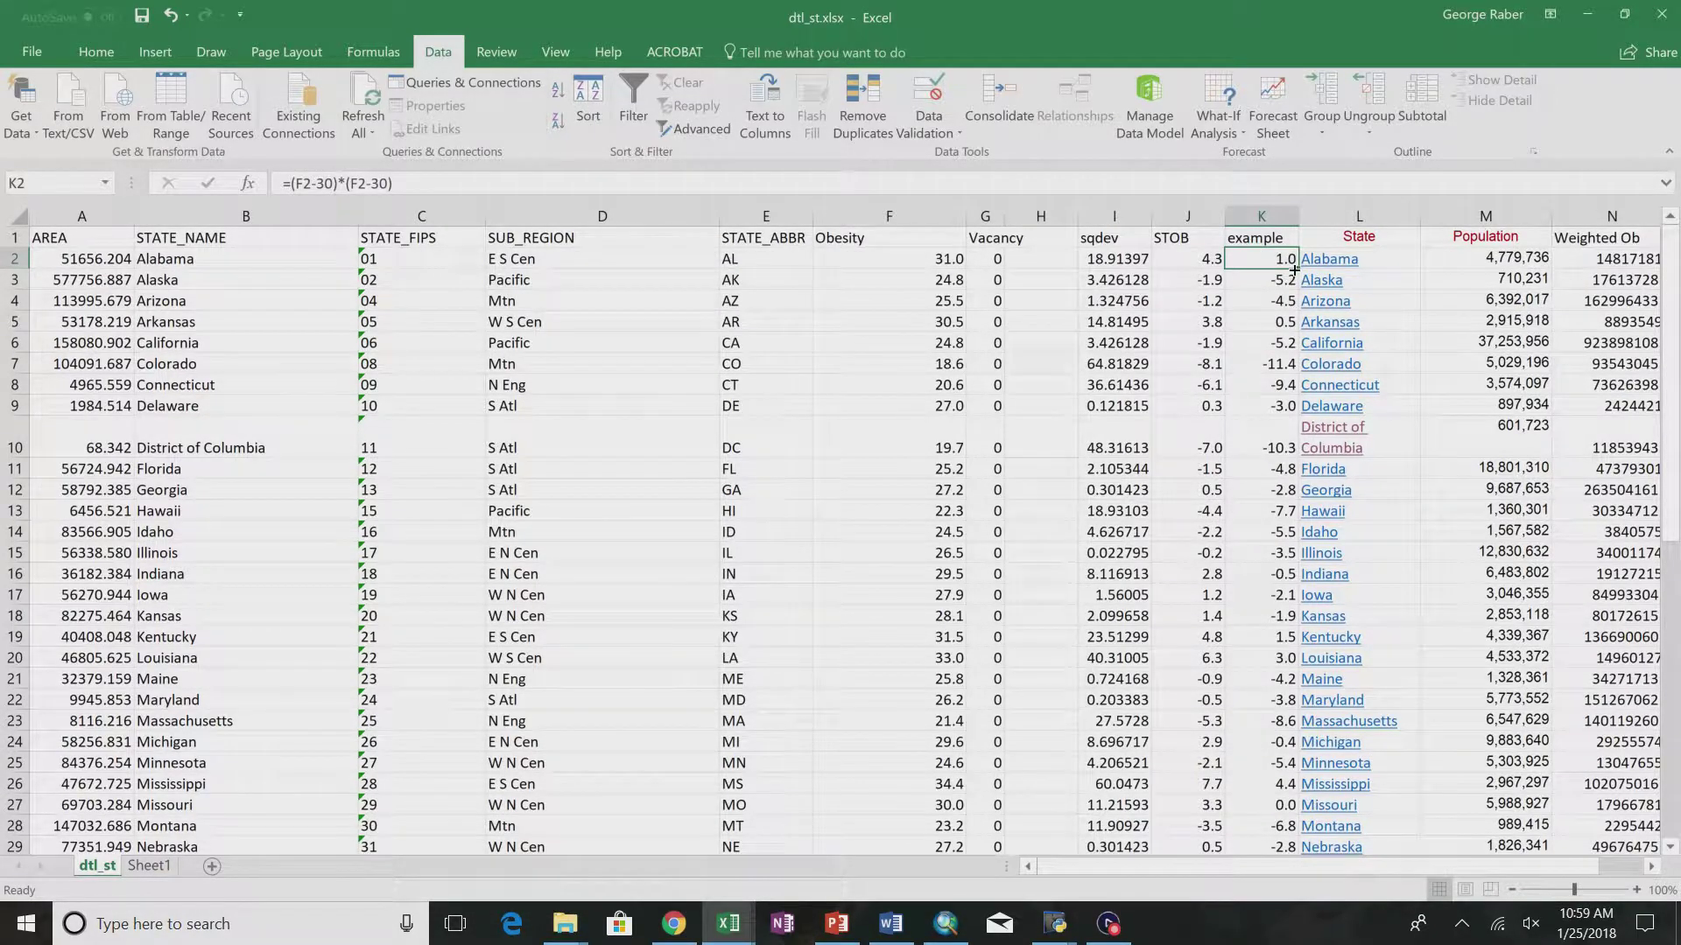
{"action": "left_click_drag", "start_coordinate": [1297, 267], "coordinate": [1261, 806]}
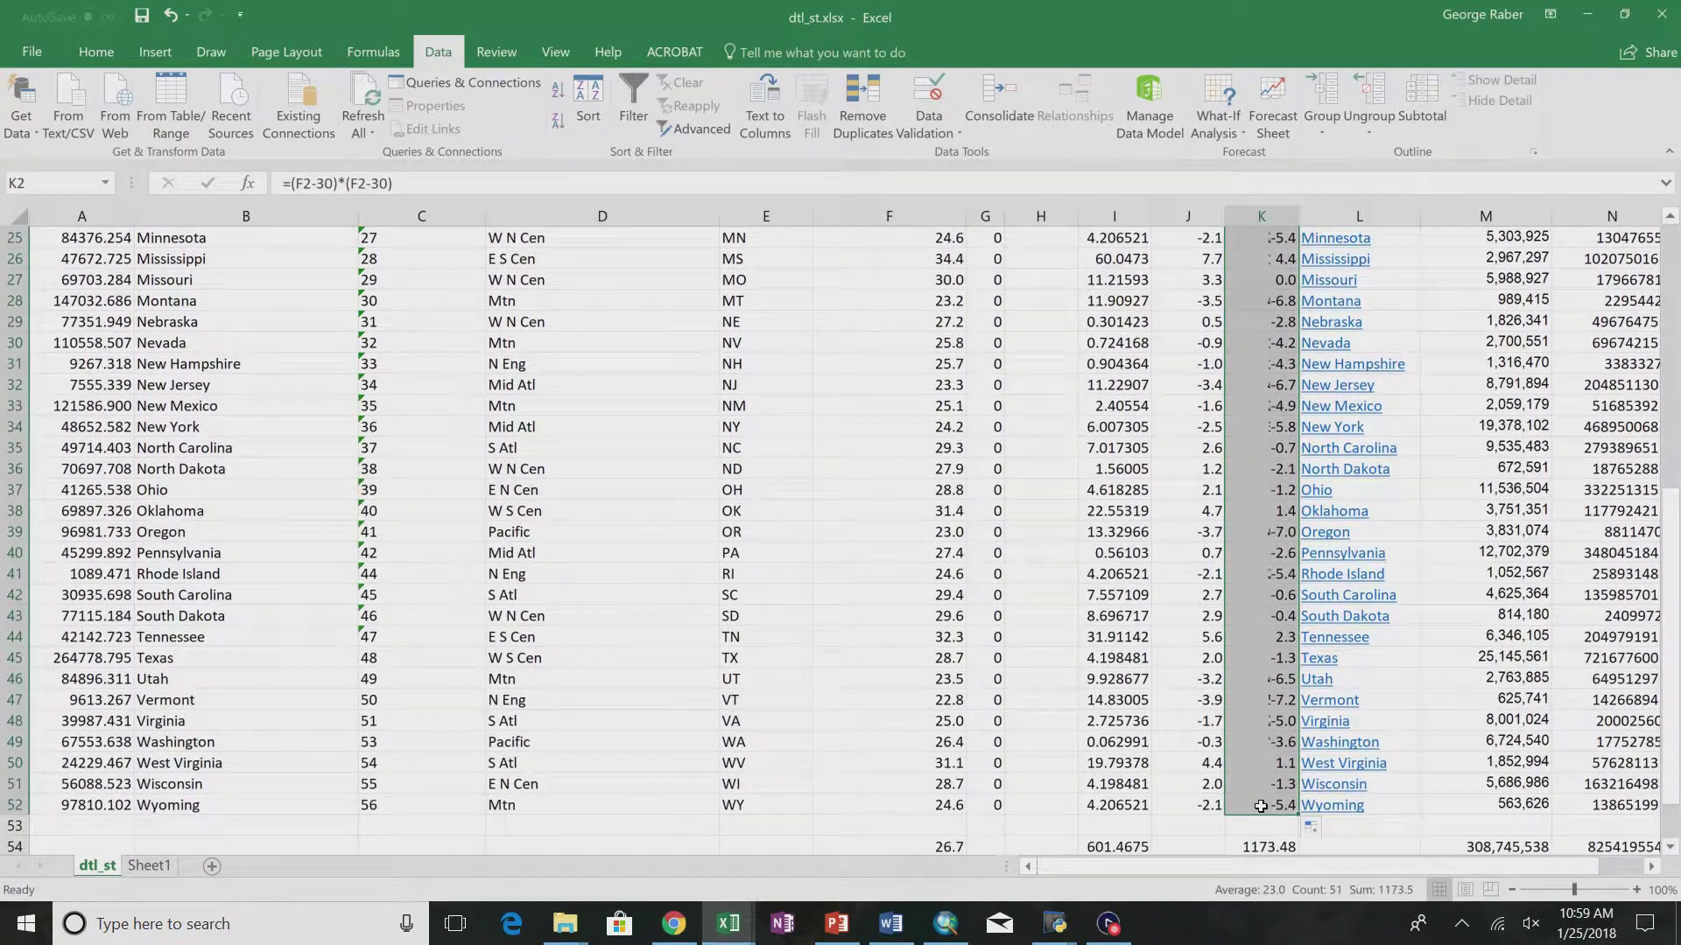
{"action": "scroll", "coordinate": [1225, 717], "scroll_direction": "down", "scroll_amount": 3}
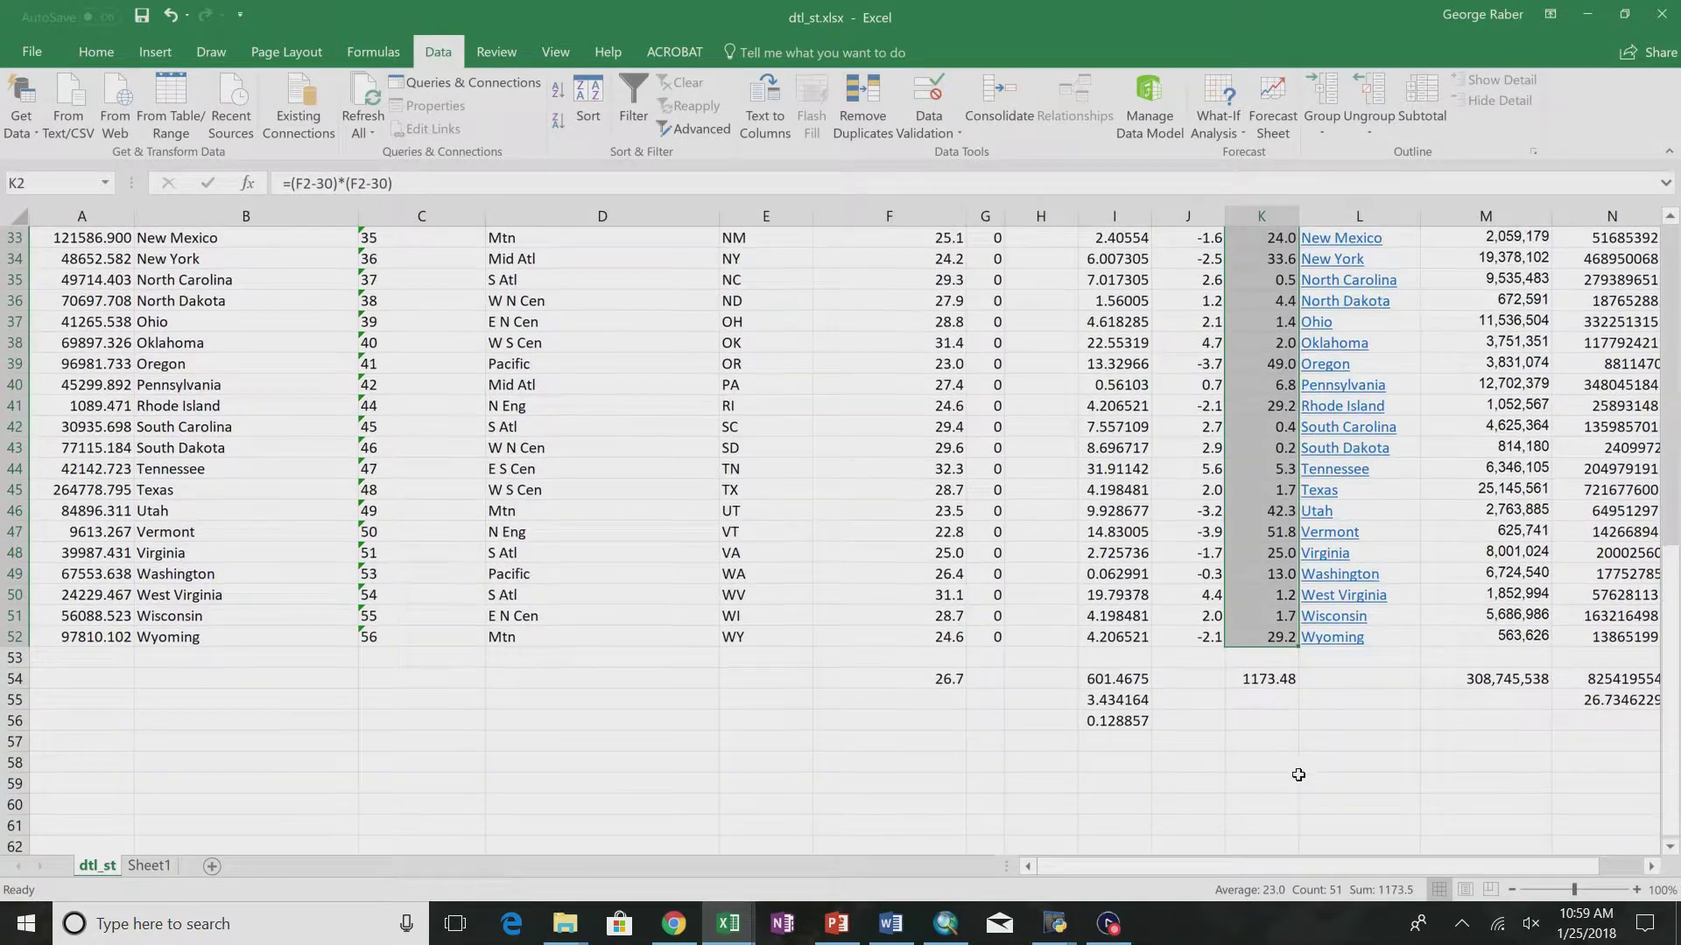
- Copy the square root formula from I55 across to K55 and clear the unneeded copy in J55
{"action": "left_click", "coordinate": [1134, 700]}
{"action": "left_click_drag", "start_coordinate": [1149, 707], "coordinate": [1285, 703]}
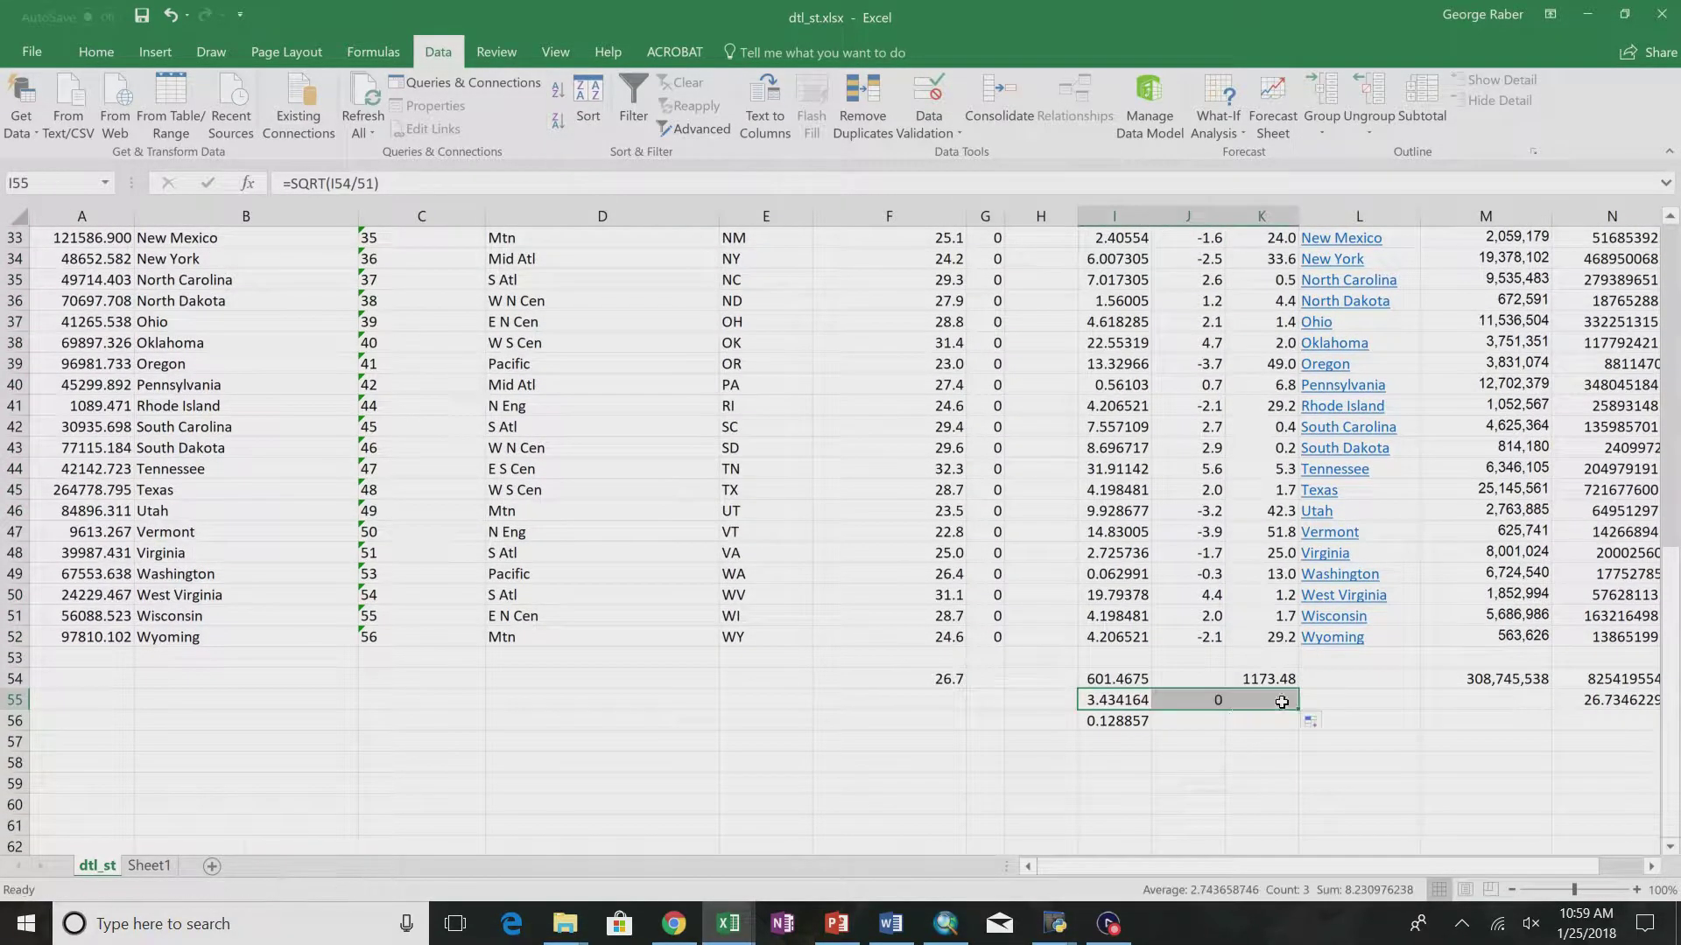
{"action": "left_click", "coordinate": [1188, 705]}
{"action": "key", "text": "Delete"}
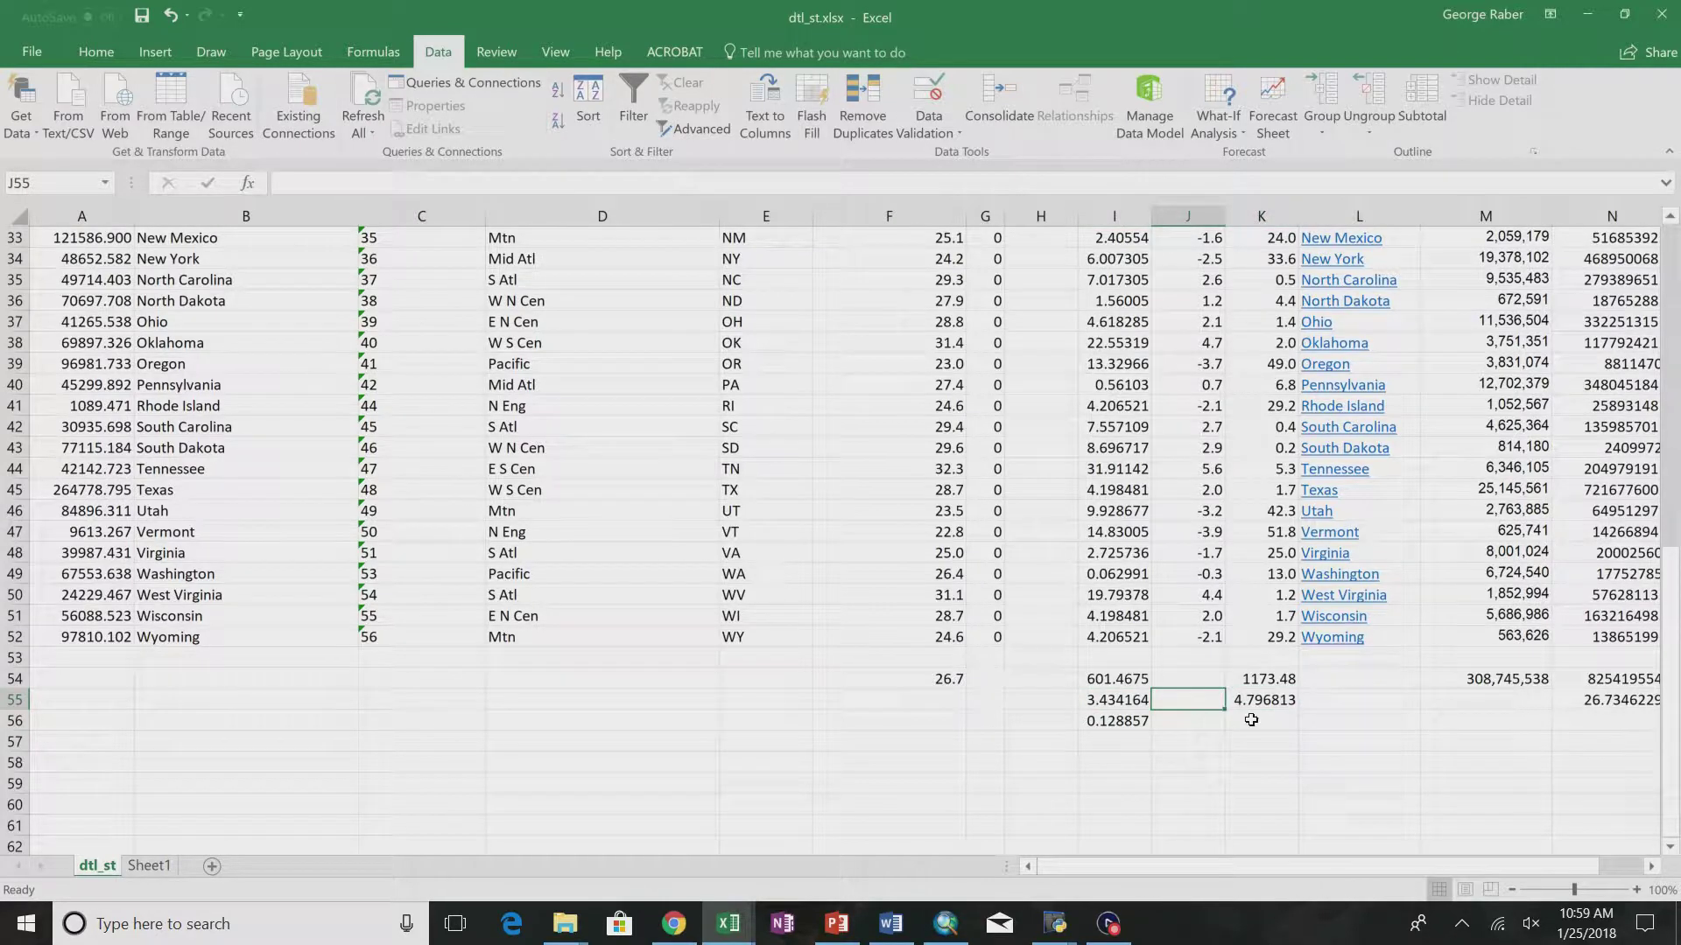
- Inspect the contents of cells K56, I56 and K55 below the data
{"action": "left_click", "coordinate": [1252, 720]}
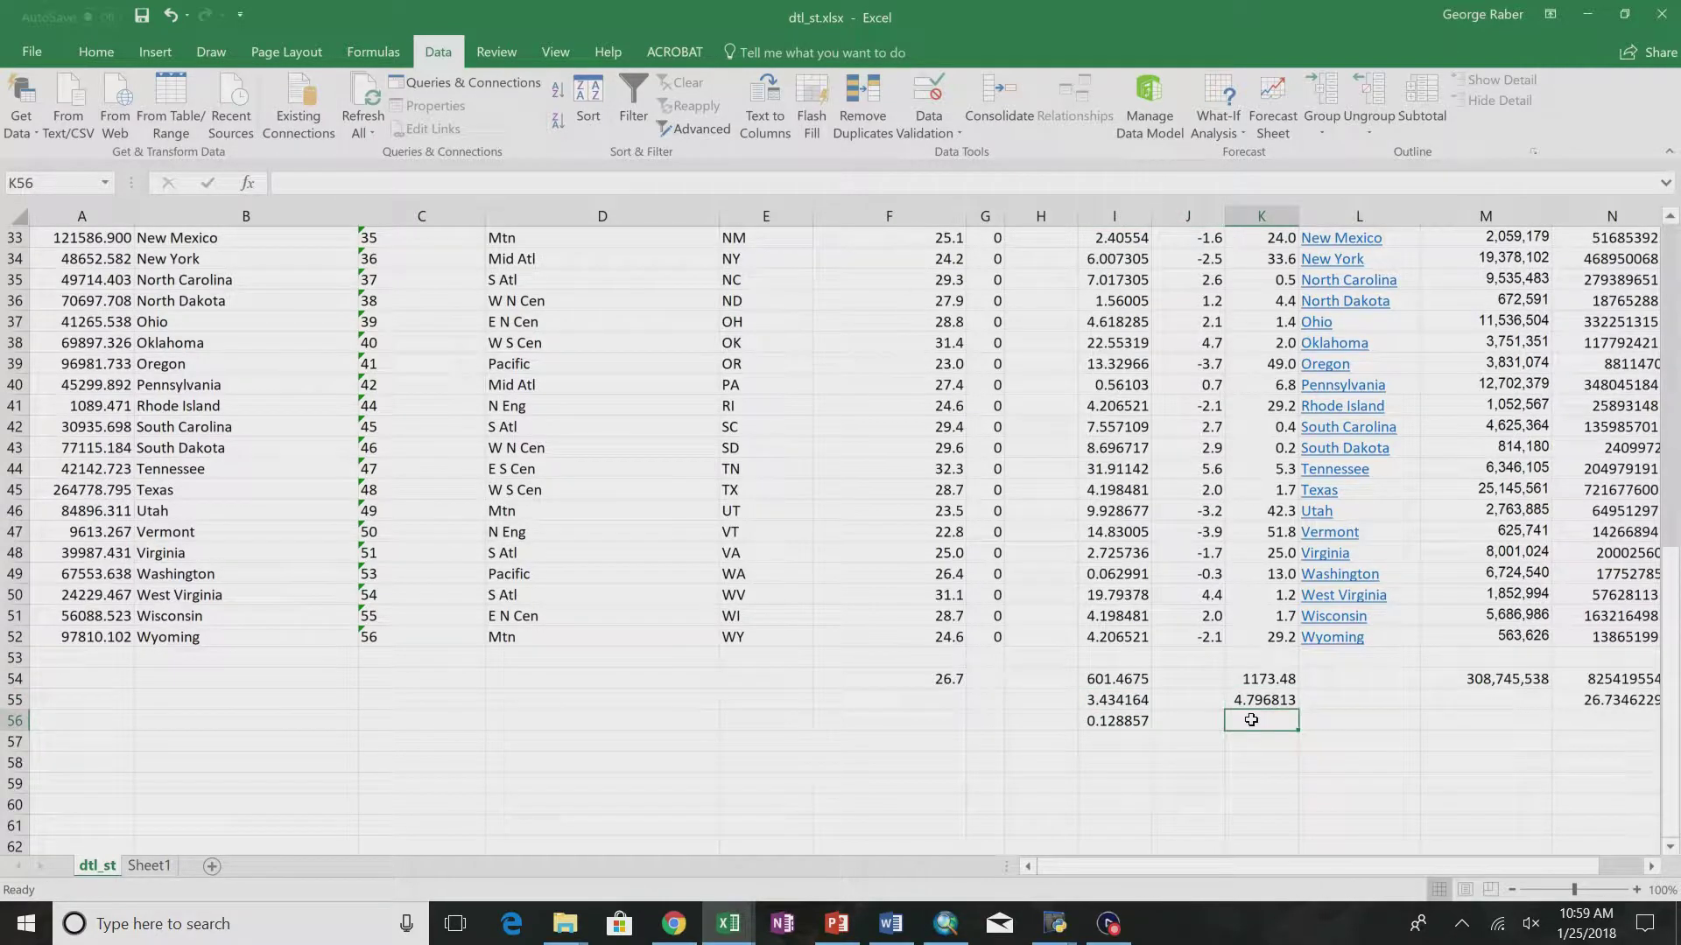
{"action": "left_click", "coordinate": [1132, 719]}
{"action": "left_click", "coordinate": [1269, 697]}
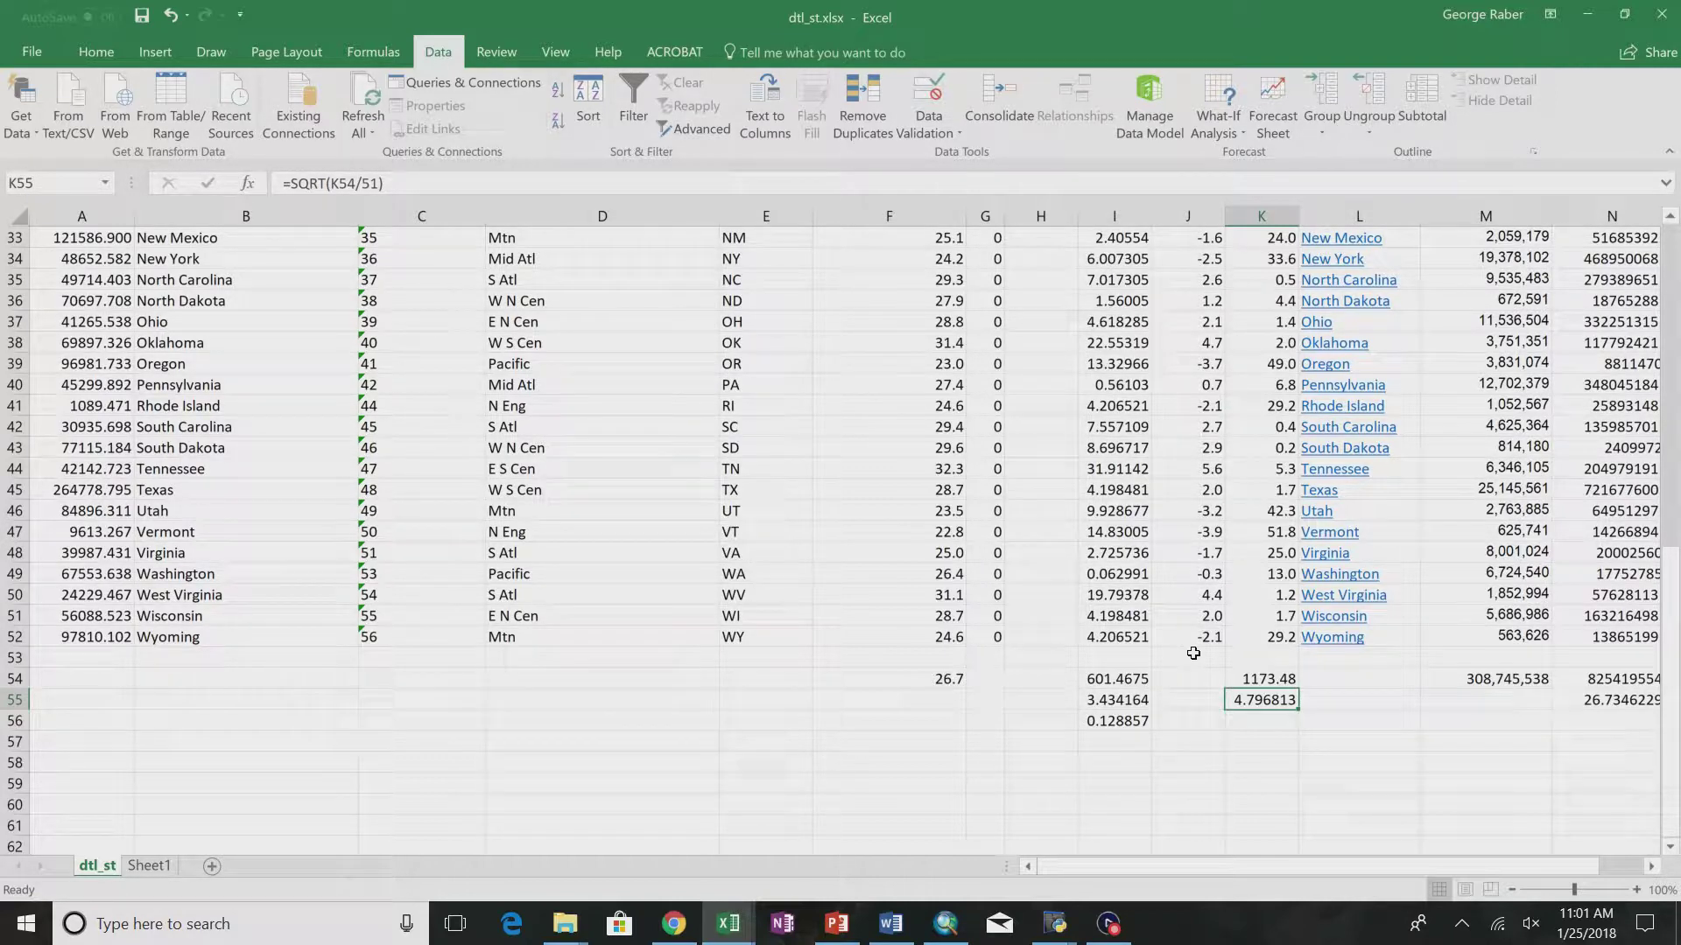
- Switch to the Chapter3_Lecture presentation in PowerPoint and show the Standard Normal Distribution slide
{"action": "key", "text": "alt+Tab"}
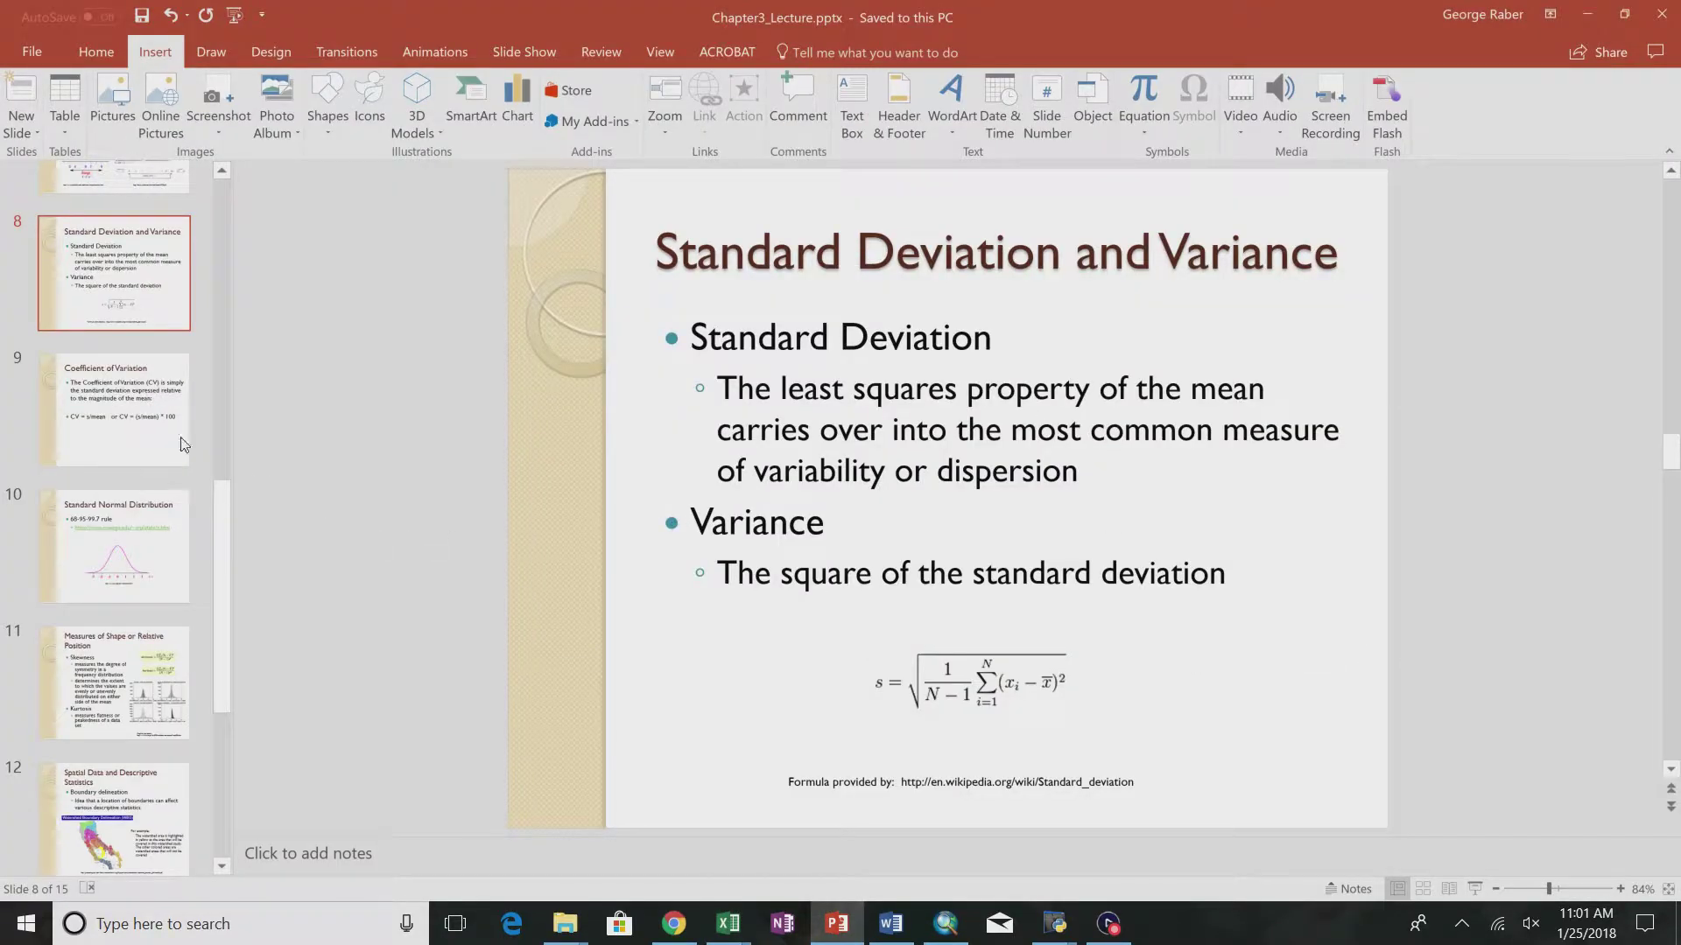
{"action": "left_click", "coordinate": [120, 402]}
{"action": "key", "text": "Down"}
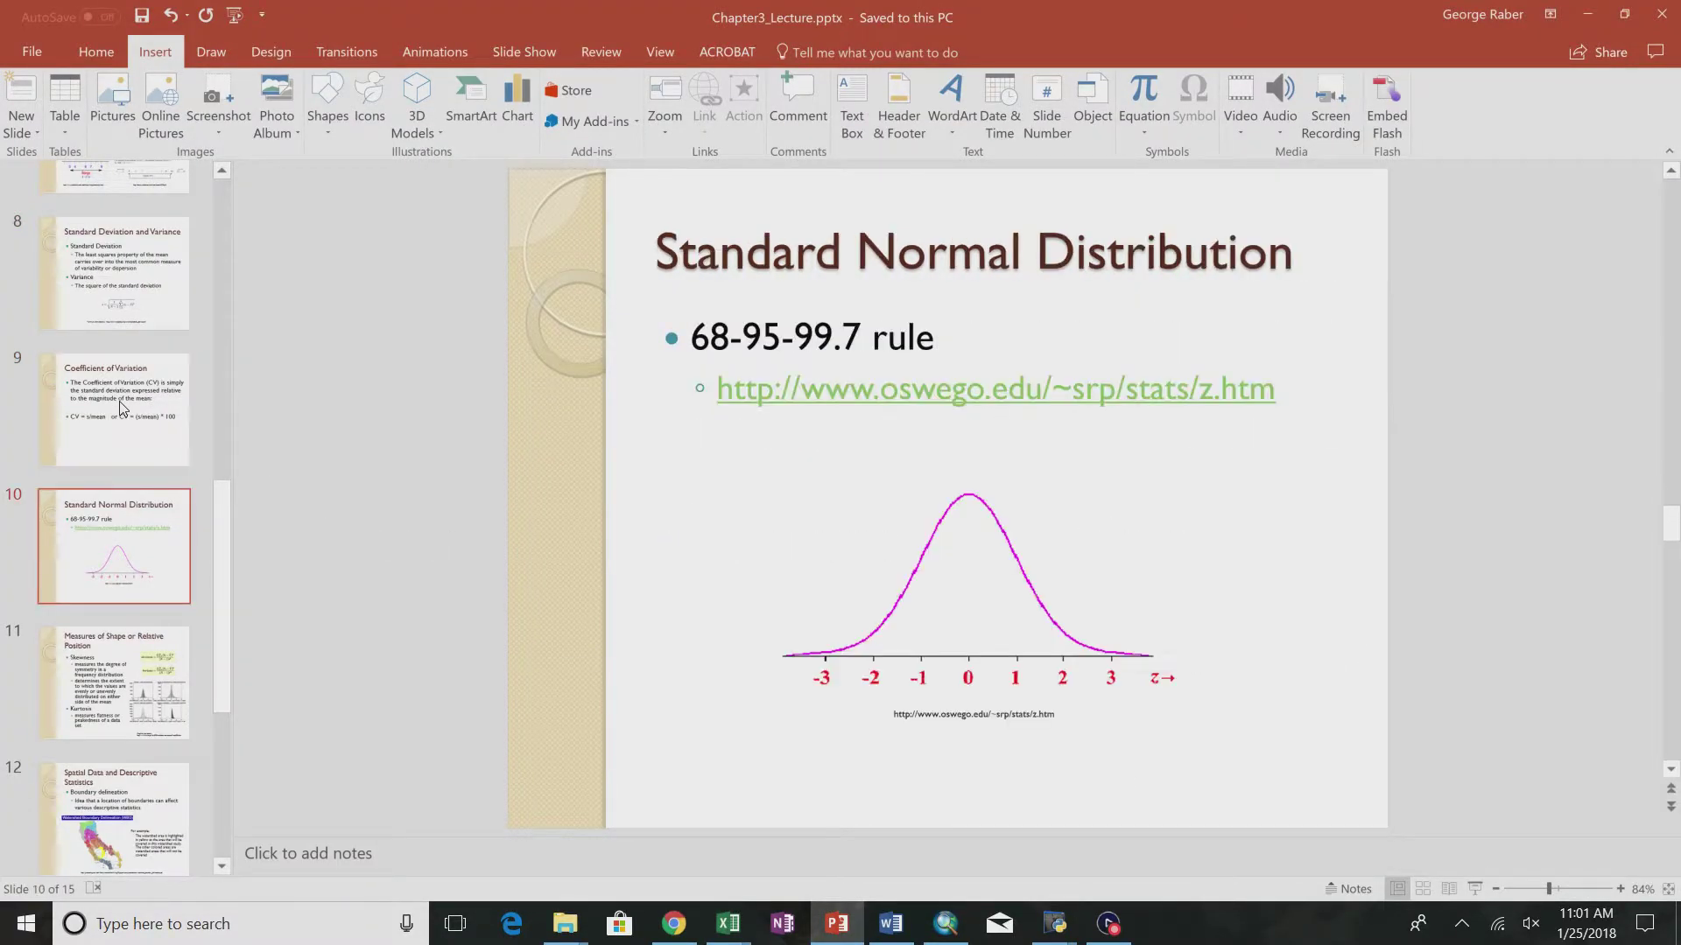
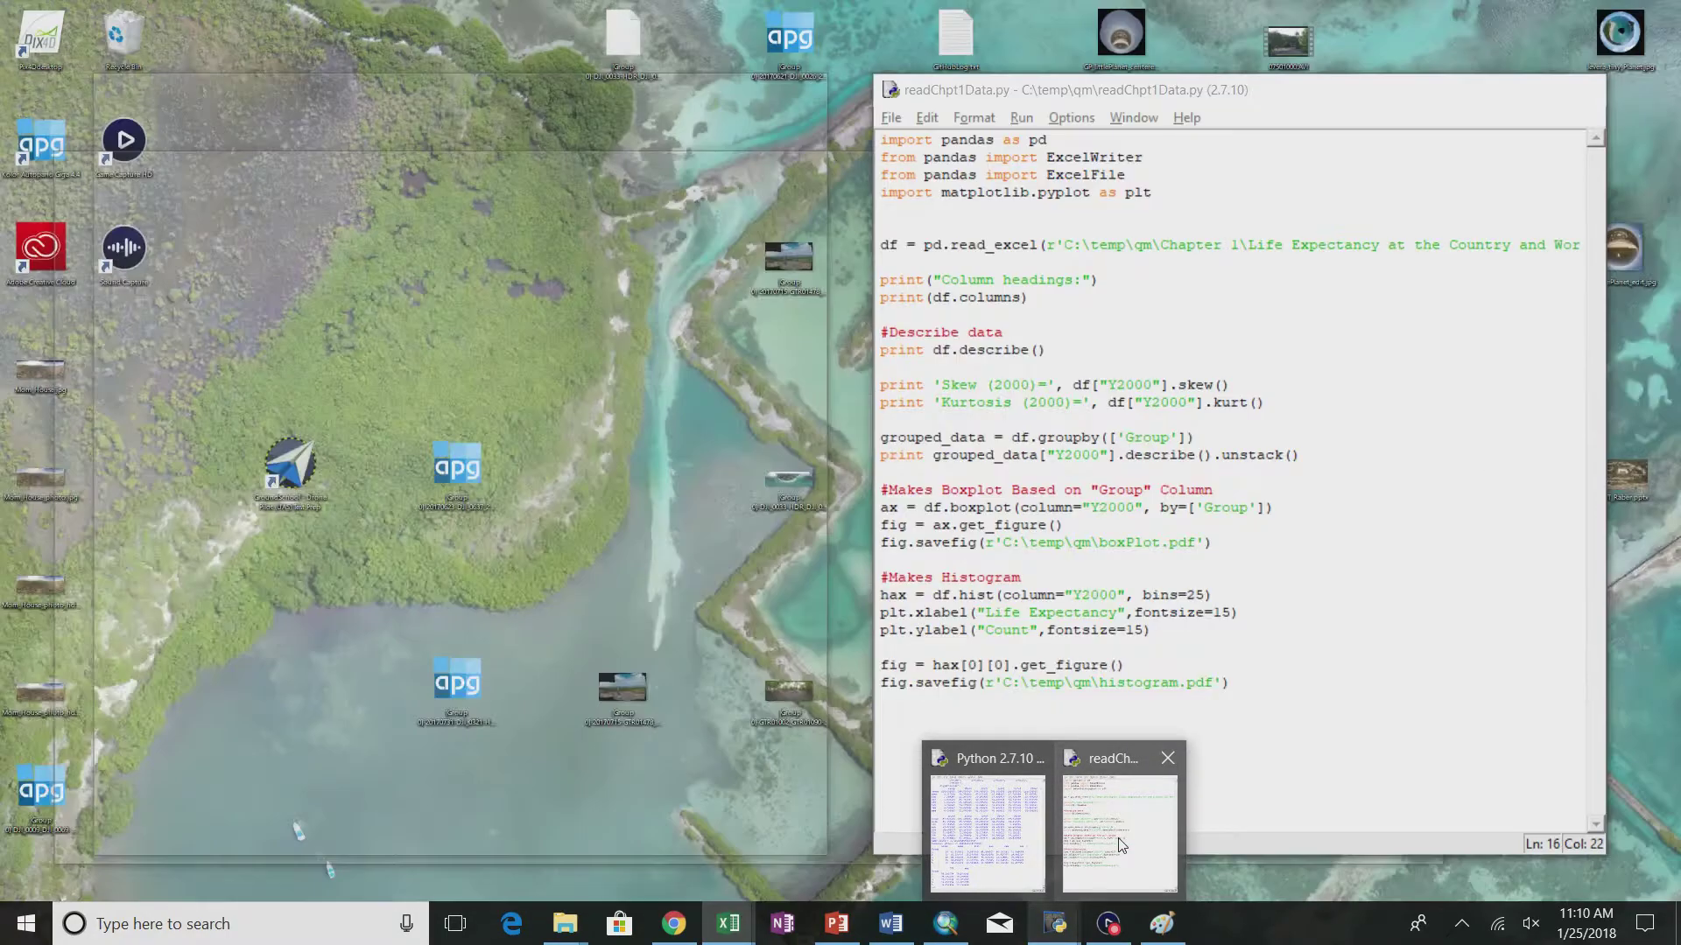
- Switch to the readChpt1Data.py script in Python, run it, dismiss the runtime error and review the printed statistics
{"action": "left_click", "coordinate": [1121, 845]}
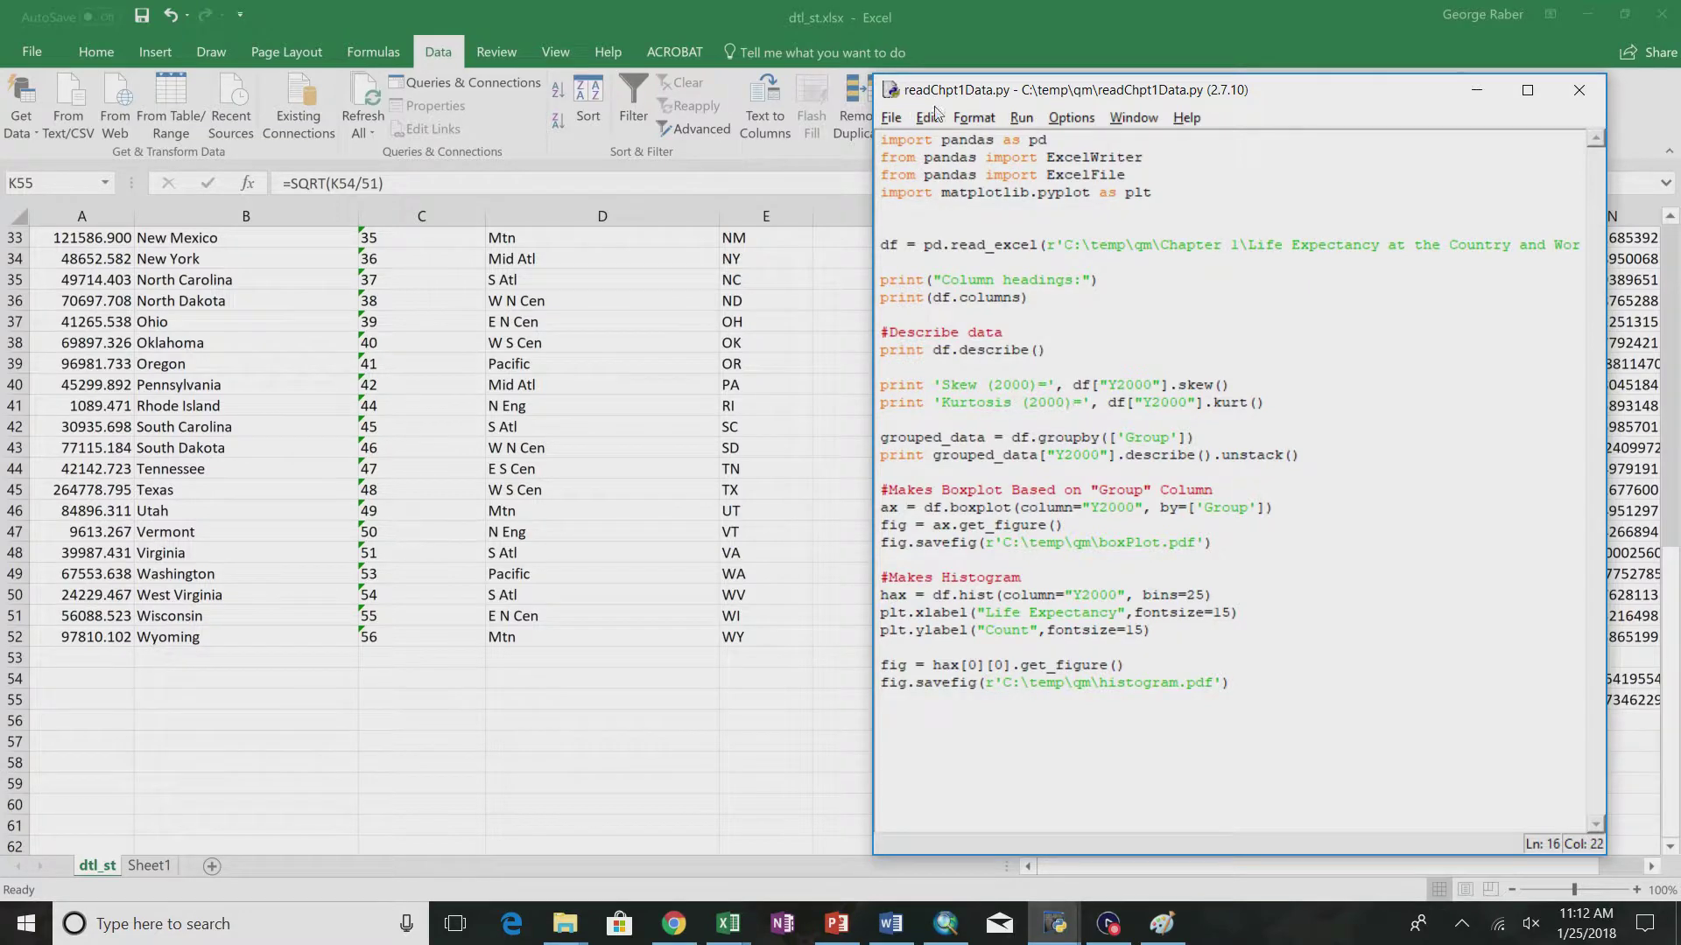
{"action": "left_click", "coordinate": [1021, 118]}
{"action": "left_click", "coordinate": [946, 209]}
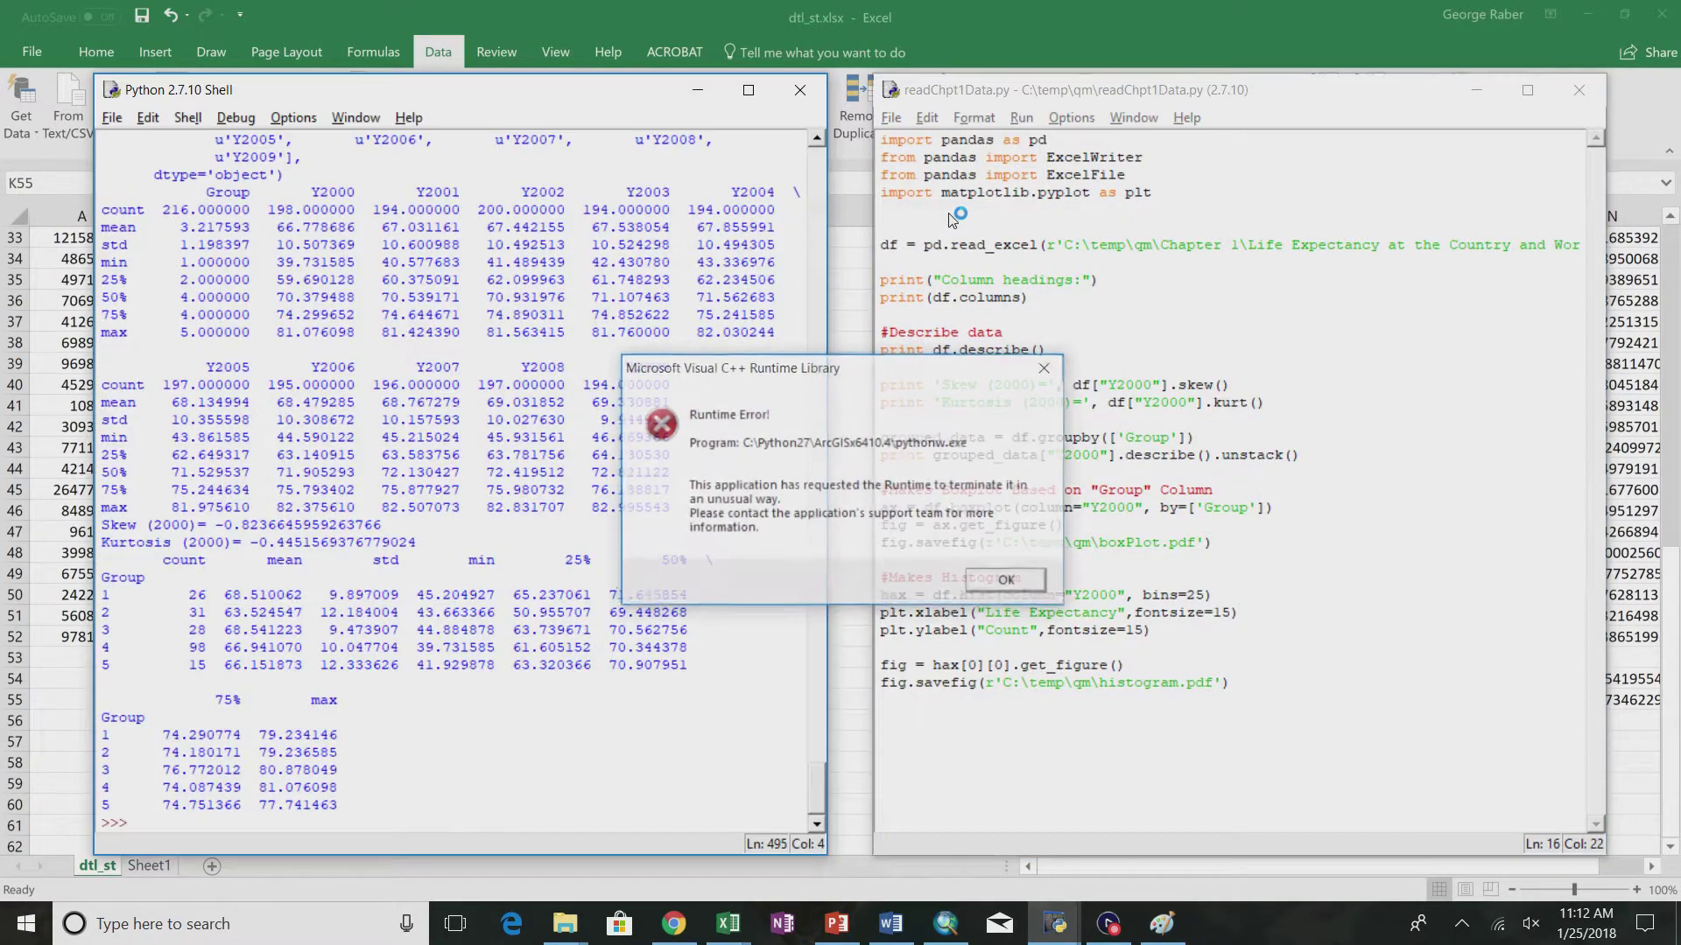
{"action": "left_click", "coordinate": [1003, 591]}
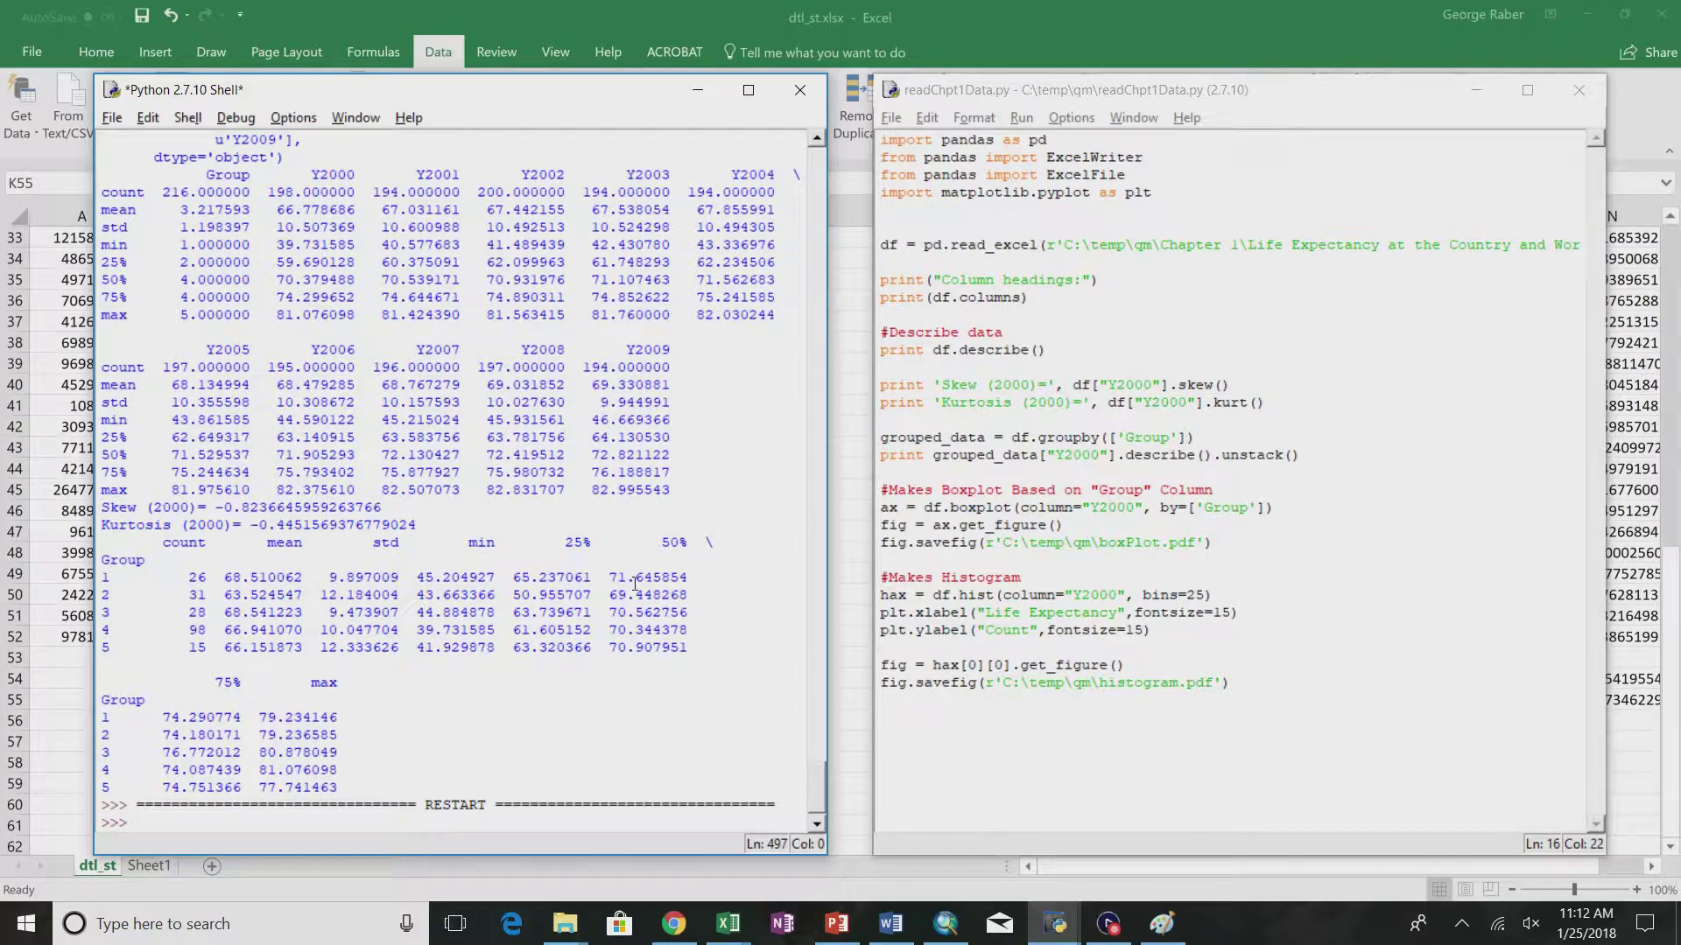
{"action": "key", "text": "ctrl+z"}
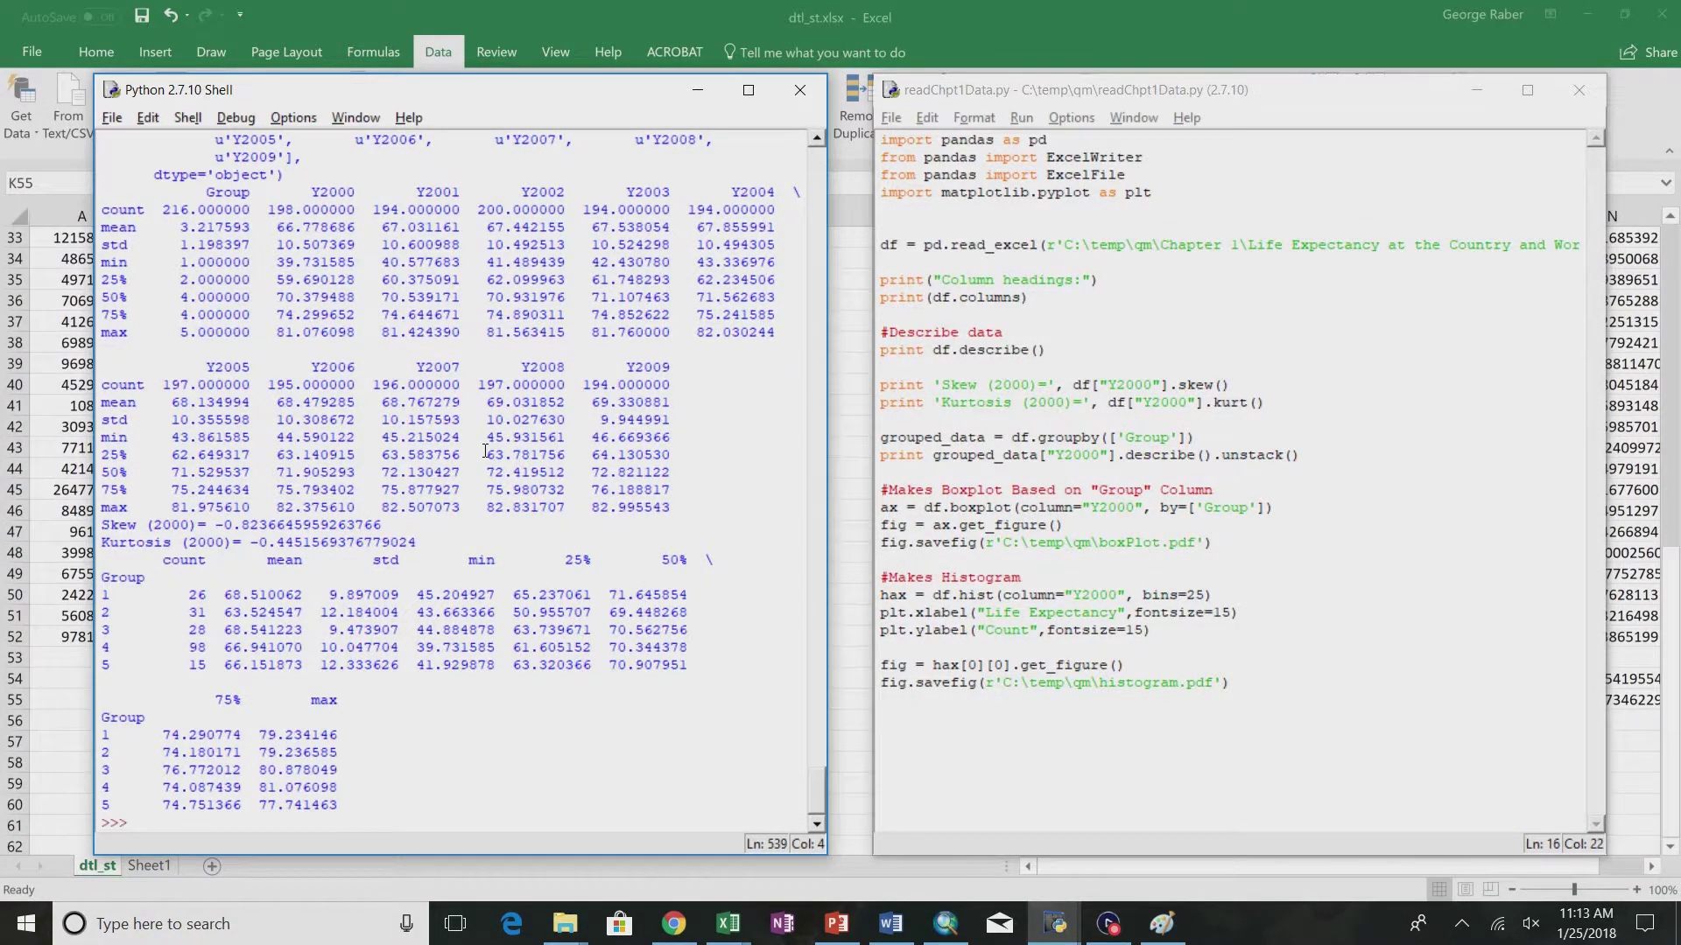
{"action": "scroll", "coordinate": [485, 451], "scroll_direction": "up", "scroll_amount": 1}
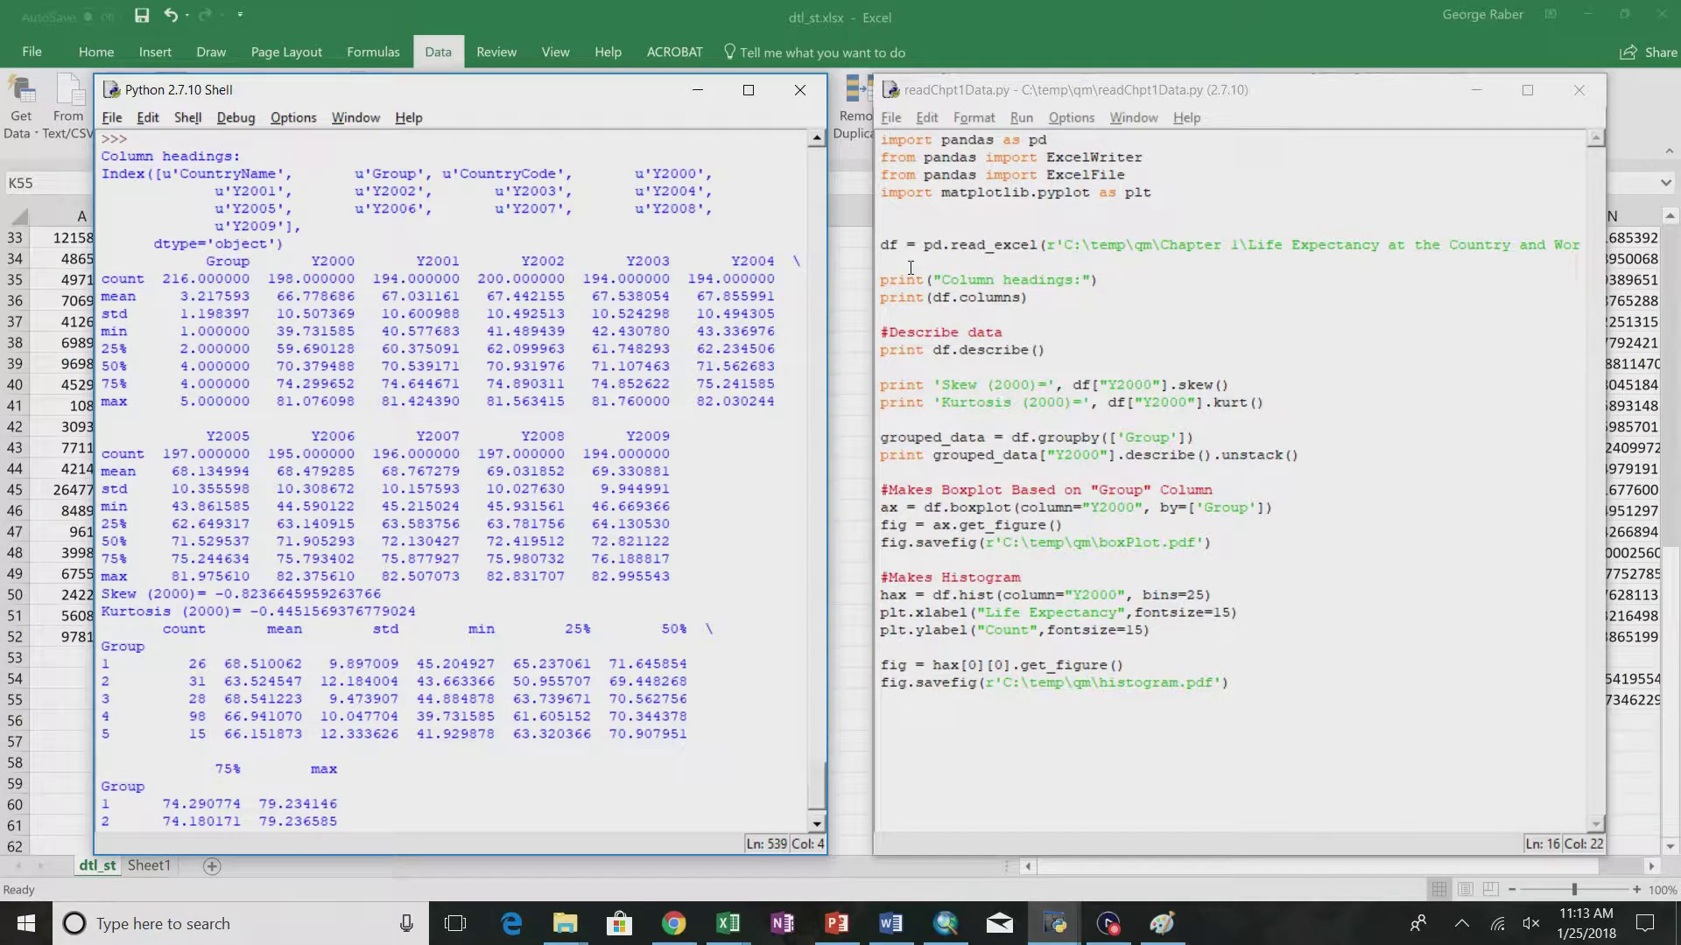
- Look through the Chapter 1 life expectancy data folder in File Explorer, and minimise the window
{"action": "left_click", "coordinate": [728, 923]}
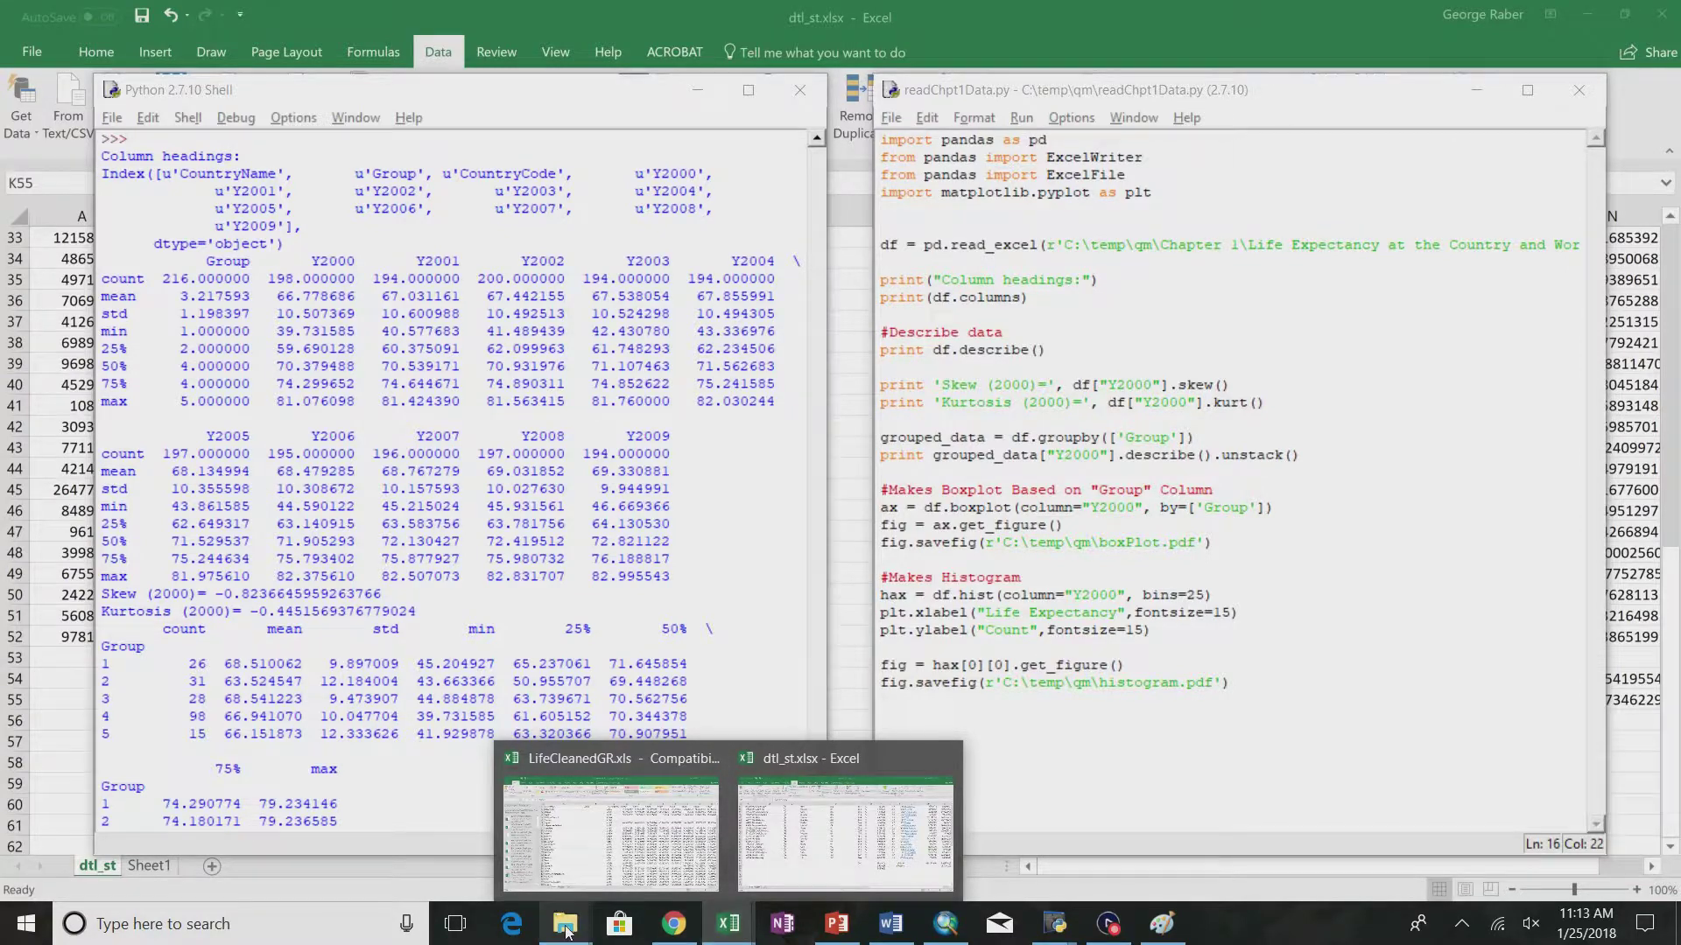
{"action": "mouse_move", "coordinate": [564, 924]}
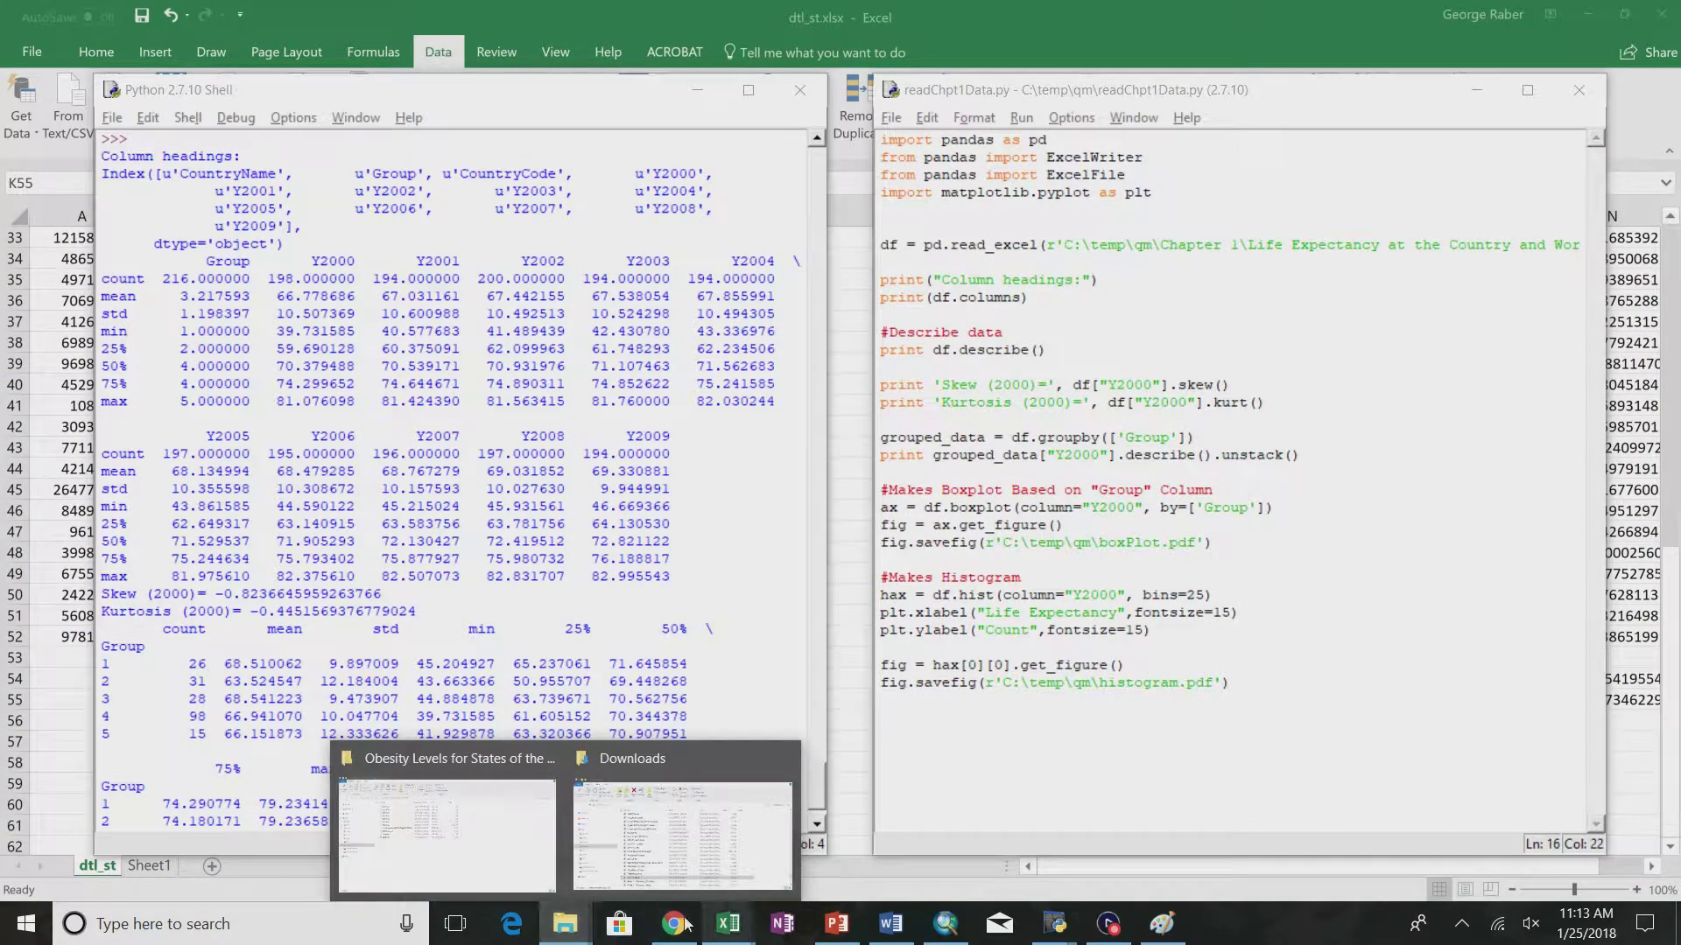
{"action": "left_click", "coordinate": [467, 834]}
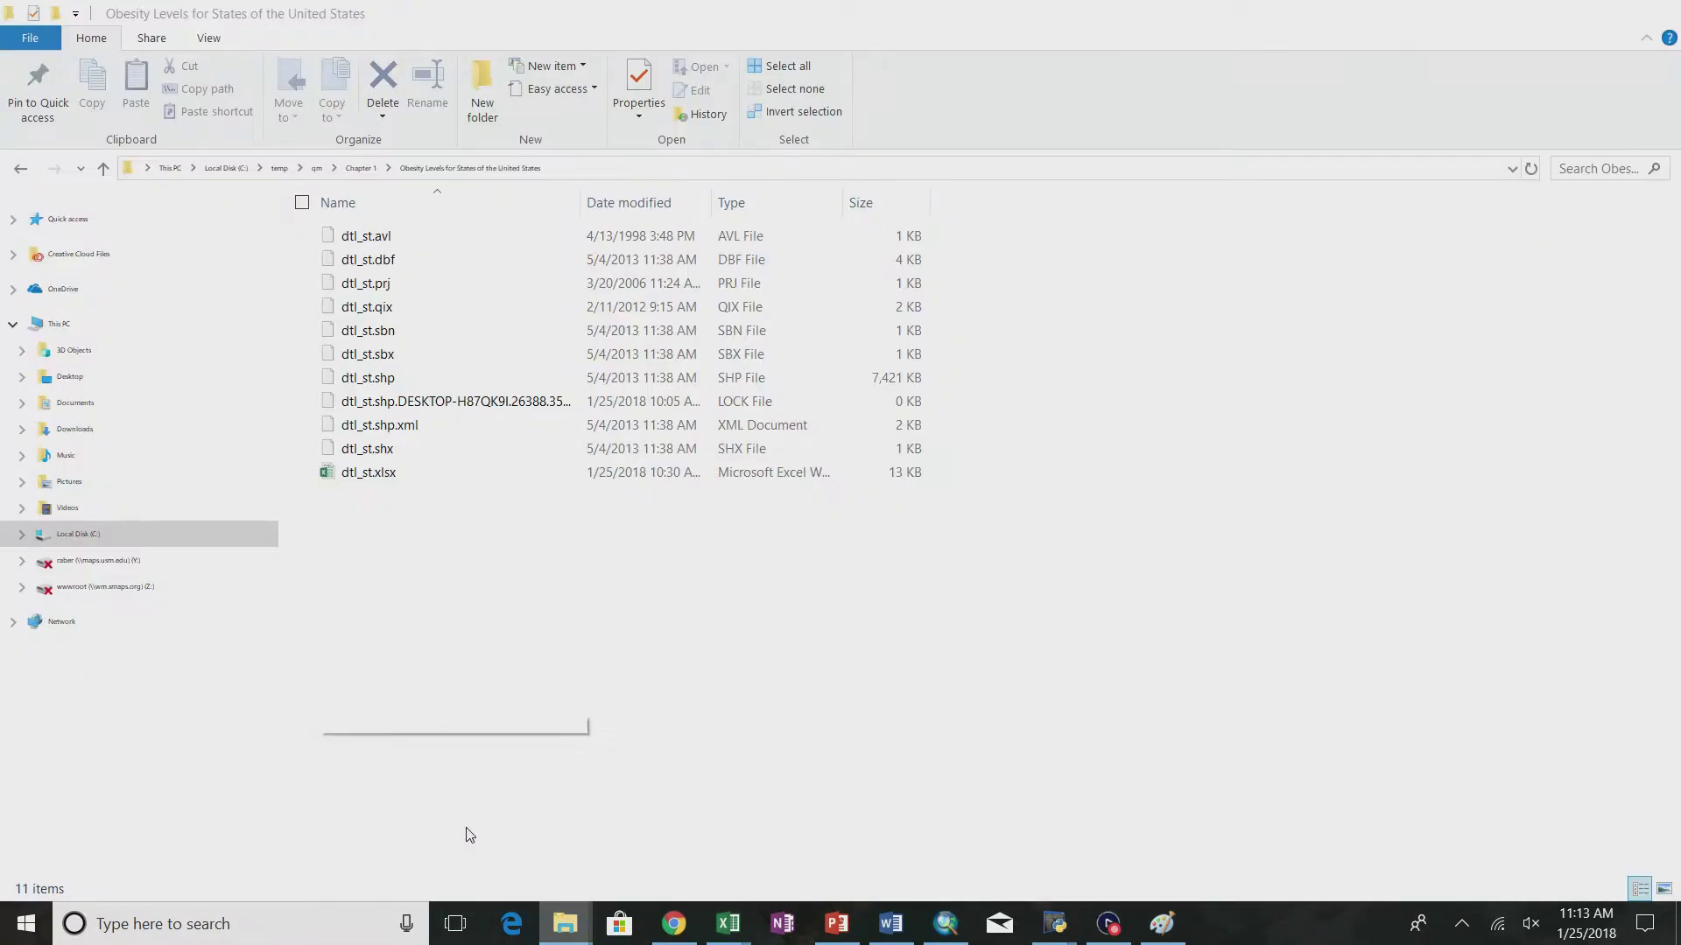
{"action": "left_click", "coordinate": [365, 169]}
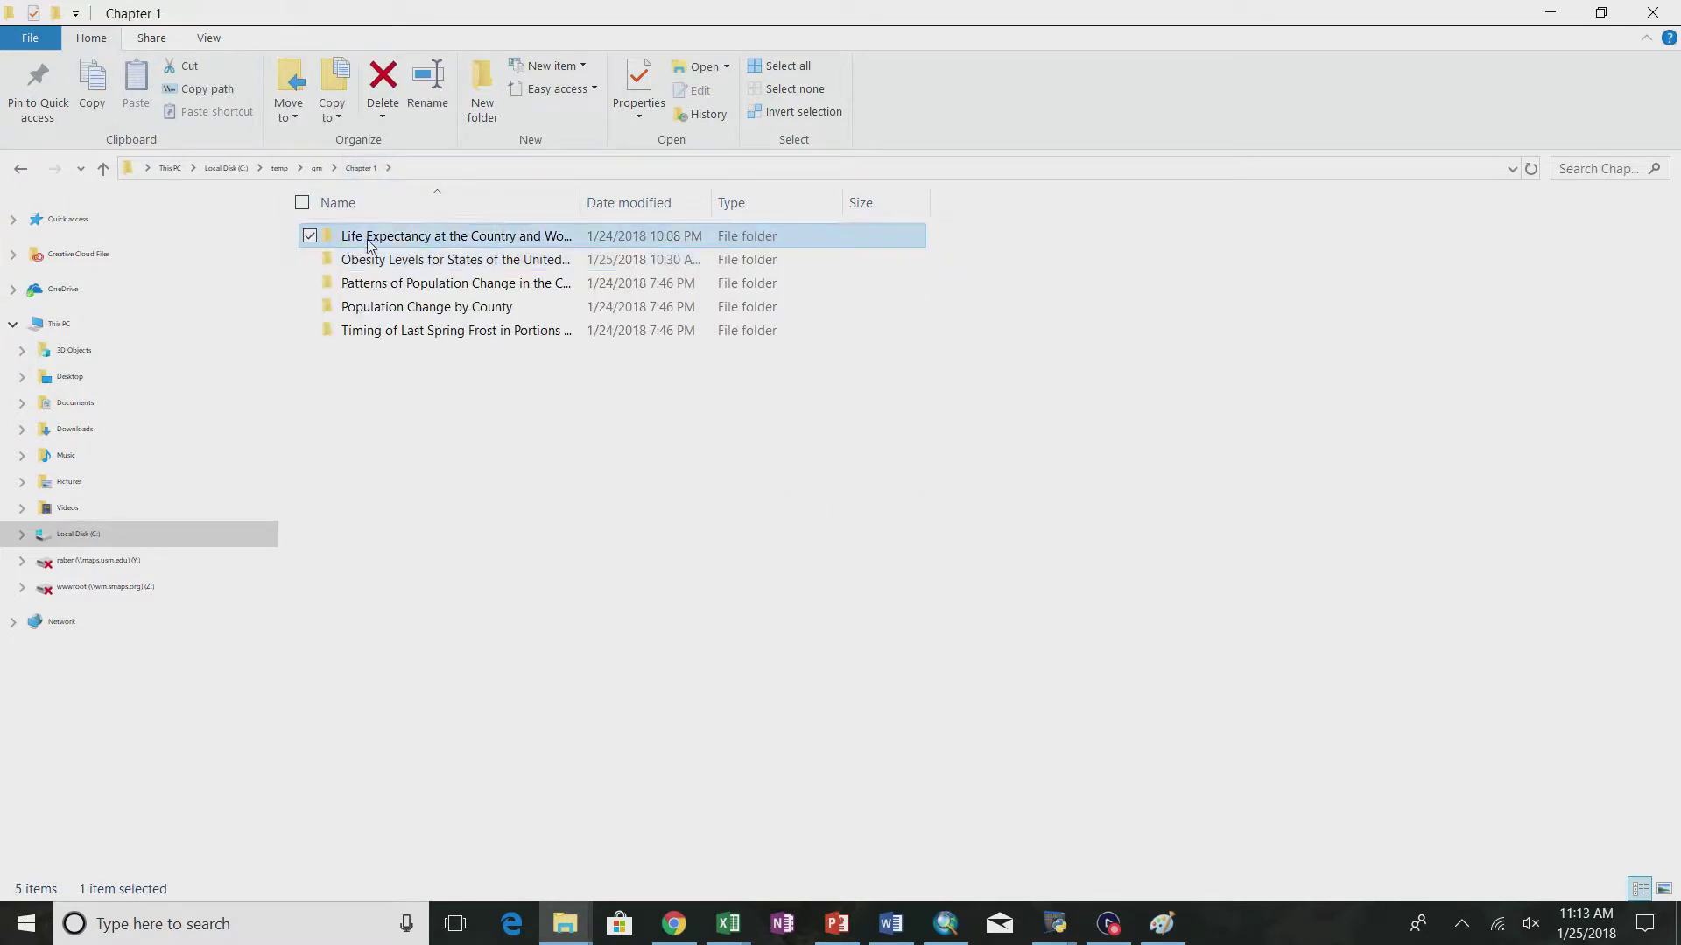
{"action": "double_click", "coordinate": [372, 235]}
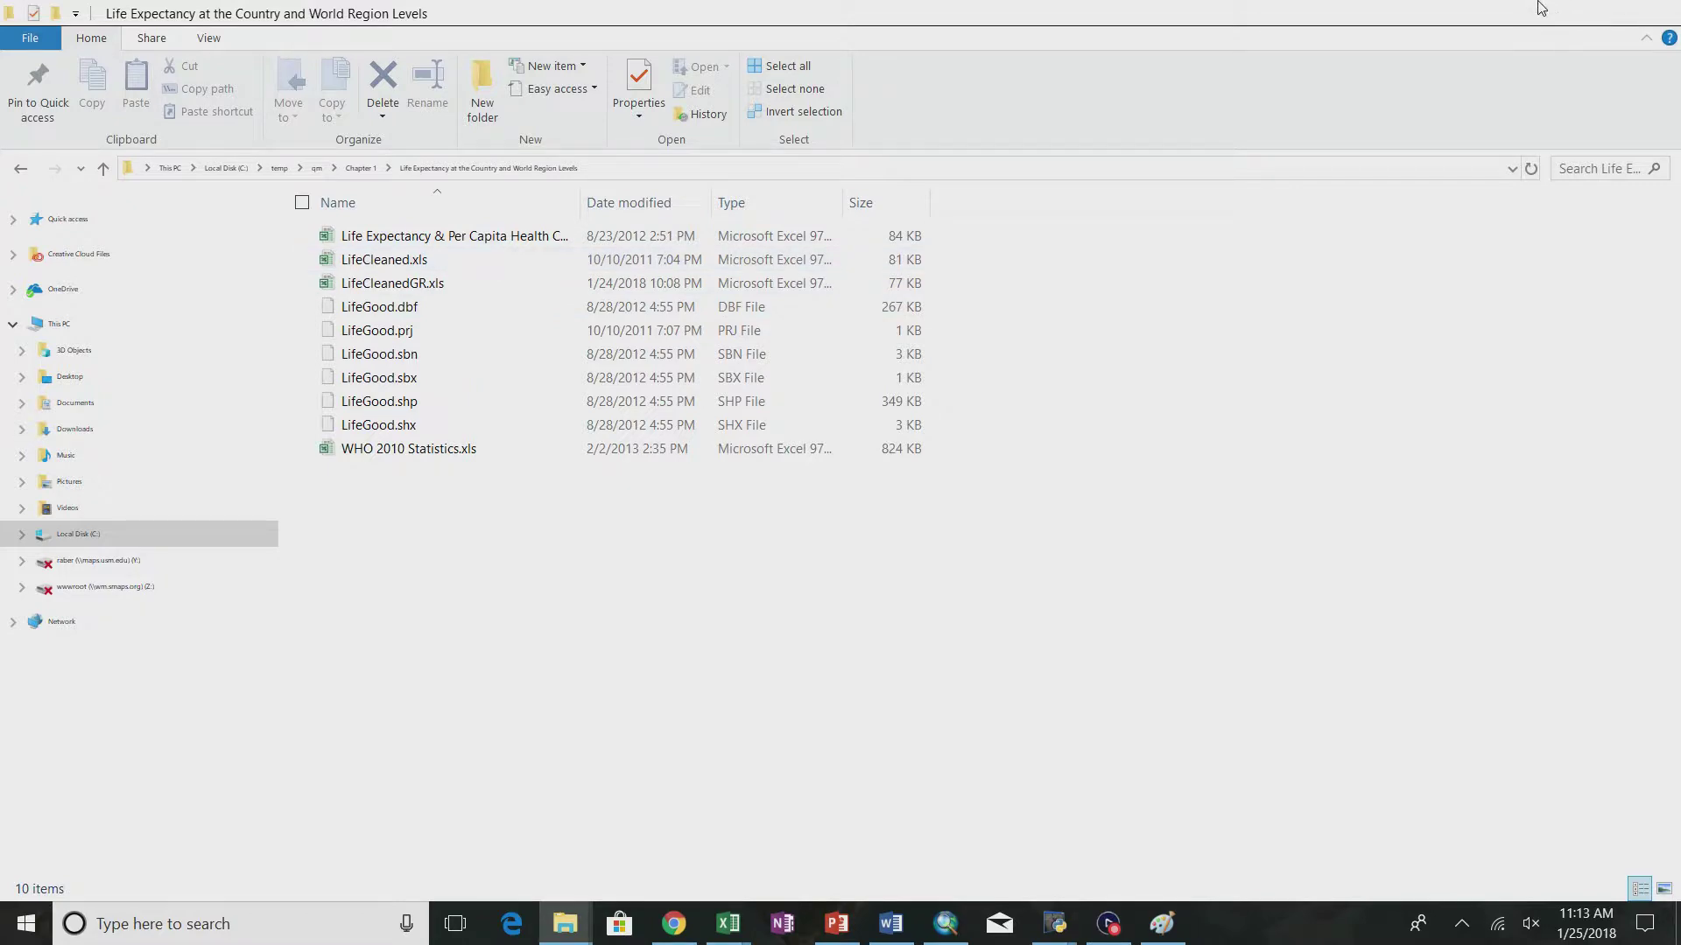
{"action": "left_click", "coordinate": [1550, 12]}
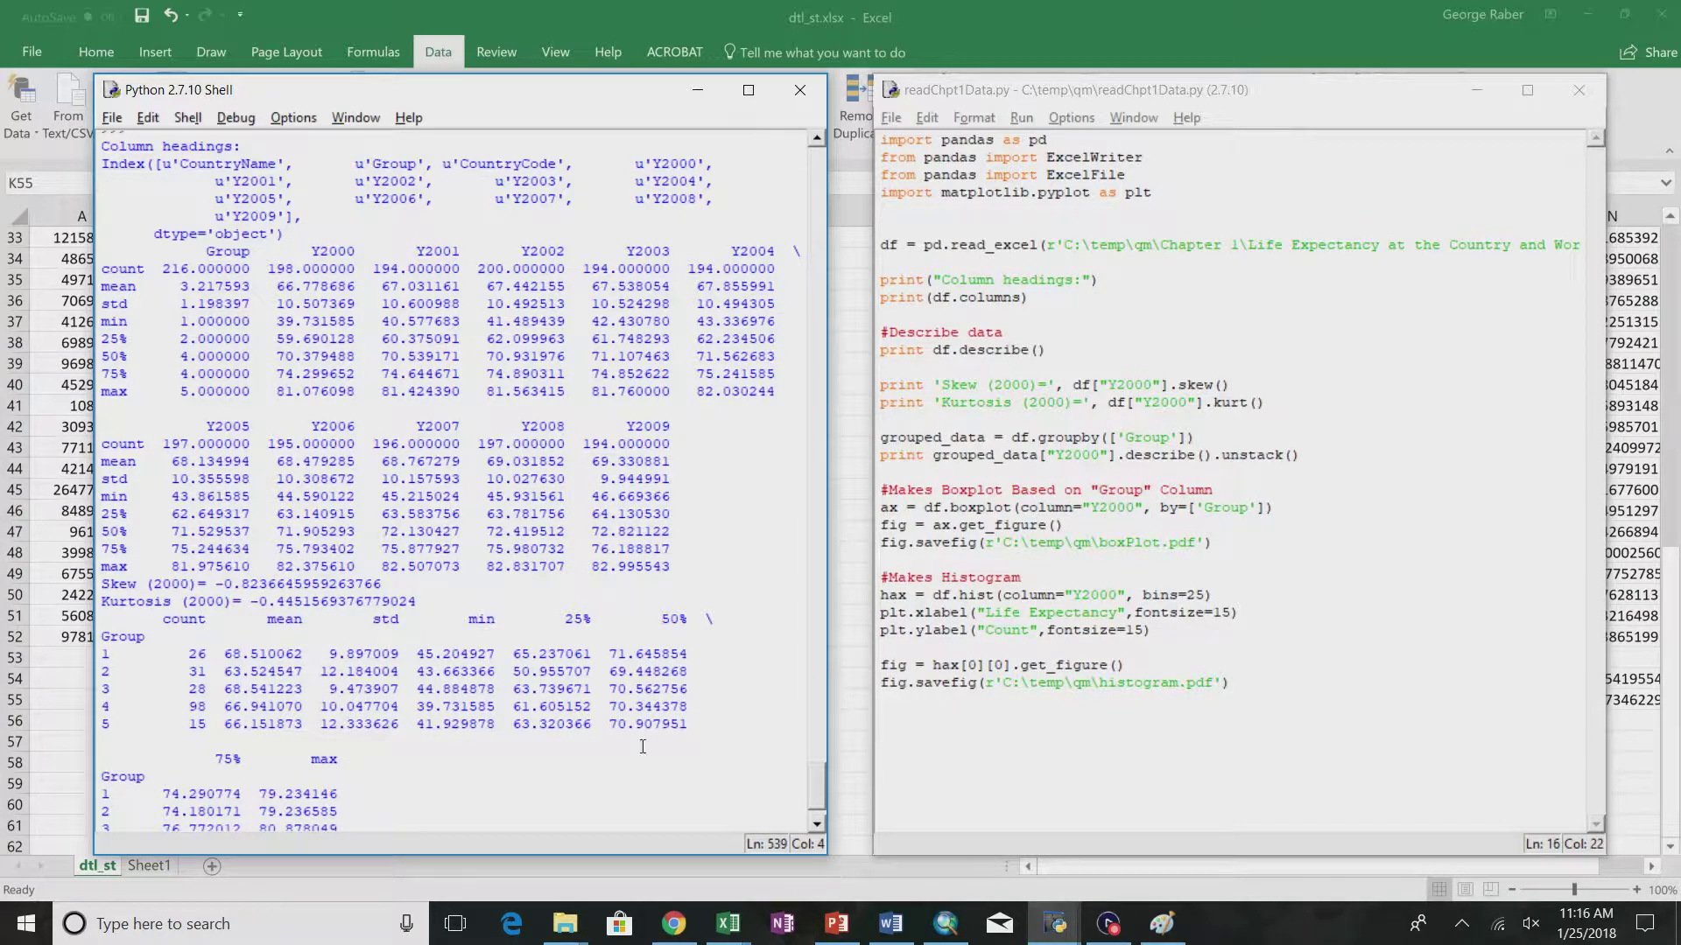
- Open histogram.pdf from the qm folder in File Explorer, view the life expectancy histogram and close it
{"action": "left_click", "coordinate": [564, 924]}
{"action": "left_click", "coordinate": [487, 827]}
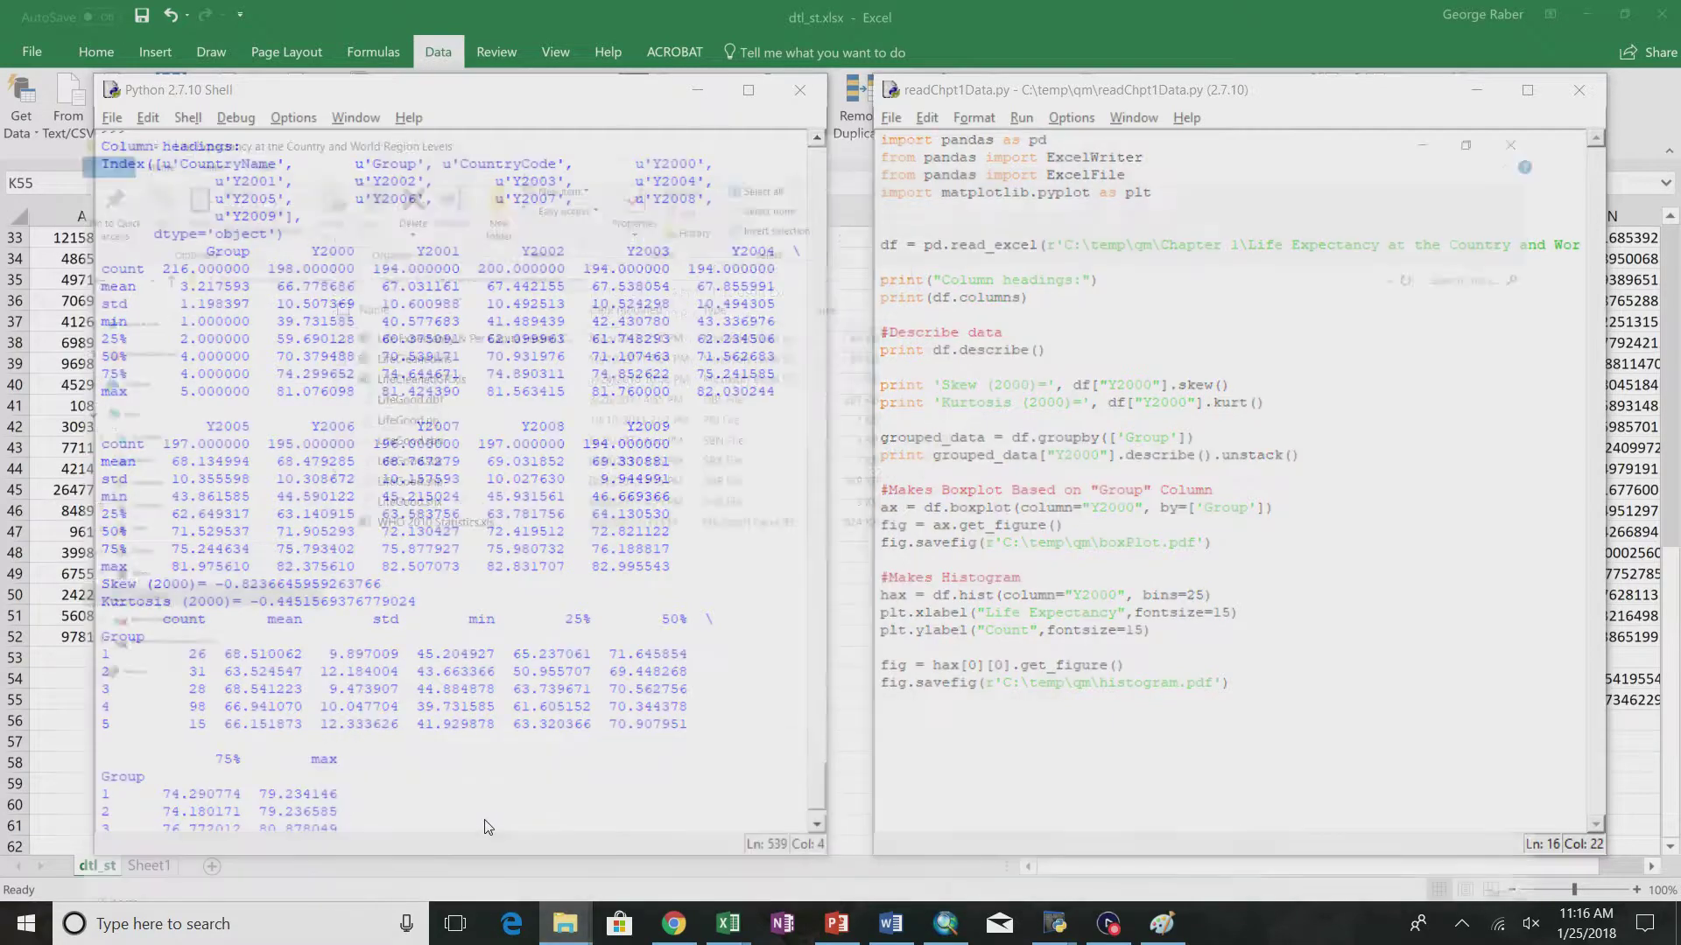
{"action": "left_click", "coordinate": [316, 168]}
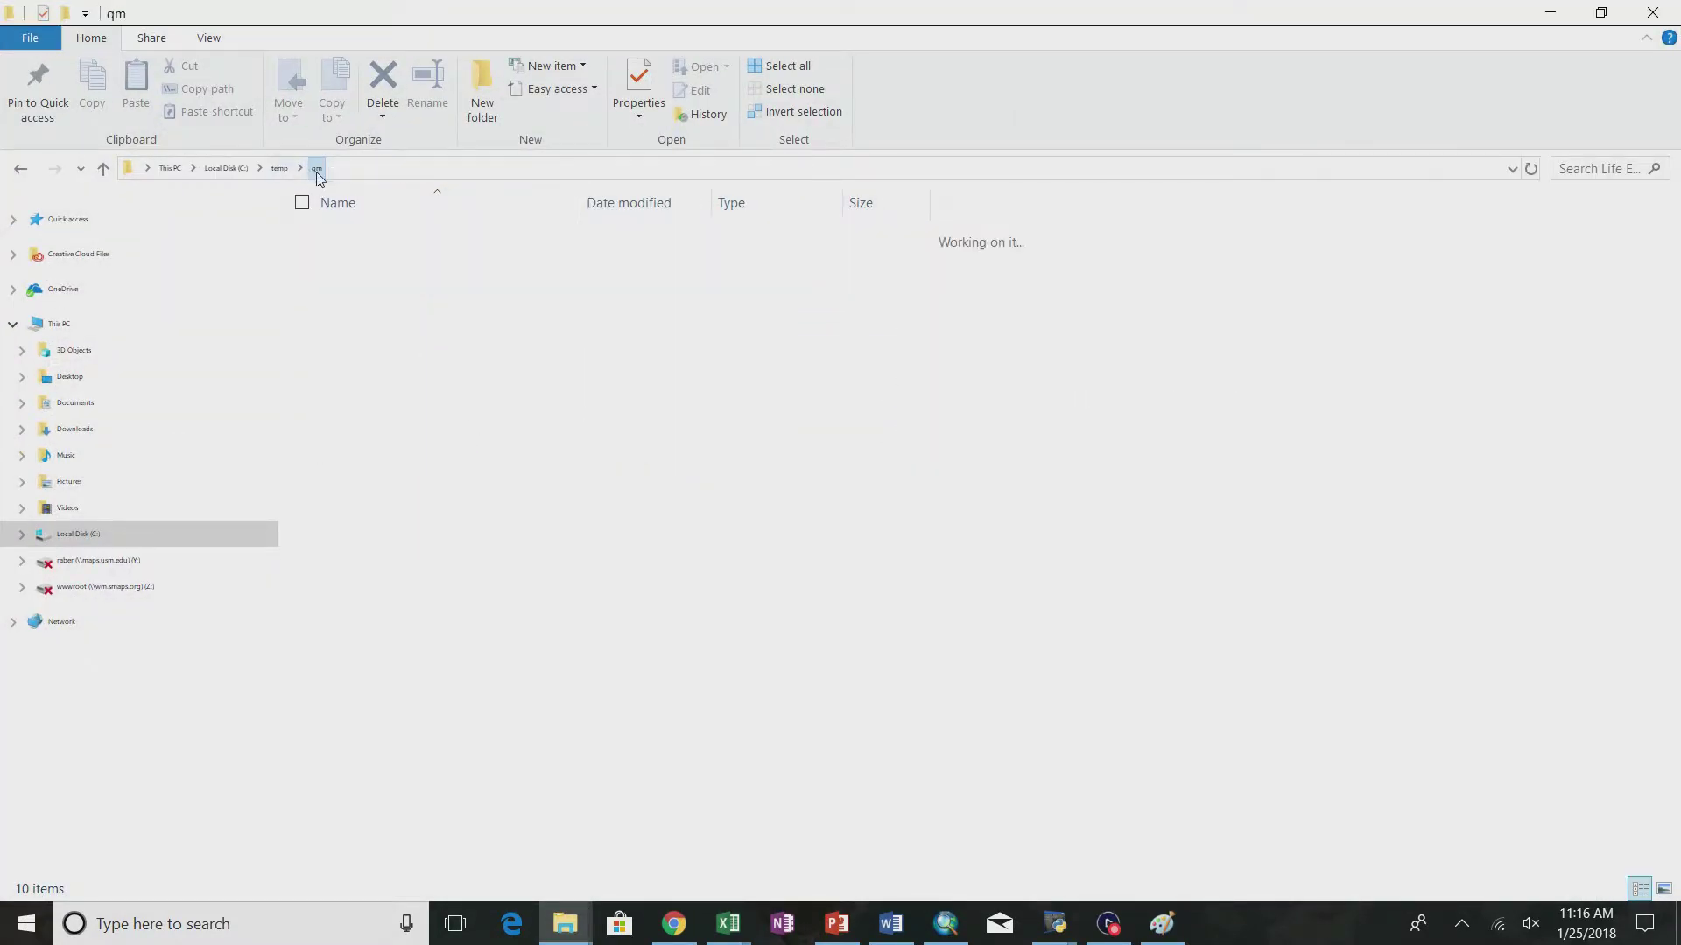
{"action": "double_click", "coordinate": [404, 518]}
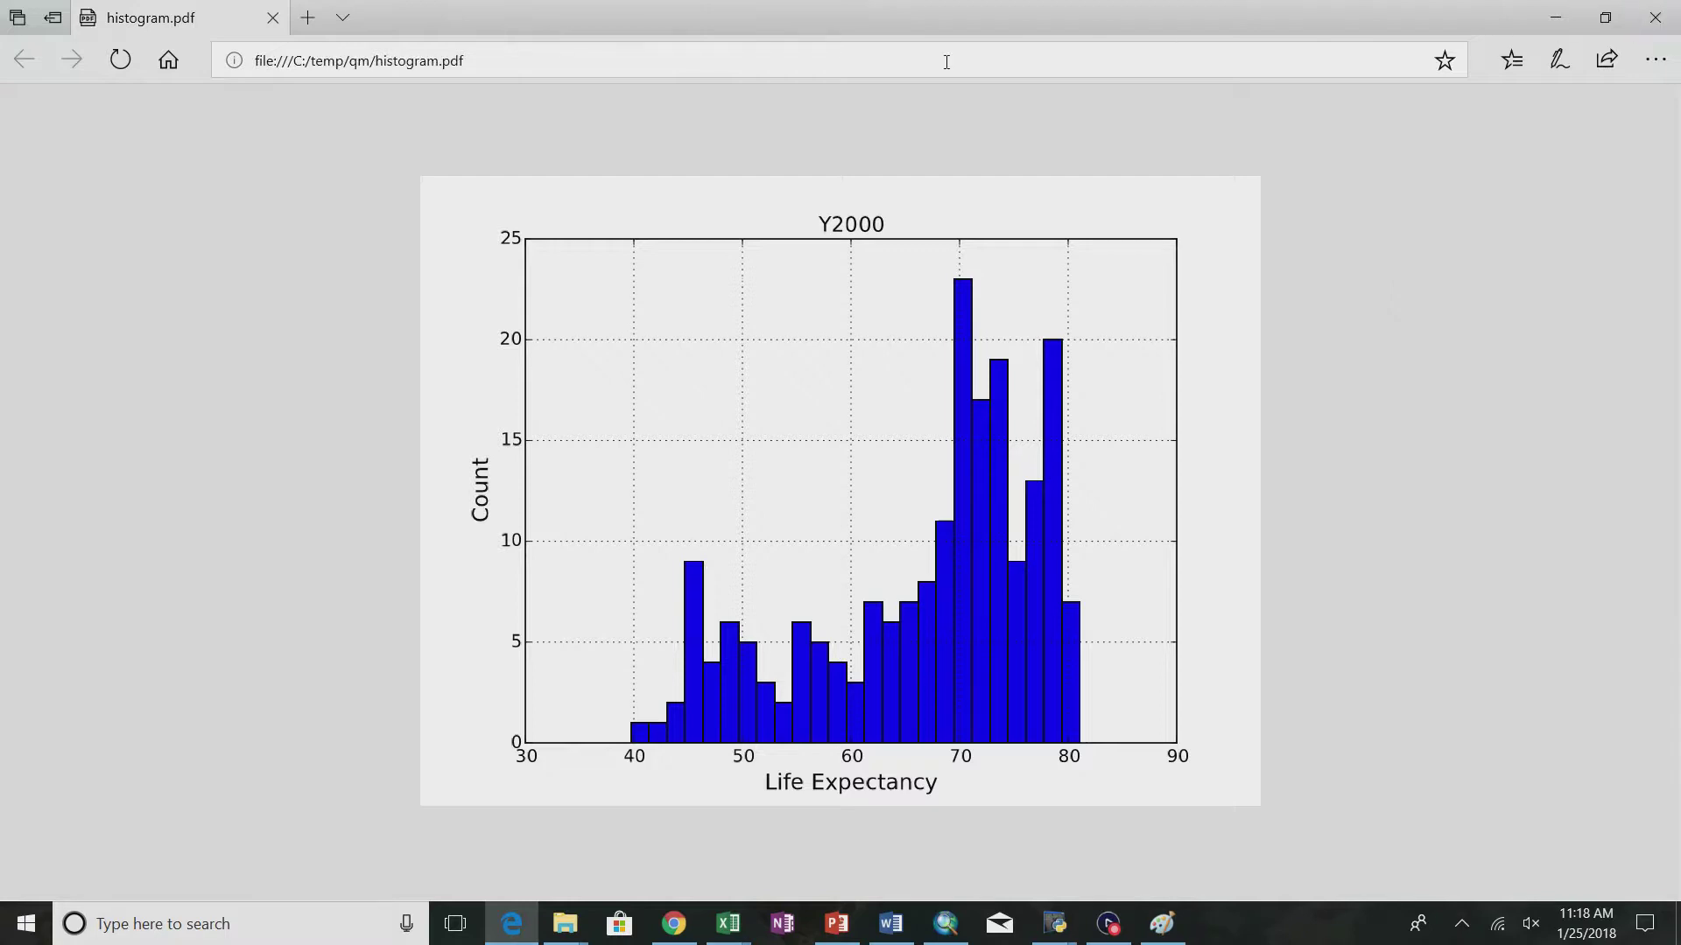
{"action": "left_click", "coordinate": [272, 19]}
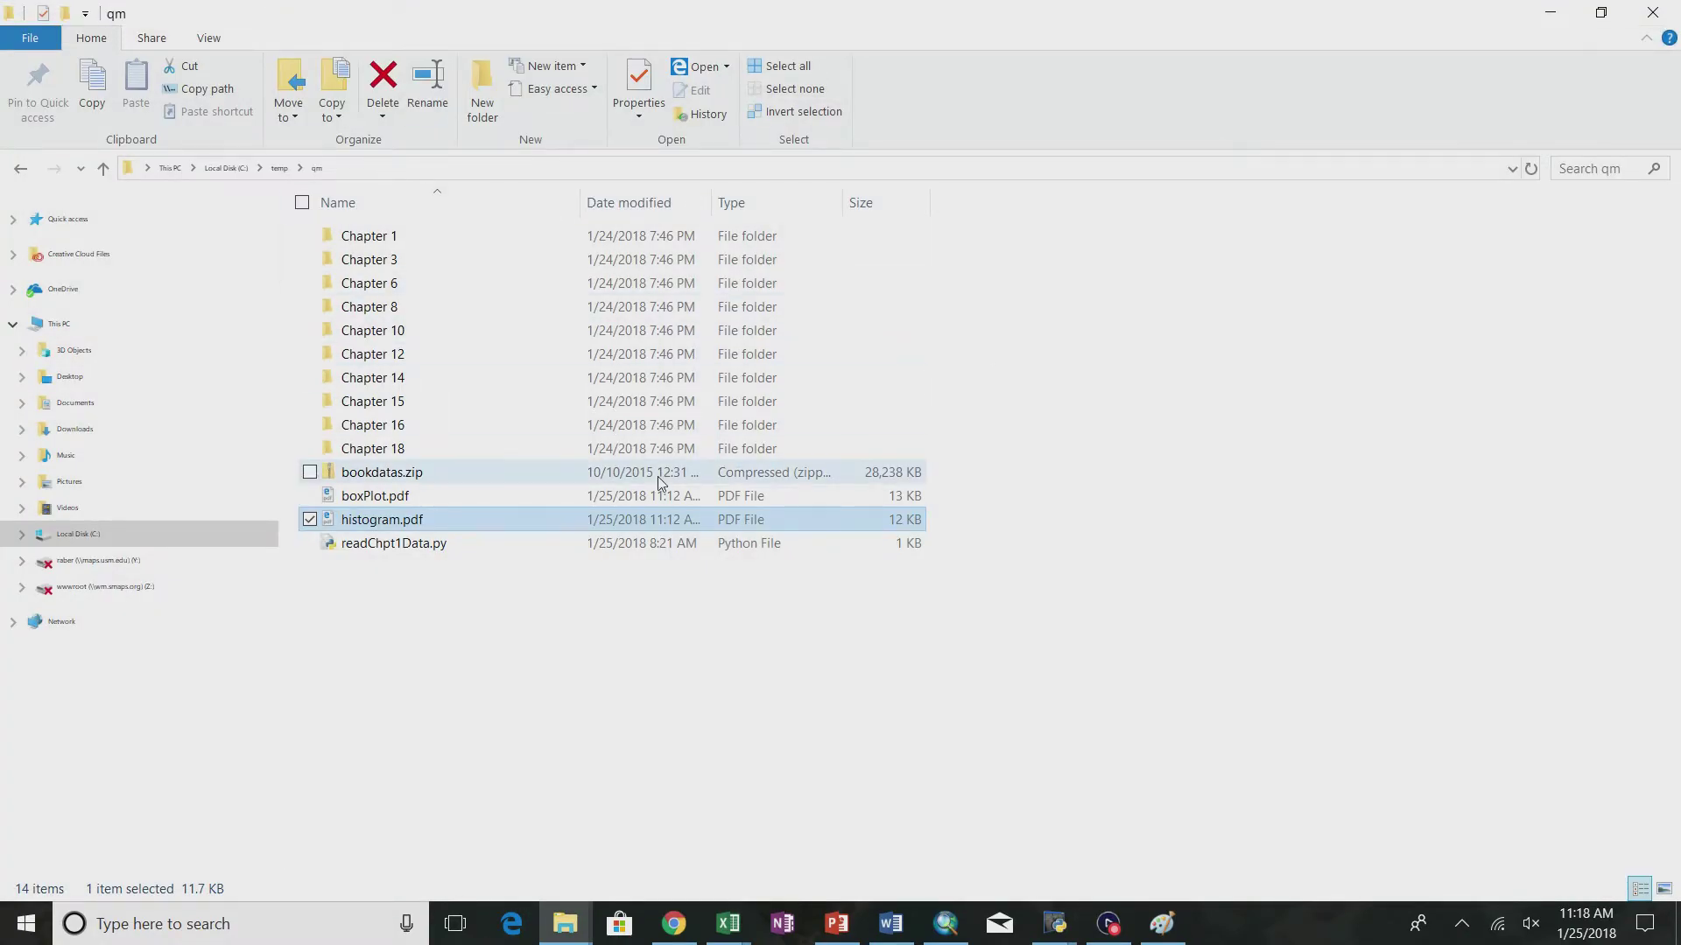
- Switch back to the Python shell output and the readChpt1Data.py script
{"action": "key", "text": "alt+Tab"}
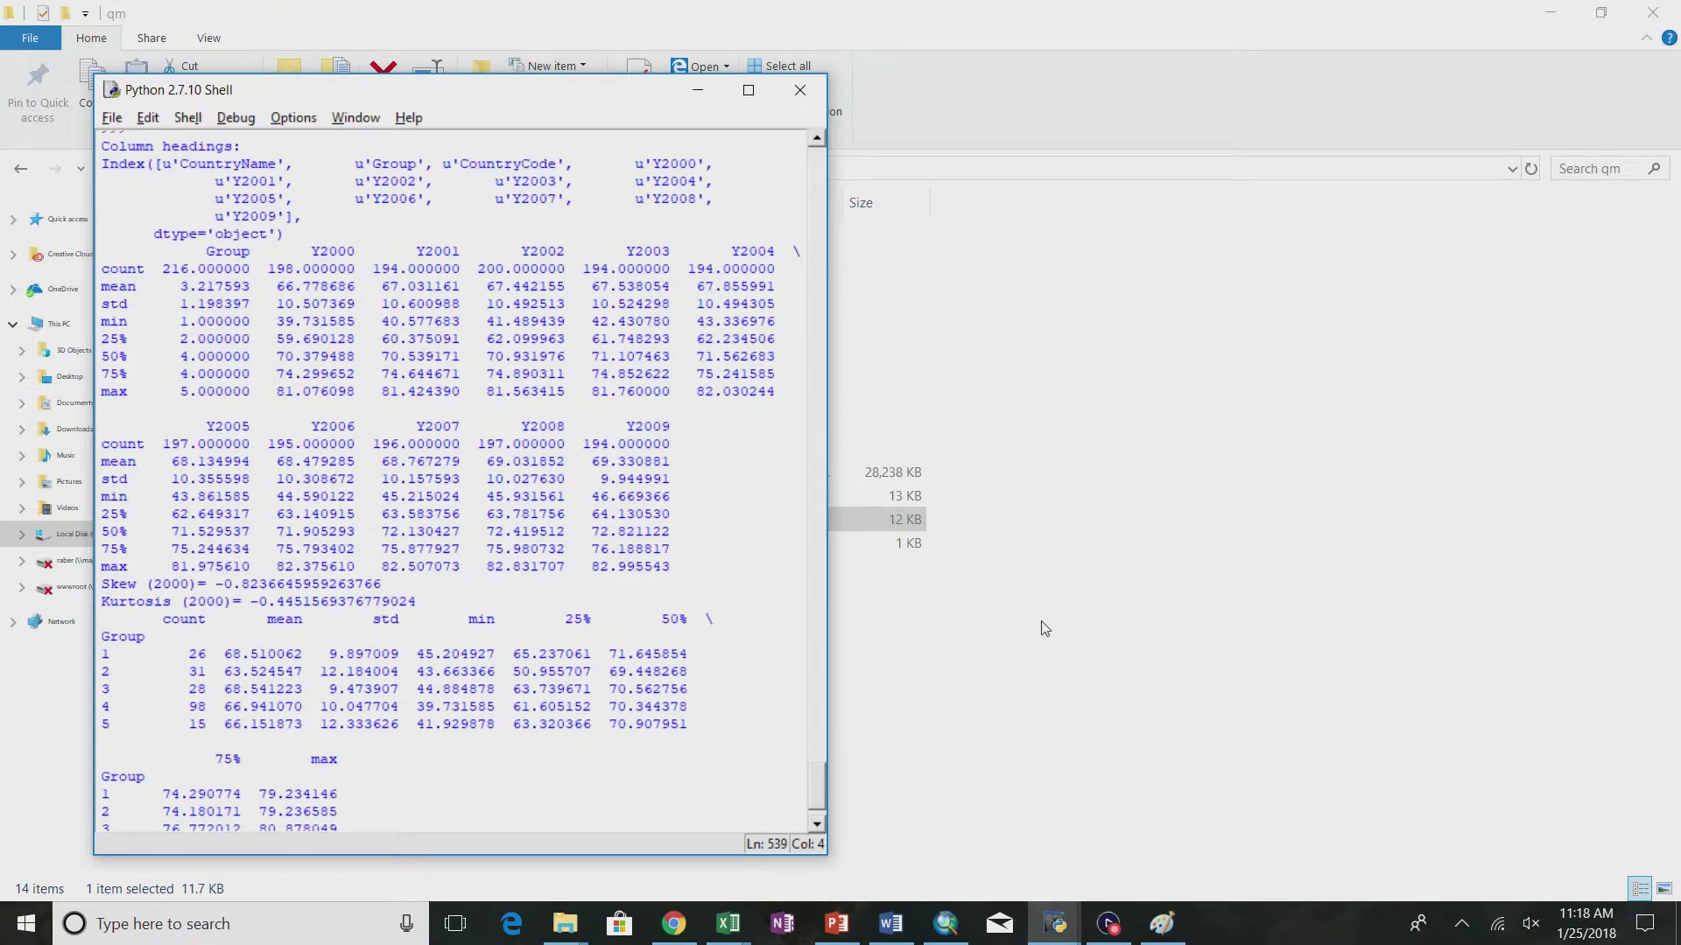
{"action": "key", "text": "alt+Tab"}
{"action": "key", "text": "Tab"}
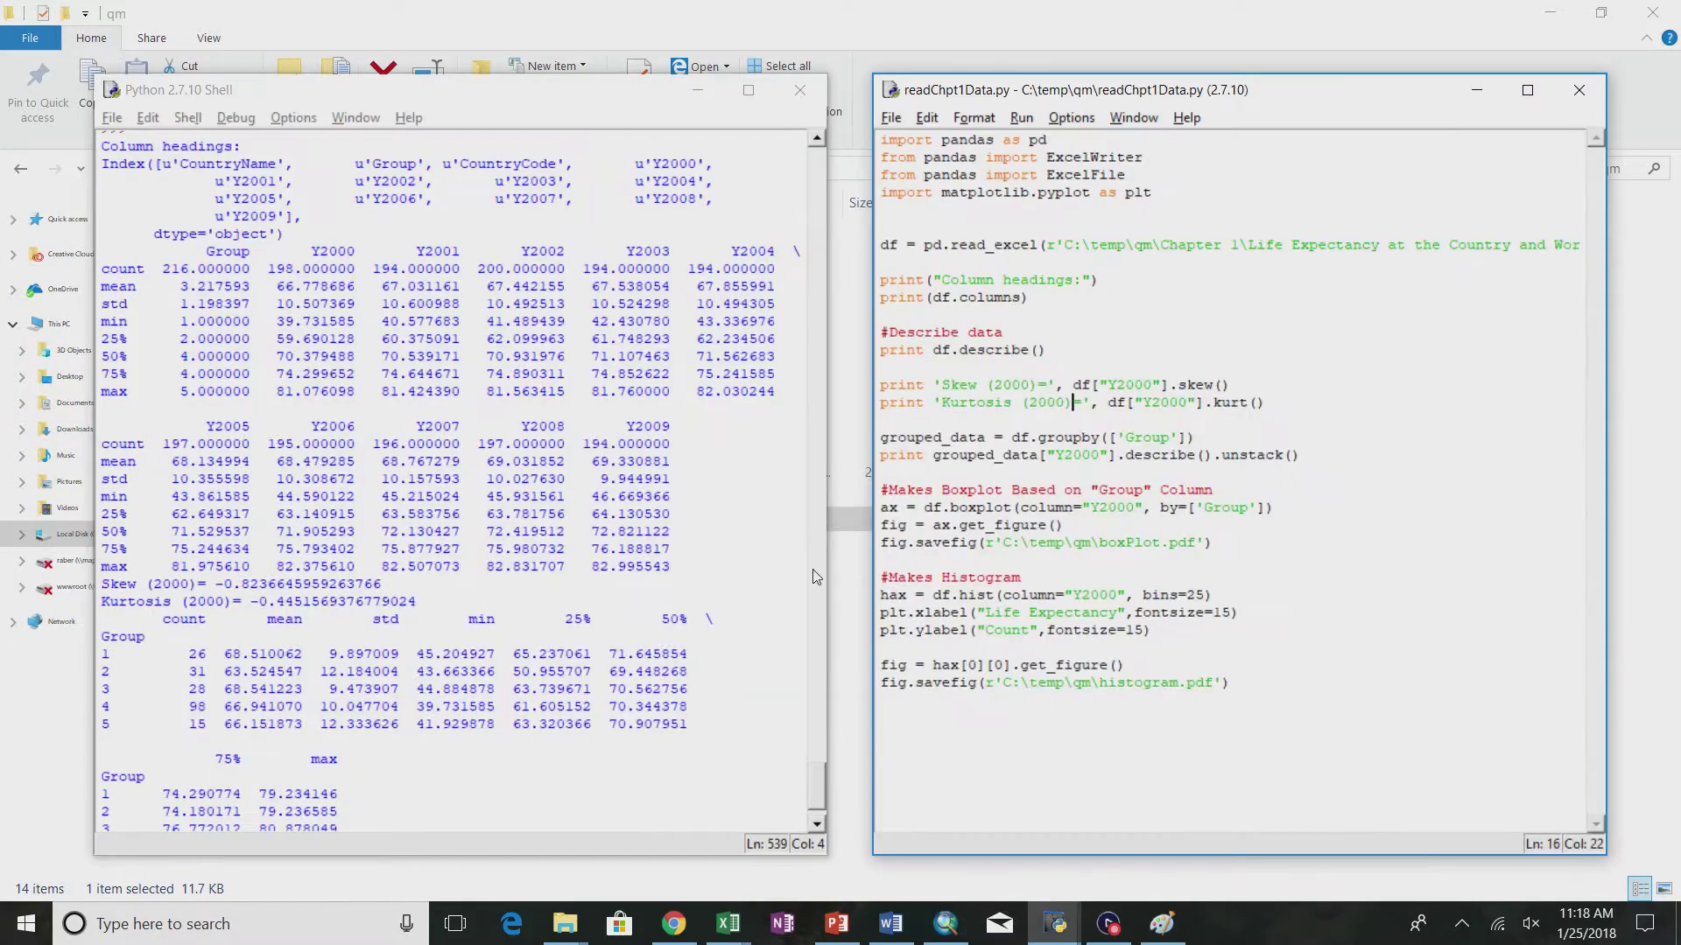
- Set the histogram's bins to 10 in the readChpt1Data.py script, then save and run the module
{"action": "key", "text": "BackSpace"}
{"action": "key", "text": "BackSpace"}
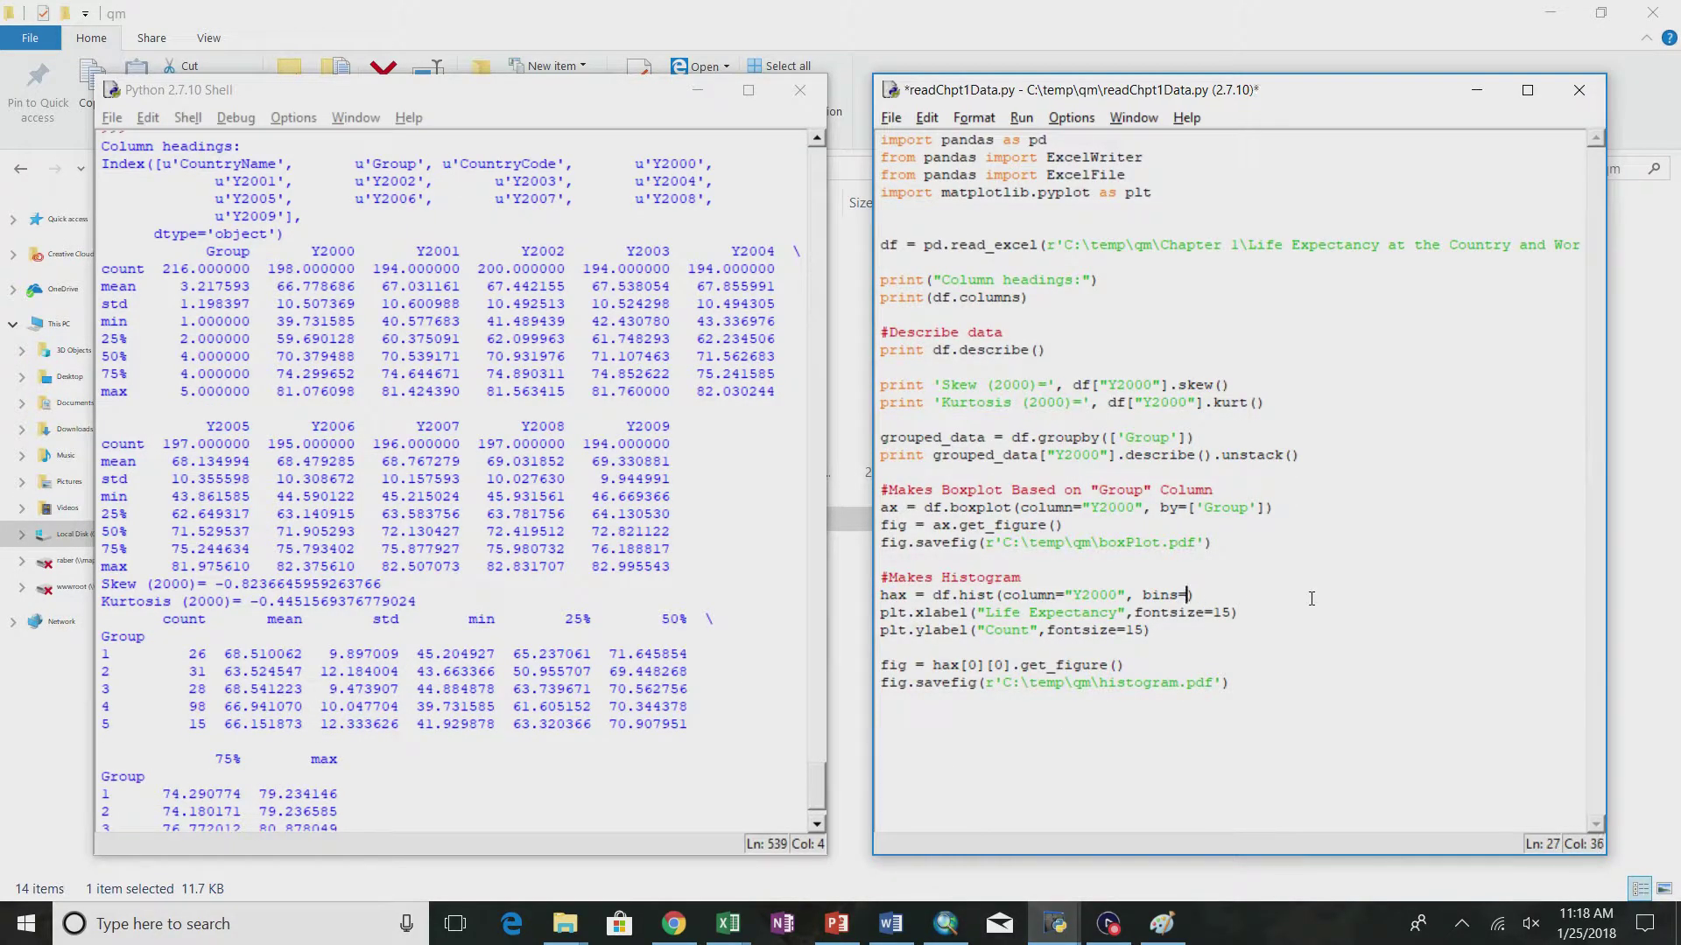
{"action": "type", "text": "10"}
{"action": "left_click", "coordinate": [1021, 118]}
{"action": "left_click", "coordinate": [979, 211]}
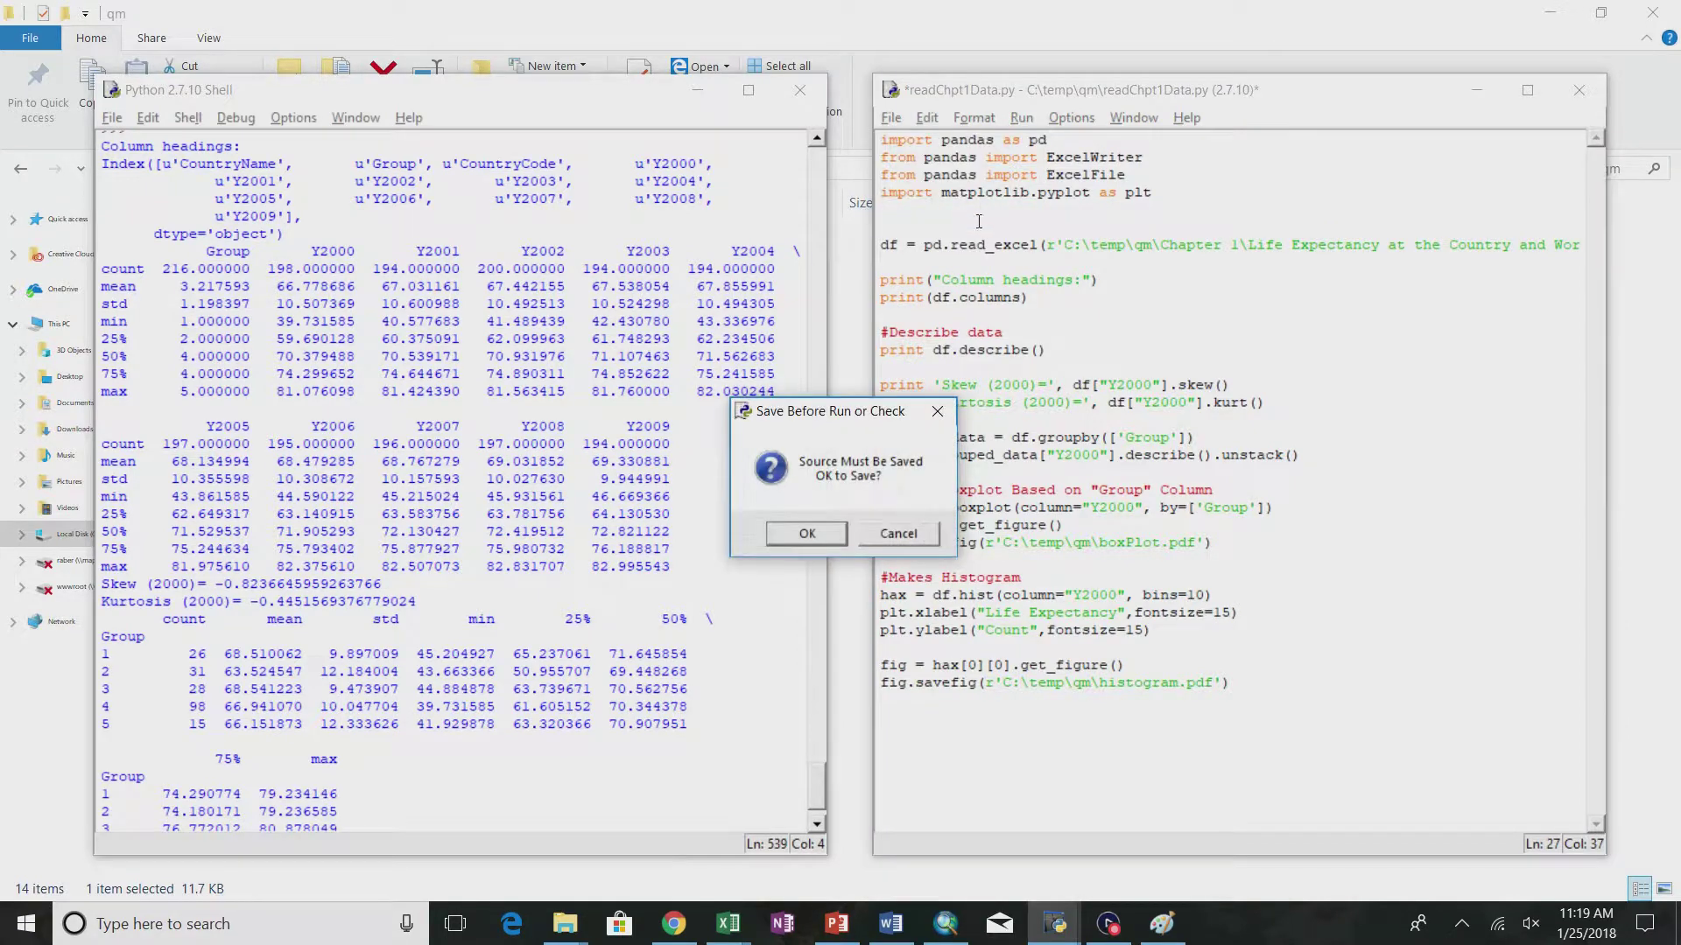
{"action": "left_click", "coordinate": [804, 532]}
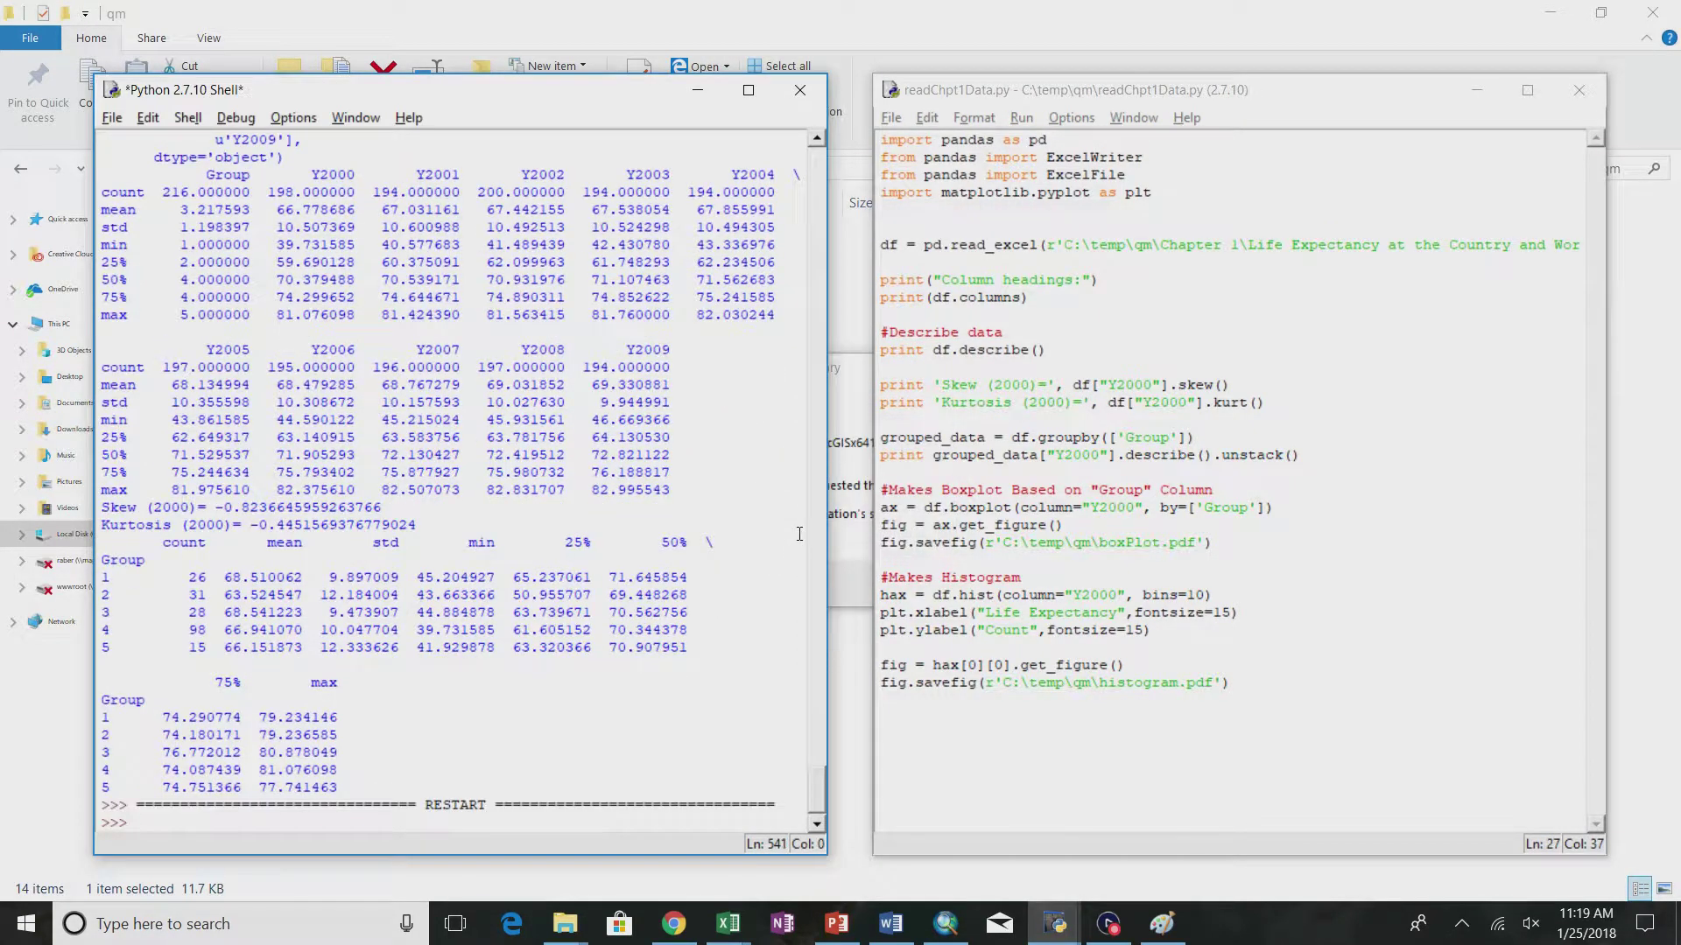
- Open the regenerated histogram.pdf from the qm folder, view the Y2000 life expectancy distribution and close it
{"action": "key", "text": "alt+Tab"}
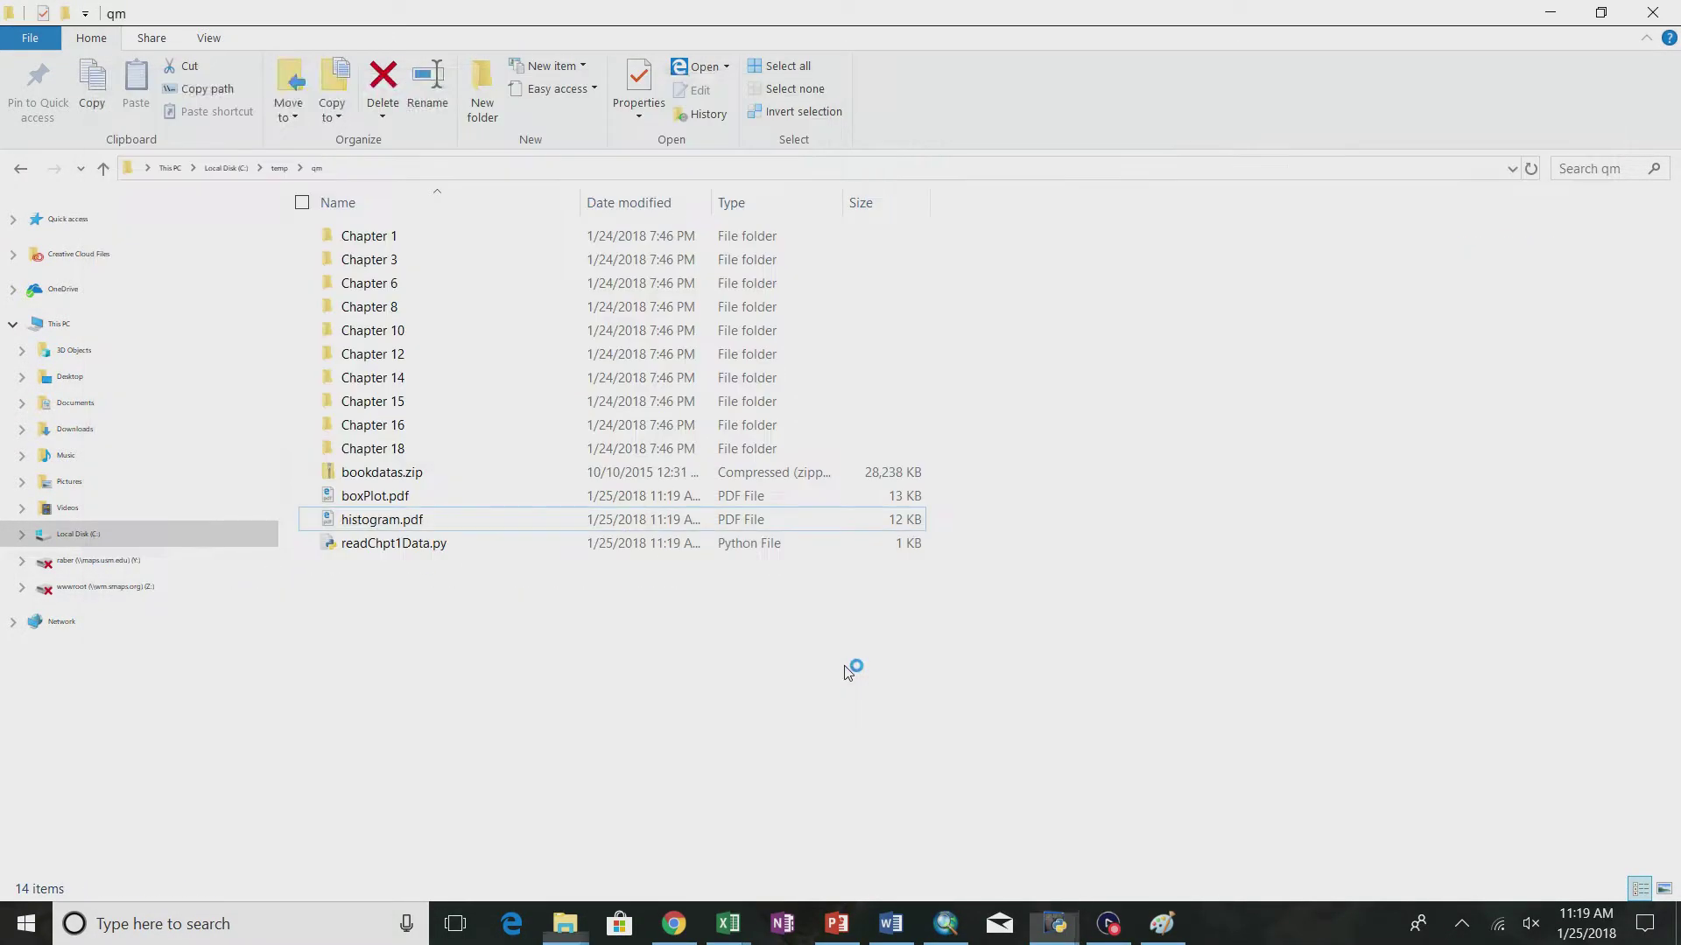
{"action": "double_click", "coordinate": [453, 520]}
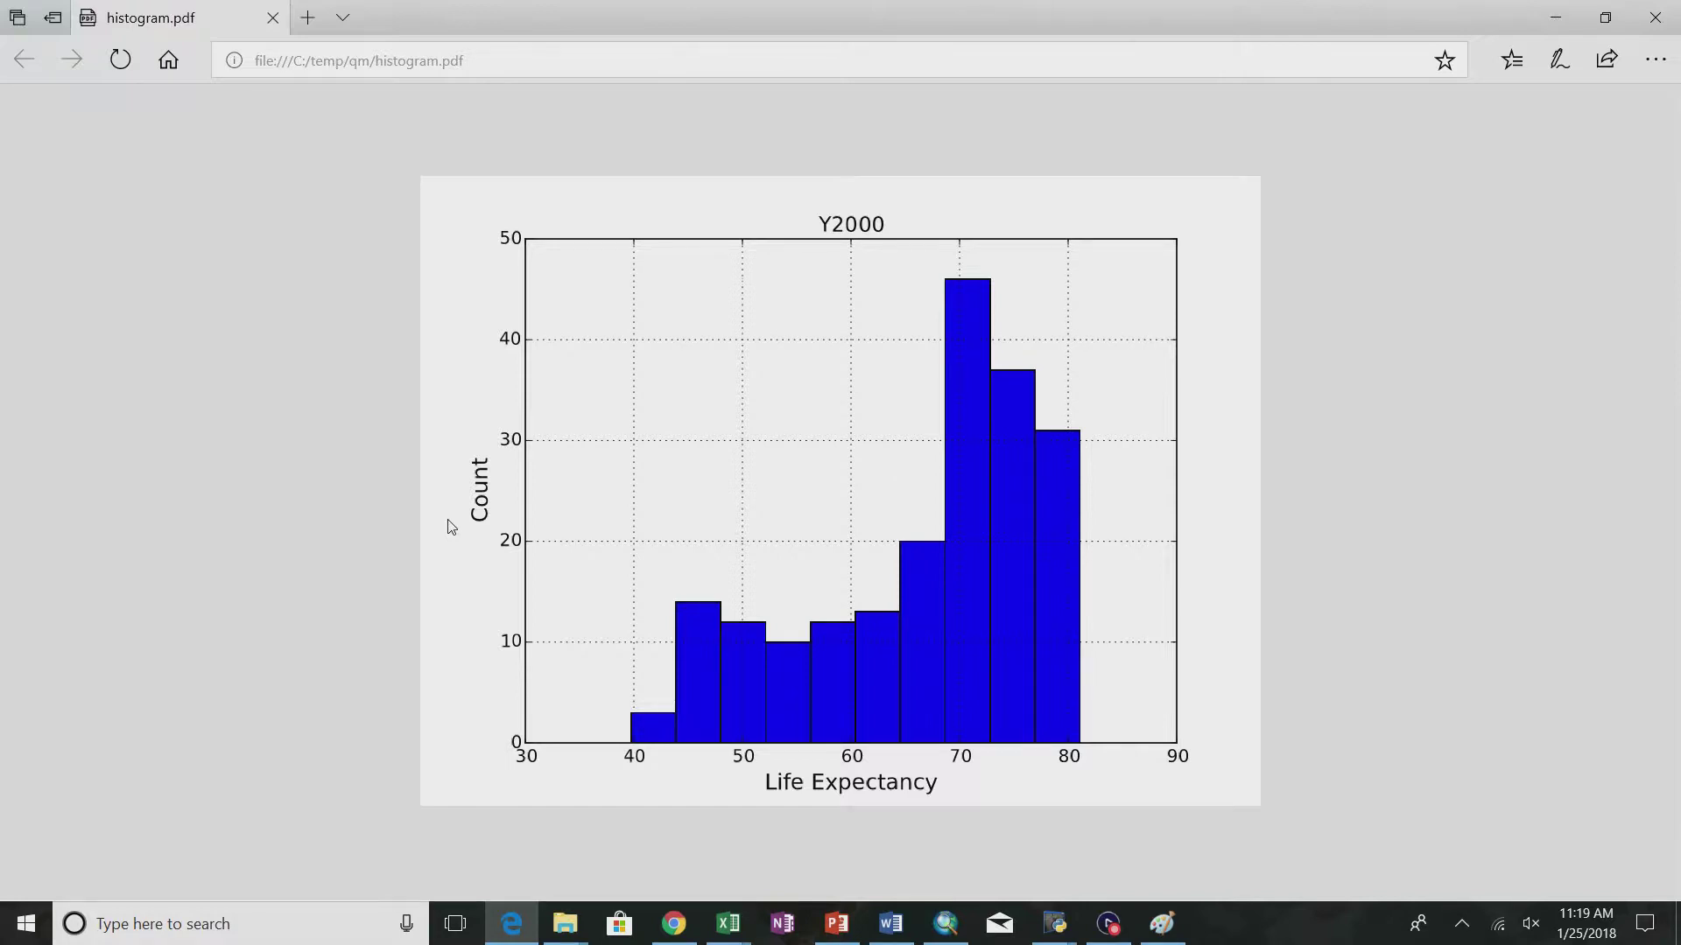
{"action": "left_click", "coordinate": [1668, 13]}
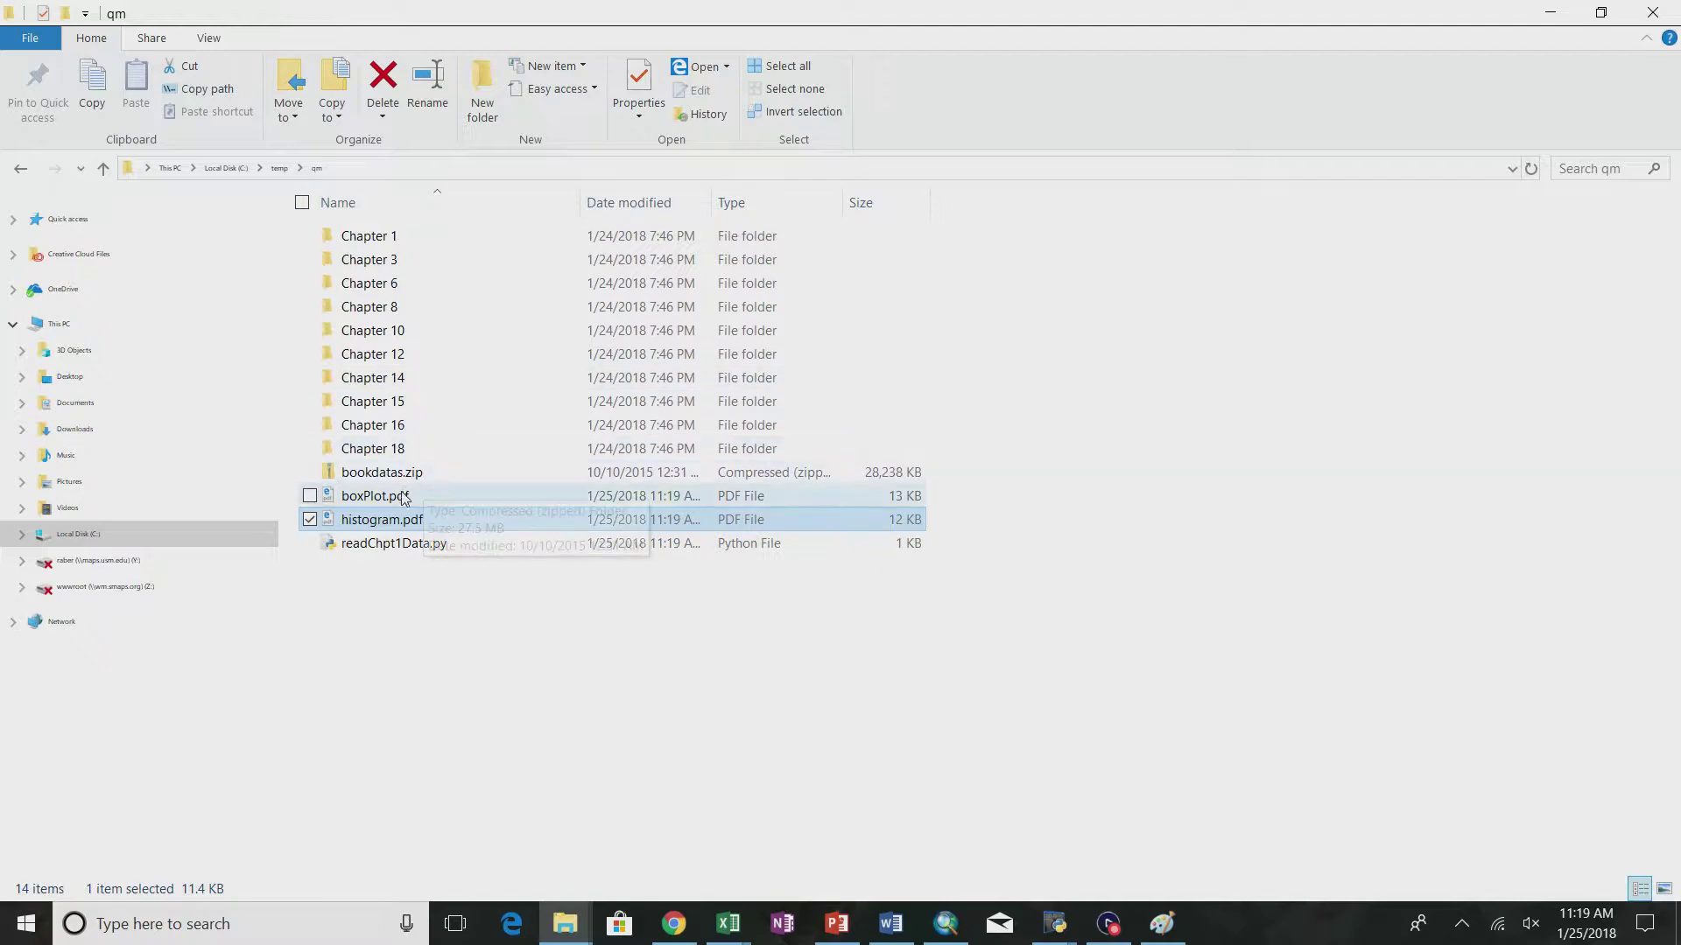
- Return to the Python shell and bring the readChpt1Data.py script forward beside the grouped statistics output
{"action": "key", "text": "alt+Tab"}
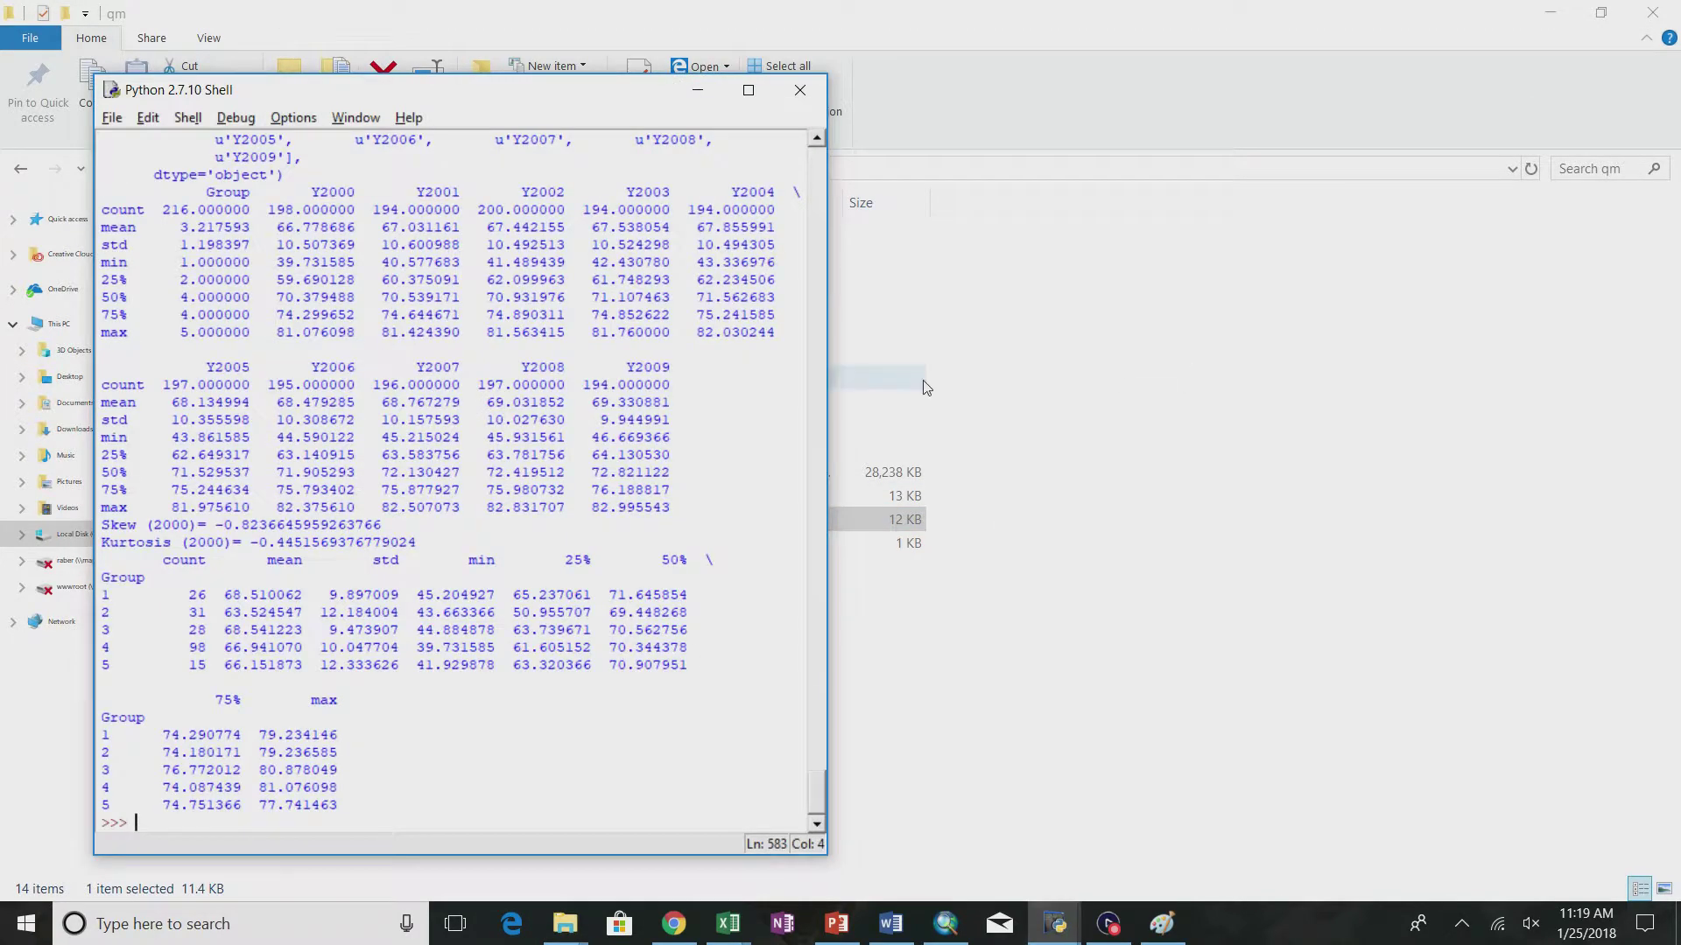
{"action": "left_click", "coordinate": [1057, 927]}
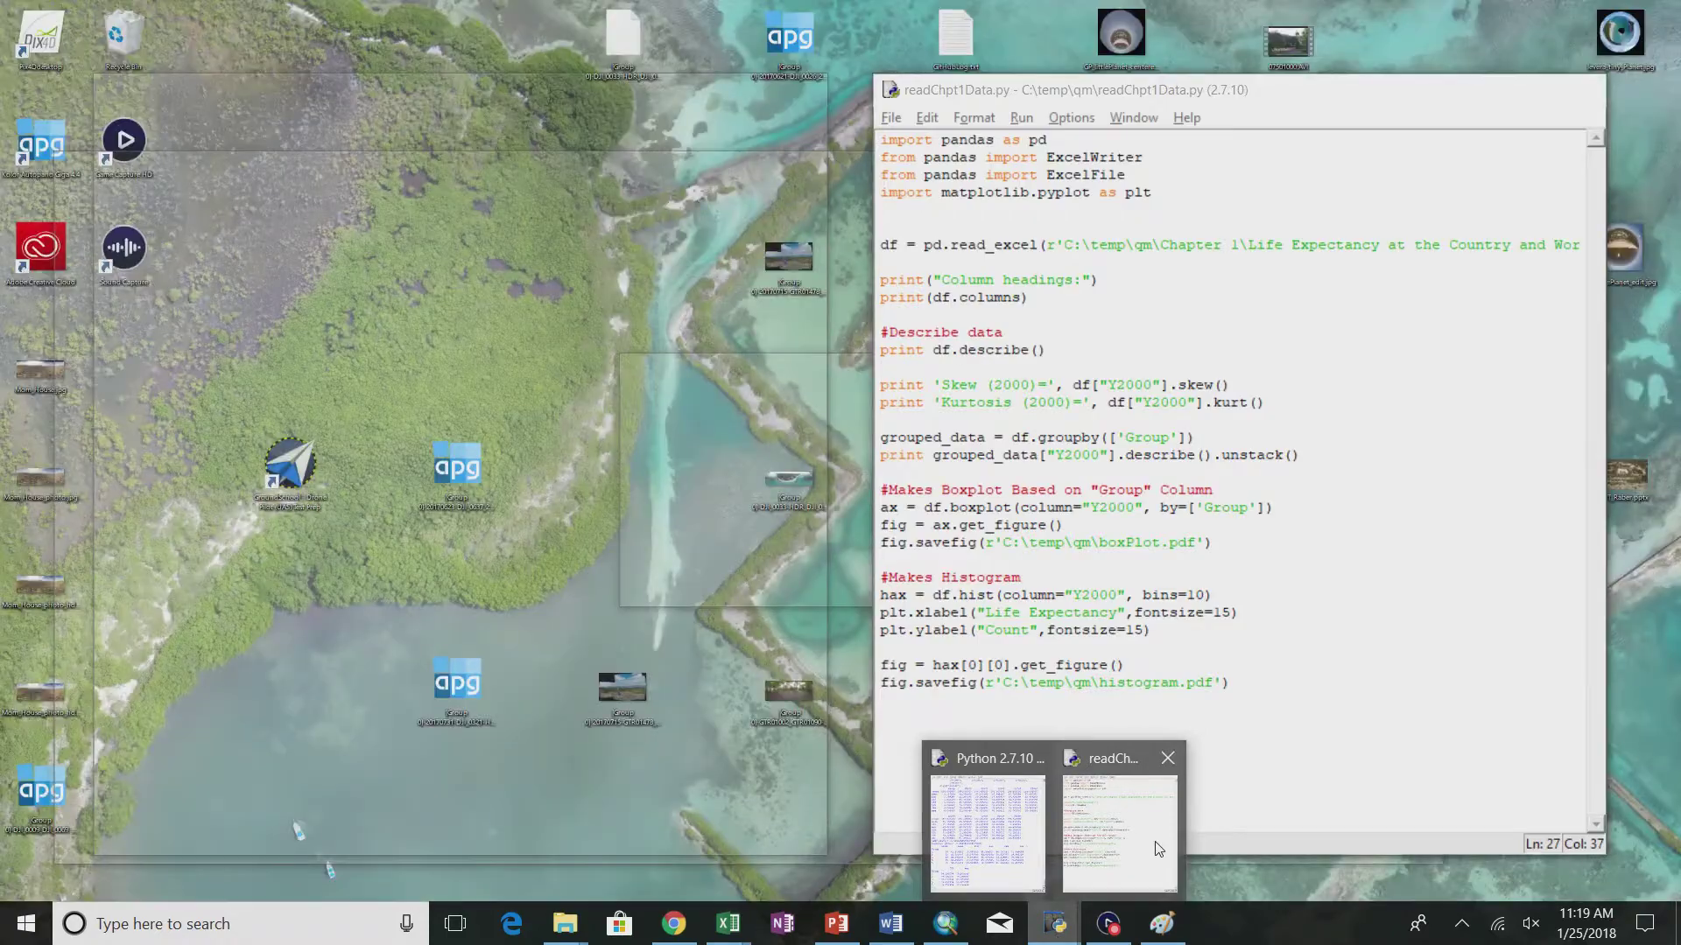
{"action": "left_click", "coordinate": [1154, 842]}
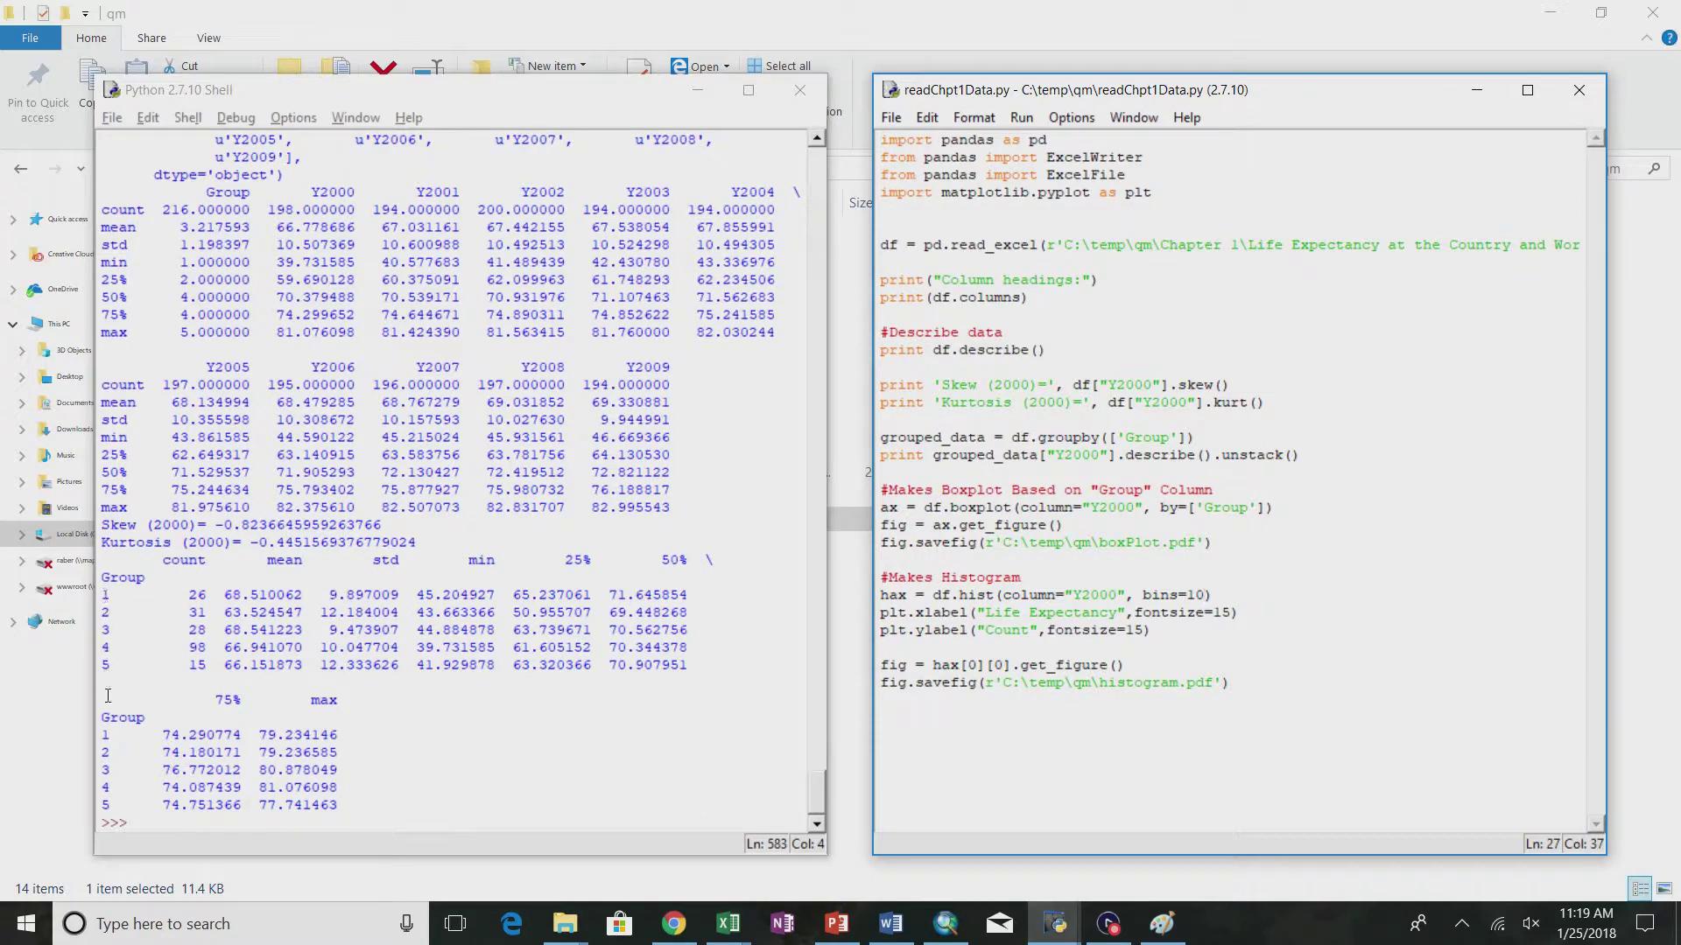
- Open boxPlot.pdf from the qm folder, examine the Y2000 boxplots by Group, and minimise the PDF and File Explorer windows
{"action": "left_click", "coordinate": [853, 691]}
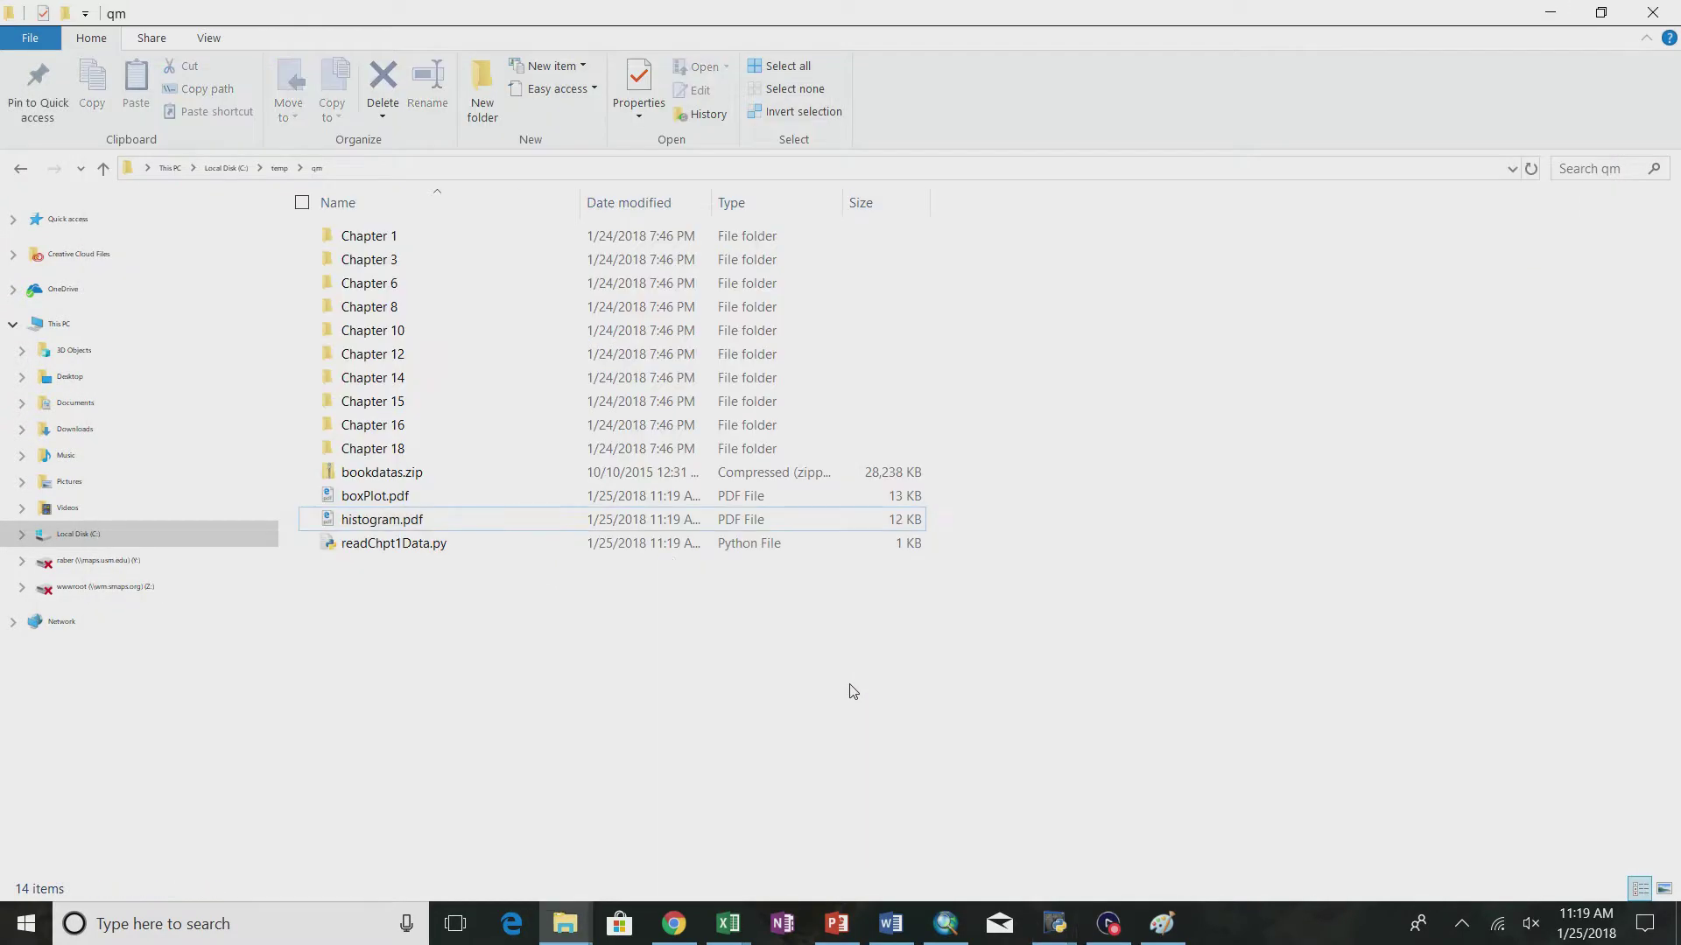
{"action": "left_click", "coordinate": [427, 498]}
{"action": "double_click", "coordinate": [429, 498]}
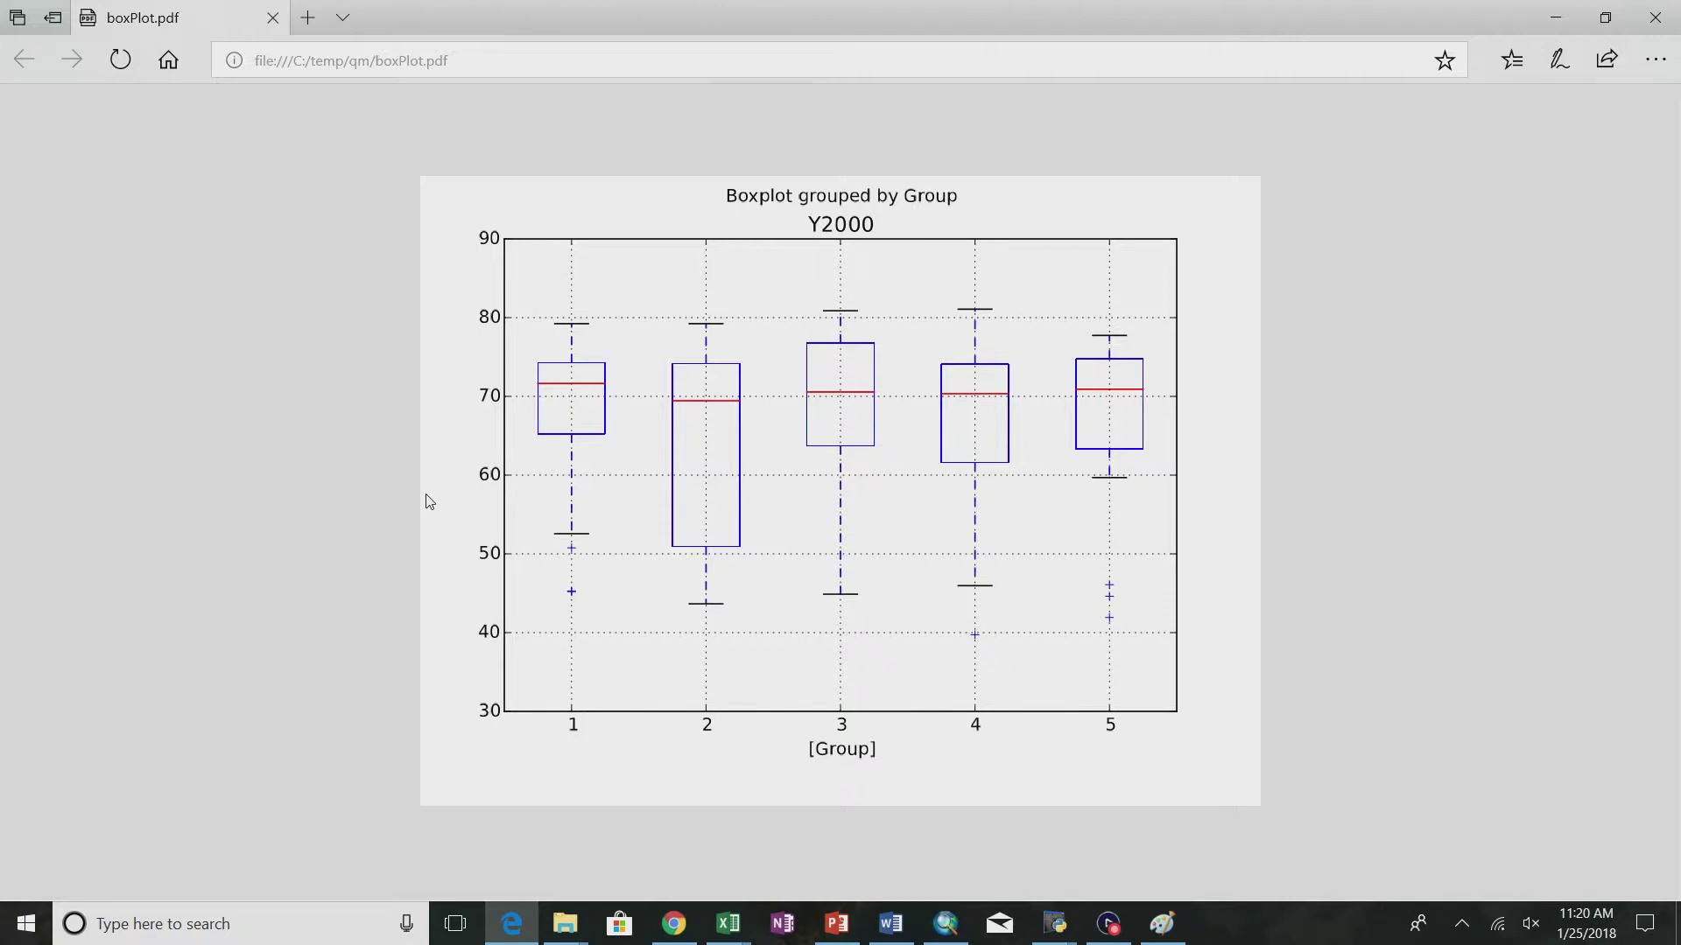
{"action": "key", "text": "alt+Tab"}
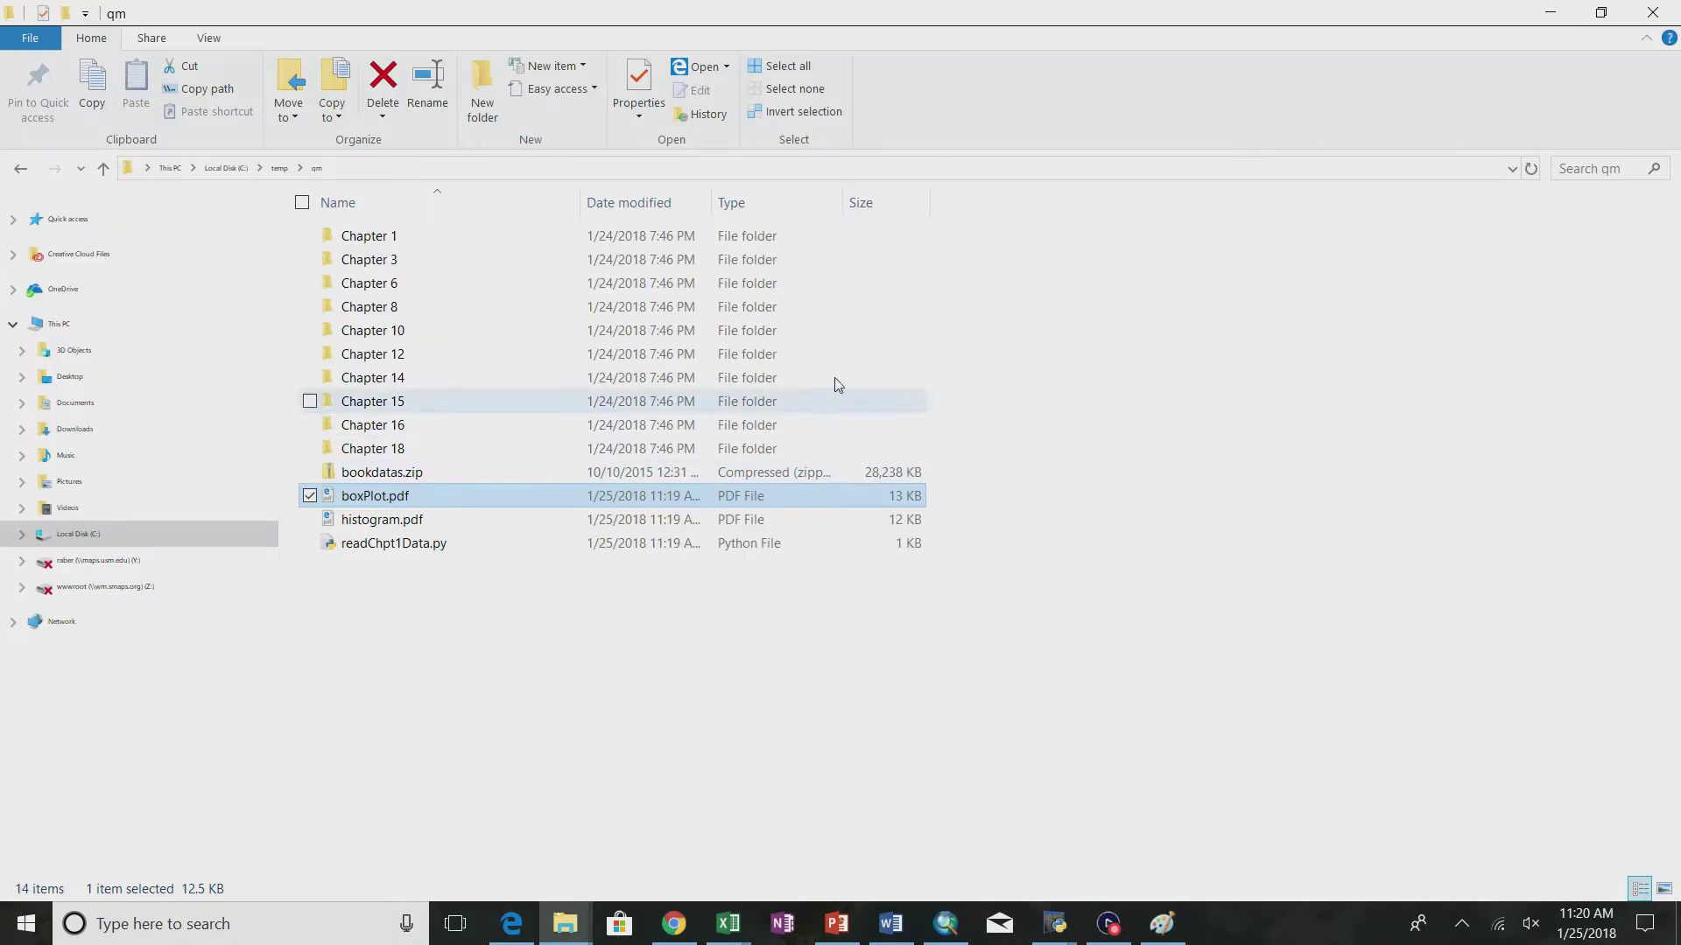
{"action": "left_click", "coordinate": [1550, 12]}
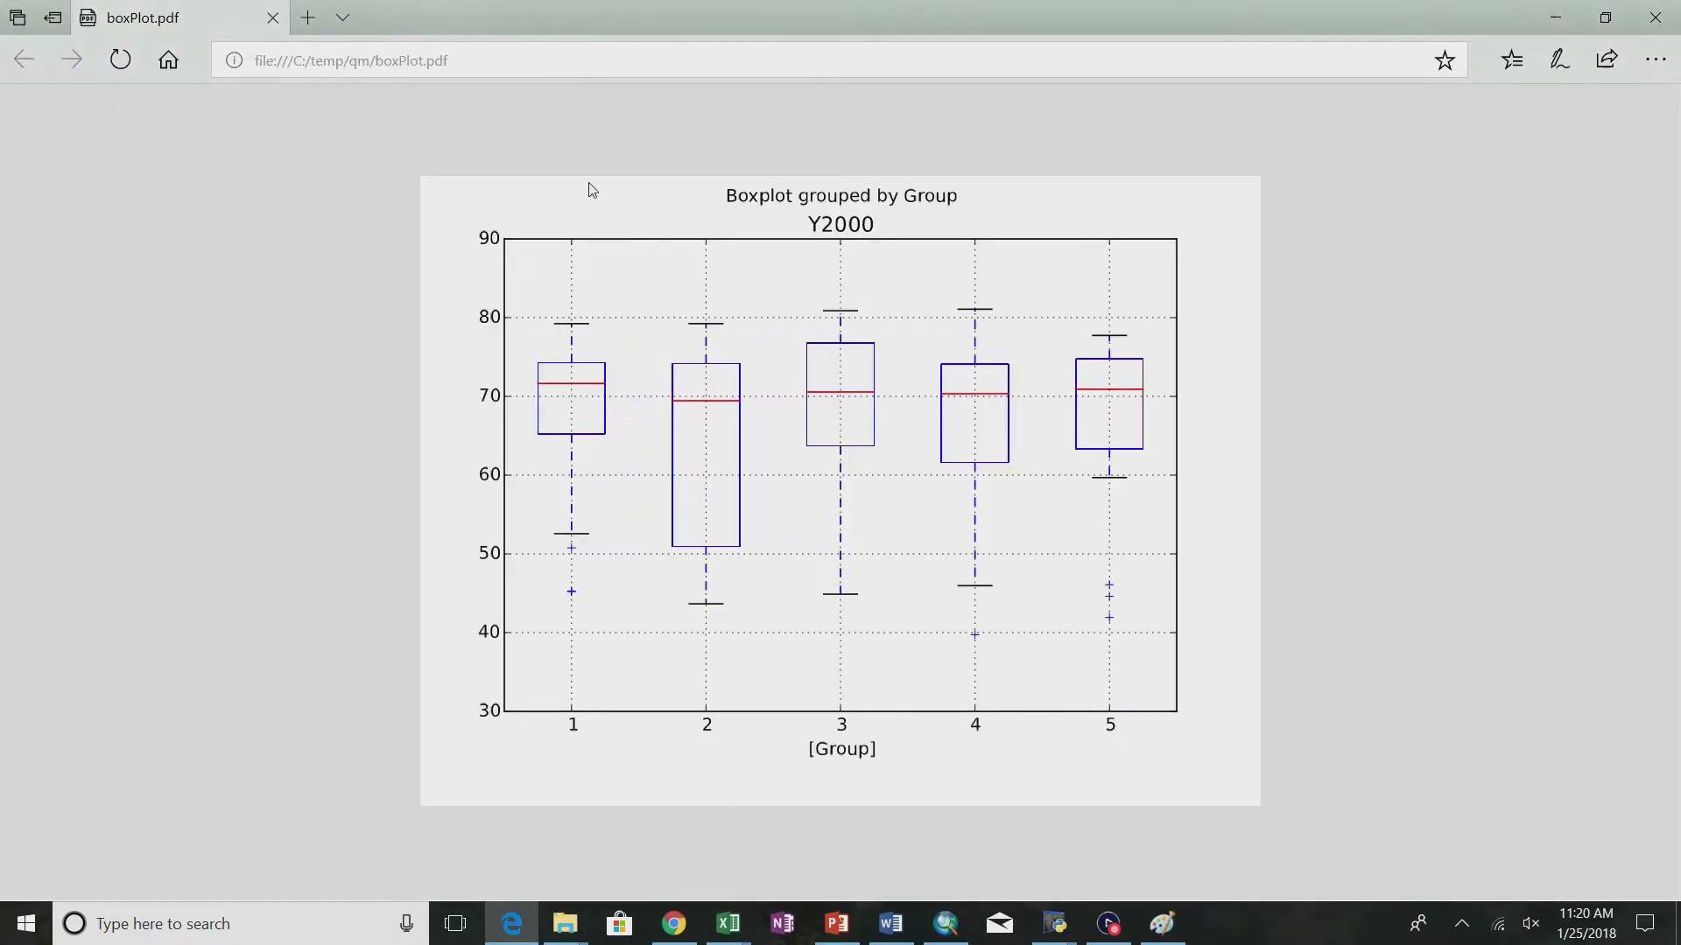
{"action": "left_click", "coordinate": [1550, 15]}
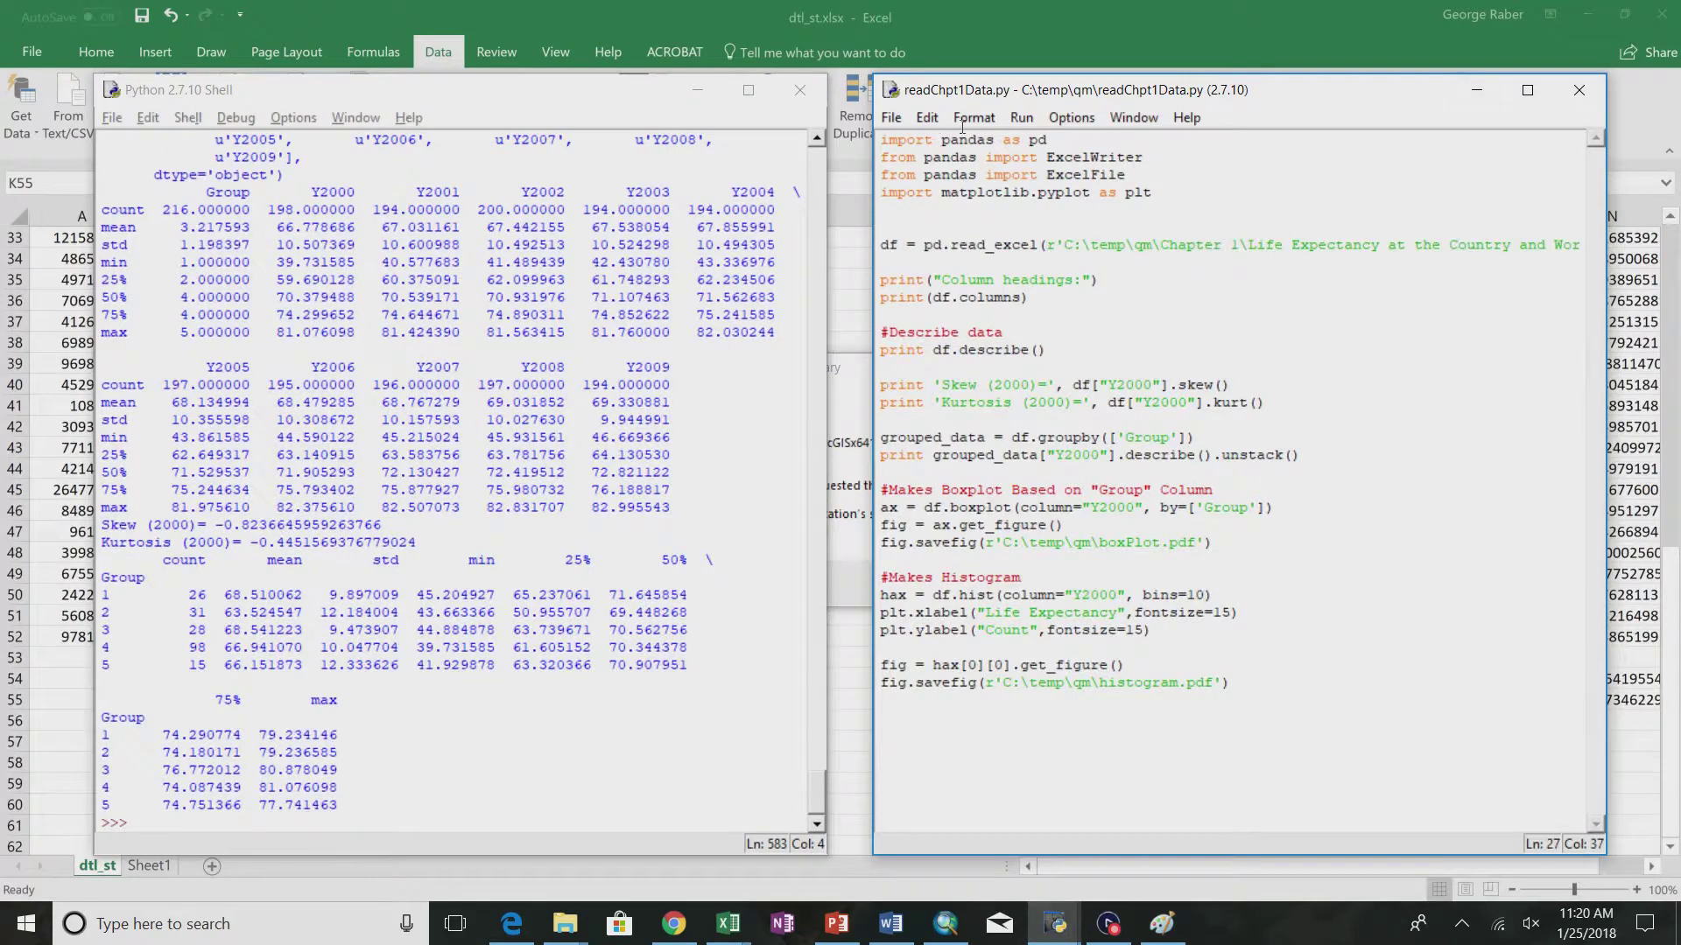
- Save a copy of the script as readChpt1DataObData.py in the qm folder
{"action": "left_click", "coordinate": [891, 117]}
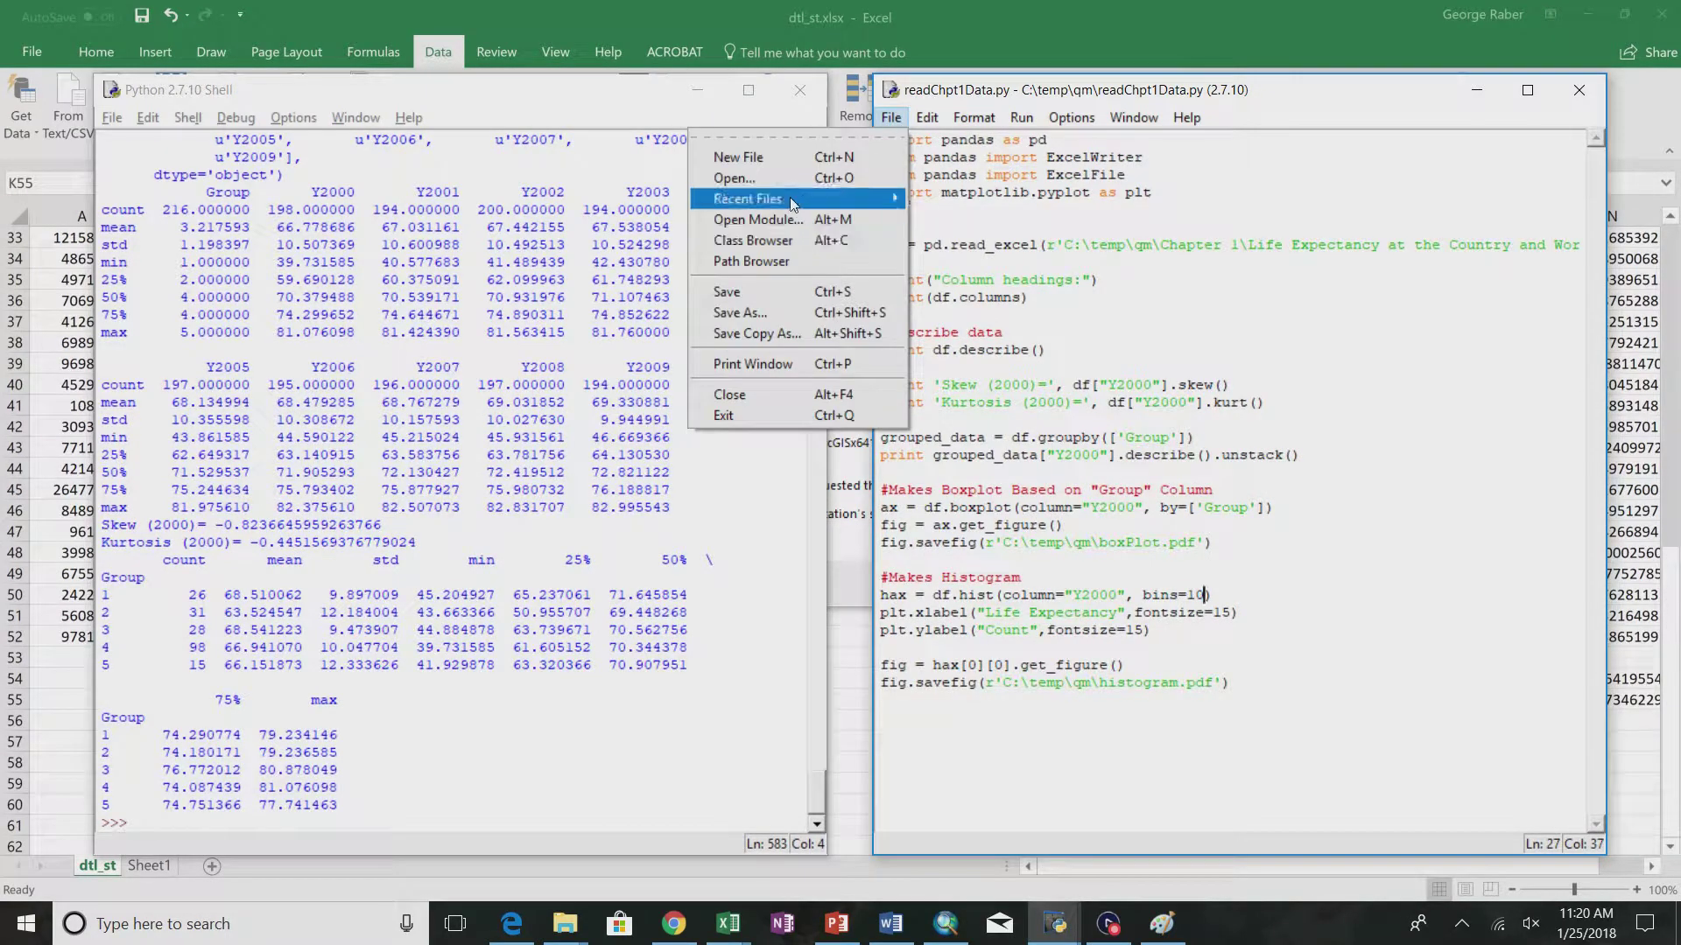
{"action": "left_click", "coordinate": [771, 312]}
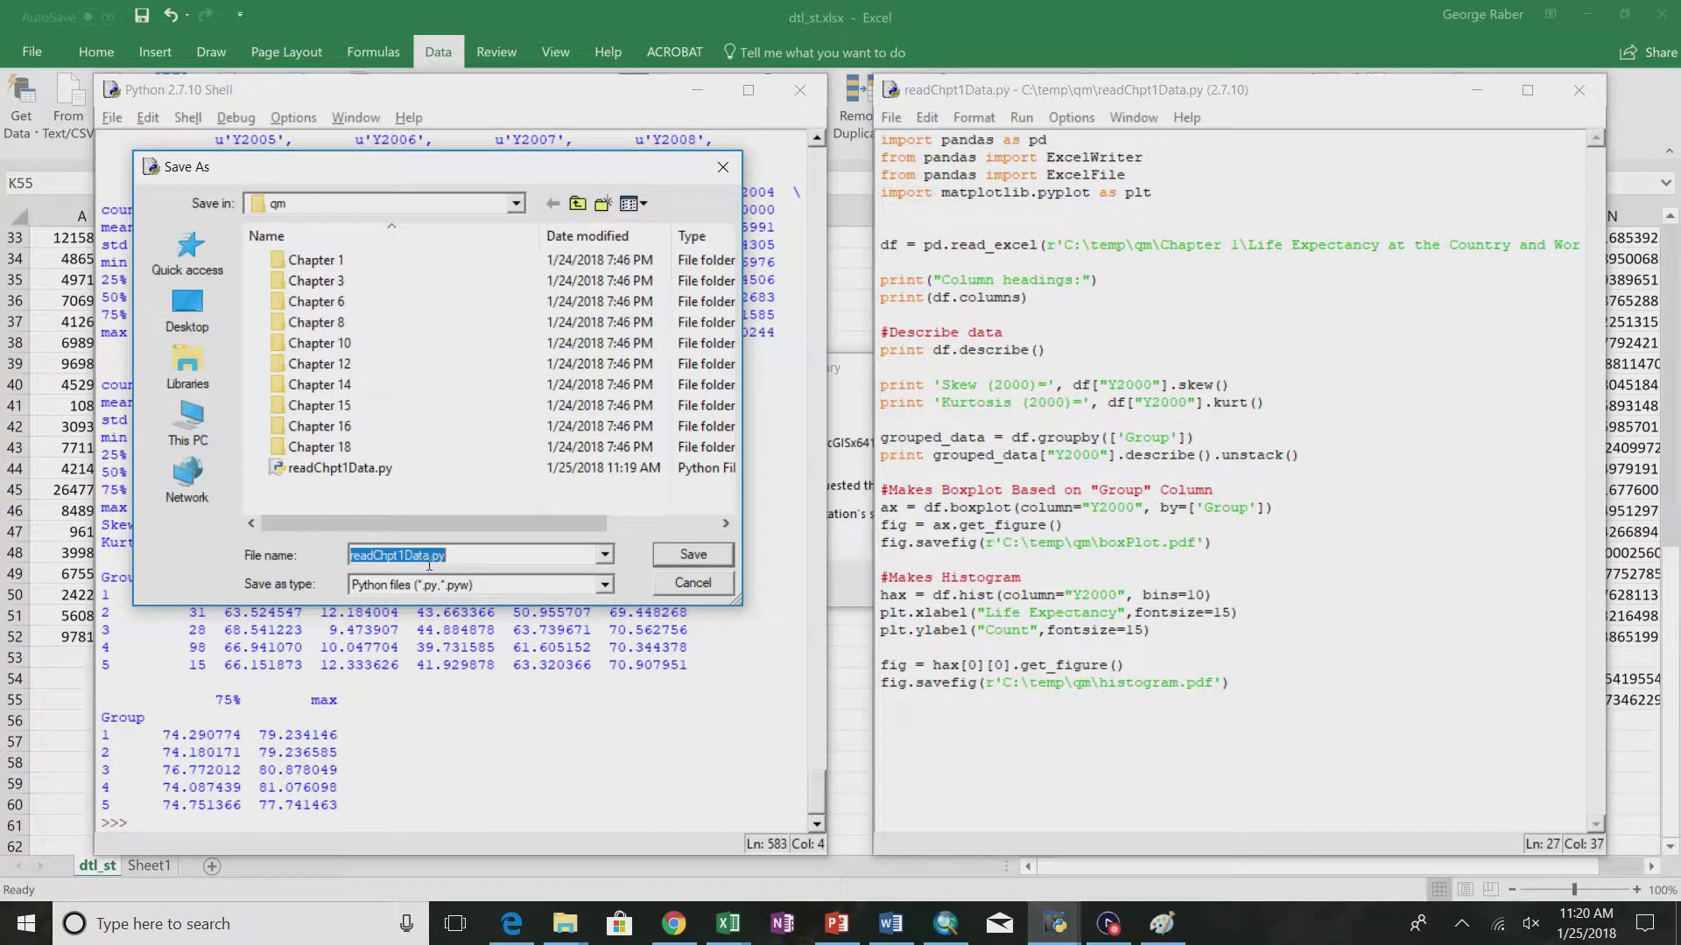
{"action": "left_click", "coordinate": [435, 555]}
{"action": "type", "text": "0bData"}
{"action": "key", "text": "Return"}
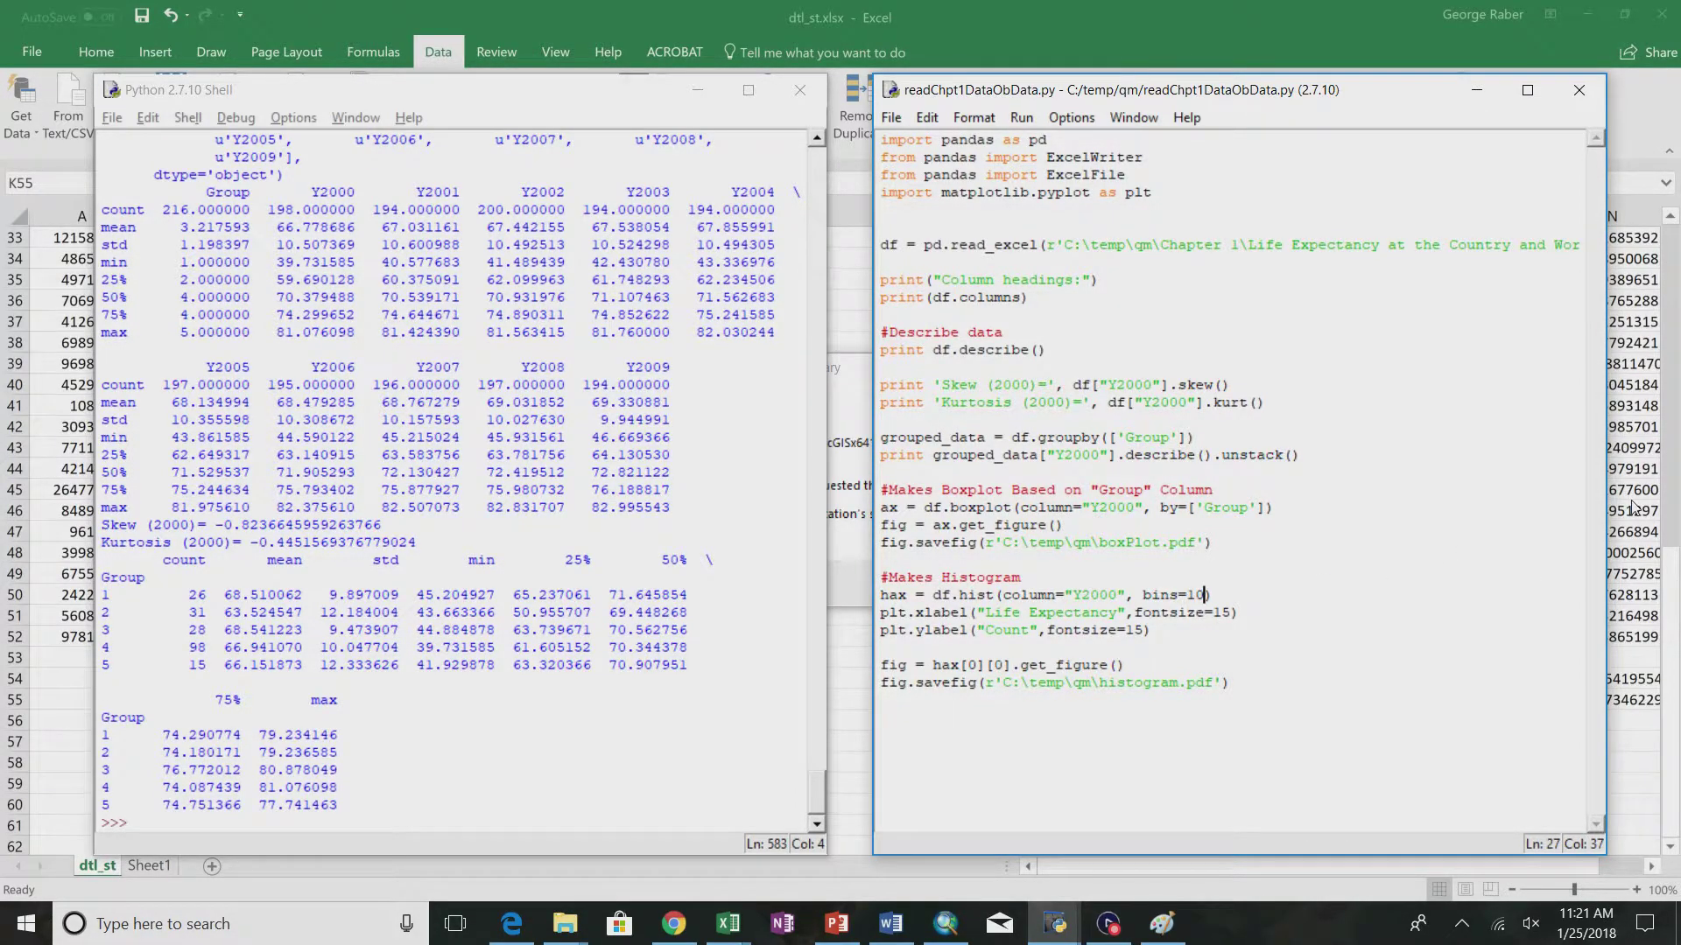
- Switch to the dtl_st workbook in Excel and save a copy as dtl_st_ob in the same obesity data folder
{"action": "key", "text": "alt+Tab"}
{"action": "scroll", "coordinate": [1343, 607], "scroll_direction": "down", "scroll_amount": 3}
{"action": "scroll", "coordinate": [1208, 511], "scroll_direction": "up", "scroll_amount": 6}
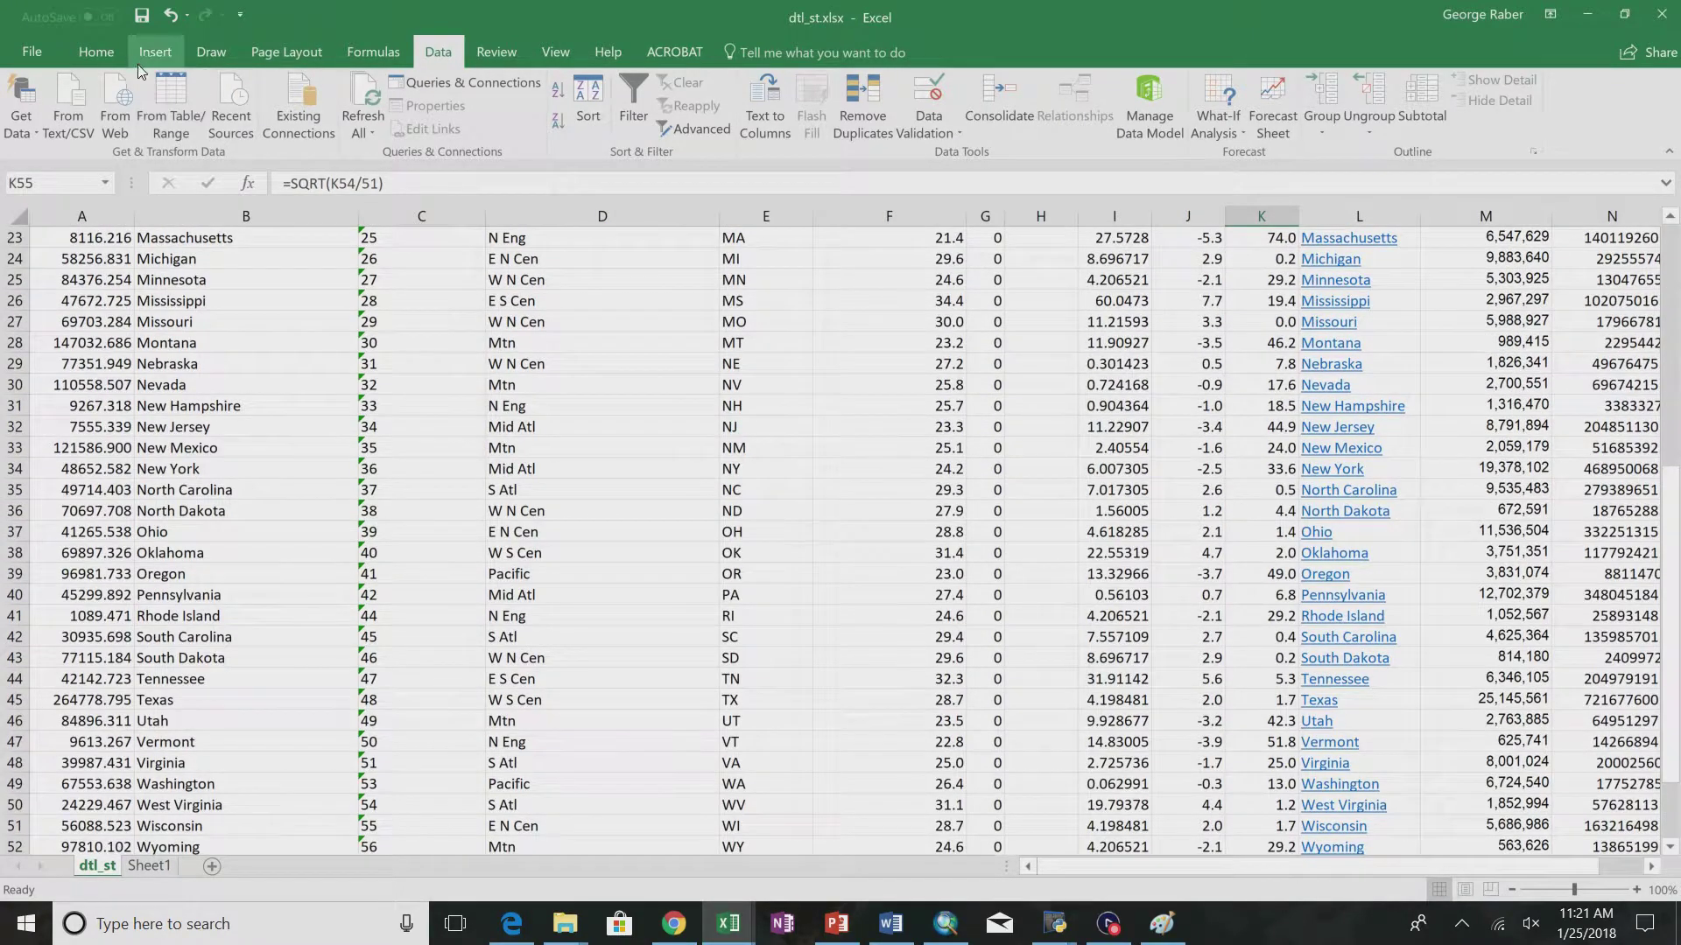
{"action": "left_click", "coordinate": [30, 50]}
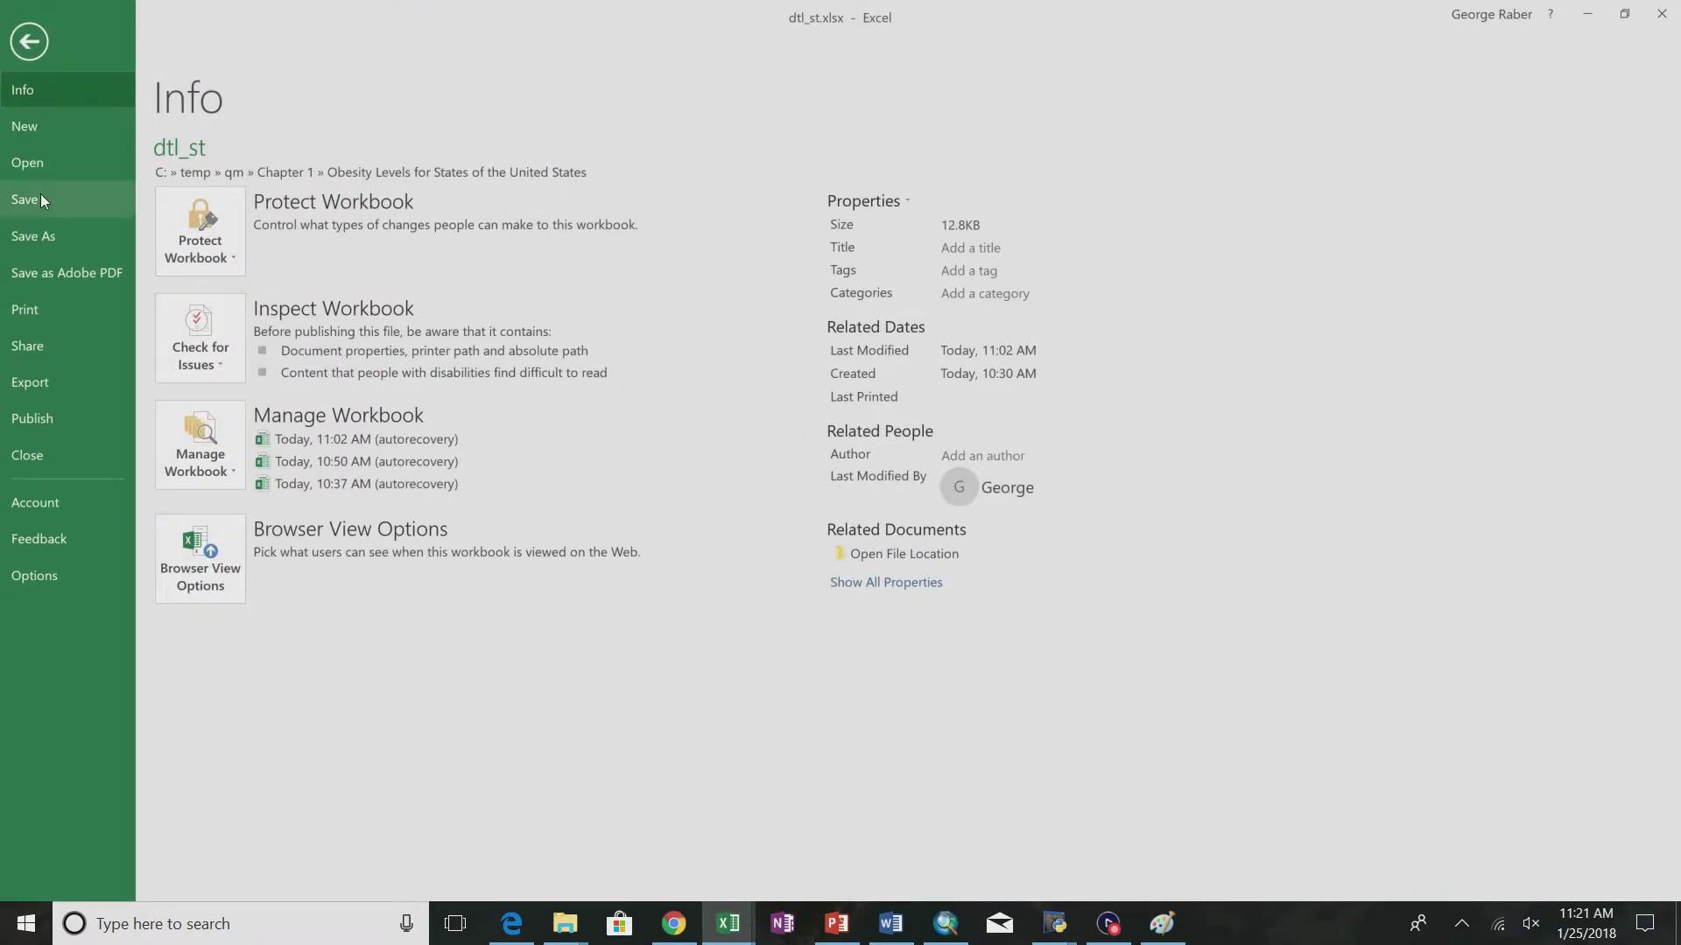
{"action": "left_click", "coordinate": [39, 238]}
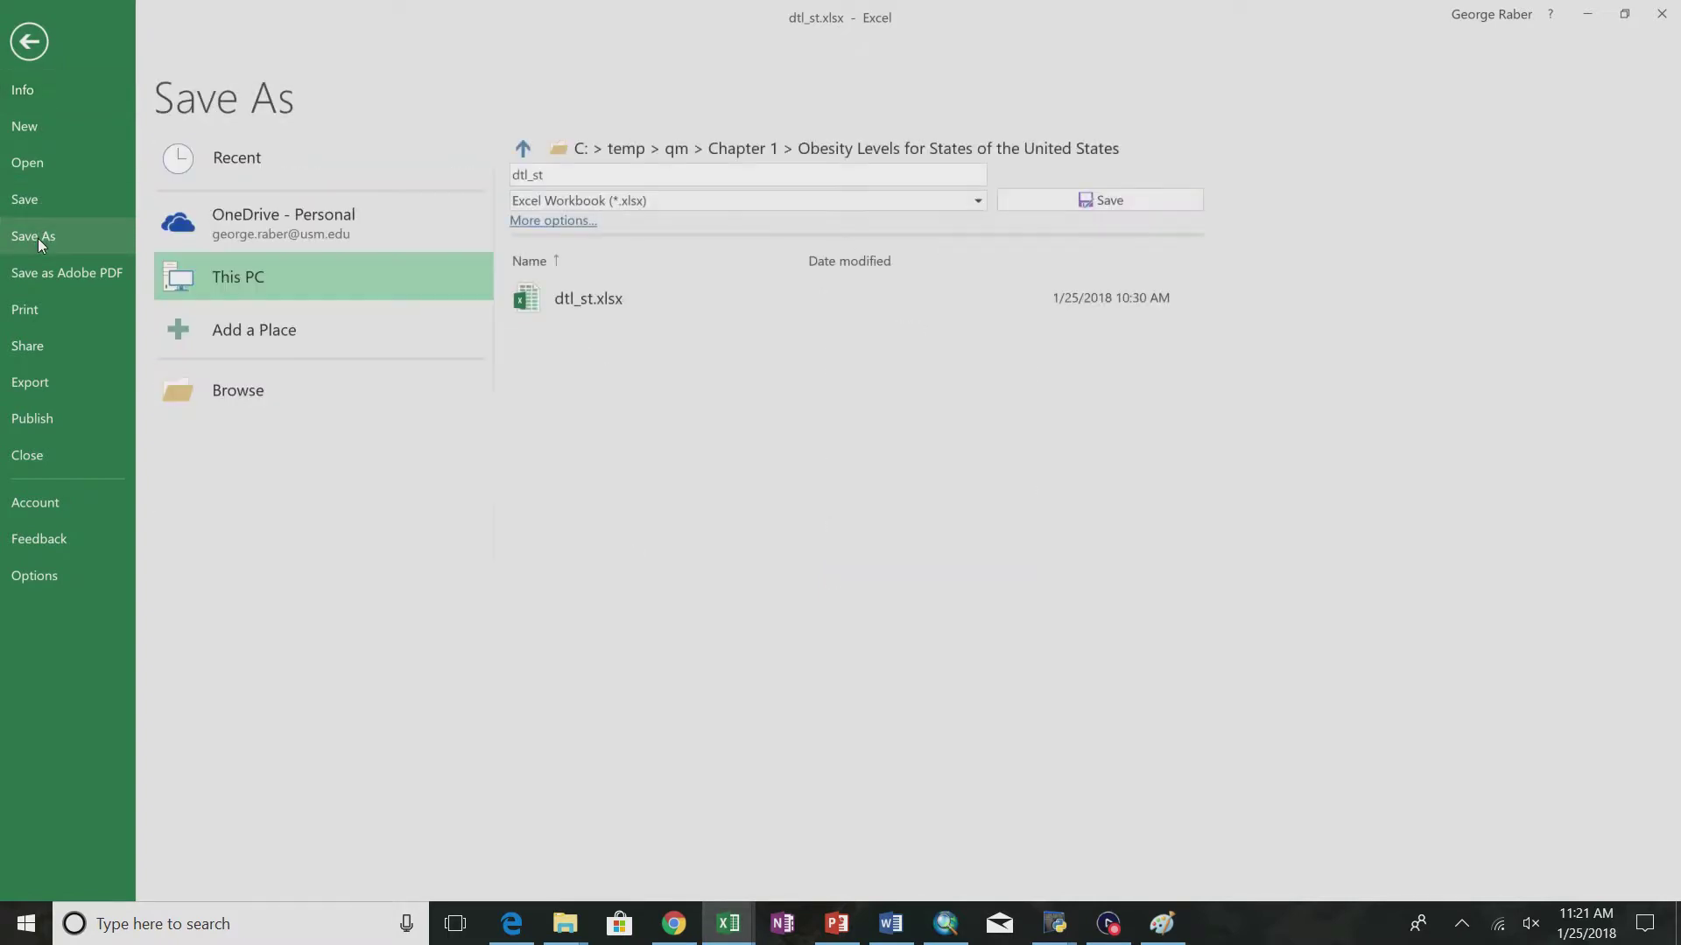
{"action": "left_click", "coordinate": [598, 180]}
{"action": "type", "text": "_ob"}
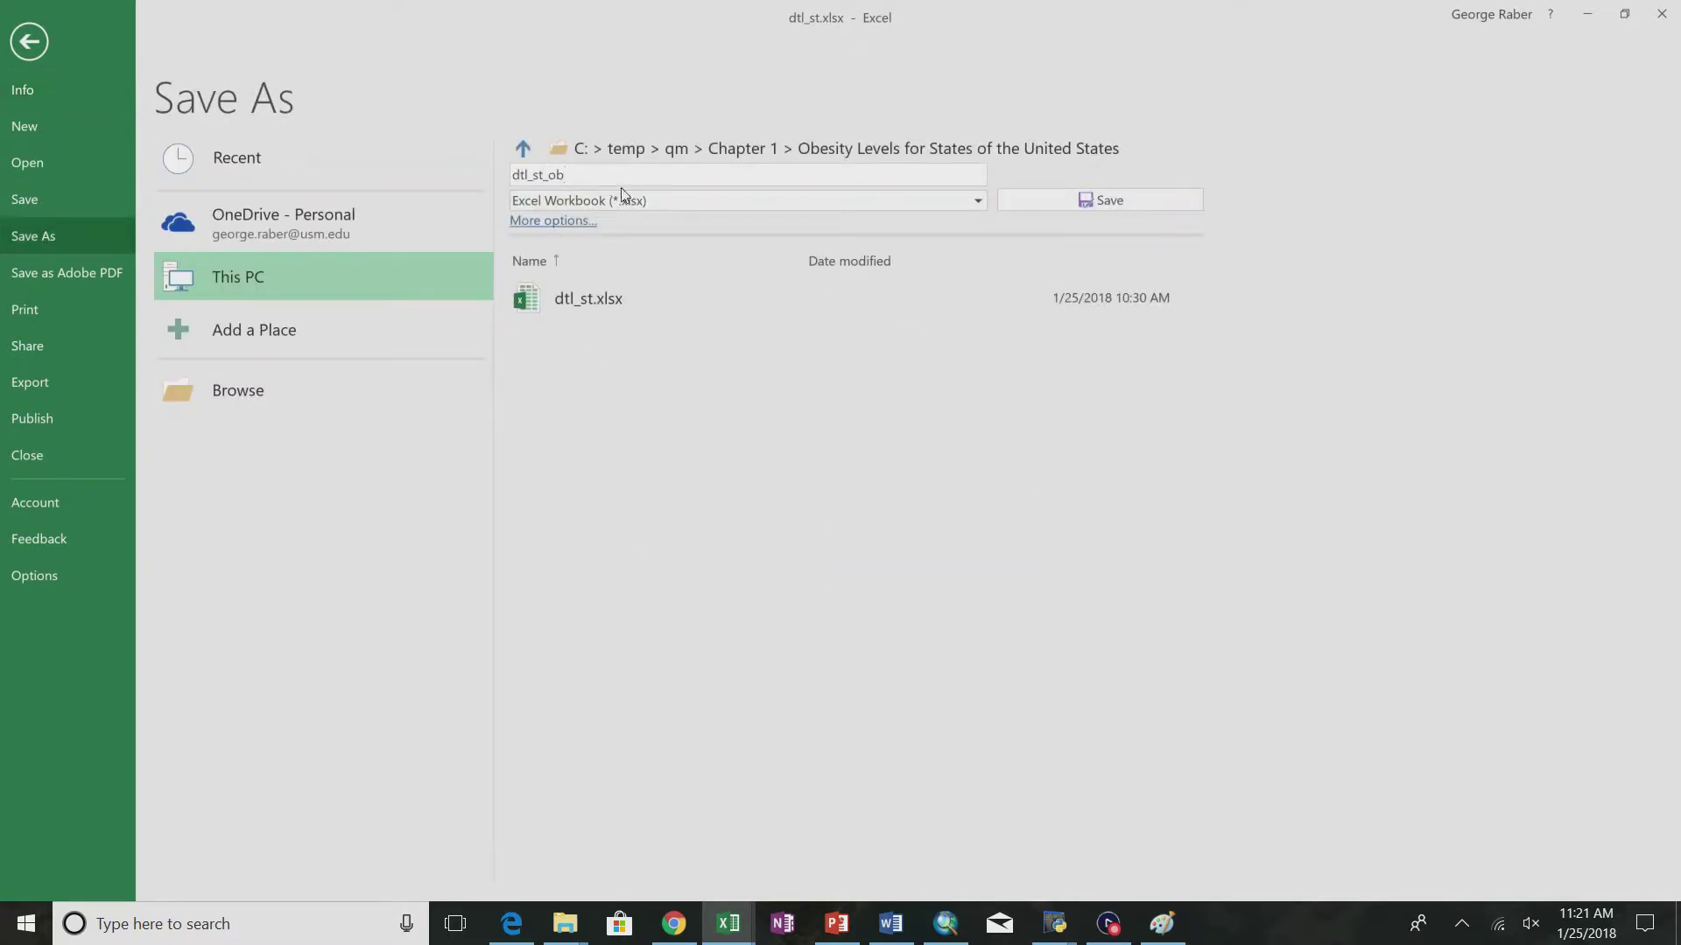
{"action": "left_click", "coordinate": [1078, 200]}
- Delete rows 53 to 56, which hold the summary calculations below the state records
{"action": "scroll", "coordinate": [779, 600], "scroll_direction": "down", "scroll_amount": 4}
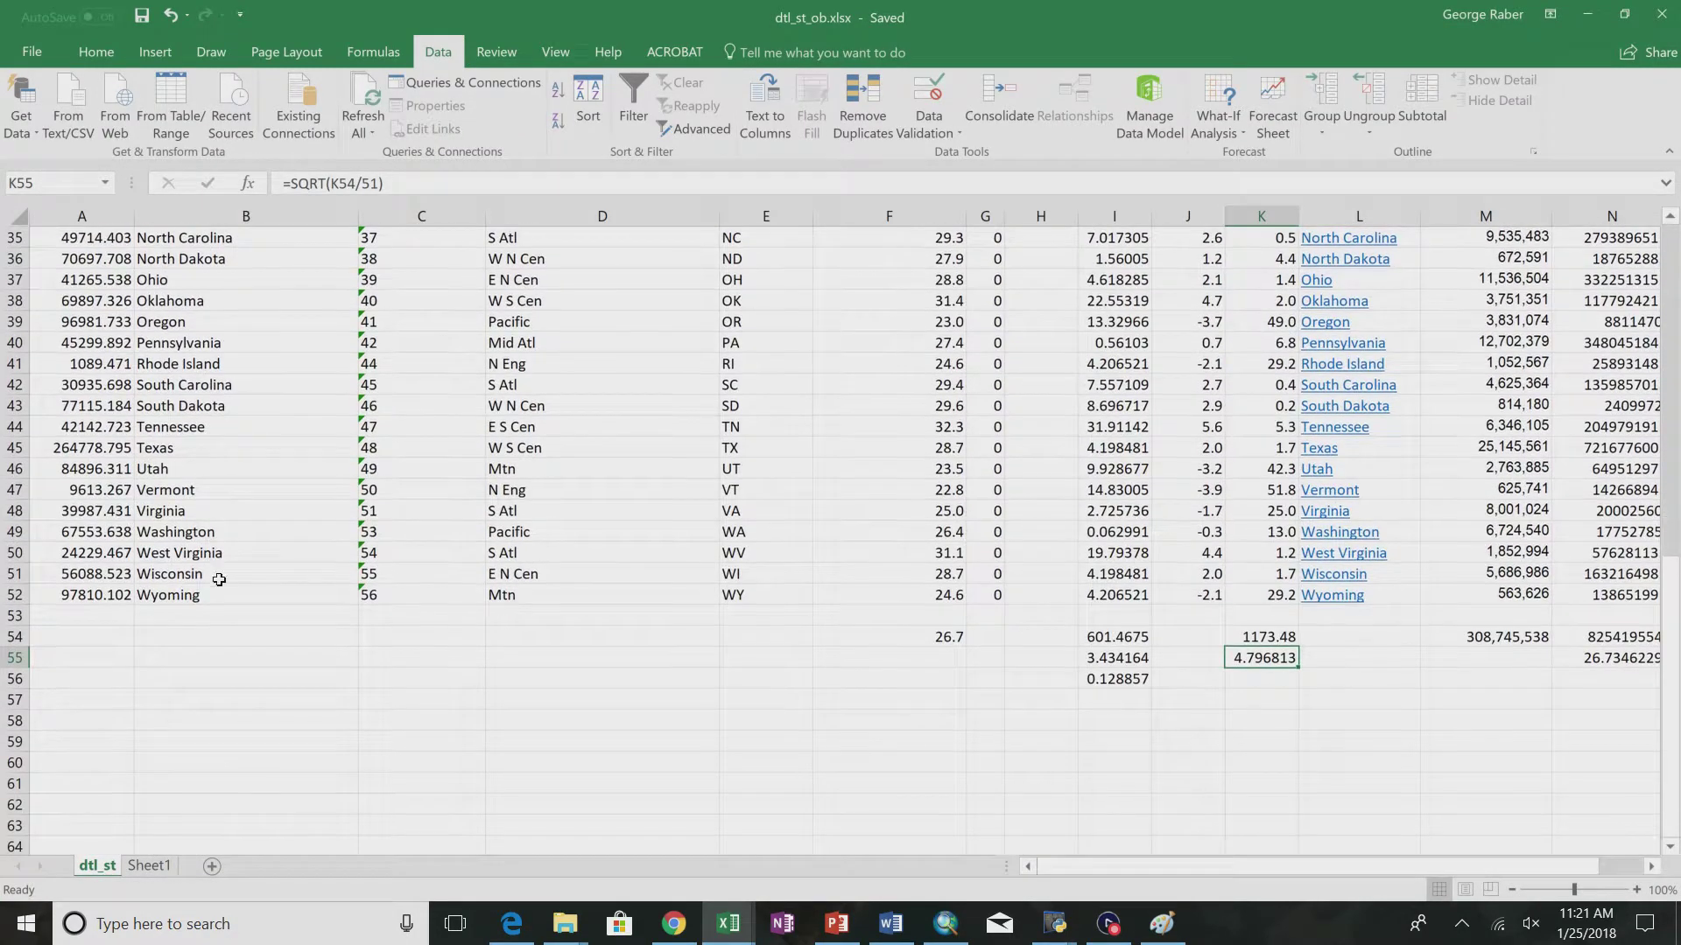
{"action": "left_click_drag", "start_coordinate": [15, 615], "coordinate": [17, 681]}
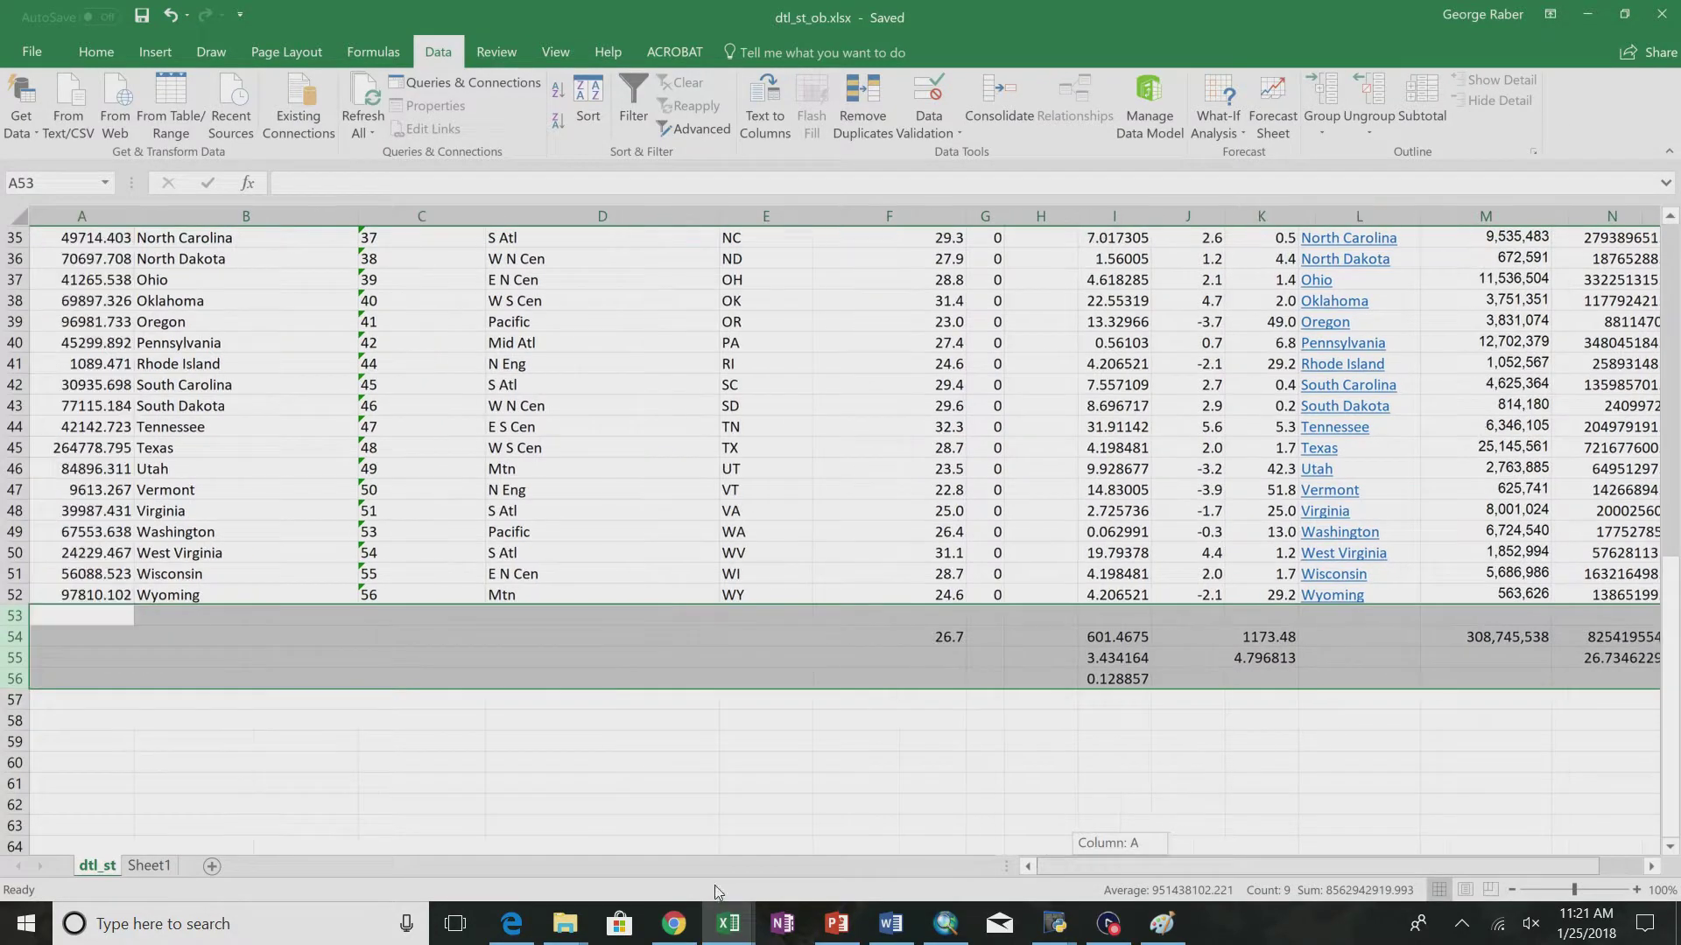
{"action": "right_click", "coordinate": [557, 658]}
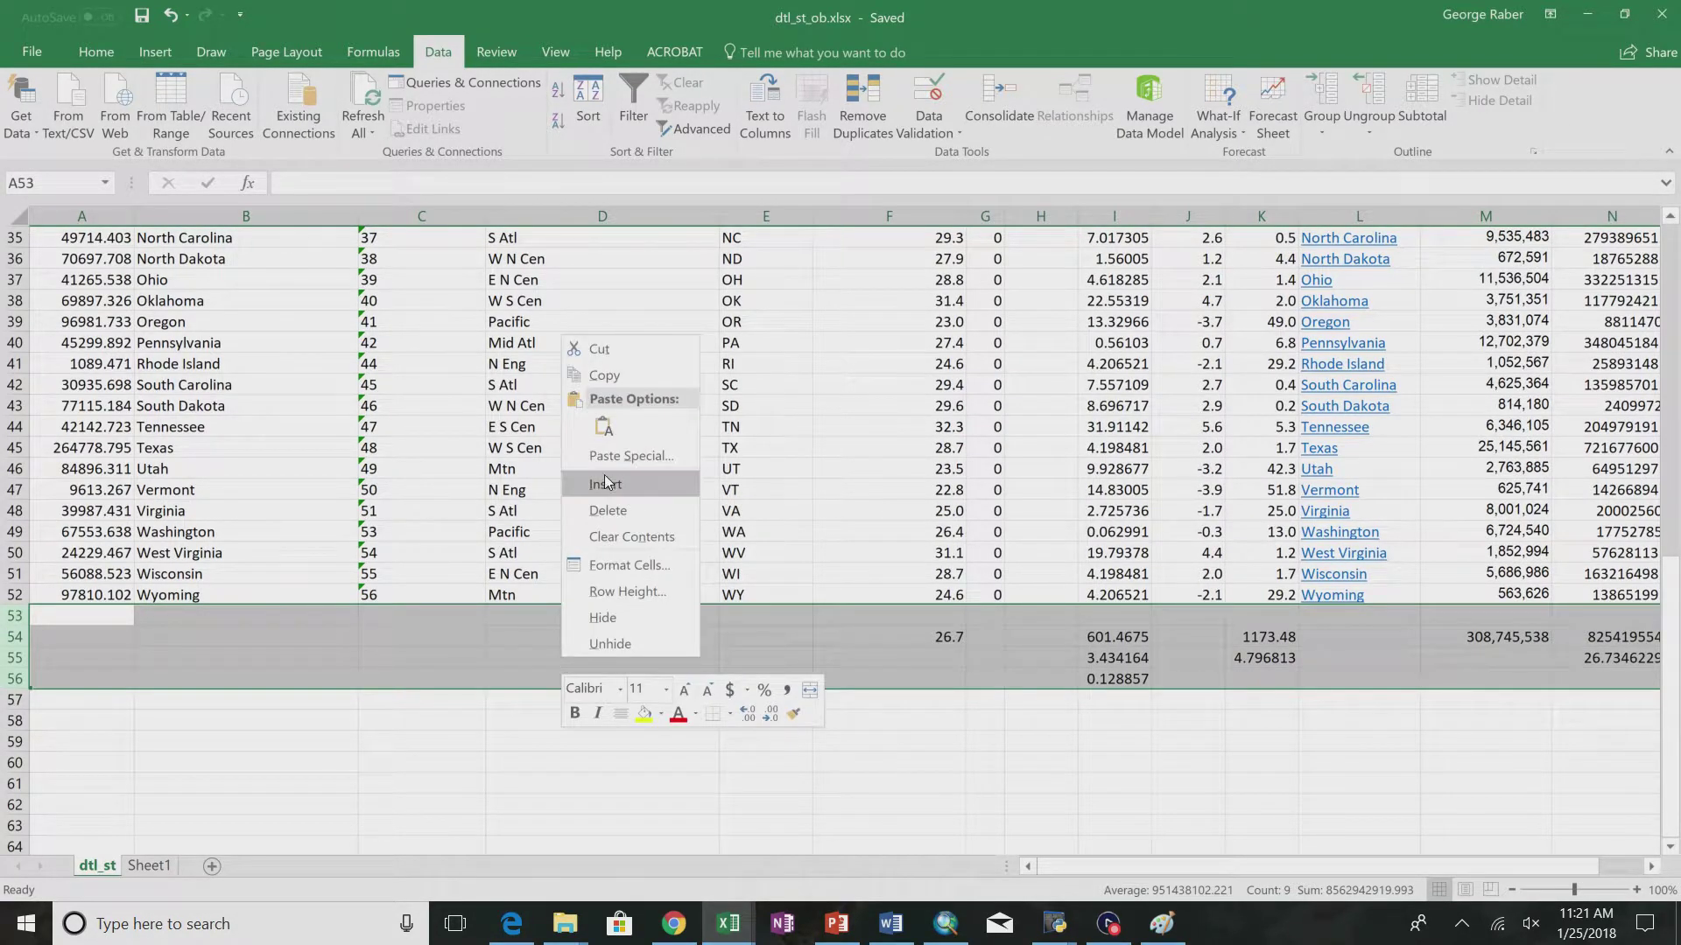
{"action": "left_click", "coordinate": [599, 506]}
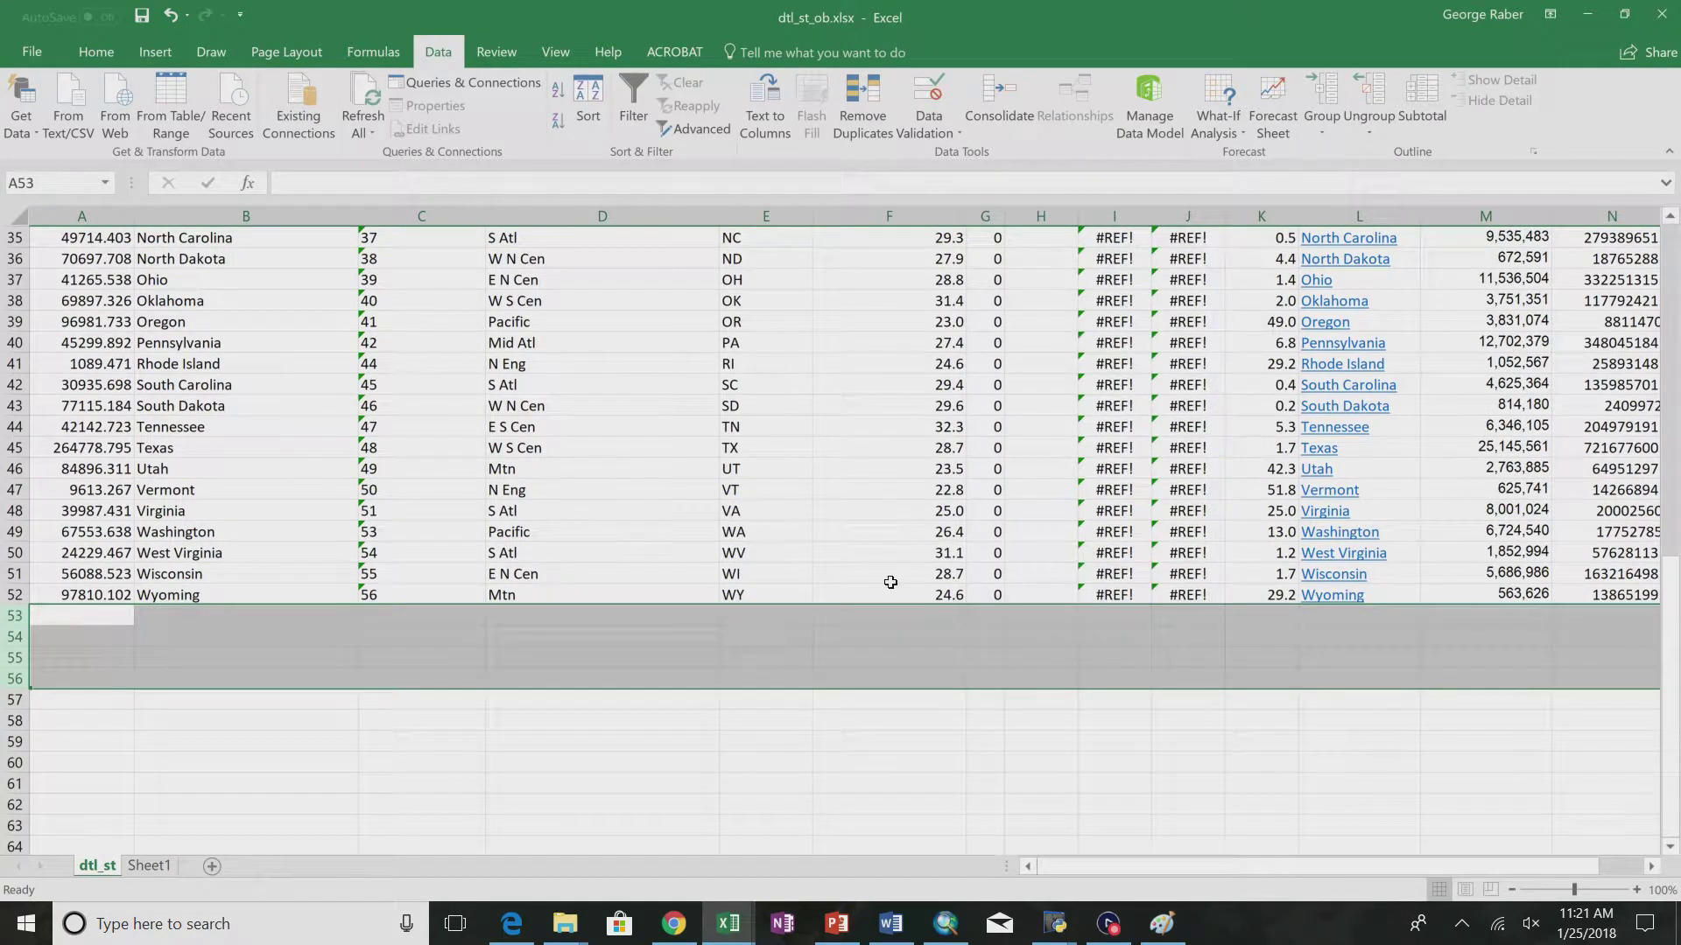
- Delete columns G through L, from Vacancy to State, leaving Population and Weighted Ob beside Obesity
{"action": "scroll", "coordinate": [1315, 493], "scroll_direction": "up", "scroll_amount": 12}
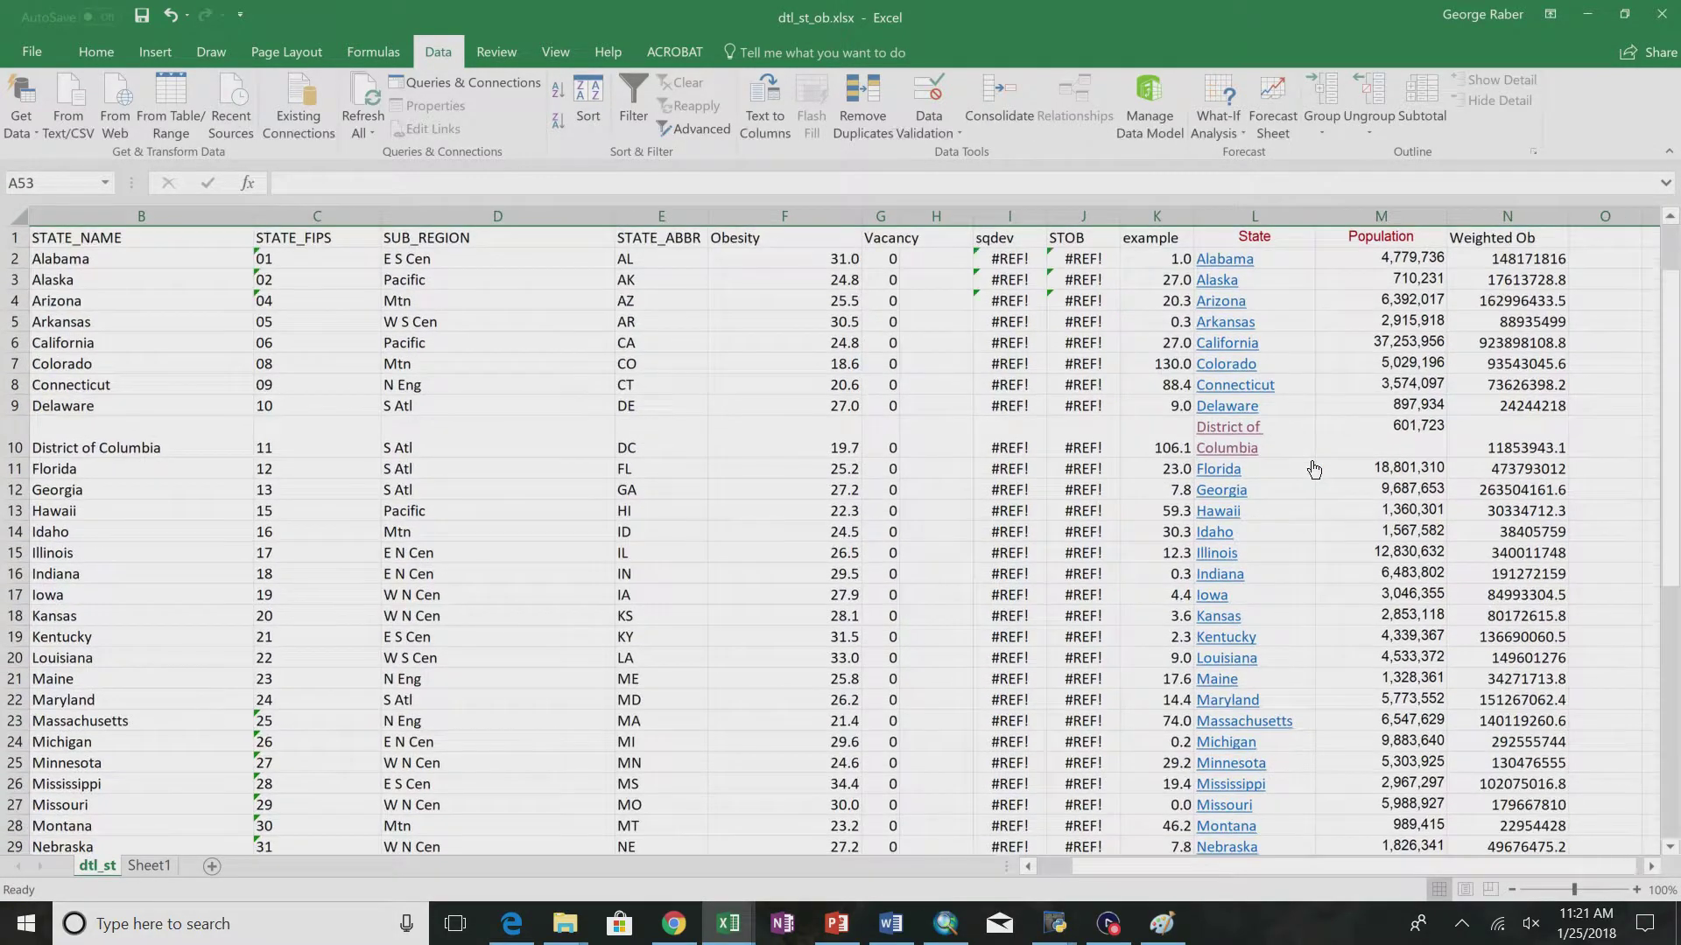
{"action": "left_click_drag", "start_coordinate": [1012, 214], "coordinate": [1073, 214]}
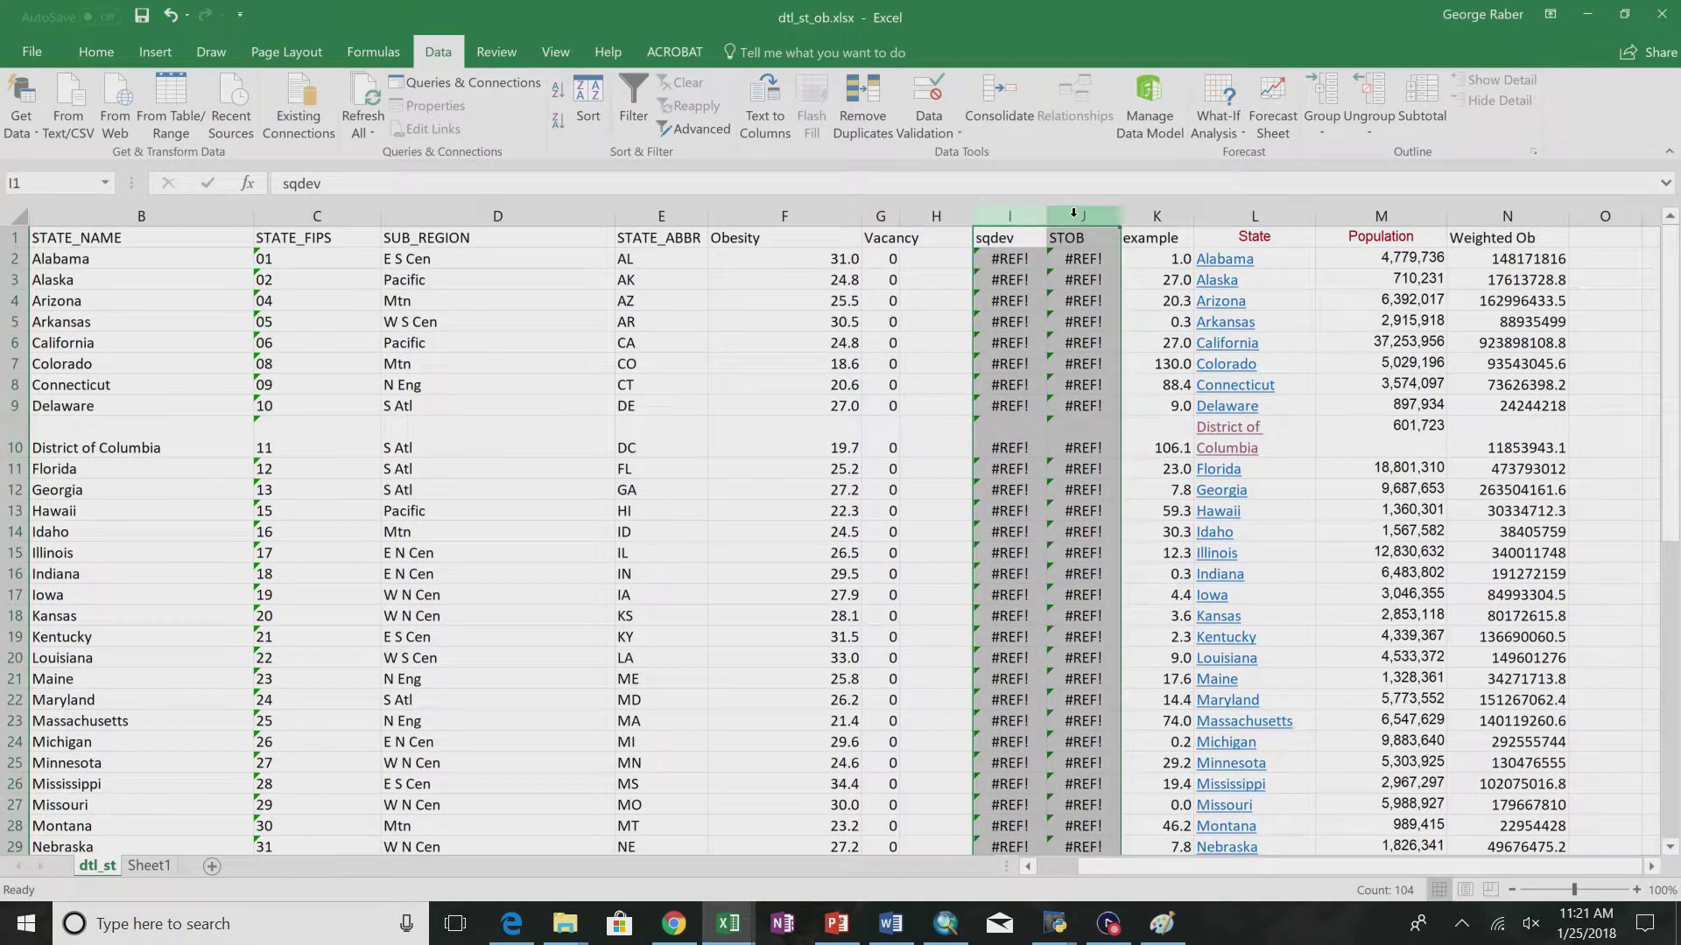
{"action": "left_click_drag", "start_coordinate": [900, 213], "coordinate": [1202, 216]}
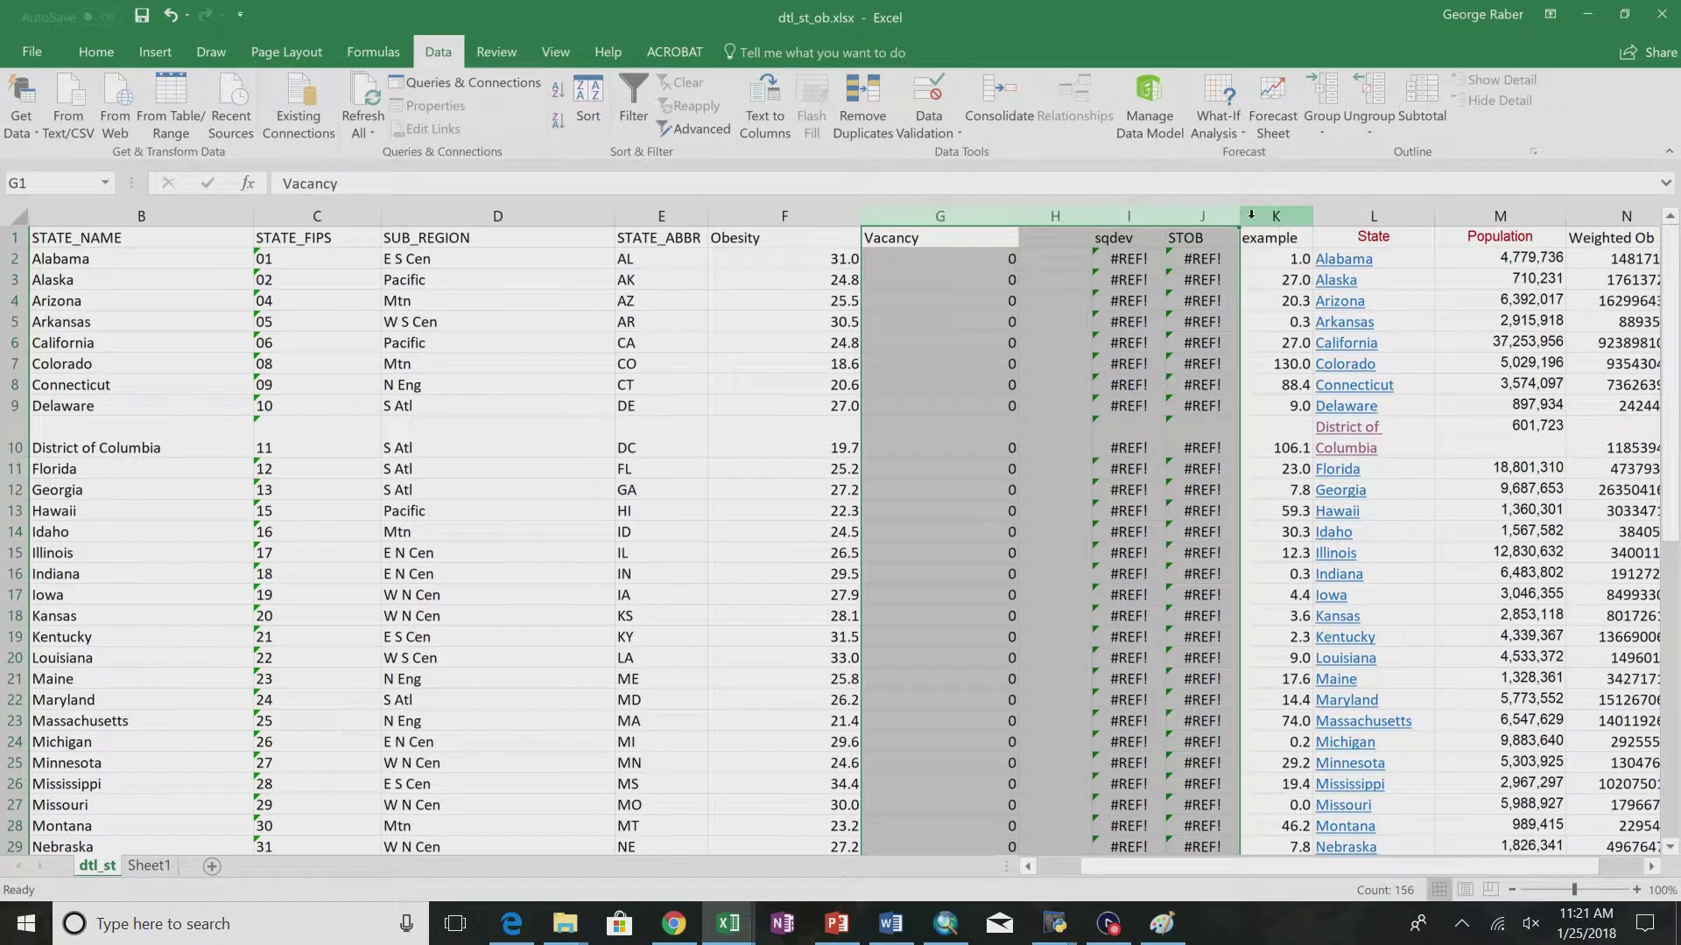
{"action": "left_click_drag", "start_coordinate": [937, 215], "coordinate": [1390, 216]}
{"action": "right_click", "coordinate": [1390, 216]}
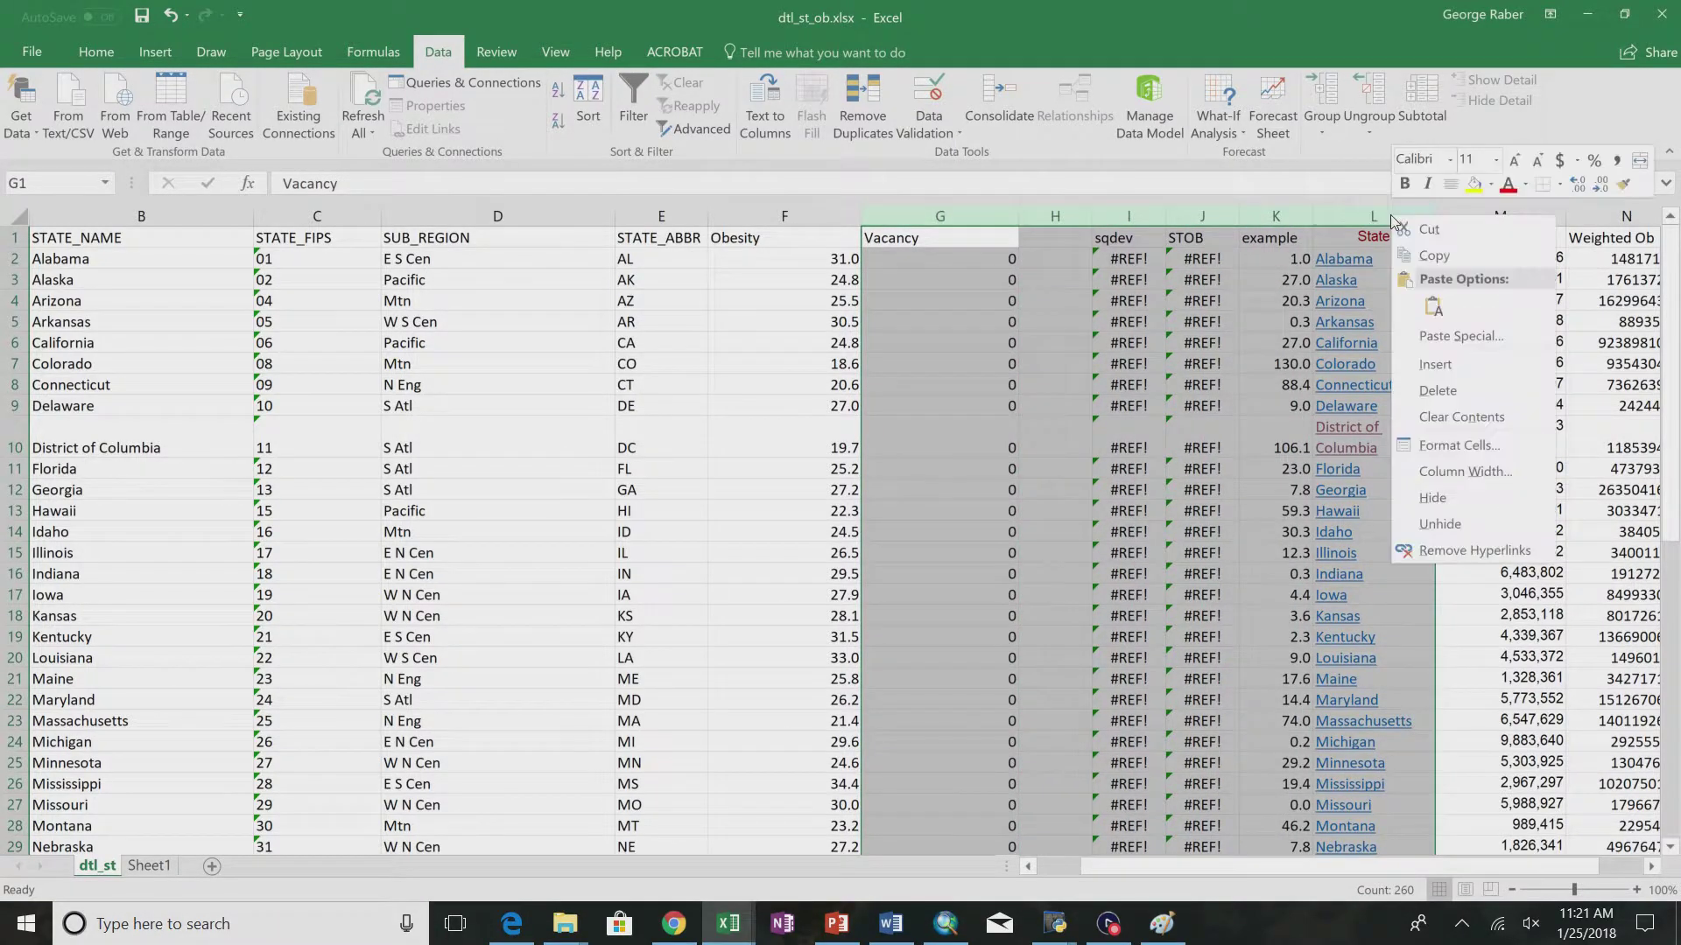
{"action": "left_click", "coordinate": [1438, 386]}
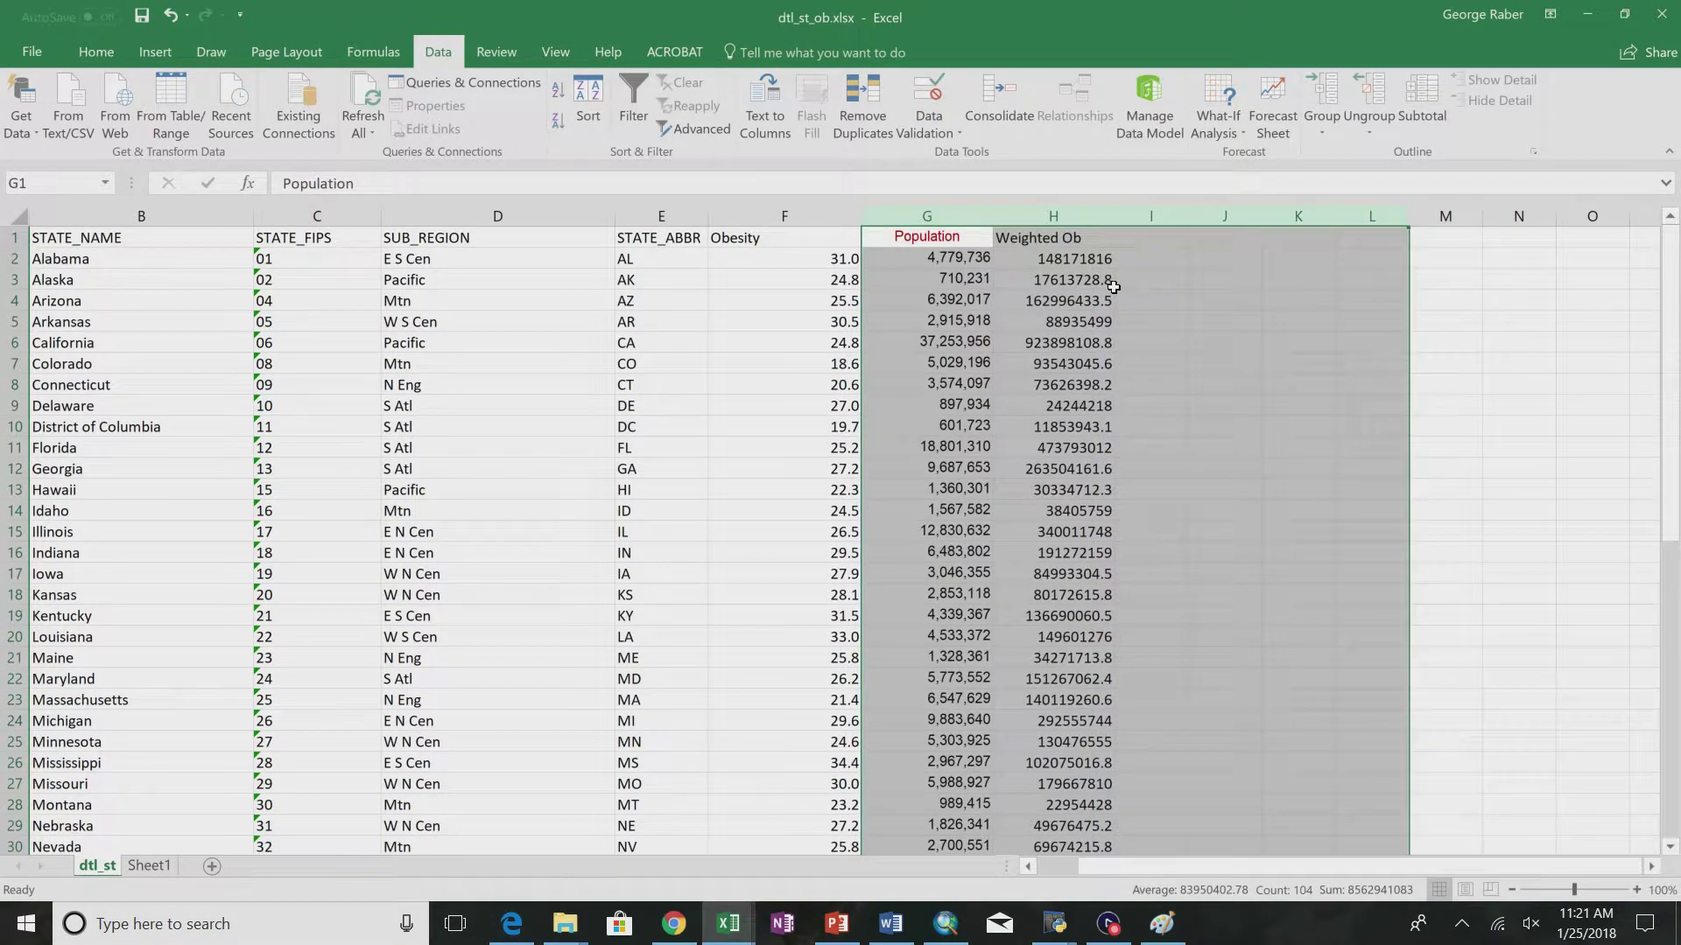
- Check the cleaned state table and save the dtl_st_ob workbook
{"action": "left_click", "coordinate": [1099, 300]}
{"action": "scroll", "coordinate": [686, 412], "scroll_direction": "down", "scroll_amount": 4}
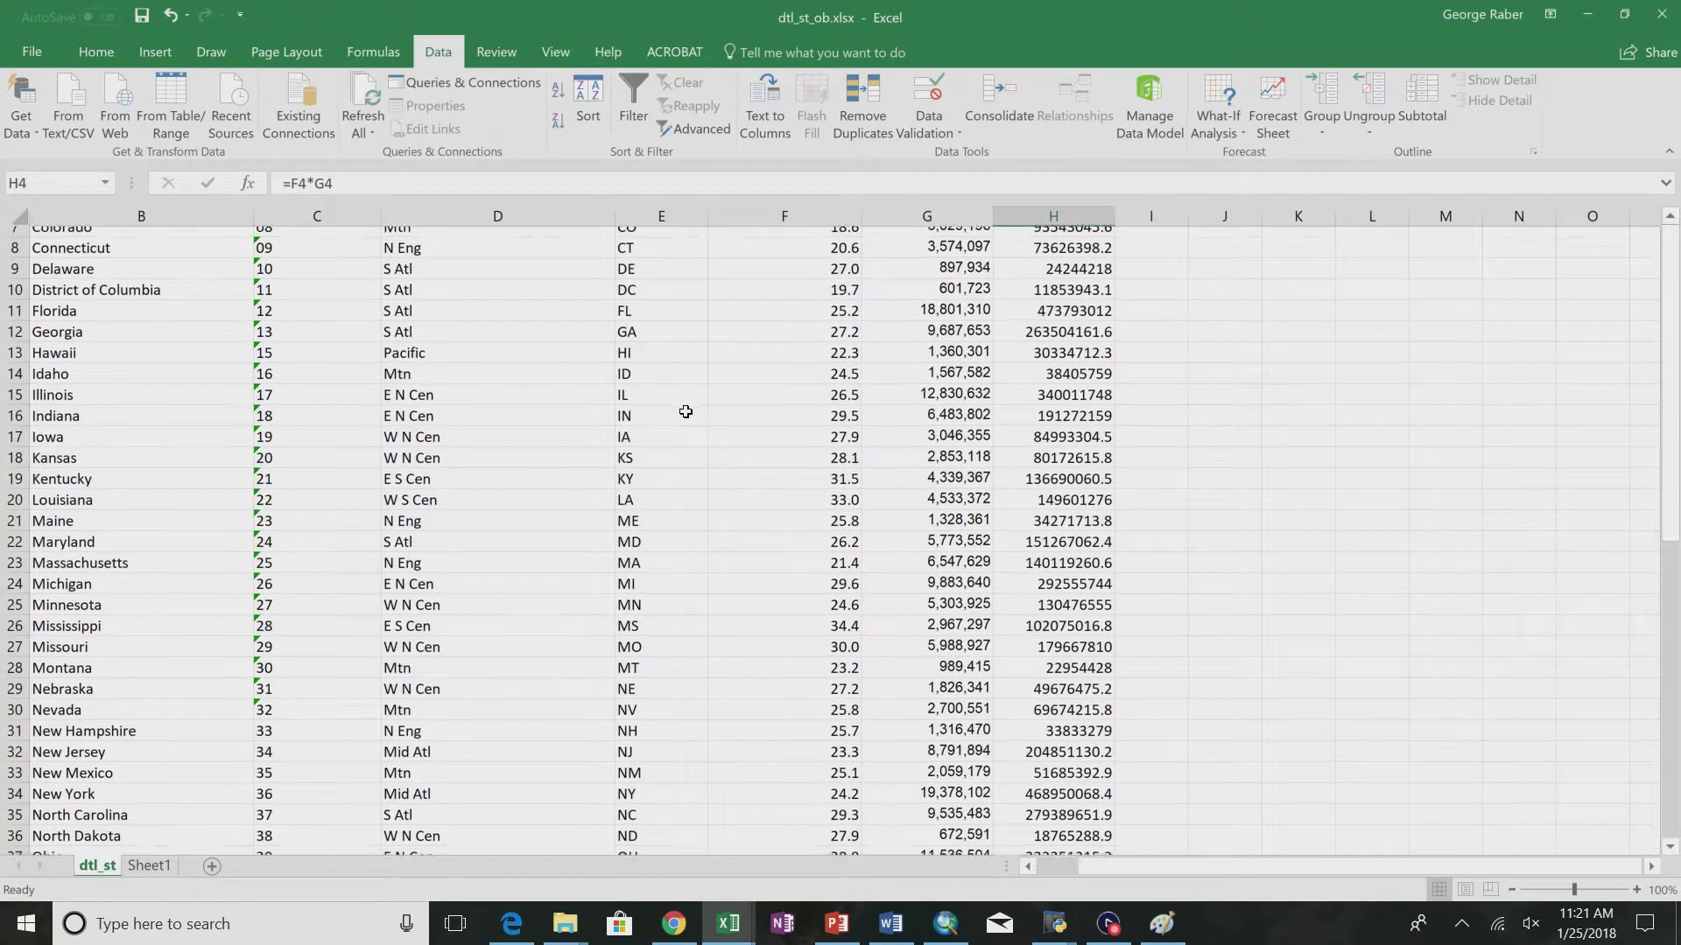
{"action": "scroll", "coordinate": [686, 412], "scroll_direction": "up", "scroll_amount": 4}
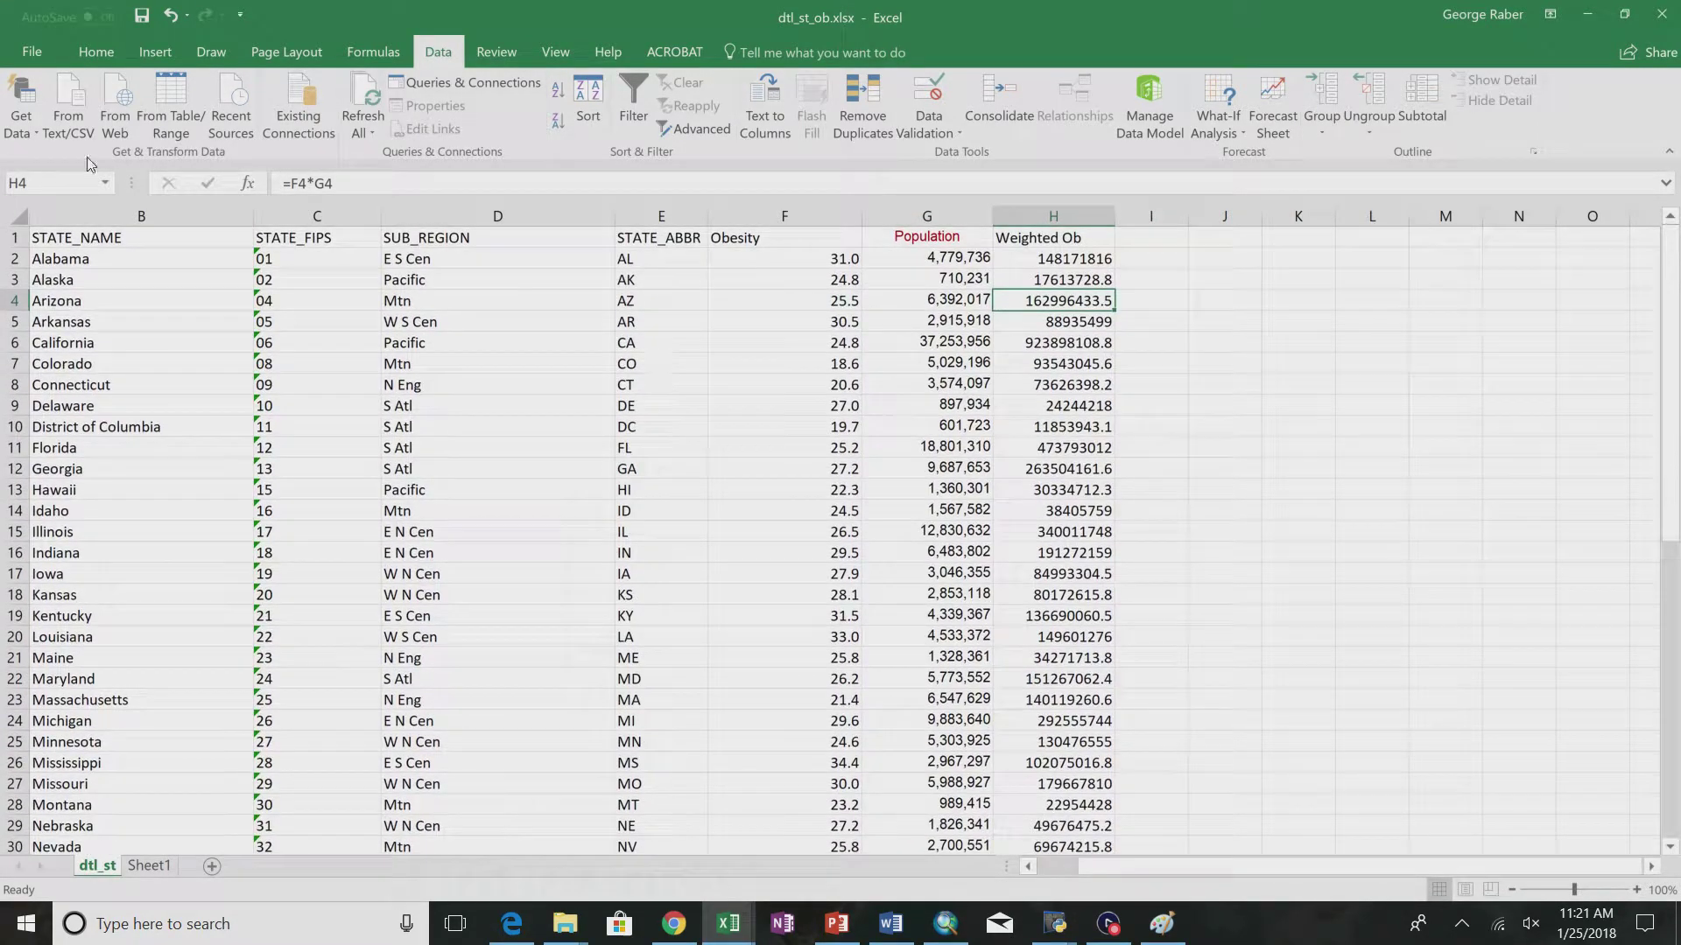
{"action": "left_click", "coordinate": [33, 52]}
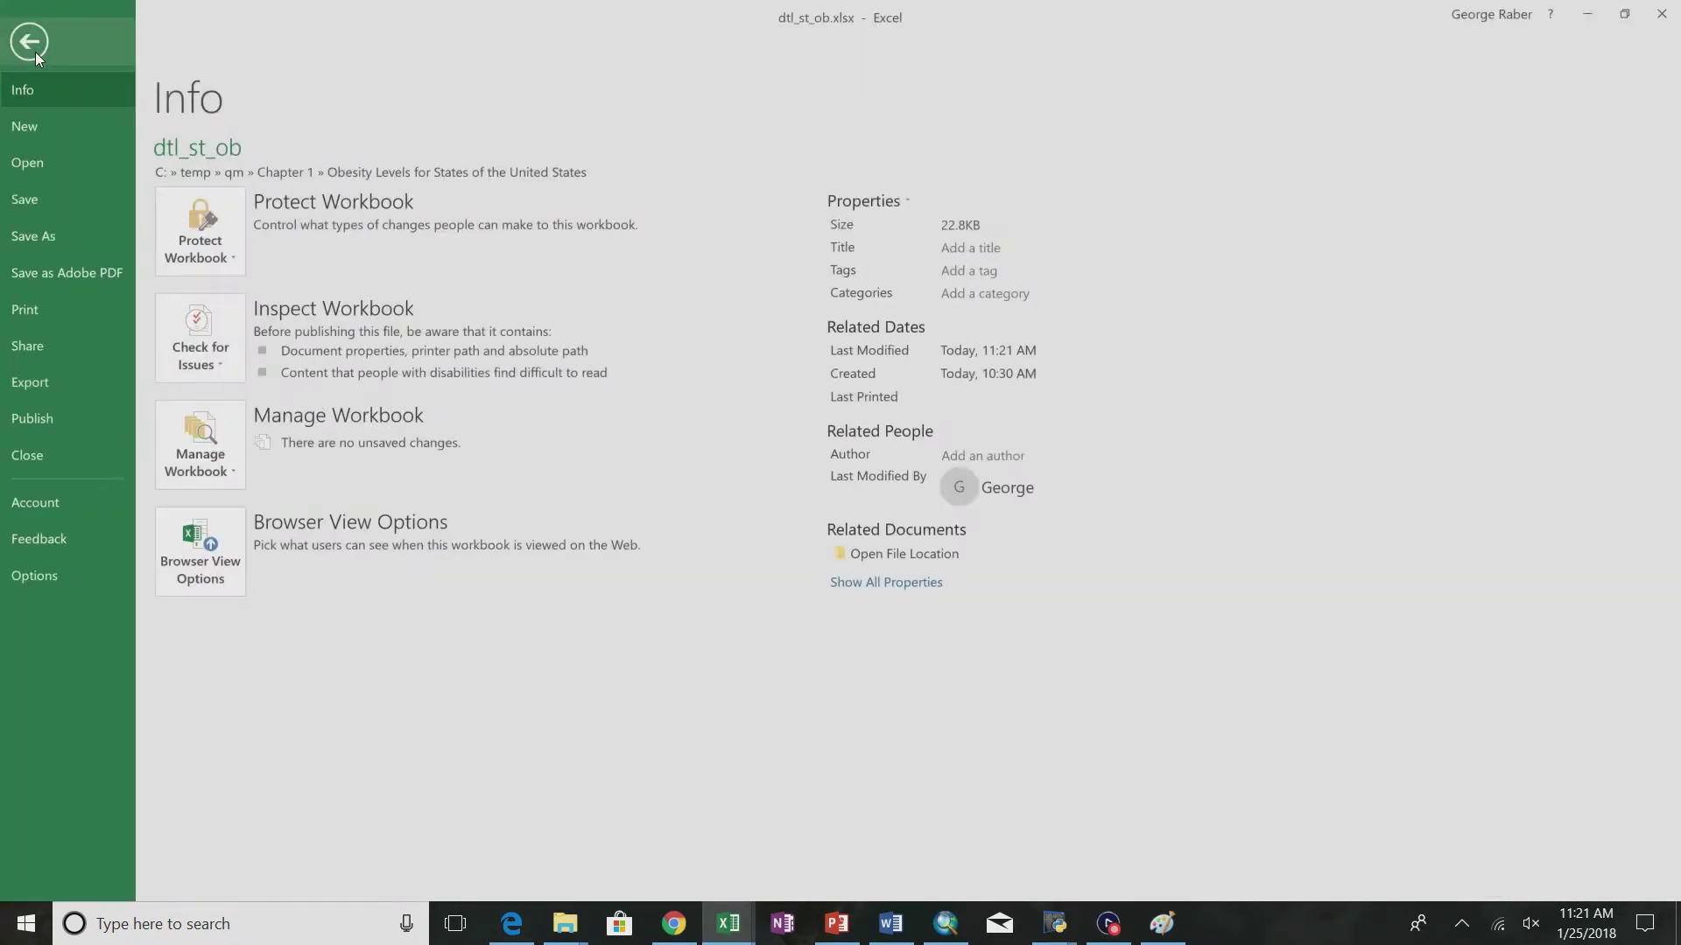
{"action": "left_click", "coordinate": [35, 215]}
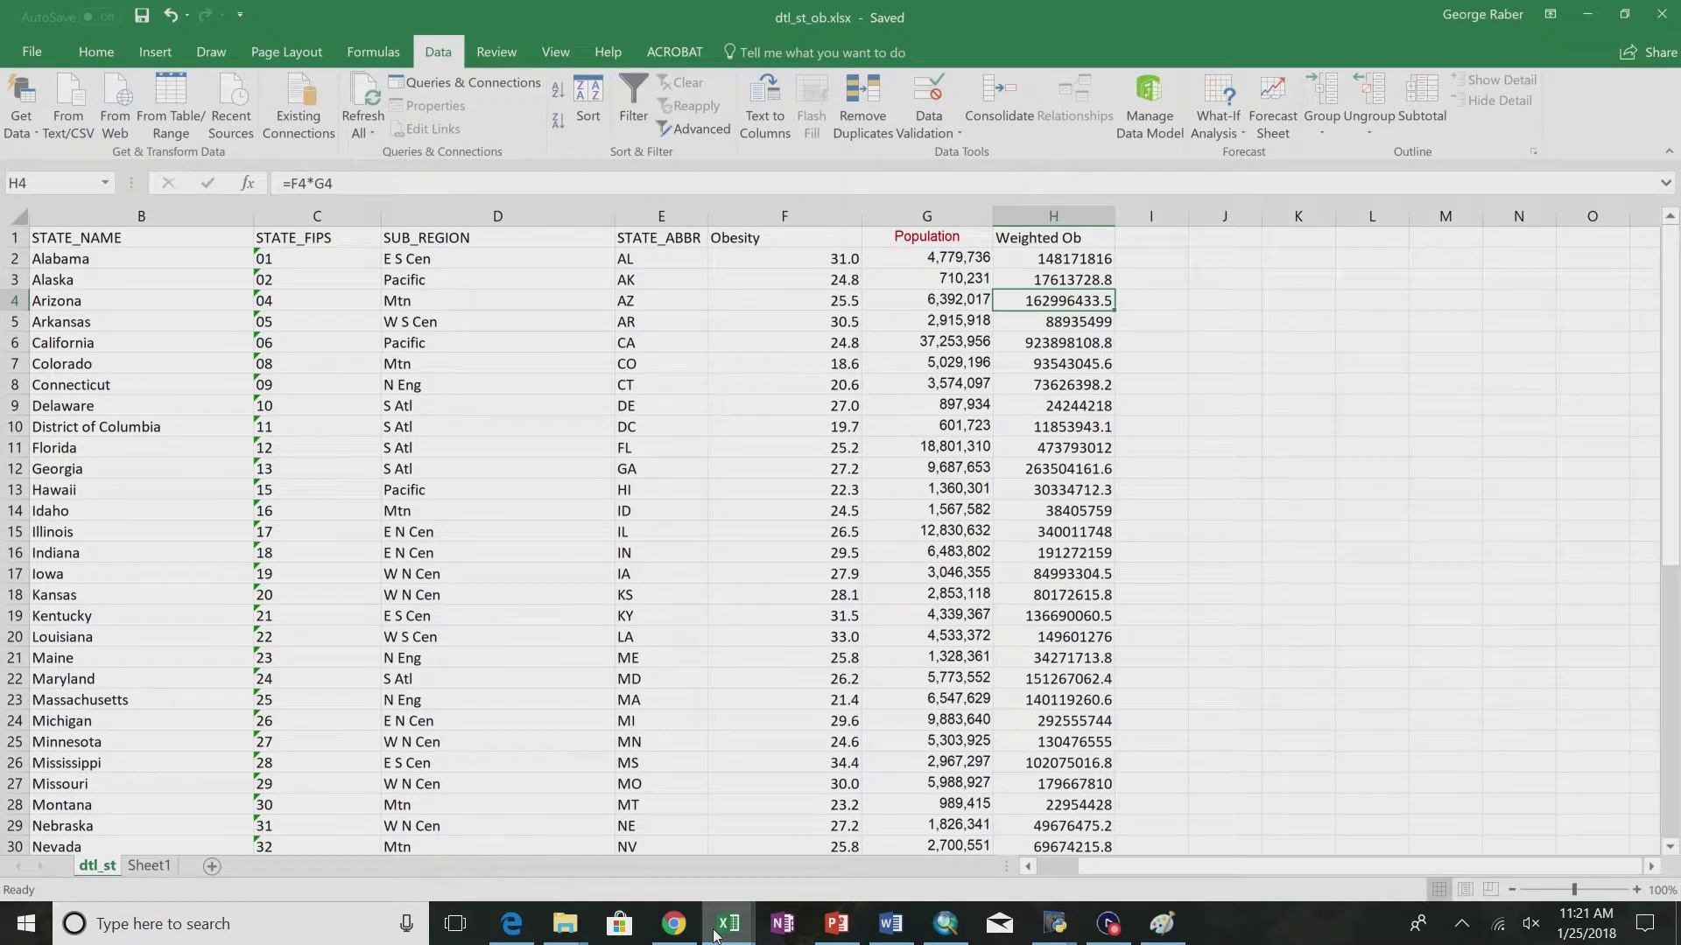
- Switch to File Explorer, open the obesity levels folder inside Chapter 1, and select dtl_st_ob.xlsx
{"action": "left_click", "coordinate": [565, 926]}
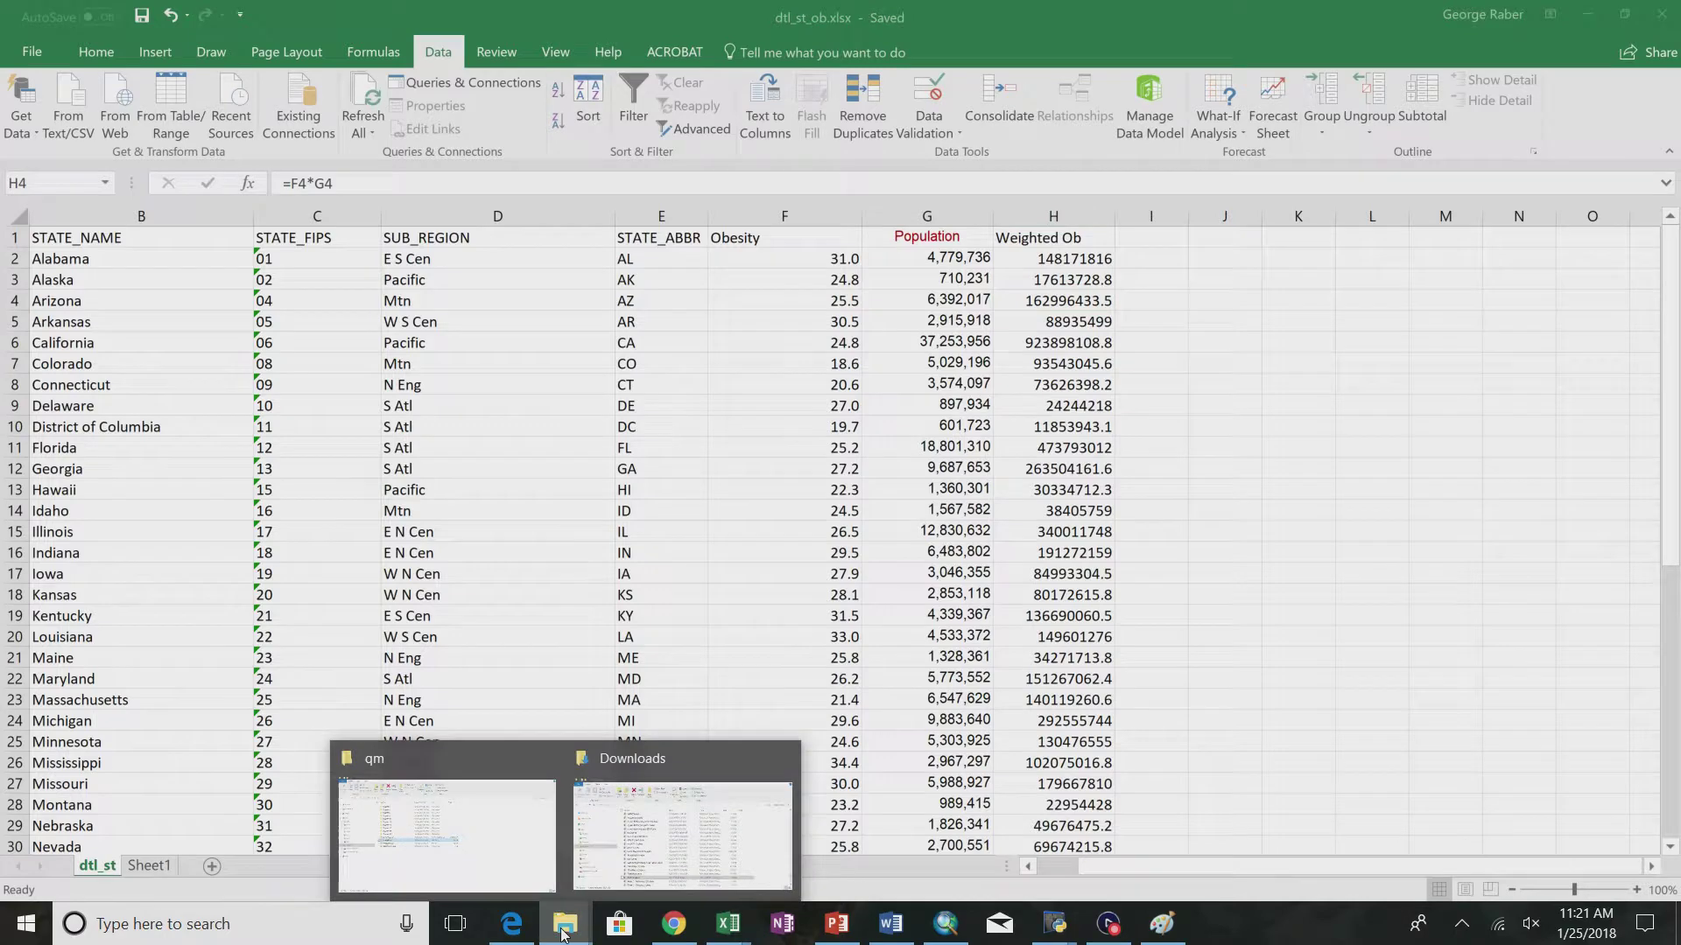
{"action": "left_click", "coordinate": [467, 817]}
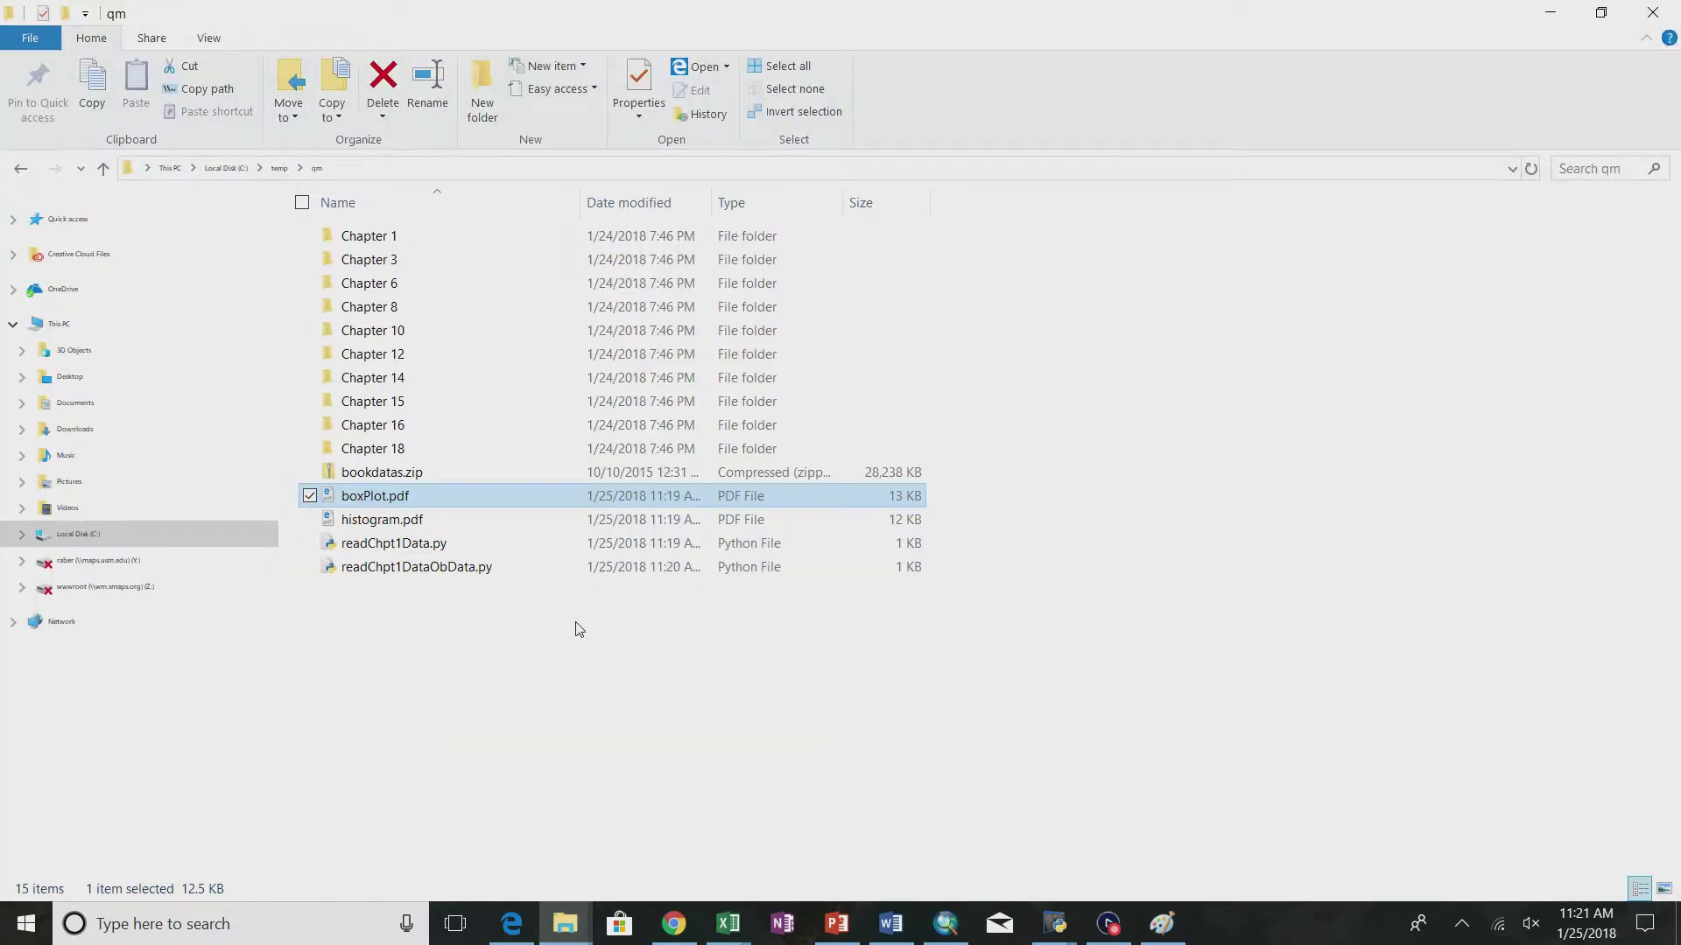
{"action": "double_click", "coordinate": [382, 261]}
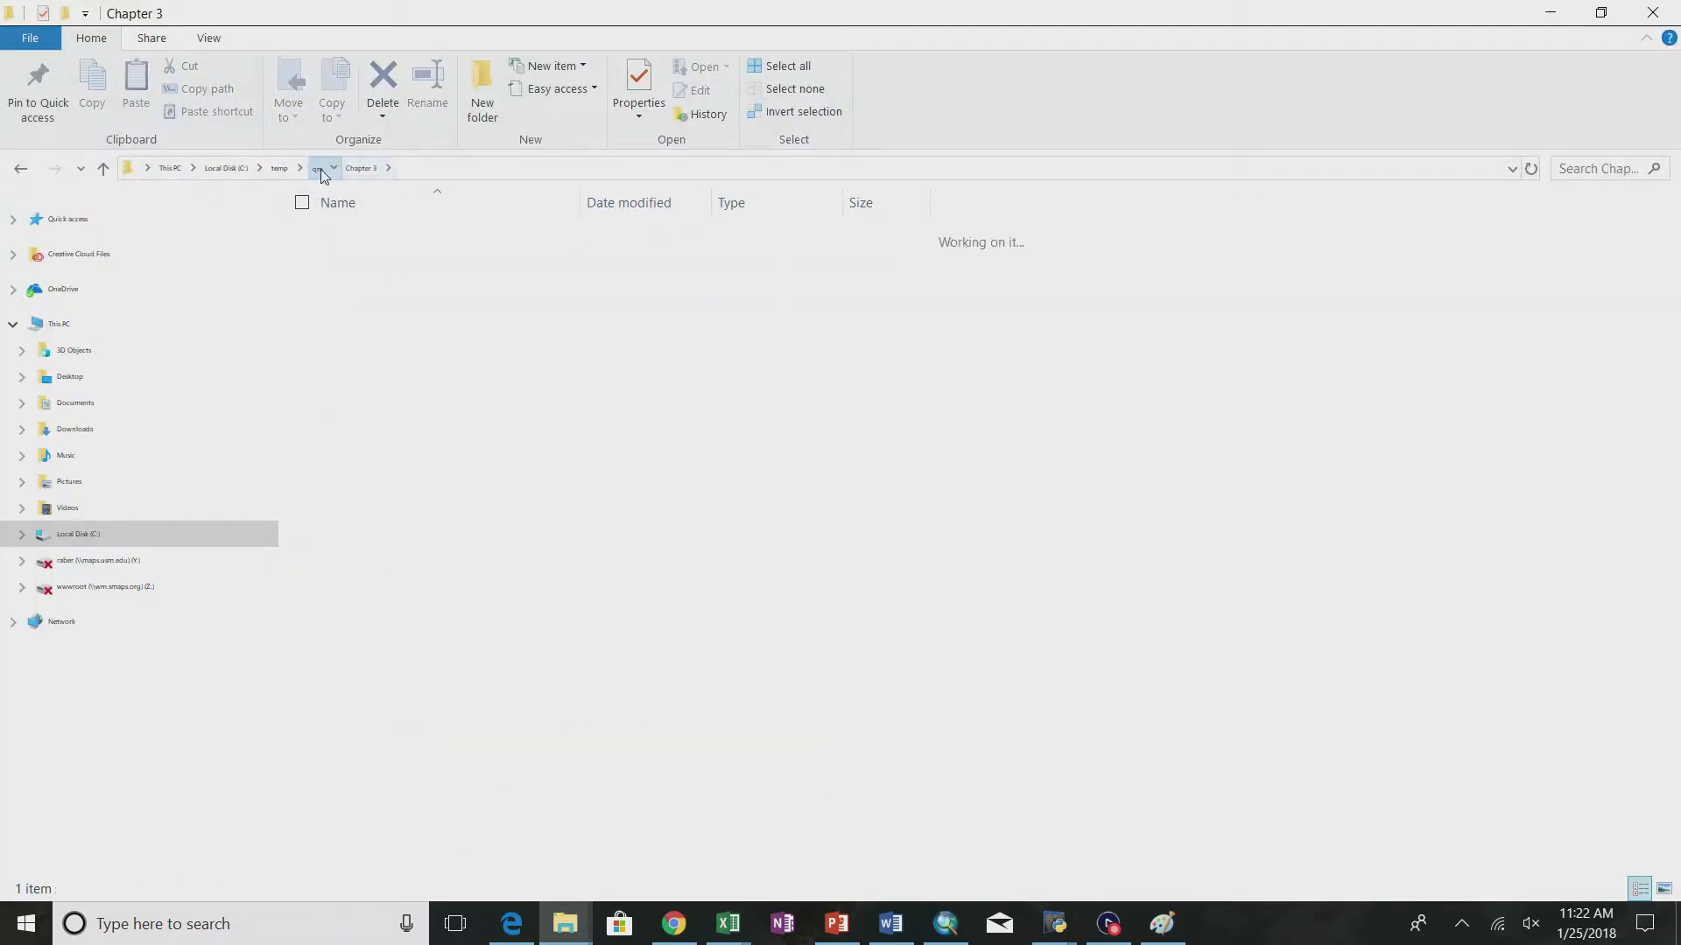
{"action": "left_click", "coordinate": [322, 174]}
{"action": "double_click", "coordinate": [376, 235]}
{"action": "left_click", "coordinate": [388, 263]}
{"action": "double_click", "coordinate": [388, 262]}
{"action": "left_click", "coordinate": [403, 499]}
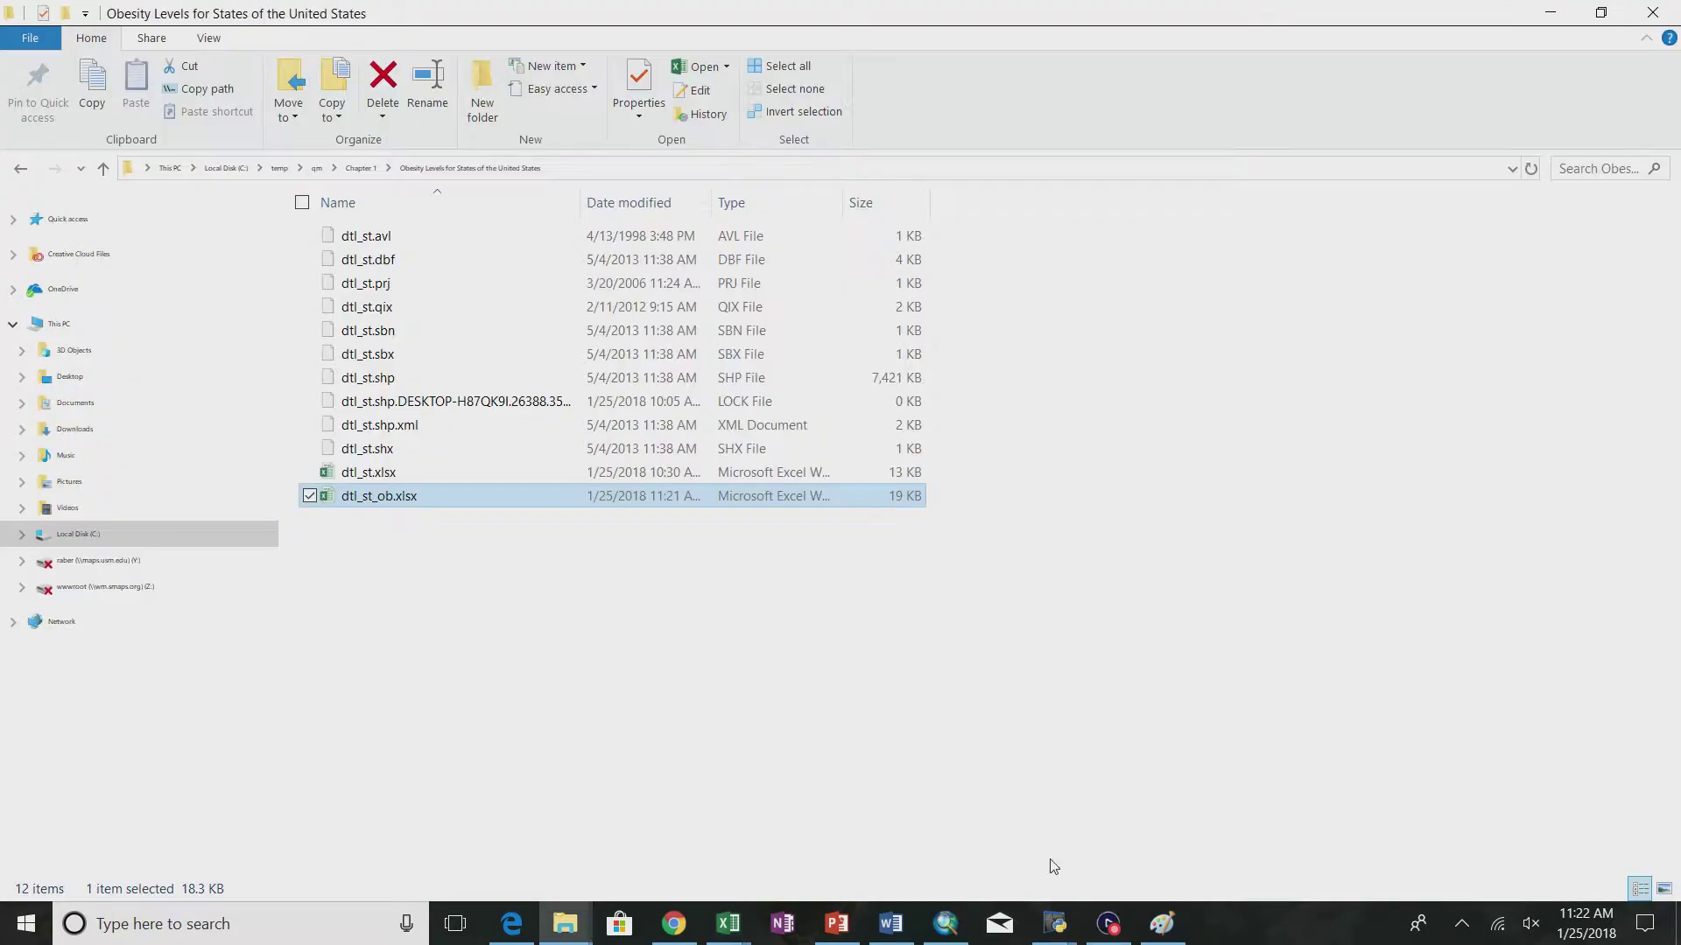
- Replace the life expectancy folder path in the script's read_excel call with the copied obesity folder path, opening the string with r"
{"action": "mouse_move", "coordinate": [1057, 924]}
{"action": "left_click", "coordinate": [1133, 842]}
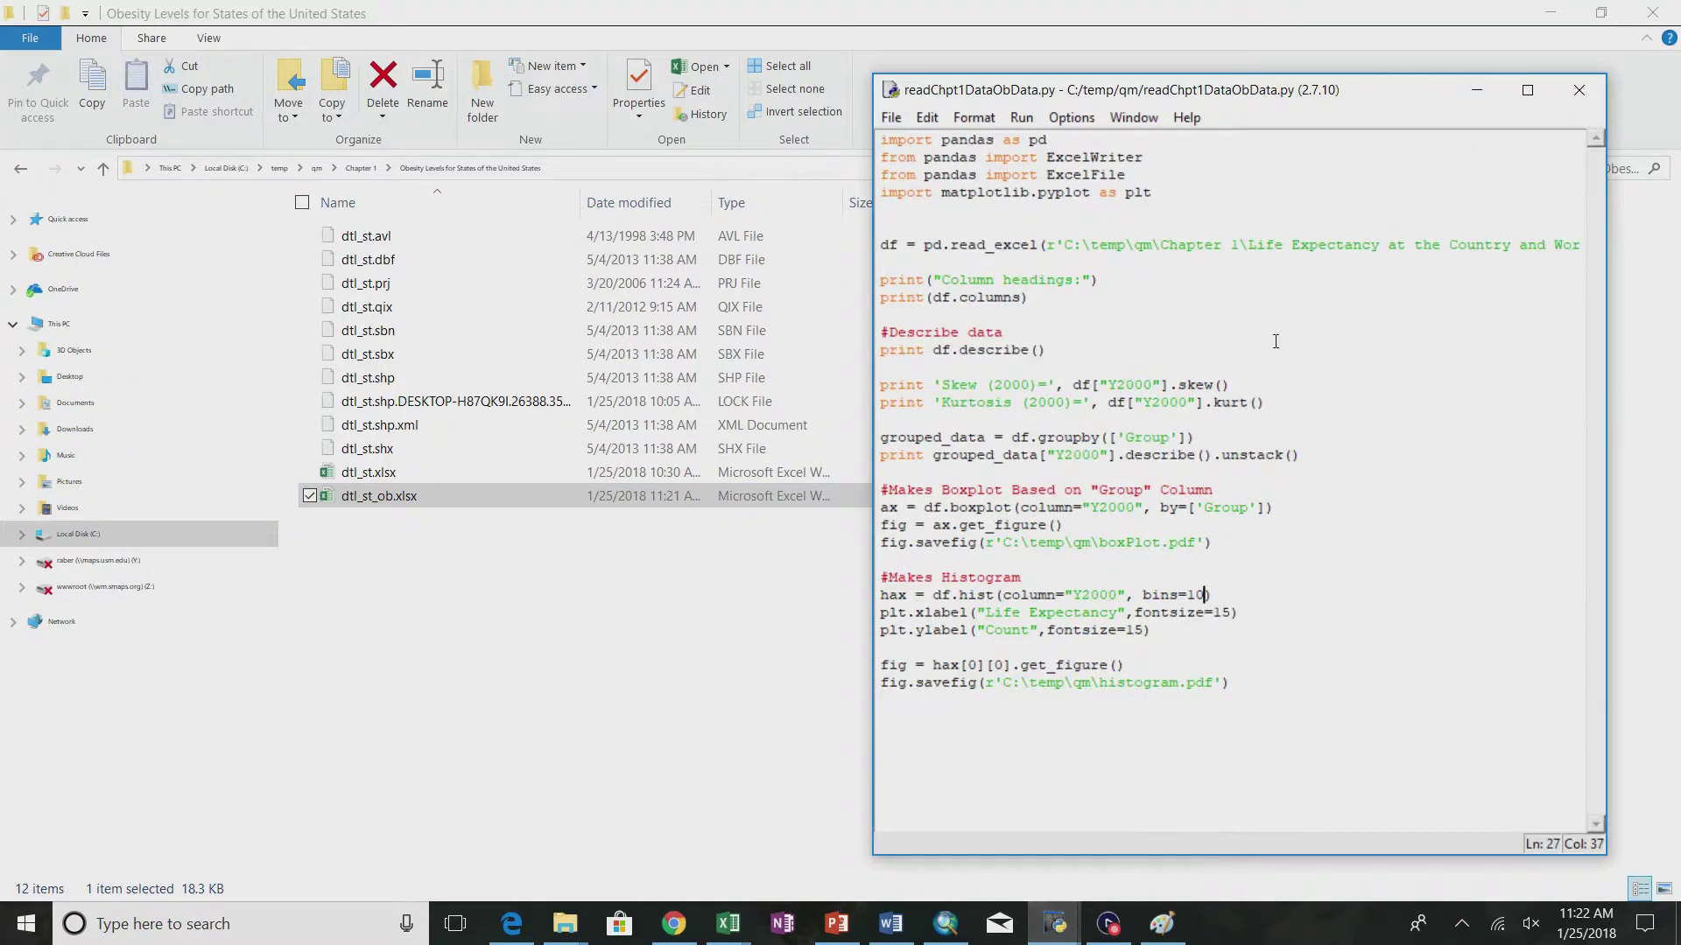
{"action": "left_click", "coordinate": [588, 169]}
{"action": "key", "text": "ctrl+c"}
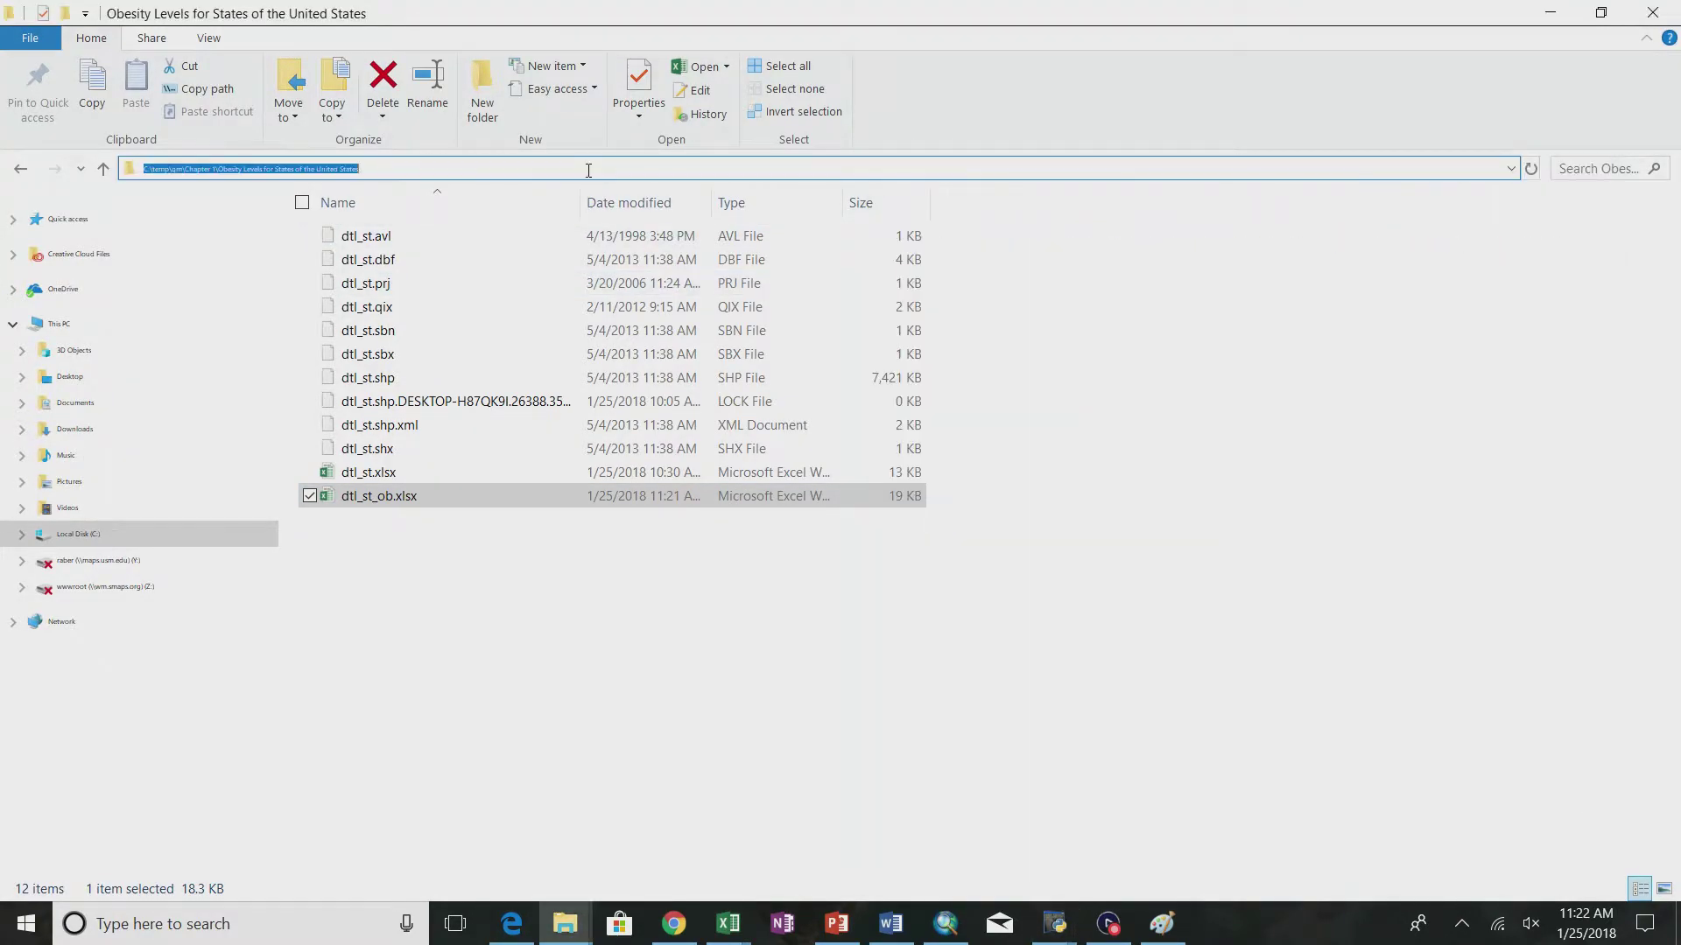
{"action": "key", "text": "alt+Tab"}
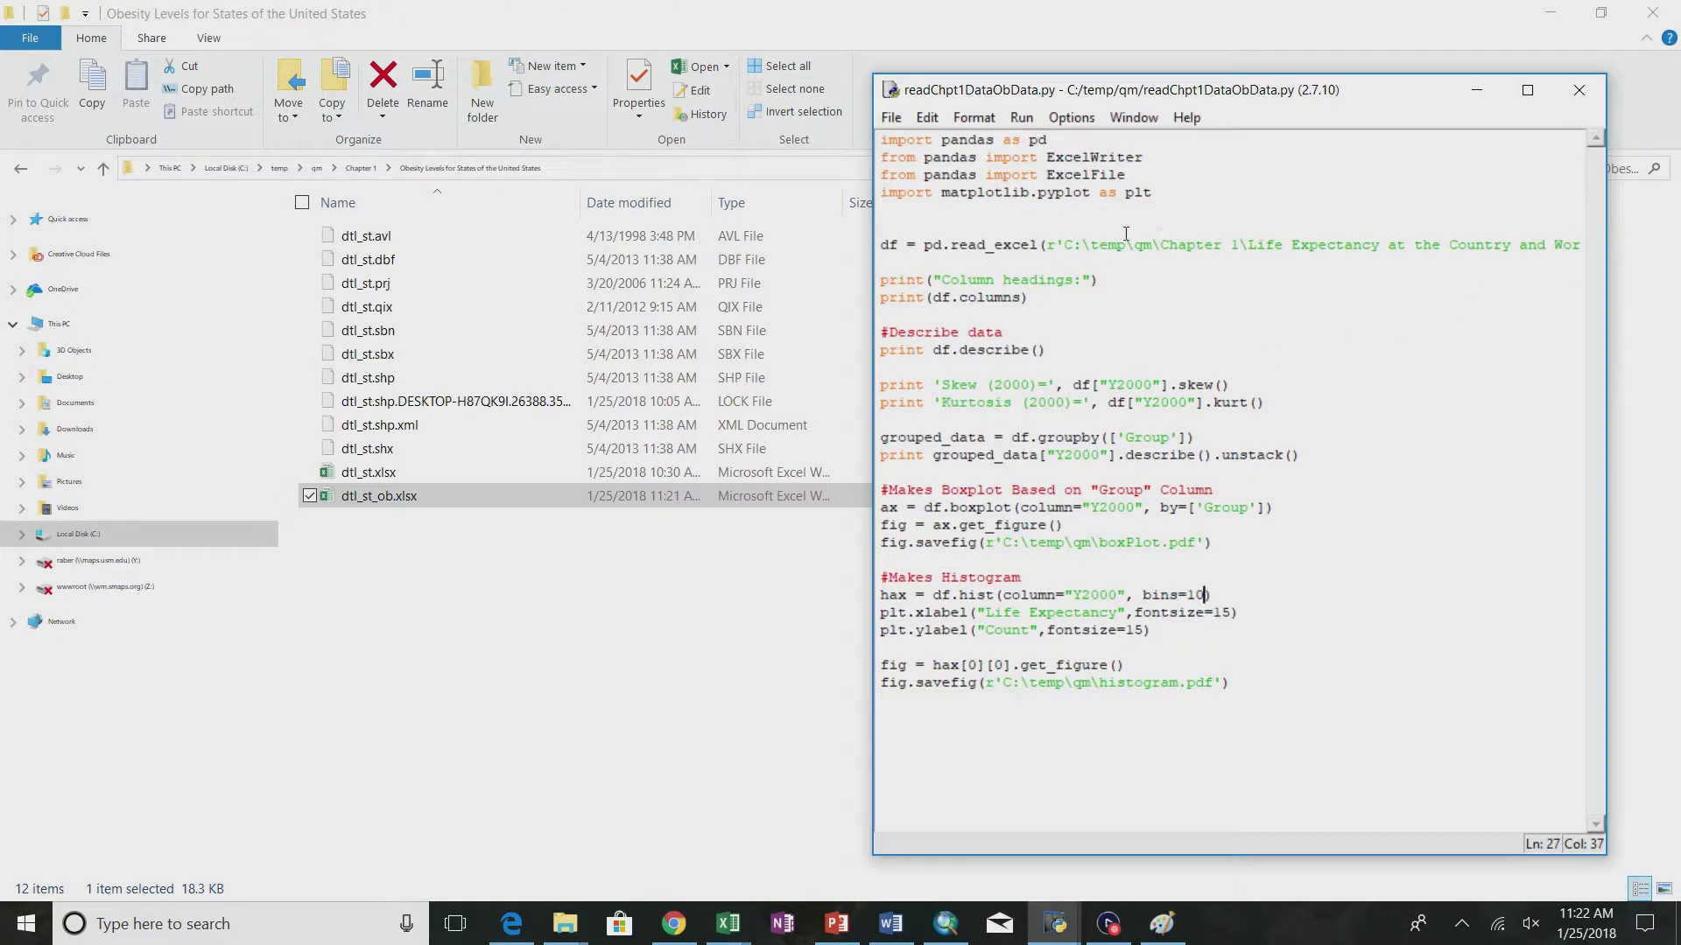
{"action": "left_click_drag", "start_coordinate": [1064, 246], "coordinate": [1560, 246]}
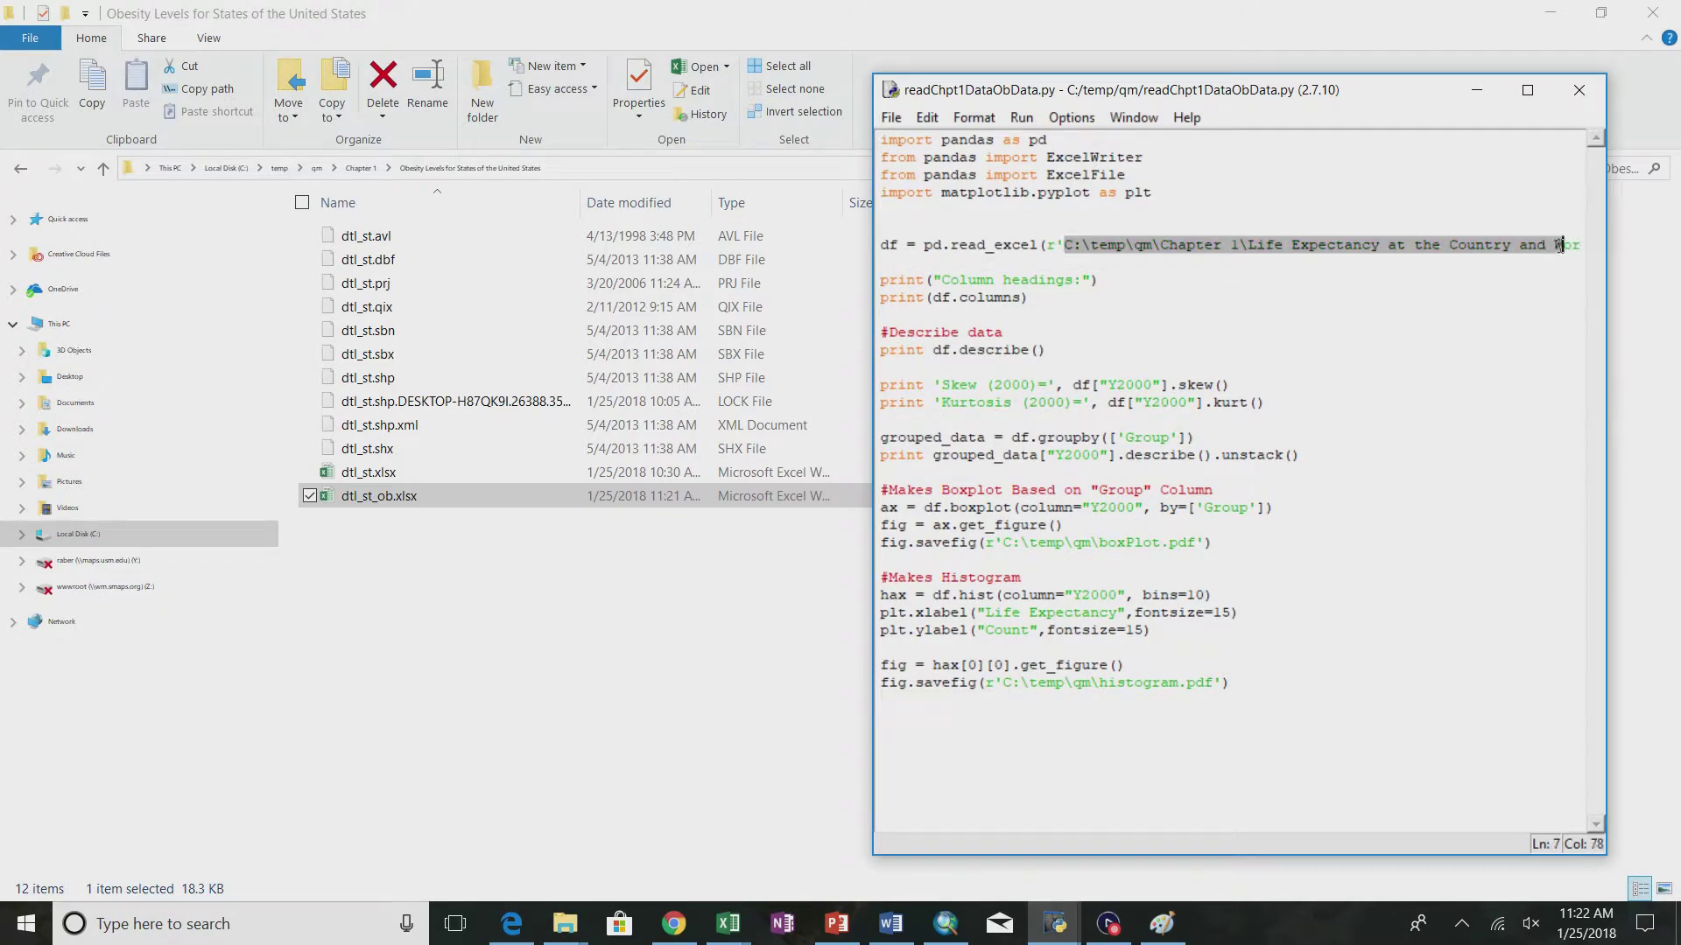
{"action": "key", "text": "BackSpace"}
{"action": "left_click_drag", "start_coordinate": [1215, 243], "coordinate": [1046, 251]}
{"action": "type", "text": "r\""}
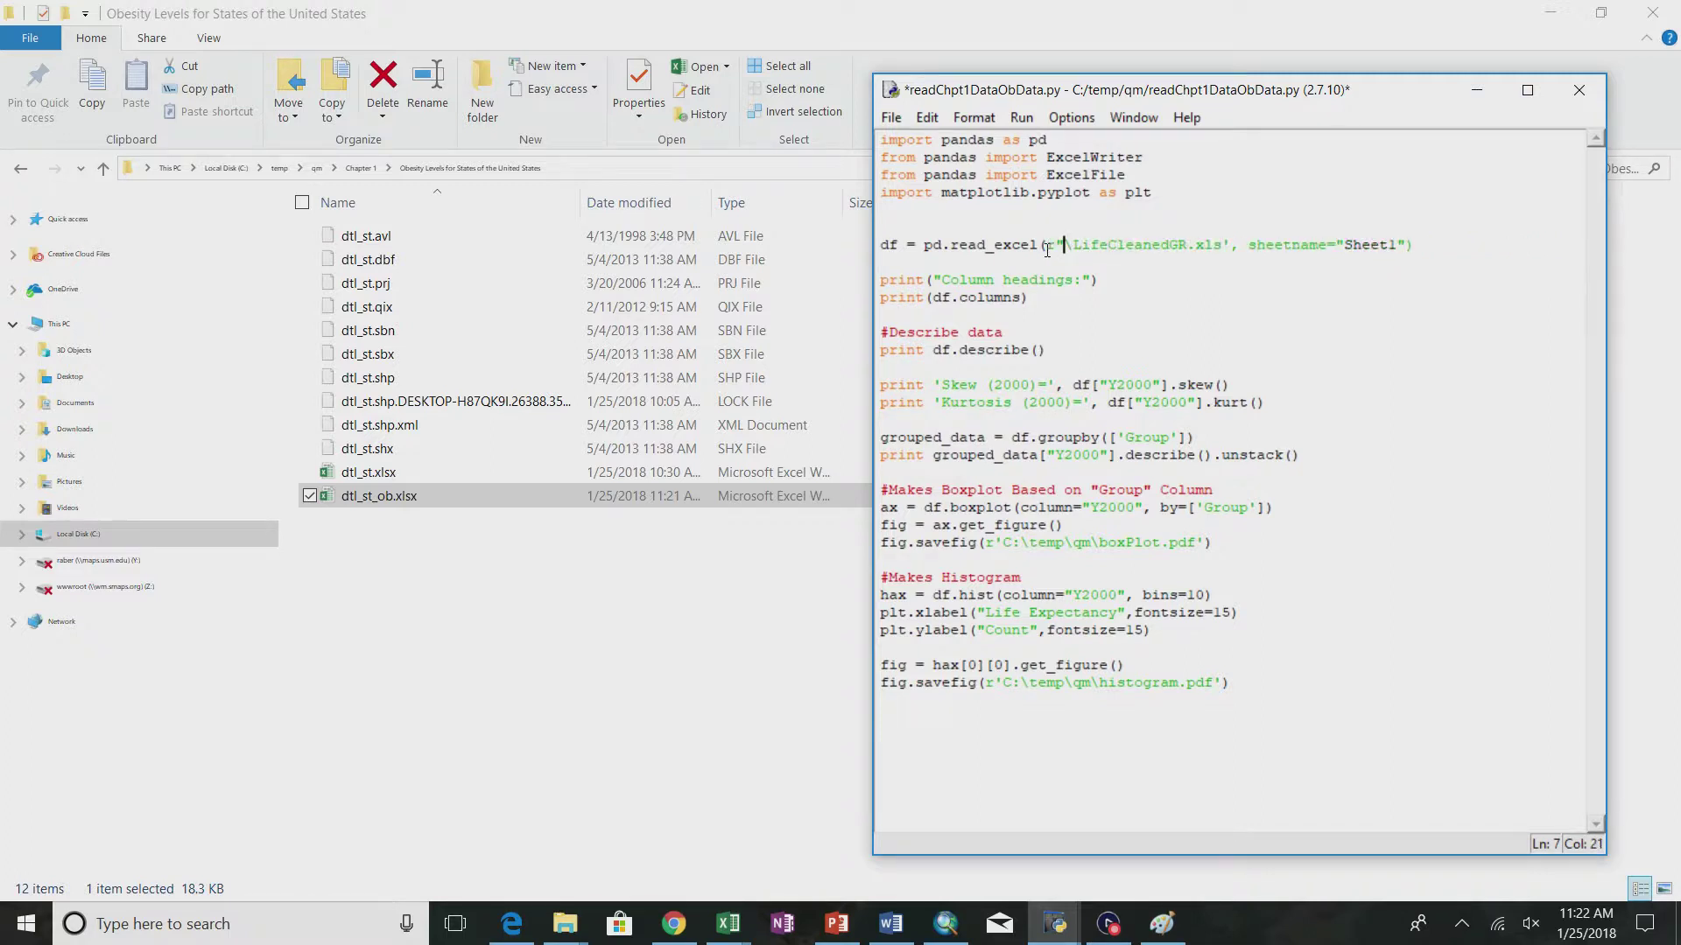
{"action": "key", "text": "ctrl+v"}
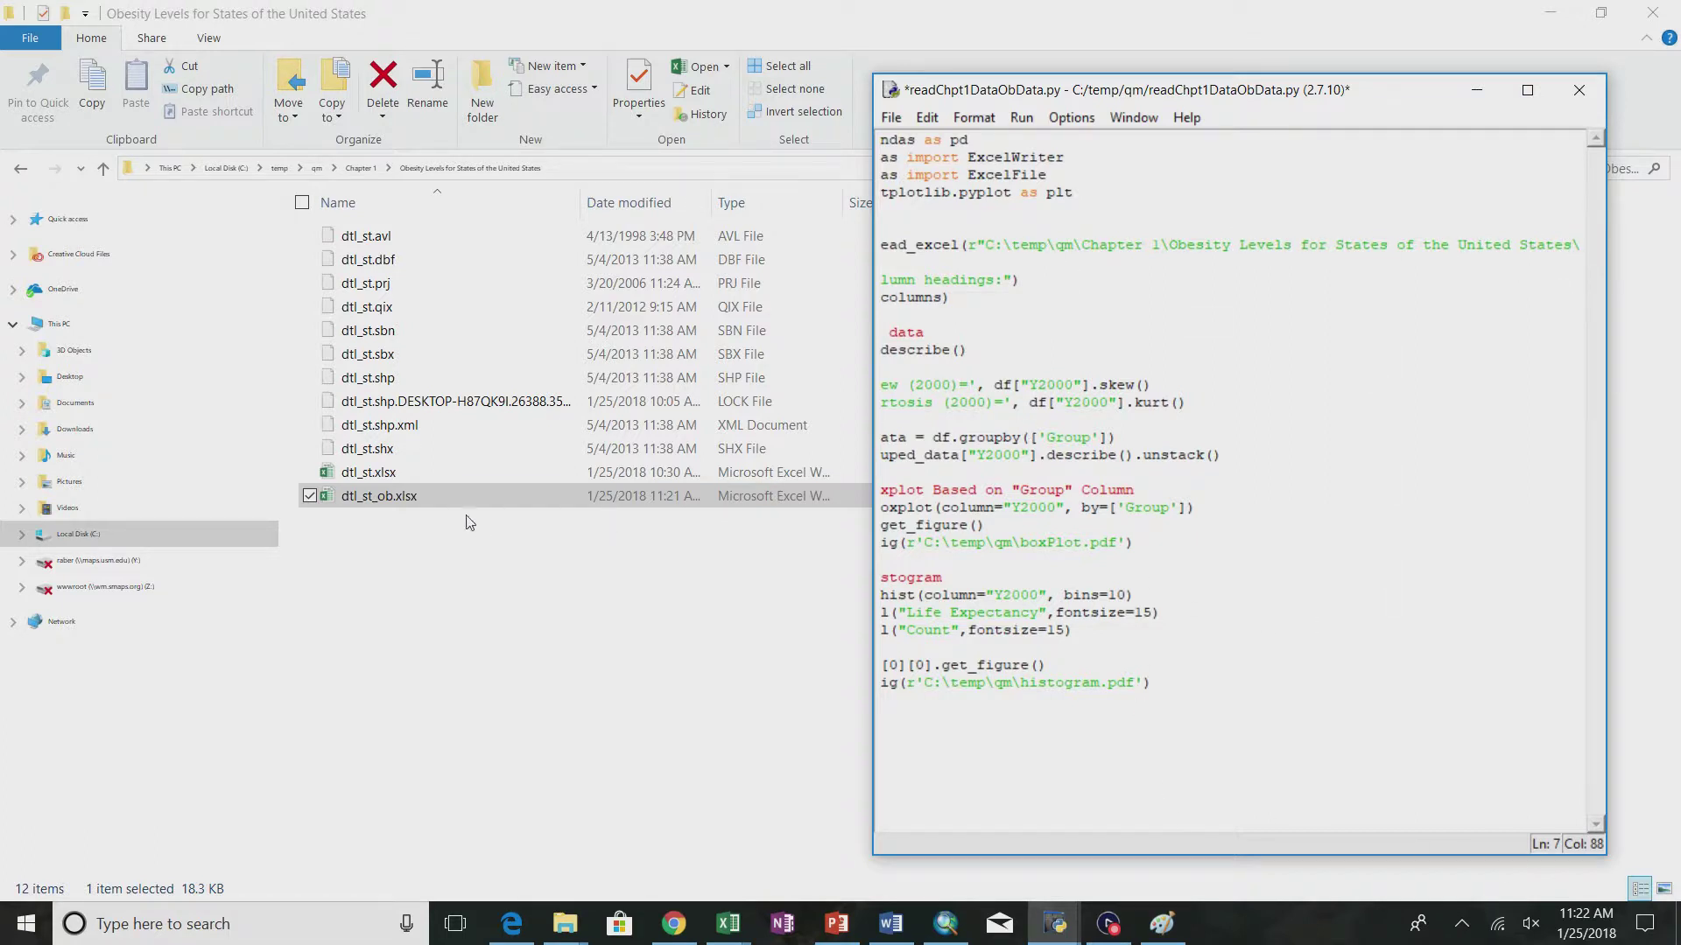
- Replace LifeCleanedGR.xls in the read_excel path with dtl_st_ob.xlsx, end the string with a double quote, and maximize the script window
{"action": "left_click", "coordinate": [425, 496]}
{"action": "left_click", "coordinate": [423, 496]}
{"action": "key", "text": "ctrl+c"}
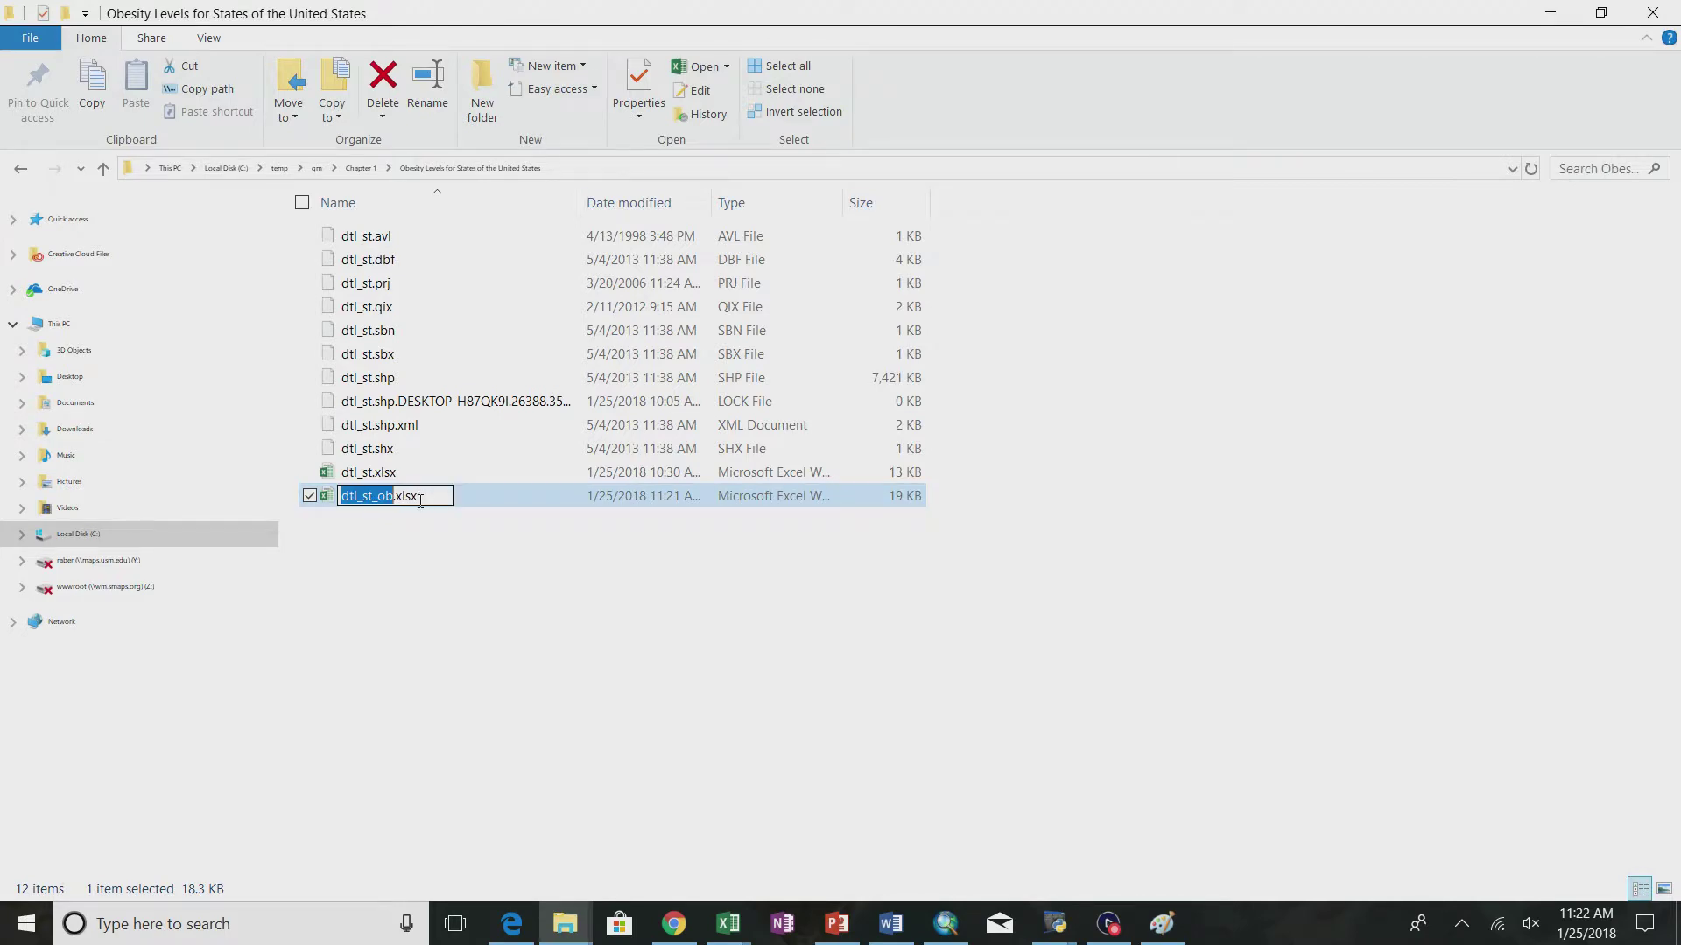
{"action": "key", "text": "alt+Tab"}
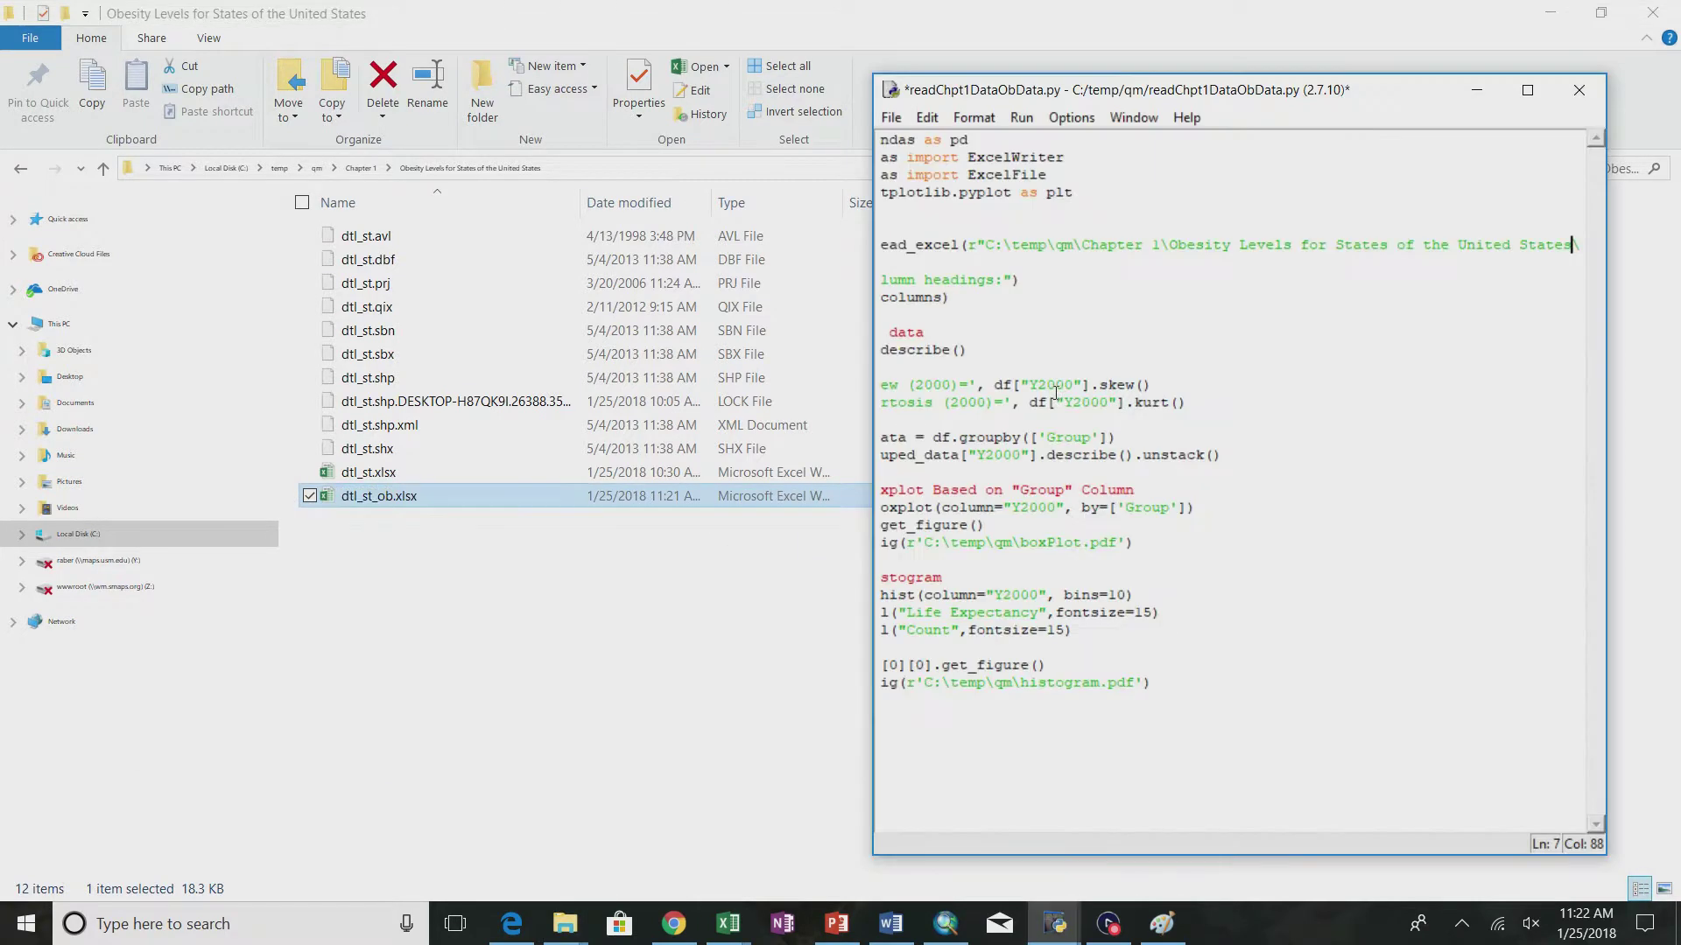
{"action": "left_click_drag", "start_coordinate": [1561, 244], "coordinate": [1636, 253]}
{"action": "left_click", "coordinate": [1517, 249]}
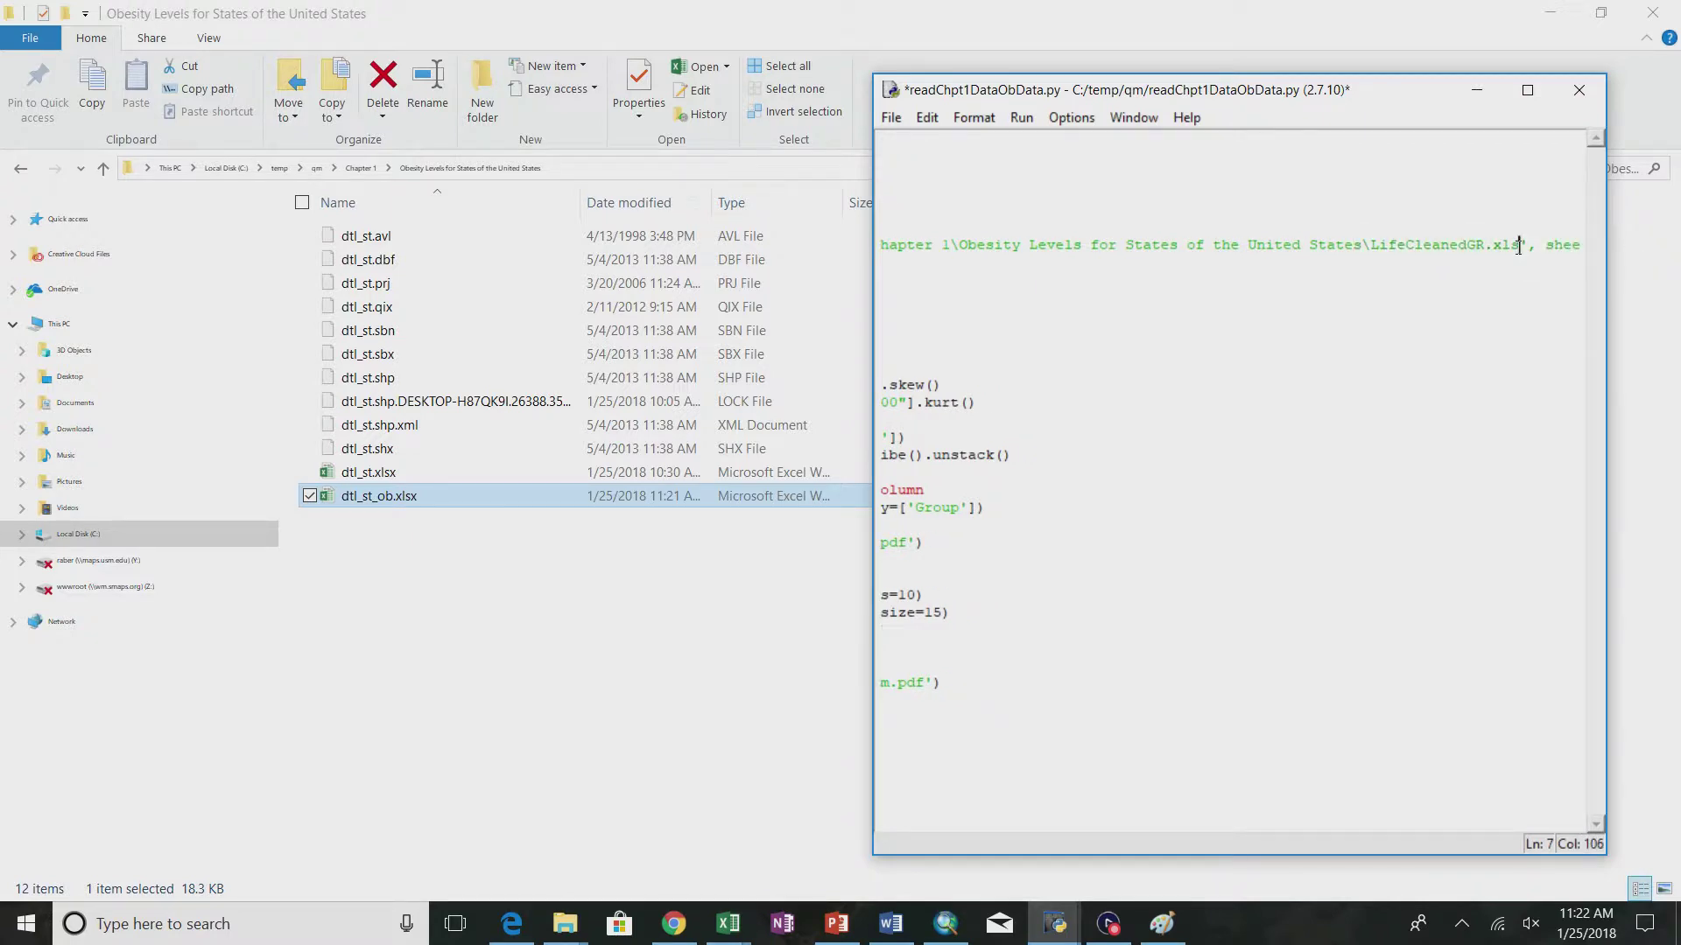
{"action": "key", "text": "BackSpace"}
{"action": "key", "text": "BackSpace"}
{"action": "key", "text": "BackSpace"}
{"action": "key", "text": "BackSpace"}
{"action": "key", "text": "BackSpace"}
{"action": "key", "text": "BackSpace"}
{"action": "key", "text": "BackSpace"}
{"action": "key", "text": "BackSpace"}
{"action": "key", "text": "BackSpace"}
{"action": "key", "text": "BackSpace"}
{"action": "key", "text": "BackSpace"}
{"action": "key", "text": "BackSpace"}
{"action": "key", "text": "BackSpace"}
{"action": "key", "text": "BackSpace"}
{"action": "key", "text": "BackSpace"}
{"action": "key", "text": "BackSpace"}
{"action": "key", "text": "BackSpace"}
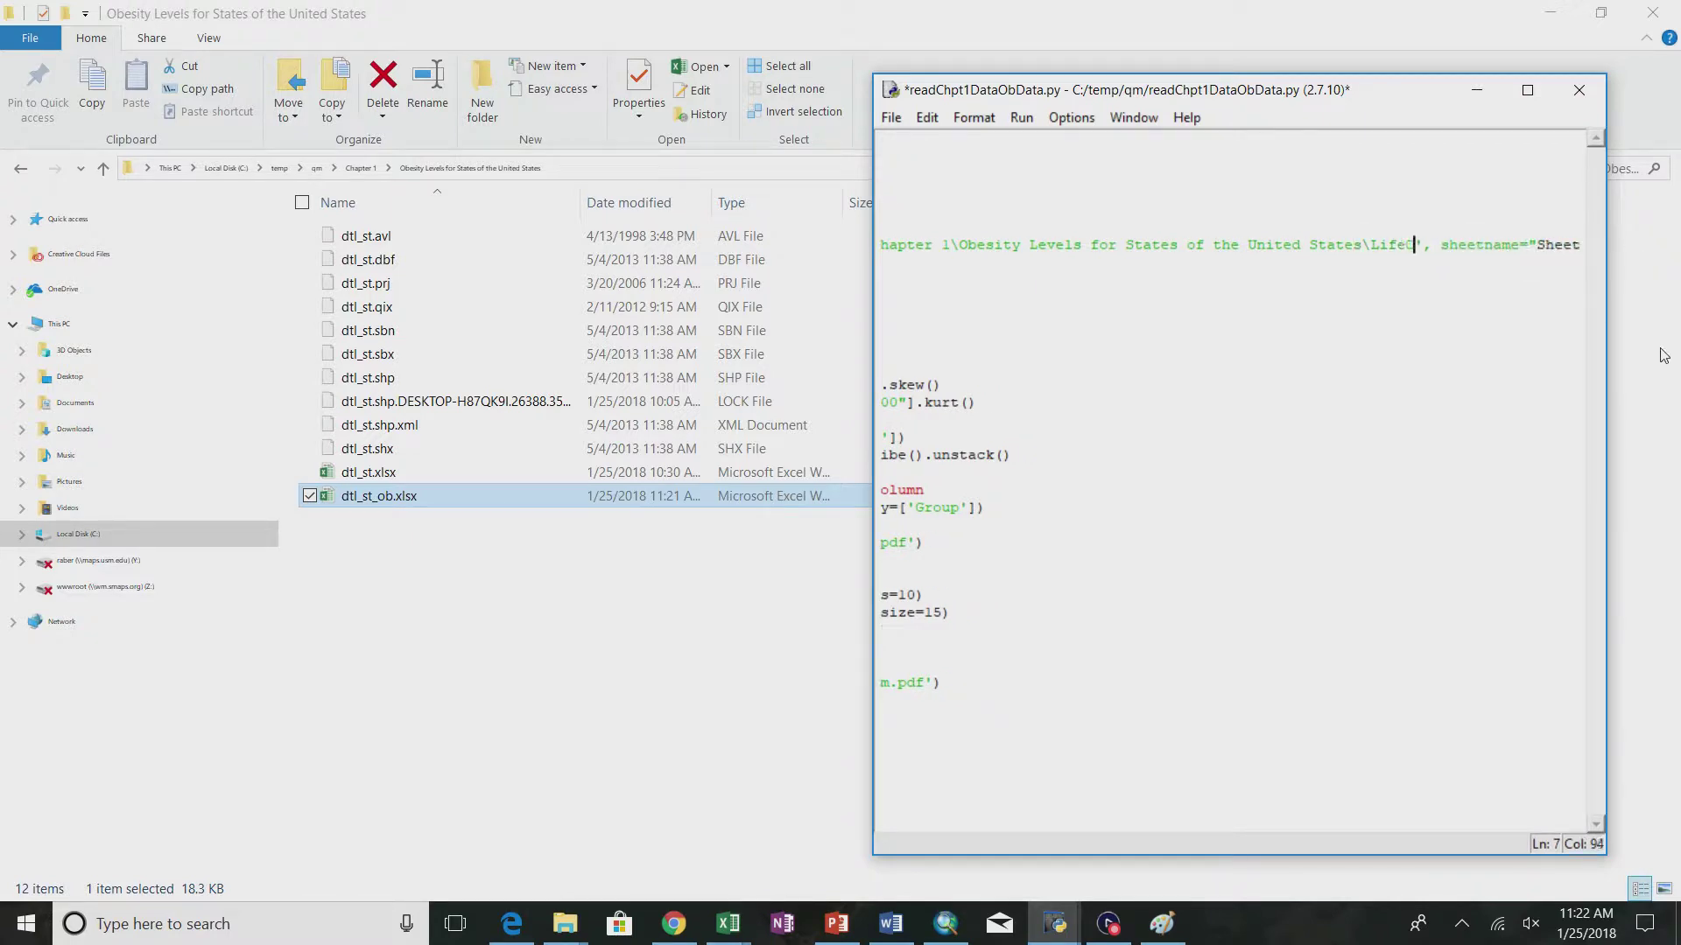
{"action": "key", "text": "ctrl+v"}
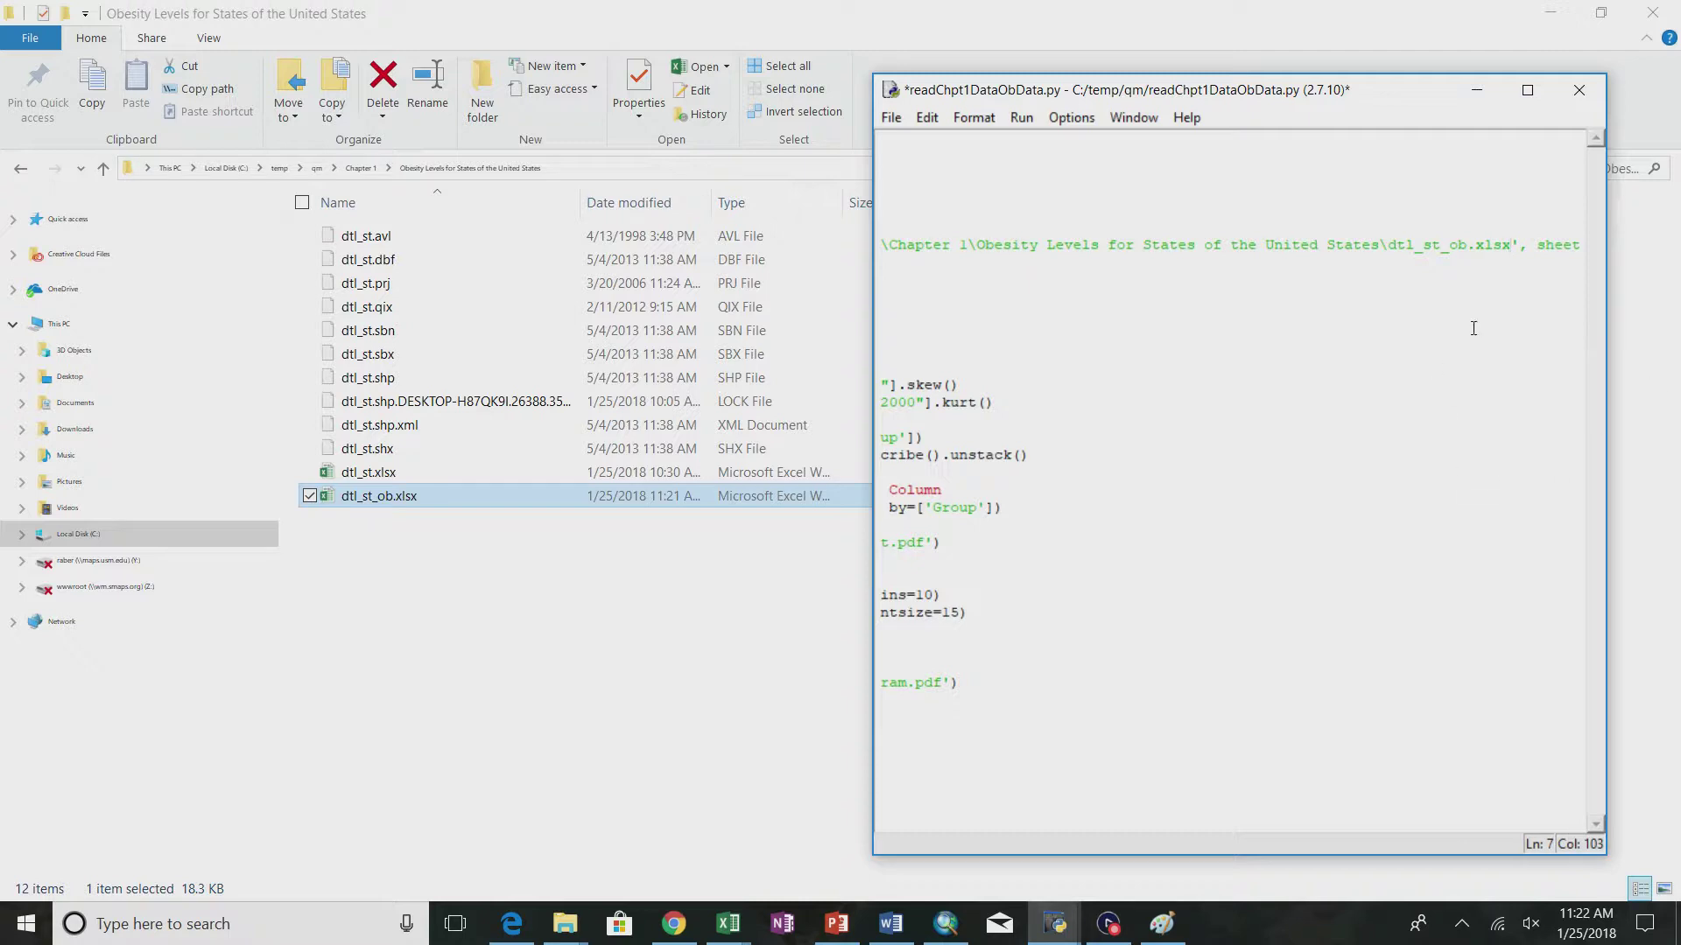
{"action": "type", "text": "\""}
{"action": "double_click", "coordinate": [1101, 98]}
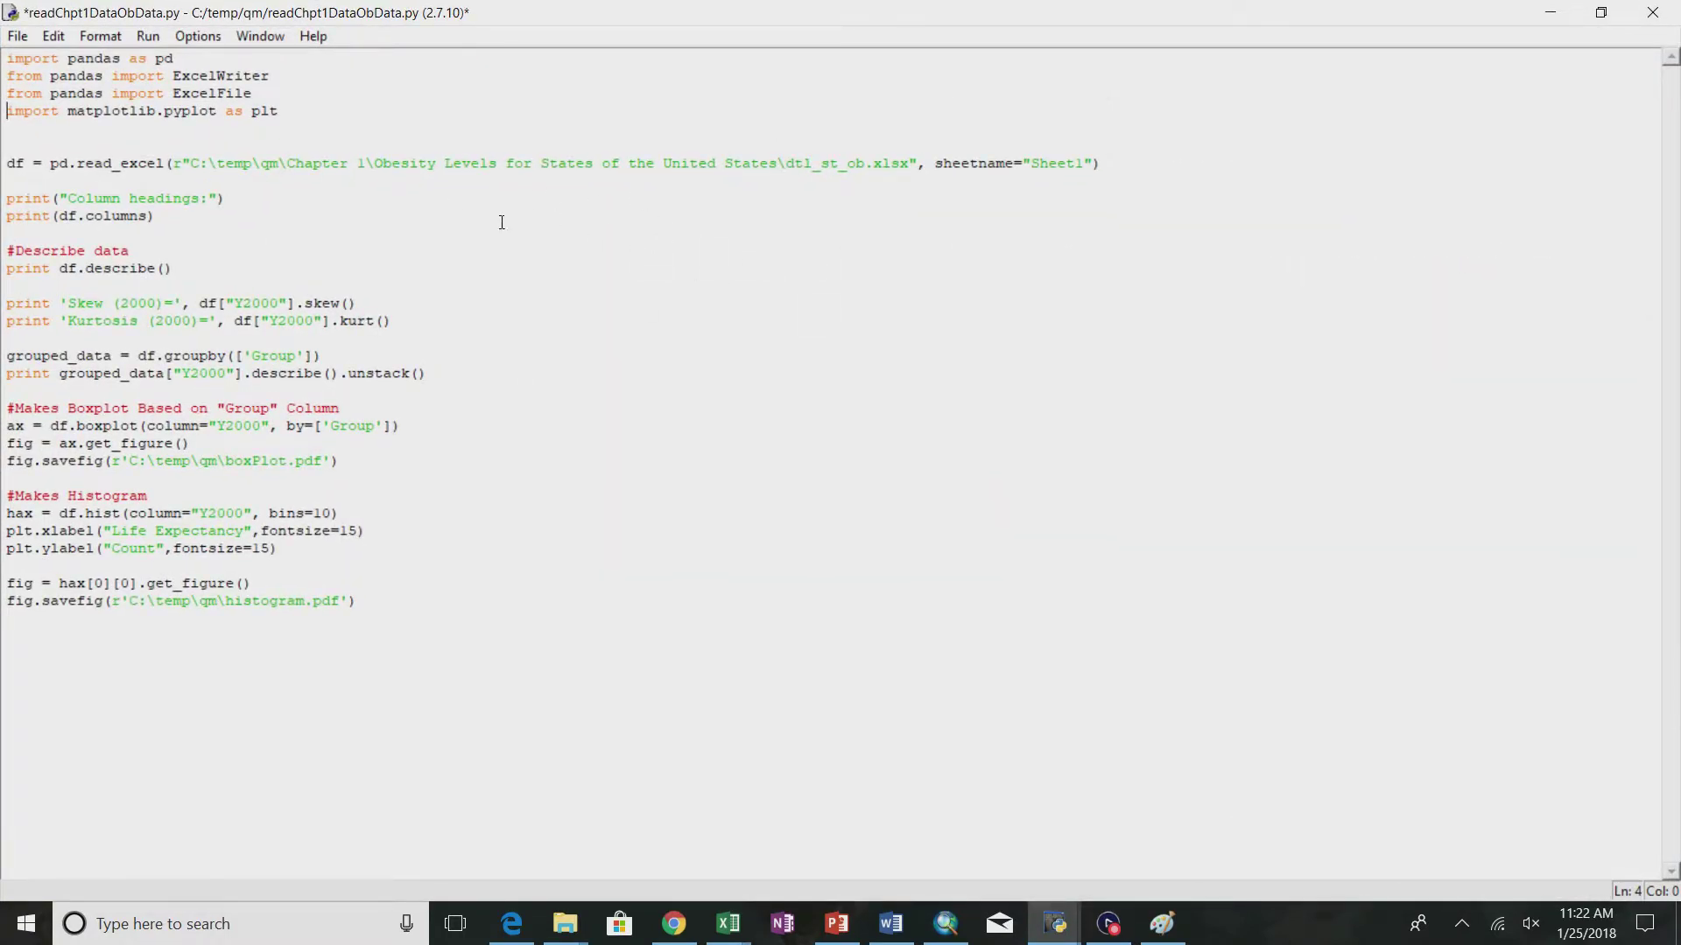
- Check the sheet names in the dtl_st_ob workbook and set the script's sheetname argument to "dtl_st"
{"action": "key", "text": "alt+Tab"}
{"action": "key", "text": "alt+Tab"}
{"action": "key", "text": "alt+Tab"}
{"action": "left_click", "coordinate": [1015, 305]}
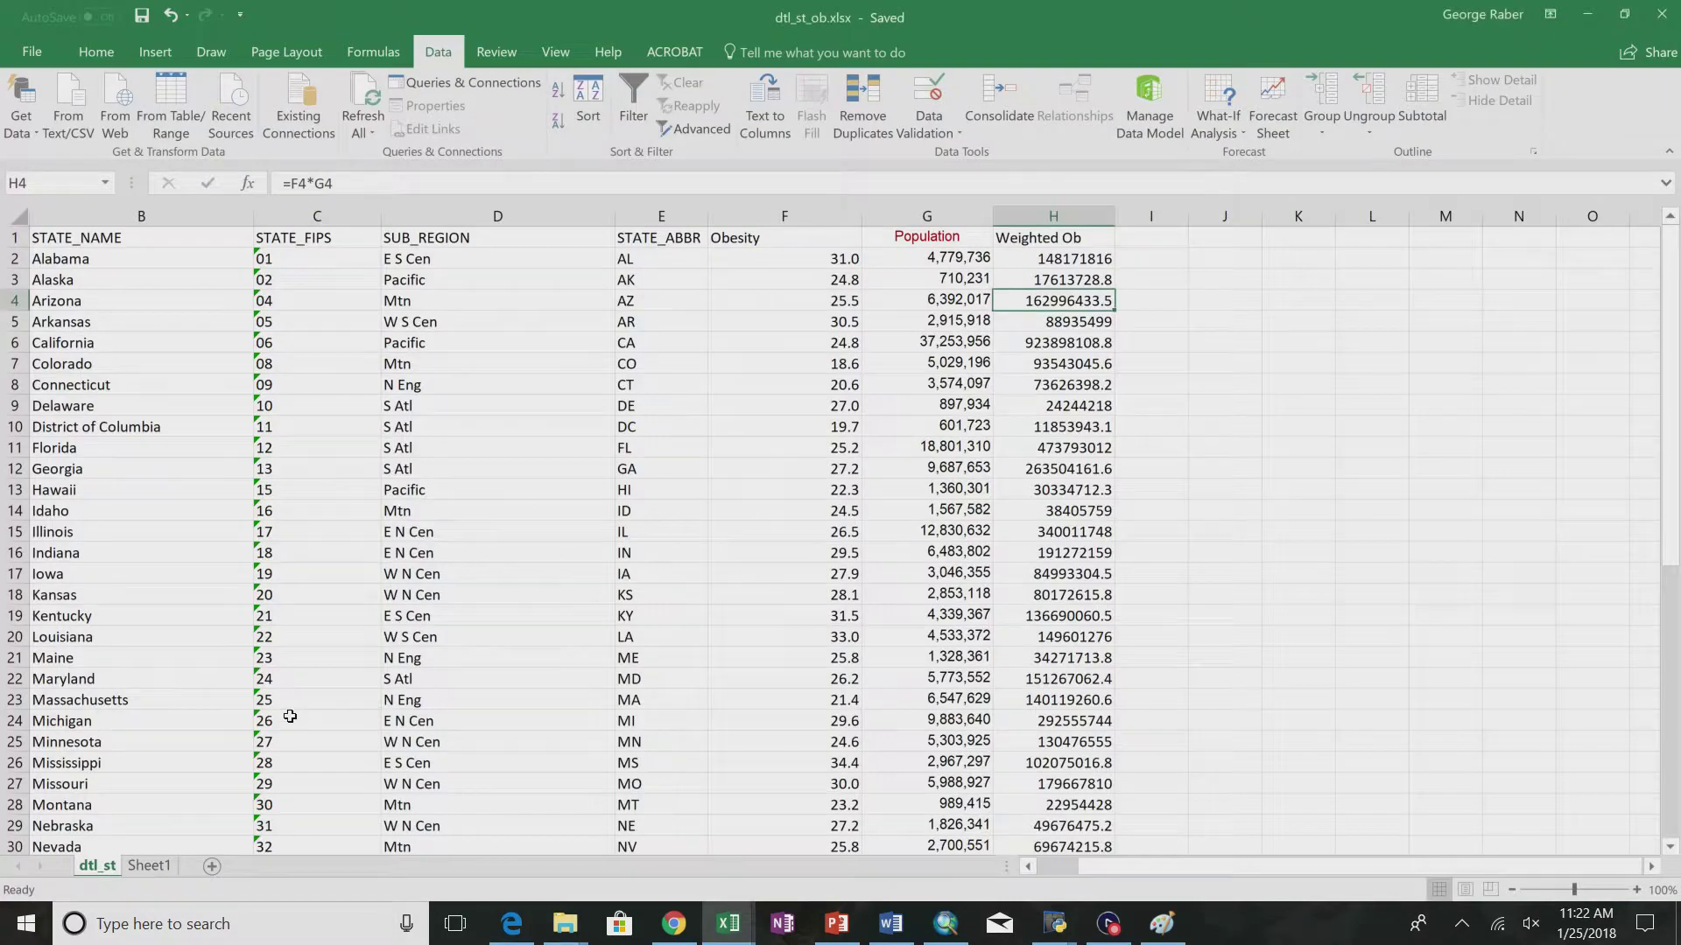
{"action": "left_click", "coordinate": [149, 866]}
{"action": "left_click", "coordinate": [89, 867]}
{"action": "left_click_drag", "start_coordinate": [114, 863], "coordinate": [72, 870]}
{"action": "key", "text": "alt+Tab"}
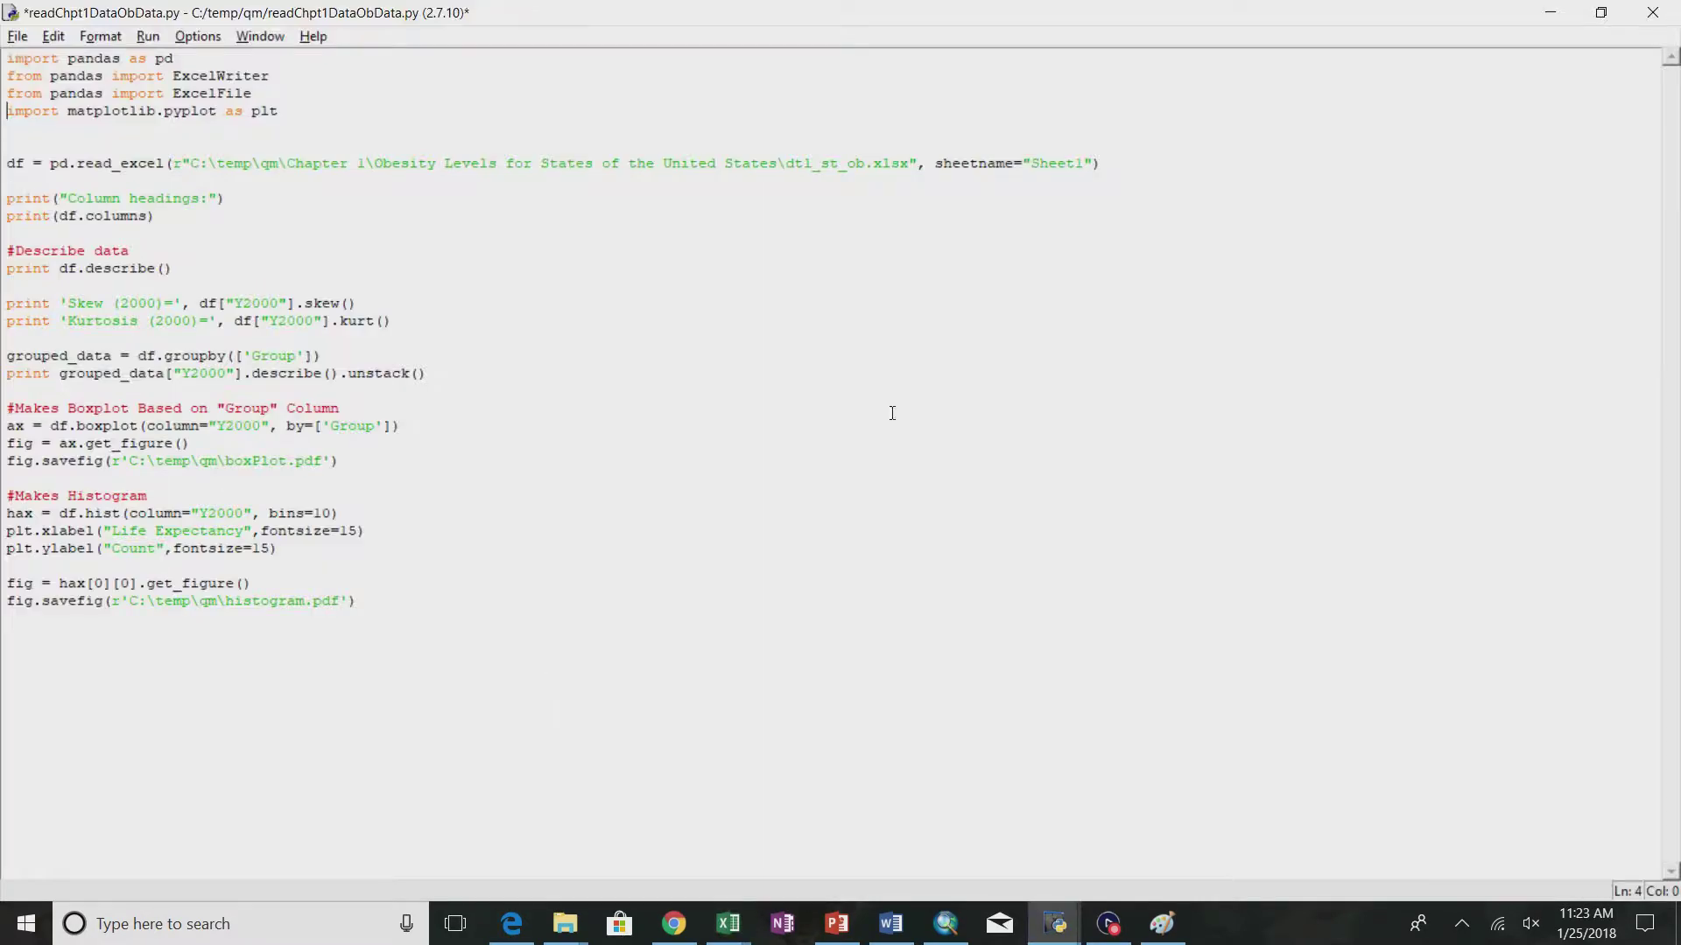
{"action": "left_click_drag", "start_coordinate": [1030, 164], "coordinate": [1085, 163]}
{"action": "type", "text": "dtl_st"}
- Copy the Obesity column header from the workbook and use it to replace Y2000 in the script's skew and kurtosis lines
{"action": "key", "text": "alt+Tab"}
{"action": "left_click", "coordinate": [785, 242]}
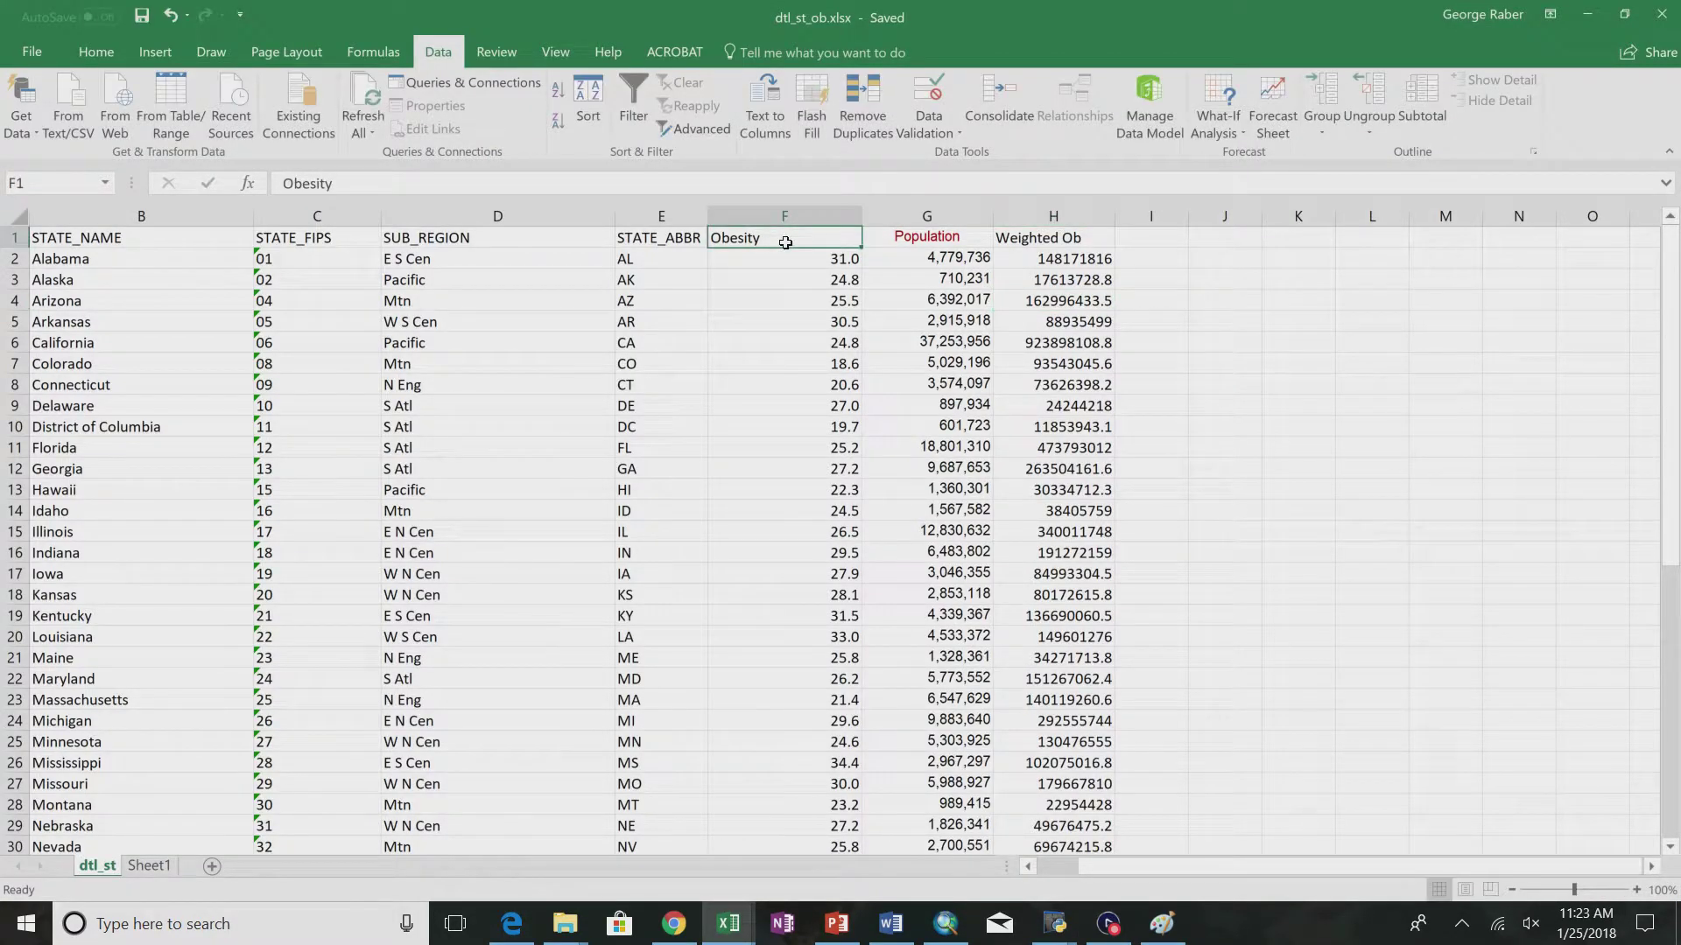
{"action": "key", "text": "alt+Tab"}
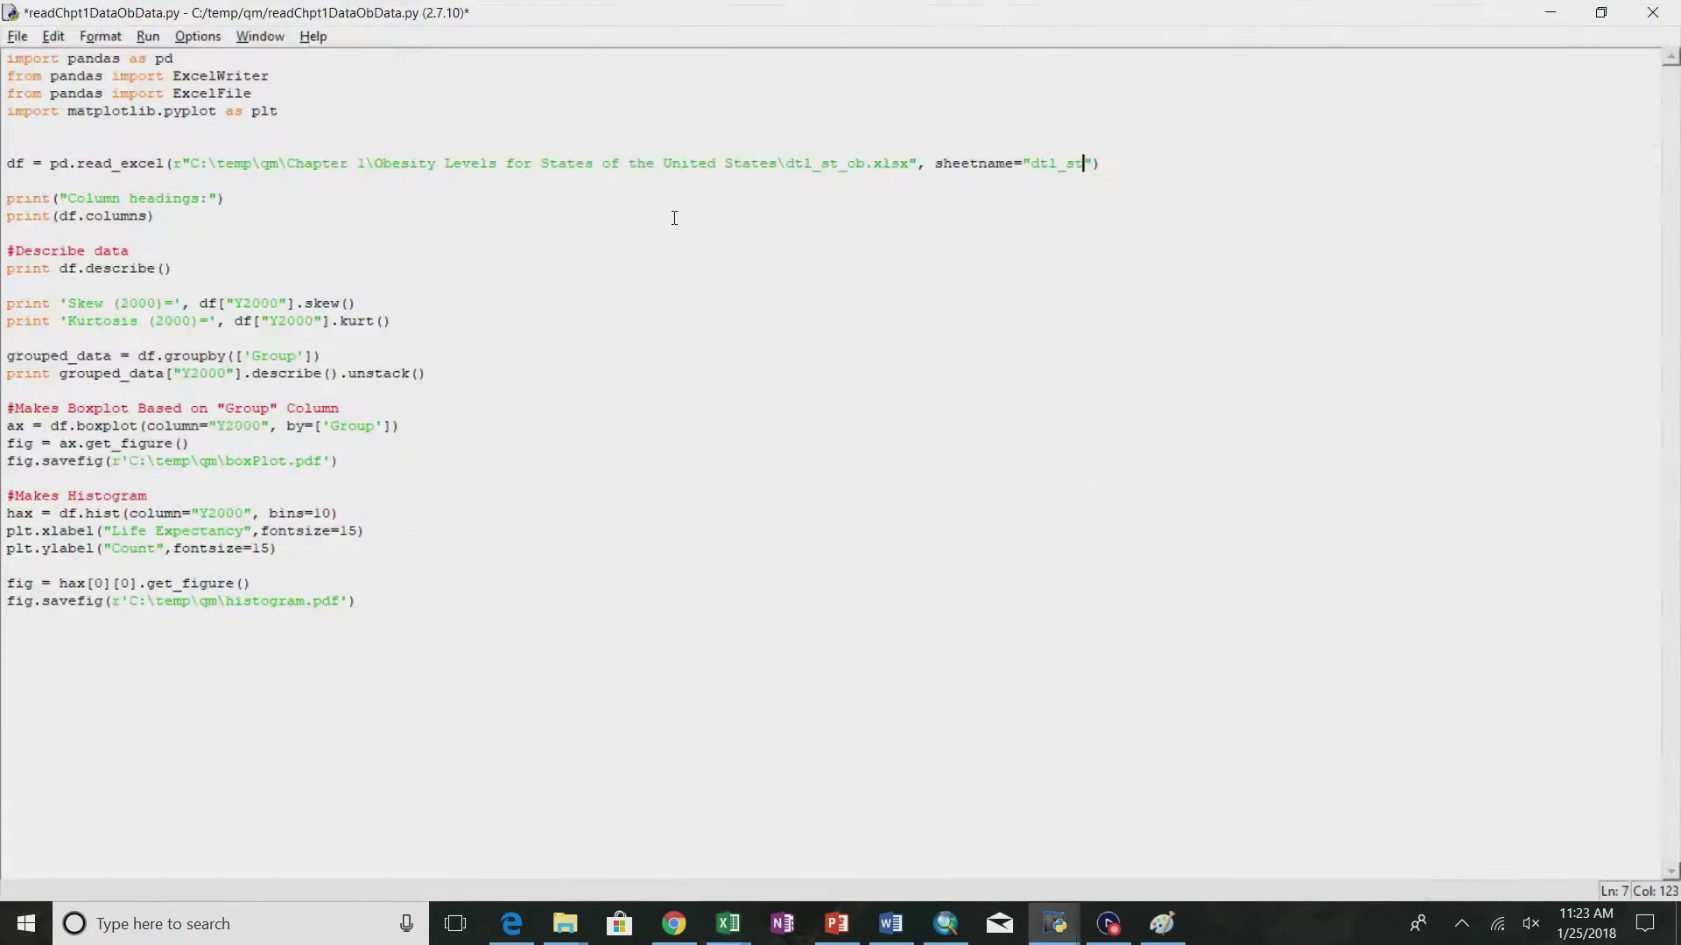
{"action": "double_click", "coordinate": [254, 303]}
{"action": "type", "text": "Obesity"}
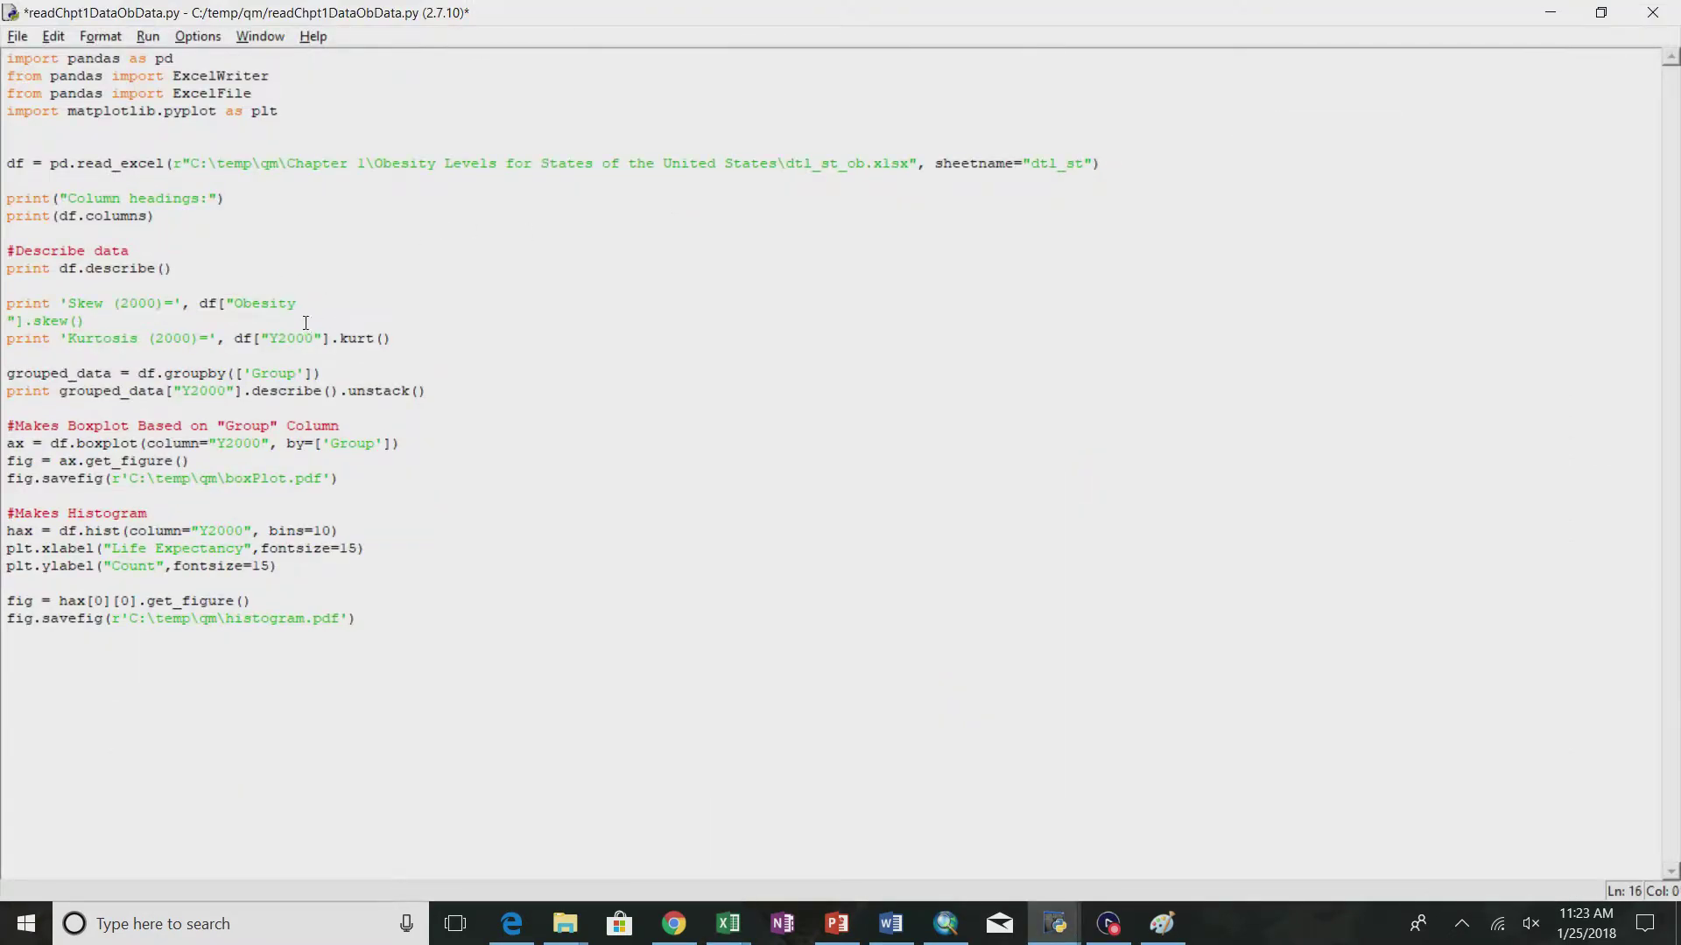
{"action": "key", "text": "ctrl+z"}
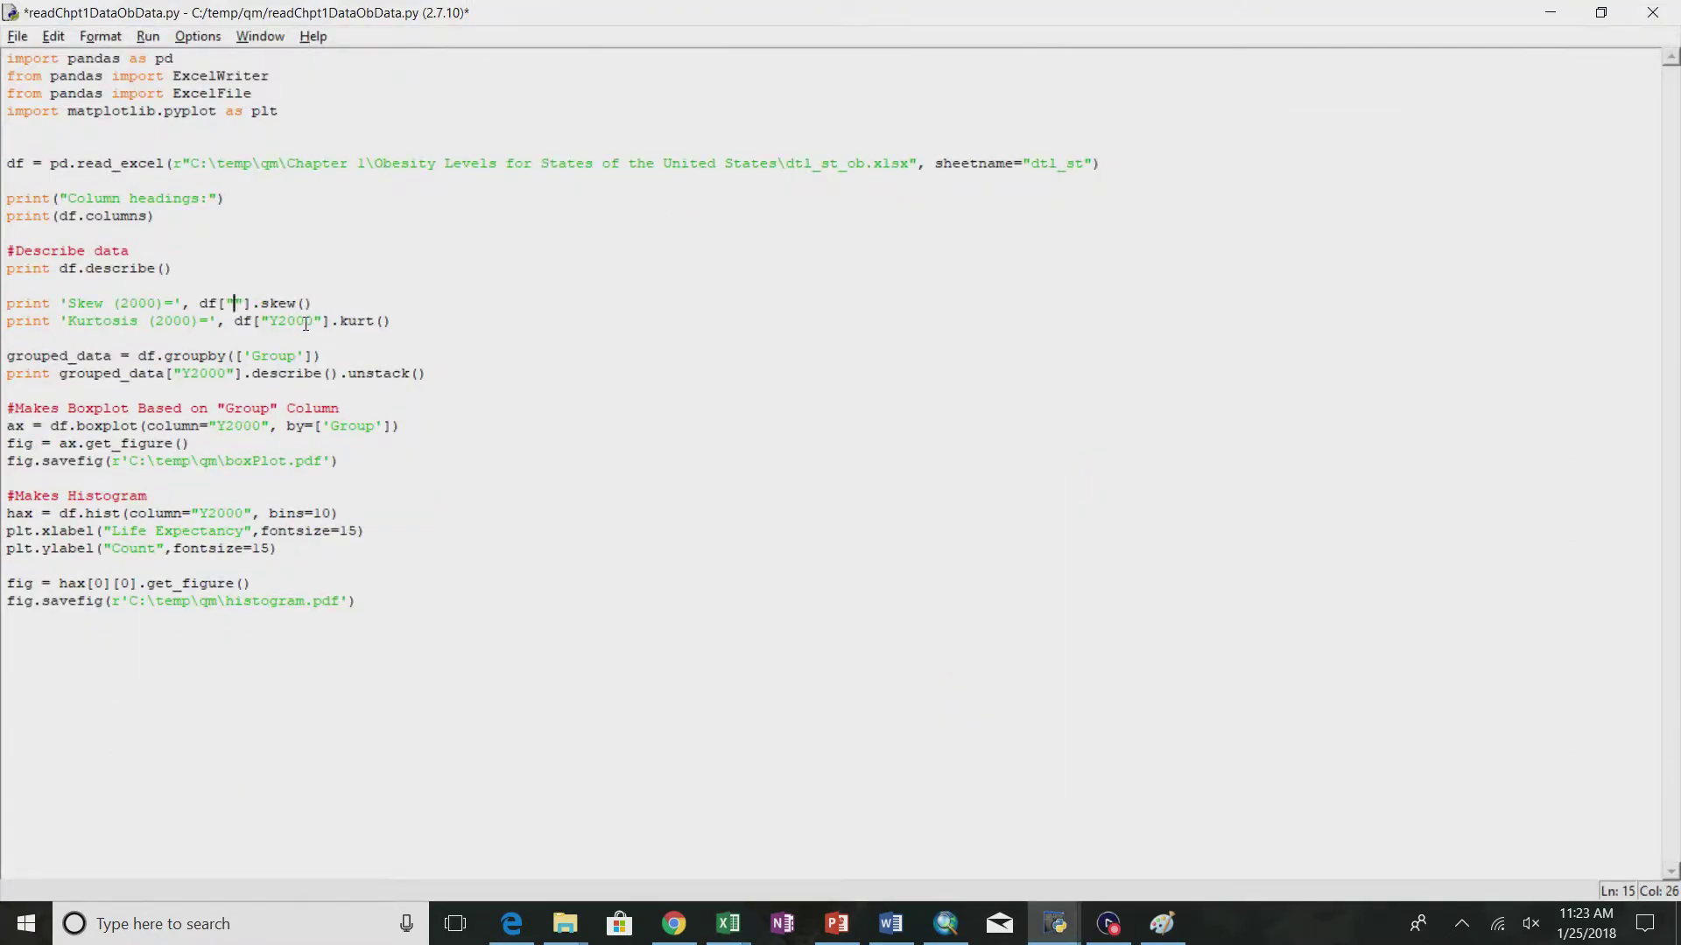
{"action": "type", "text": "Obesity"}
{"action": "key", "text": "BackSpace"}
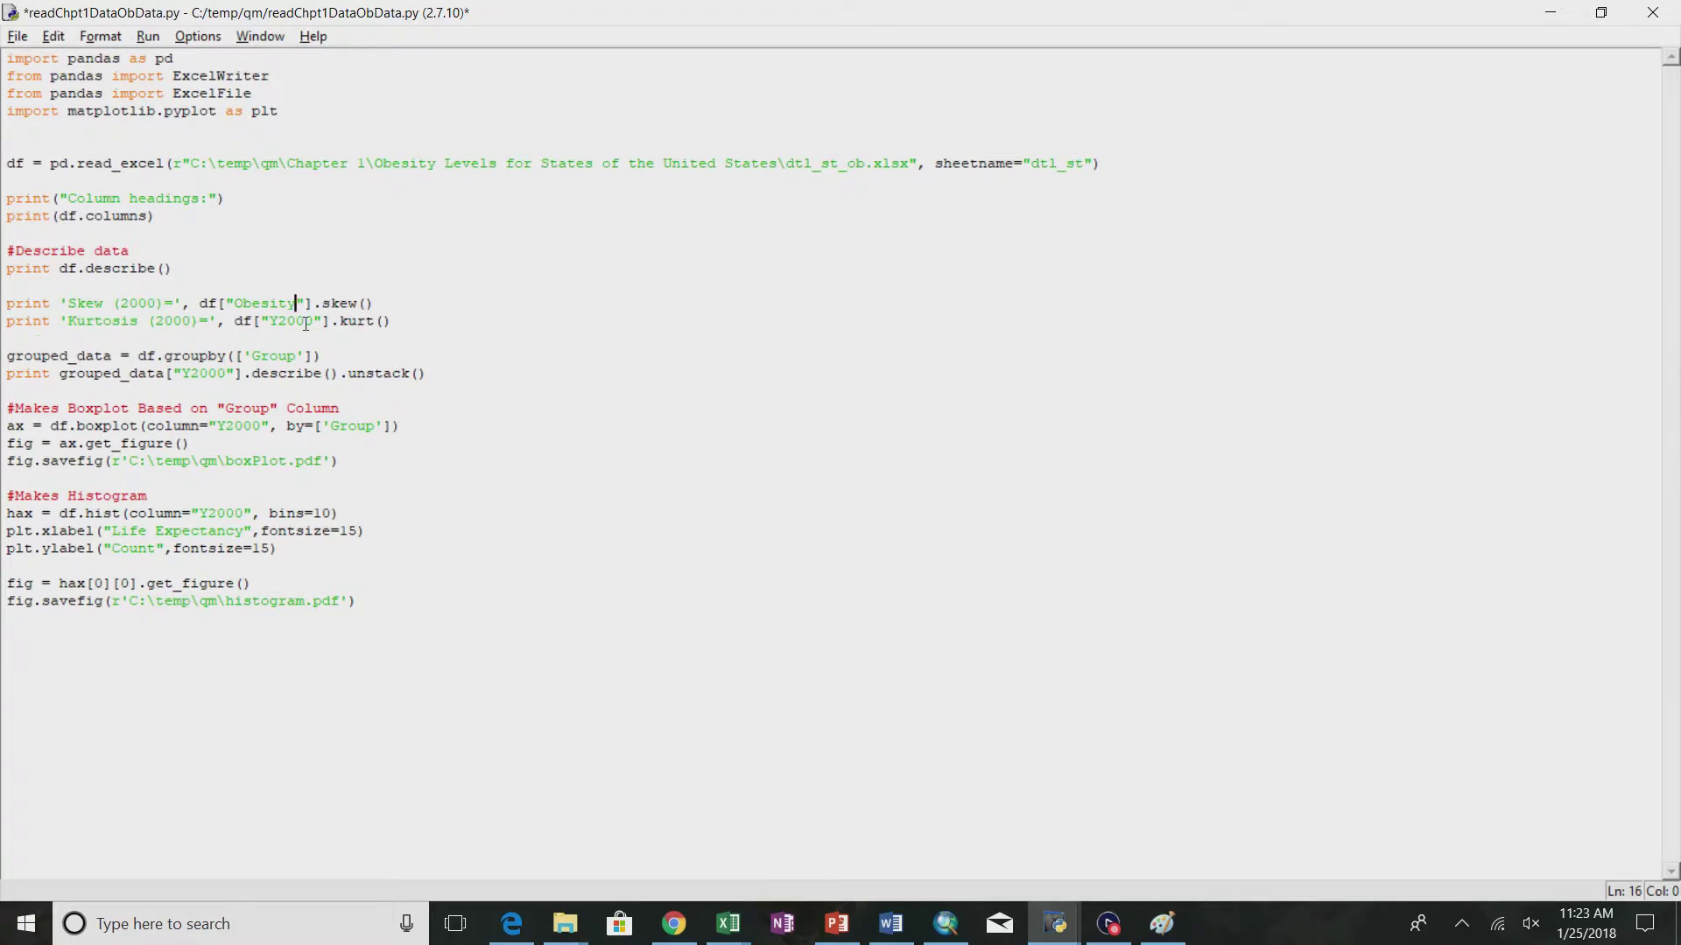
{"action": "double_click", "coordinate": [291, 321]}
{"action": "type", "text": "Obesity"}
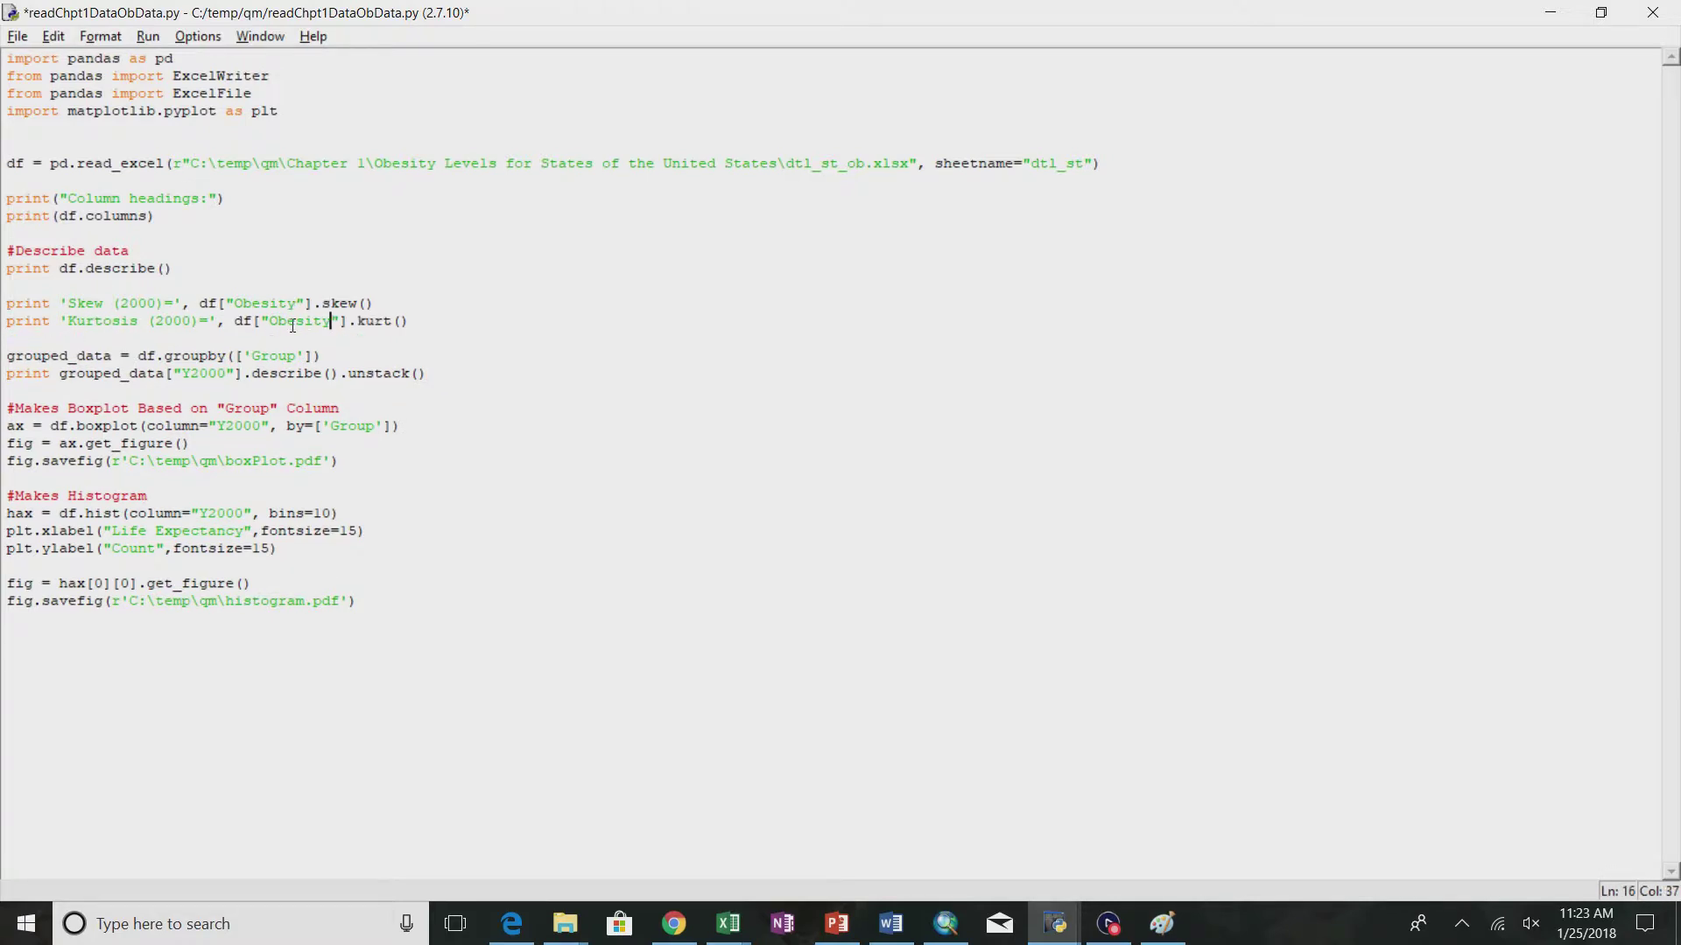
- Change the column from Y2000 to Obesity in the script's grouped describe line and boxplot call
{"action": "double_click", "coordinate": [206, 371]}
{"action": "type", "text": "Obesity"}
{"action": "key", "text": "BackSpace"}
{"action": "double_click", "coordinate": [243, 427]}
{"action": "type", "text": "Obesity"}
{"action": "key", "text": "BackSpace"}
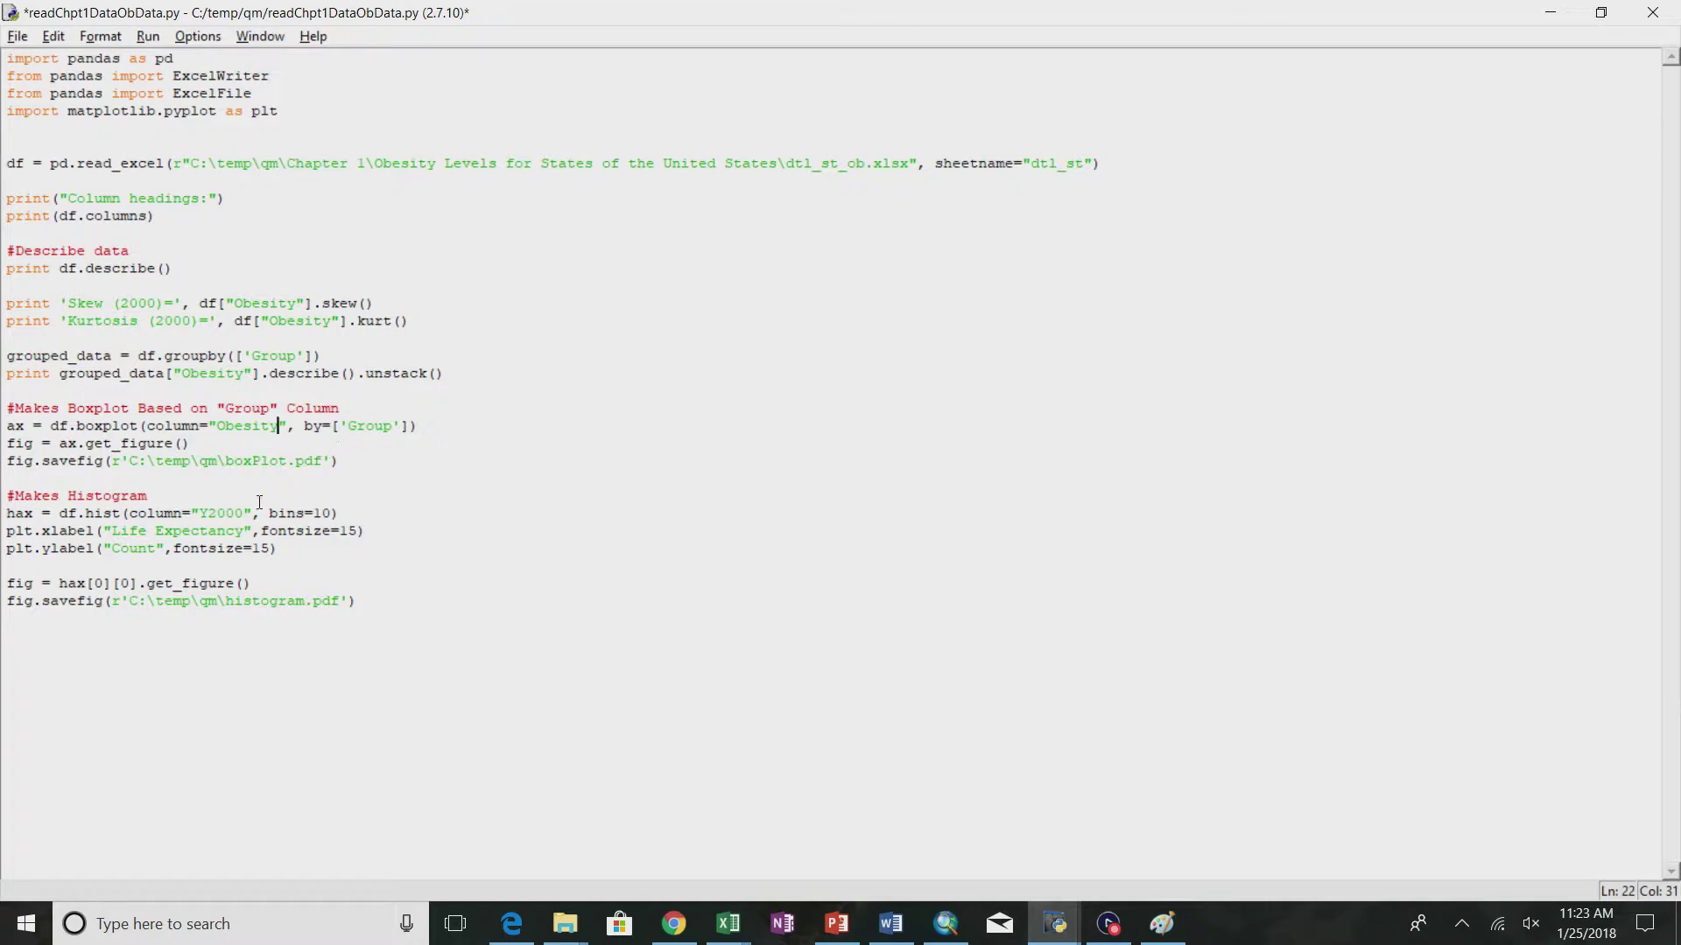
- Set both the histogram's column and its x-axis label to Obesity in the script
{"action": "double_click", "coordinate": [226, 513]}
{"action": "type", "text": "Obesity"}
{"action": "key", "text": "BackSpace"}
{"action": "left_click_drag", "start_coordinate": [247, 532], "coordinate": [112, 531]}
{"action": "type", "text": "Obesity"}
{"action": "key", "text": "BackSpace"}
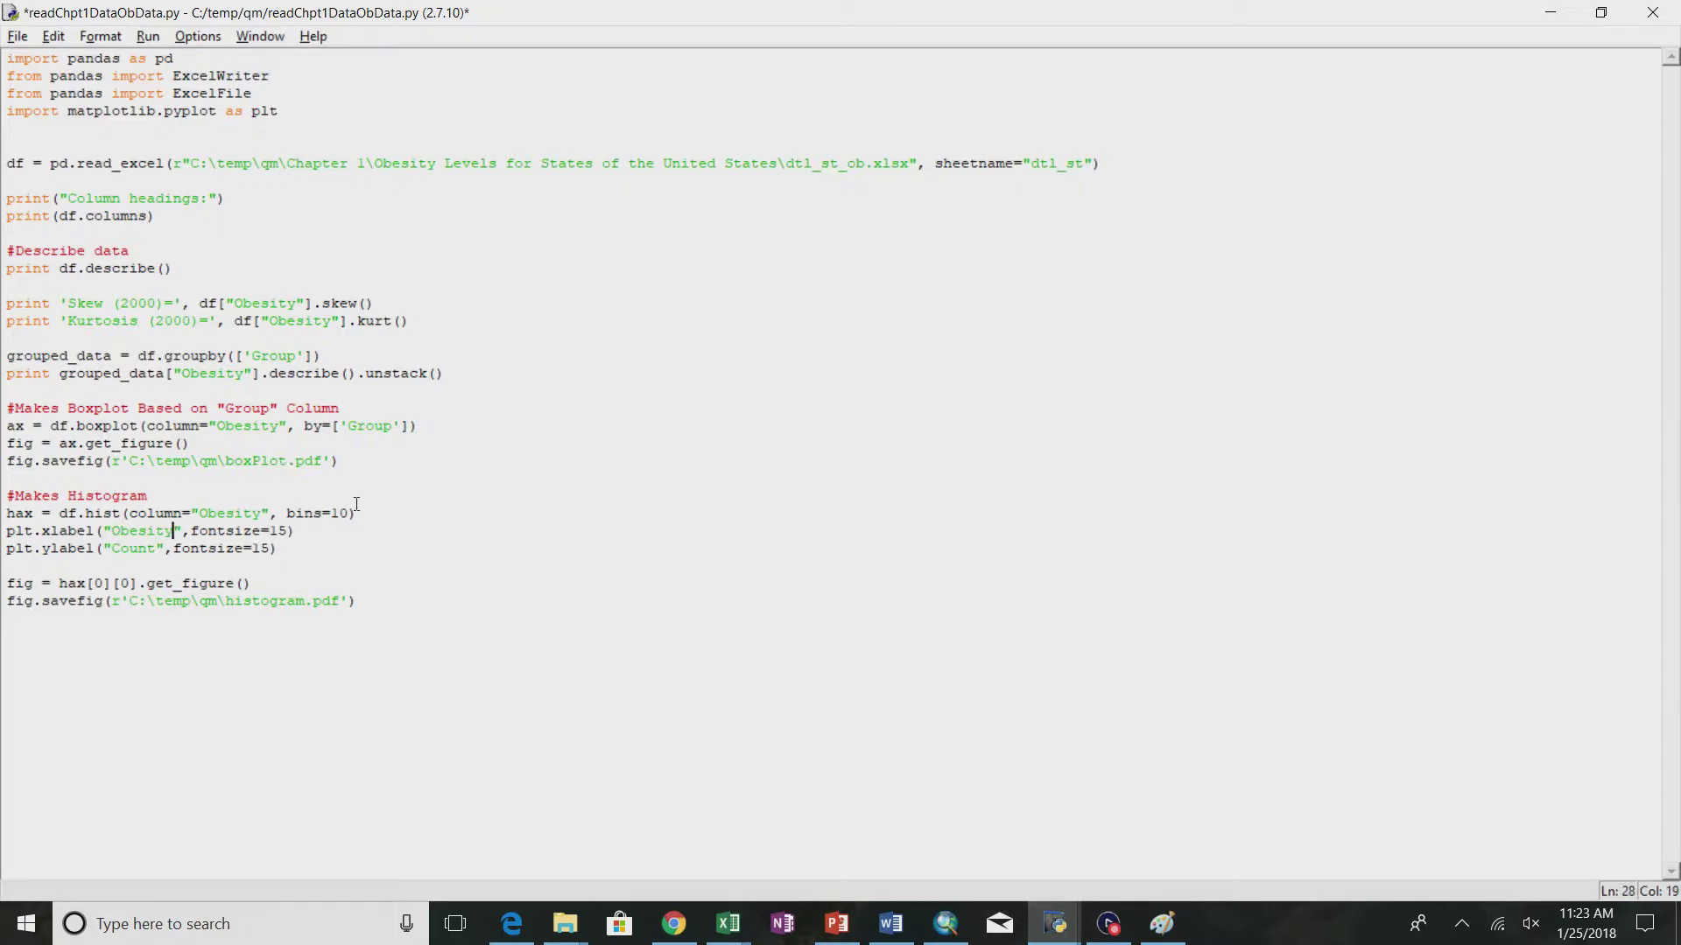
- Rename the SUB_REGION header in cell D1 of the workbook to Group, and return to the script
{"action": "key", "text": "alt+Tab"}
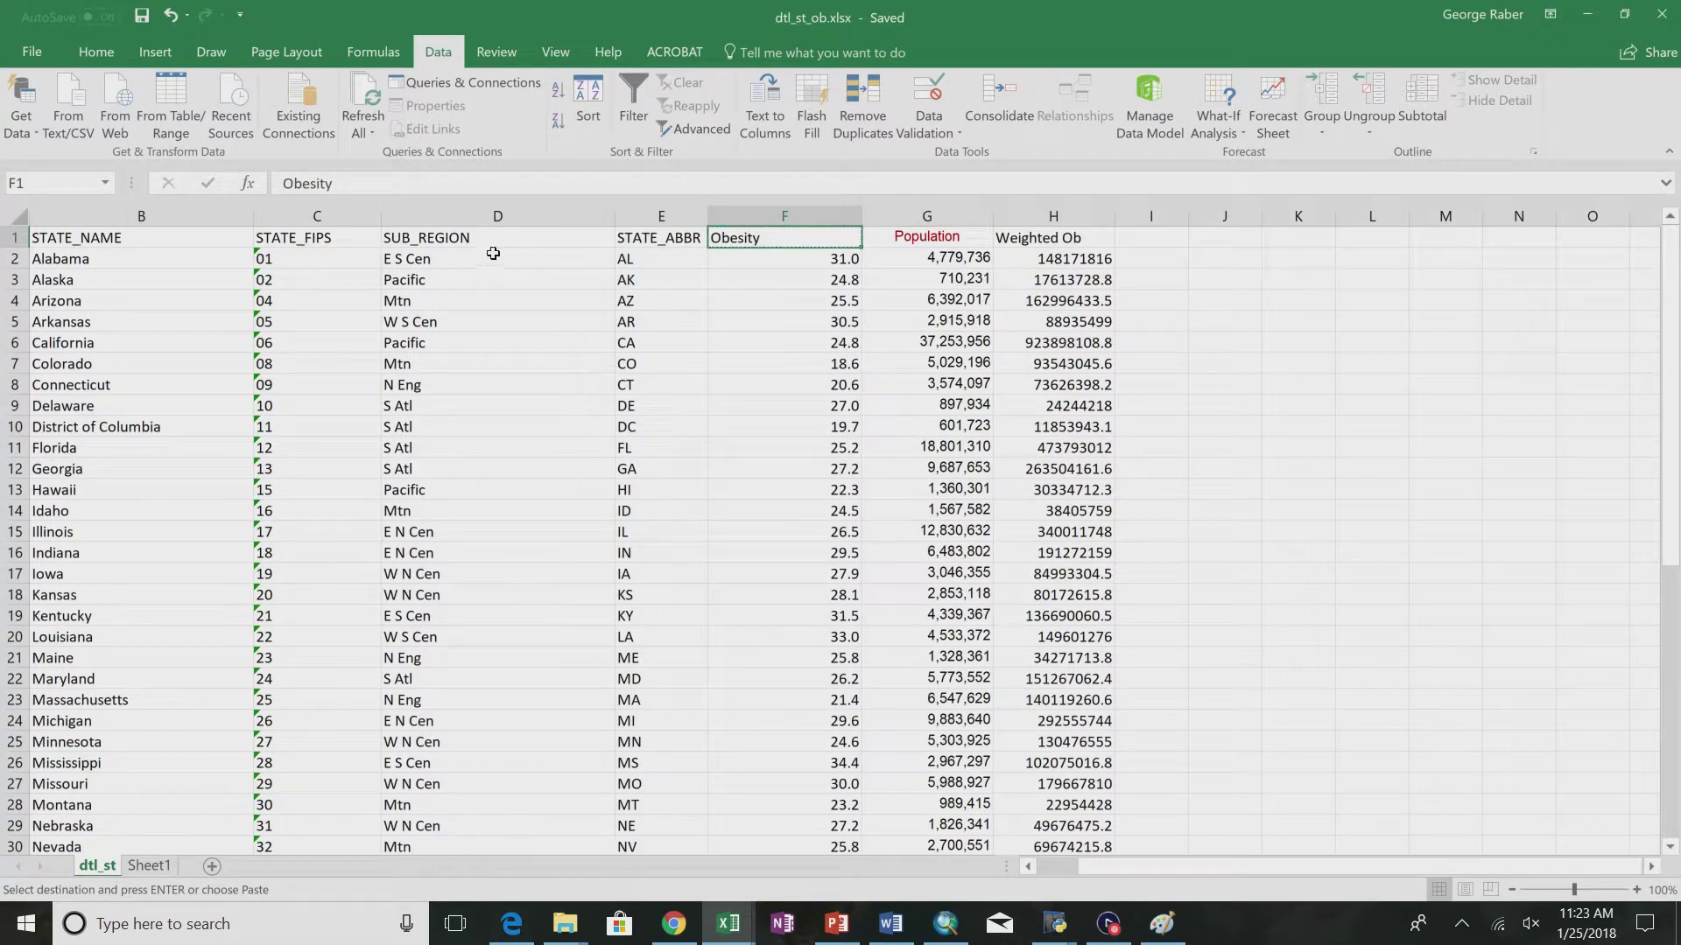
{"action": "left_click", "coordinate": [432, 243]}
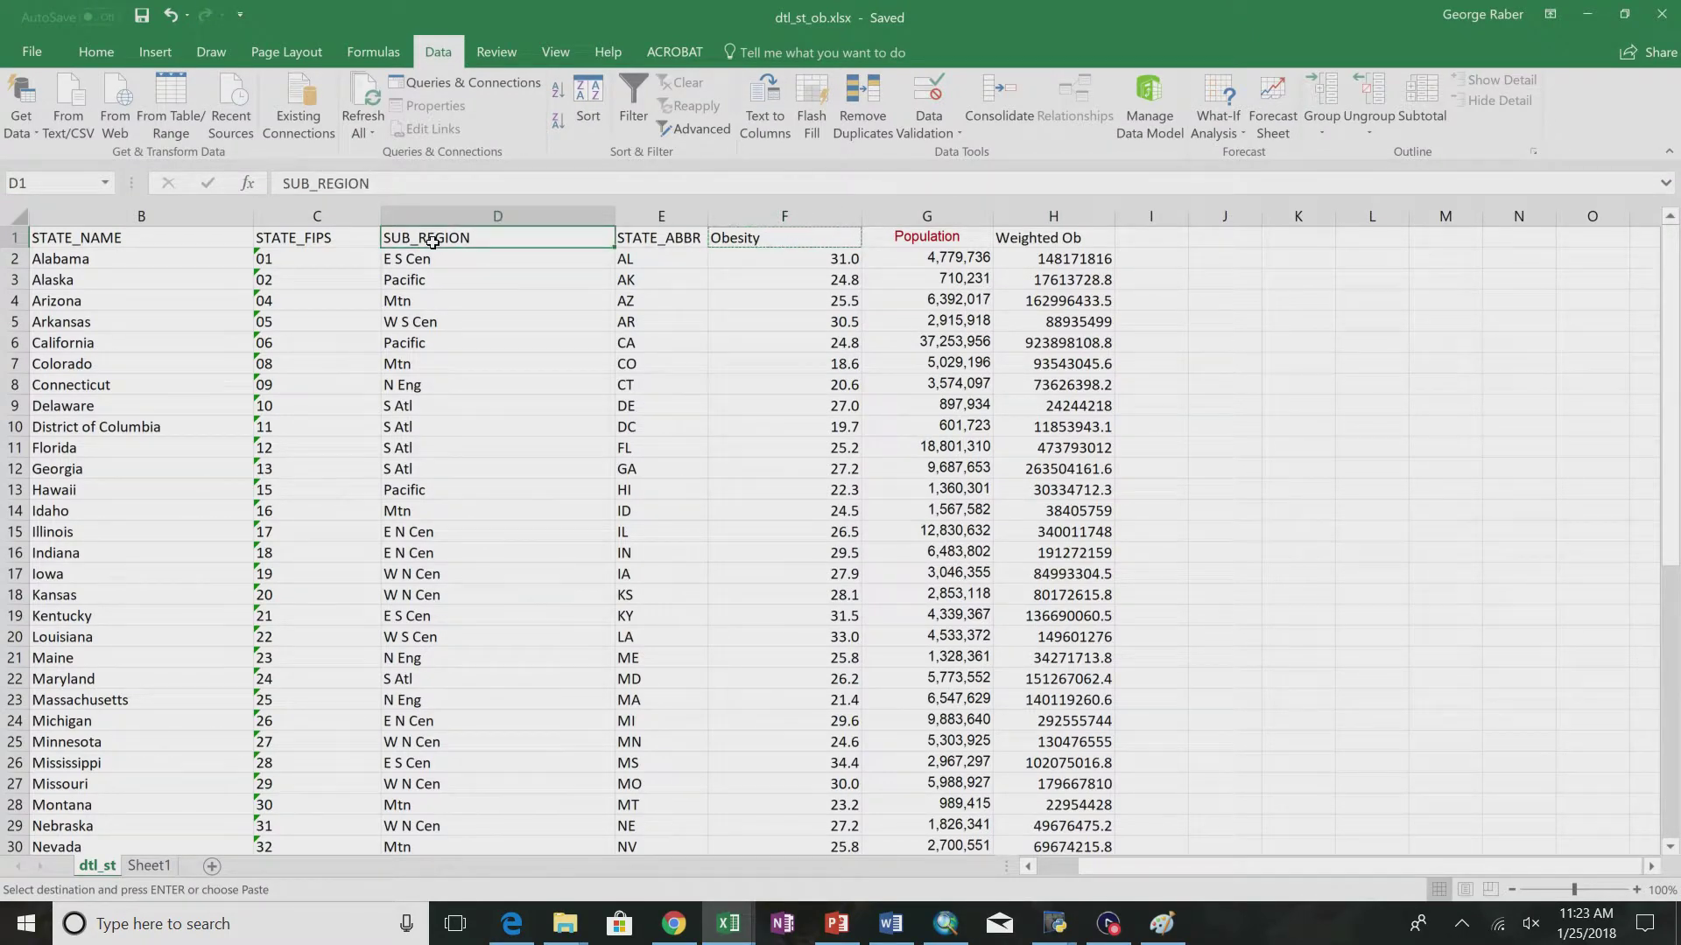
{"action": "type", "text": "Group"}
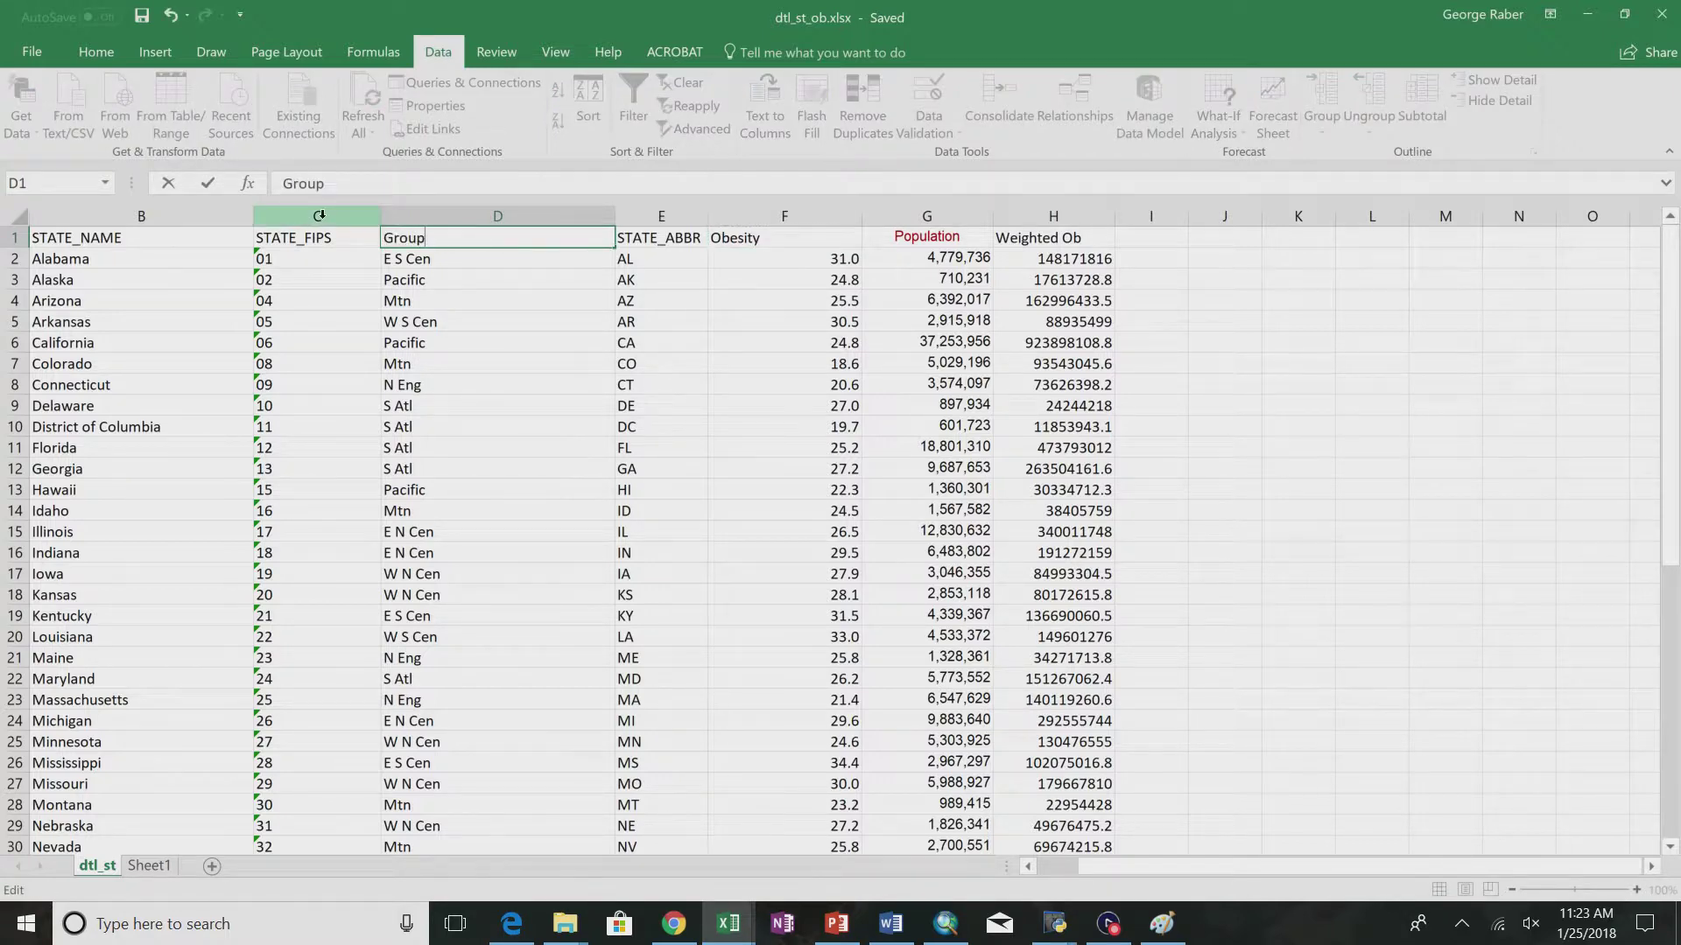
{"action": "key", "text": "Return"}
{"action": "key", "text": "alt+Tab"}
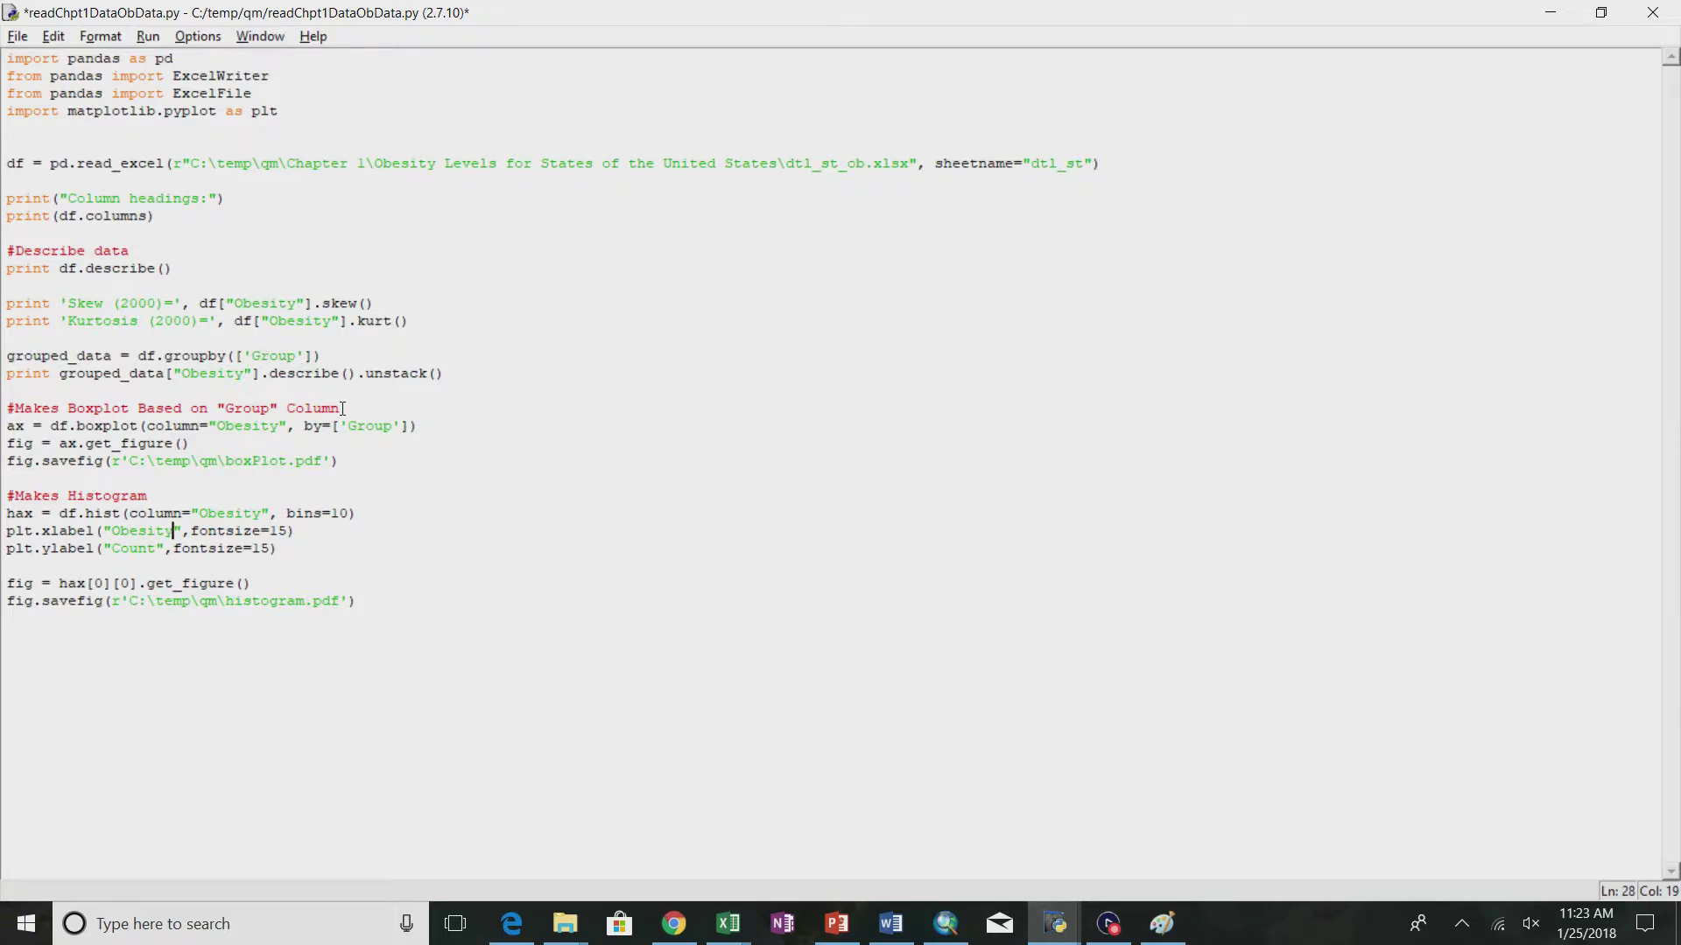
{"action": "key", "text": "alt+Tab"}
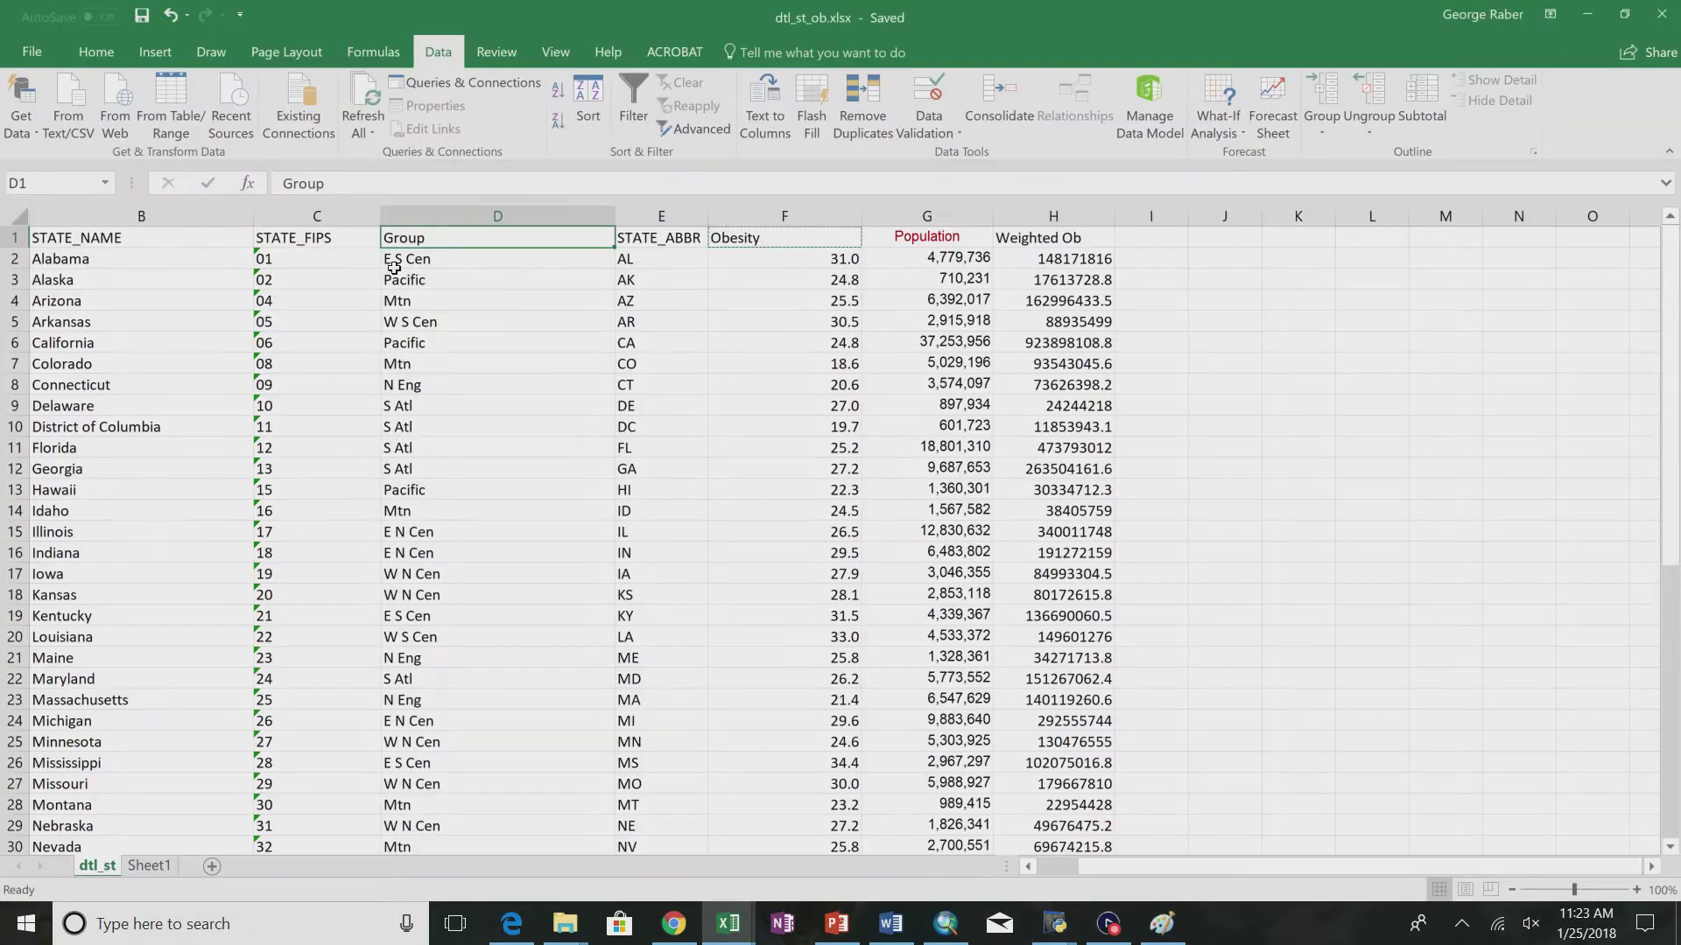
{"action": "key", "text": "alt+Tab"}
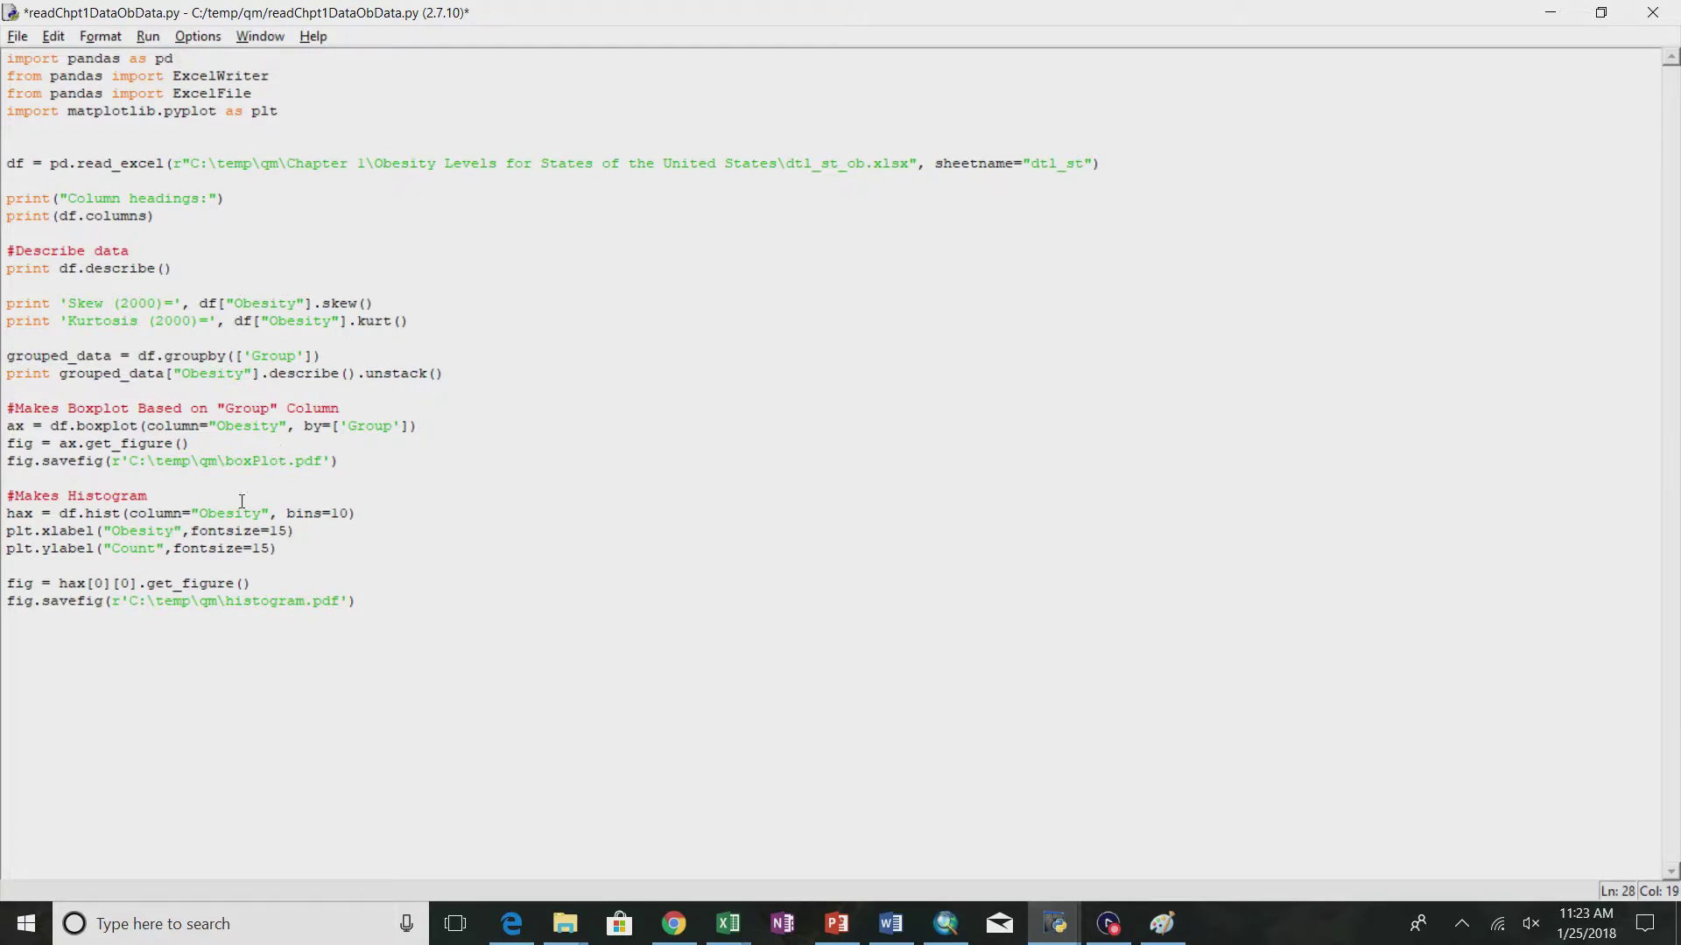
- Rename the script's output files to histogram_Ob.pdf and boxPlot_ob.pdf in the savefig lines
{"action": "left_click", "coordinate": [305, 604]}
{"action": "type", "text": "_Ob"}
{"action": "left_click", "coordinate": [287, 461]}
{"action": "type", "text": "_Ob"}
- Save and run the readChpt1DataObData.py script, and dismiss the runtime error dialog
{"action": "left_click", "coordinate": [148, 36]}
{"action": "left_click", "coordinate": [39, 123]}
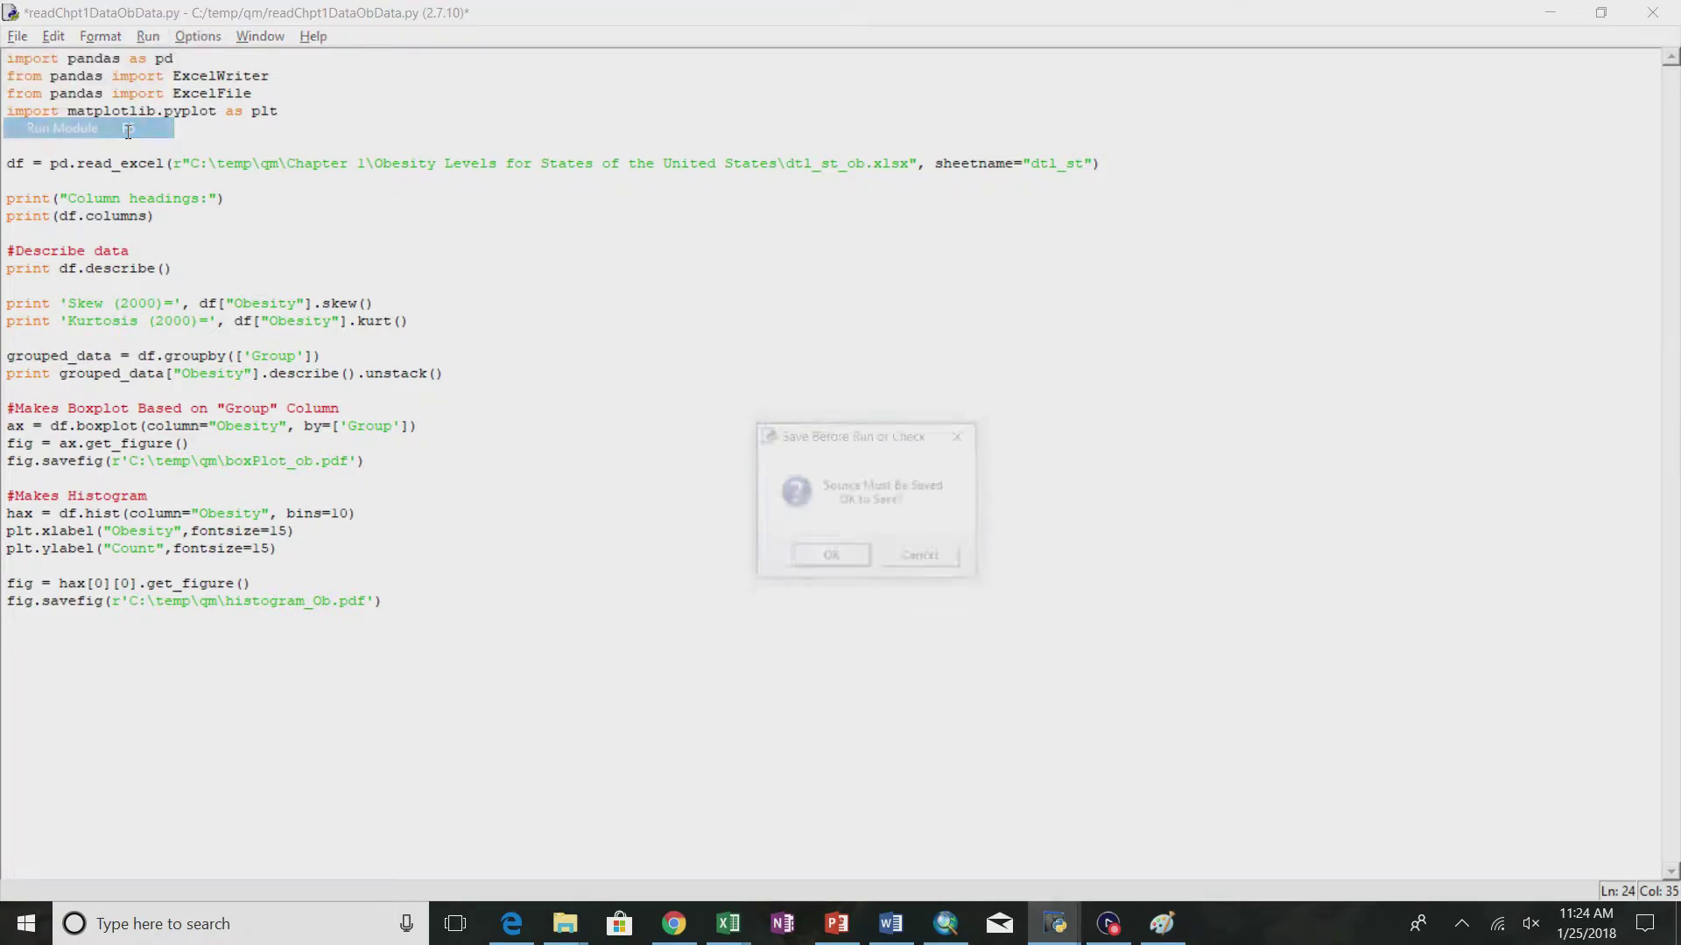
{"action": "left_click", "coordinate": [807, 557]}
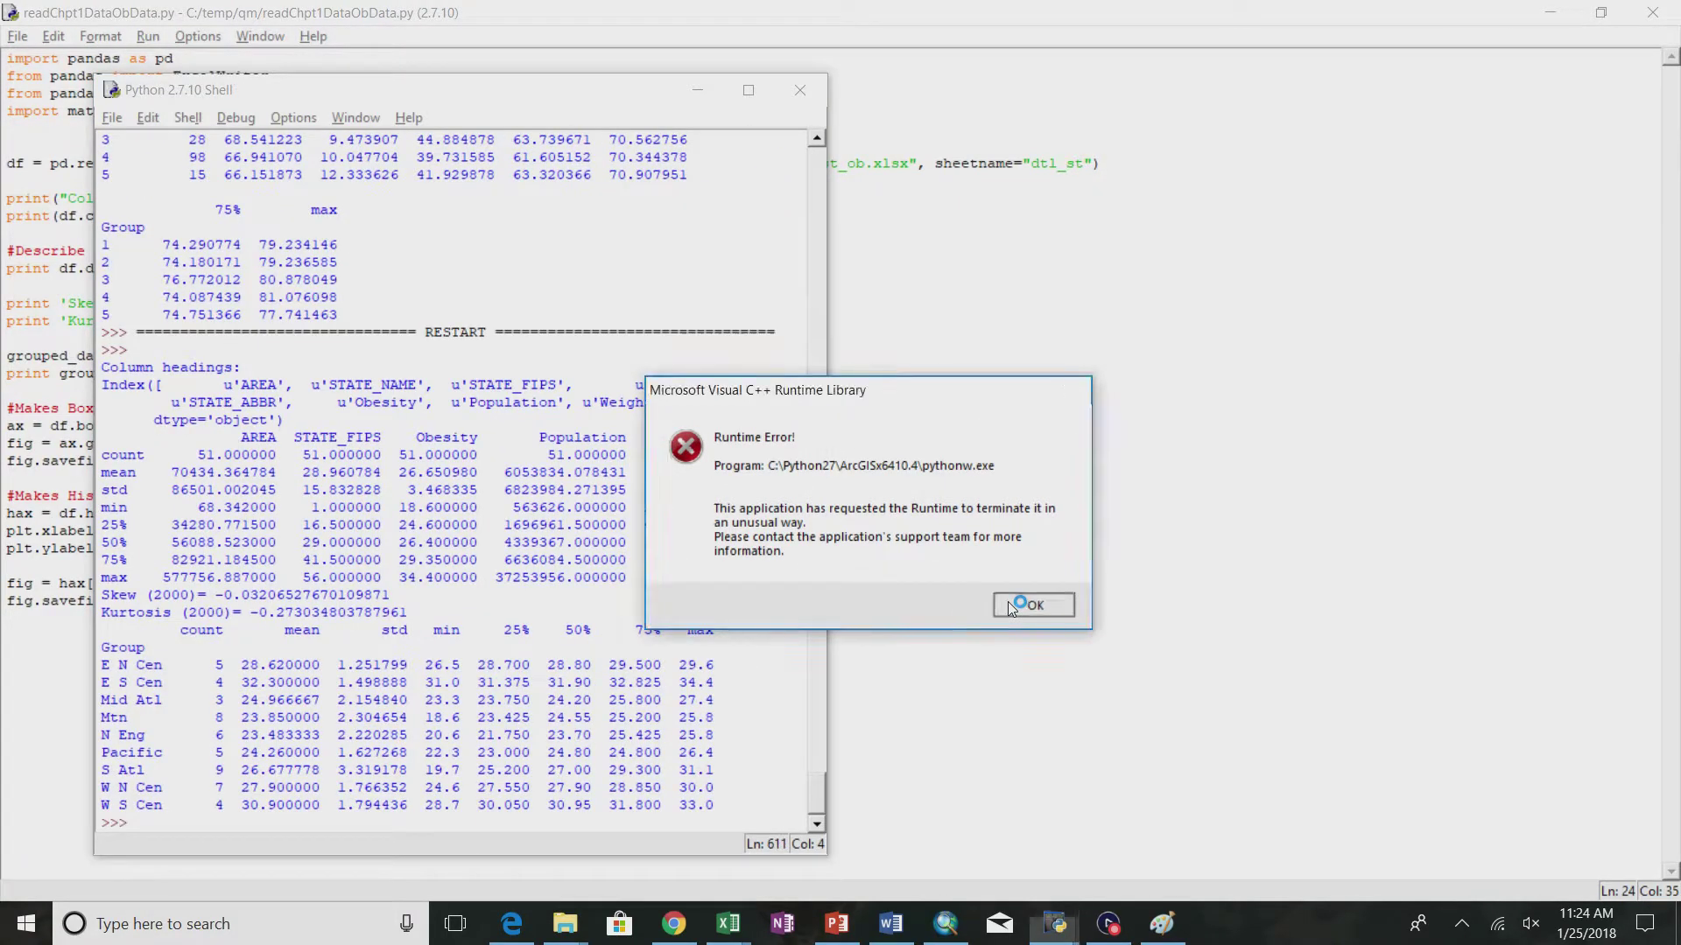
{"action": "left_click", "coordinate": [1009, 604]}
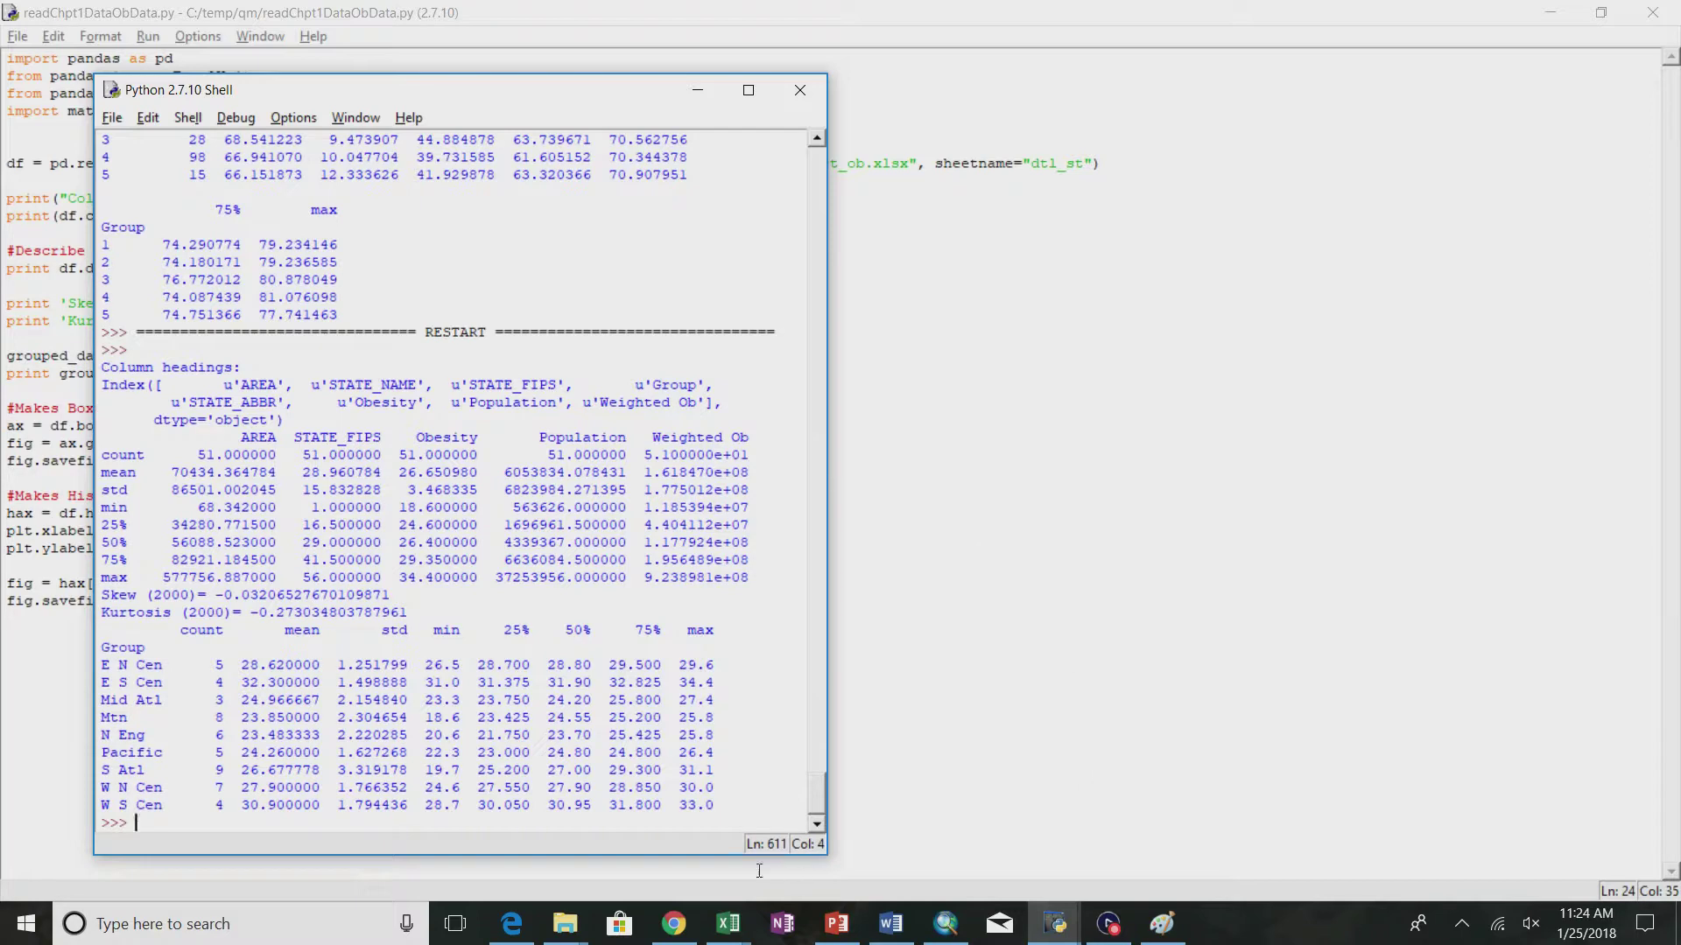
- Switch to File Explorer, go up to the qm folder and open histogram_Ob.pdf to view the obesity histogram
{"action": "left_click", "coordinate": [565, 923]}
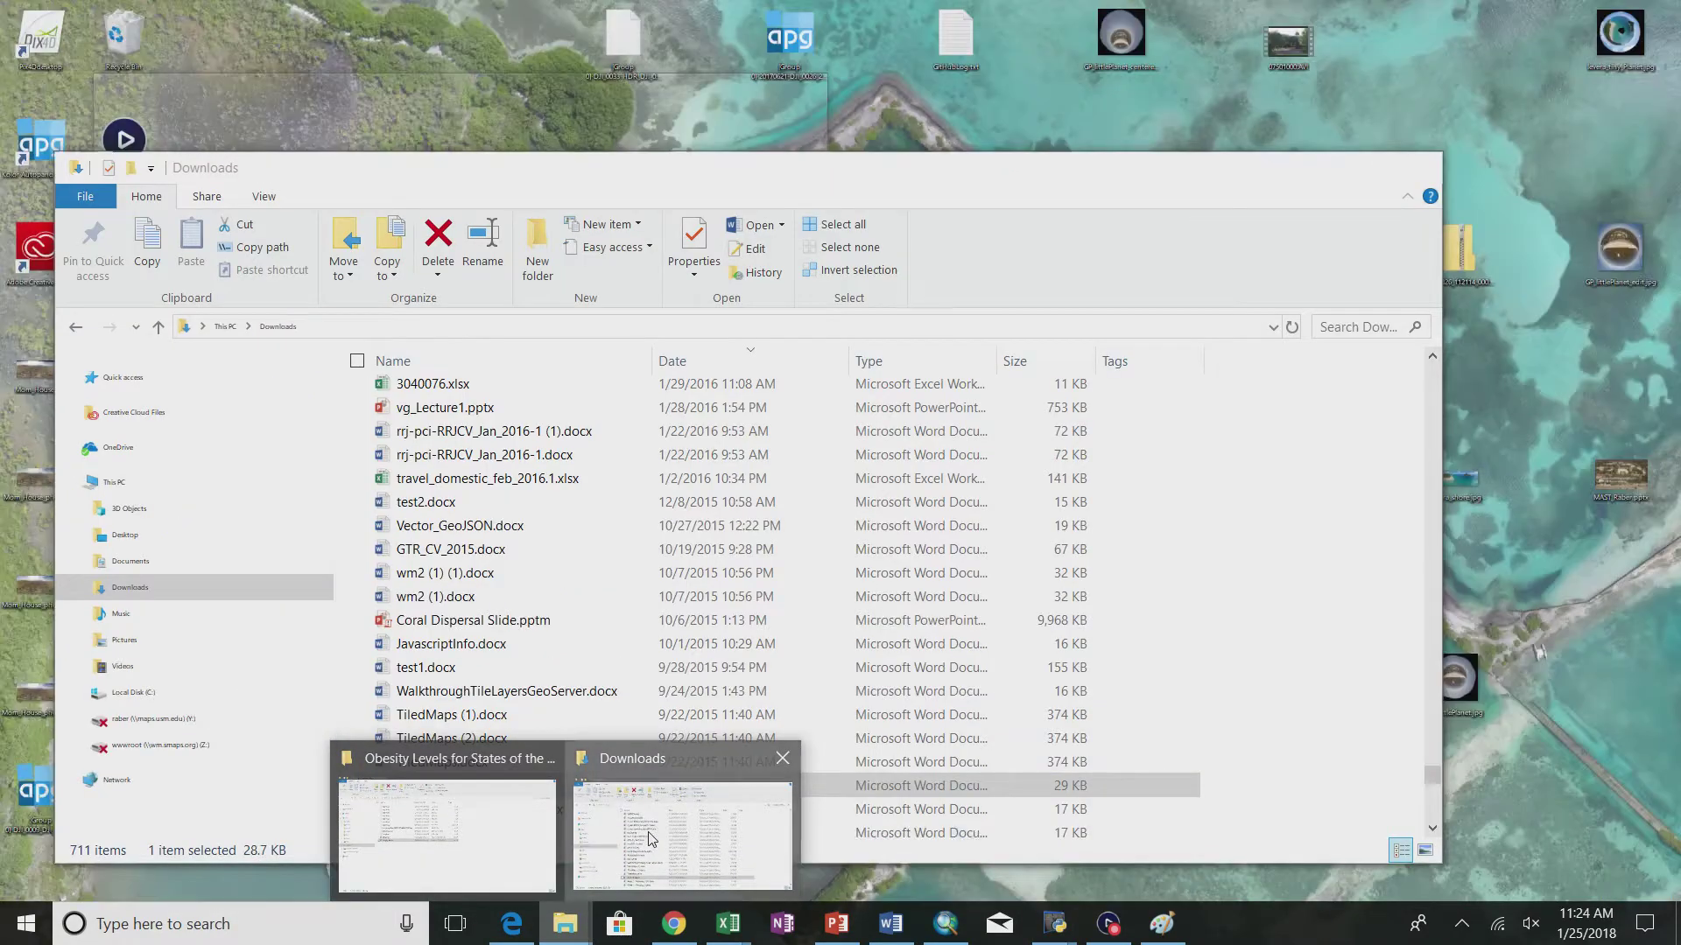
{"action": "left_click", "coordinate": [648, 830]}
{"action": "scroll", "coordinate": [571, 757], "scroll_direction": "down", "scroll_amount": 4}
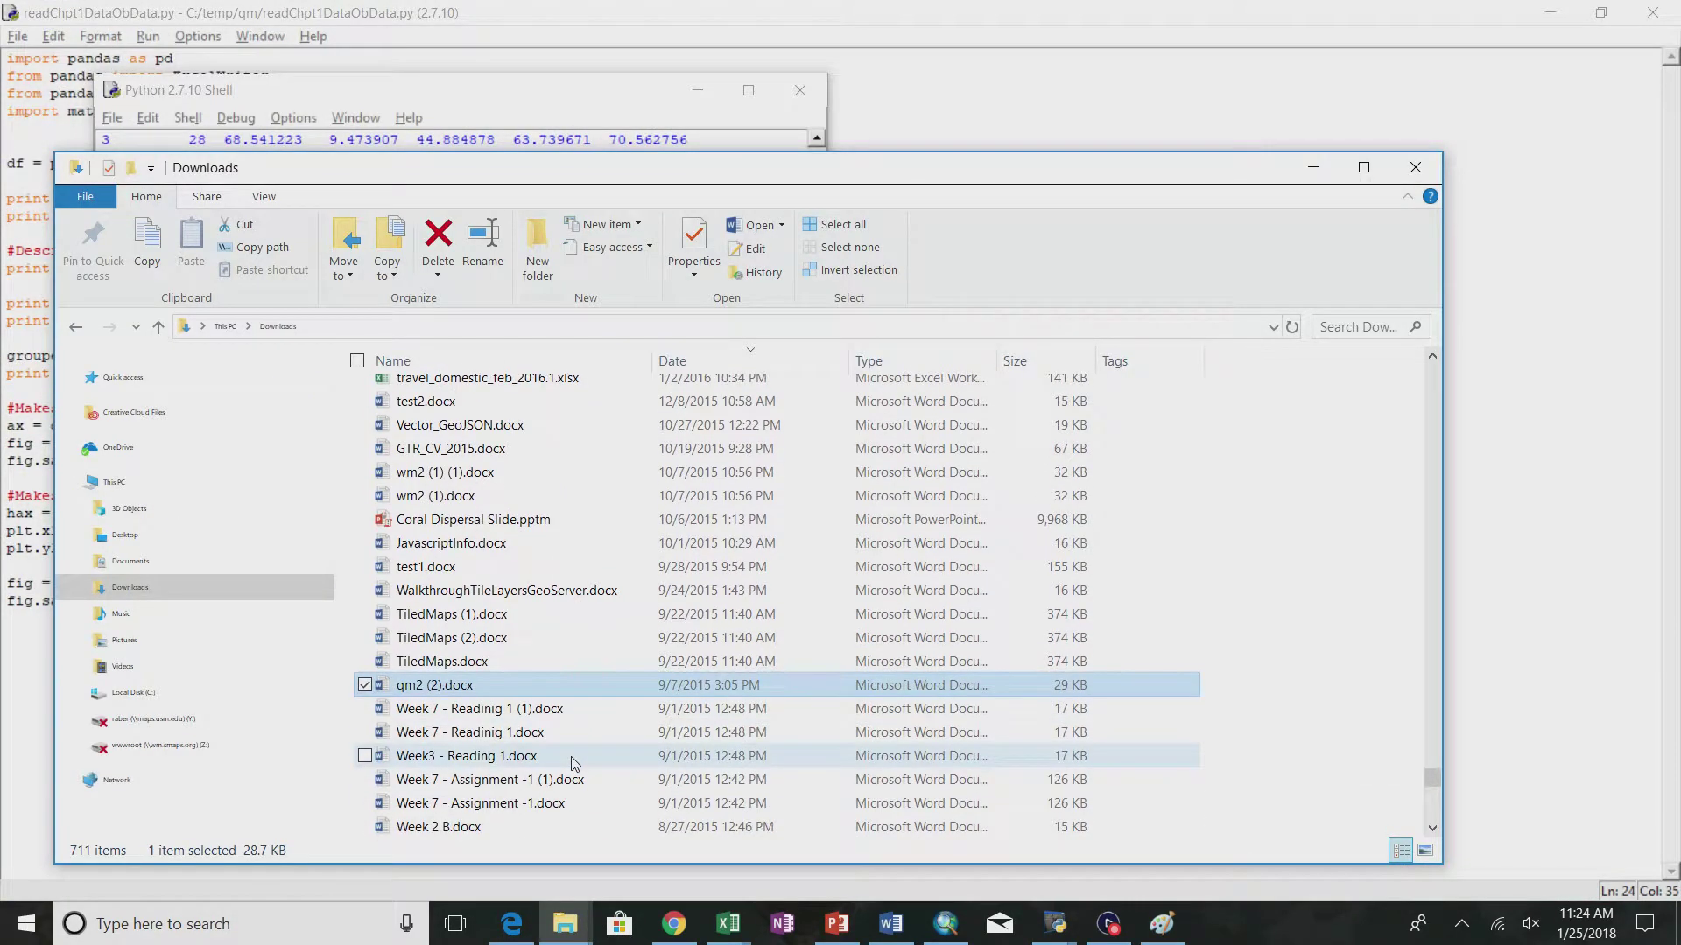
{"action": "scroll", "coordinate": [571, 762], "scroll_direction": "up", "scroll_amount": 9}
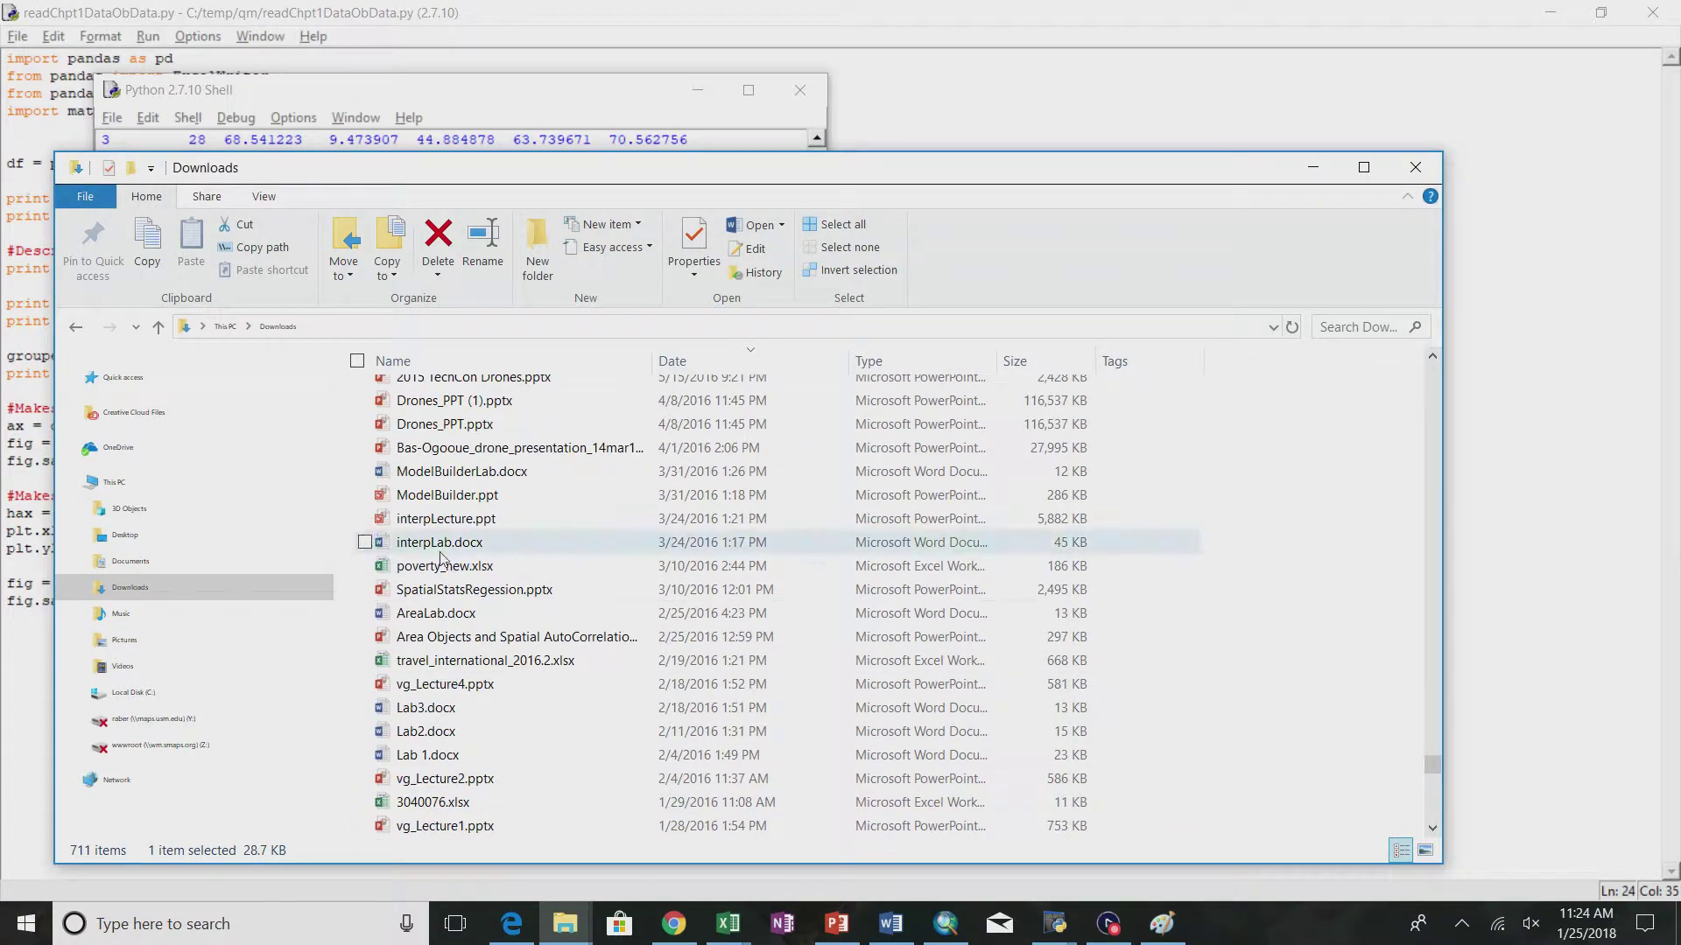
{"action": "left_click", "coordinate": [565, 923]}
{"action": "left_click", "coordinate": [490, 872]}
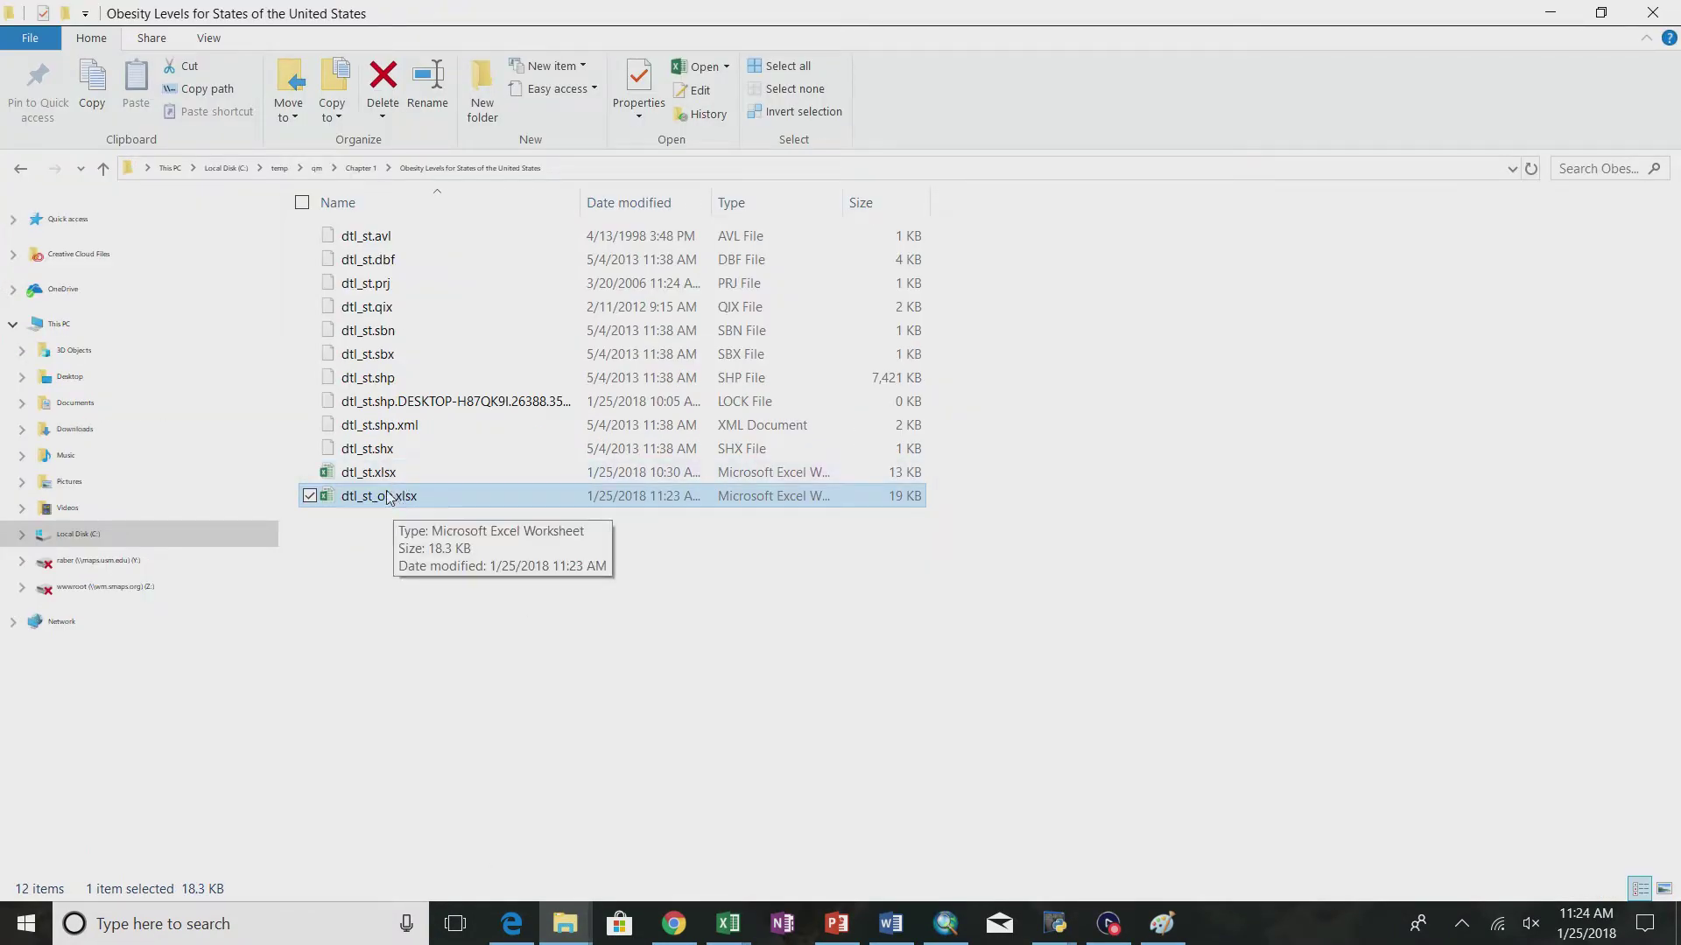
{"action": "left_click", "coordinate": [318, 168]}
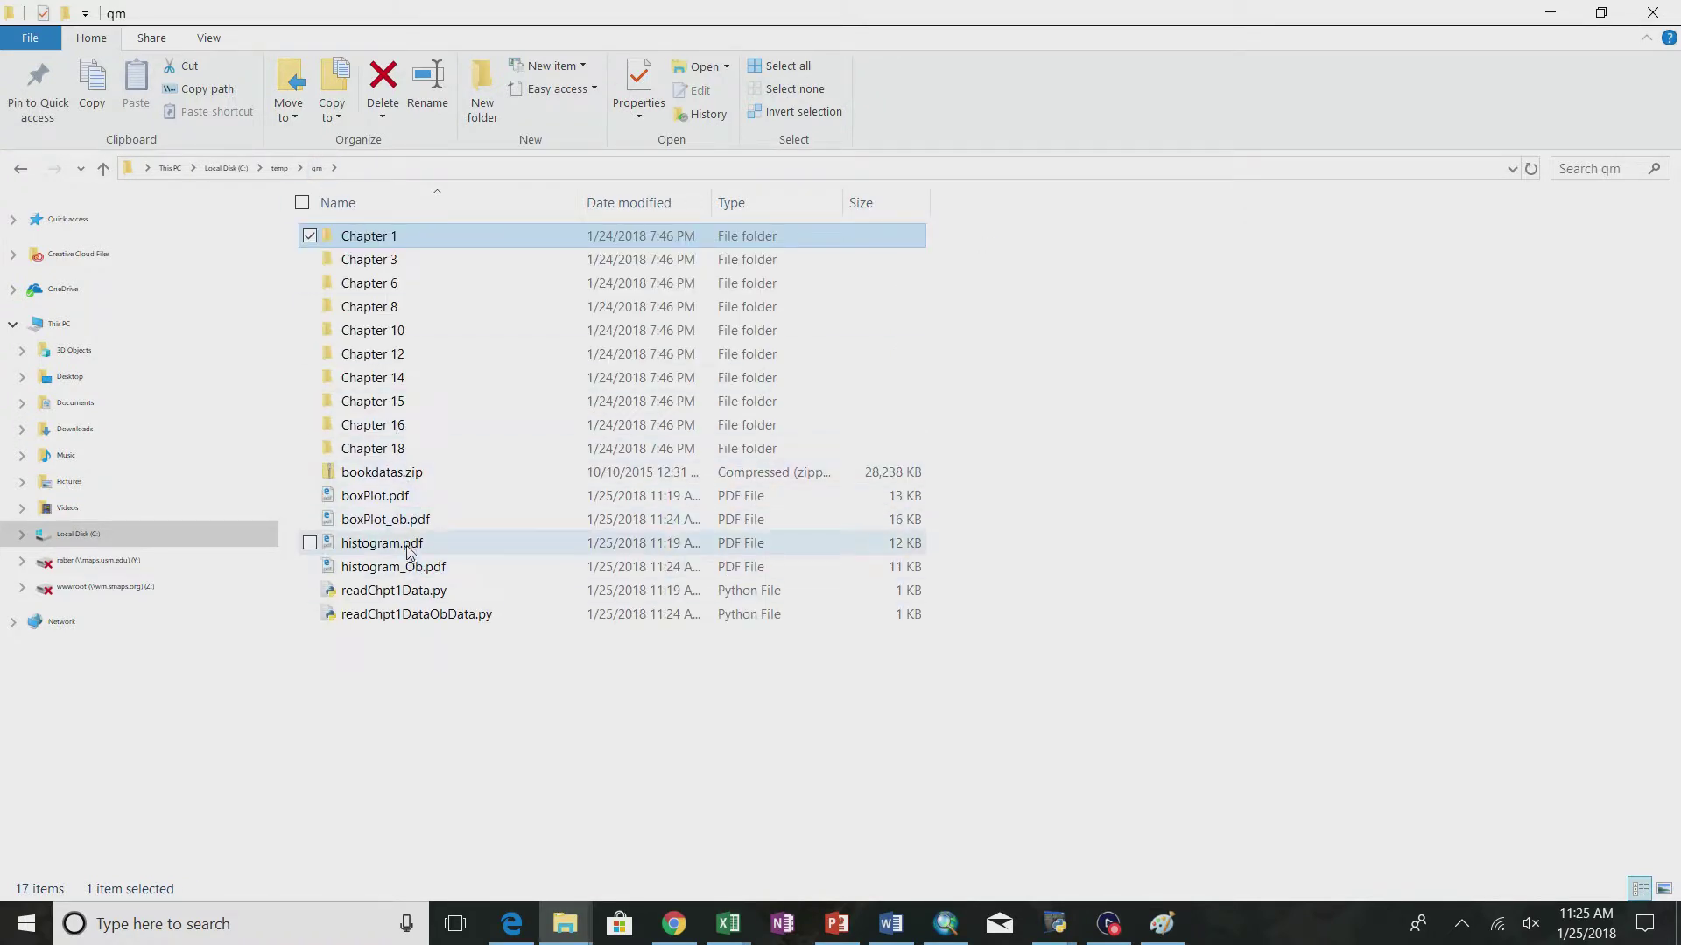
{"action": "double_click", "coordinate": [417, 569]}
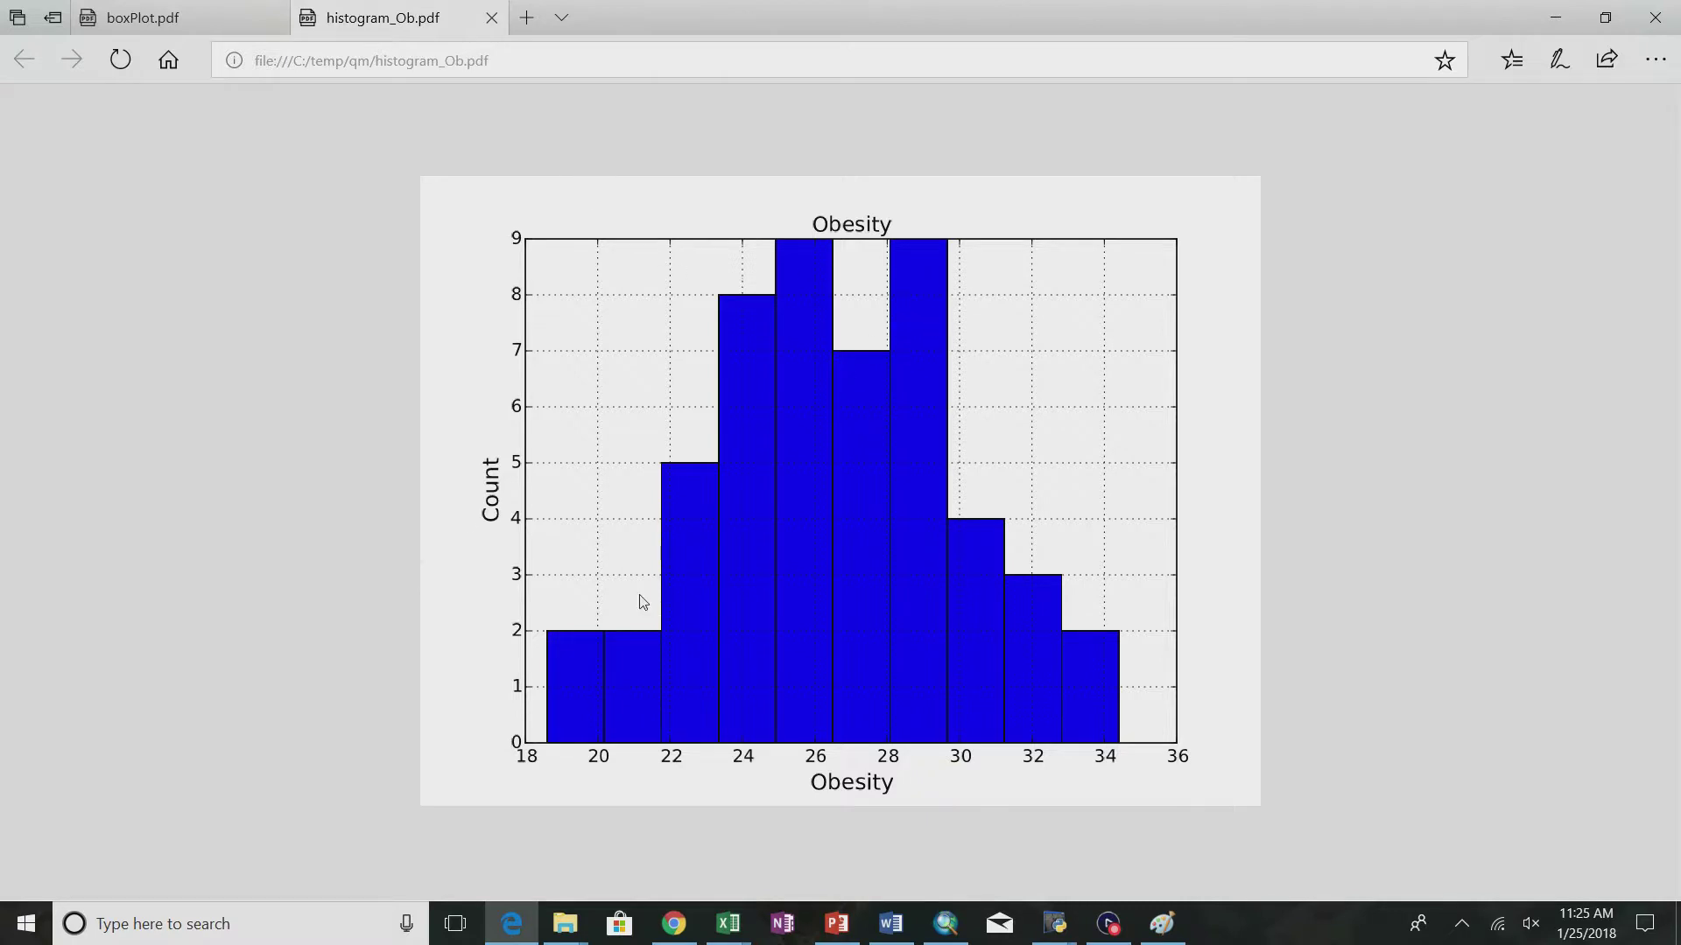
- Close the histogram_Ob.pdf and boxPlot.pdf documents and return to the qm folder
{"action": "left_click", "coordinate": [490, 19]}
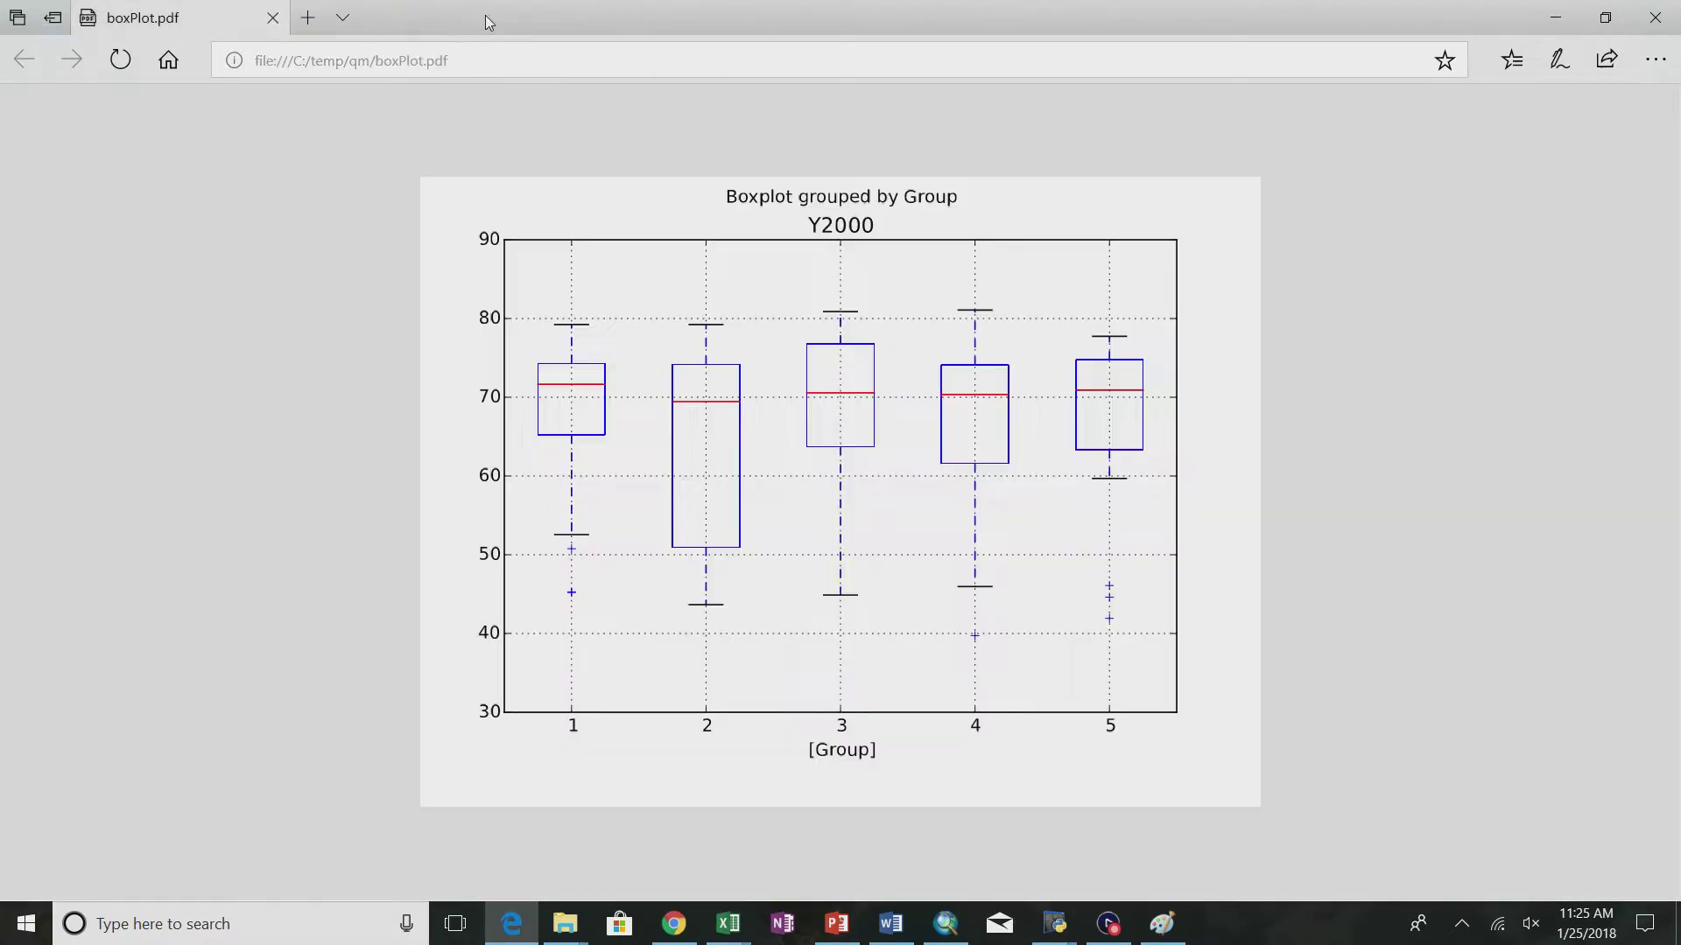
{"action": "left_click", "coordinate": [272, 17]}
{"action": "key", "text": "alt+Tab"}
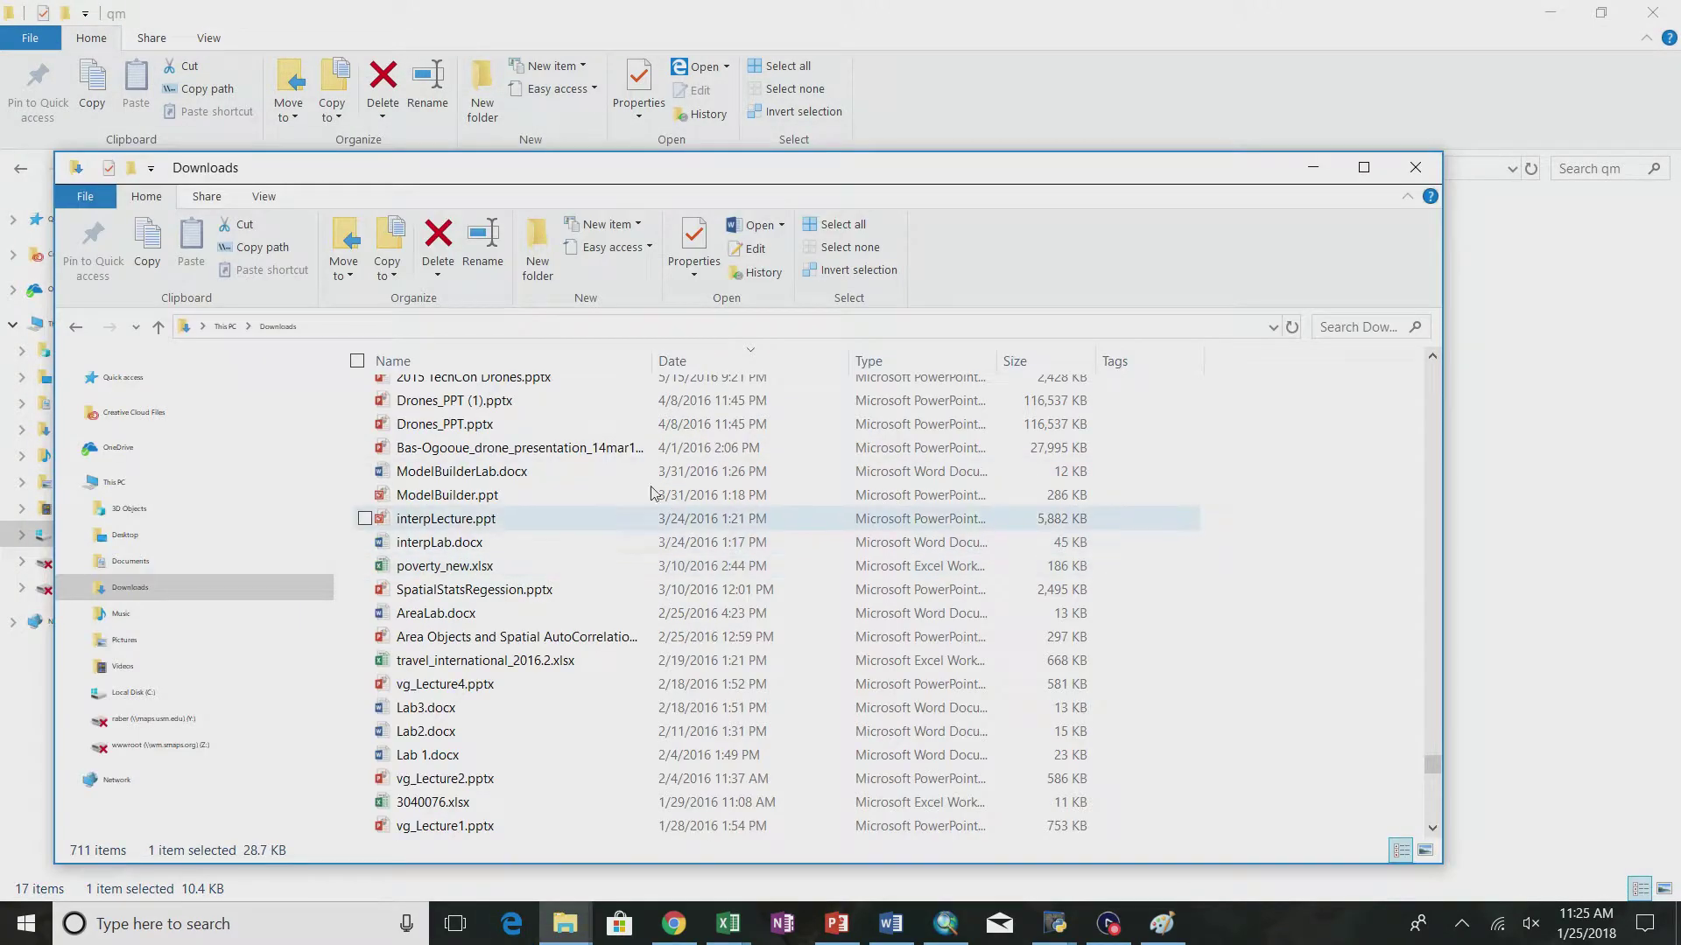
{"action": "key", "text": "alt+Tab"}
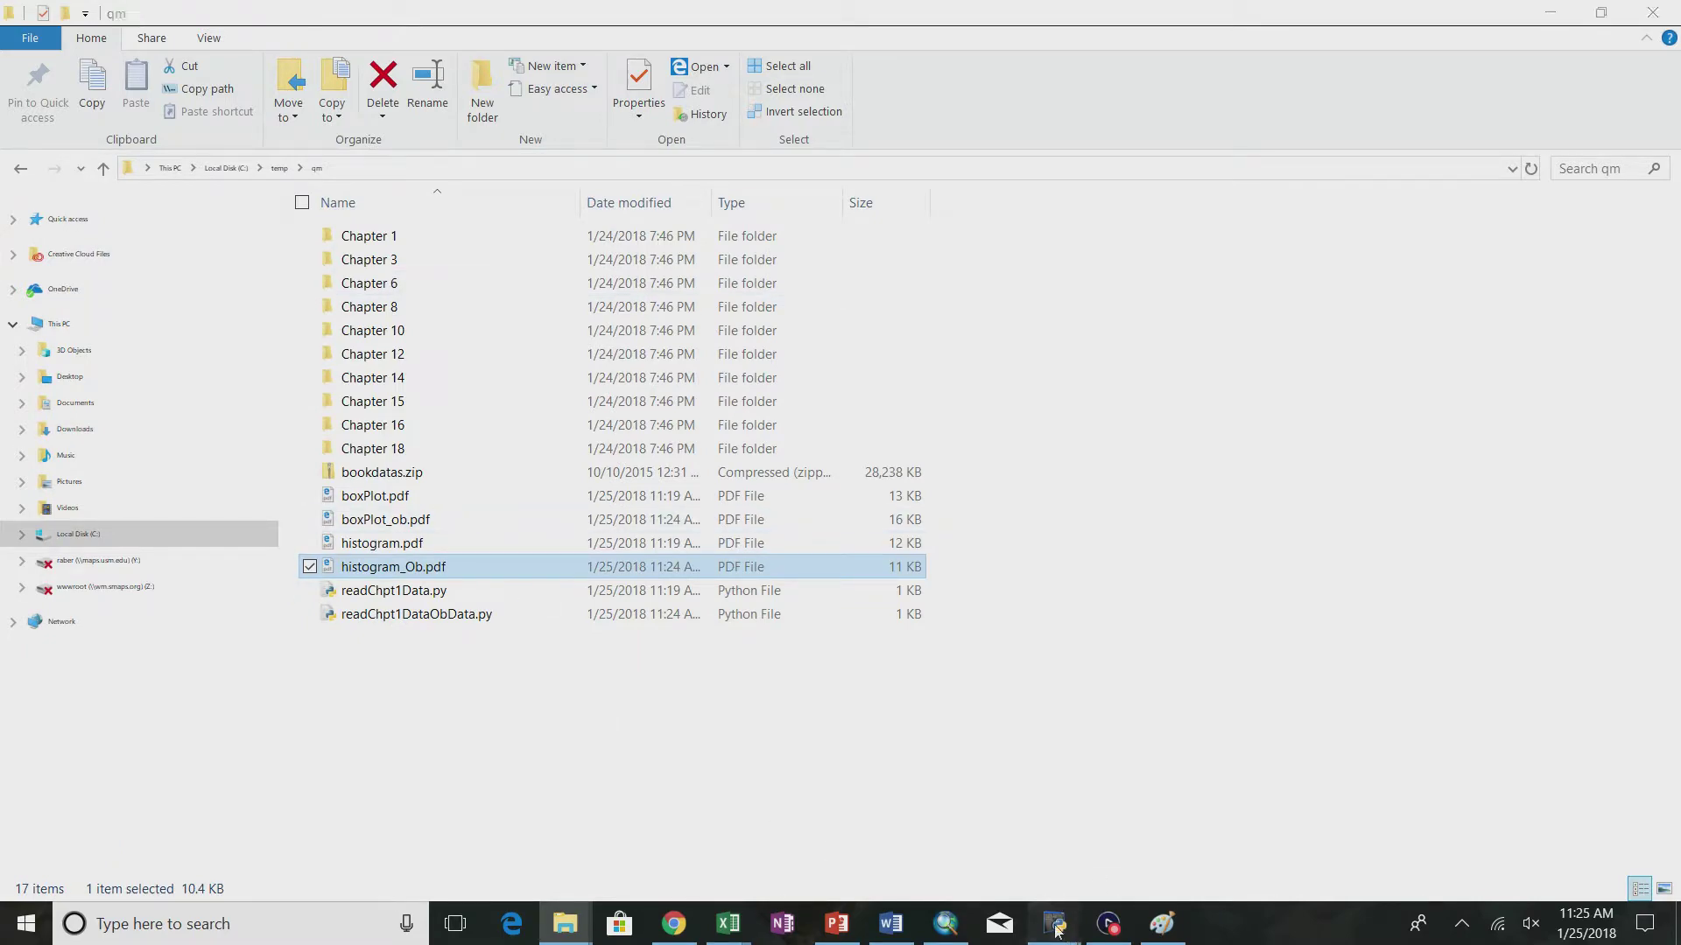
- Compare the skew, kurtosis and group statistics of the life expectancy and obesity runs in the Python shell, and return to the qm folder
{"action": "mouse_move", "coordinate": [1055, 921]}
{"action": "left_click", "coordinate": [958, 852]}
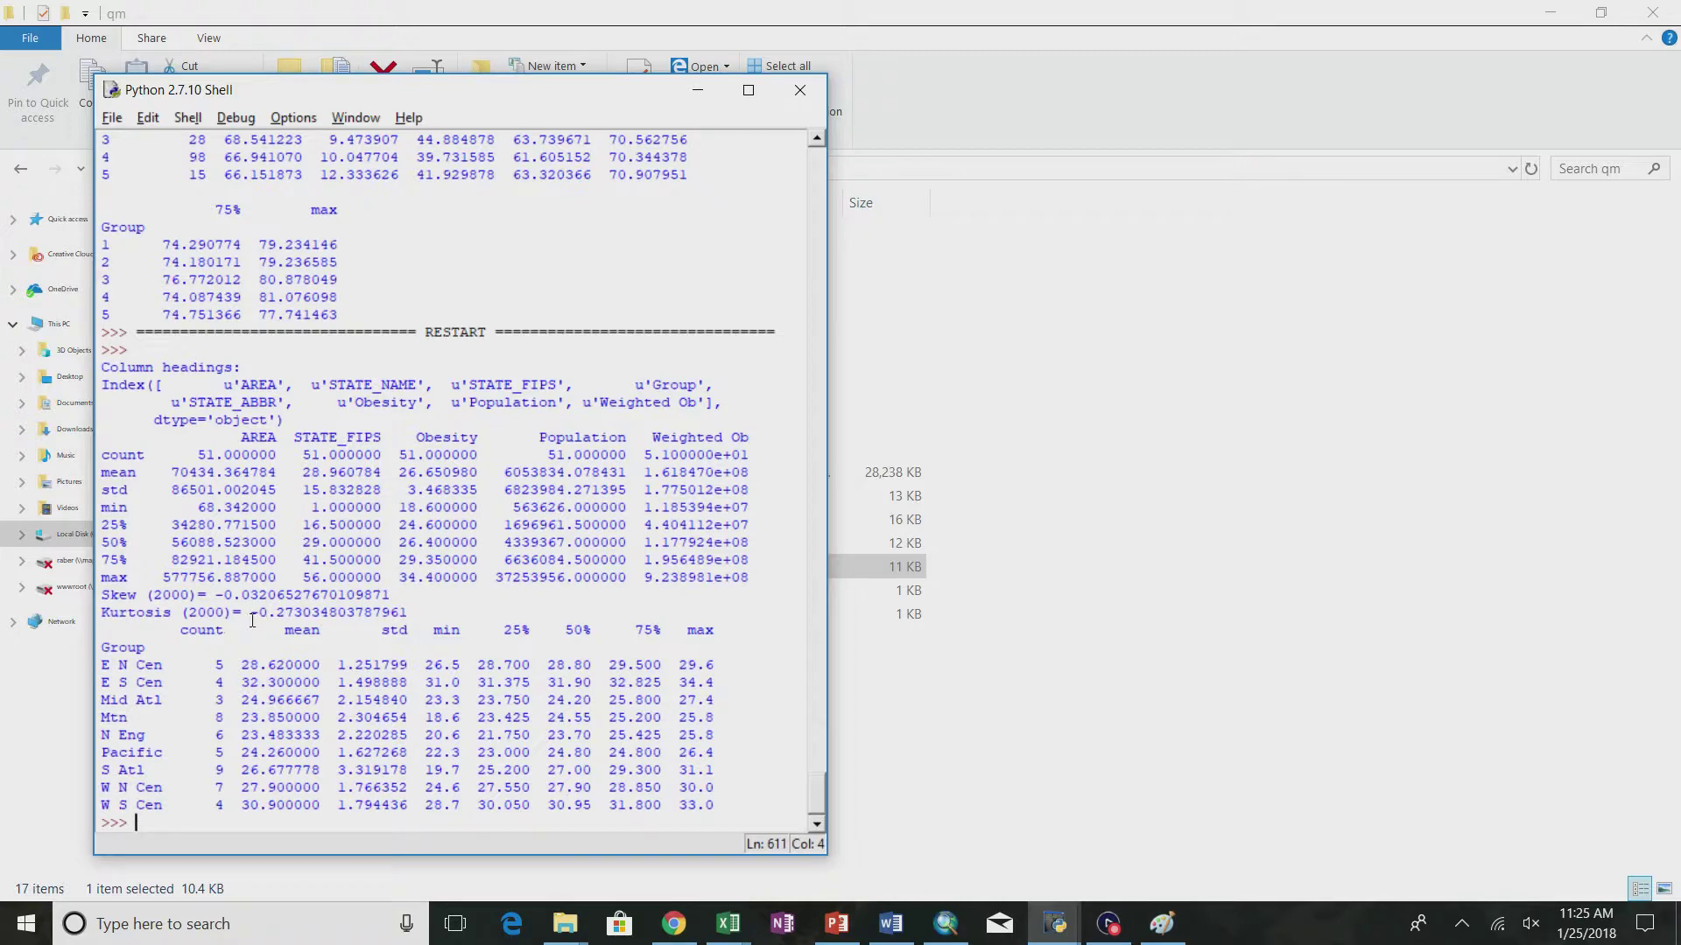
{"action": "scroll", "coordinate": [277, 597], "scroll_direction": "up", "scroll_amount": 5}
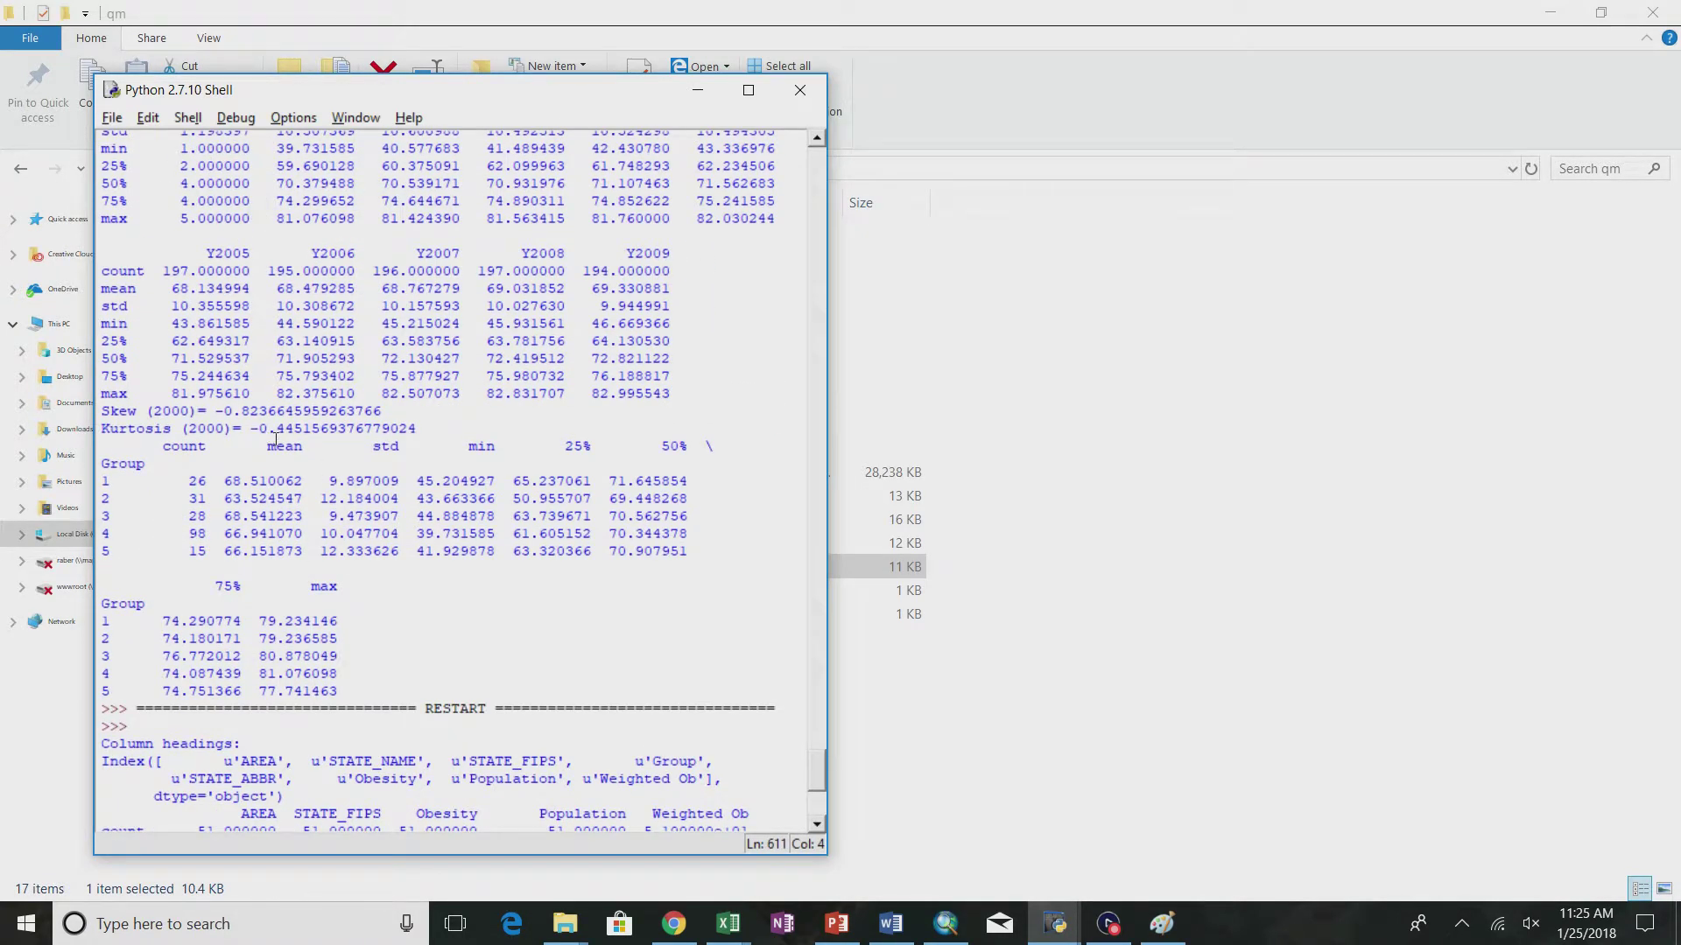
{"action": "scroll", "coordinate": [307, 555], "scroll_direction": "down", "scroll_amount": 5}
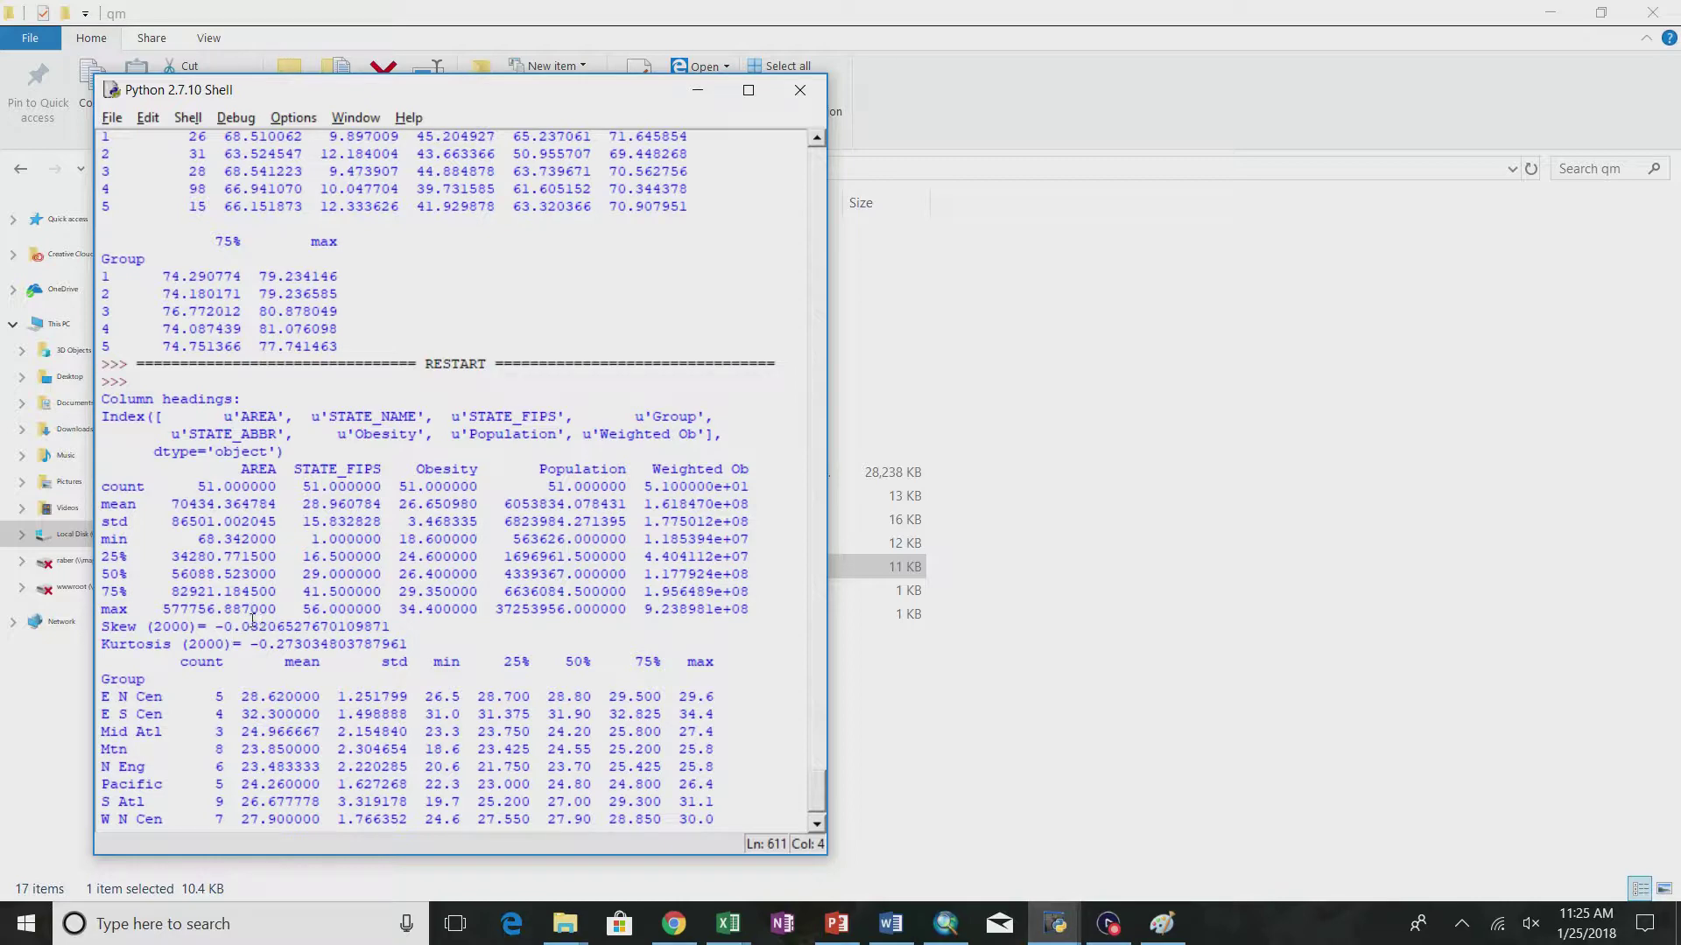
{"action": "scroll", "coordinate": [254, 619], "scroll_direction": "up", "scroll_amount": 5}
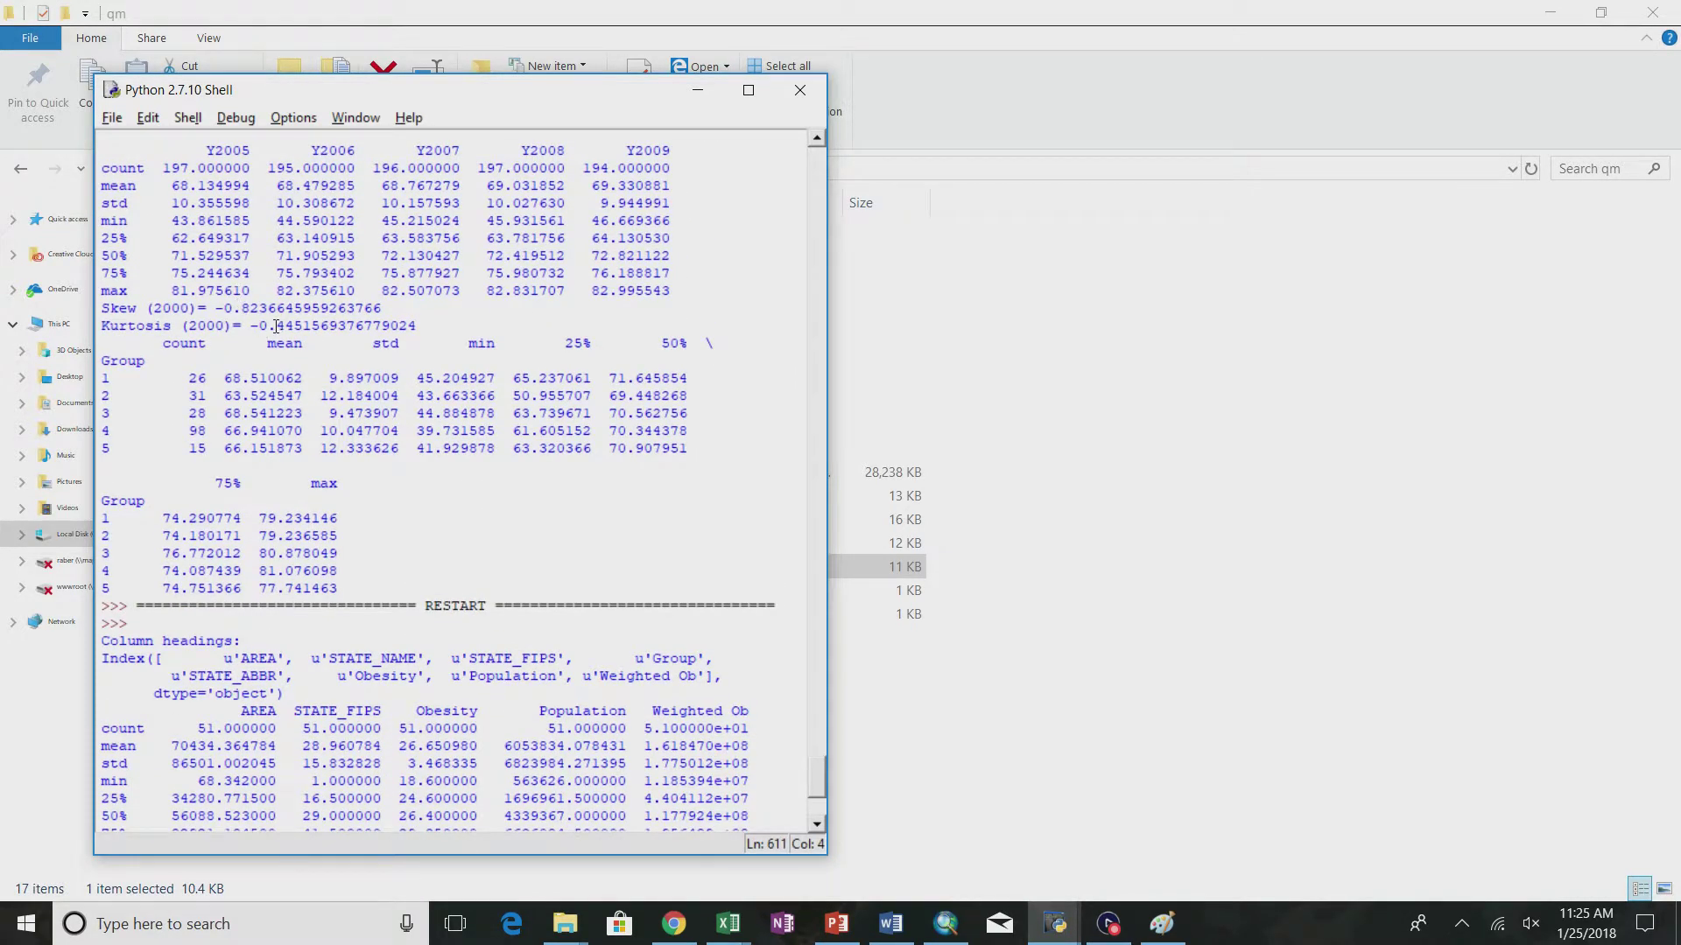
{"action": "scroll", "coordinate": [271, 320], "scroll_direction": "down", "scroll_amount": 1}
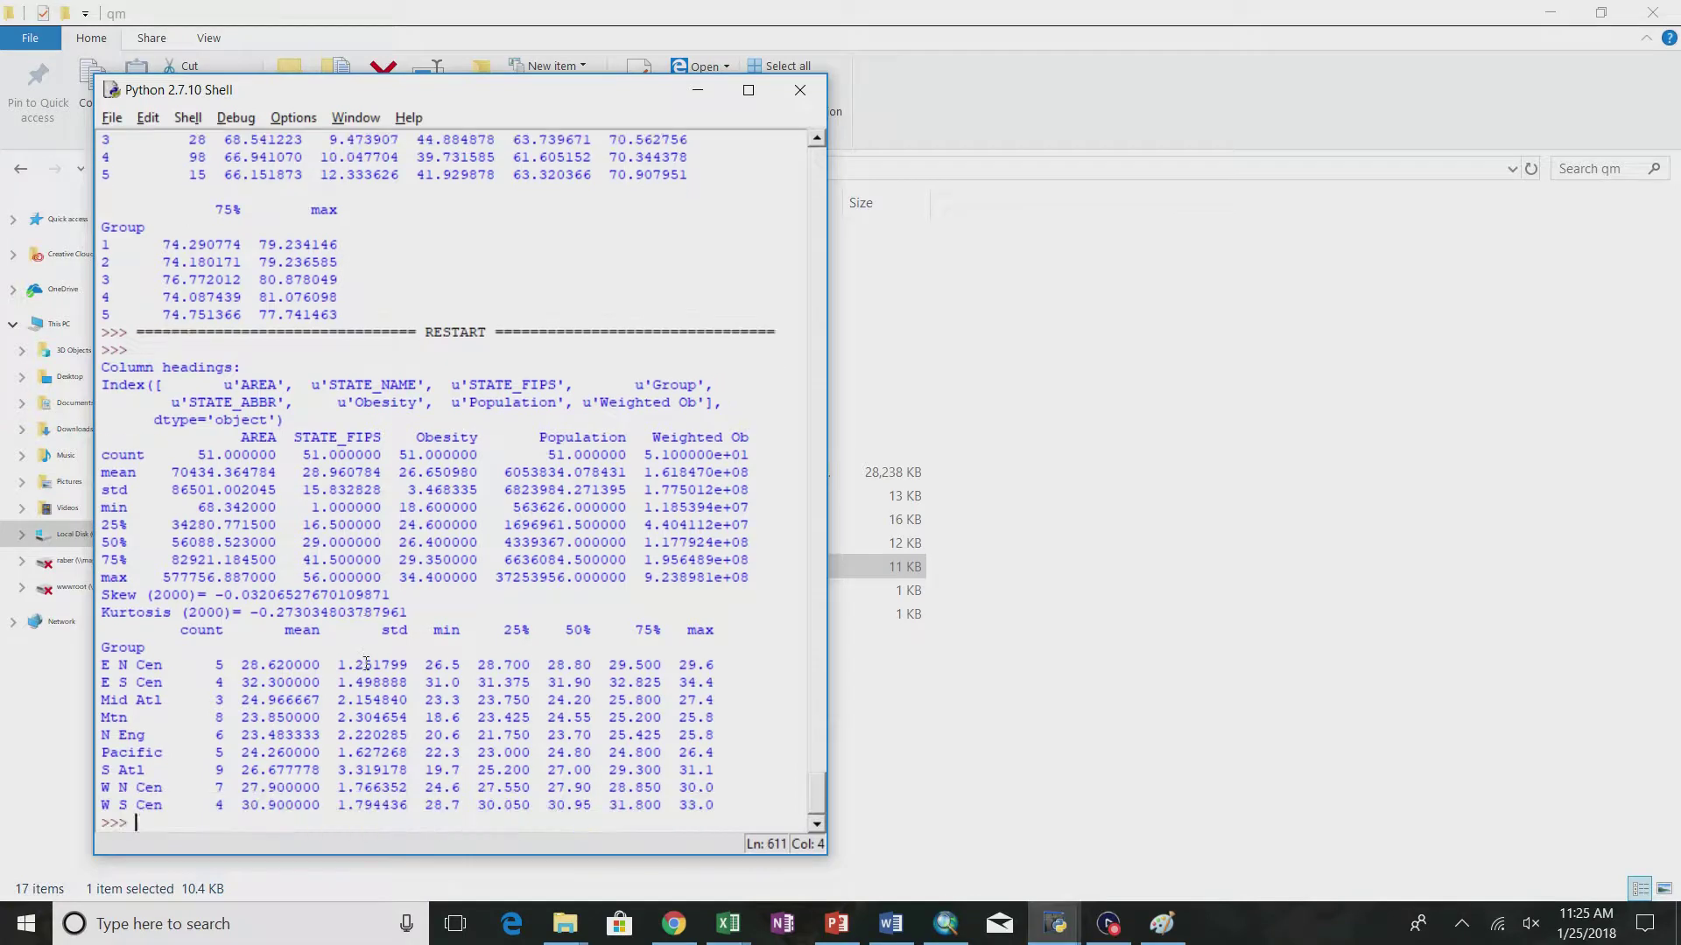
{"action": "left_click", "coordinate": [1033, 565]}
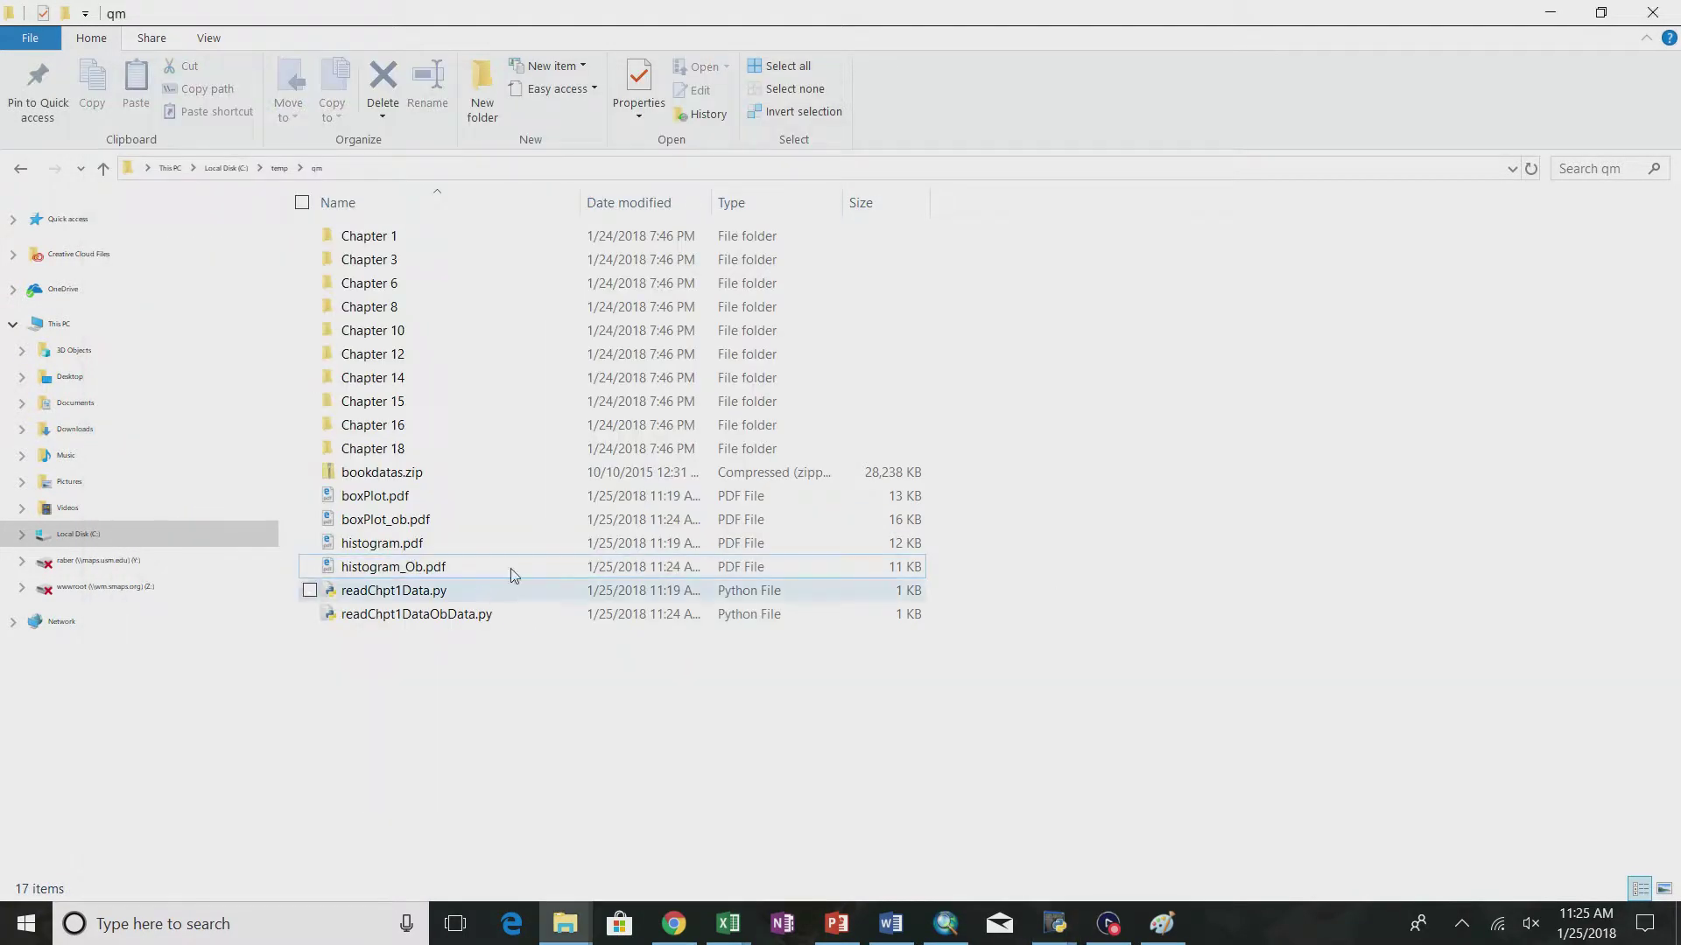
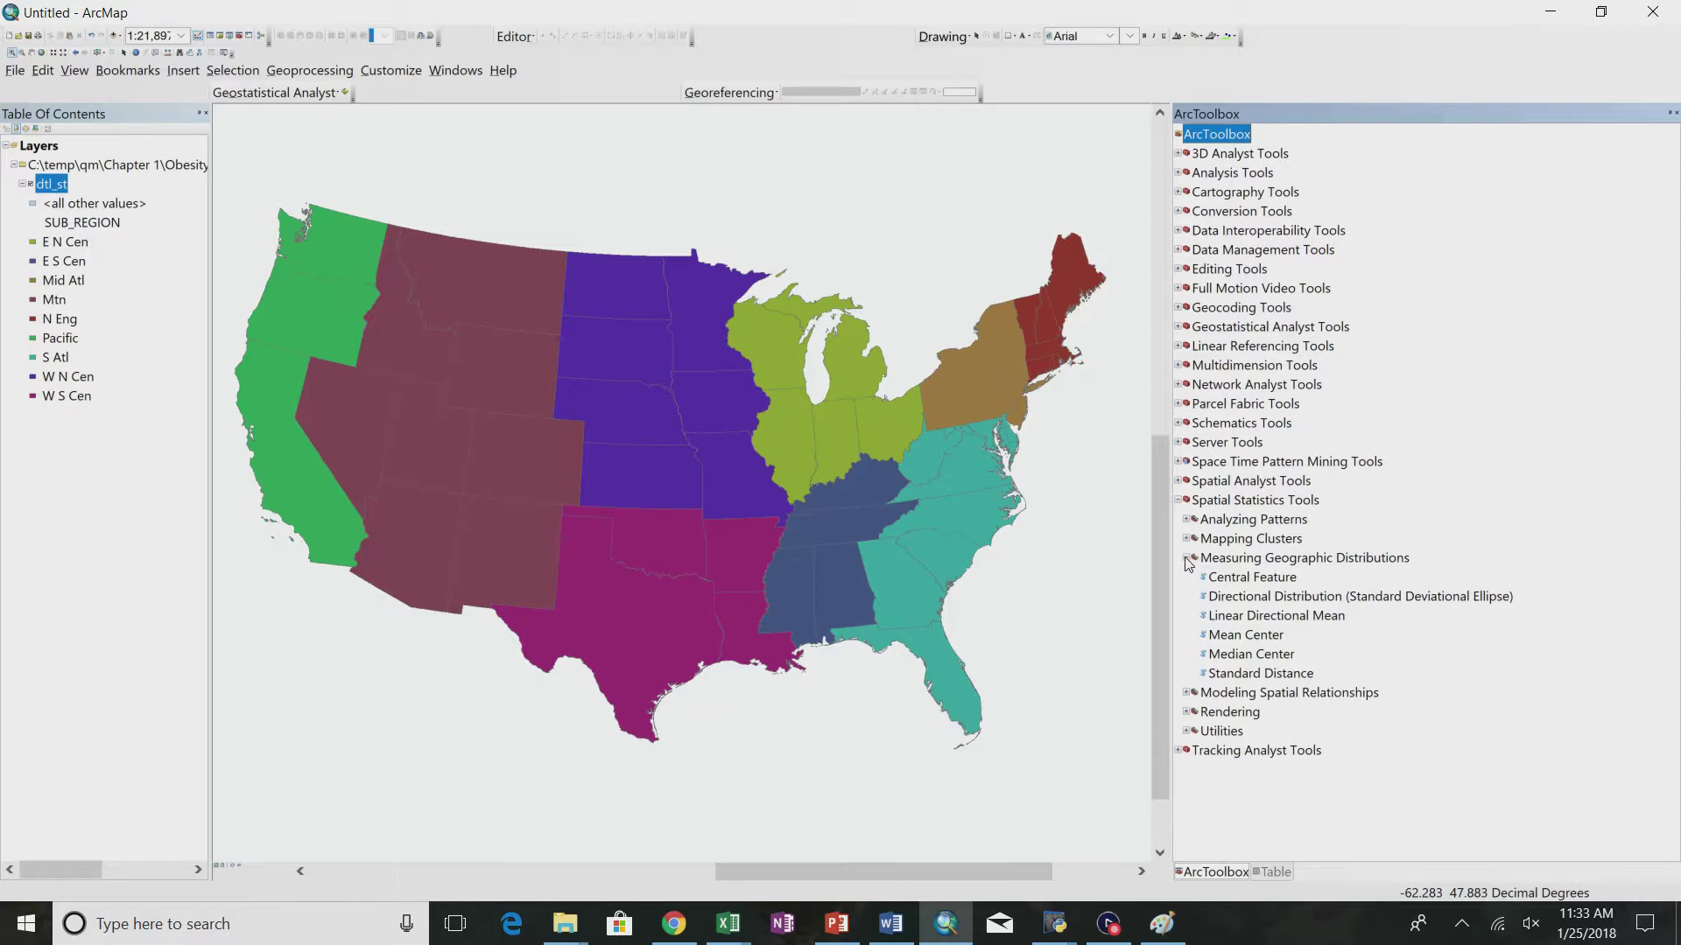
- Switch from ArcMap to the Chapter4_Lecture.ppt presentation in PowerPoint and display slide 5 on the Mean Center
{"action": "key", "text": "alt+Tab"}
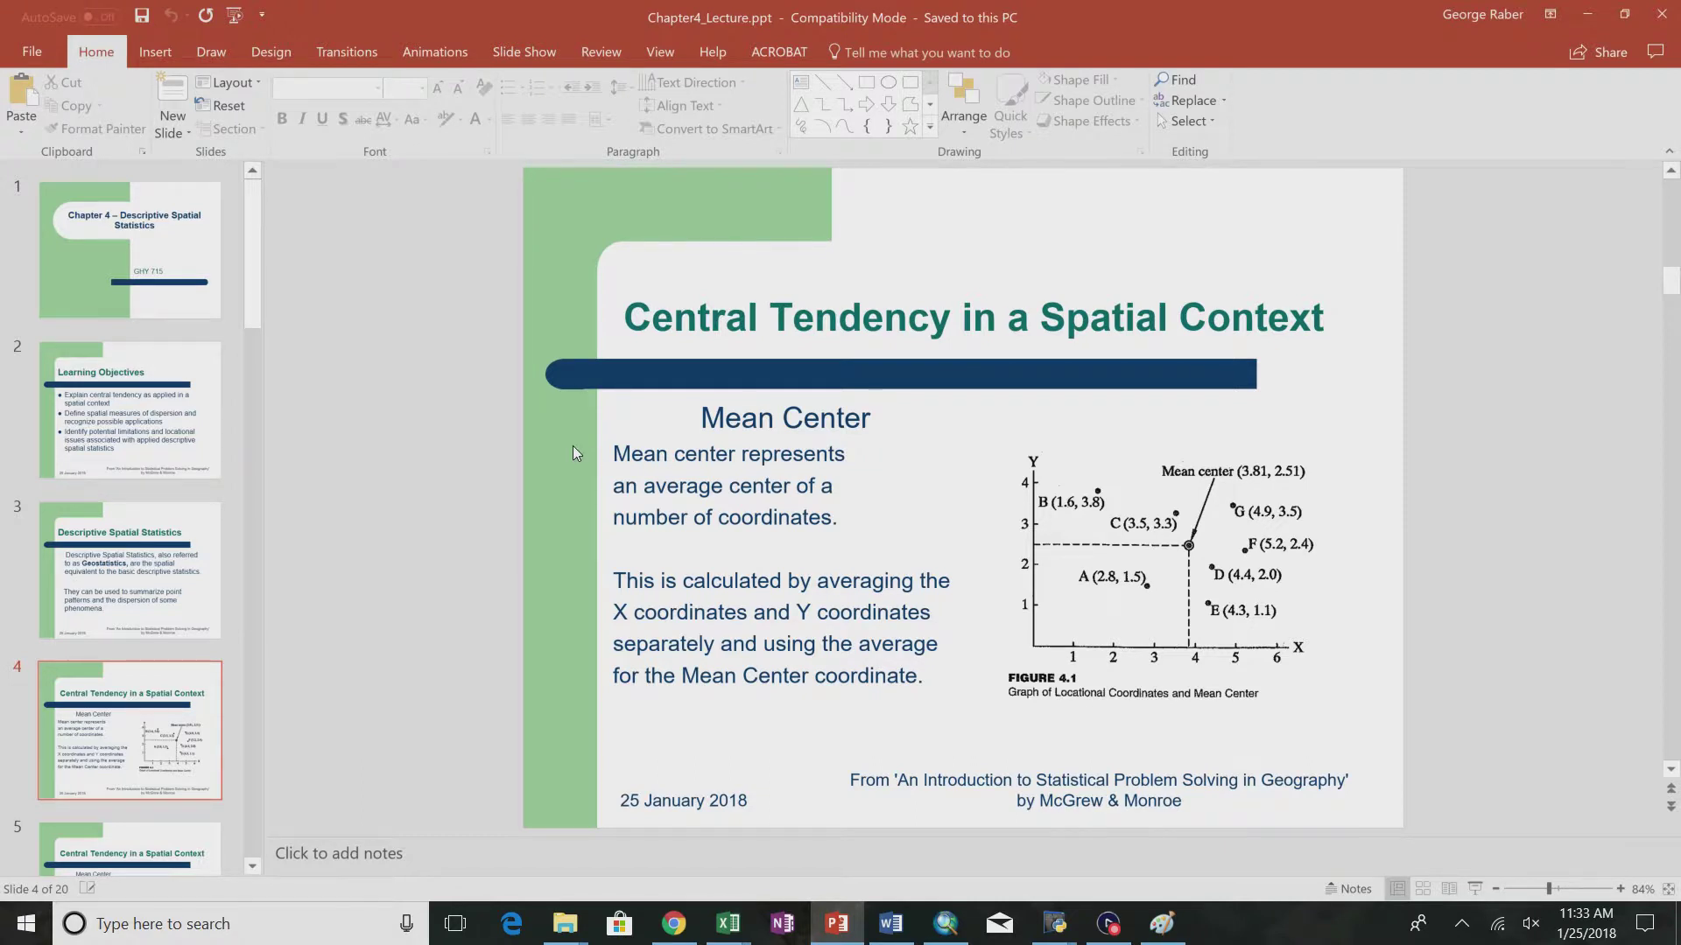
{"action": "scroll", "coordinate": [118, 691], "scroll_direction": "down", "scroll_amount": 4}
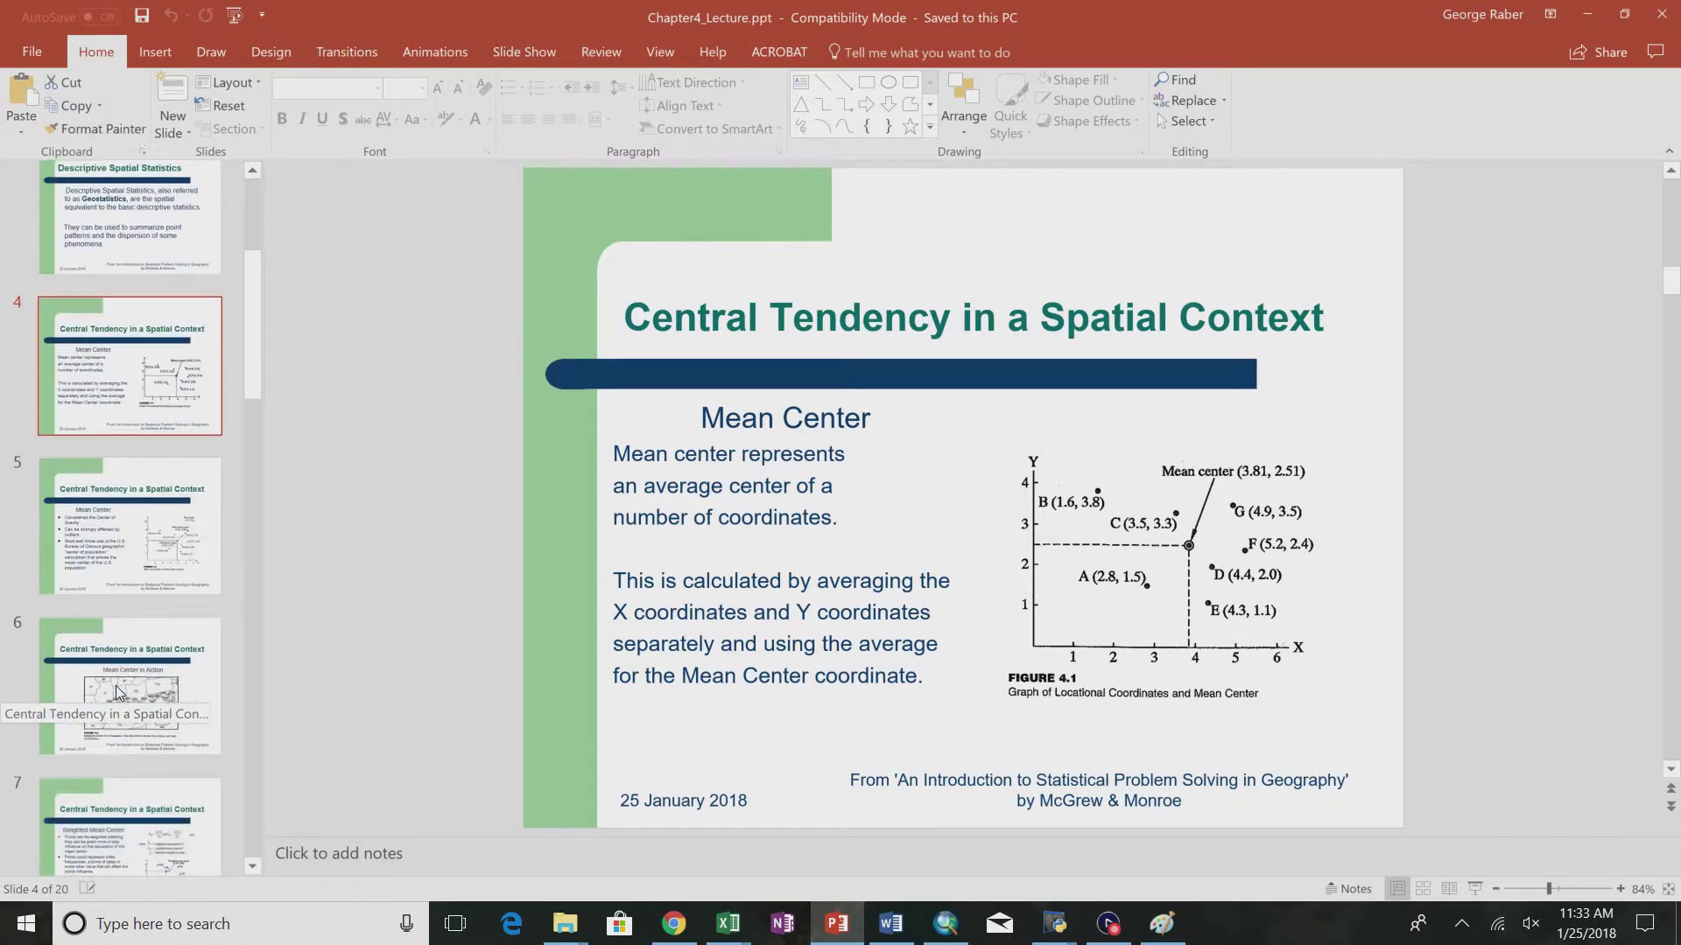
{"action": "left_click", "coordinate": [137, 555]}
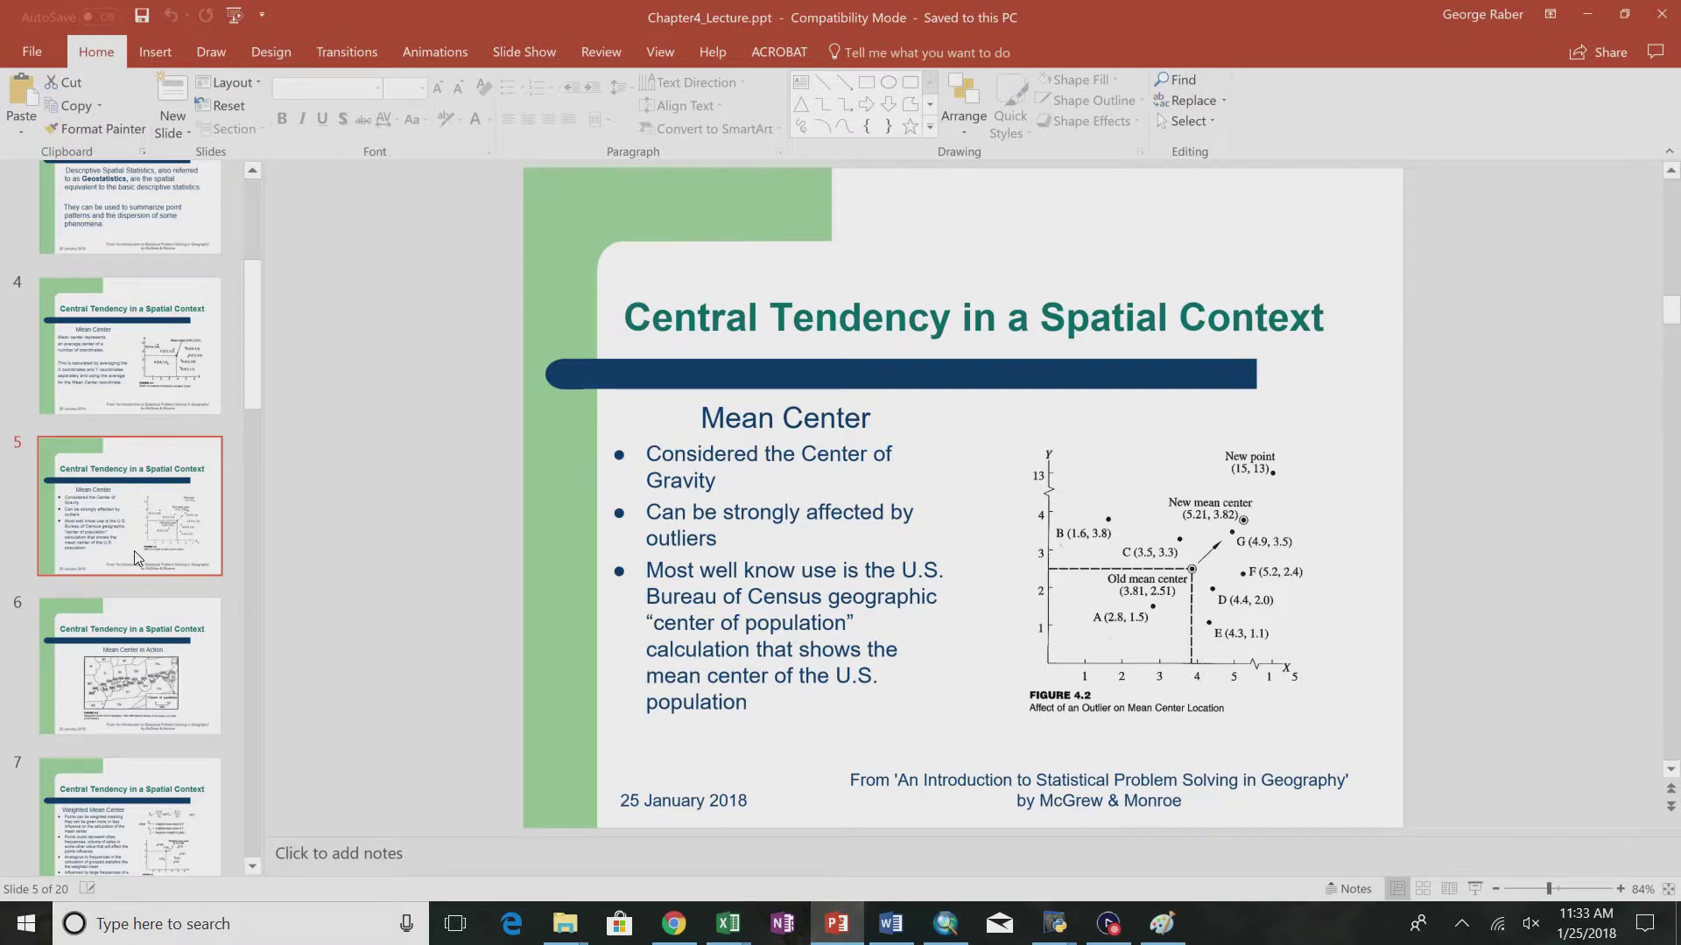
- Return to ArcMap and run the Mean Center tool on the dtl_st layer, with the output feature class dtl_st_MeanCenter
{"action": "key", "text": "alt+Tab"}
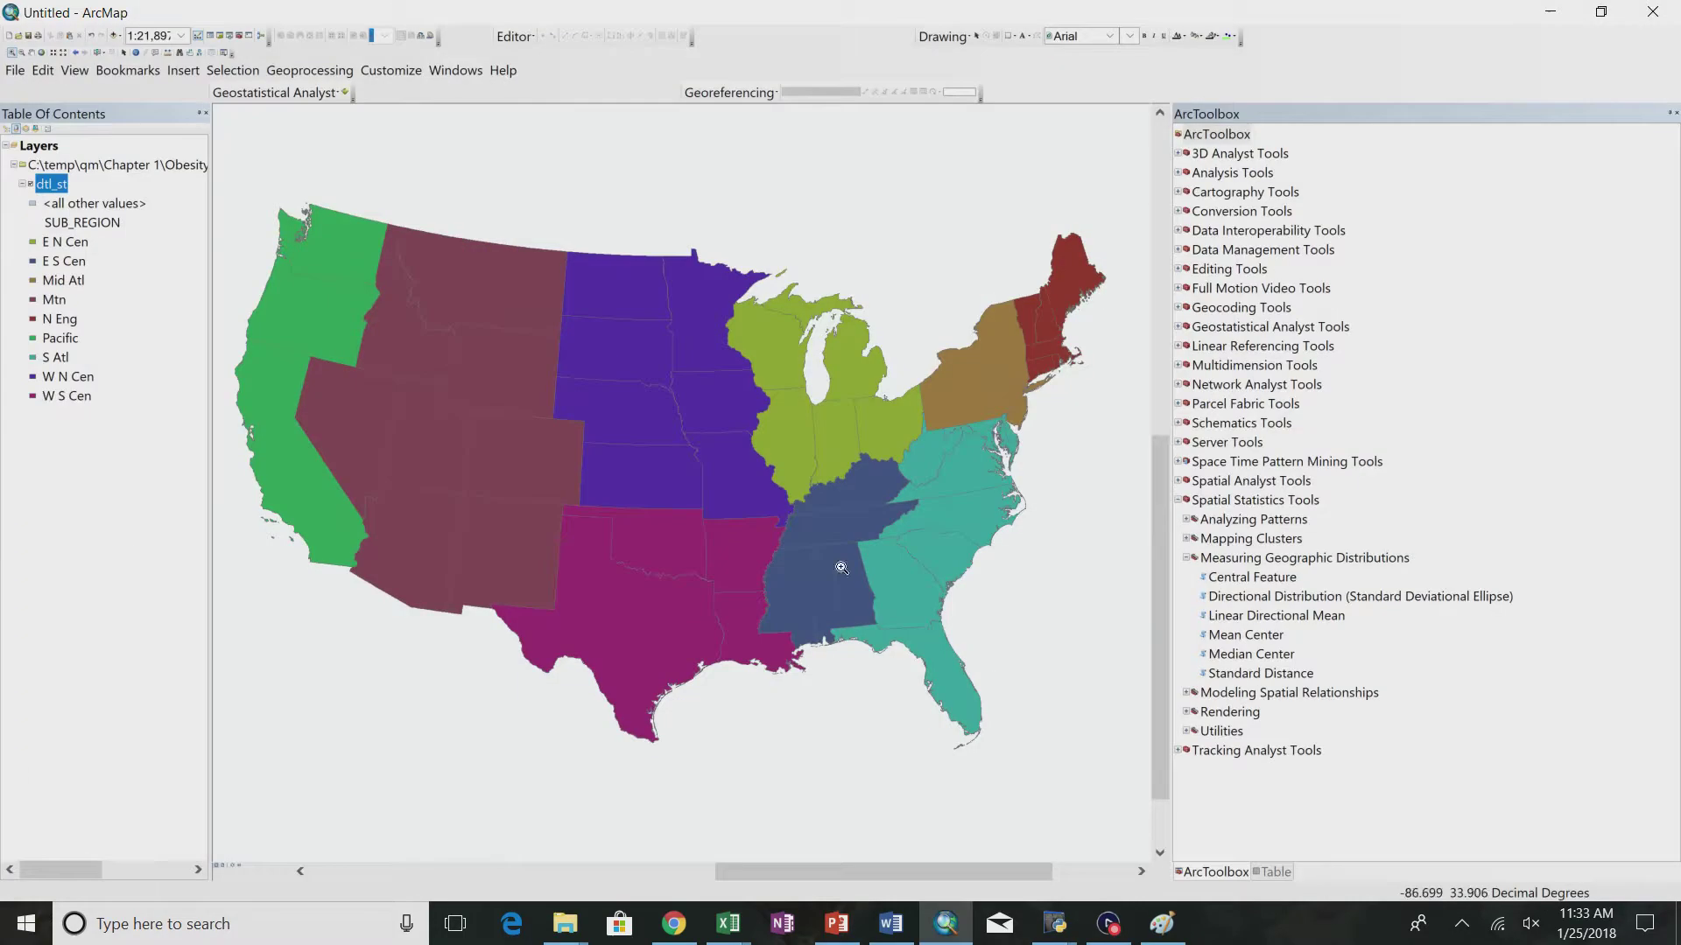
{"action": "left_click", "coordinate": [1237, 637]}
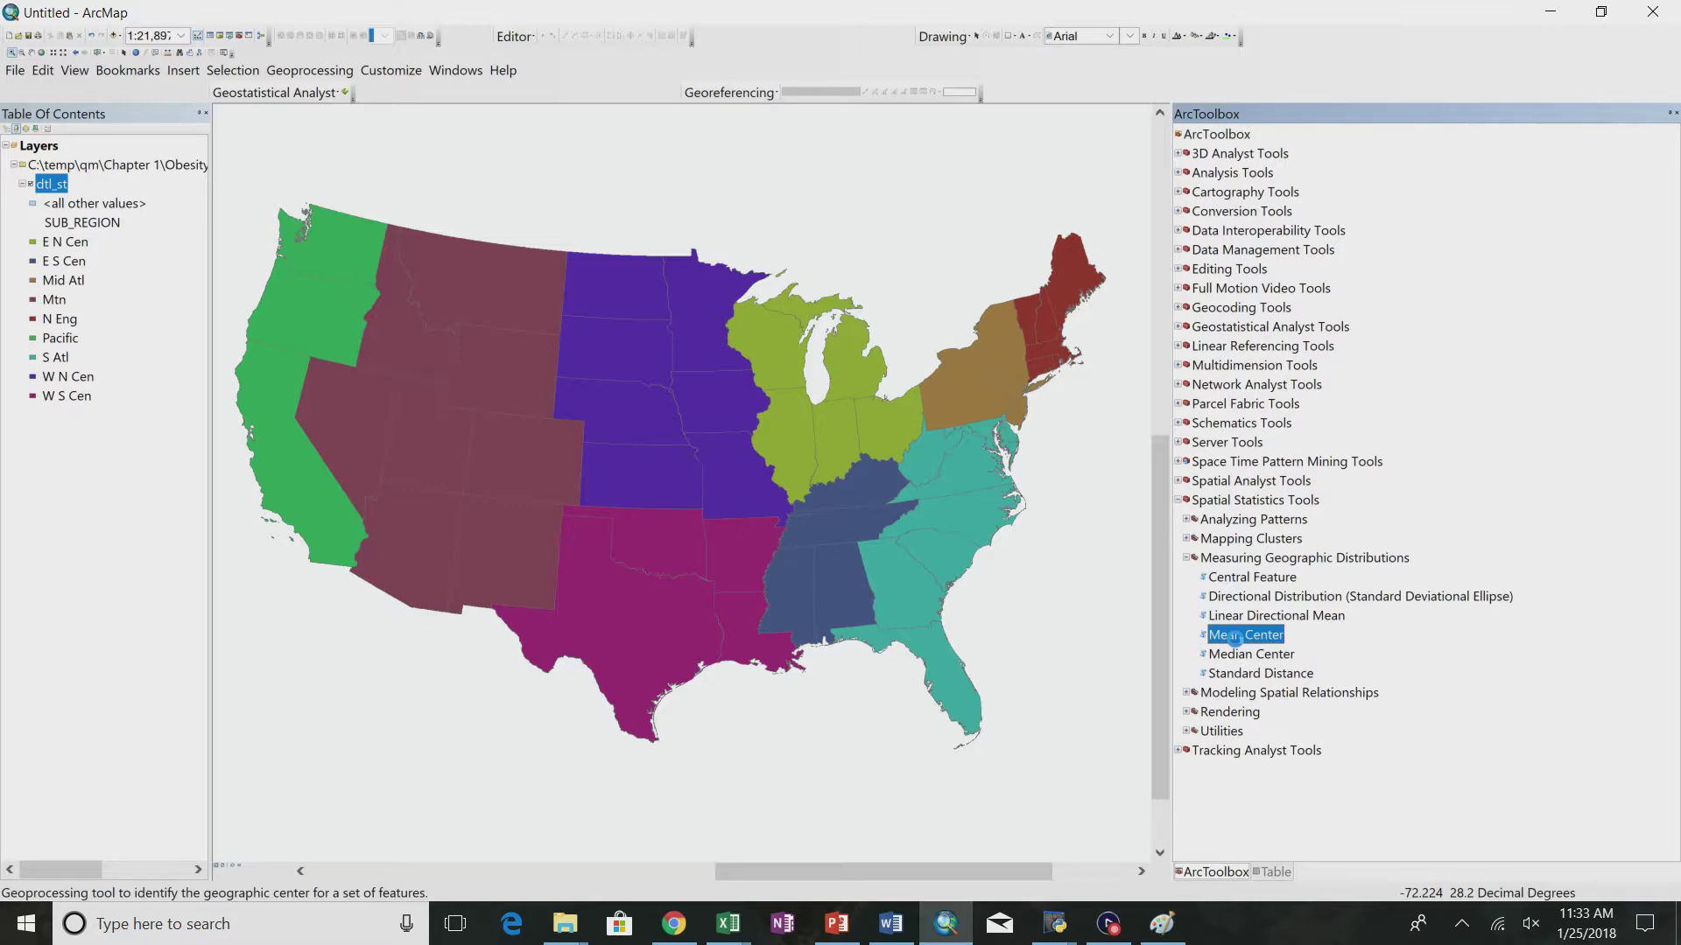
{"action": "double_click", "coordinate": [1238, 641]}
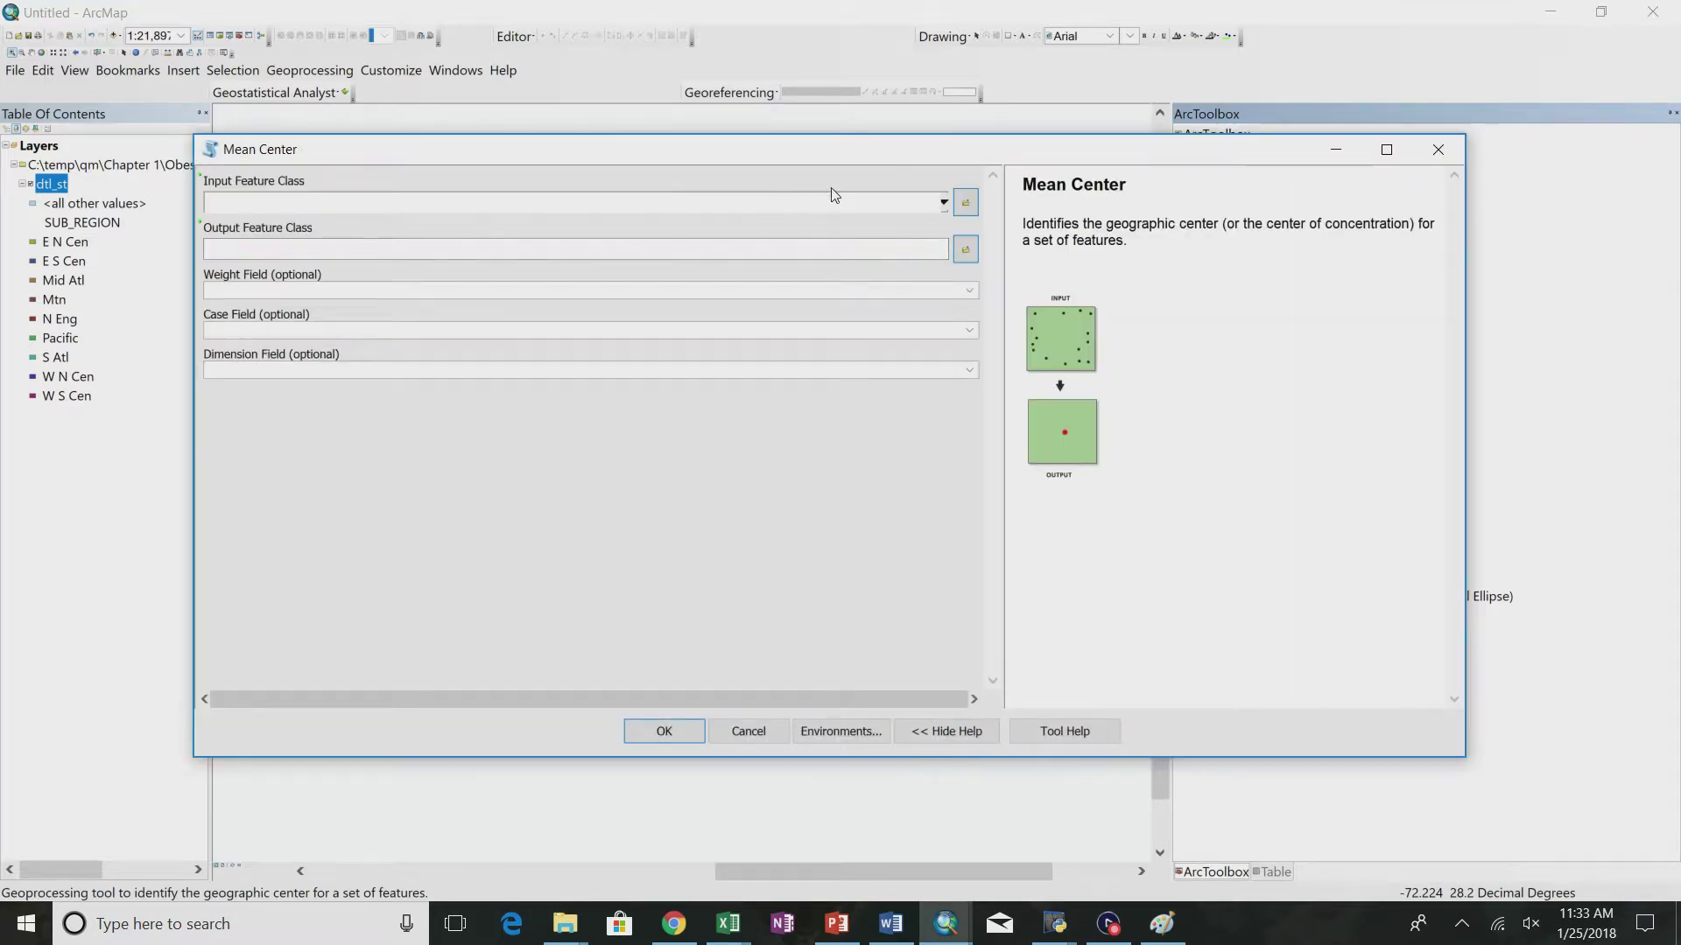
{"action": "left_click", "coordinate": [943, 202]}
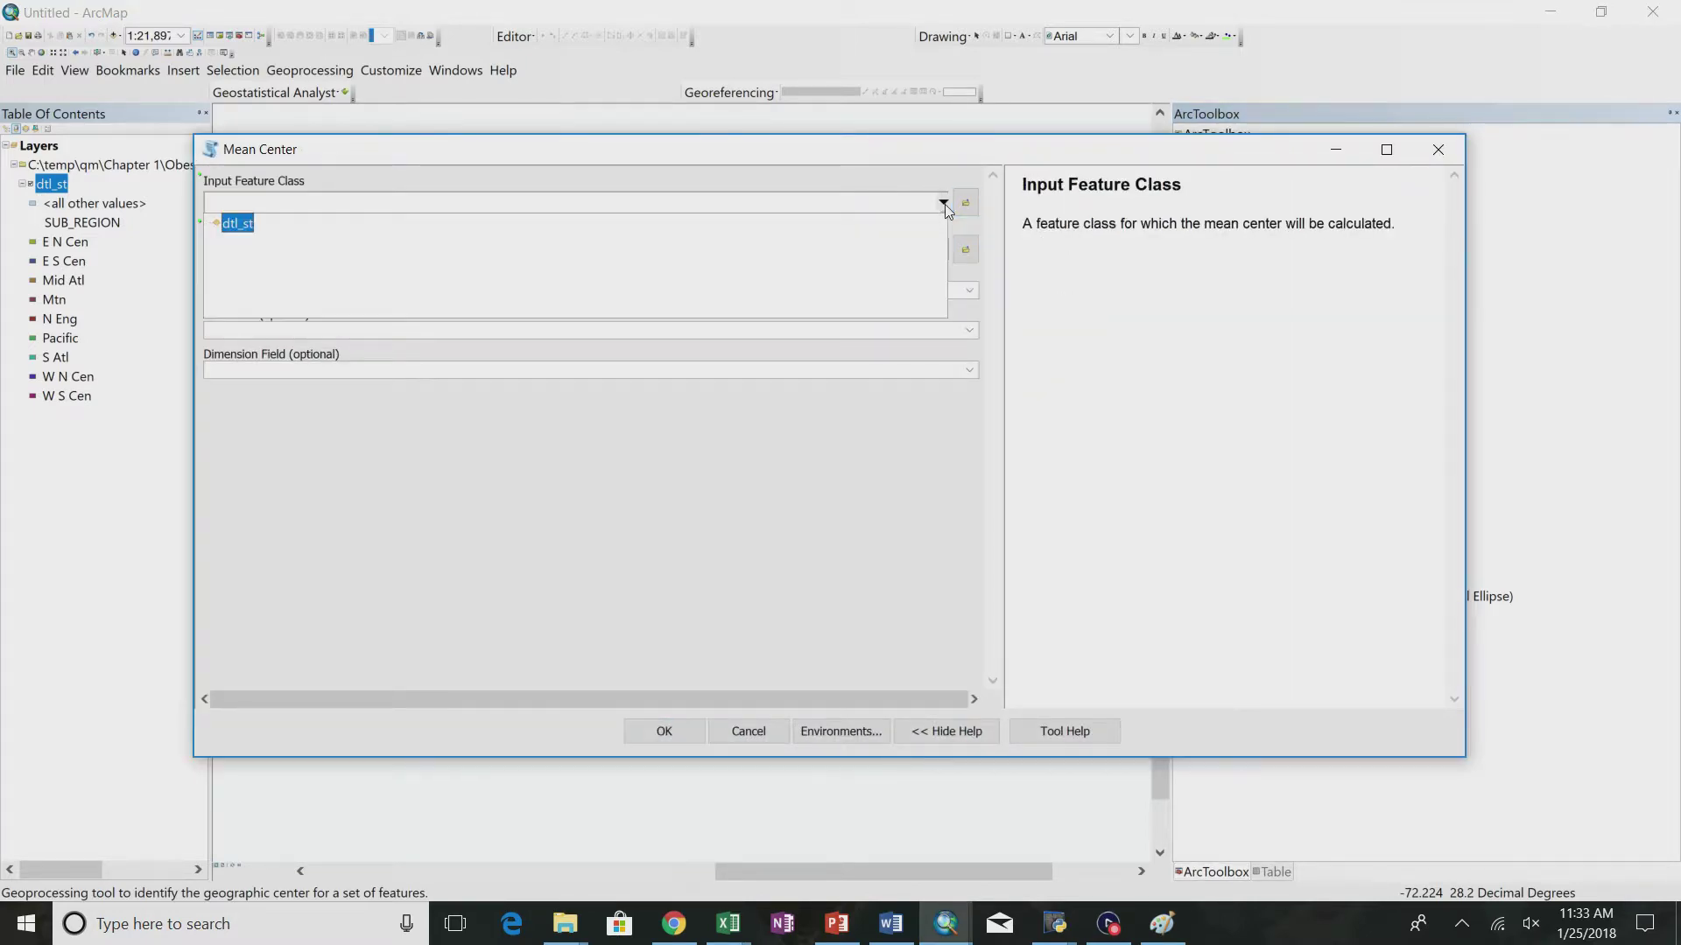
{"action": "left_click", "coordinate": [234, 225]}
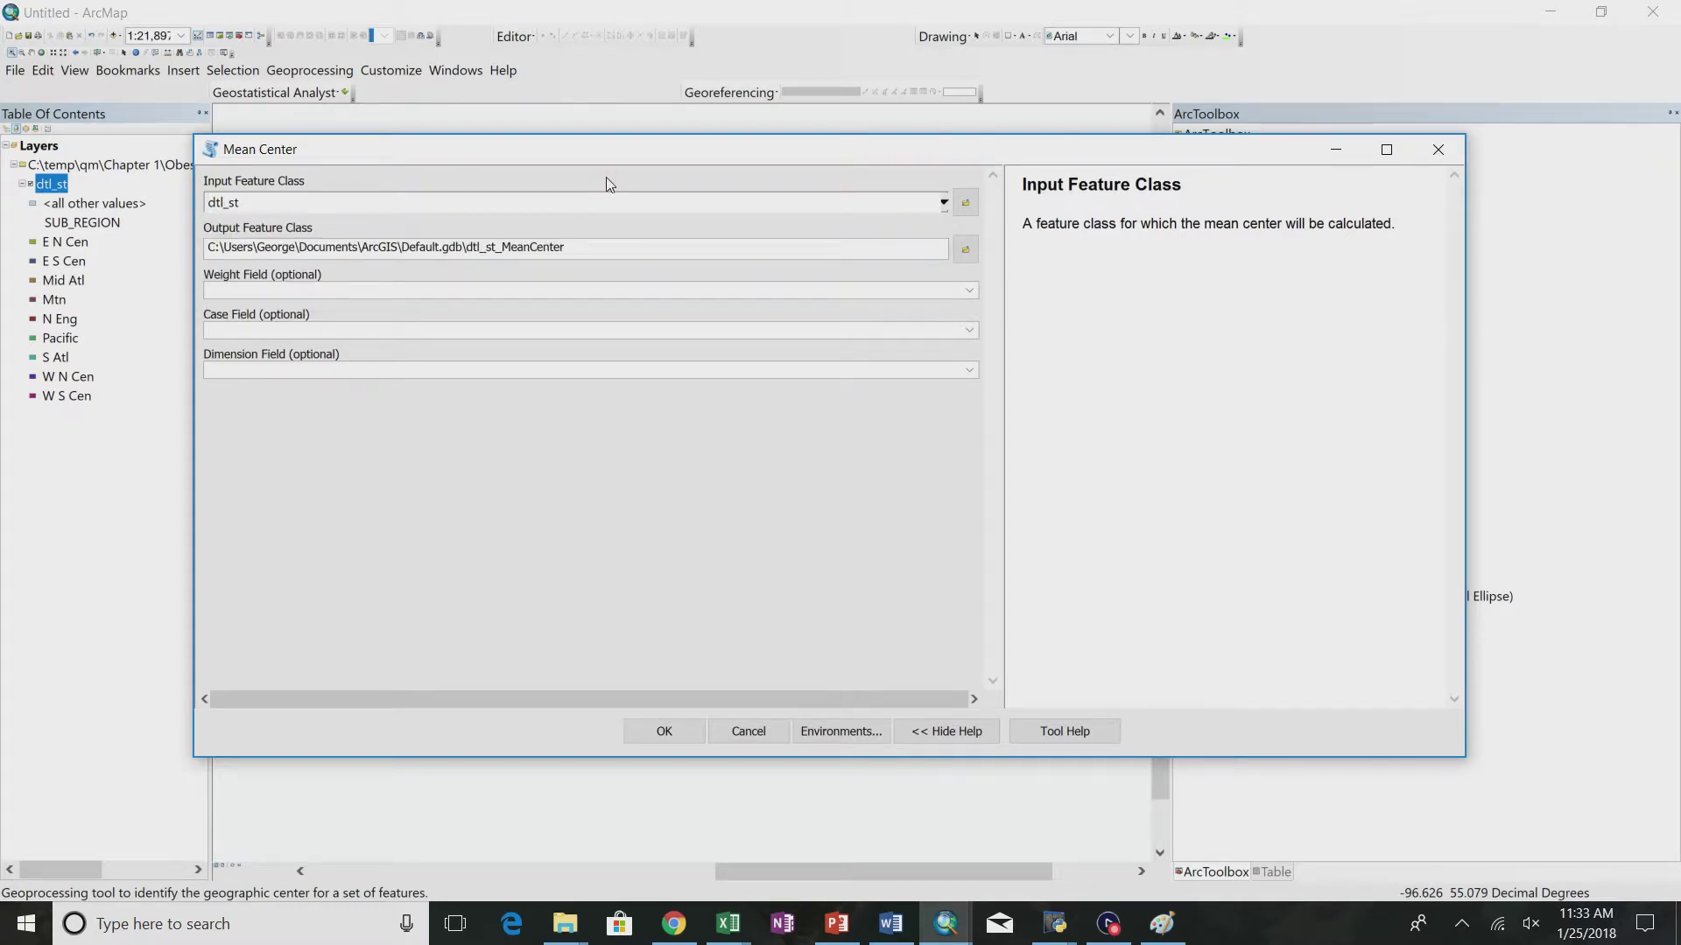
{"action": "left_click", "coordinate": [656, 729]}
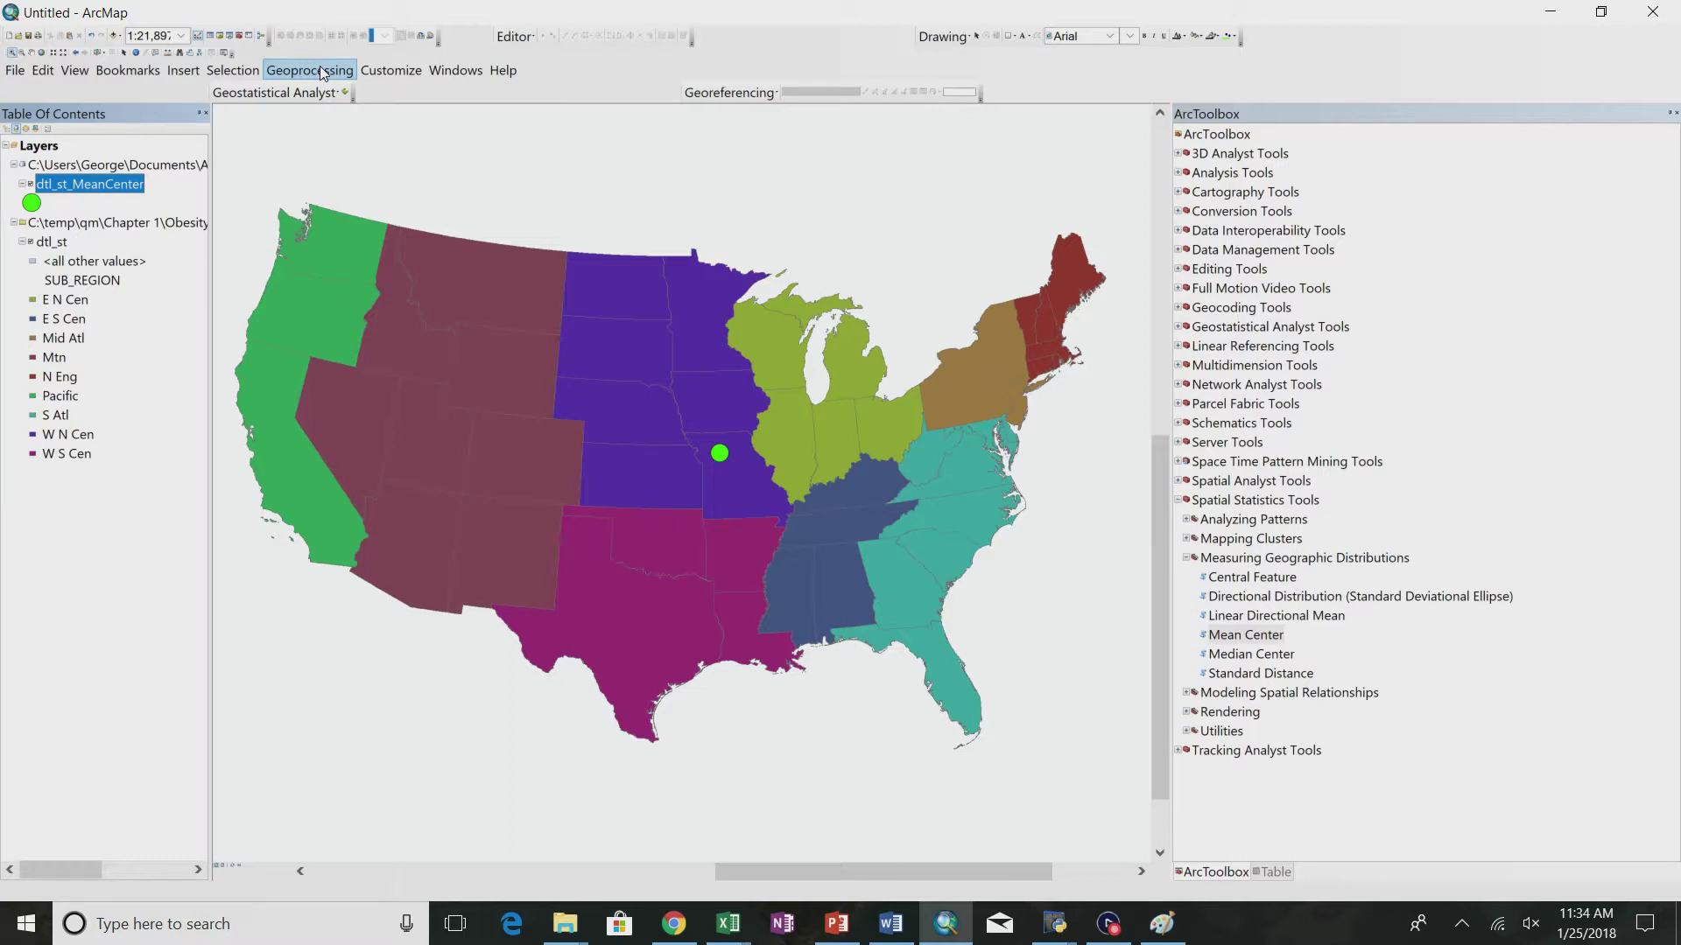
{"action": "key", "text": "alt+Tab"}
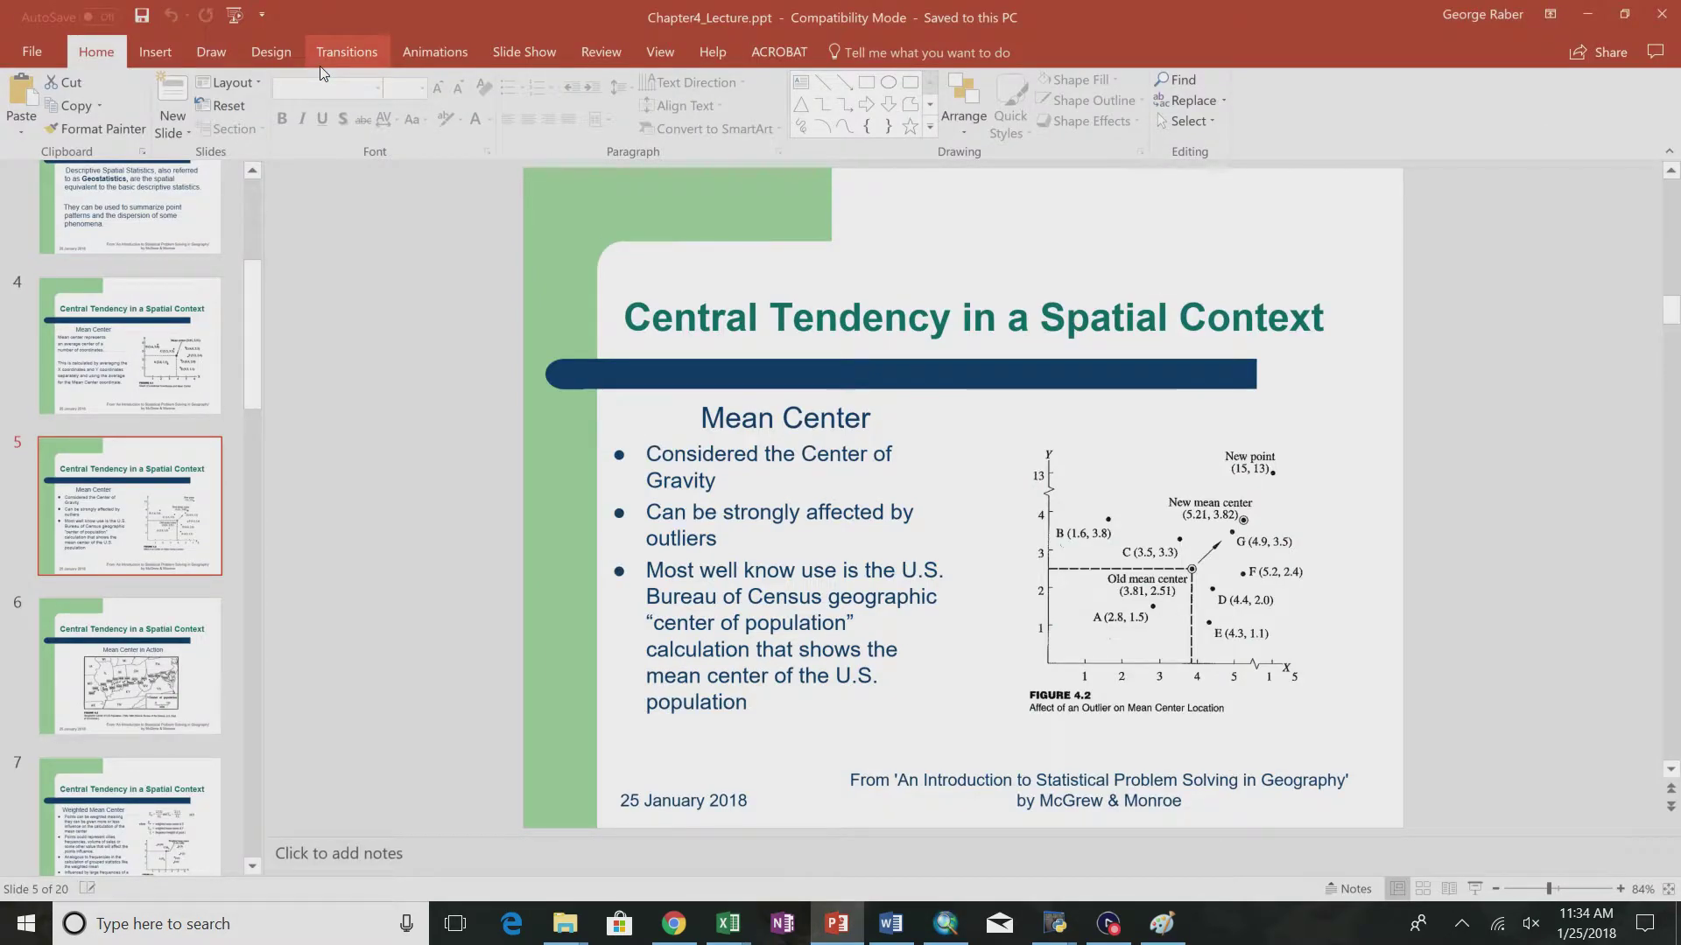
{"action": "key", "text": "alt+Tab"}
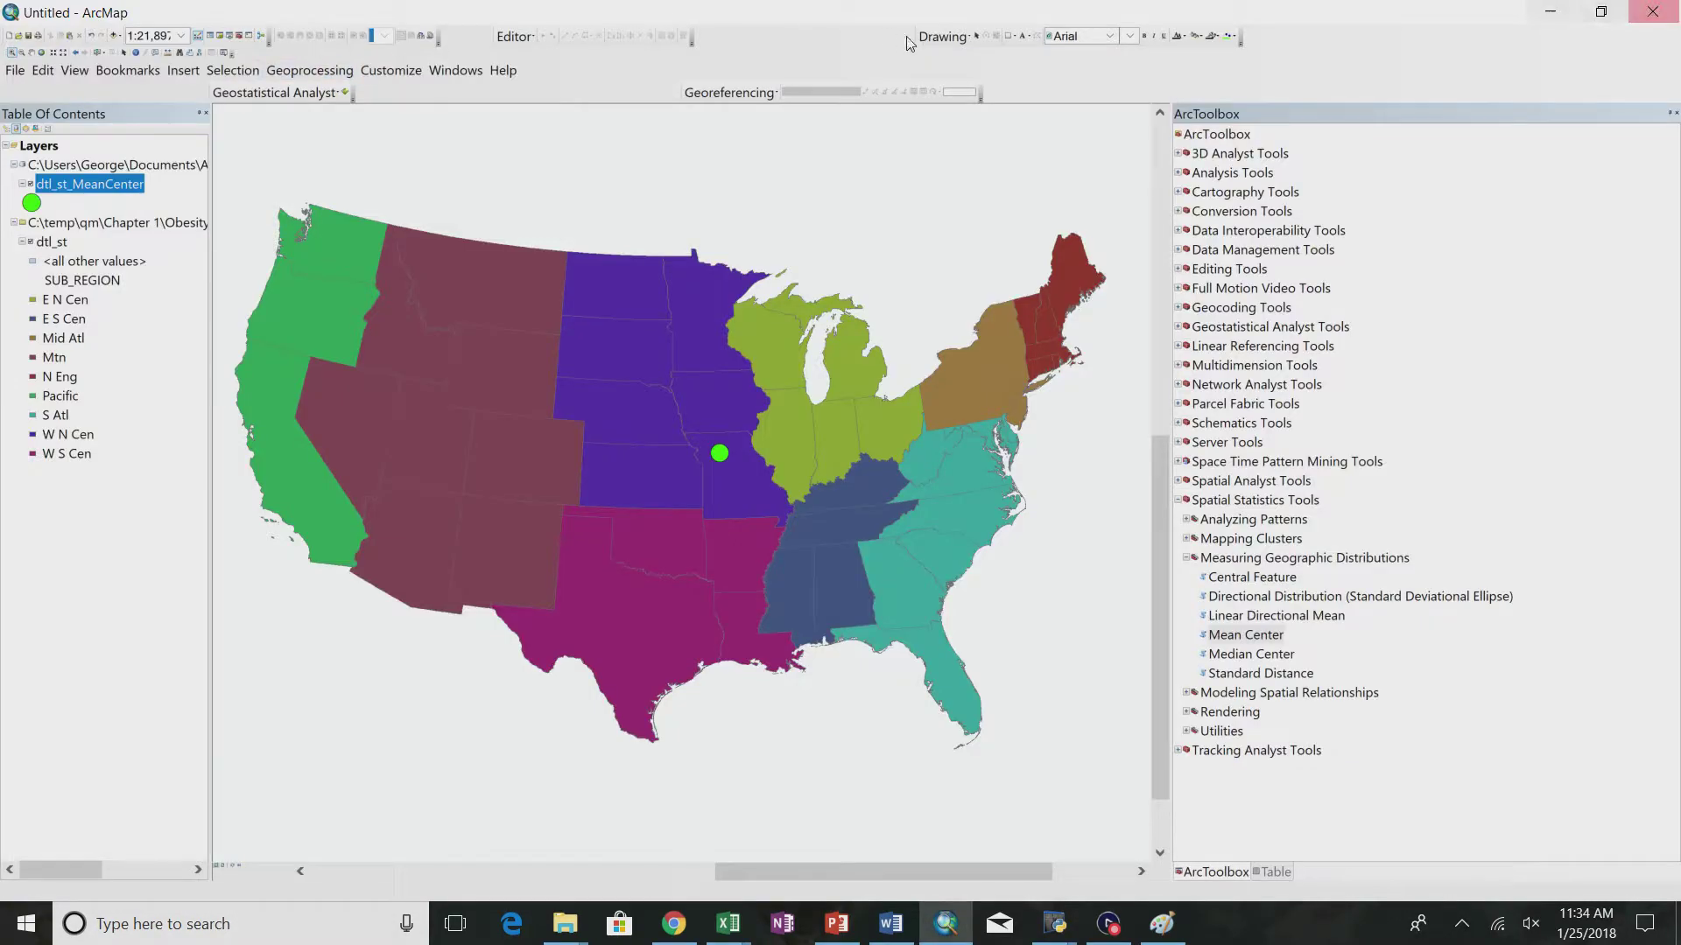
{"action": "double_click", "coordinate": [1244, 634]}
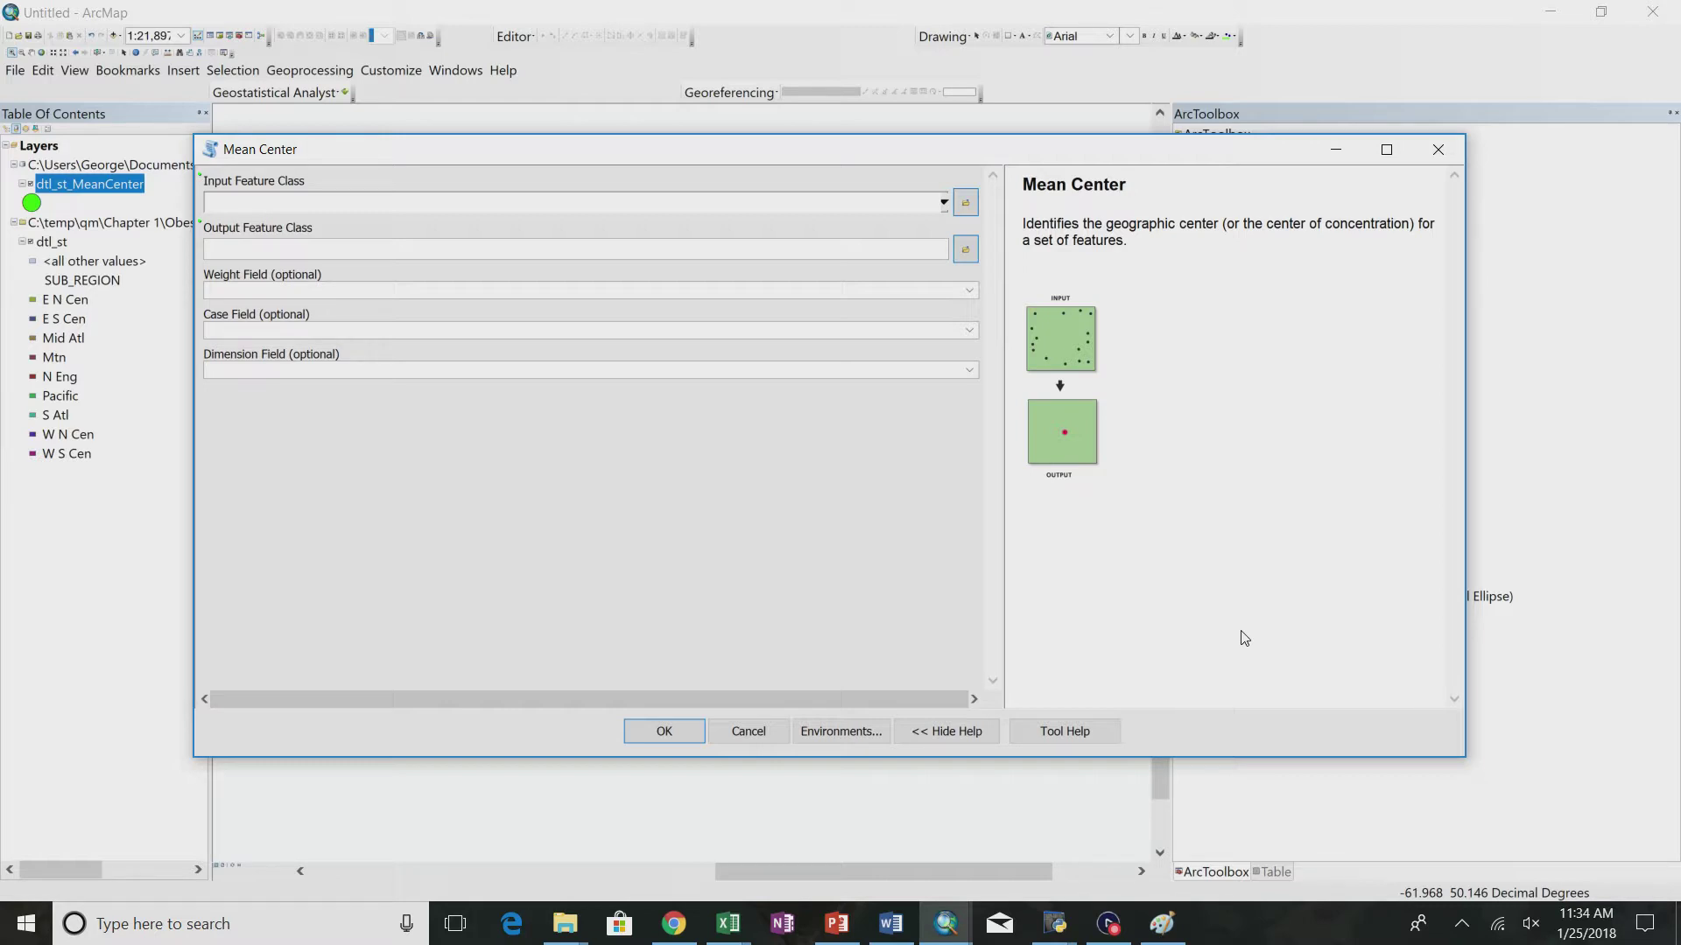
{"action": "left_click", "coordinate": [756, 738]}
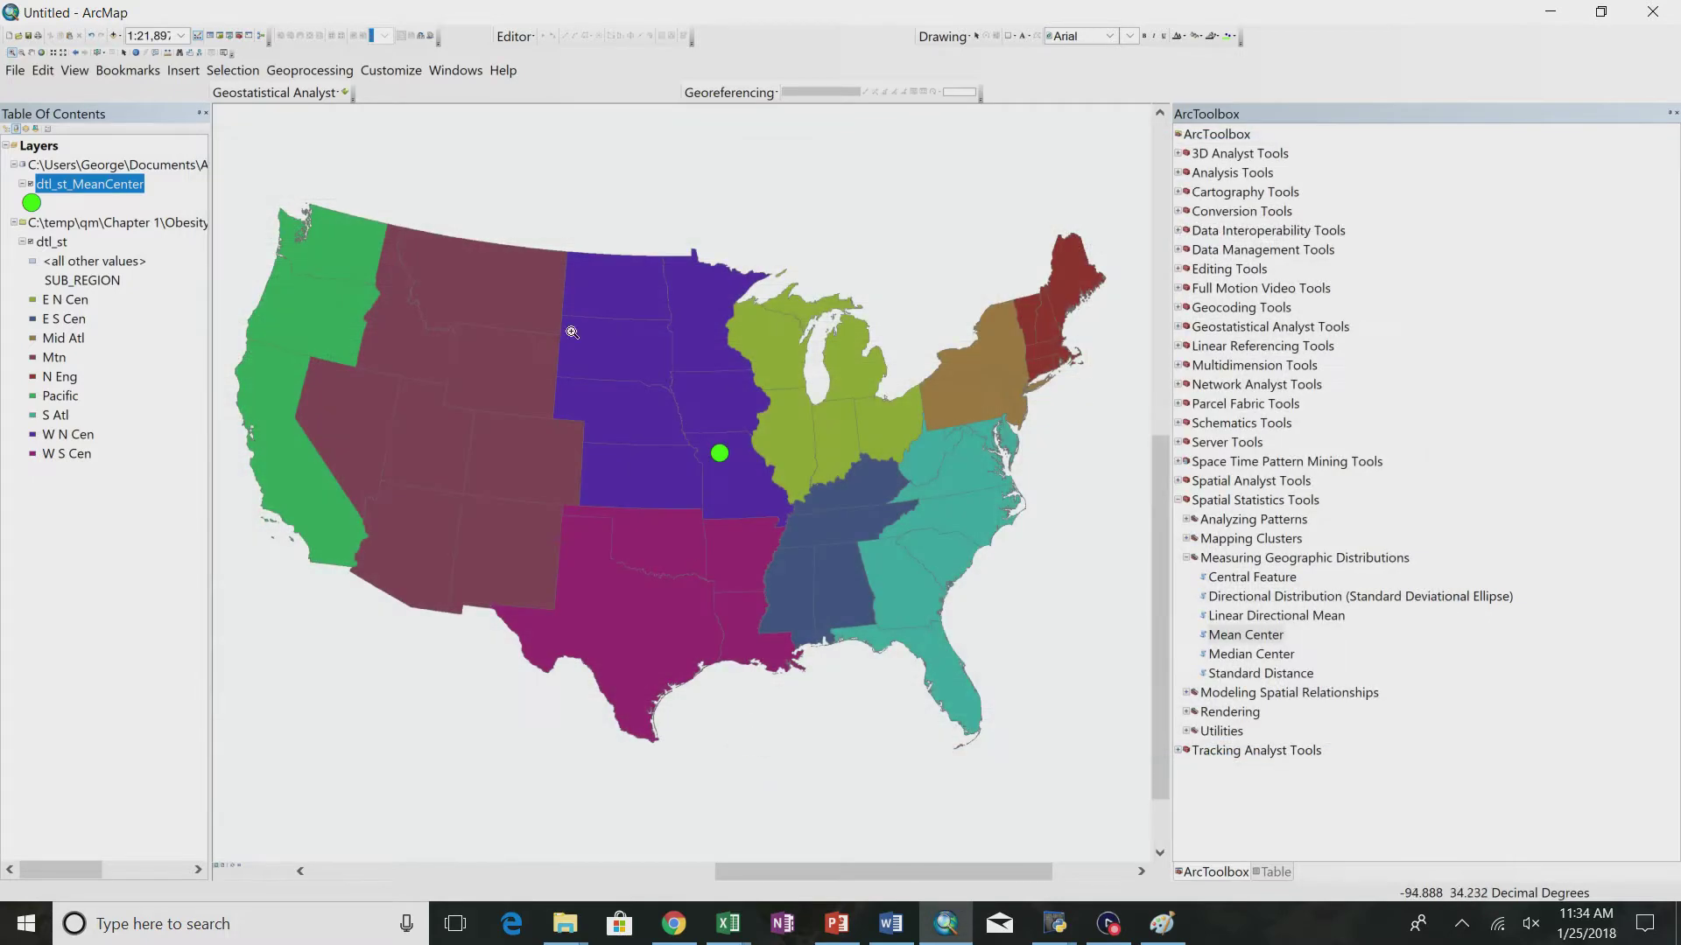
- Add FinalForPopChange.shp from Chapter 1's Patterns of Population Change in the Contiguous United States folder to the map
{"action": "left_click", "coordinate": [113, 37]}
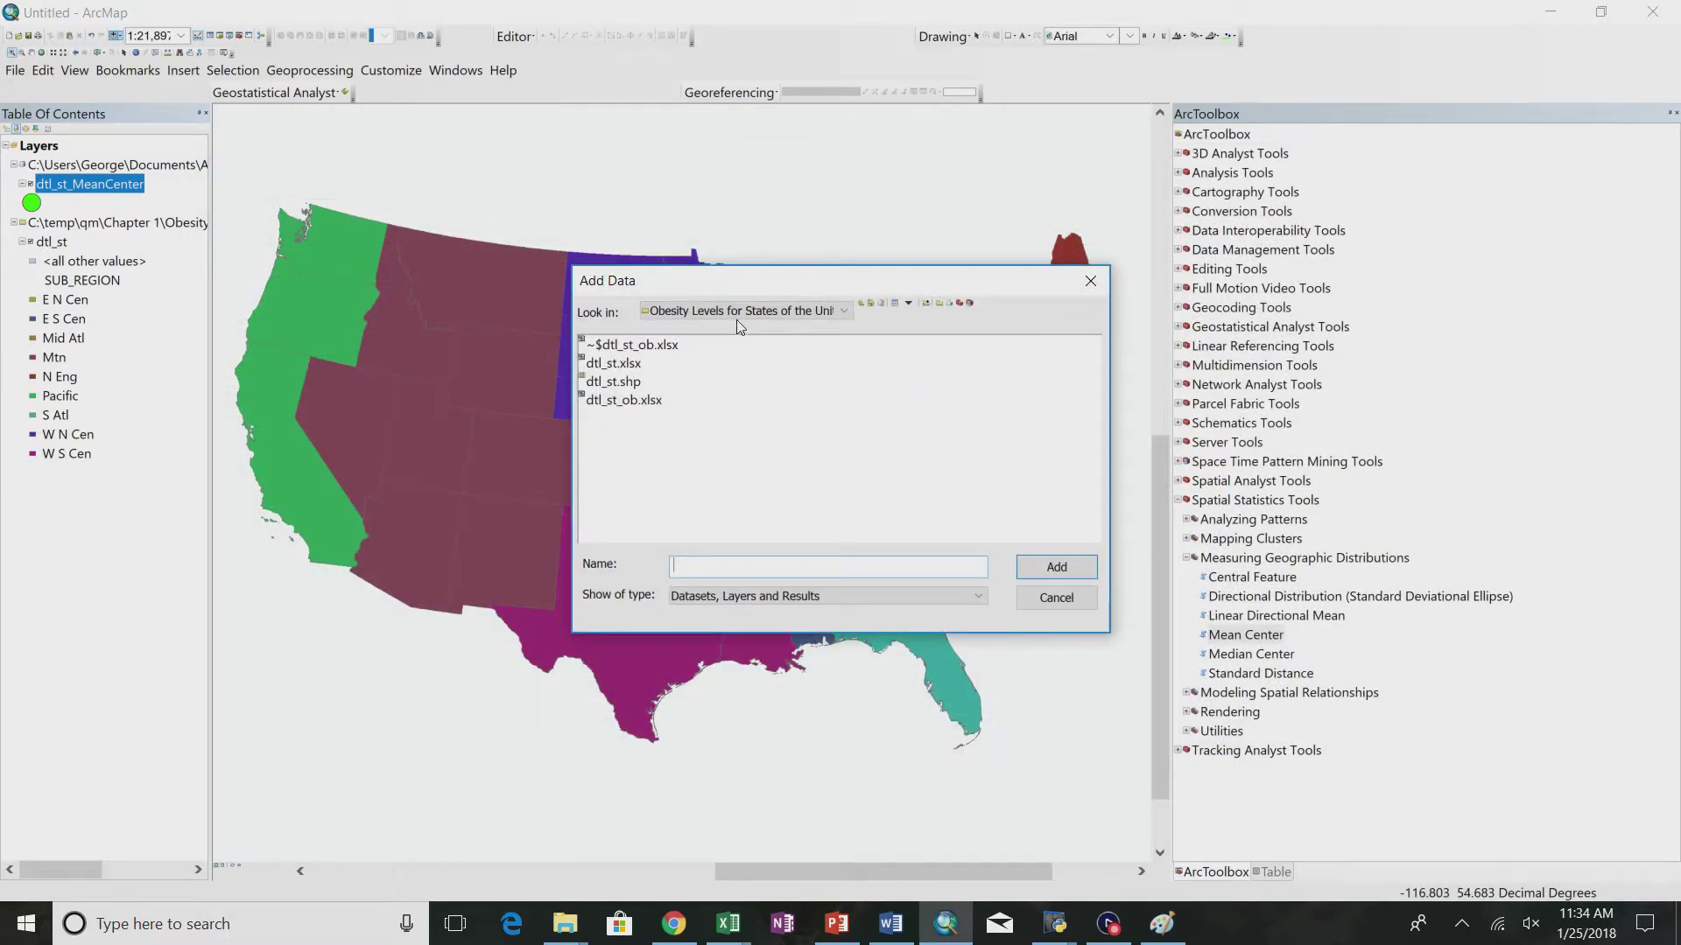
{"action": "left_click", "coordinate": [737, 319]}
{"action": "left_click", "coordinate": [692, 407]}
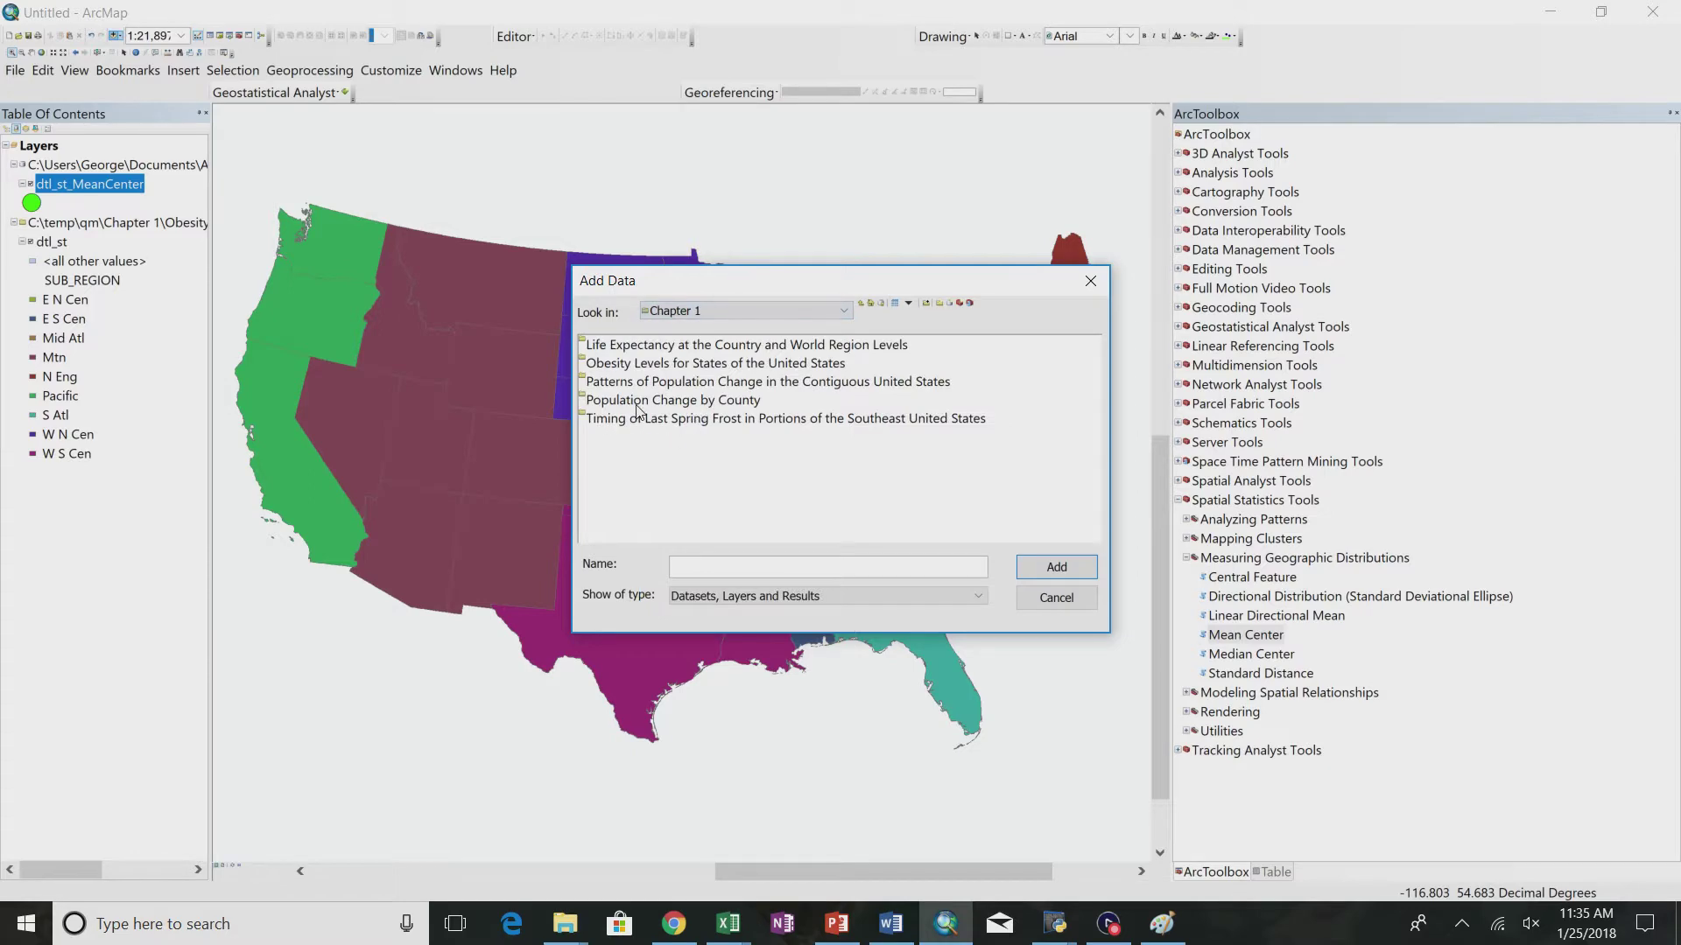
{"action": "double_click", "coordinate": [676, 384]}
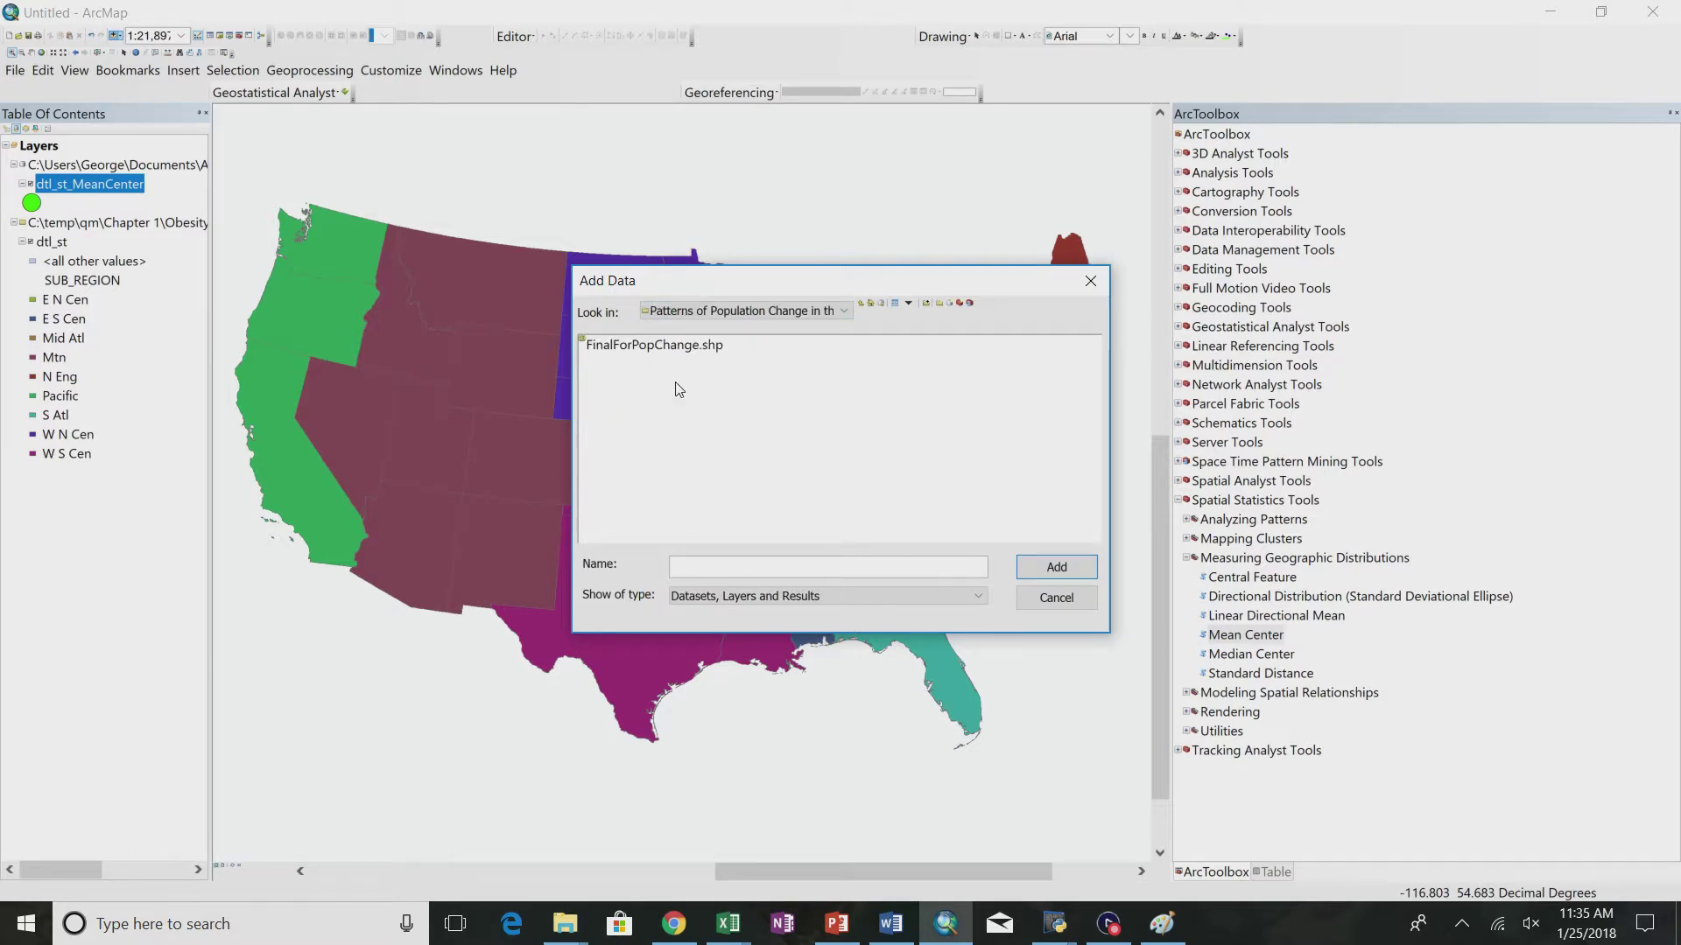
{"action": "left_click", "coordinate": [658, 348]}
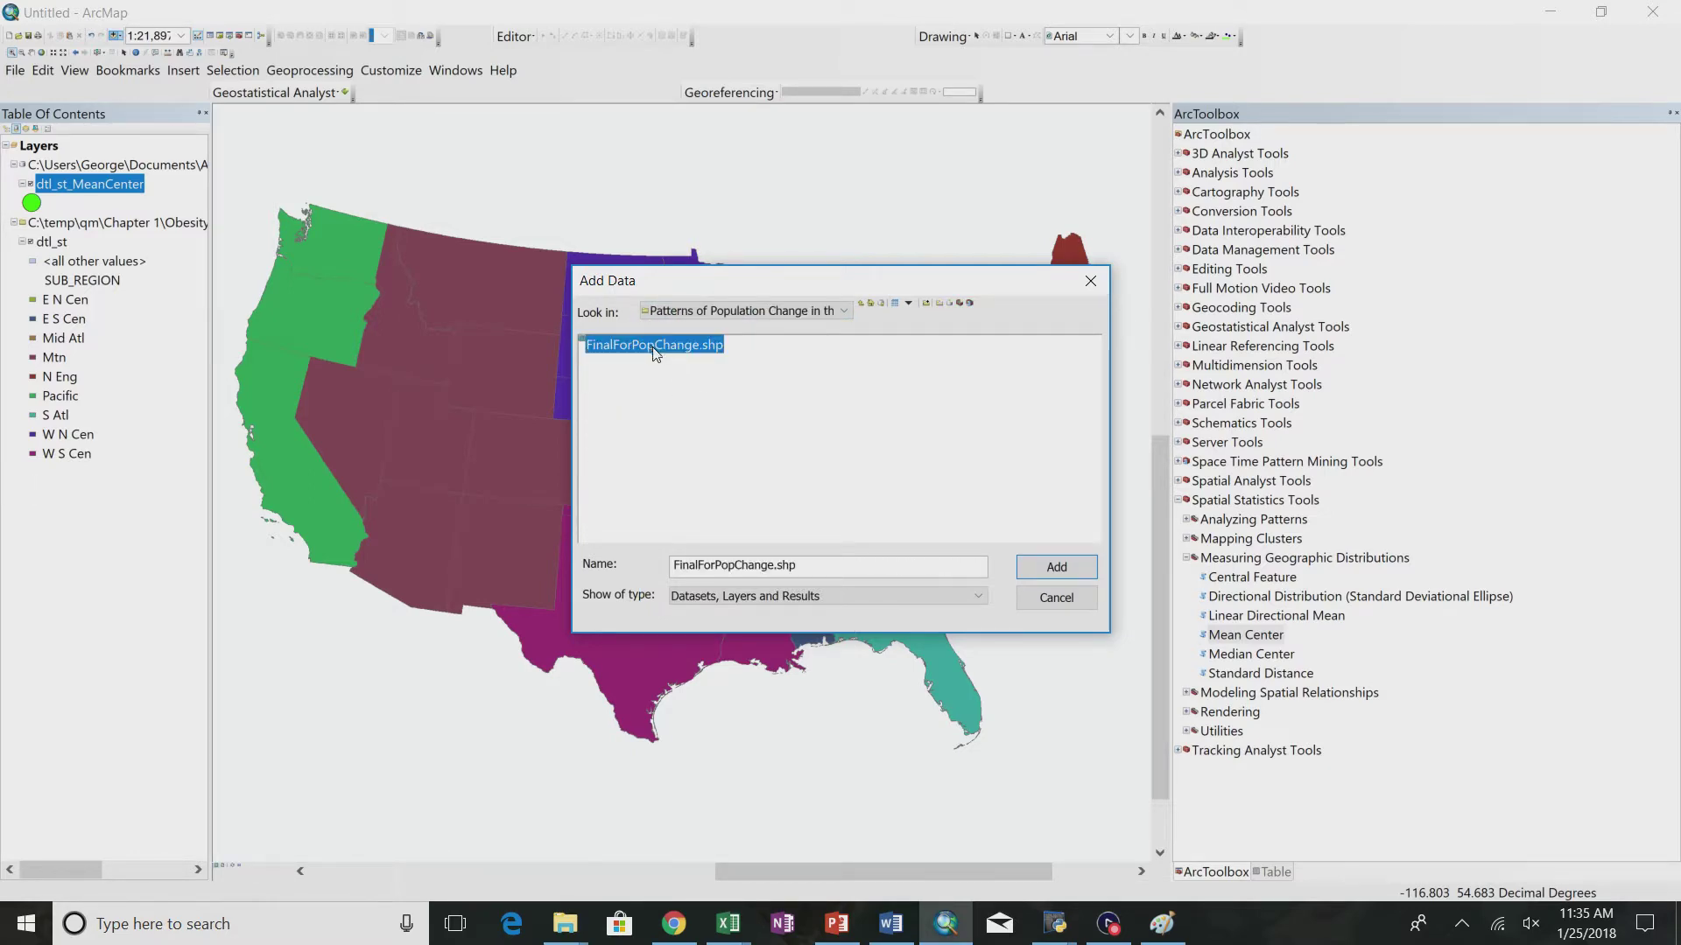
{"action": "left_click", "coordinate": [1049, 573]}
{"action": "left_click", "coordinate": [1029, 646]}
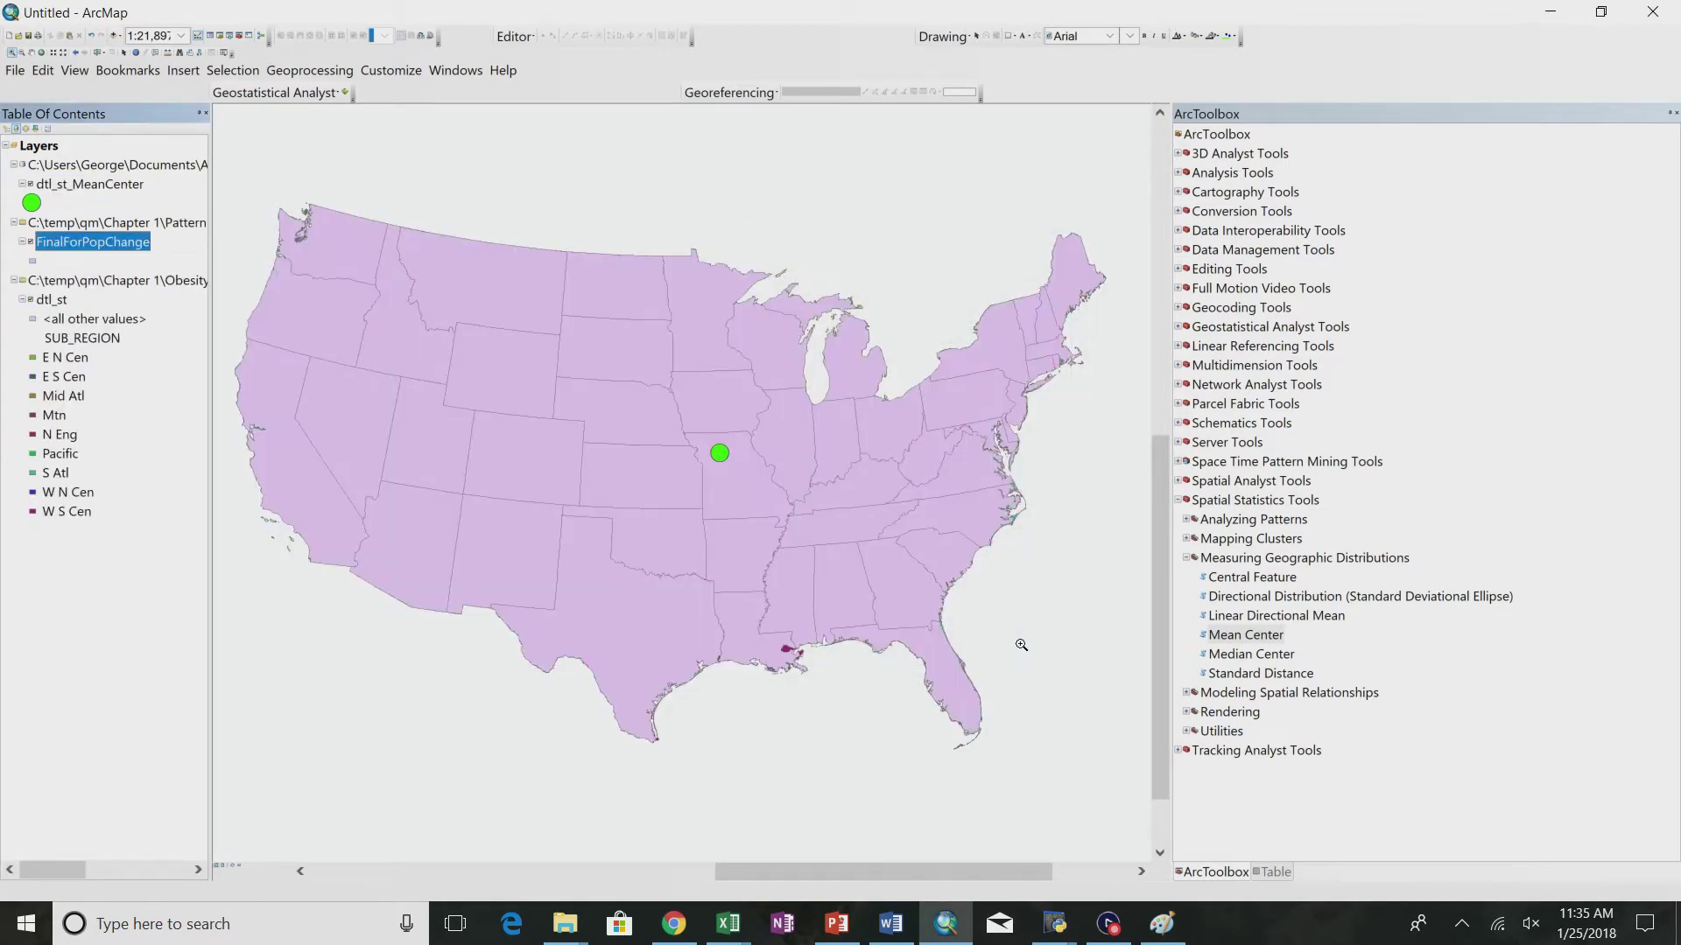
- Open the attribute table of the FinalForPopChange layer and examine its population and change fields through C3
{"action": "right_click", "coordinate": [111, 243]}
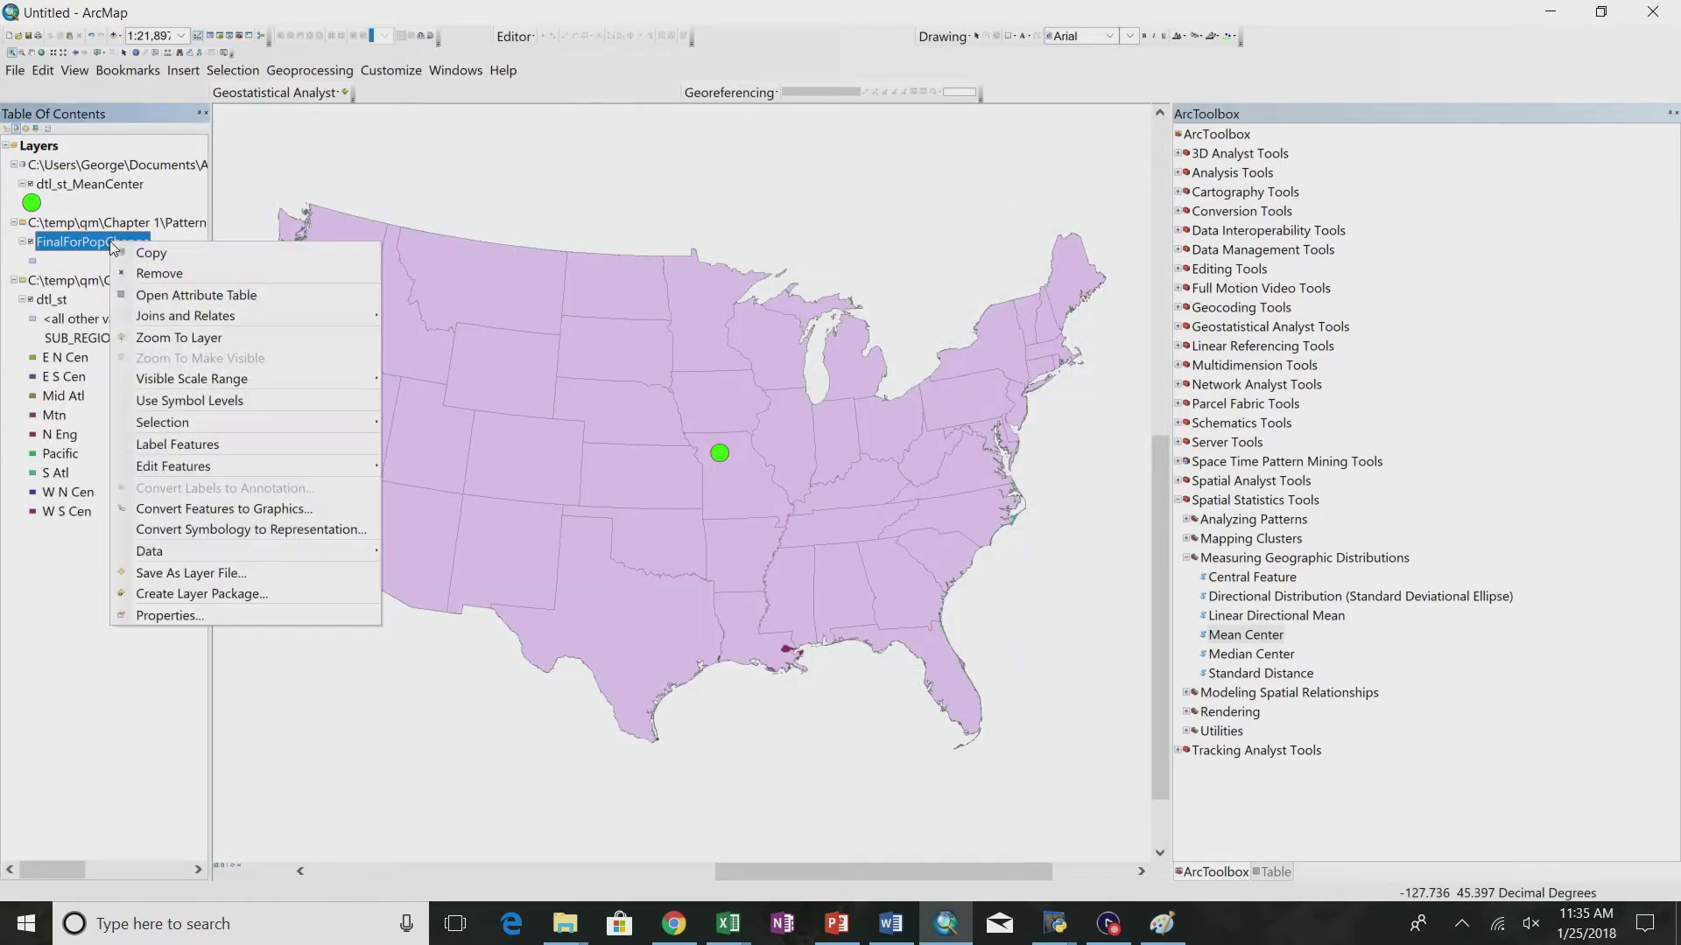
{"action": "left_click", "coordinate": [145, 296]}
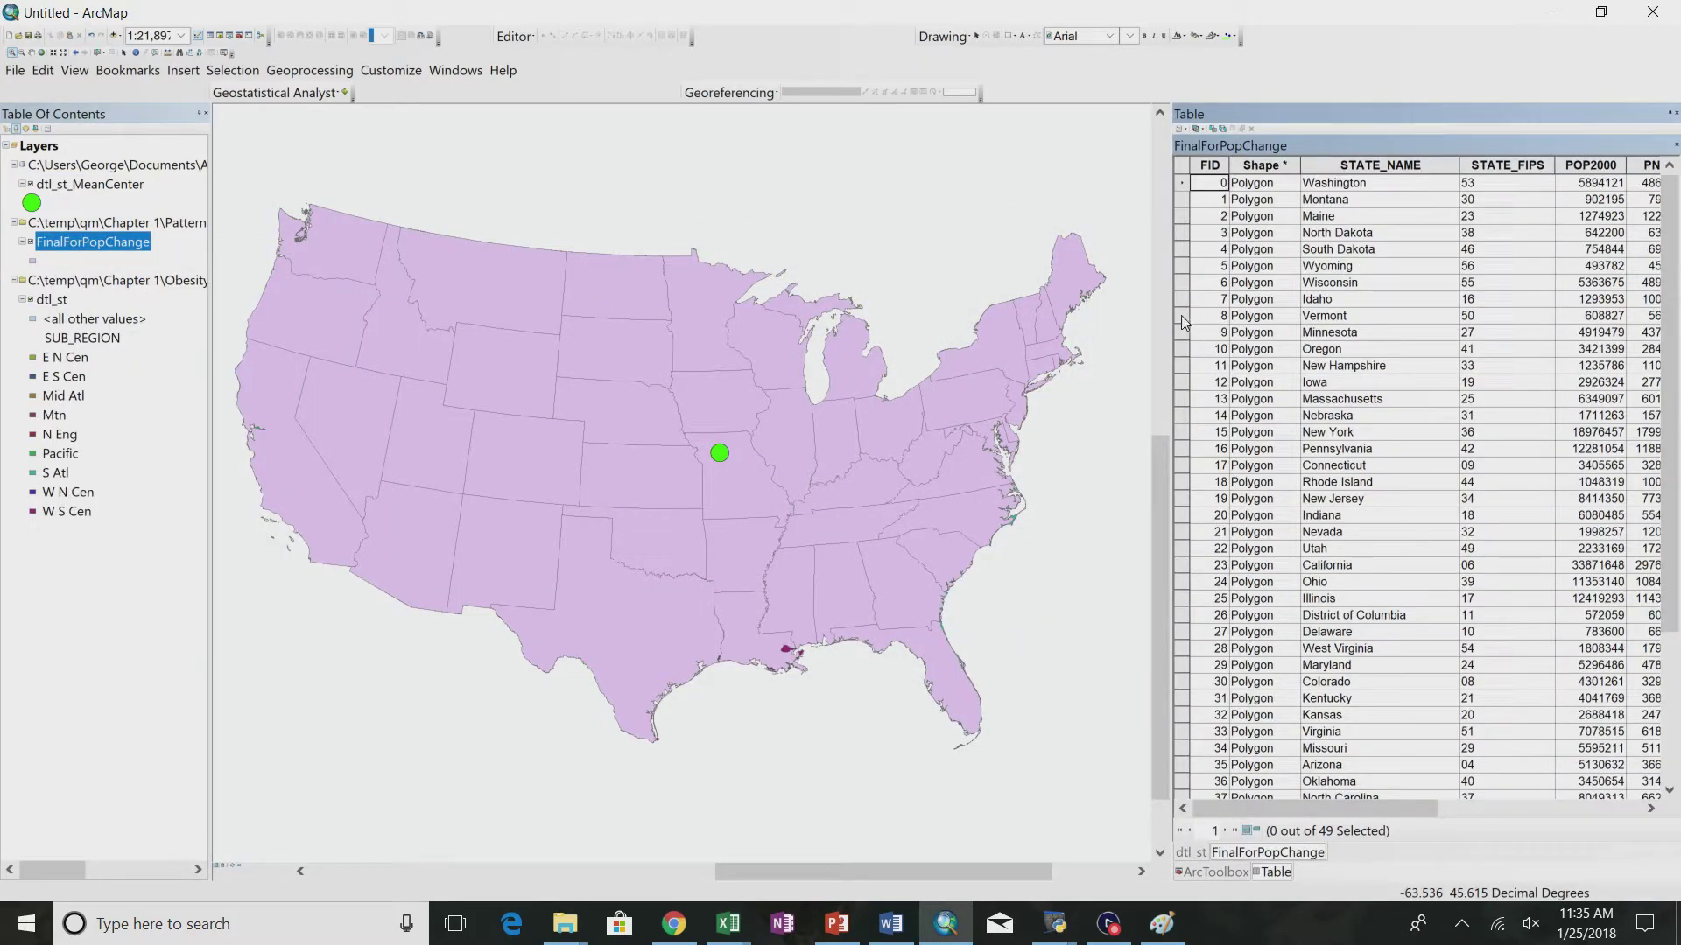
{"action": "left_click_drag", "start_coordinate": [1172, 317], "coordinate": [934, 304]}
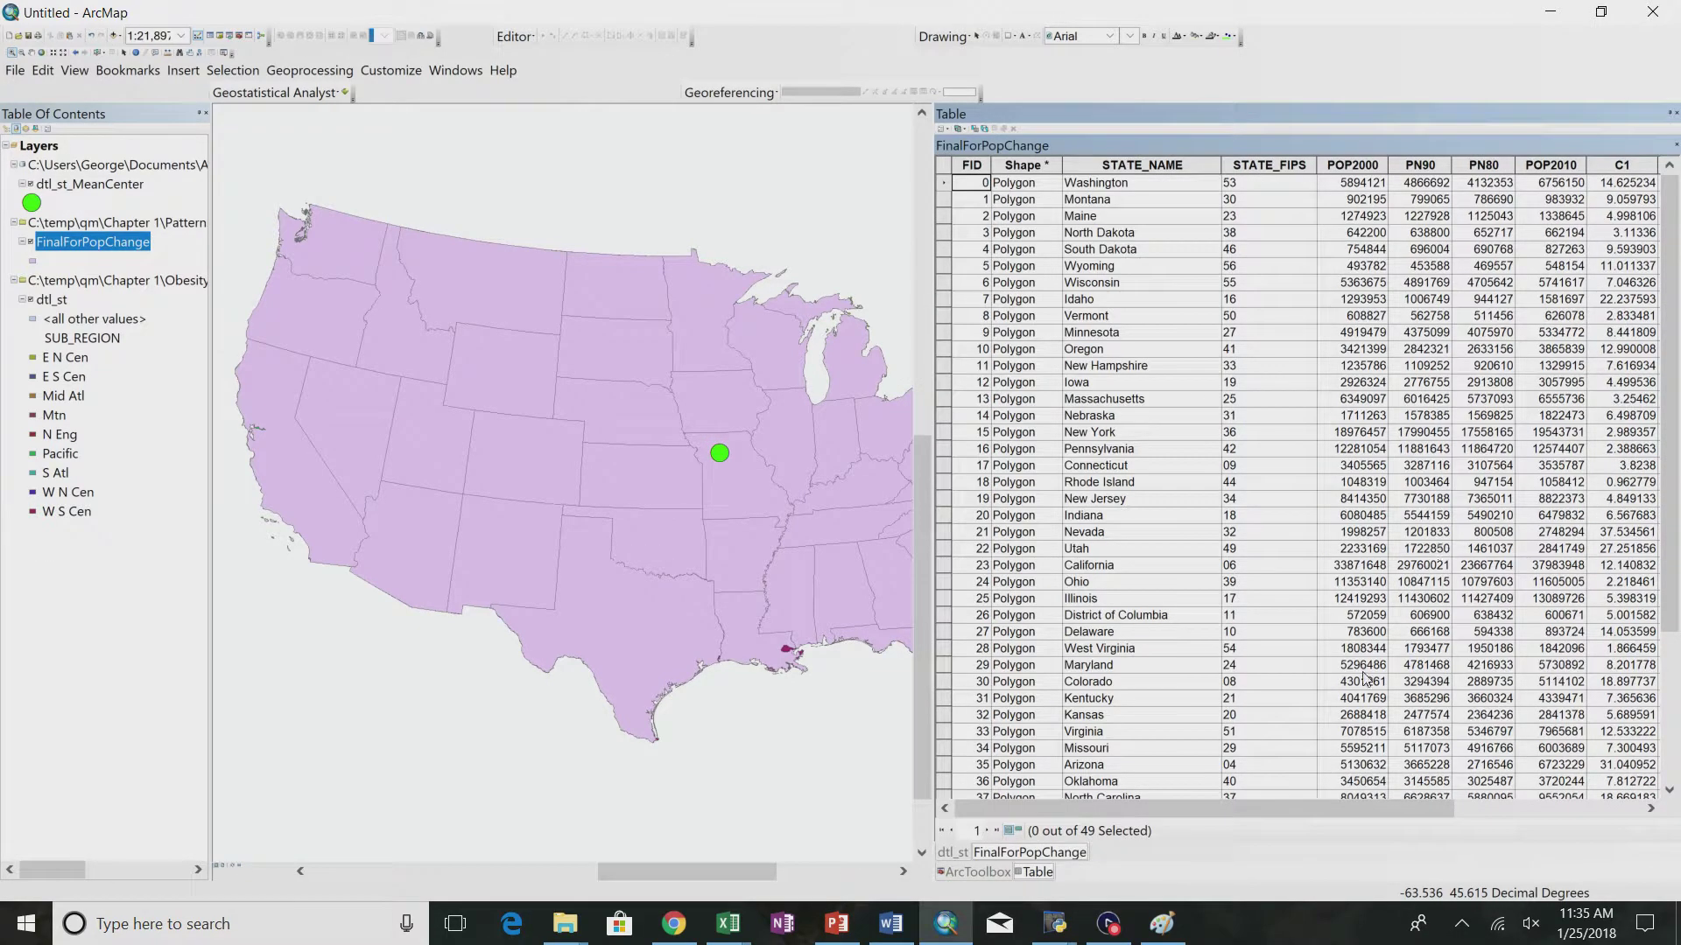
{"action": "left_click_drag", "start_coordinate": [1331, 806], "coordinate": [1616, 771]}
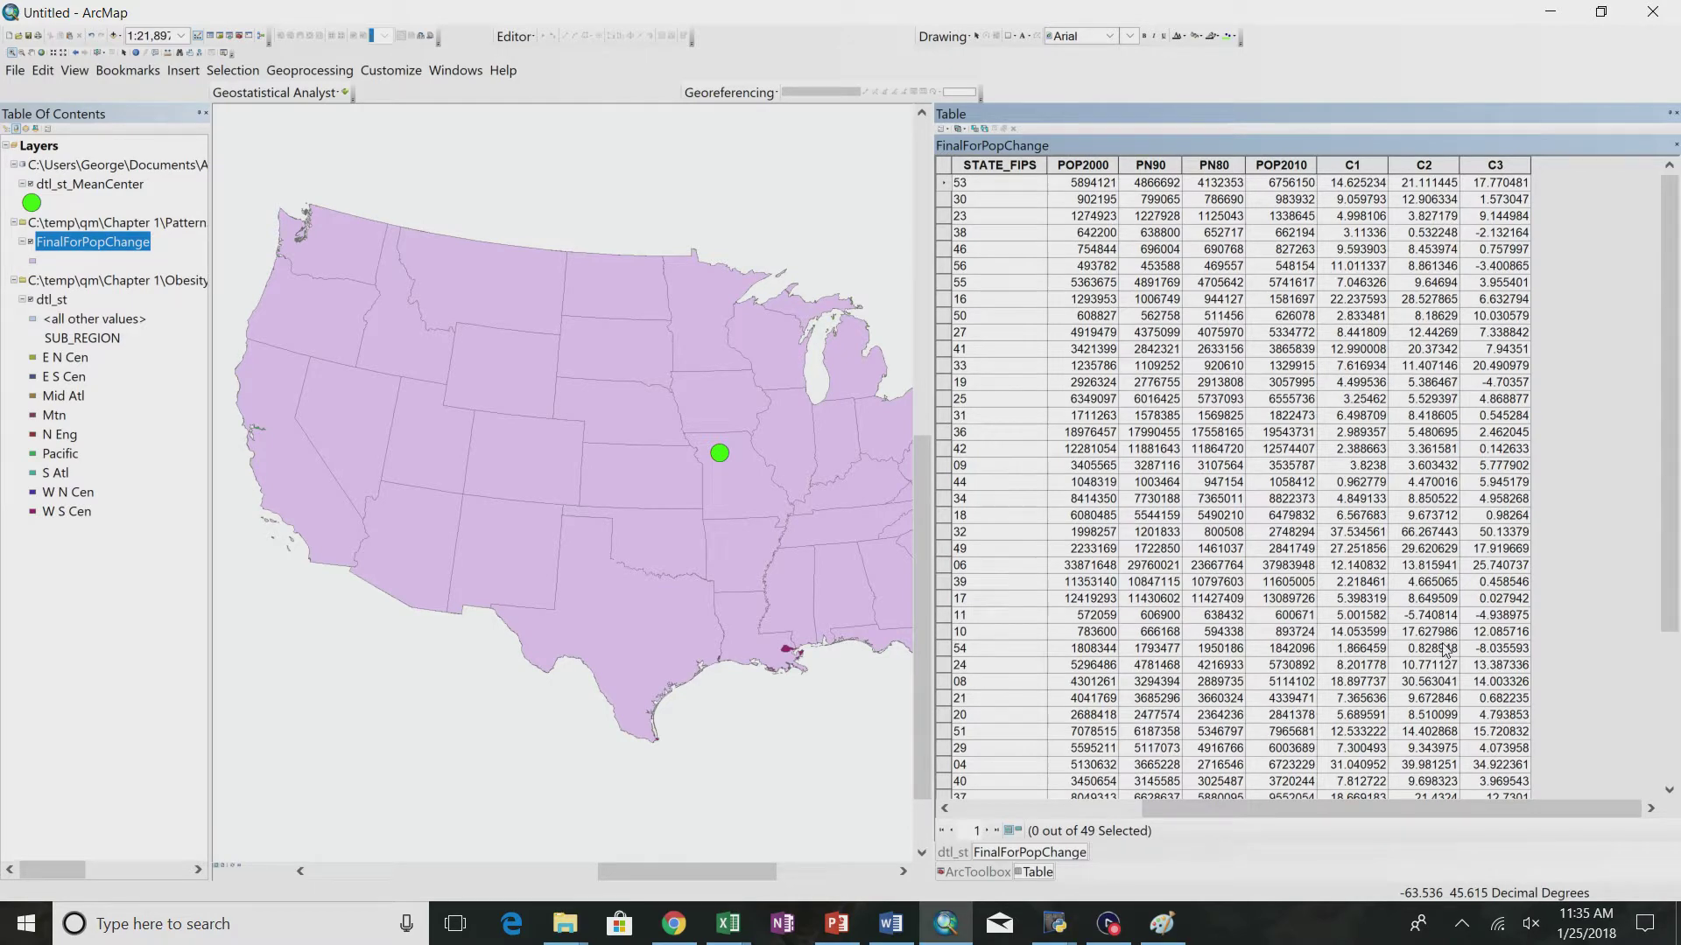
{"action": "left_click_drag", "start_coordinate": [1457, 807], "coordinate": [1597, 814]}
- Remove the dtl_st_MeanCenter layer from the map and close the FinalForPopChange and dtl_st attribute tables
{"action": "left_click", "coordinate": [75, 187]}
{"action": "right_click", "coordinate": [76, 187]}
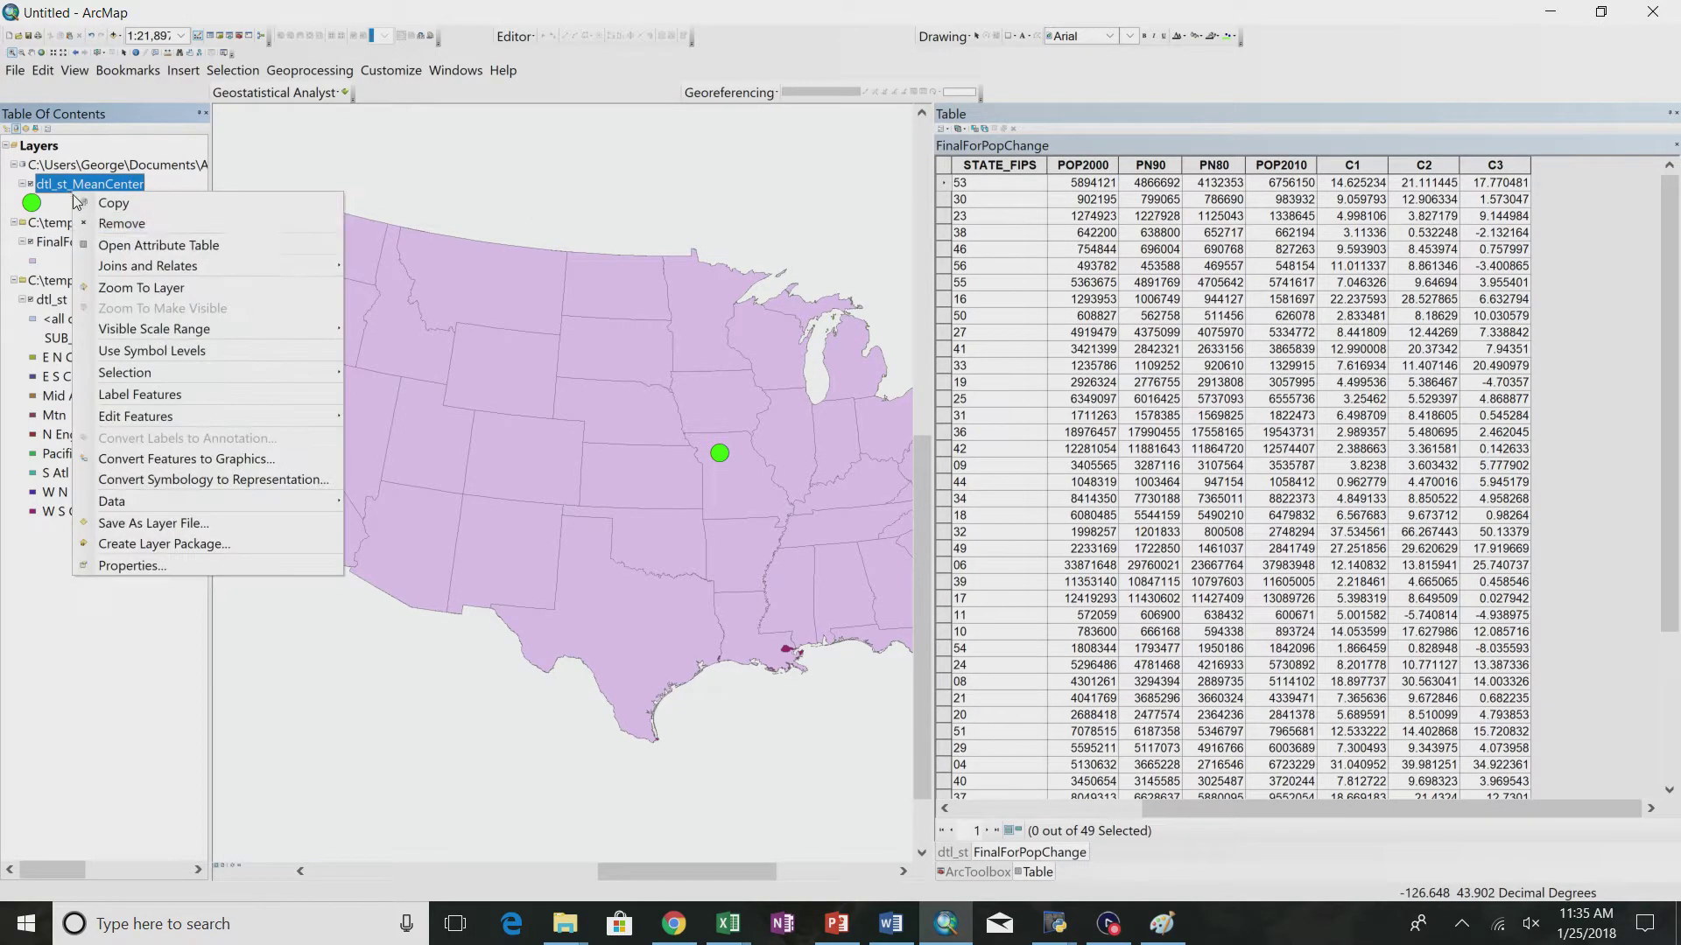
{"action": "key", "text": "Escape"}
{"action": "key", "text": "alt+Tab"}
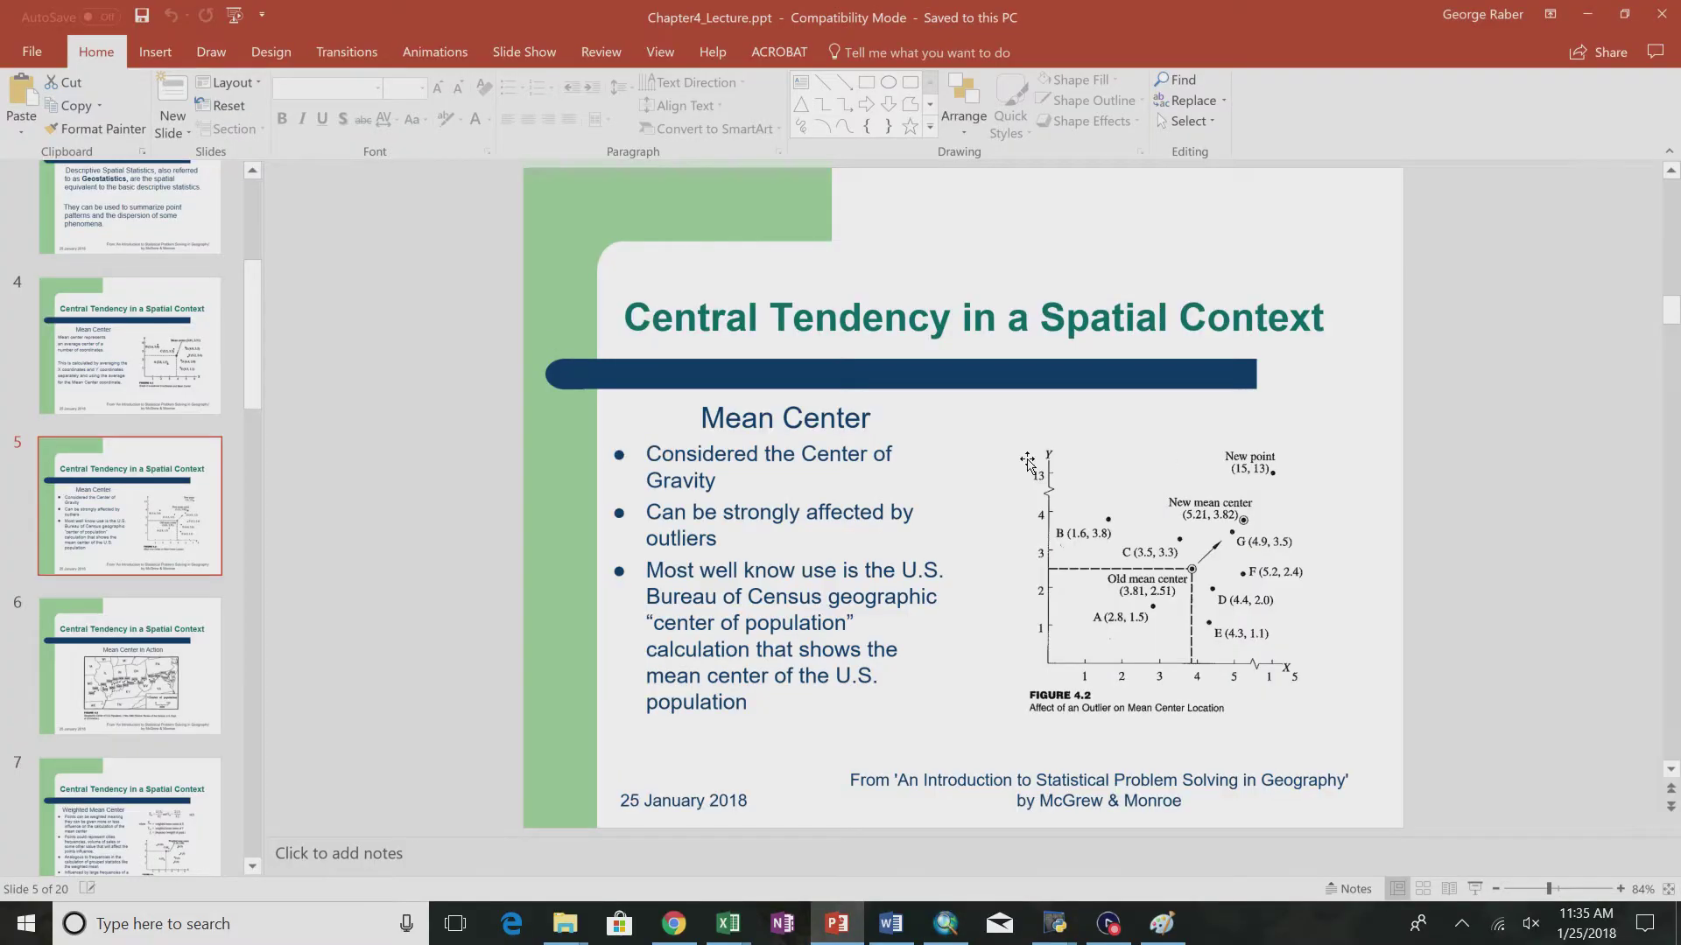
{"action": "key", "text": "alt+Tab"}
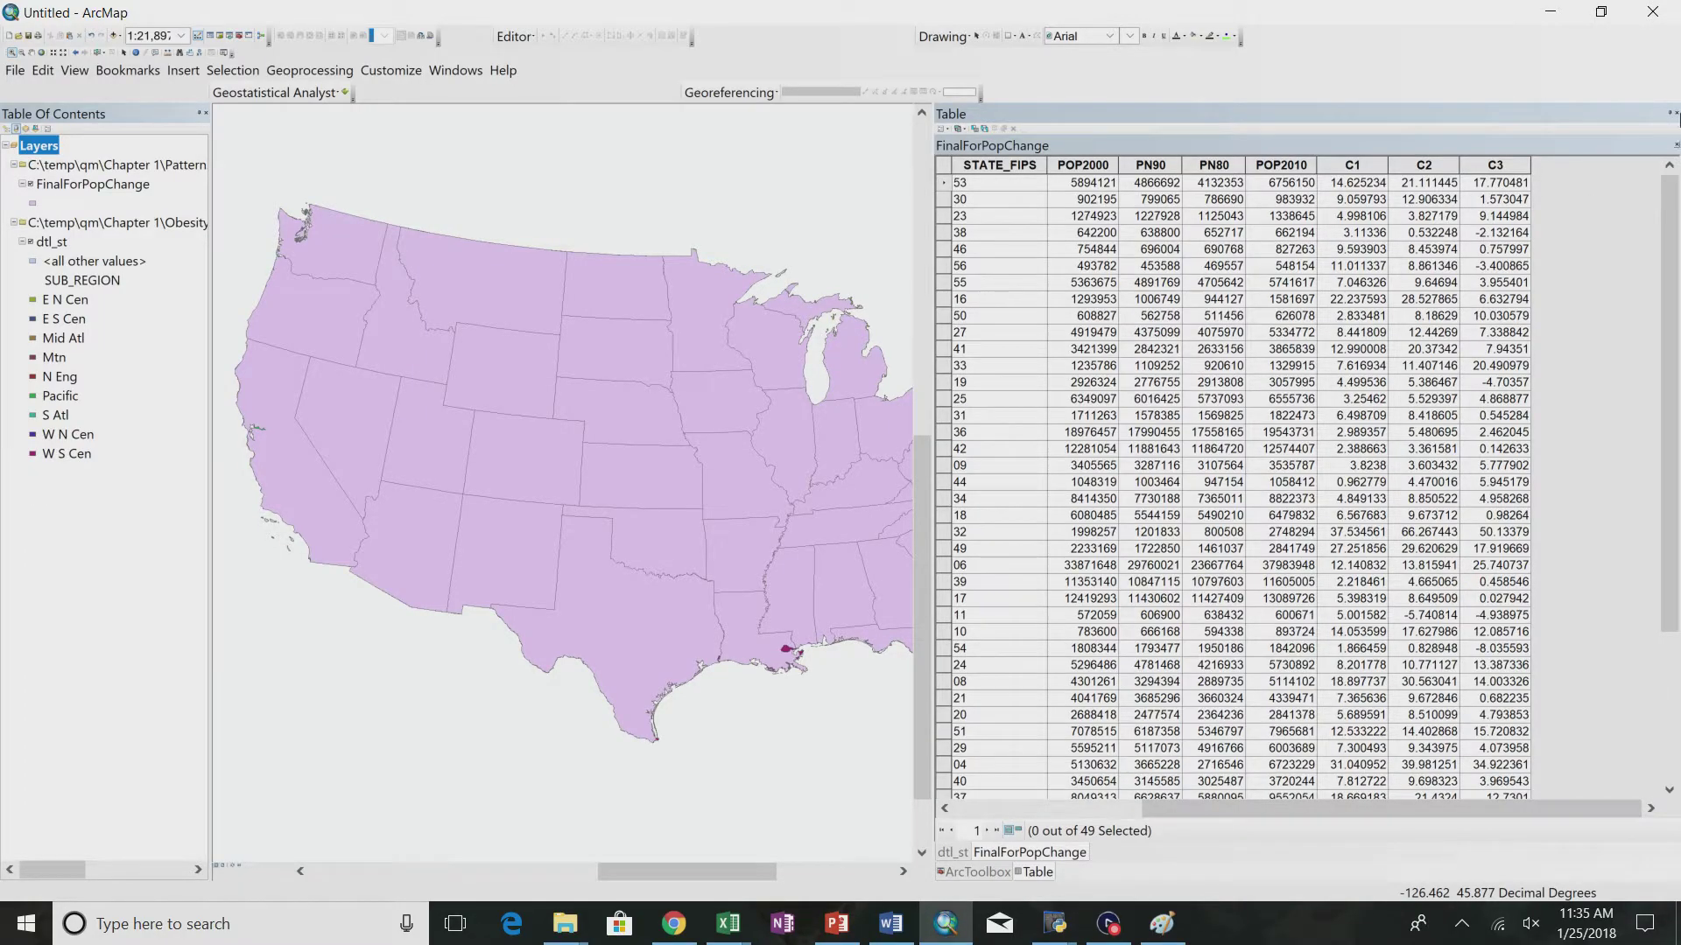
{"action": "left_click", "coordinate": [1676, 146]}
{"action": "left_click", "coordinate": [1676, 146]}
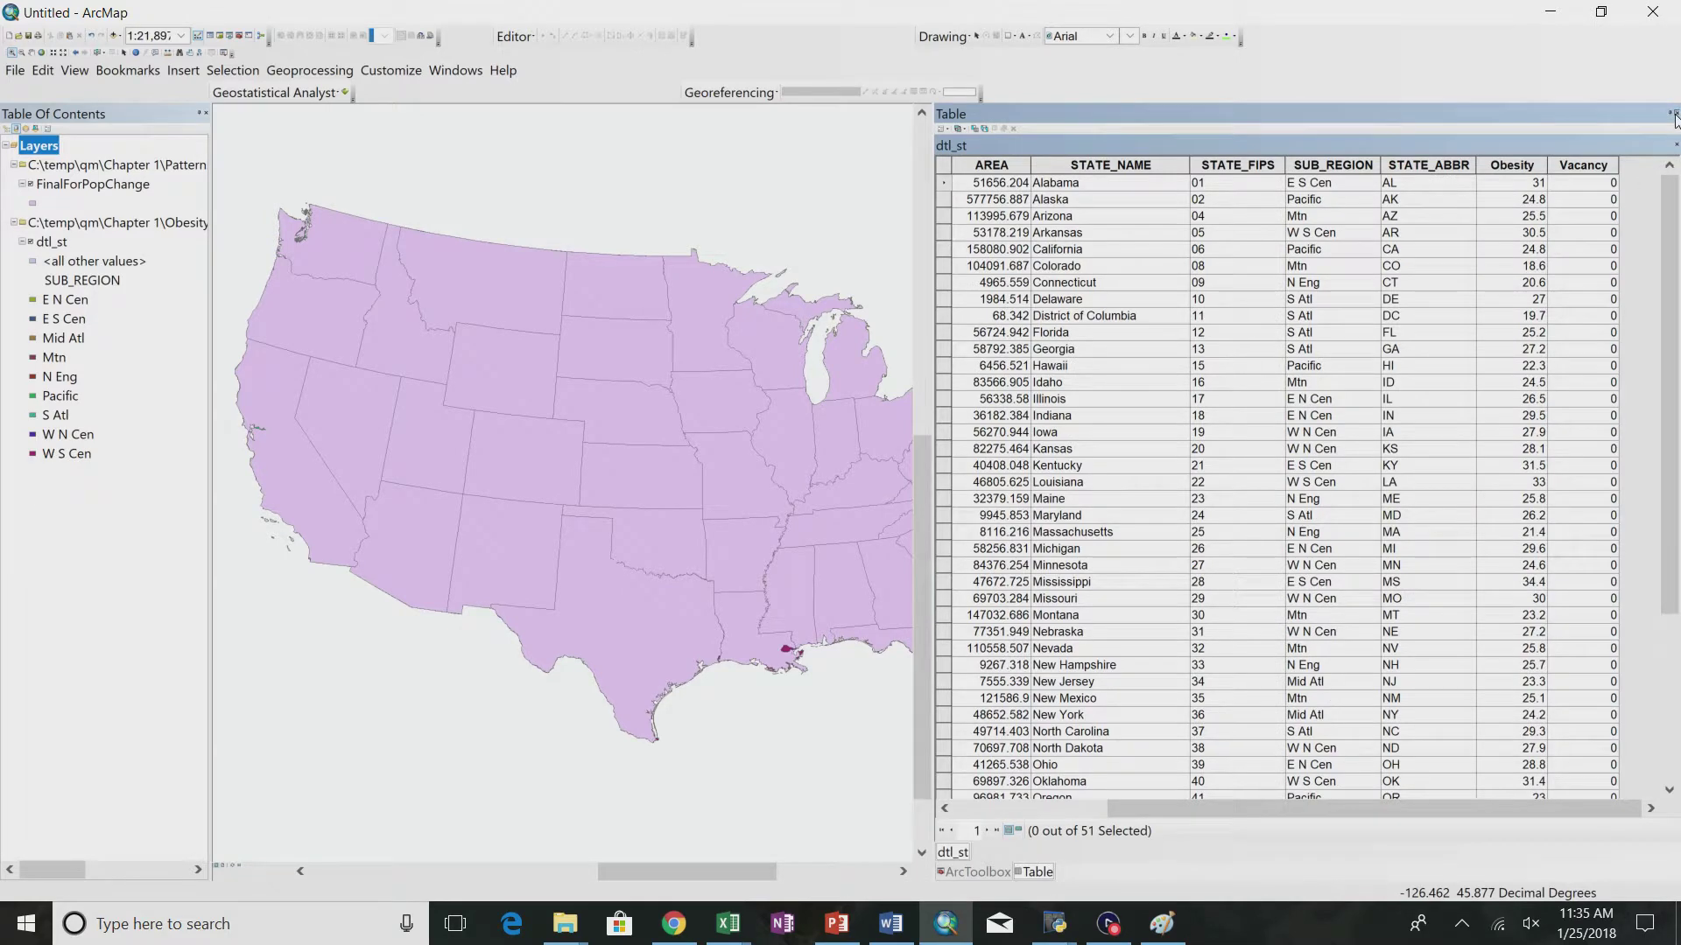
{"action": "left_click", "coordinate": [1675, 114]}
- Run the unweighted Mean Center tool on FinalForPopChange, with the output feature class FinalForPopChange_MeanCenter
{"action": "double_click", "coordinate": [1003, 638]}
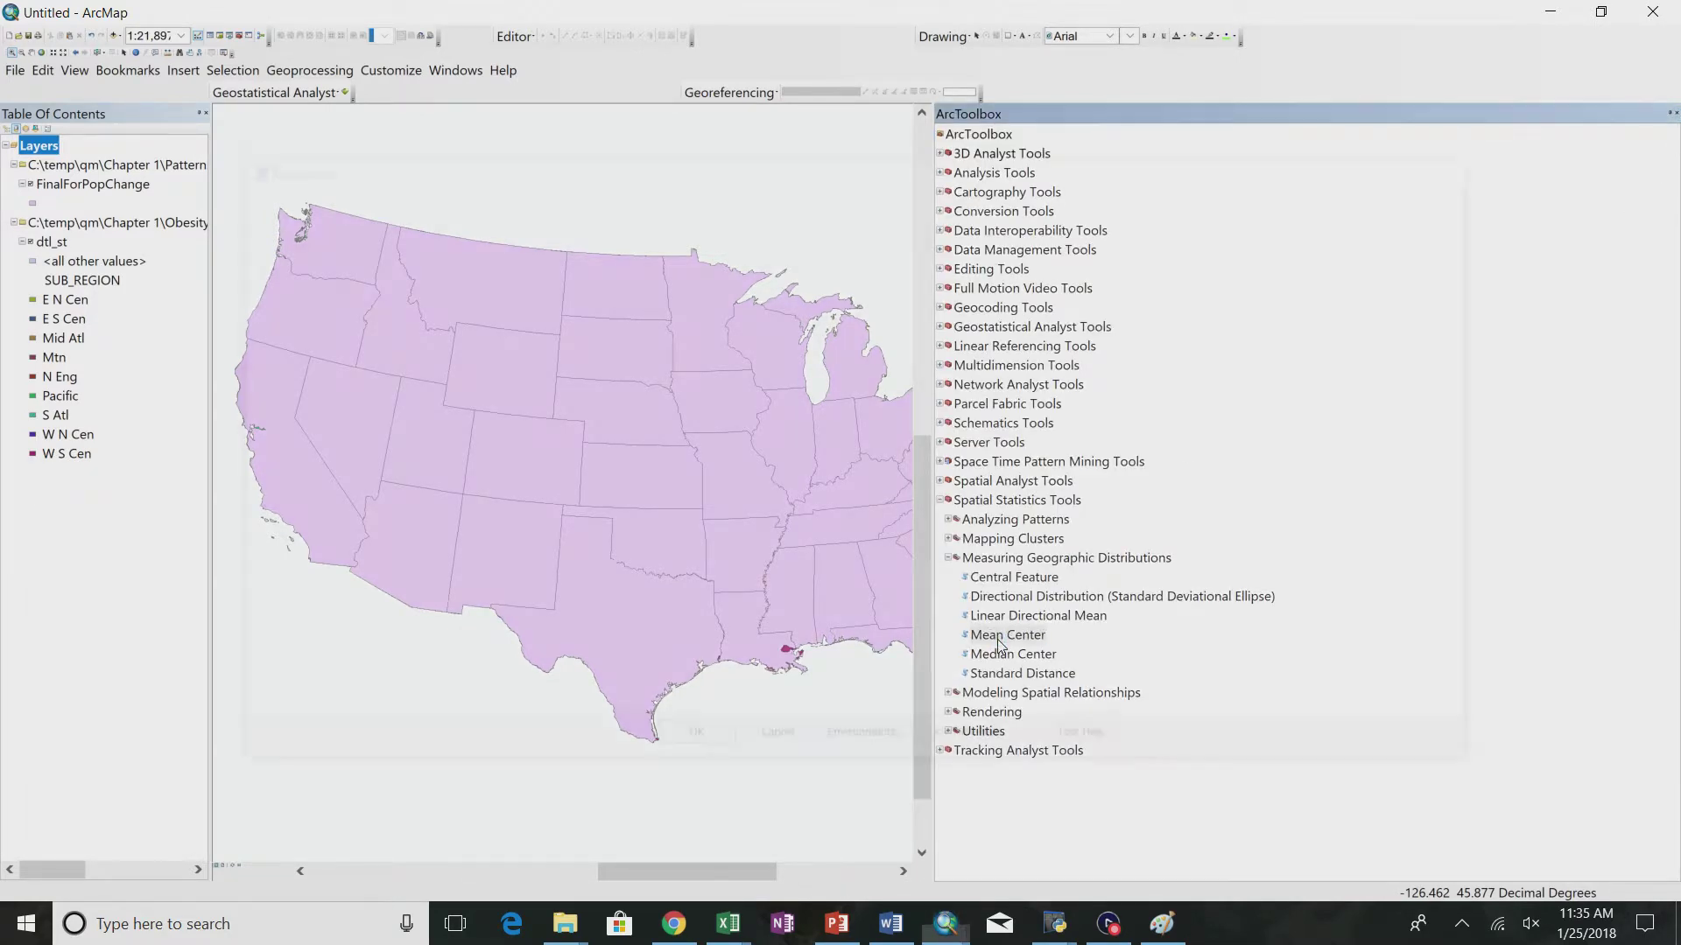
{"action": "left_click", "coordinate": [943, 203]}
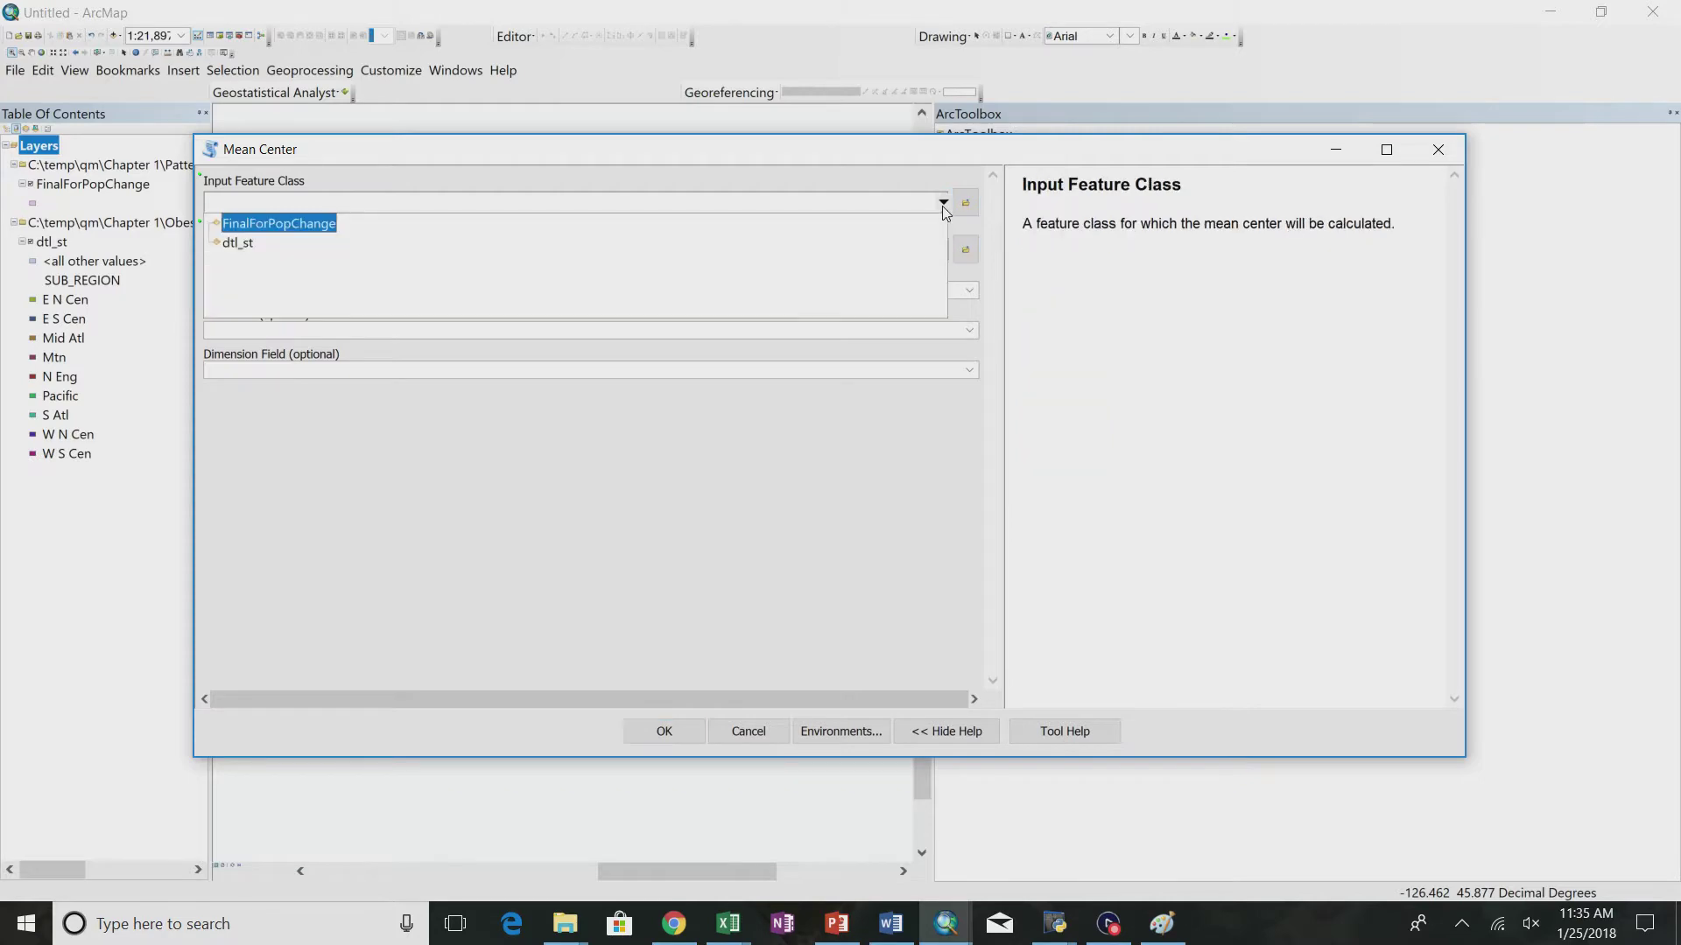
{"action": "left_click", "coordinate": [261, 225]}
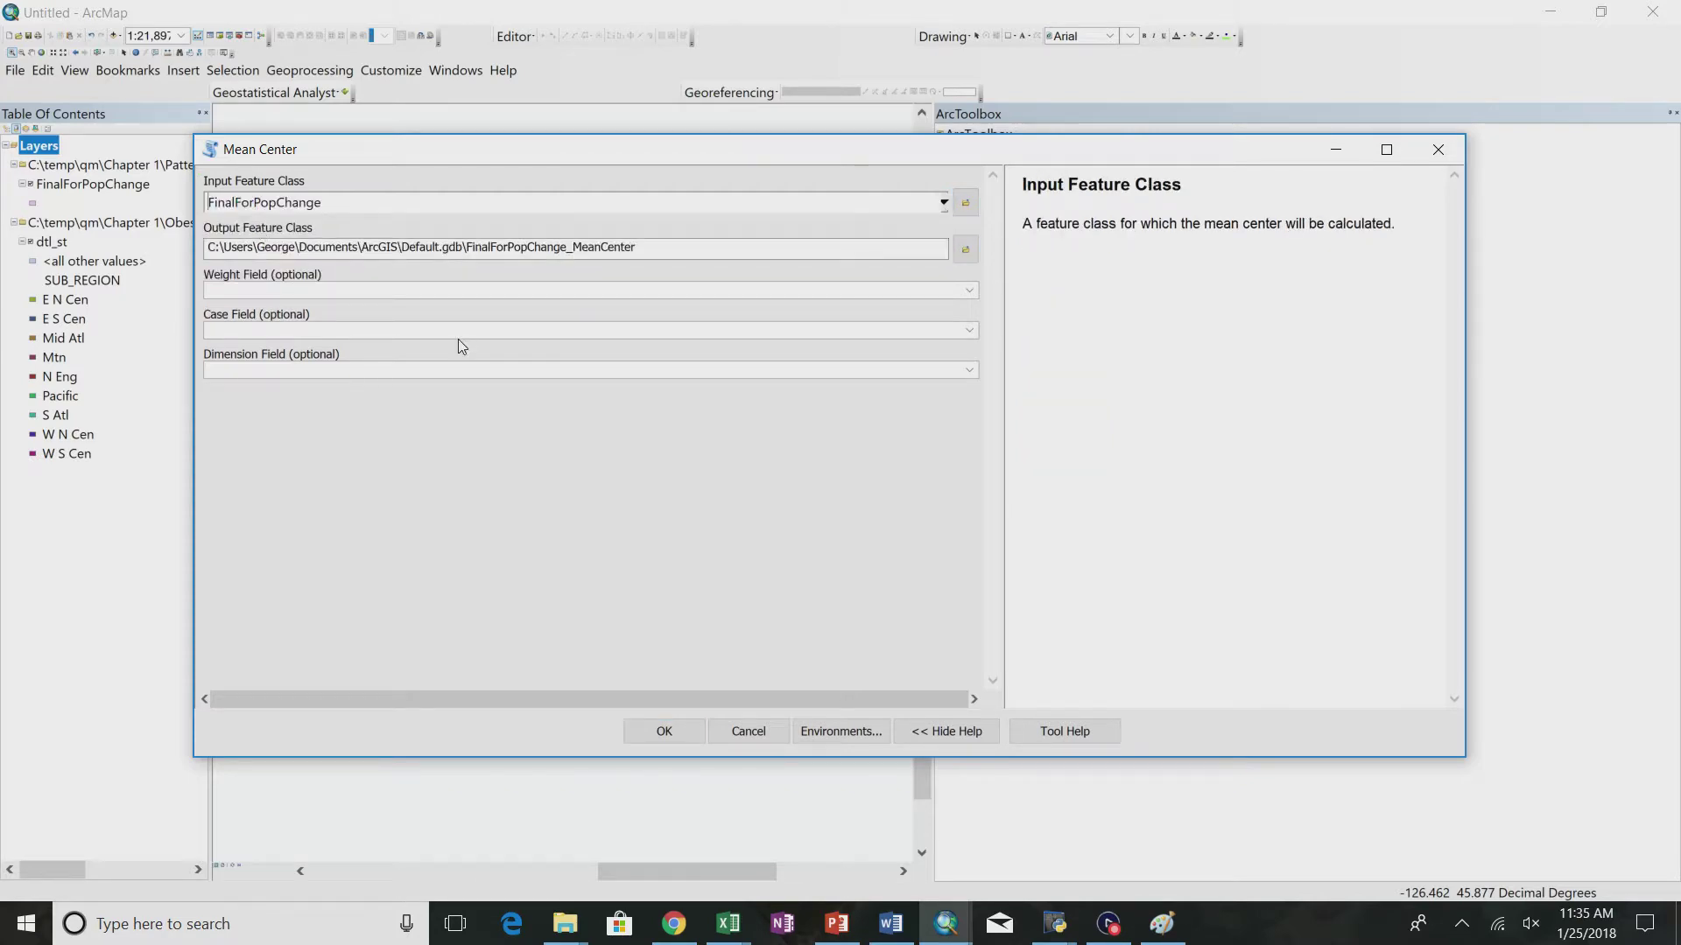
{"action": "left_click", "coordinate": [648, 732]}
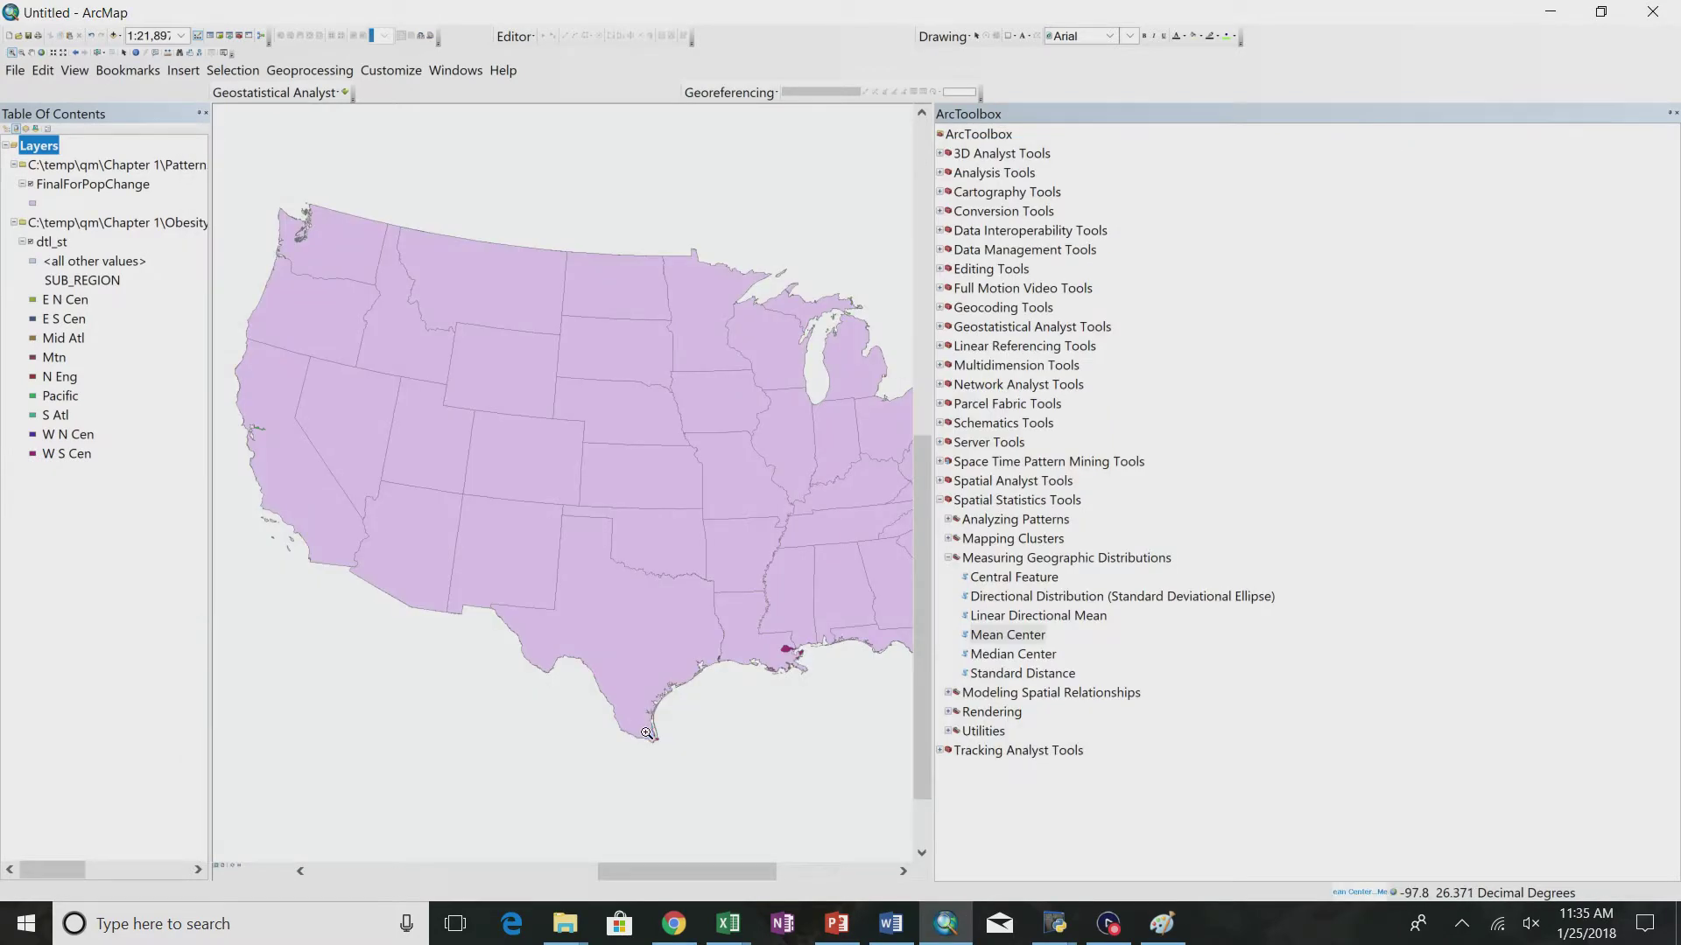
- Run Mean Center on FinalForPopChange with POP2010 as the weight field and the output feature class FinalForPopChange_MeanCenter1
{"action": "left_click", "coordinate": [987, 636]}
{"action": "double_click", "coordinate": [986, 636]}
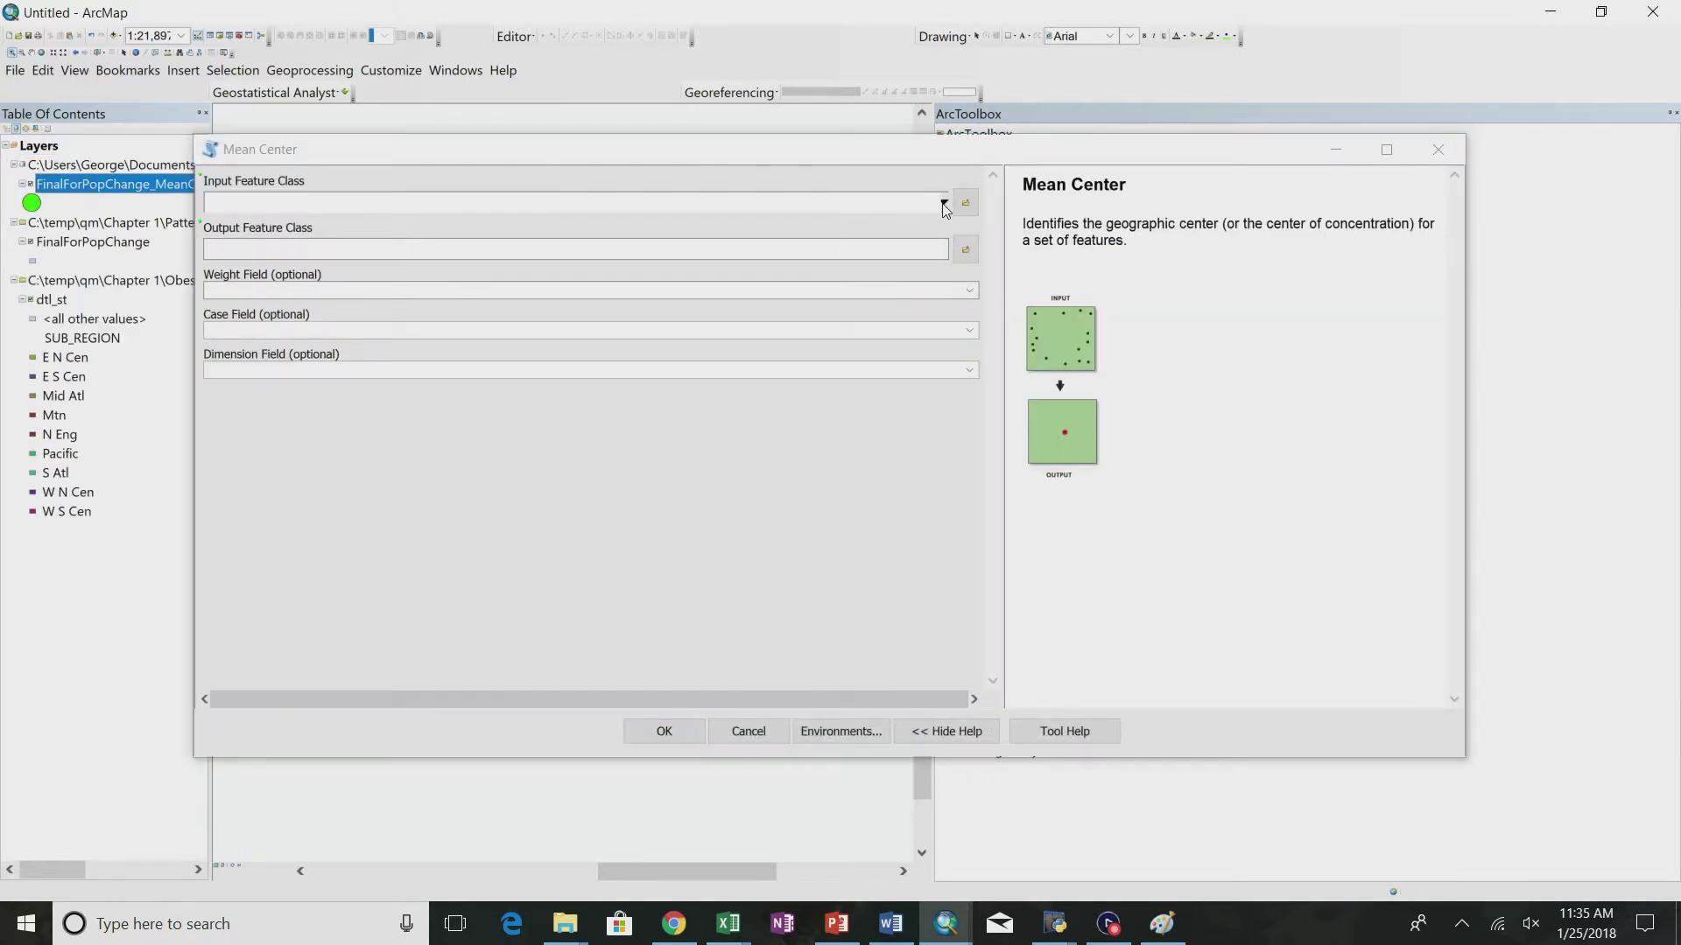
{"action": "left_click", "coordinate": [943, 202]}
{"action": "left_click", "coordinate": [324, 229]}
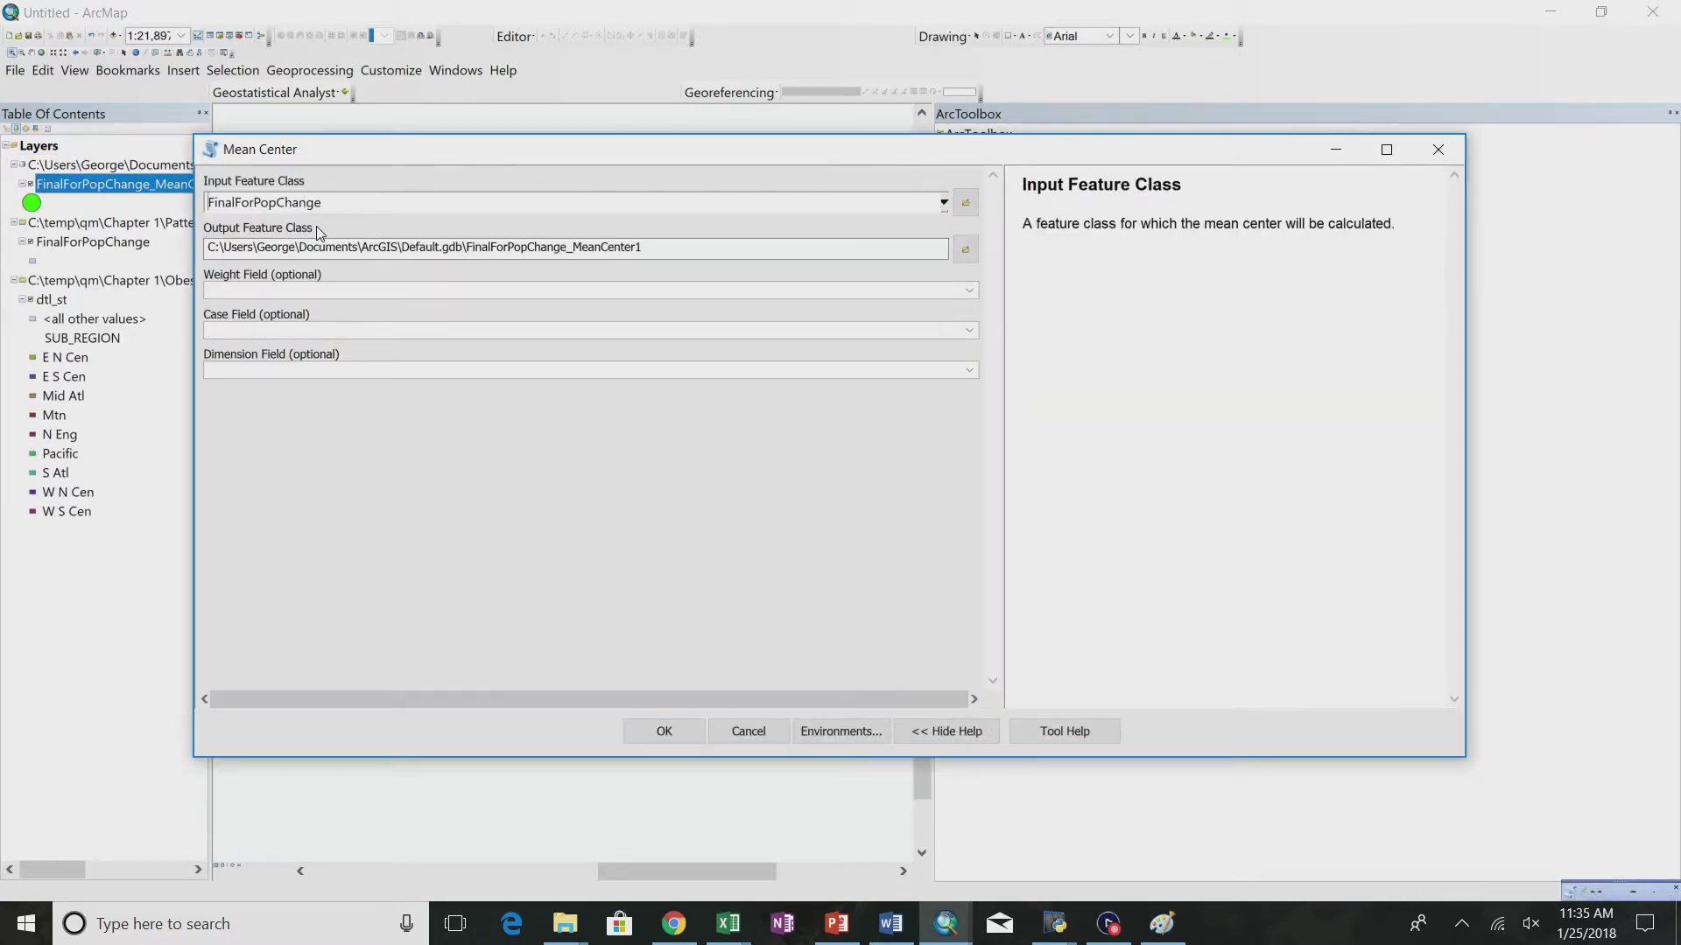
{"action": "left_click", "coordinate": [968, 292]}
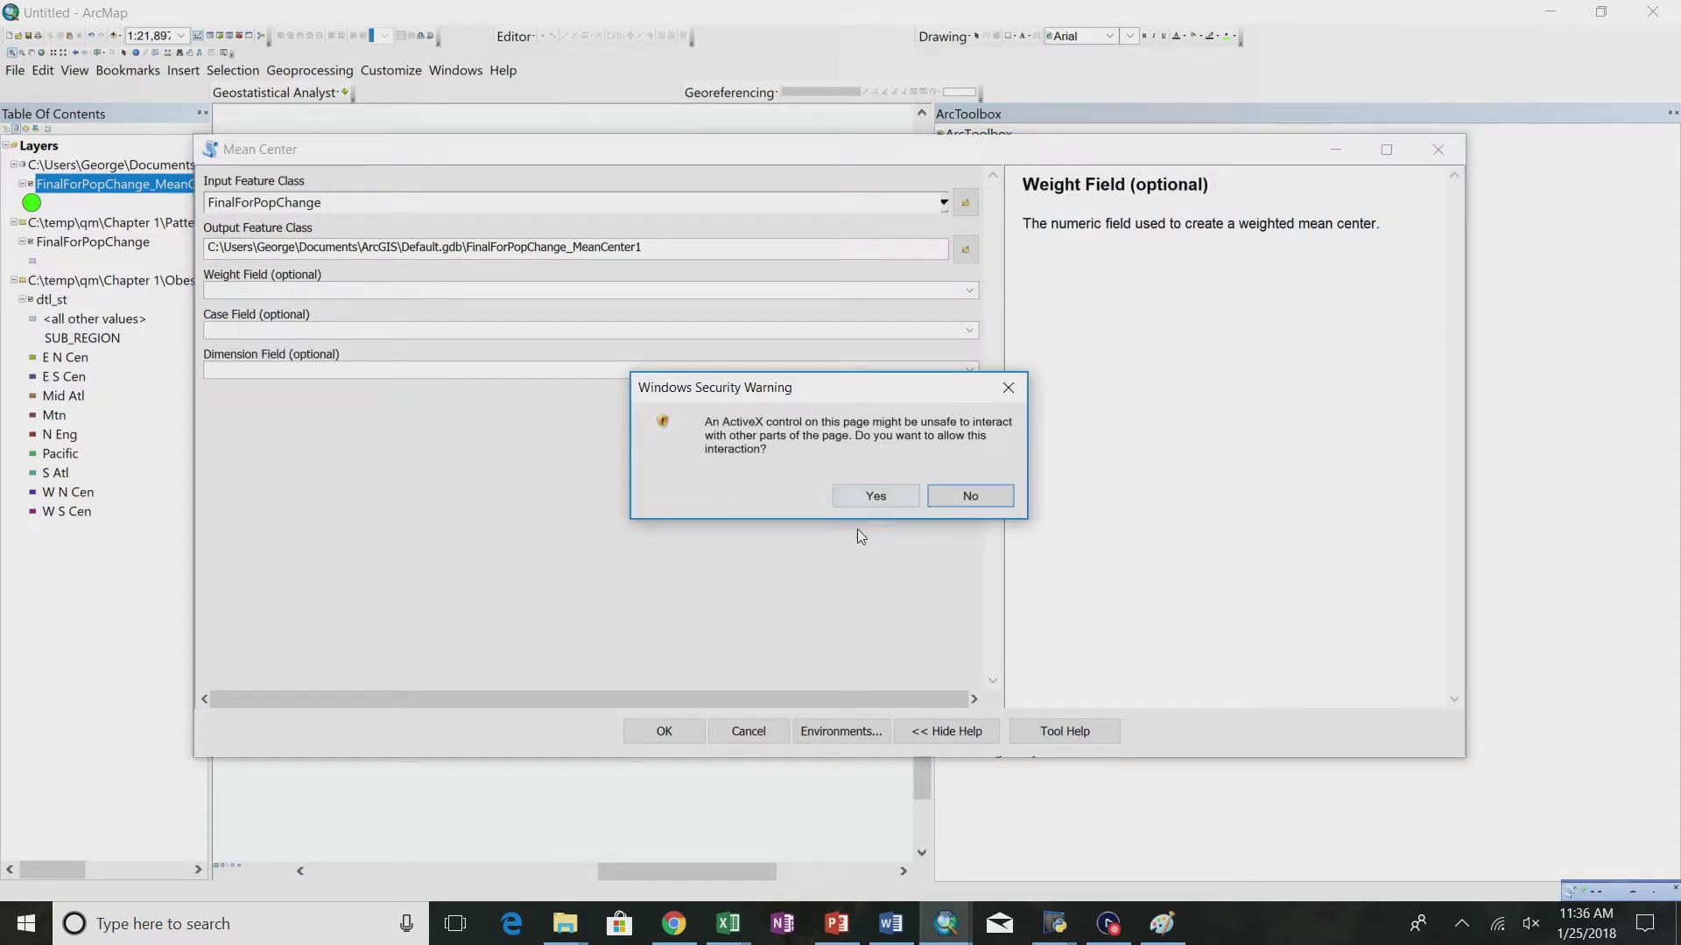
{"action": "left_click", "coordinate": [859, 497]}
{"action": "left_click", "coordinate": [969, 292]}
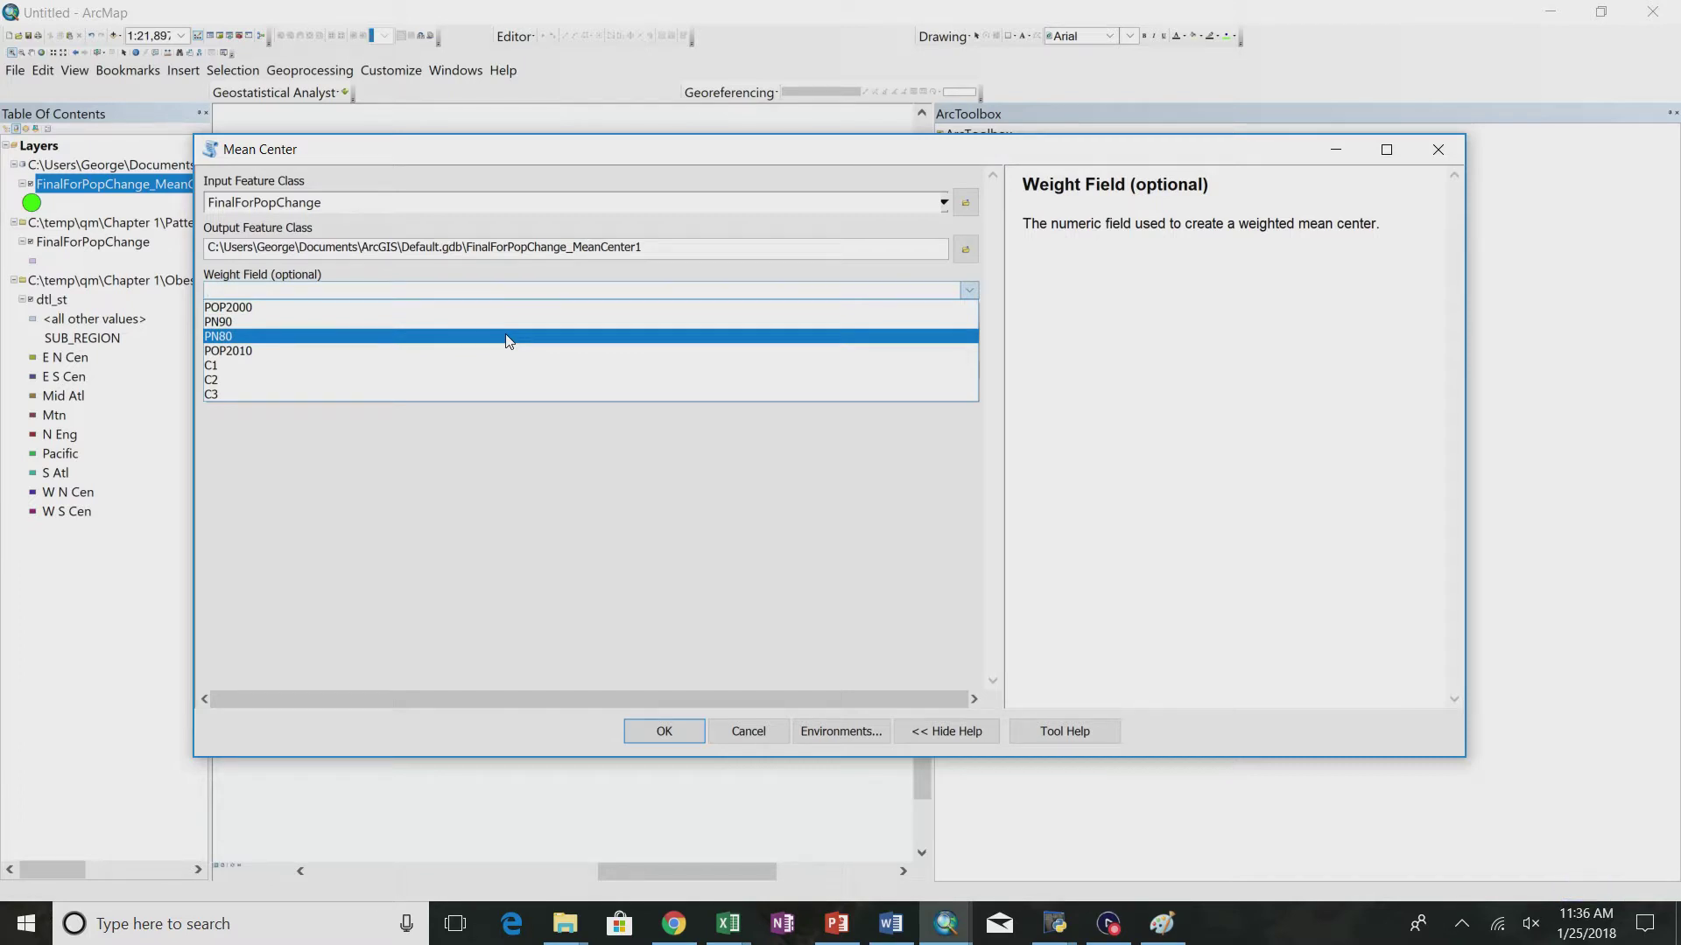
{"action": "left_click", "coordinate": [509, 341]}
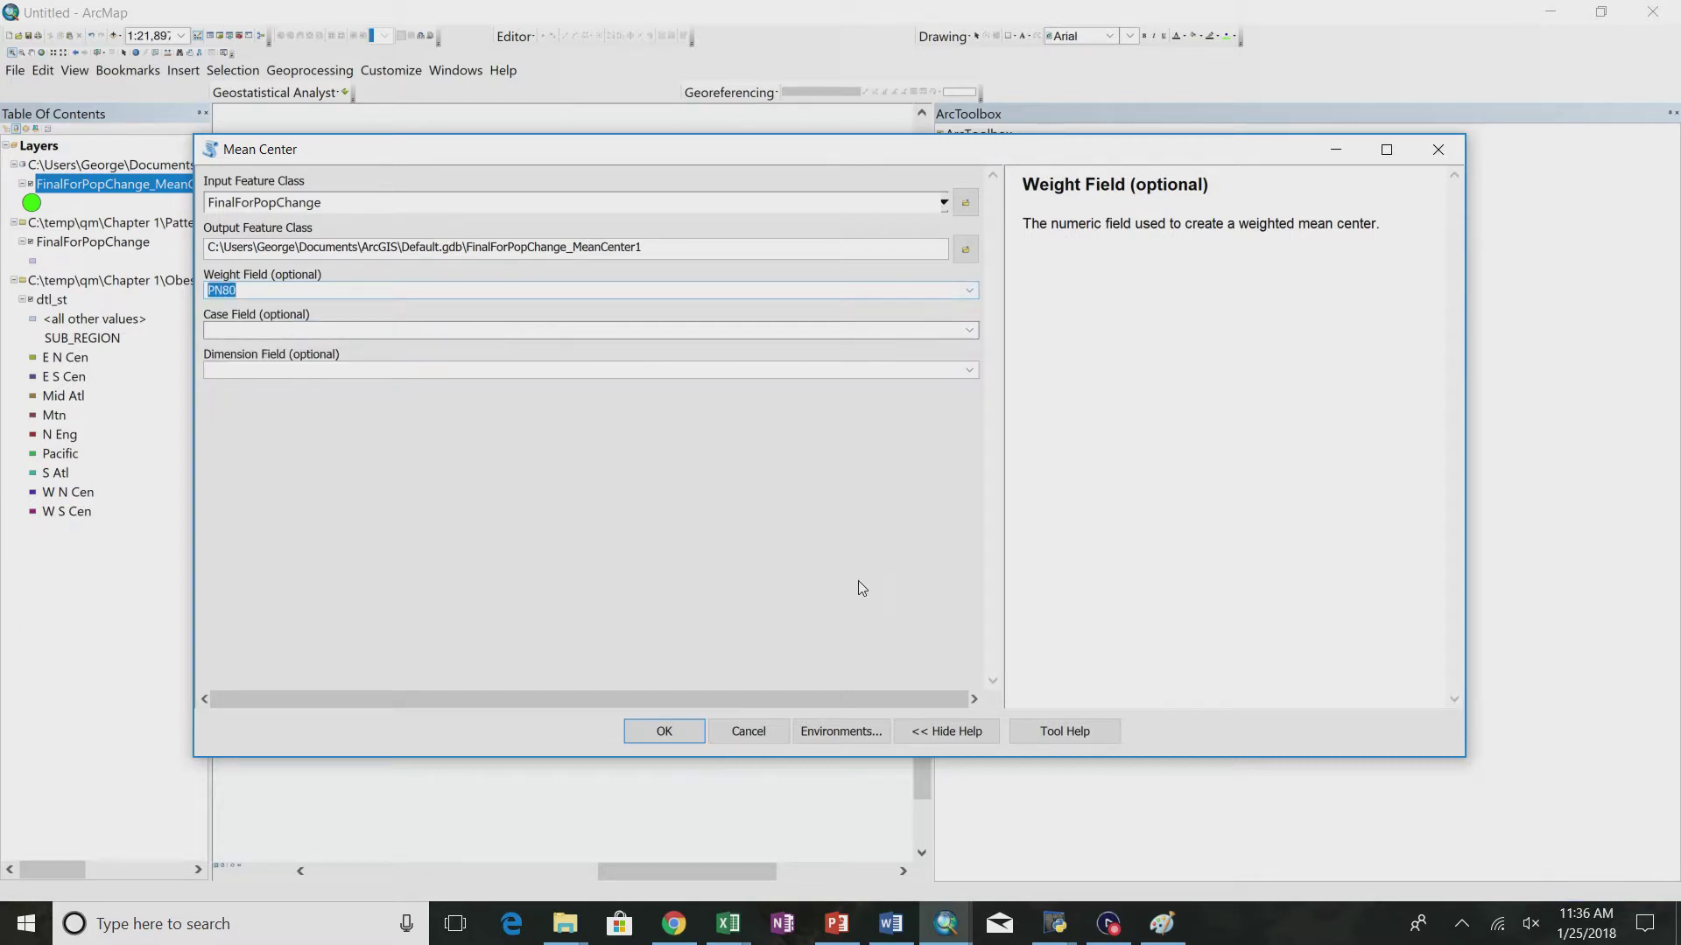
{"action": "left_click", "coordinate": [970, 287]}
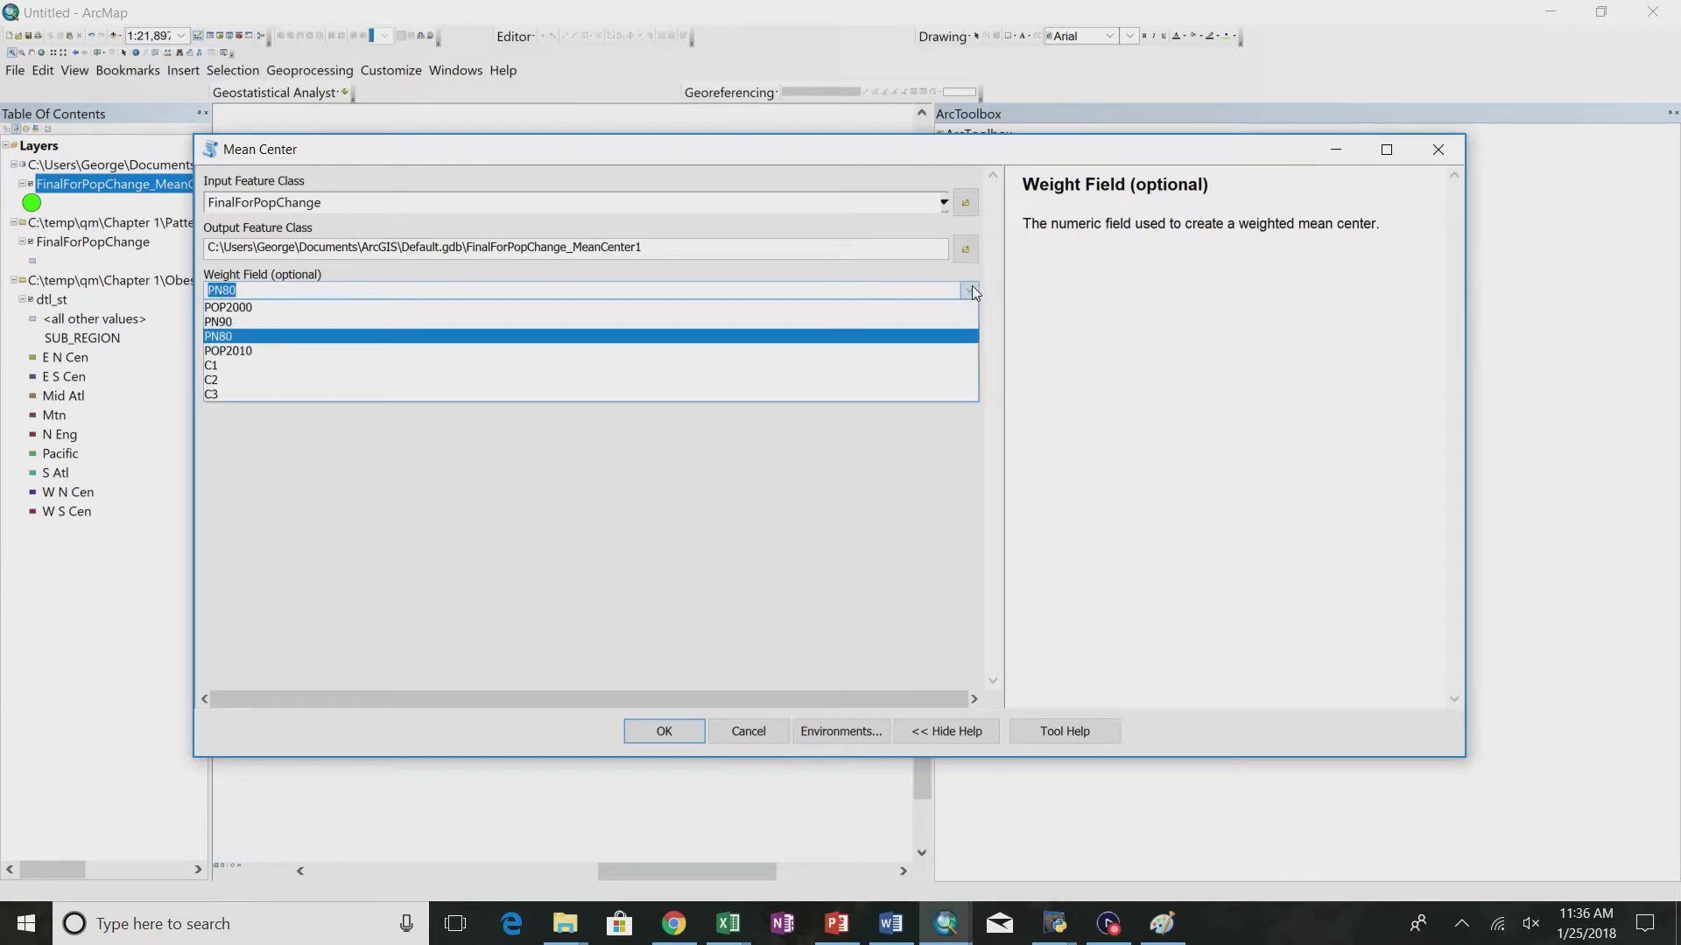
{"action": "left_click", "coordinate": [570, 351]}
{"action": "left_click", "coordinate": [651, 737]}
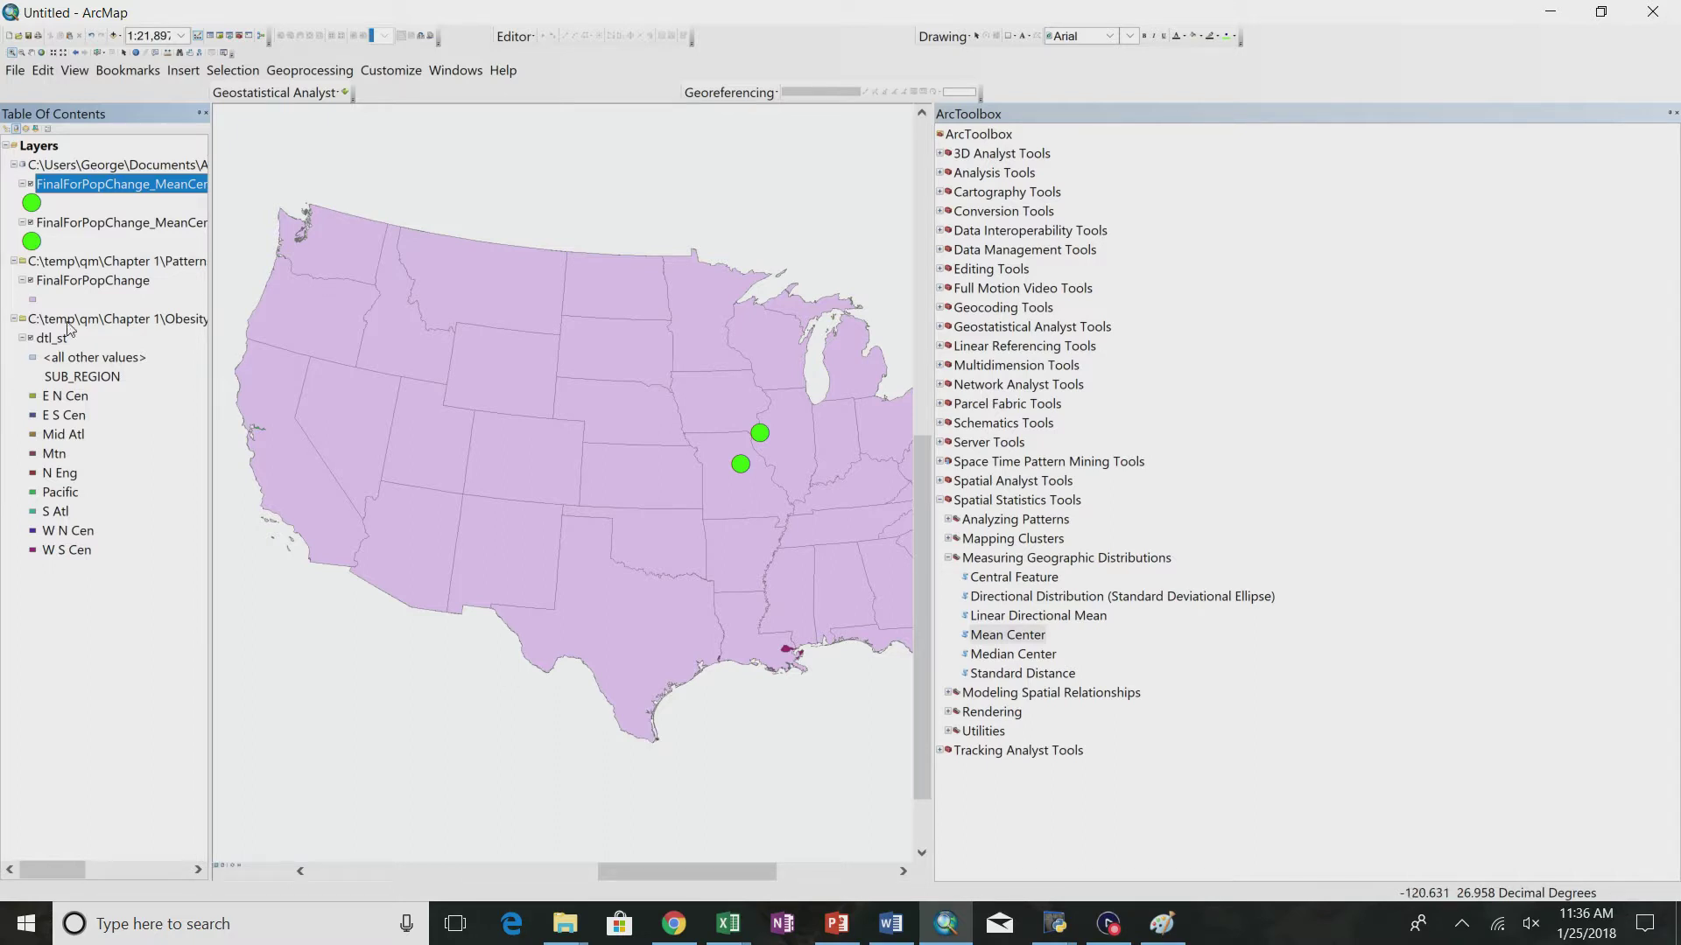
{"action": "left_click", "coordinate": [38, 185]}
{"action": "double_click", "coordinate": [985, 636]}
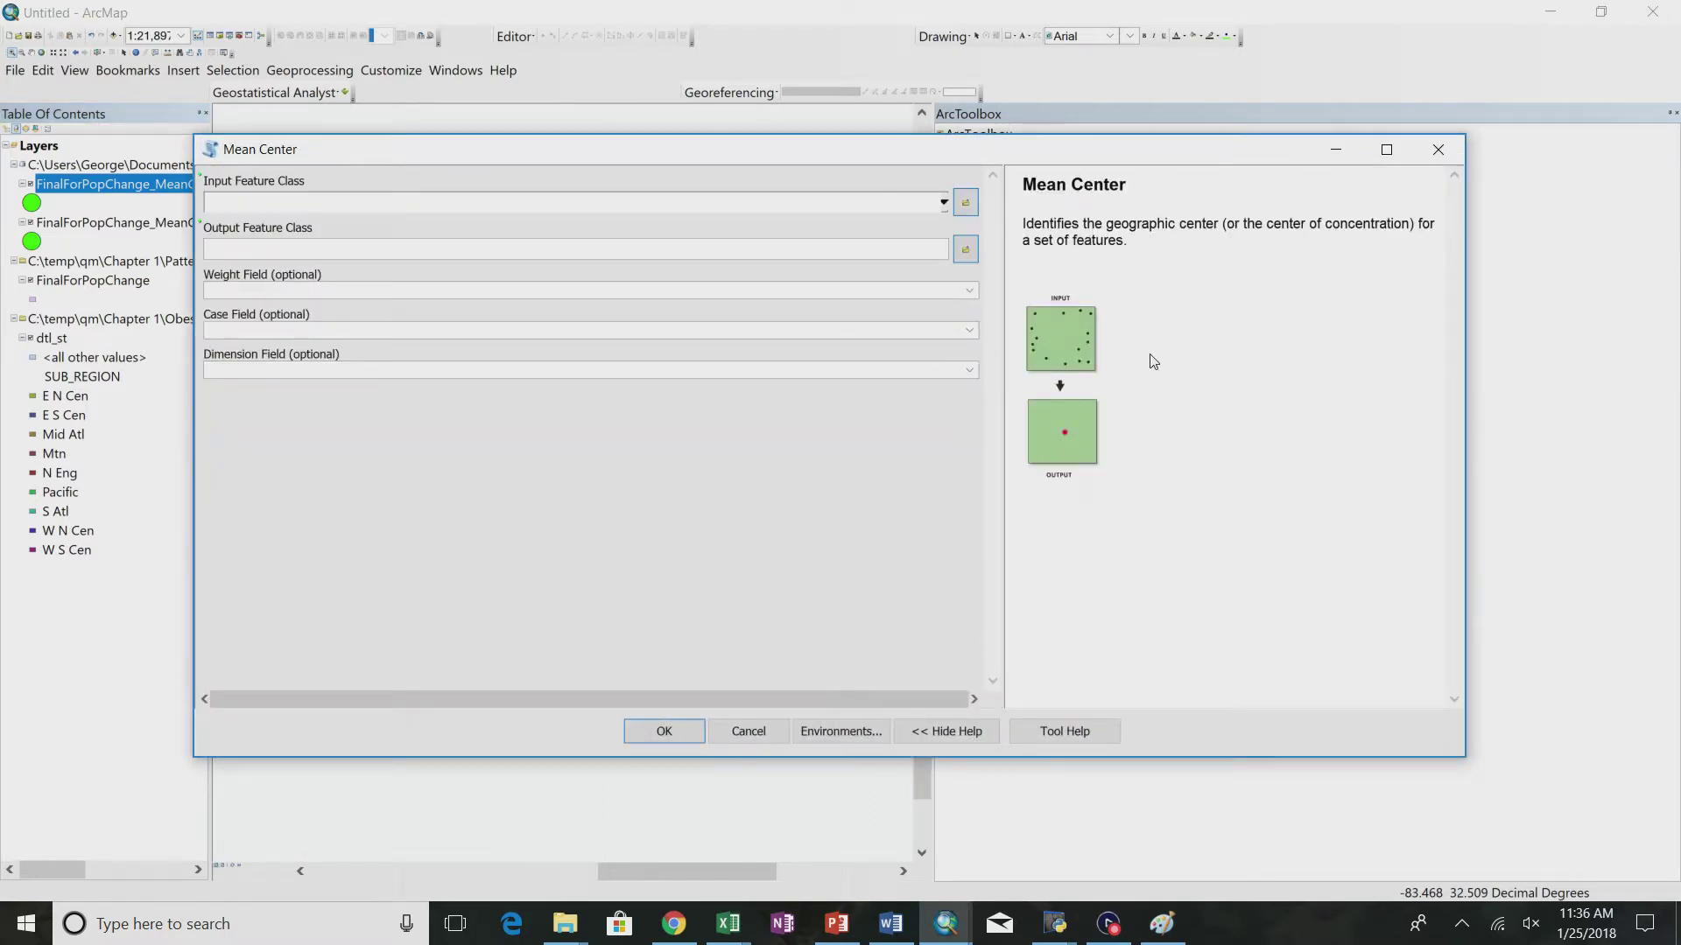
{"action": "left_click", "coordinate": [350, 327]}
{"action": "left_click", "coordinate": [974, 495]}
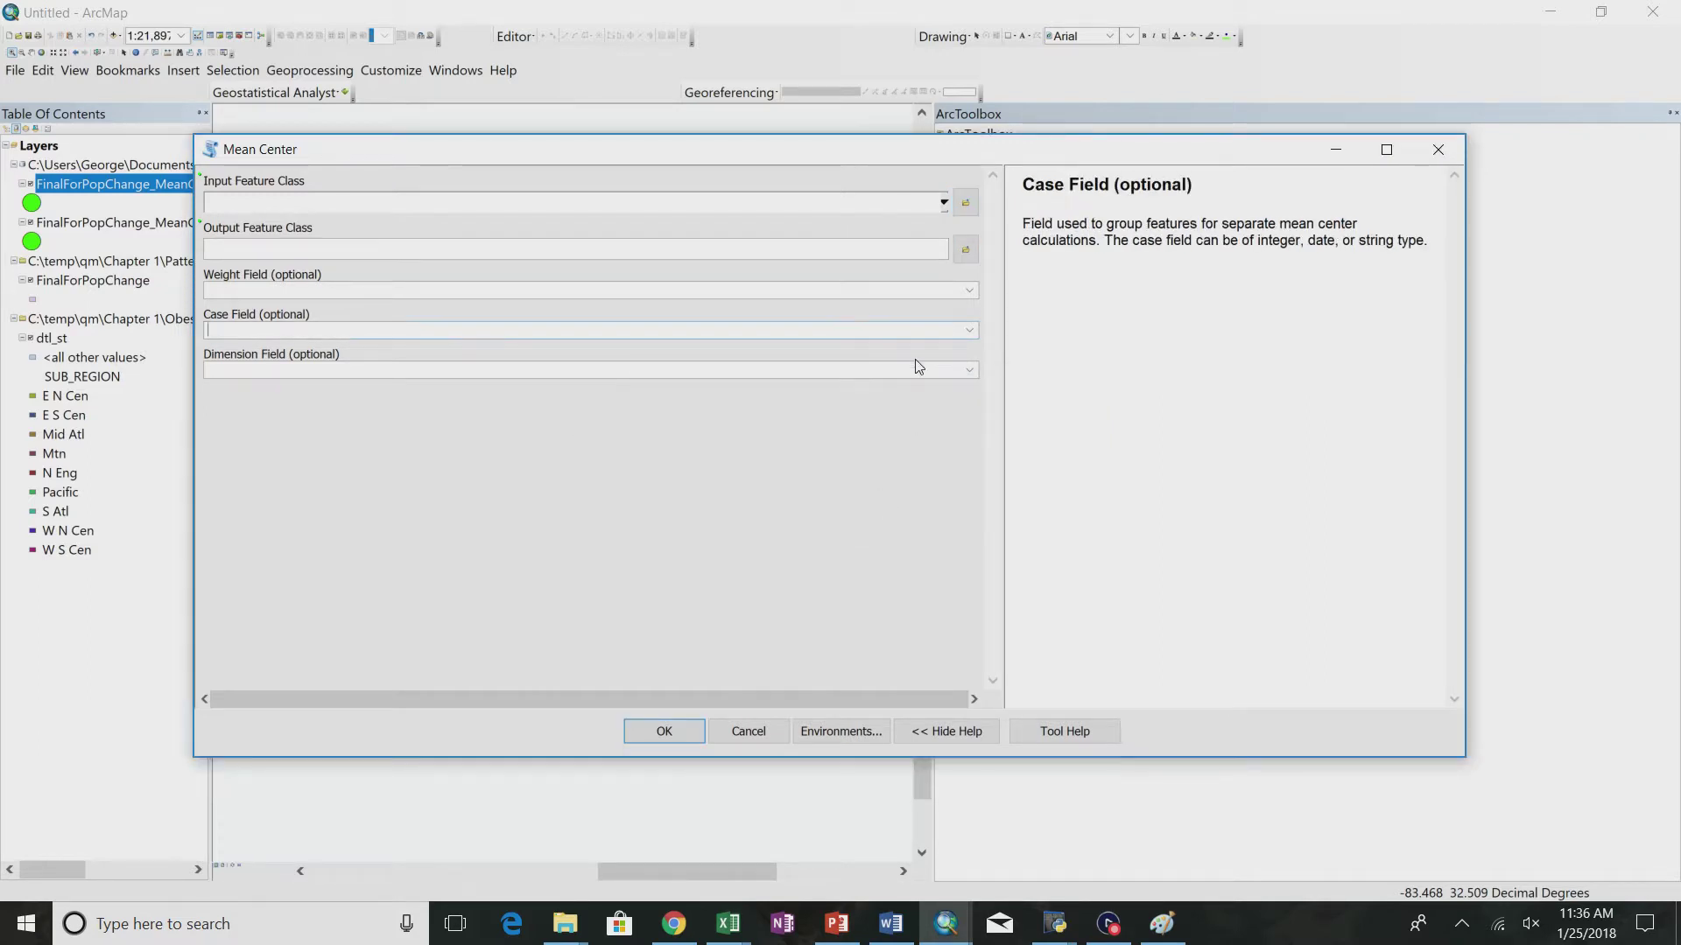
{"action": "left_click", "coordinate": [969, 330]}
{"action": "left_click", "coordinate": [969, 330]}
{"action": "left_click", "coordinate": [748, 731]}
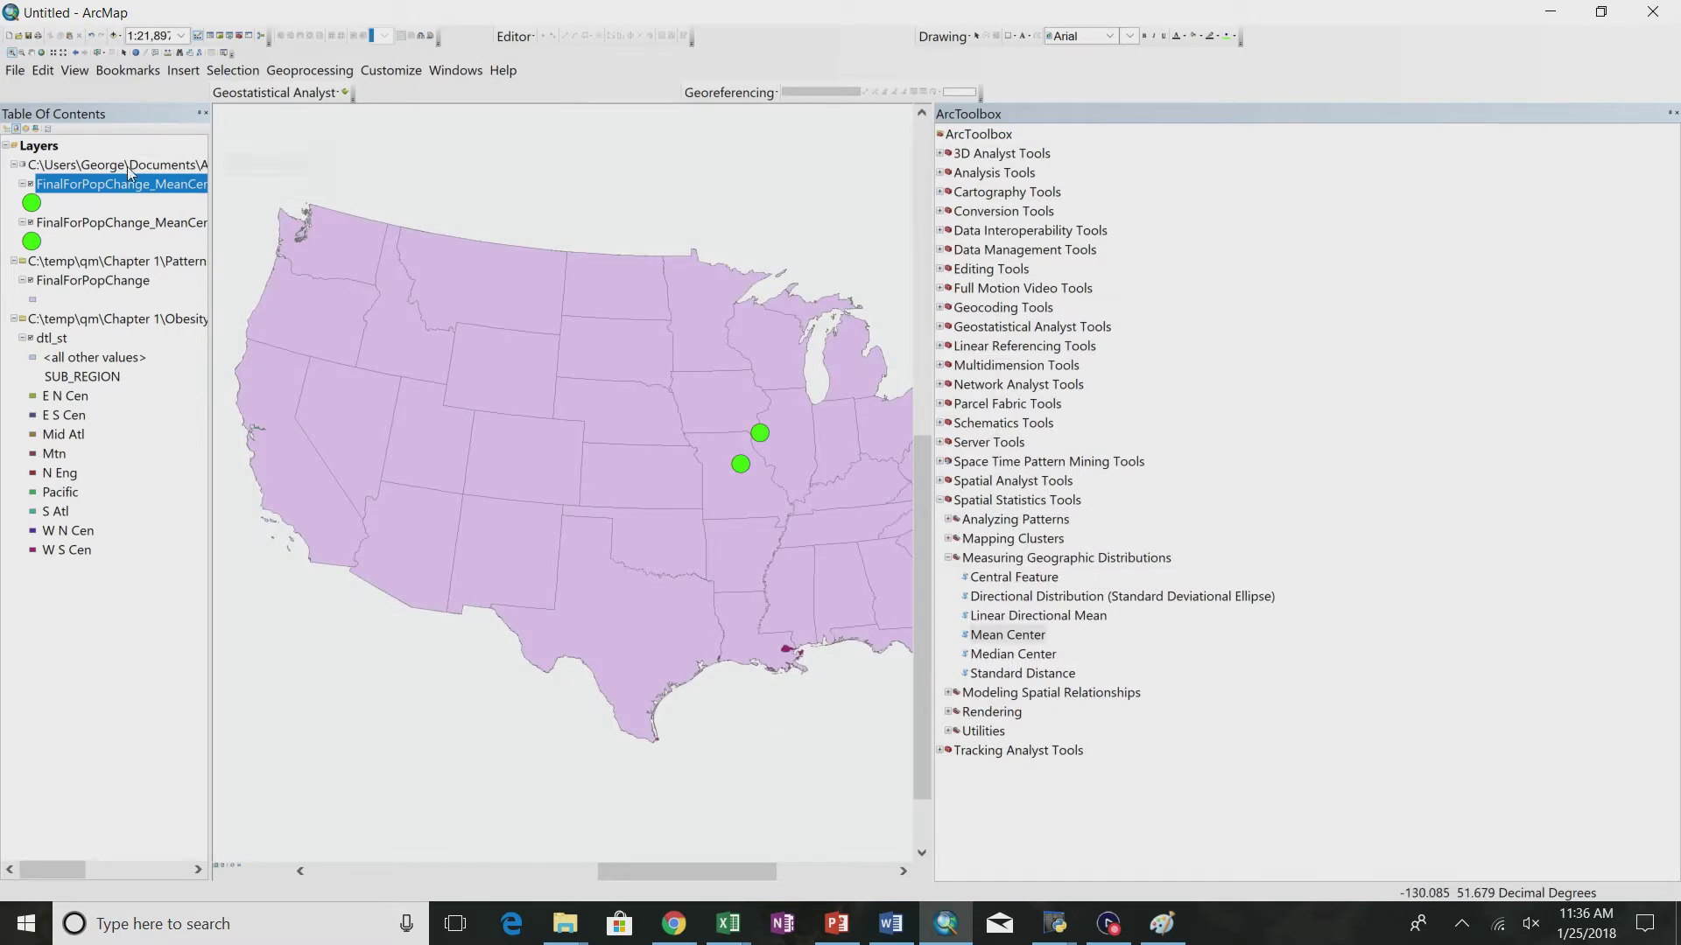
- Remove both FinalForPopChange mean center layers from the map
{"action": "right_click", "coordinate": [94, 184]}
{"action": "left_click", "coordinate": [159, 206]}
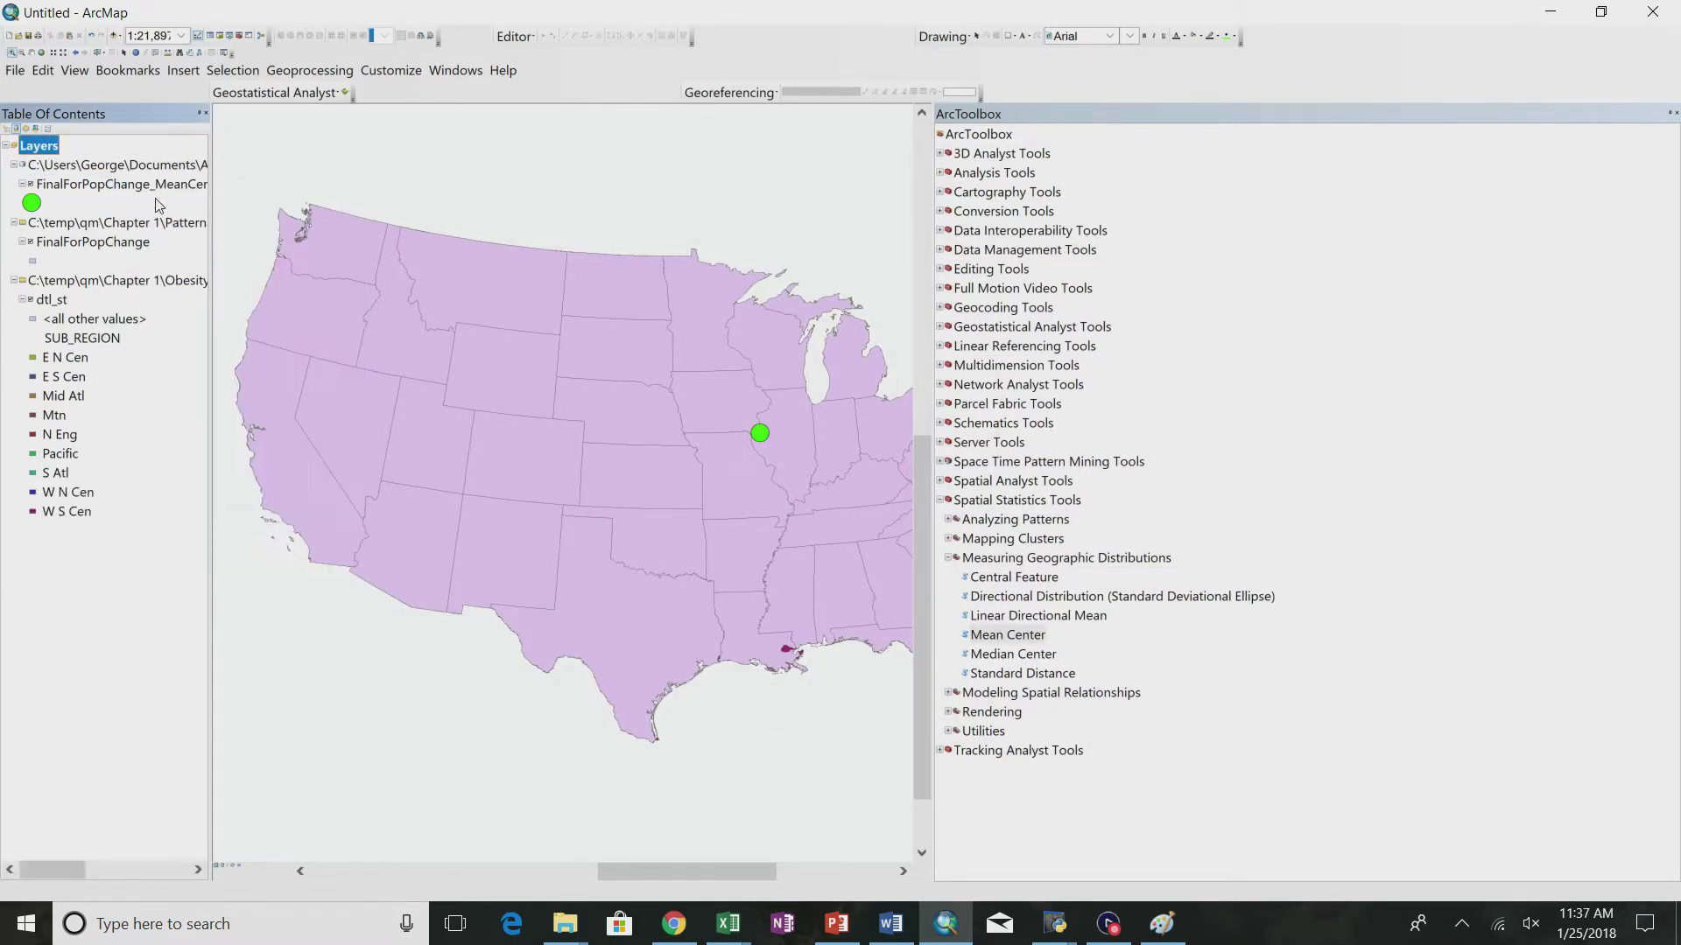
{"action": "right_click", "coordinate": [144, 186]}
{"action": "left_click", "coordinate": [175, 218]}
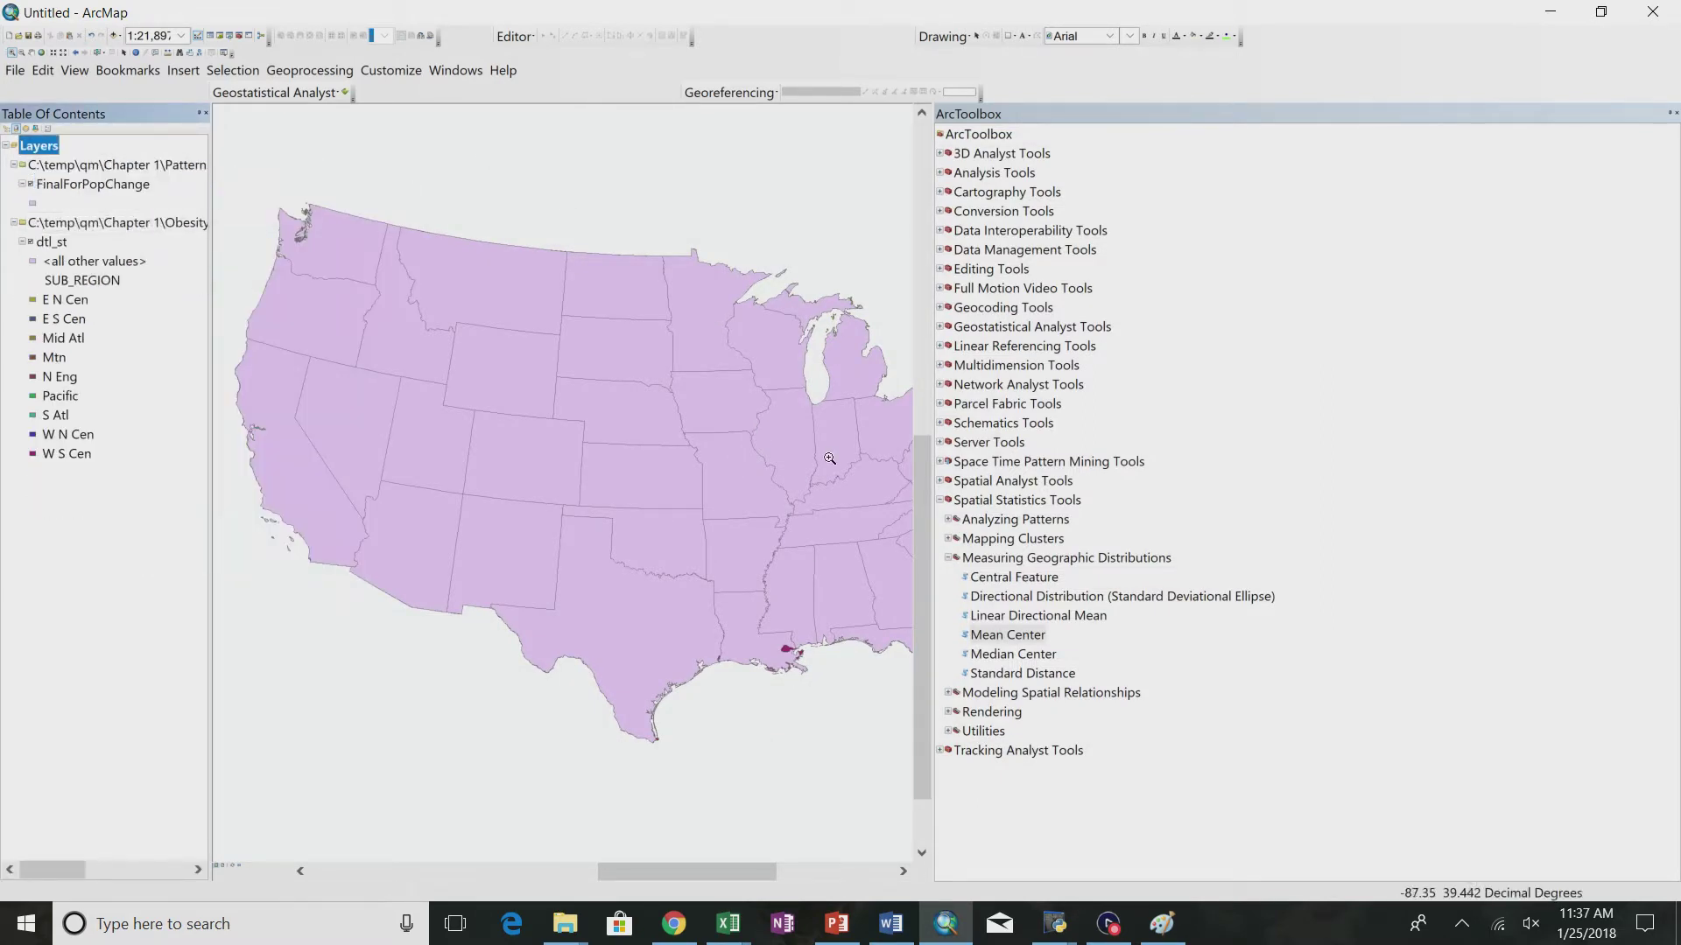
- Run Mean Center on dtl_st with SUB_REGION as the case field and the output feature class dtl_st_MeanCenter1
{"action": "double_click", "coordinate": [1007, 634]}
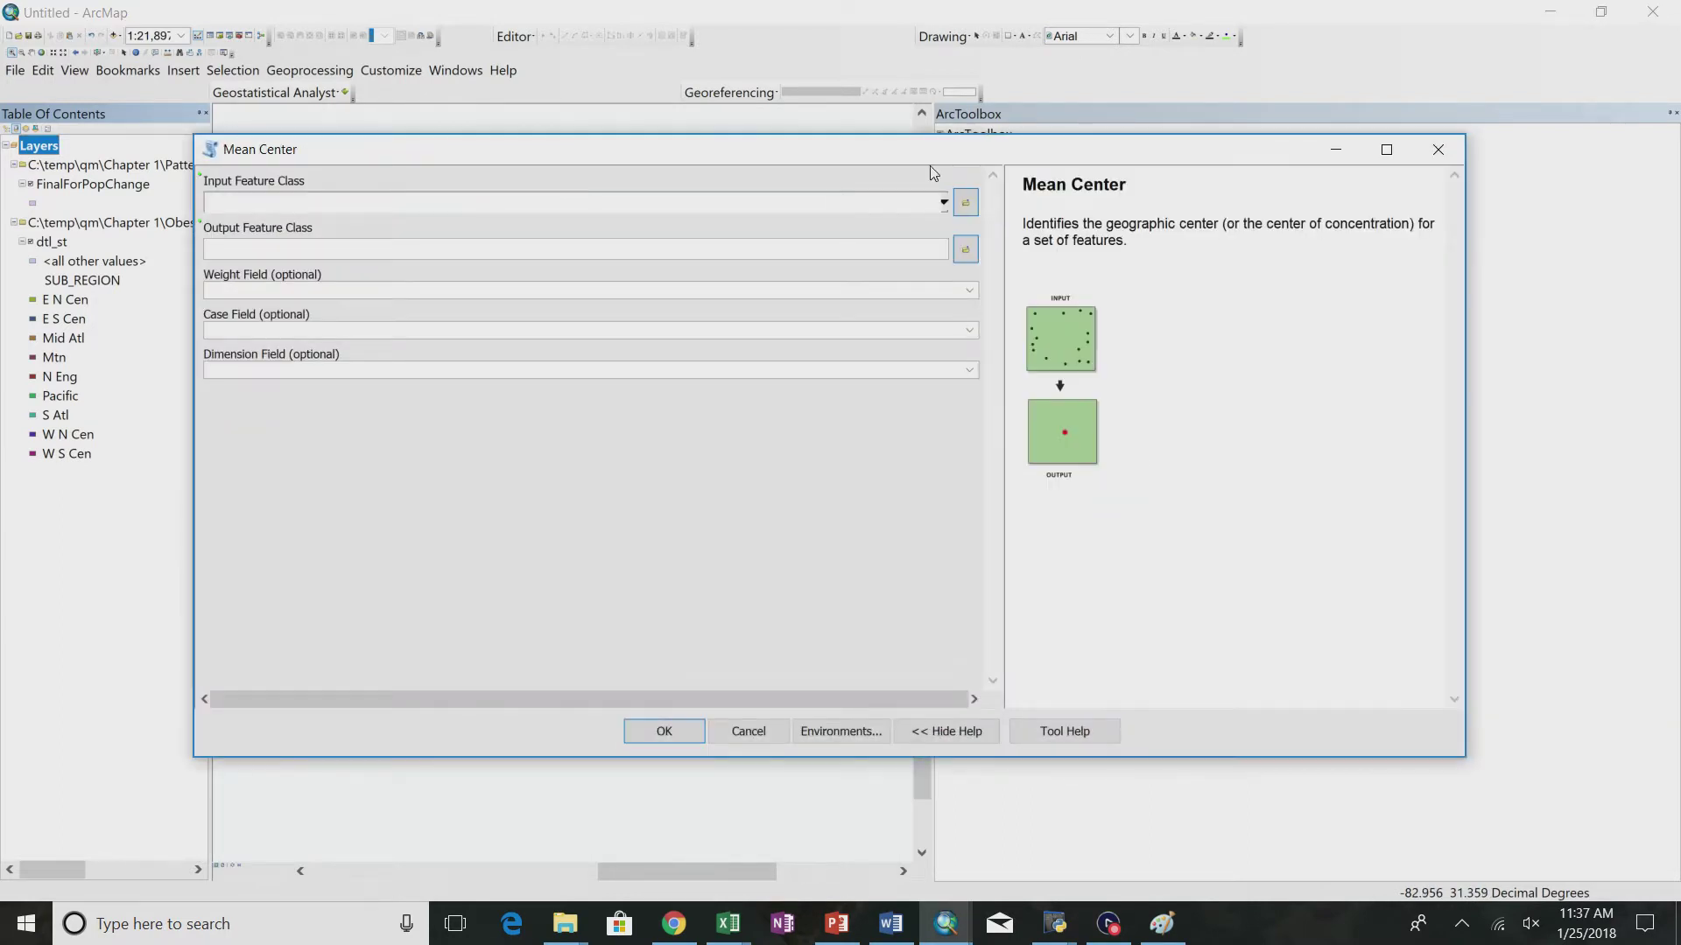
{"action": "left_click", "coordinate": [944, 202]}
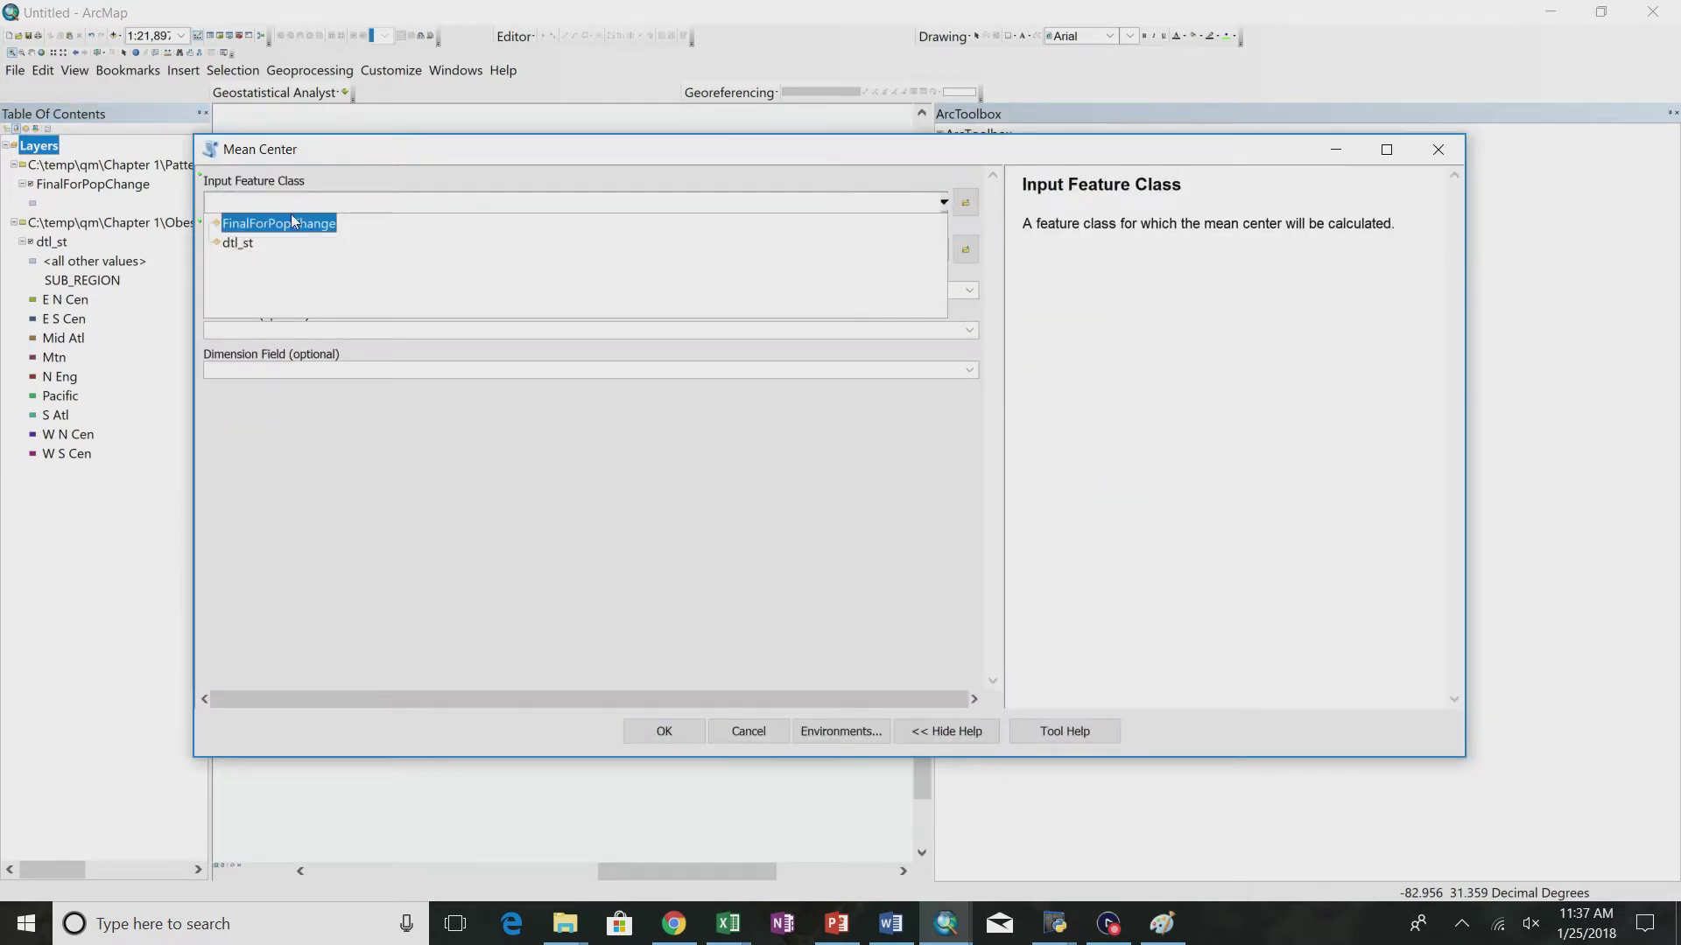
{"action": "left_click", "coordinate": [263, 242]}
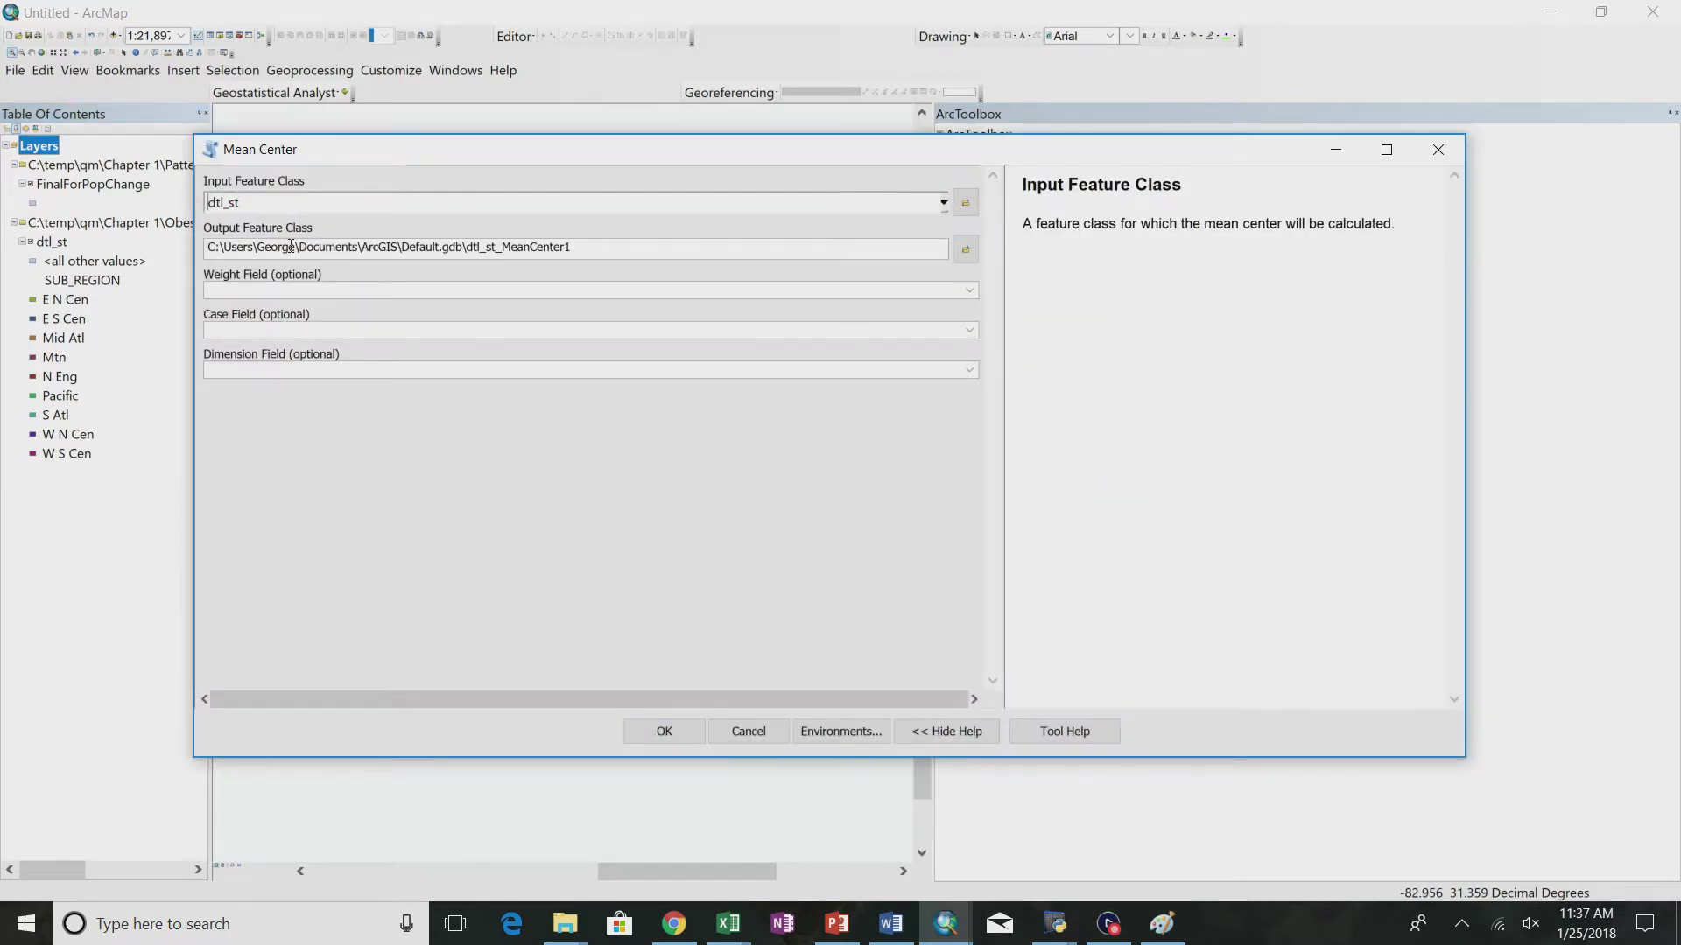
{"action": "left_click", "coordinate": [969, 290]}
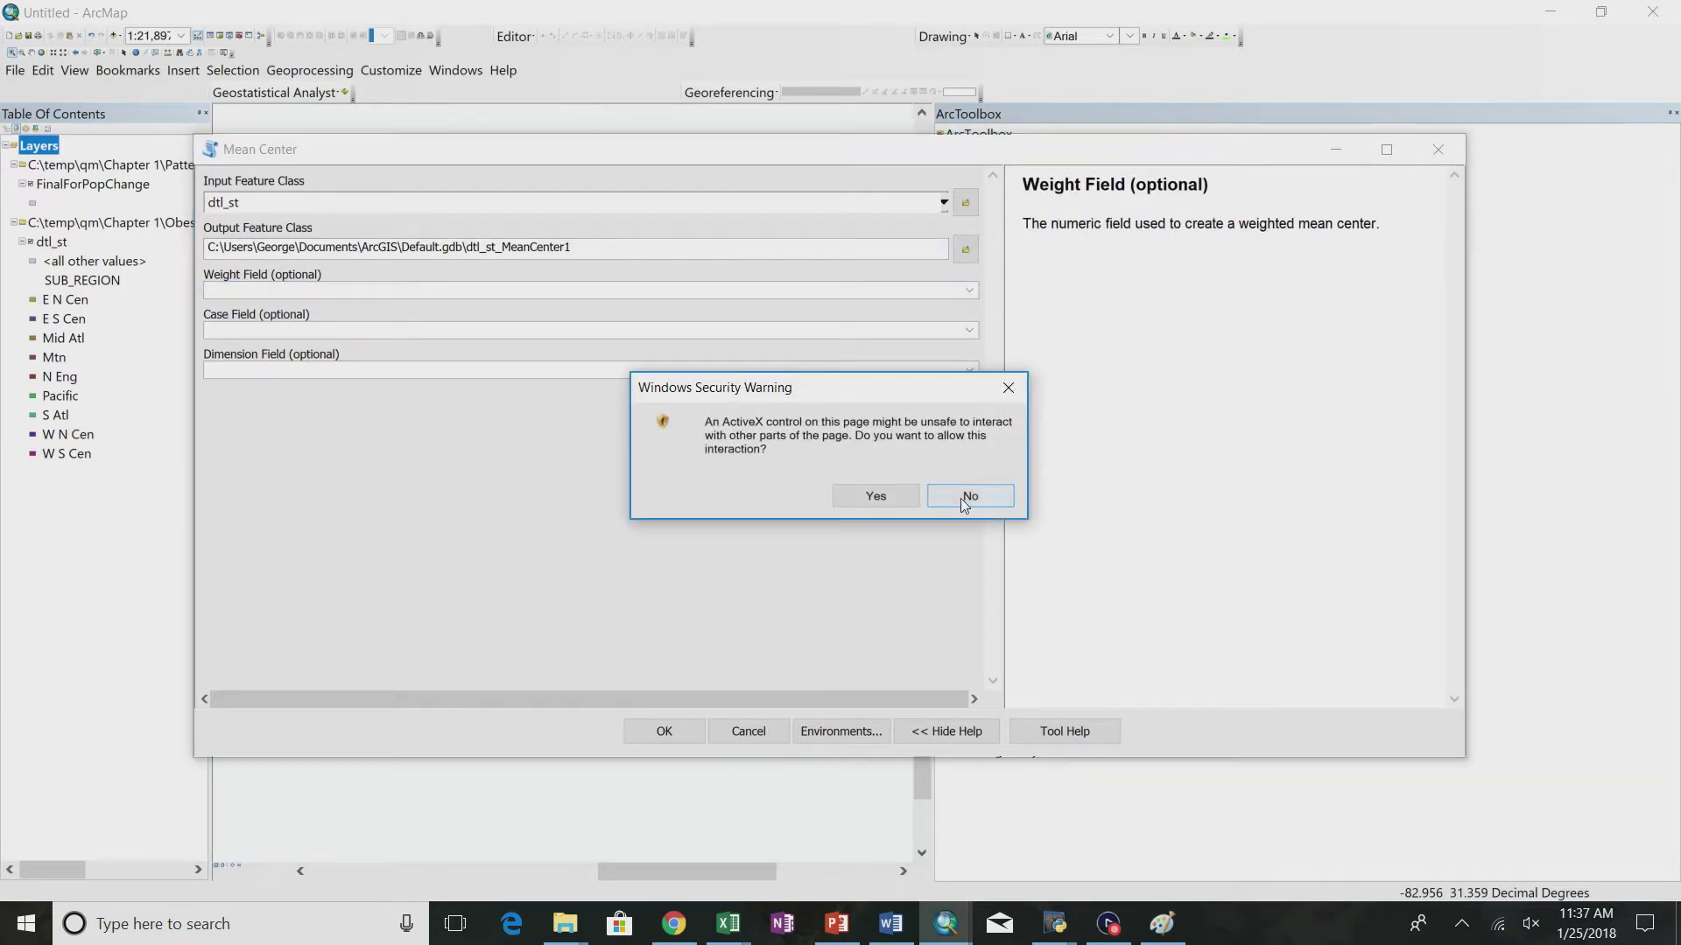
{"action": "left_click", "coordinate": [961, 497]}
{"action": "left_click", "coordinate": [968, 330]}
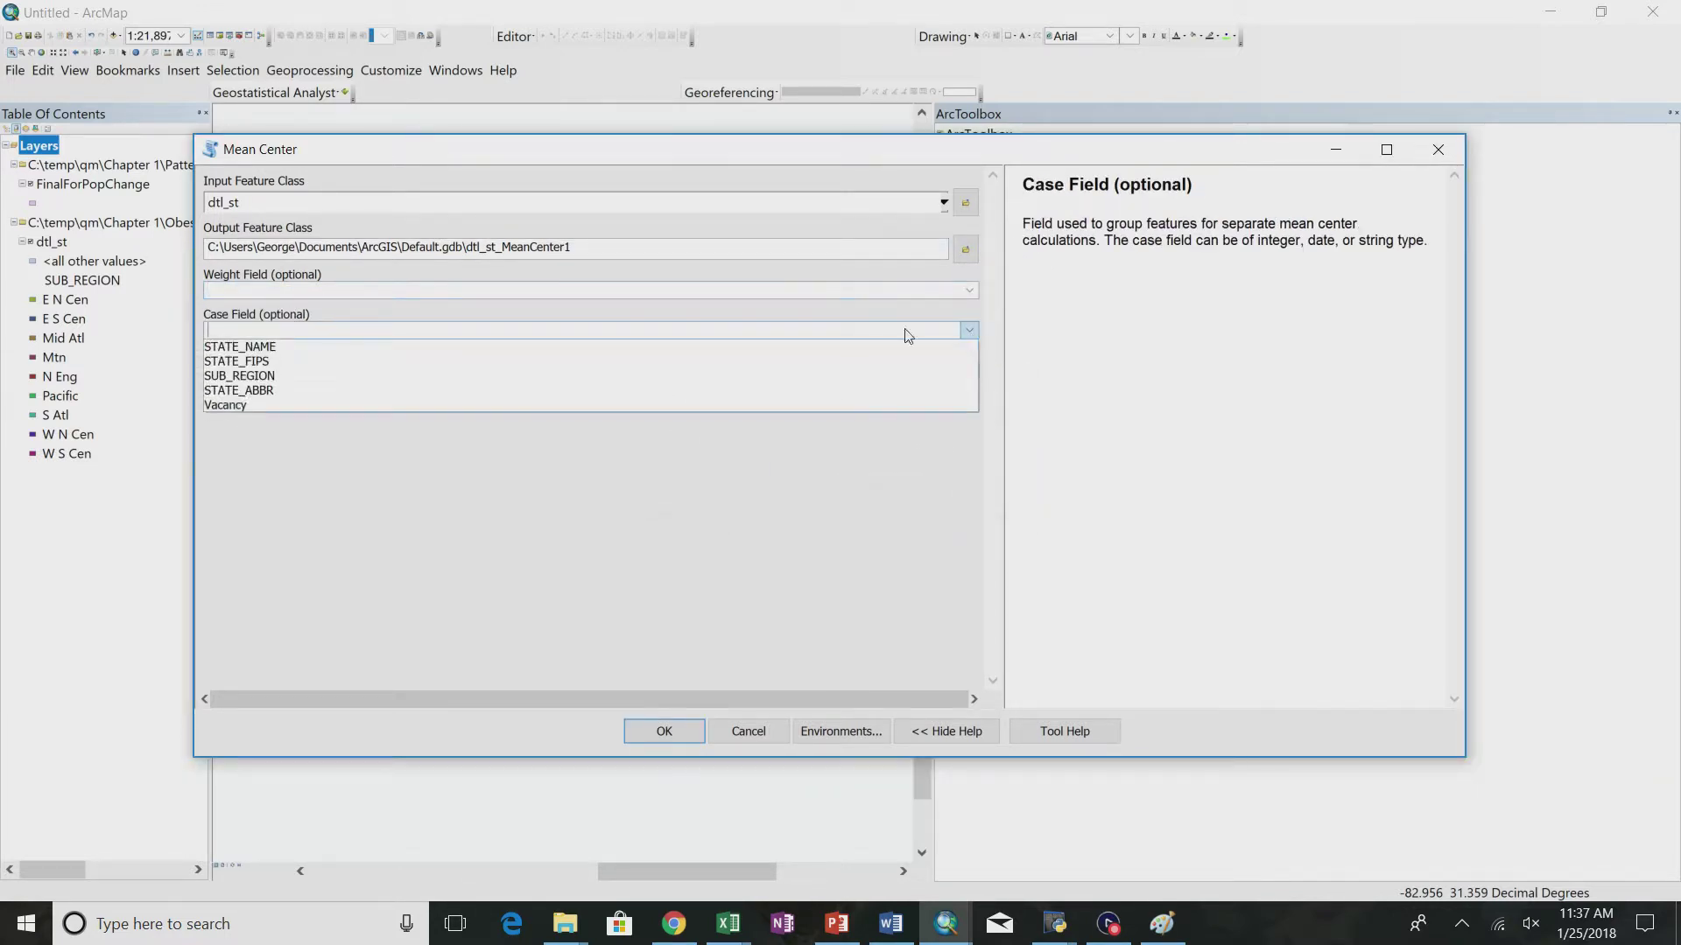
{"action": "left_click", "coordinate": [718, 376]}
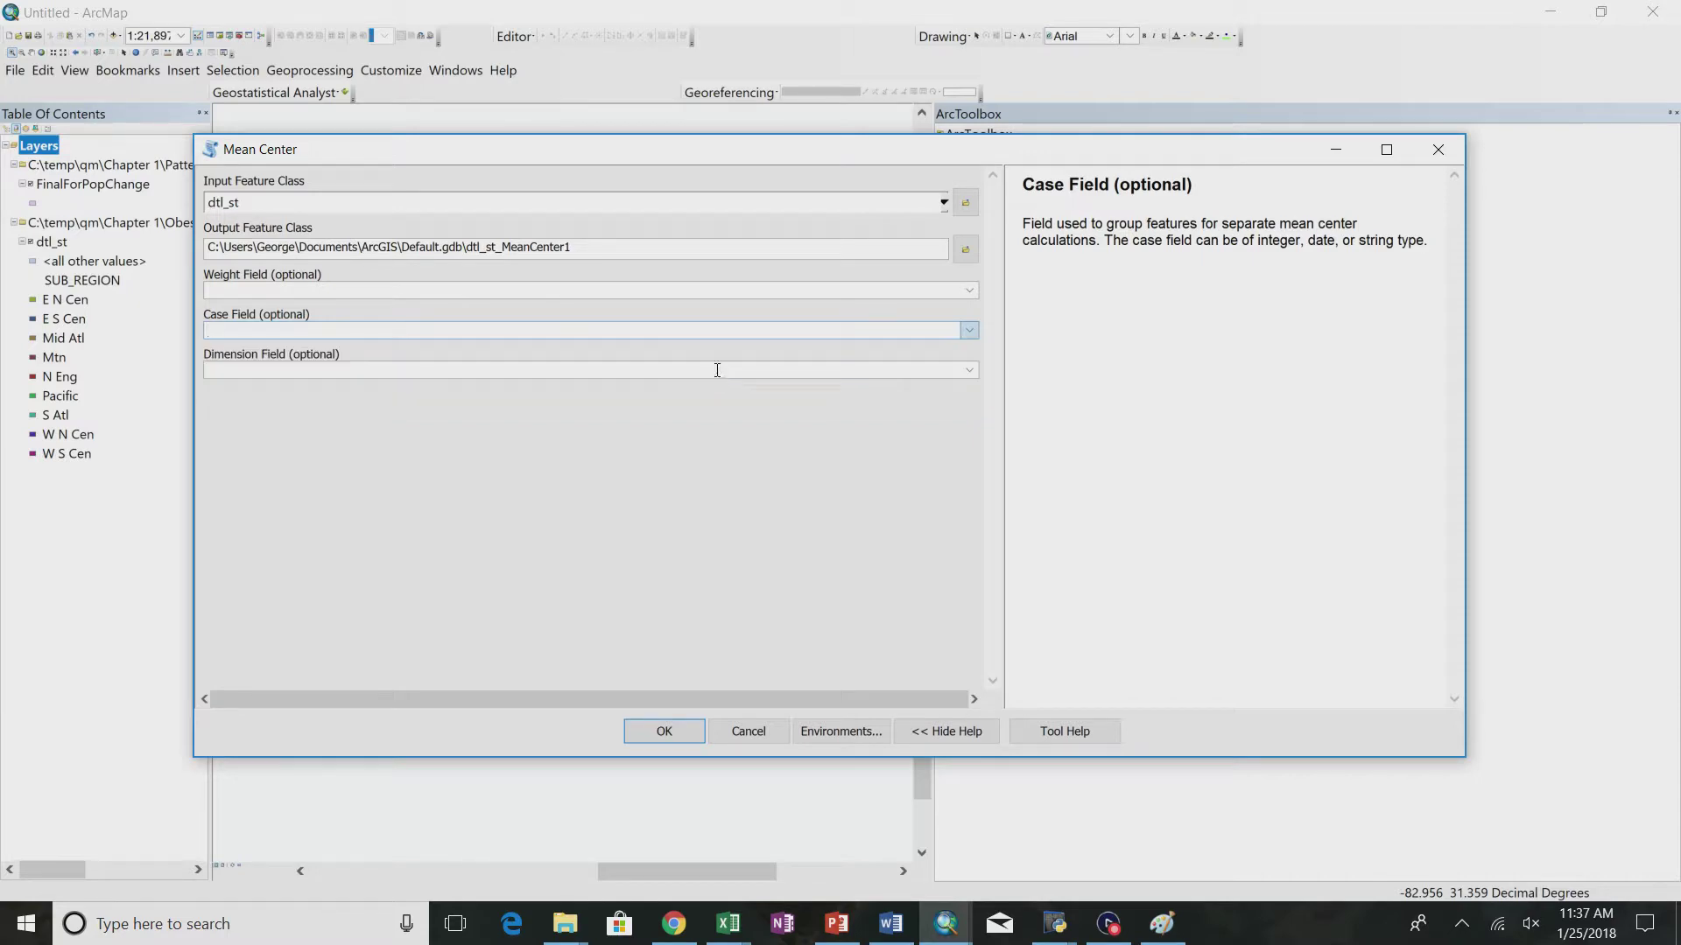
{"action": "left_click", "coordinate": [649, 742]}
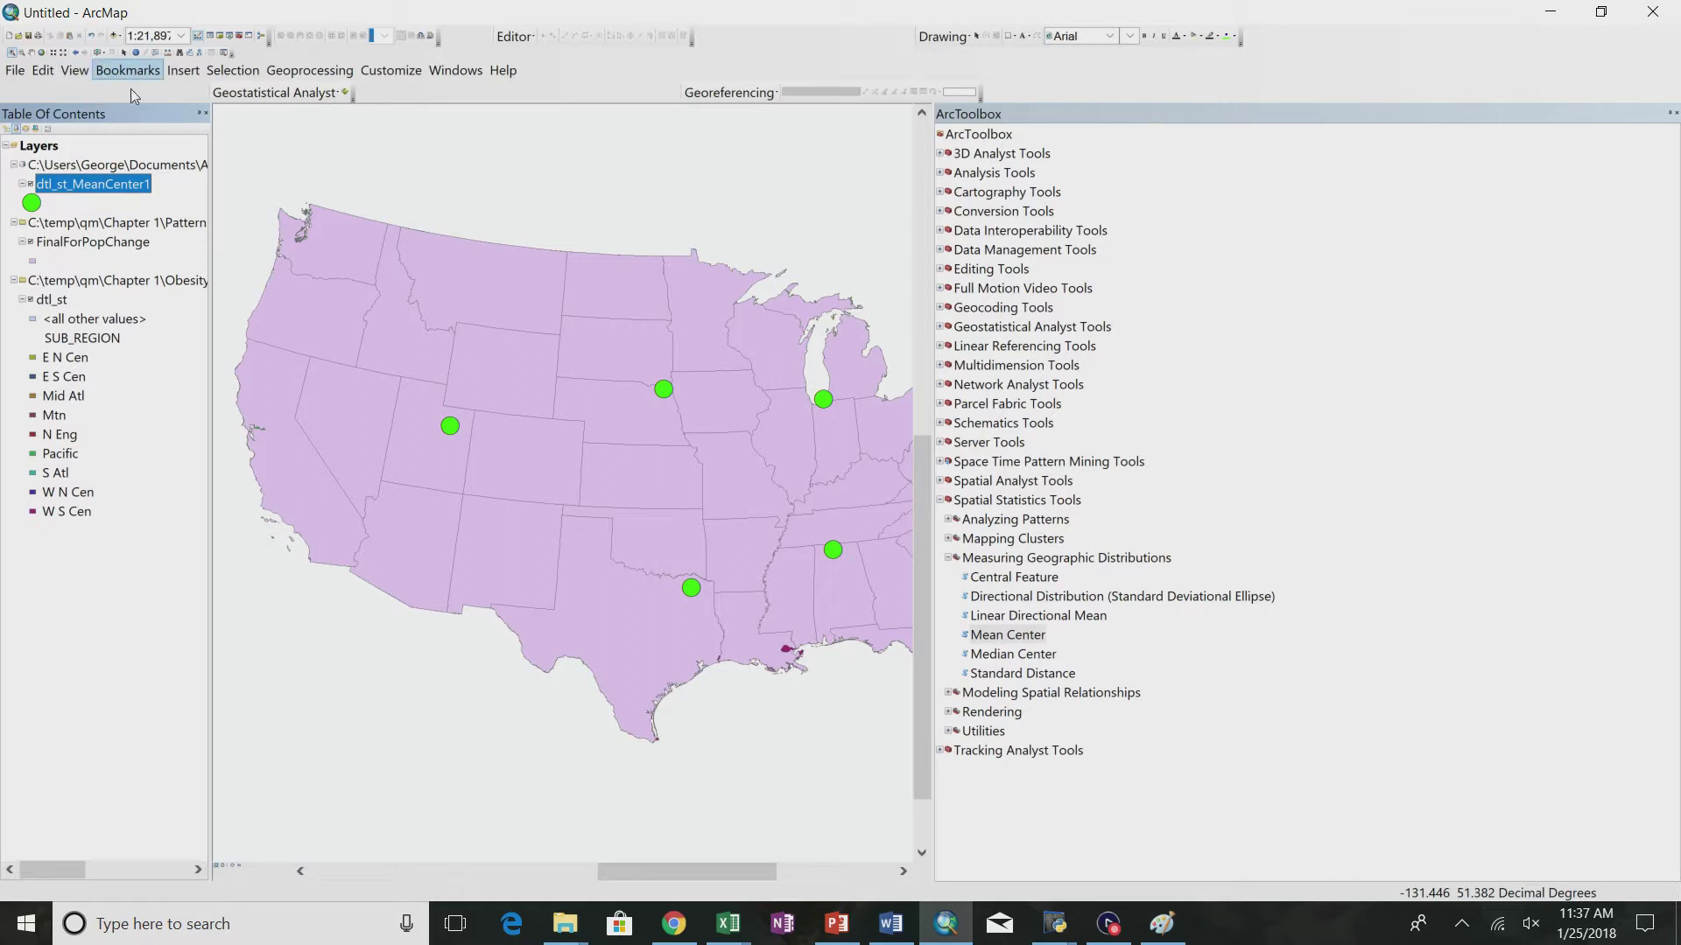
{"action": "left_click", "coordinate": [41, 54]}
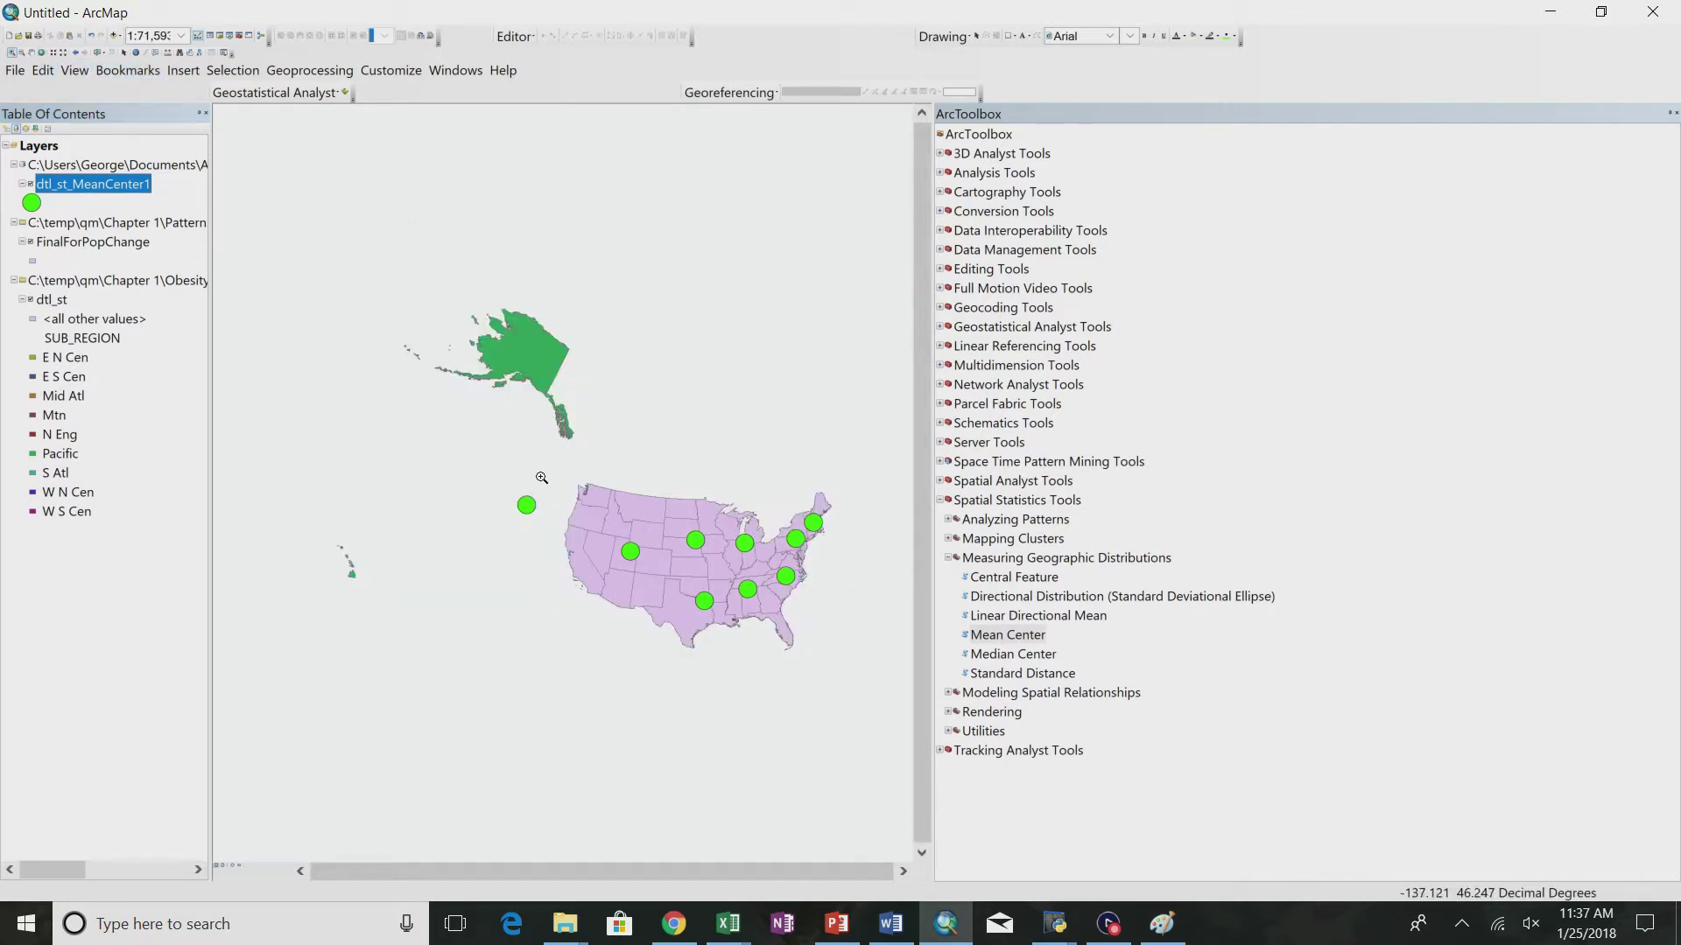
{"action": "left_click", "coordinate": [76, 53]}
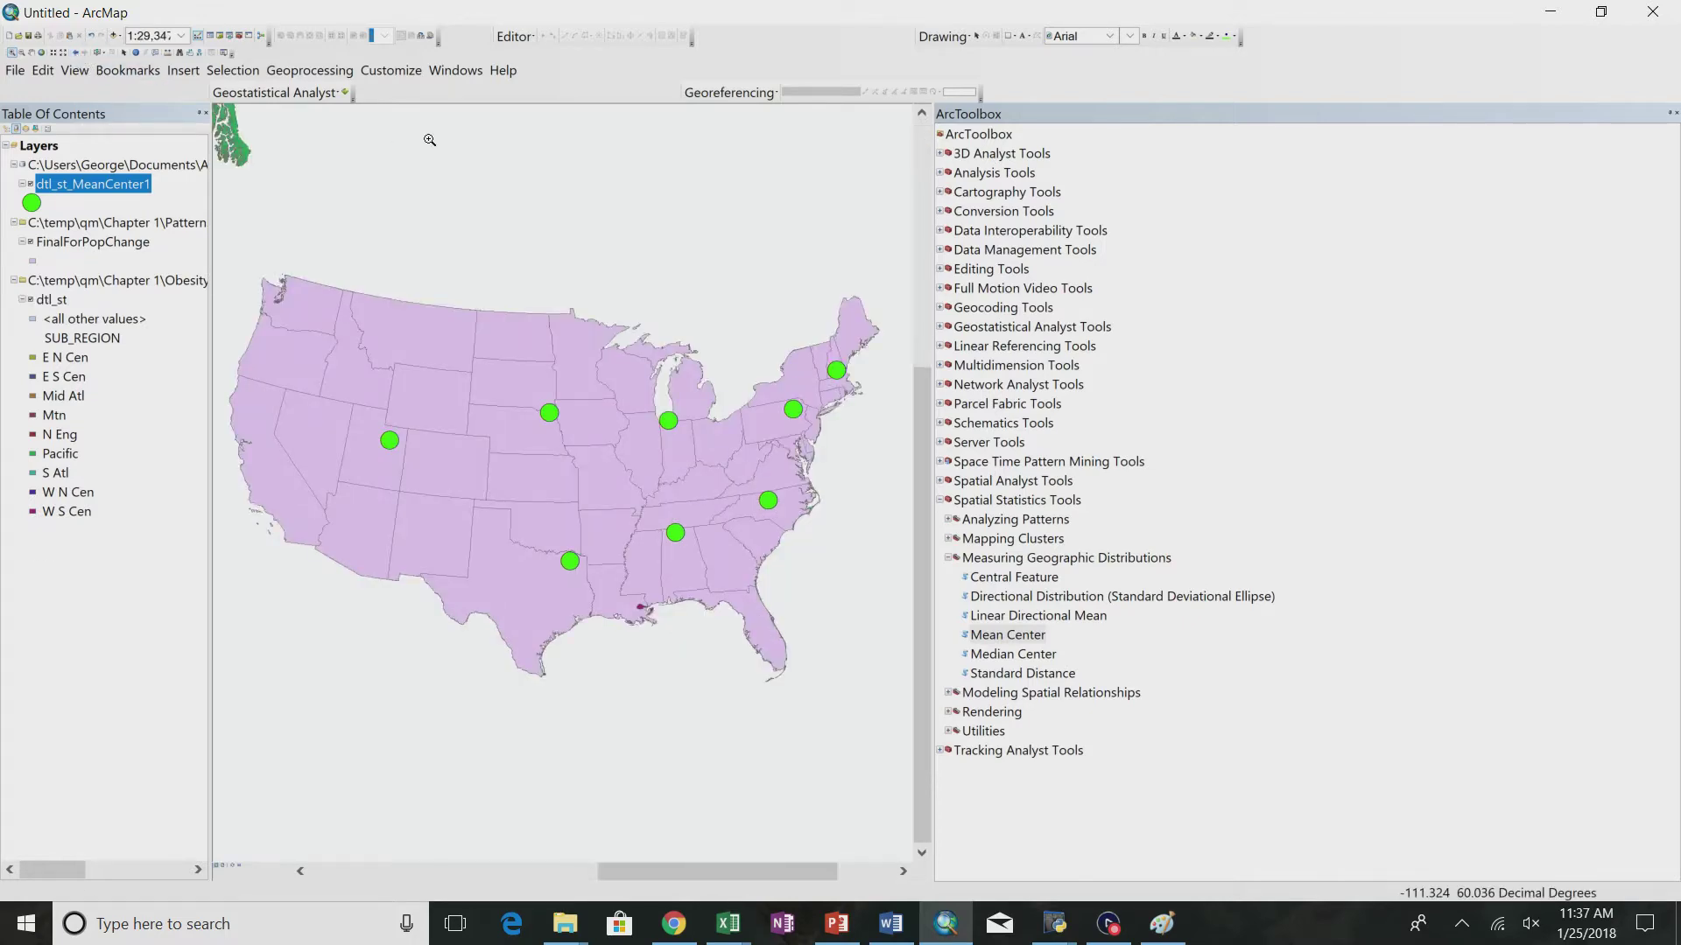
- Switch to the Chapter4_Lecture.ppt presentation in PowerPoint and display slide 6, Mean Center in Action
{"action": "key", "text": "alt+Tab"}
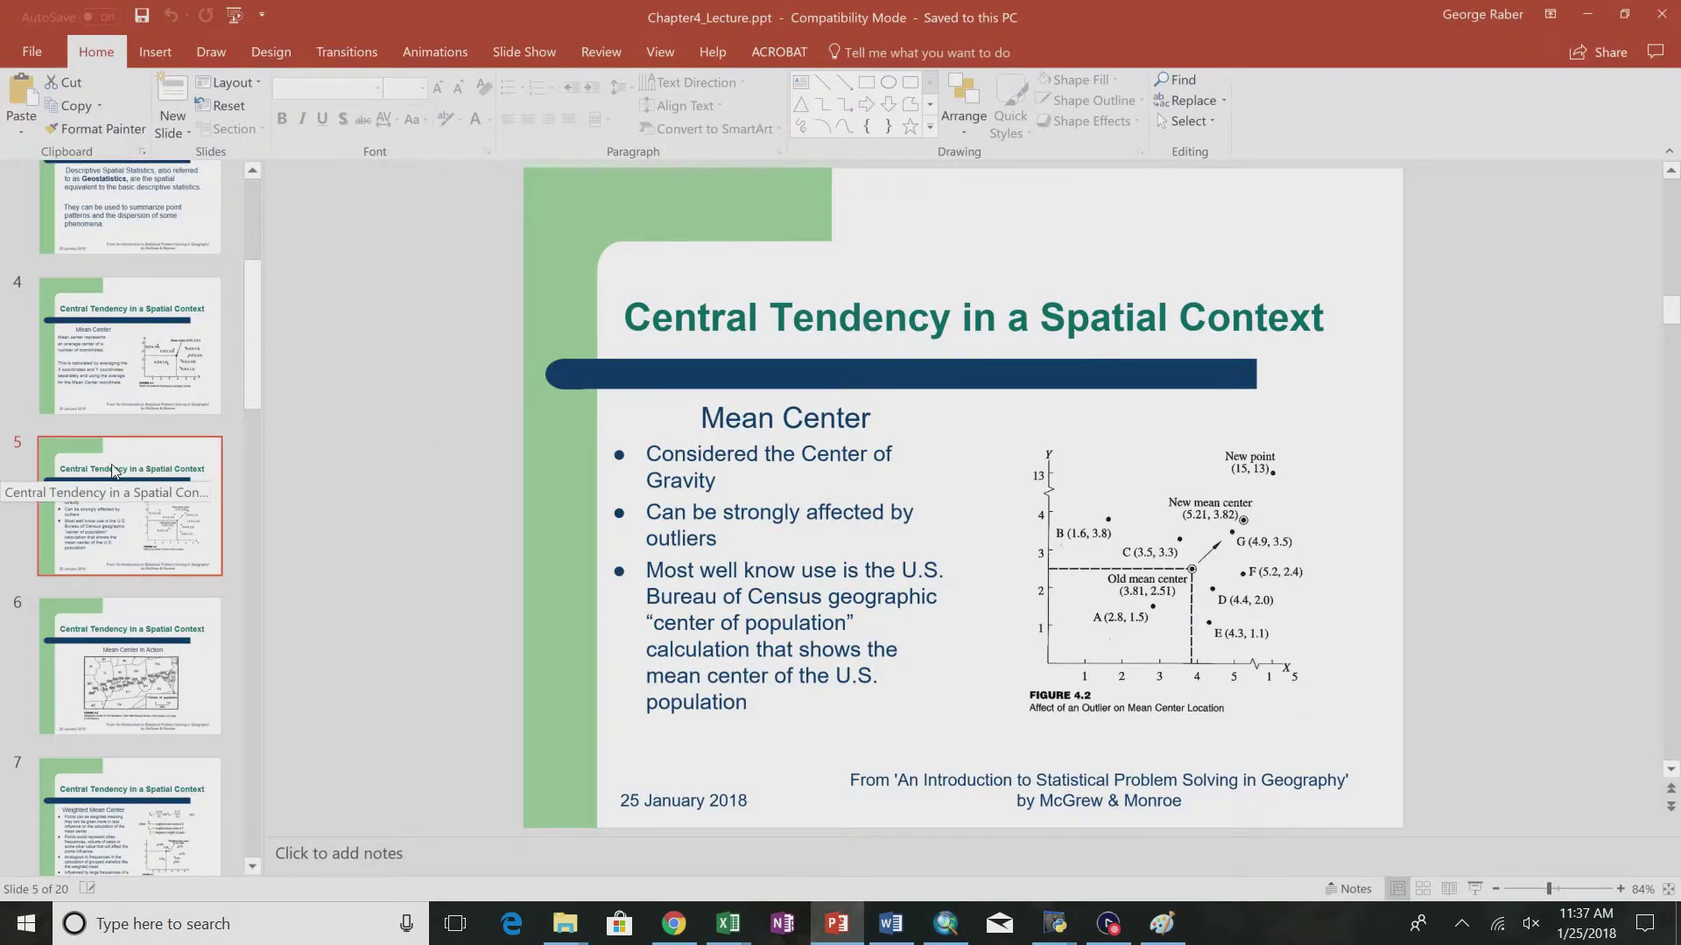
{"action": "key", "text": "Down"}
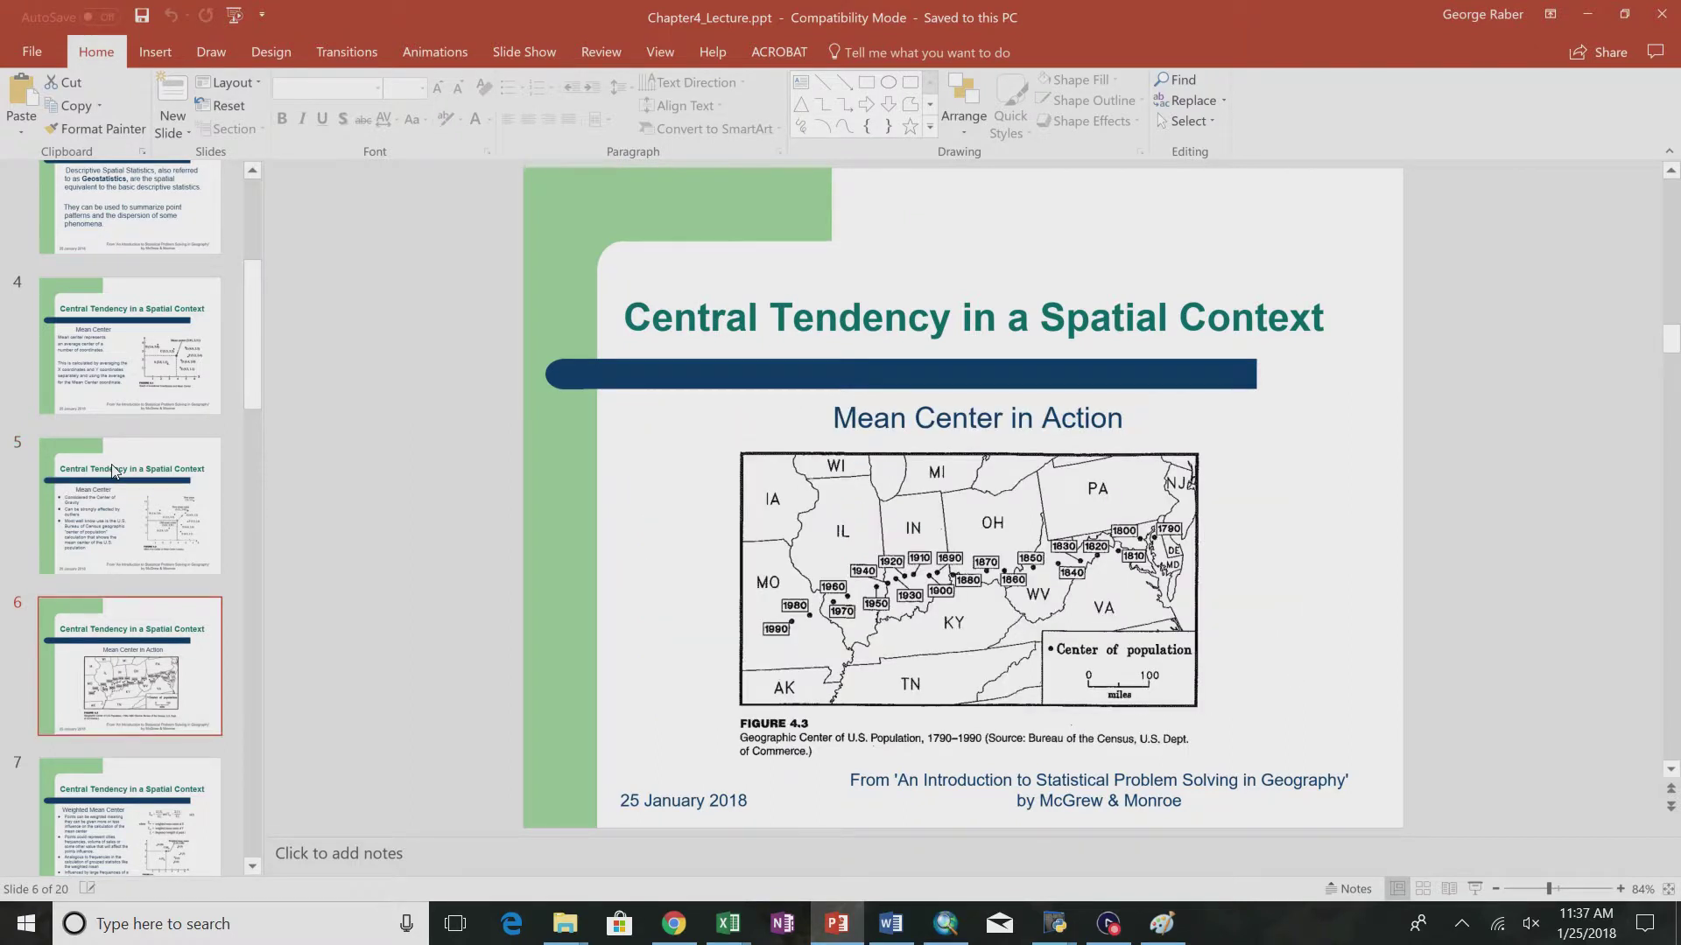
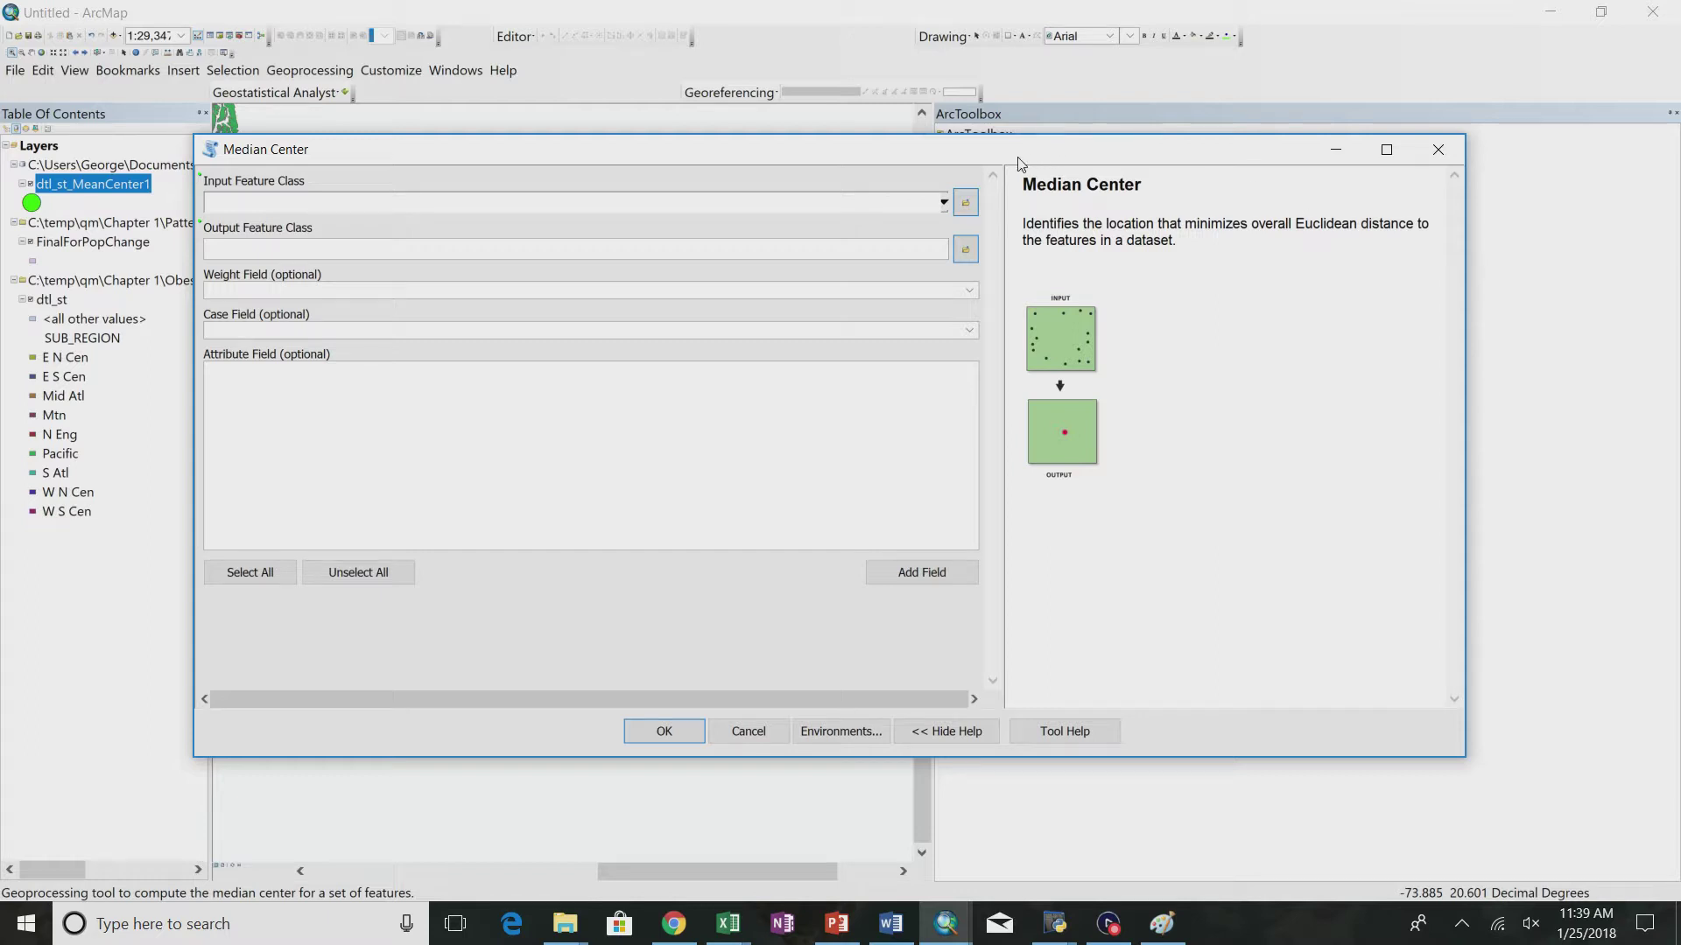
- Run Median Center on dtl_st with the output feature class dtl_st_MedianCenter and no weight, case or attribute fields
{"action": "left_click", "coordinate": [944, 203]}
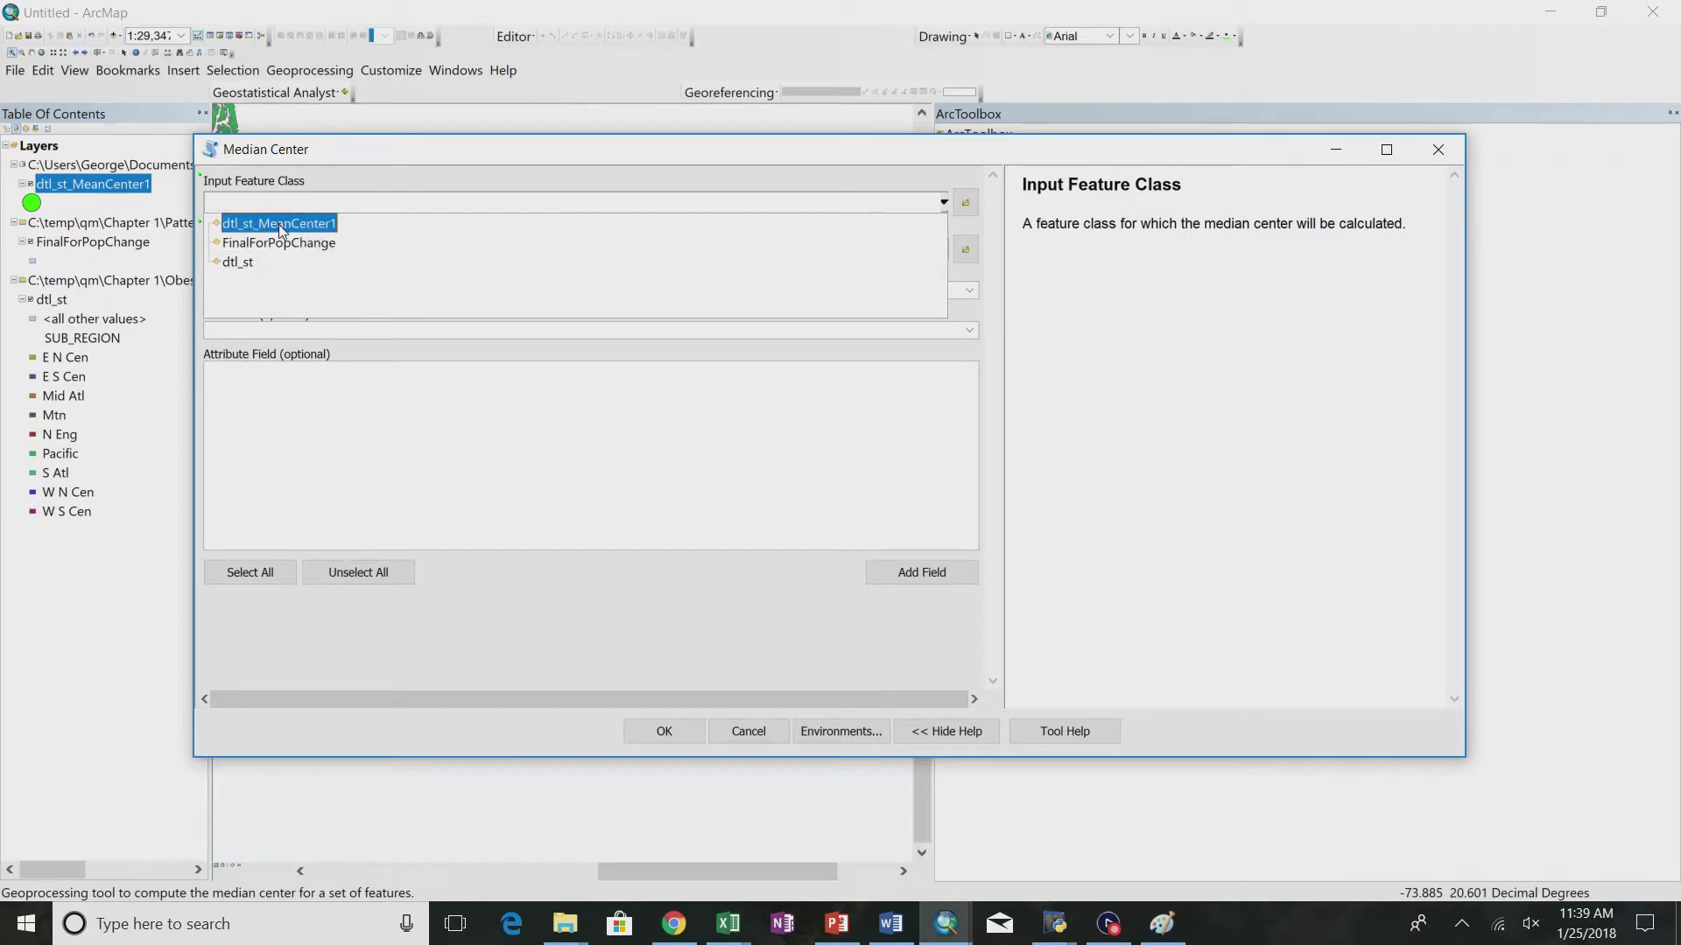
{"action": "left_click", "coordinate": [273, 261]}
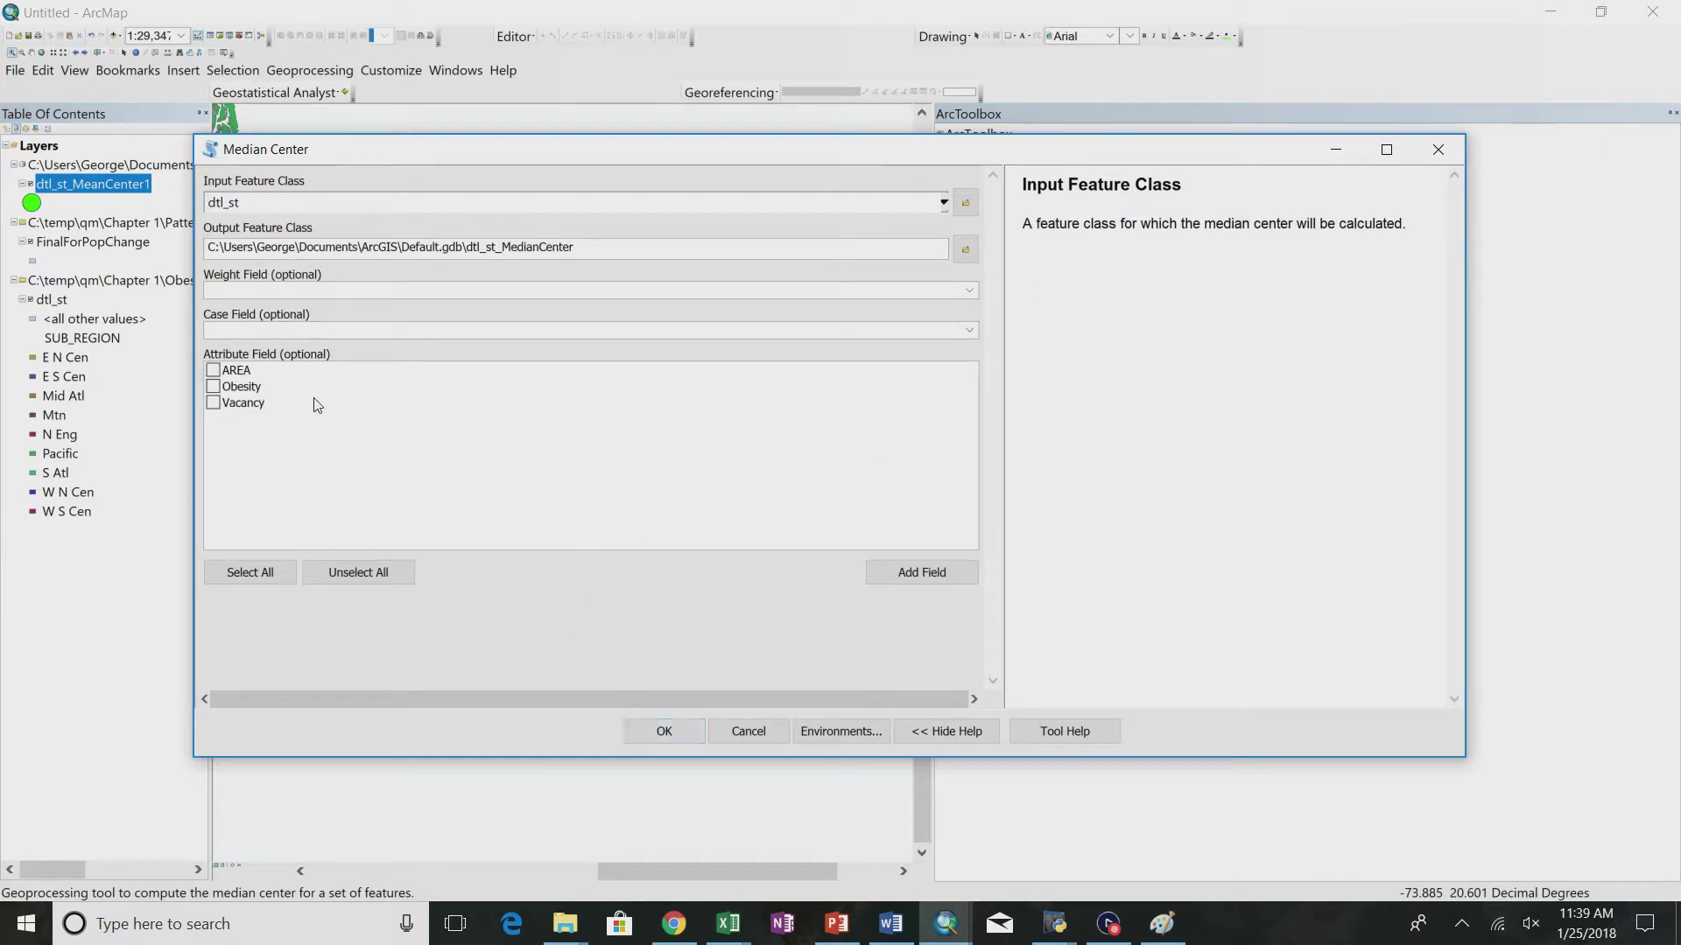
{"action": "left_click", "coordinate": [667, 727]}
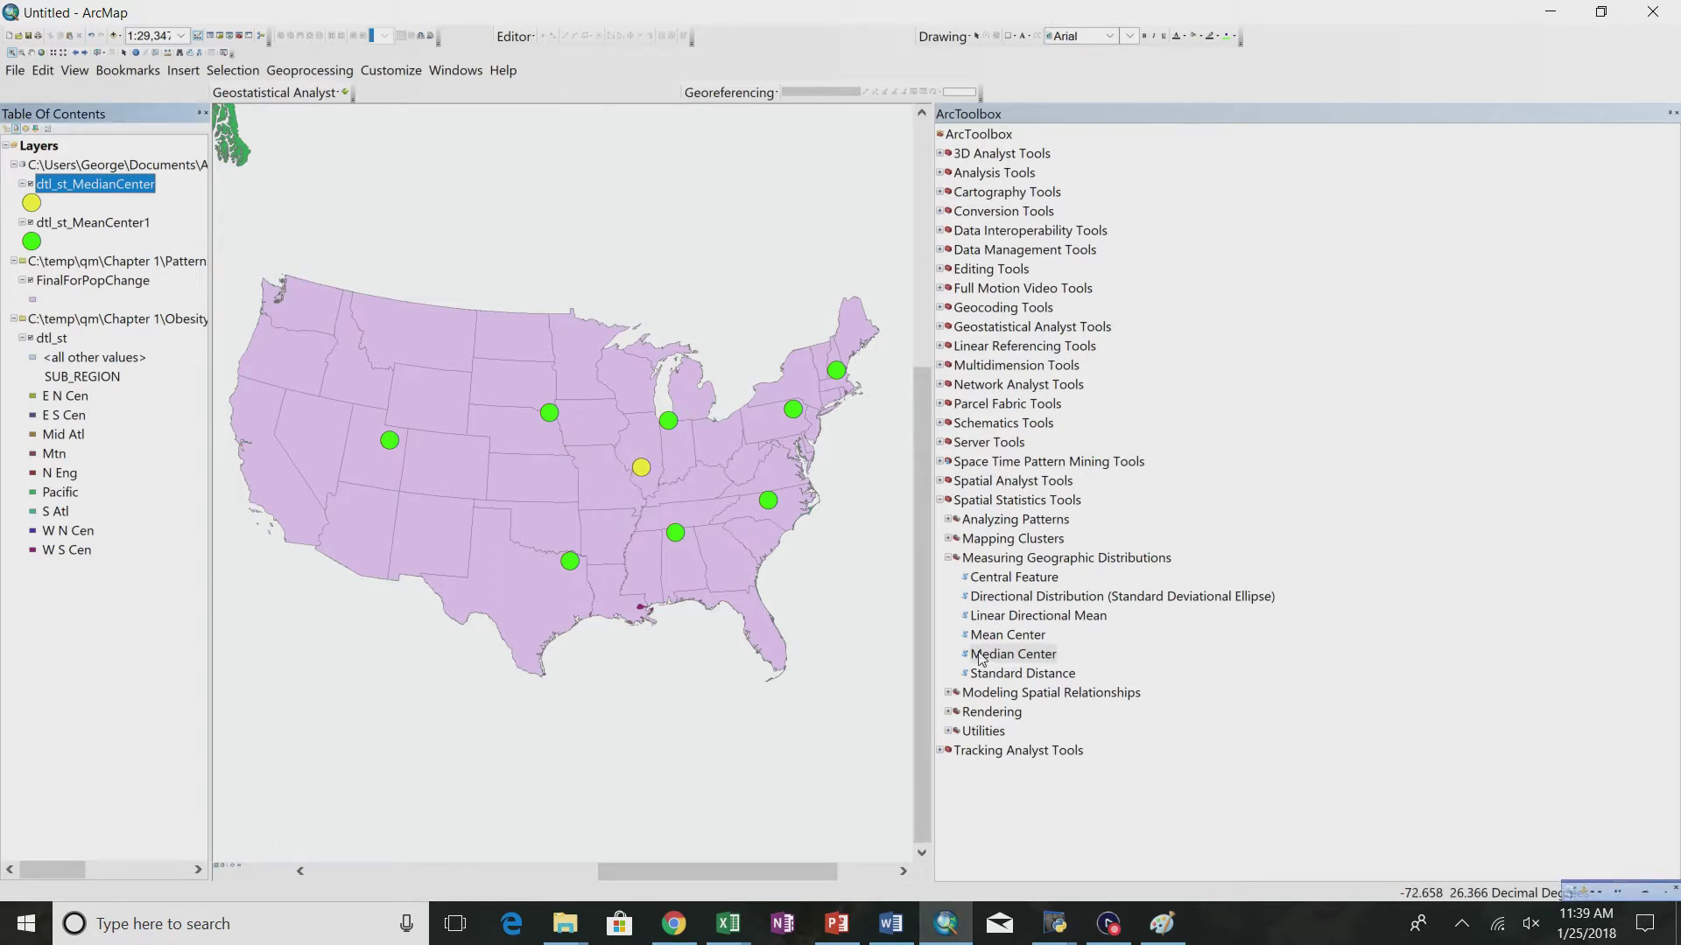
- View the Euclidean Median slide in PowerPoint, and back in ArcMap hide the dtl_st_MedianCenter and dtl_st_MeanCenter1 layers
{"action": "key", "text": "alt+Tab"}
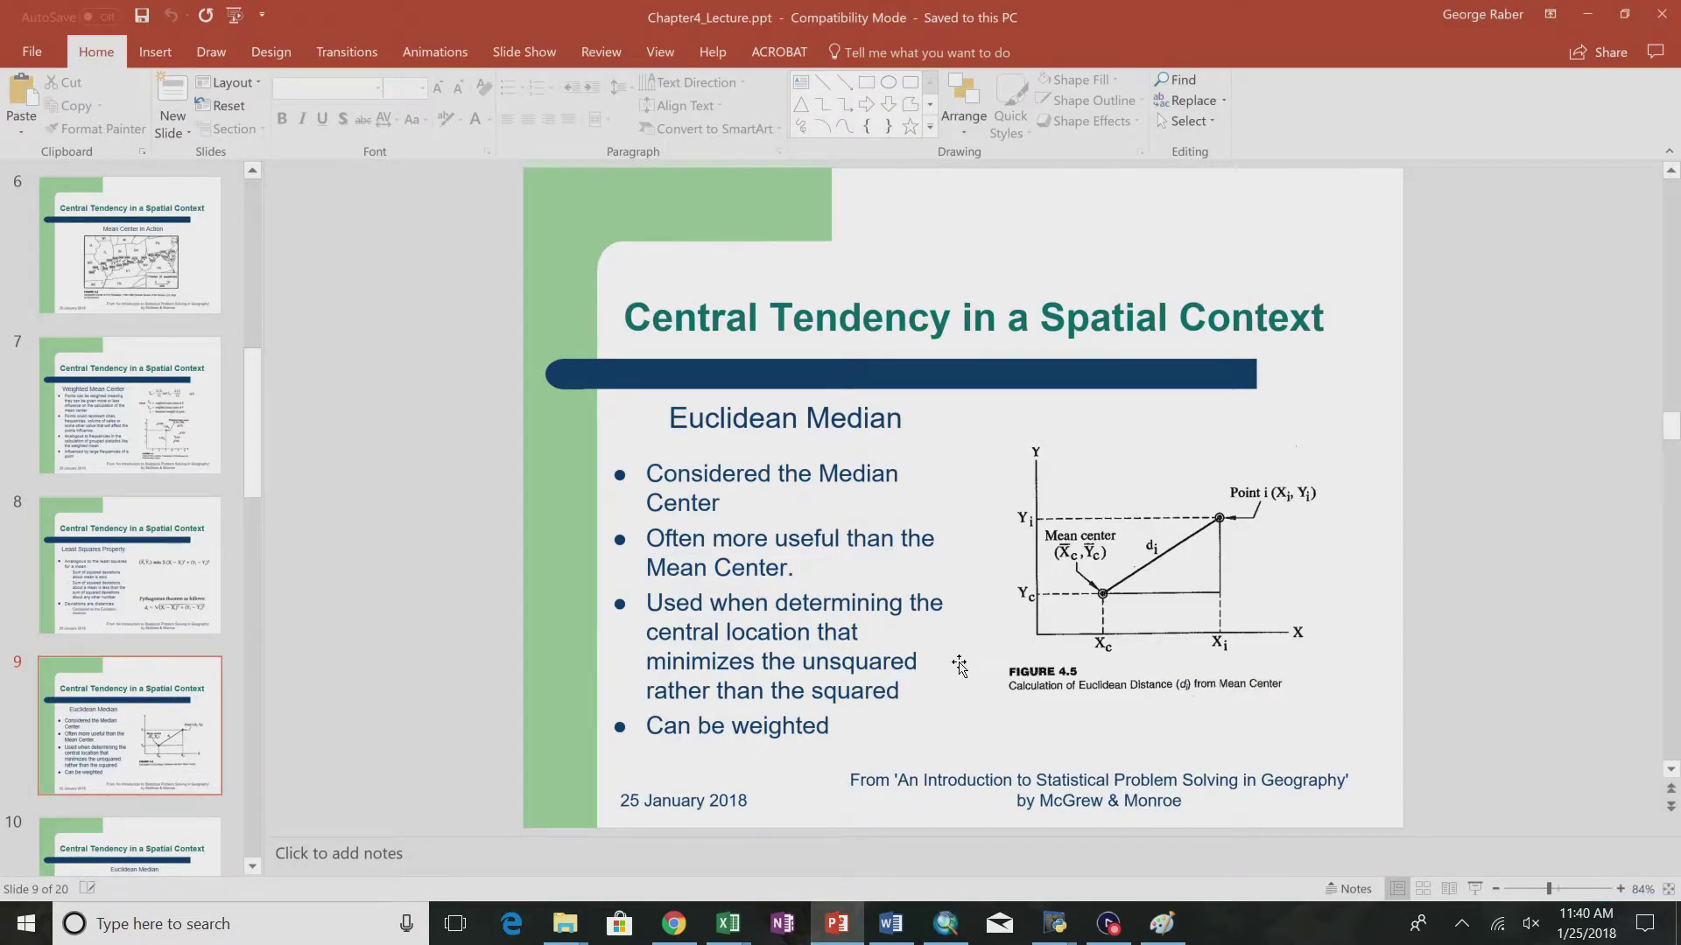
{"action": "key", "text": "alt+Tab"}
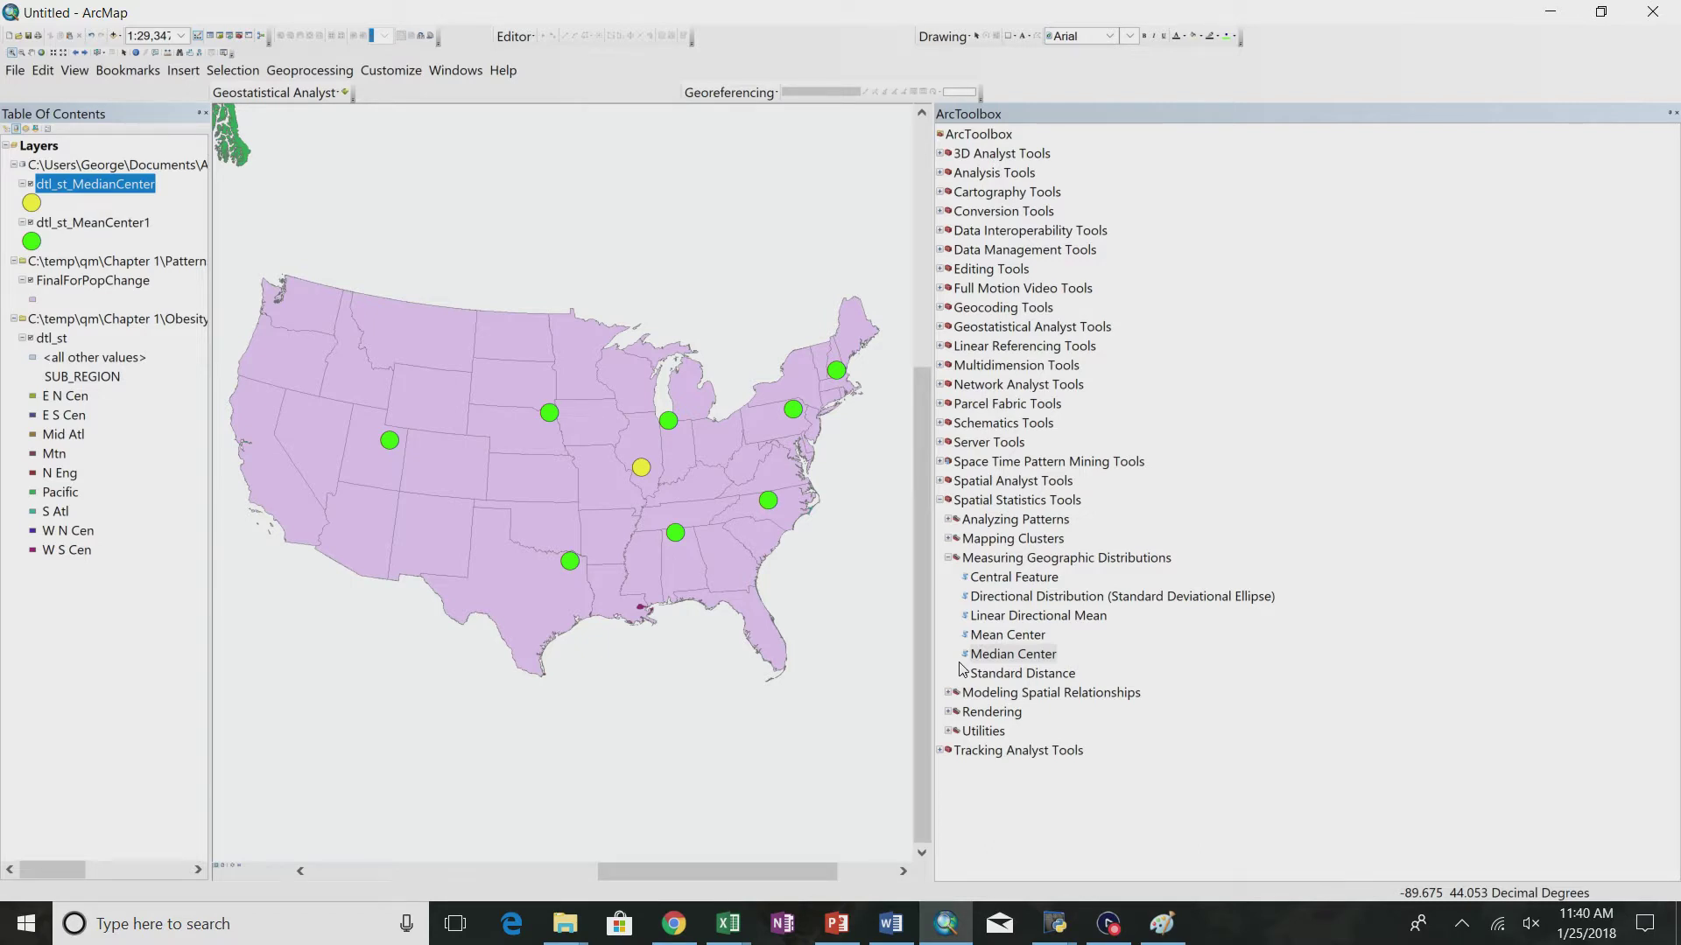
{"action": "left_click", "coordinate": [31, 185]}
{"action": "left_click", "coordinate": [29, 225]}
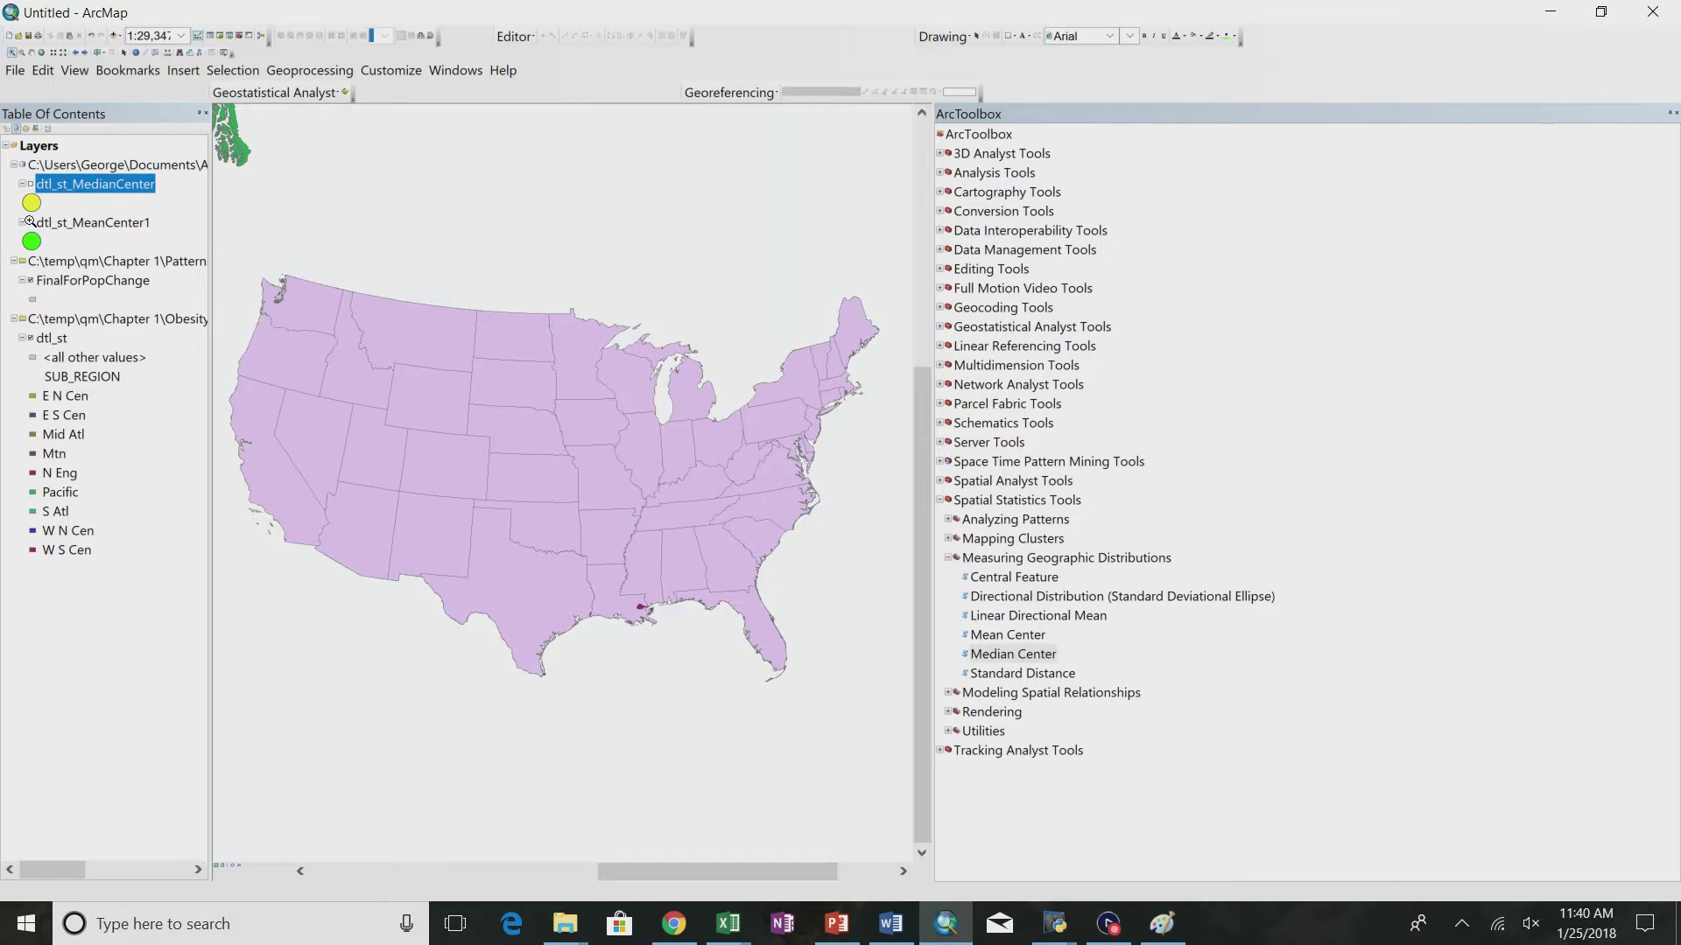
- Switch to the Chapter4_Lecture.ppt presentation in PowerPoint and advance through the Euclidean Median slides to slide 12, Standard Distance
{"action": "key", "text": "alt+Tab"}
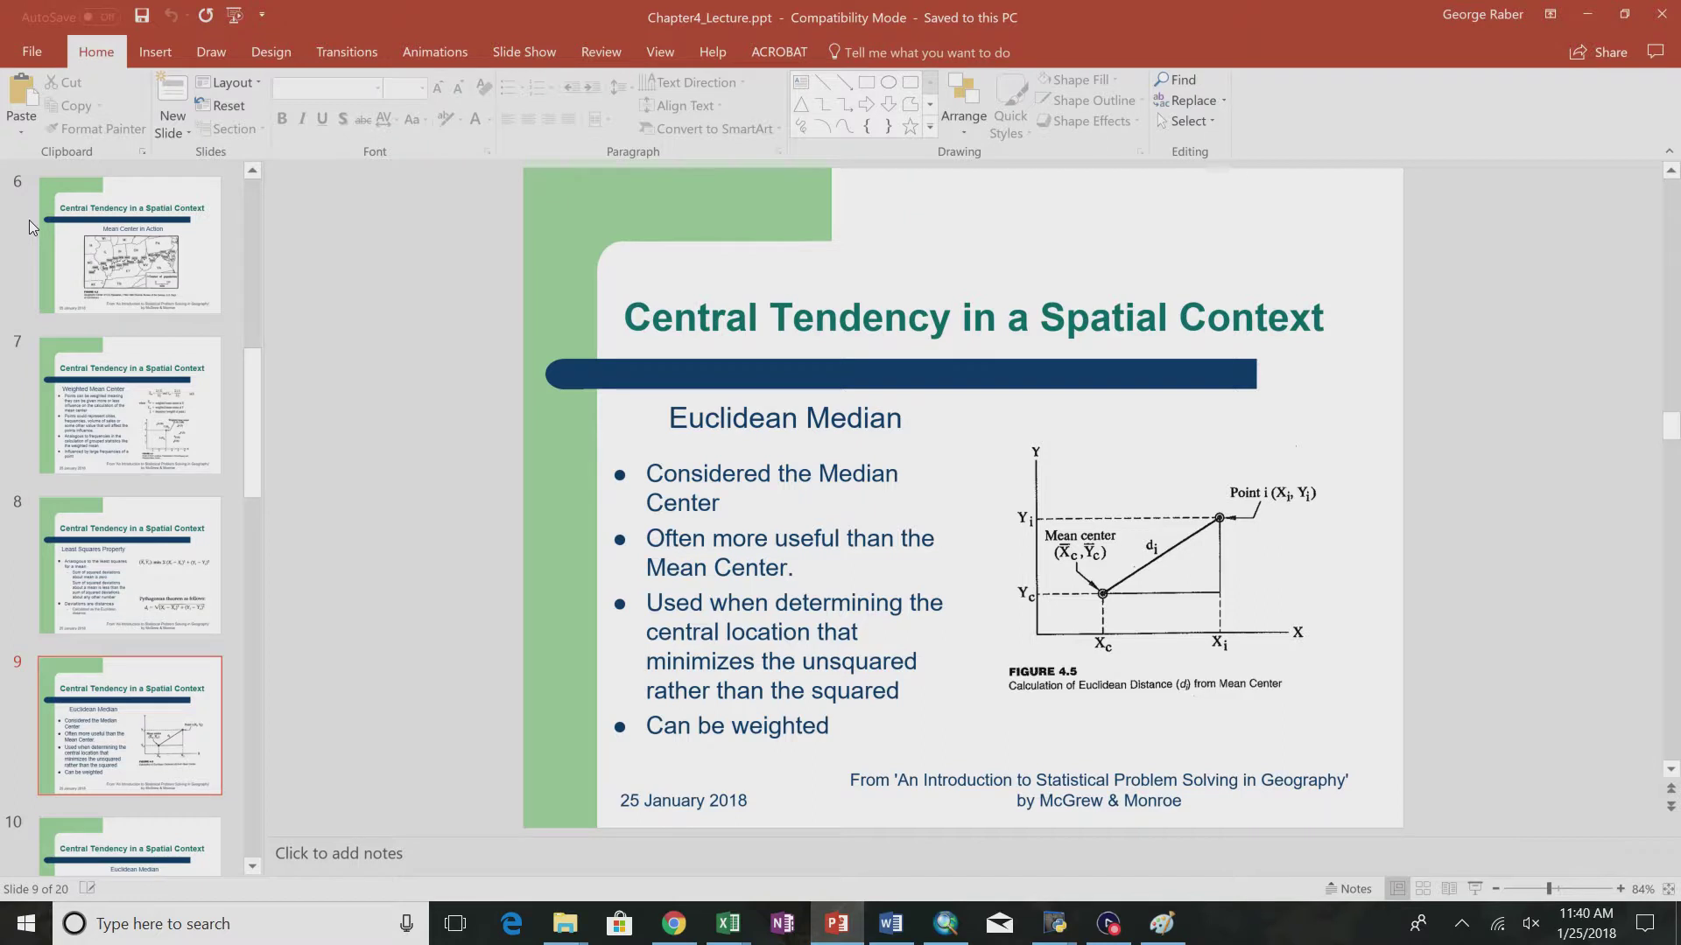
{"action": "key", "text": "Down"}
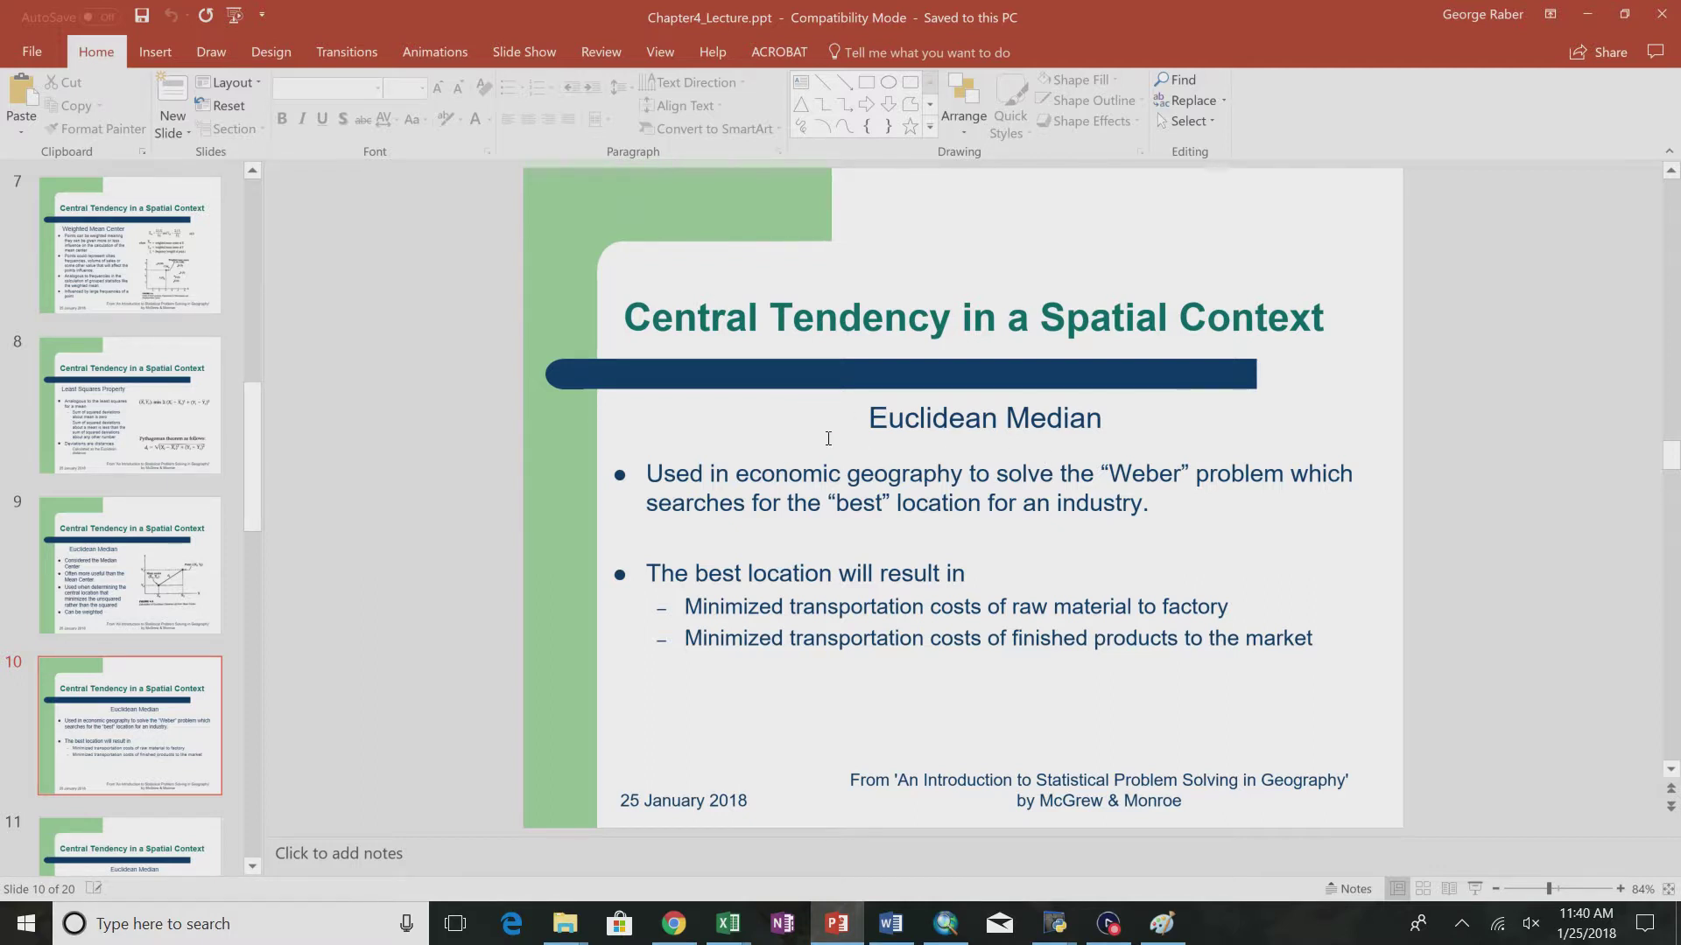
{"action": "key", "text": "Down"}
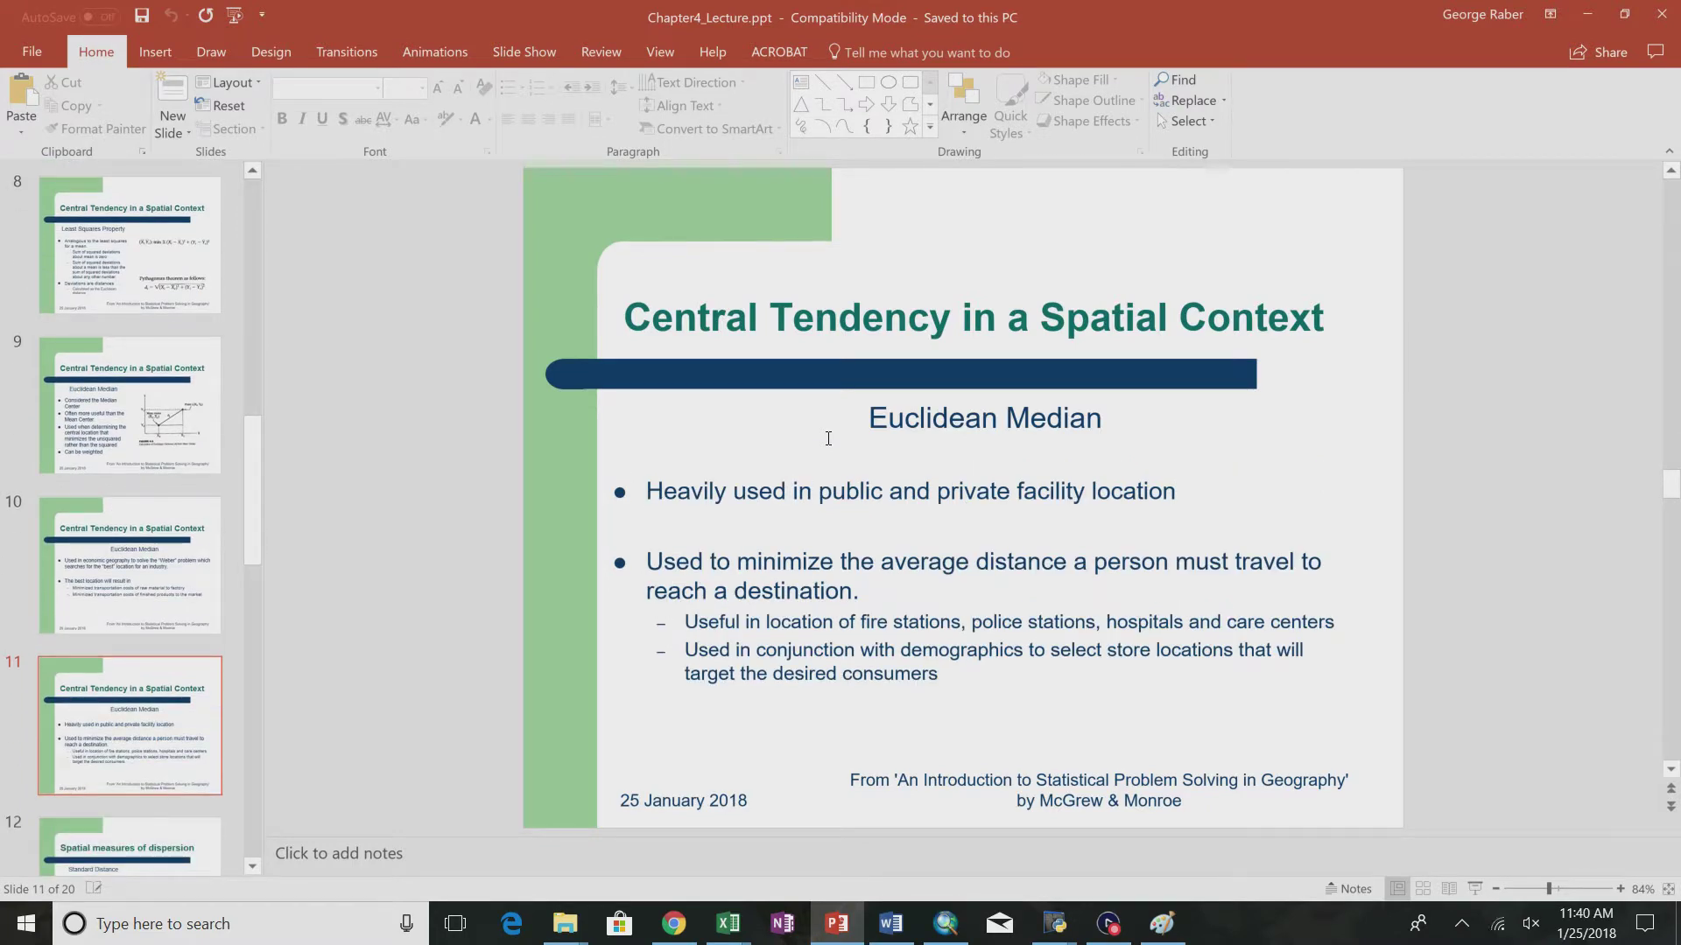
{"action": "key", "text": "Down"}
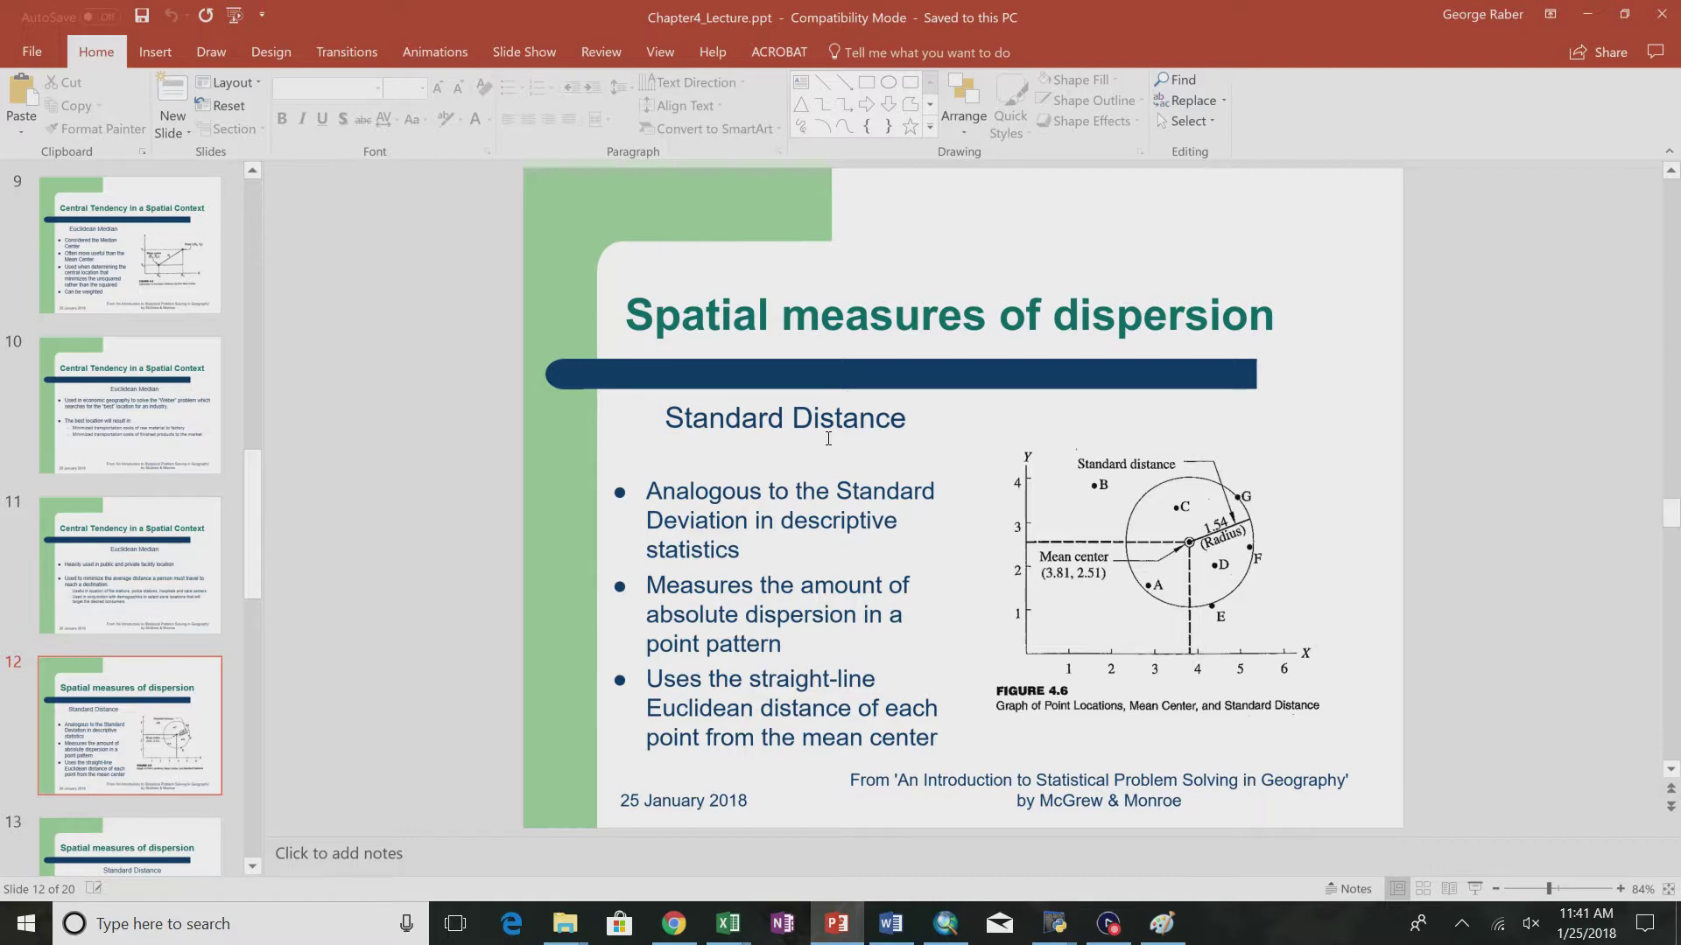
- Switch to ArcMap and add the cities feature class from CART_LAB.gdb in C:\temp\USA to the map
{"action": "key", "text": "alt+Tab"}
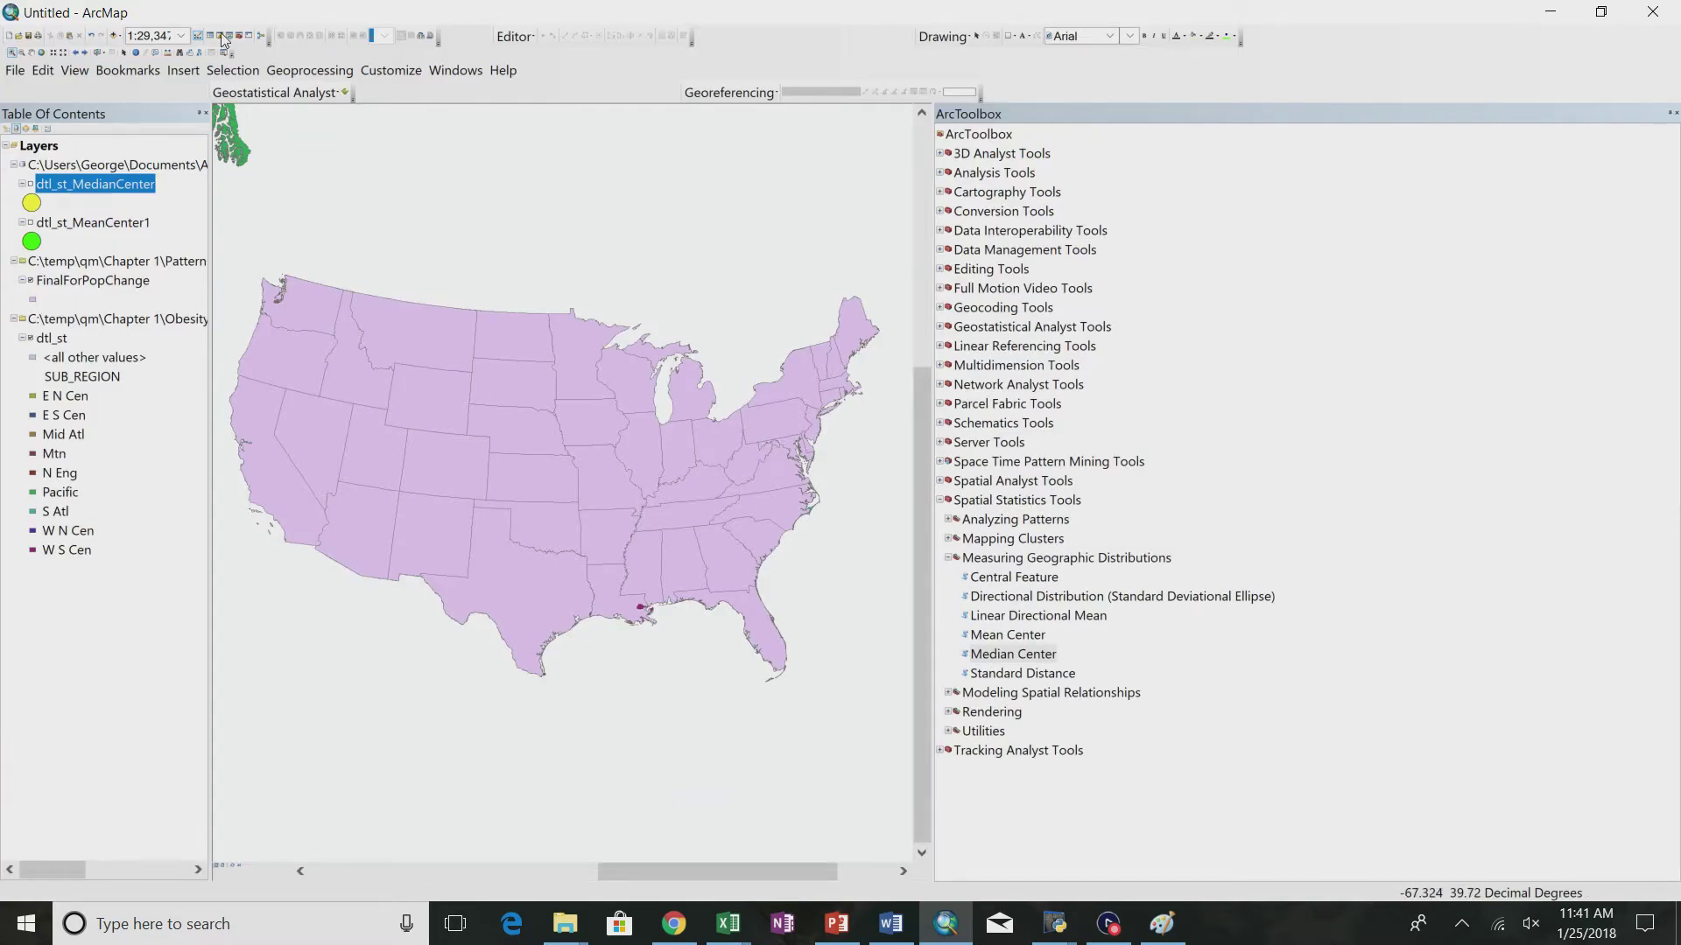
{"action": "left_click", "coordinate": [115, 36]}
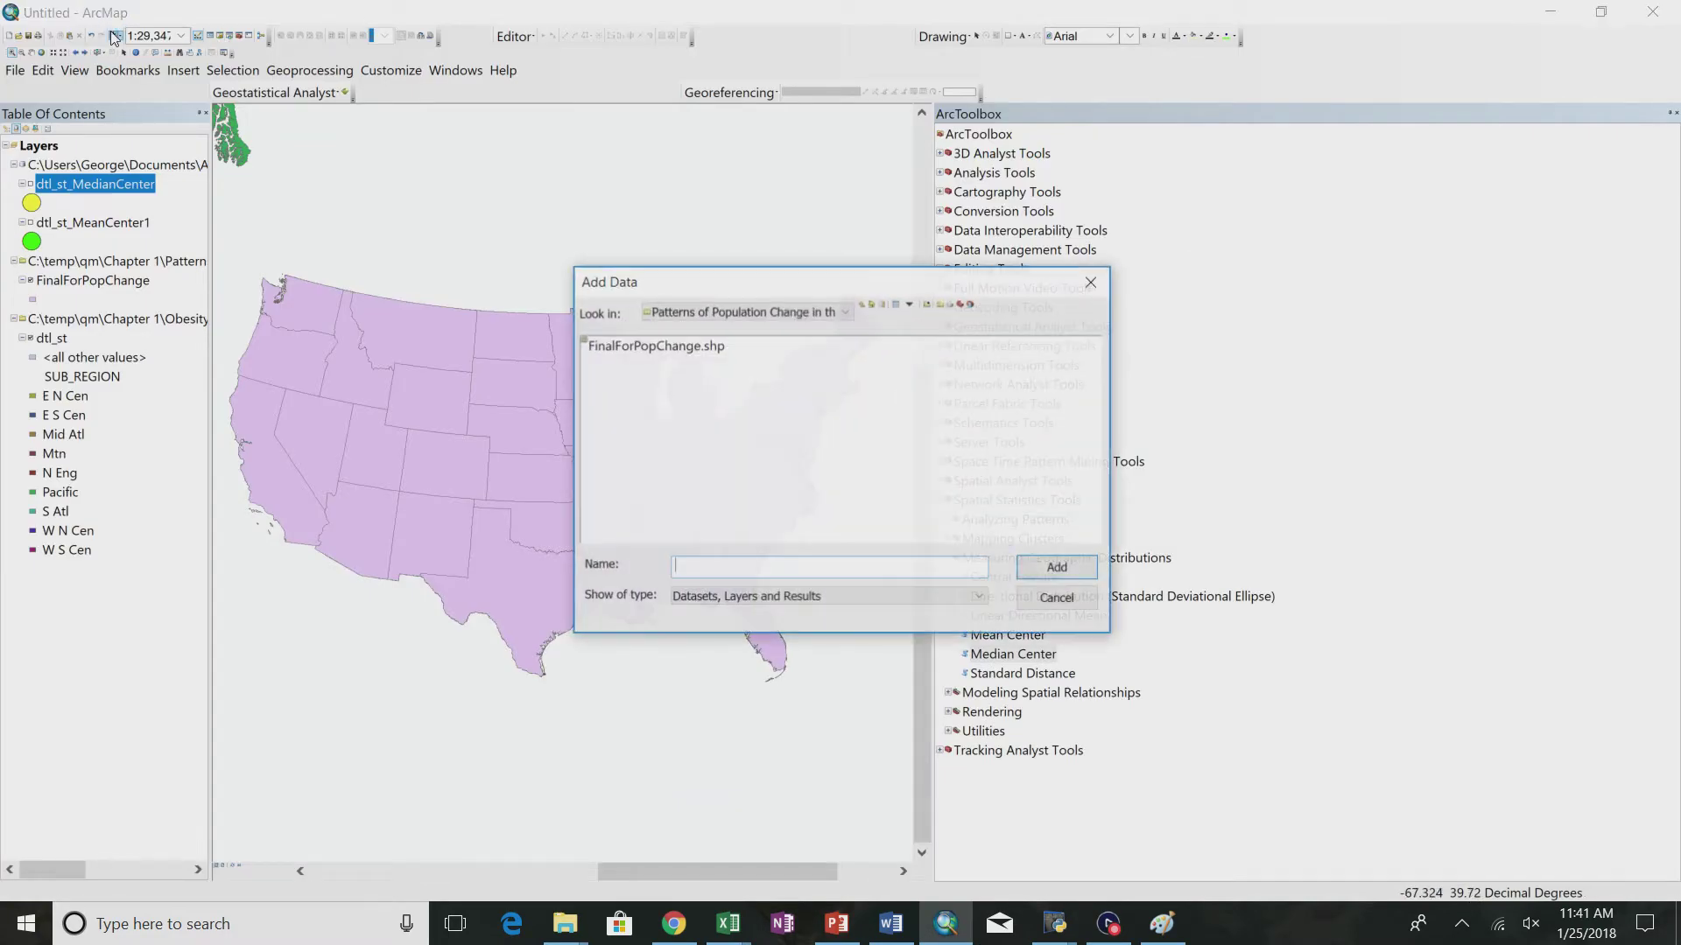
{"action": "left_click", "coordinate": [725, 308]}
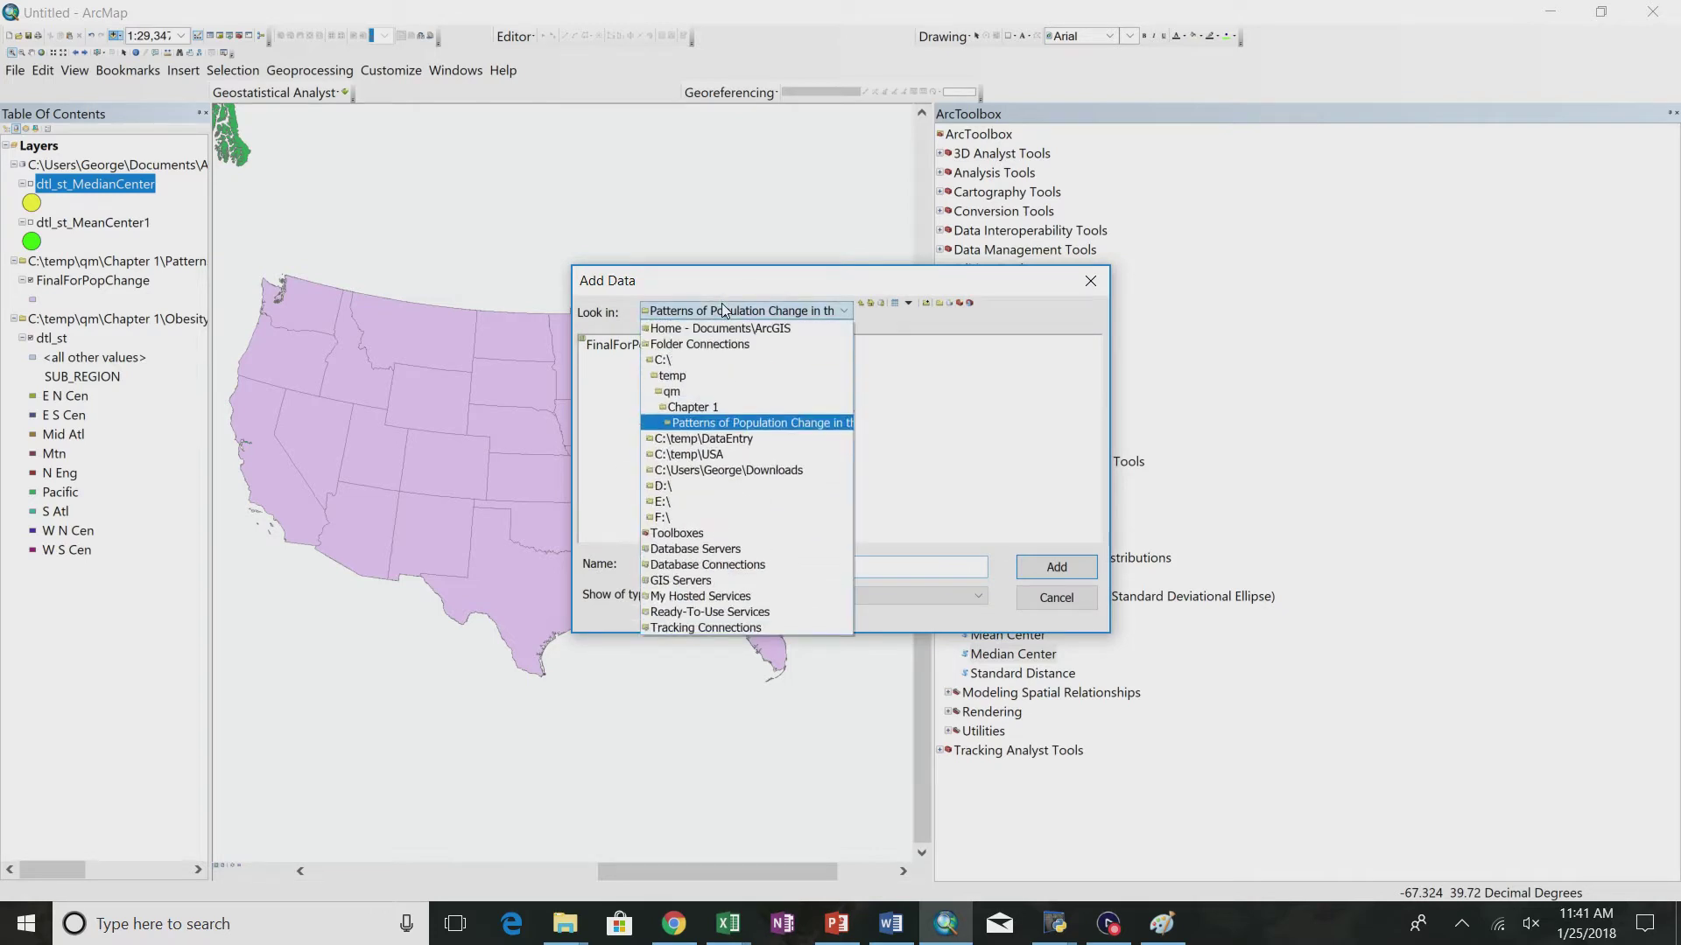
{"action": "left_click", "coordinate": [700, 394]}
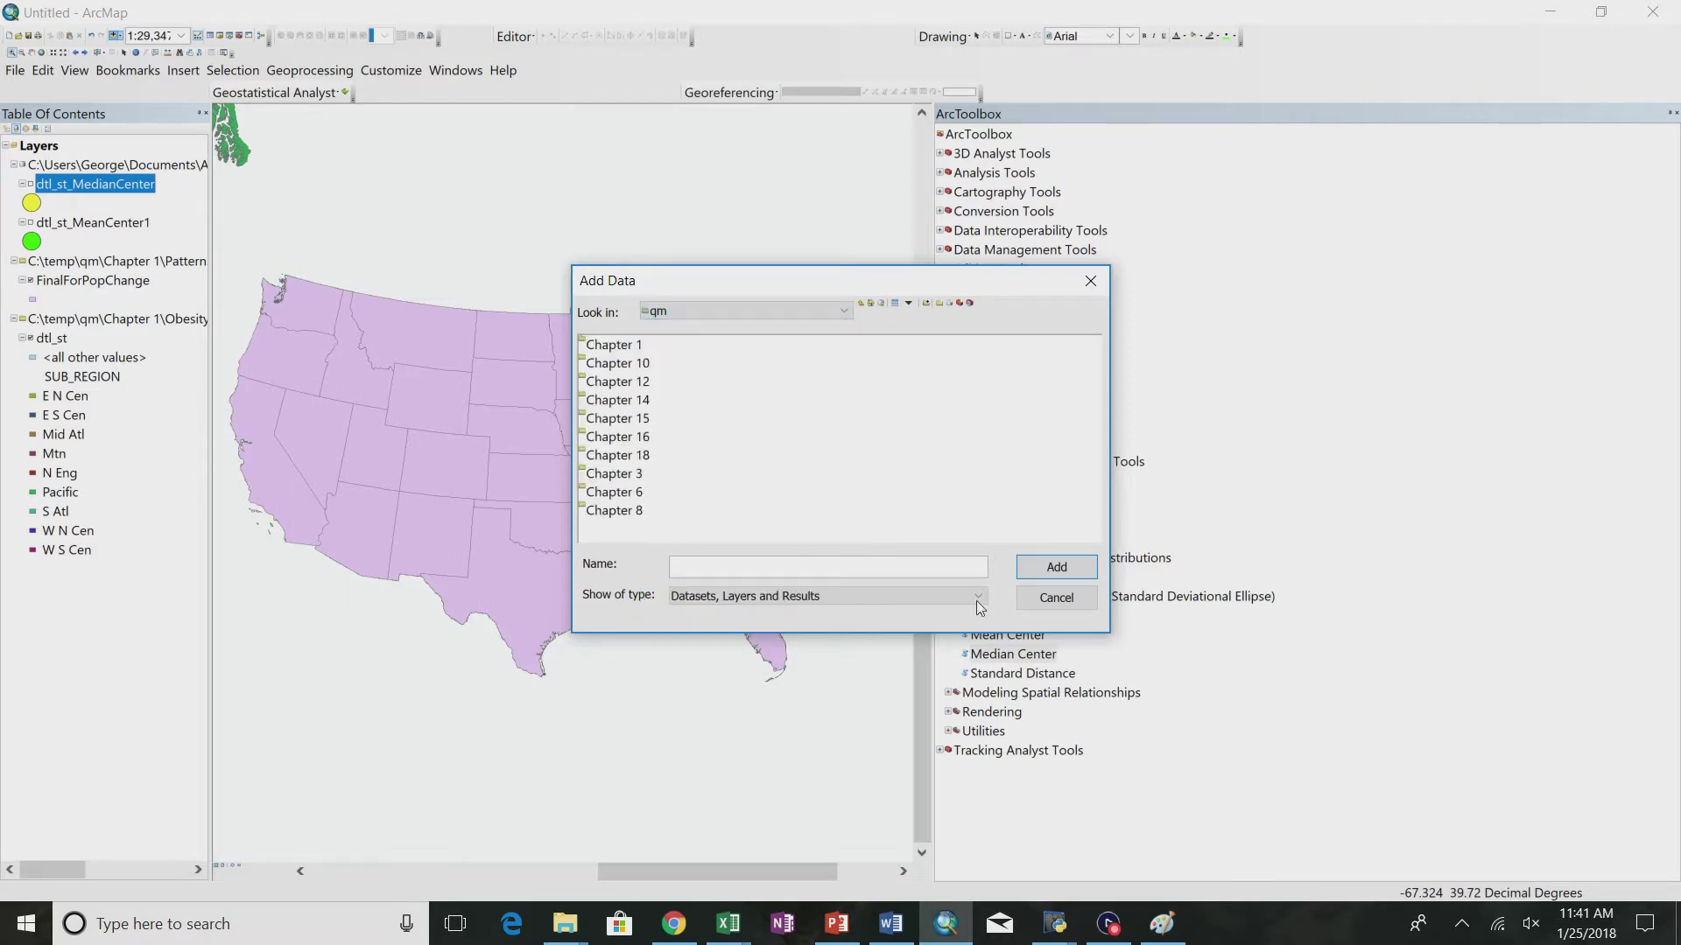
{"action": "left_click", "coordinate": [734, 313]}
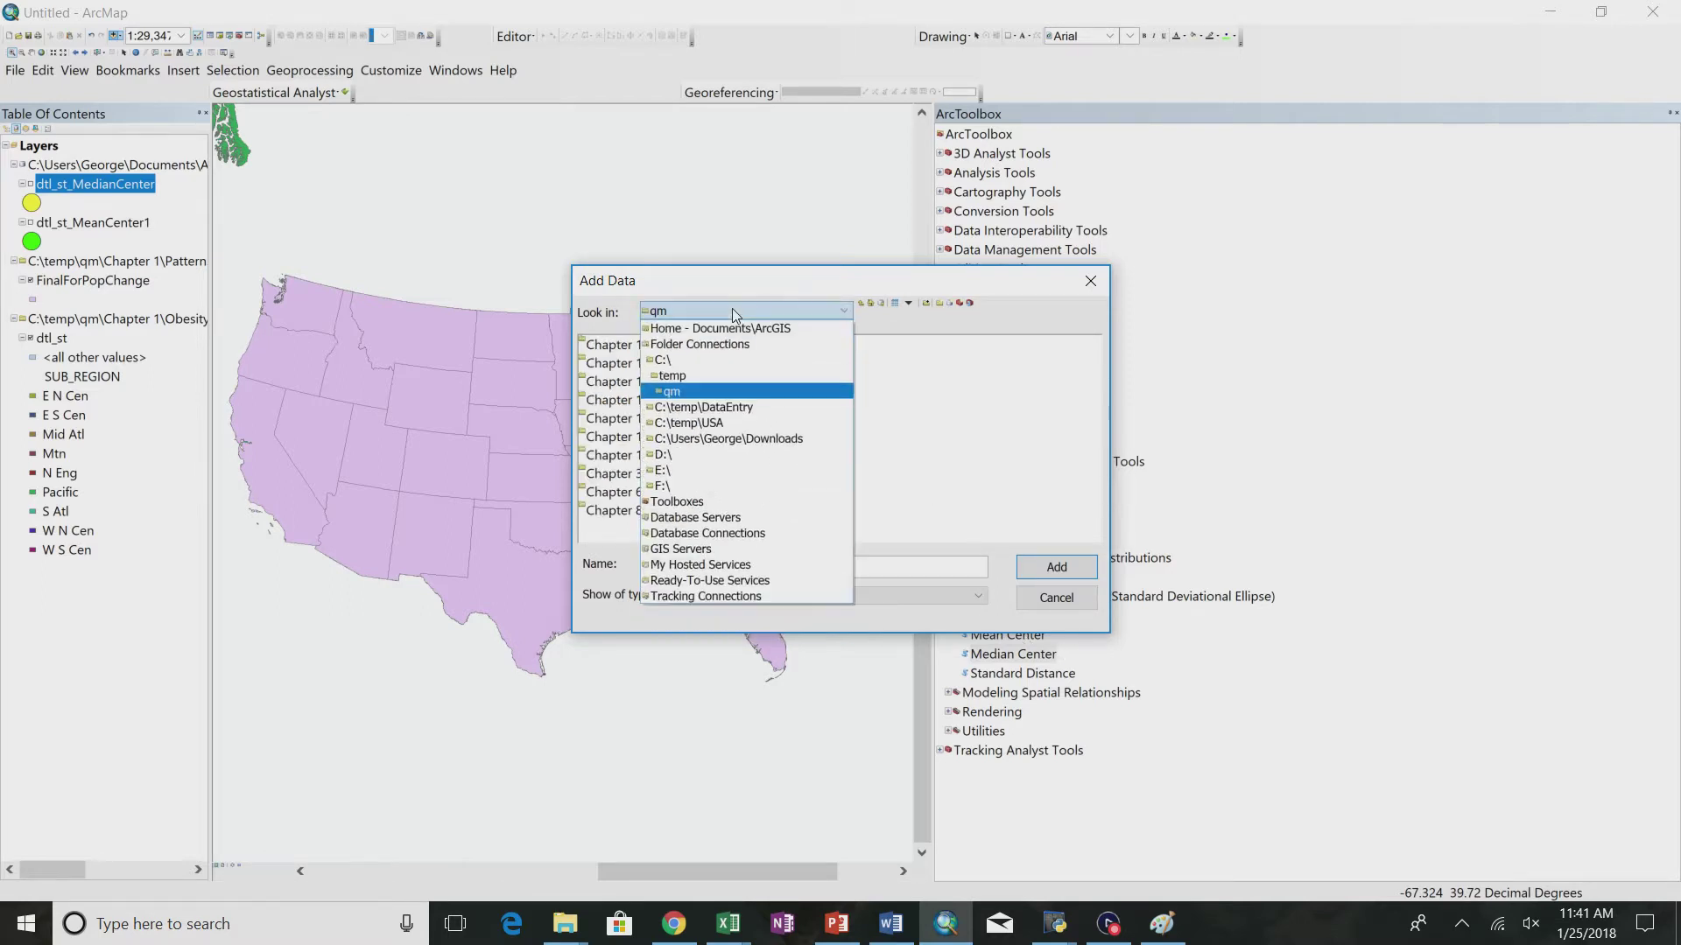
{"action": "left_click", "coordinate": [676, 370]}
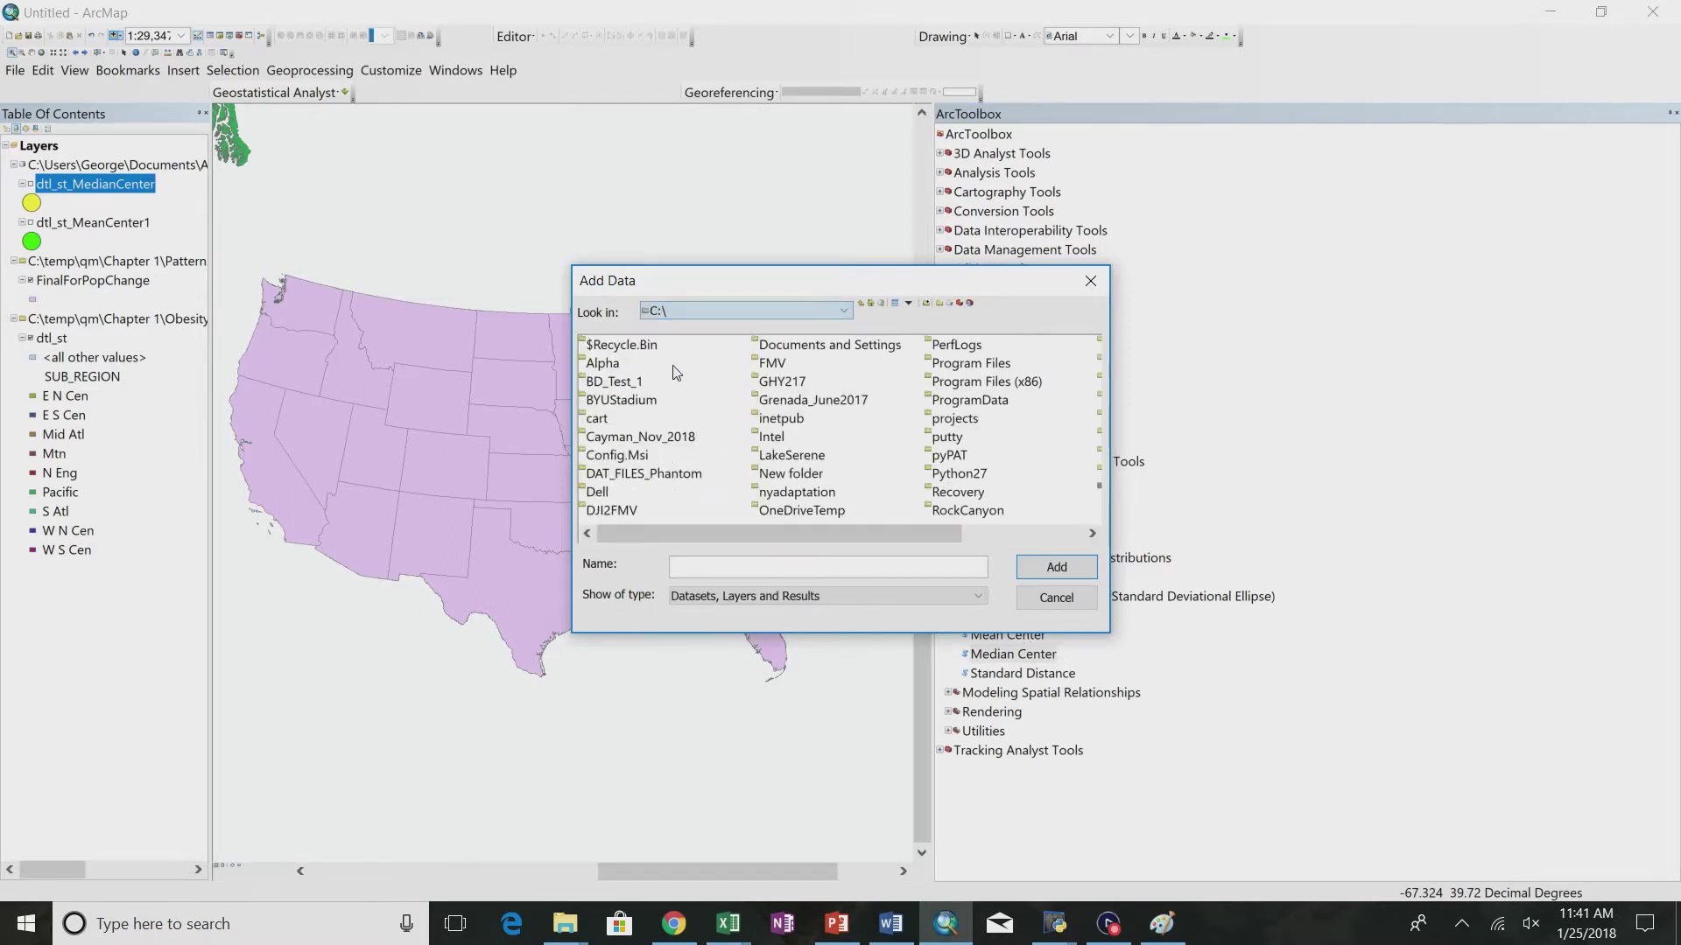
{"action": "left_click", "coordinate": [691, 315]}
{"action": "left_click", "coordinate": [708, 402]}
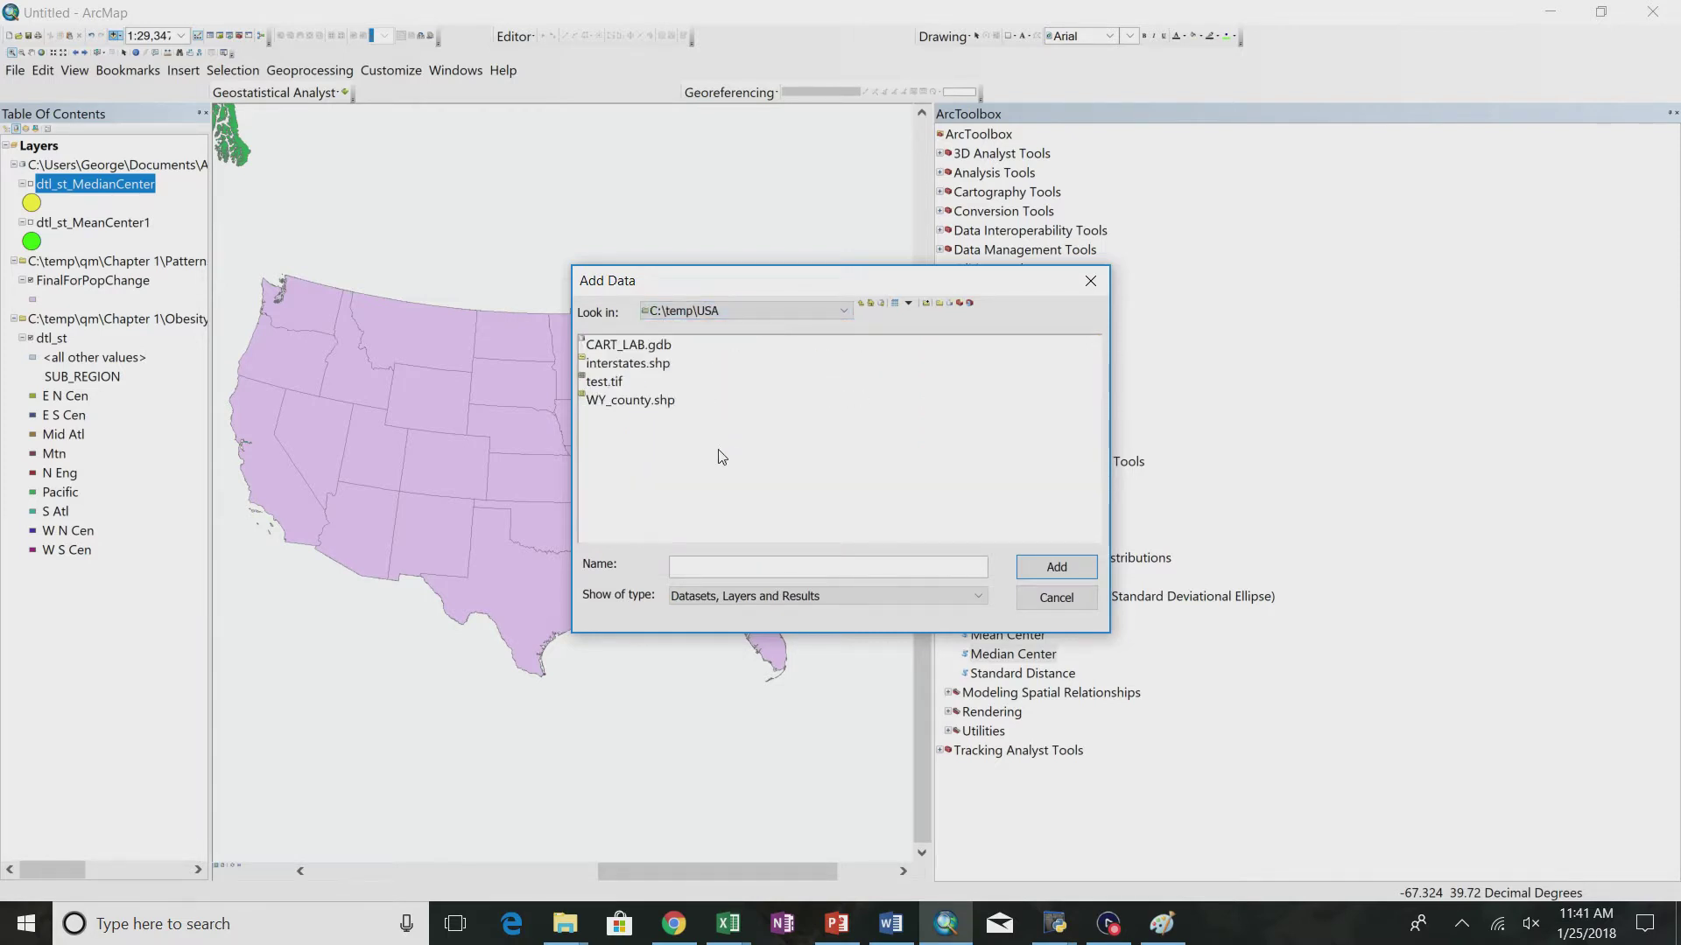
{"action": "double_click", "coordinate": [651, 348]}
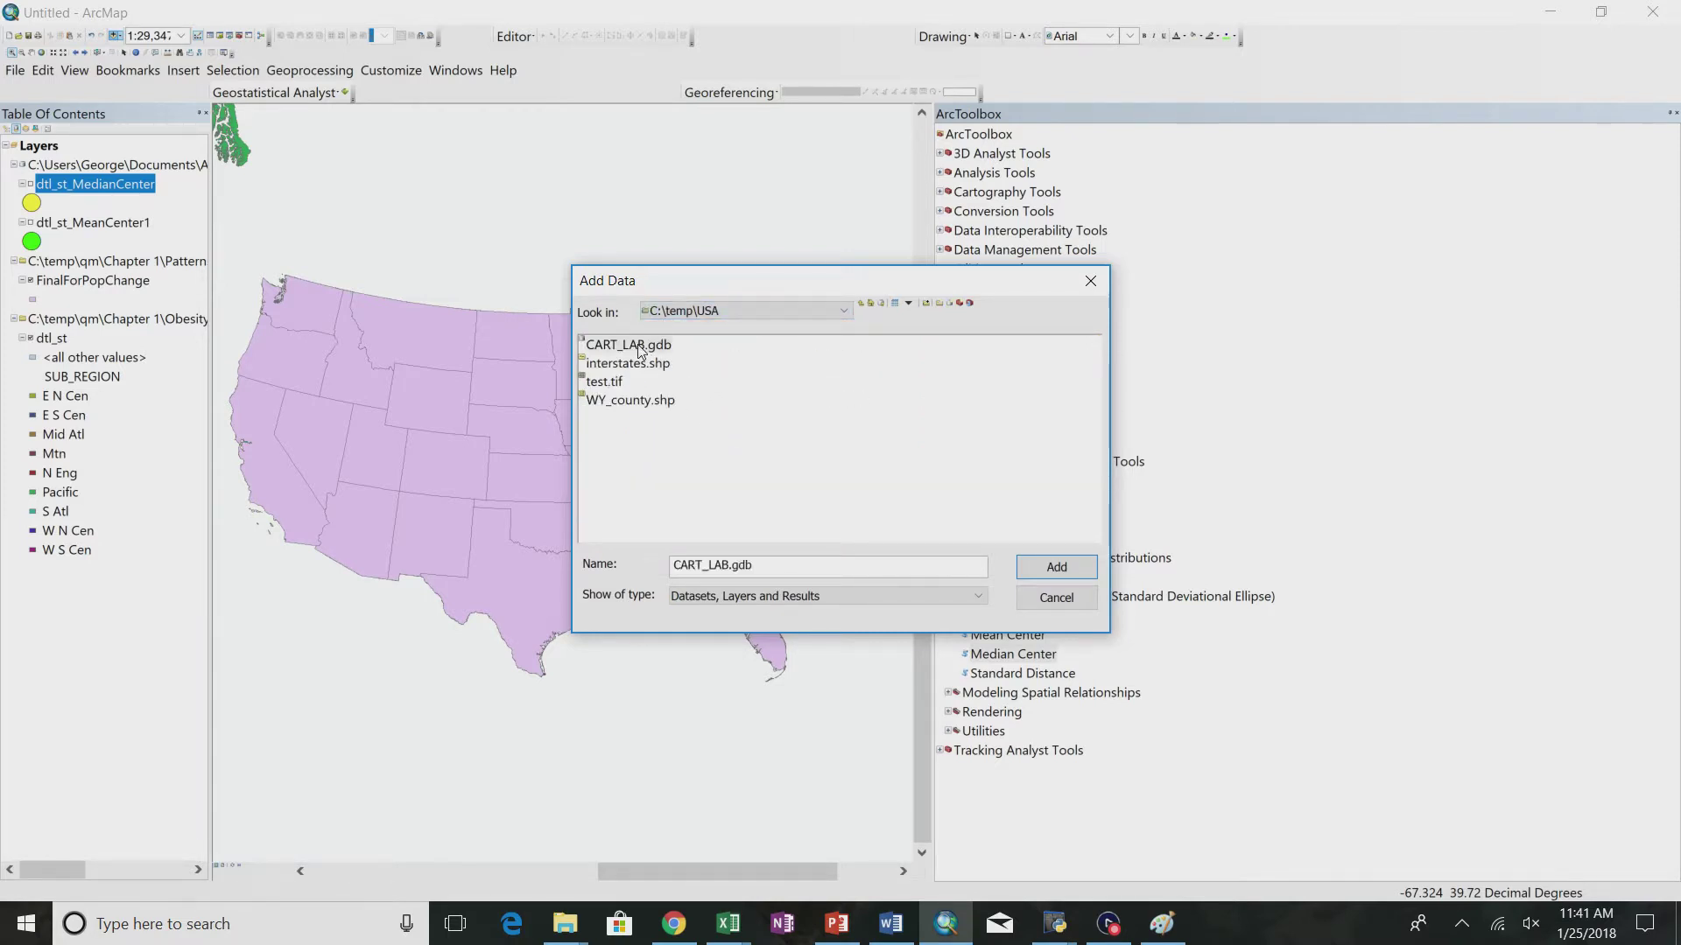
{"action": "left_click", "coordinate": [613, 346]}
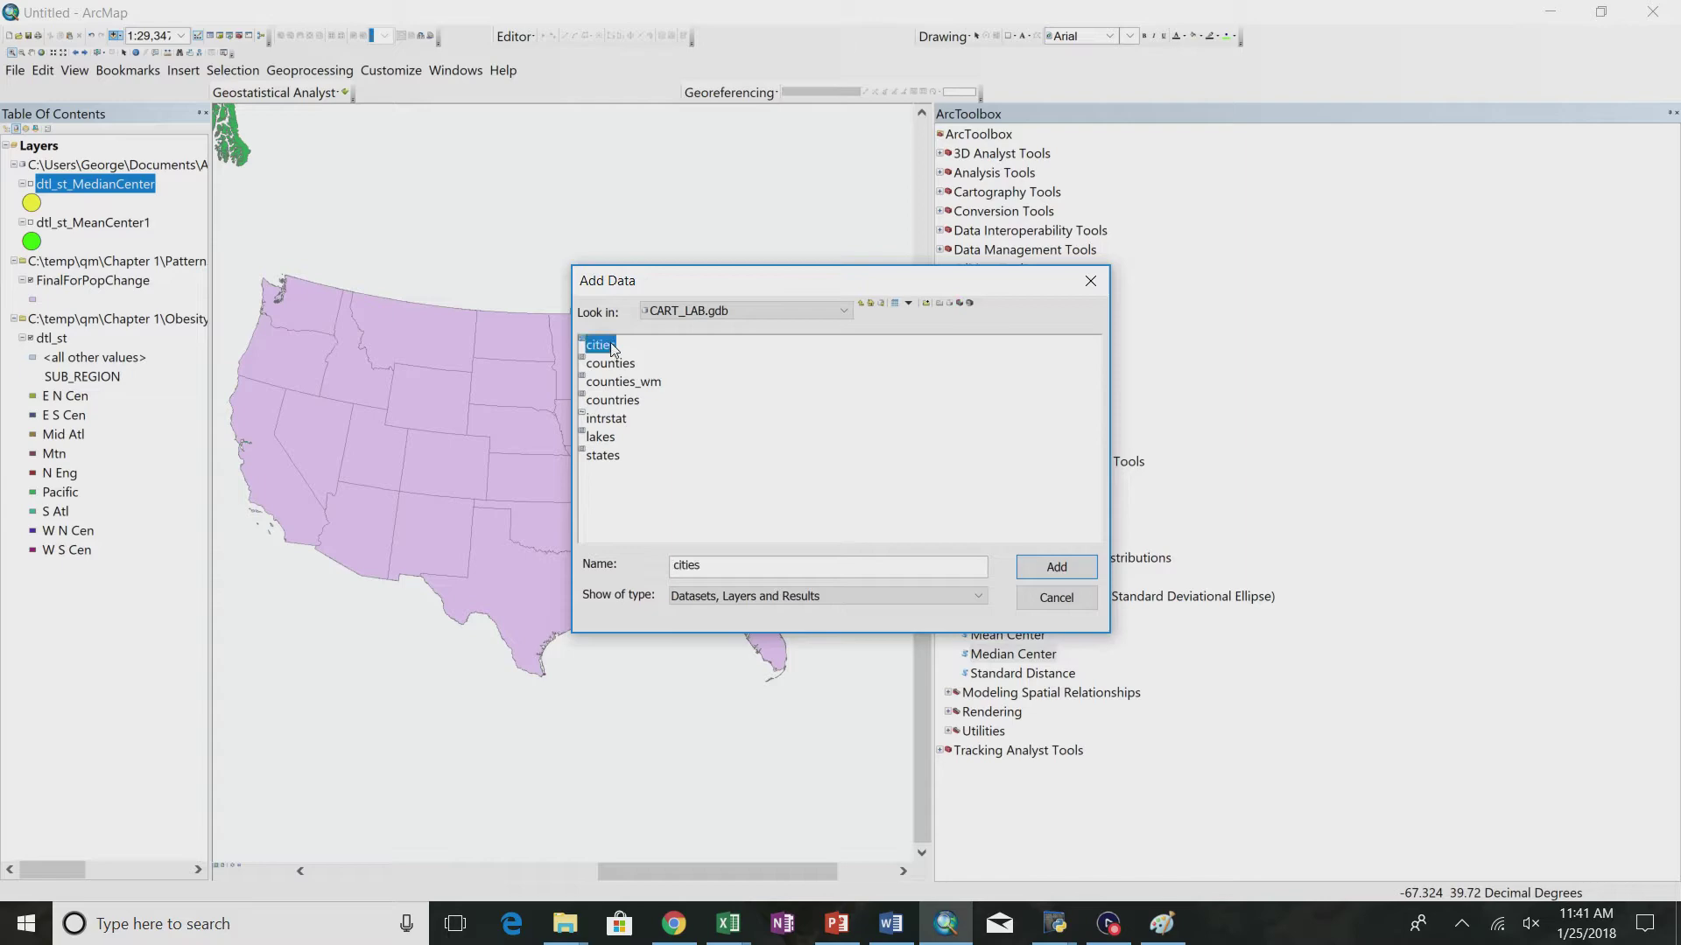
{"action": "left_click", "coordinate": [1058, 572]}
{"action": "left_click", "coordinate": [1067, 649]}
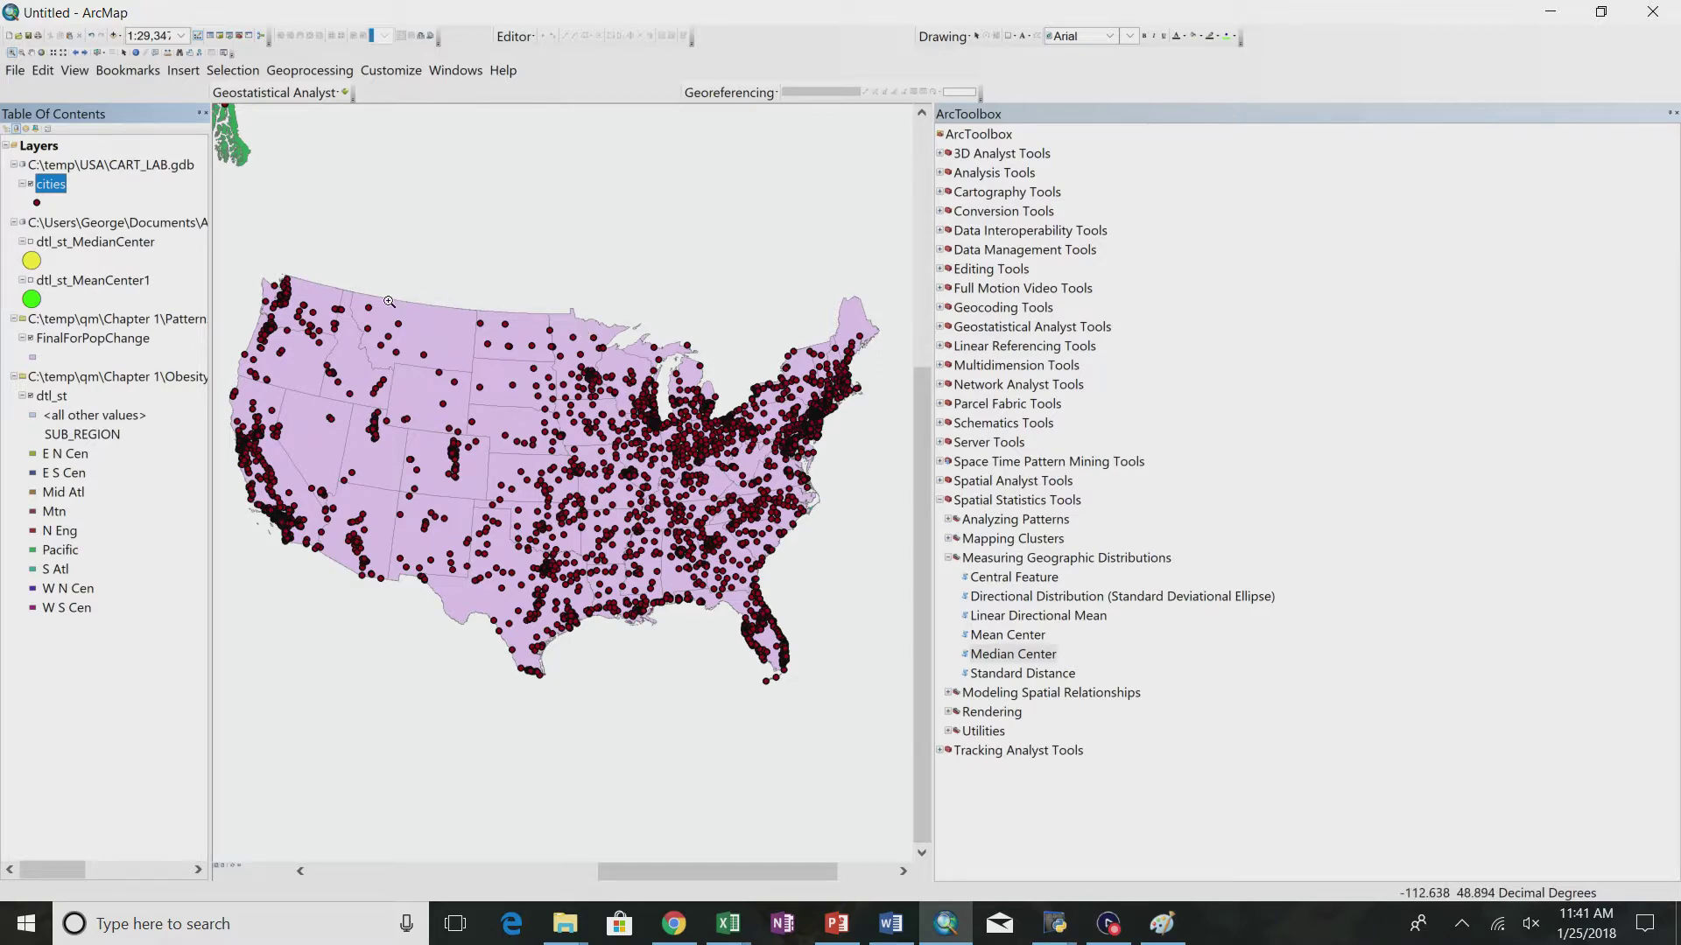
- Open the attribute table of the cities layer and sort its records by the ST field in ascending order
{"action": "scroll", "coordinate": [659, 525], "scroll_direction": "down", "scroll_amount": 5}
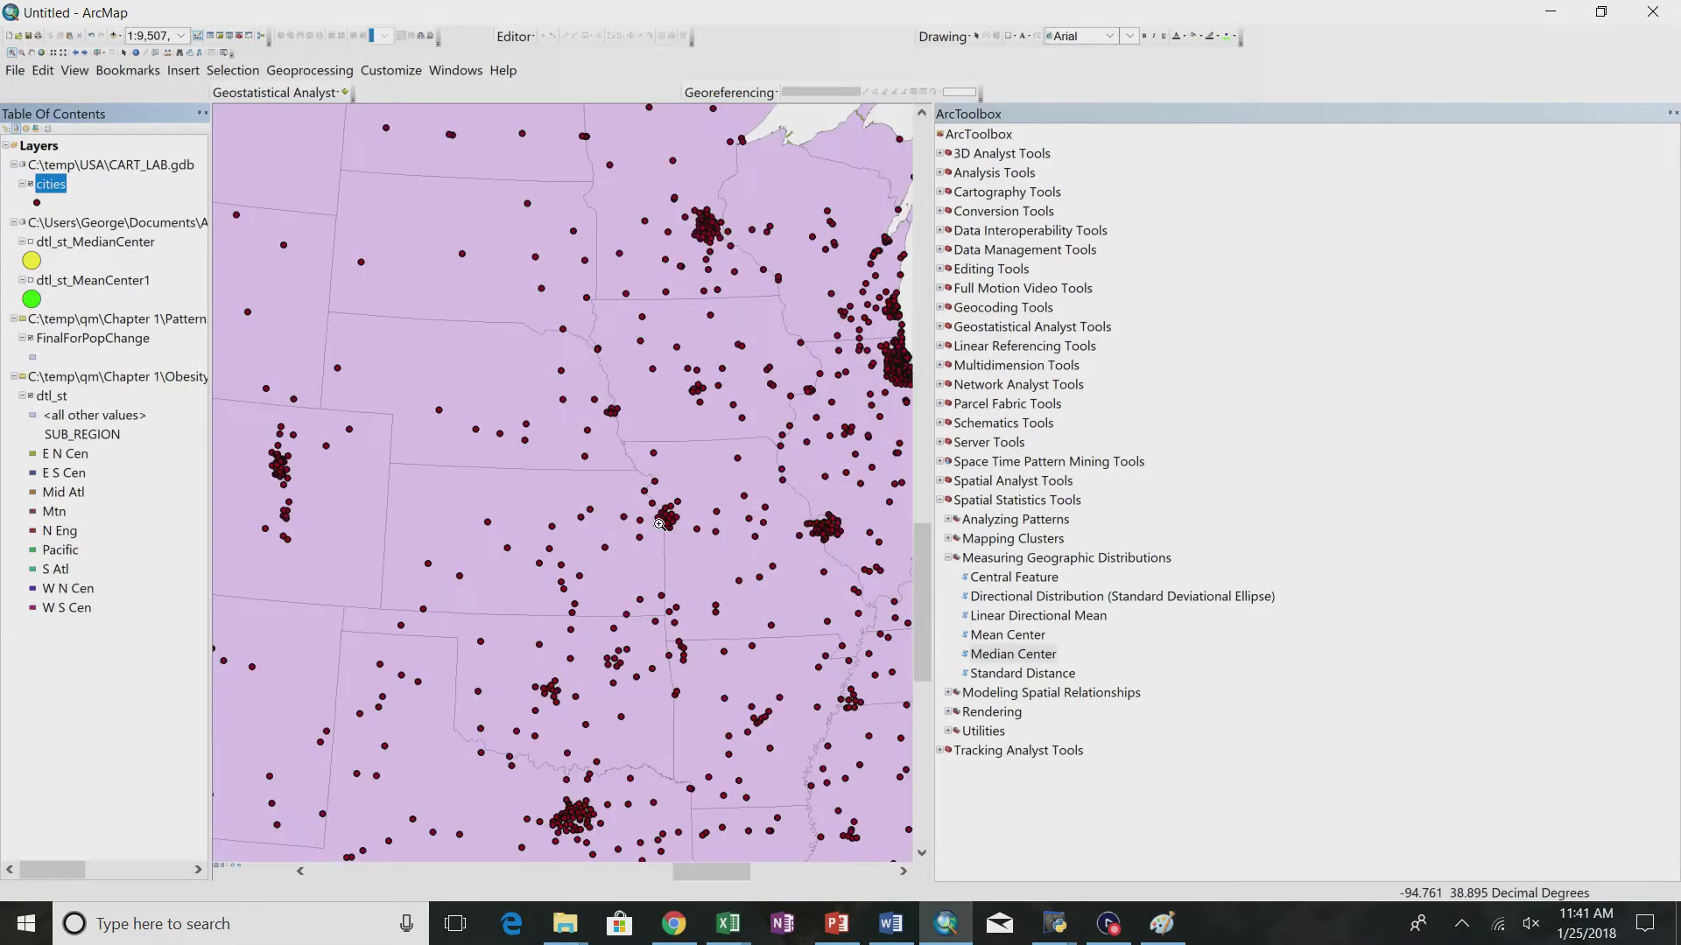
{"action": "scroll", "coordinate": [775, 573], "scroll_direction": "down", "scroll_amount": 1}
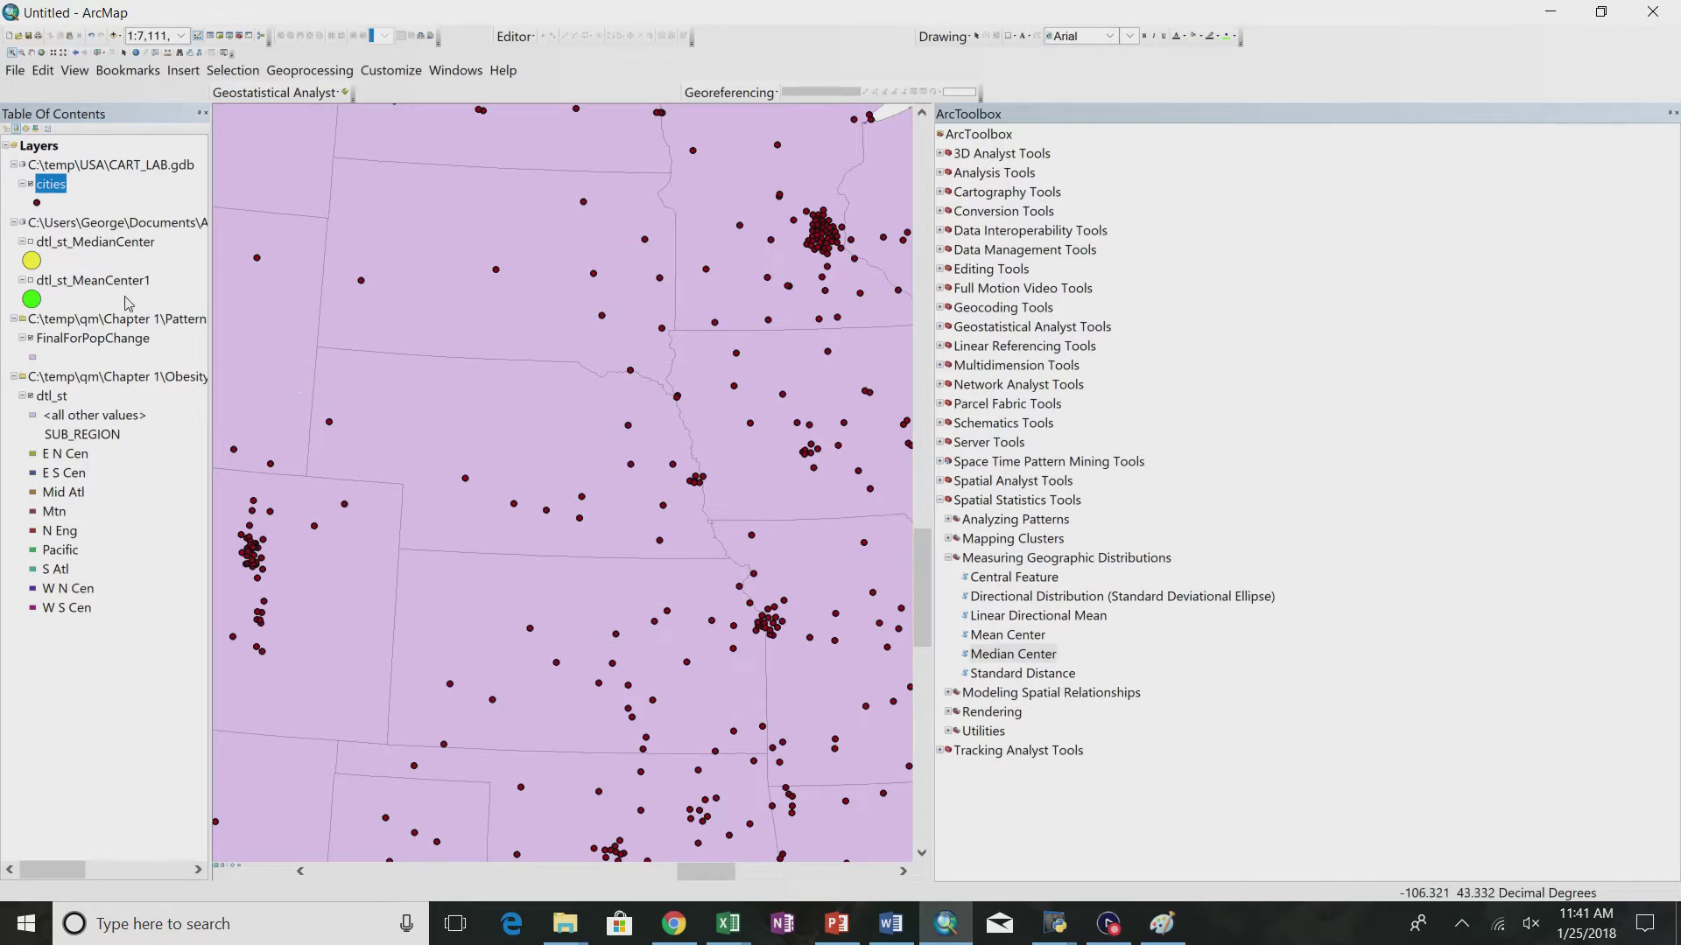
{"action": "right_click", "coordinate": [61, 185]}
{"action": "left_click", "coordinate": [95, 245]}
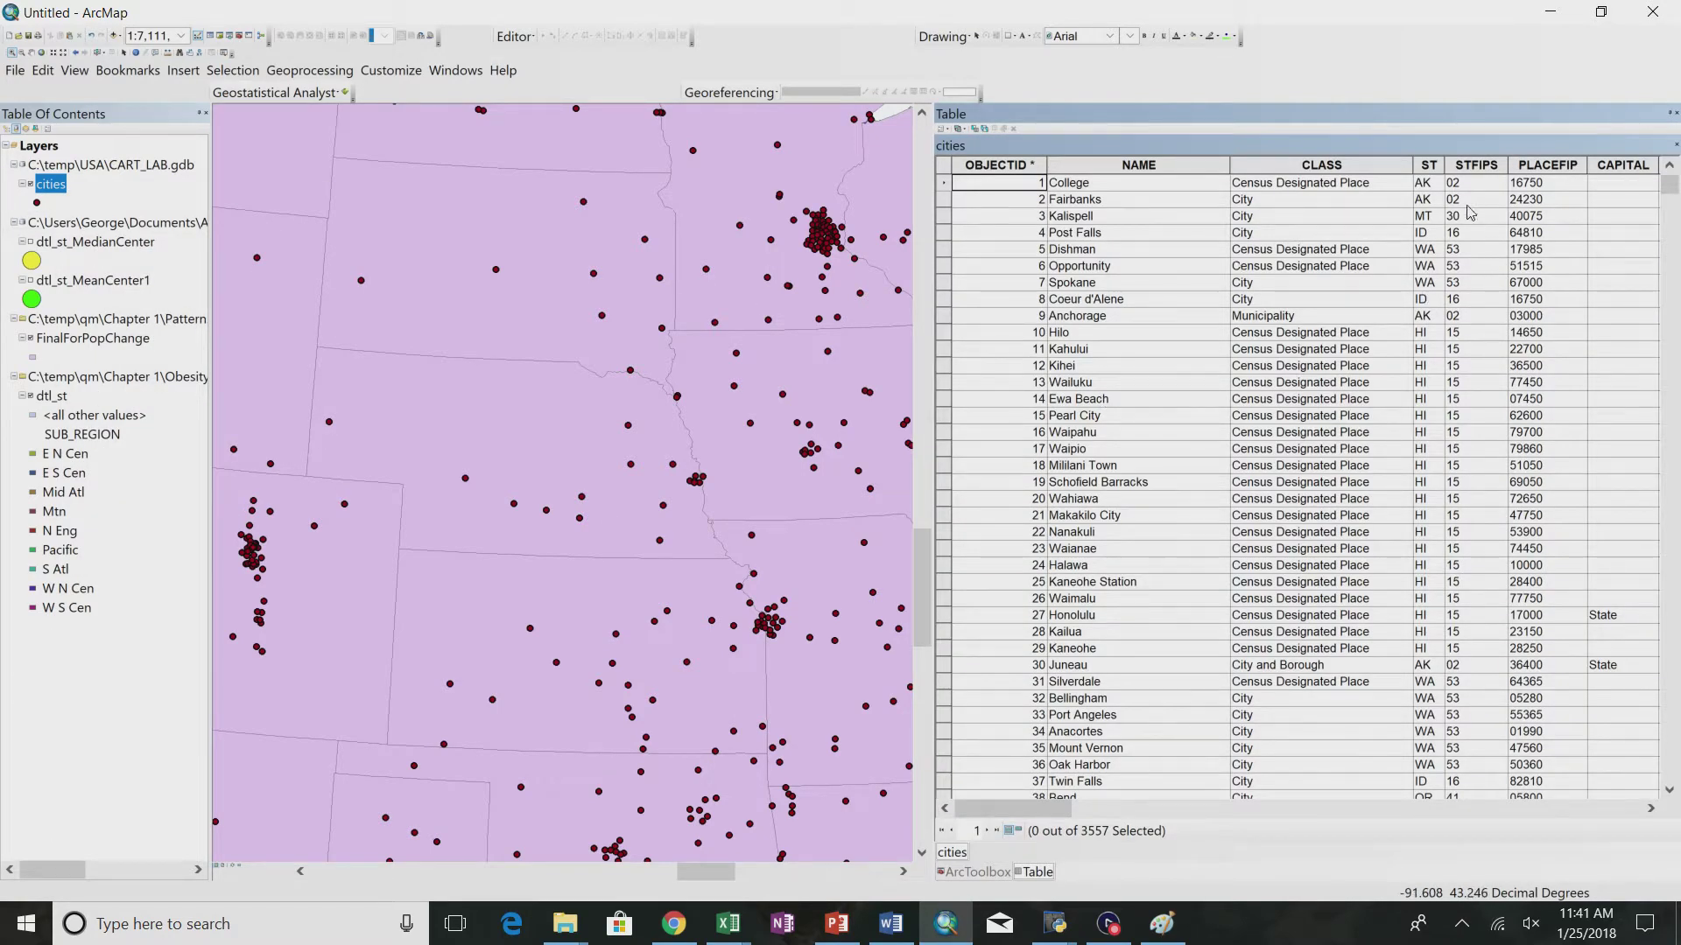
{"action": "left_click", "coordinate": [1430, 167]}
{"action": "right_click", "coordinate": [1429, 167]}
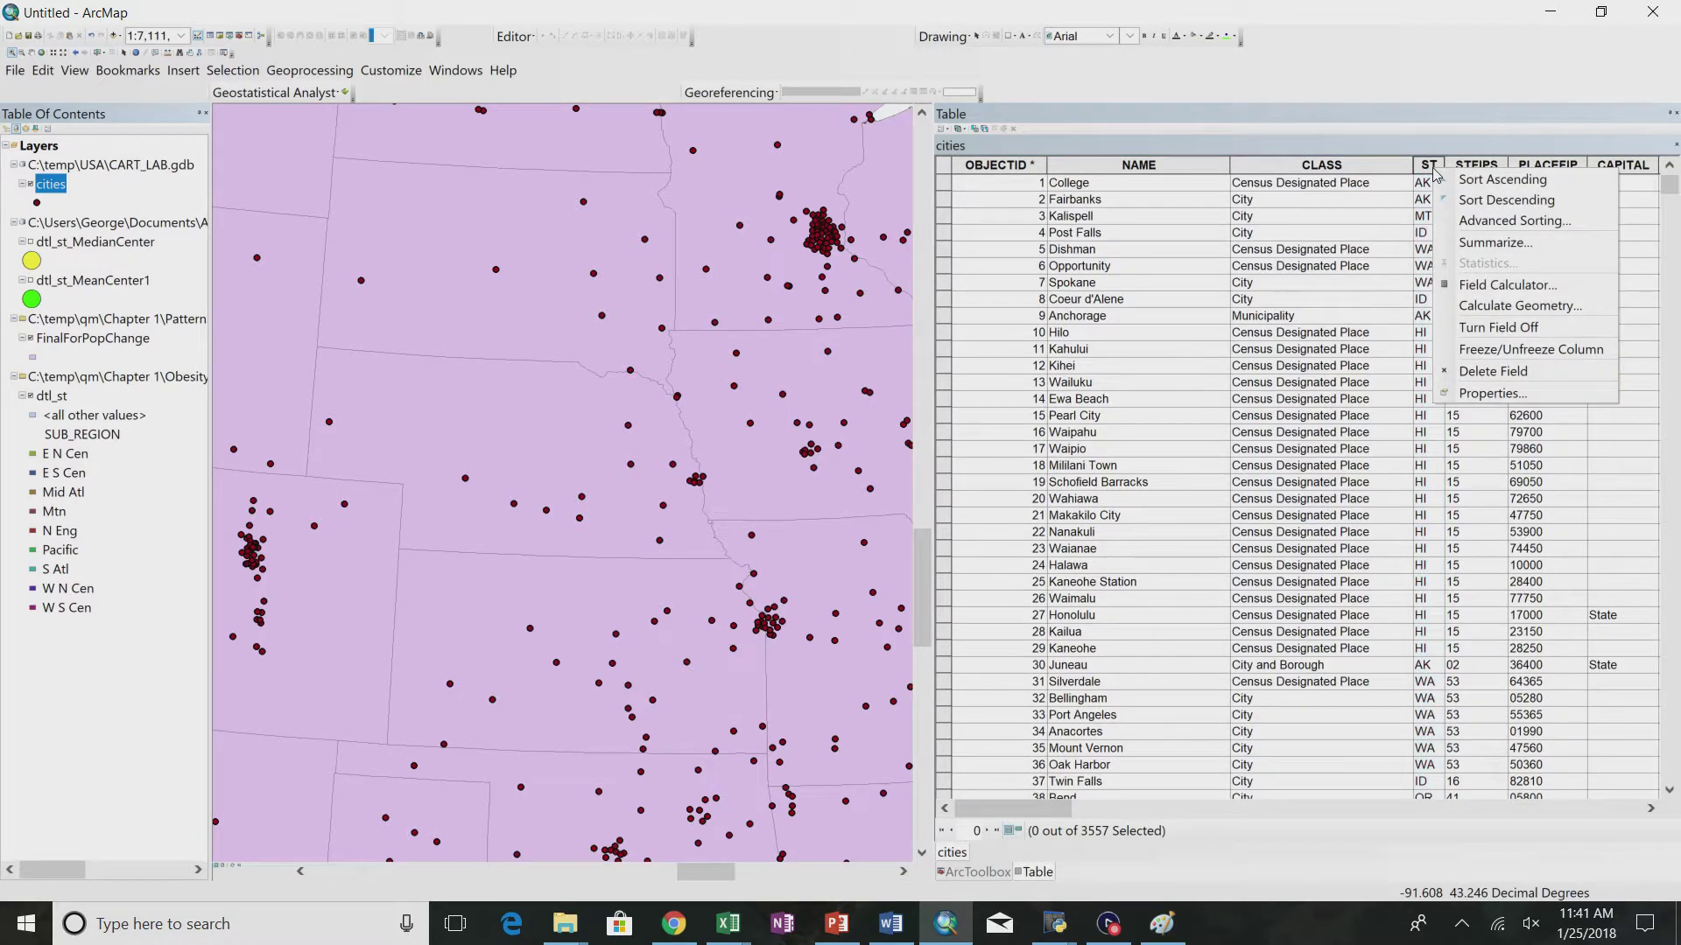
{"action": "left_click", "coordinate": [1454, 178]}
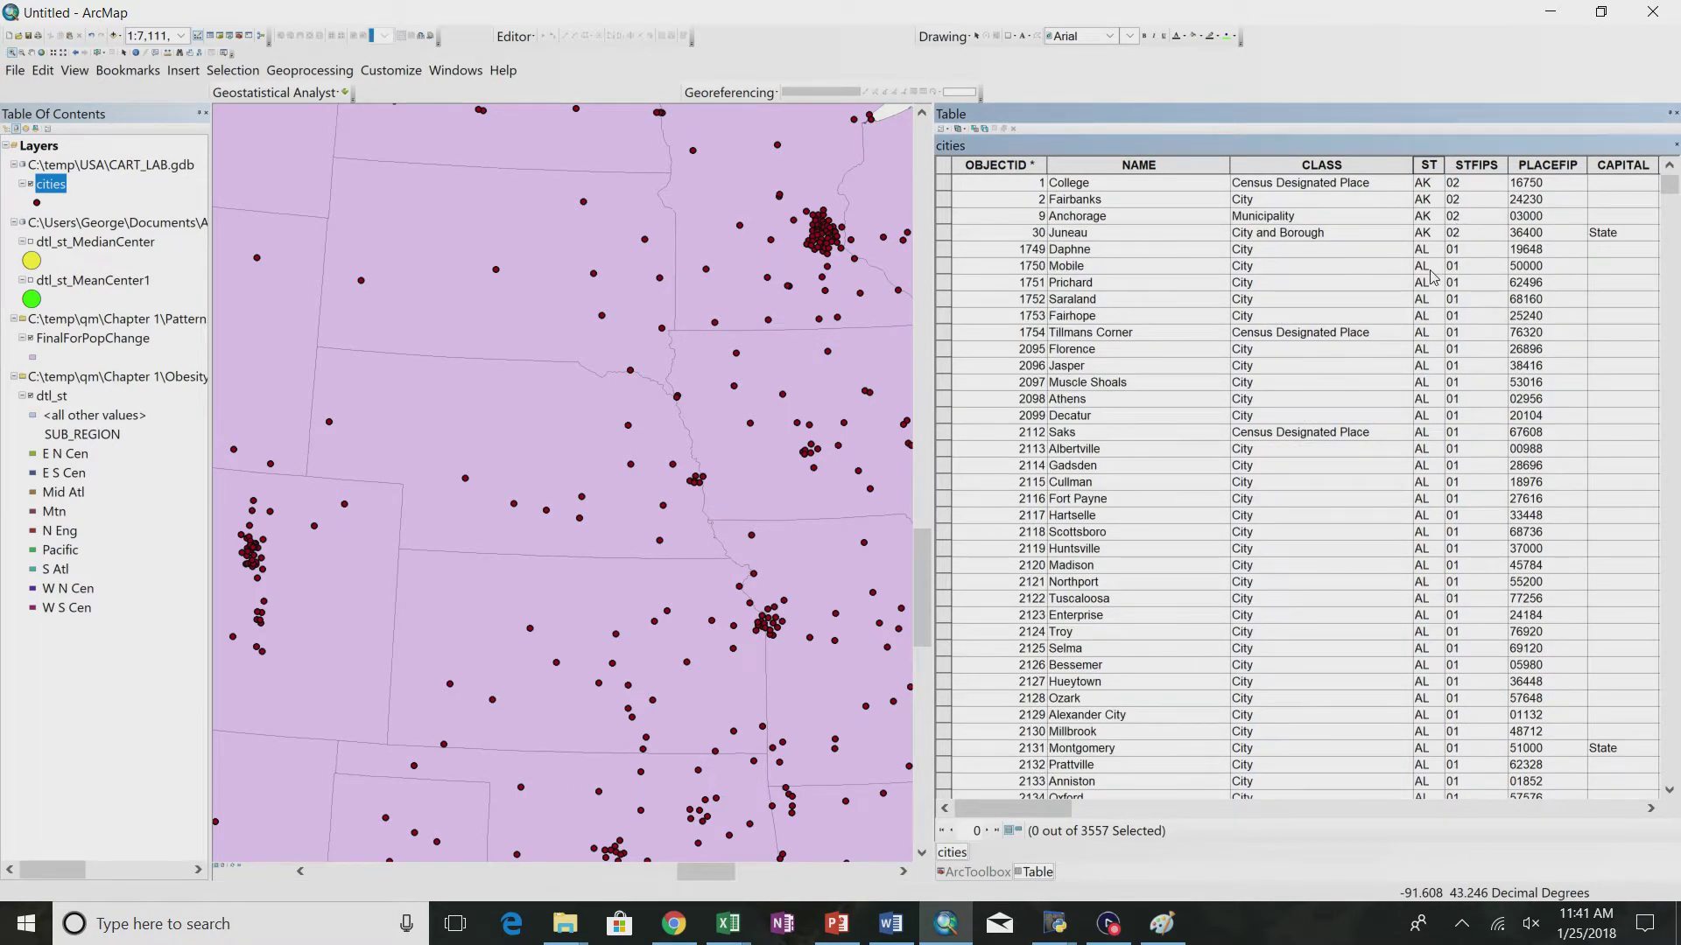
- Look through the cities attribute table, sorted by ST, for the abbreviation used for Nebraska
{"action": "scroll", "coordinate": [1398, 379], "scroll_direction": "down", "scroll_amount": 9}
{"action": "scroll", "coordinate": [1398, 379], "scroll_direction": "down", "scroll_amount": 15}
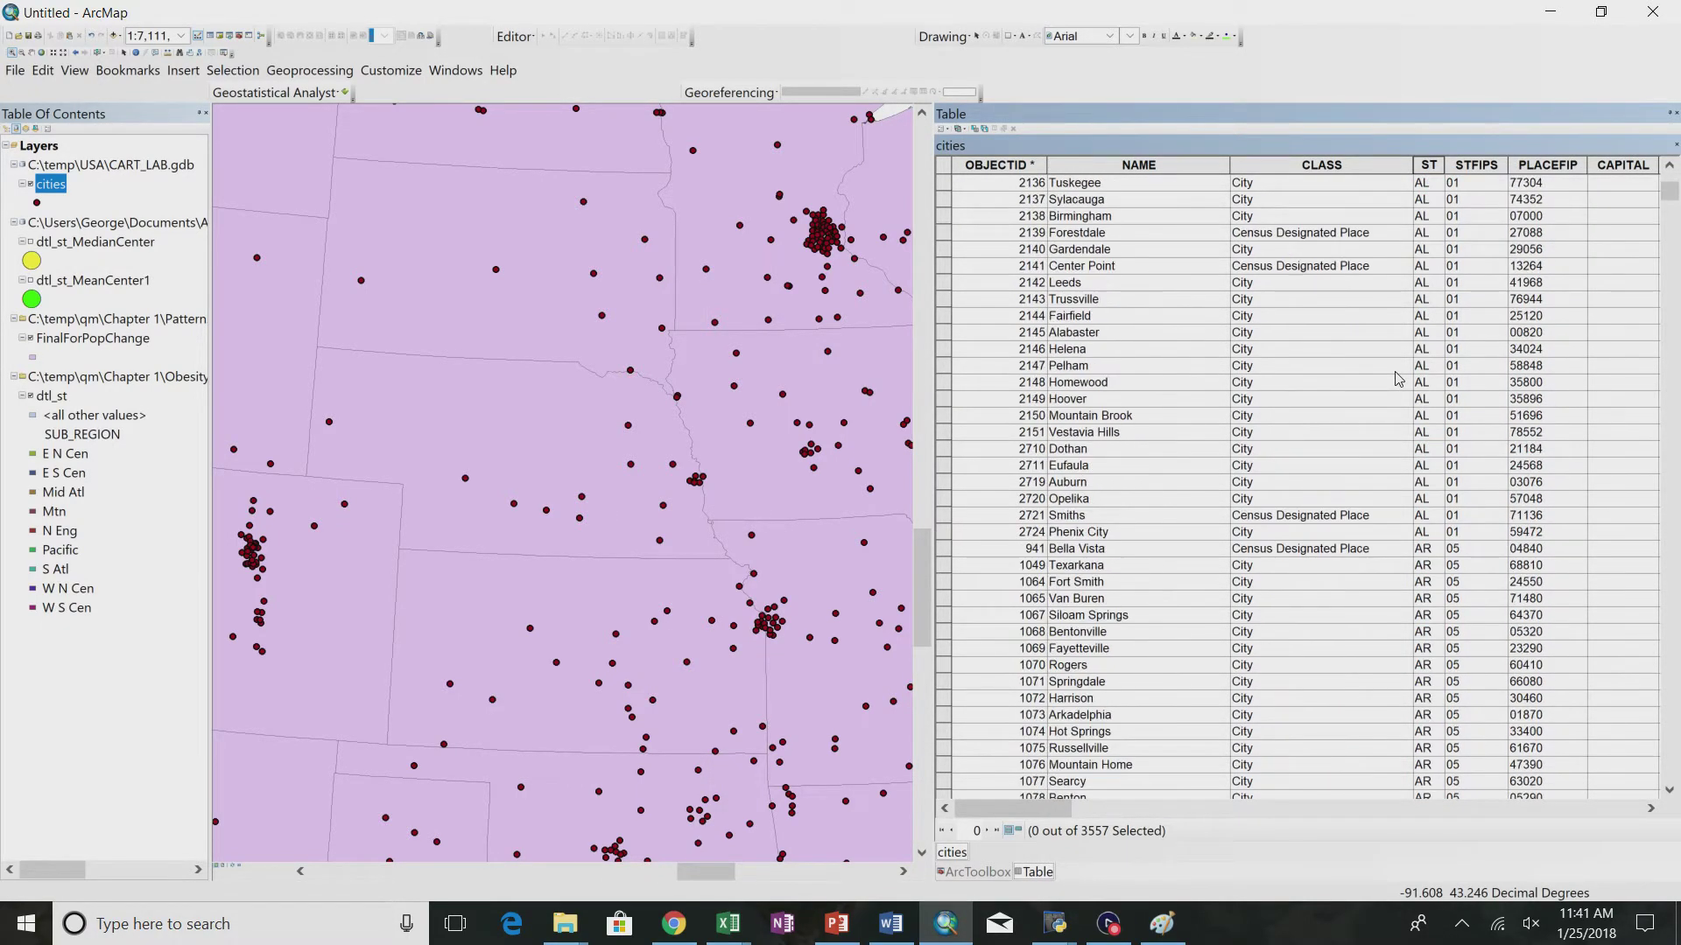
{"action": "scroll", "coordinate": [1398, 379], "scroll_direction": "down", "scroll_amount": 20}
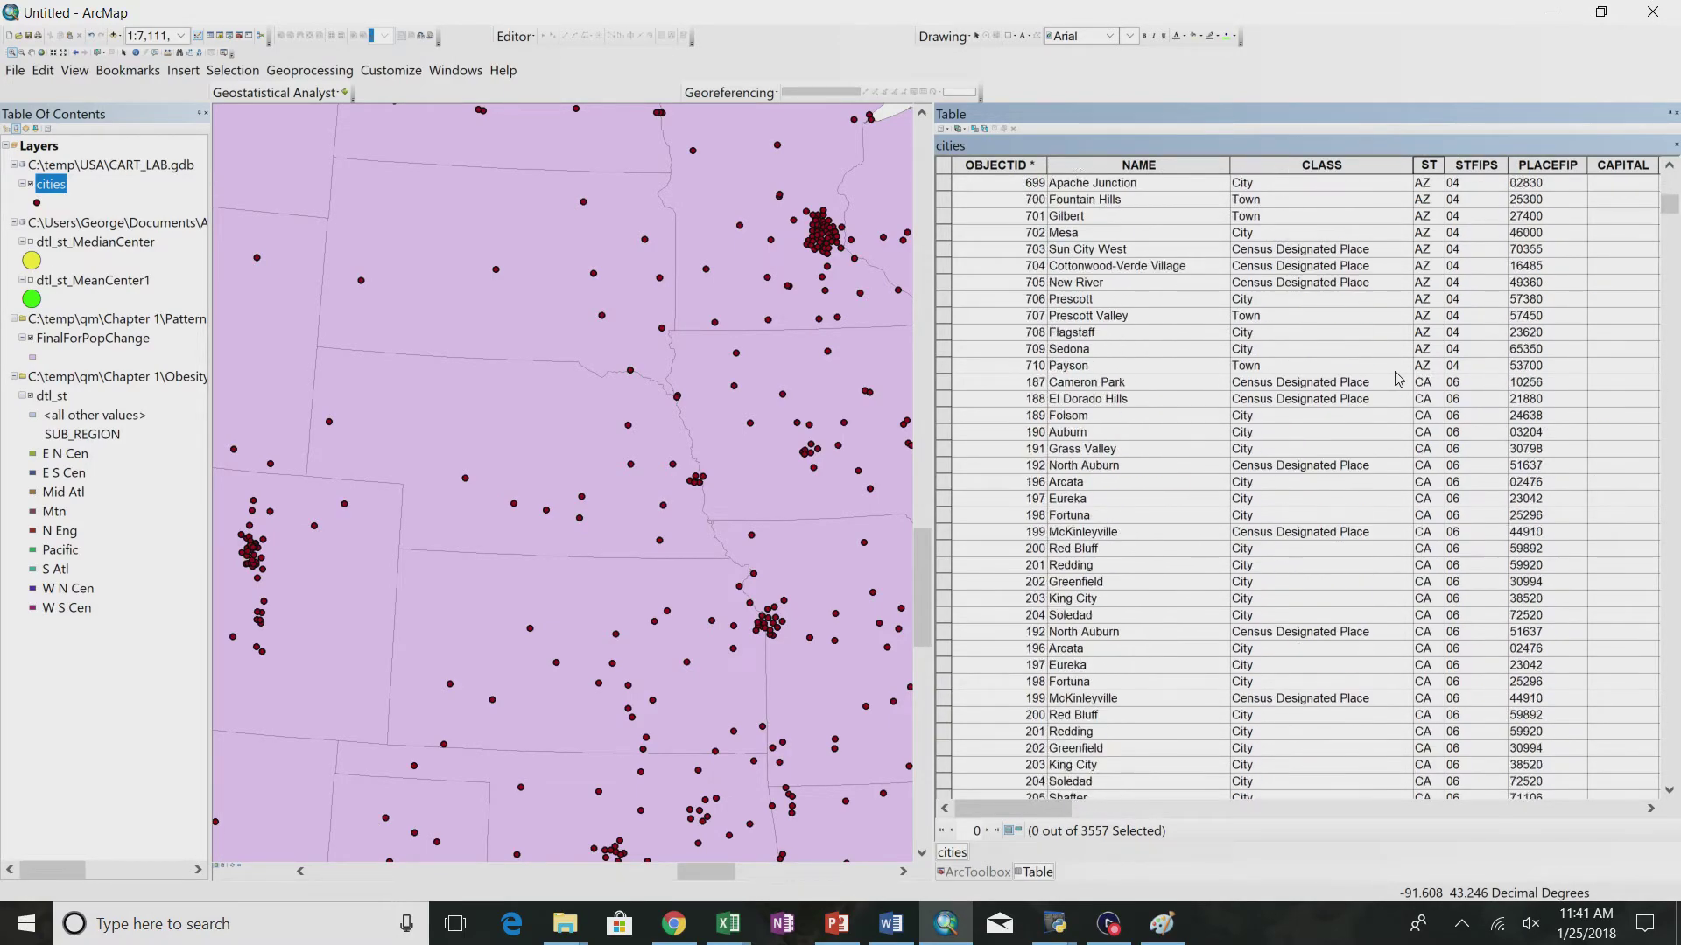
{"action": "scroll", "coordinate": [1398, 379], "scroll_direction": "up", "scroll_amount": 5}
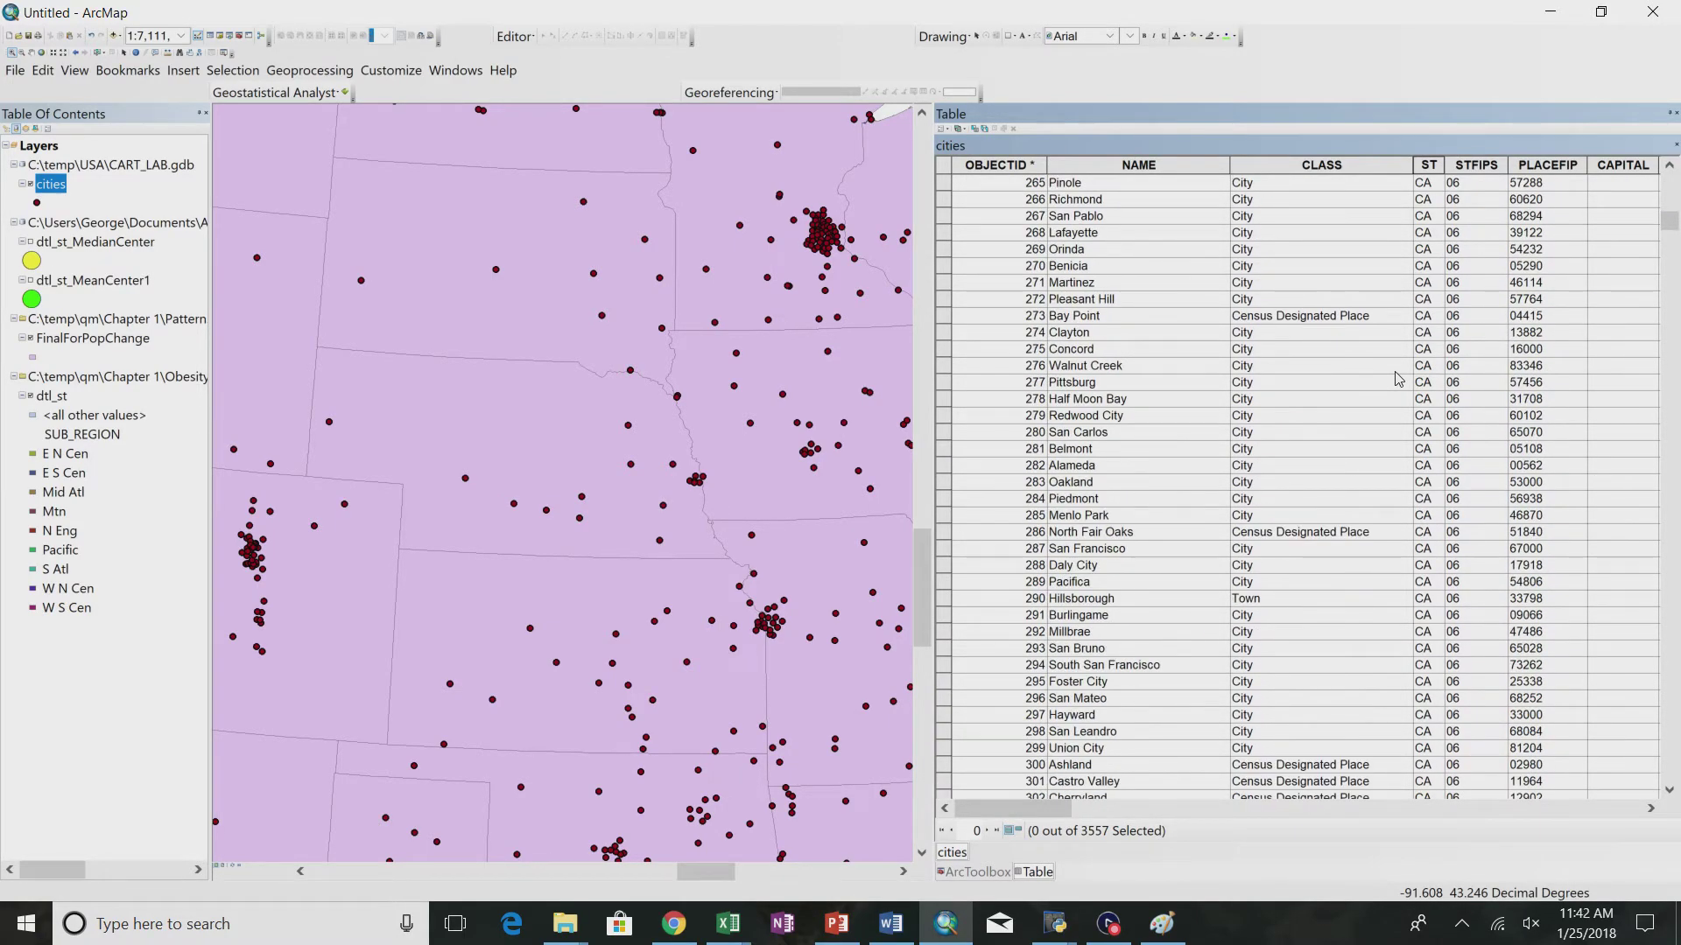
{"action": "scroll", "coordinate": [1398, 666], "scroll_direction": "down", "scroll_amount": 20}
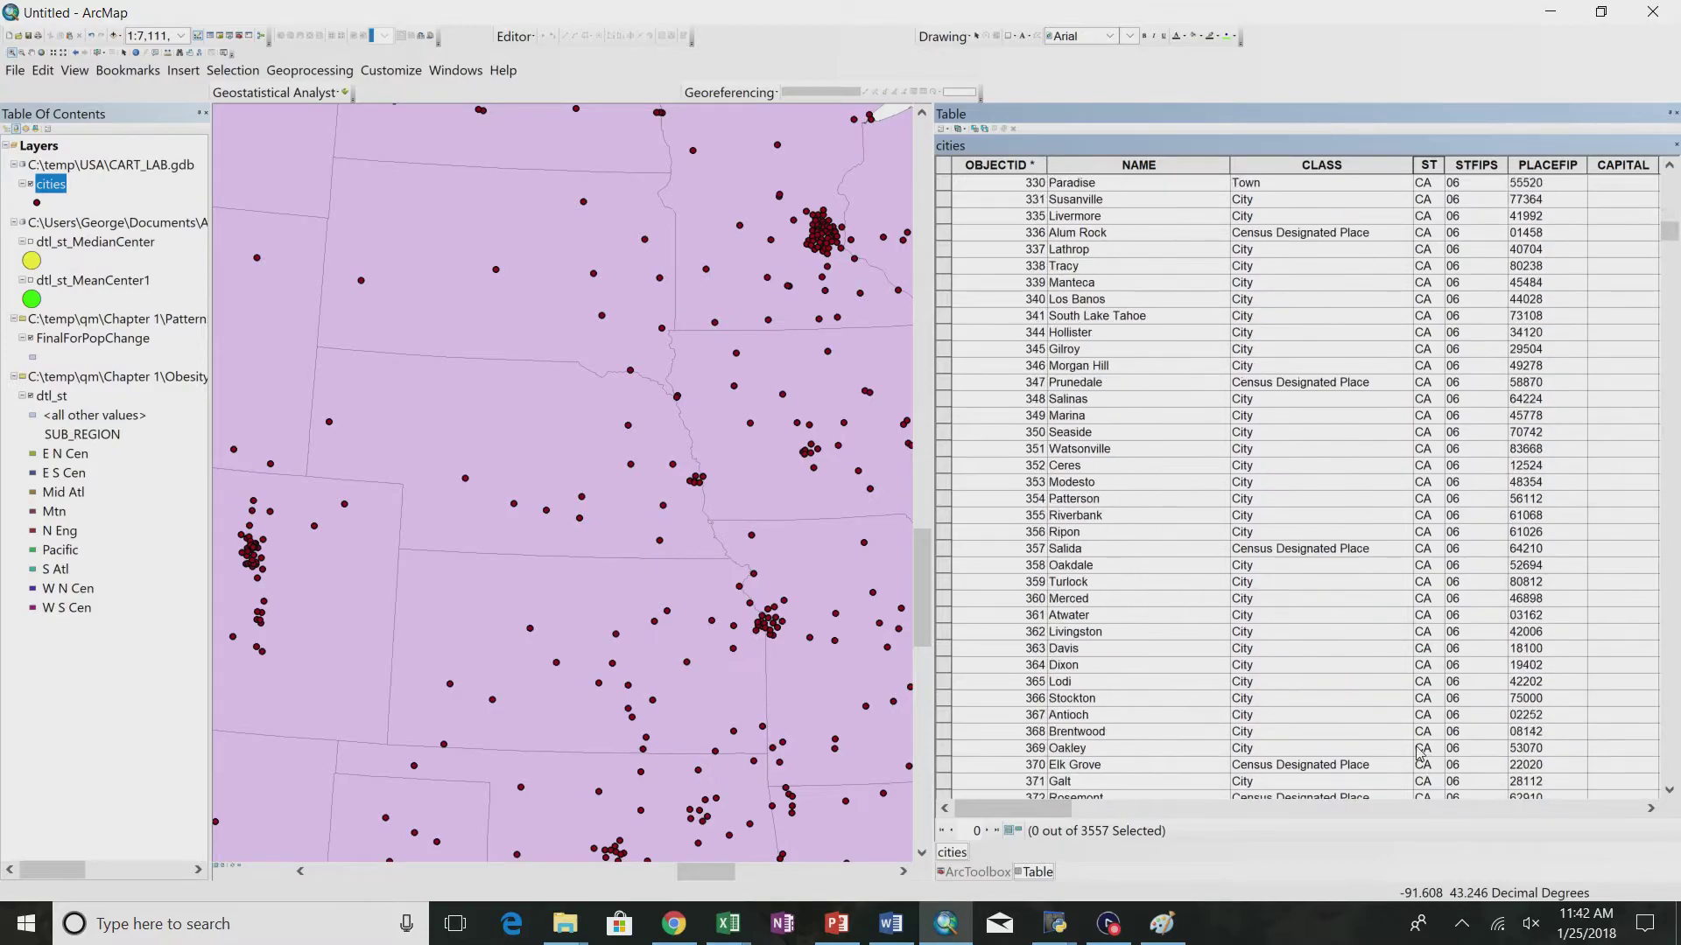
{"action": "left_click_drag", "start_coordinate": [1674, 233], "coordinate": [1636, 529]}
{"action": "scroll", "coordinate": [1636, 528], "scroll_direction": "down", "scroll_amount": 5}
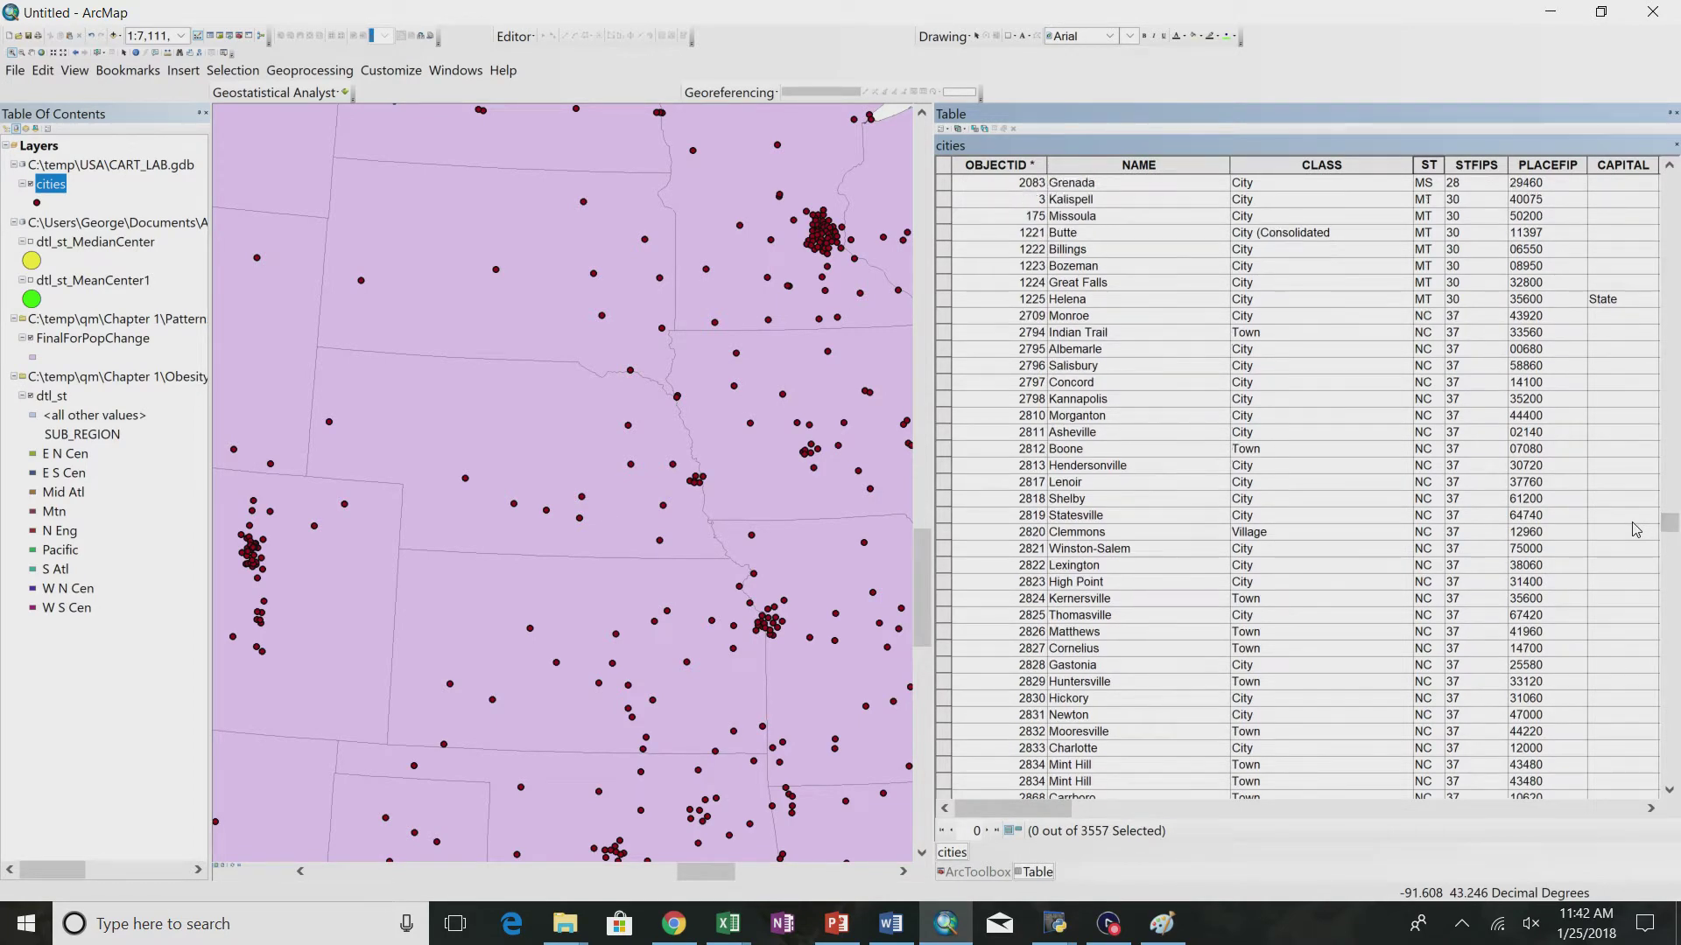
{"action": "scroll", "coordinate": [1636, 529], "scroll_direction": "up", "scroll_amount": 5}
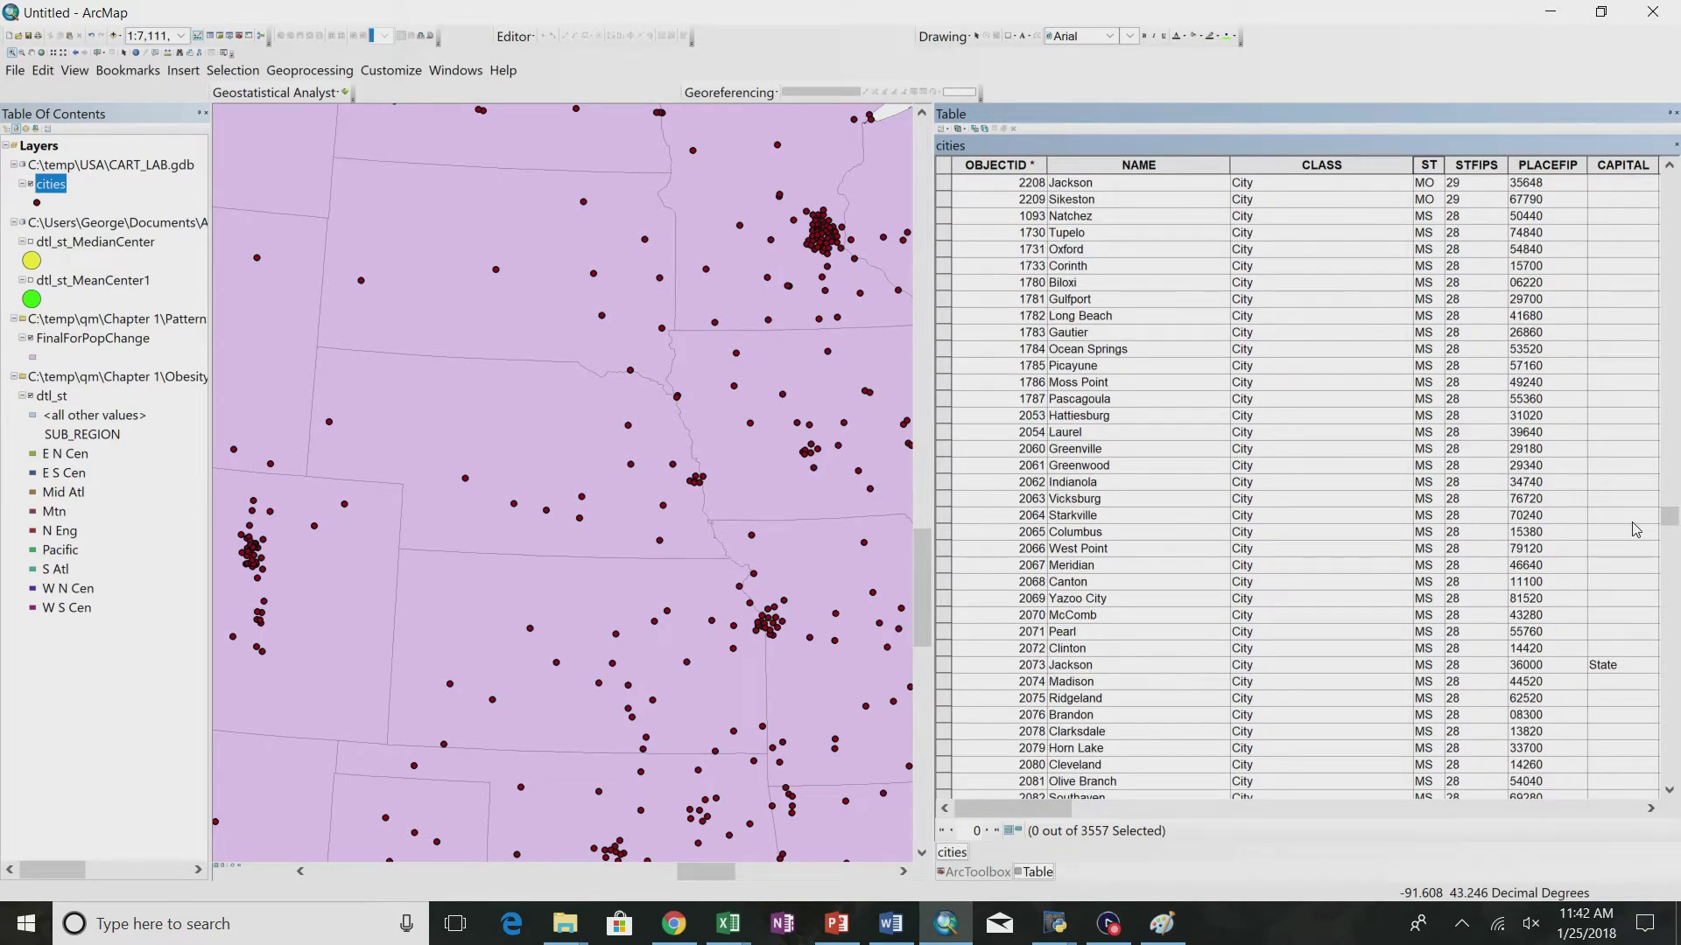
{"action": "scroll", "coordinate": [1636, 529], "scroll_direction": "up", "scroll_amount": 1}
{"action": "scroll", "coordinate": [1538, 648], "scroll_direction": "down", "scroll_amount": 7}
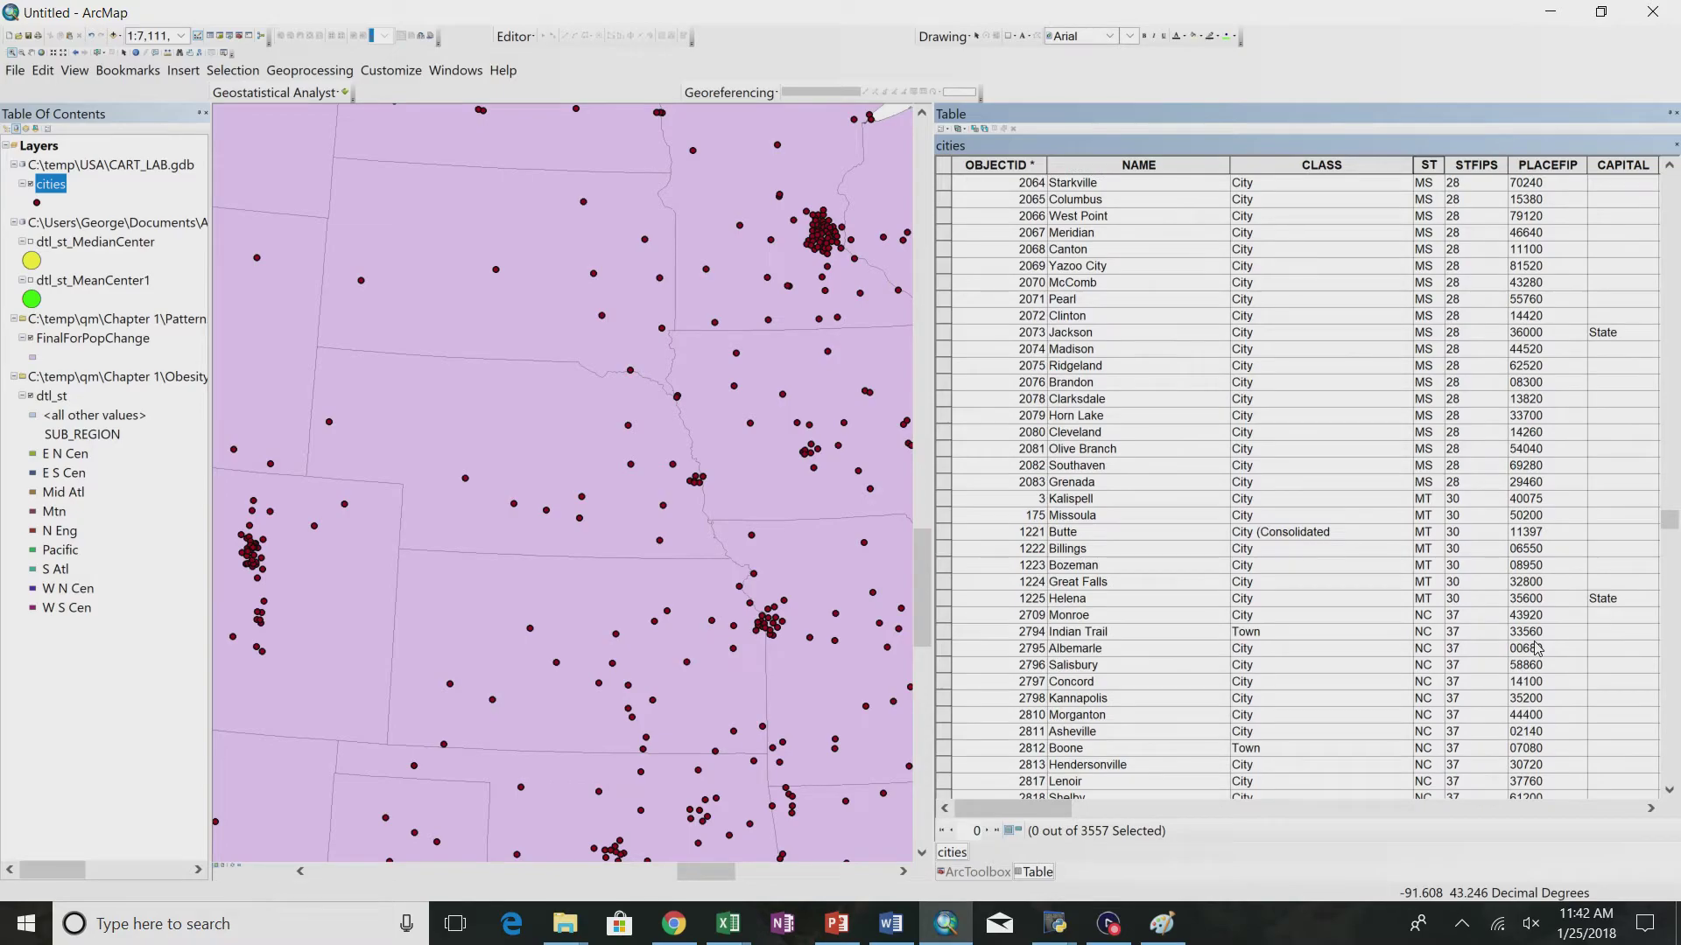
{"action": "scroll", "coordinate": [1538, 647], "scroll_direction": "down", "scroll_amount": 15}
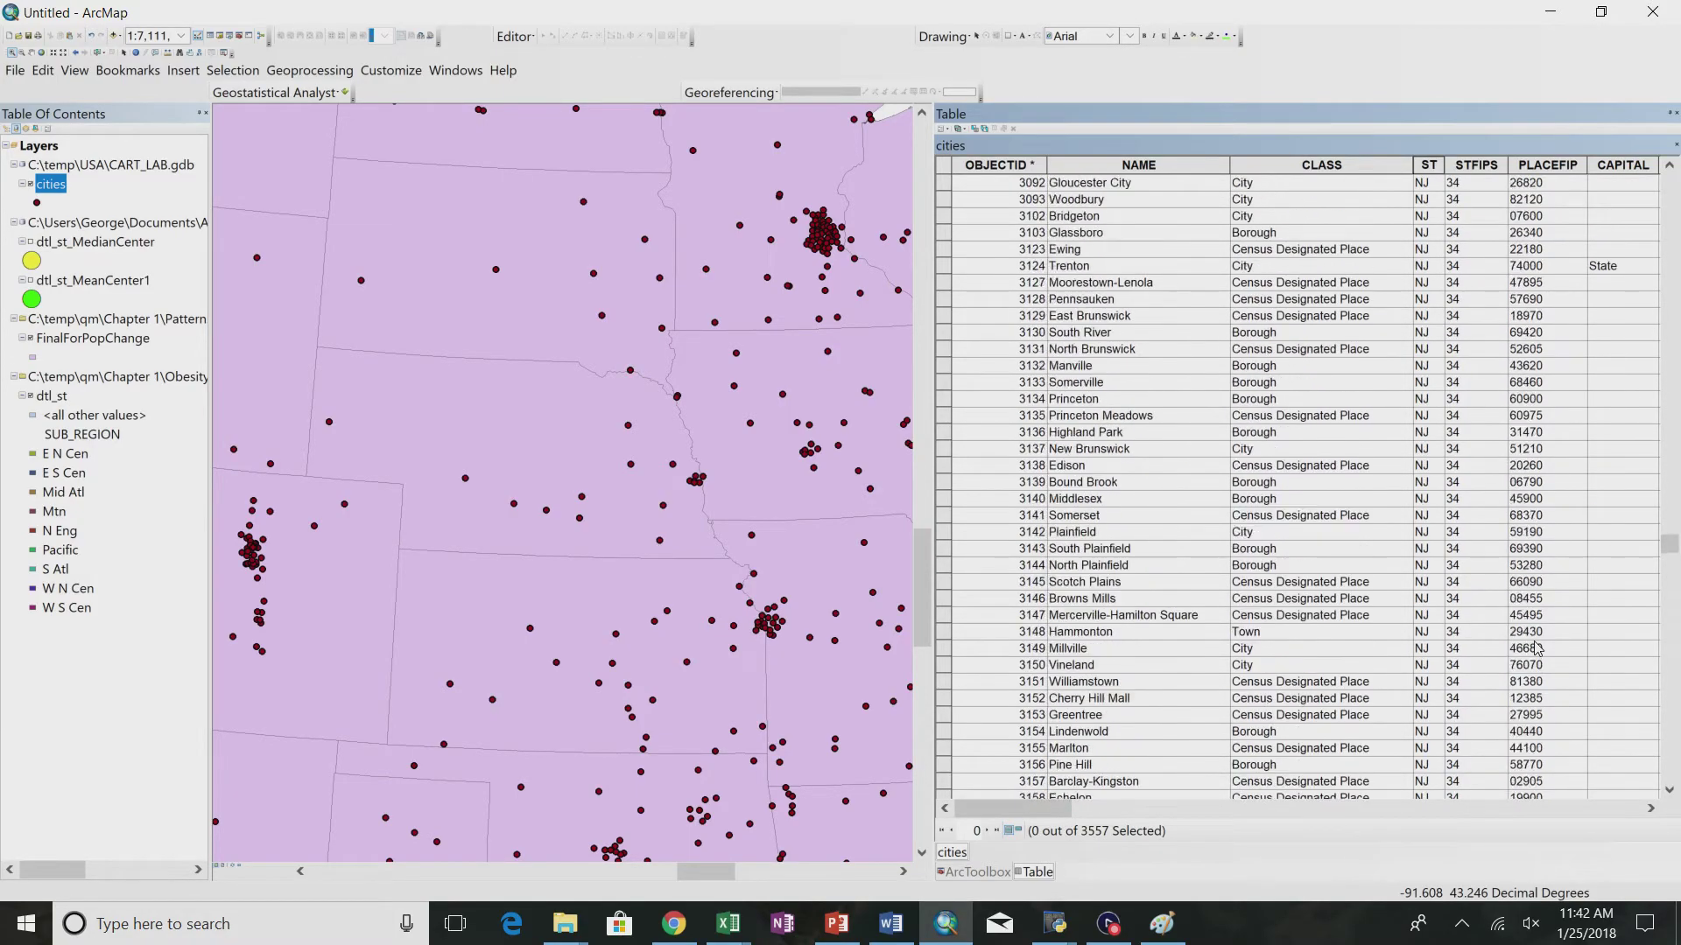
{"action": "scroll", "coordinate": [1538, 648], "scroll_direction": "up", "scroll_amount": 5}
{"action": "scroll", "coordinate": [1538, 648], "scroll_direction": "down", "scroll_amount": 1}
{"action": "scroll", "coordinate": [1538, 648], "scroll_direction": "up", "scroll_amount": 2}
{"action": "scroll", "coordinate": [1538, 648], "scroll_direction": "down", "scroll_amount": 15}
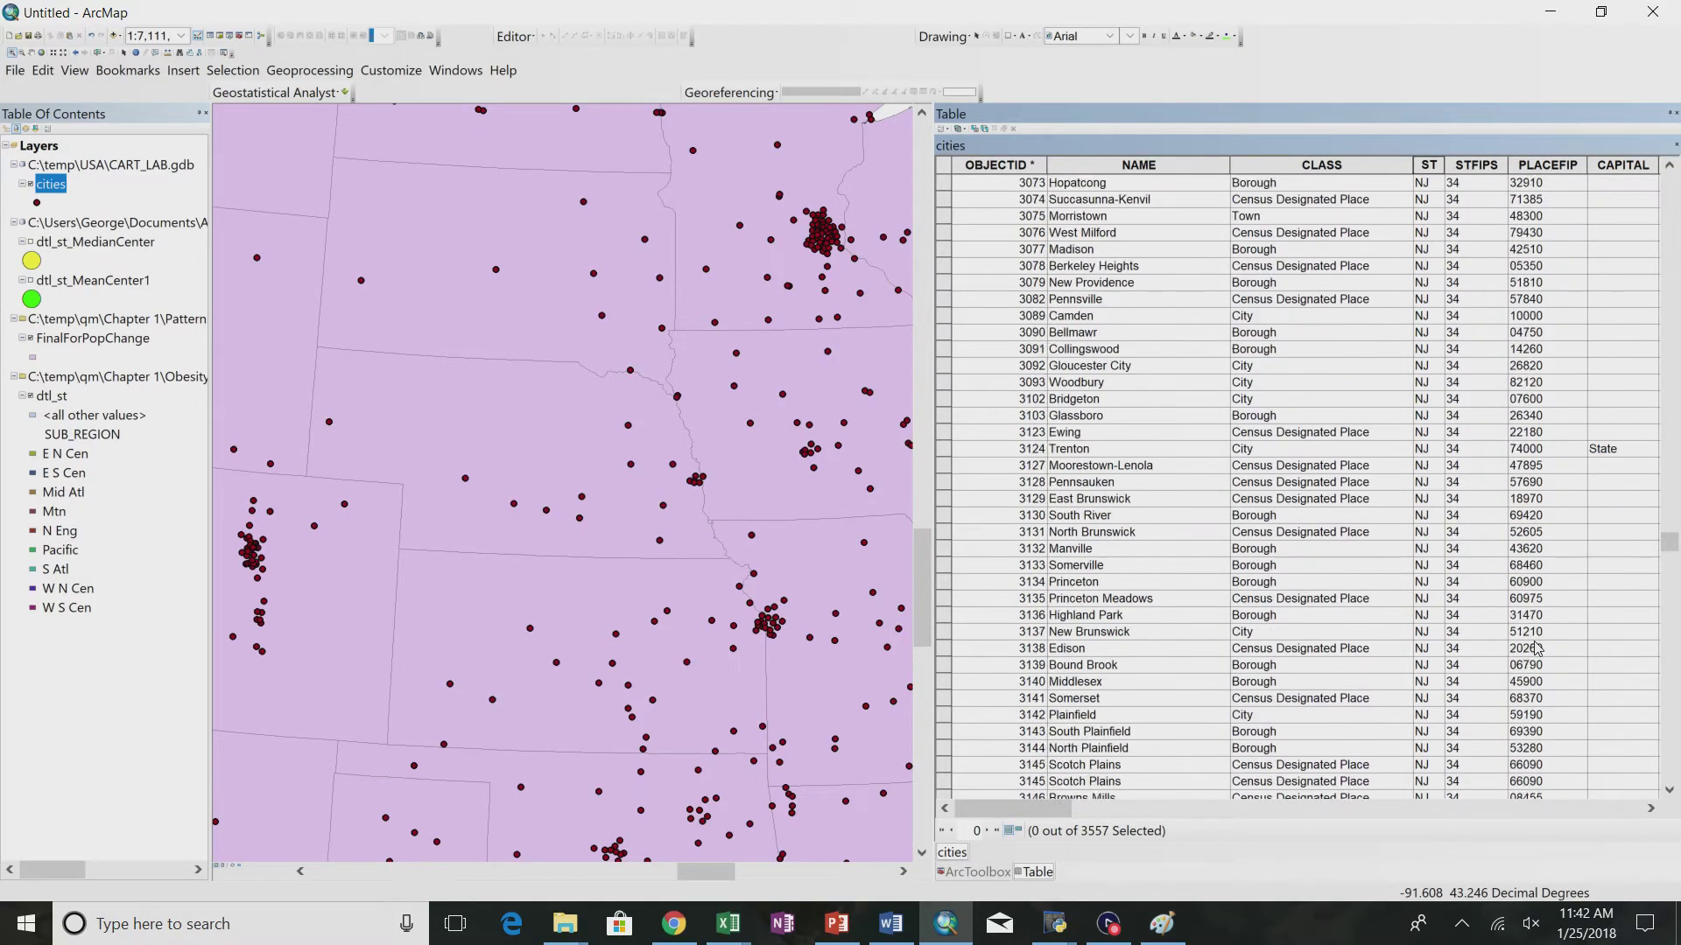
{"action": "scroll", "coordinate": [1538, 648], "scroll_direction": "down", "scroll_amount": 20}
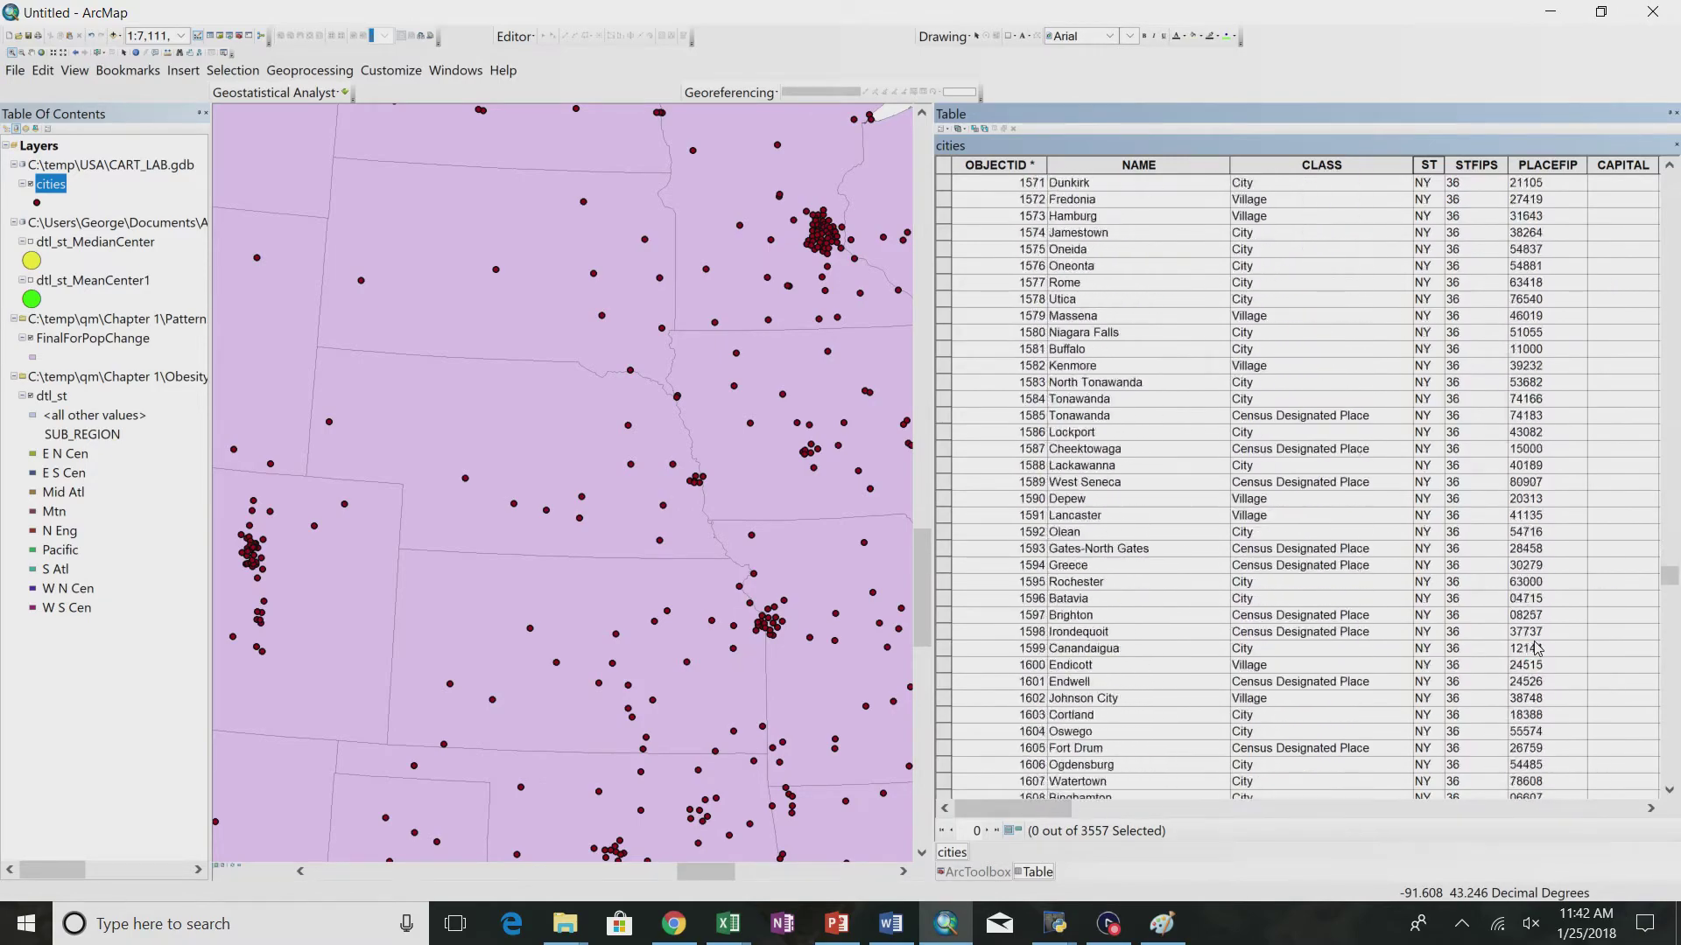
{"action": "scroll", "coordinate": [1538, 648], "scroll_direction": "down", "scroll_amount": 20}
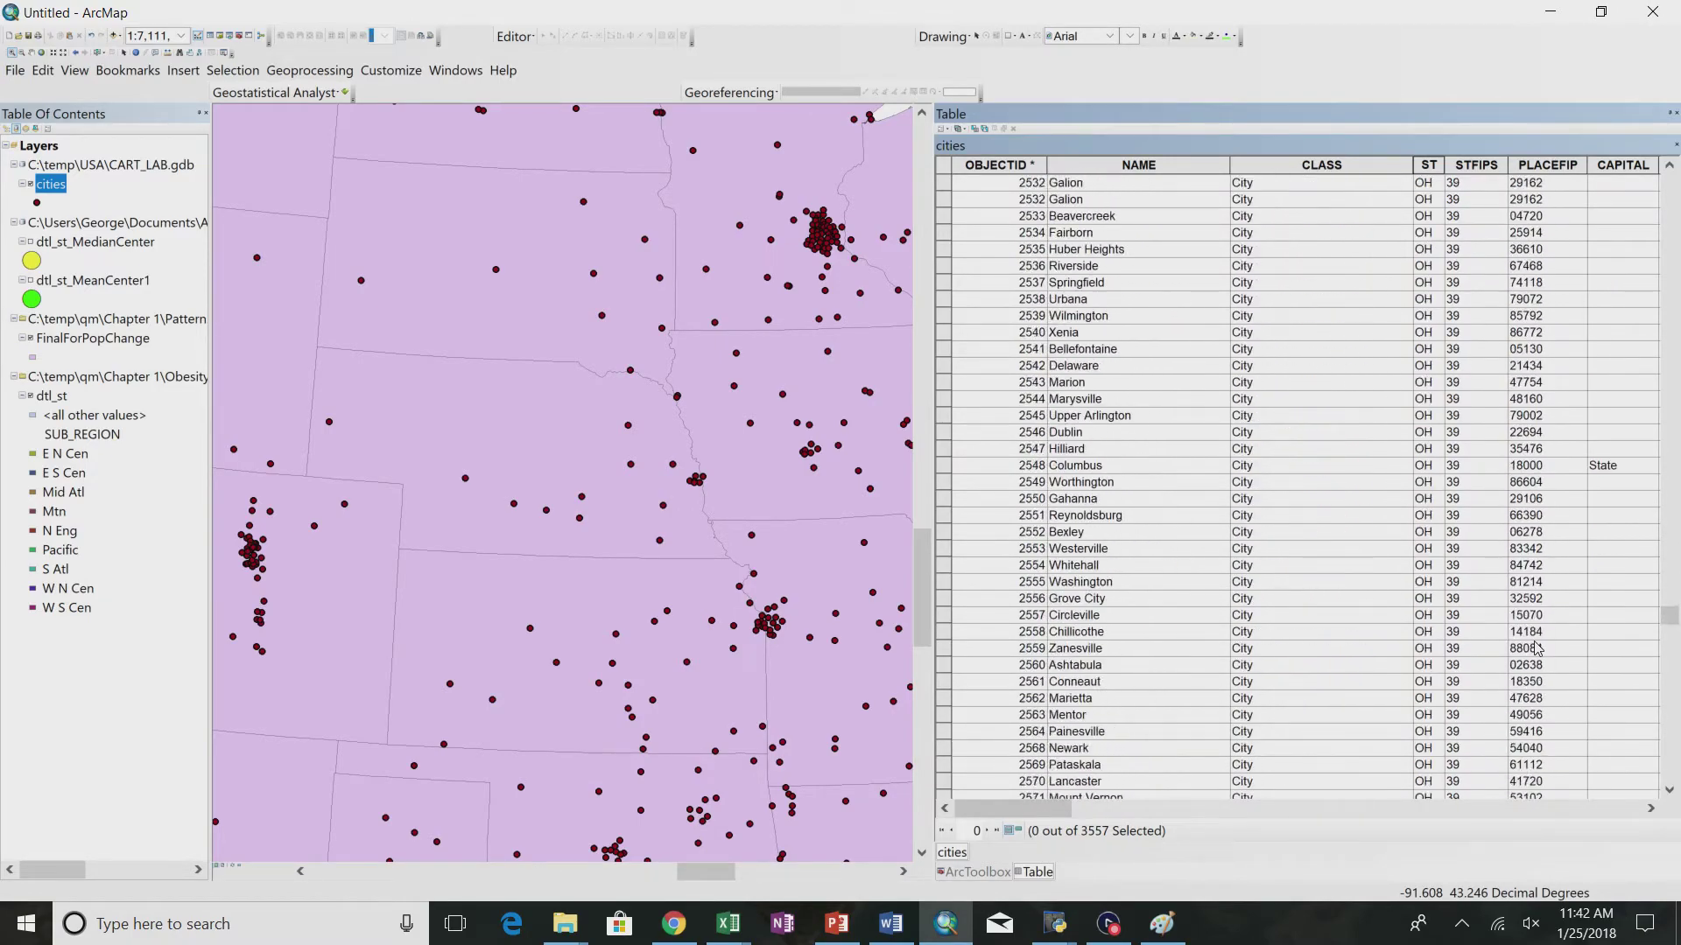
{"action": "scroll", "coordinate": [1538, 647], "scroll_direction": "up", "scroll_amount": 15}
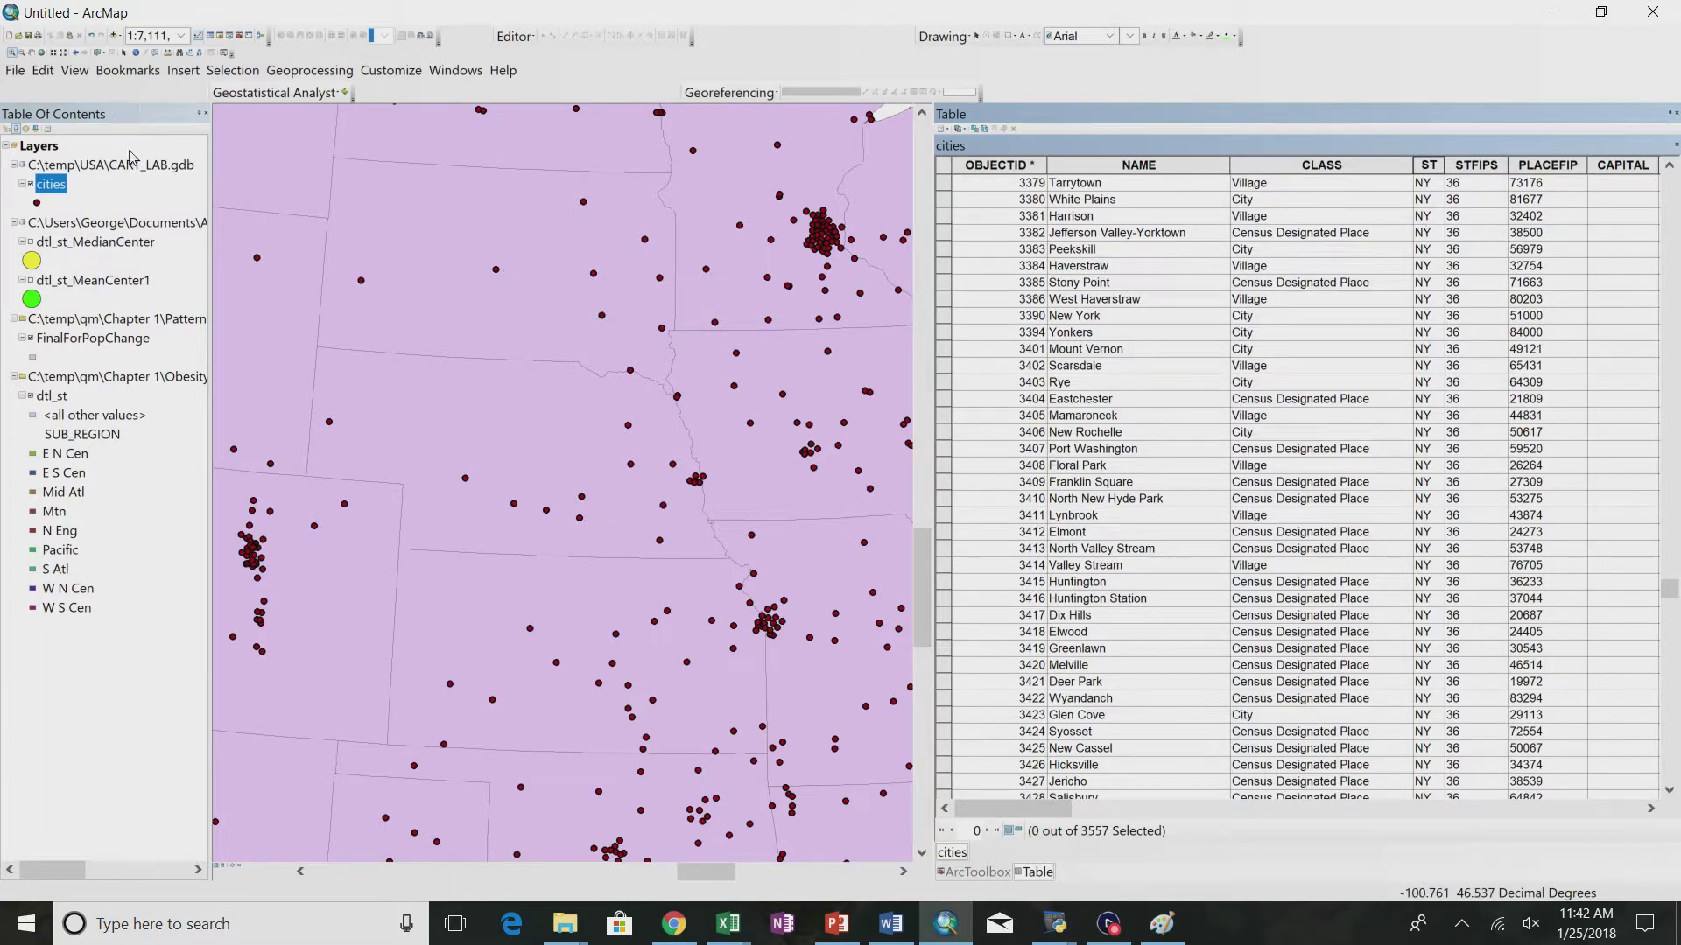
- Build a Select By Attributes query on the cities layer with the expression ST = 'NB' and apply it
{"action": "right_click", "coordinate": [54, 189]}
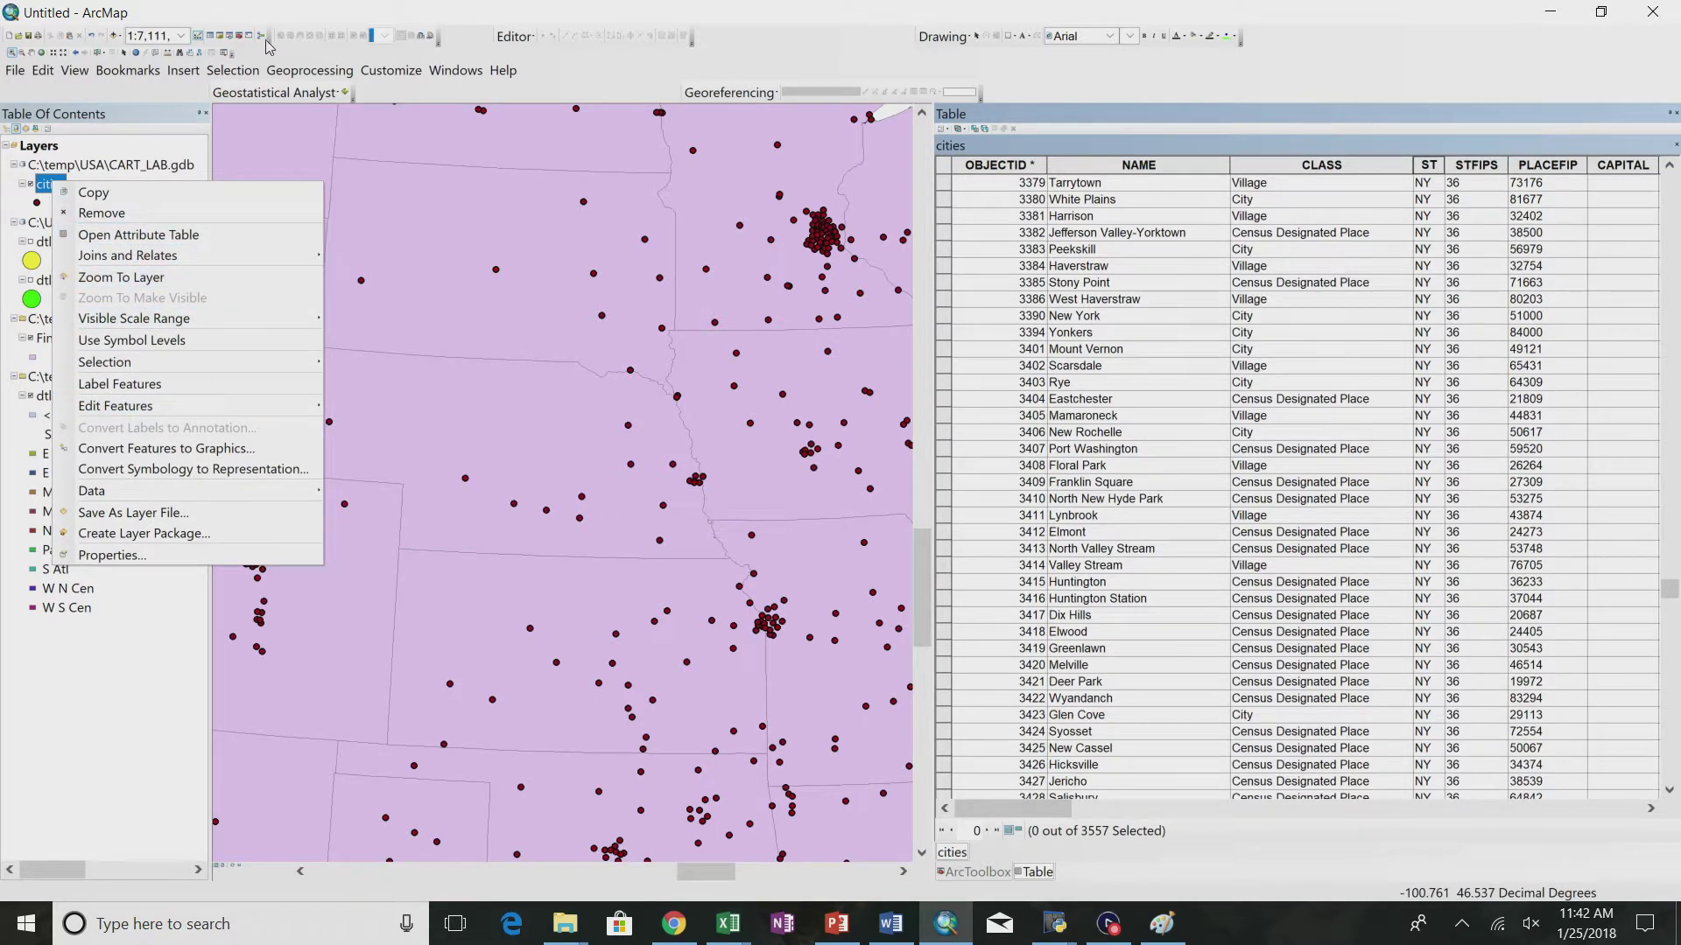
{"action": "left_click", "coordinate": [233, 70]}
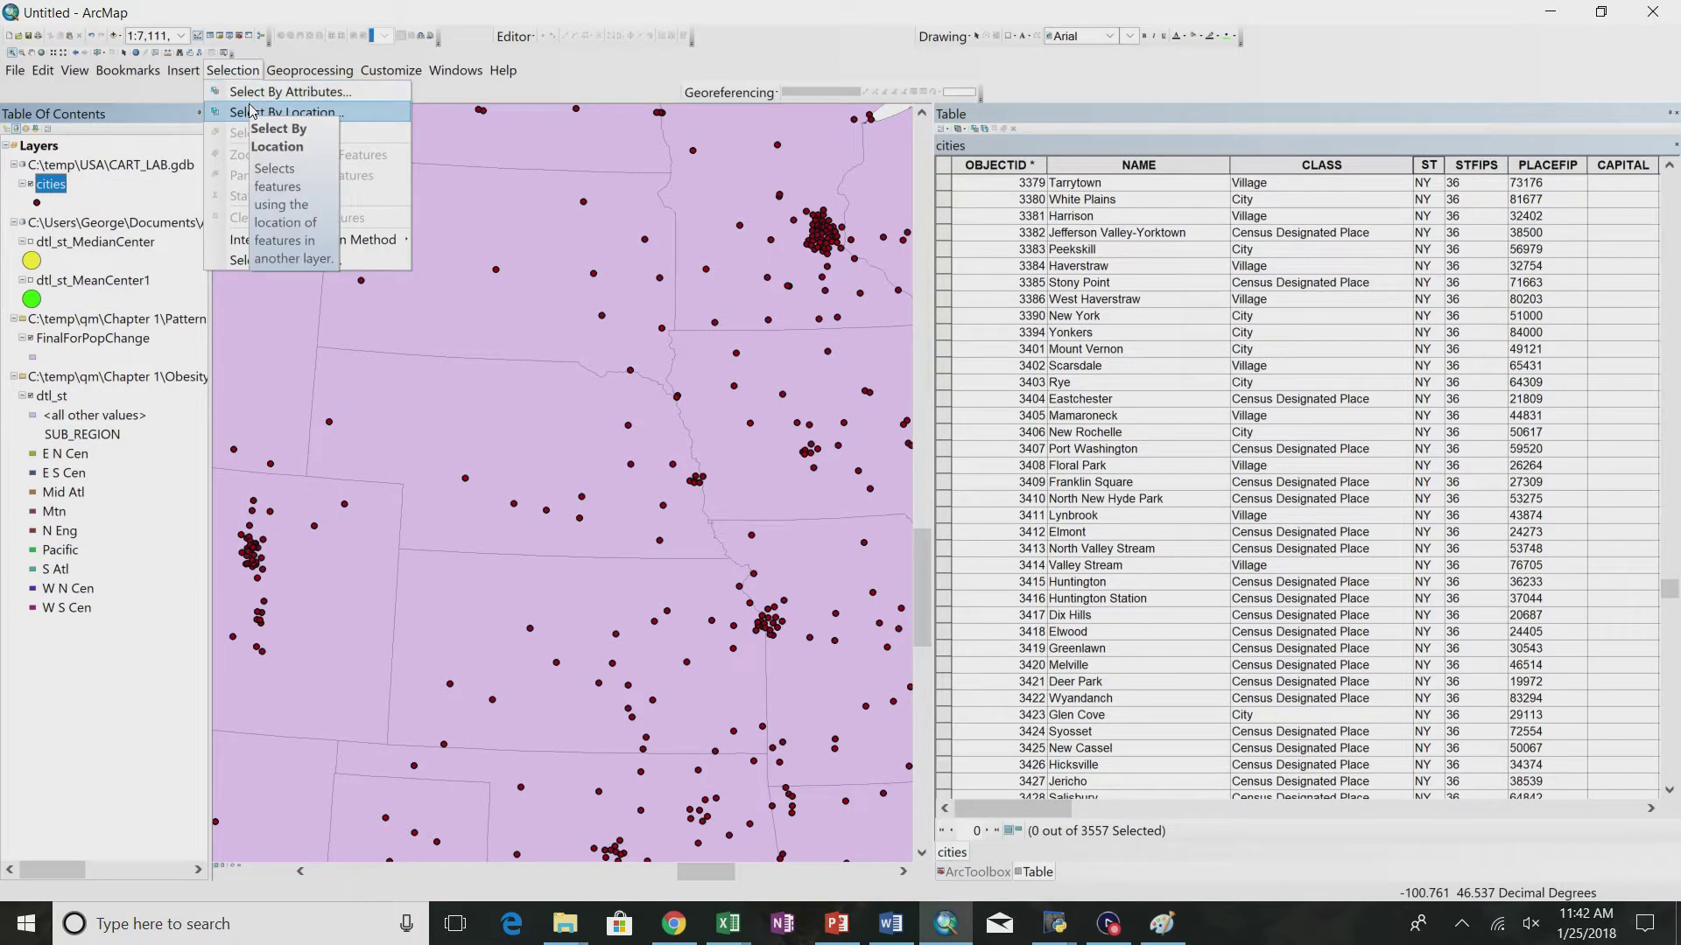
{"action": "left_click", "coordinate": [251, 97]}
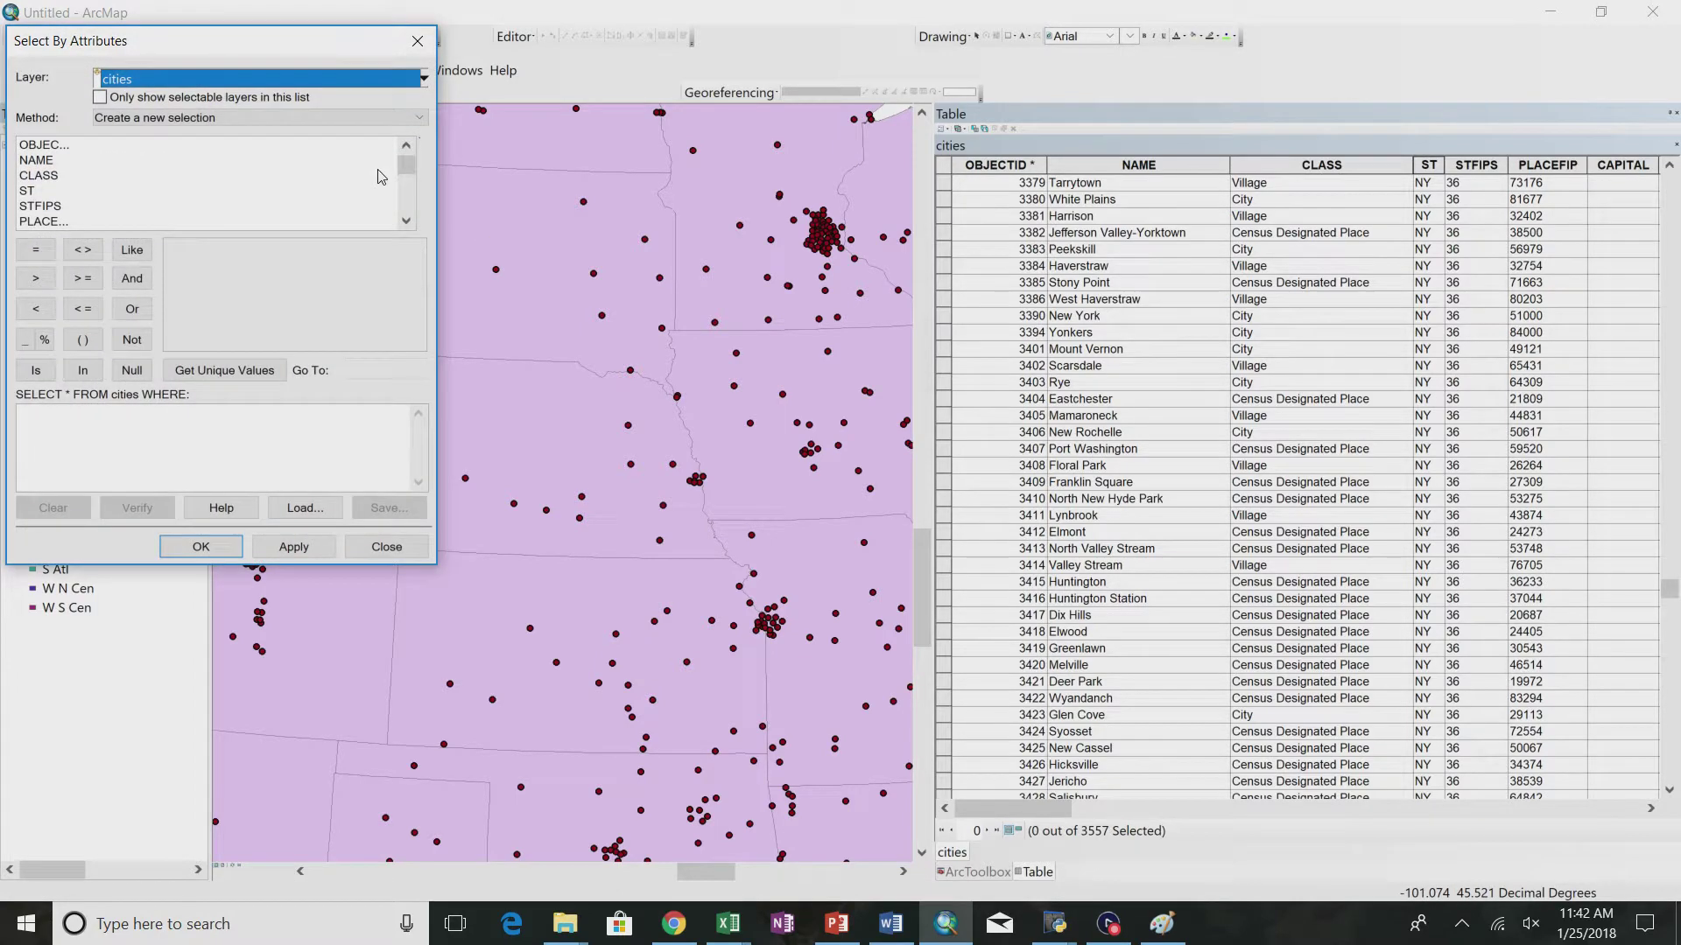
{"action": "double_click", "coordinate": [29, 194]}
{"action": "left_click", "coordinate": [36, 249]}
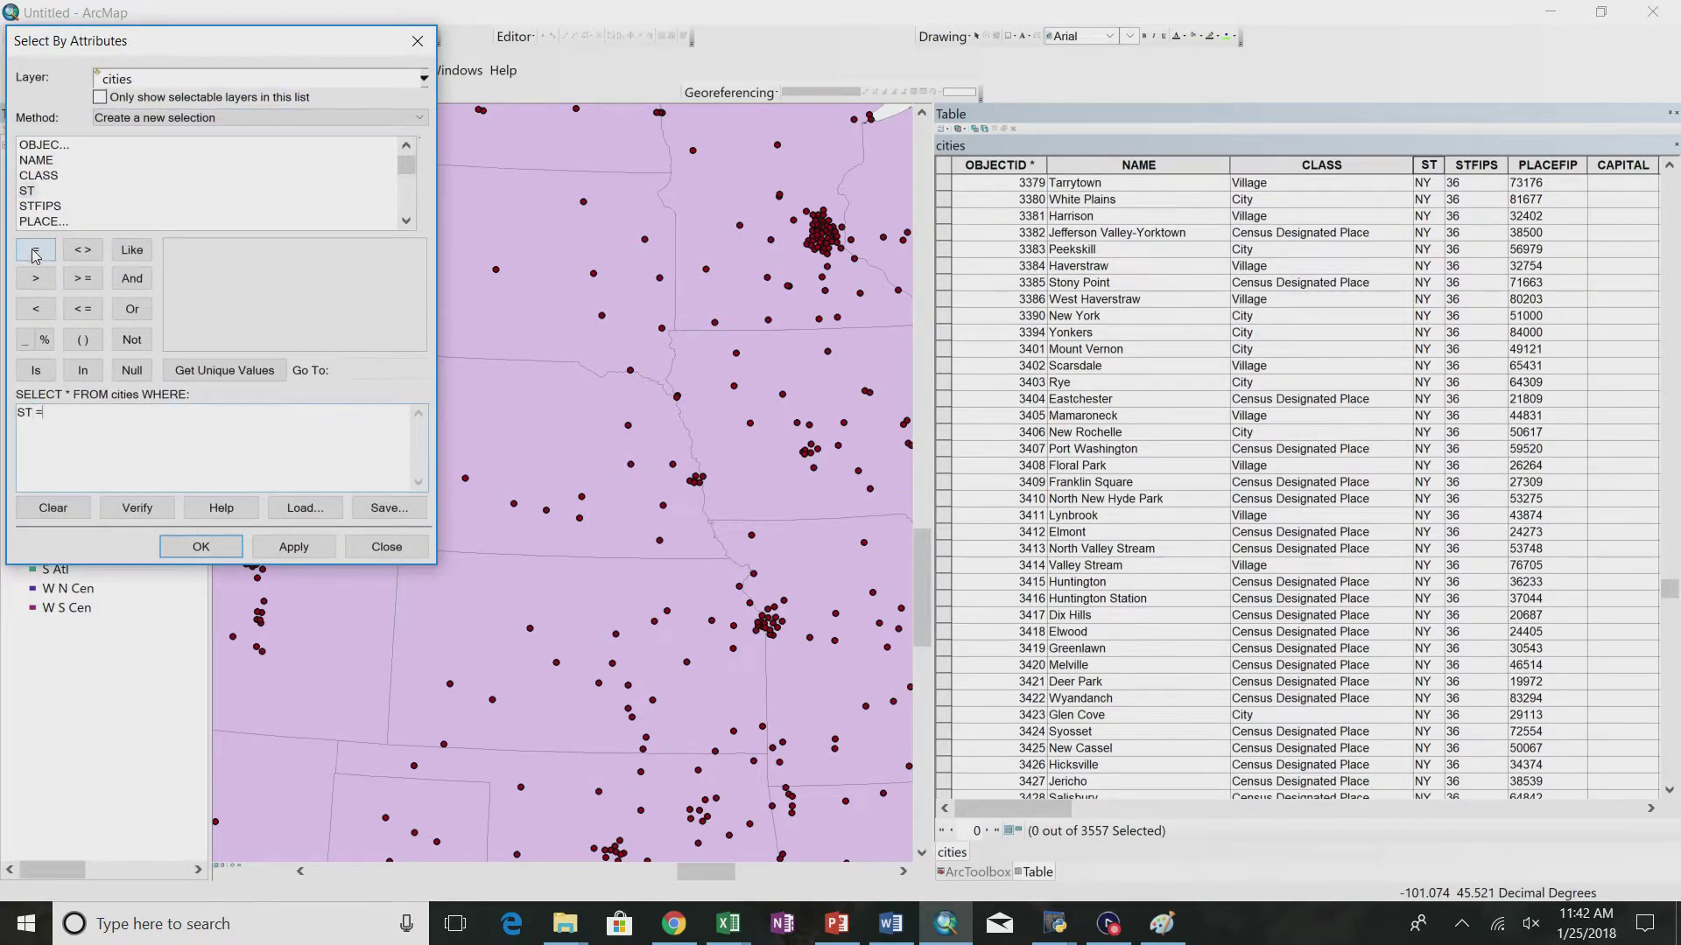
{"action": "left_click", "coordinate": [36, 249]}
{"action": "key", "text": "BackSpace"}
{"action": "left_click", "coordinate": [233, 373]}
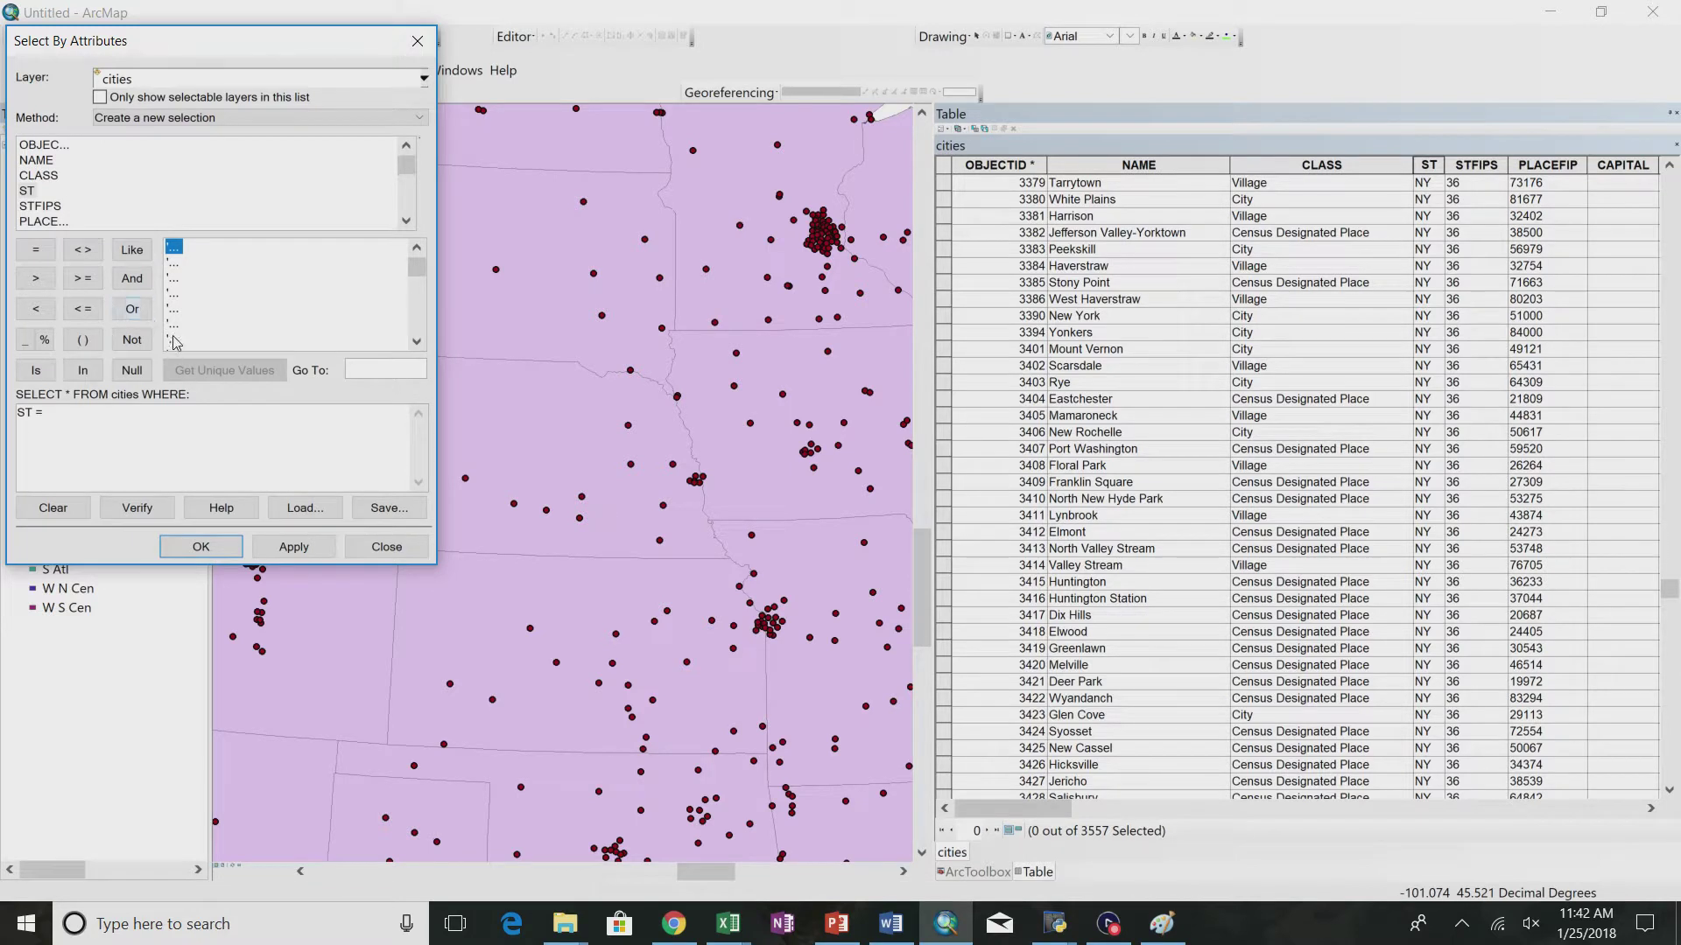
{"action": "scroll", "coordinate": [242, 307], "scroll_direction": "down", "scroll_amount": 5}
{"action": "left_click", "coordinate": [103, 426]}
{"action": "type", "text": "'NB'"}
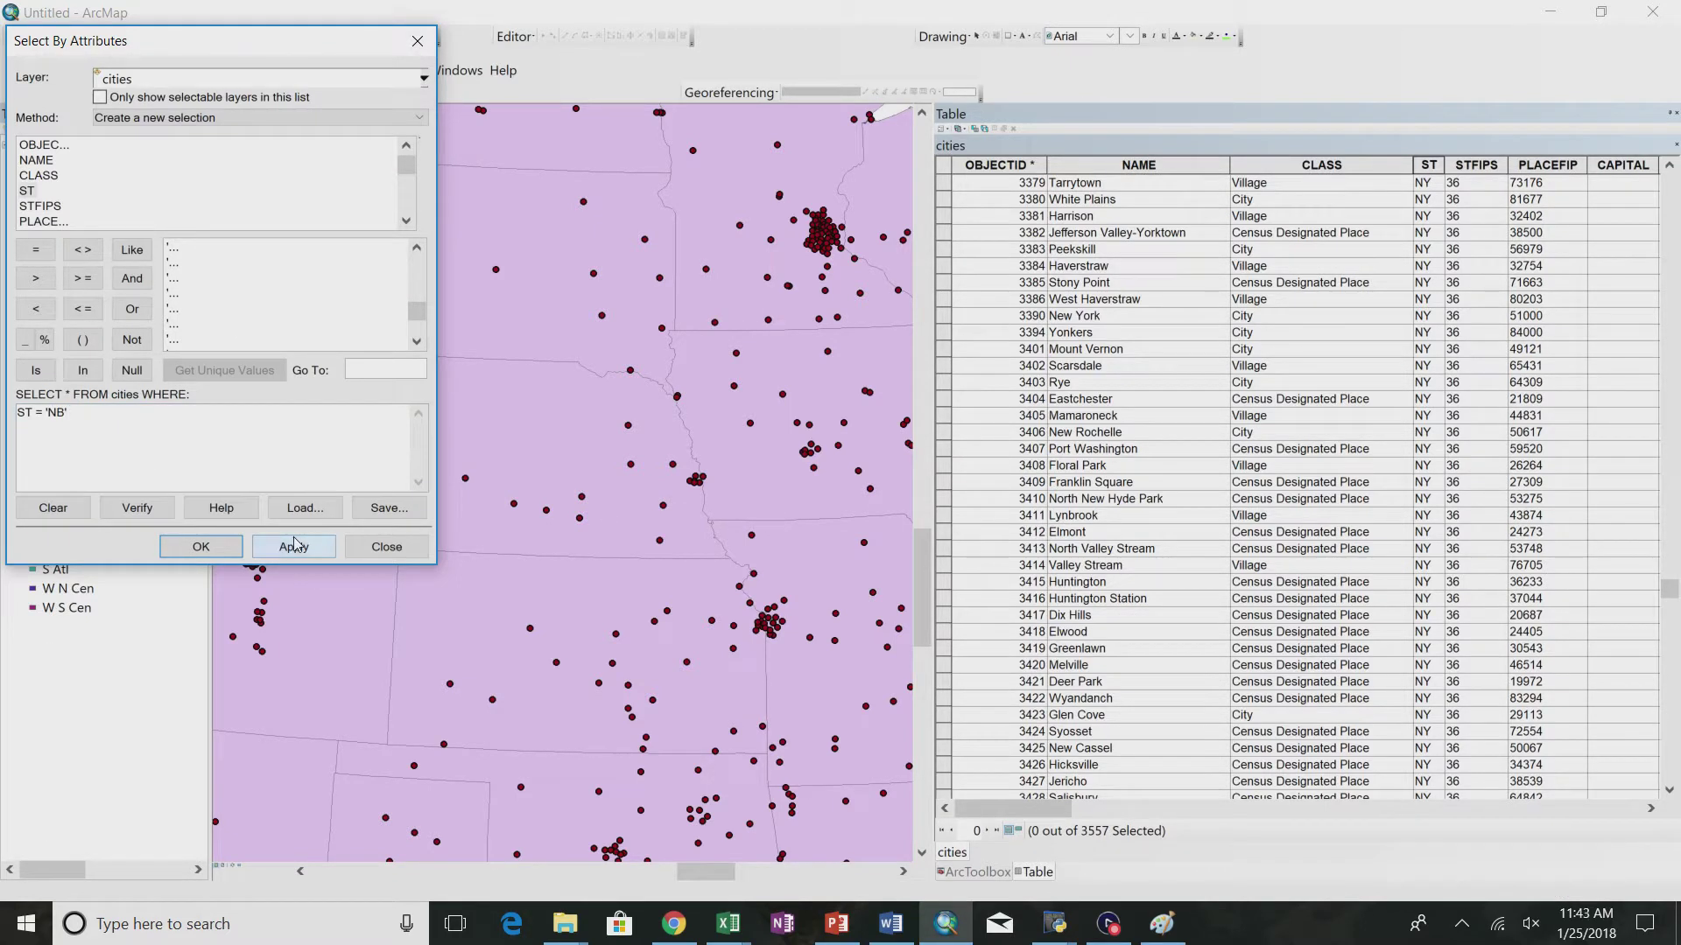
{"action": "left_click", "coordinate": [294, 545]}
- Correct the selection expression to ST = 'NE', apply it to the cities layer and close the query dialog
{"action": "left_click", "coordinate": [191, 446]}
{"action": "key", "text": "Left"}
{"action": "key", "text": "BackSpace"}
{"action": "type", "text": "E"}
{"action": "left_click", "coordinate": [267, 548]}
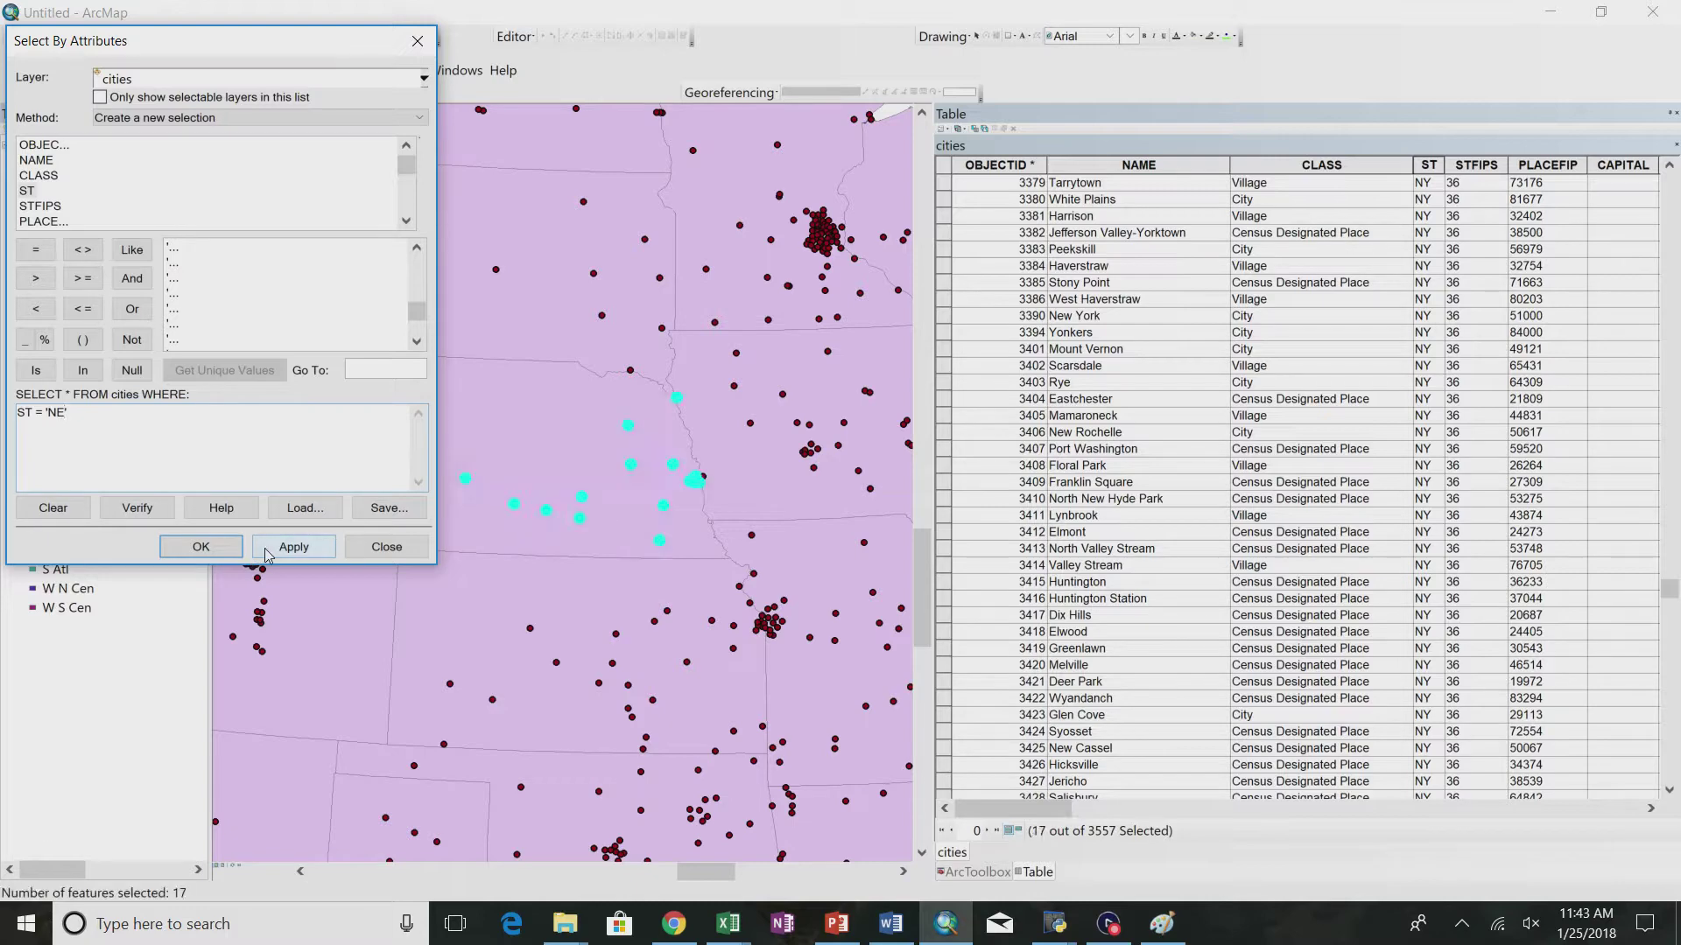
{"action": "left_click_drag", "start_coordinate": [289, 57], "coordinate": [1115, 145]}
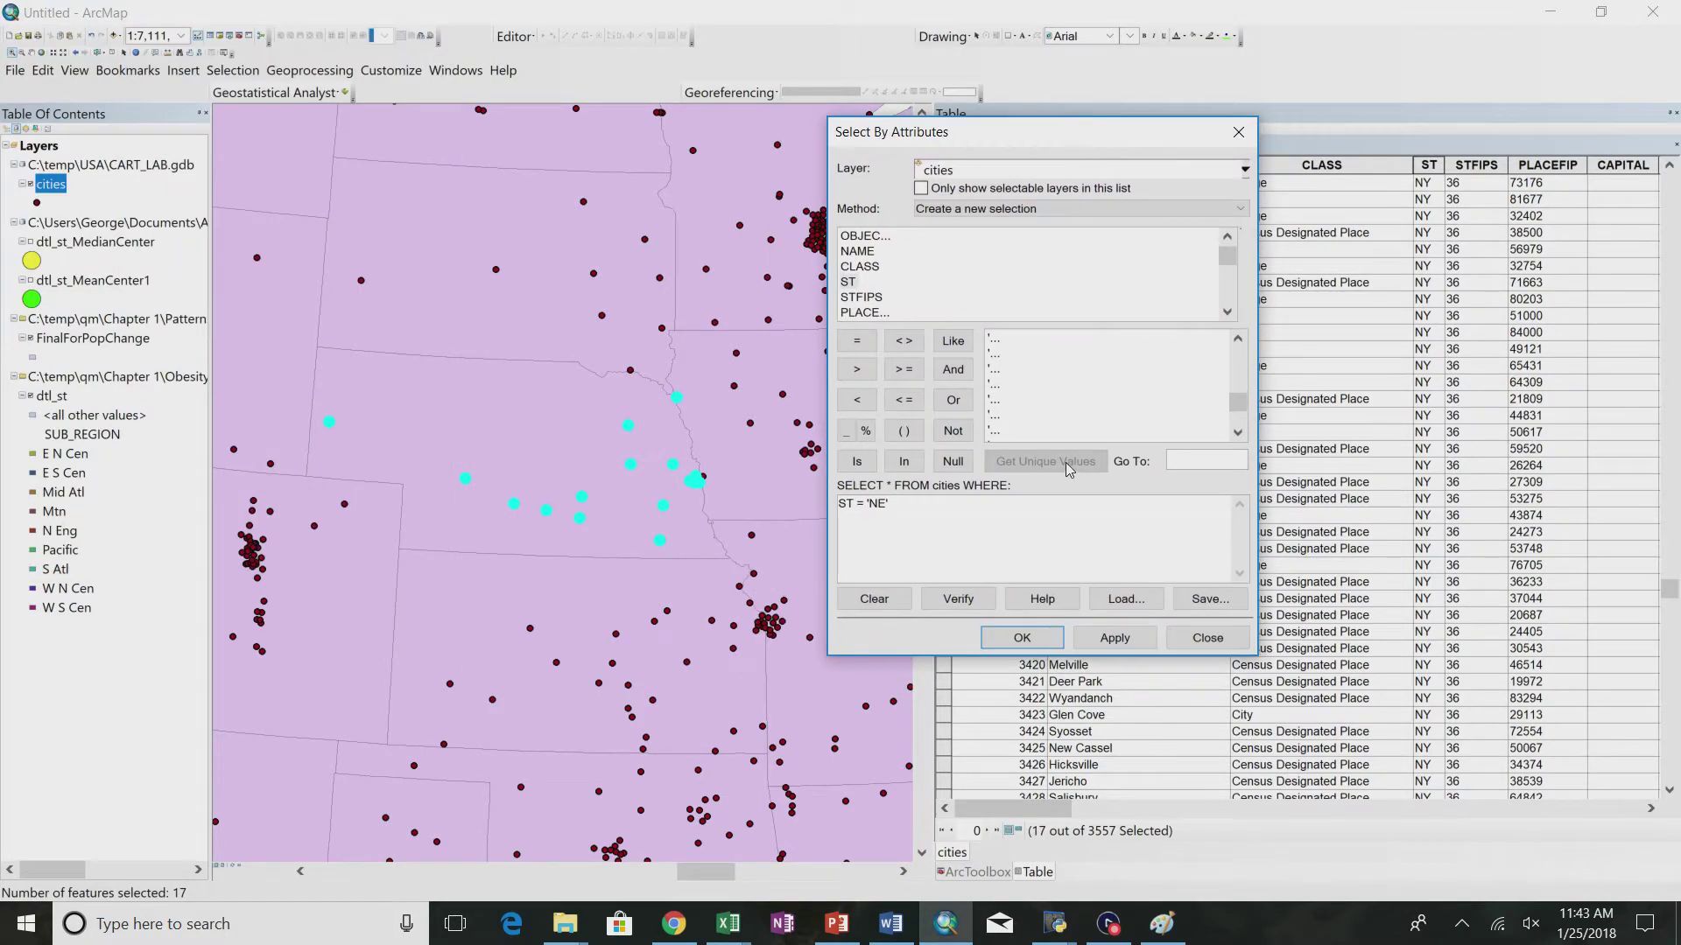
{"action": "left_click", "coordinate": [1021, 630]}
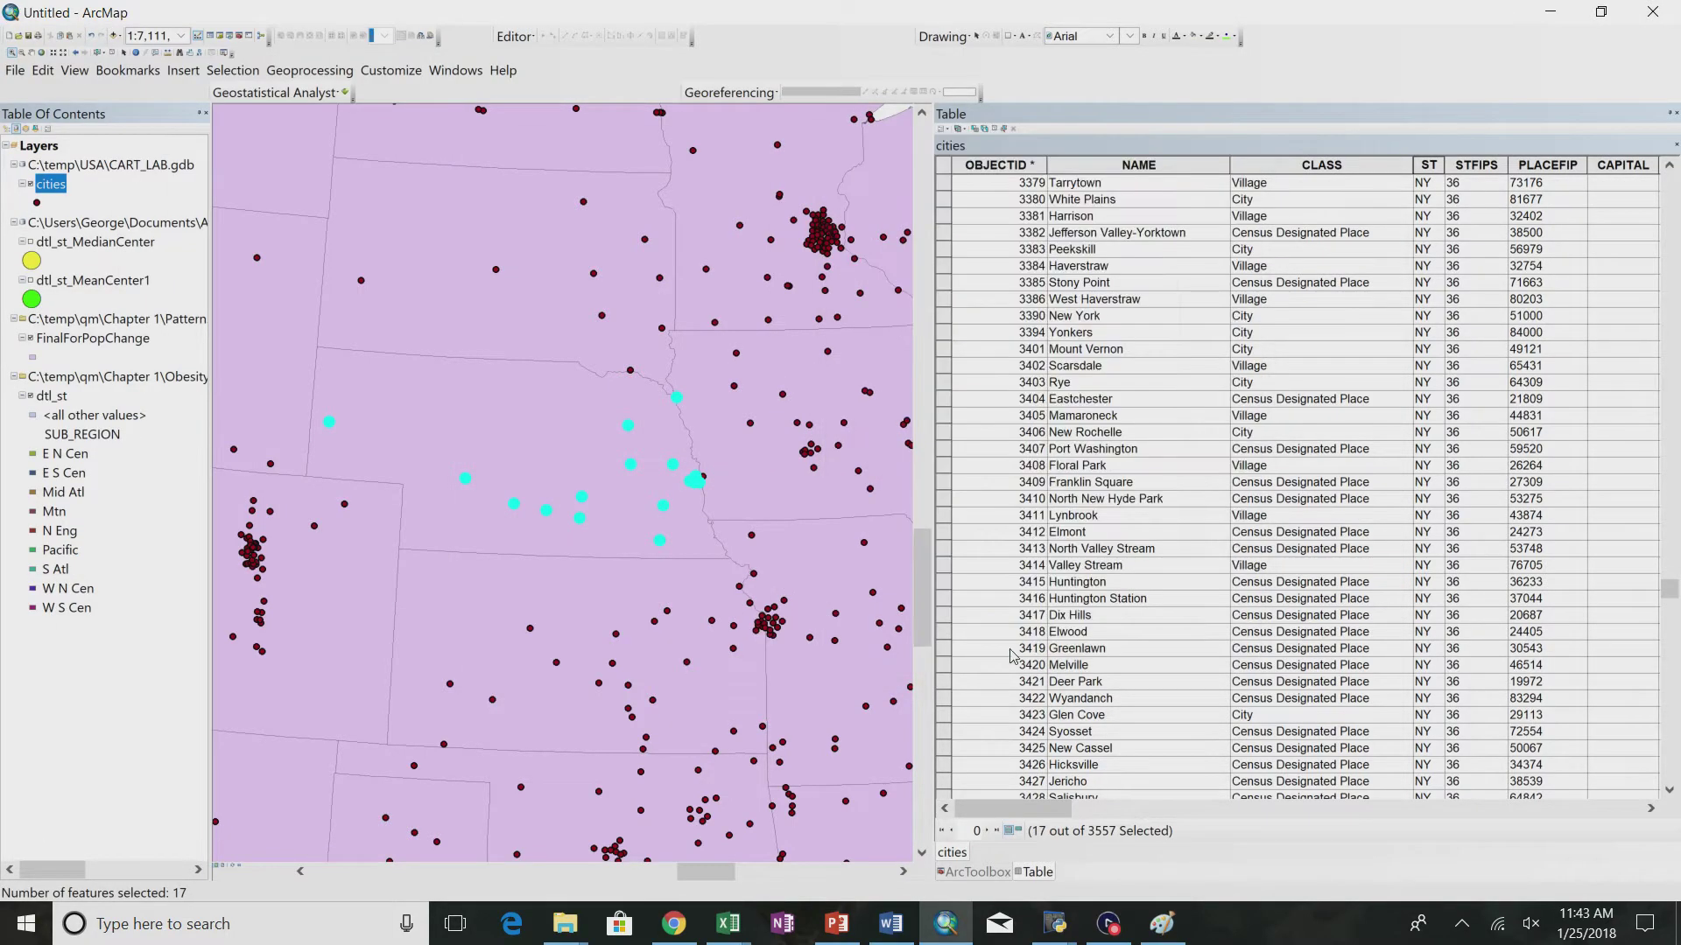
- Run the Standard Distance tool on the selected cities with a circle size of 1_STANDARD_DEVIATION, output to cities_StandardDistance in Default.gdb
{"action": "left_click", "coordinate": [1674, 115]}
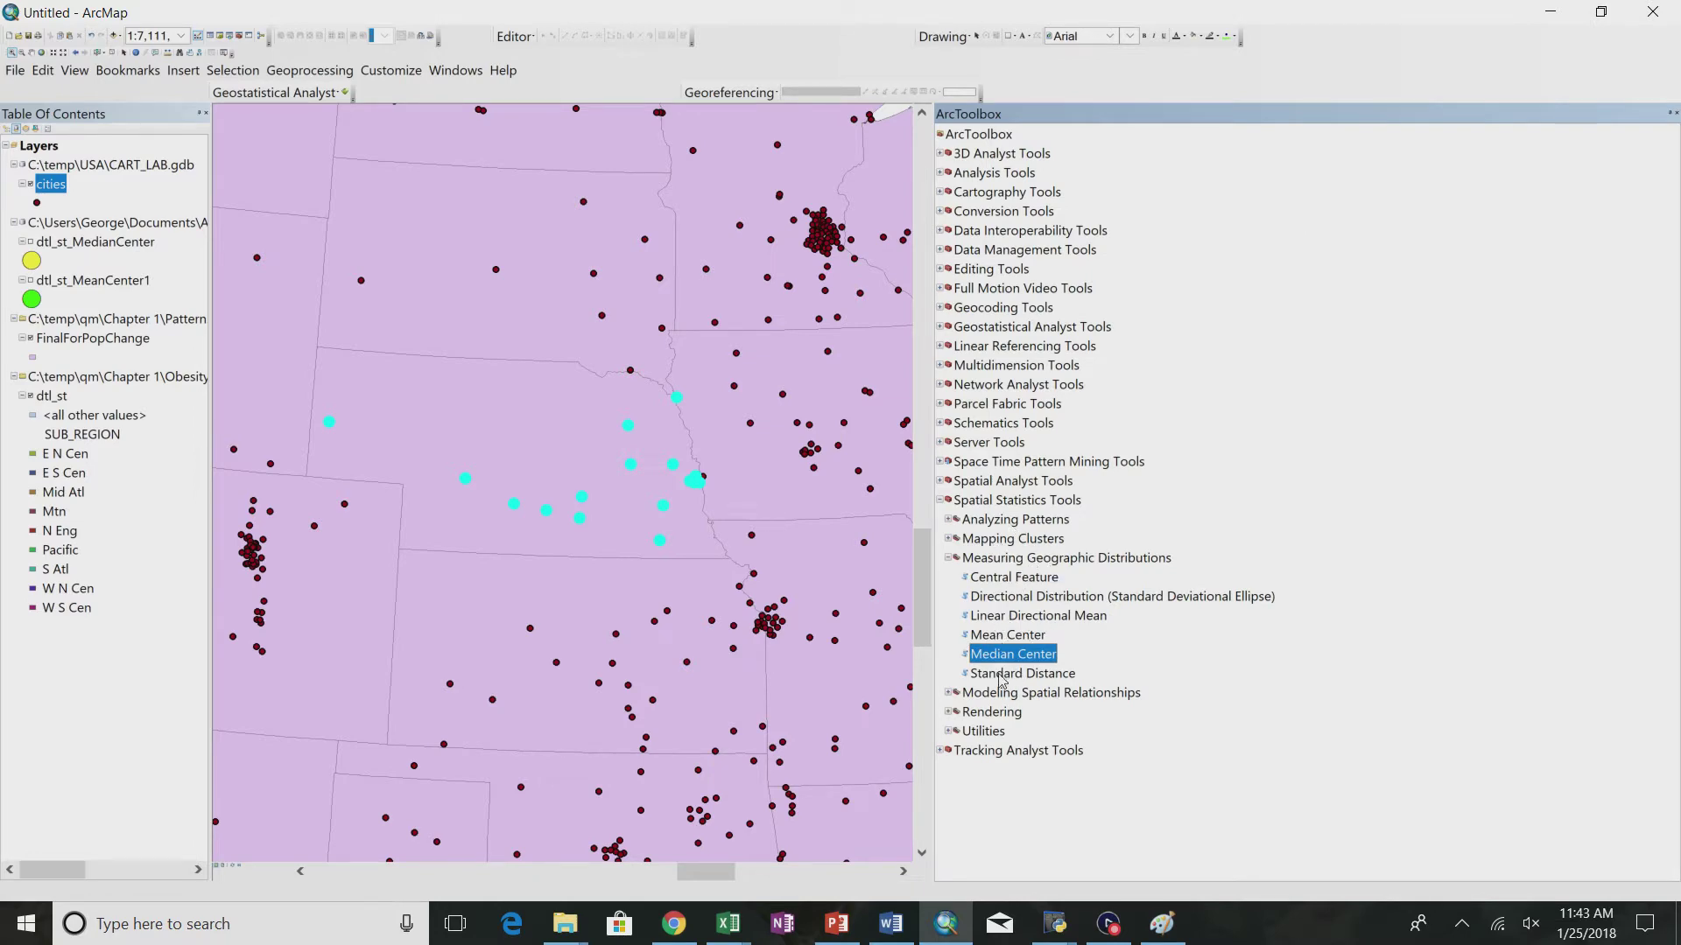
{"action": "double_click", "coordinate": [1072, 660]}
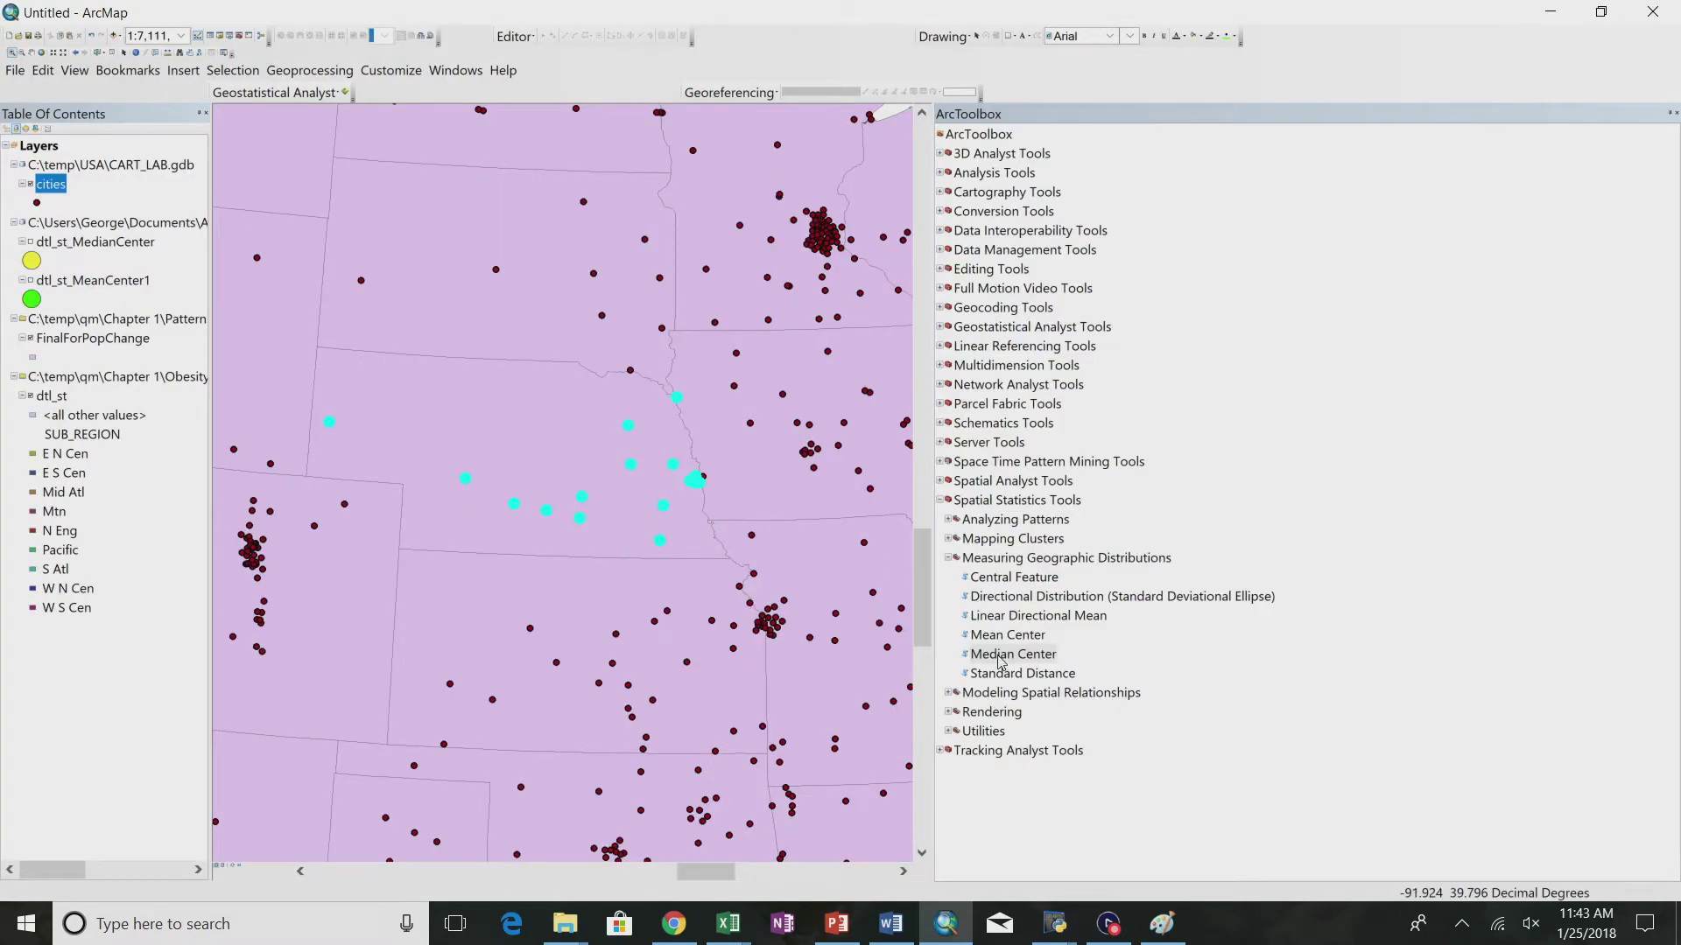
{"action": "double_click", "coordinate": [1020, 674]}
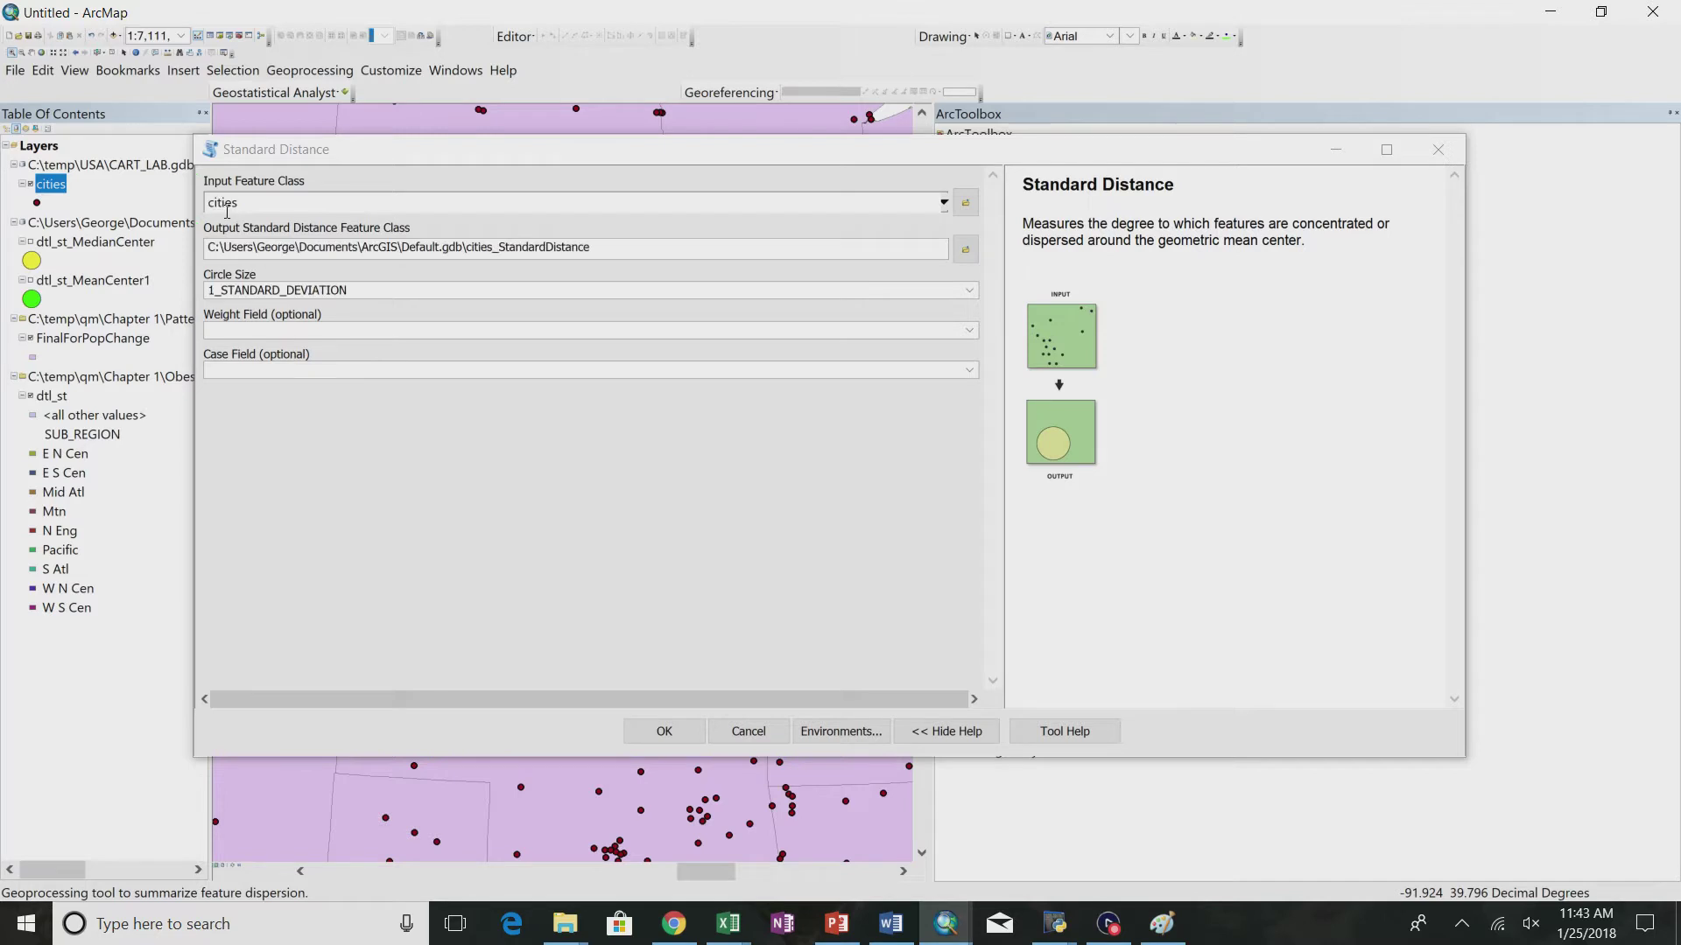
{"action": "left_click", "coordinate": [969, 293]}
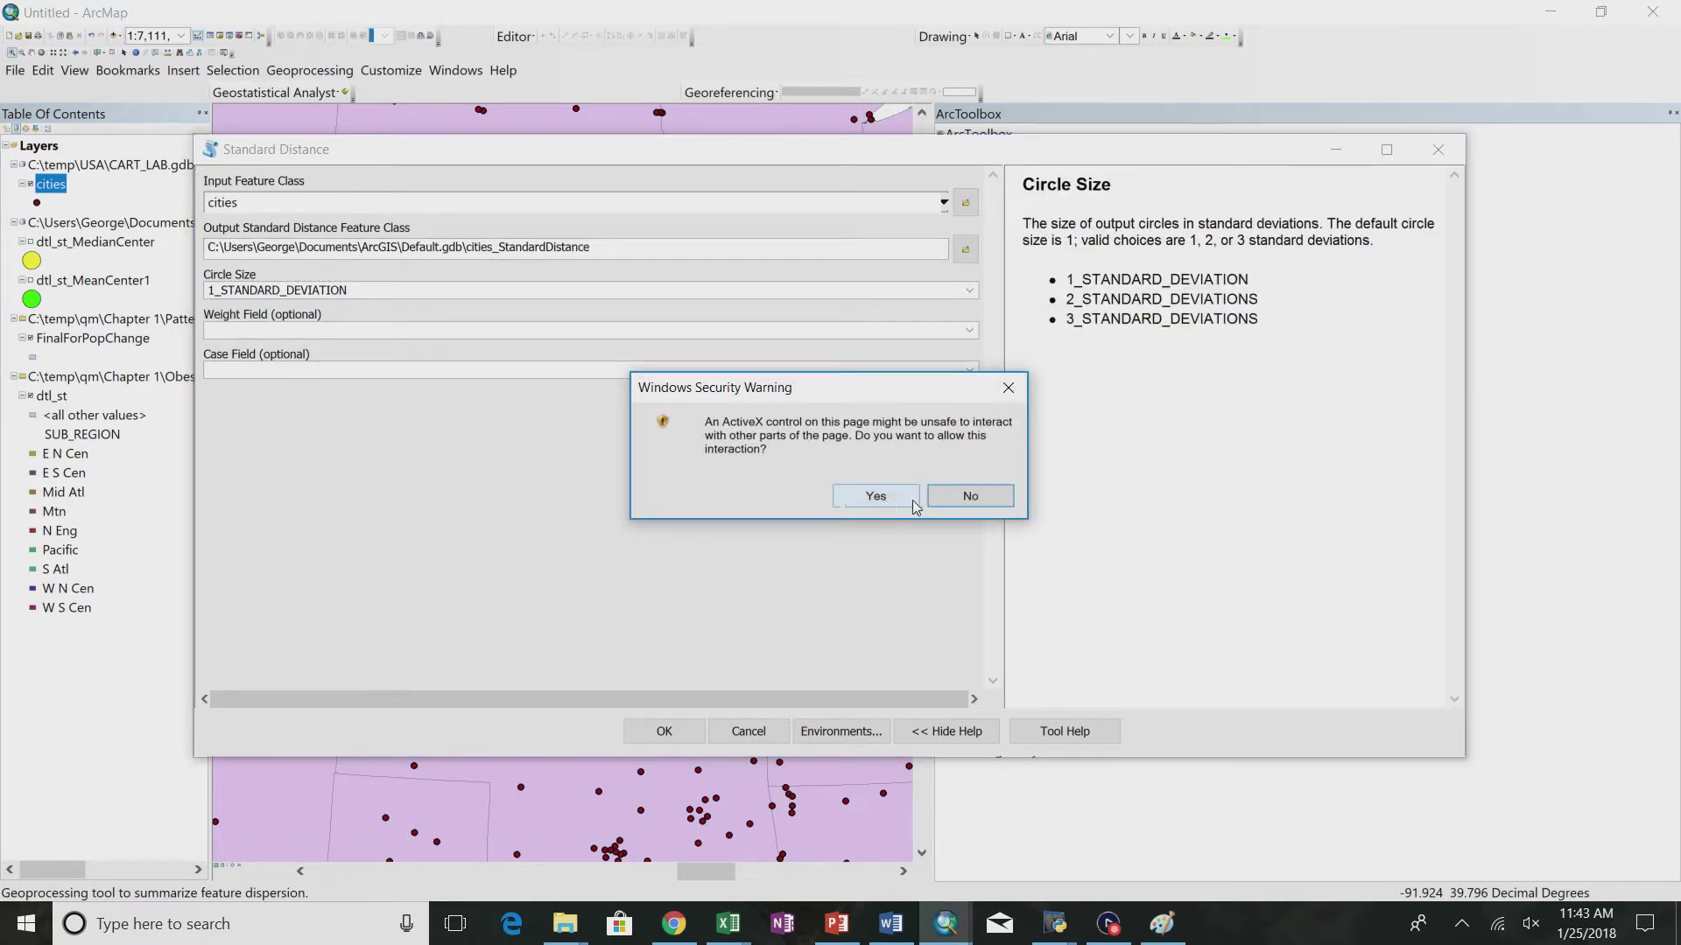
{"action": "left_click", "coordinate": [902, 496]}
{"action": "left_click", "coordinate": [972, 294]}
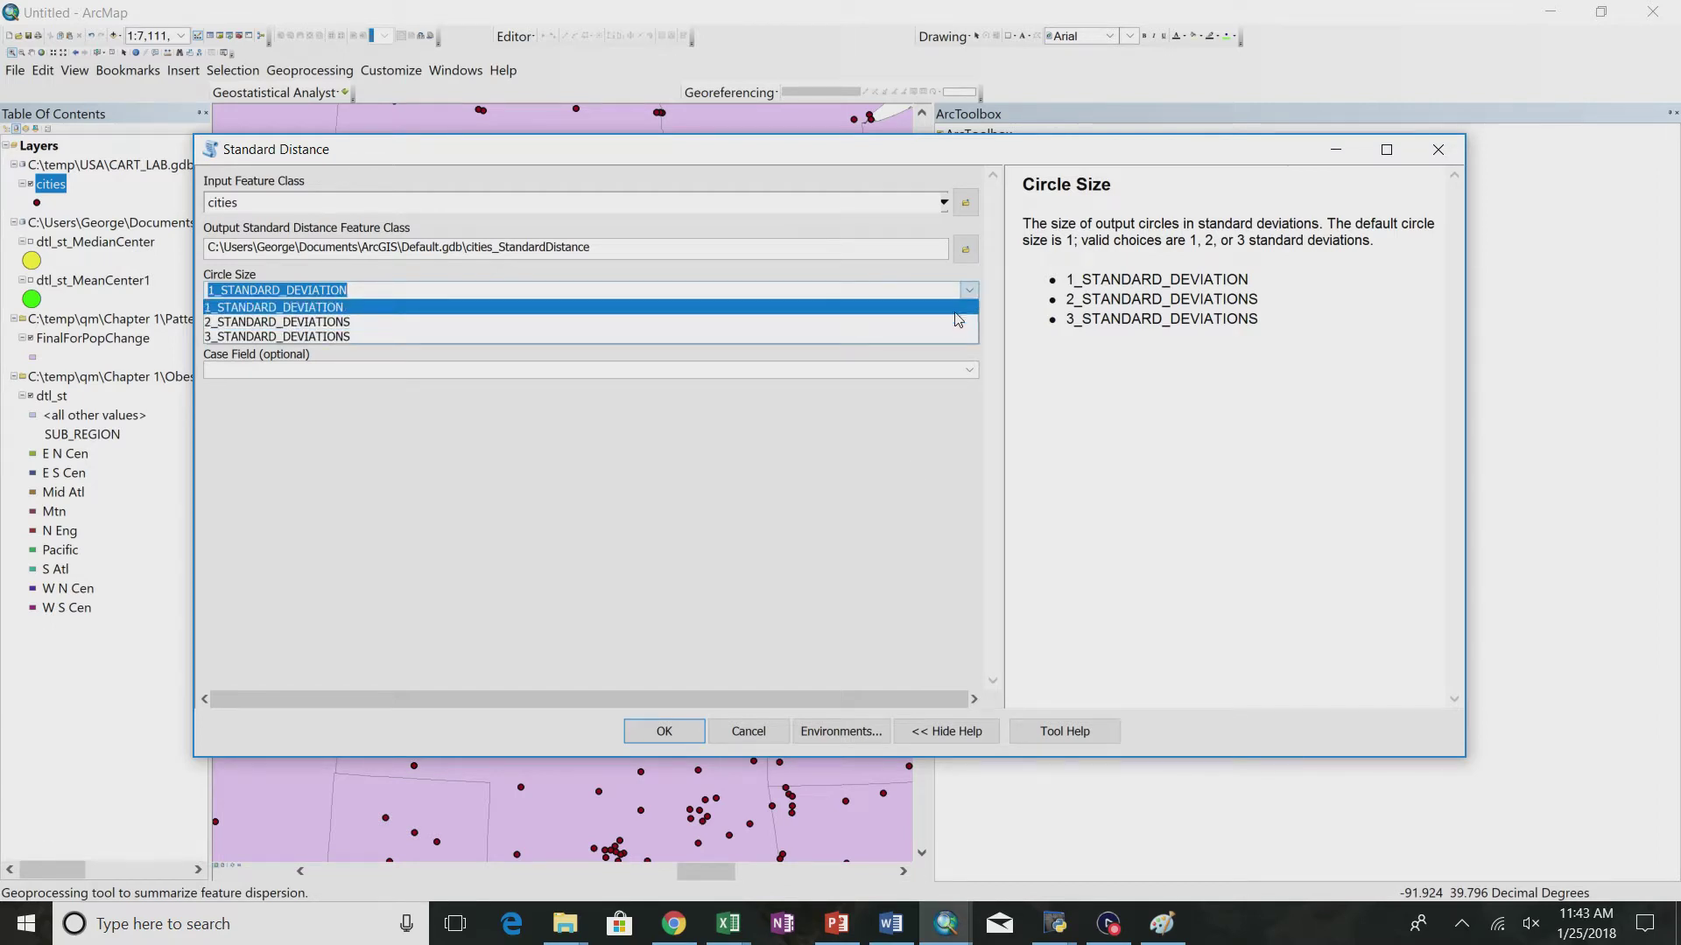
{"action": "left_click", "coordinate": [962, 308]}
{"action": "left_click", "coordinate": [661, 732]}
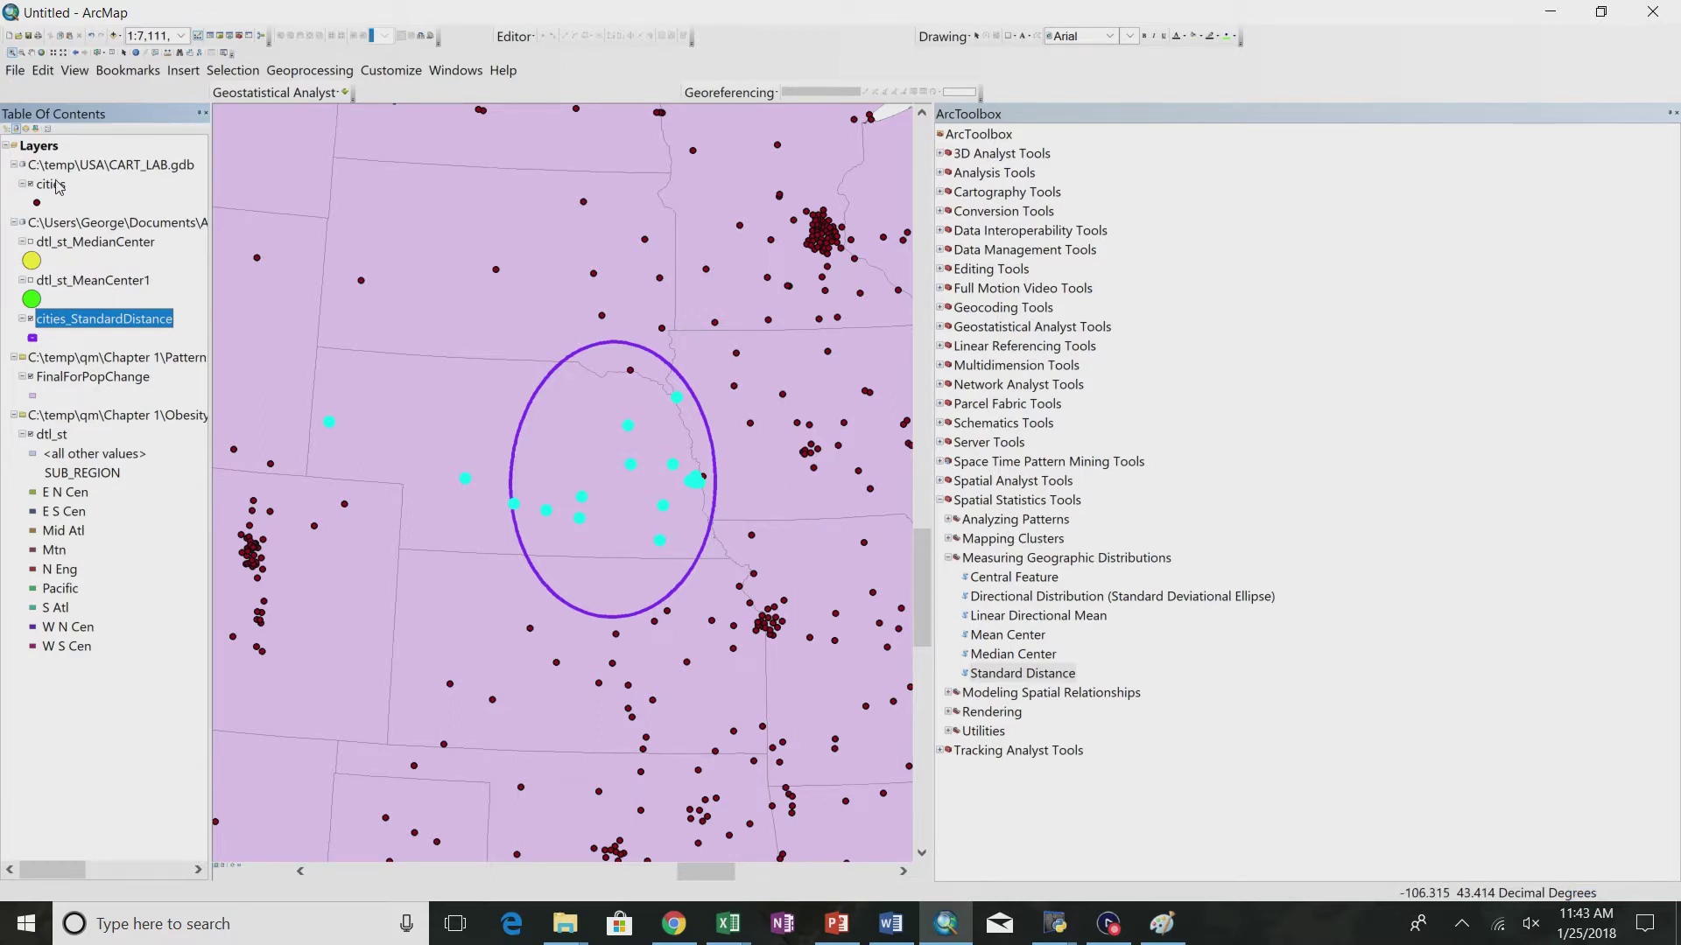
- Create a new attribute selection on the cities layer with the expression ST = 'UT'
{"action": "left_click", "coordinate": [231, 71]}
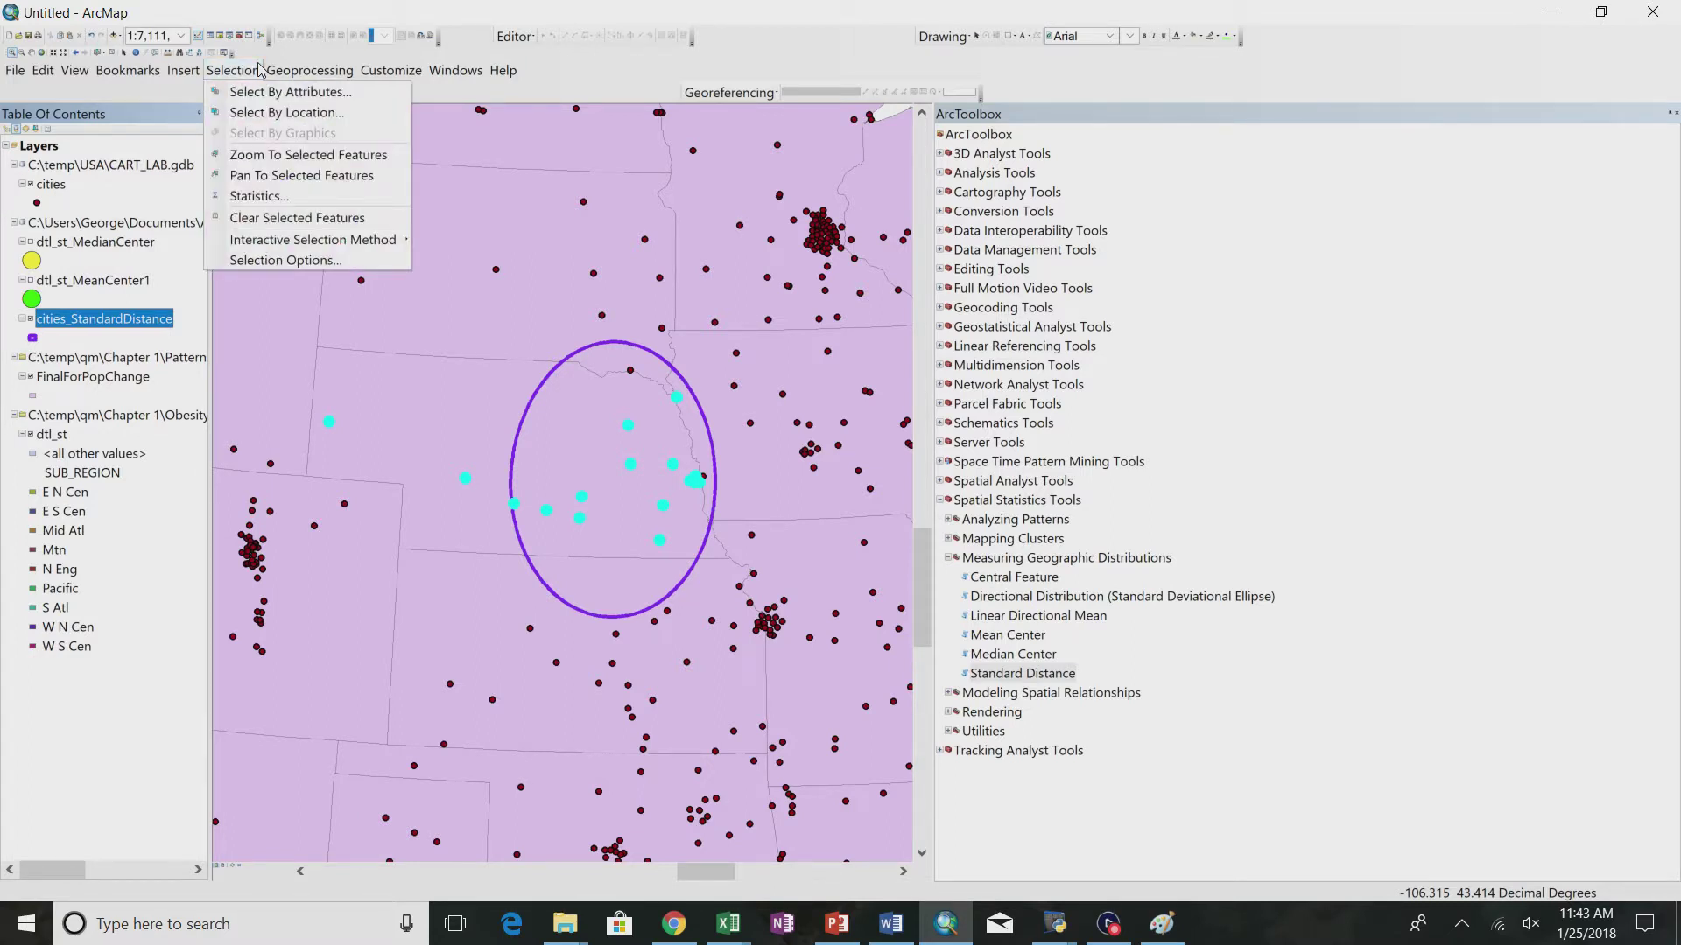
{"action": "left_click", "coordinate": [260, 96]}
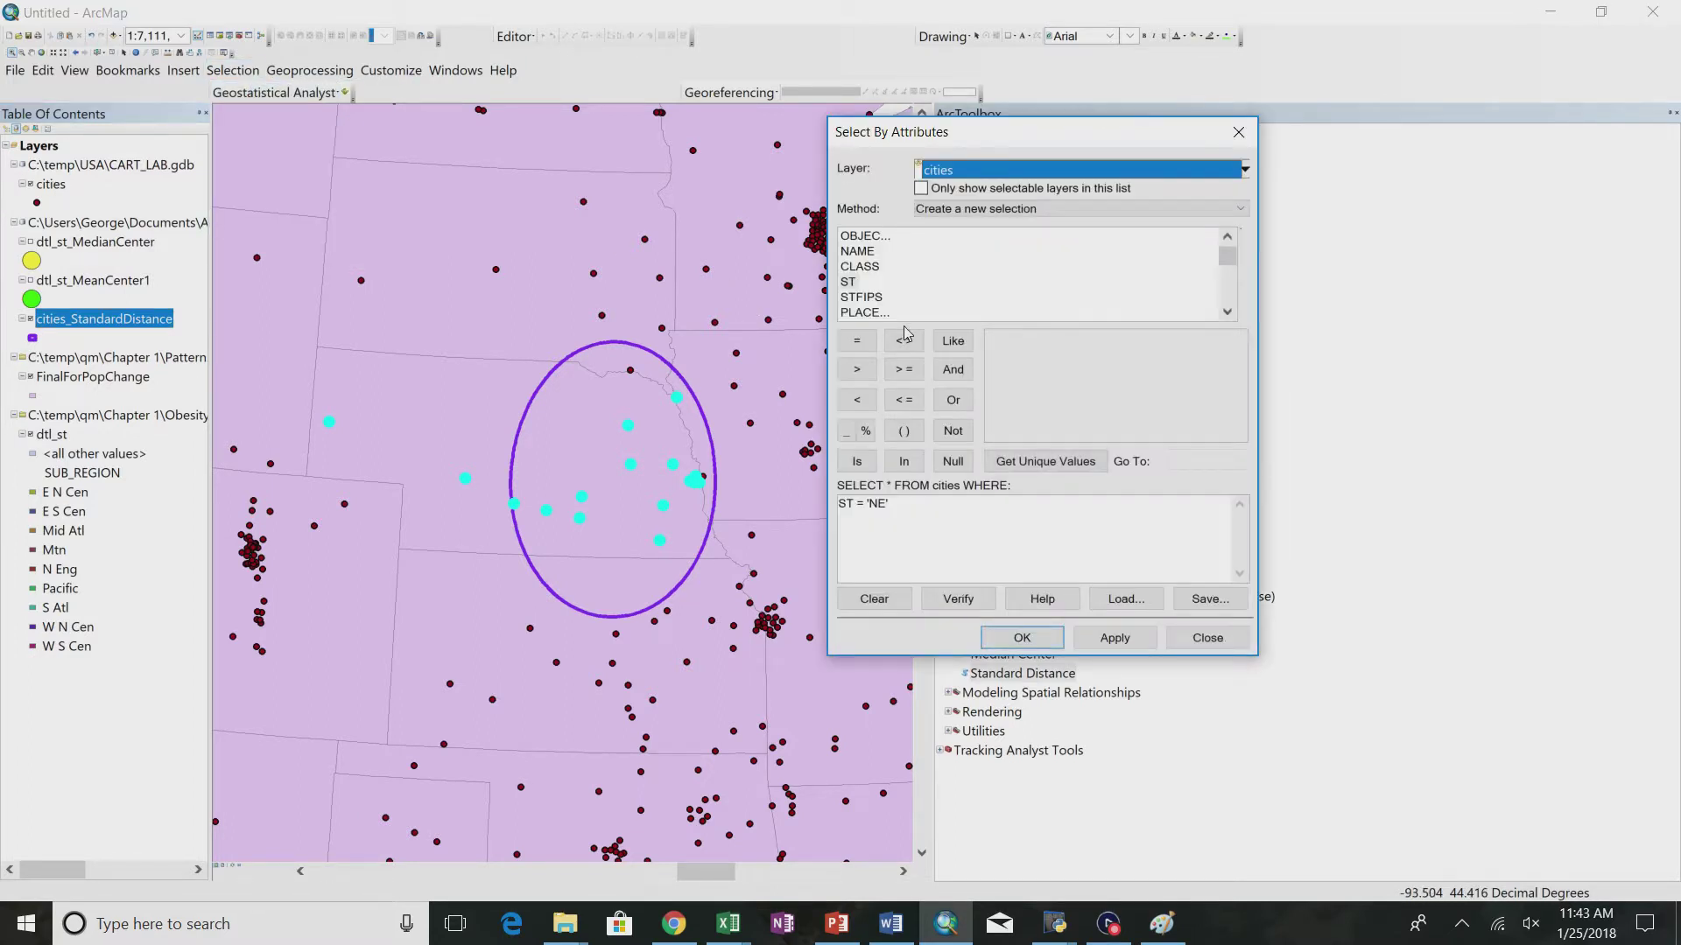
{"action": "left_click", "coordinate": [887, 508]}
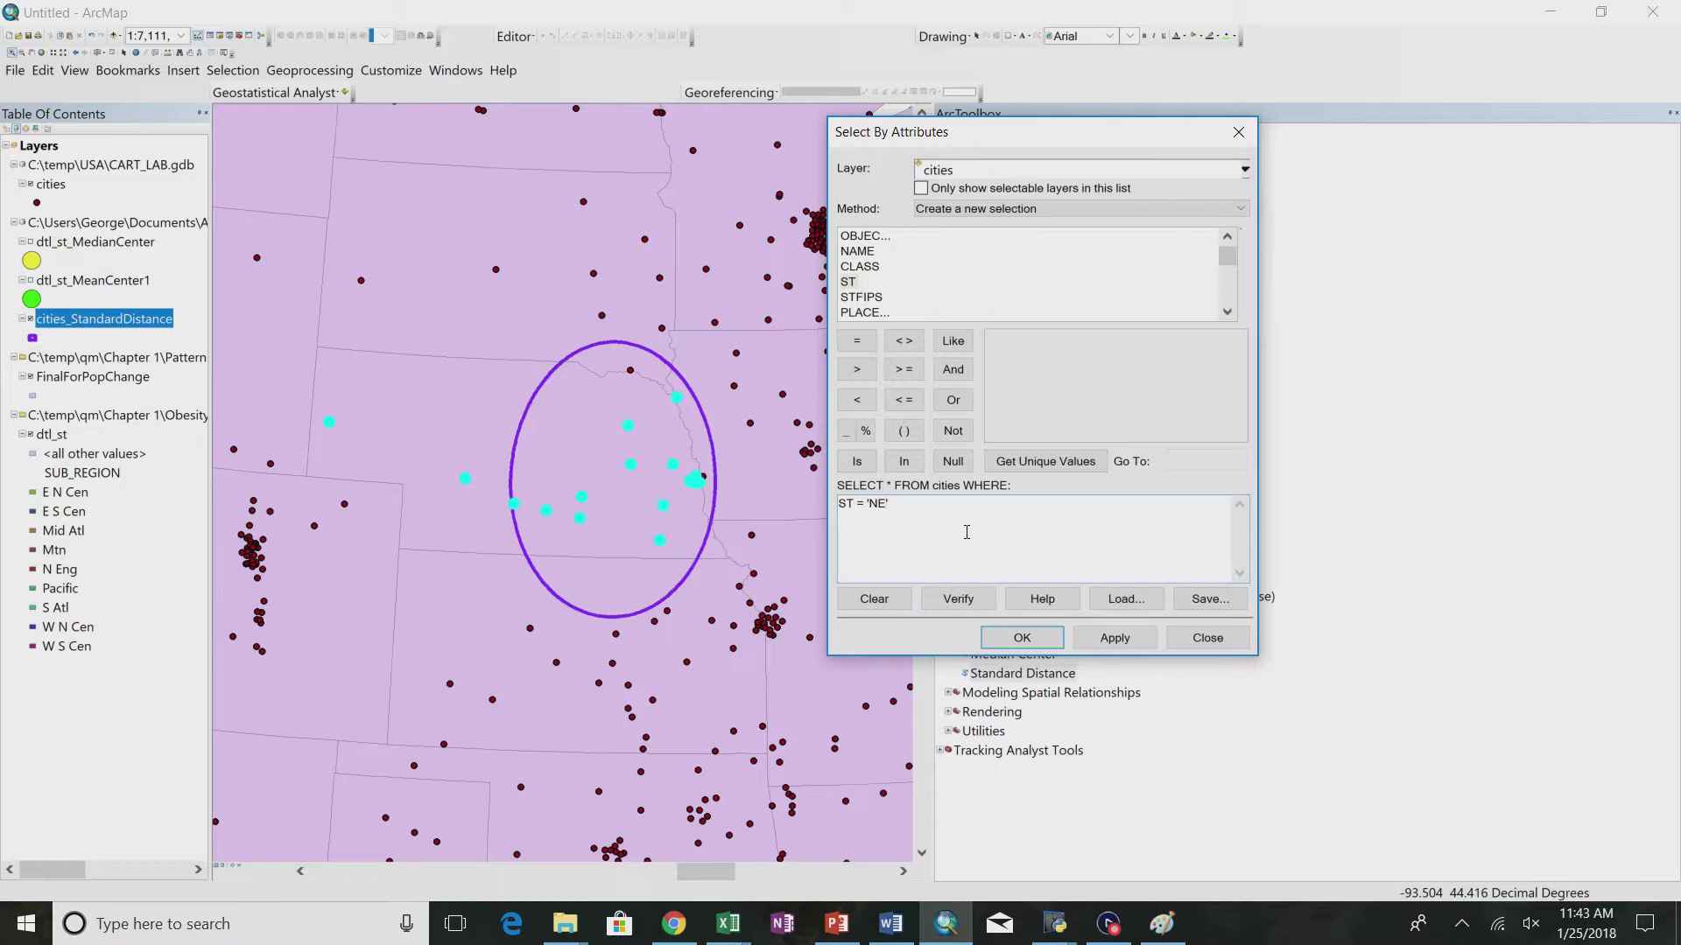
{"action": "key", "text": "BackSpace"}
{"action": "key", "text": "BackSpace"}
{"action": "key", "text": "BackSpace"}
{"action": "type", "text": "UT'"}
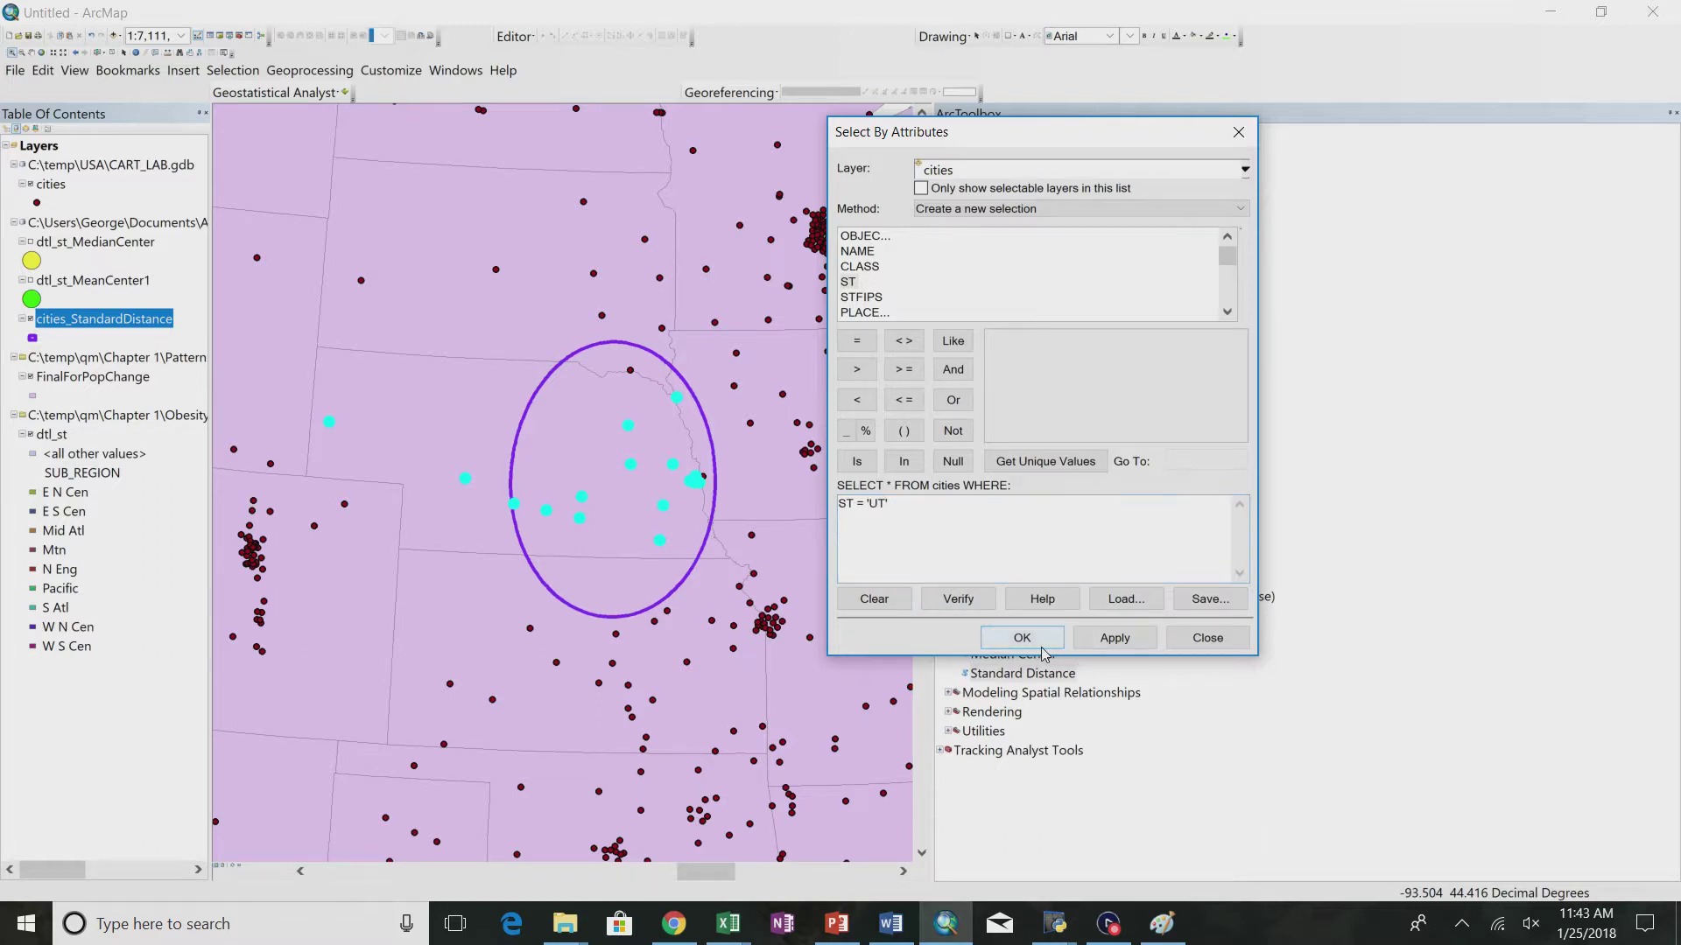
{"action": "left_click", "coordinate": [1022, 638]}
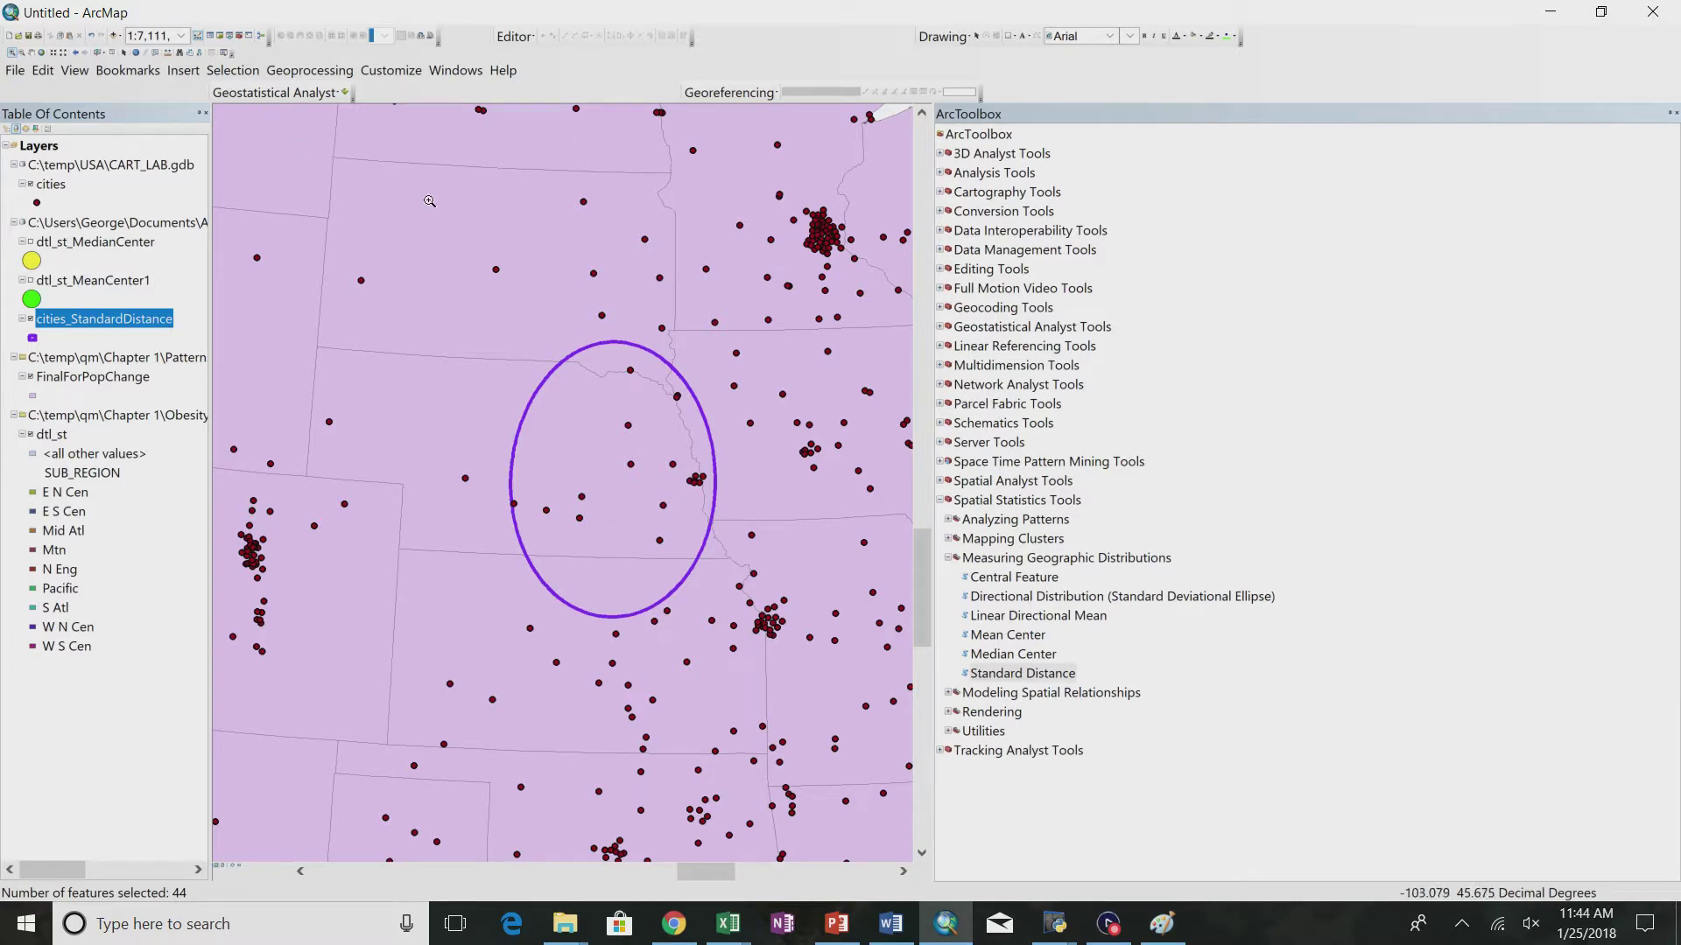
- Run the Standard Distance tool on the selected cities with a circle size of 1_STANDARD_DEVIATION, output to cities_StandardDistance_Stan2 in Default.gdb
{"action": "double_click", "coordinate": [1018, 674]}
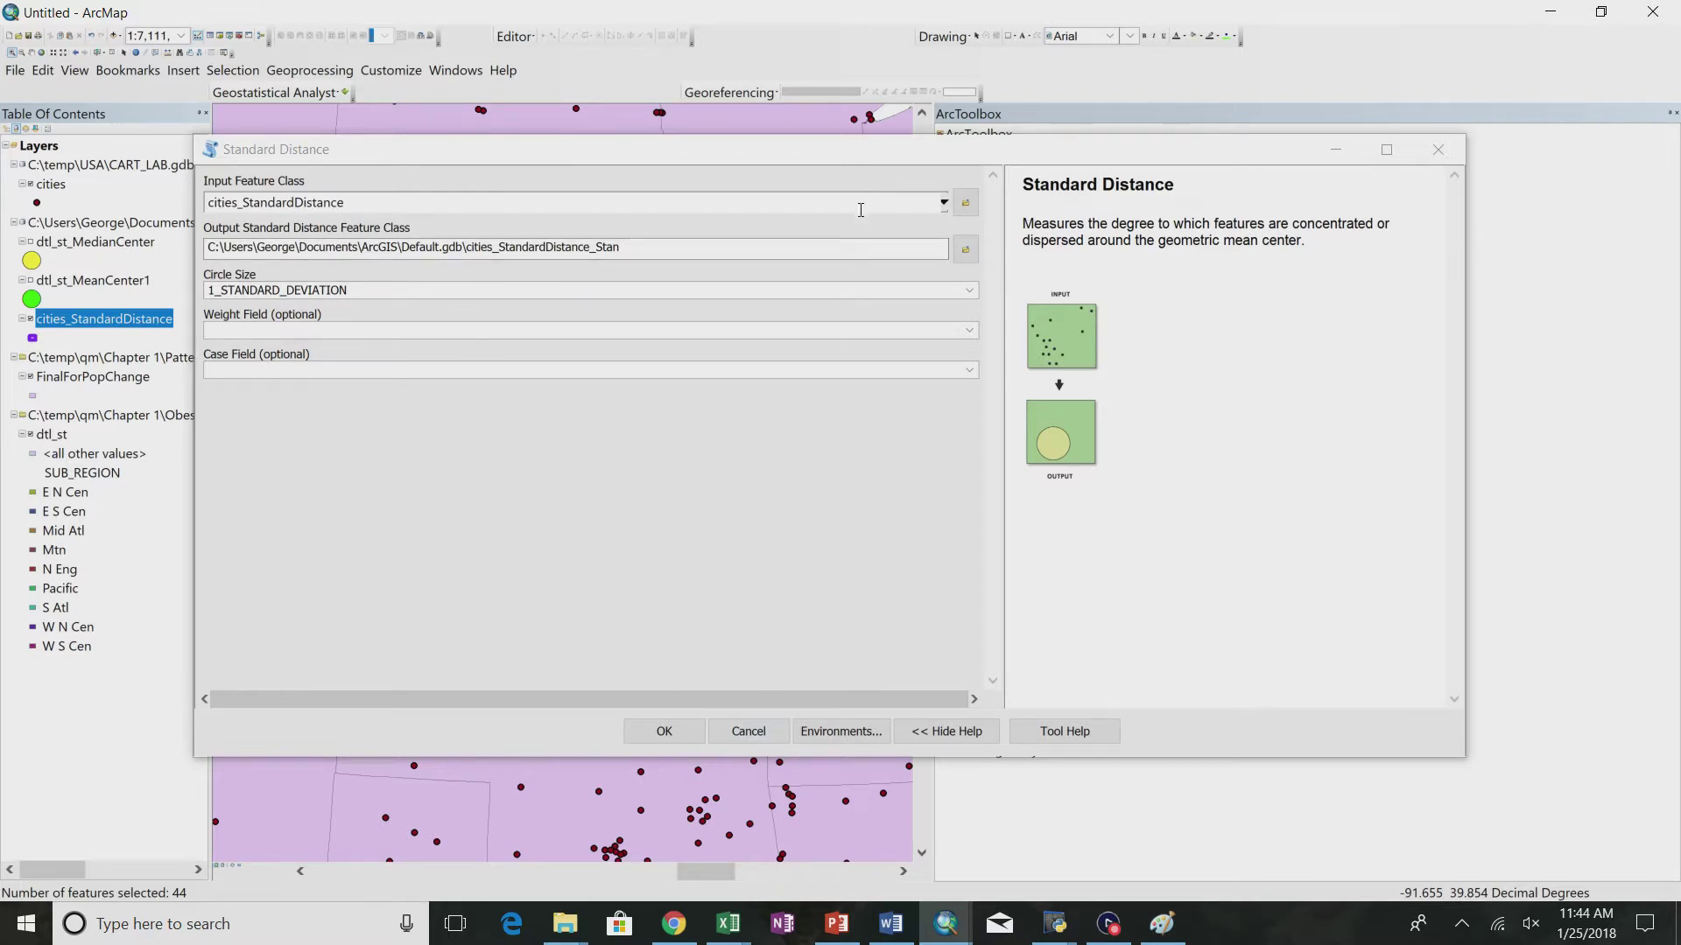
{"action": "left_click", "coordinate": [946, 210]}
{"action": "left_click", "coordinate": [282, 223]}
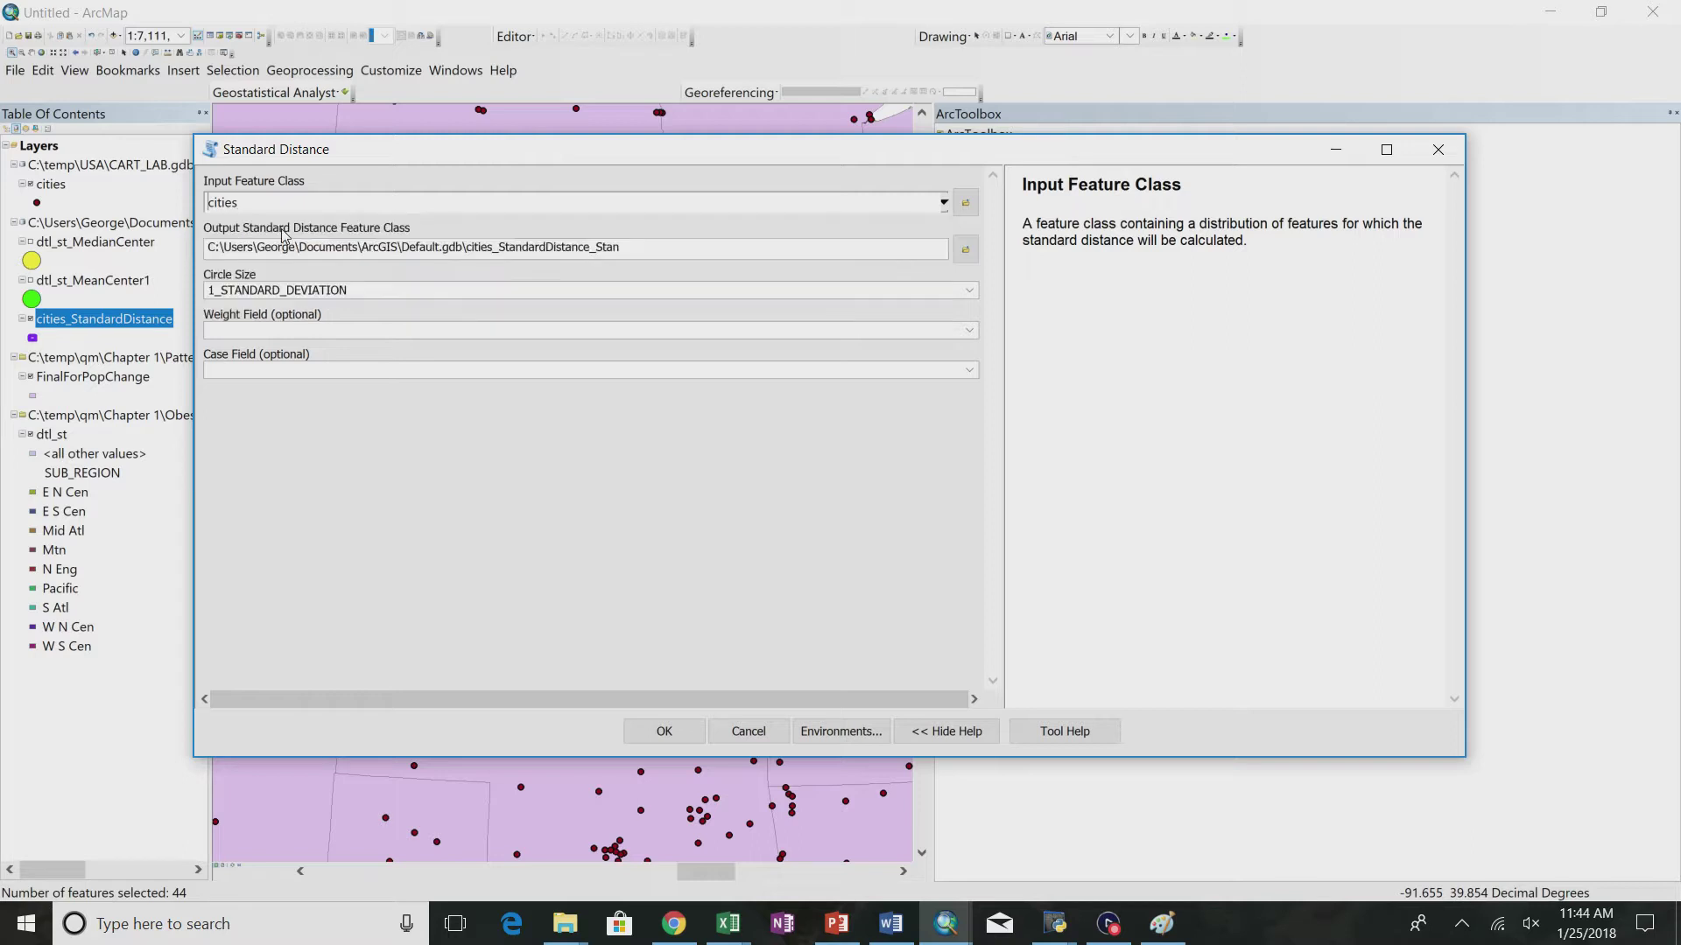
{"action": "left_click", "coordinate": [639, 248]}
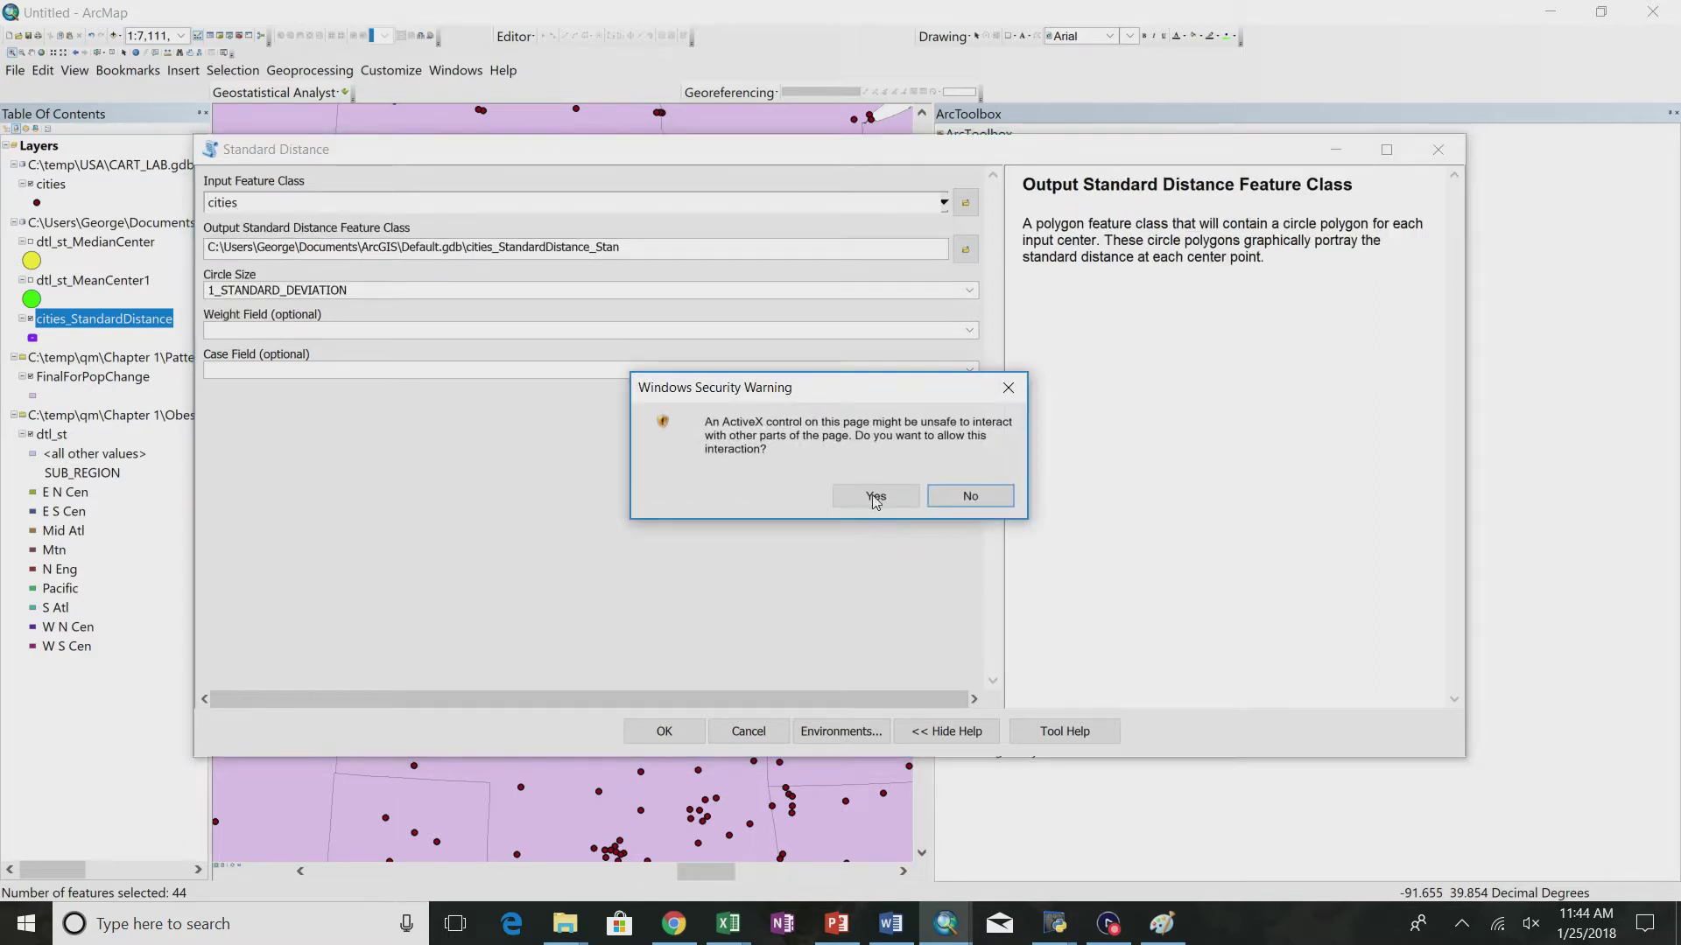
{"action": "left_click", "coordinate": [876, 496]}
{"action": "type", "text": "2"}
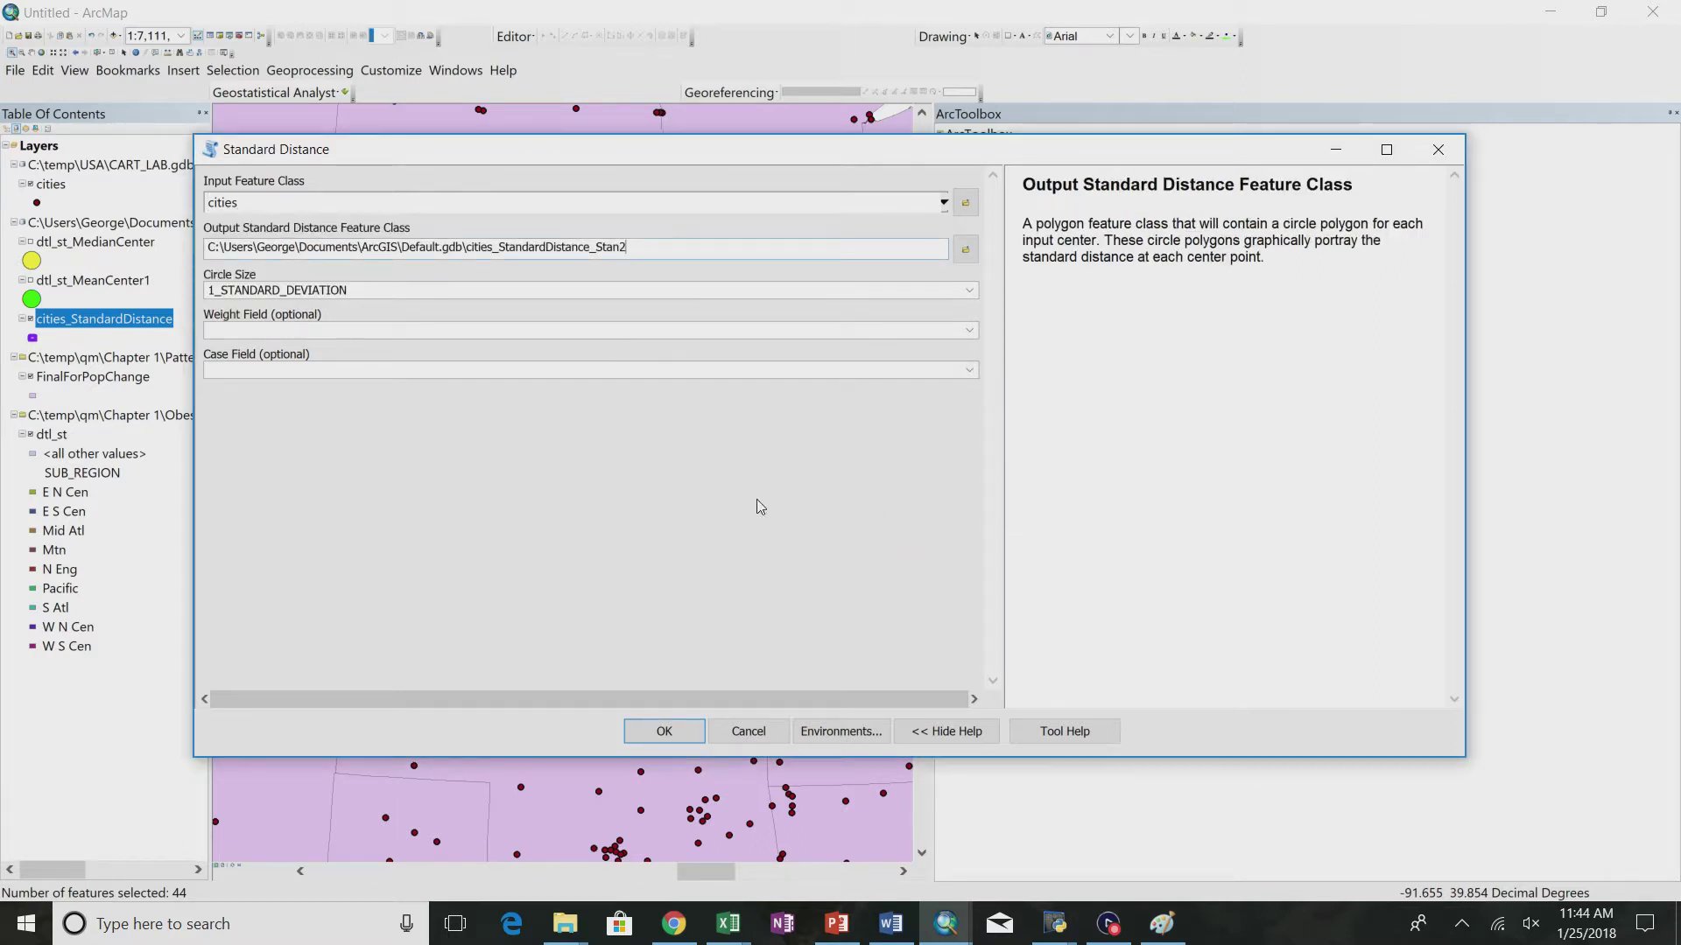
{"action": "left_click", "coordinate": [658, 734]}
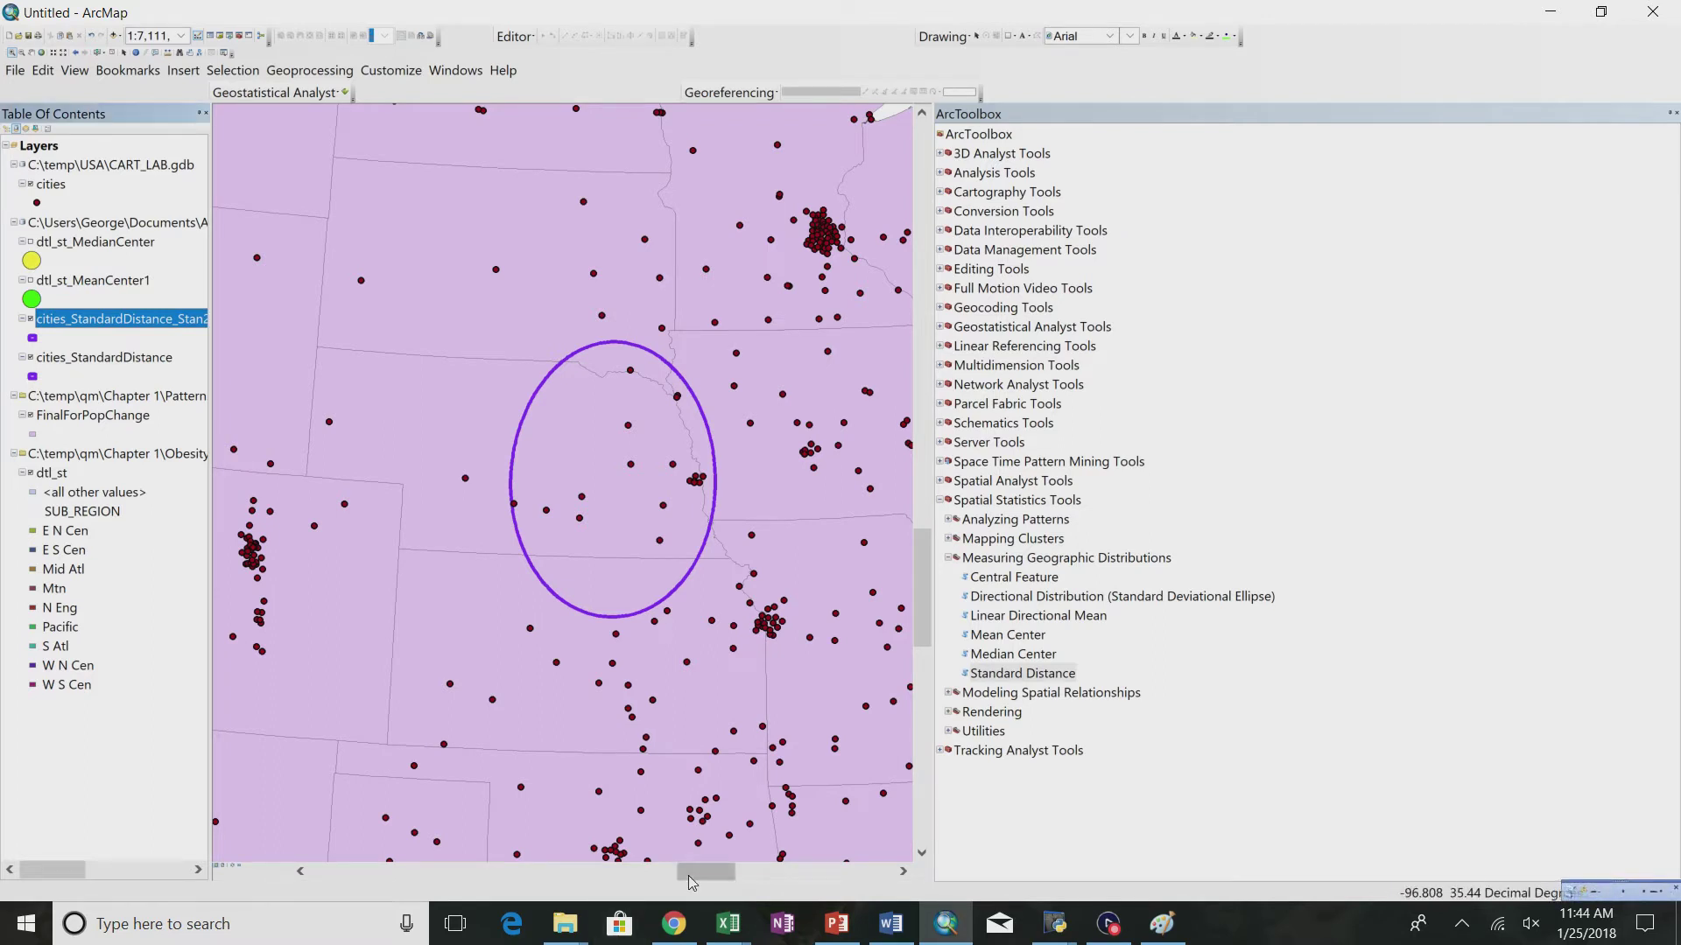
- Compare the Utah and Nebraska standard distance circles on the map, consulting the Standard Distance slide in PowerPoint before returning to ArcMap
{"action": "left_click_drag", "start_coordinate": [692, 882], "coordinate": [662, 881]}
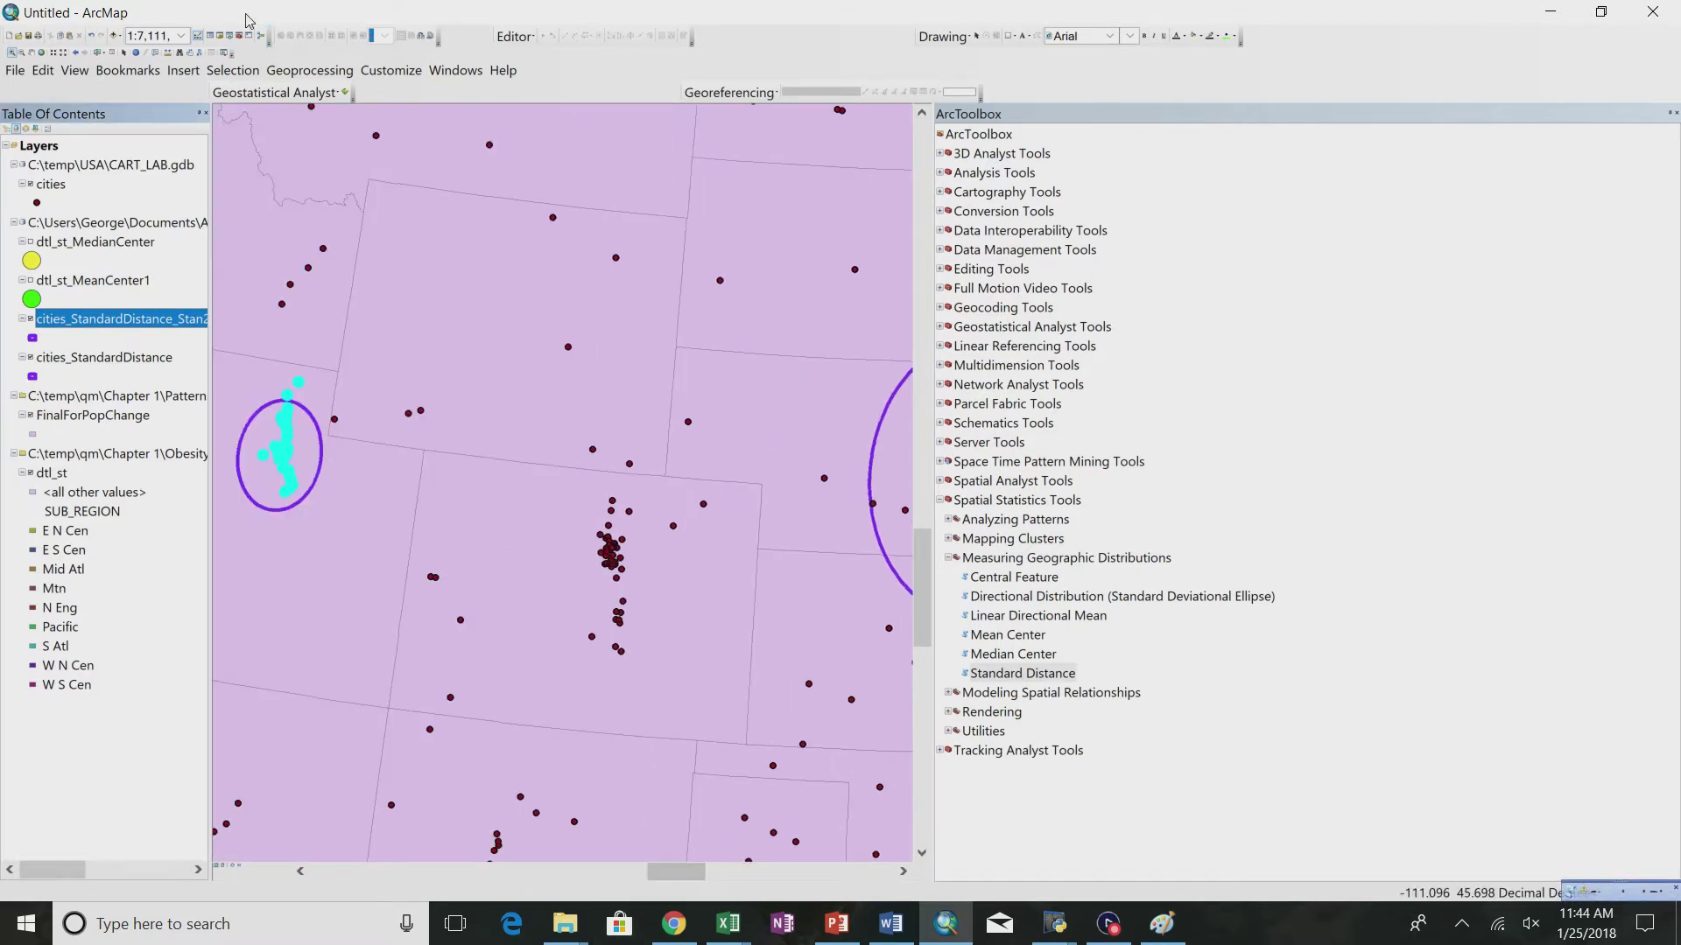
{"action": "left_click", "coordinate": [39, 52]}
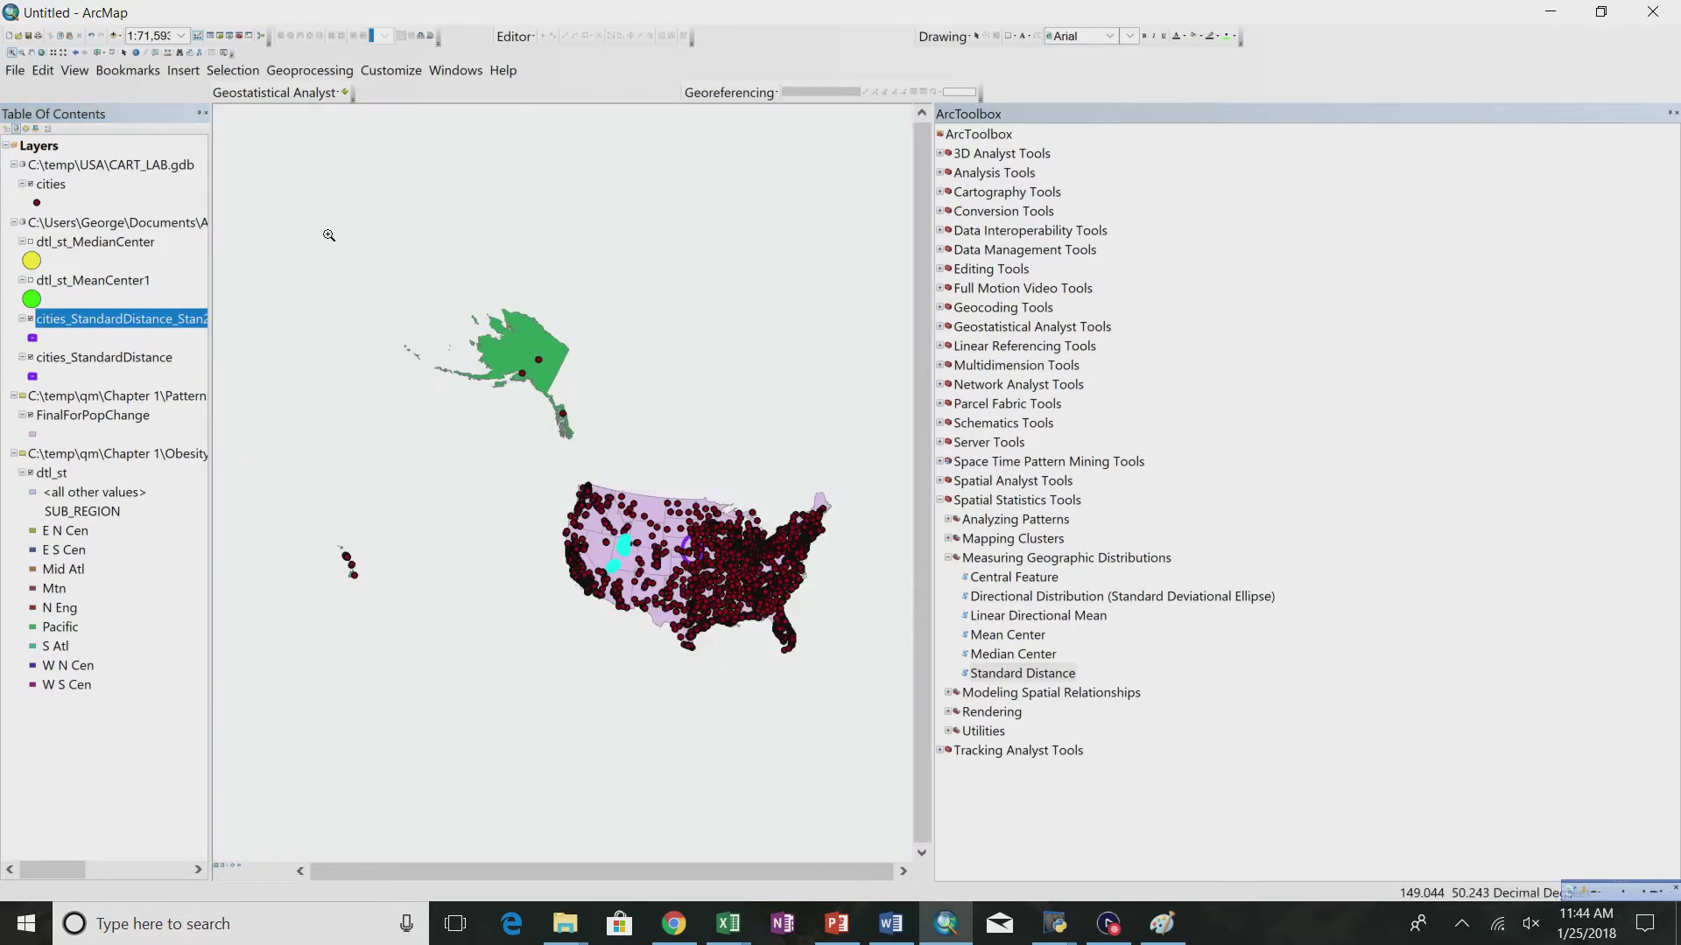
{"action": "left_click_drag", "start_coordinate": [581, 506], "coordinate": [692, 596]}
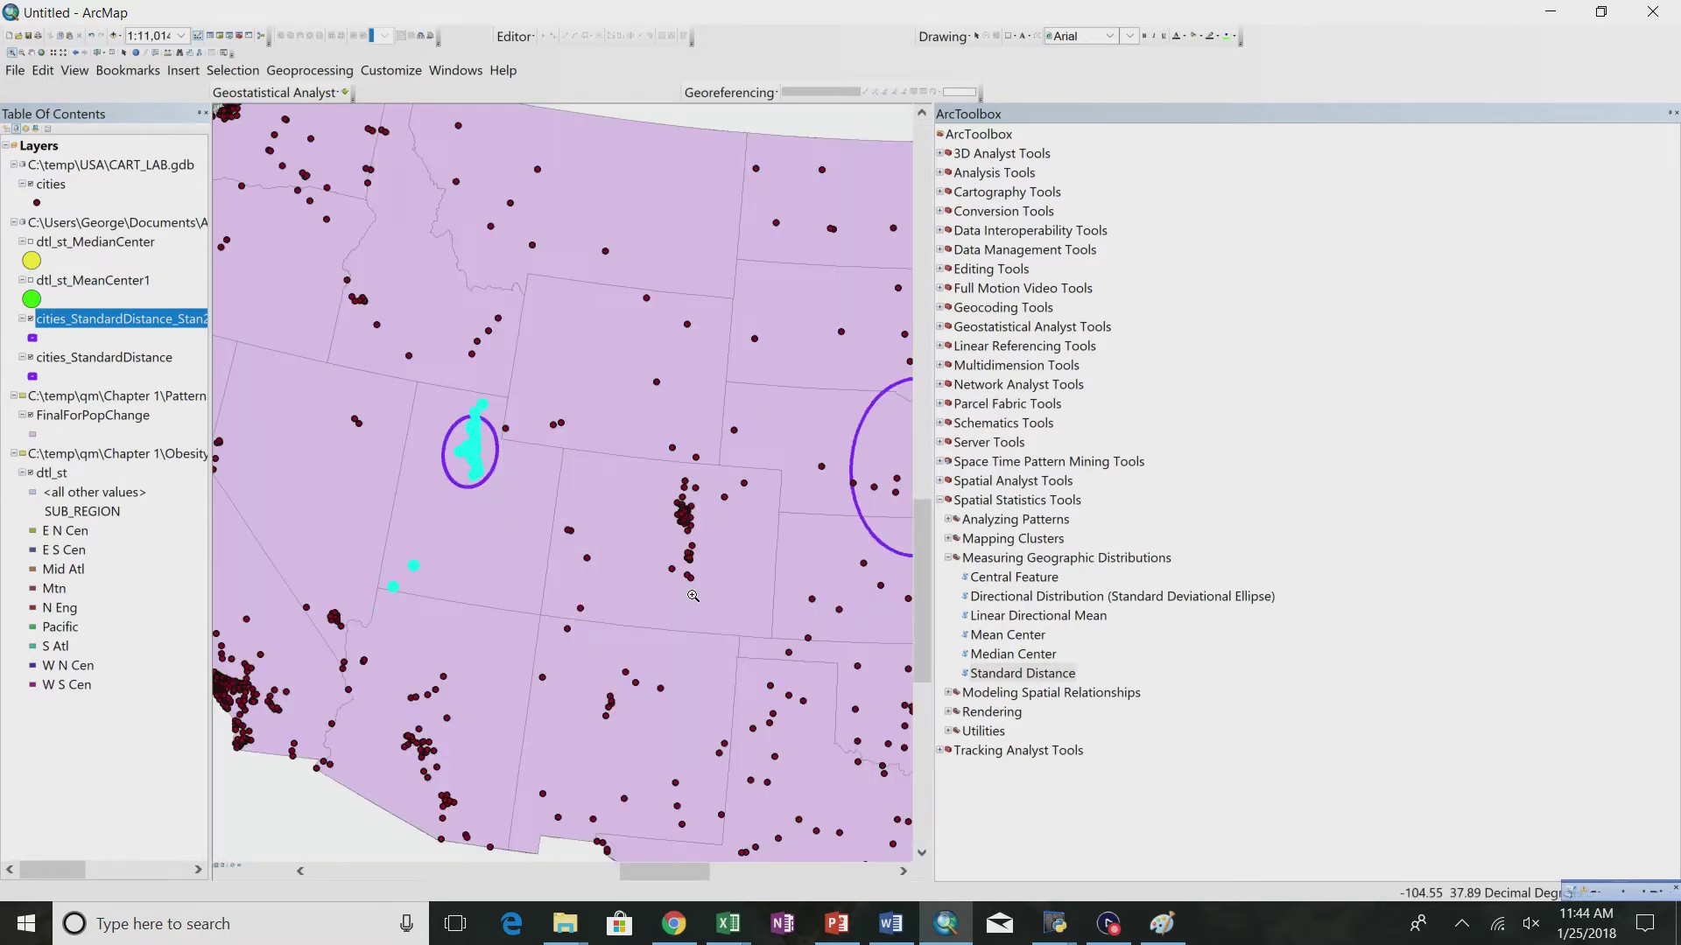
{"action": "left_click", "coordinate": [31, 52]}
{"action": "left_click_drag", "start_coordinate": [568, 425], "coordinate": [403, 424]}
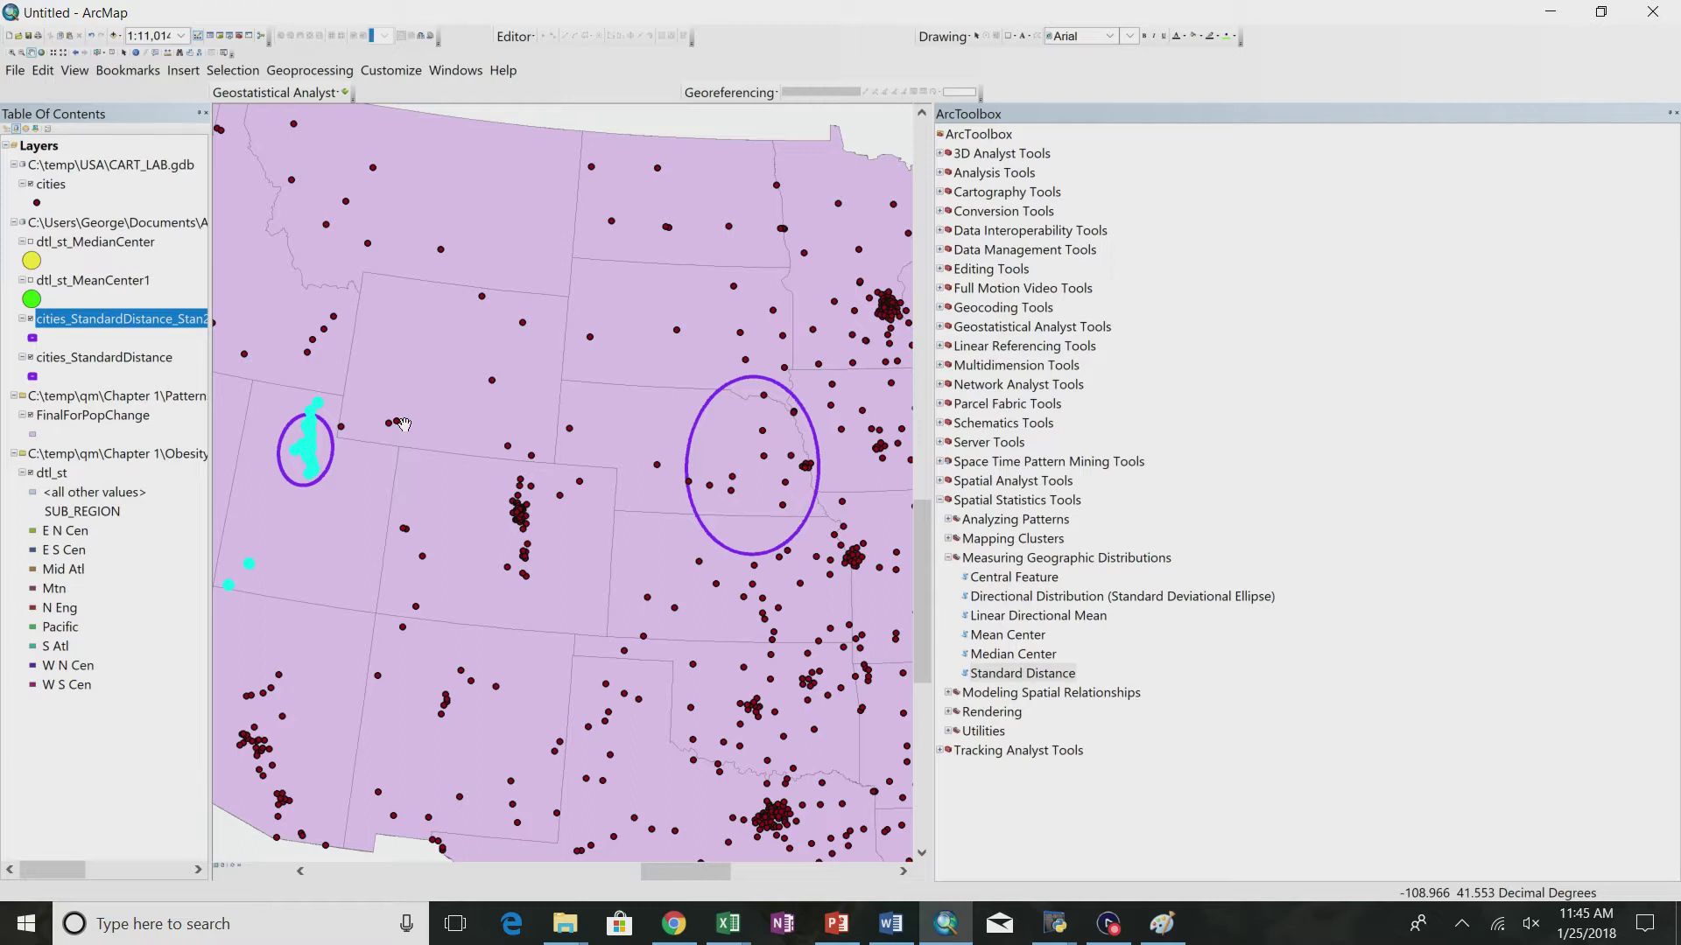
{"action": "key", "text": "alt+Tab"}
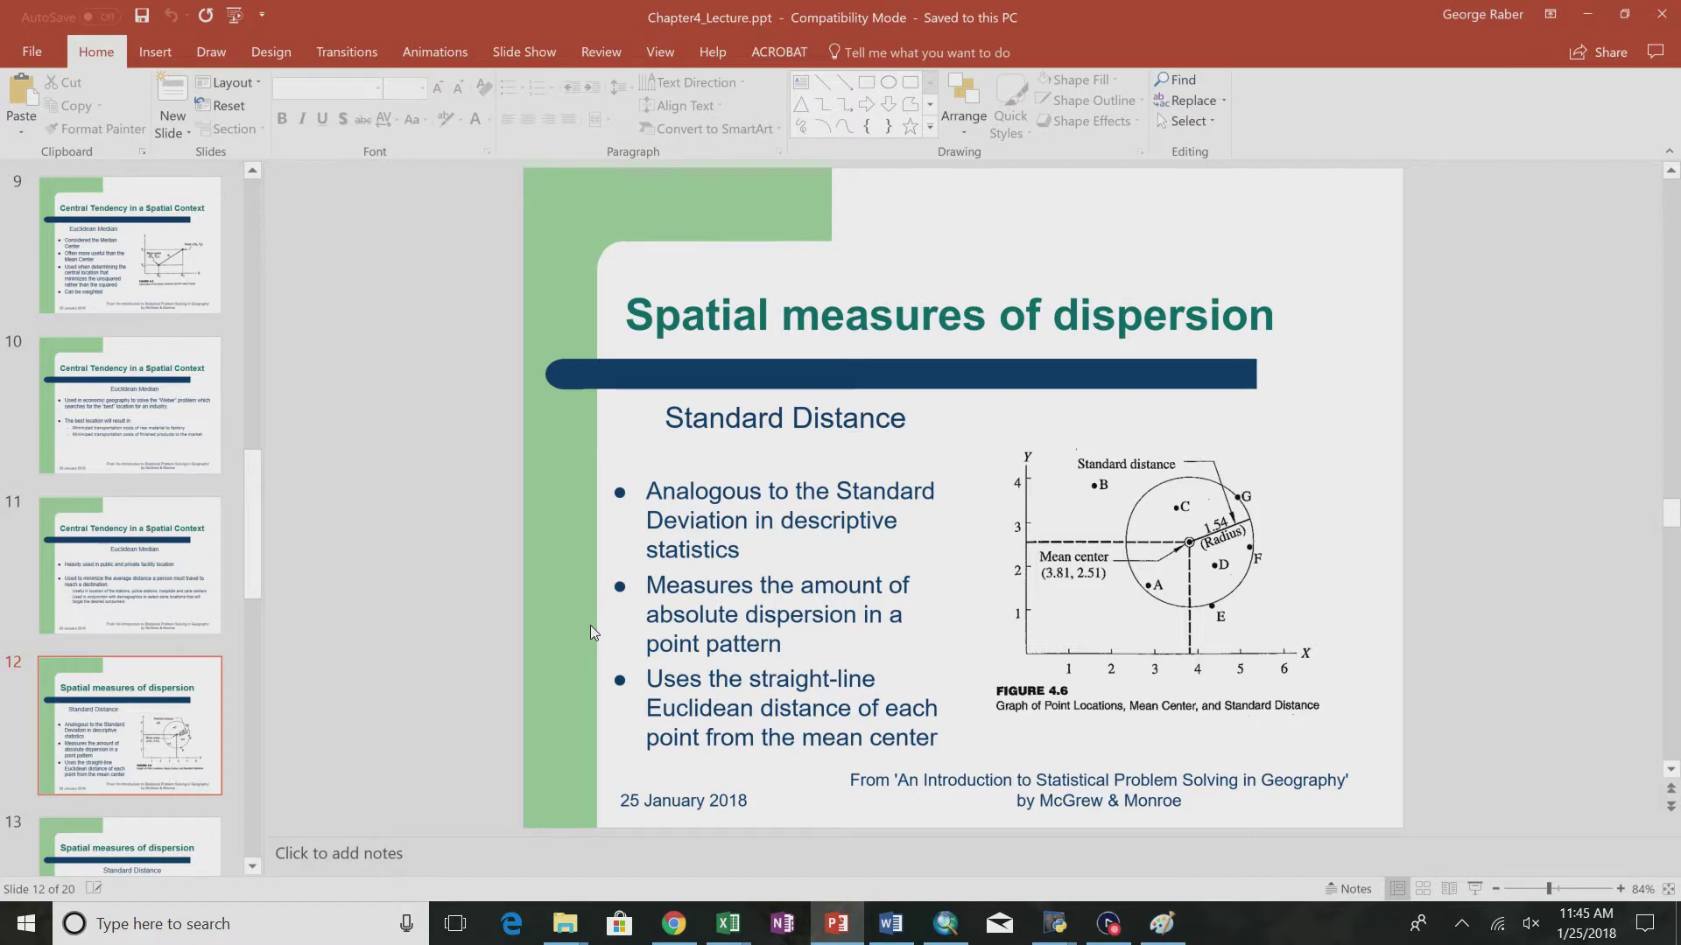
{"action": "key", "text": "alt+Tab"}
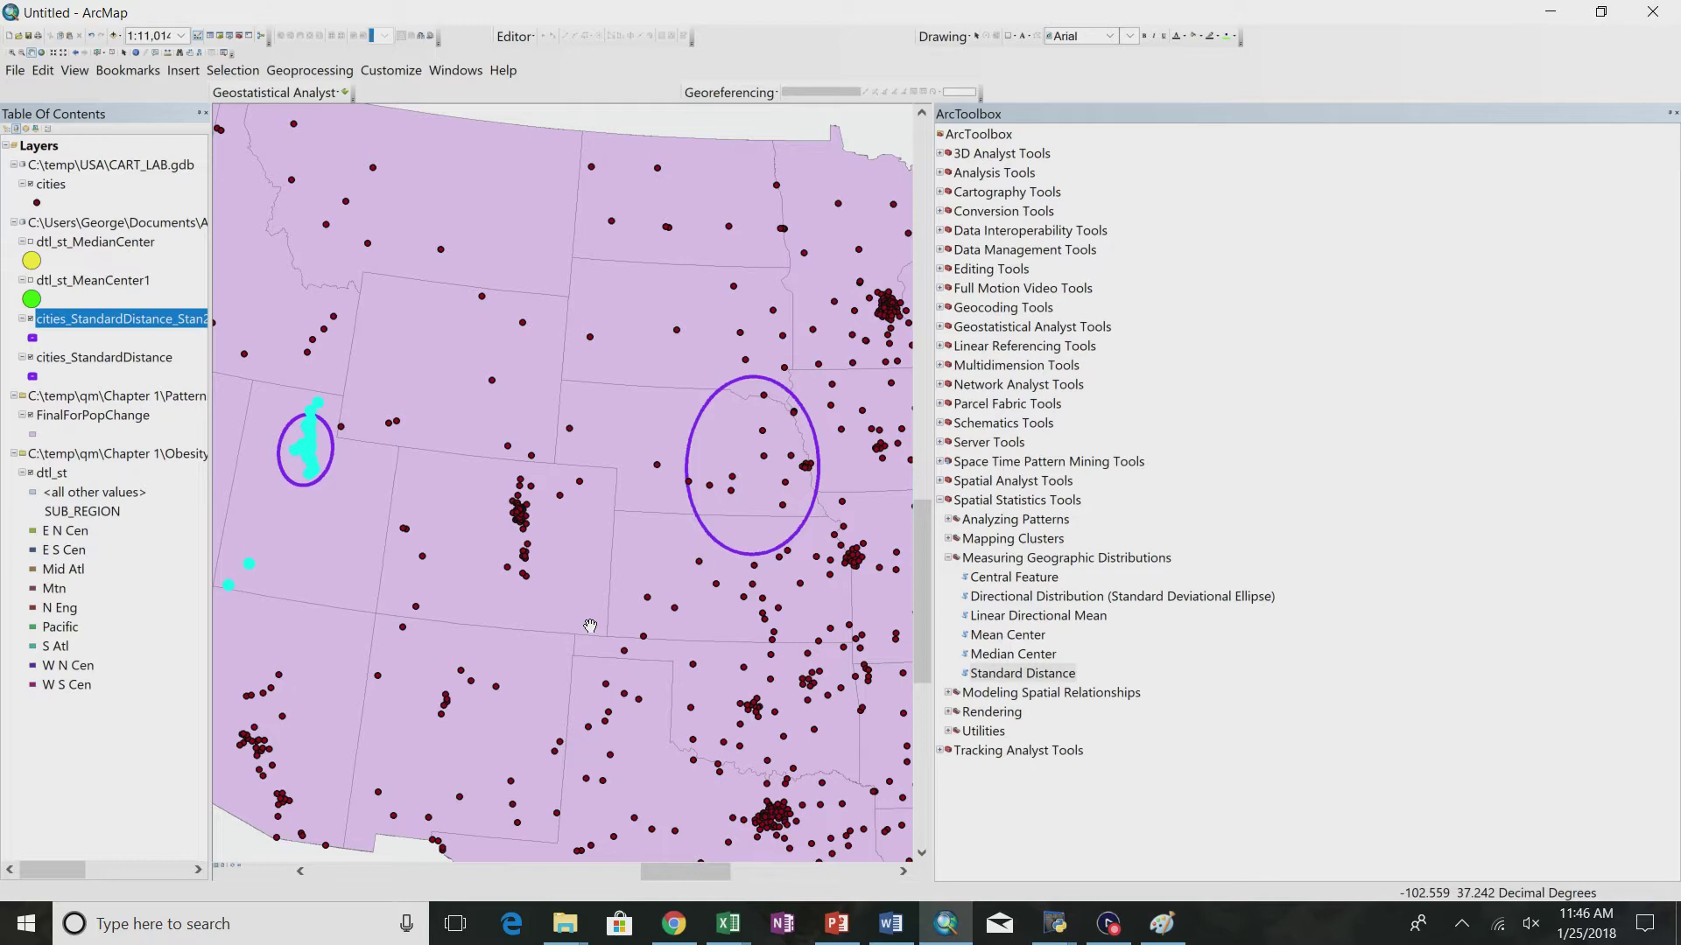
{"action": "key", "text": "alt+Tab"}
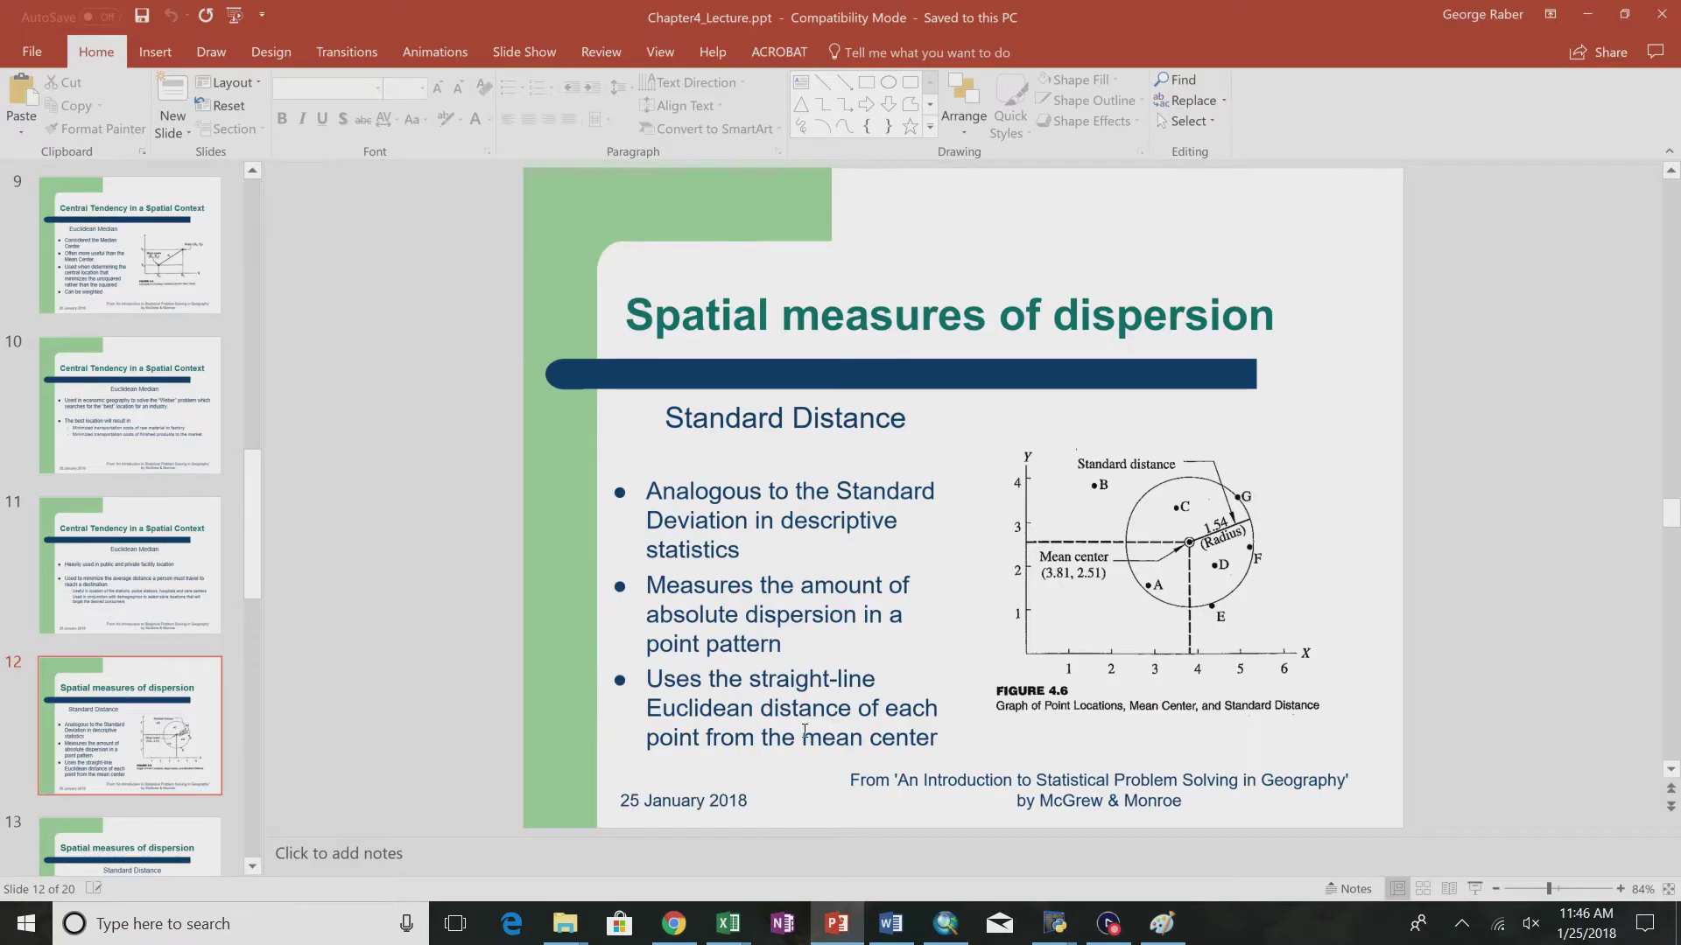
{"action": "key", "text": "alt+Tab"}
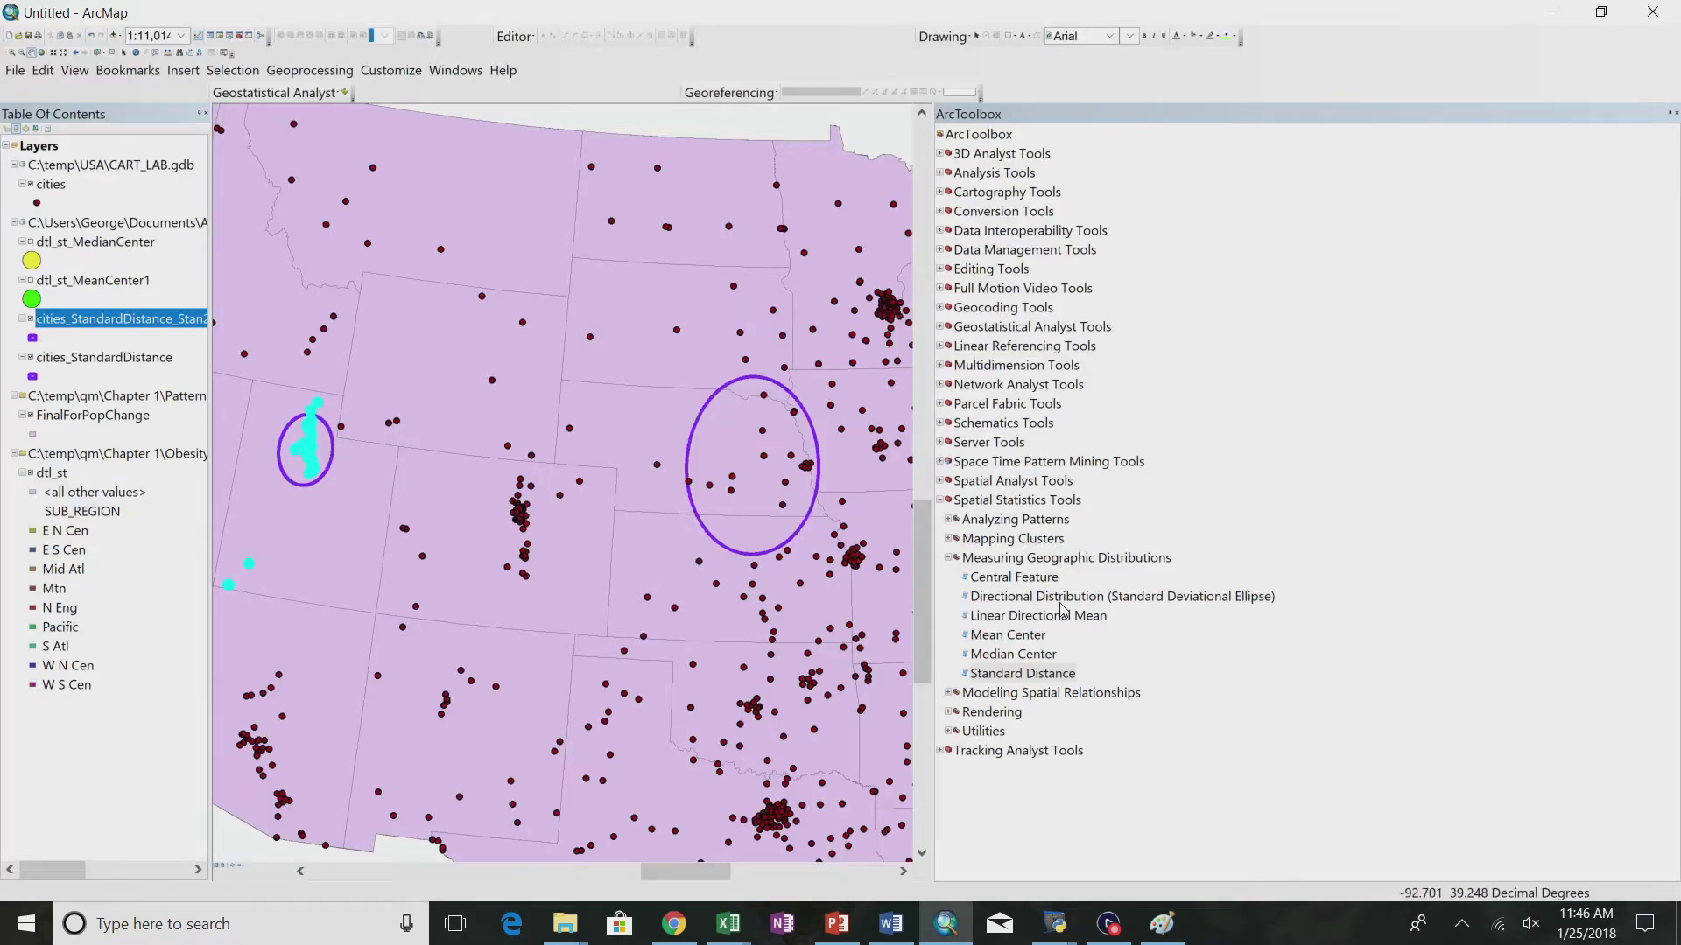
{"action": "left_click", "coordinate": [1159, 603]}
{"action": "double_click", "coordinate": [1159, 604]}
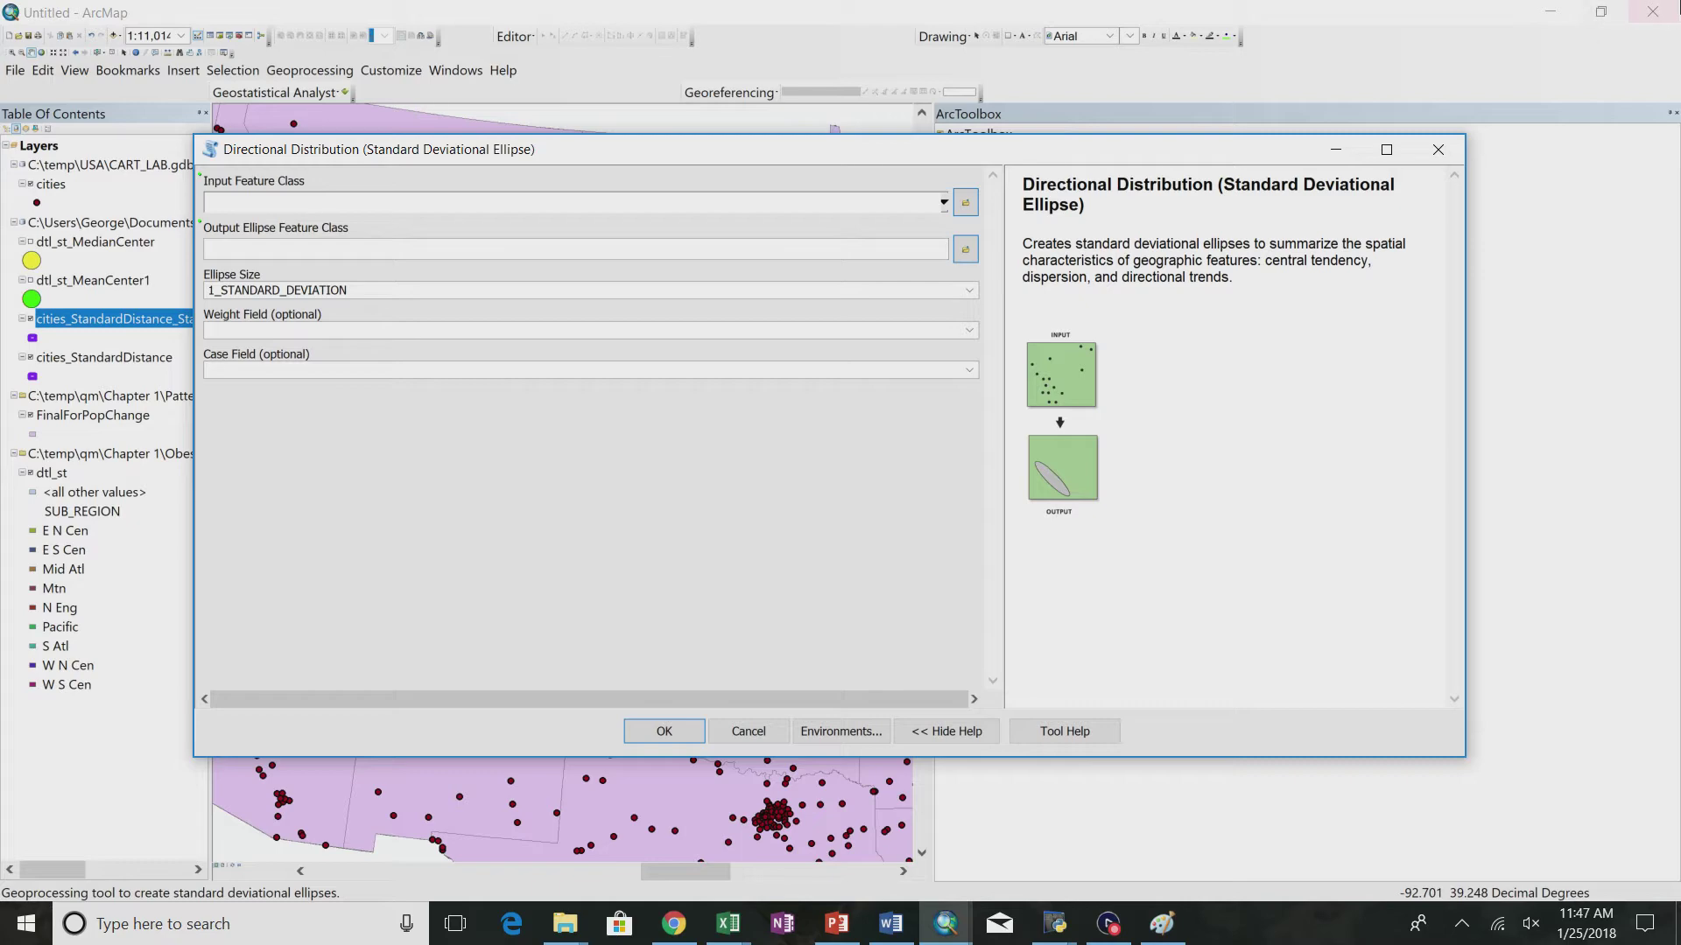
{"action": "left_click", "coordinate": [1438, 150]}
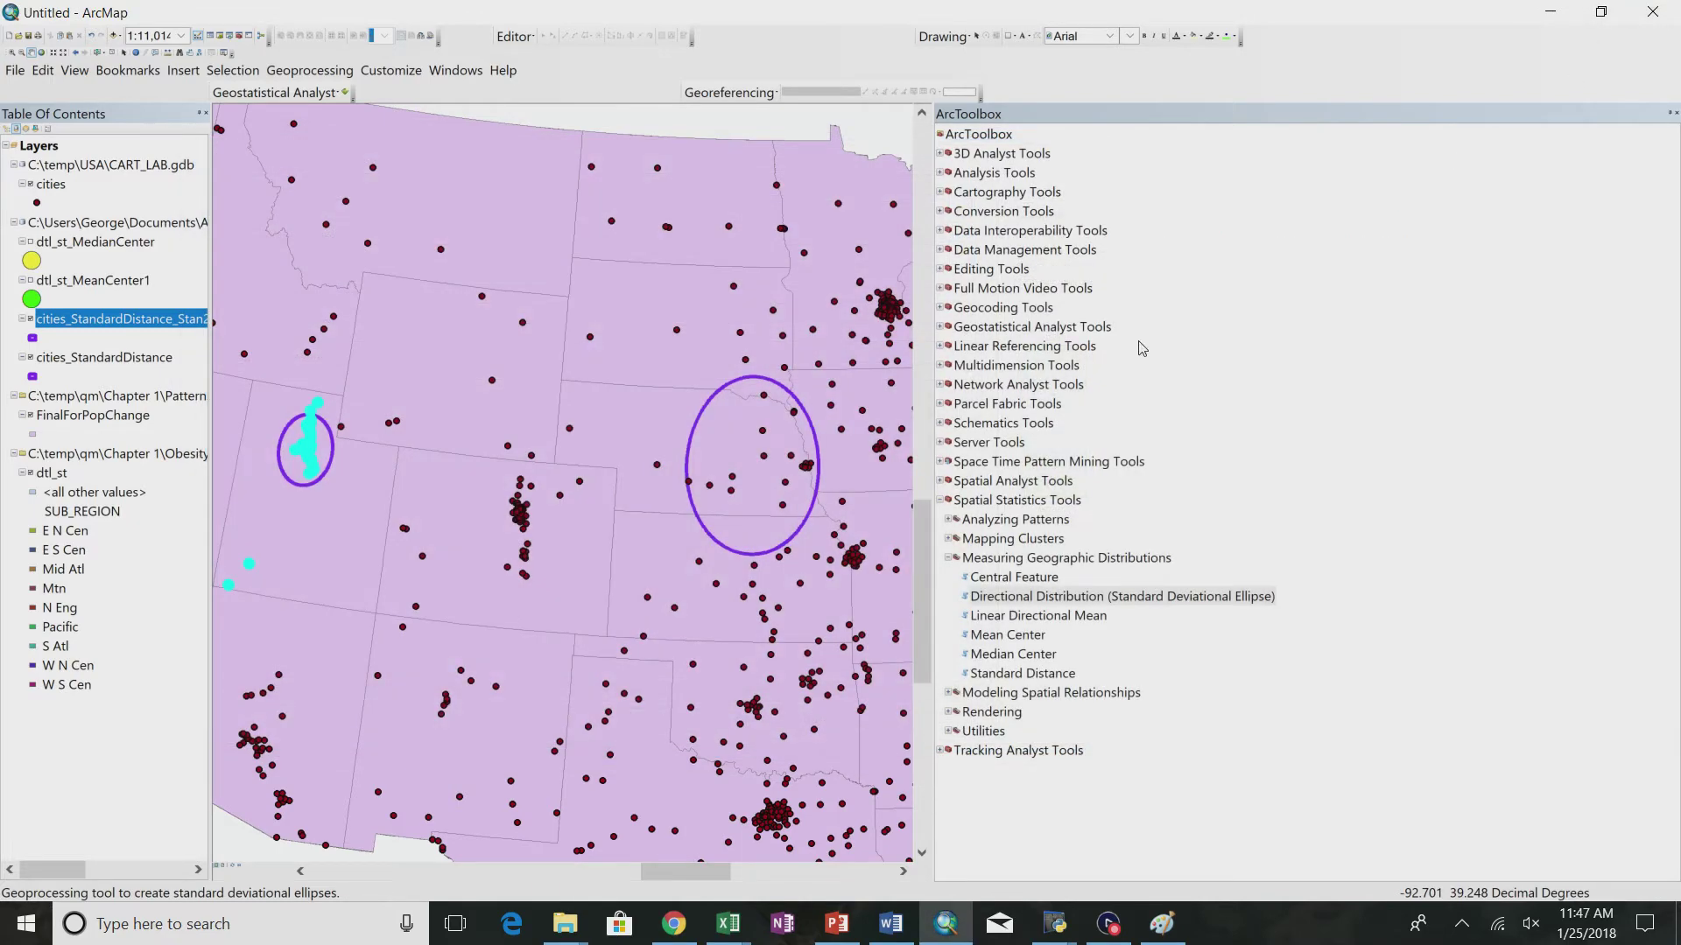
{"action": "double_click", "coordinate": [1065, 598]}
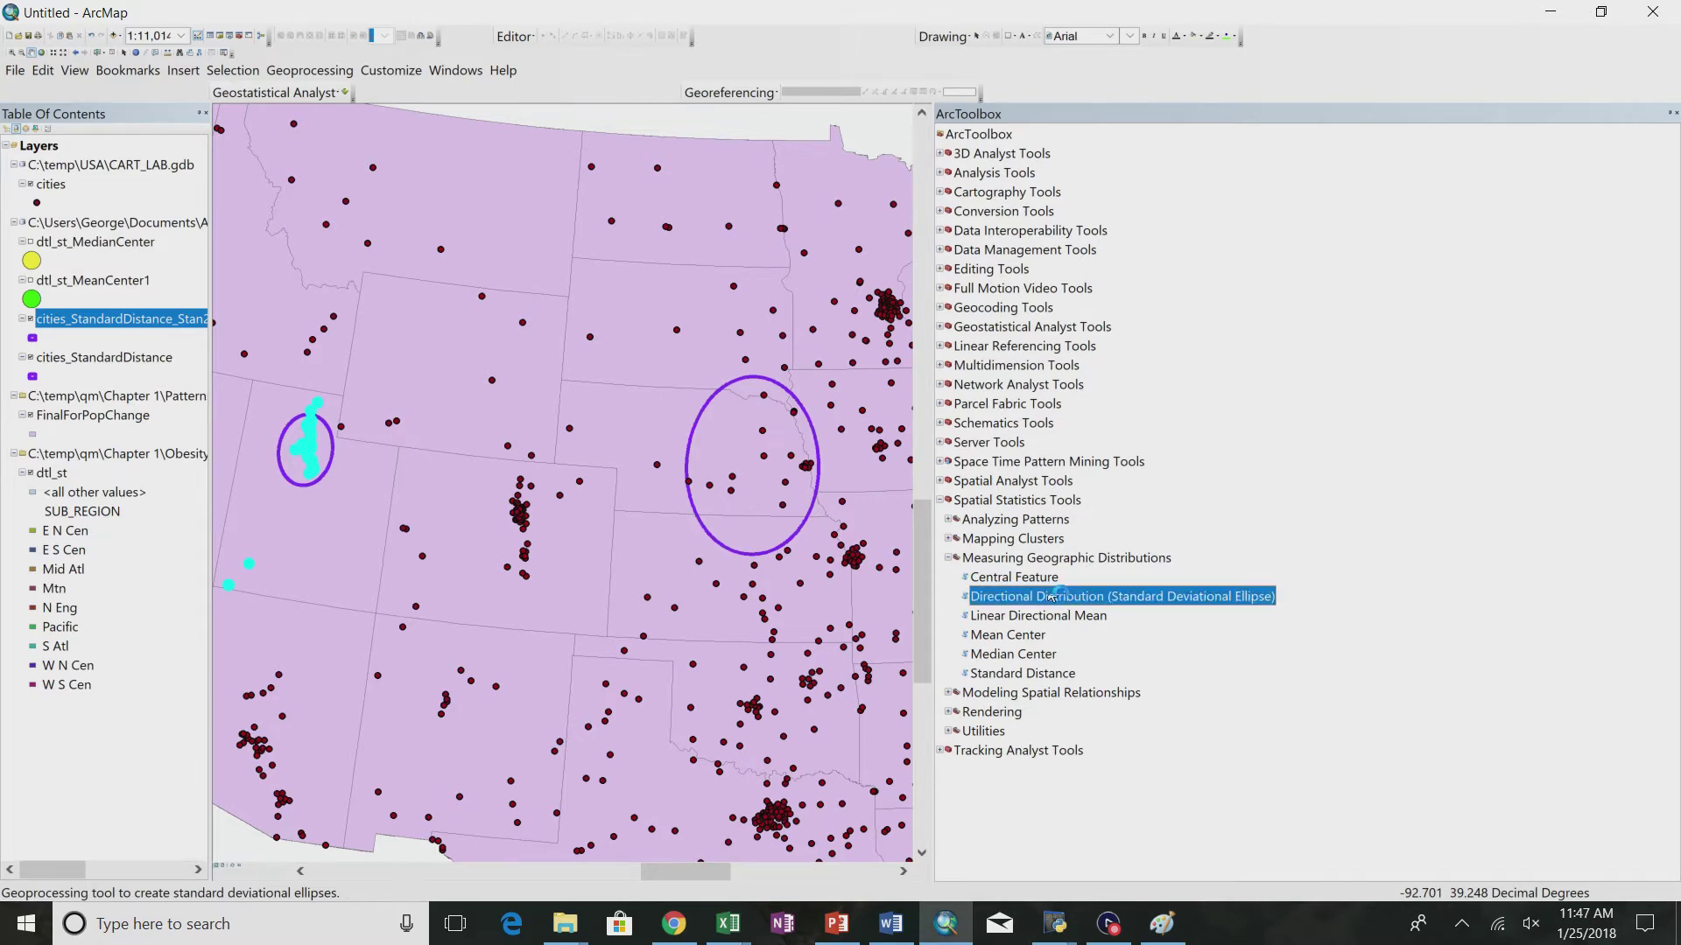
{"action": "left_click", "coordinate": [944, 202]}
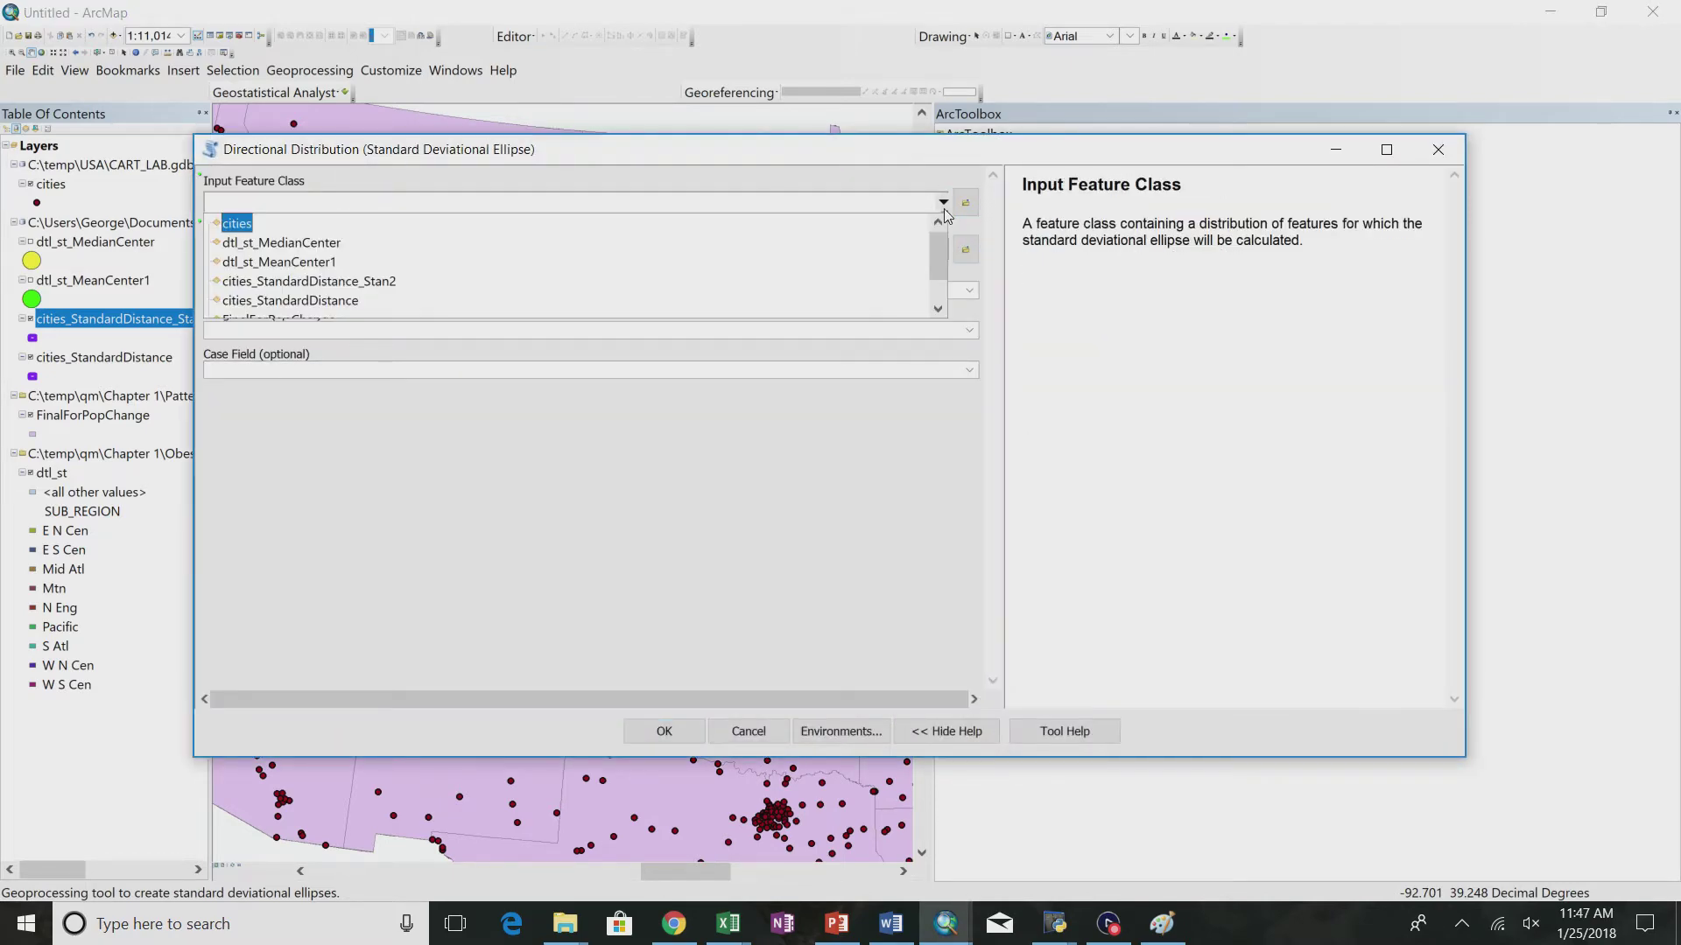
{"action": "scroll", "coordinate": [401, 294], "scroll_direction": "down", "scroll_amount": 1}
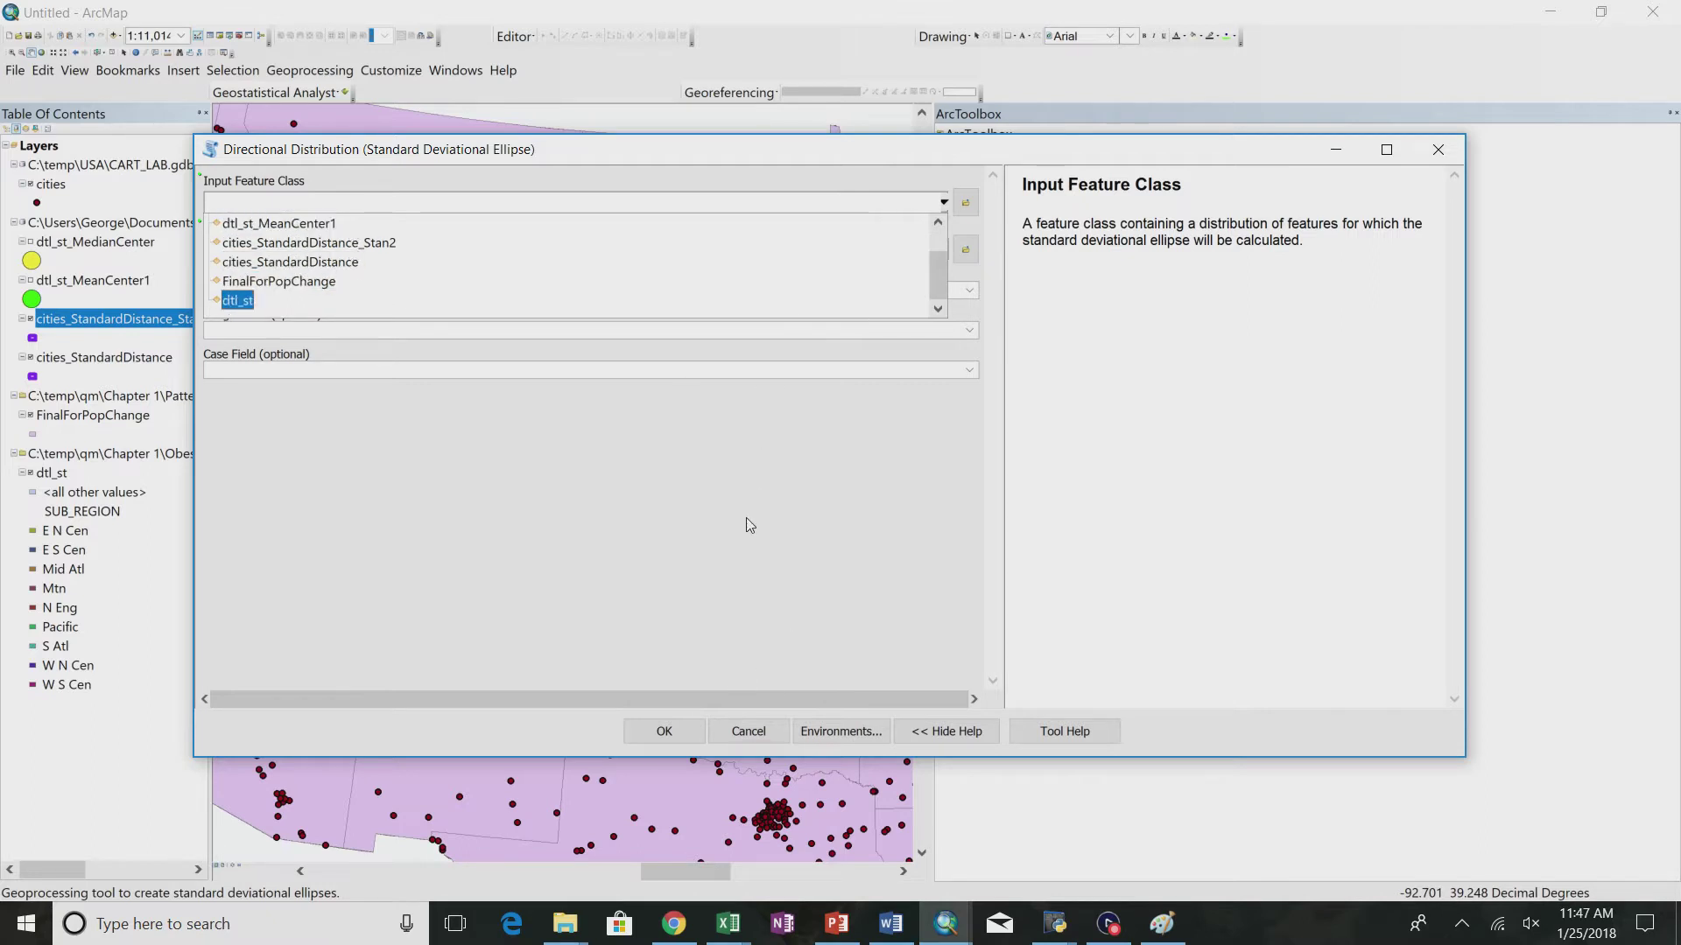
{"action": "left_click", "coordinate": [756, 734]}
{"action": "left_click", "coordinate": [757, 734]}
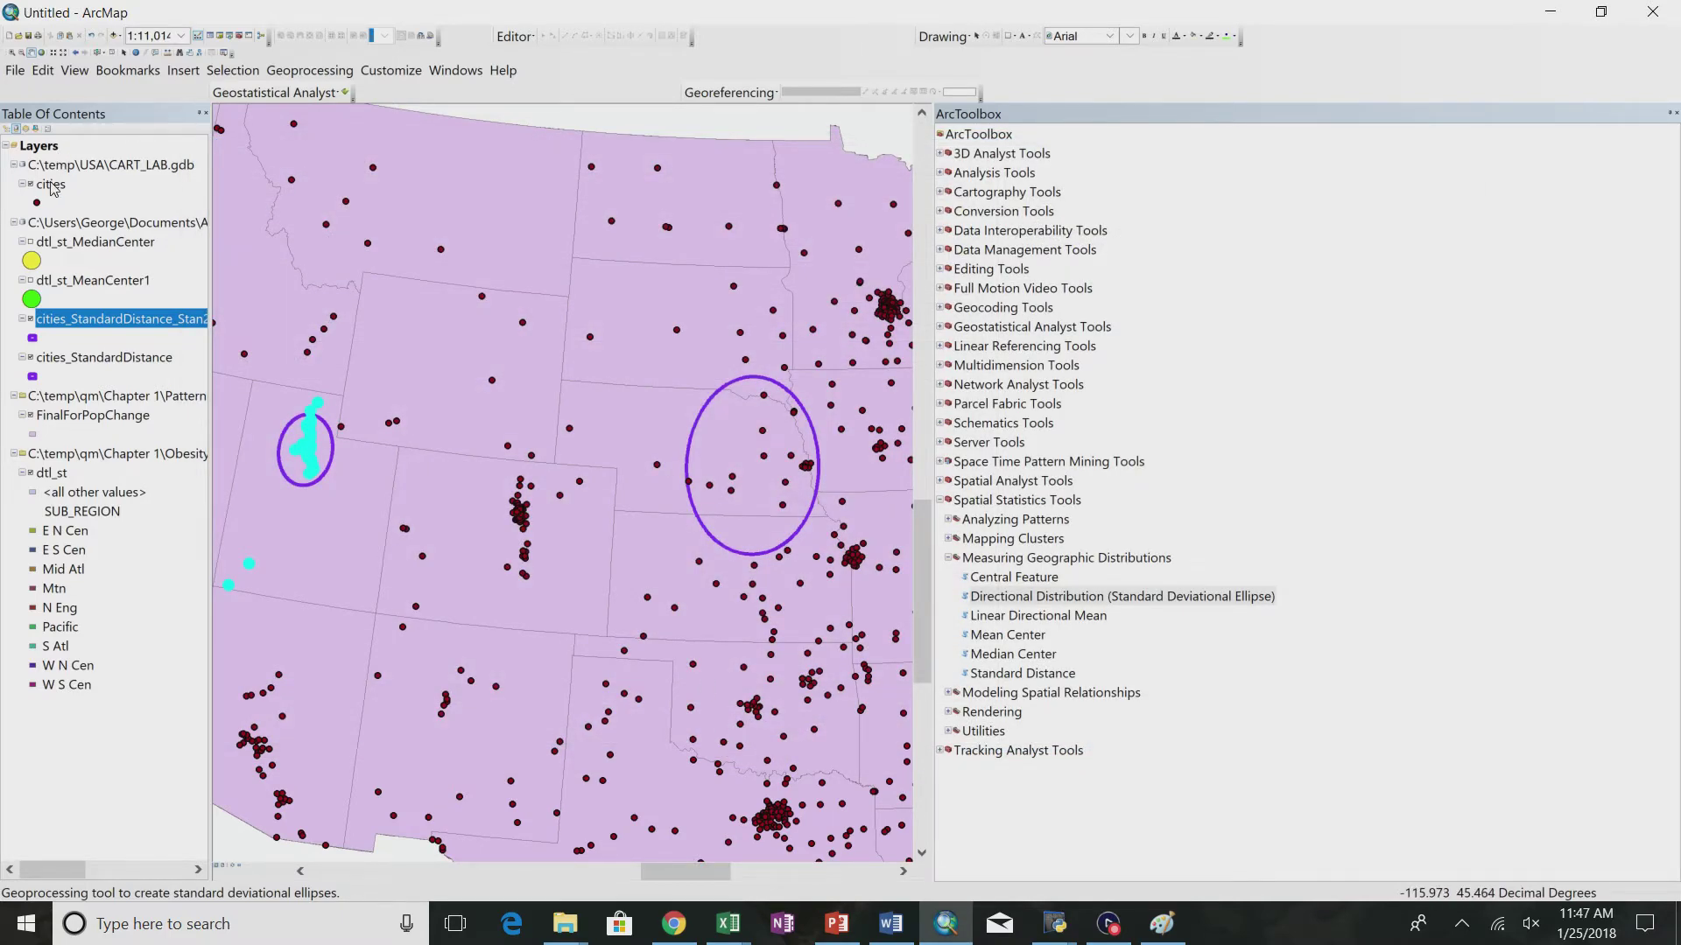
- Create a new attribute selection on the cities layer with the expression ST = 'NE'
{"action": "left_click", "coordinate": [235, 70]}
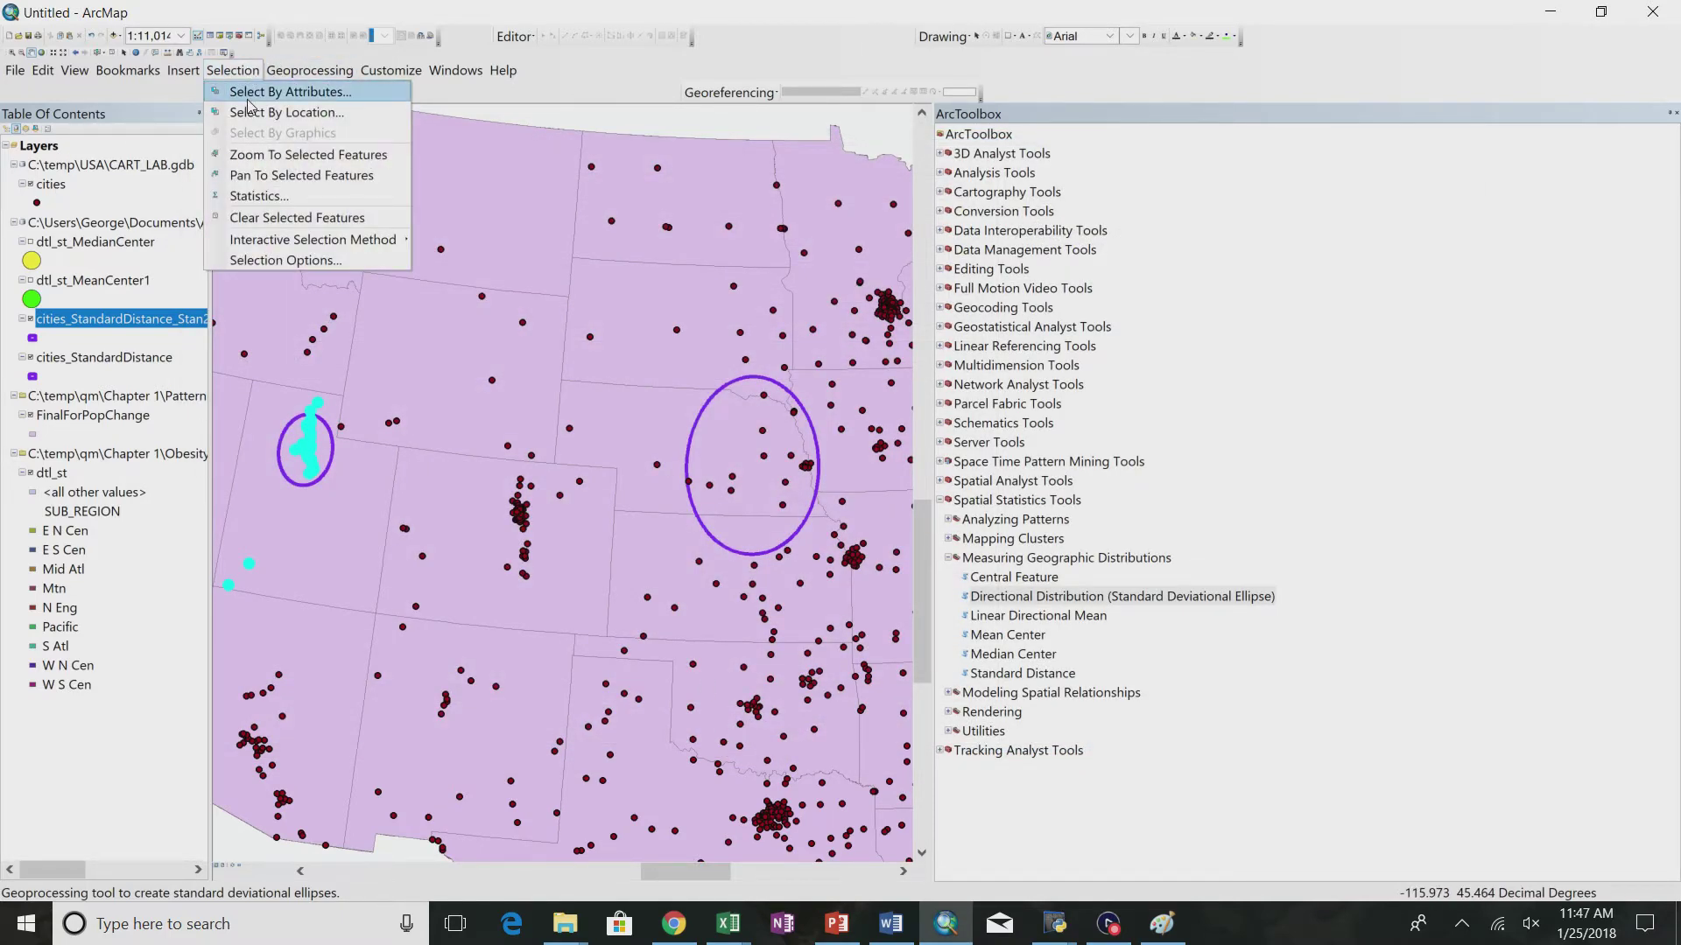
{"action": "left_click", "coordinate": [254, 92]}
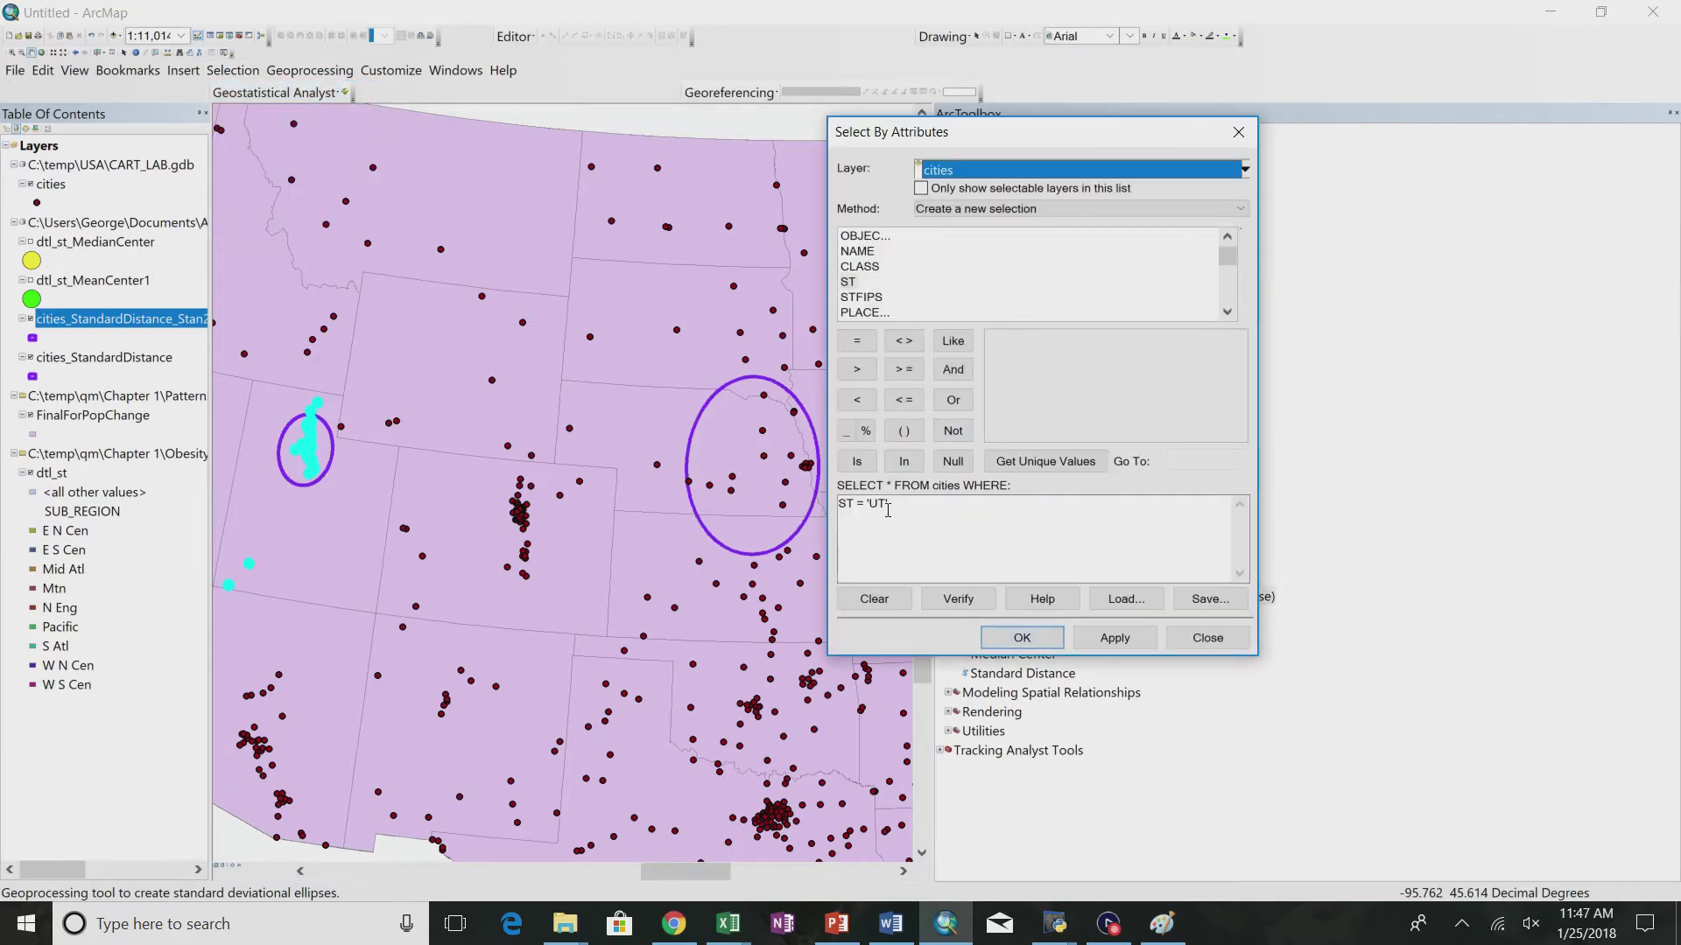
{"action": "left_click", "coordinate": [887, 510]}
{"action": "key", "text": "BackSpace"}
{"action": "key", "text": "BackSpace"}
{"action": "key", "text": "BackSpace"}
{"action": "type", "text": "NE'"}
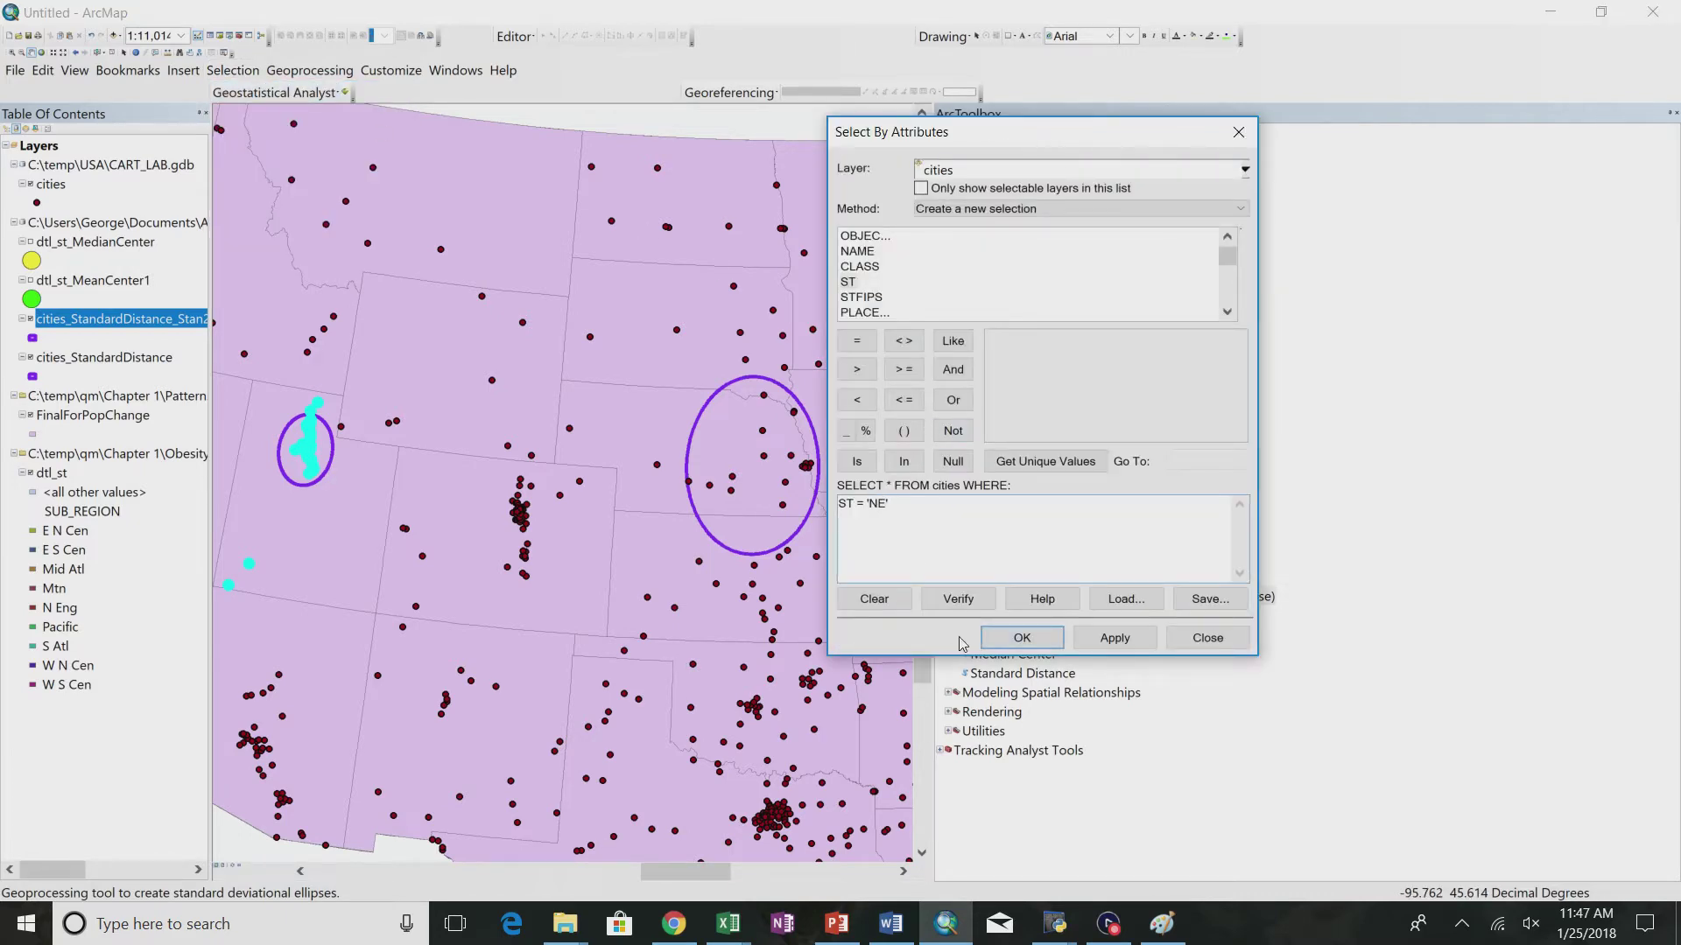
{"action": "left_click", "coordinate": [1047, 640]}
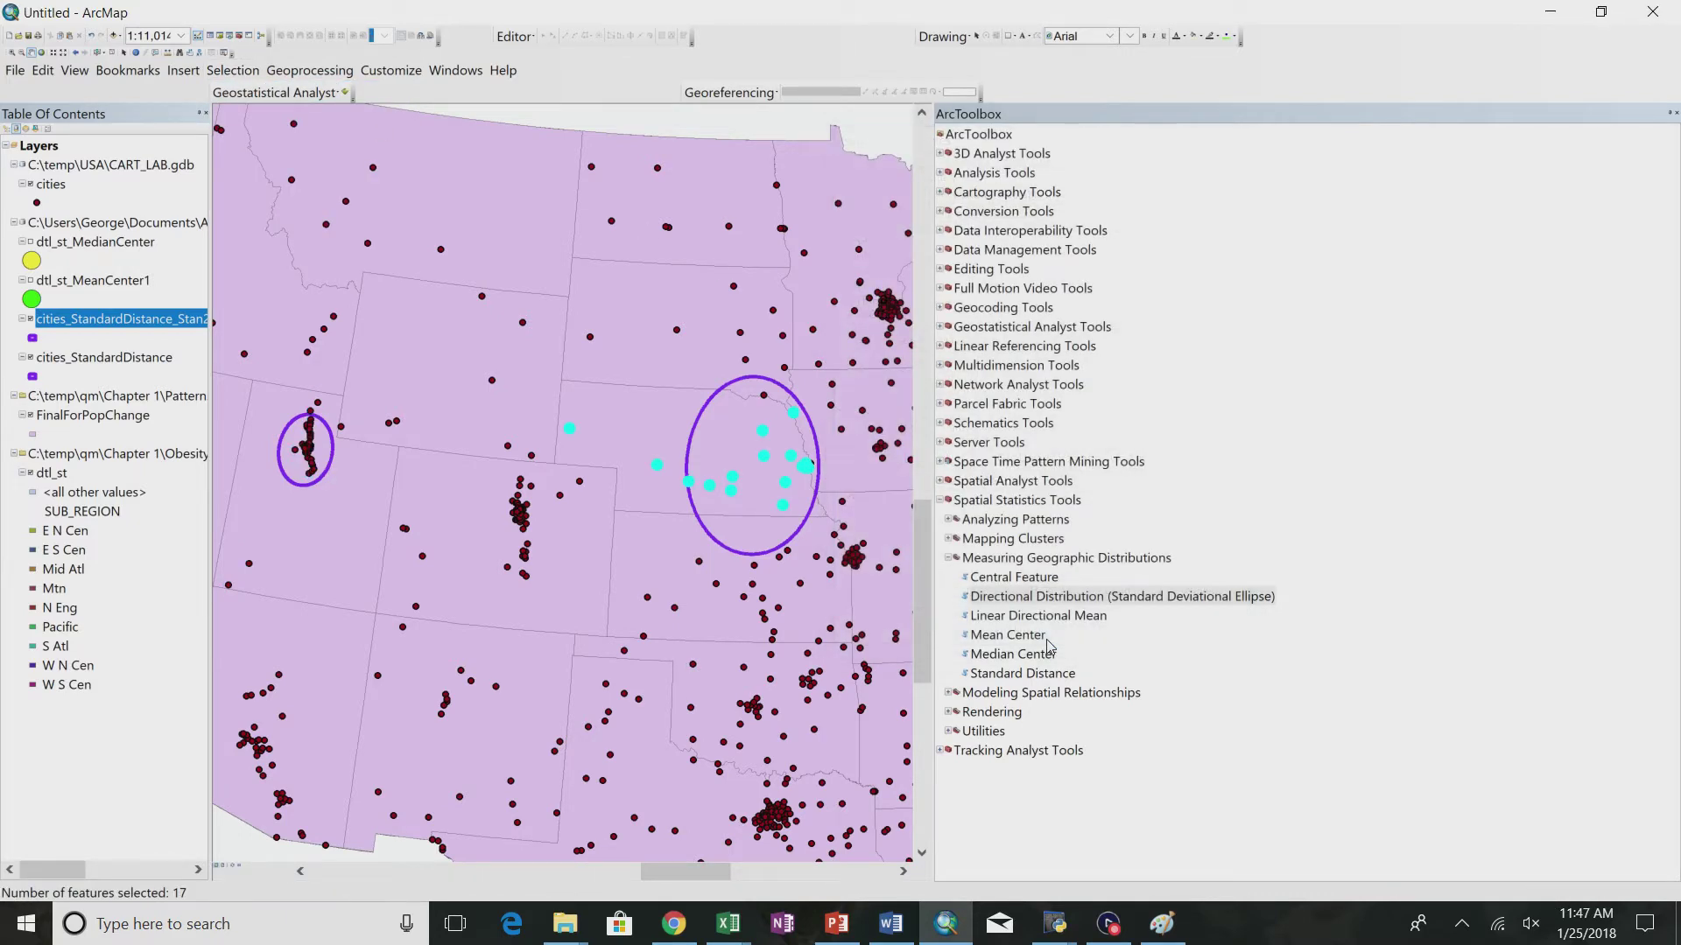
- Run Directional Distribution on the selected cities with an ellipse size of 1_STANDARD_DEVIATION, output to cities_DirectionalDistributi in Default.gdb
{"action": "double_click", "coordinate": [1070, 597]}
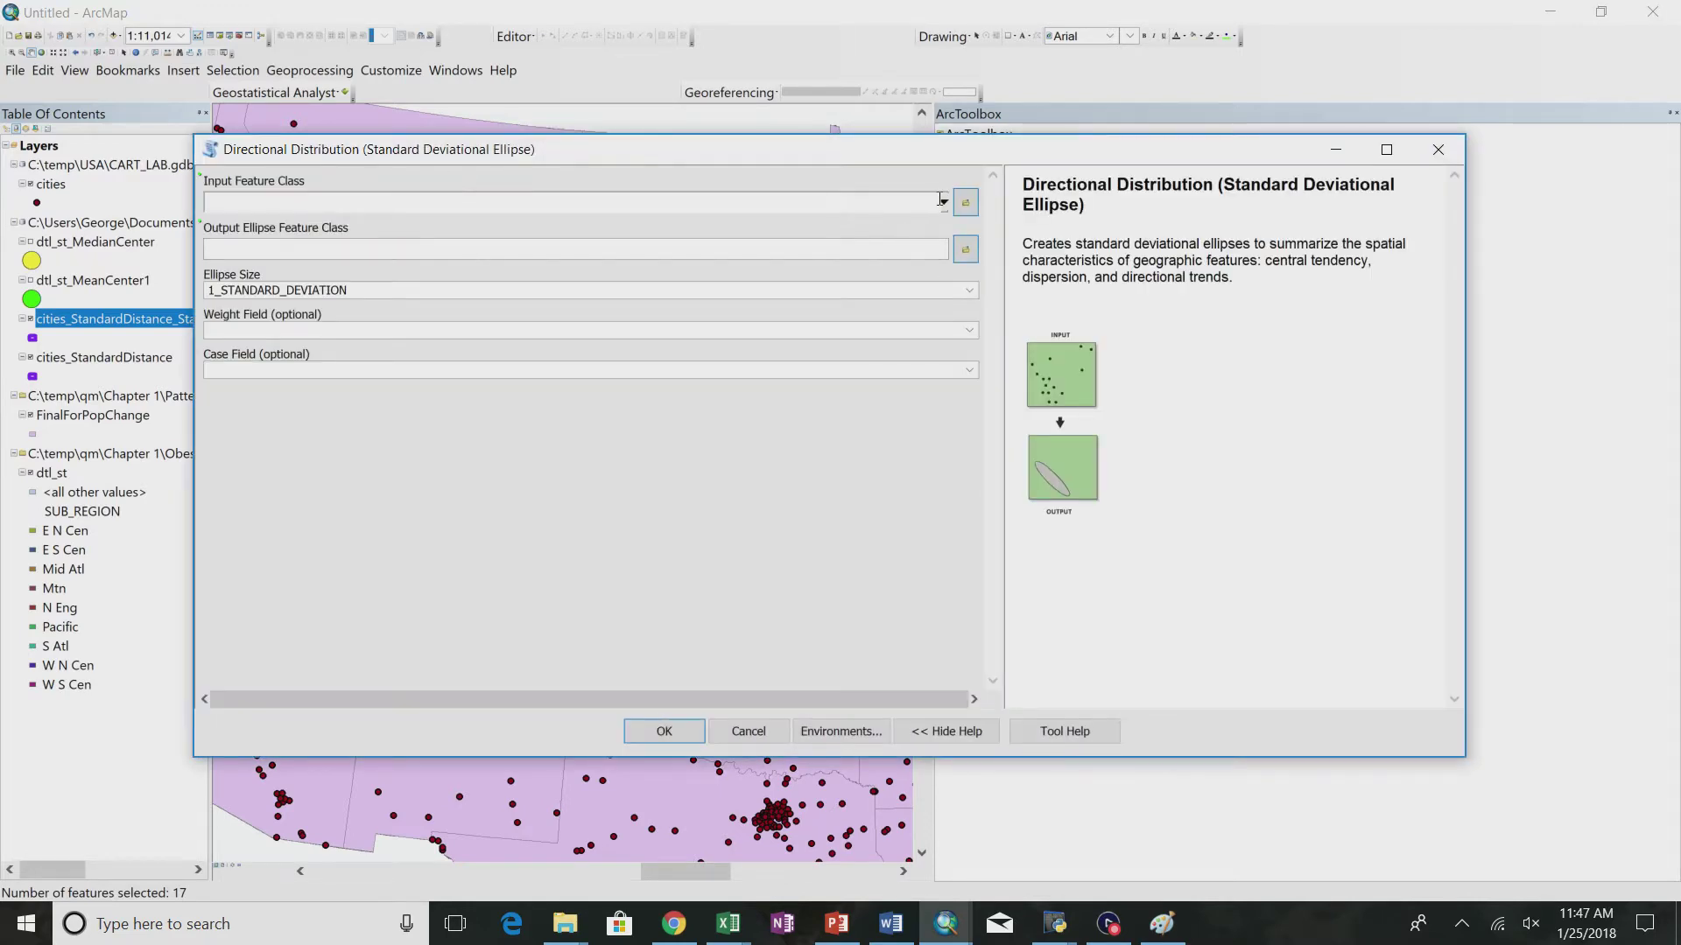
{"action": "left_click", "coordinate": [942, 200]}
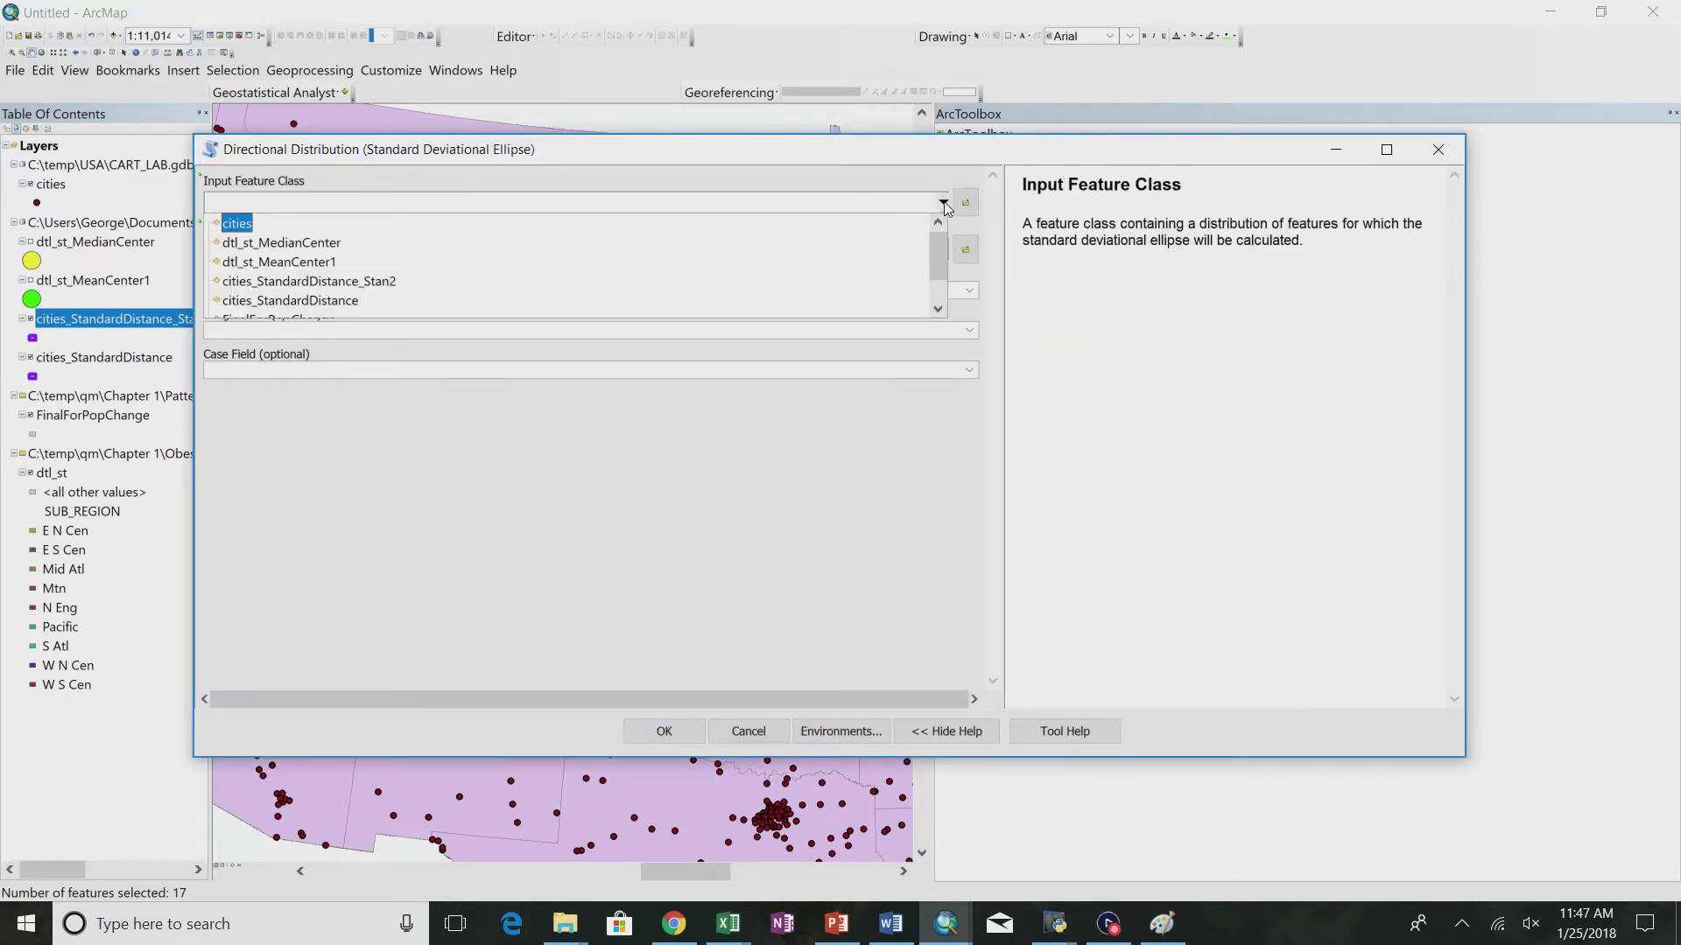
{"action": "left_click", "coordinate": [253, 226]}
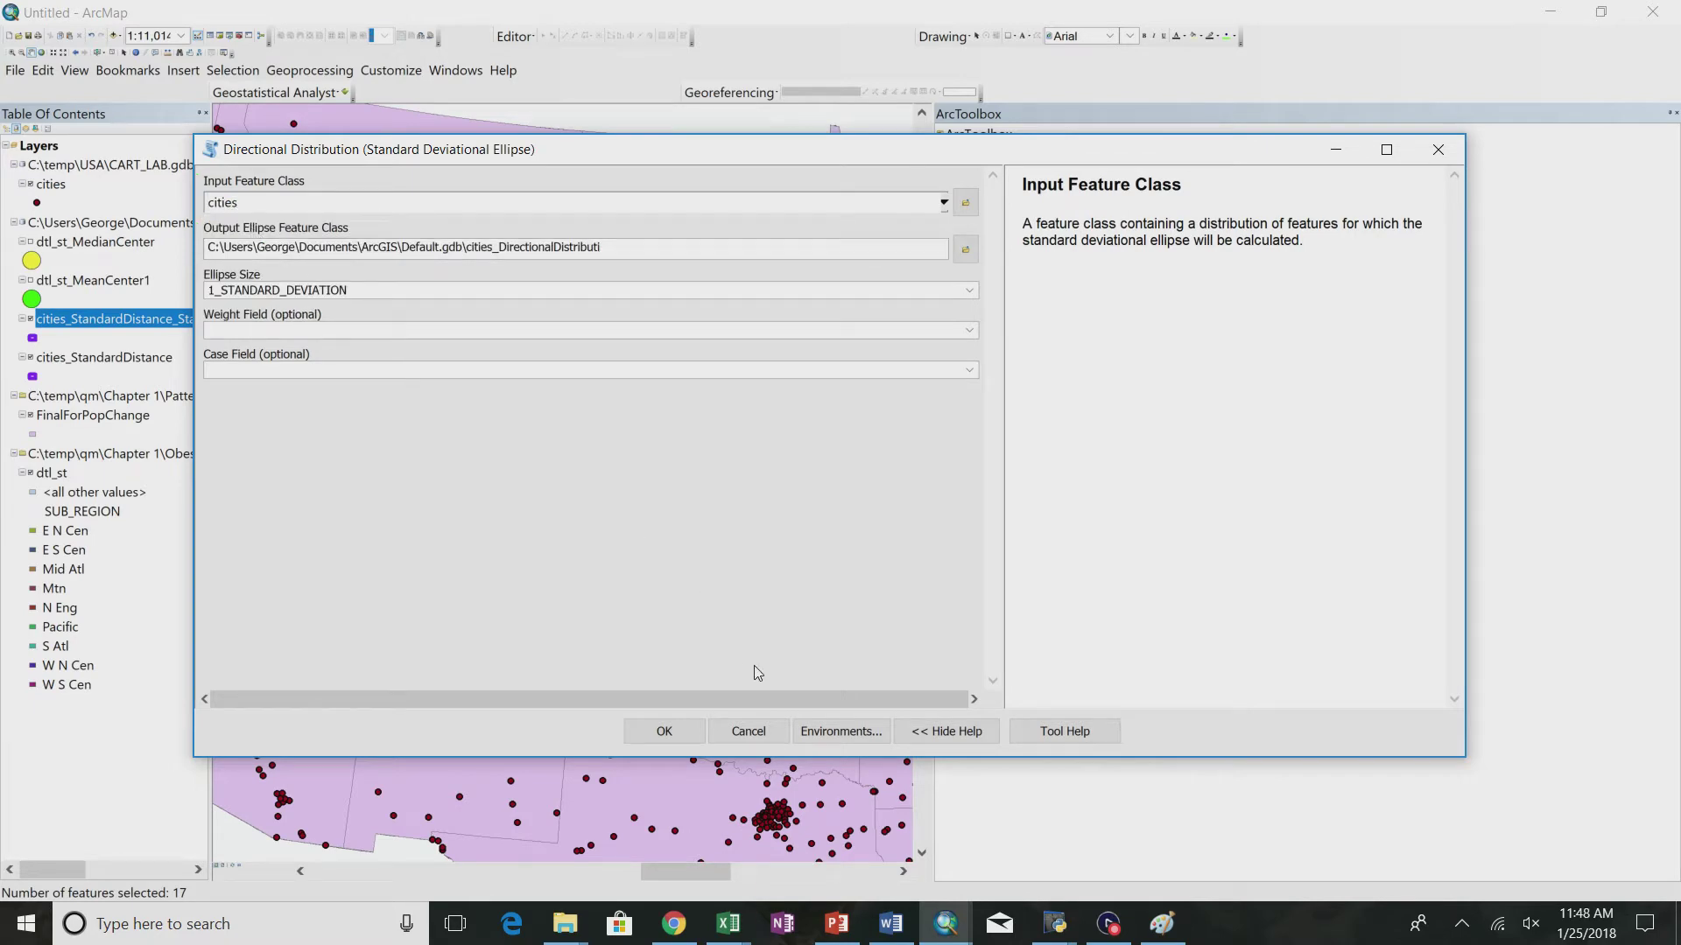
{"action": "left_click", "coordinate": [677, 733]}
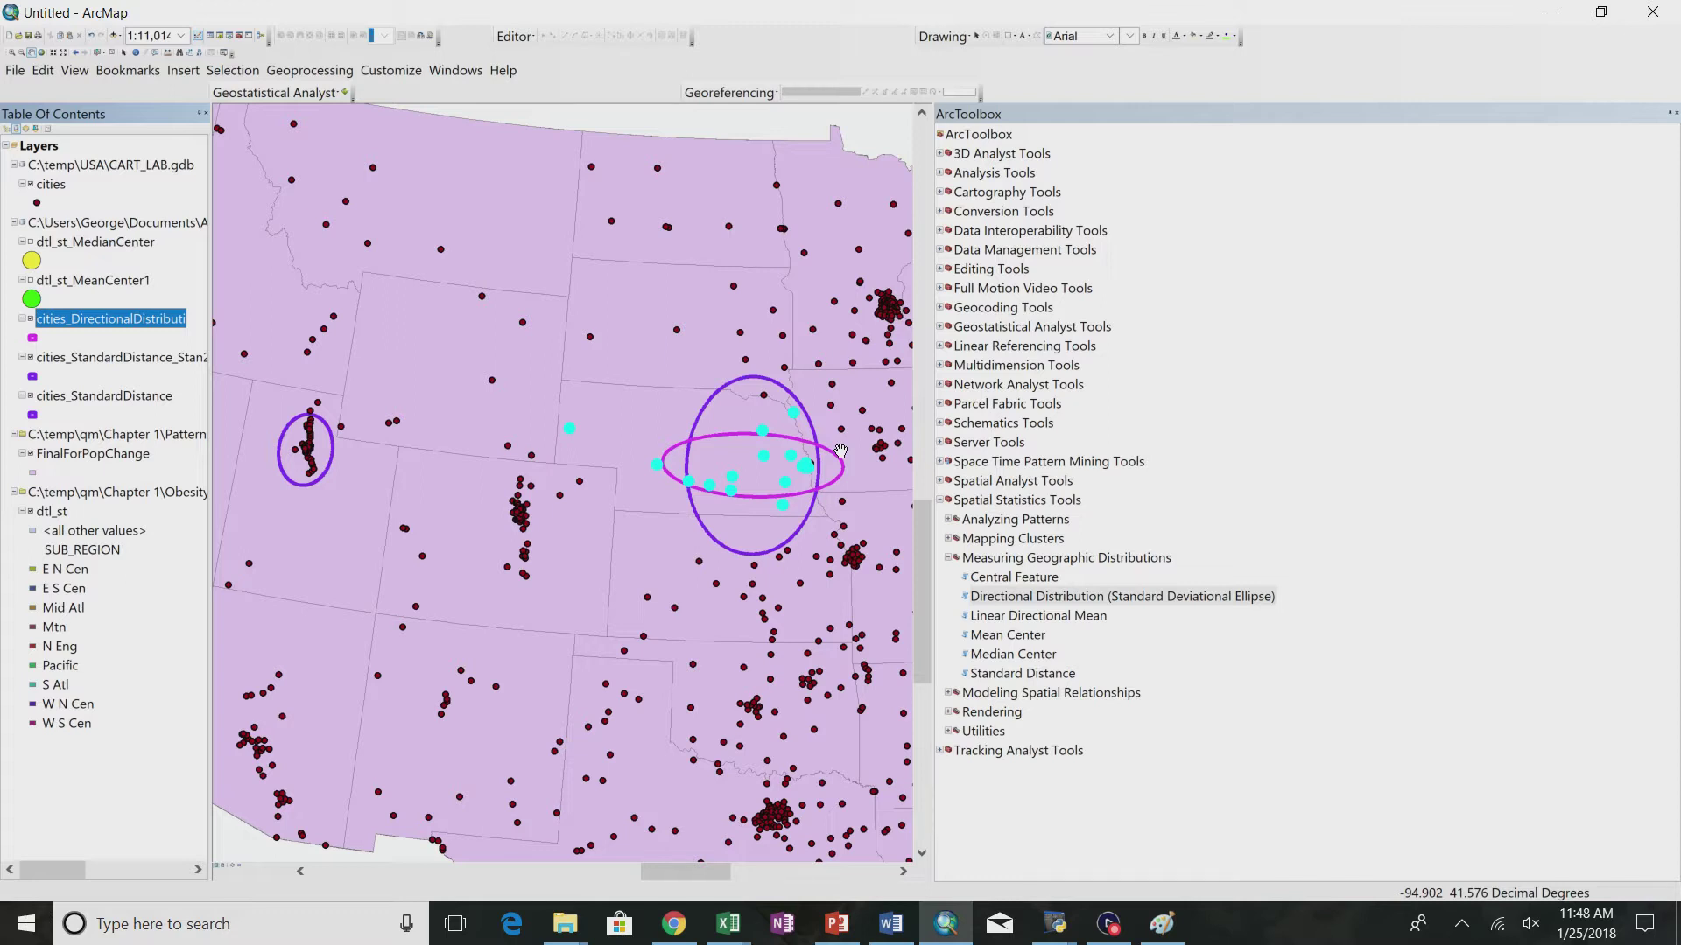
- Review the PowerPoint lecture slides on standard distance, Manhattan distance and median, and coefficient of variation, and return to ArcMap
{"action": "key", "text": "alt+Tab"}
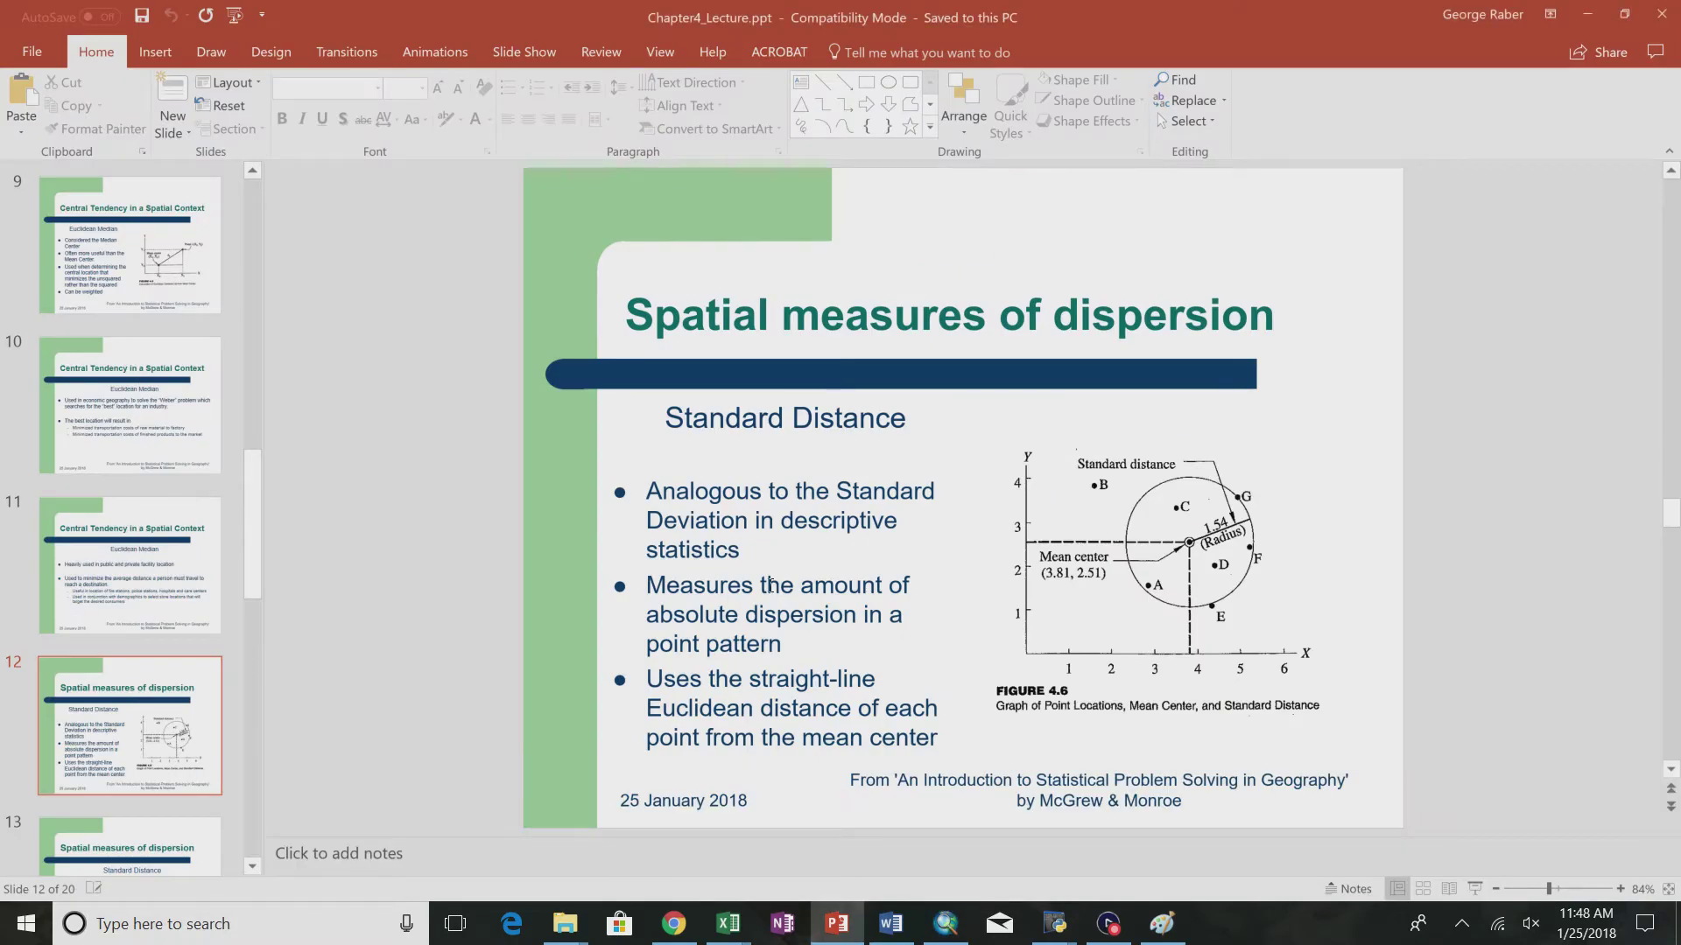
{"action": "scroll", "coordinate": [144, 694], "scroll_direction": "down", "scroll_amount": 2}
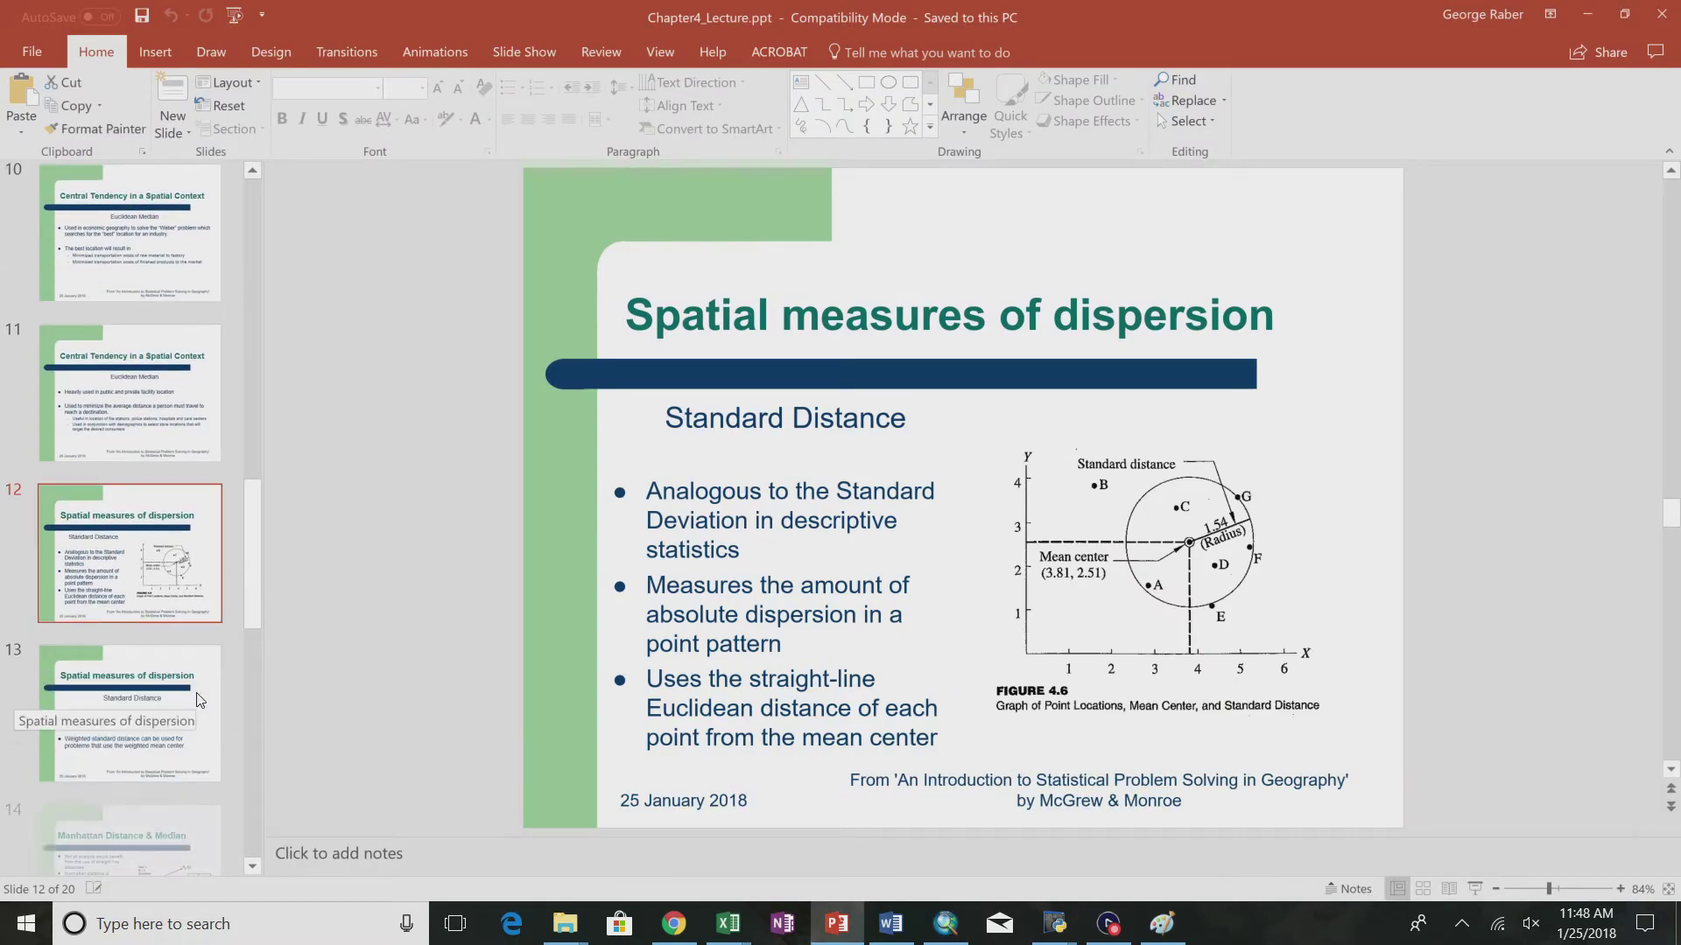
{"action": "key", "text": "Down"}
{"action": "key", "text": "Up"}
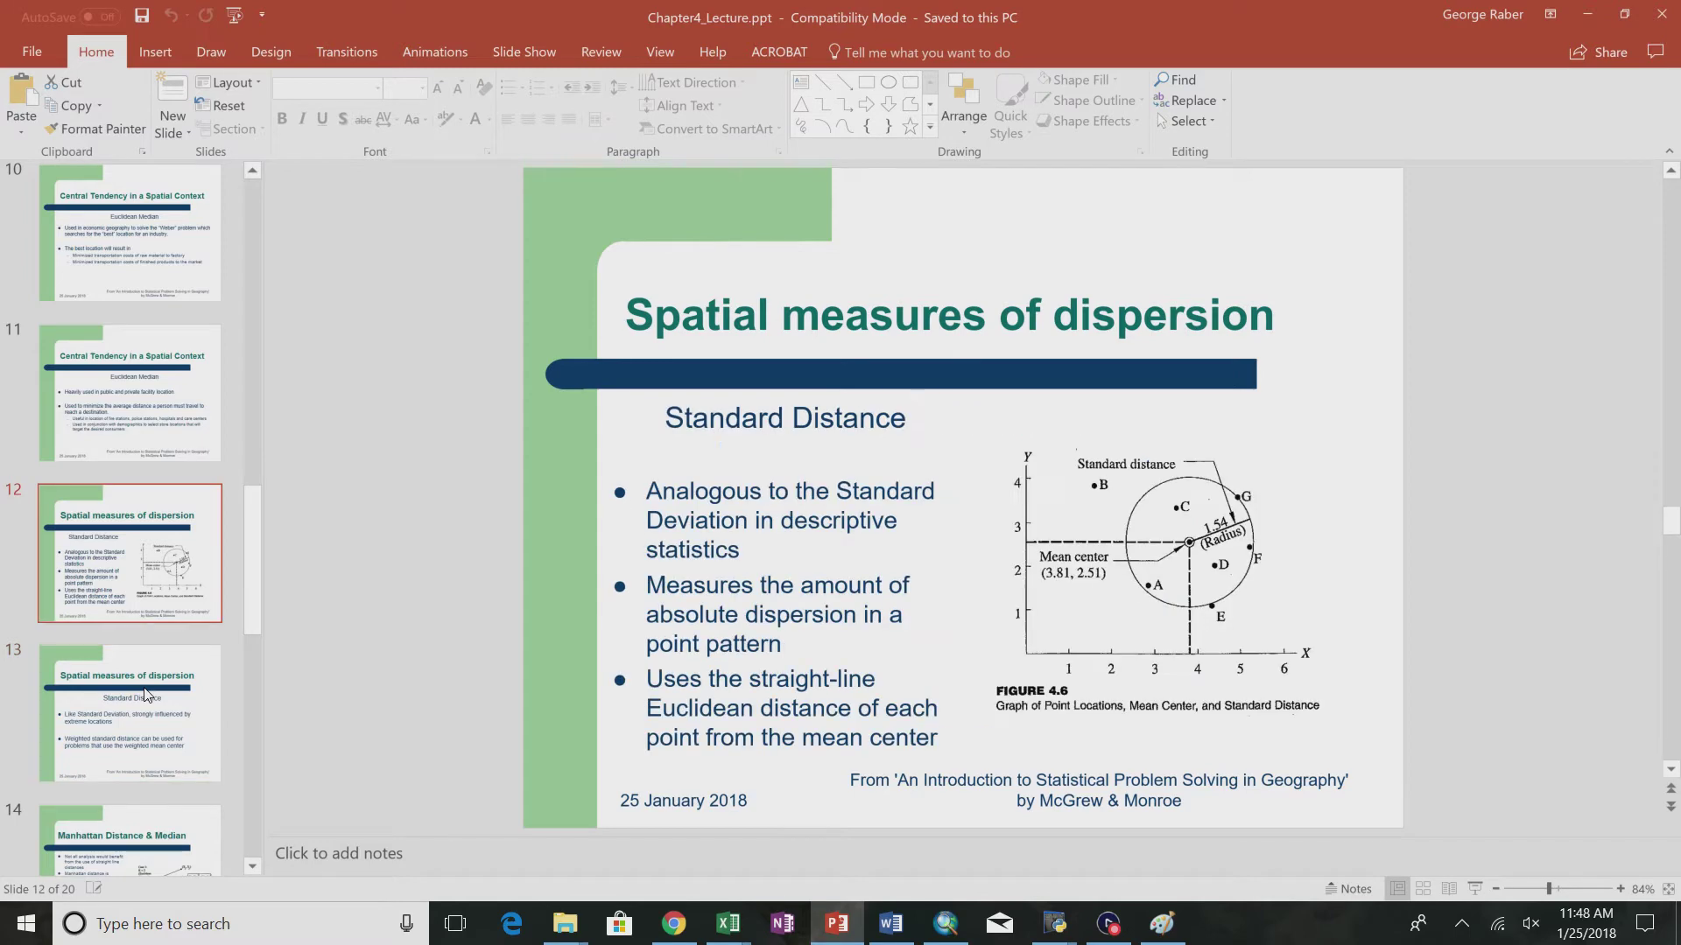
{"action": "key", "text": "Down"}
{"action": "key", "text": "Down"}
{"action": "key", "text": "Up"}
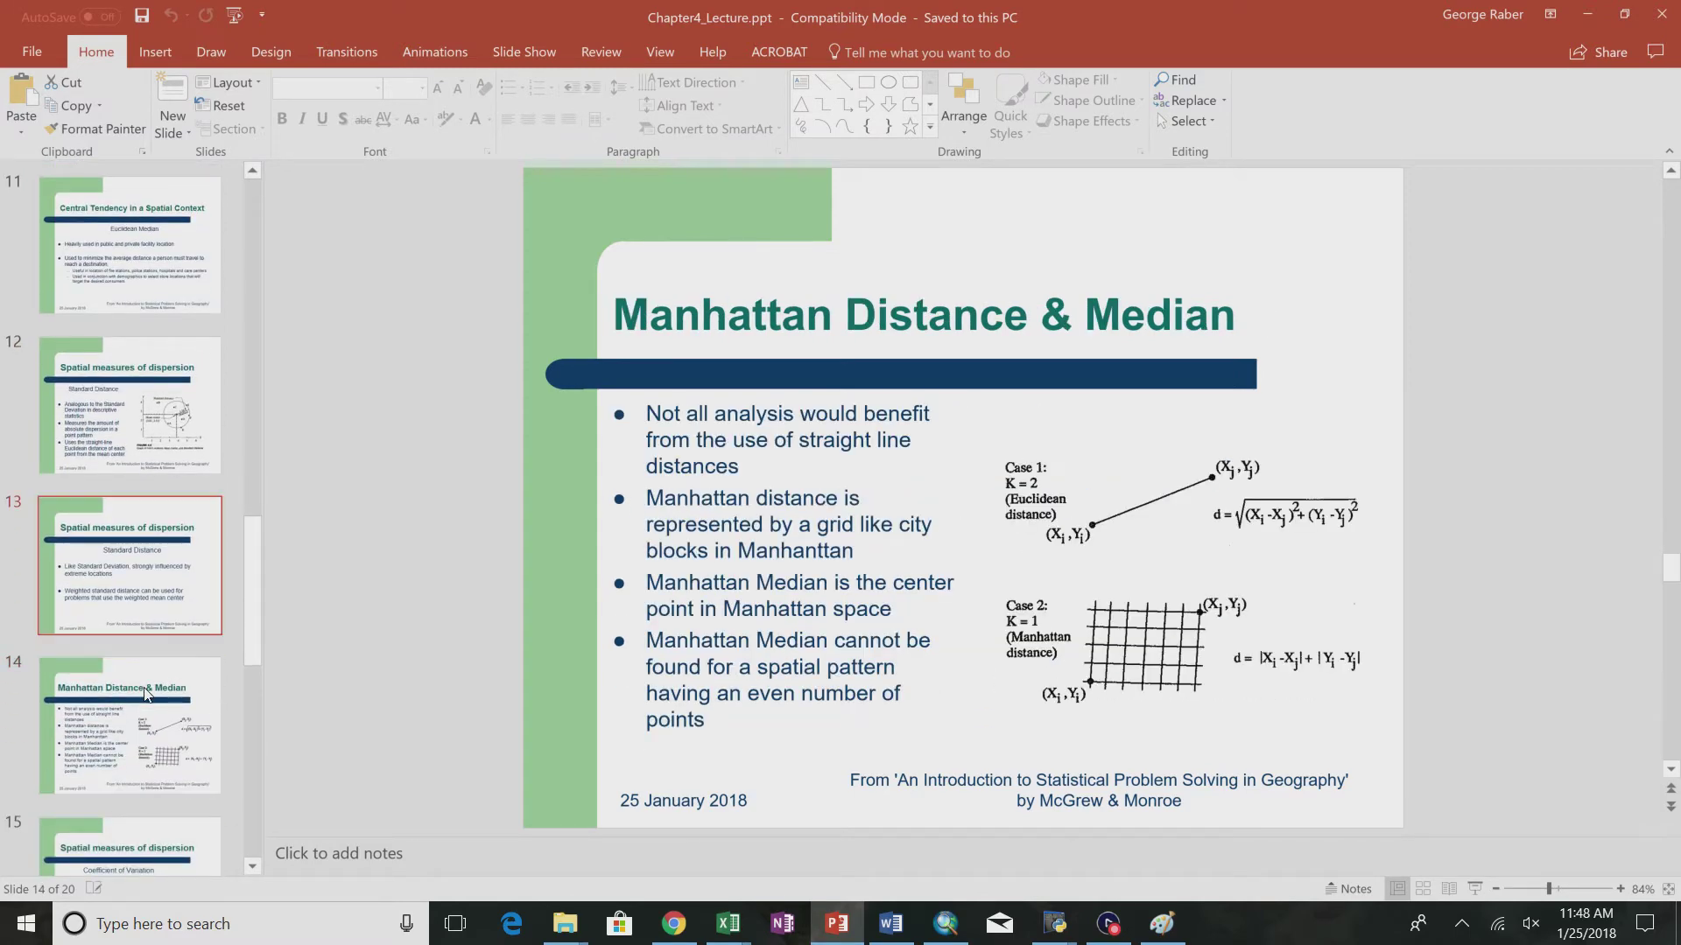
{"action": "key", "text": "Down"}
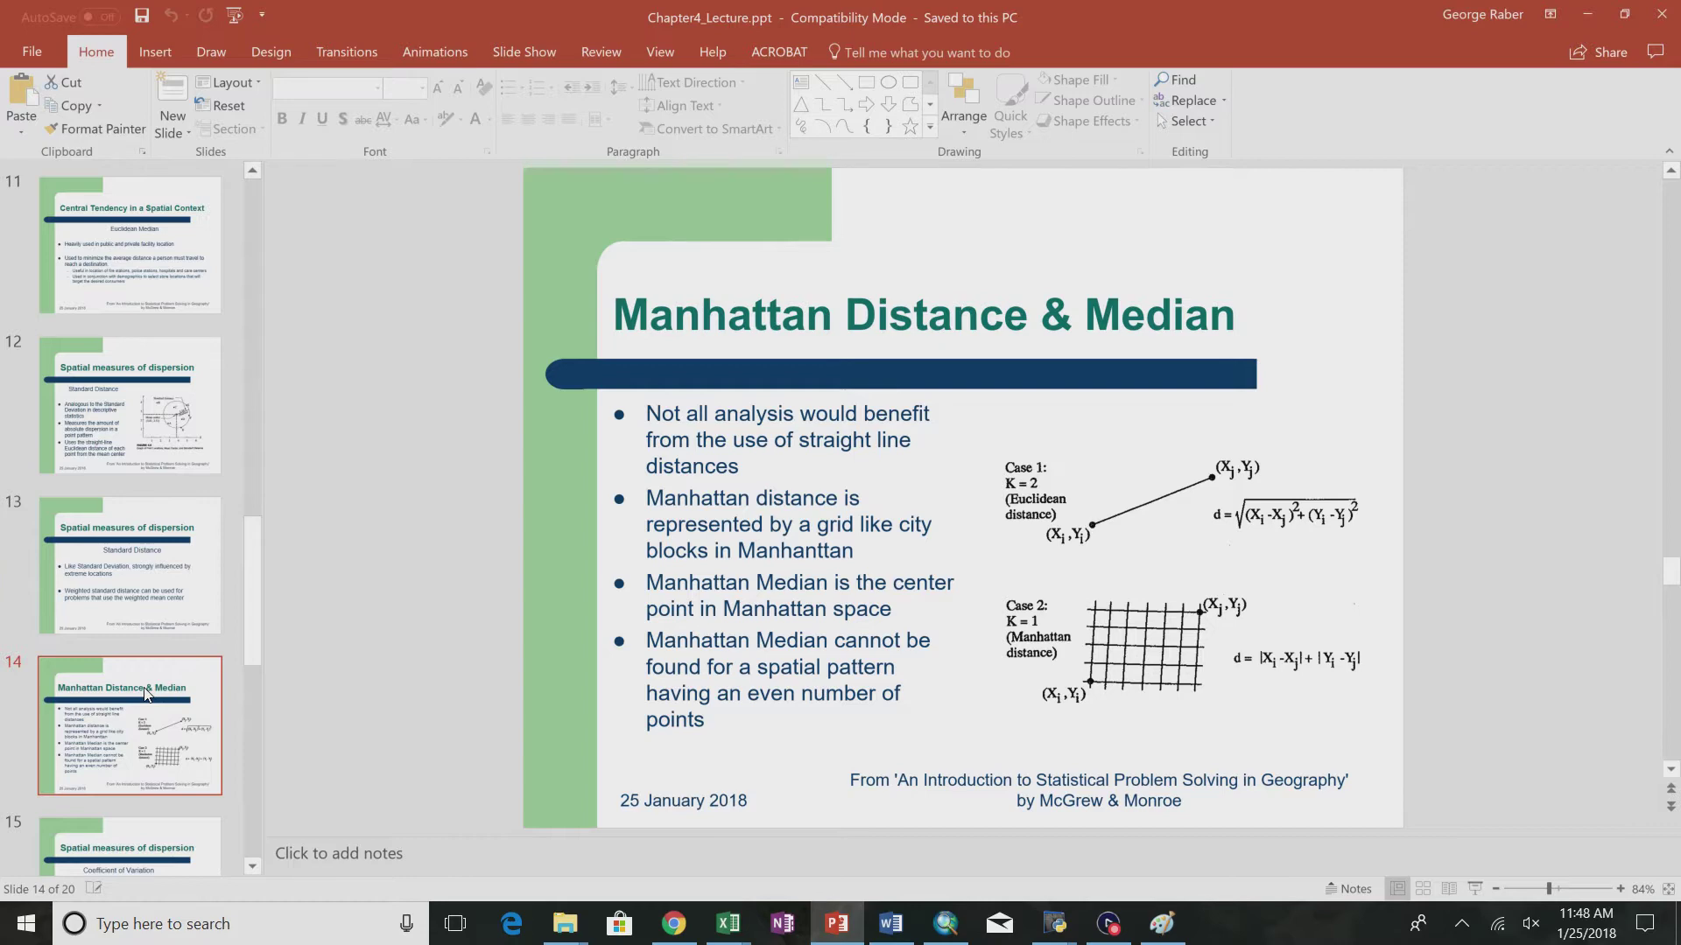
{"action": "key", "text": "Down"}
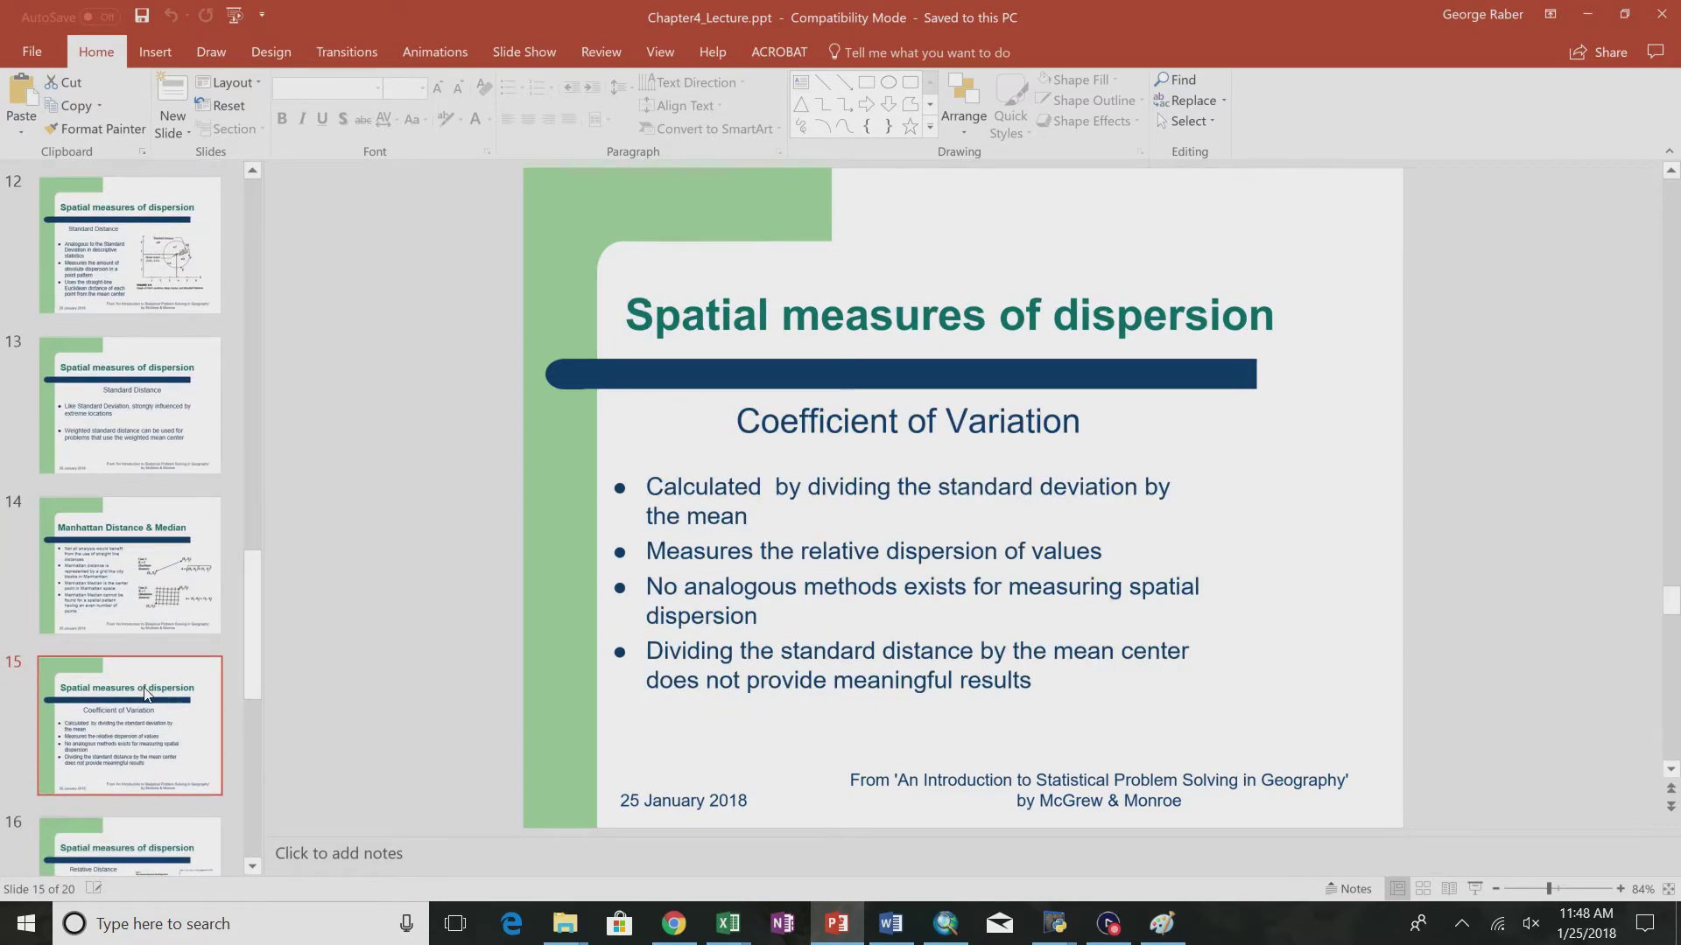
{"action": "key", "text": "Up"}
{"action": "key", "text": "Up"}
{"action": "key", "text": "Down"}
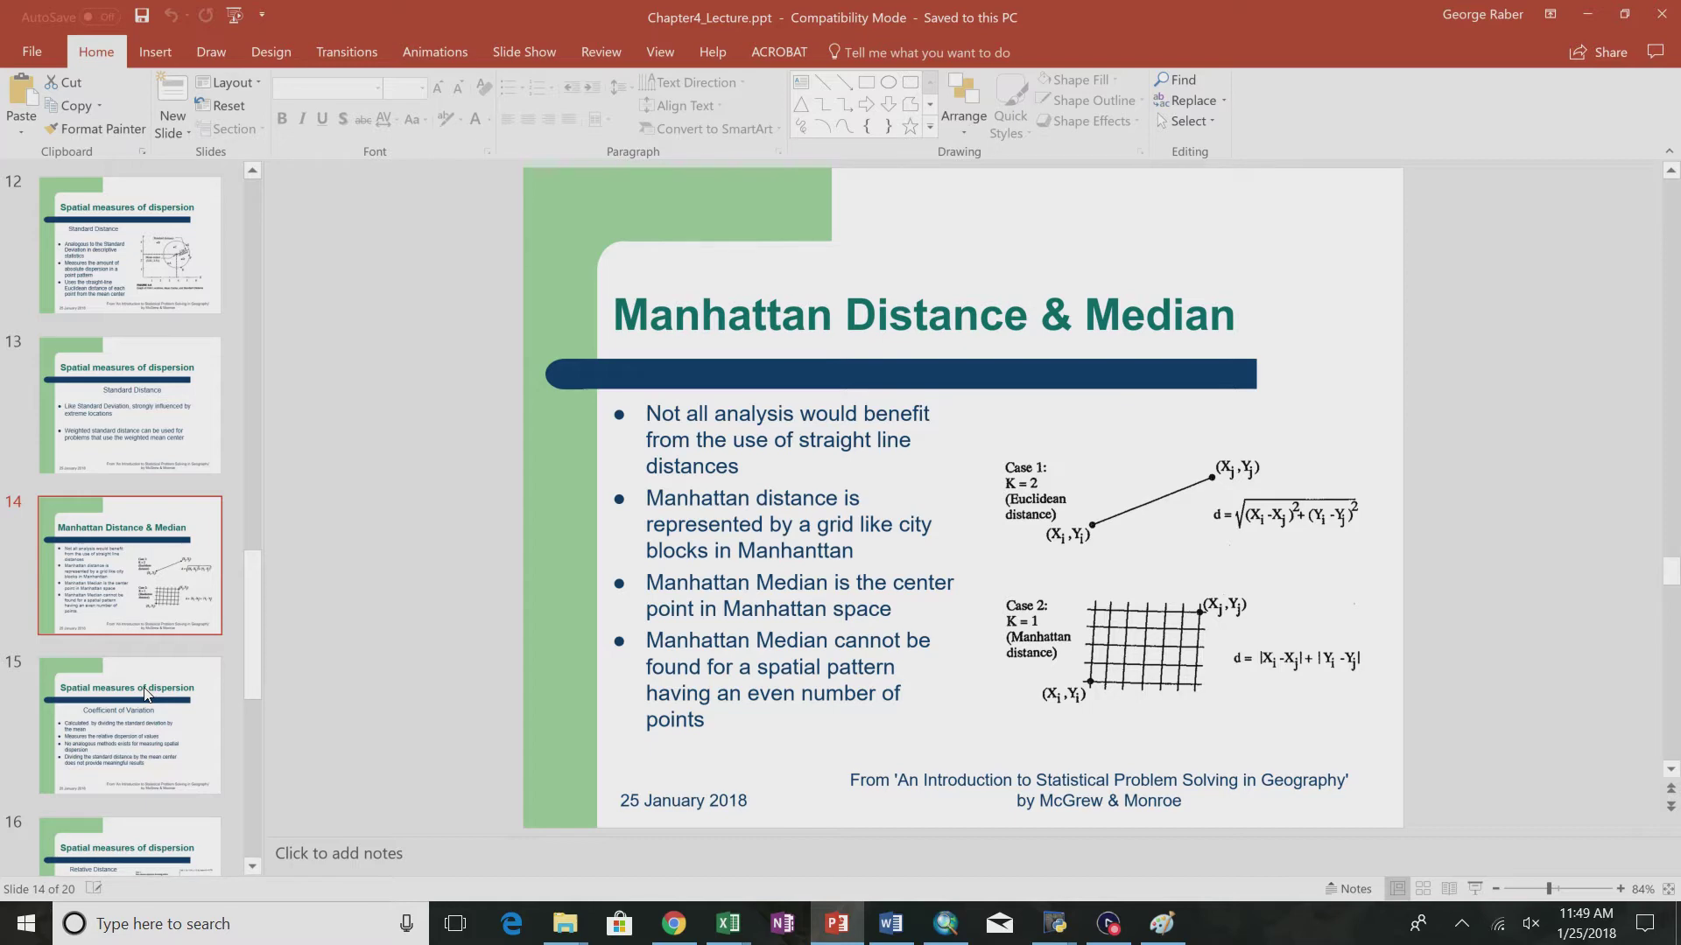
{"action": "key", "text": "alt+Tab"}
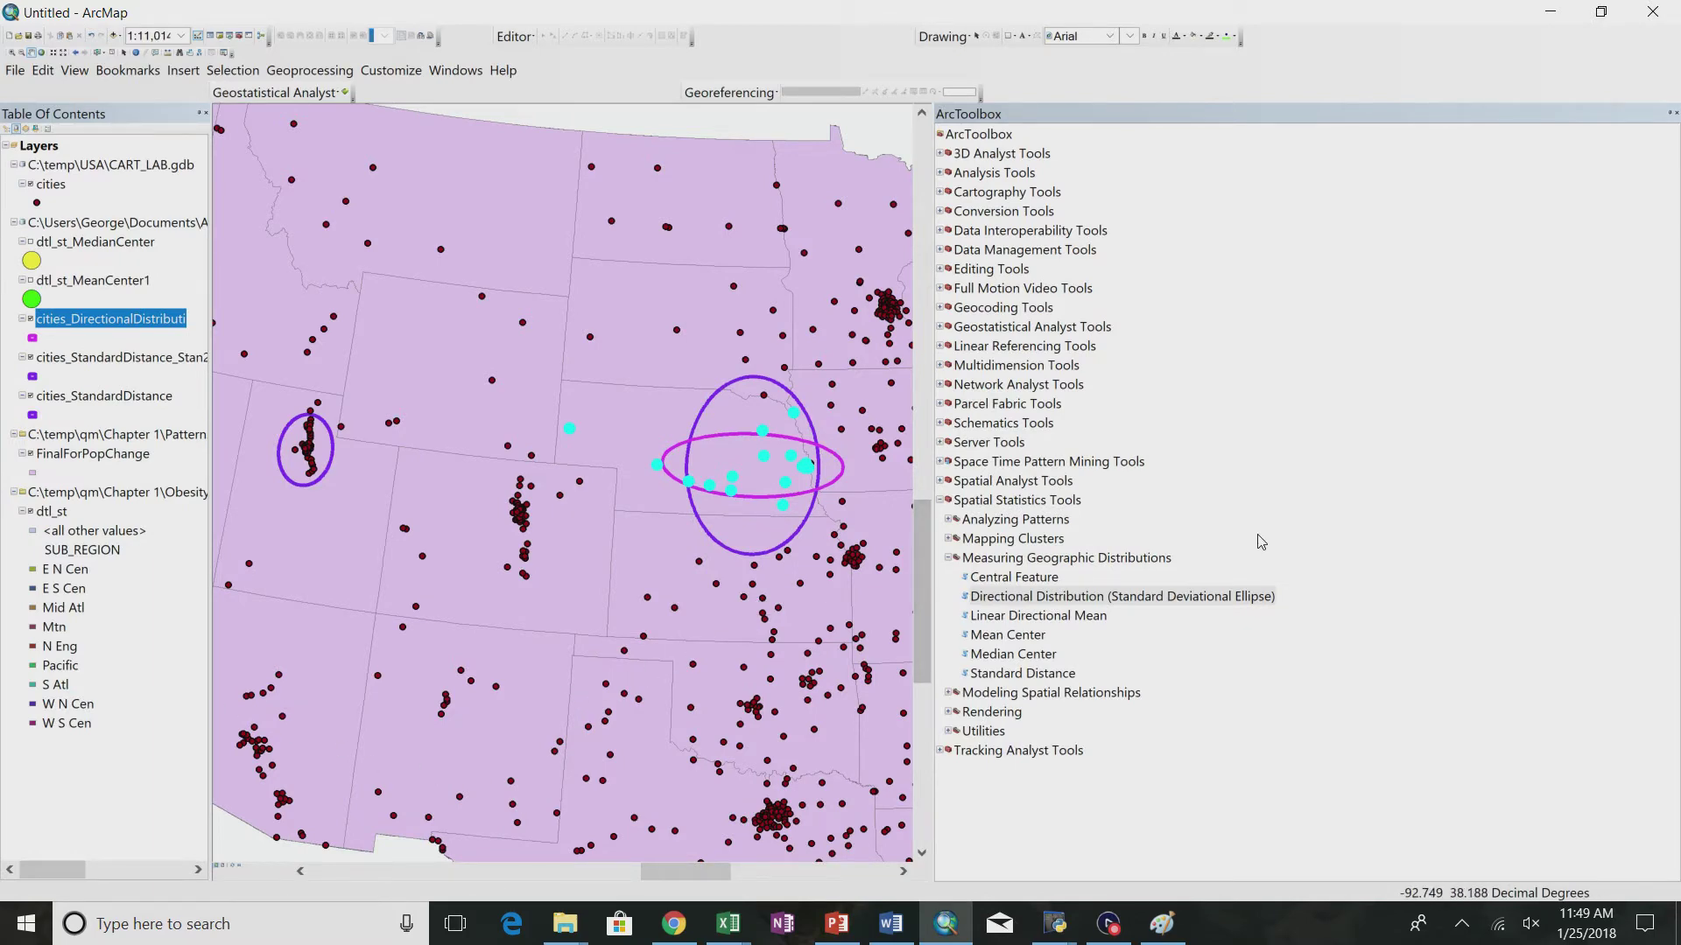
- Switch to PowerPoint and review the Coefficient of Variation slide, continuing to the Relative Distance slide
{"action": "key", "text": "alt+Tab"}
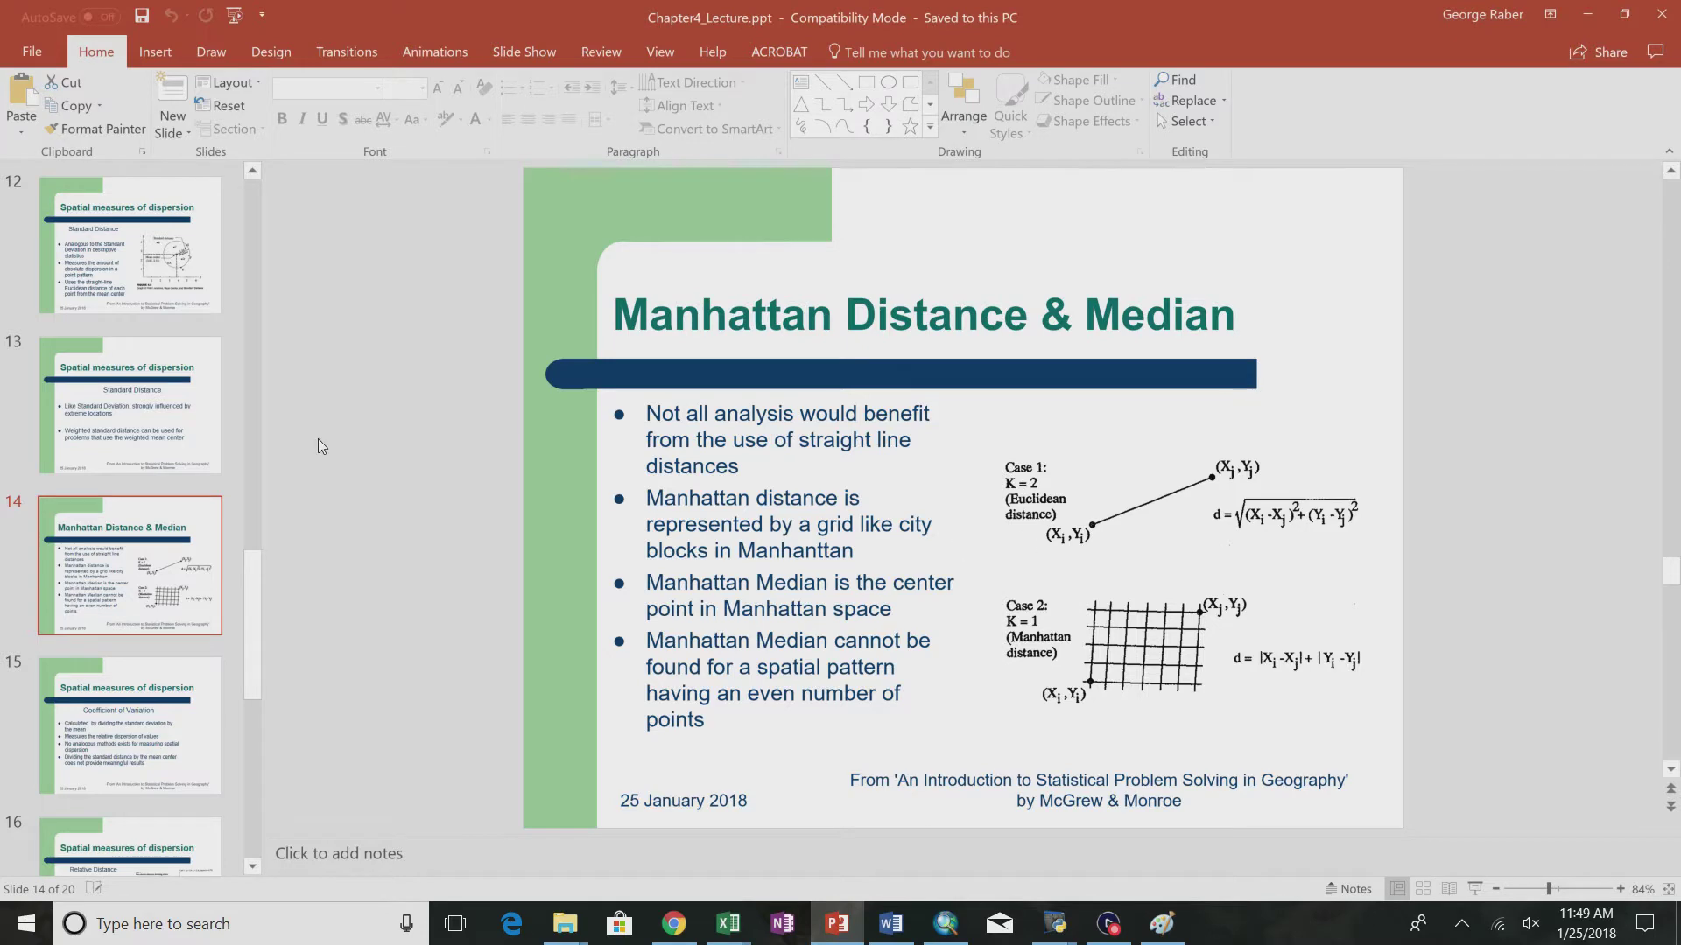
{"action": "left_click", "coordinate": [56, 700]}
{"action": "scroll", "coordinate": [57, 703], "scroll_direction": "down", "scroll_amount": 5}
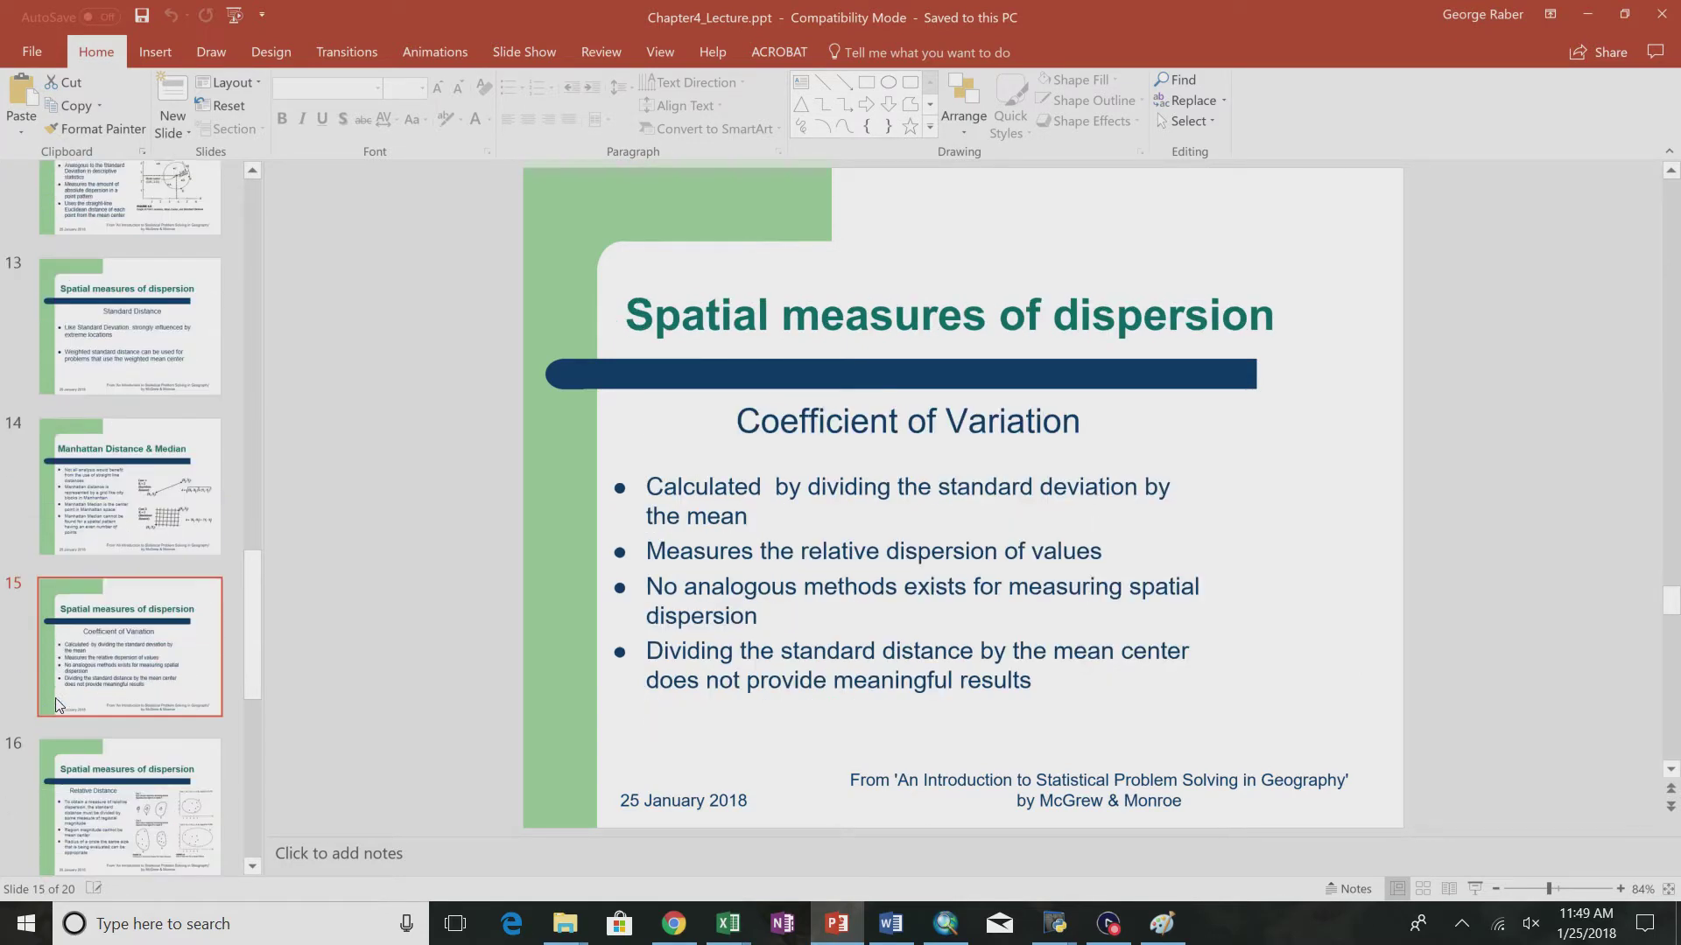
{"action": "scroll", "coordinate": [56, 703], "scroll_direction": "down", "scroll_amount": 5}
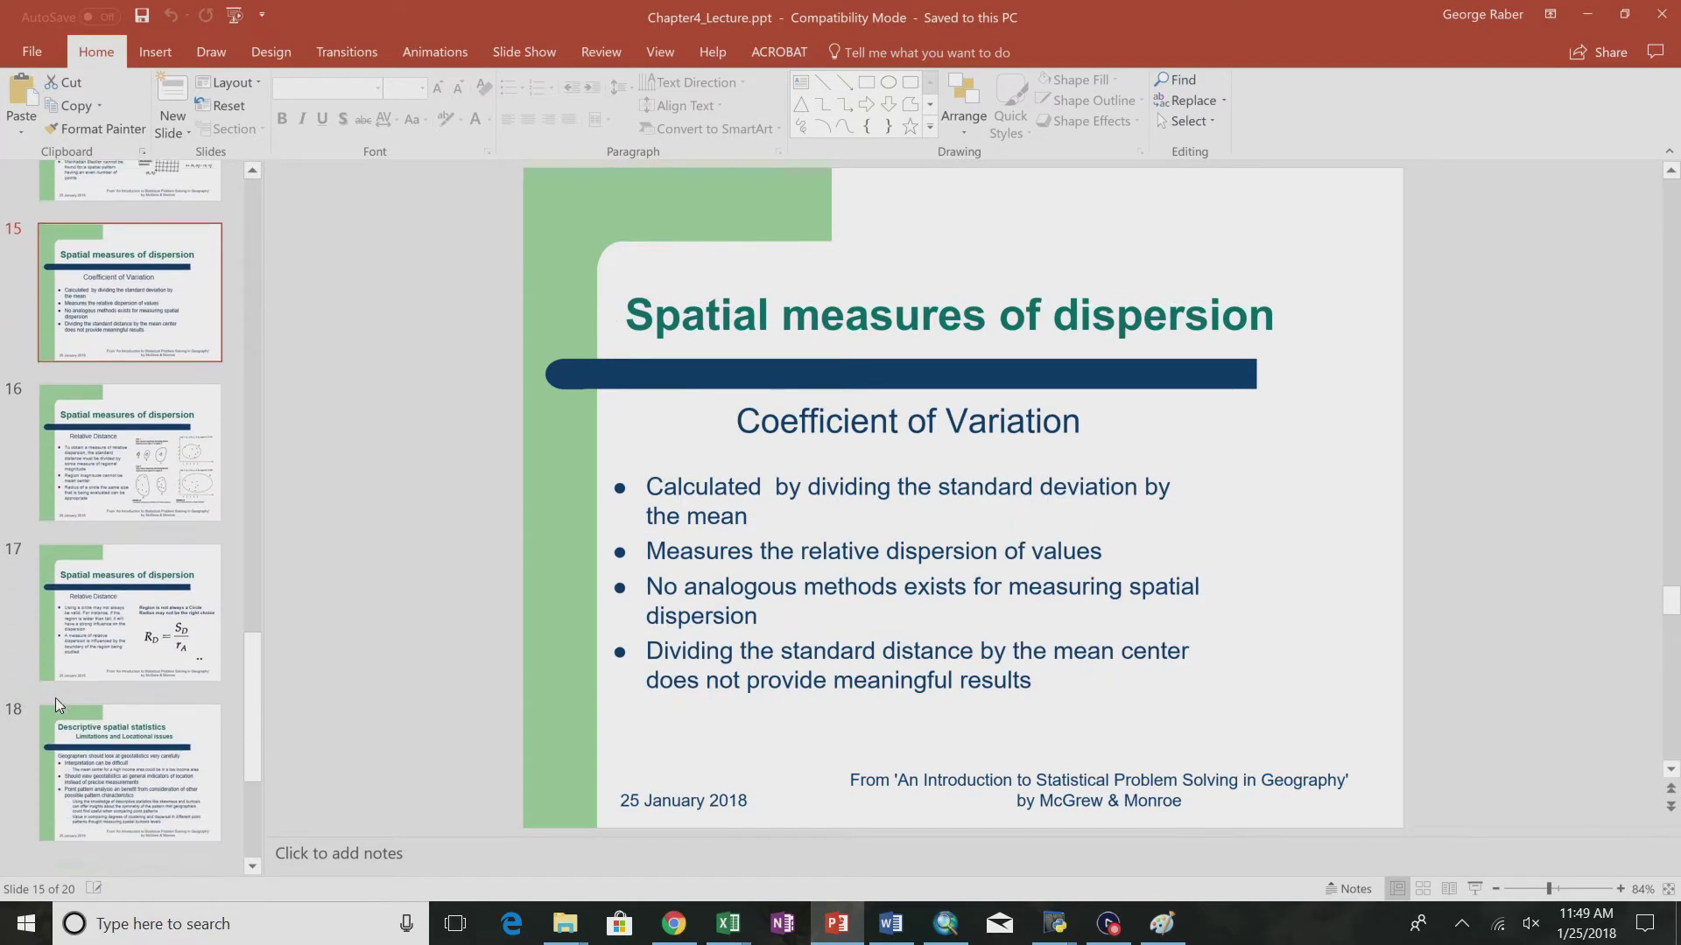
{"action": "scroll", "coordinate": [55, 697], "scroll_direction": "up", "scroll_amount": 6}
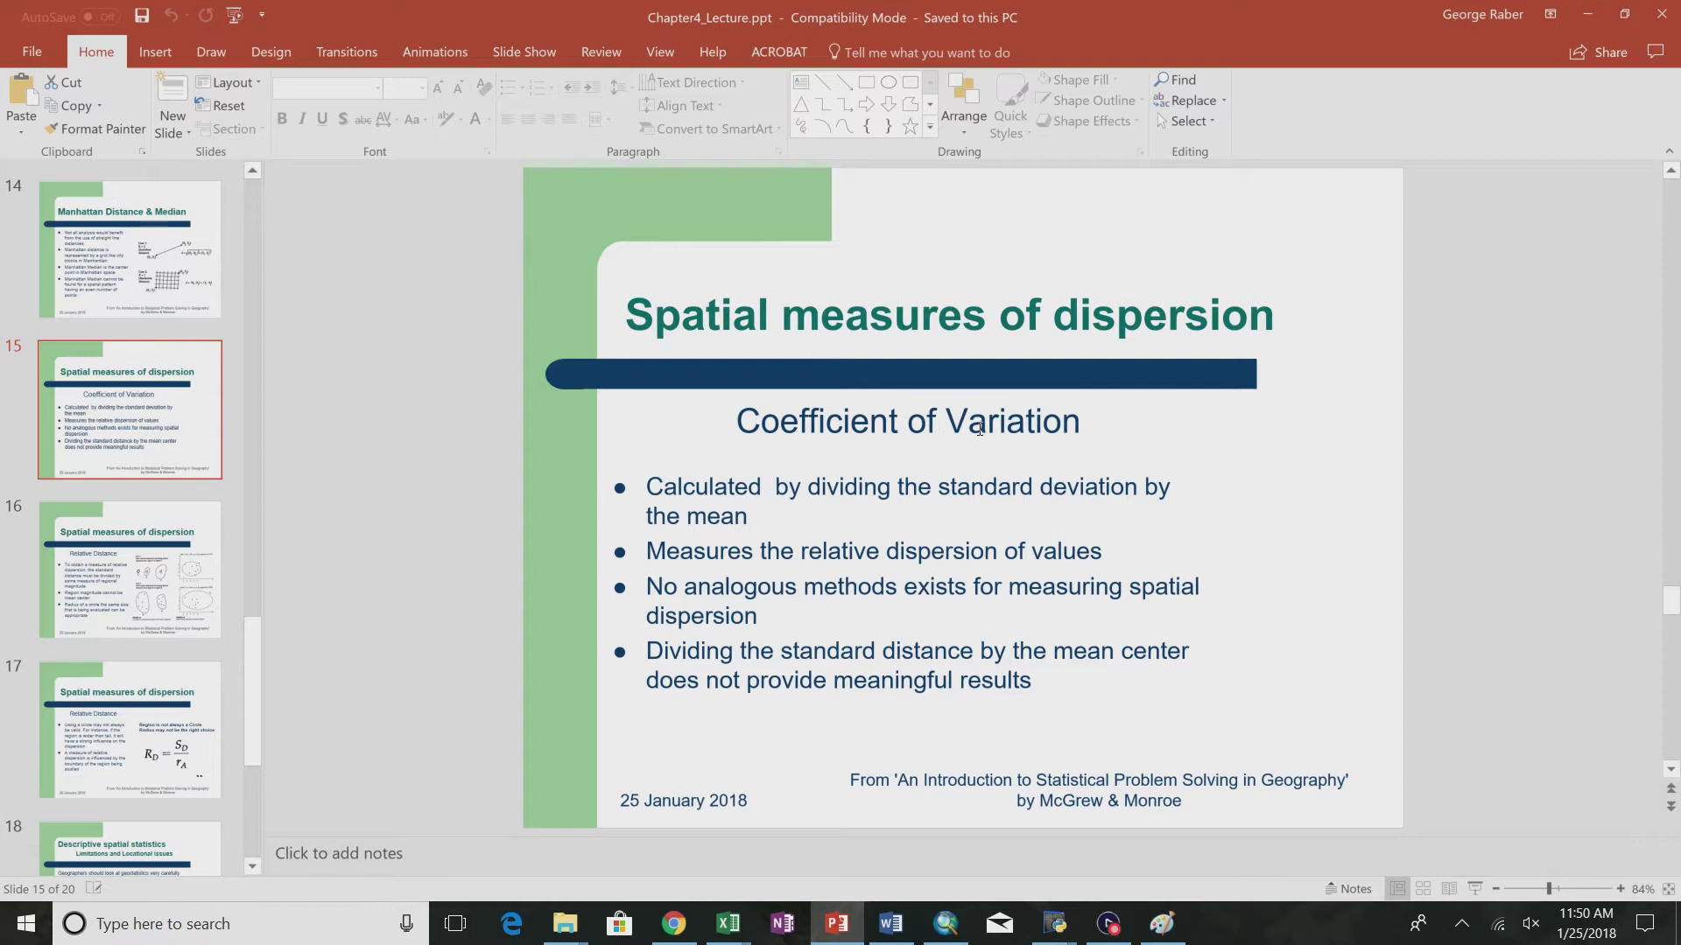
{"action": "key", "text": "Page_Down"}
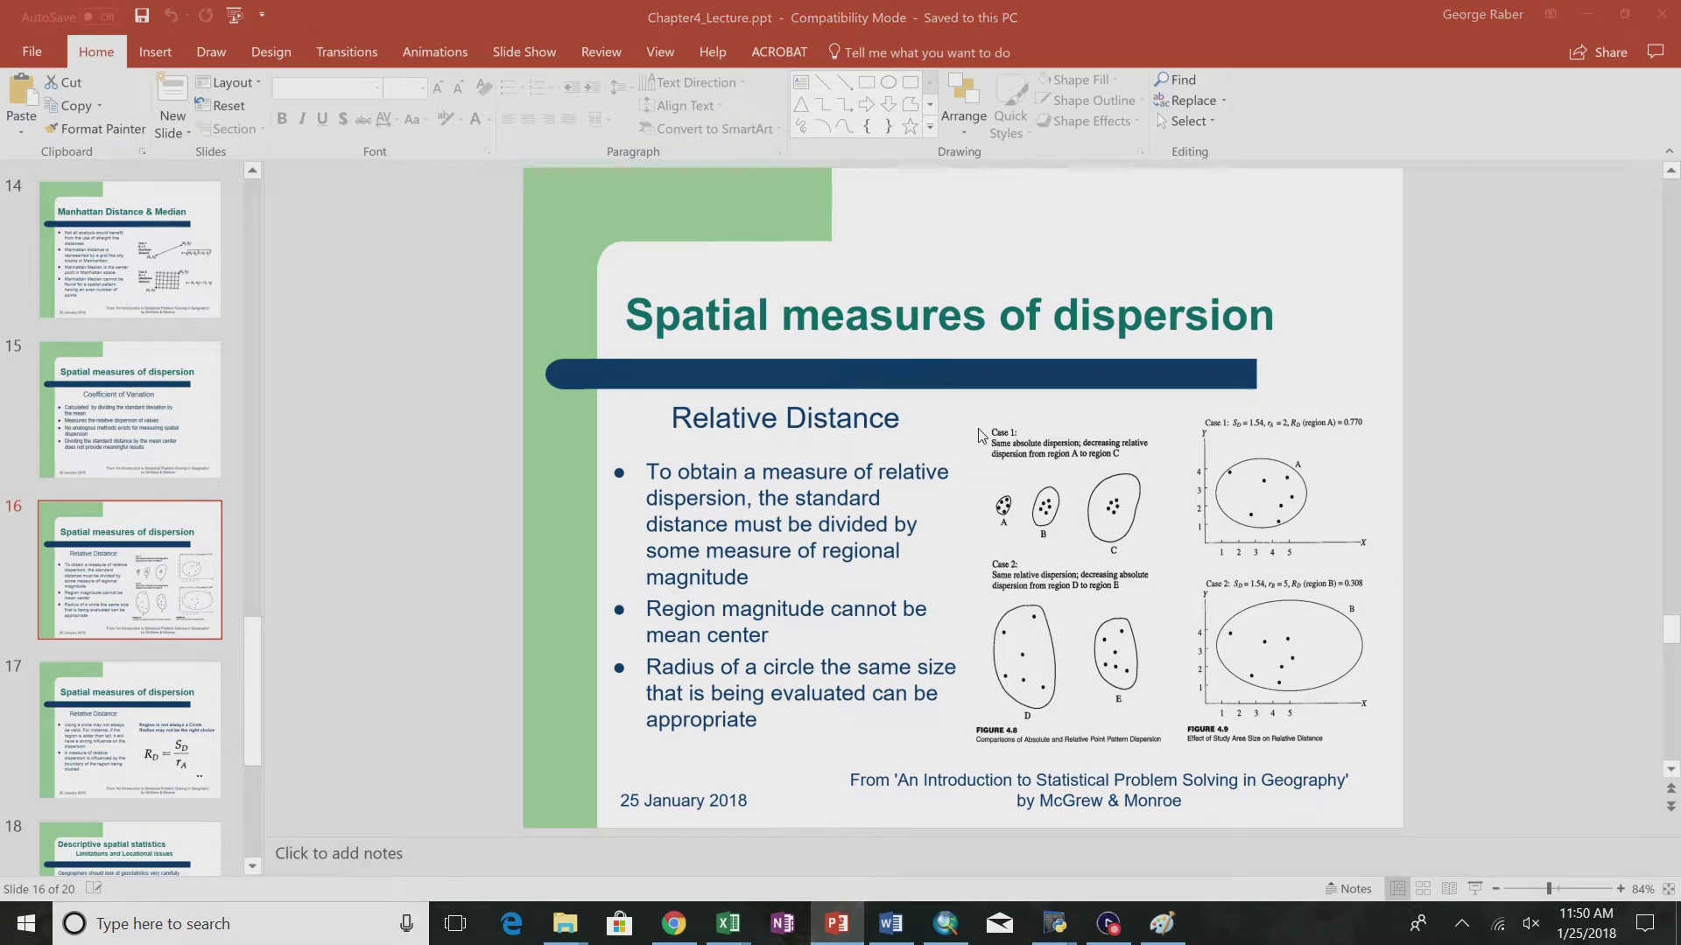
- Compare the Nebraska and Utah dispersion shapes on the ArcMap map with the Relative Distance slide in PowerPoint
{"action": "key", "text": "alt+Tab"}
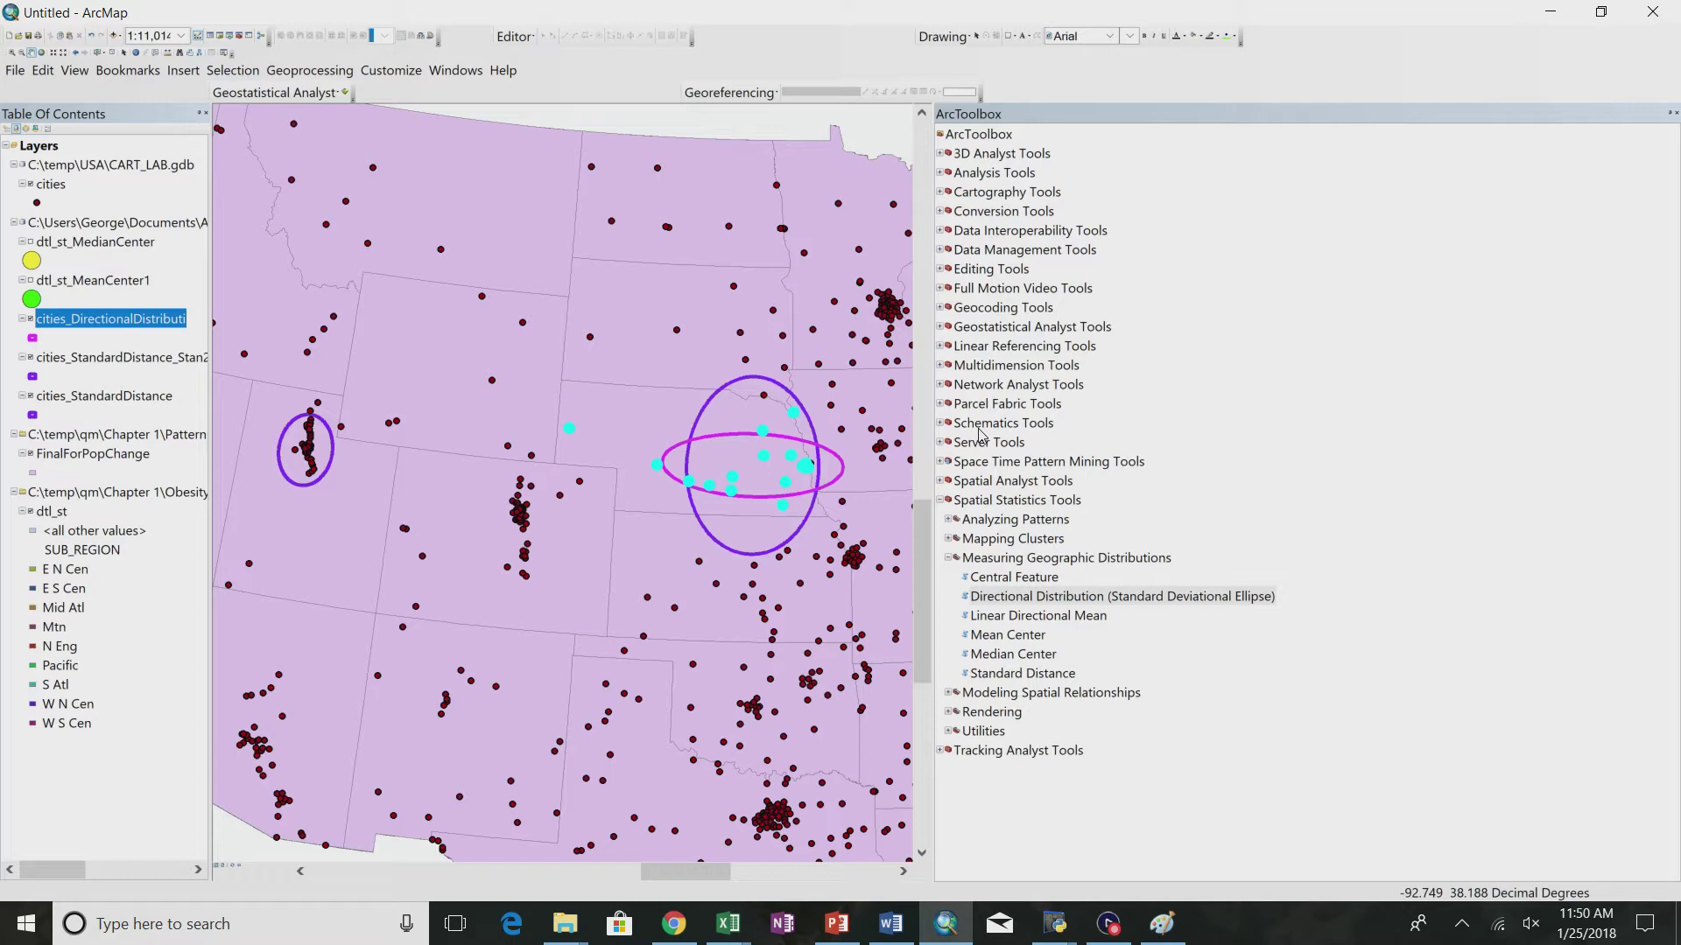
{"action": "key", "text": "alt+Tab"}
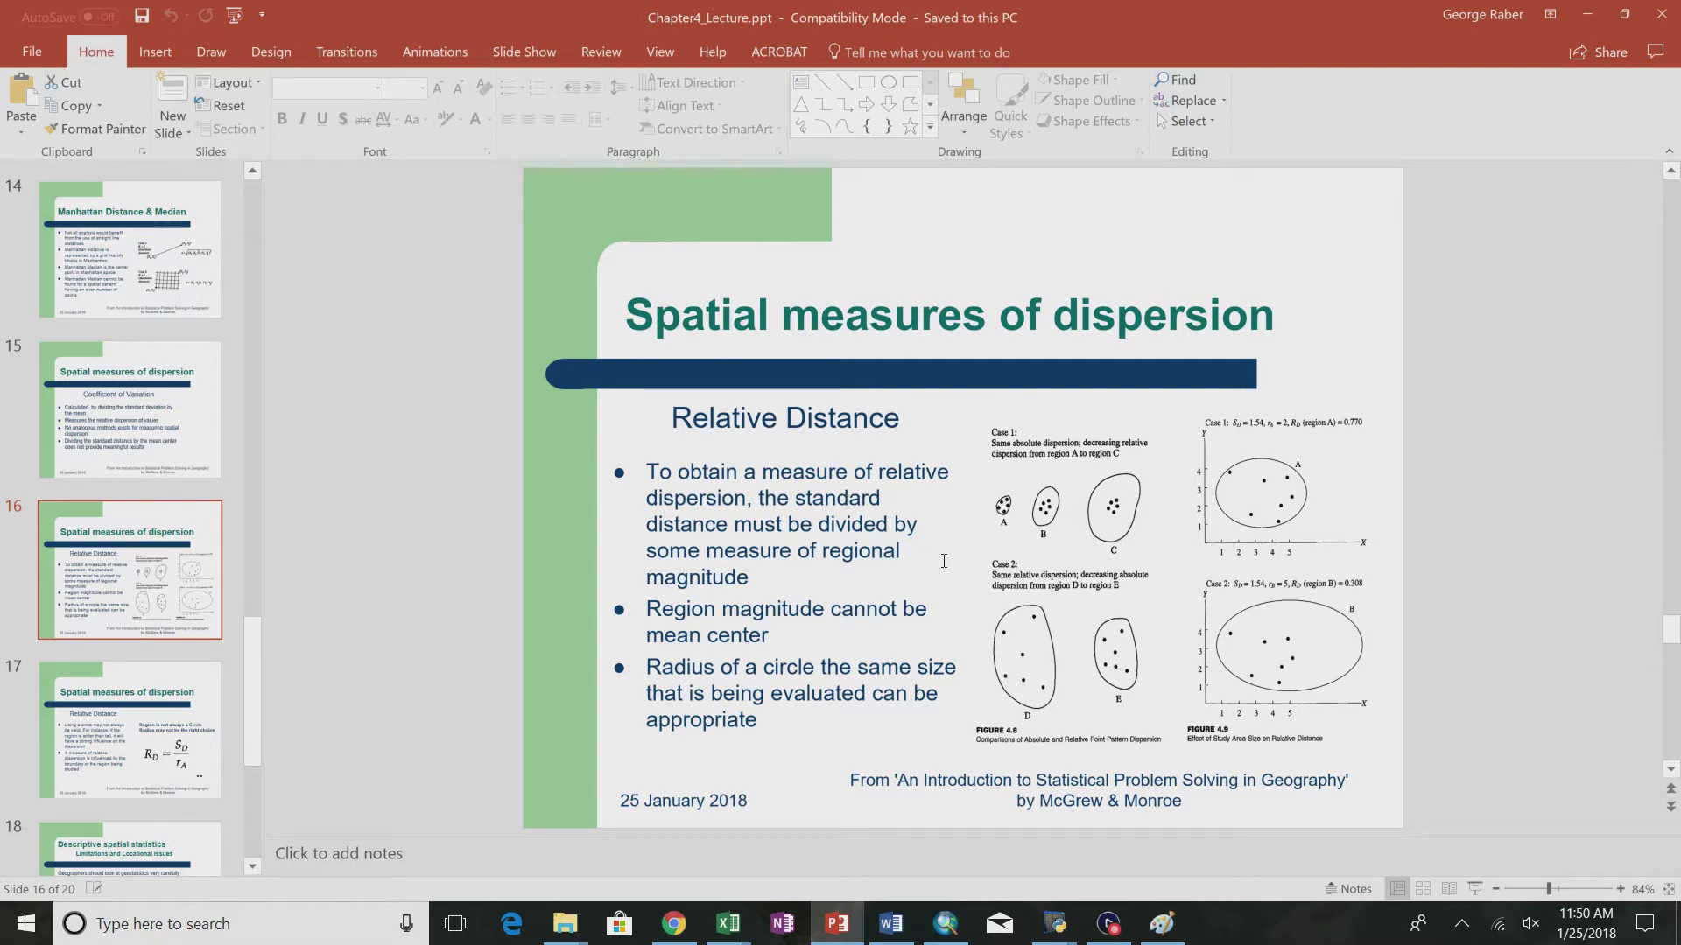
{"action": "key", "text": "alt+Tab"}
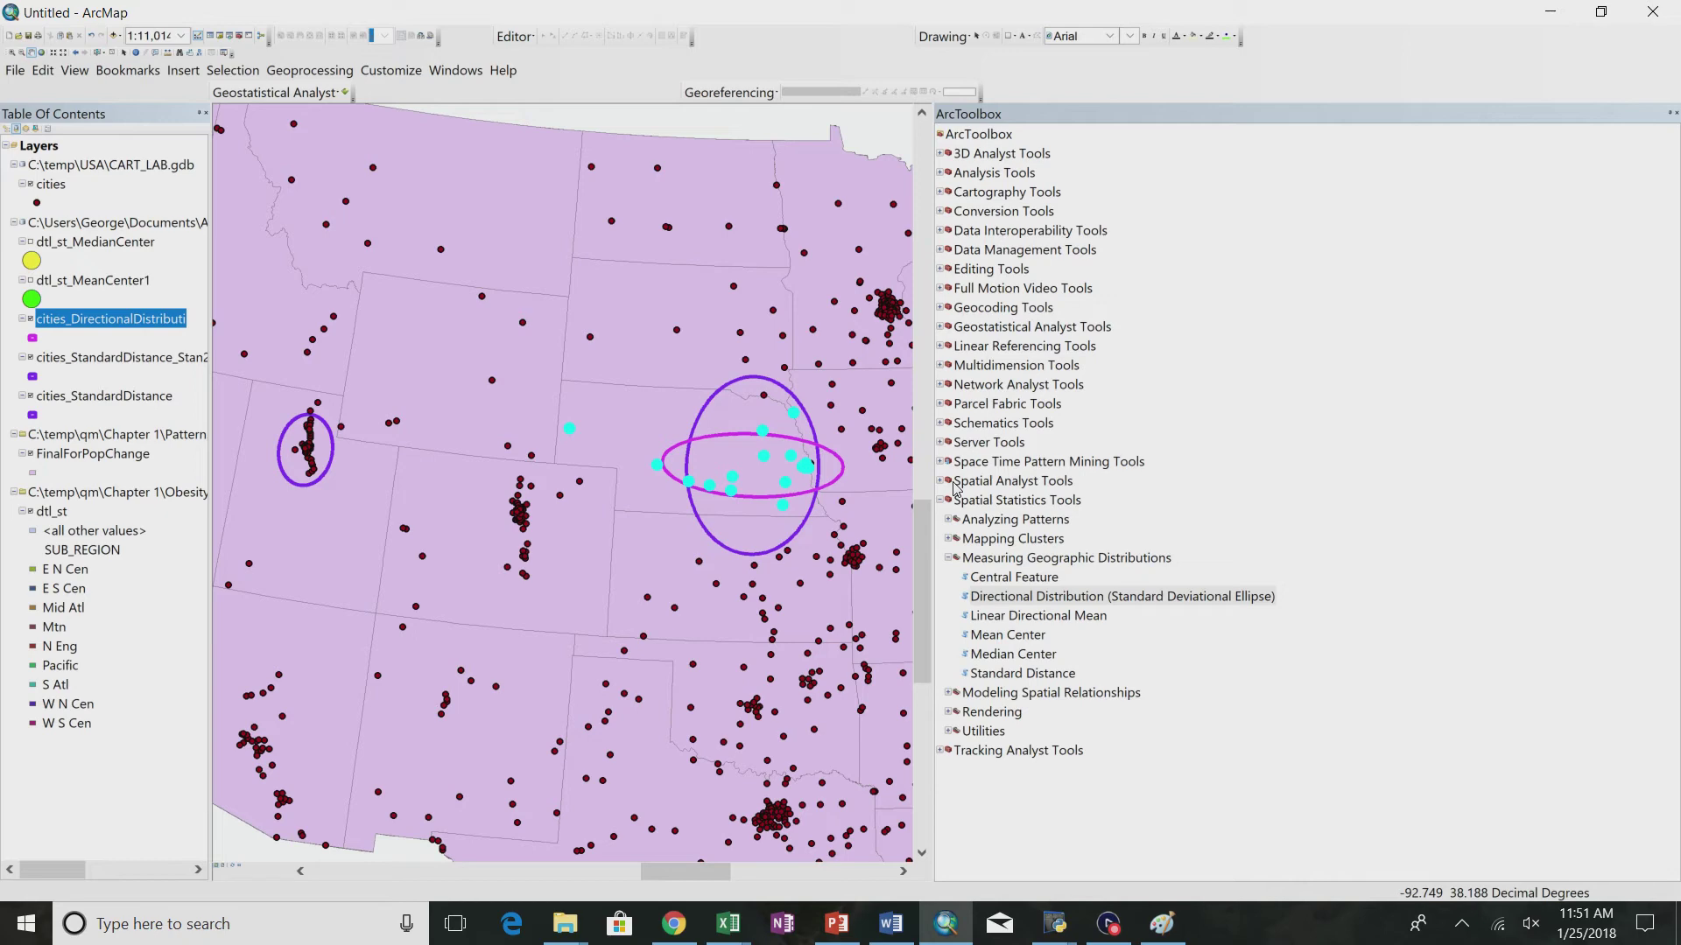
{"action": "key", "text": "alt+Tab"}
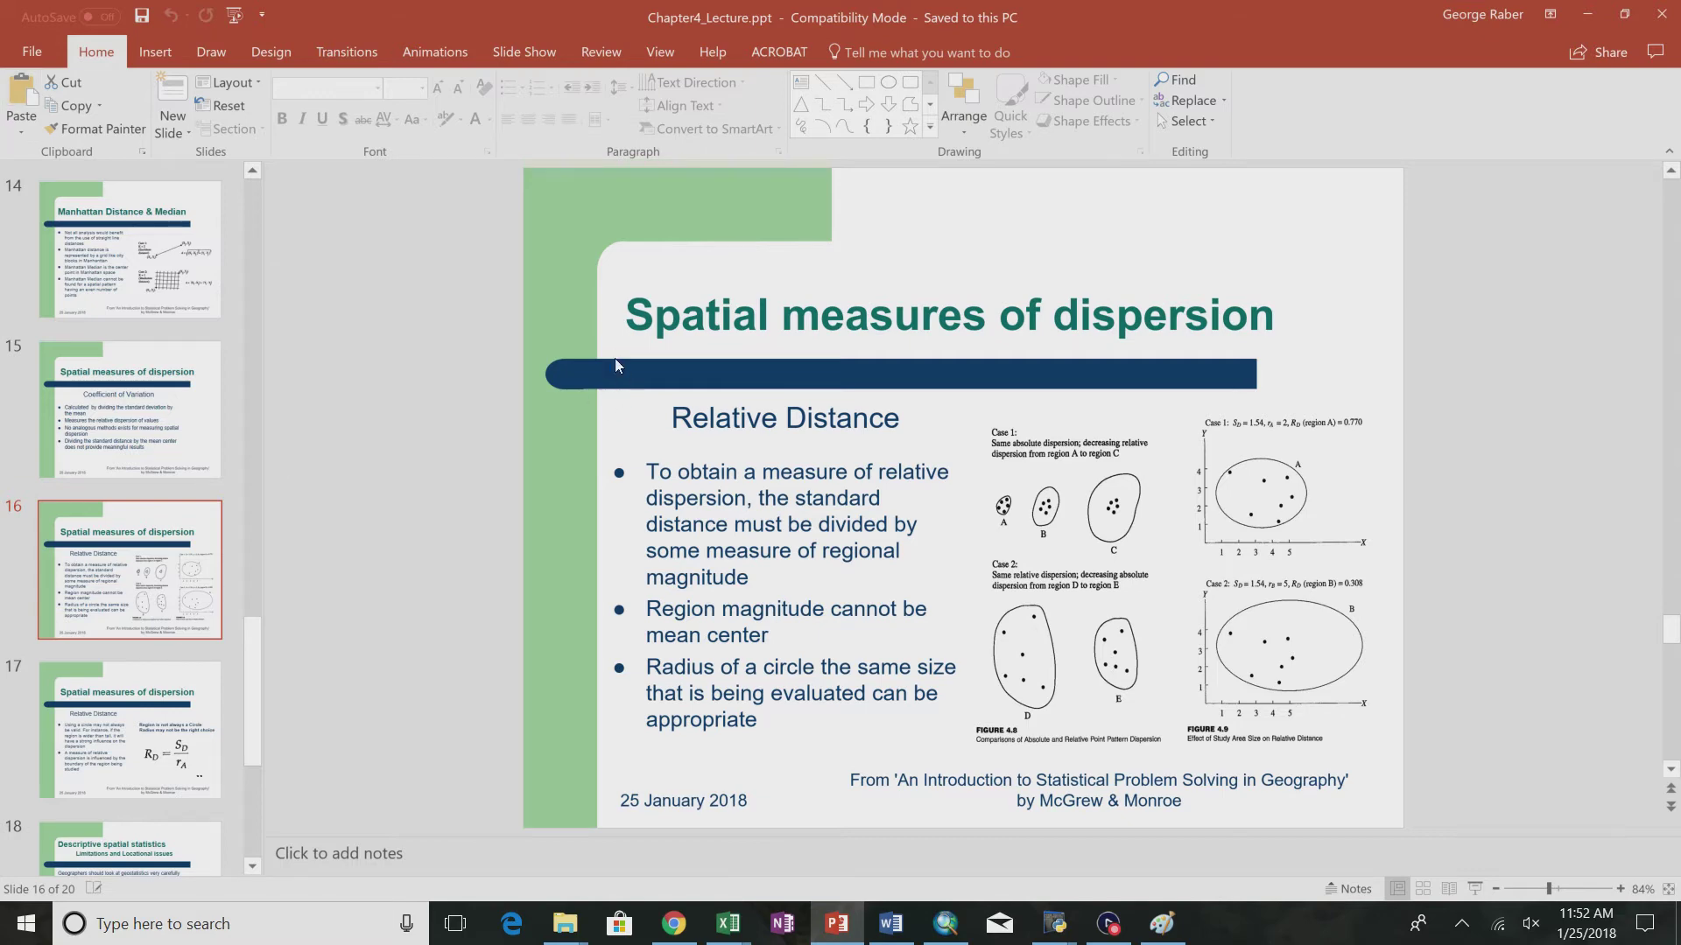
- Switch to Chrome and search Google in a new tab for "compare polygon to circle of the same size"
{"action": "key", "text": "alt+Tab"}
{"action": "left_click", "coordinate": [673, 924]}
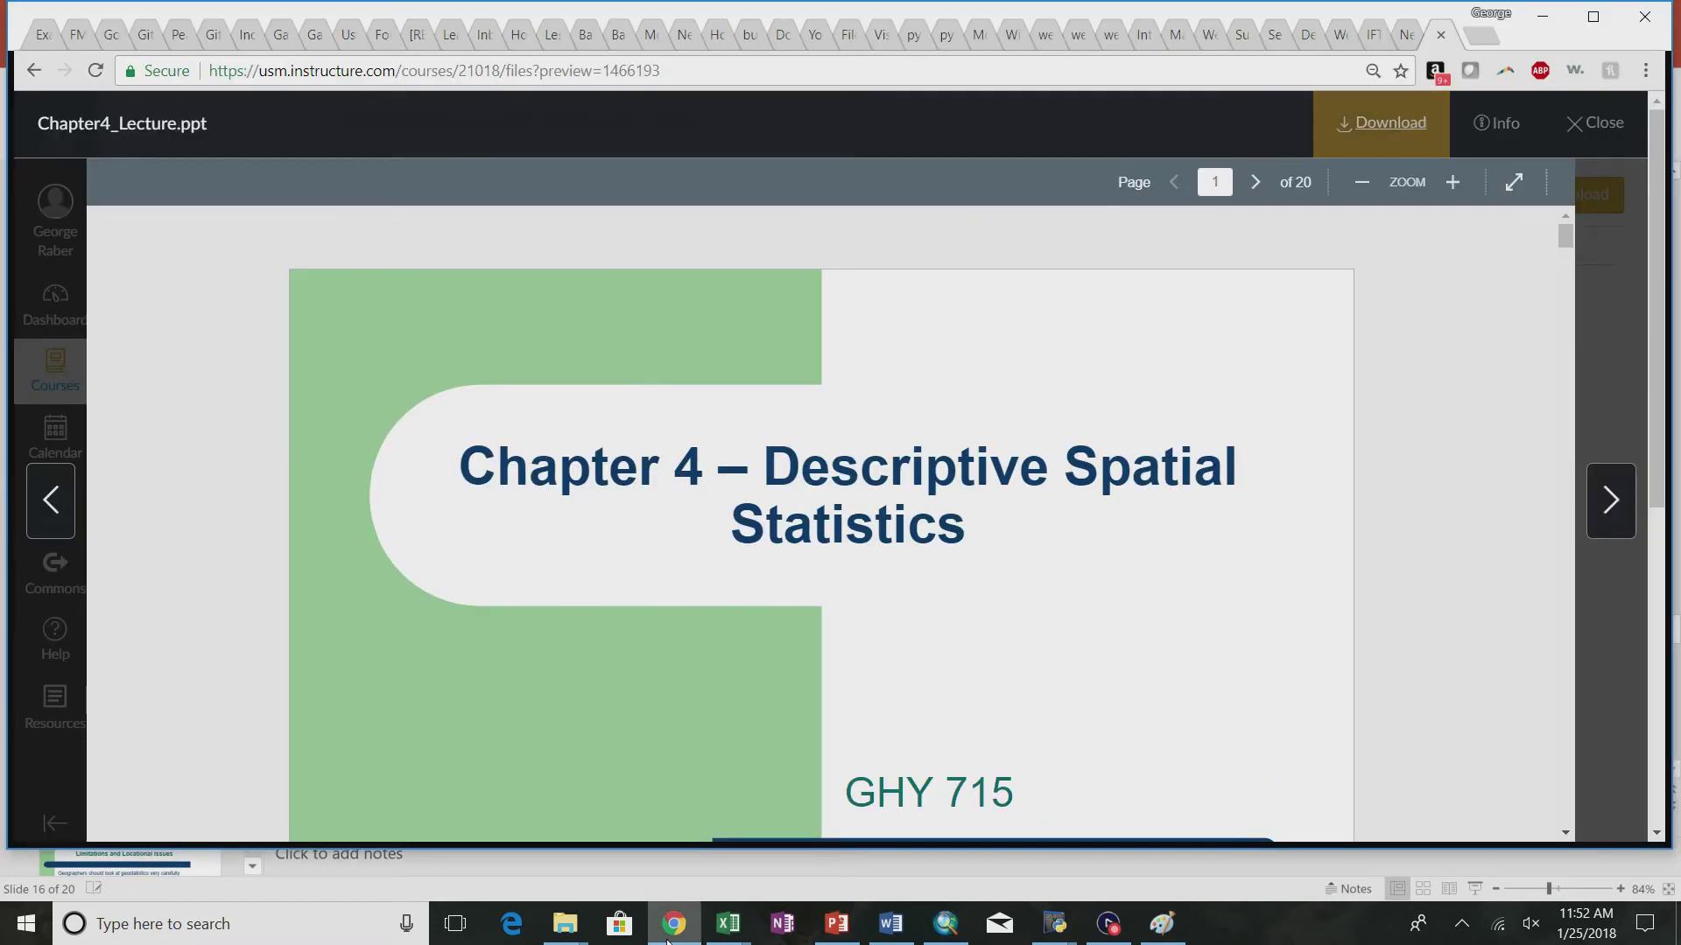
{"action": "left_click", "coordinate": [1474, 39]}
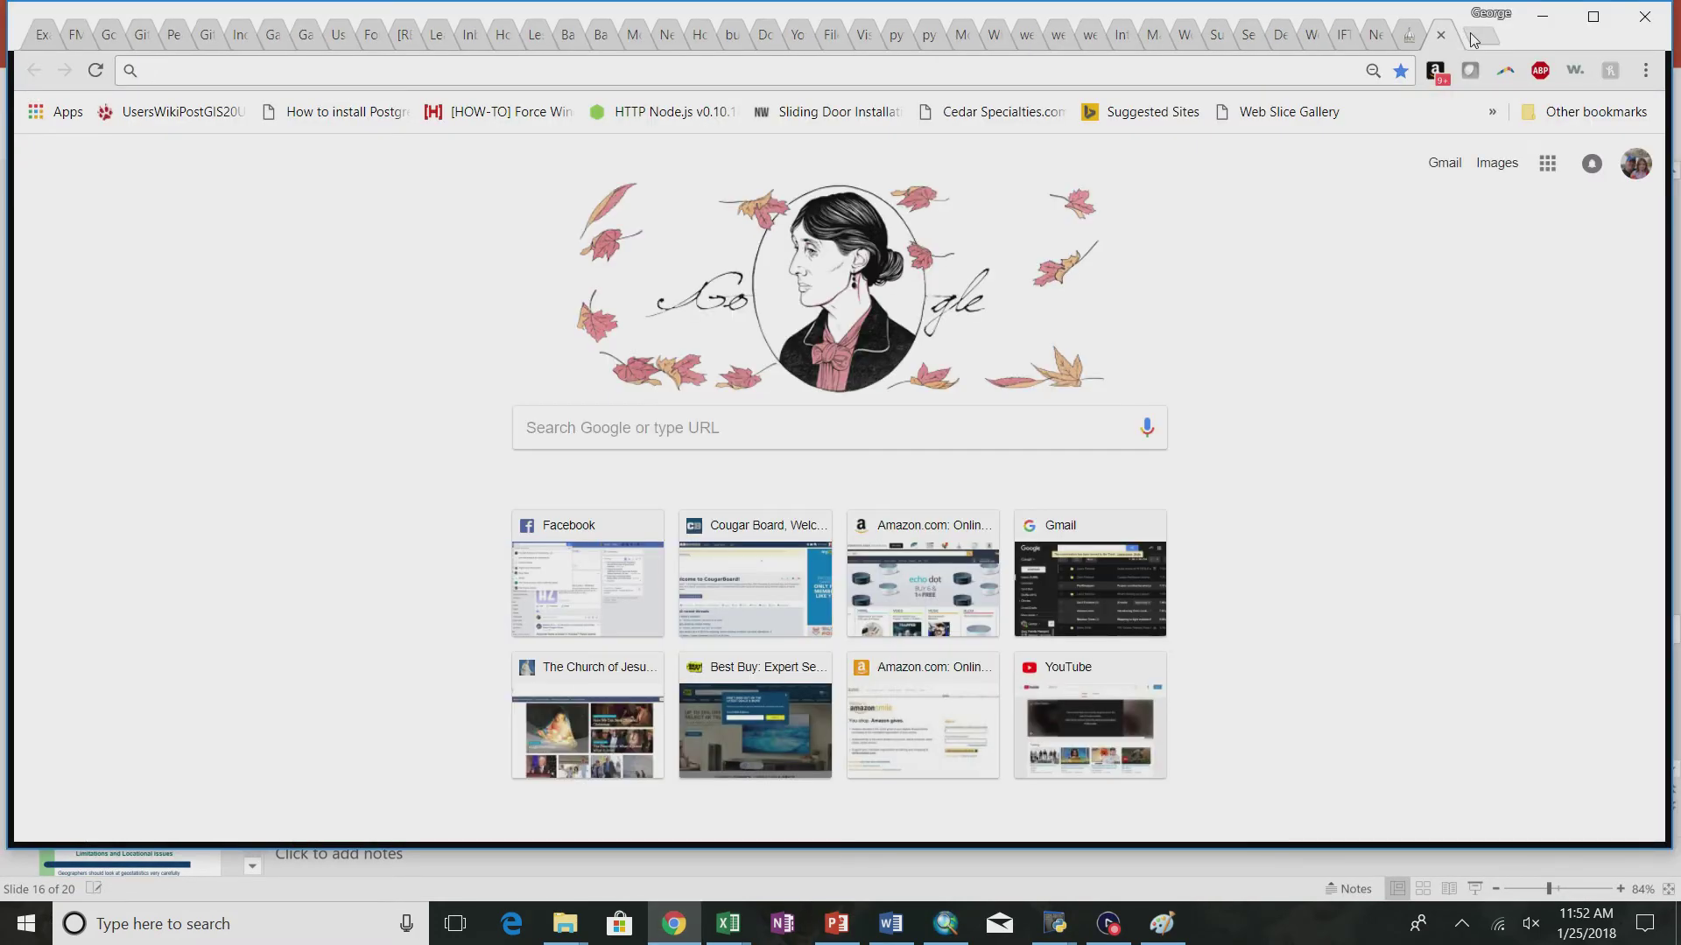
{"action": "type", "text": "compare poly"}
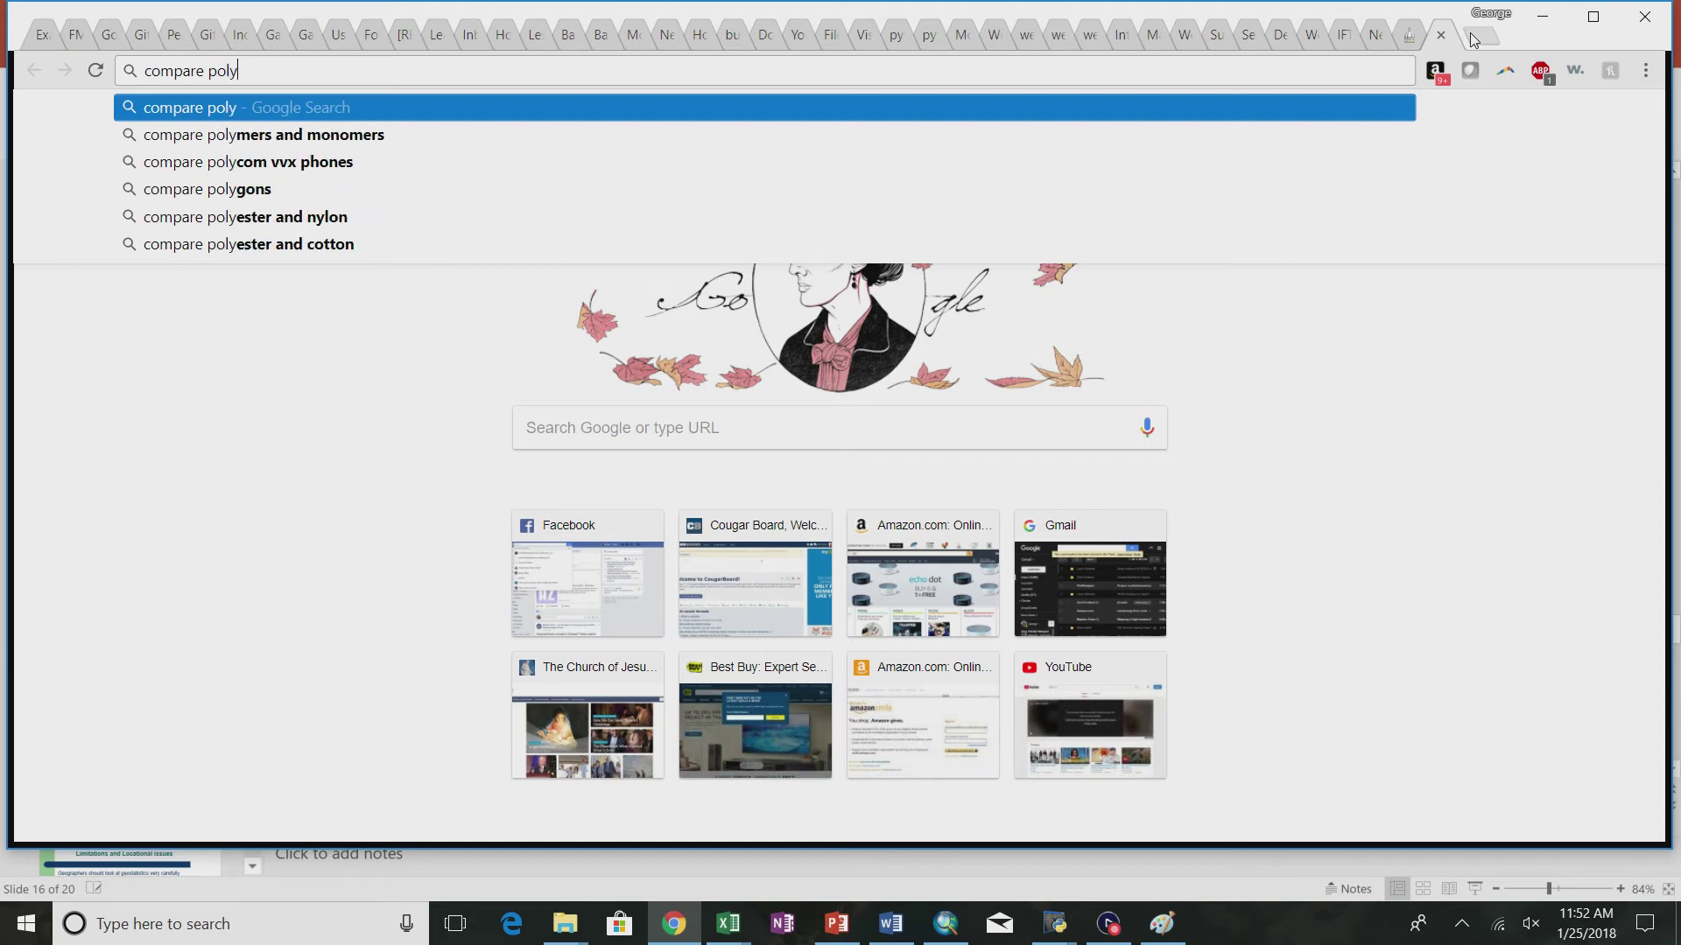
{"action": "type", "text": "gon to "}
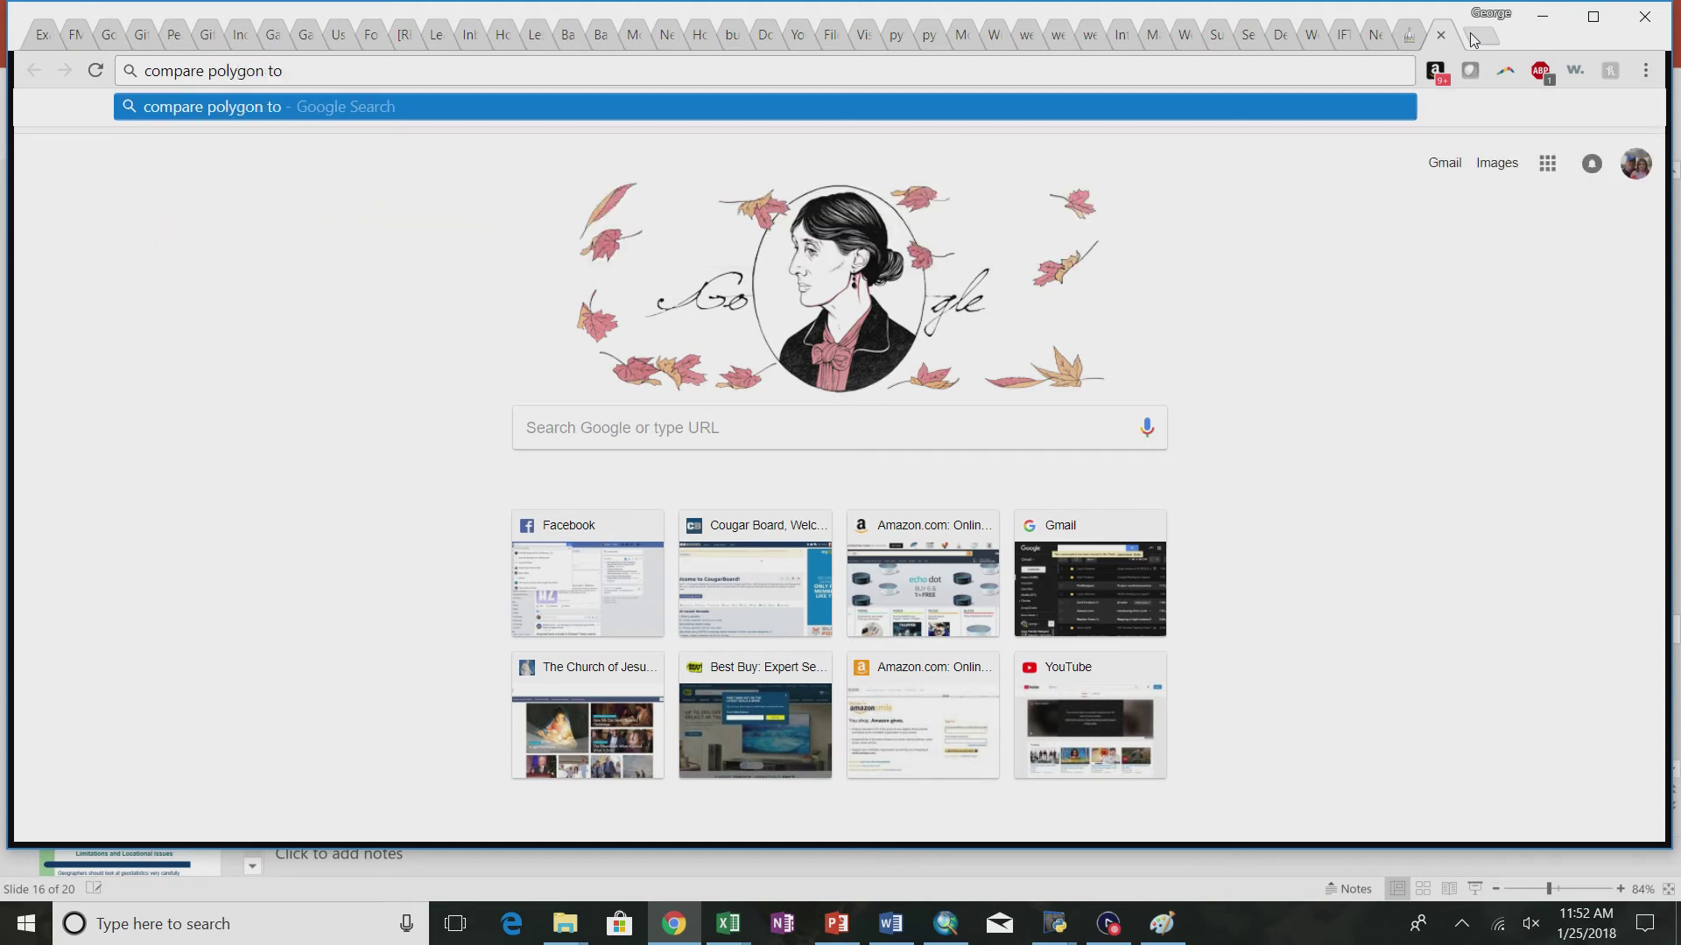
{"action": "type", "text": "circle of the "}
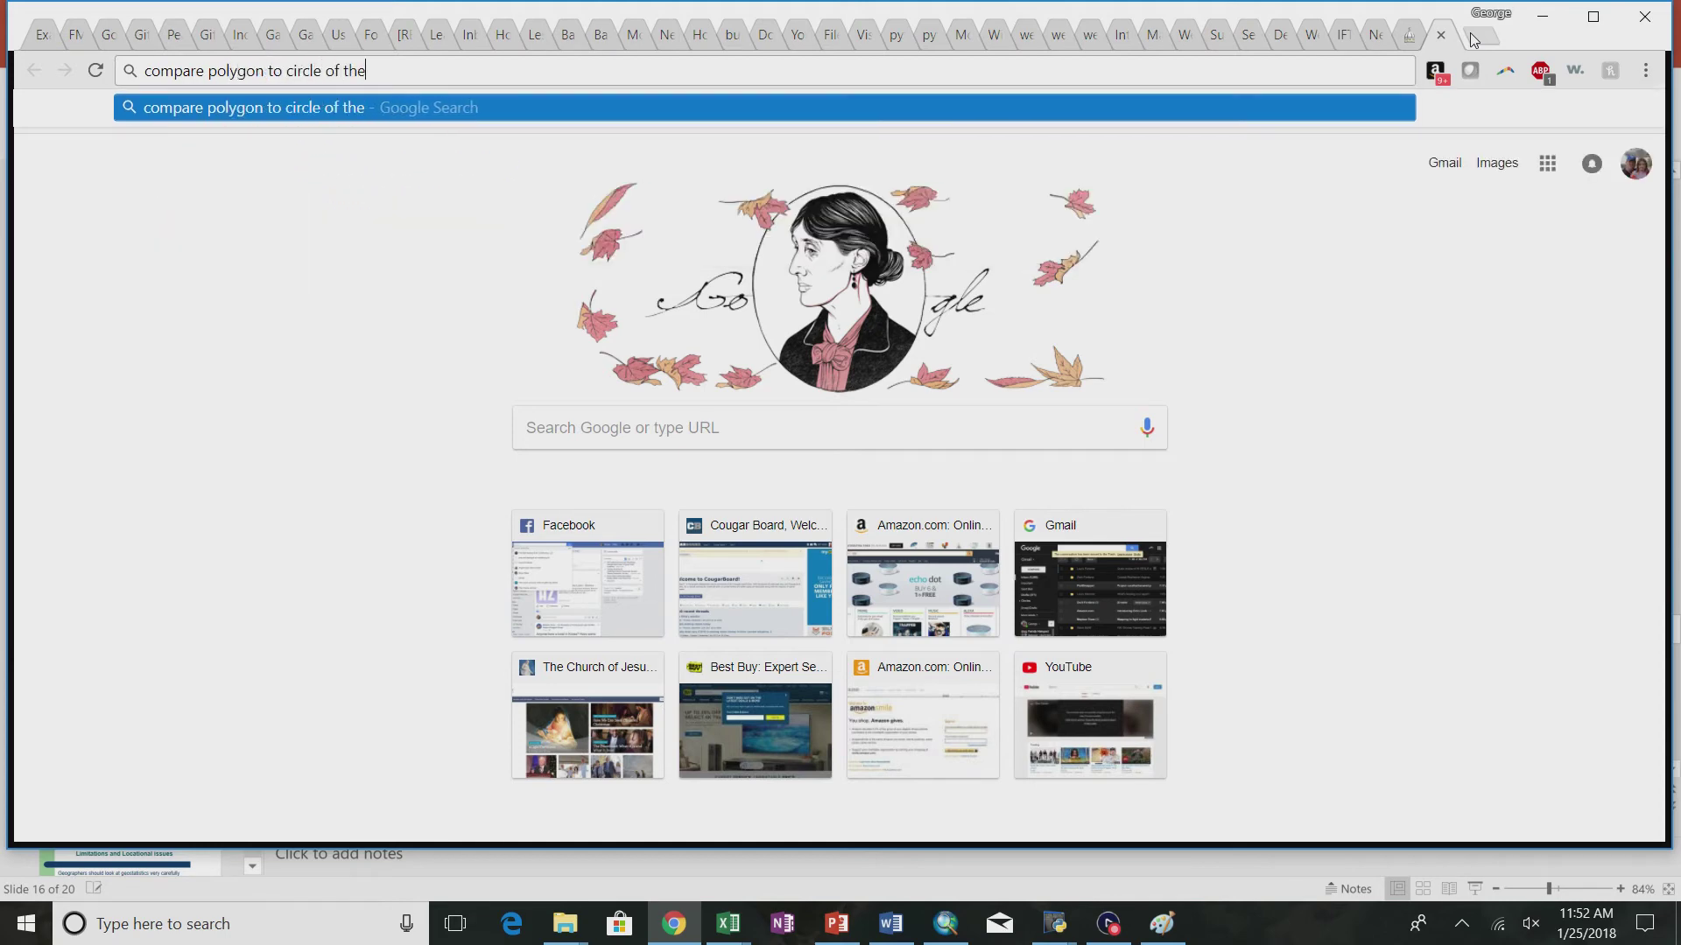
{"action": "type", "text": "same size"}
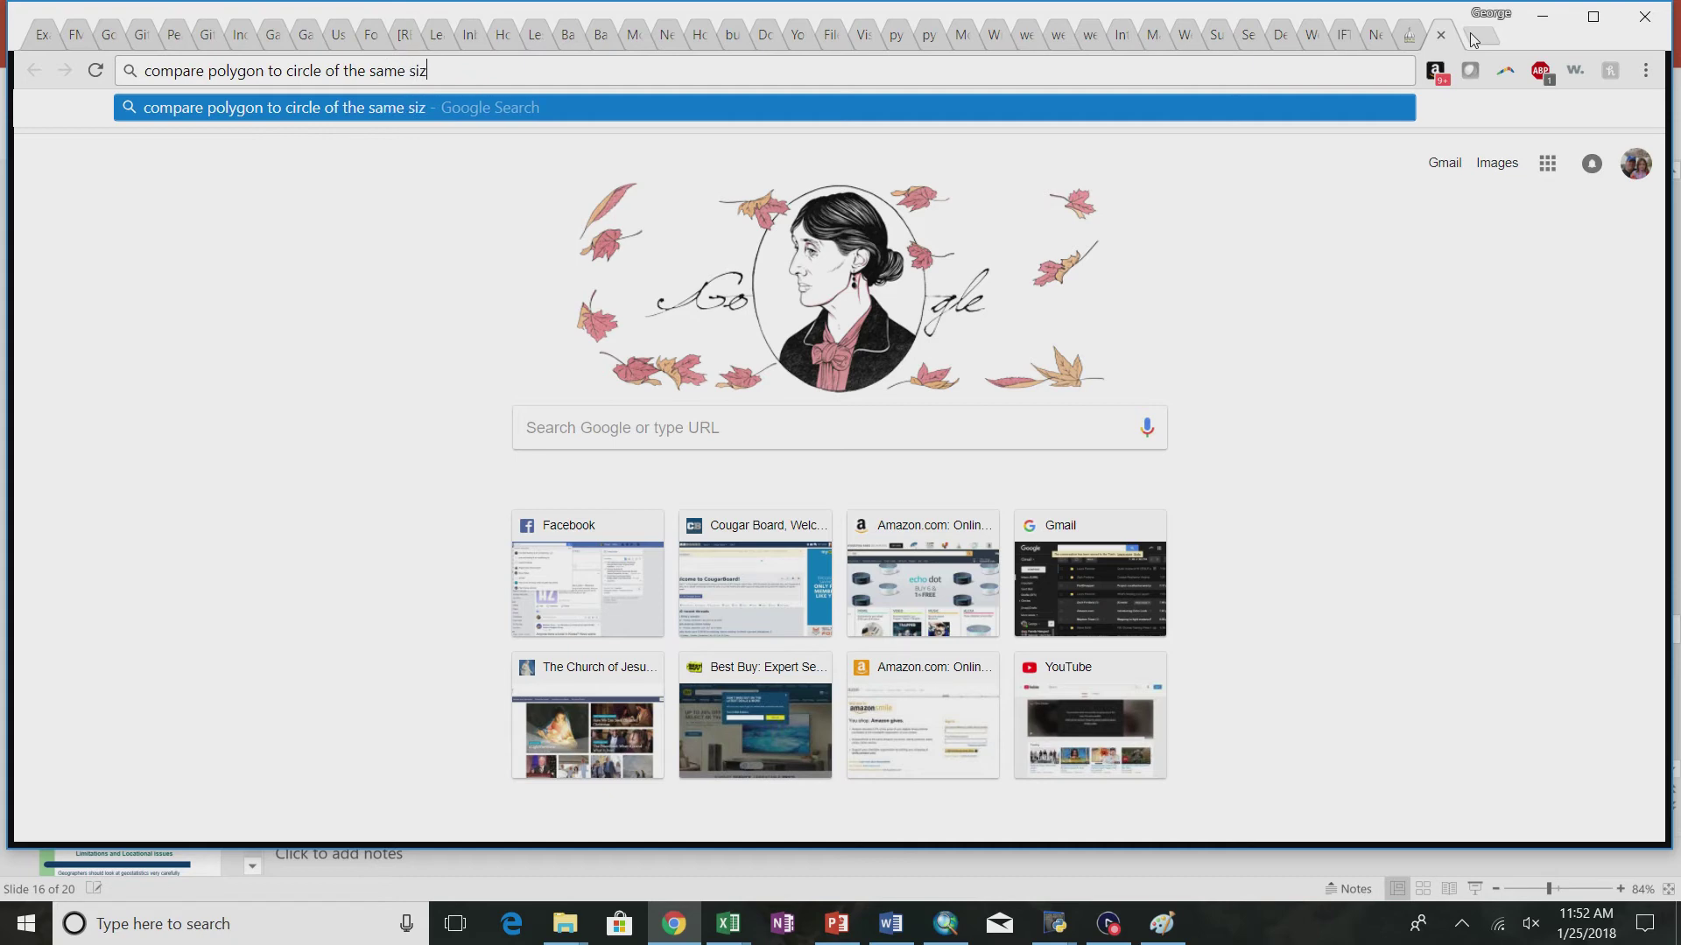
{"action": "key", "text": "Return"}
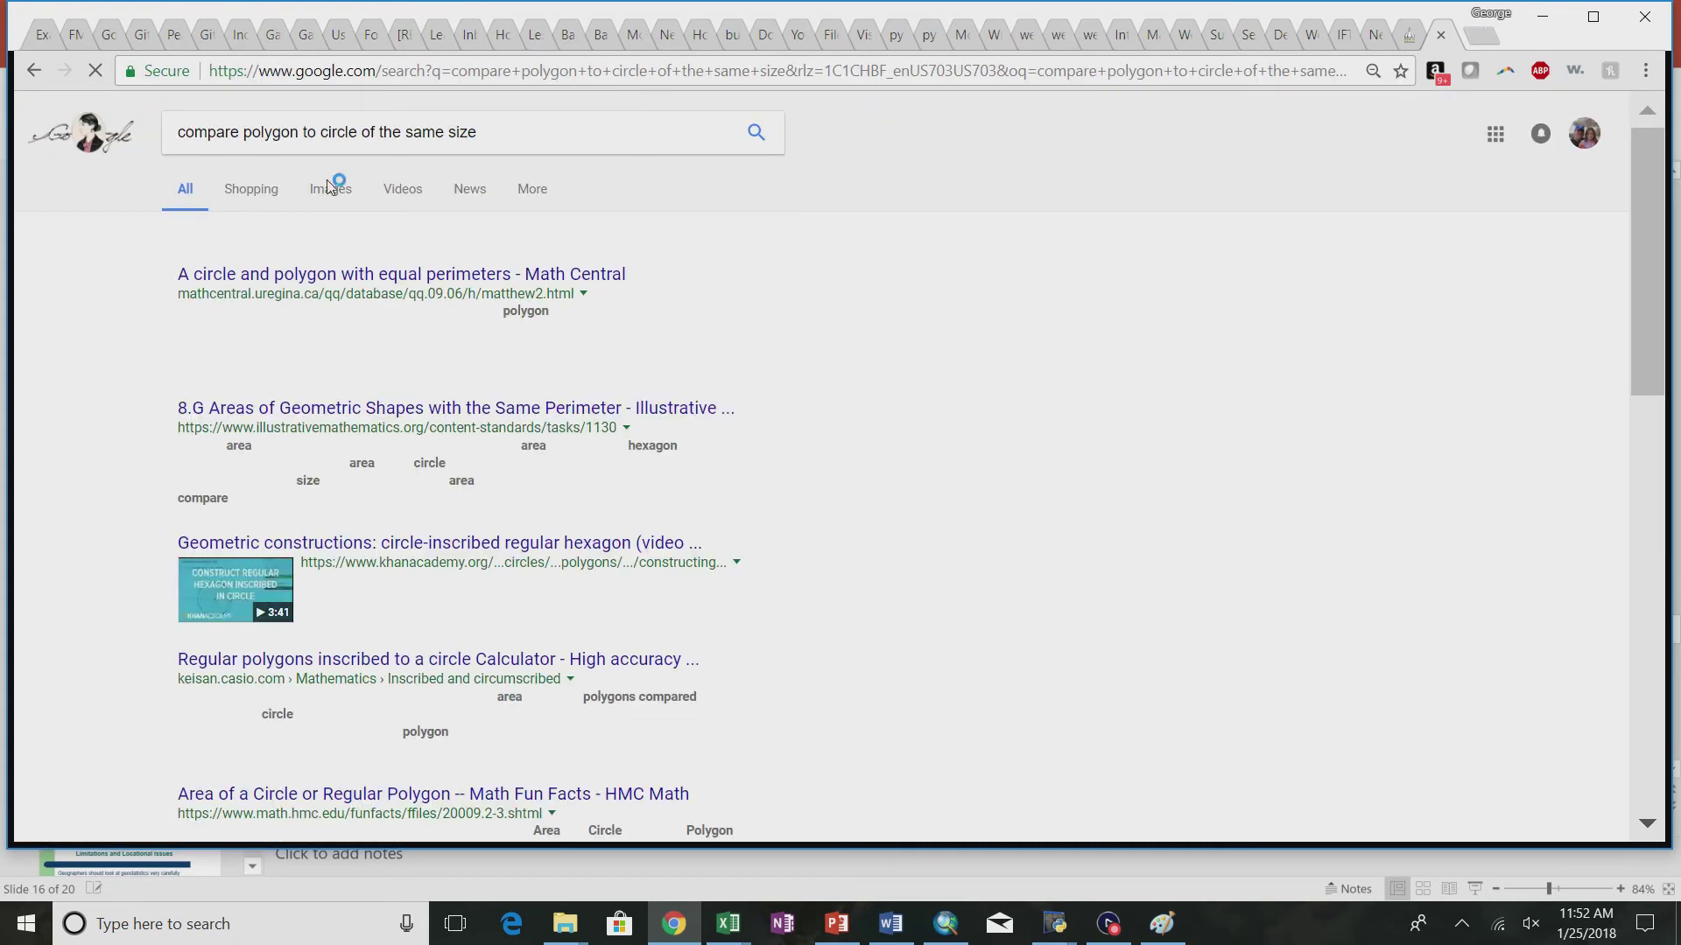
- Look over the image results for the search, close the search tab and return to the Relative Distance slide in PowerPoint
{"action": "left_click", "coordinate": [330, 189]}
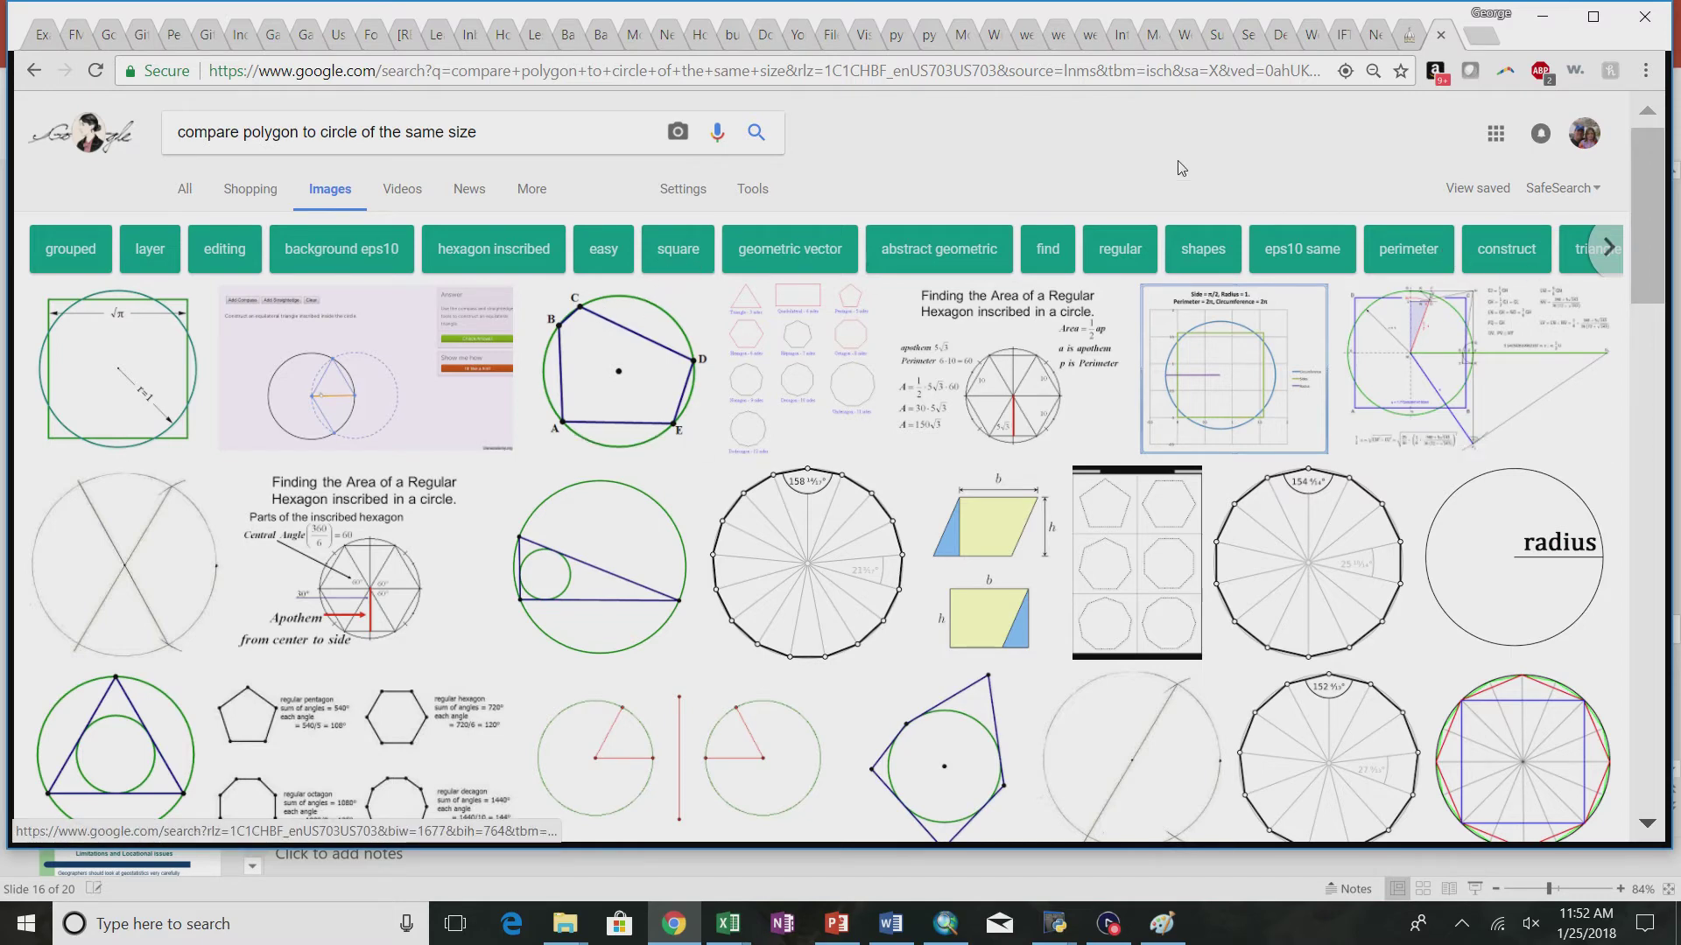
{"action": "left_click", "coordinate": [1445, 32]}
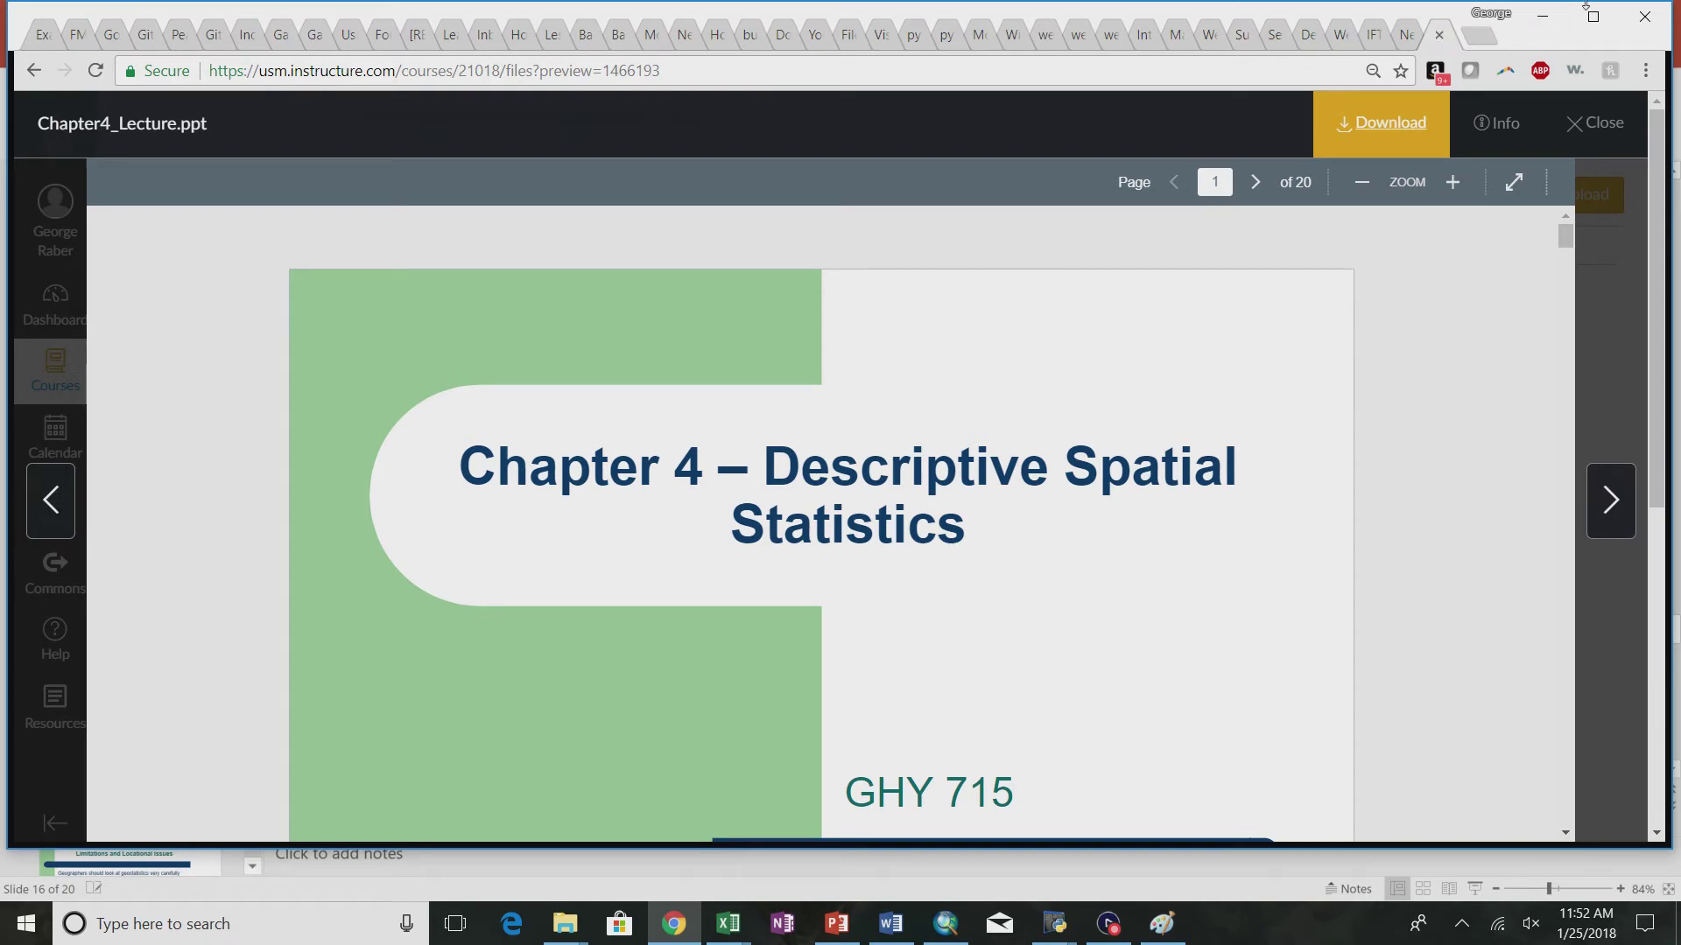
{"action": "left_click", "coordinate": [1644, 15]}
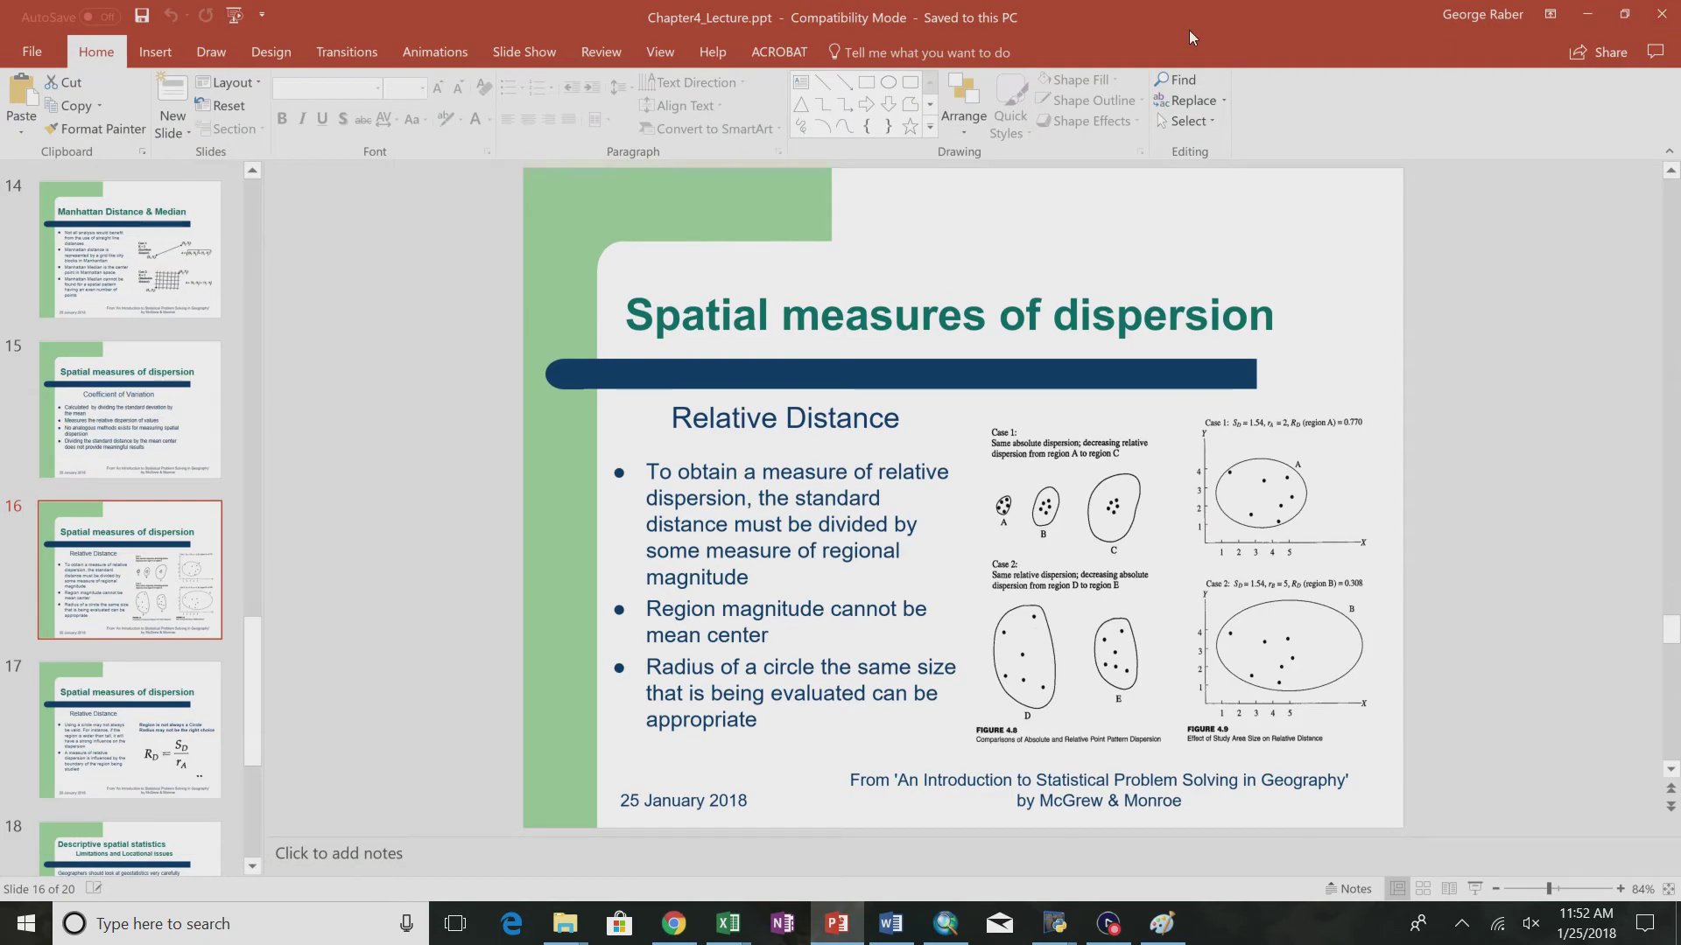